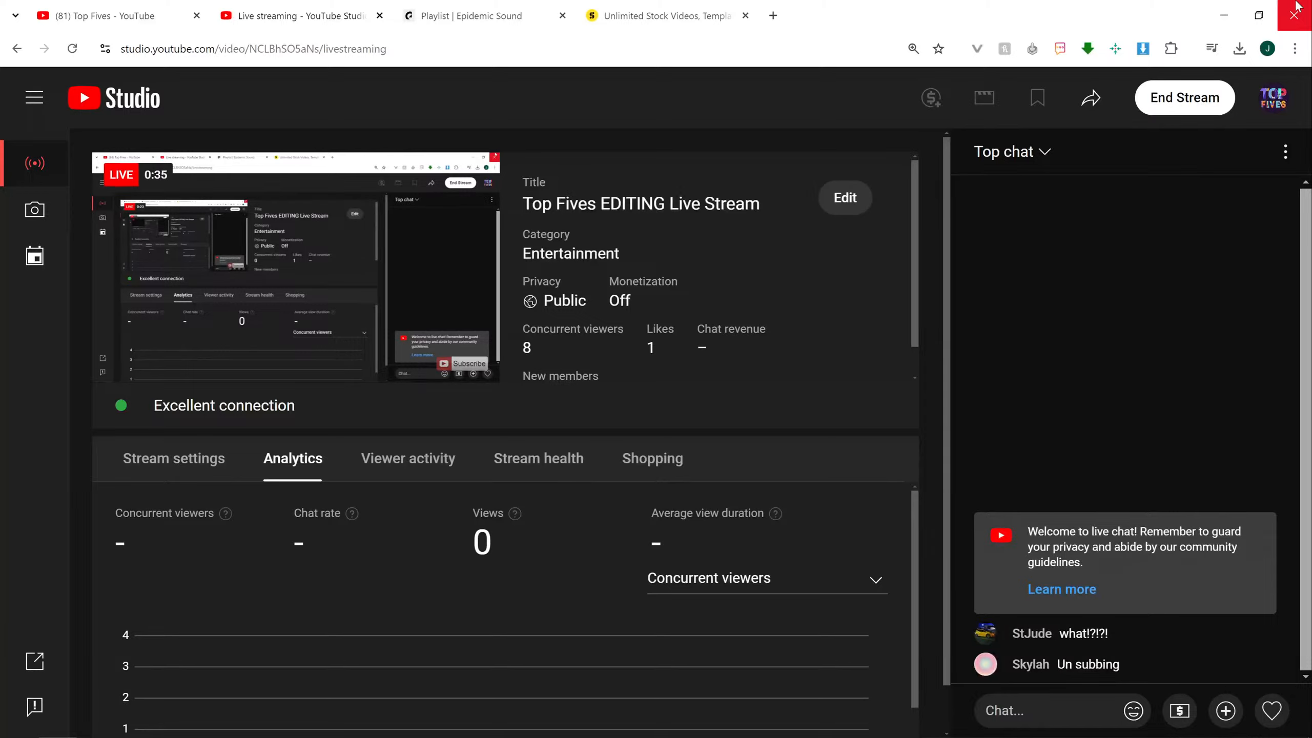
- Switch to OBS to check the stream's display capture and audio levels, and return to the browser
{"action": "key", "text": "XF86AudioPlay"}
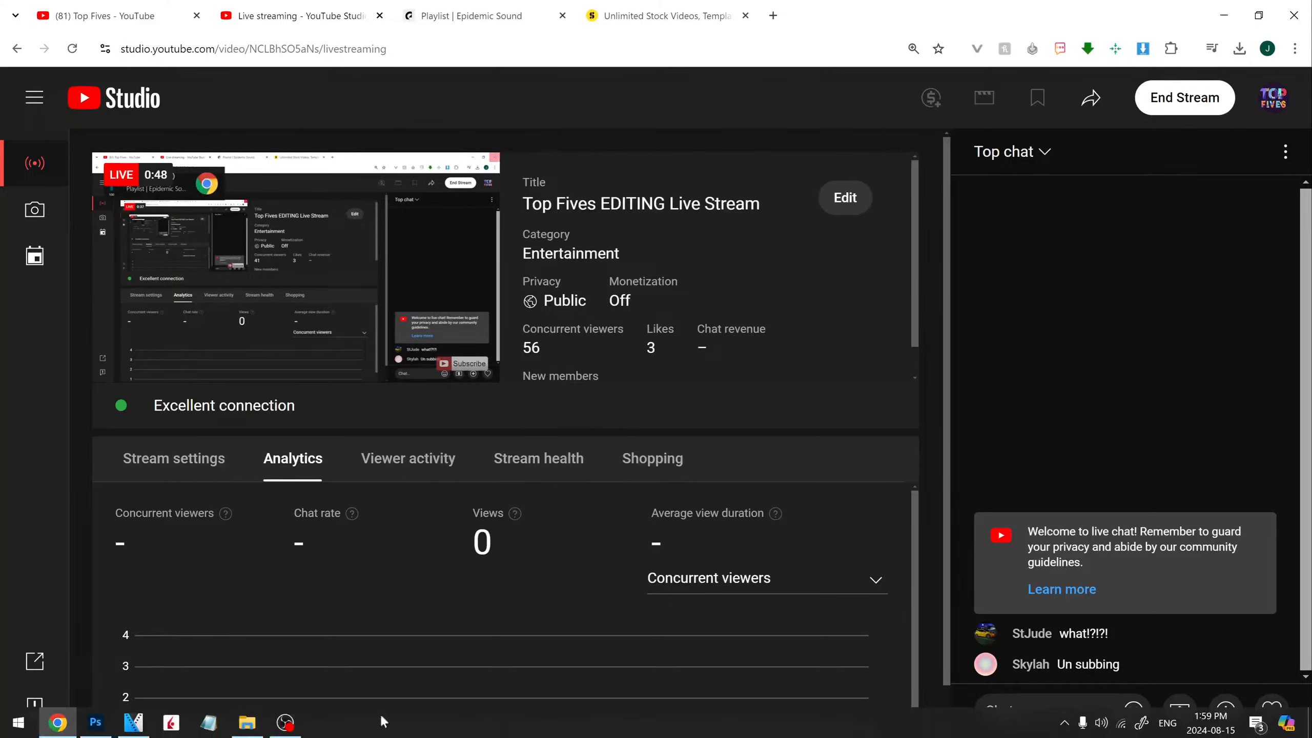
{"action": "left_click", "coordinate": [285, 726]}
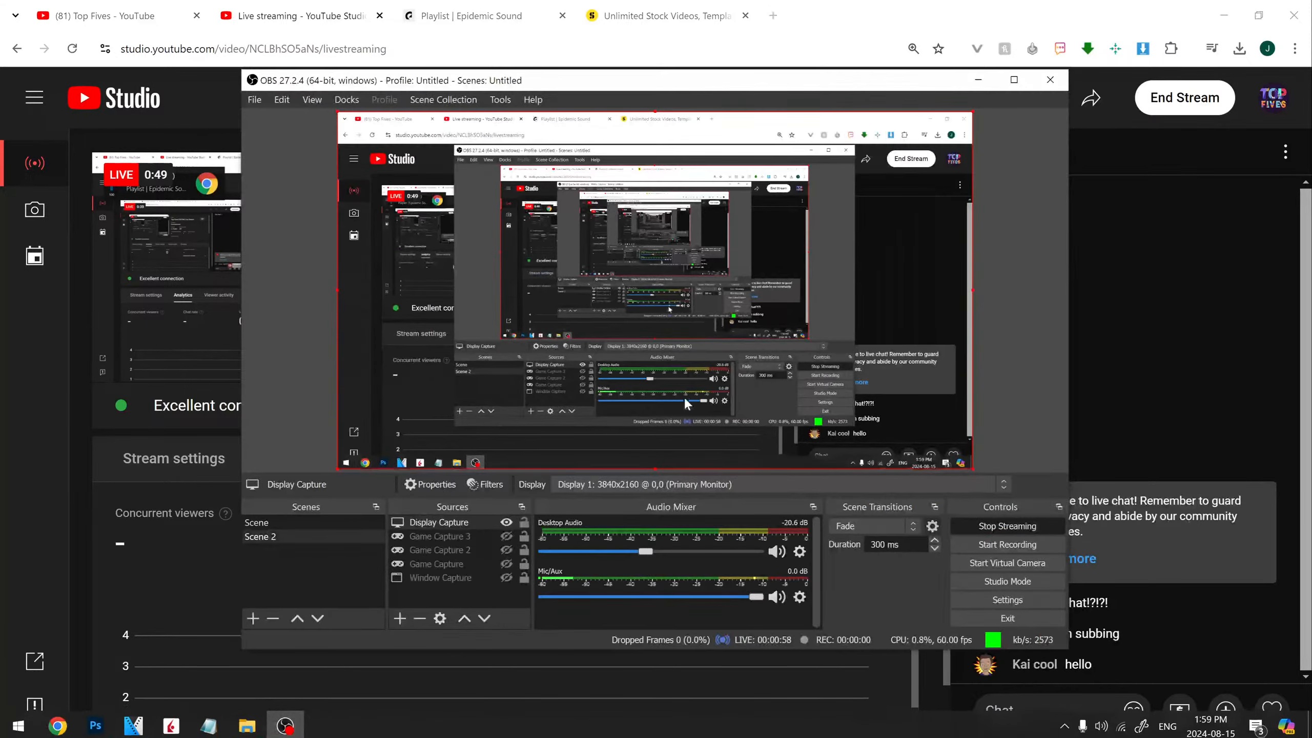
{"action": "left_click", "coordinate": [818, 7]}
- Open YouTube in a new browser tab and place that tab directly after the live streaming dashboard tab
{"action": "left_click", "coordinate": [774, 16]}
{"action": "left_click", "coordinate": [723, 323]}
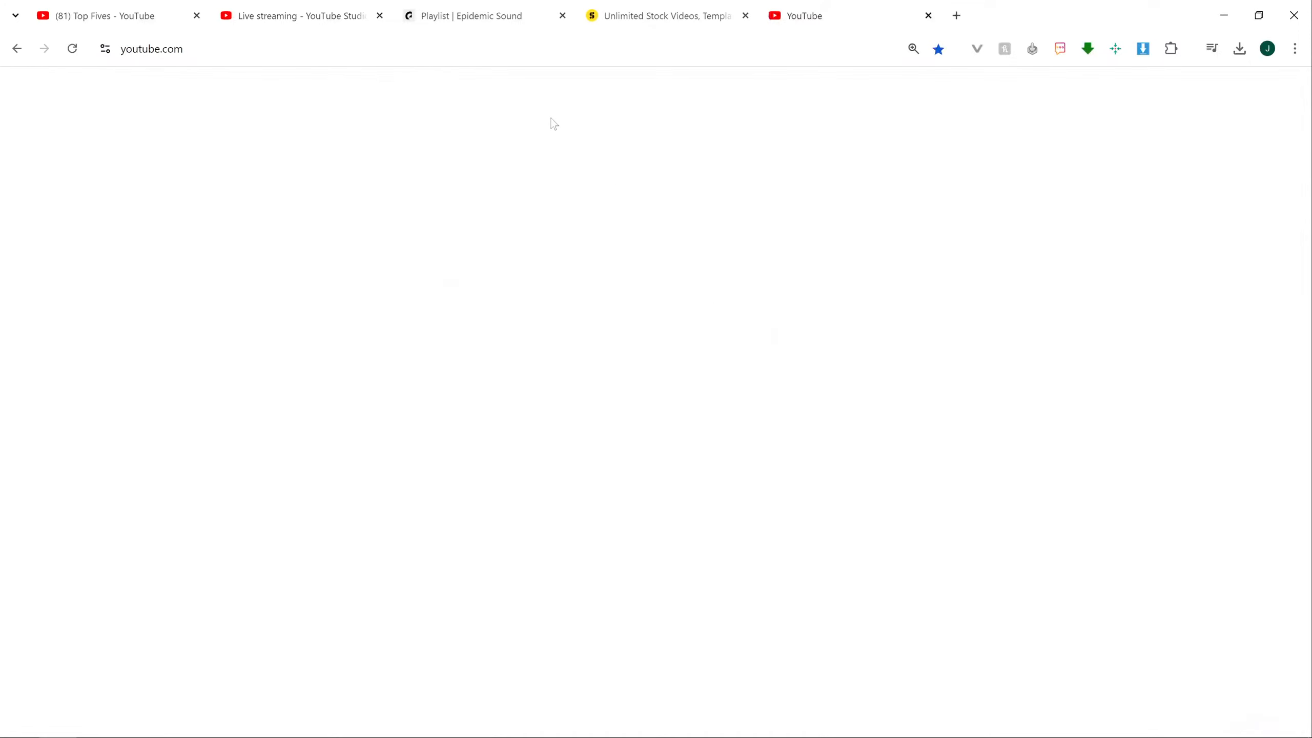
{"action": "left_click_drag", "start_coordinate": [806, 15], "coordinate": [444, 16]}
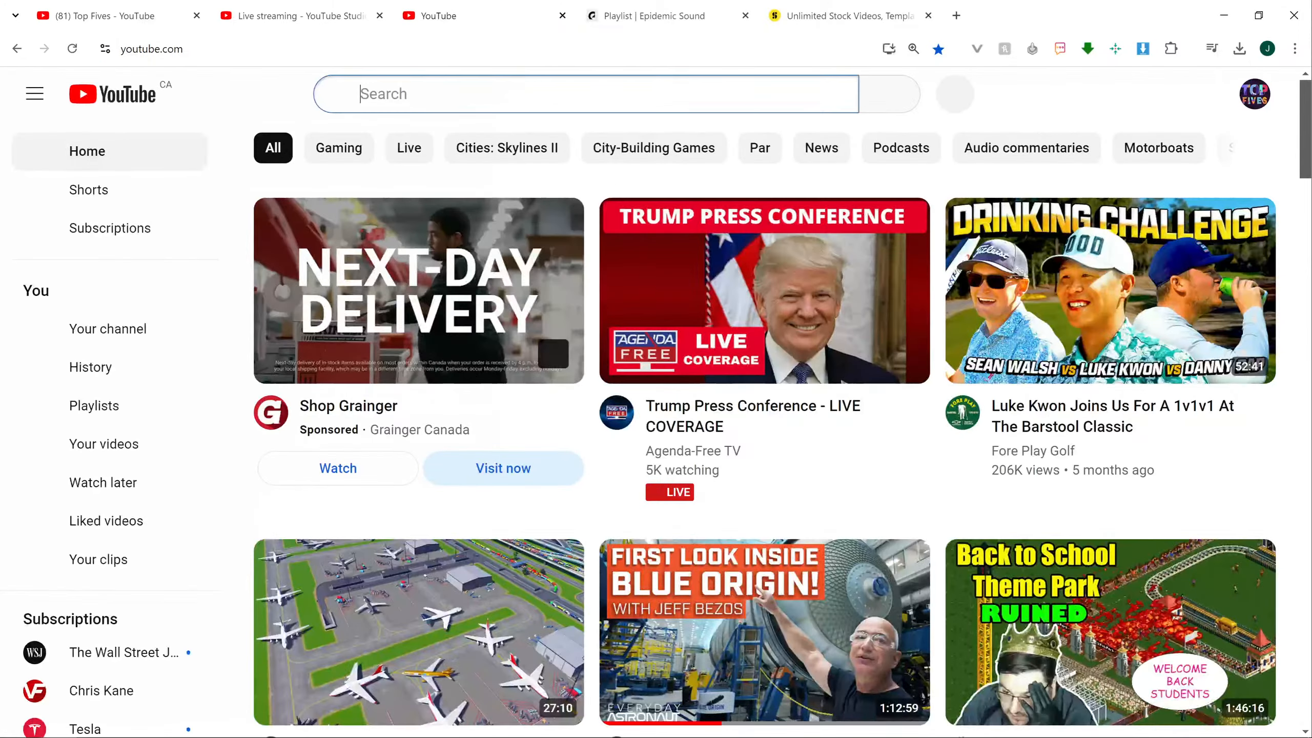
- Search YouTube for "top fives" and open the Top Fives EDITING Live Stream from the channel's page
{"action": "type", "text": "top fives"}
{"action": "key", "text": "Return"}
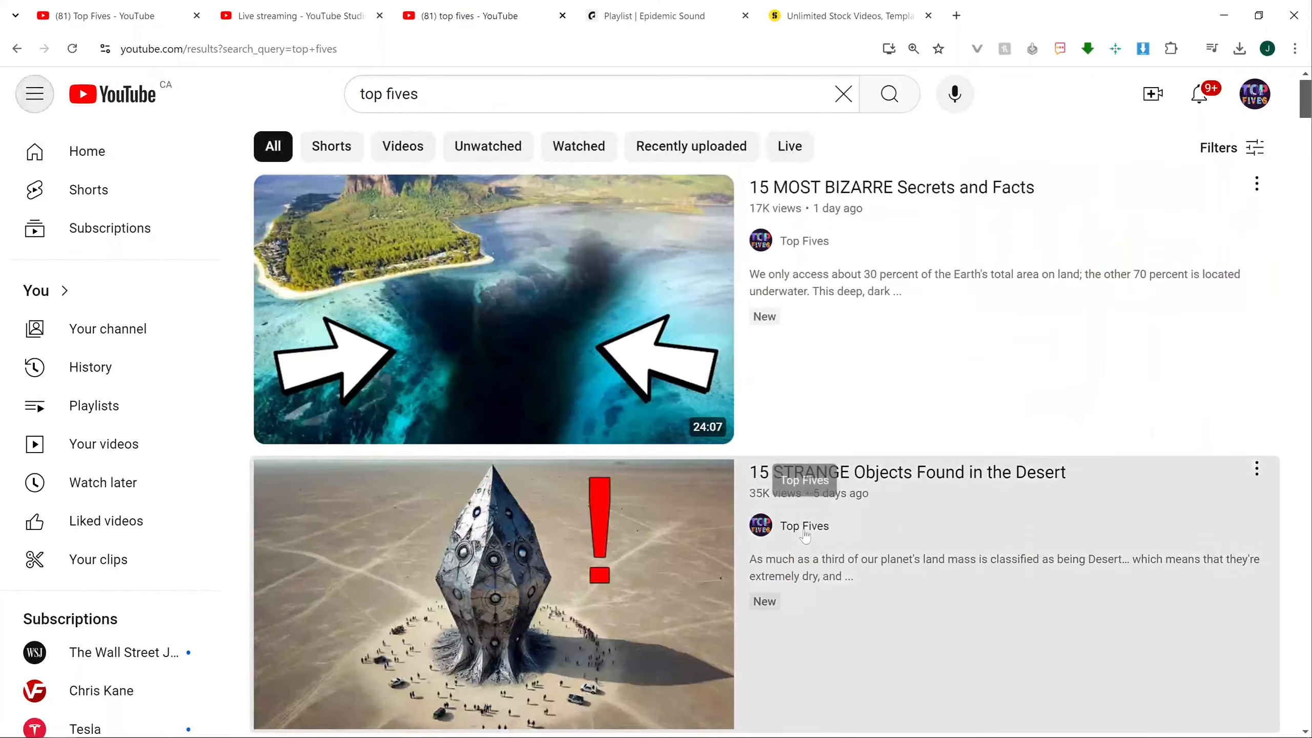
{"action": "left_click", "coordinate": [804, 526]}
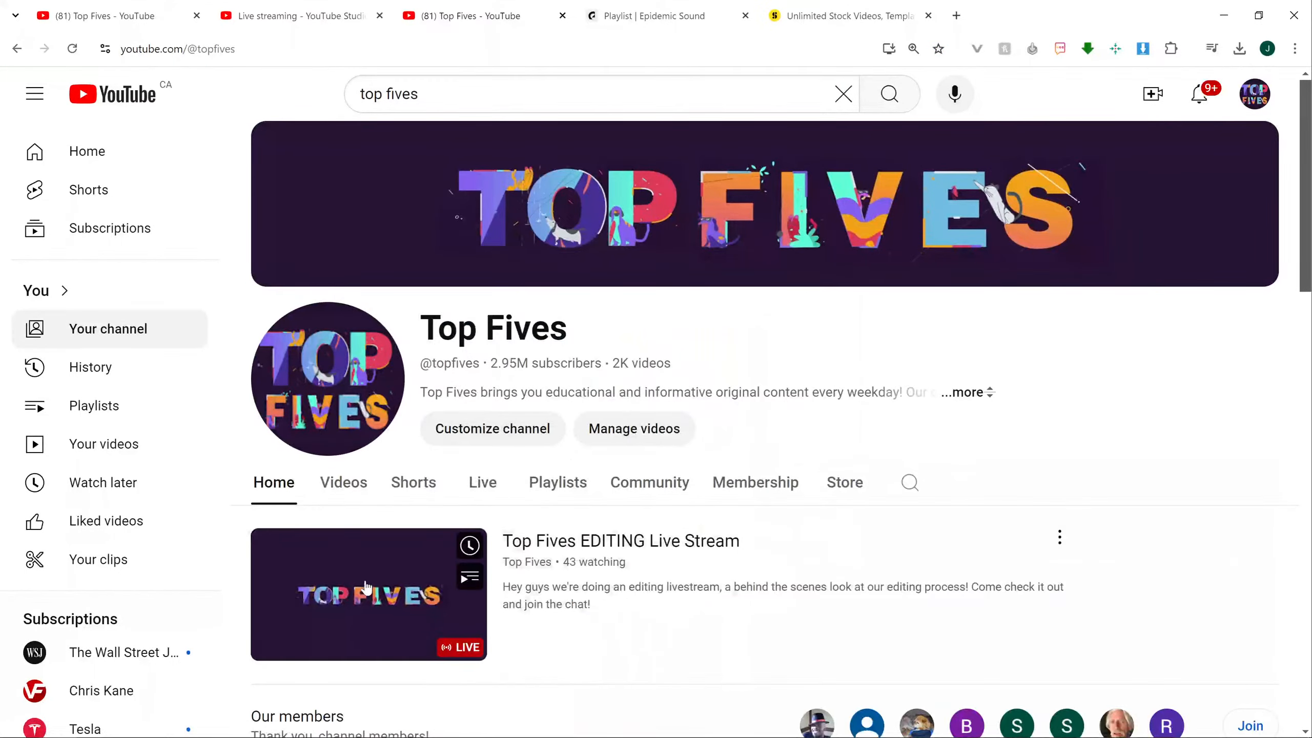
{"action": "left_click", "coordinate": [365, 585]}
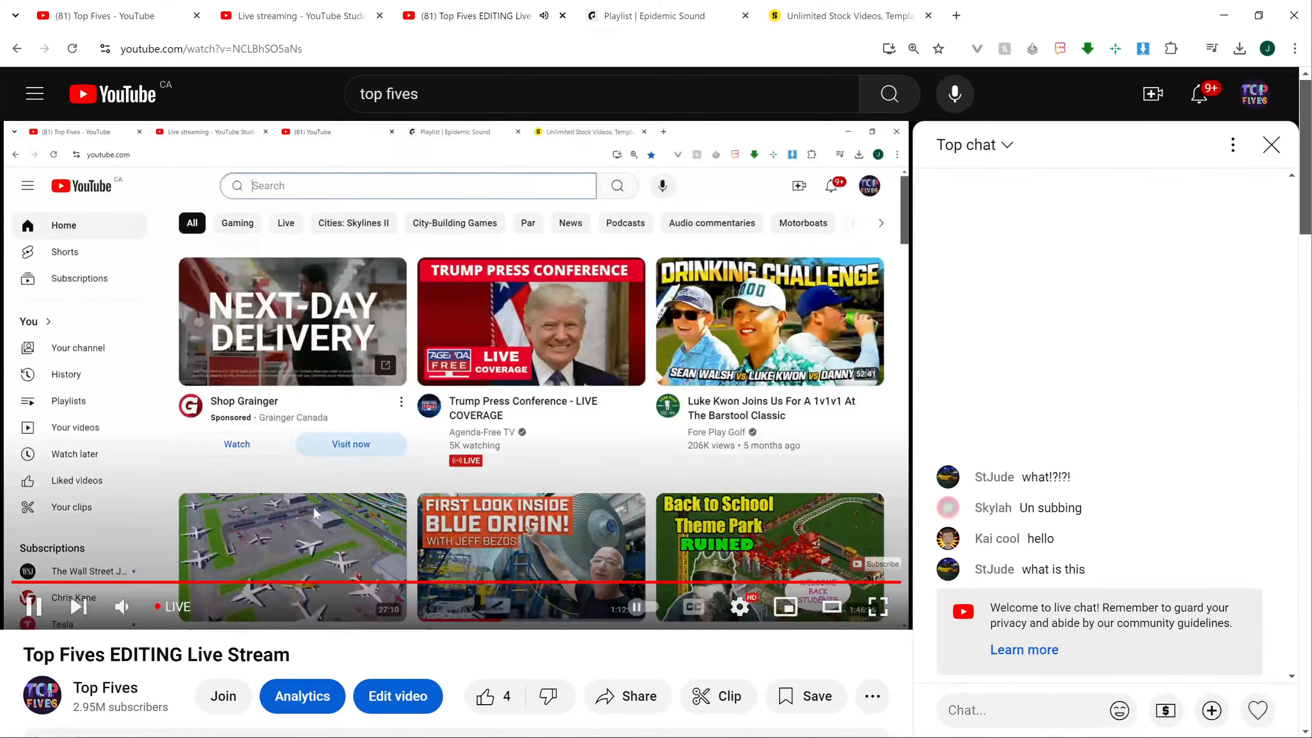
- Mute the live stream's playback and return to the live streaming dashboard
{"action": "left_click", "coordinate": [122, 606]}
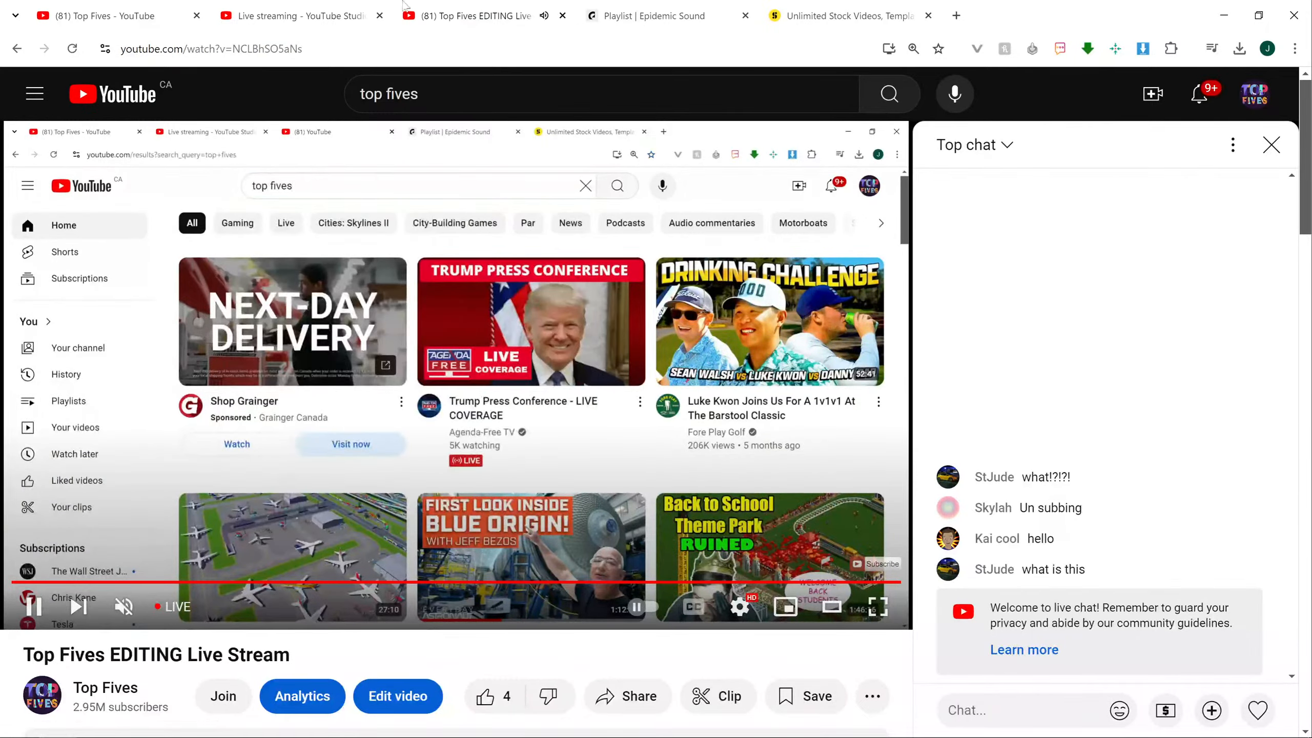
{"action": "left_click", "coordinate": [306, 7]}
{"action": "left_click", "coordinate": [444, 7]}
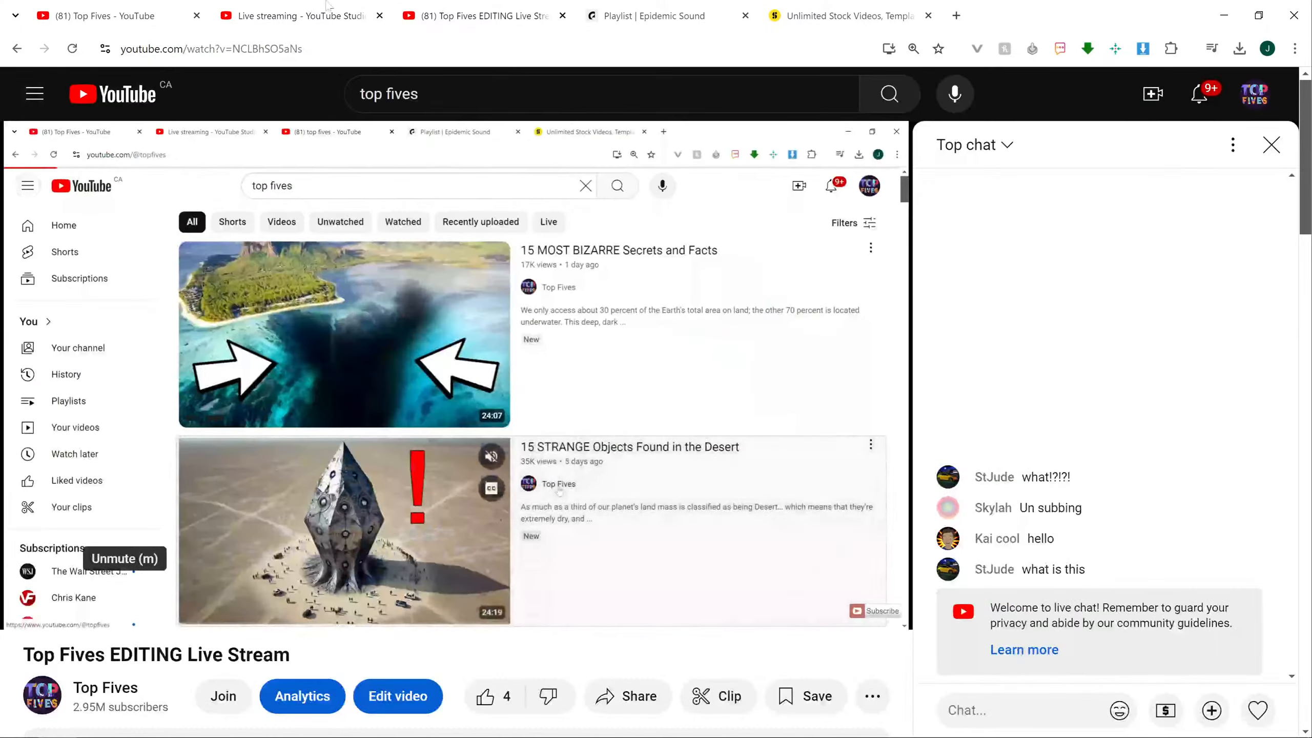
{"action": "left_click", "coordinate": [326, 7]}
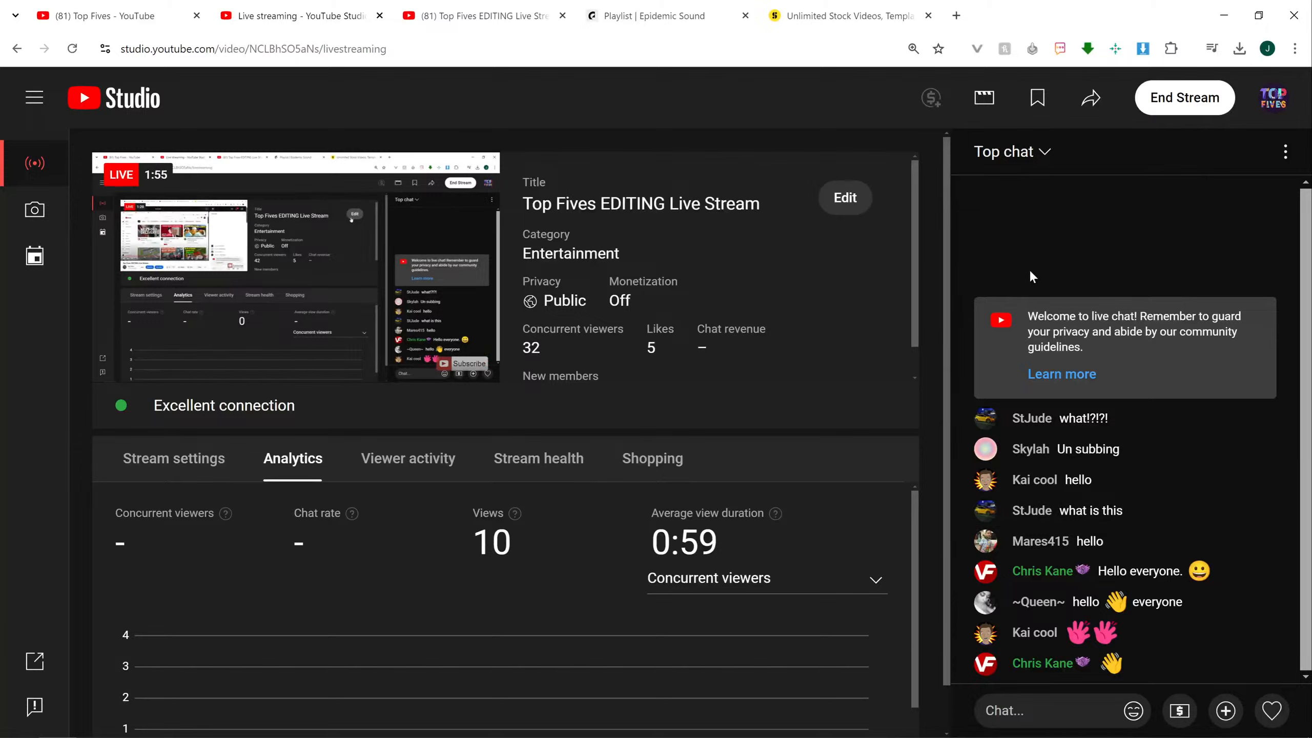
- Look at the project in VEGAS Pro, and return to the browser's live streaming dashboard to check the chat
{"action": "mouse_move", "coordinate": [144, 730]}
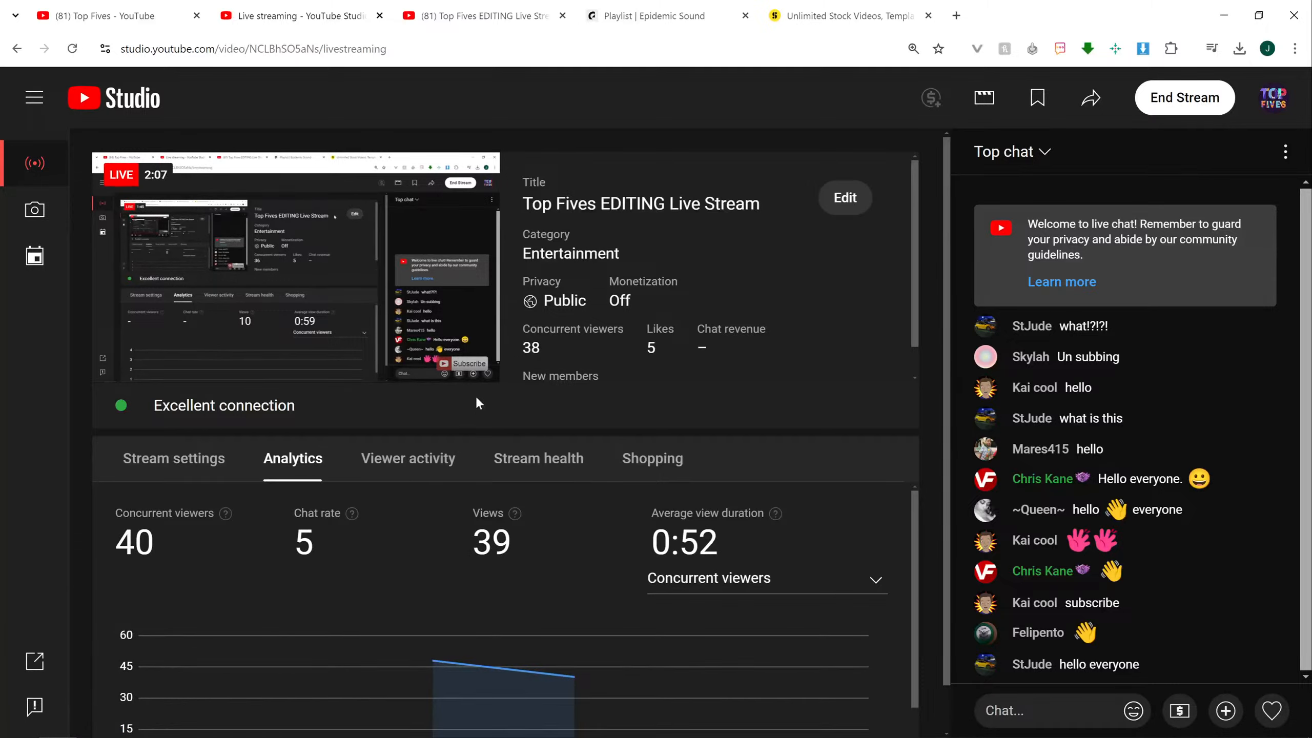
{"action": "left_click", "coordinate": [133, 723]}
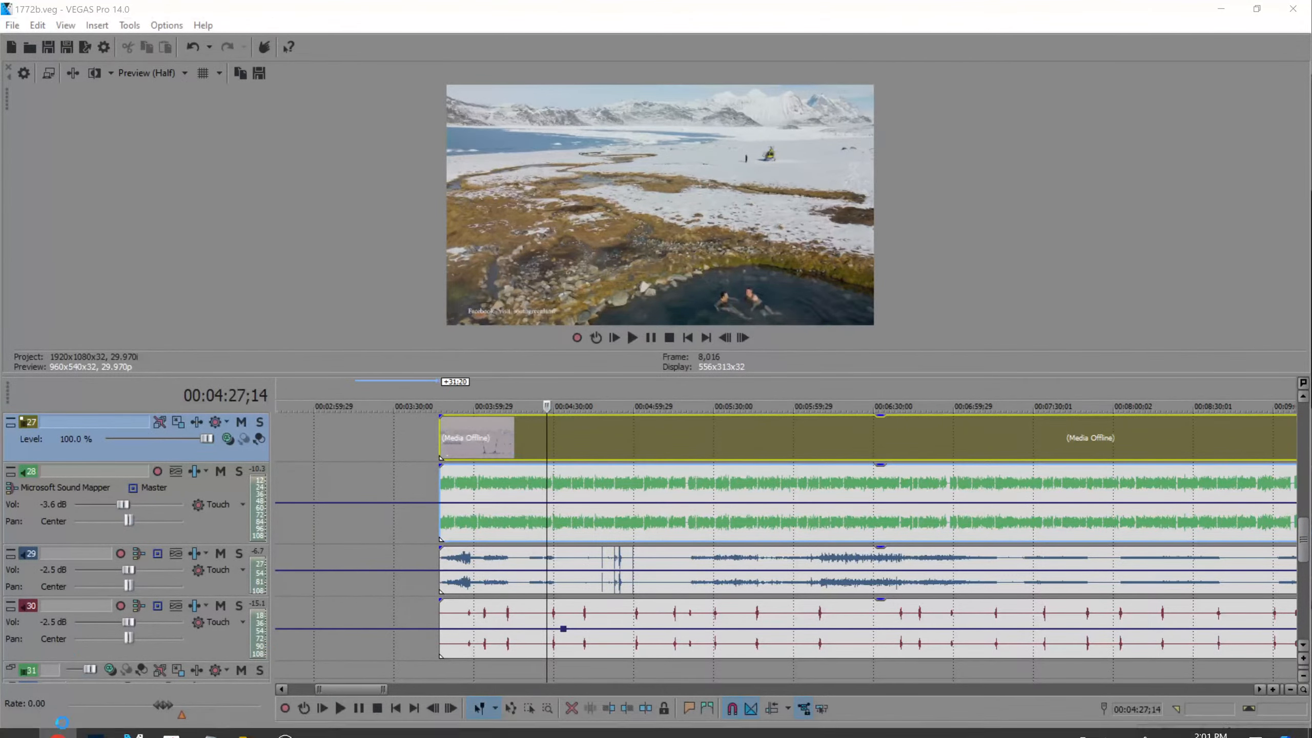
{"action": "left_click", "coordinate": [67, 729]}
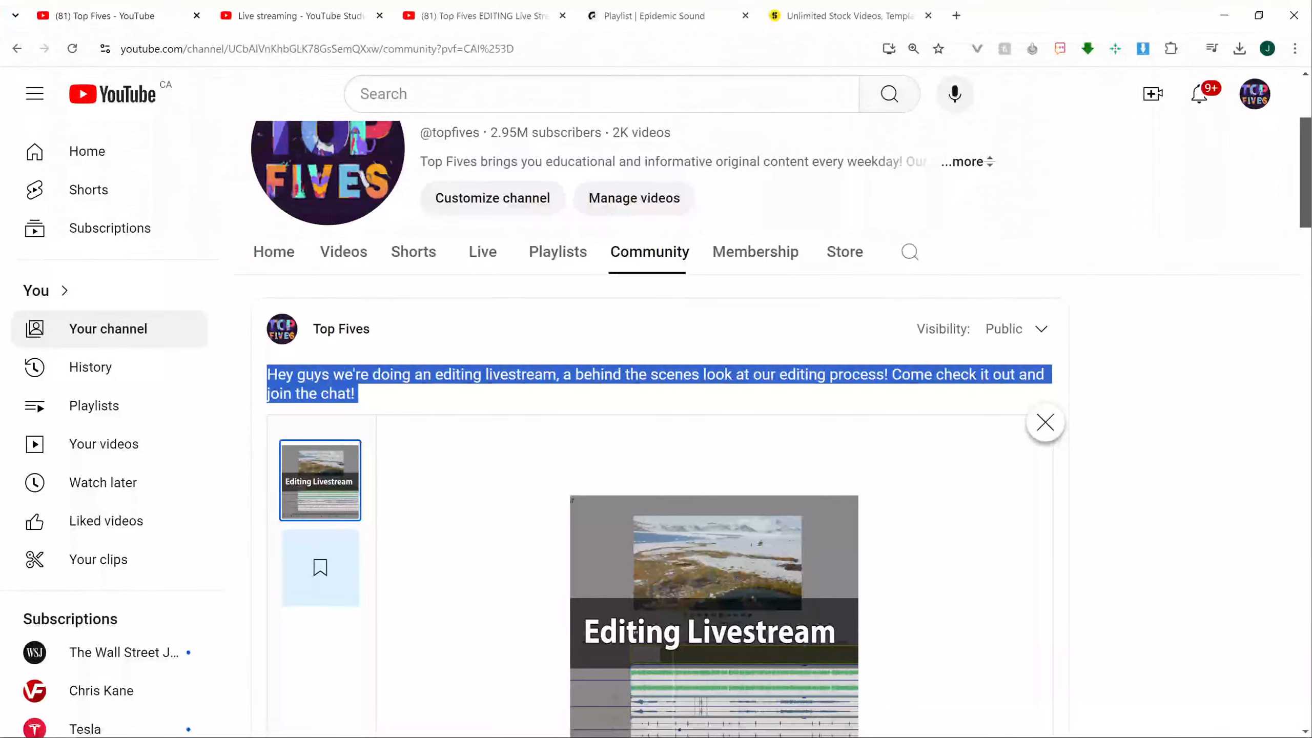
{"action": "left_click", "coordinate": [320, 10]}
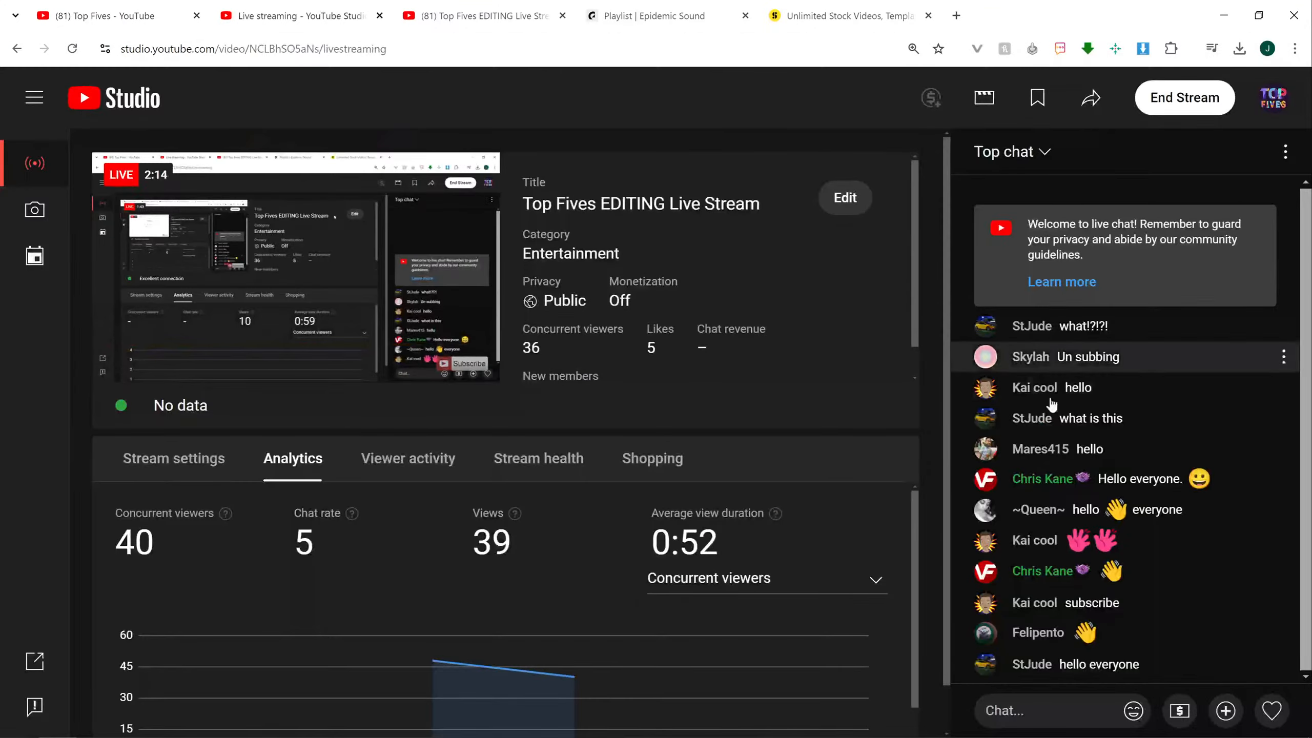
{"action": "left_click", "coordinate": [481, 11]}
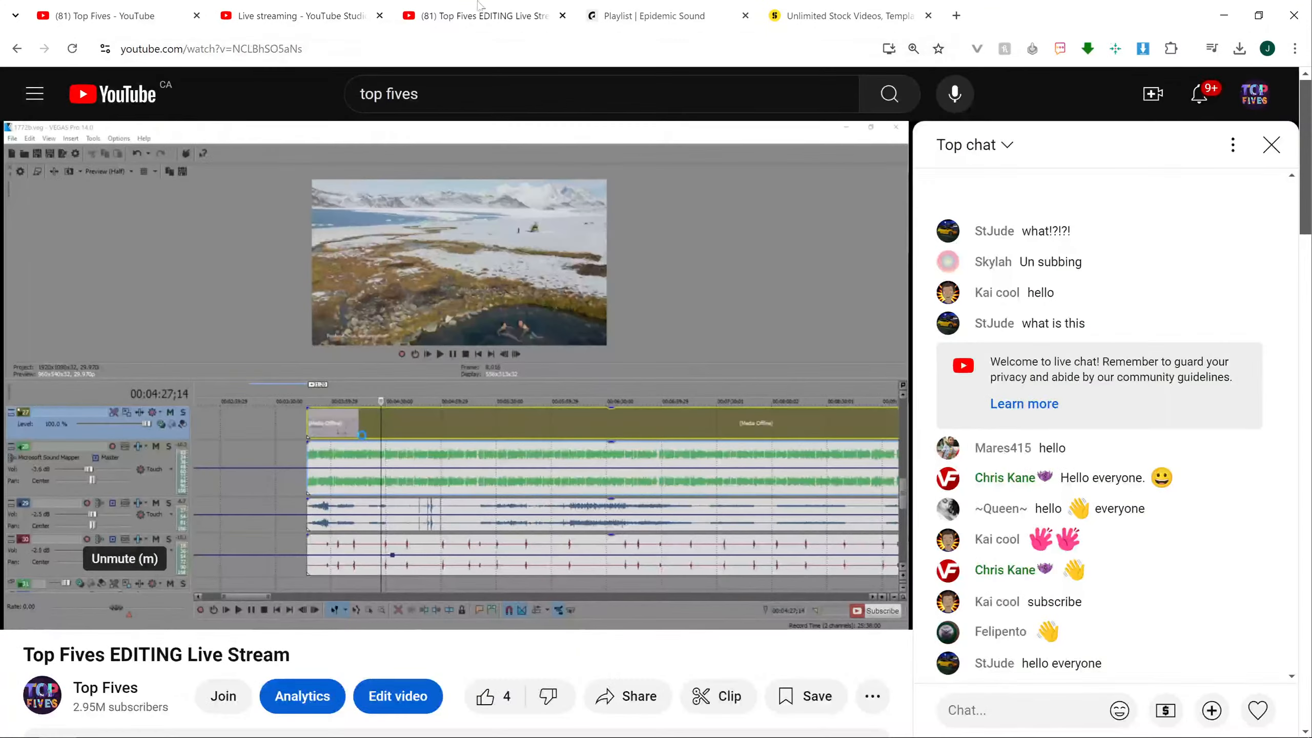
{"action": "left_click", "coordinate": [150, 4]}
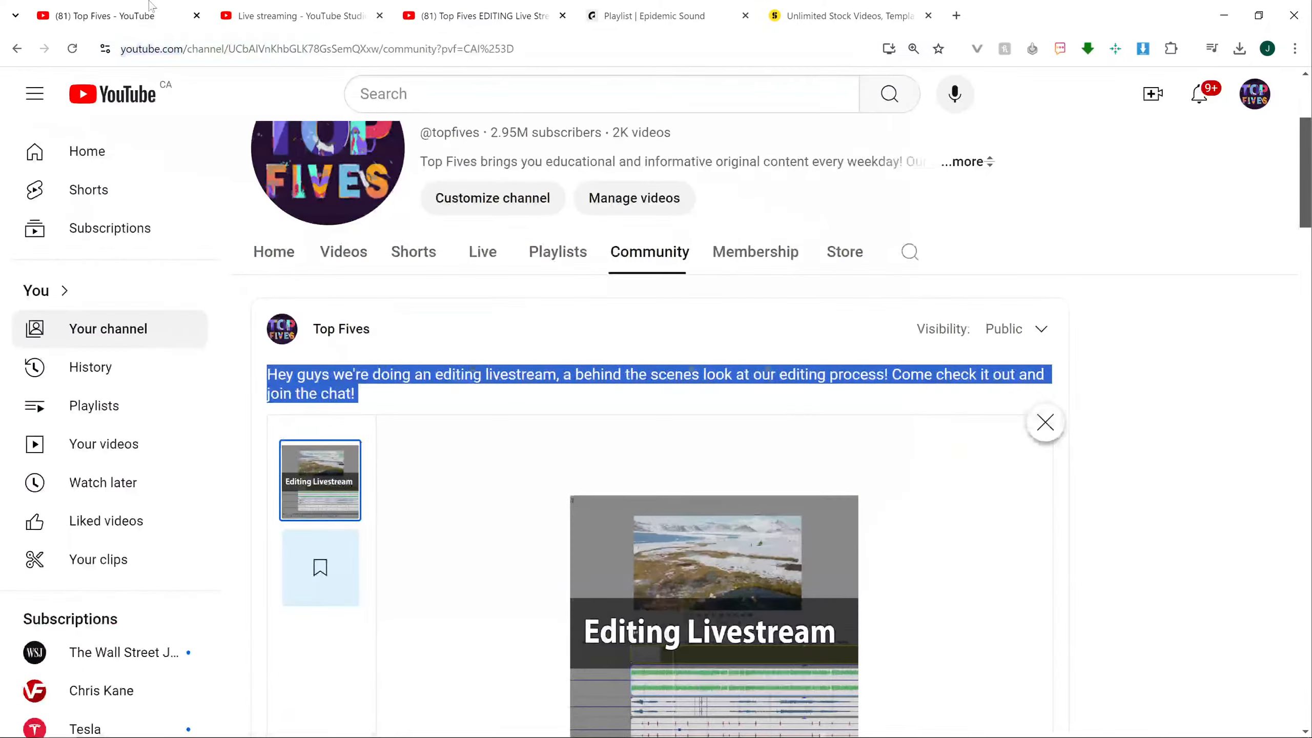
{"action": "left_click", "coordinate": [393, 395]}
{"action": "type", "text": "https://www.youtube.com/watch?v=NCLBhSO5aNs"}
{"action": "scroll", "coordinate": [420, 455], "scroll_direction": "down", "scroll_amount": 6}
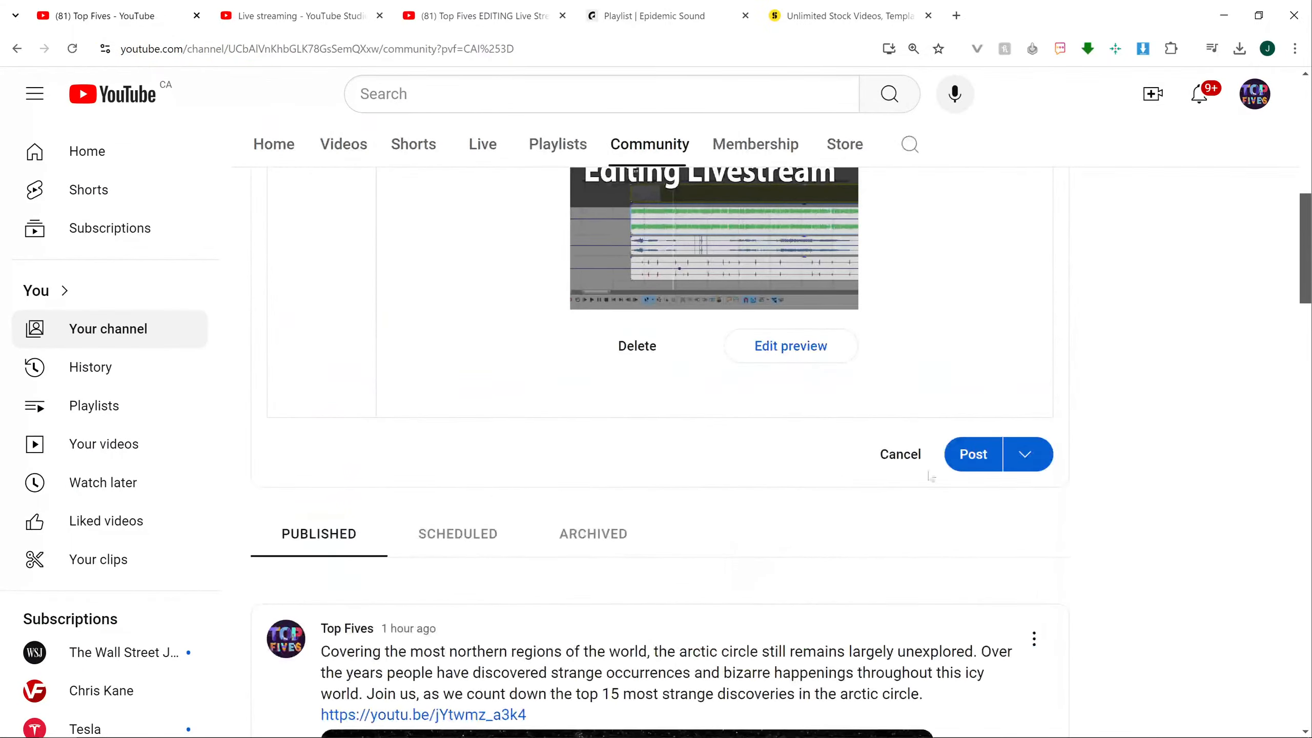
{"action": "left_click", "coordinate": [973, 454]}
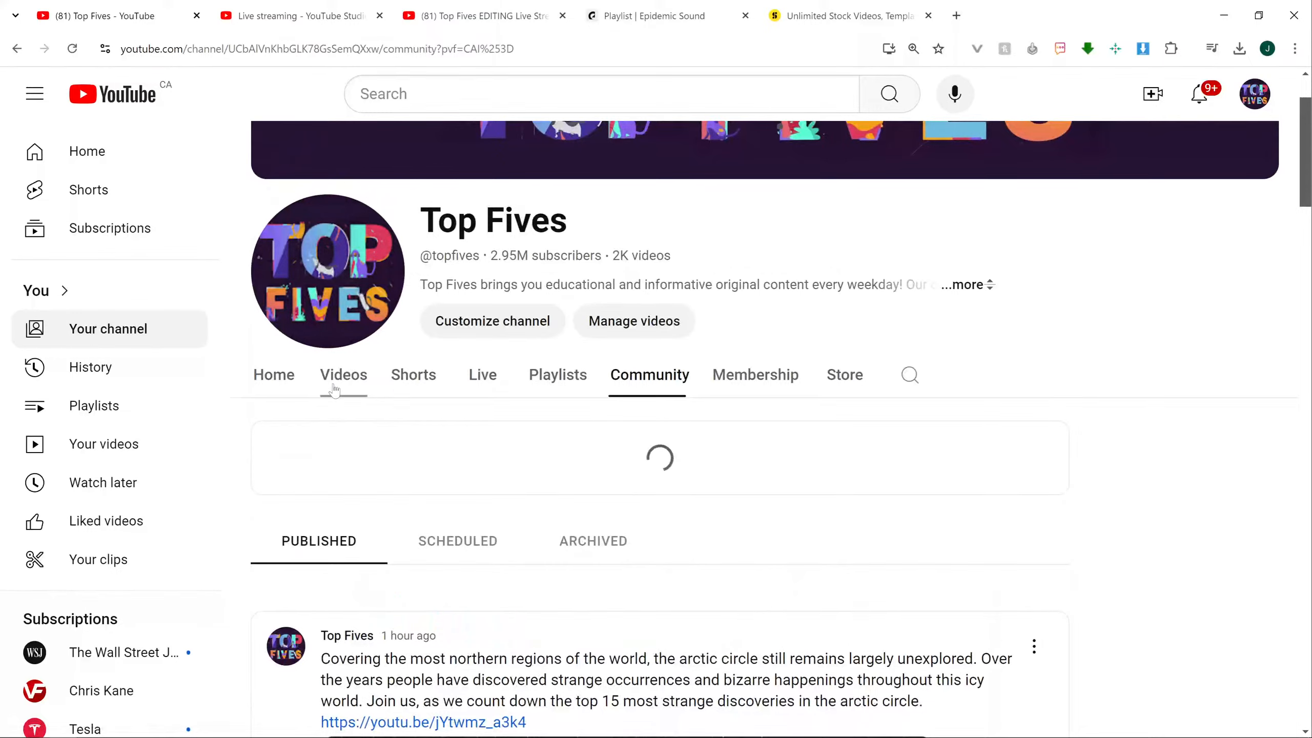
- View the channel's latest videos and switch to the 1772b.veg project in VEGAS Pro
{"action": "left_click", "coordinate": [334, 390]}
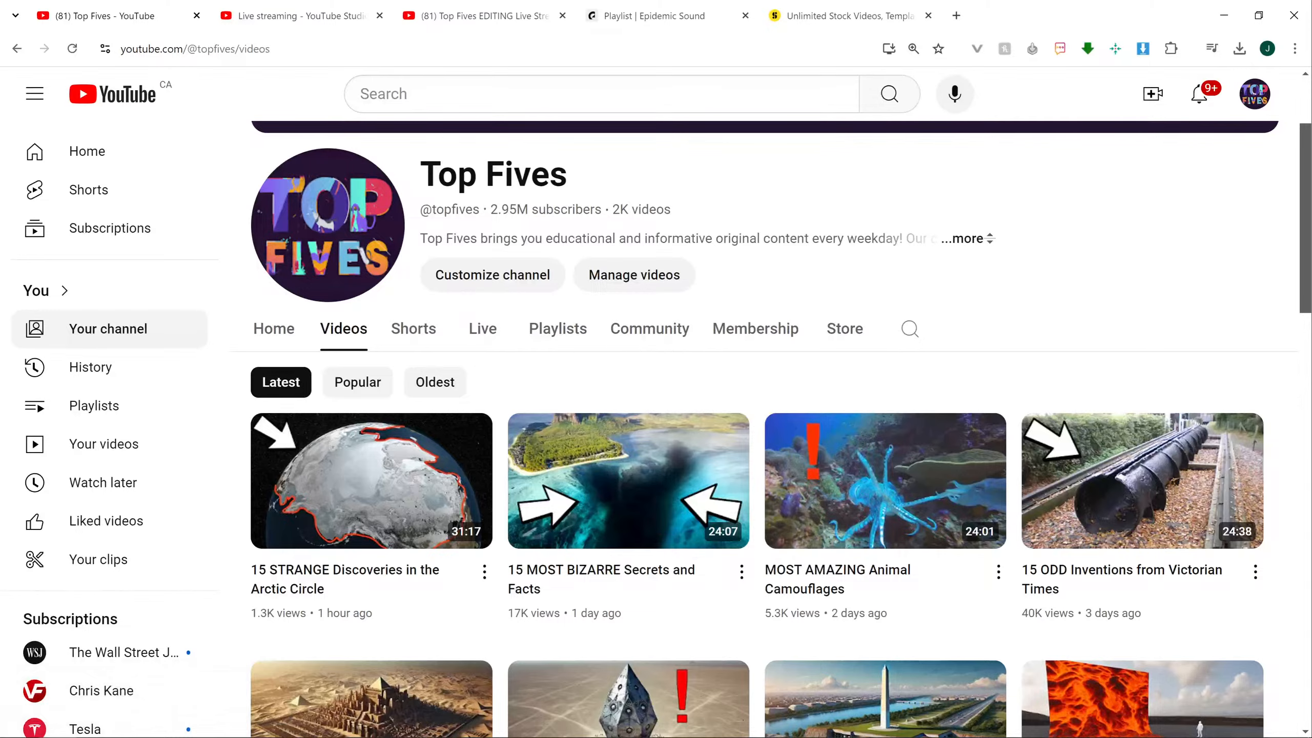
{"action": "left_click", "coordinate": [408, 9]}
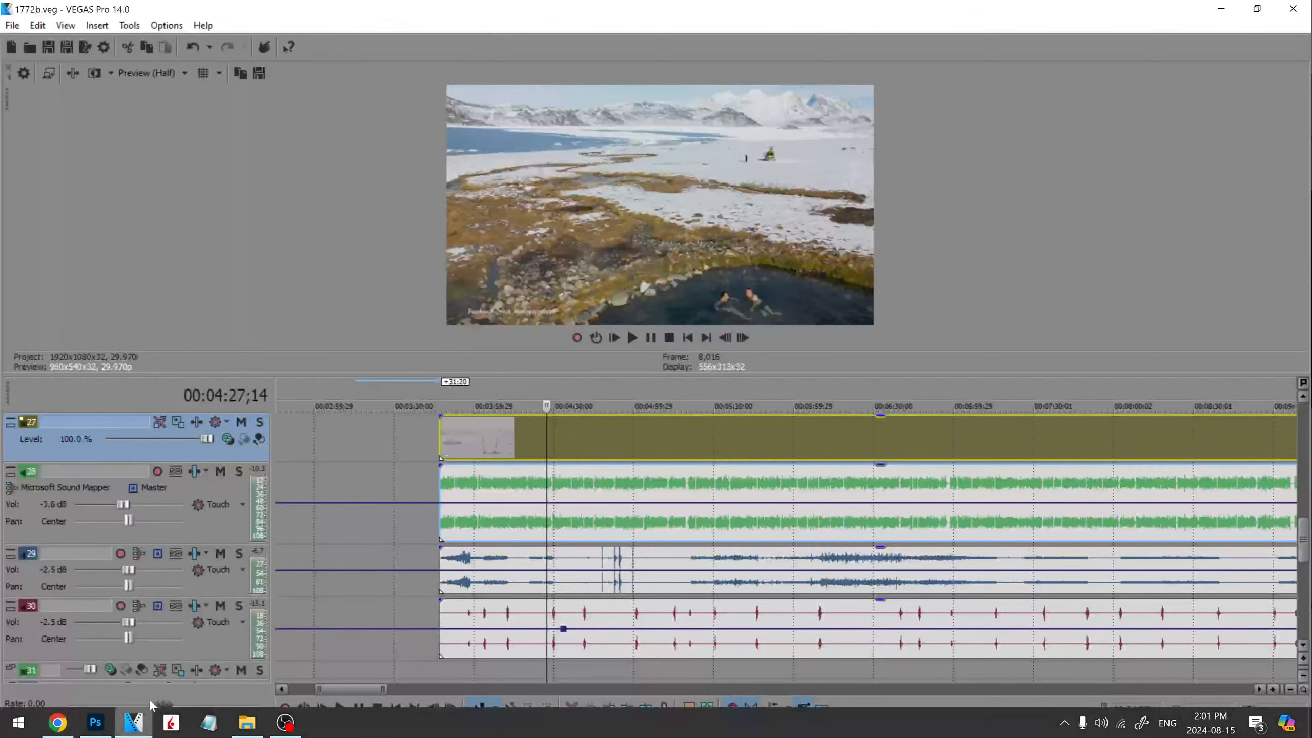
{"action": "left_click", "coordinate": [133, 727]}
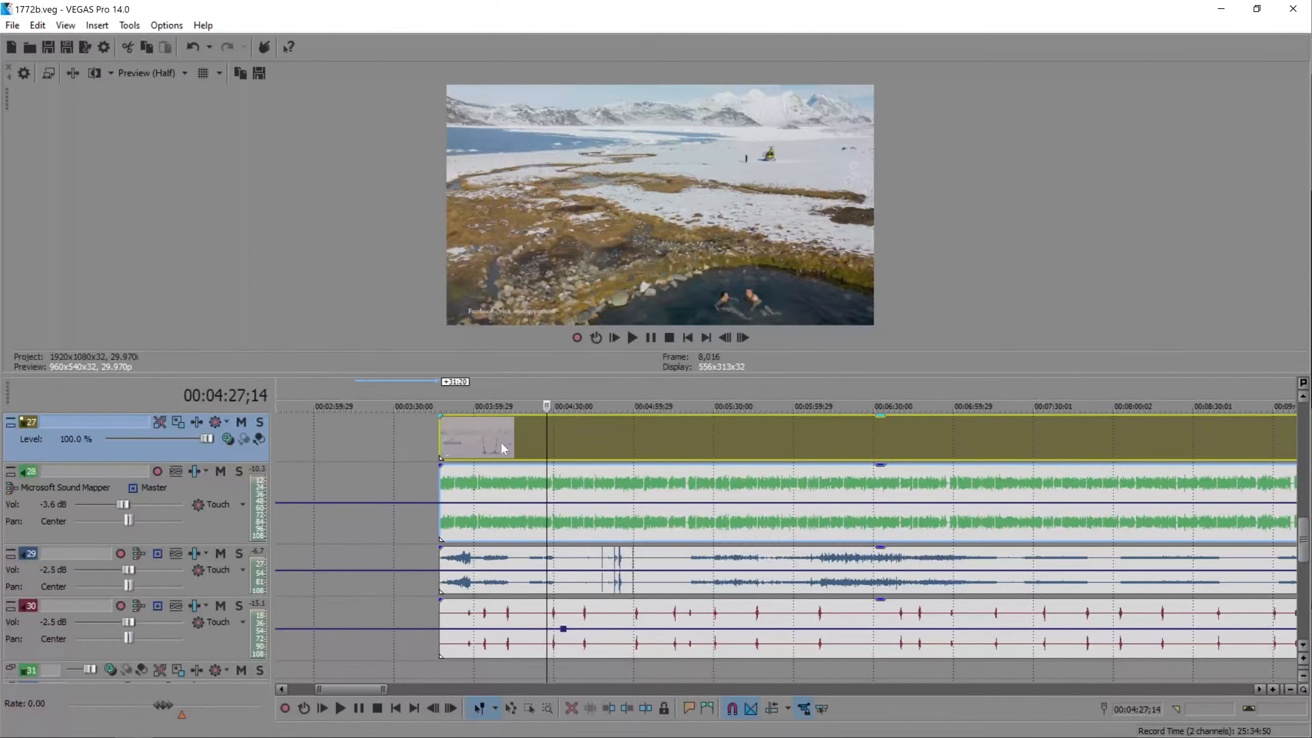
- Preview the opening footage on video track 27 and examine the full length of the project's tracks
{"action": "left_click", "coordinate": [466, 421]}
{"action": "key", "text": "space"}
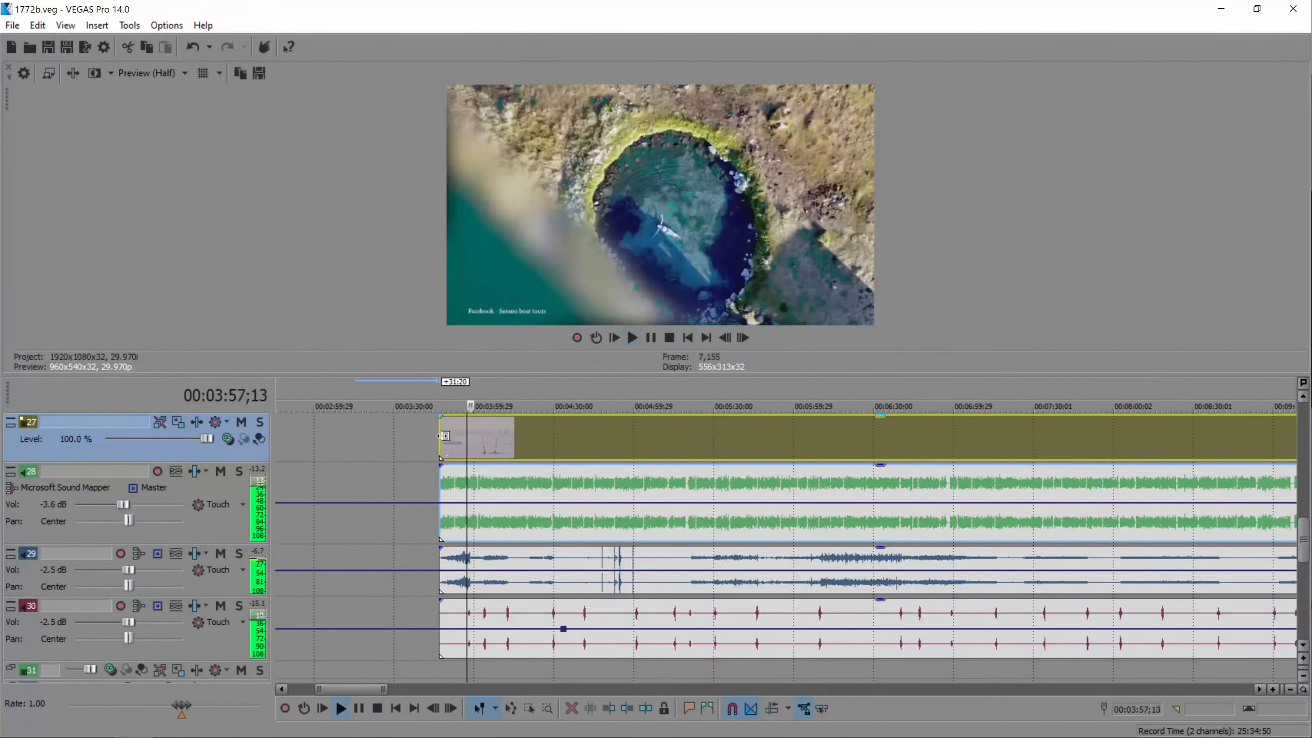
{"action": "left_click", "coordinate": [443, 435]}
{"action": "left_click", "coordinate": [459, 437]}
{"action": "scroll", "coordinate": [532, 468], "scroll_direction": "down", "scroll_amount": 6}
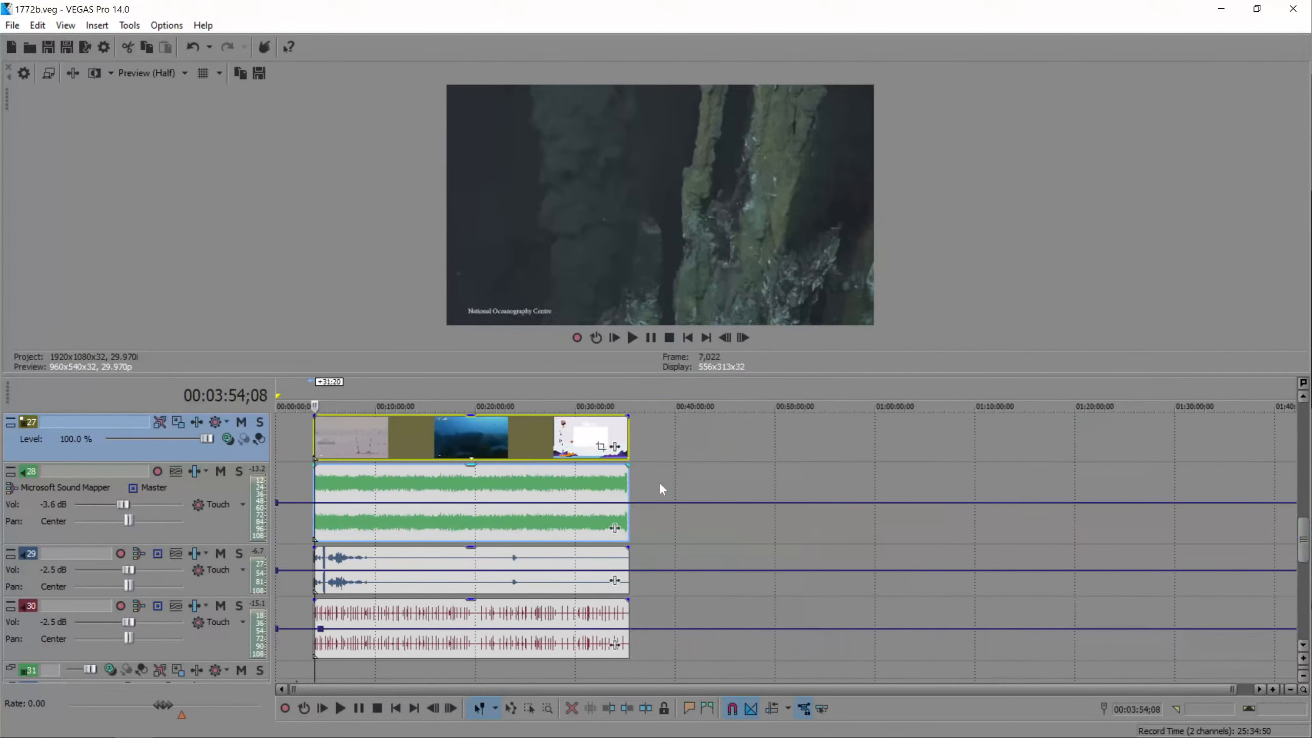
{"action": "scroll", "coordinate": [659, 484], "scroll_direction": "up", "scroll_amount": 6}
{"action": "left_click", "coordinate": [752, 432]}
{"action": "scroll", "coordinate": [795, 444], "scroll_direction": "down", "scroll_amount": 5}
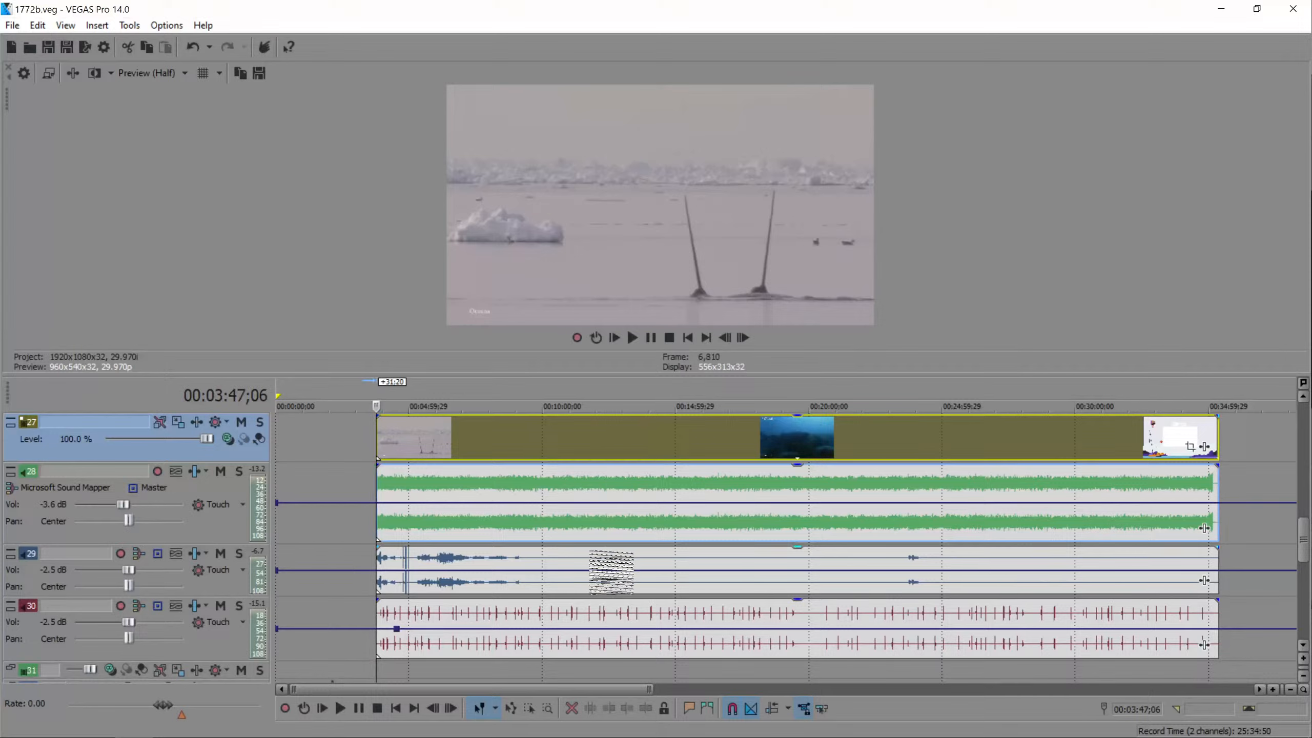
{"action": "scroll", "coordinate": [605, 571], "scroll_direction": "up", "scroll_amount": 6}
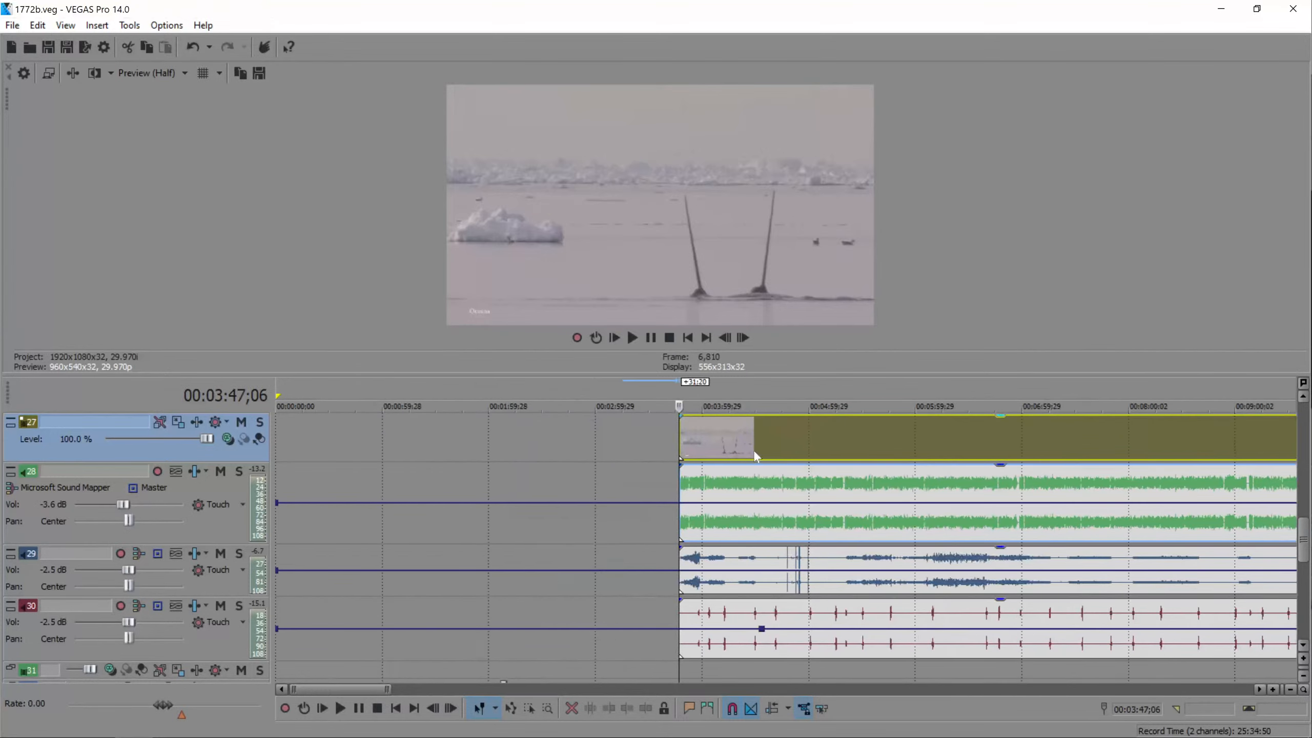
- Check several frames along video track 27 and look over audio tracks 28 and 30 beneath it
{"action": "left_click", "coordinate": [754, 449]}
{"action": "left_click", "coordinate": [830, 438]}
{"action": "left_click", "coordinate": [955, 436]}
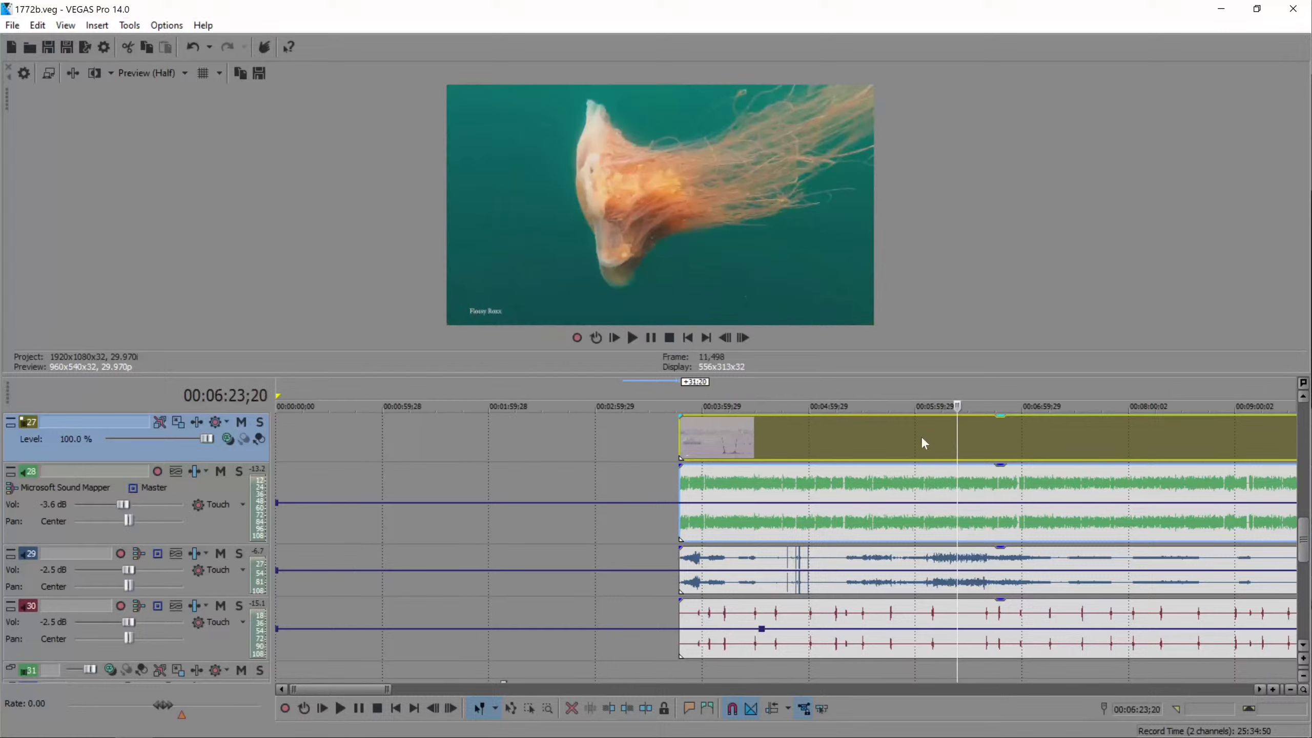
{"action": "left_click", "coordinate": [1010, 434]}
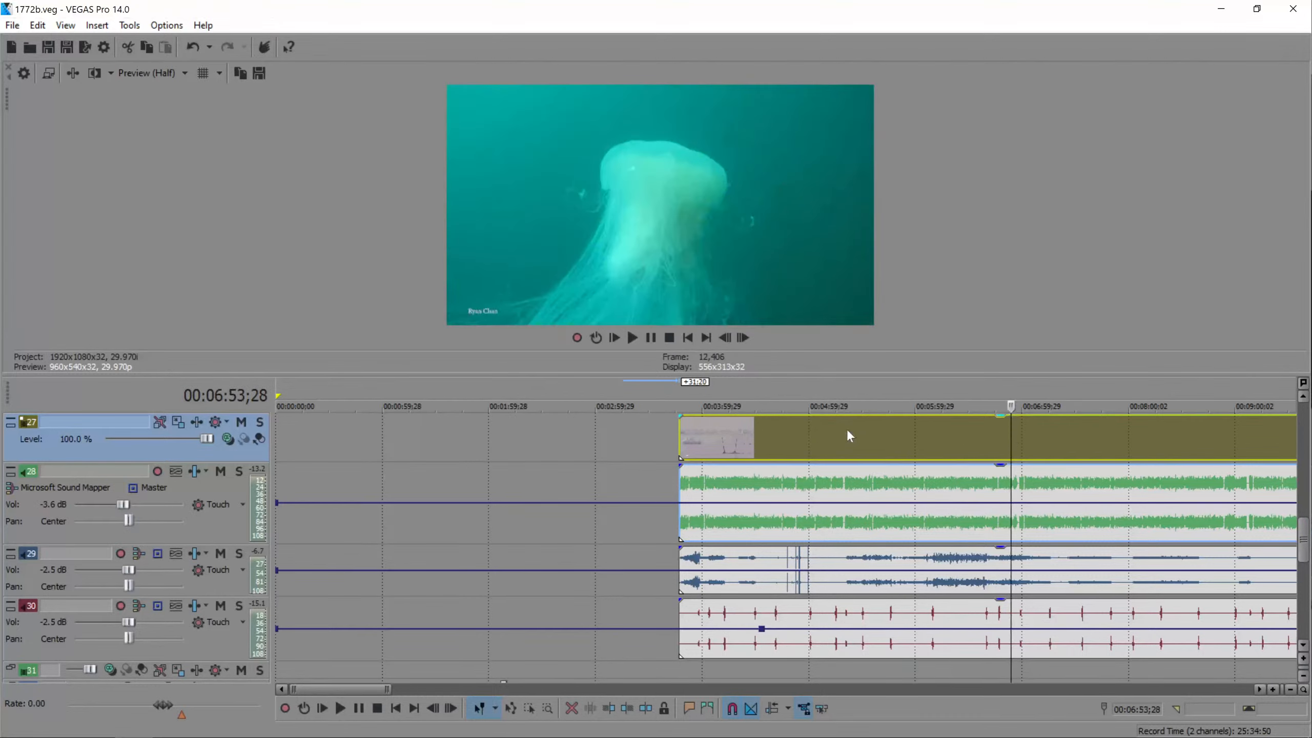
{"action": "left_click", "coordinate": [781, 501]}
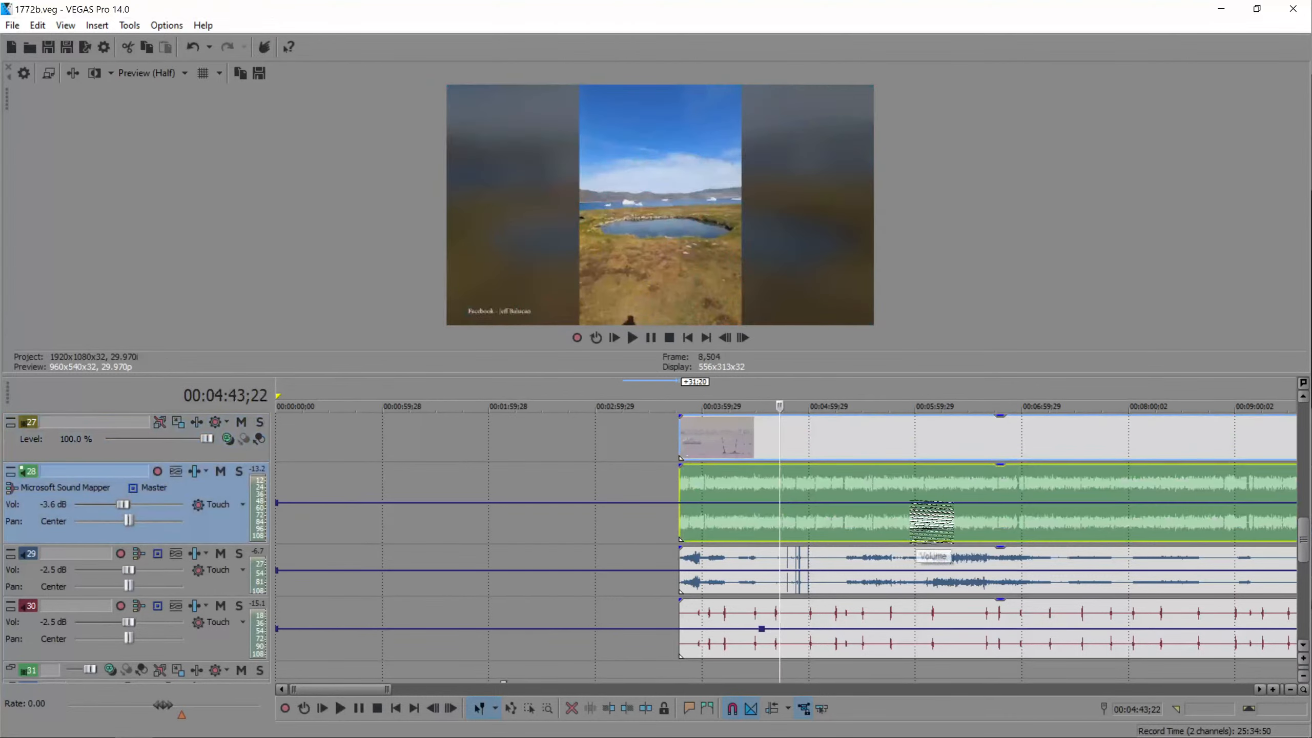
{"action": "left_click", "coordinate": [764, 622]}
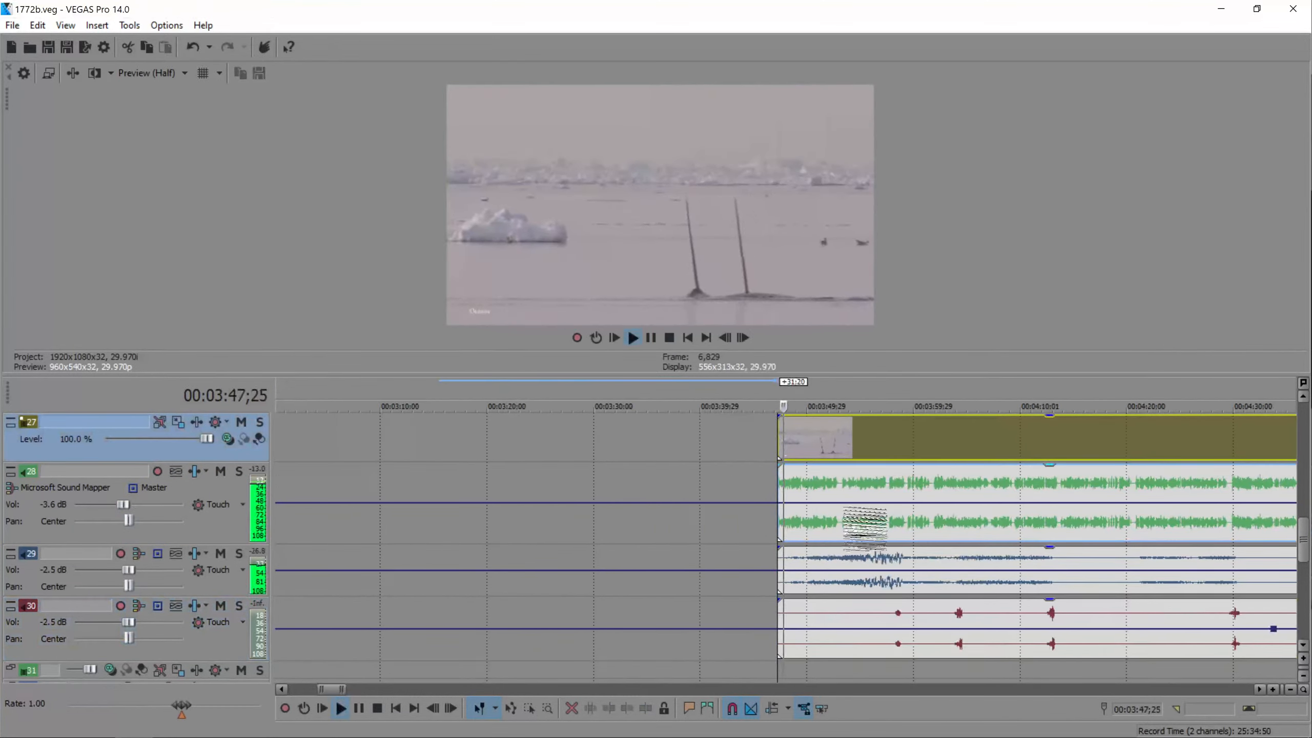
- Lower the volume of audio track 29 to -11.3 dB while playing back the beginning of the footage
{"action": "scroll", "coordinate": [827, 511], "scroll_direction": "up", "scroll_amount": 2}
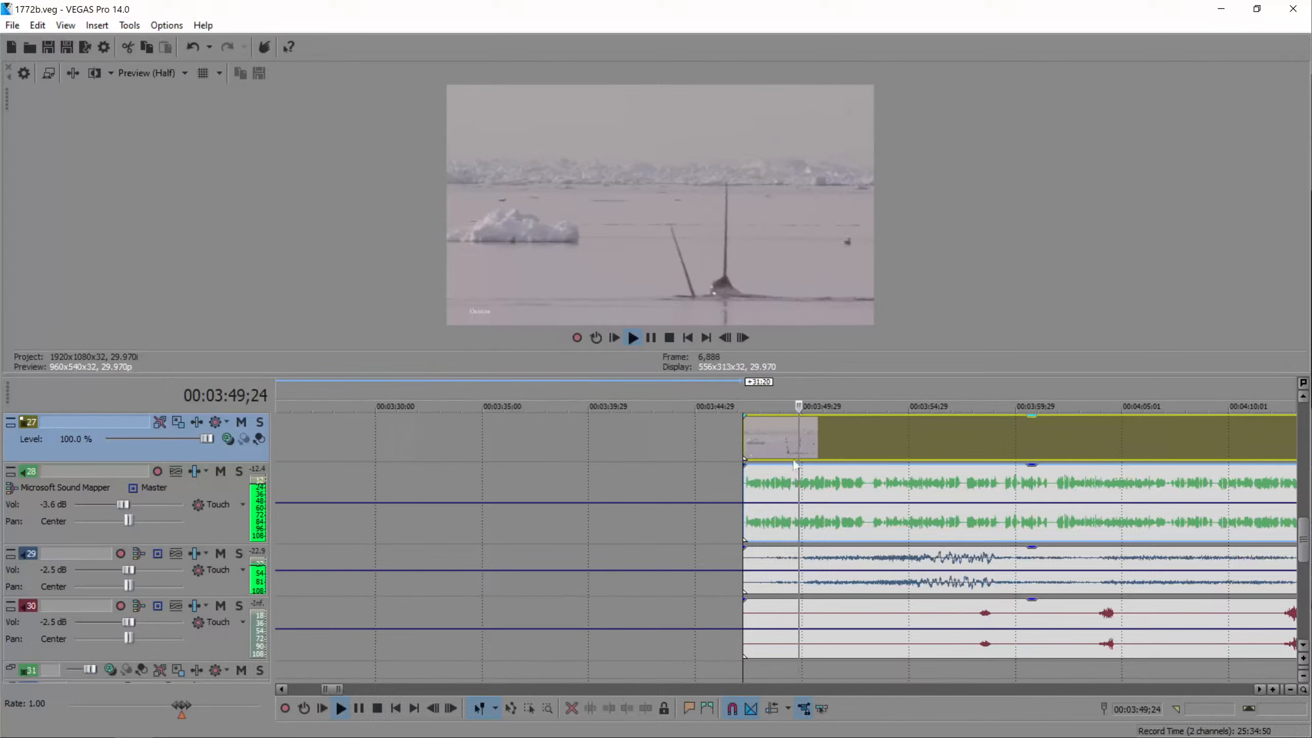
{"action": "left_click", "coordinate": [840, 563]}
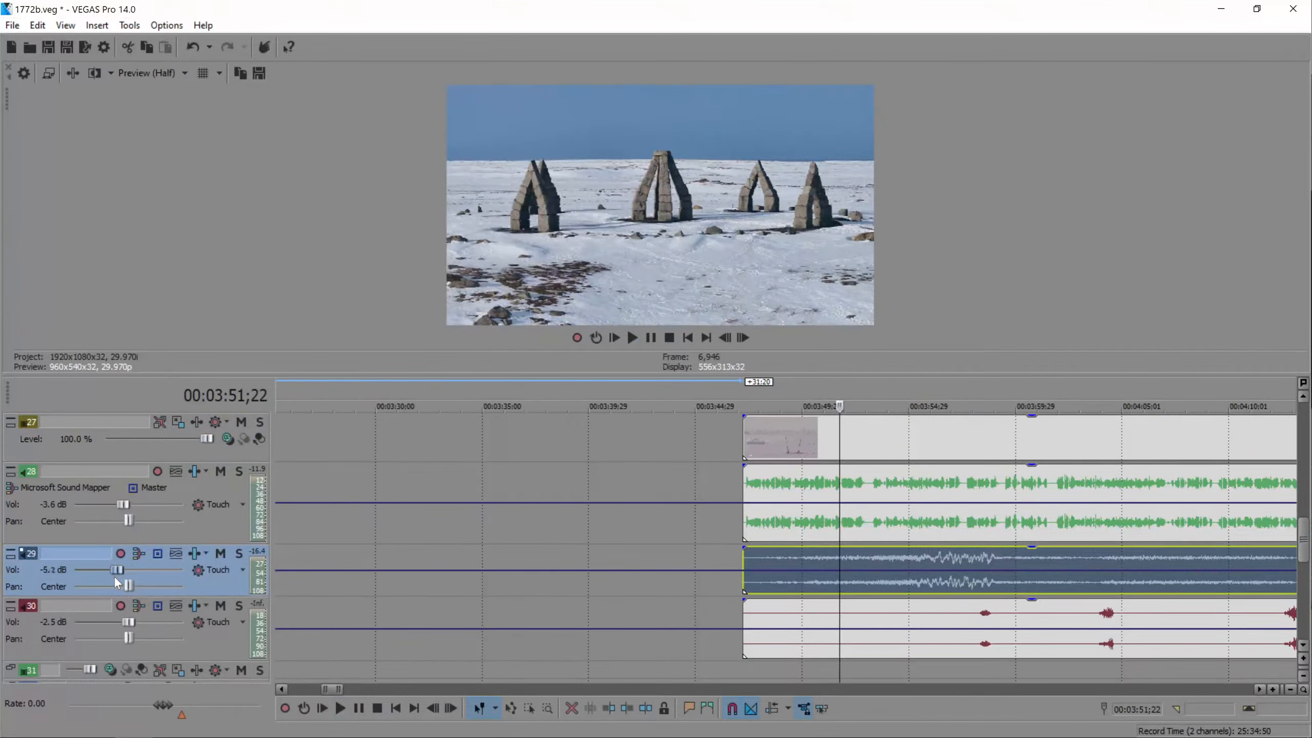
{"action": "left_click_drag", "start_coordinate": [114, 576], "coordinate": [106, 573]}
{"action": "left_click", "coordinate": [734, 560]}
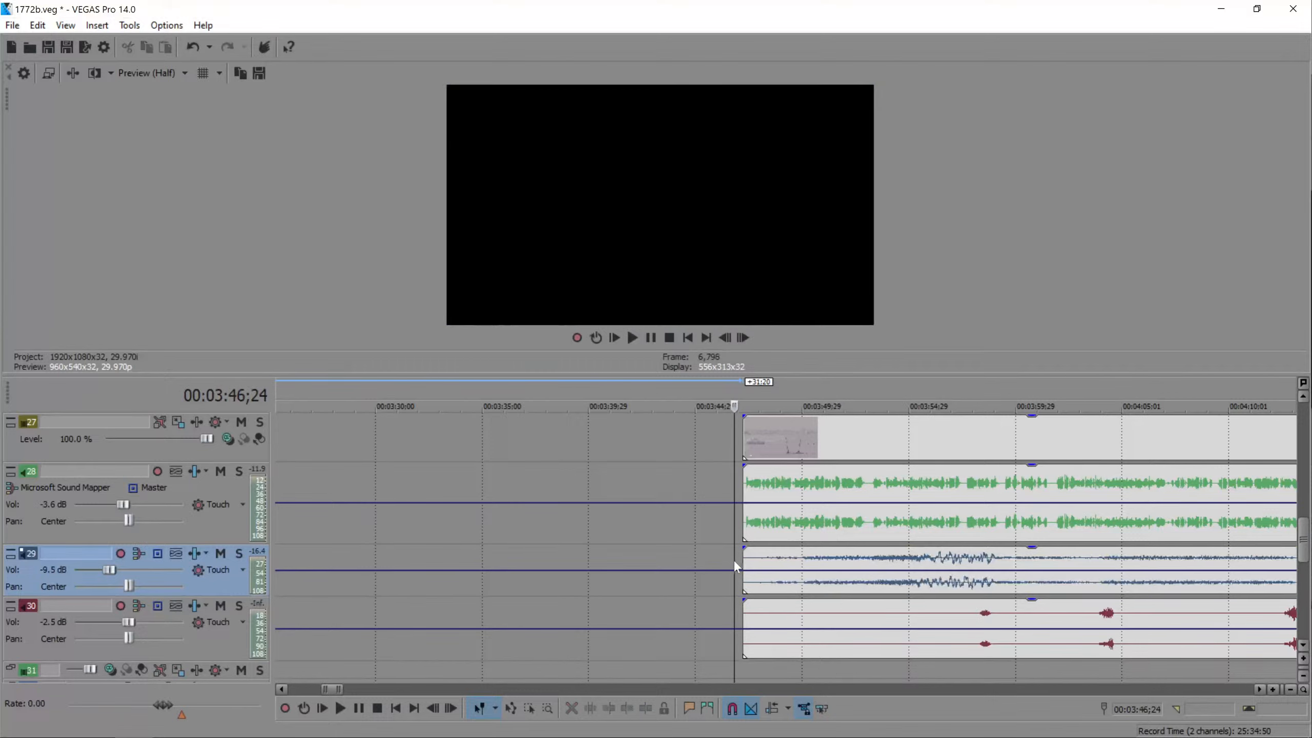
{"action": "key", "text": "space"}
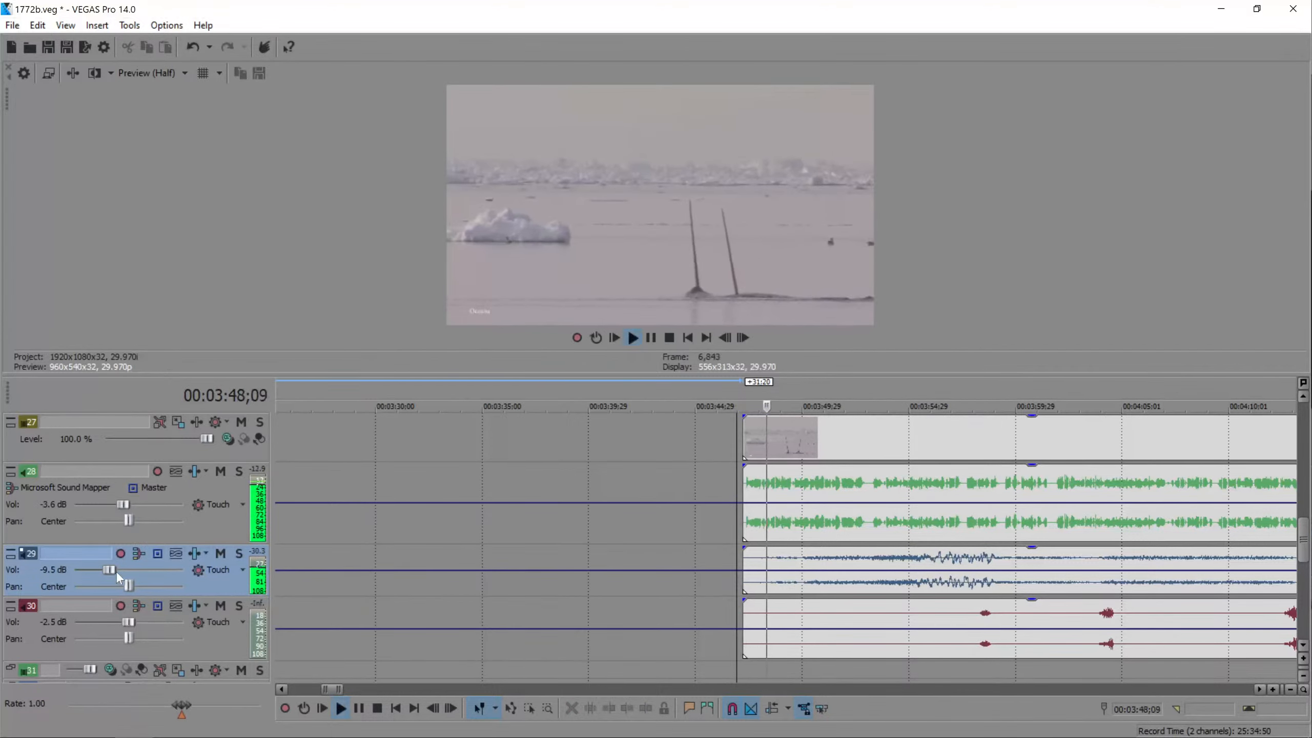
{"action": "left_click_drag", "start_coordinate": [116, 570], "coordinate": [107, 570]}
{"action": "key", "text": "space"}
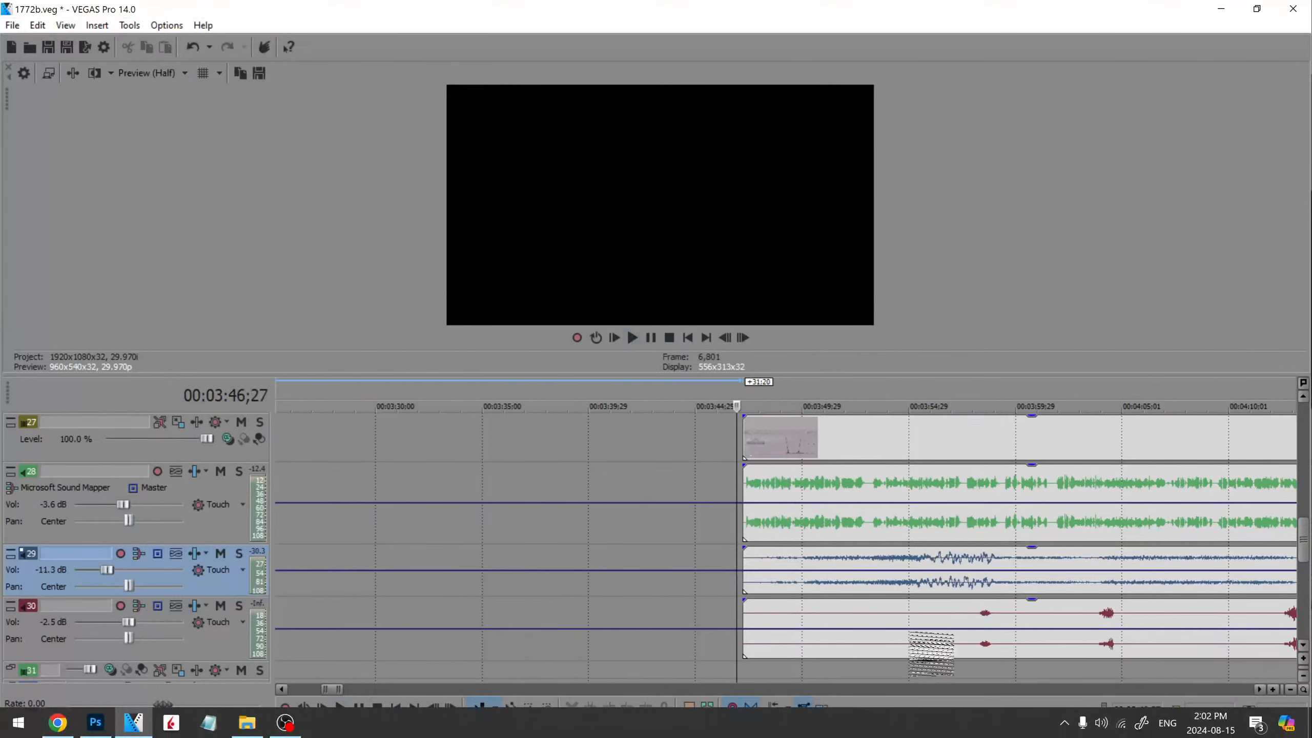
- Check the frames where the first sound effects occur on audio track 30
{"action": "left_click", "coordinate": [910, 616]}
{"action": "scroll", "coordinate": [877, 620], "scroll_direction": "down", "scroll_amount": 3}
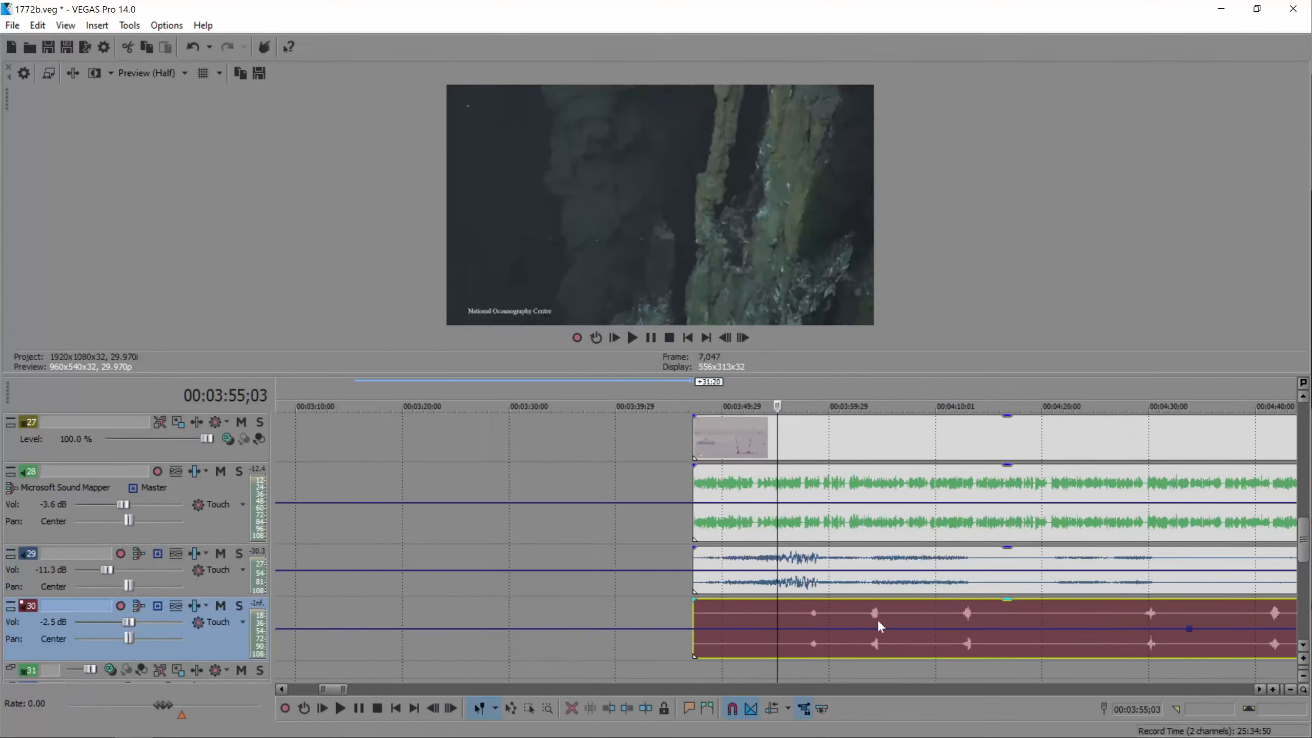
{"action": "left_click", "coordinate": [815, 613]}
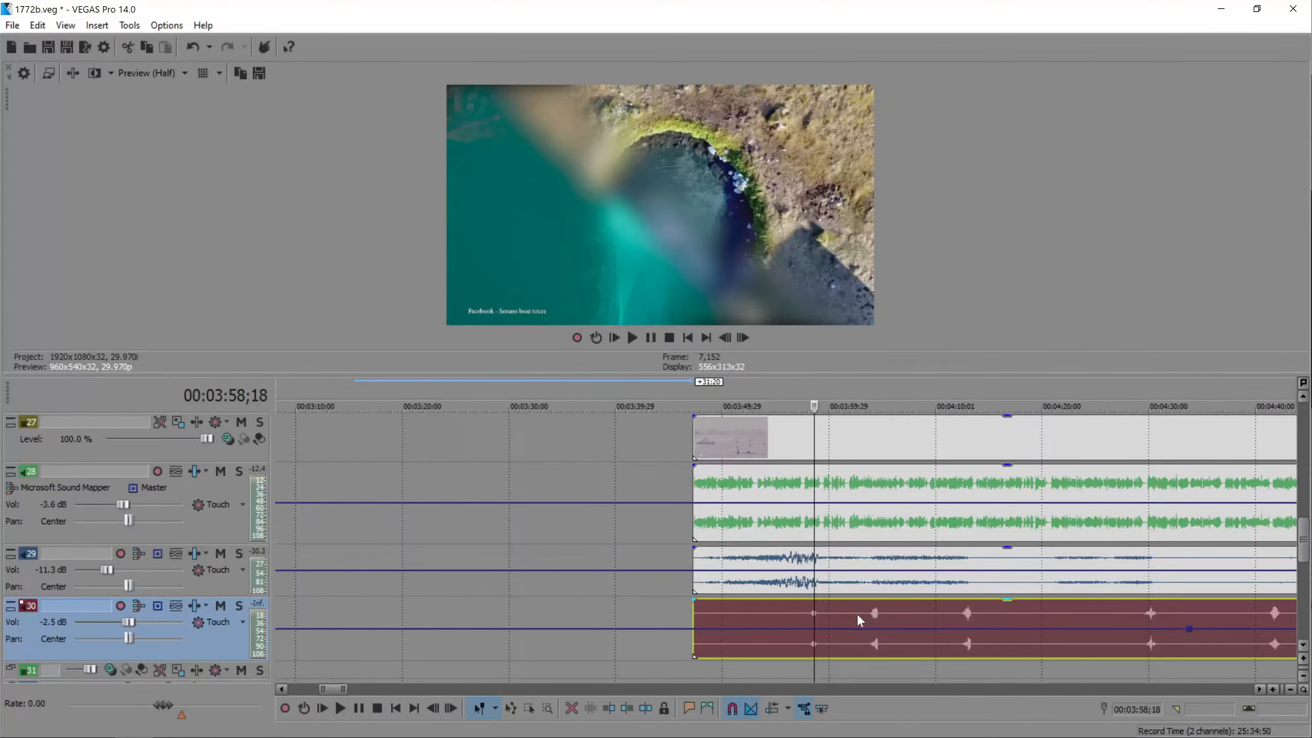
{"action": "left_click", "coordinate": [869, 611]}
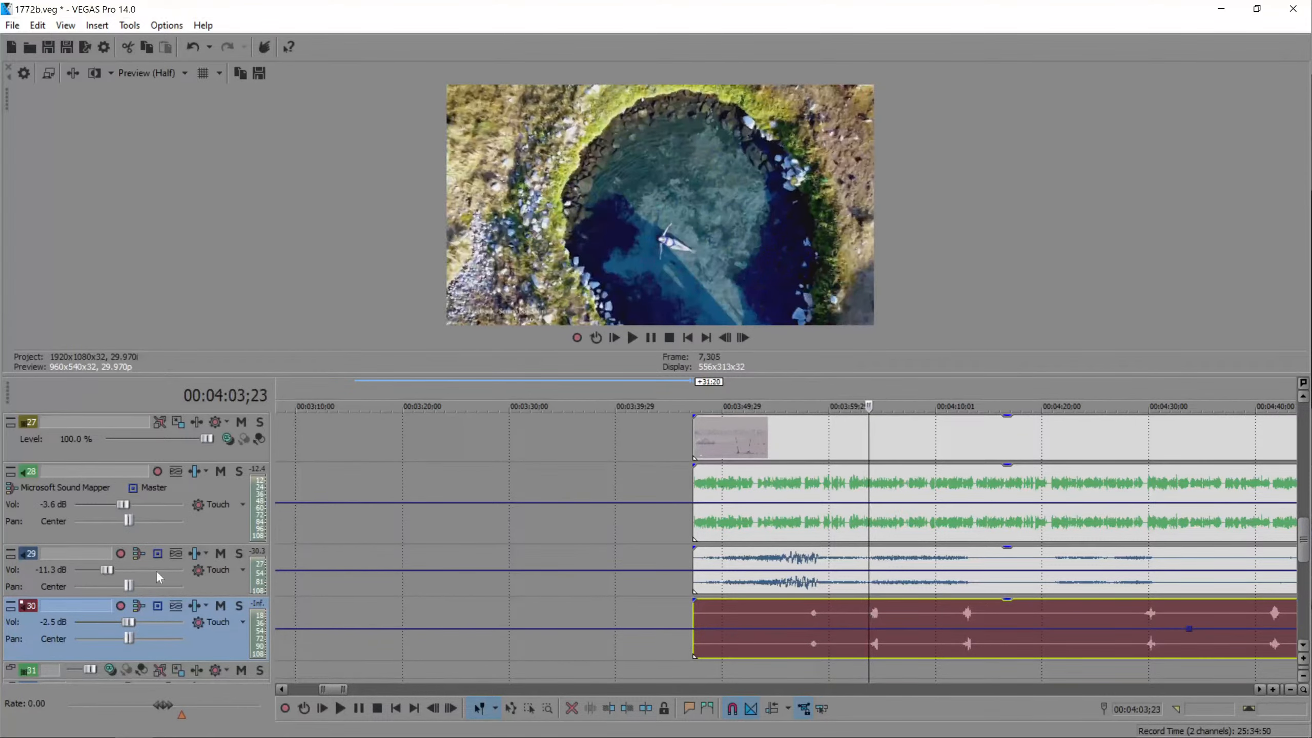
- Solo audio track 30 and play back its second sound effect around 00:04:03
{"action": "left_click", "coordinate": [239, 605]}
{"action": "scroll", "coordinate": [959, 638], "scroll_direction": "up", "scroll_amount": 3}
{"action": "key", "text": "space"}
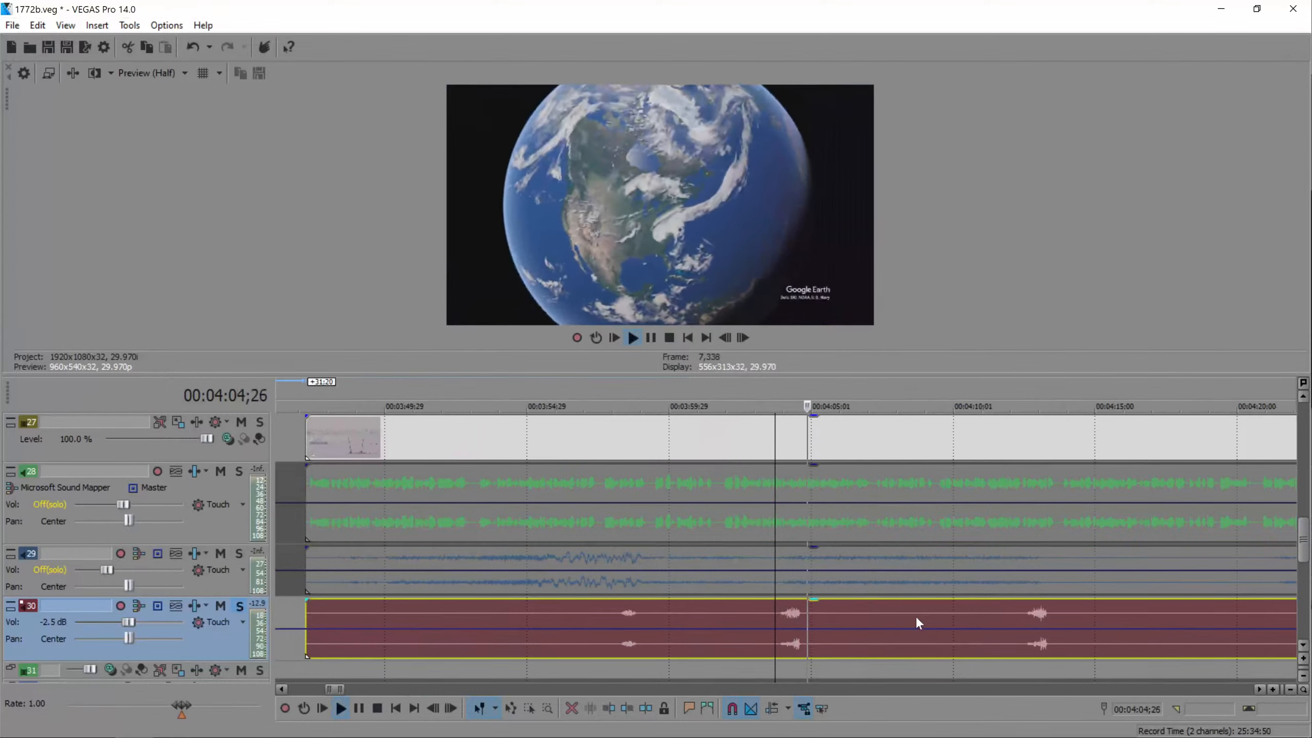
{"action": "key", "text": "space"}
{"action": "left_click", "coordinate": [765, 619]}
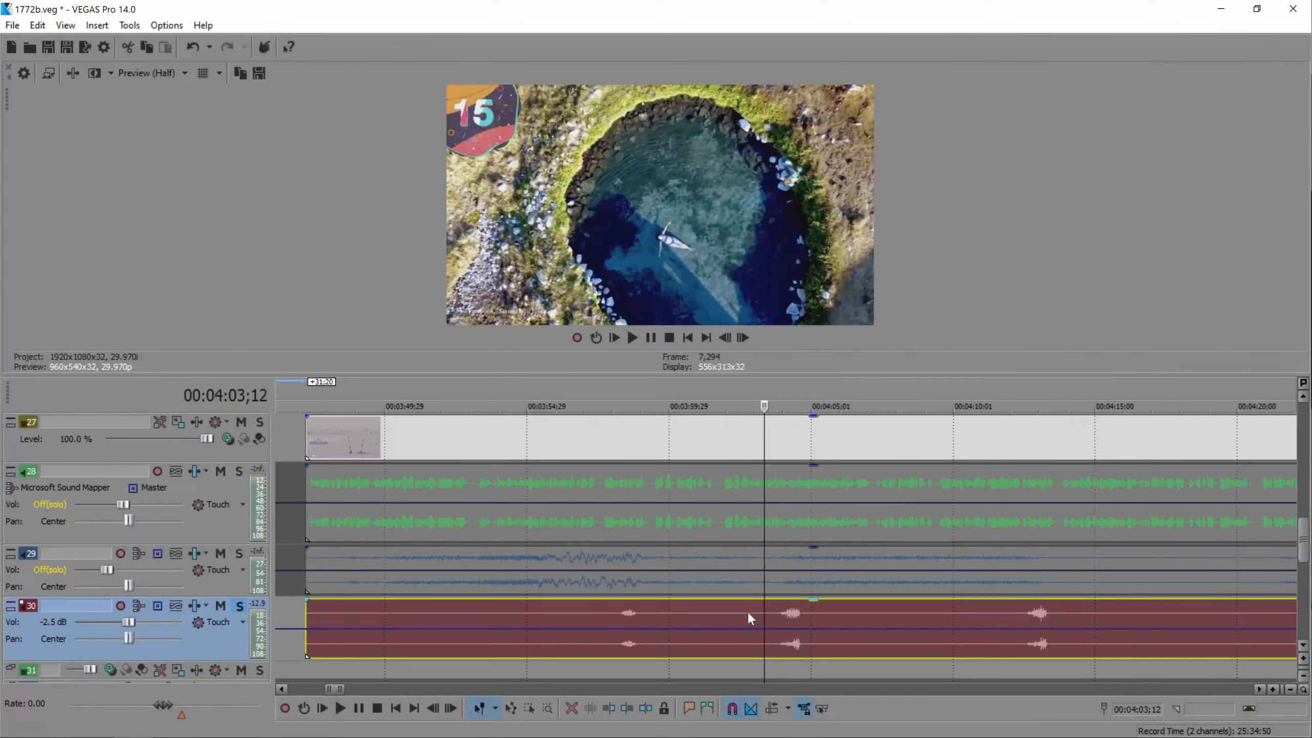
- Play back the third sound effect near 00:04:12 and lower audio track 30's volume to -3.8 dB
{"action": "left_click", "coordinate": [1023, 612]}
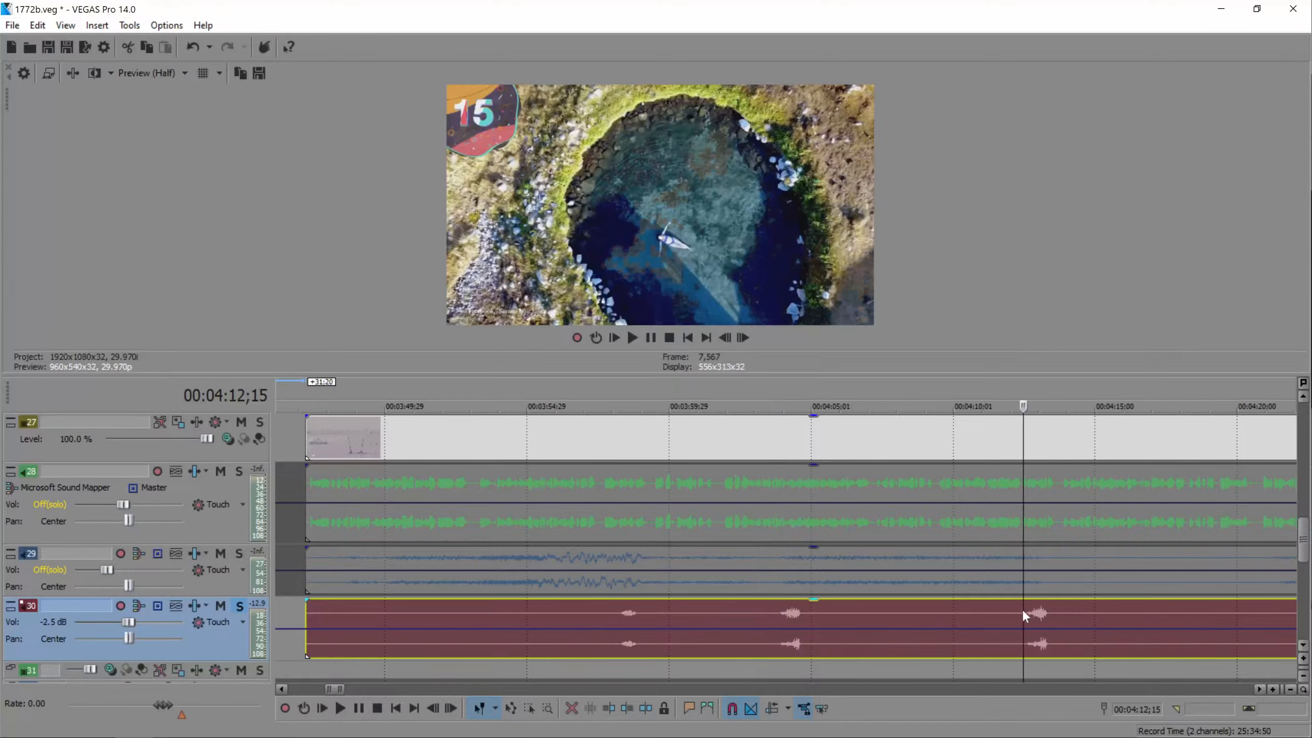
{"action": "scroll", "coordinate": [1021, 609], "scroll_direction": "down", "scroll_amount": 3}
{"action": "key", "text": "space"}
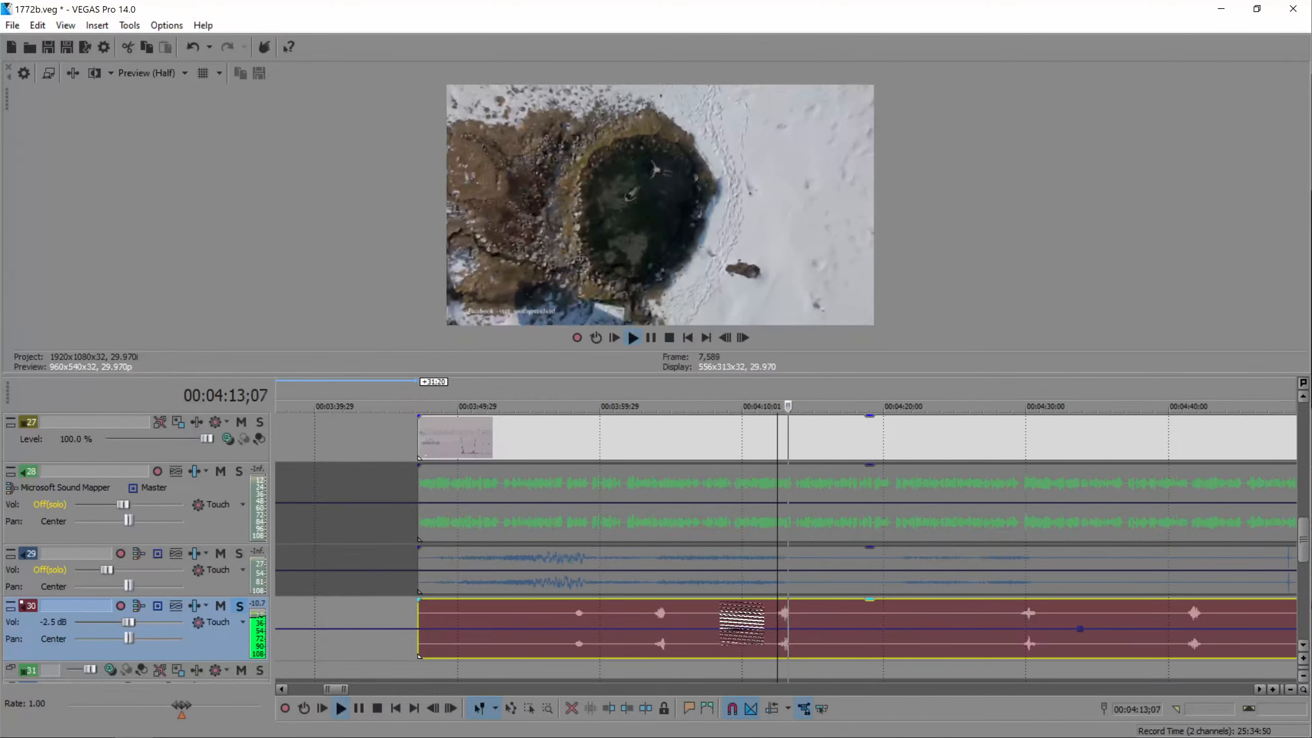
{"action": "key", "text": "space"}
{"action": "mouse_move", "coordinate": [128, 621]}
{"action": "left_mouse_down"}
{"action": "mouse_move", "coordinate": [110, 623]}
{"action": "mouse_move", "coordinate": [125, 625]}
{"action": "left_mouse_up"}
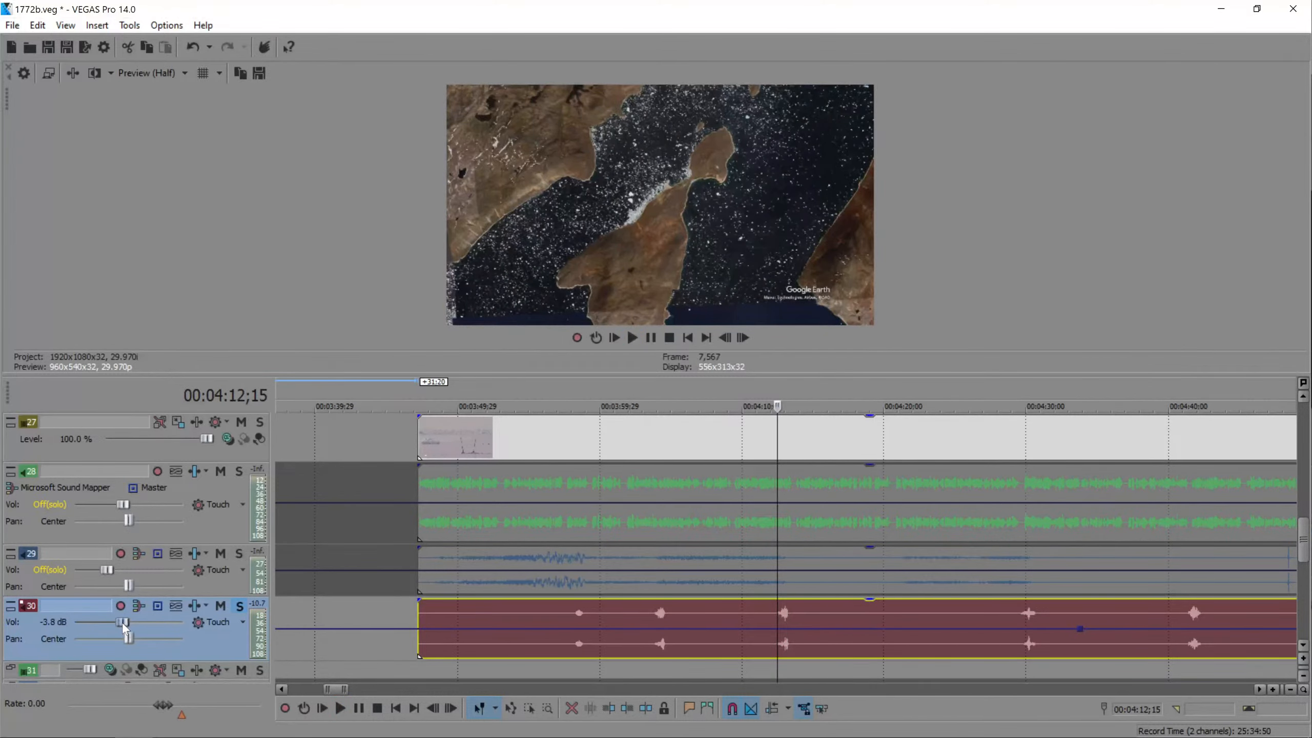
- Check the live stream's analytics and chat in YouTube Studio, and return to the 1772b.veg project in VEGAS Pro
{"action": "left_click", "coordinate": [60, 730]}
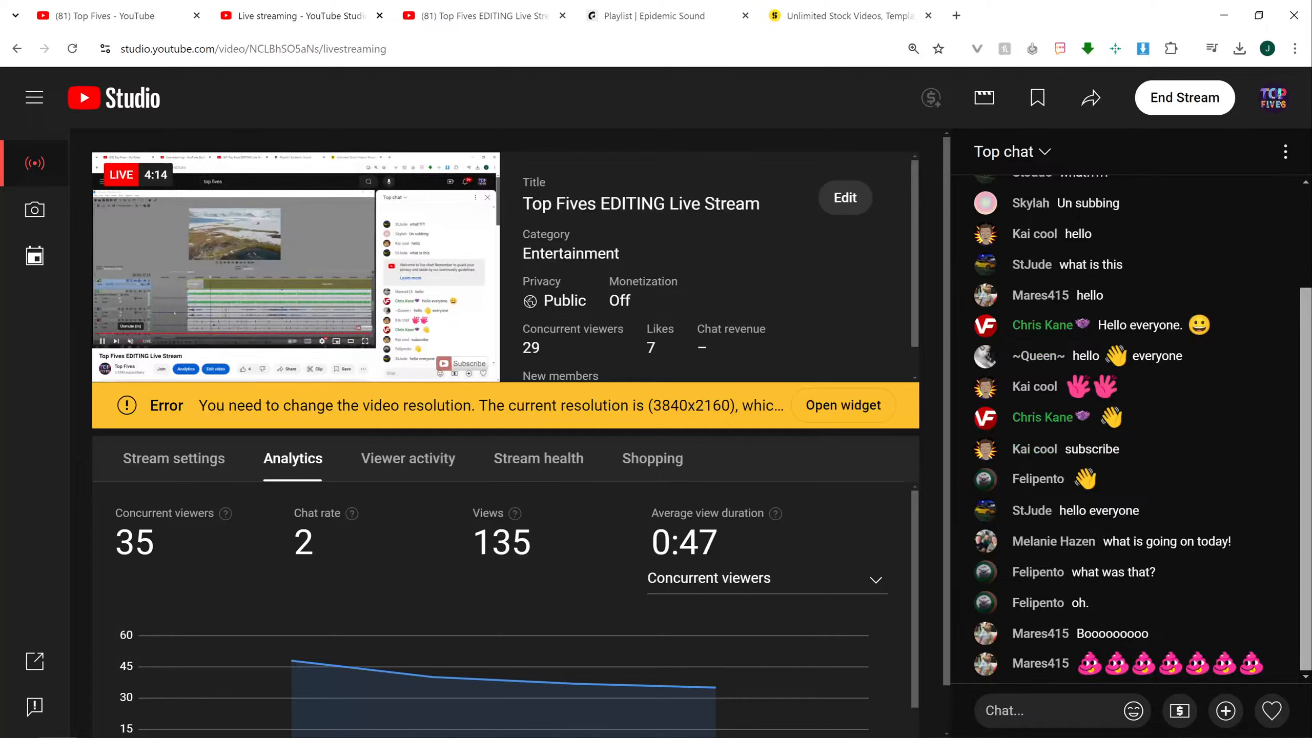
{"action": "mouse_move", "coordinate": [141, 730]}
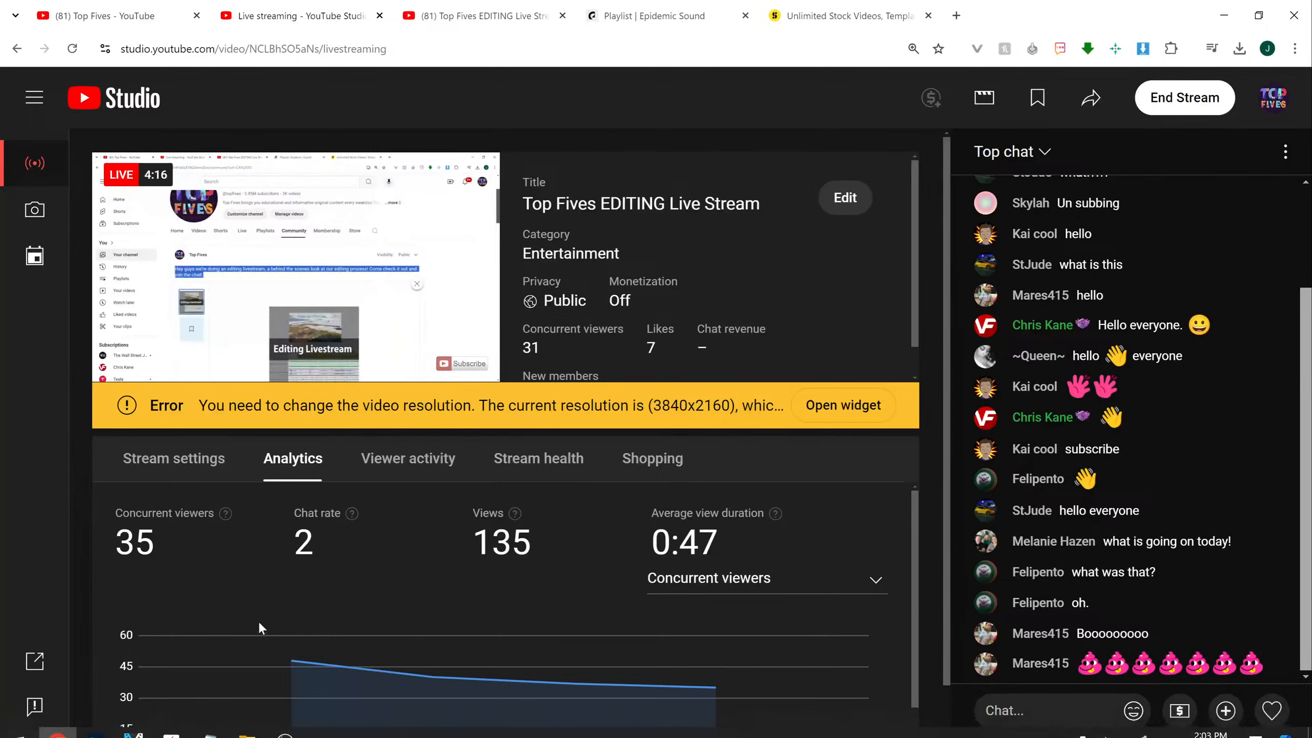
{"action": "mouse_move", "coordinate": [198, 731]}
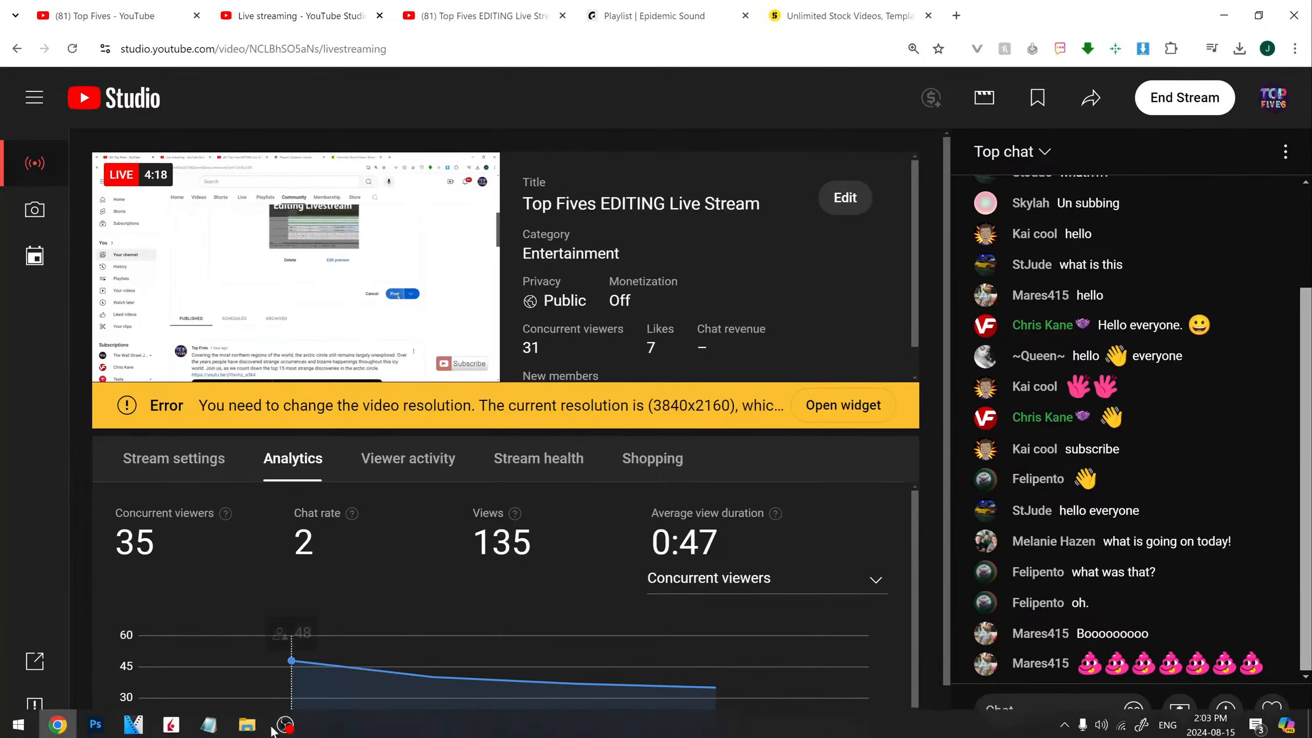
{"action": "left_click", "coordinate": [133, 722]}
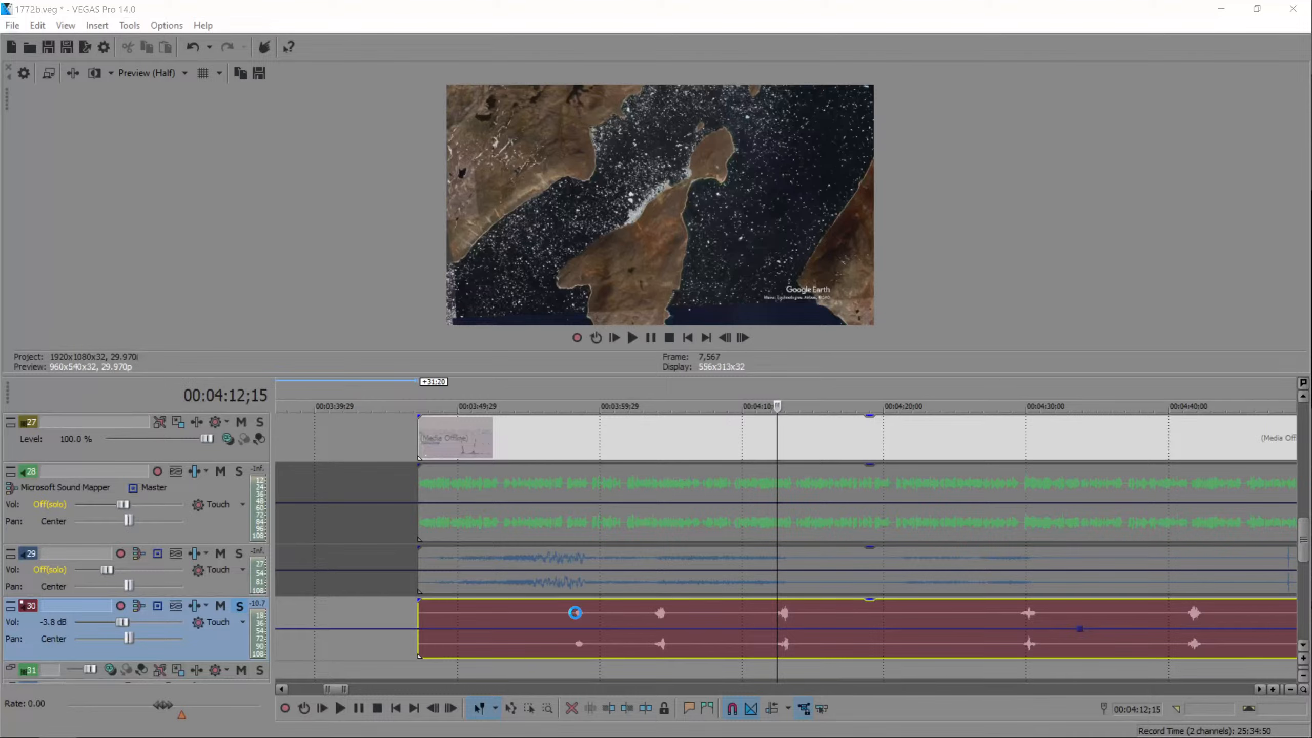
- Turn off solo on audio track 30 and play back the full mix from the start of the footage
{"action": "left_click", "coordinate": [575, 612]}
{"action": "left_click", "coordinate": [239, 606]}
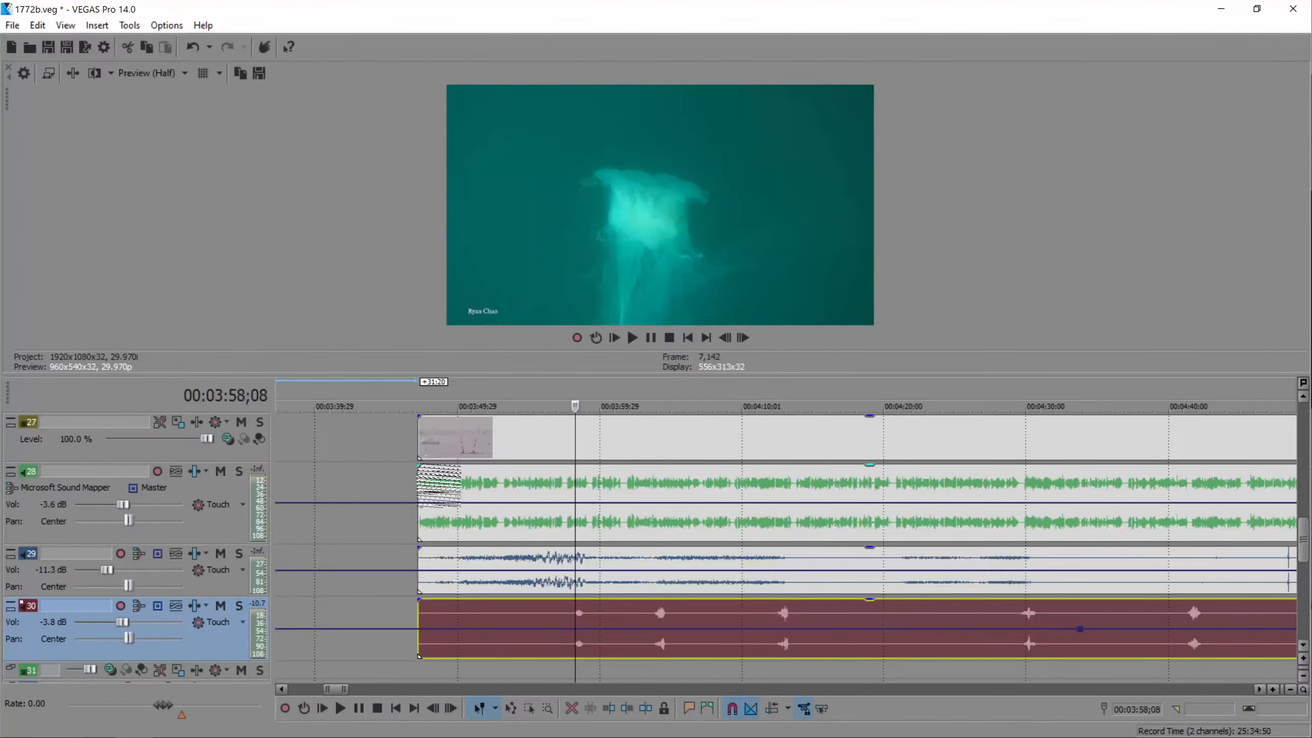
{"action": "left_click", "coordinate": [420, 437]}
{"action": "key", "text": "space"}
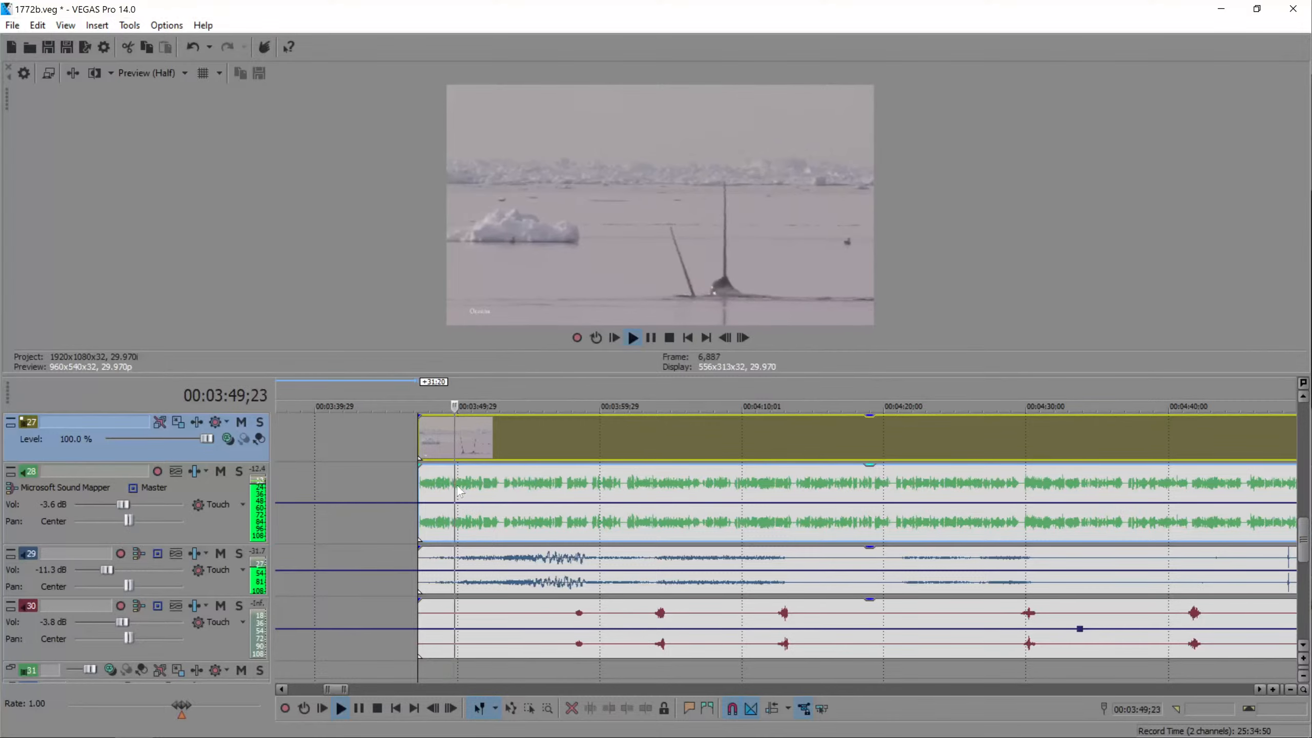
{"action": "key", "text": "space"}
- Add the Nectar 3 VST plug-in to the narration event on audio track 28
{"action": "left_click", "coordinate": [438, 478]}
{"action": "scroll", "coordinate": [553, 514], "scroll_direction": "down", "scroll_amount": 10}
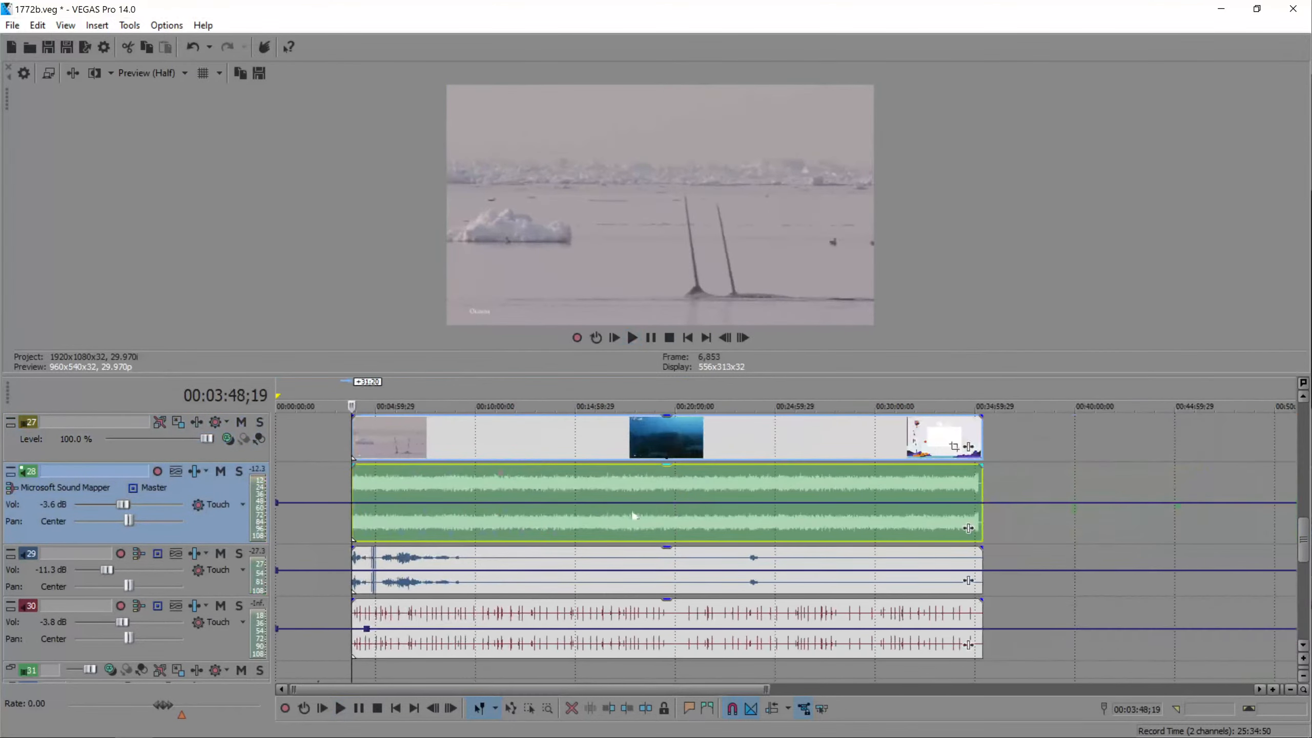
{"action": "left_click", "coordinate": [969, 528]}
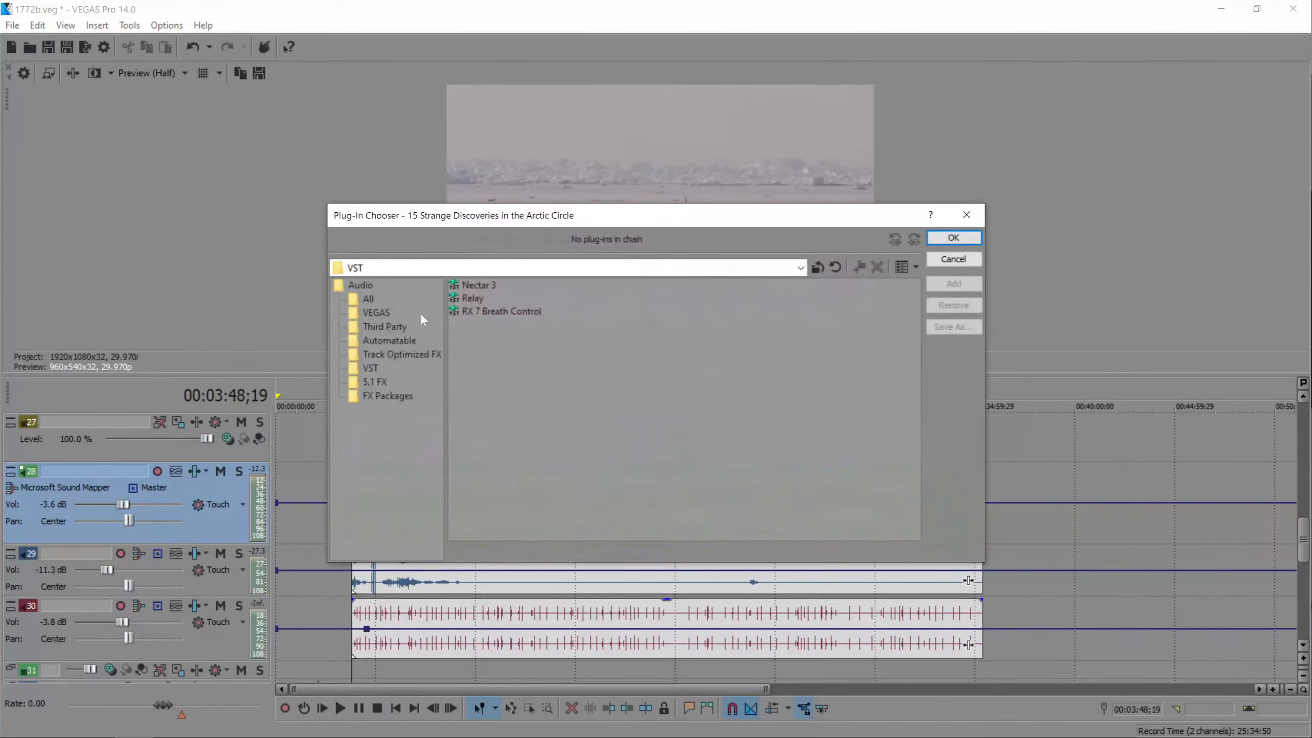
{"action": "left_click_drag", "start_coordinate": [634, 223], "coordinate": [831, 333]}
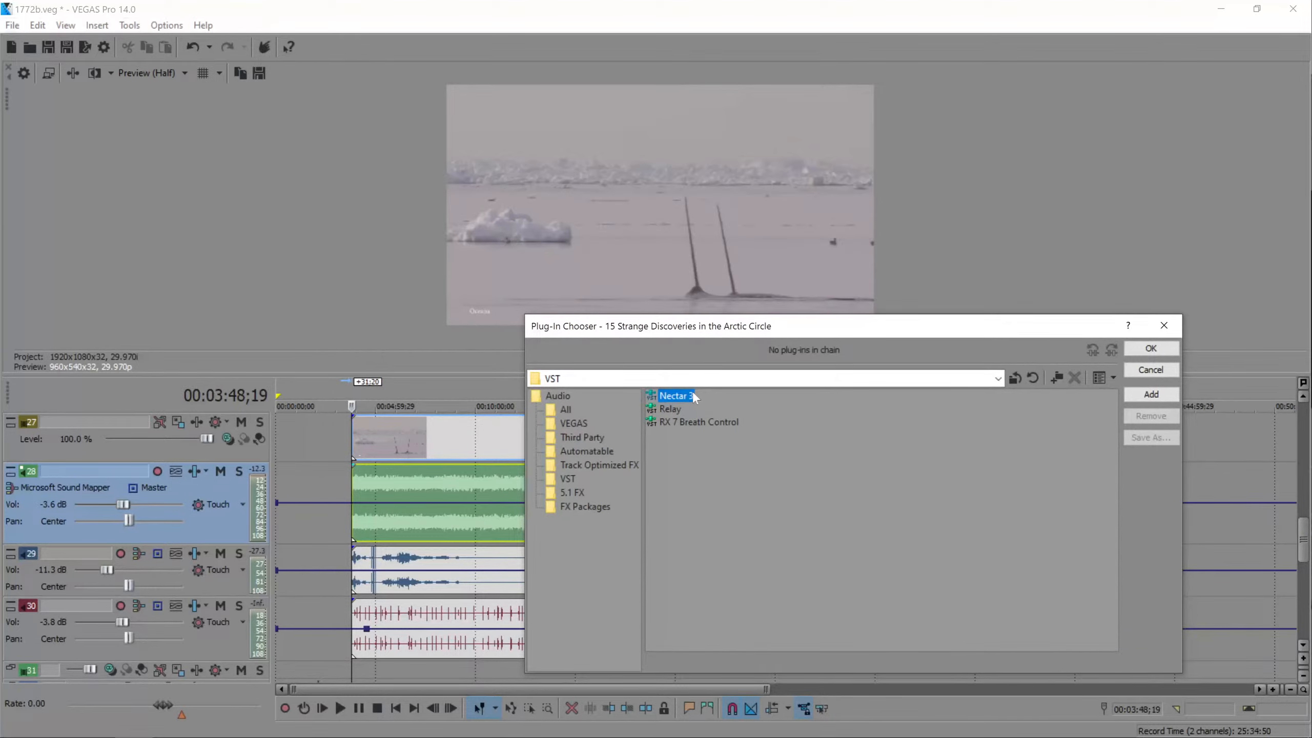
{"action": "left_click", "coordinate": [1141, 349]}
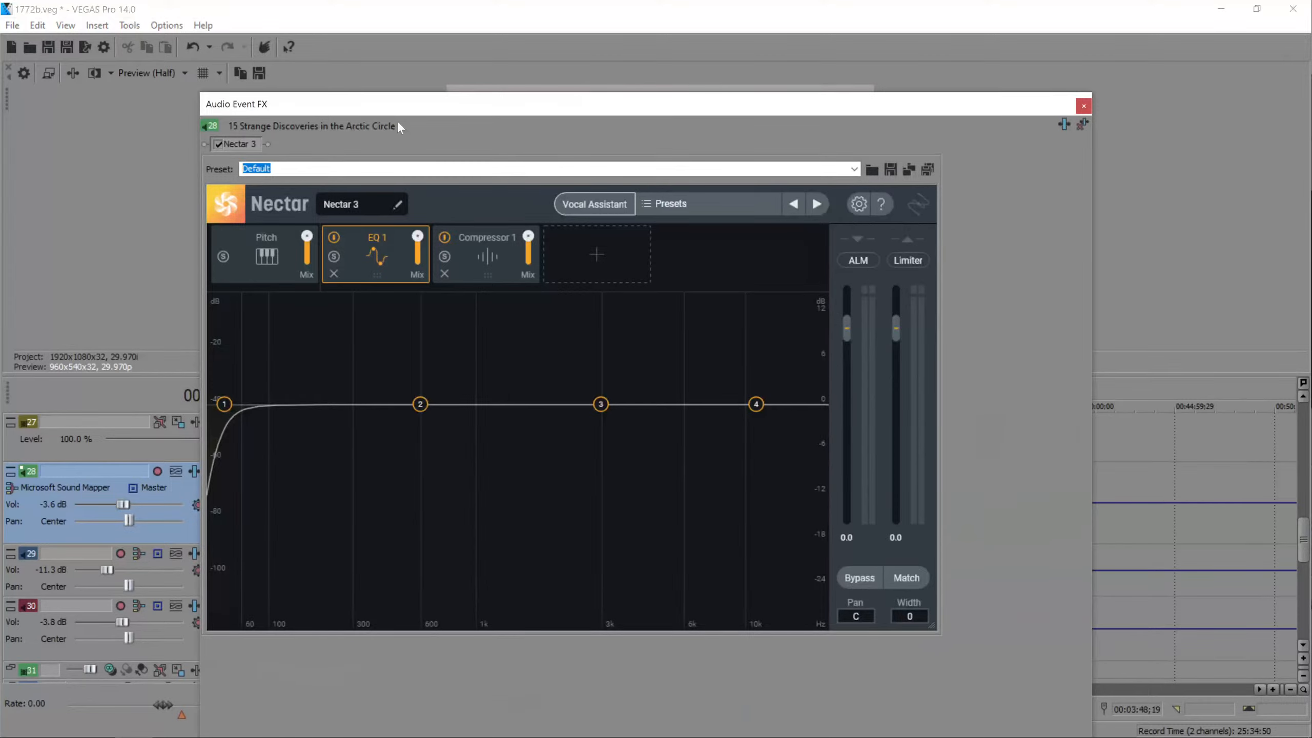
- Resize and reposition the Audio Event FX window to show all of Nectar 3 while keeping the tracks' beginning accessible
{"action": "left_click_drag", "start_coordinate": [398, 105], "coordinate": [555, 184]}
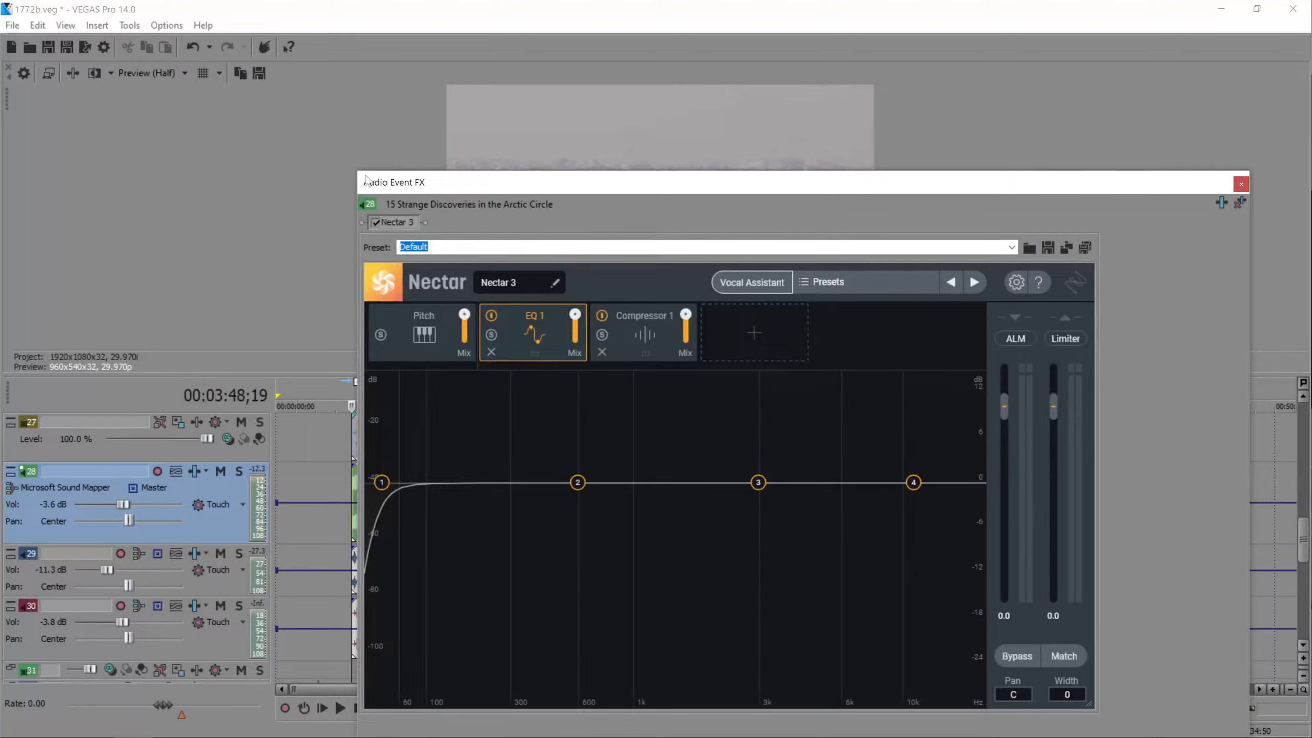
{"action": "left_click_drag", "start_coordinate": [356, 167], "coordinate": [380, 101]}
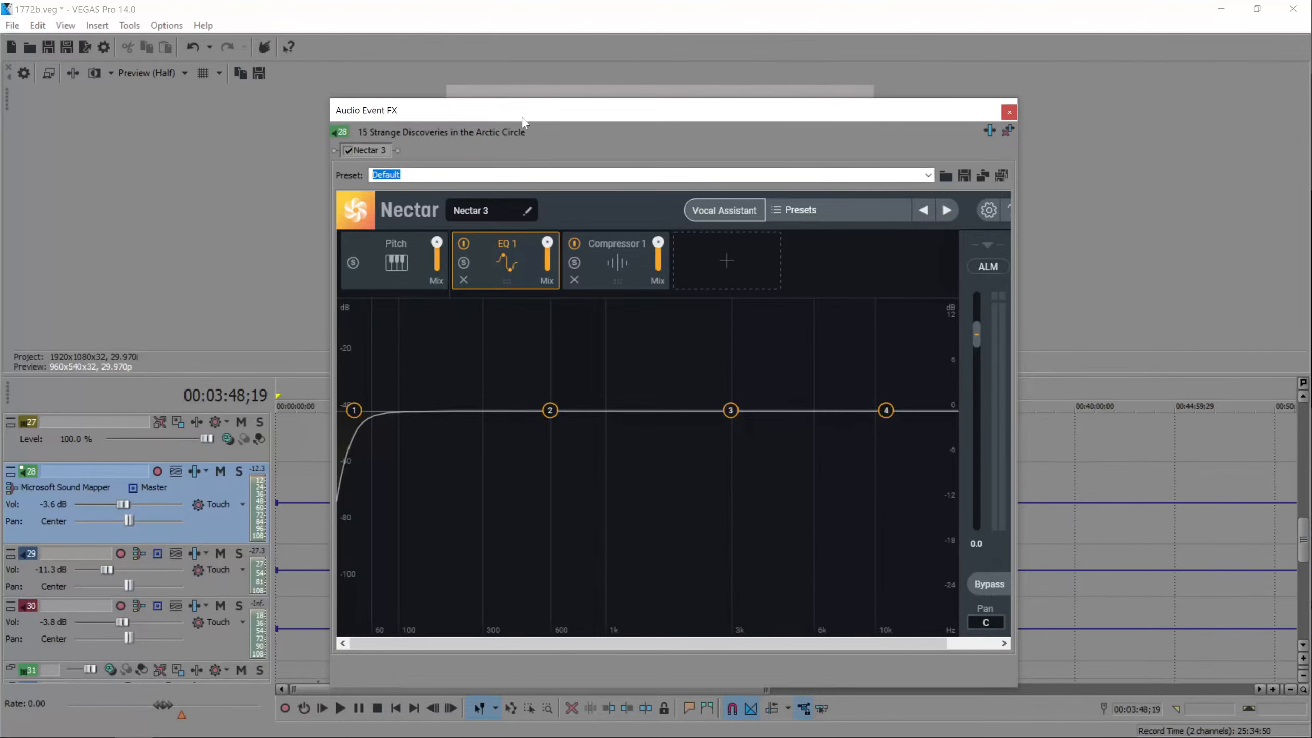
{"action": "left_click_drag", "start_coordinate": [522, 121], "coordinate": [641, 157]}
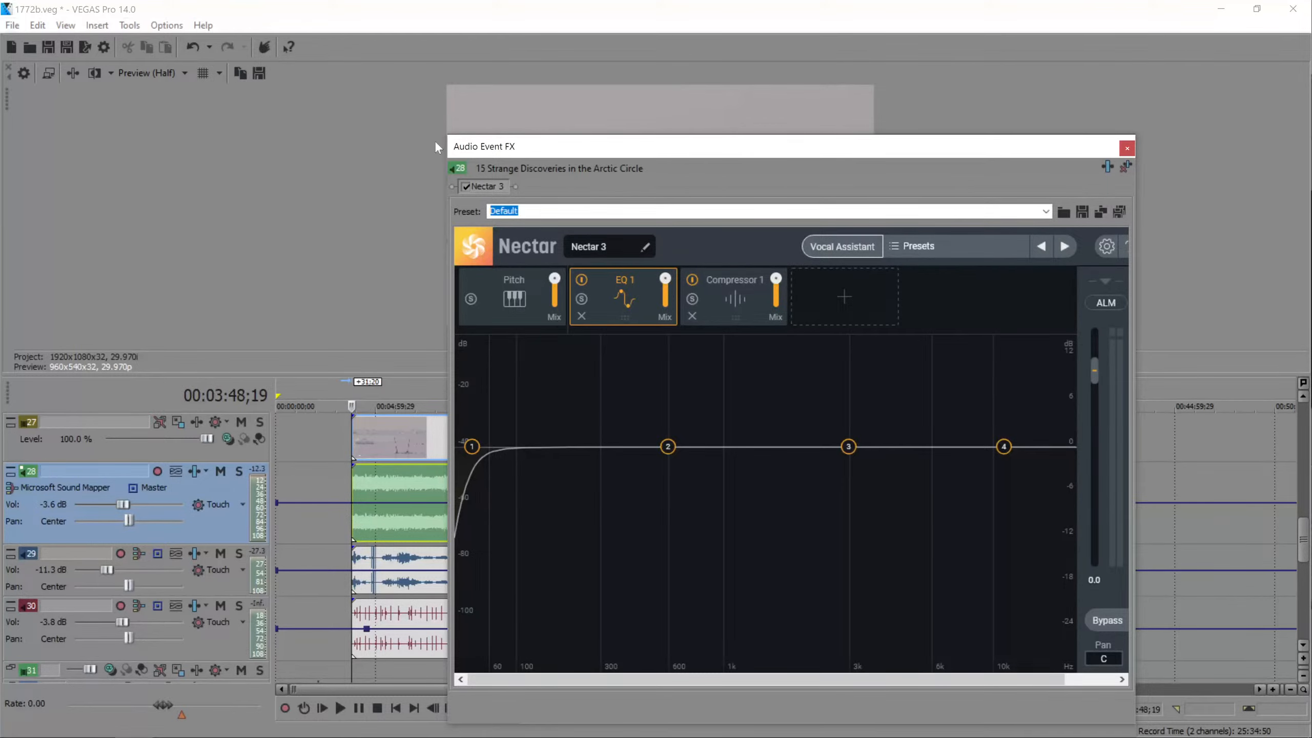
{"action": "left_click_drag", "start_coordinate": [443, 133], "coordinate": [563, 113]}
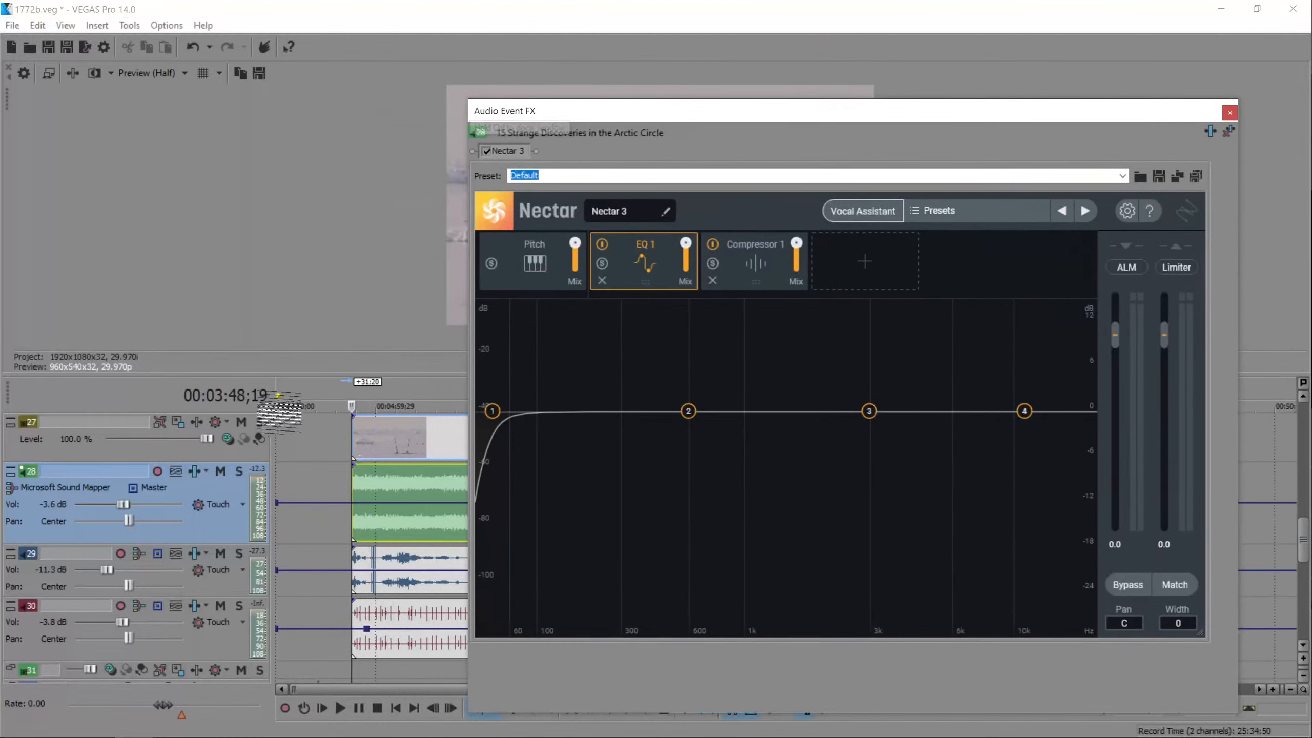
{"action": "left_click", "coordinate": [356, 437]}
- Look over the live chat and viewer analytics in YouTube Studio, and switch back to VEGAS Pro
{"action": "left_click", "coordinate": [59, 724]}
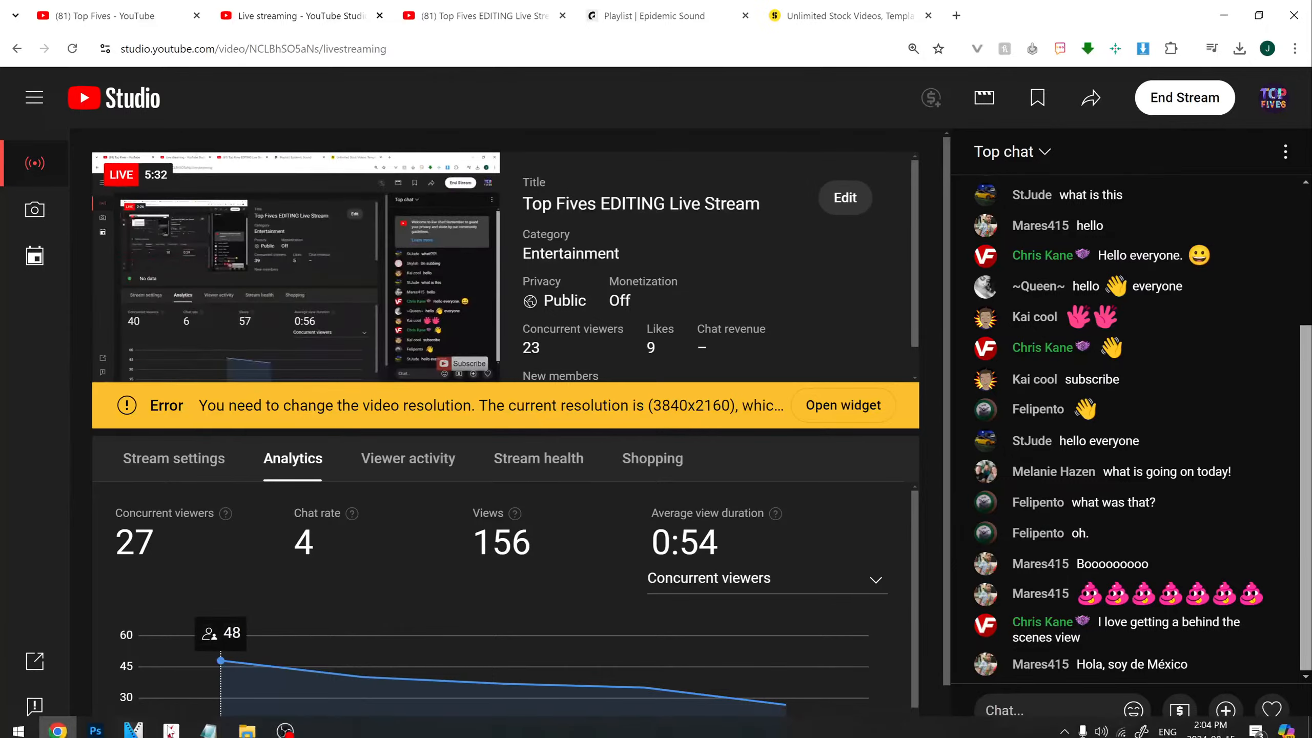
{"action": "left_click", "coordinate": [171, 731]}
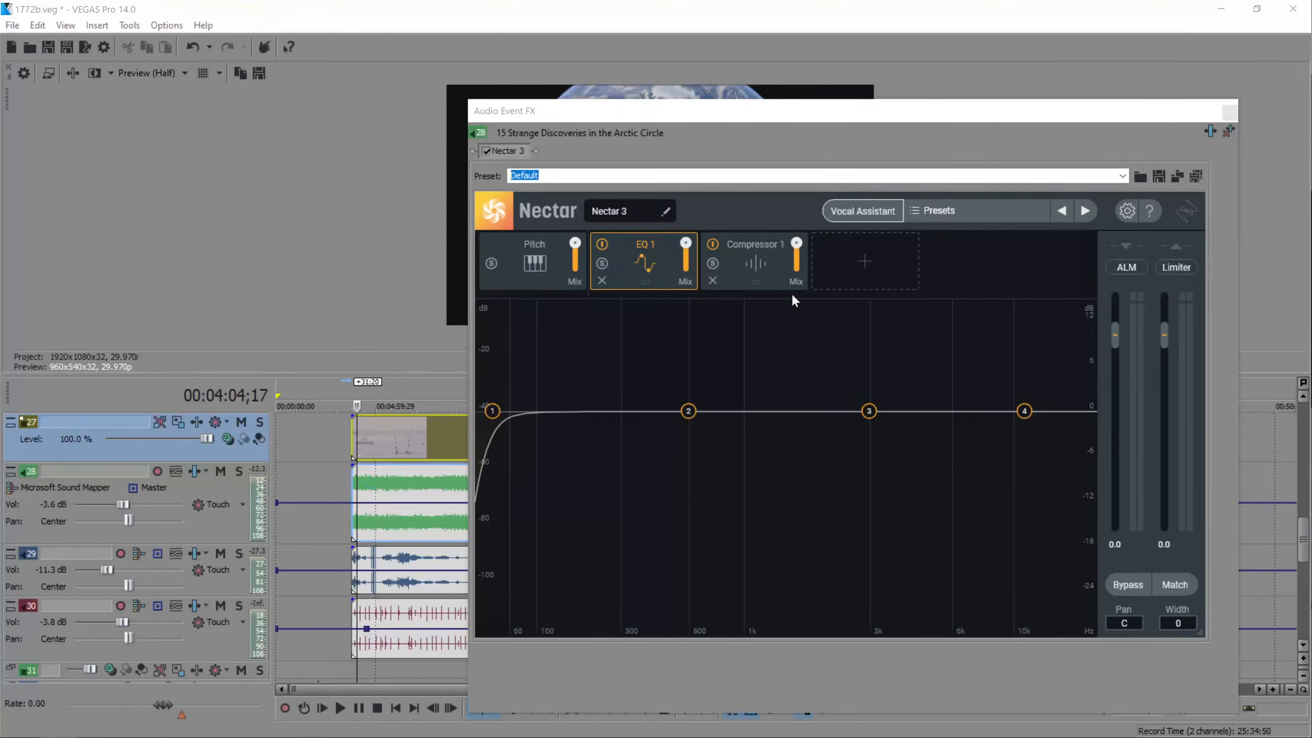
- Solo audio track 28, play it from the start of the event and remove the Compressor 1 module from Nectar 3
{"action": "left_click", "coordinate": [748, 270]}
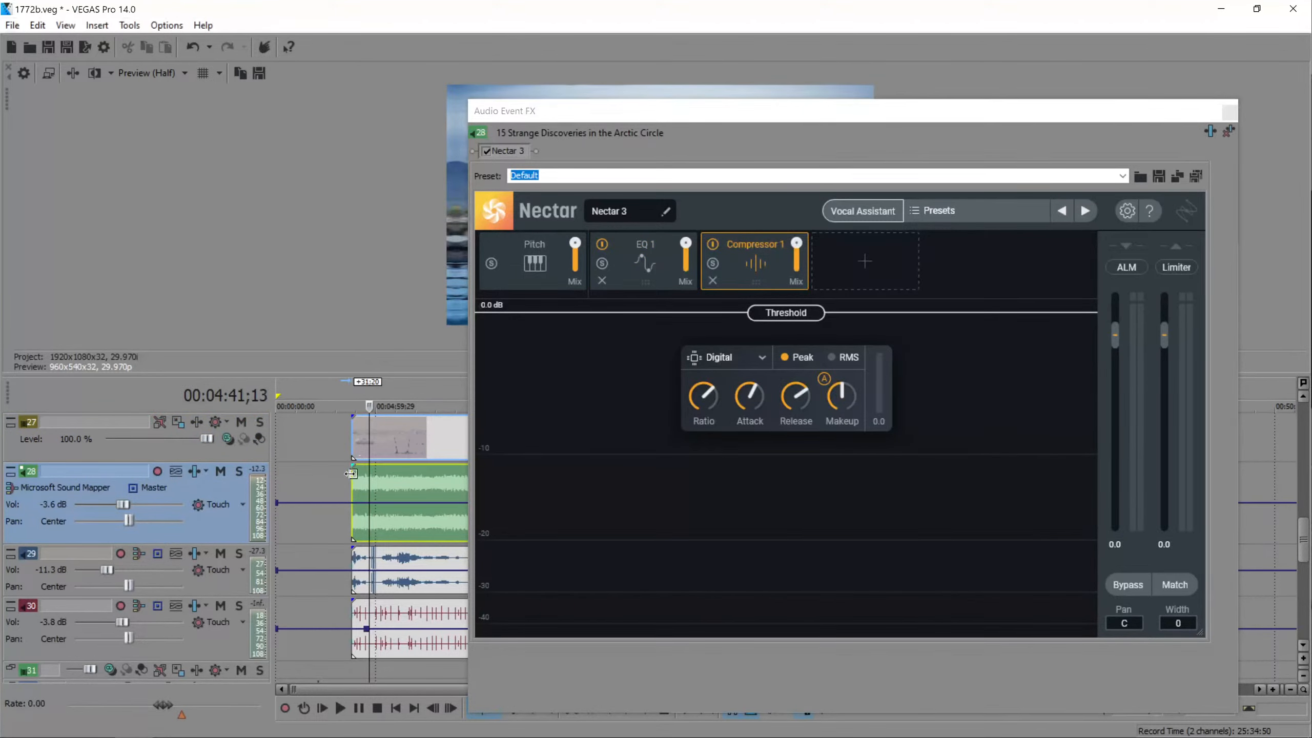
{"action": "left_click", "coordinate": [359, 499]}
{"action": "mouse_move", "coordinate": [603, 115]}
{"action": "left_mouse_down"}
{"action": "mouse_move", "coordinate": [685, 138]}
{"action": "mouse_move", "coordinate": [605, 119]}
{"action": "left_mouse_up"}
{"action": "left_click", "coordinate": [239, 472]}
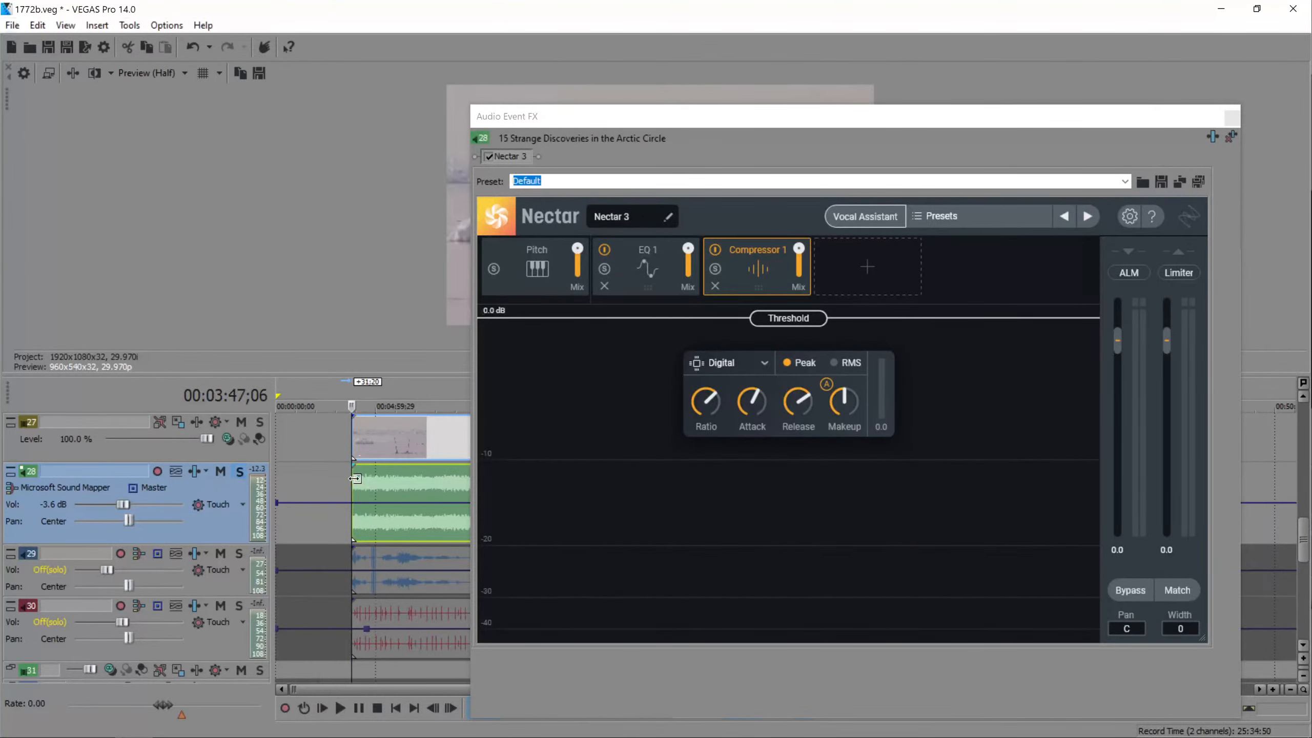
{"action": "key", "text": "space"}
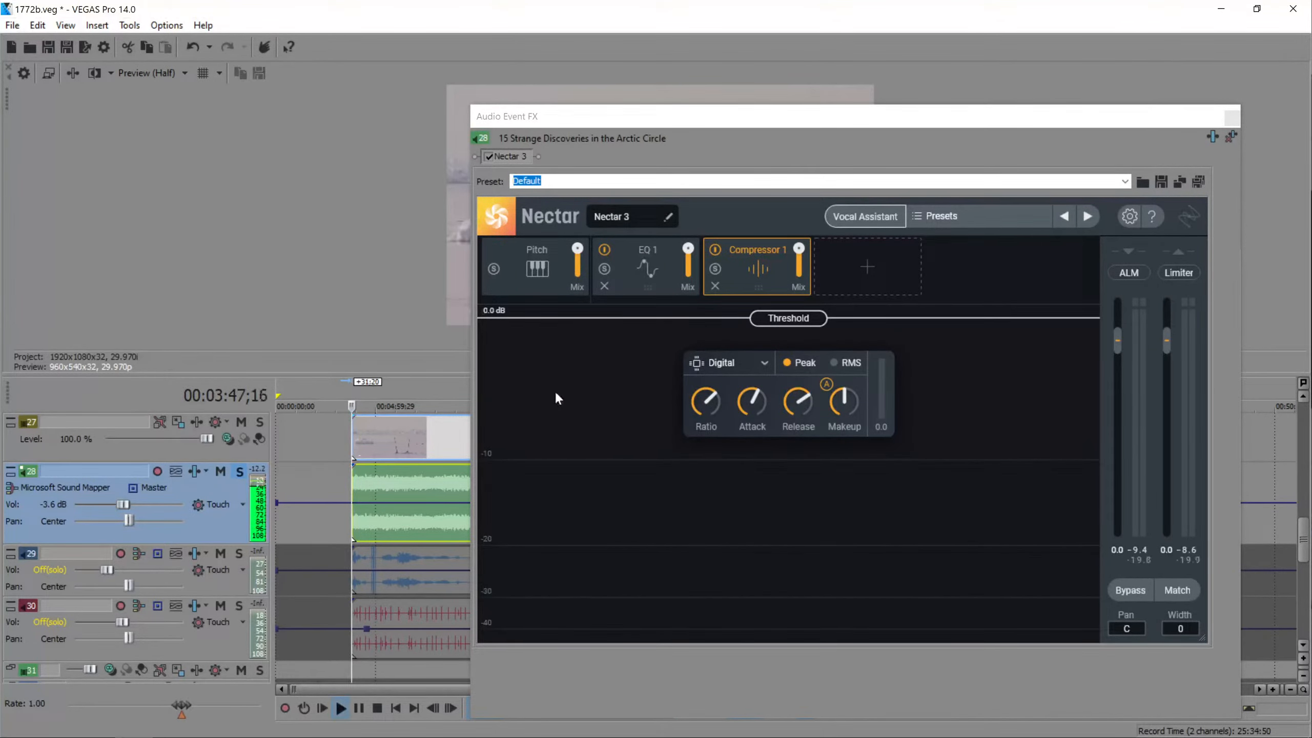
{"action": "left_click", "coordinate": [714, 287]}
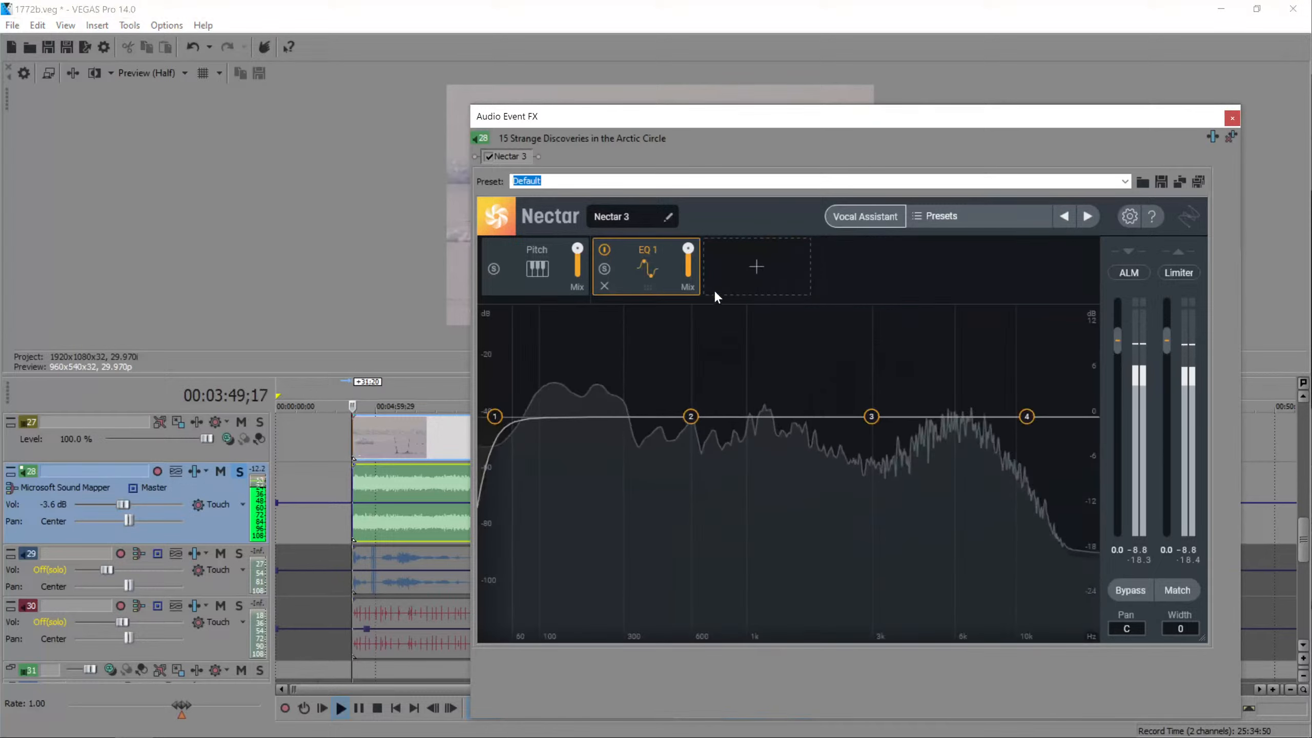
- Add a De-Esser module after EQ 1 in the Nectar 3 chain
{"action": "left_click", "coordinate": [379, 440]}
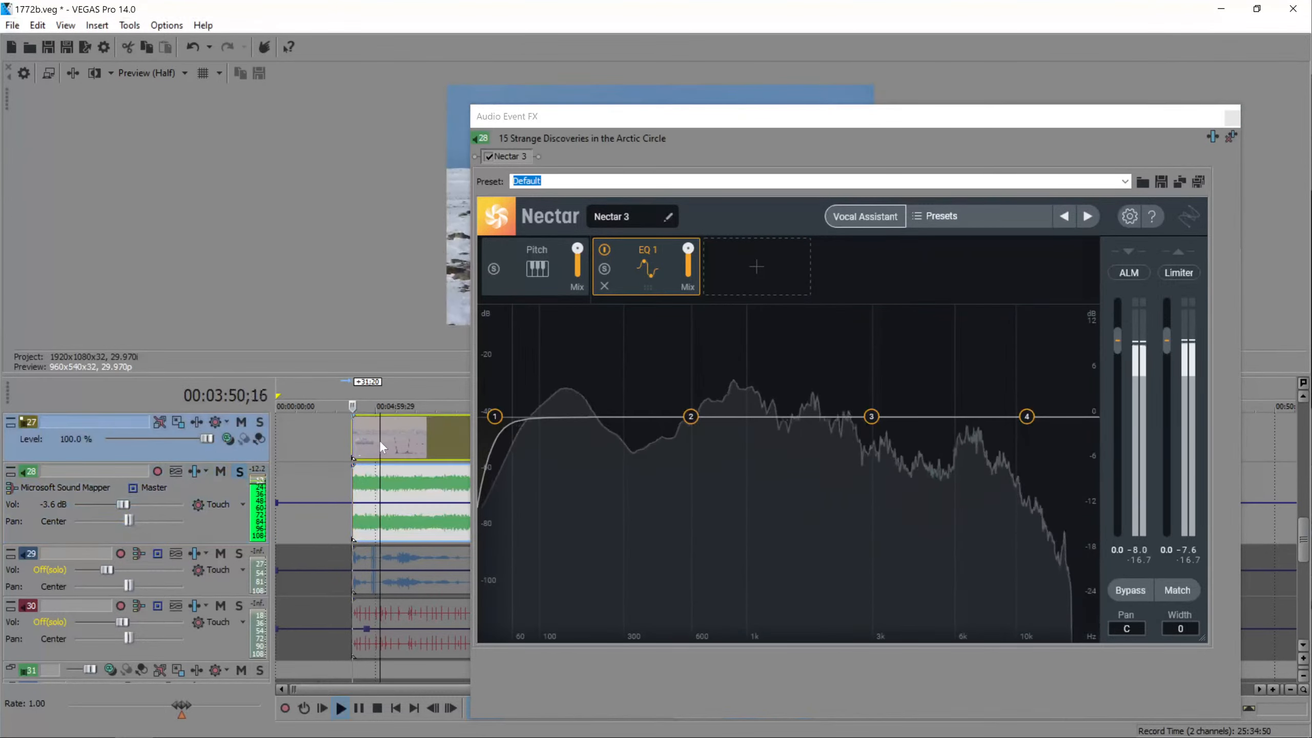
{"action": "left_click", "coordinate": [747, 287]}
{"action": "left_click", "coordinate": [750, 318]}
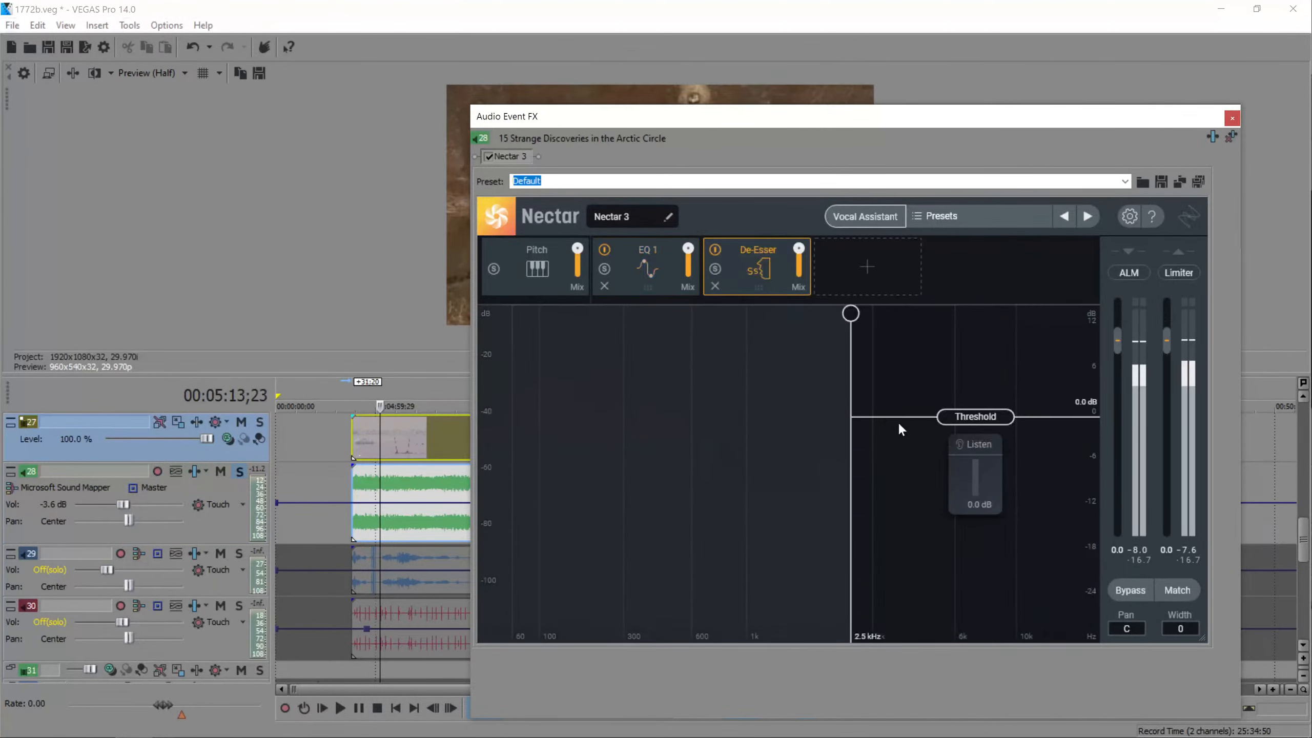
- Lower the De-Esser threshold to -3.7 dB while playing back the narration on audio track 28
{"action": "left_click_drag", "start_coordinate": [971, 421], "coordinate": [971, 431]}
{"action": "left_click", "coordinate": [383, 478]}
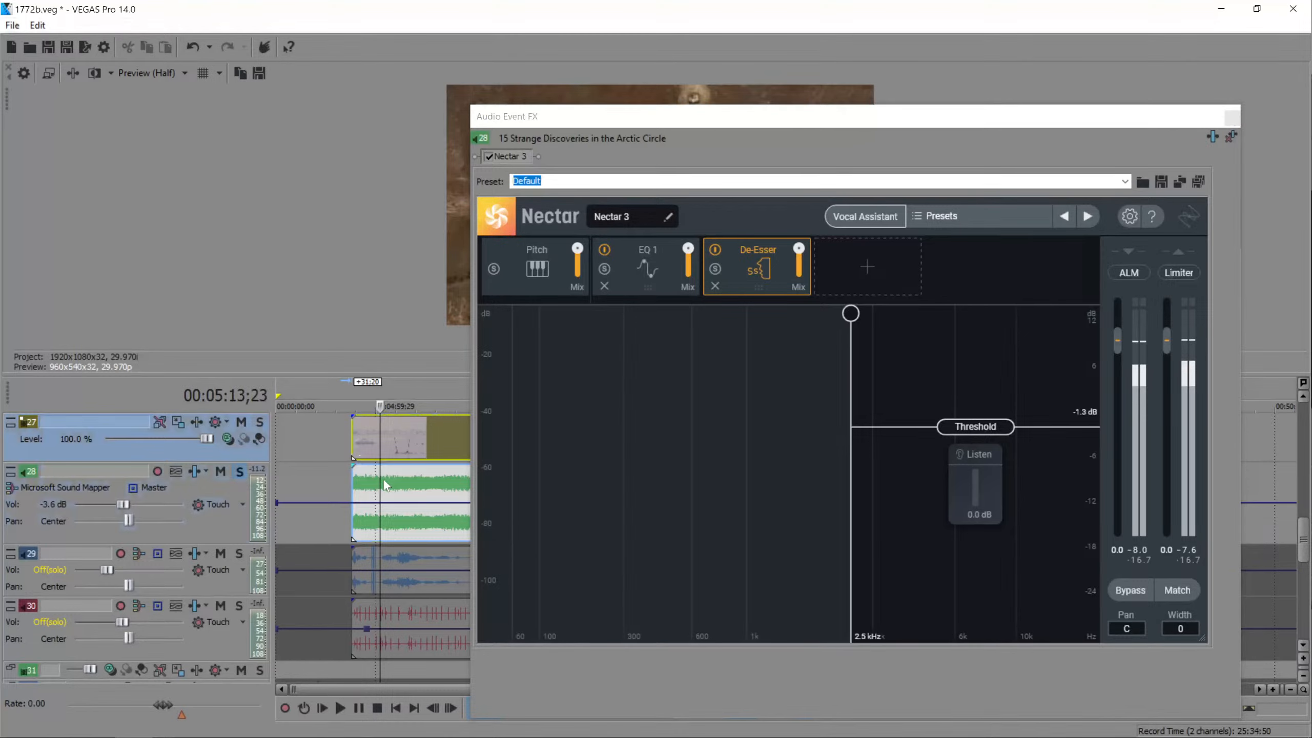
{"action": "key", "text": "space"}
{"action": "left_click_drag", "start_coordinate": [975, 430], "coordinate": [981, 445]}
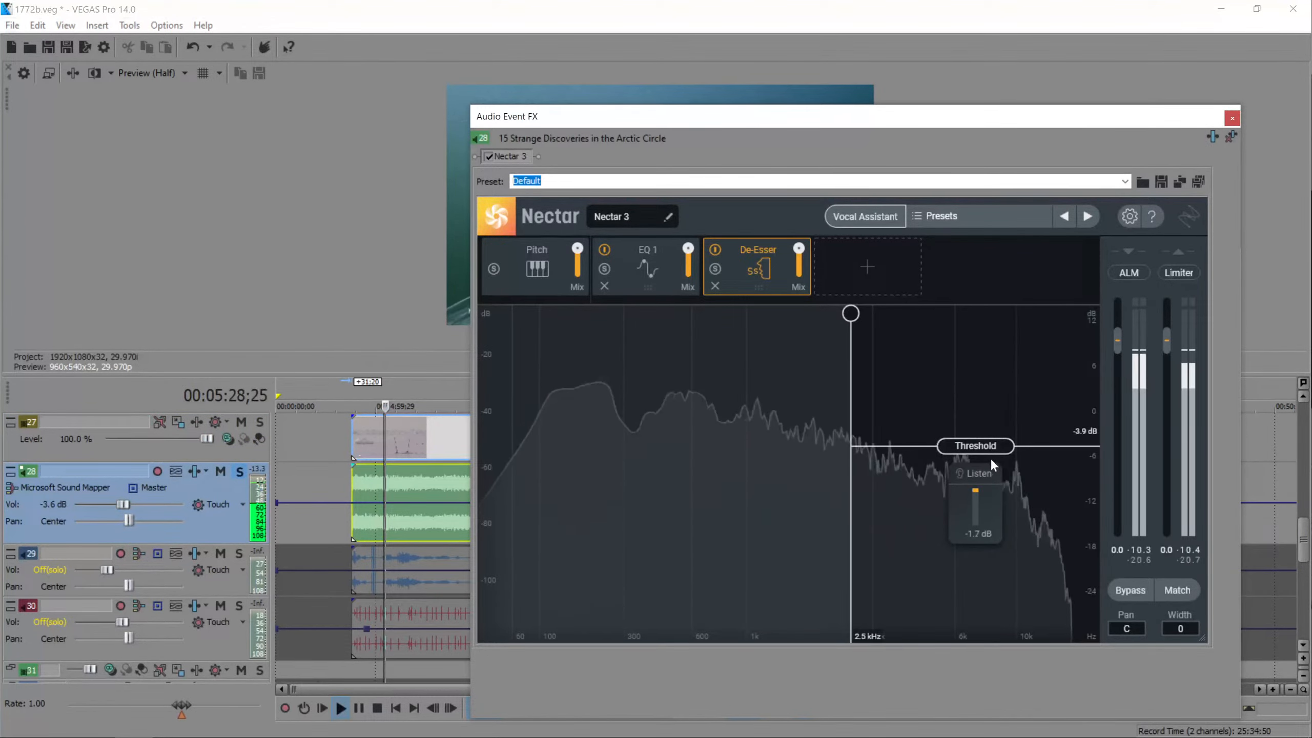
{"action": "left_click_drag", "start_coordinate": [984, 445], "coordinate": [982, 443]}
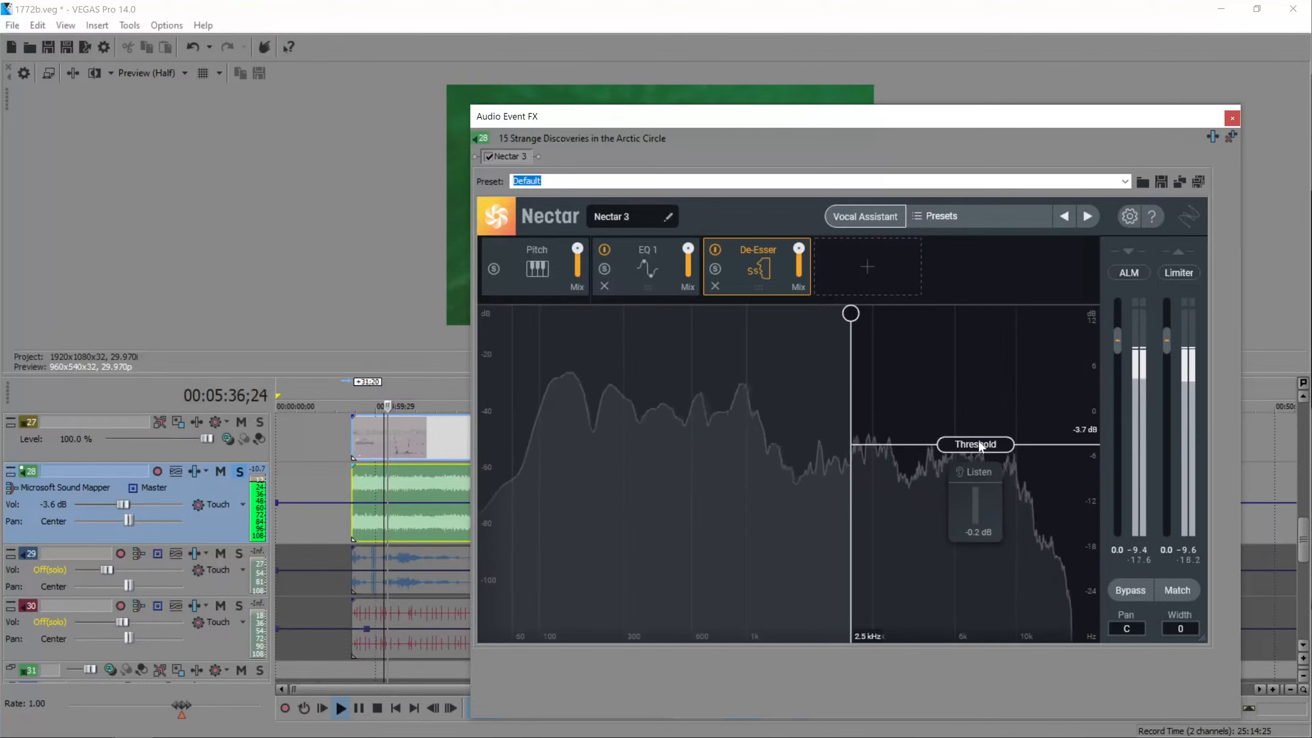
- Open the EQ 1 module in Nectar 3 and play back the soloed narration on audio track 28
{"action": "left_click", "coordinate": [374, 485]}
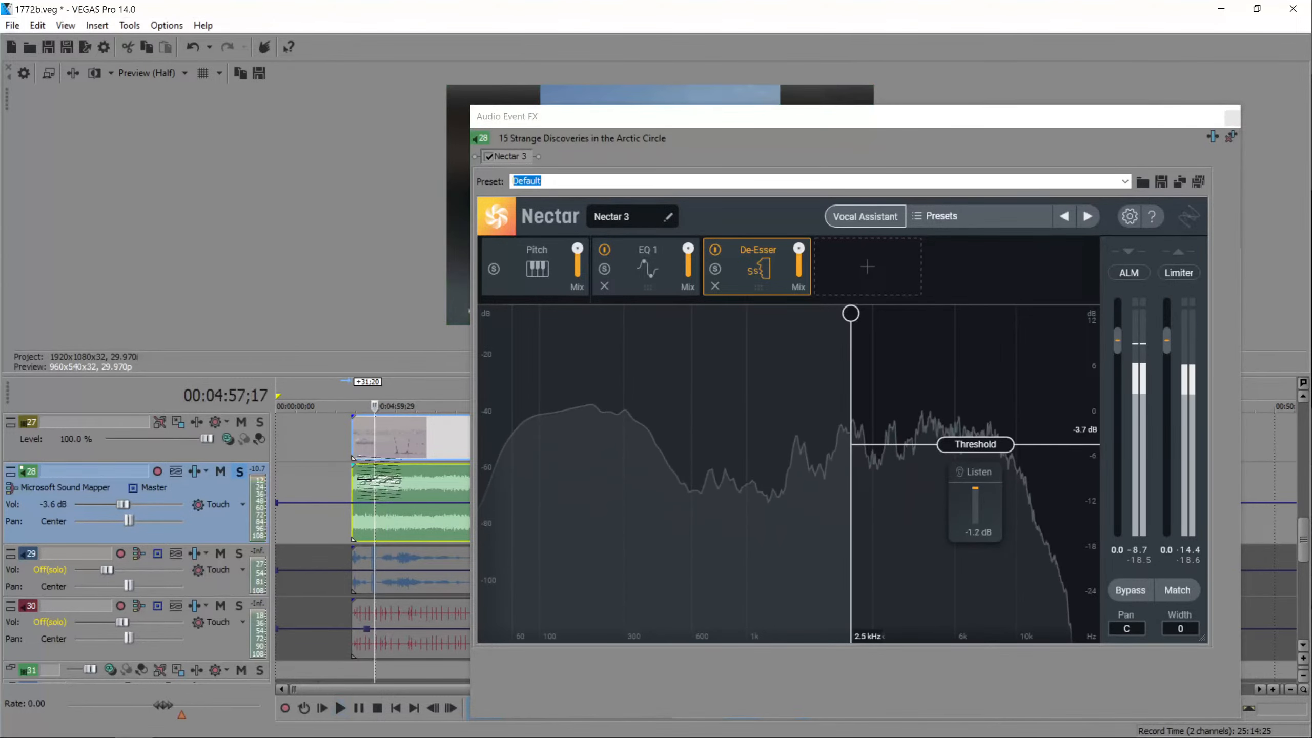
{"action": "left_click", "coordinate": [402, 478]}
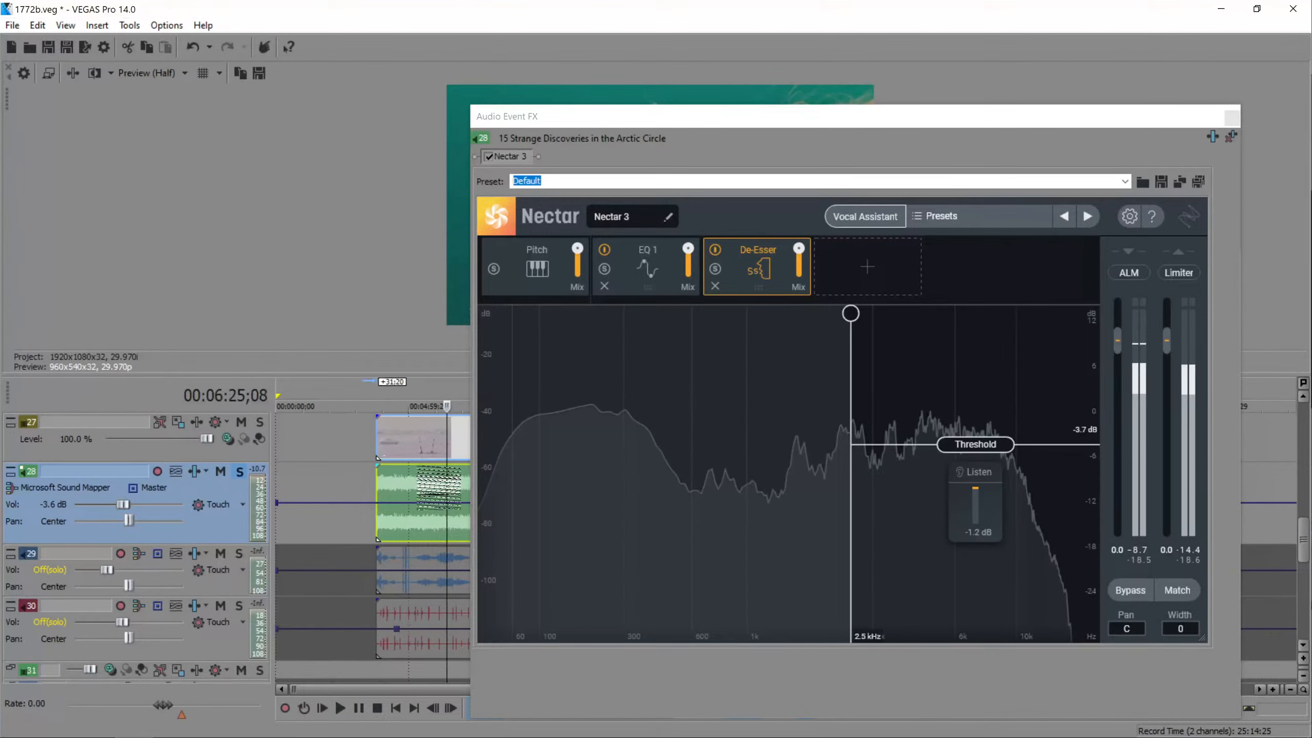
{"action": "left_click", "coordinate": [647, 266]}
{"action": "left_click_drag", "start_coordinate": [495, 422], "coordinate": [380, 483]}
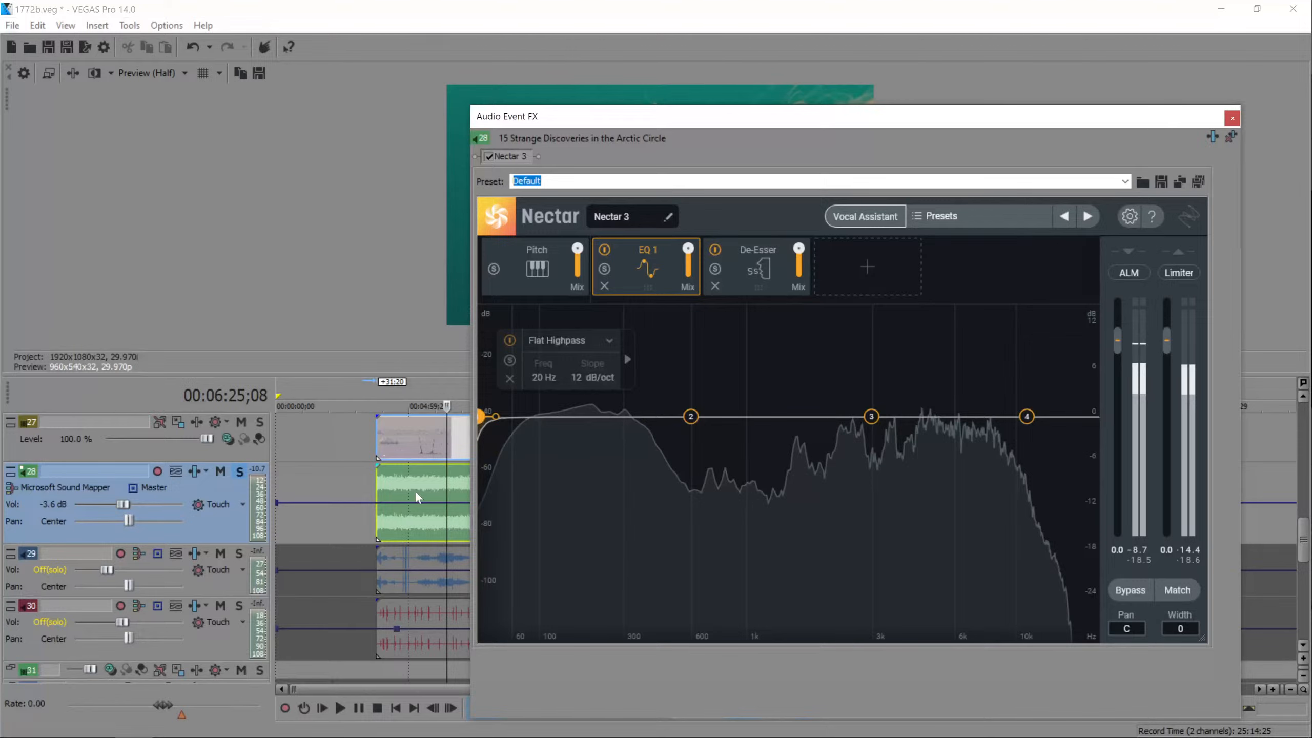
{"action": "left_click", "coordinate": [393, 488]}
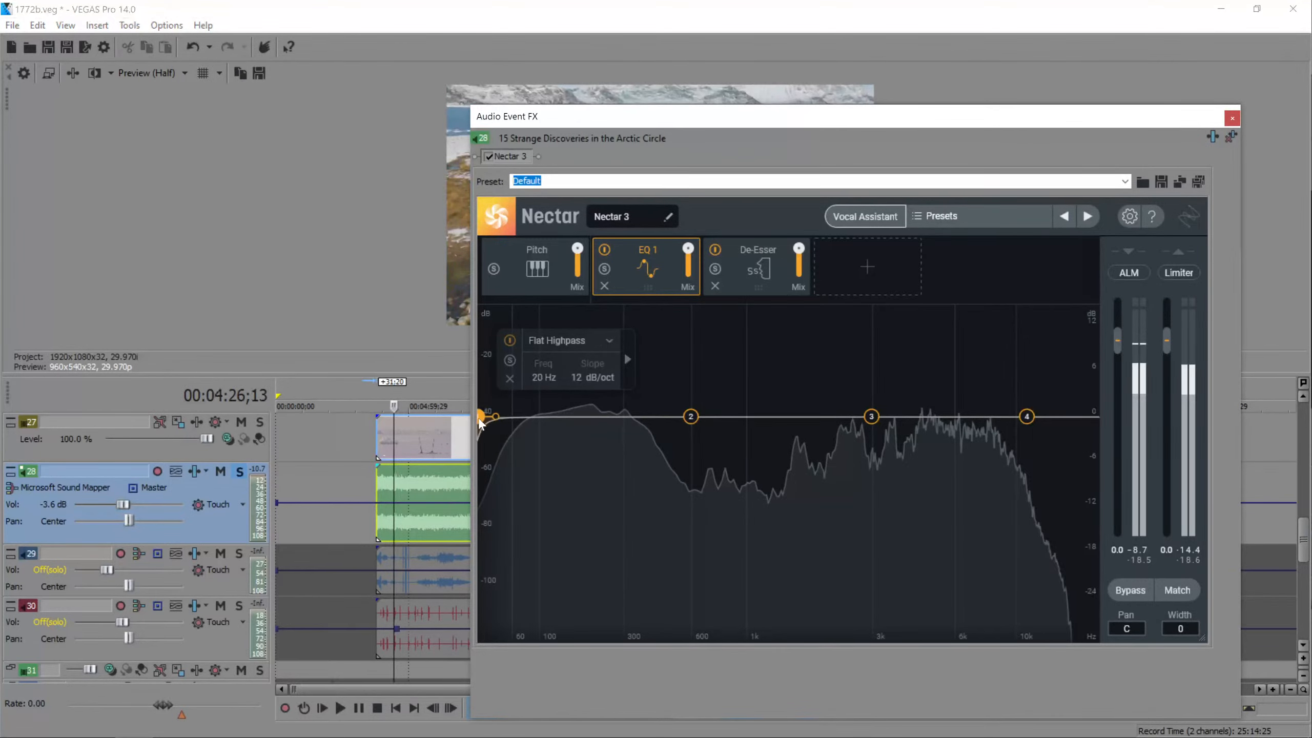
{"action": "left_click", "coordinate": [404, 480]}
{"action": "key", "text": "space"}
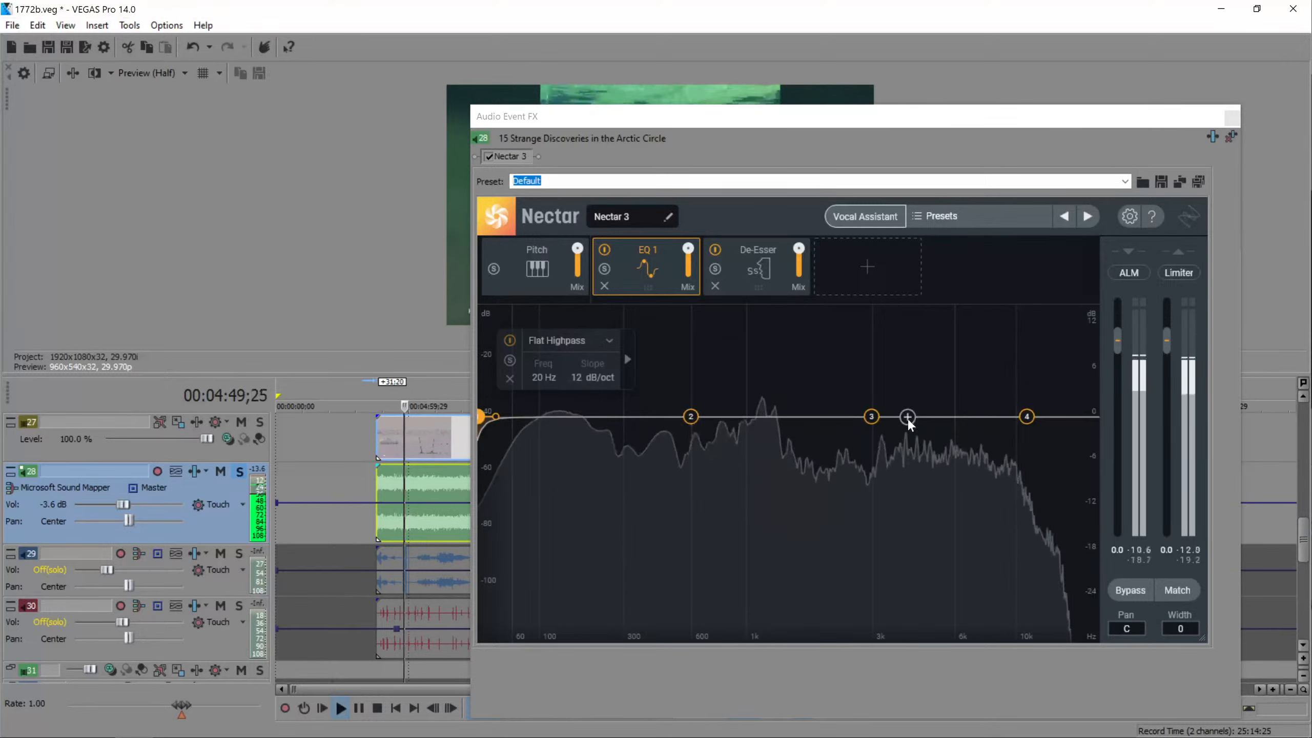
- Add EQ 1 bell nodes: a -1.0 dB cut at 3206 Hz, a boost around 8.5 kHz and a -1.2 dB cut at 19937 Hz
{"action": "mouse_move", "coordinate": [907, 417]}
{"action": "left_mouse_down"}
{"action": "mouse_move", "coordinate": [900, 537]}
{"action": "mouse_move", "coordinate": [867, 537]}
{"action": "mouse_move", "coordinate": [881, 434]}
{"action": "left_mouse_up"}
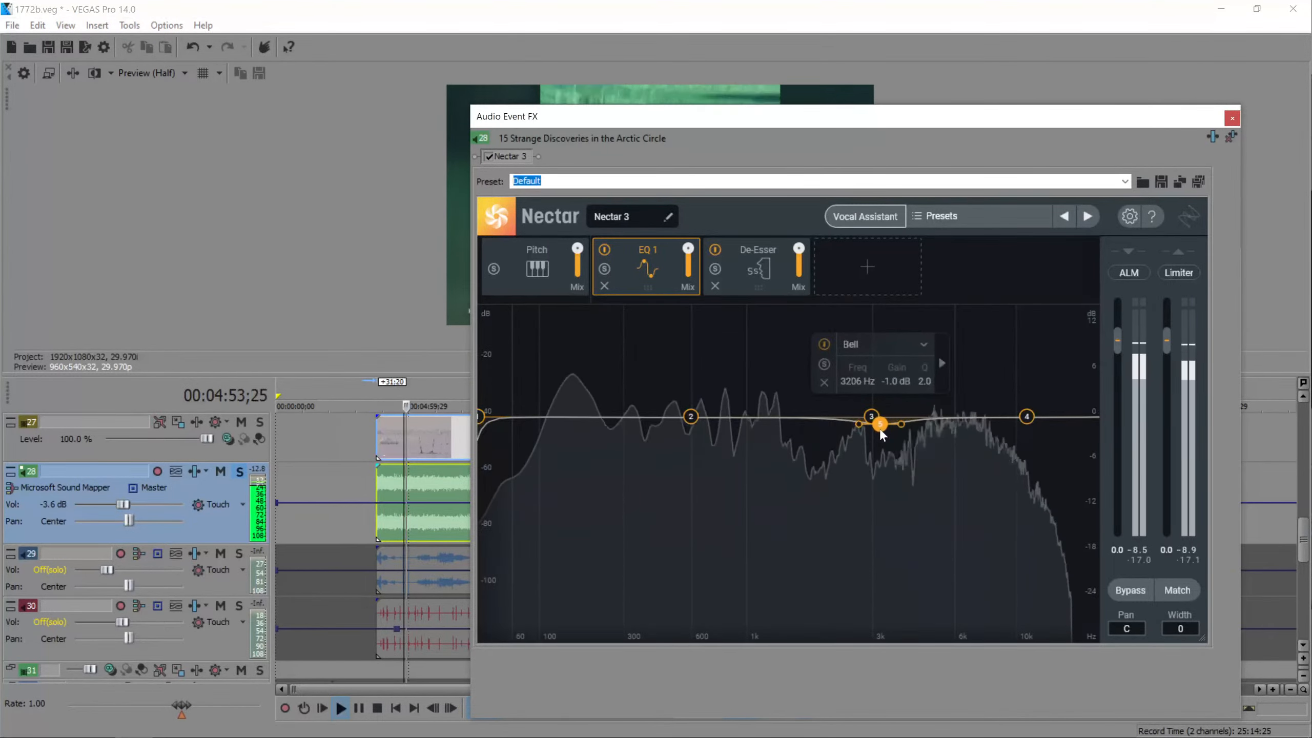
{"action": "left_click_drag", "start_coordinate": [960, 418], "coordinate": [996, 407]}
{"action": "left_click", "coordinate": [1078, 417]}
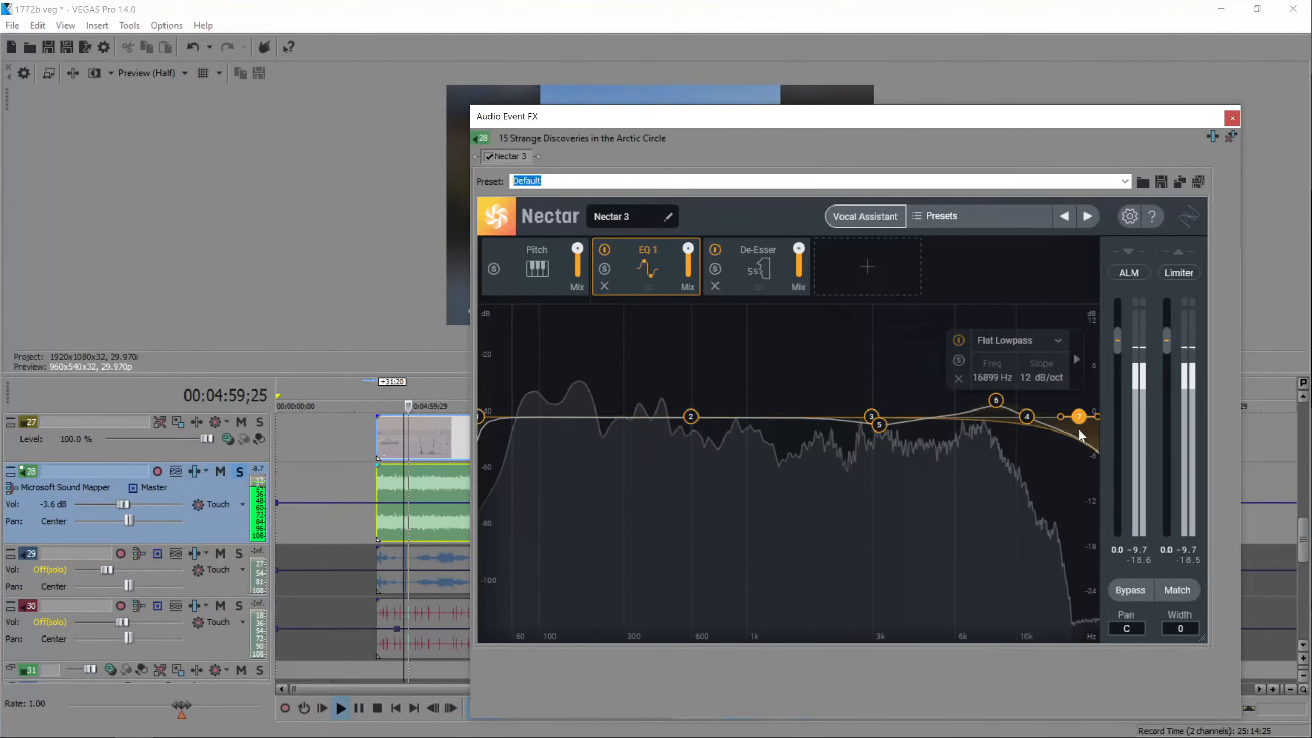
{"action": "left_click", "coordinate": [960, 378]}
{"action": "left_click_drag", "start_coordinate": [765, 419], "coordinate": [1101, 430]}
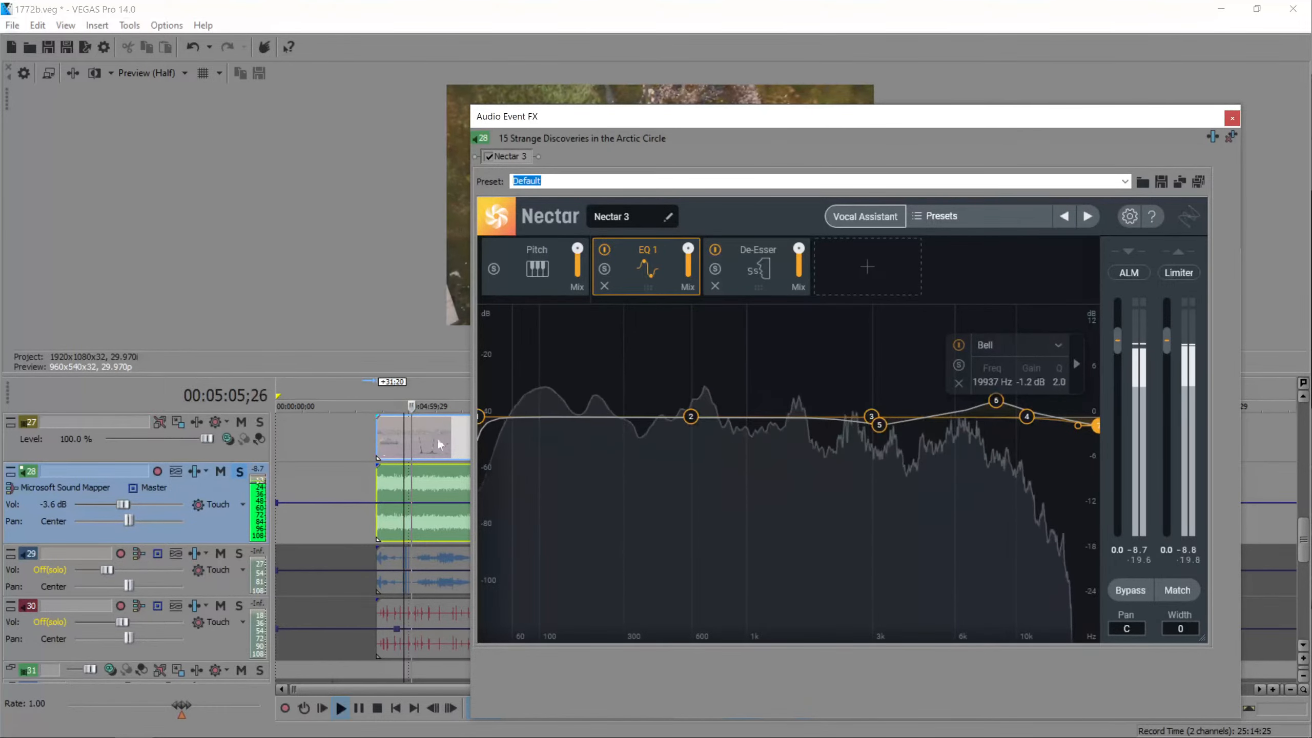
- Stop playback and refine the EQ 1 bell nodes to a 1.7 dB boost at 8543 Hz and a -1.0 dB cut at 3164 Hz
{"action": "left_click", "coordinate": [412, 442]}
{"action": "key", "text": "space"}
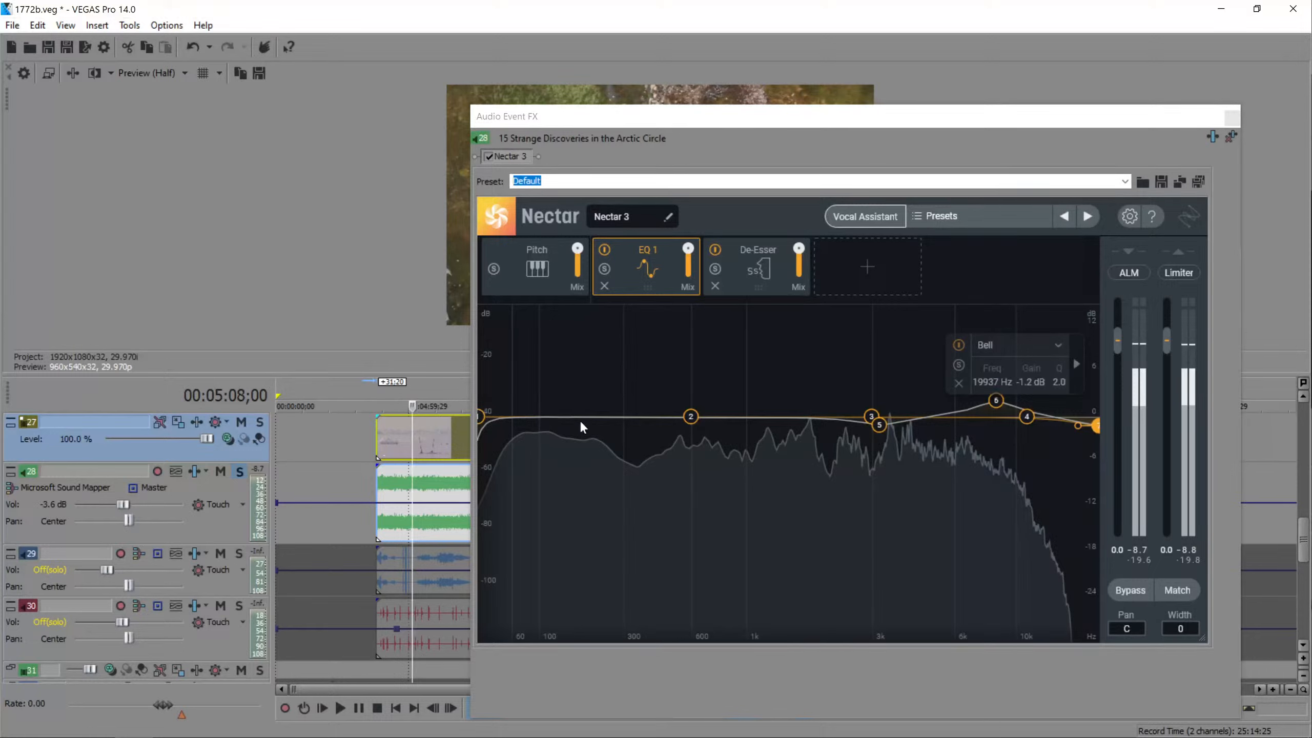
{"action": "left_click", "coordinate": [996, 405]}
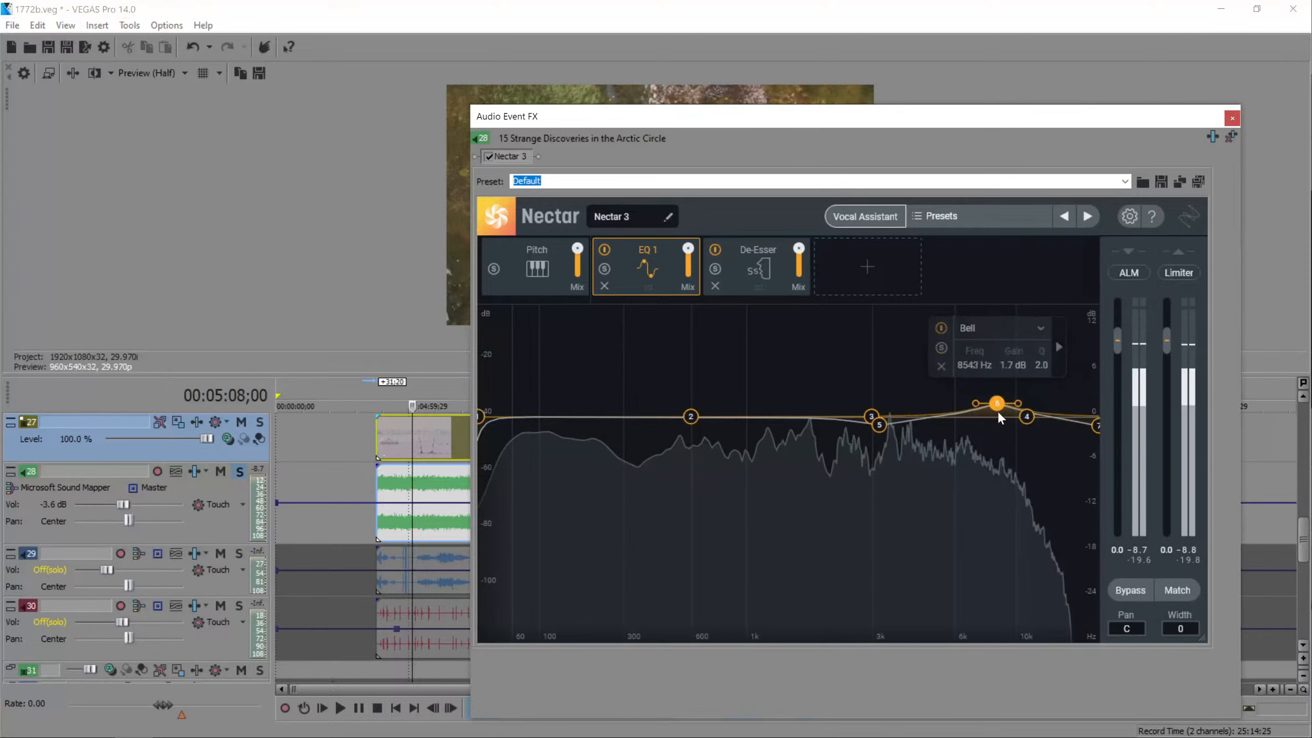
{"action": "left_click", "coordinate": [878, 424]}
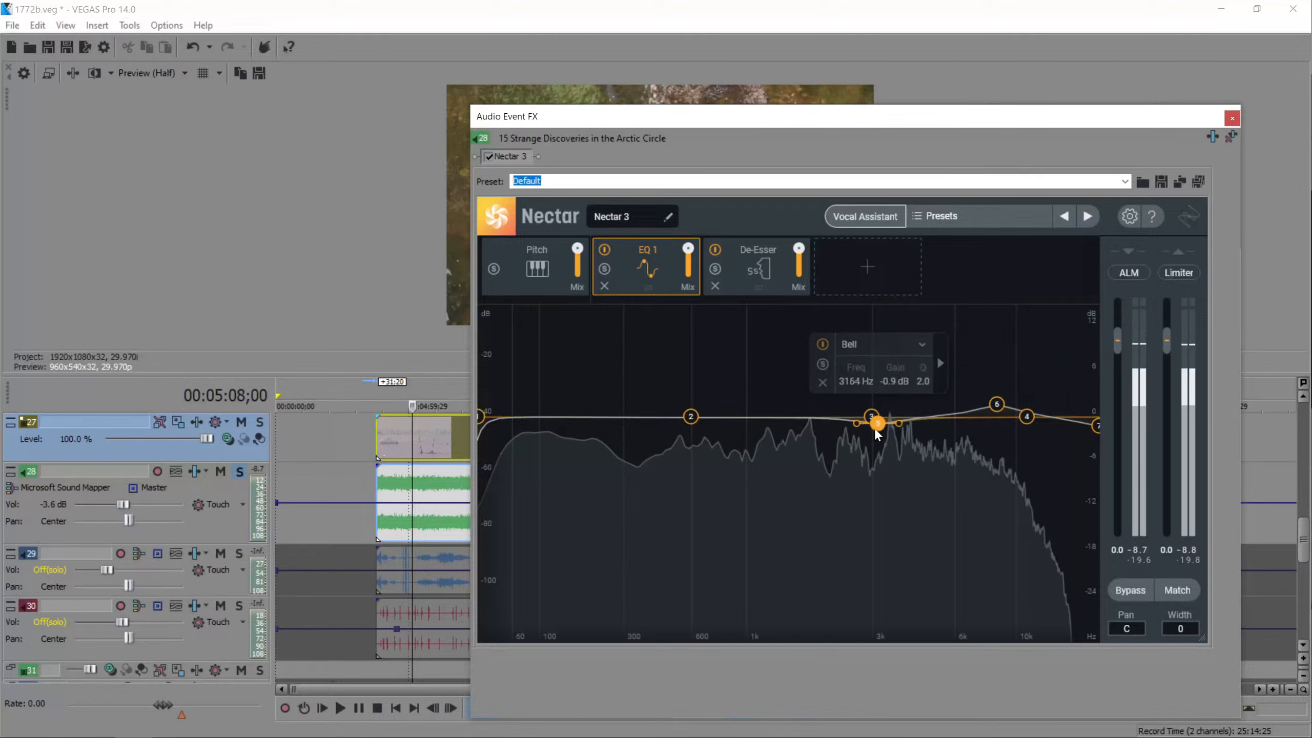
- Return to the start of the narration event, unsolo audio track 28 and save the project
{"action": "left_click", "coordinate": [369, 427]}
{"action": "left_click", "coordinate": [388, 436]}
{"action": "mouse_move", "coordinate": [66, 732]}
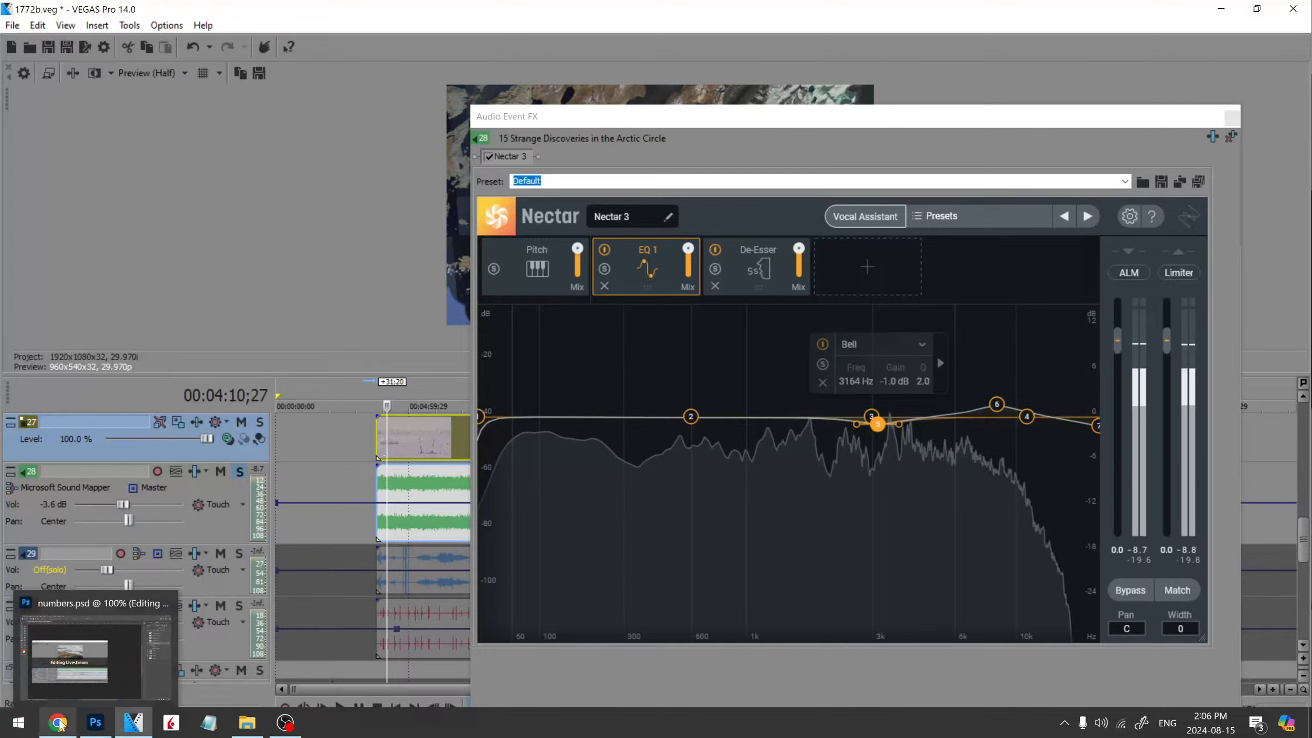
{"action": "left_click", "coordinate": [371, 494]}
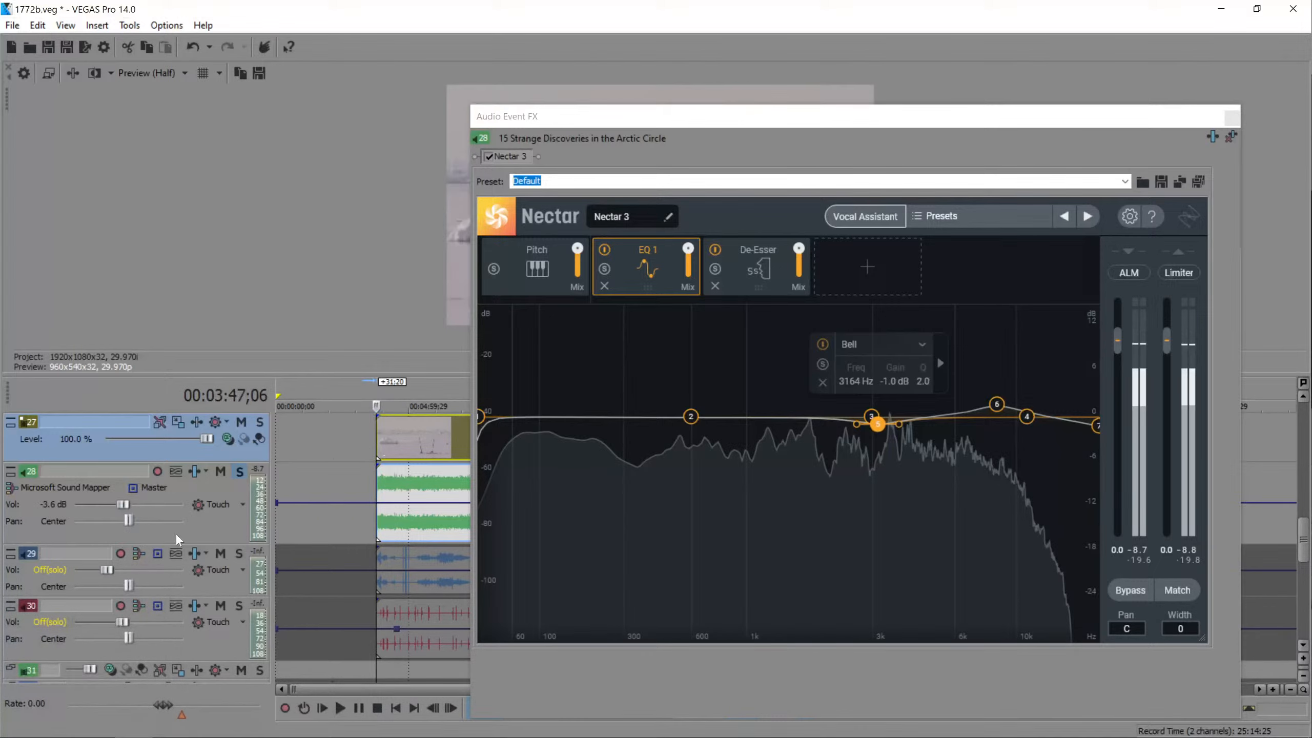
{"action": "left_click", "coordinate": [241, 471]}
{"action": "key", "text": "ctrl+s"}
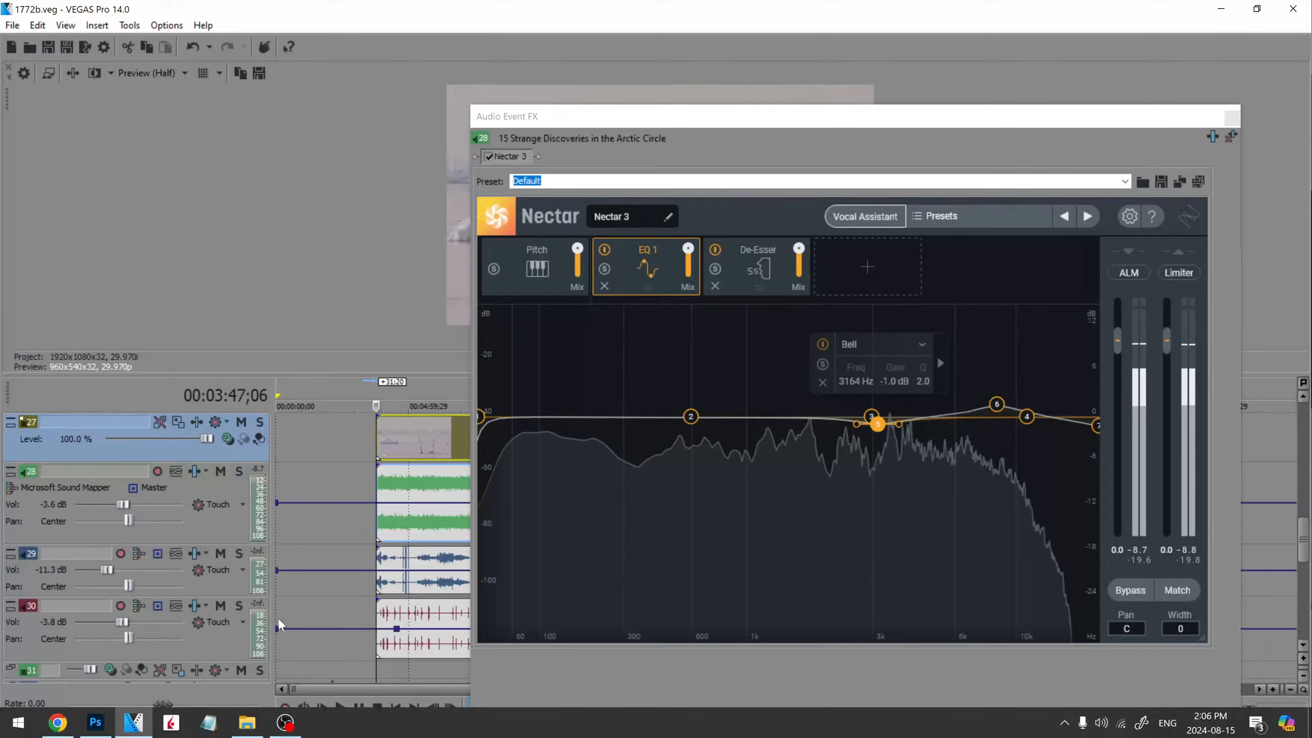
- Play the full mix briefly from the event's start and close the Audio Event FX window
{"action": "key", "text": "space"}
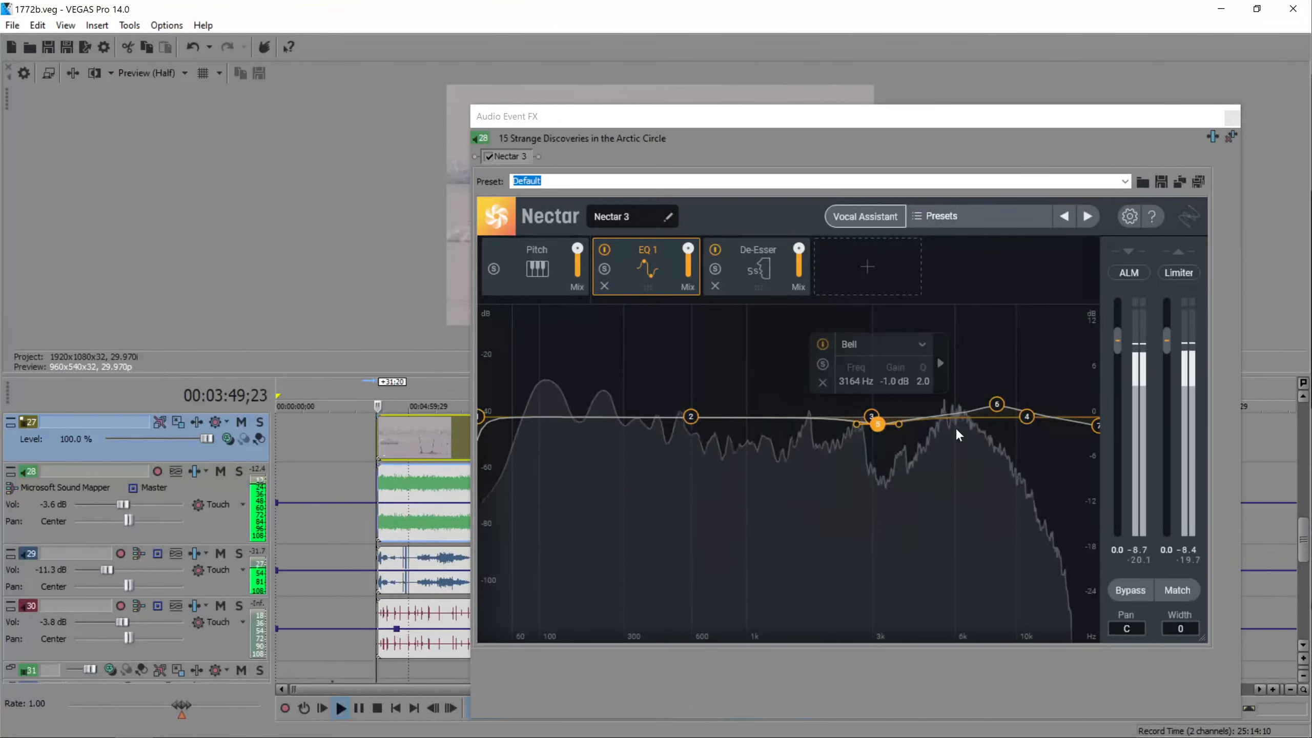
{"action": "left_click", "coordinate": [1232, 120]}
{"action": "key", "text": "space"}
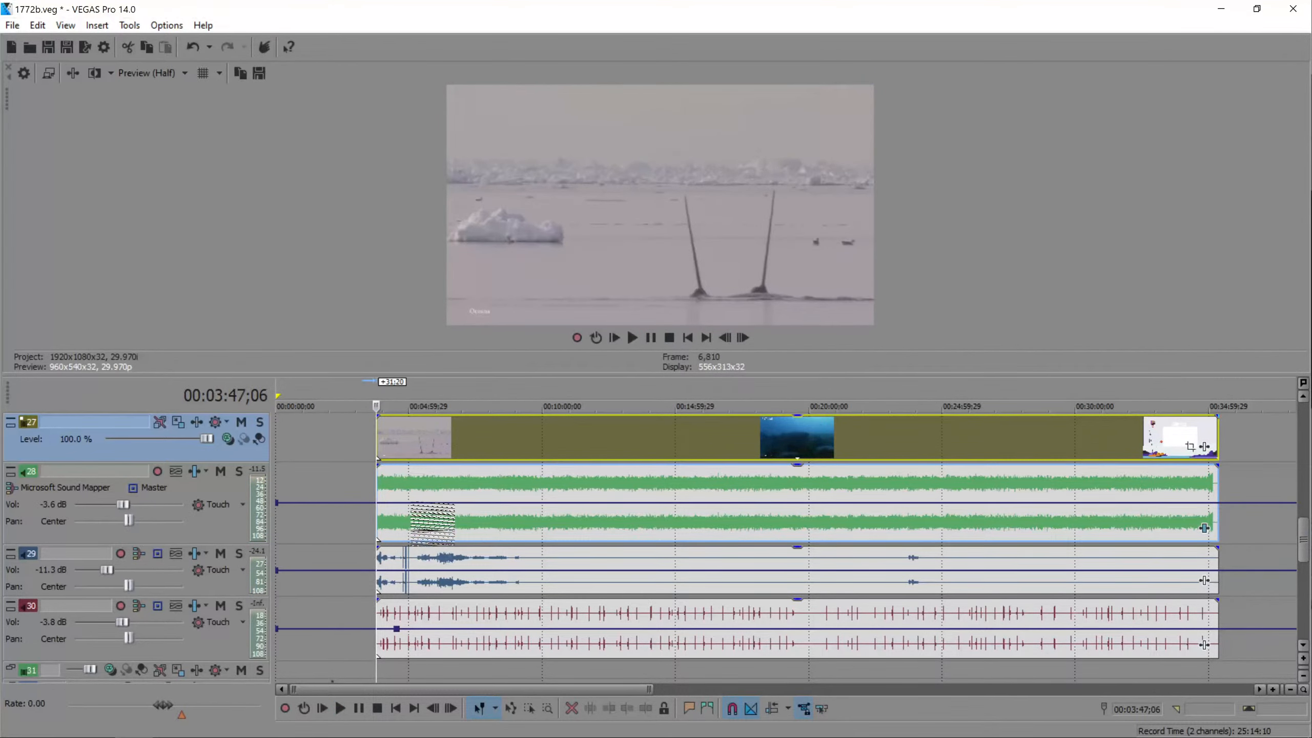
- Lower the volume of audio track 29 to -12.0 dB and enlarge the timeline area
{"action": "scroll", "coordinate": [501, 525], "scroll_direction": "up", "scroll_amount": 4}
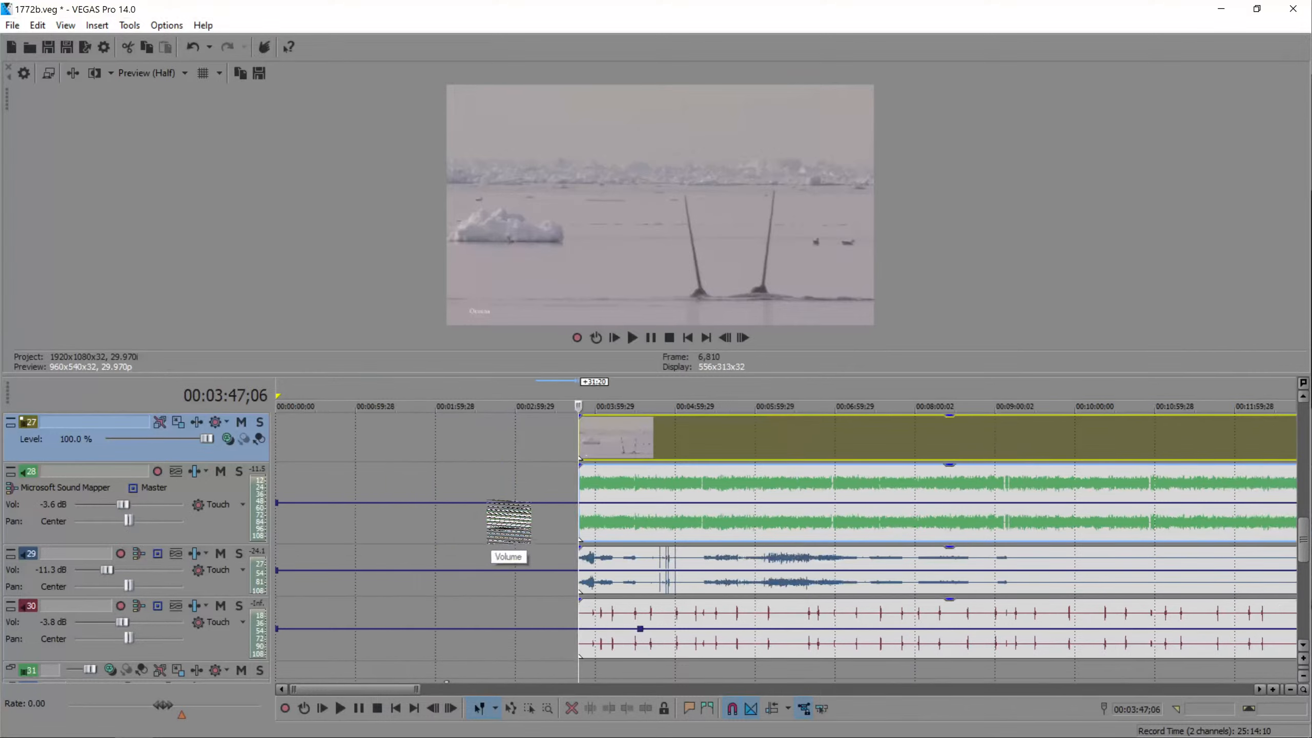
{"action": "left_click", "coordinate": [588, 562]}
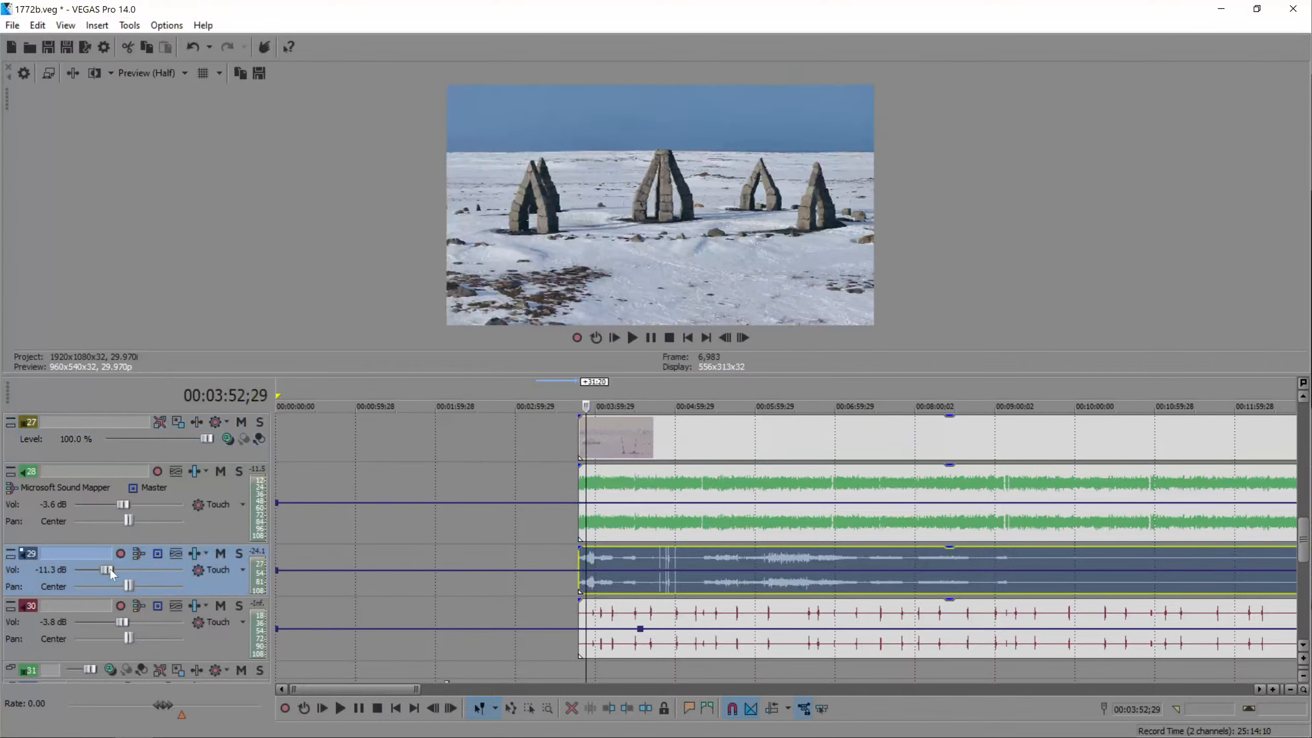
{"action": "left_click_drag", "start_coordinate": [109, 567], "coordinate": [106, 565]}
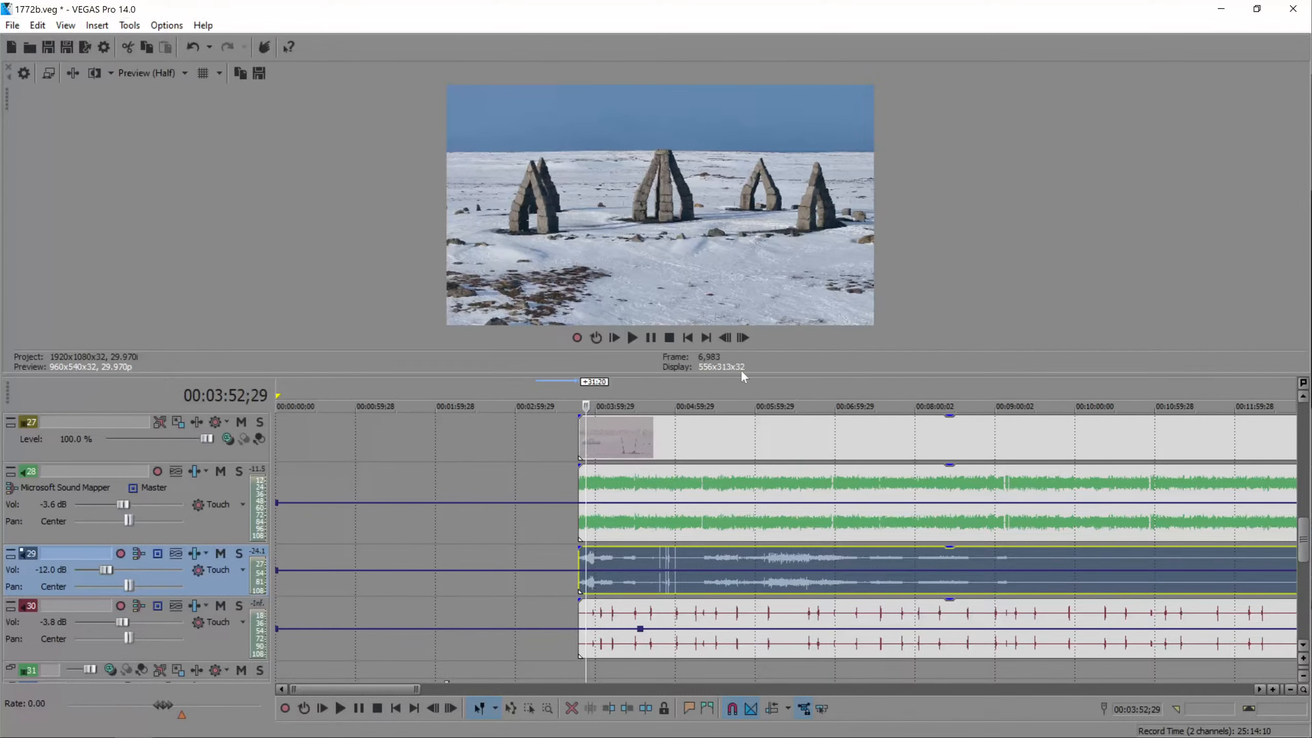
{"action": "left_click_drag", "start_coordinate": [736, 373], "coordinate": [727, 341]}
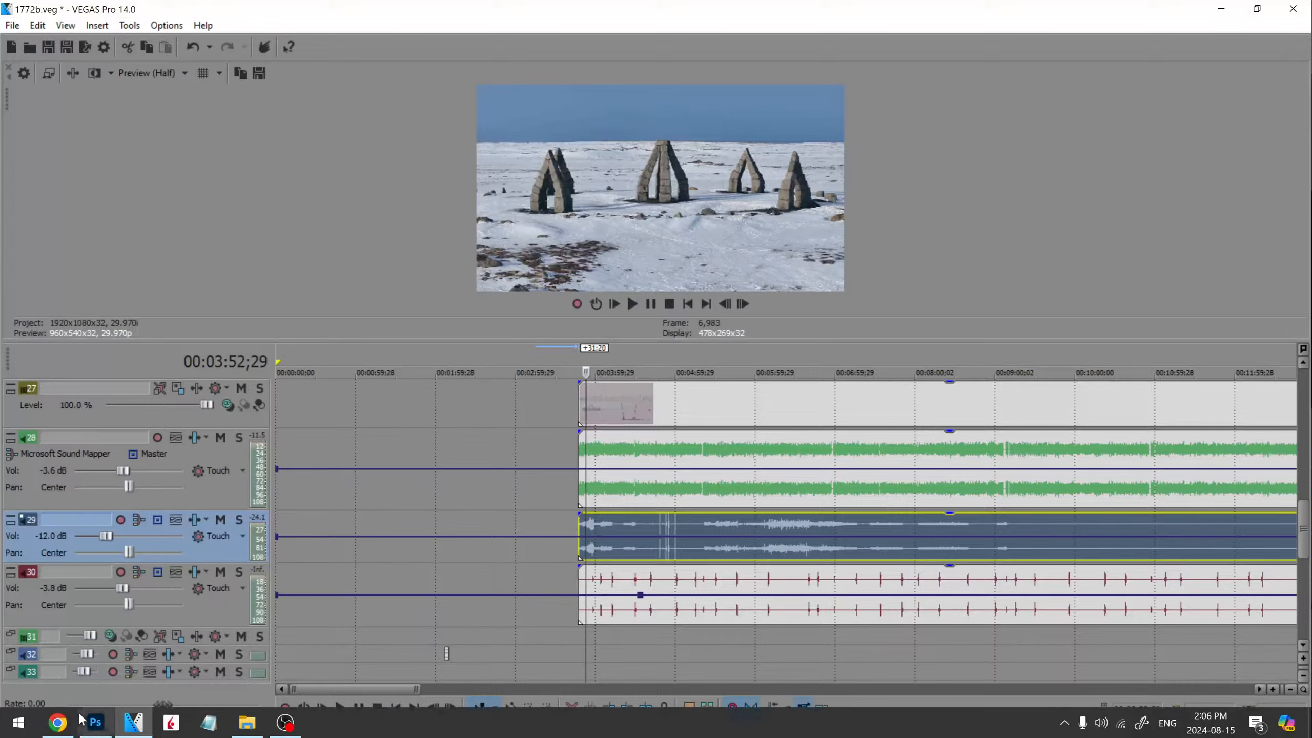
- Switch to Chrome and open the Top Fives playlist on Epidemic Sound
{"action": "left_click", "coordinate": [58, 722]}
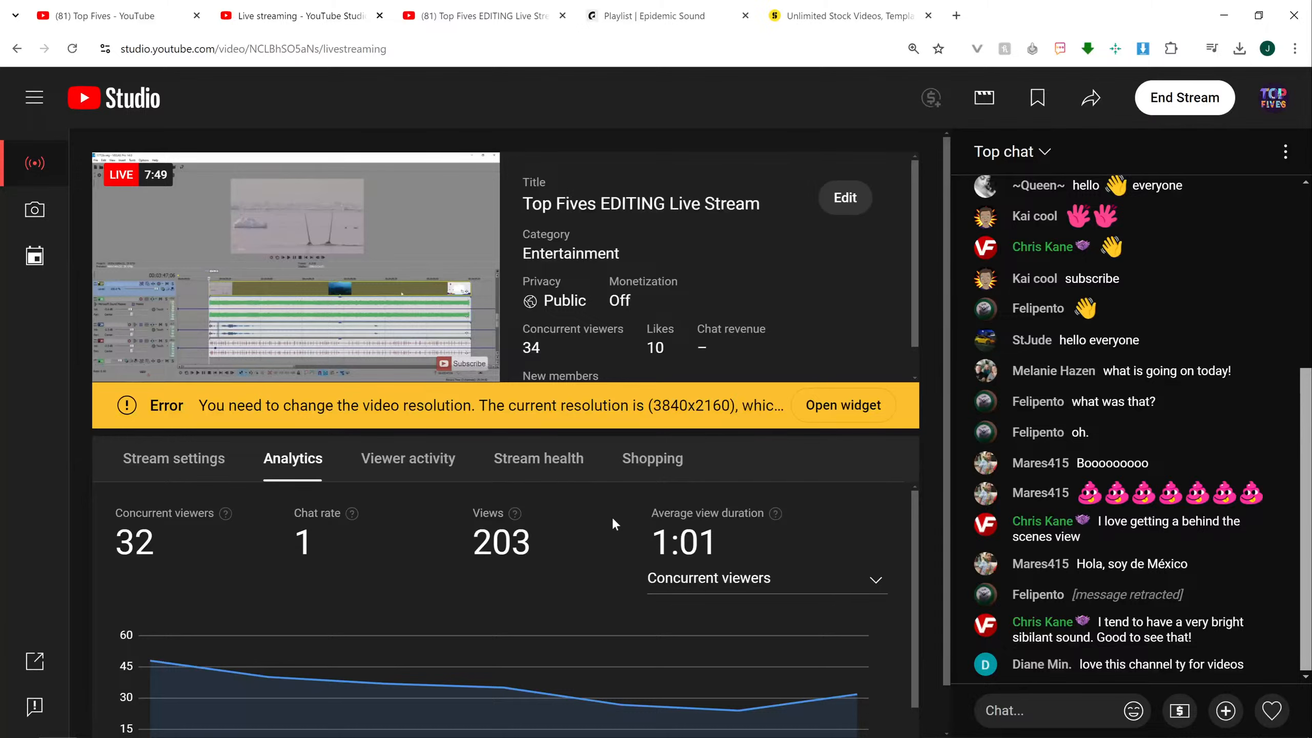
{"action": "left_click", "coordinate": [706, 6]}
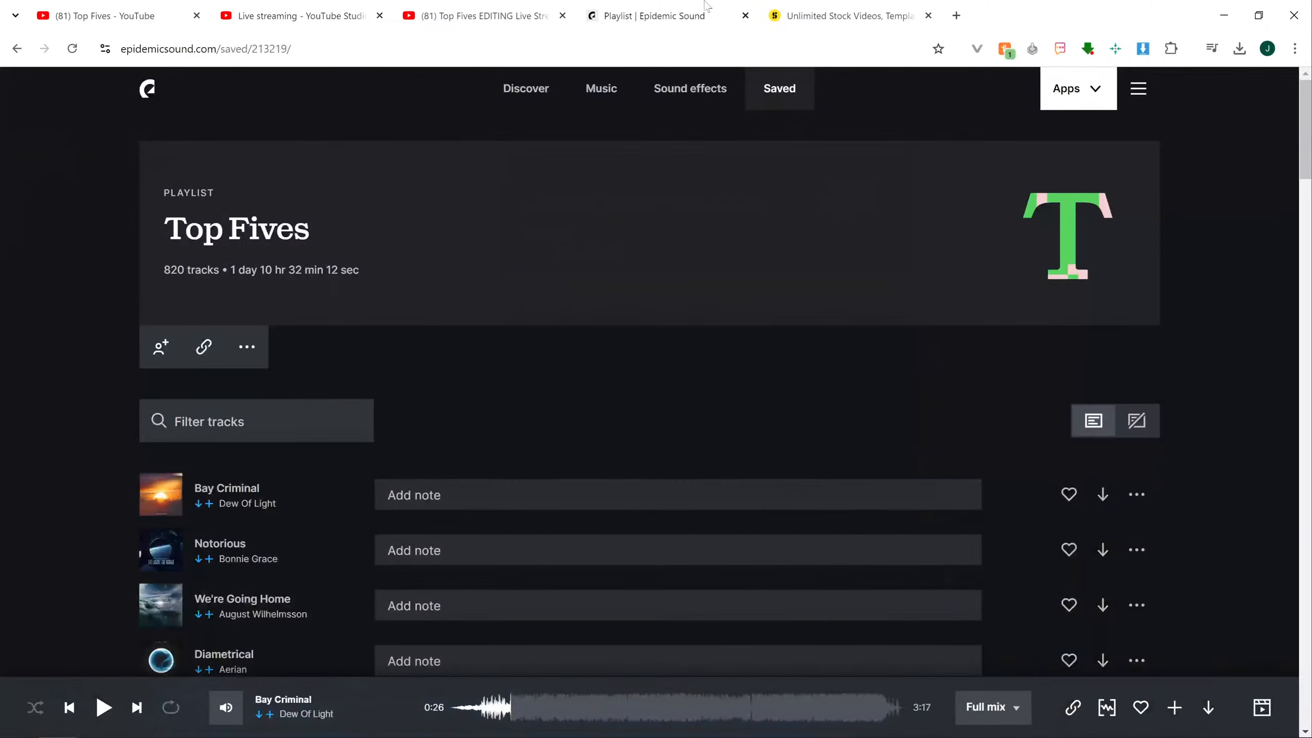
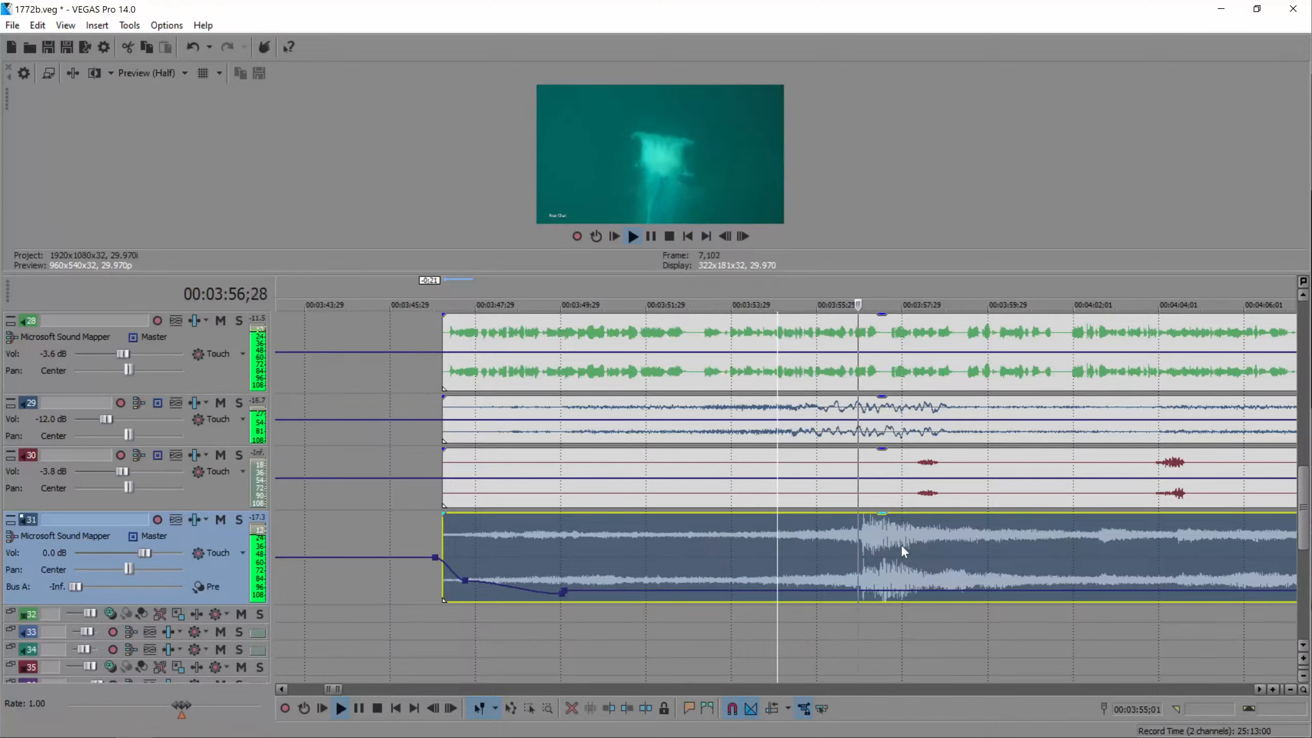
- Shift the music event on track 31 slightly later so its loud hit falls just after 00:03:57, and check the timing by playback
{"action": "key", "text": "space"}
{"action": "left_click_drag", "start_coordinate": [862, 550], "coordinate": [880, 553]}
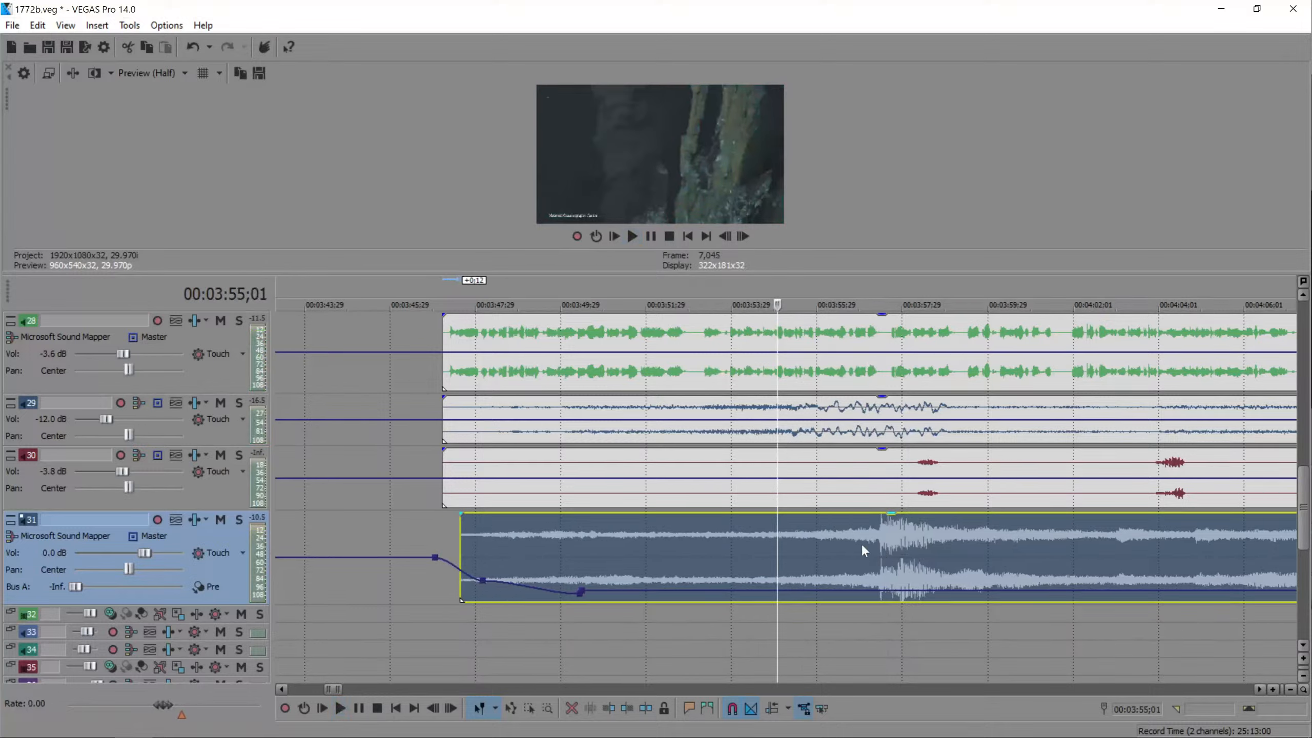
{"action": "left_click", "coordinate": [861, 544]}
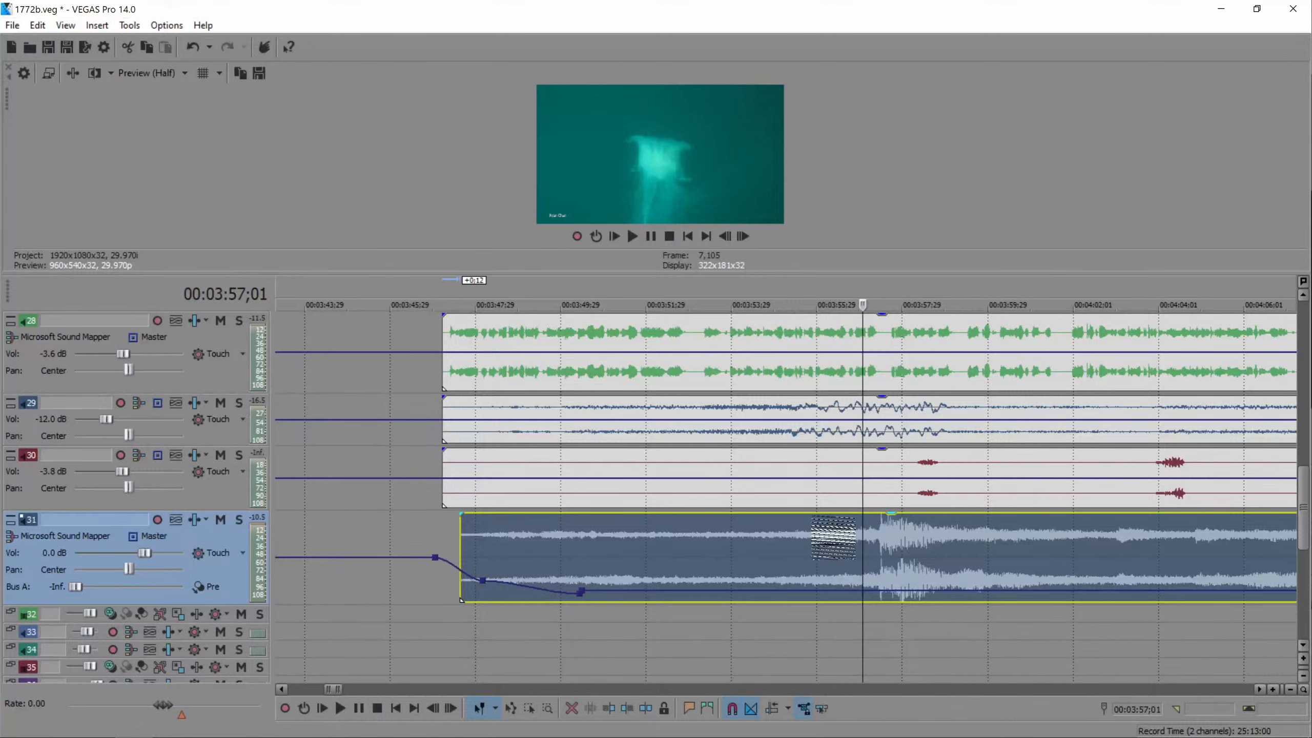
{"action": "scroll", "coordinate": [827, 551], "scroll_direction": "up", "scroll_amount": 3}
{"action": "key", "text": "space"}
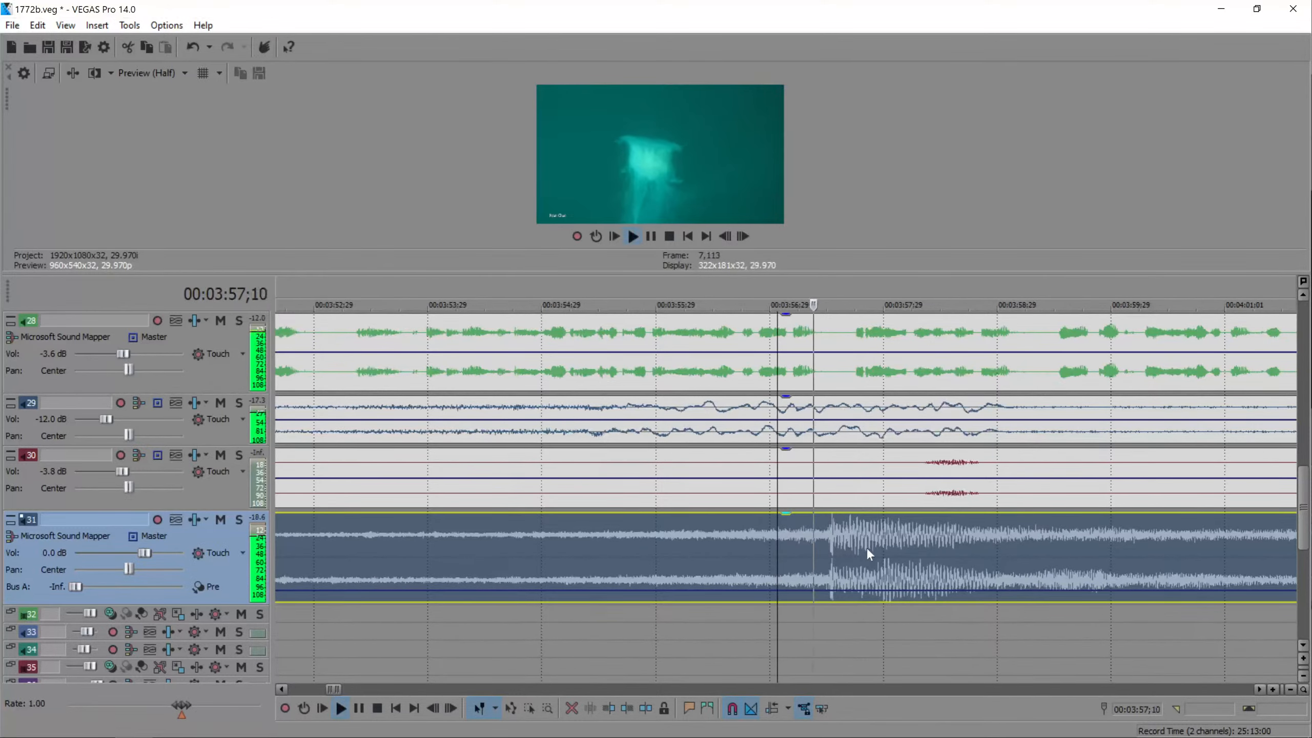
{"action": "key", "text": "space"}
{"action": "scroll", "coordinate": [694, 546], "scroll_direction": "down", "scroll_amount": 3}
{"action": "scroll", "coordinate": [694, 545], "scroll_direction": "down", "scroll_amount": 3}
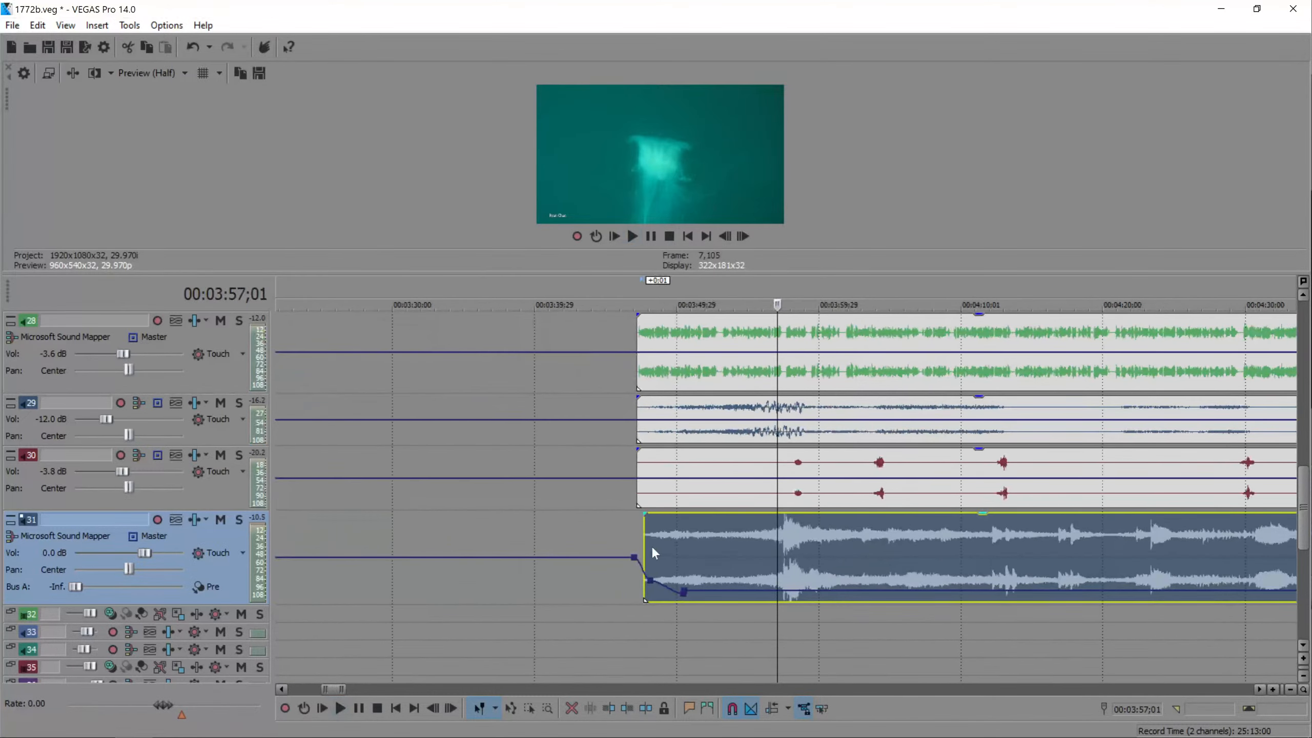
- Split the music event on track 31 about two seconds after its start and copy the short first piece
{"action": "left_click", "coordinate": [646, 546]}
{"action": "scroll", "coordinate": [682, 545], "scroll_direction": "up", "scroll_amount": 4}
{"action": "left_click", "coordinate": [890, 548]}
{"action": "key", "text": "s"}
{"action": "left_click", "coordinate": [851, 542]}
{"action": "key", "text": "ctrl+c"}
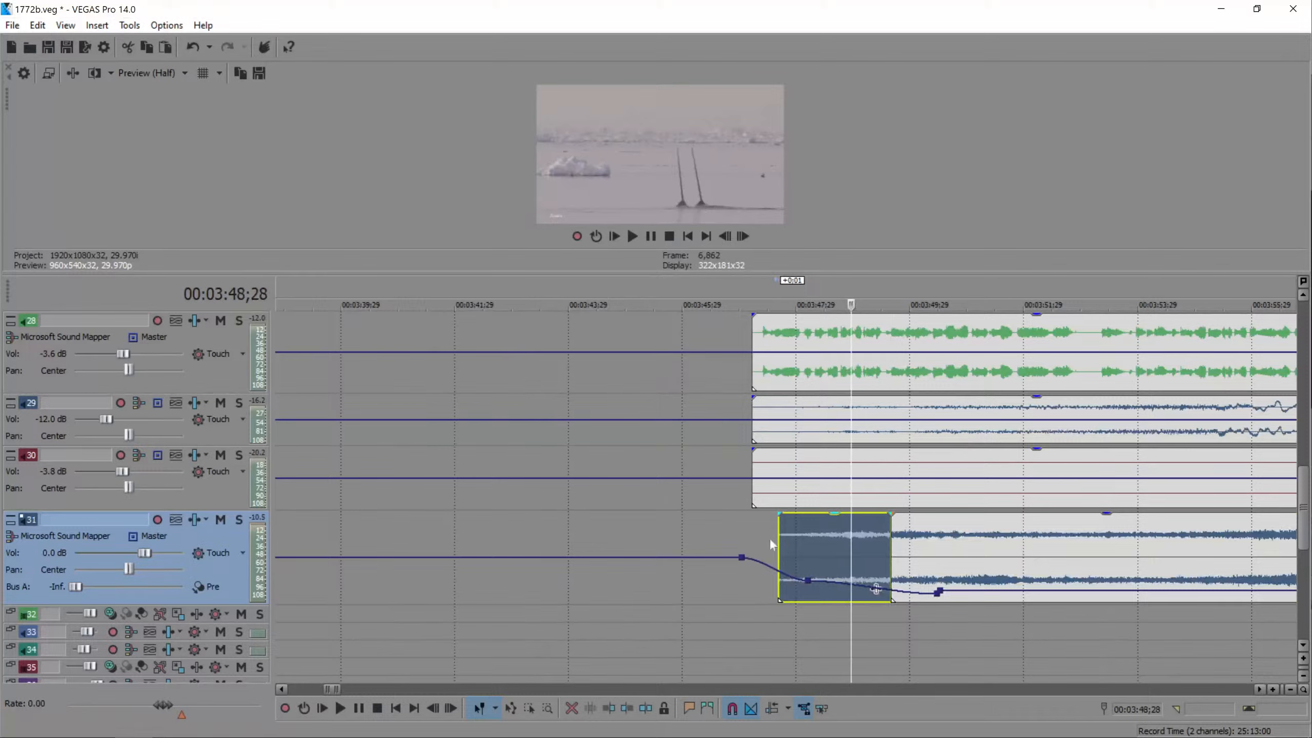
- Paste the copied music piece on track 31 at the narration's start and trim its end to a short crossfade with the original
{"action": "left_click", "coordinate": [742, 531]}
{"action": "left_click", "coordinate": [750, 531]}
{"action": "key", "text": "ctrl+v"}
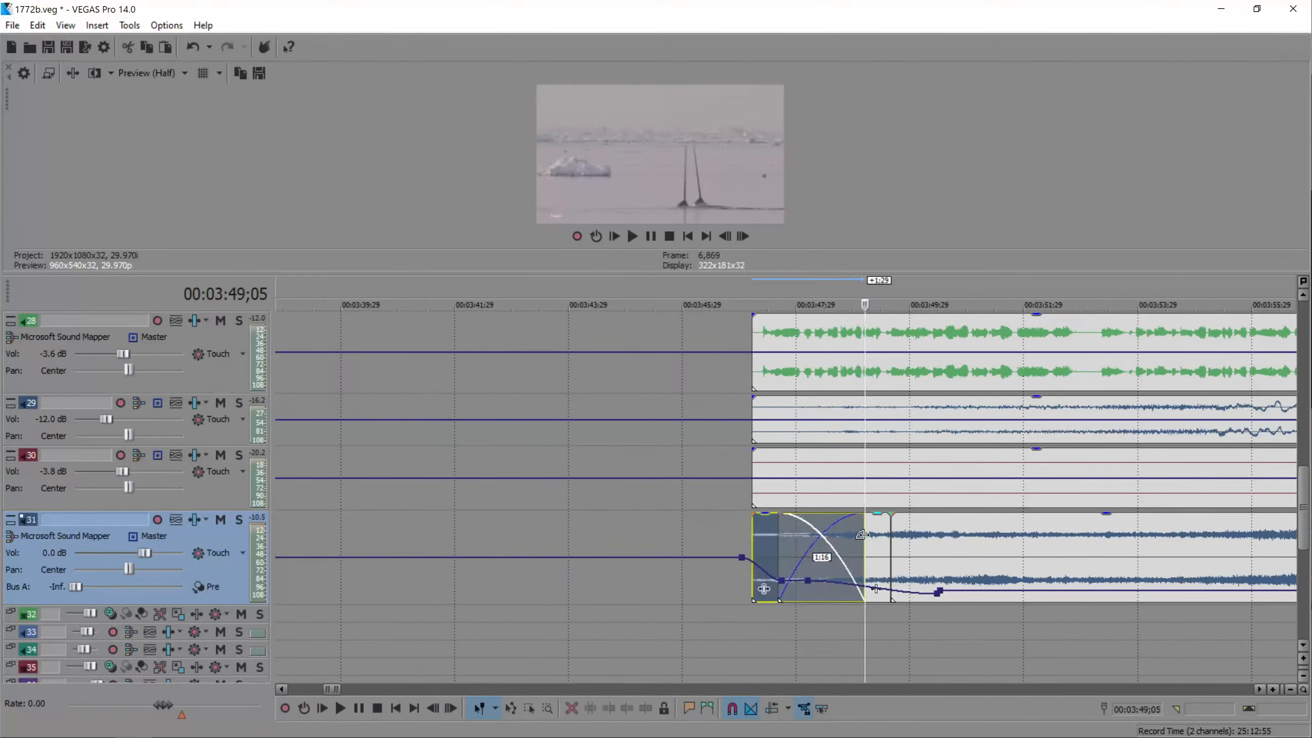
{"action": "left_click_drag", "start_coordinate": [861, 535], "coordinate": [795, 541]}
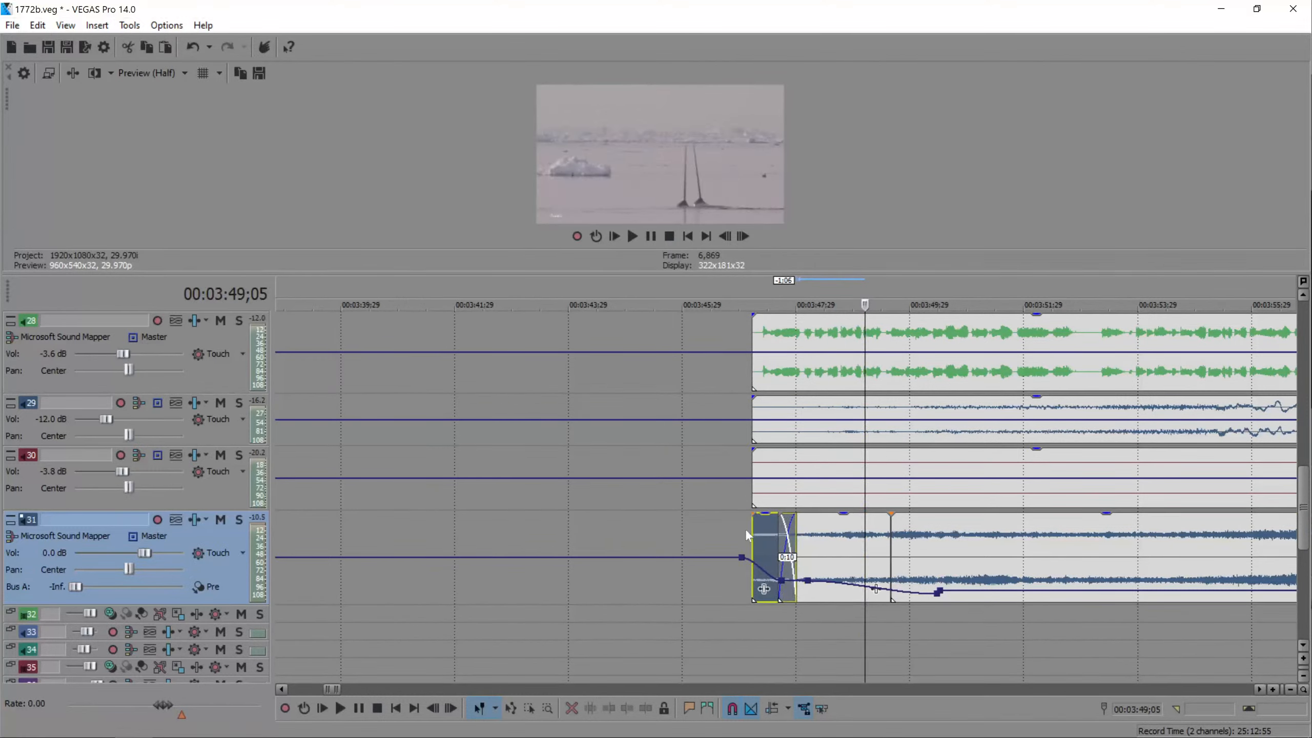
- Raise the volume envelope point at the track 31 crossfade to the level of the first point, and play back the opening
{"action": "left_click", "coordinate": [747, 536]}
{"action": "key", "text": "space"}
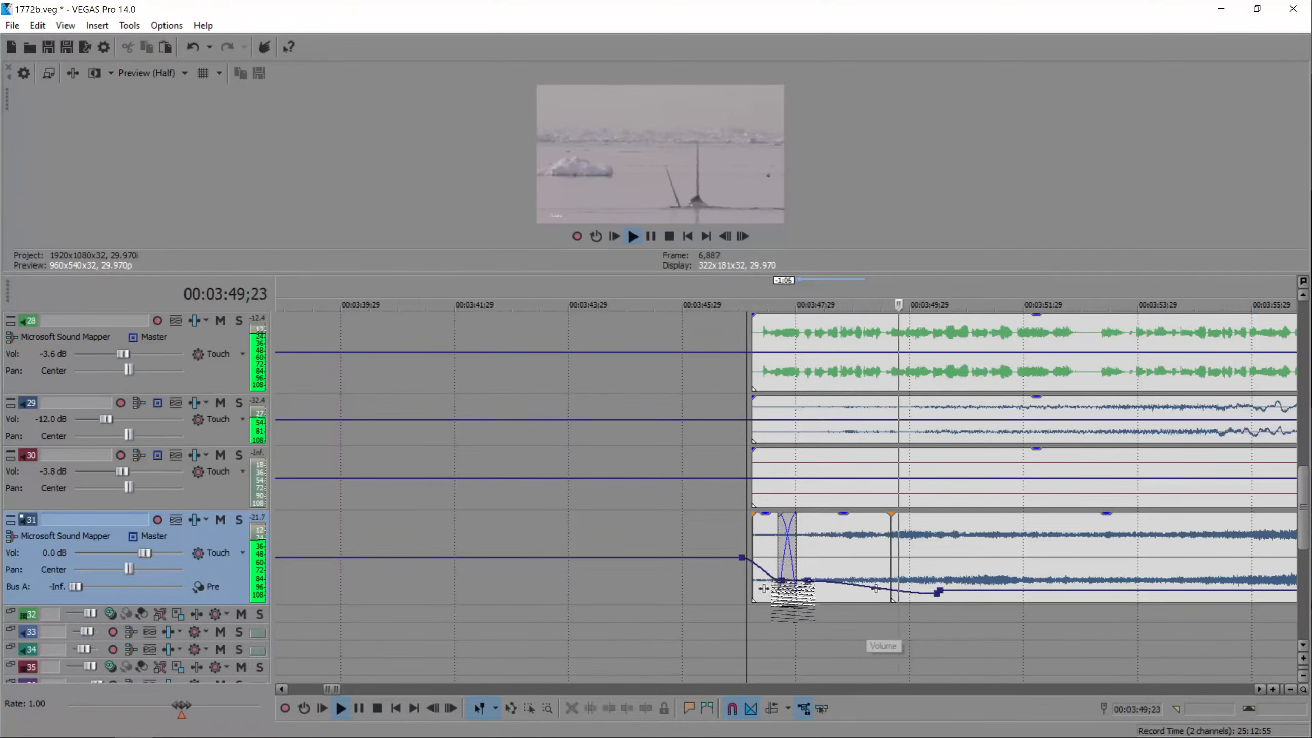
{"action": "key", "text": "space"}
{"action": "left_click_drag", "start_coordinate": [781, 581], "coordinate": [778, 558]}
{"action": "key", "text": "space"}
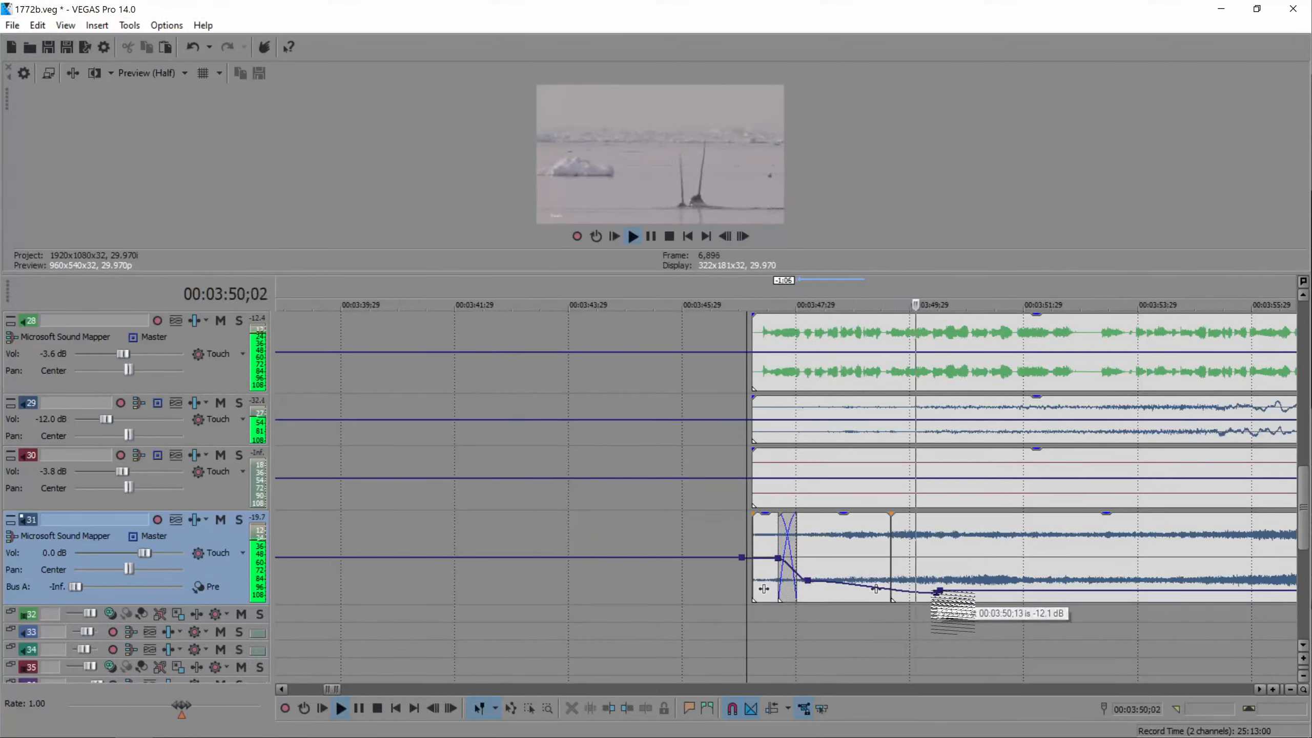
- Lower the track 31 volume envelope to -16.5 dB at 00:03:53;26 and add another envelope point at 00:03:57;27, just after the music hit
{"action": "left_click", "coordinate": [994, 562]}
{"action": "scroll", "coordinate": [811, 589], "scroll_direction": "down", "scroll_amount": 3}
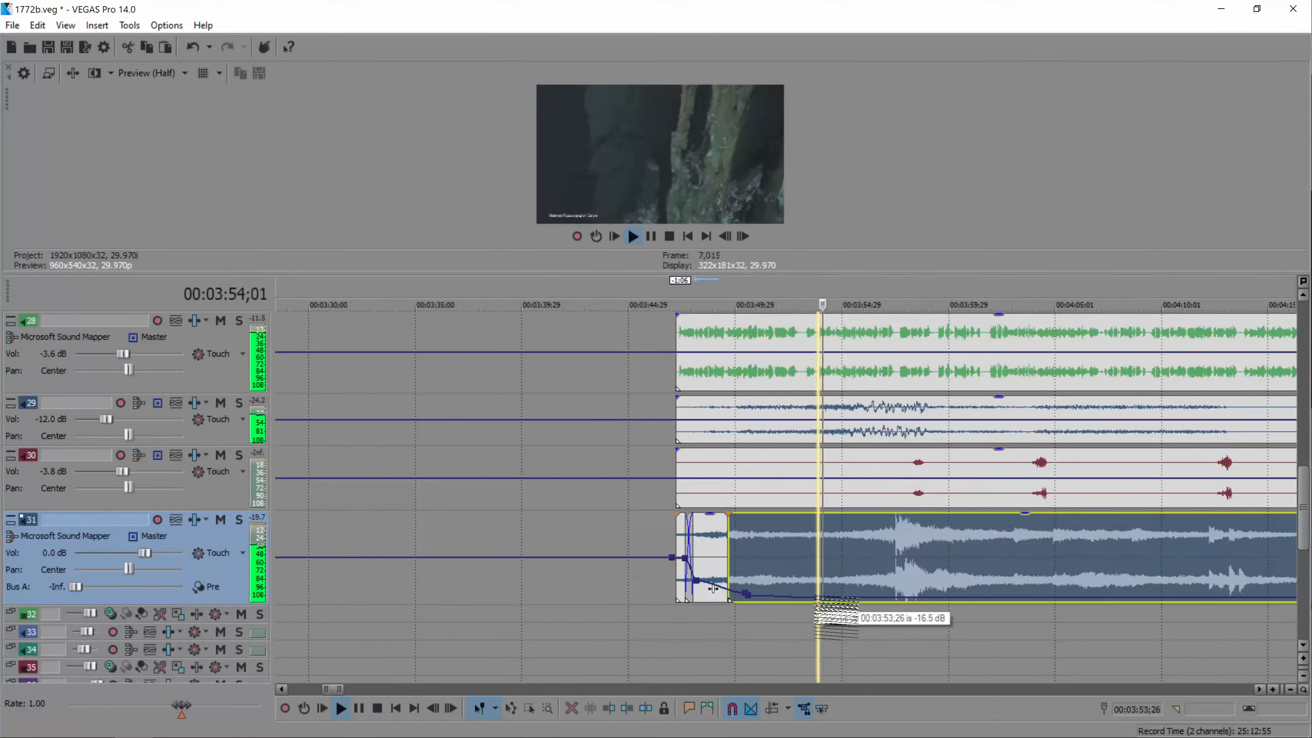
{"action": "scroll", "coordinate": [886, 565], "scroll_direction": "up", "scroll_amount": 3}
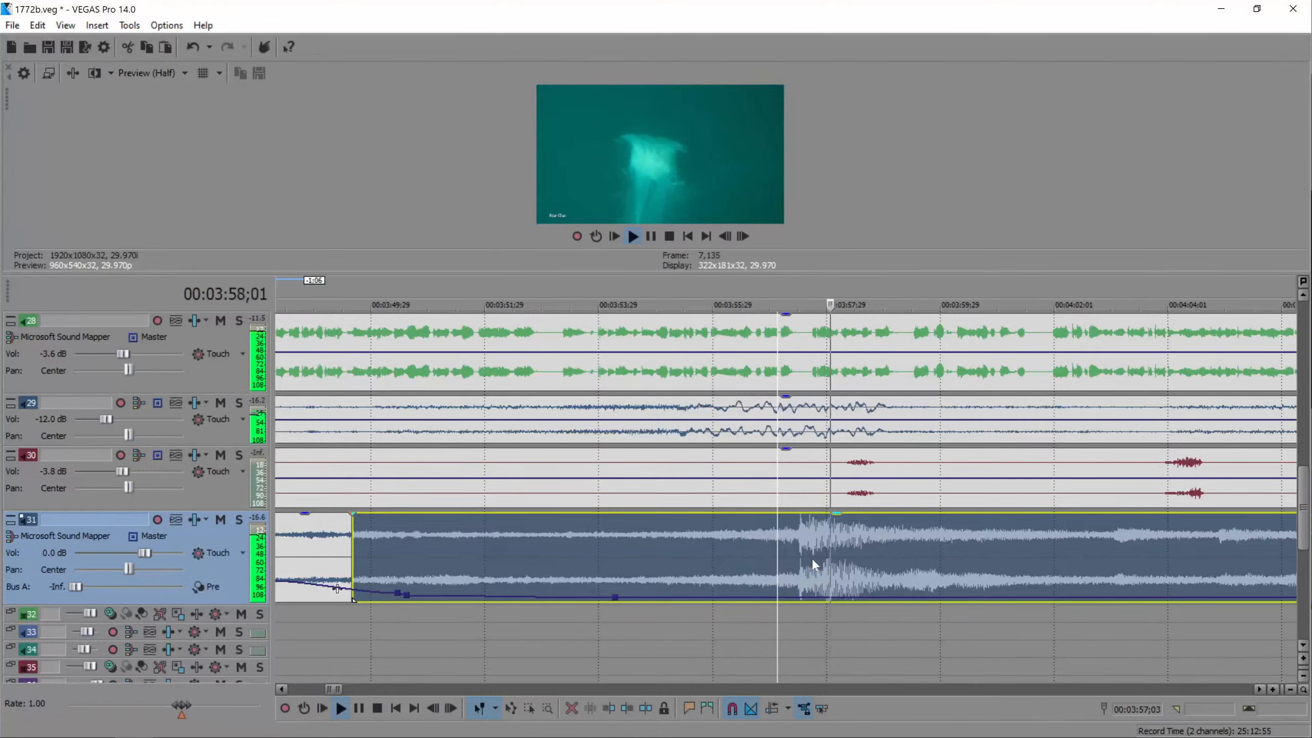
{"action": "double_click", "coordinate": [824, 598]}
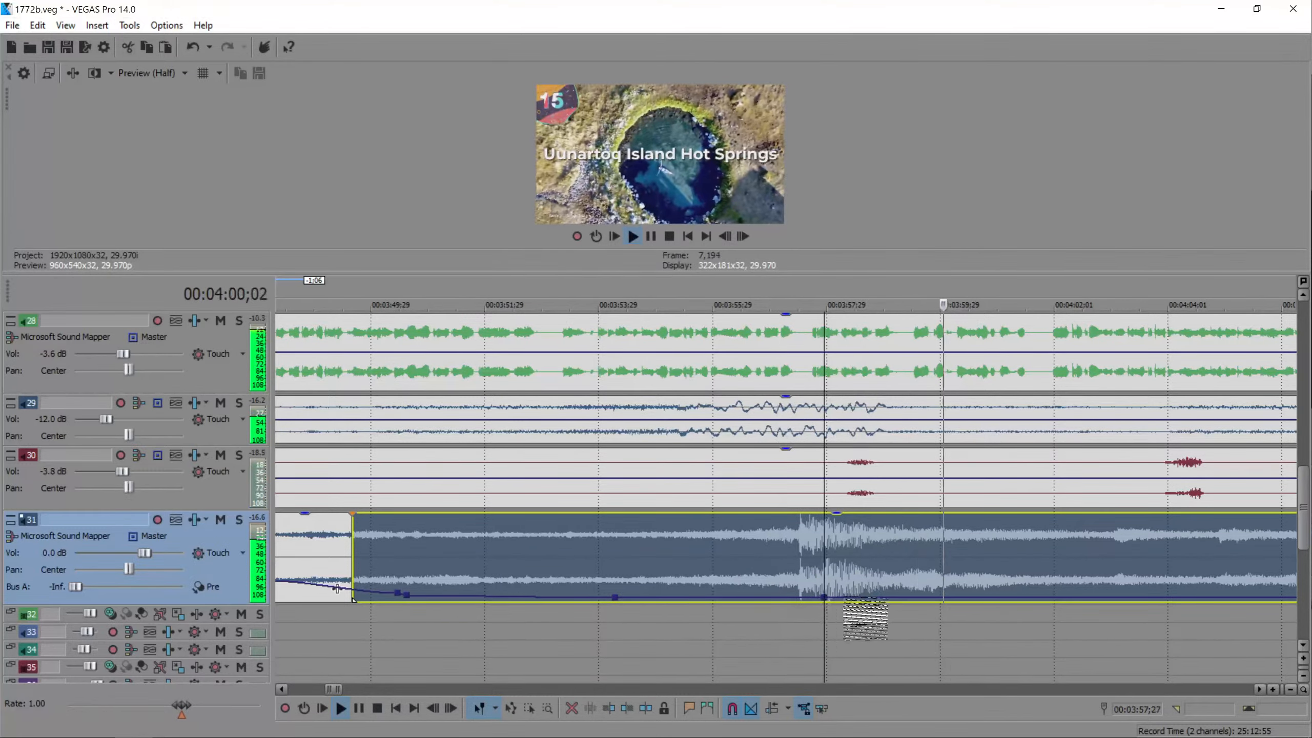
- Add a volume envelope point on track 31 shortly after the music hit, lower it slightly, and make the track taller
{"action": "double_click", "coordinate": [897, 597]}
{"action": "left_click_drag", "start_coordinate": [897, 598], "coordinate": [898, 600]}
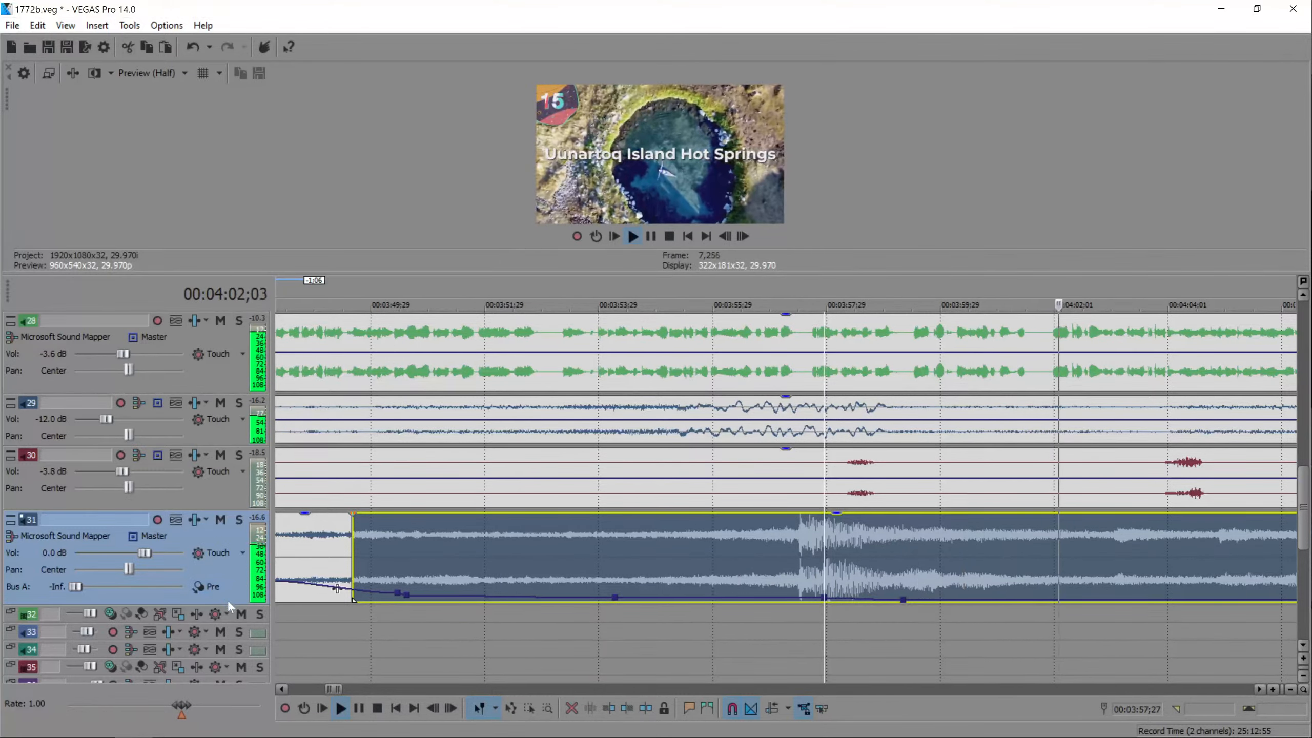
{"action": "left_click_drag", "start_coordinate": [227, 603], "coordinate": [237, 693]}
- Enlarge the timeline area and add a track 31 volume envelope point of -21.7 dB at 00:04:03;23
{"action": "scroll", "coordinate": [1031, 624], "scroll_direction": "down", "scroll_amount": 4}
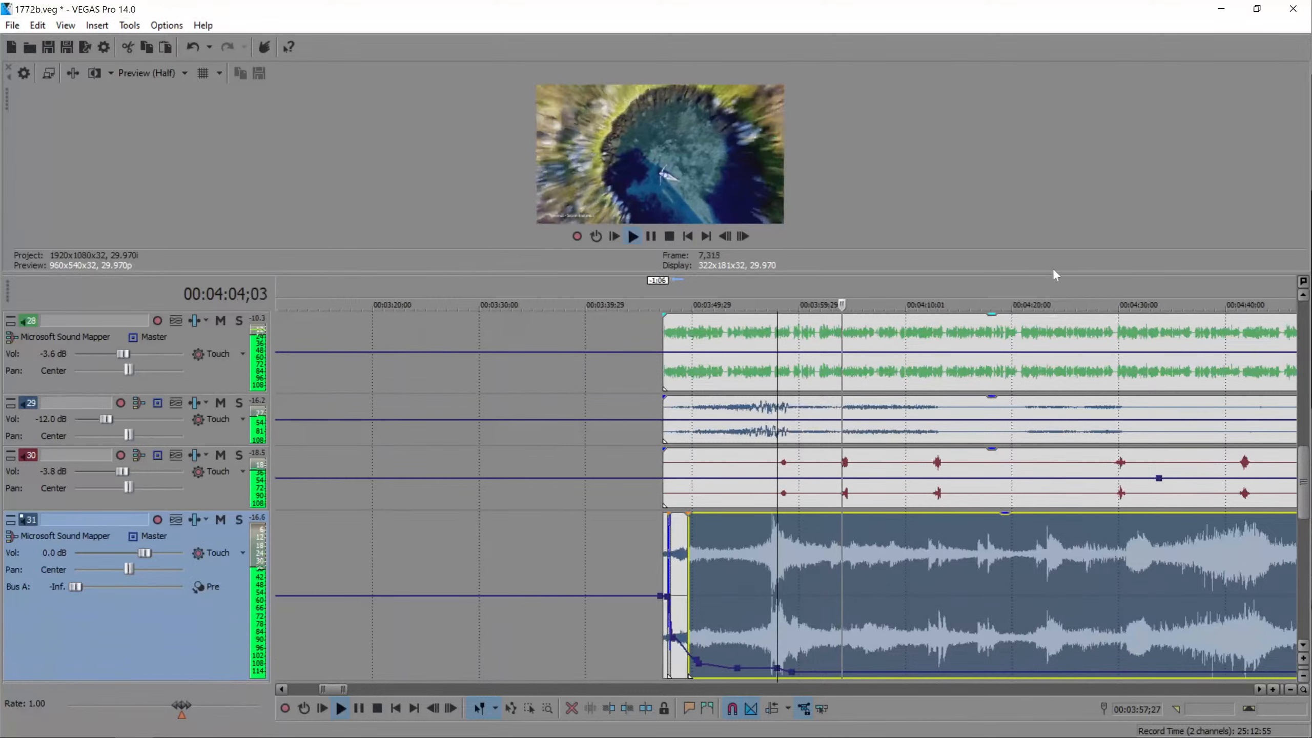
{"action": "key", "text": "space"}
{"action": "left_click_drag", "start_coordinate": [995, 276], "coordinate": [945, 238]}
{"action": "left_click", "coordinate": [828, 546]}
{"action": "scroll", "coordinate": [807, 623], "scroll_direction": "up", "scroll_amount": 2}
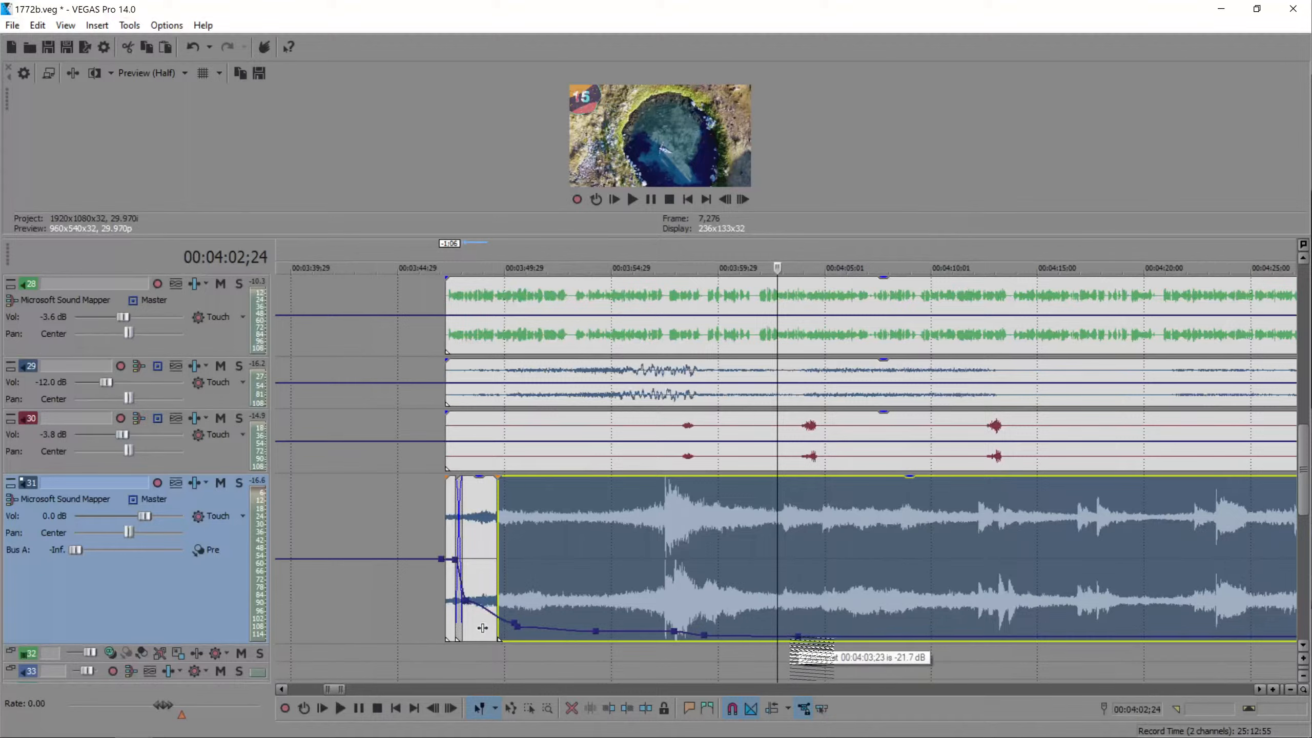
- Play back from 00:04:02;24 and lower the sound effects on track 30 to -5.5 dB
{"action": "key", "text": "space"}
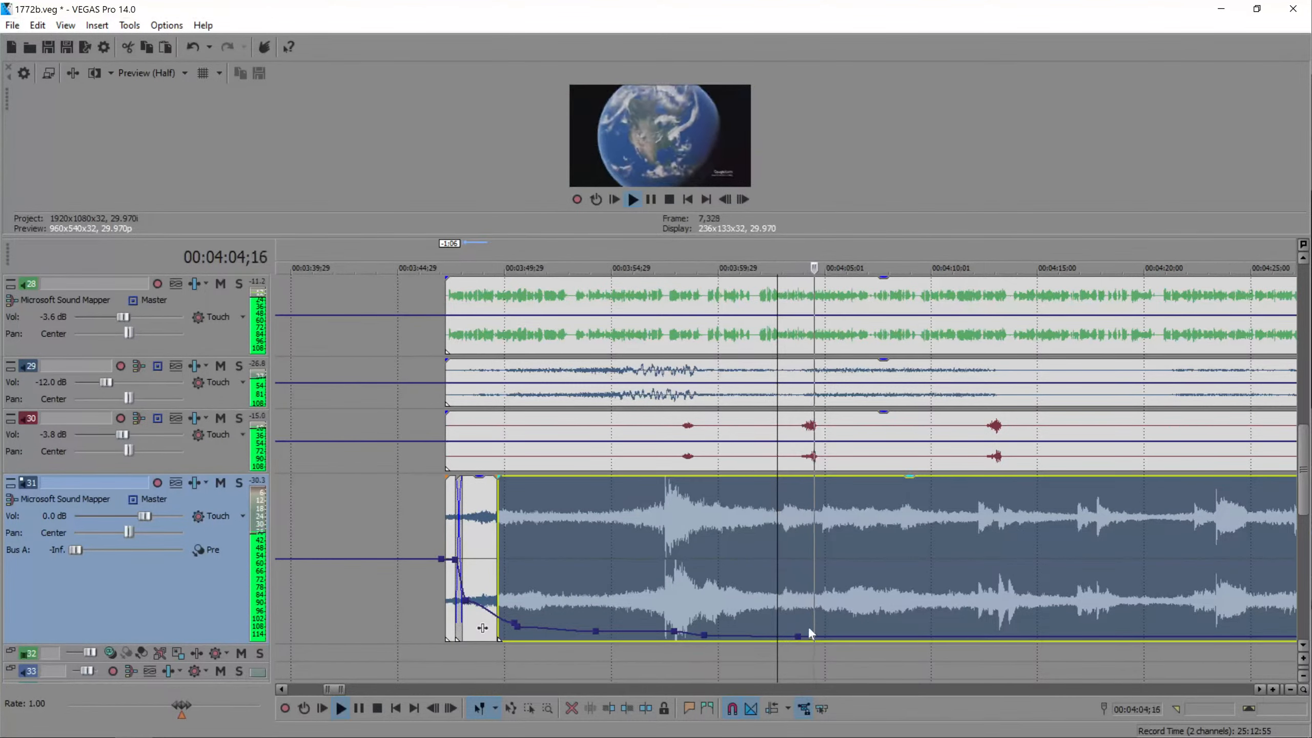
{"action": "key", "text": "space"}
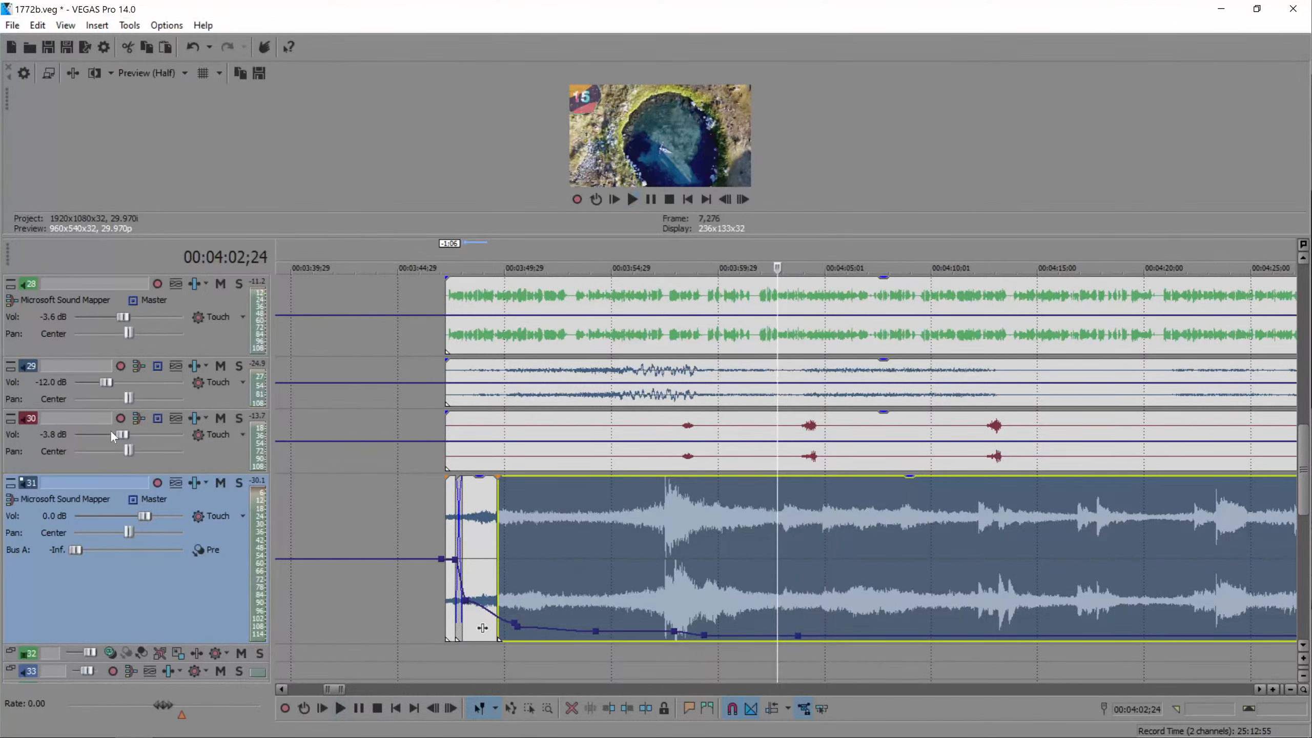
{"action": "left_click_drag", "start_coordinate": [121, 435], "coordinate": [119, 448]}
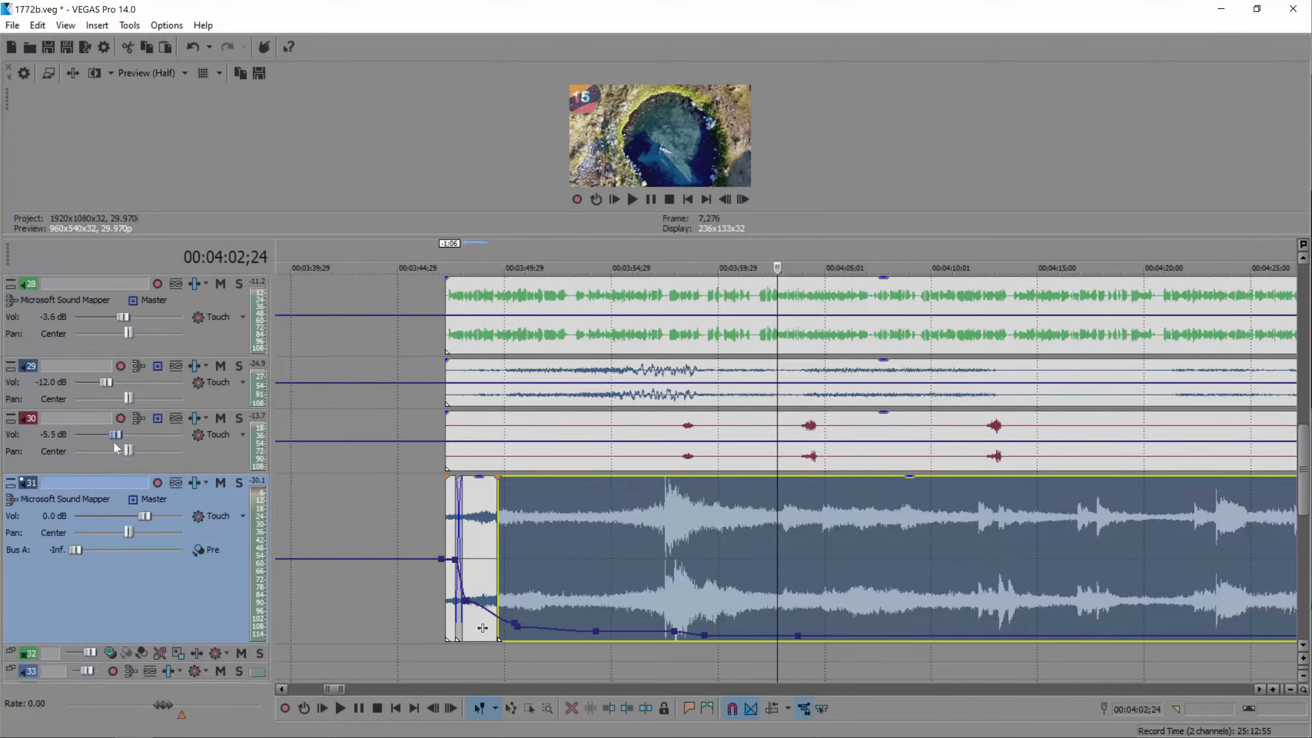
- Switch to Chrome to read the live stream chat in YouTube Studio, return to VEGAS Pro and play on from 00:04:02;24
{"action": "left_click", "coordinate": [58, 724]}
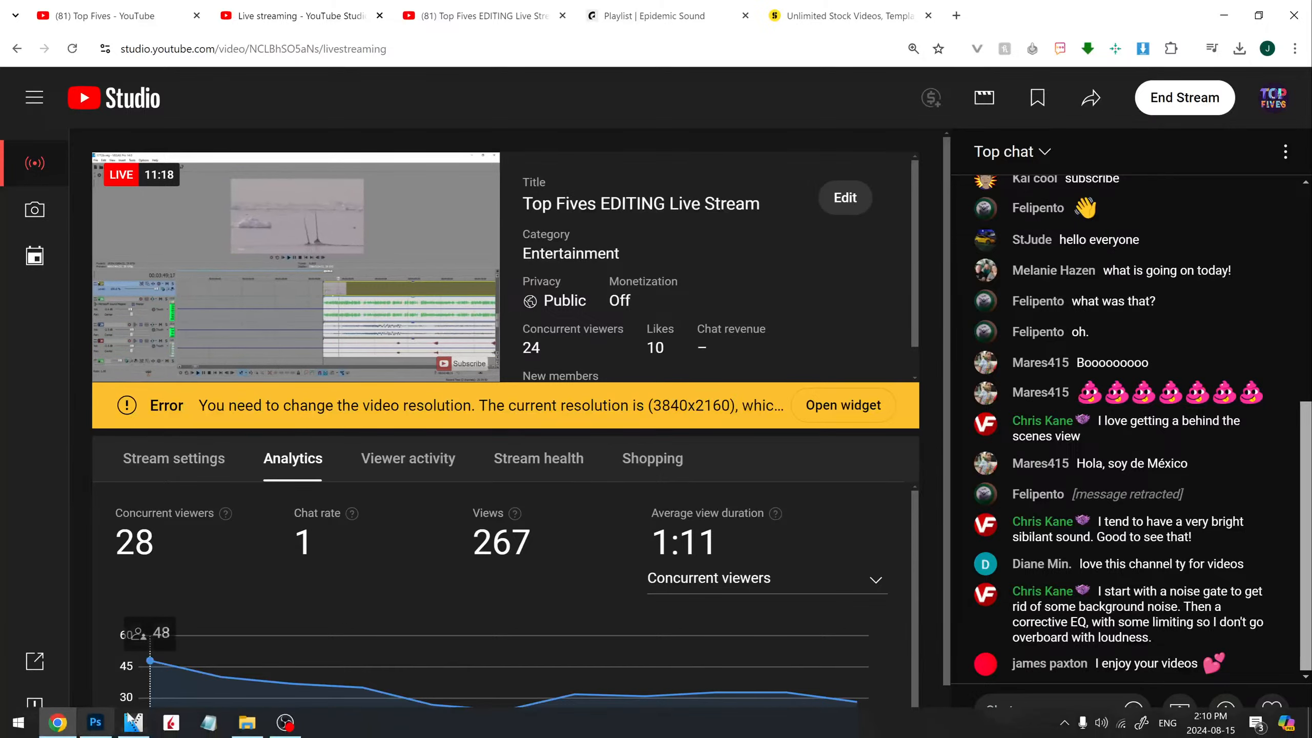
{"action": "left_click", "coordinate": [130, 720]}
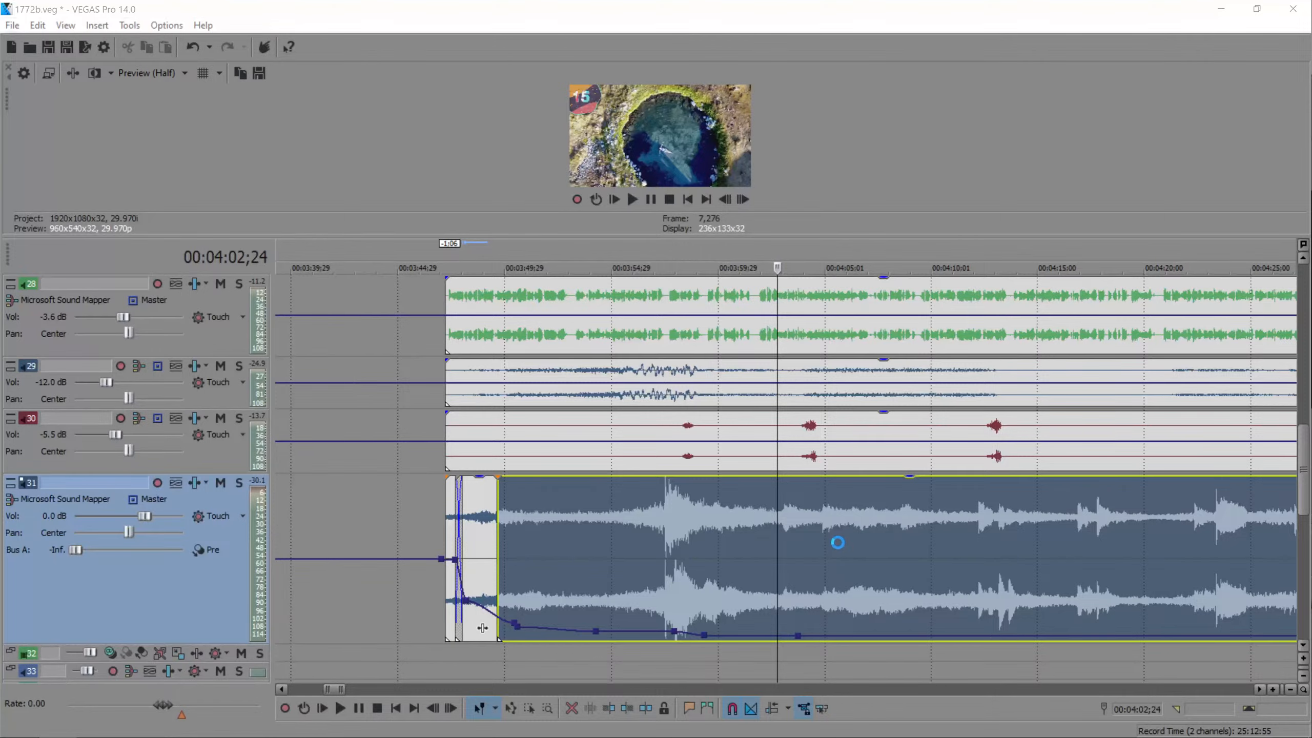
{"action": "key", "text": "space"}
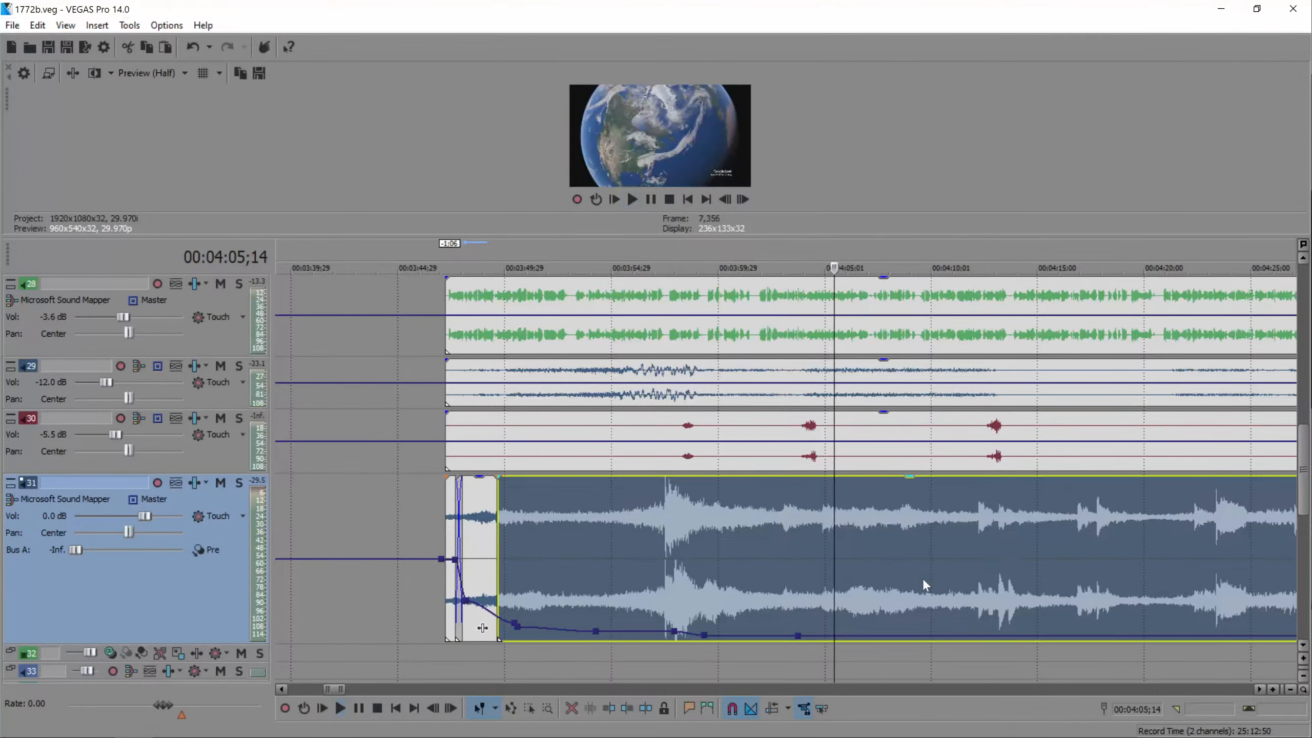
- Add track 31 volume envelope points at 00:04:36;05 and 00:04:40;21, lowering the second to -23.9 dB where the music swells
{"action": "scroll", "coordinate": [922, 584], "scroll_direction": "down", "scroll_amount": 3}
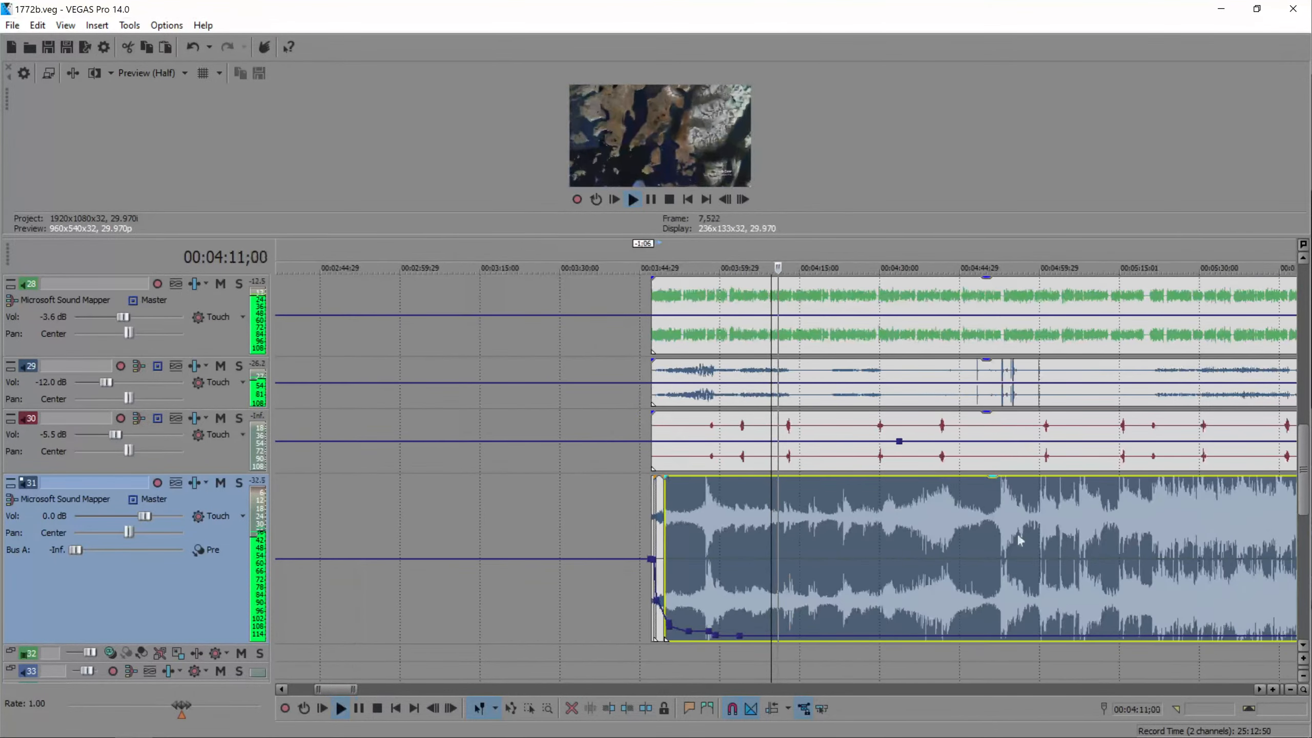
{"action": "left_click", "coordinate": [903, 599]}
{"action": "scroll", "coordinate": [900, 615], "scroll_direction": "up", "scroll_amount": 2}
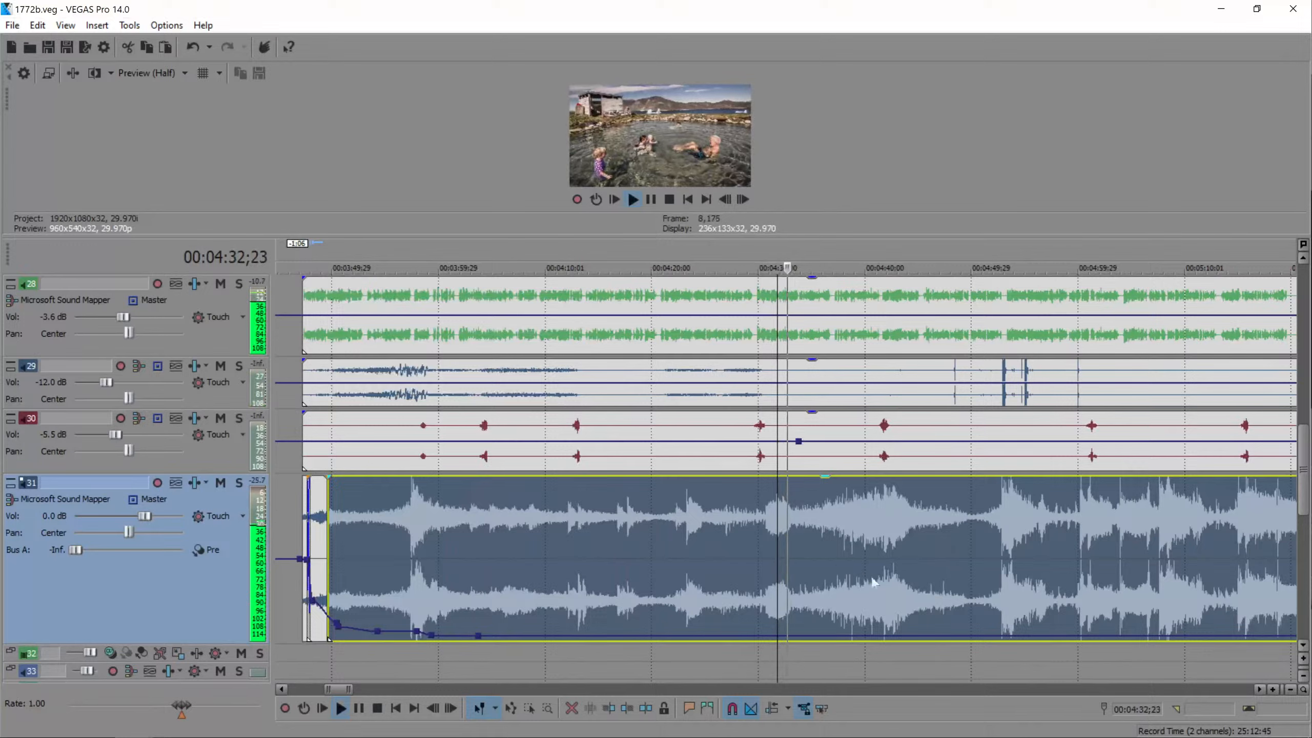
{"action": "left_click", "coordinate": [828, 568]}
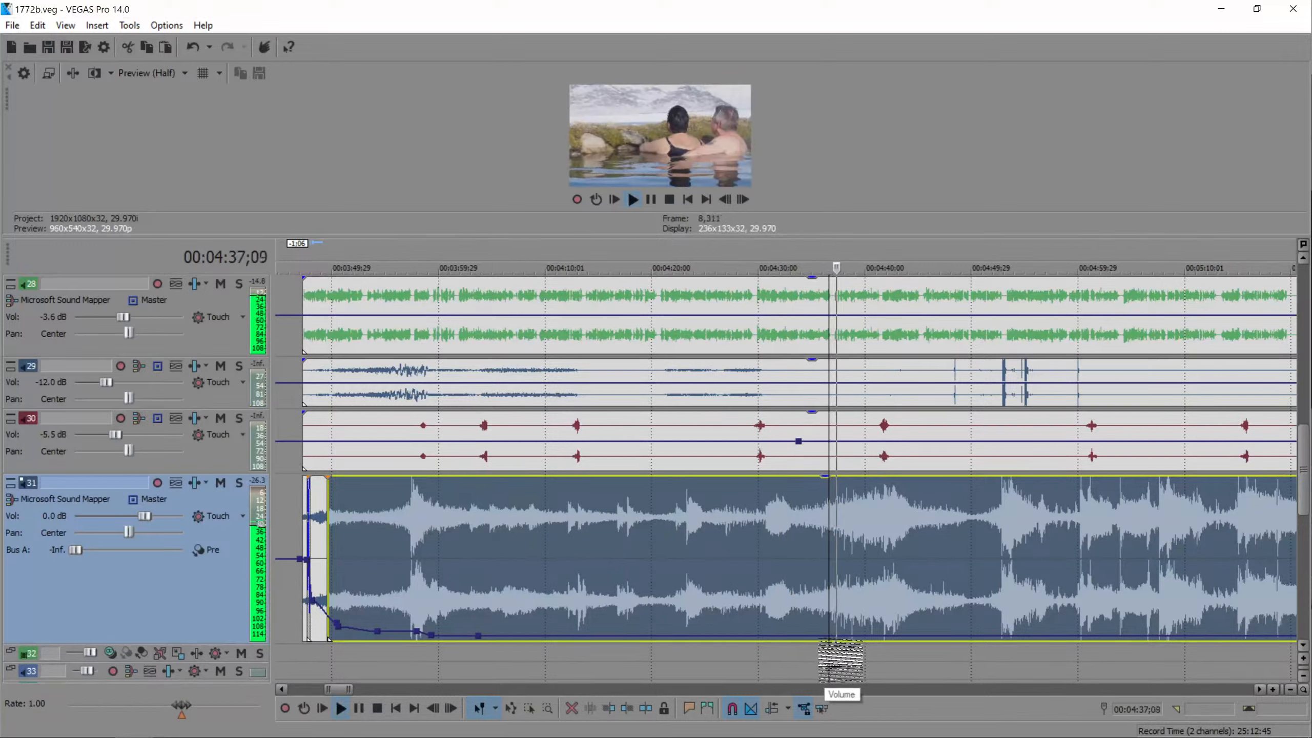
{"action": "double_click", "coordinate": [824, 635]}
{"action": "double_click", "coordinate": [869, 636]}
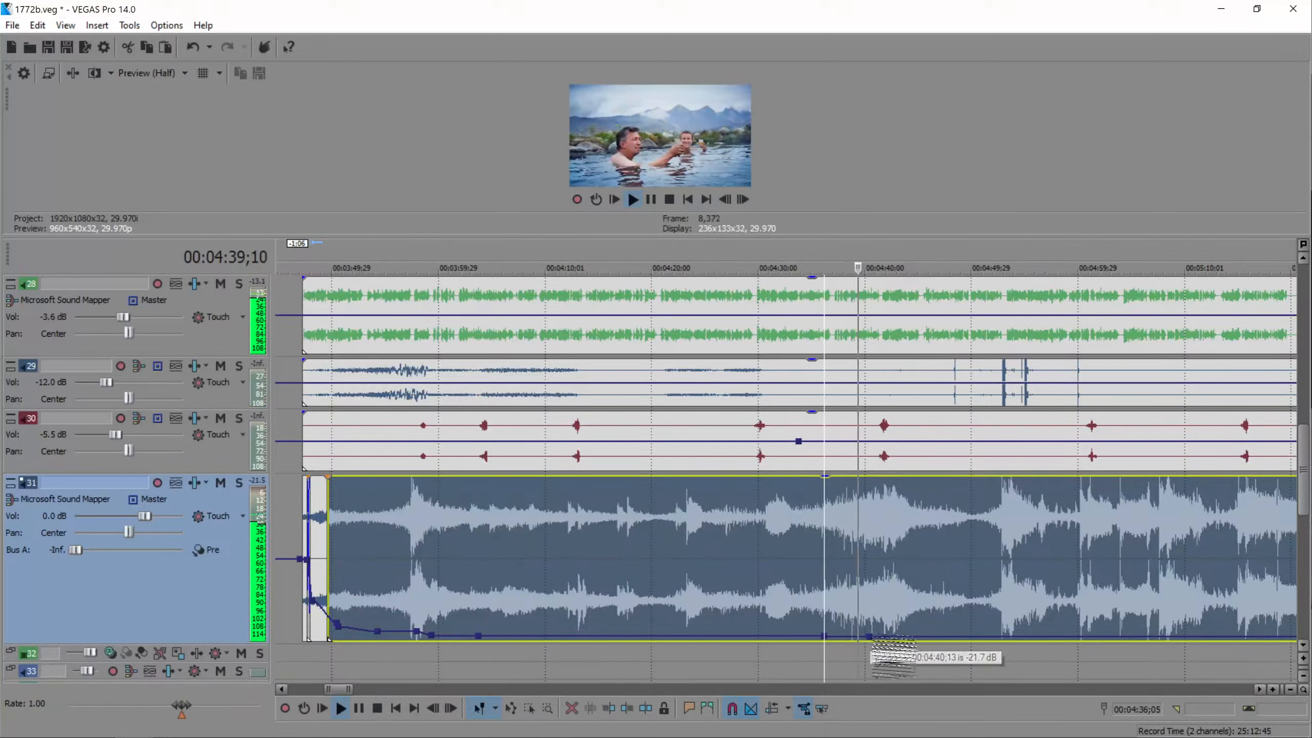
{"action": "left_click_drag", "start_coordinate": [869, 636], "coordinate": [872, 638]}
{"action": "key", "text": "space"}
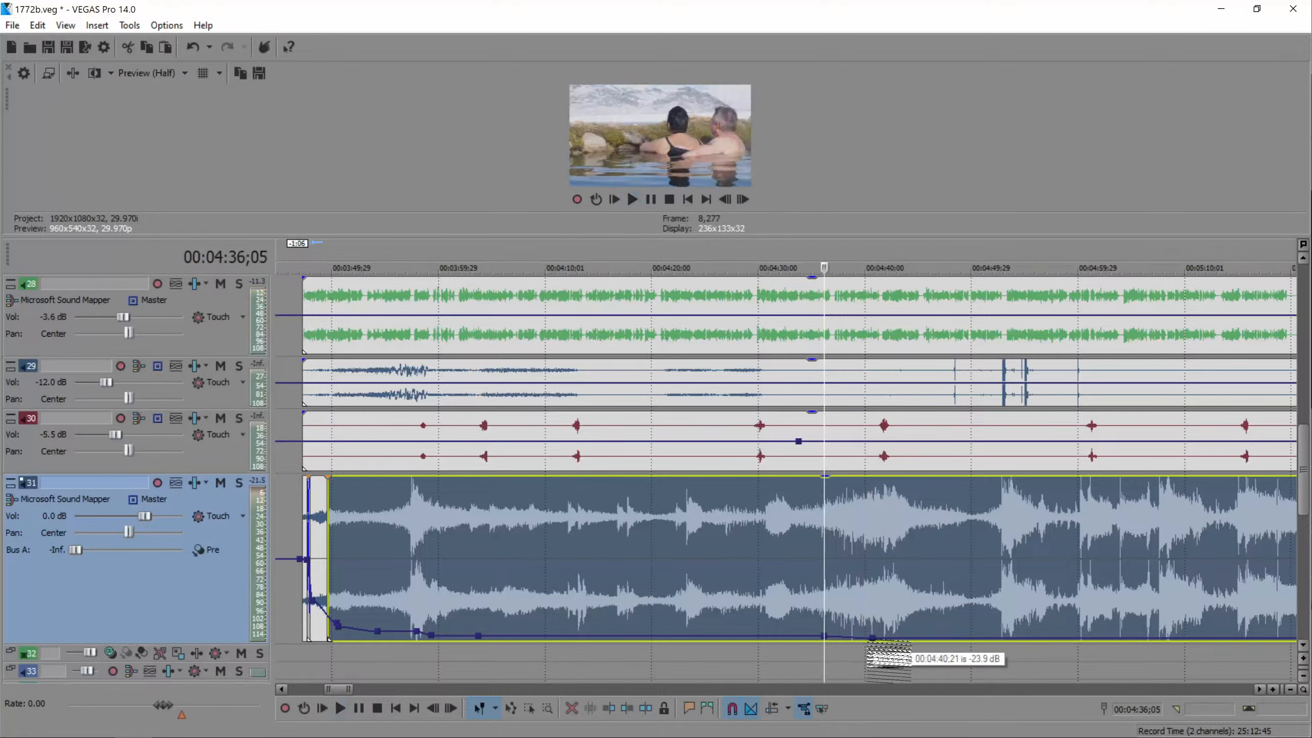
- Make track 31 taller and lower its overall track volume to -3.1 dB while checking the playback
{"action": "left_click_drag", "start_coordinate": [194, 643], "coordinate": [193, 674]}
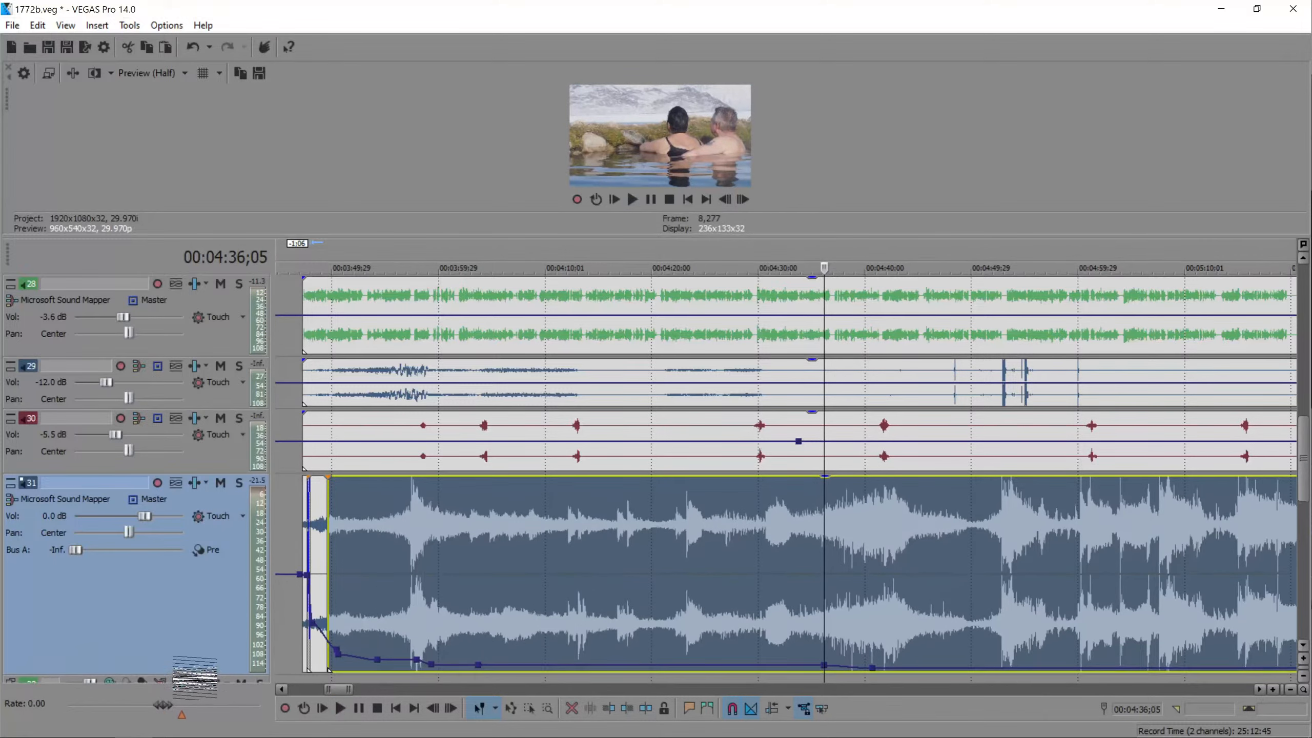
{"action": "key", "text": "space"}
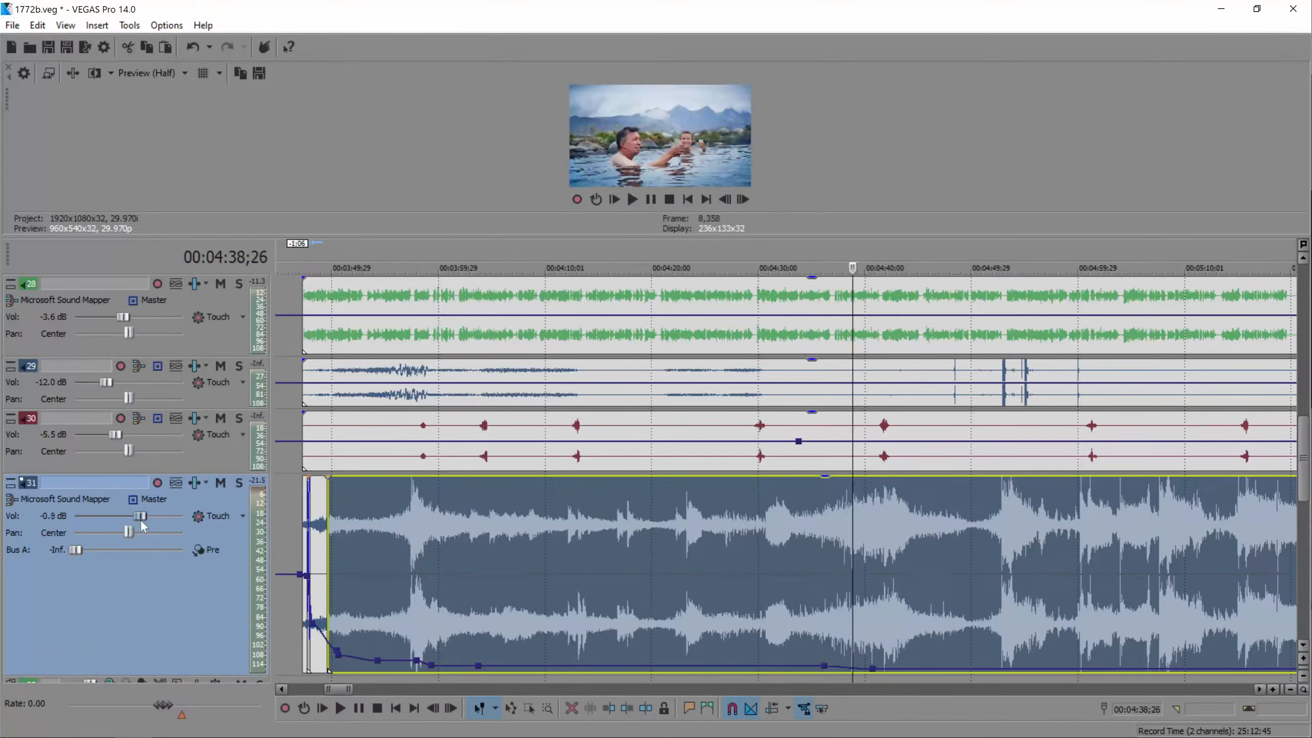
{"action": "key", "text": "space"}
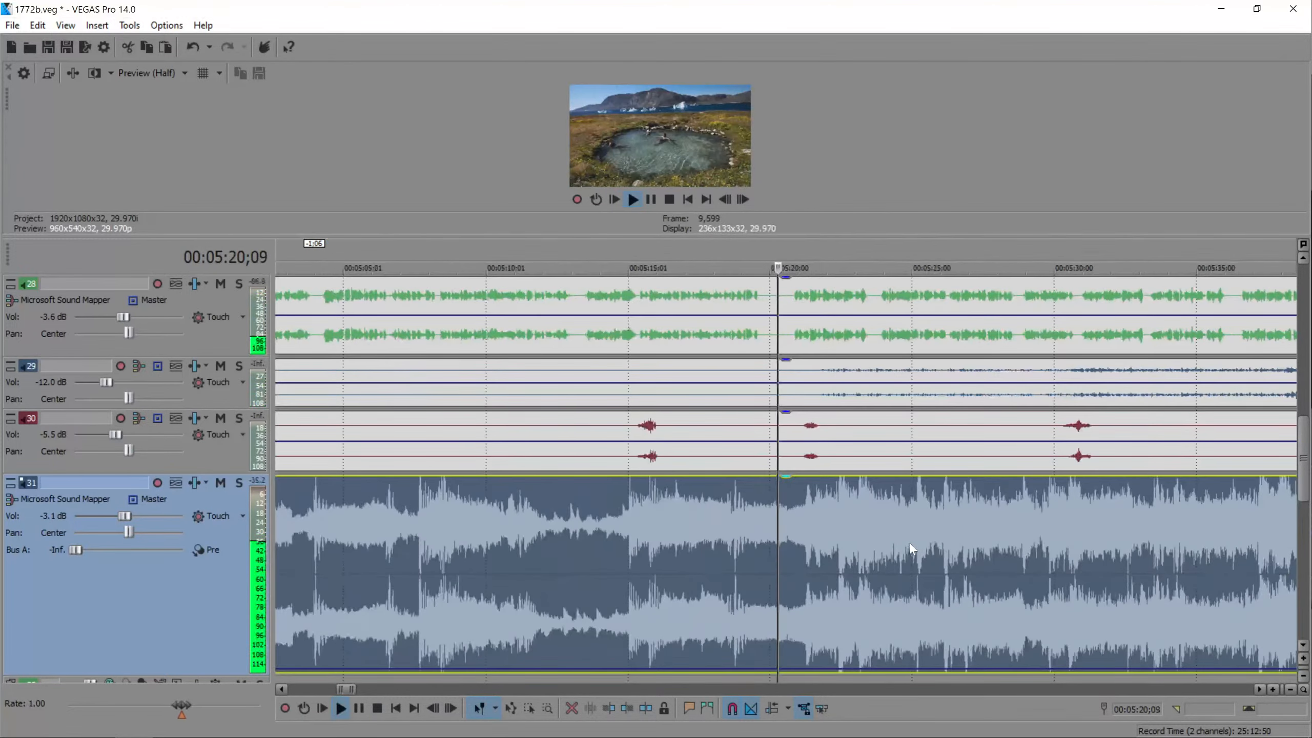
- Cut off the track 31 music at about 00:05:20, where the narration's next section begins
{"action": "key", "text": "space"}
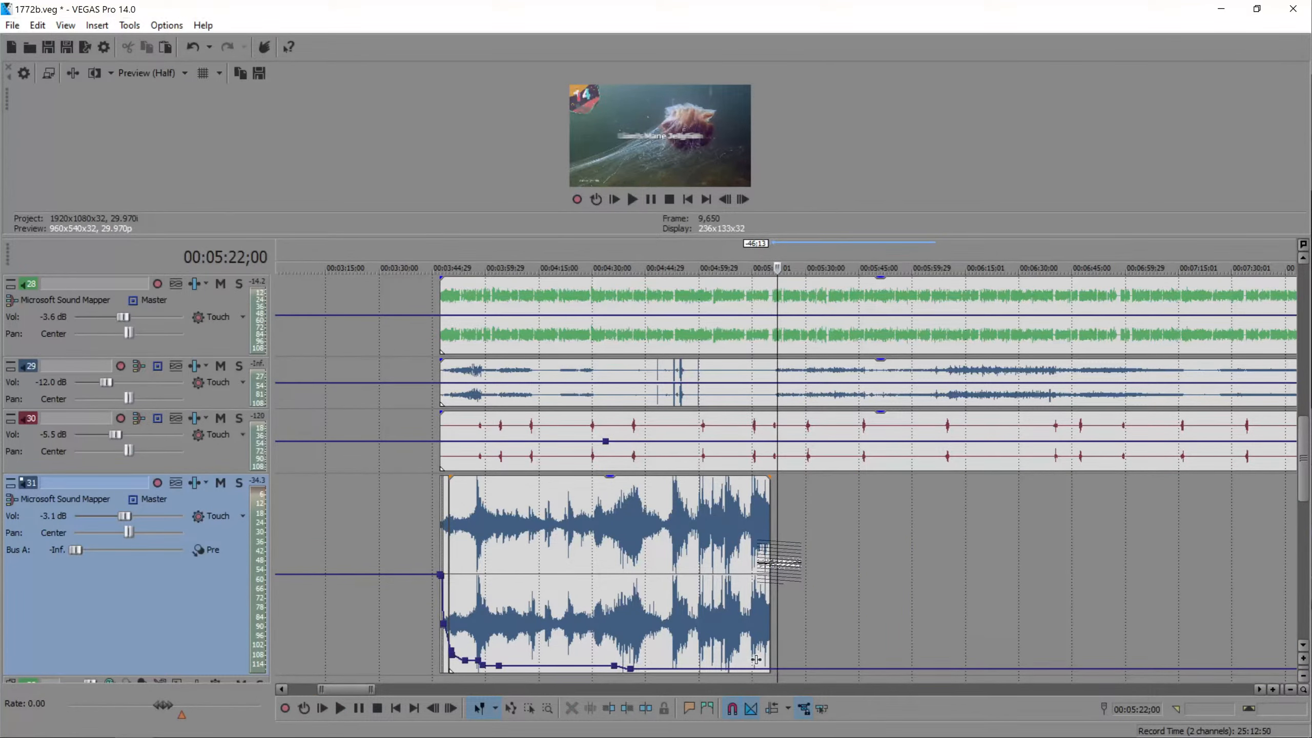
{"action": "scroll", "coordinate": [770, 549], "scroll_direction": "up", "scroll_amount": 5}
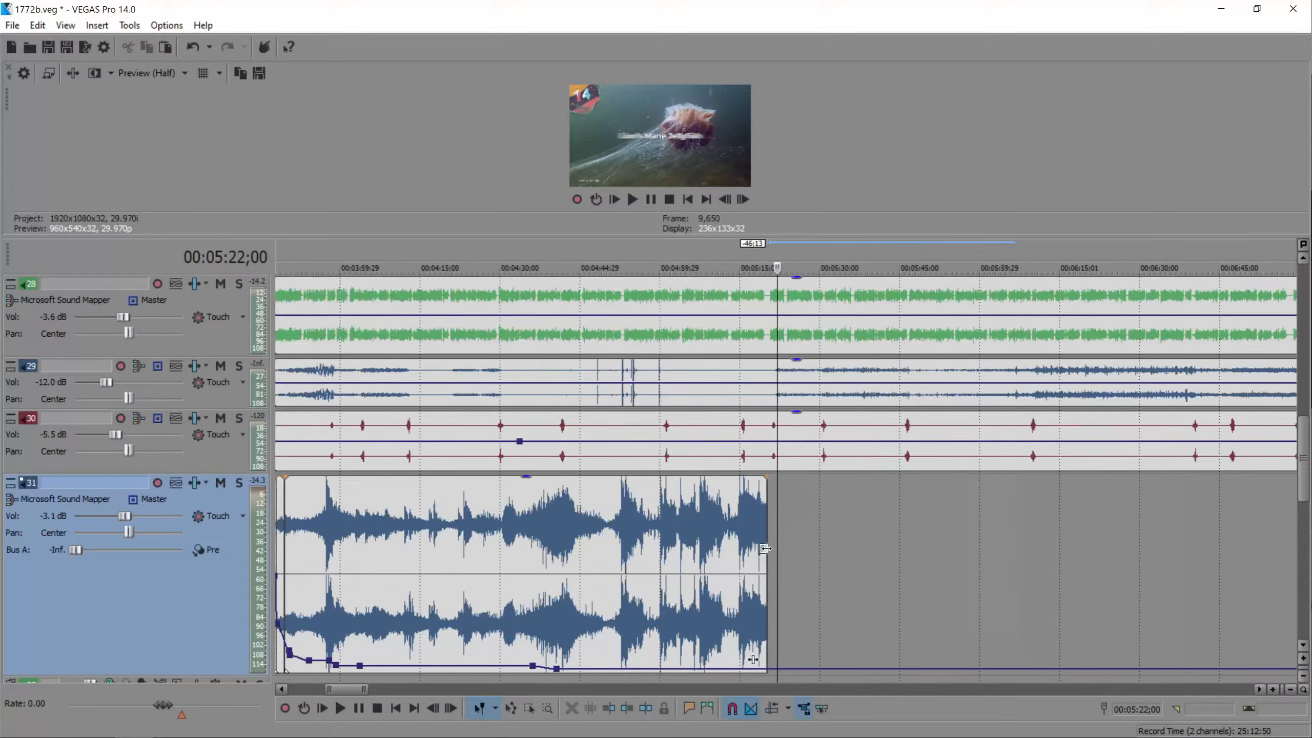
{"action": "left_click", "coordinate": [728, 520]}
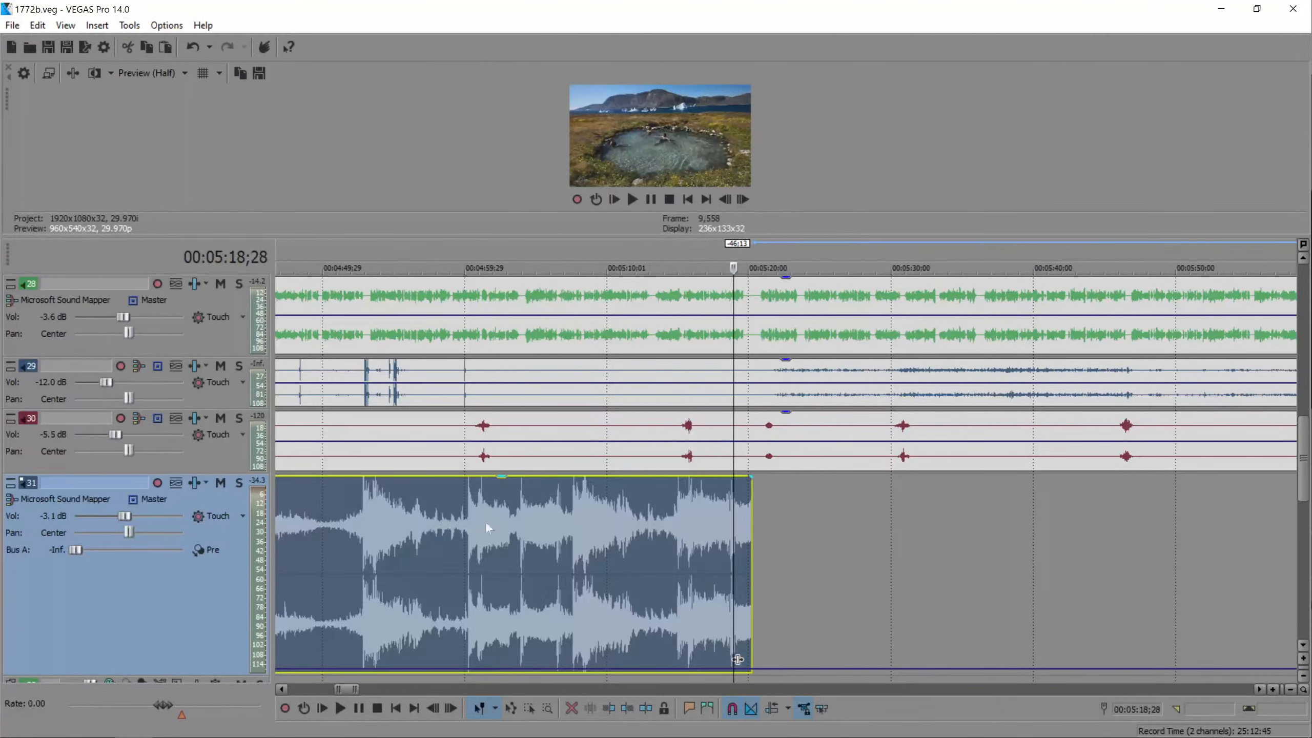
- Switch to Chrome, search the Storyblocks video library for "iceberg", and browse the resulting clips
{"action": "left_click", "coordinate": [58, 722]}
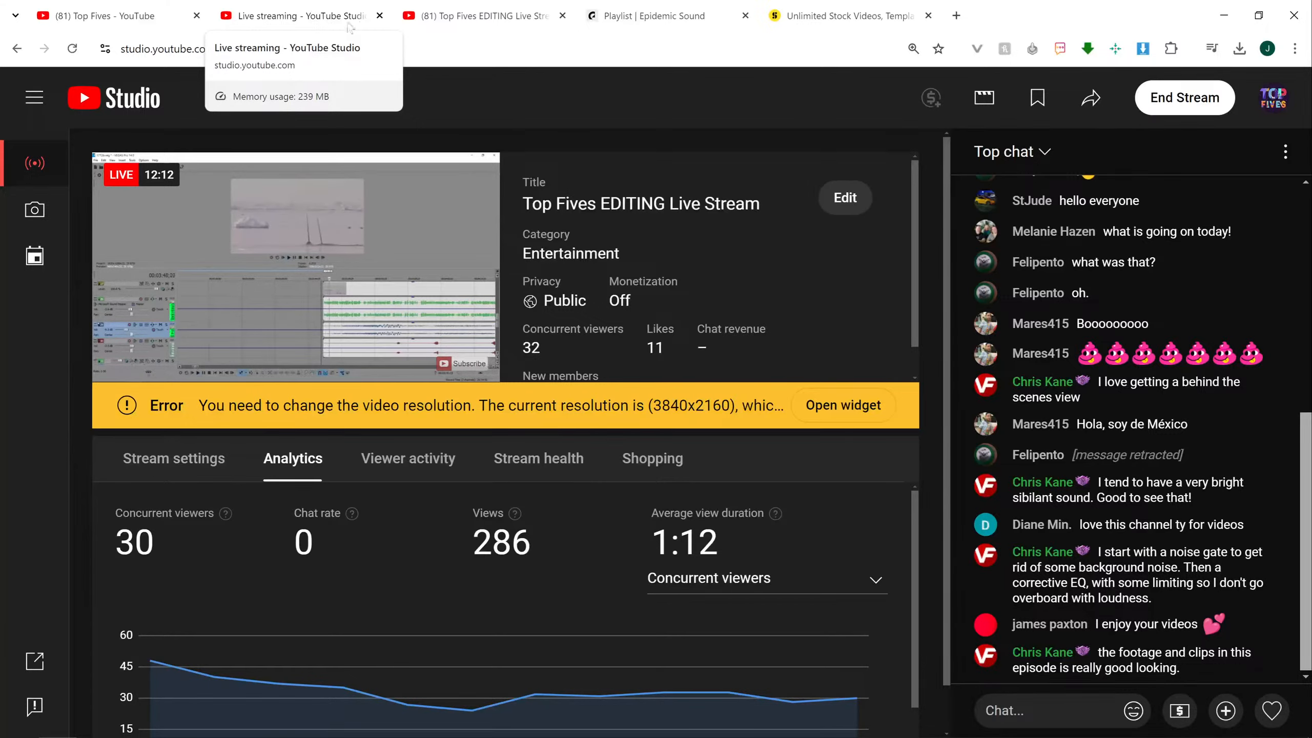
{"action": "left_click", "coordinate": [475, 16]}
{"action": "left_click", "coordinate": [859, 6]}
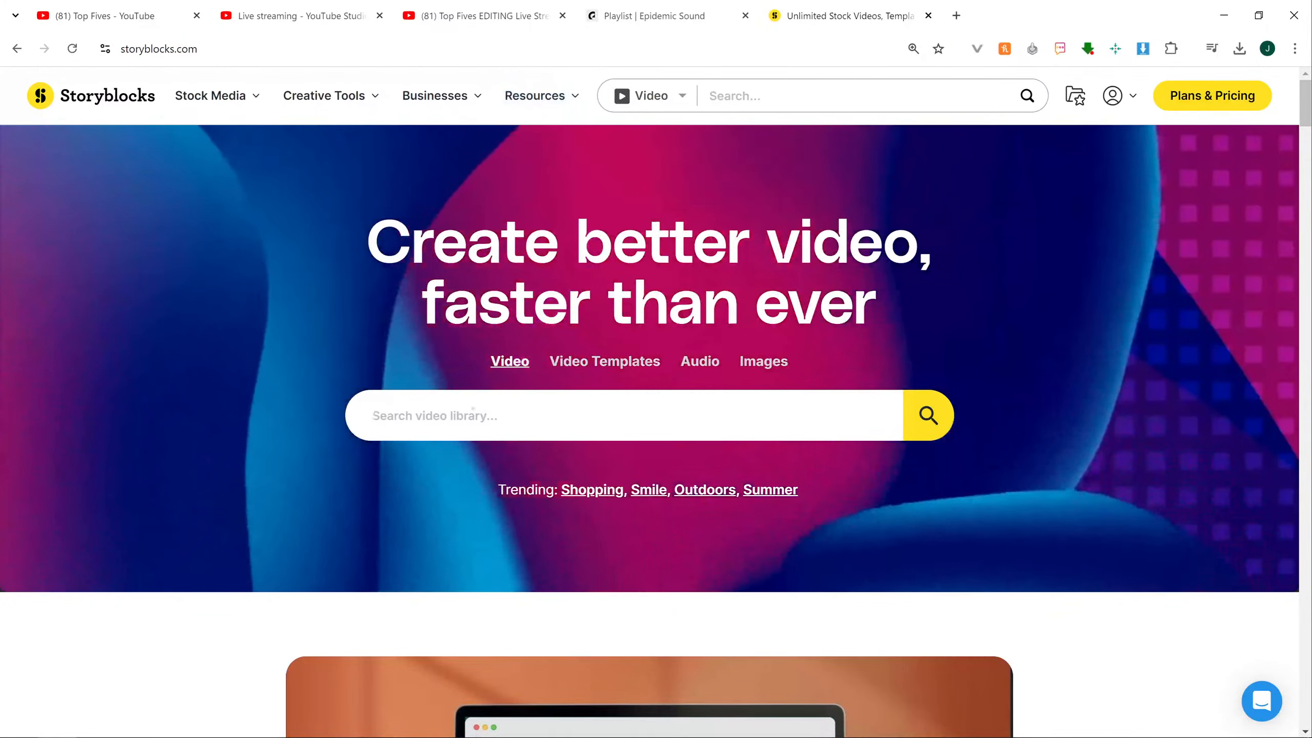
{"action": "left_click", "coordinate": [473, 414]}
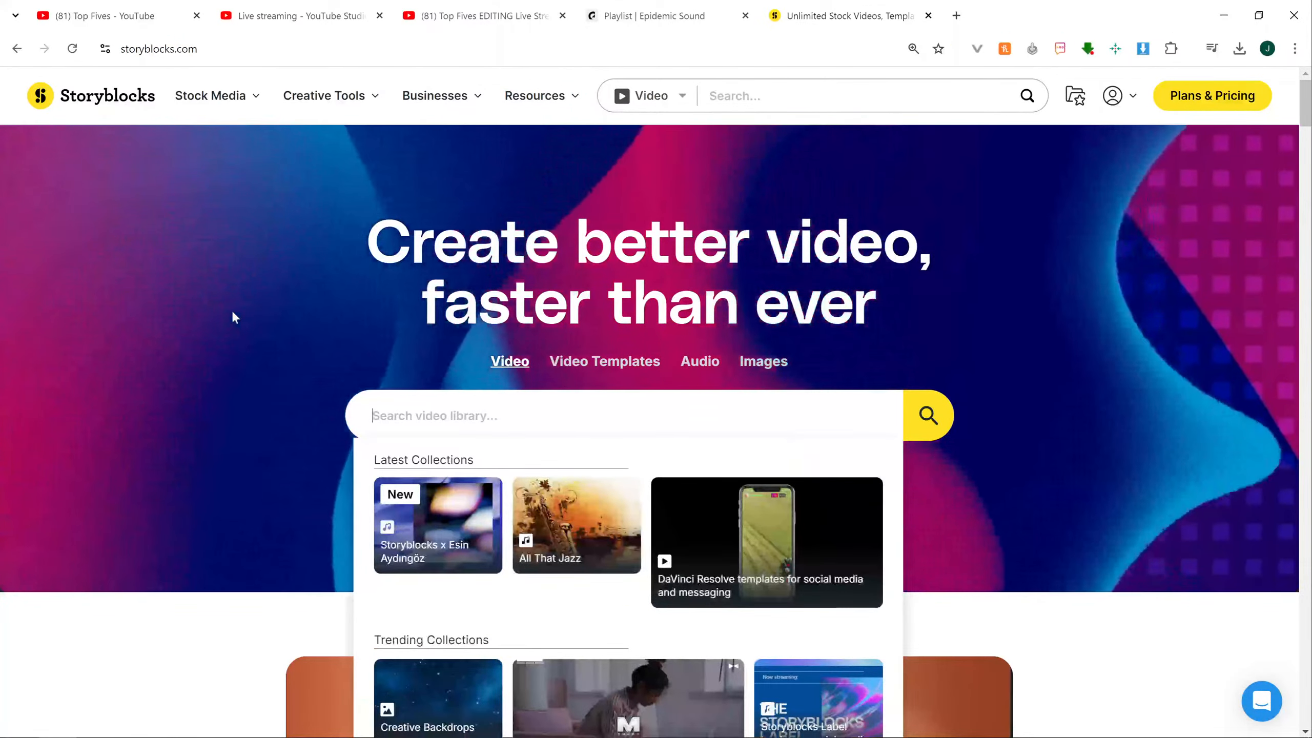
{"action": "type", "text": "ar"}
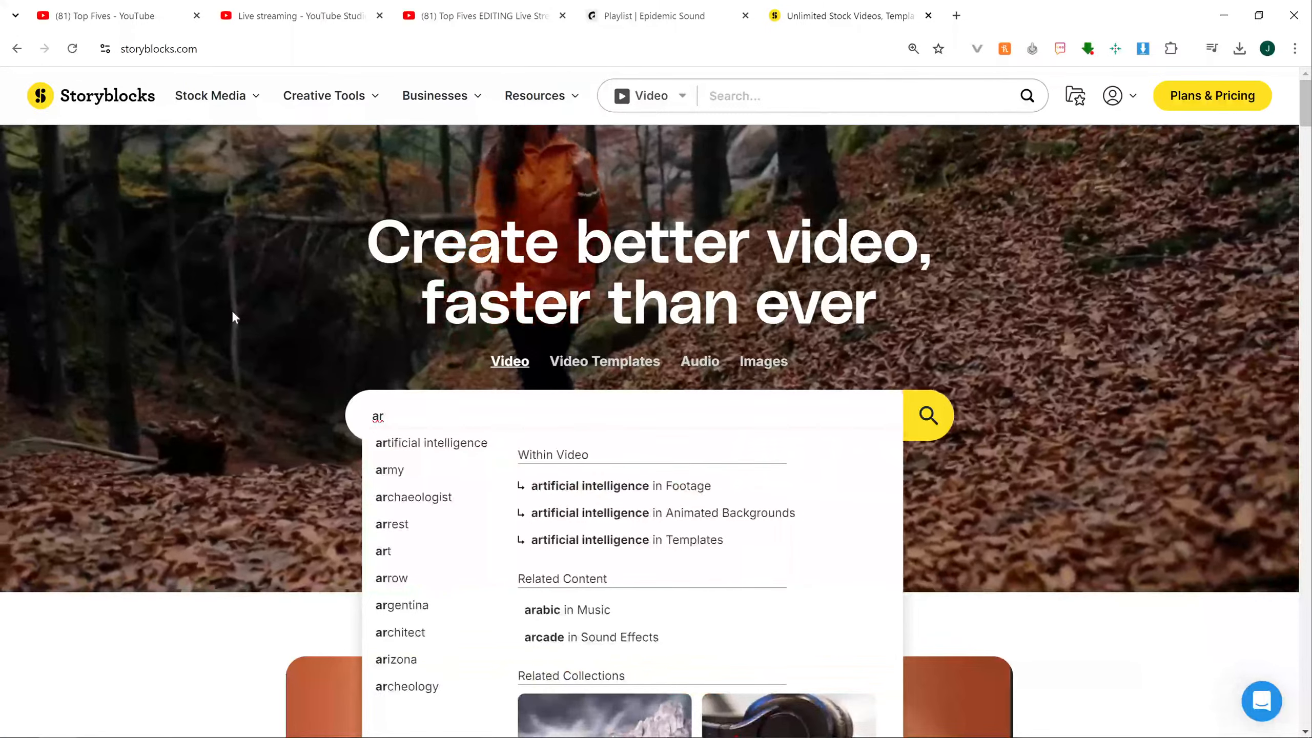
{"action": "key", "text": "BackSpace"}
{"action": "key", "text": "BackSpace"}
{"action": "type", "text": "iceberg"}
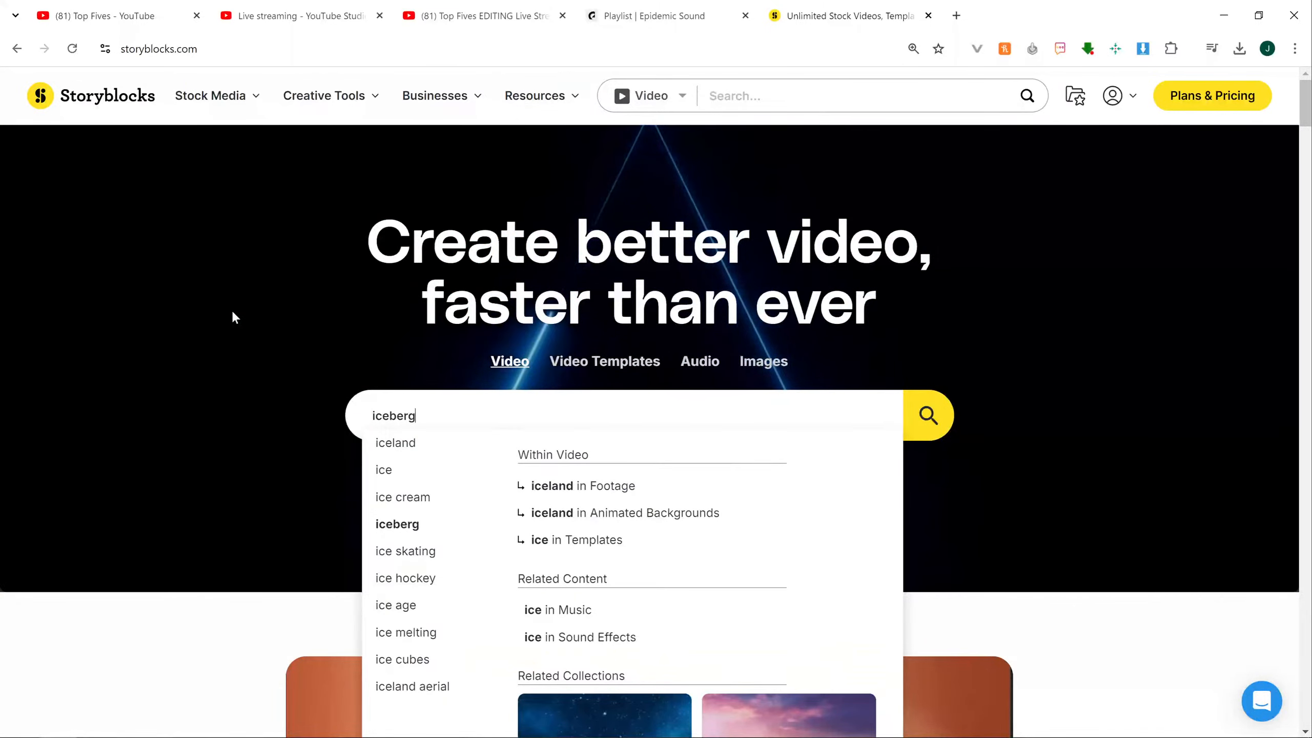
{"action": "key", "text": "Return"}
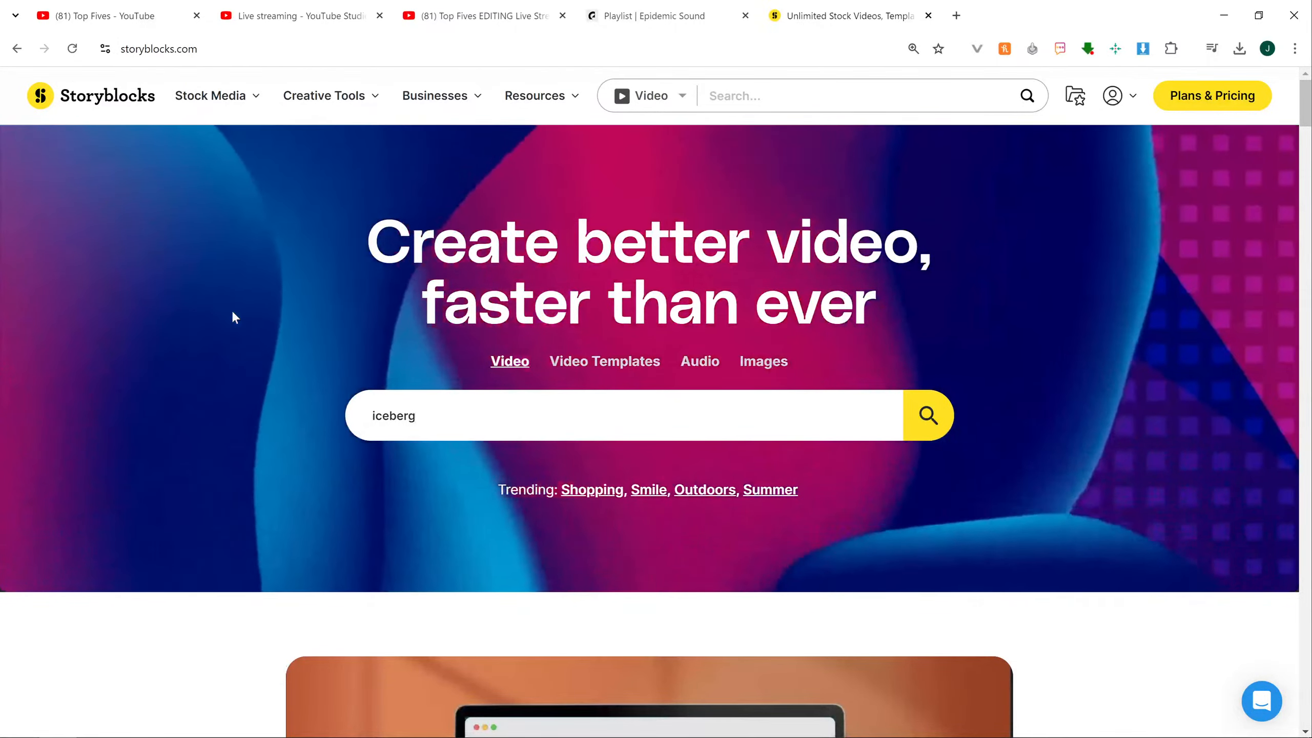
{"action": "scroll", "coordinate": [665, 354], "scroll_direction": "down", "scroll_amount": 4}
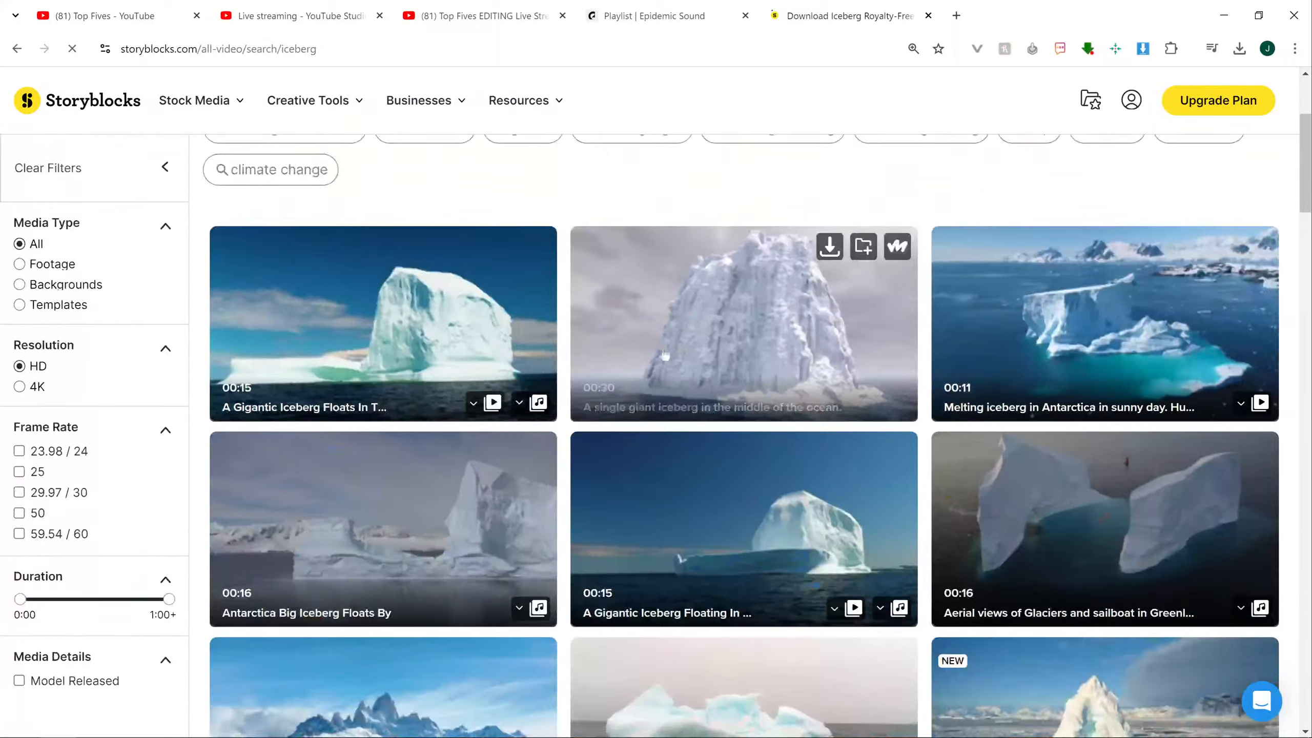
{"action": "scroll", "coordinate": [1065, 397], "scroll_direction": "down", "scroll_amount": 5}
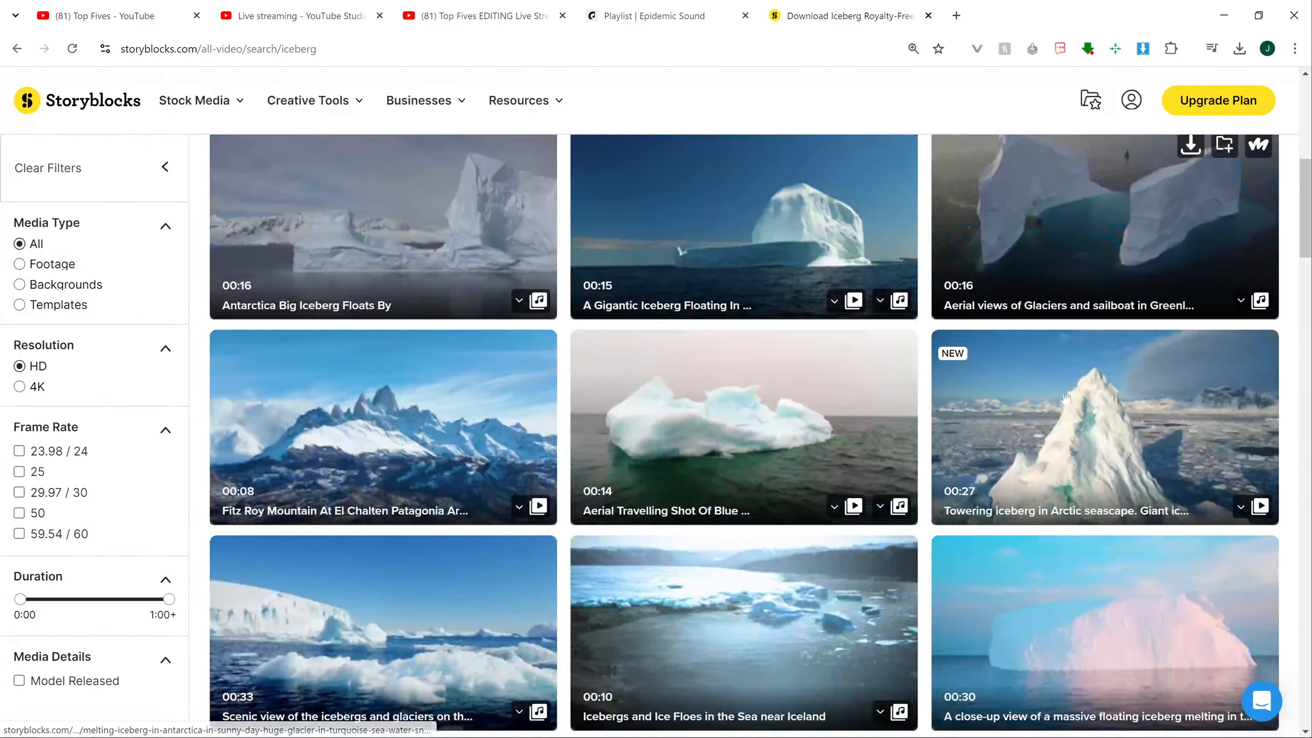
{"action": "scroll", "coordinate": [744, 413], "scroll_direction": "down", "scroll_amount": 6}
{"action": "scroll", "coordinate": [744, 414], "scroll_direction": "up", "scroll_amount": 8}
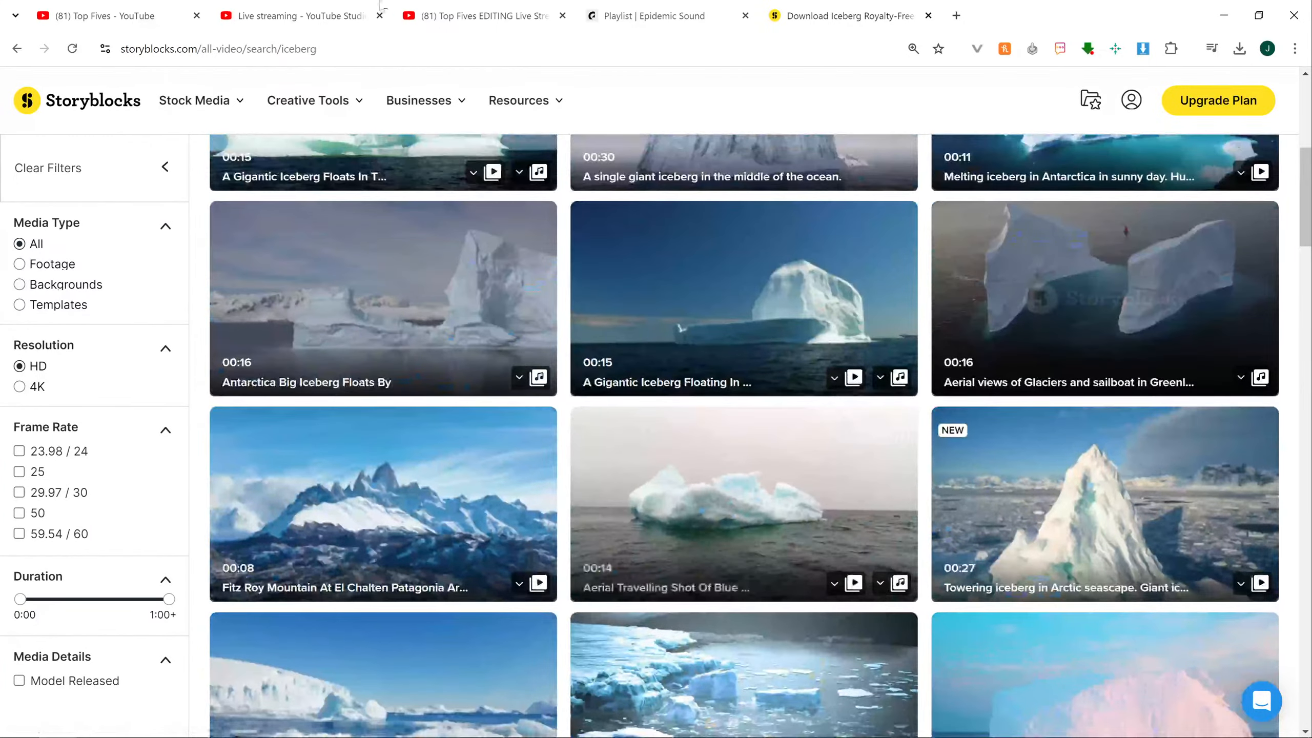
- Open the Top Fives playlist on Epidemic Sound and preview the track Diametrical
{"action": "left_click", "coordinate": [381, 4]}
{"action": "key", "text": "ctrl+Tab"}
{"action": "key", "text": "ctrl+Tab"}
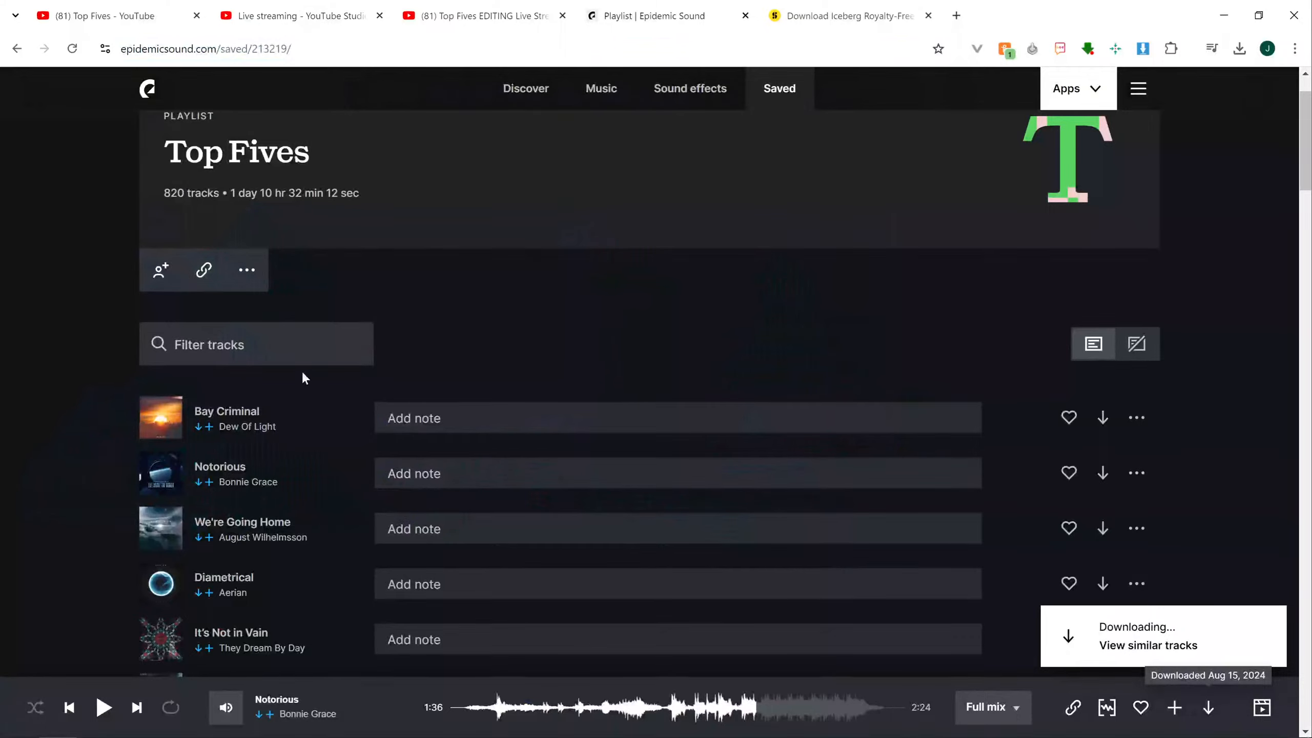
{"action": "left_click", "coordinate": [161, 583]}
{"action": "scroll", "coordinate": [163, 568], "scroll_direction": "down", "scroll_amount": 3}
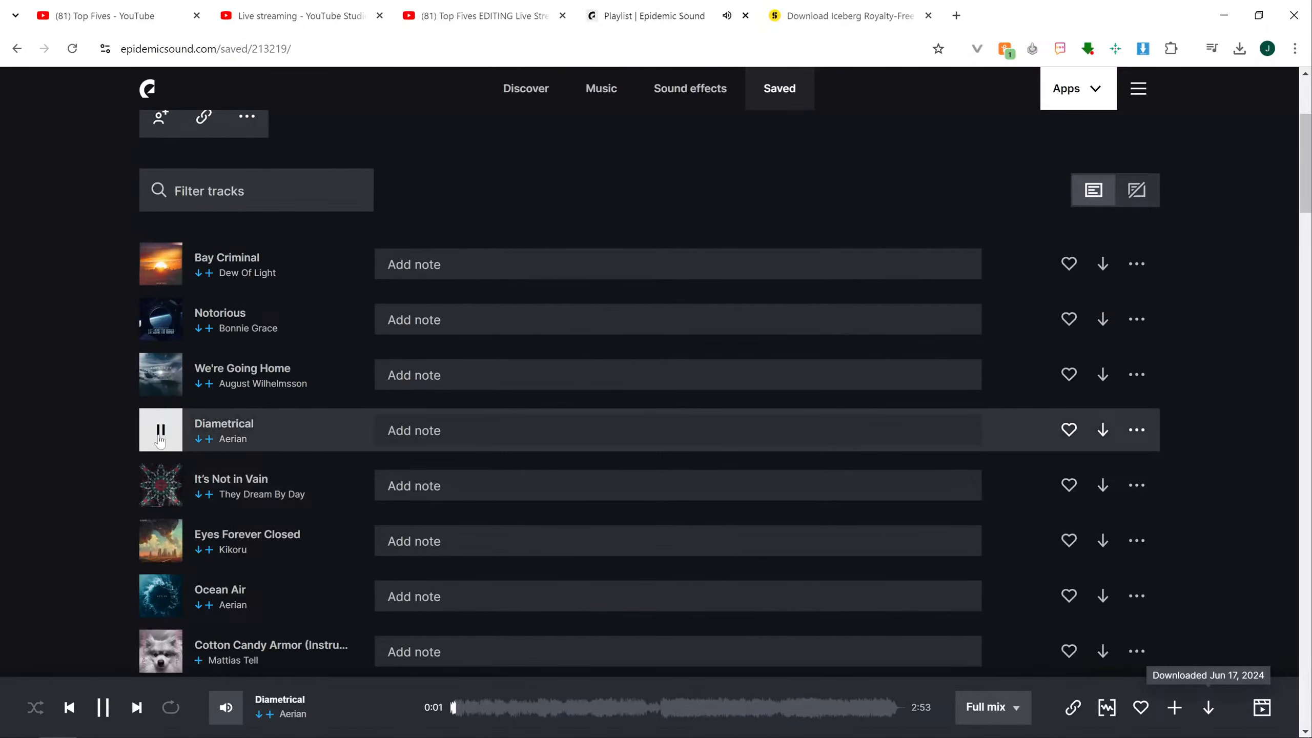
{"action": "left_click", "coordinate": [160, 439]}
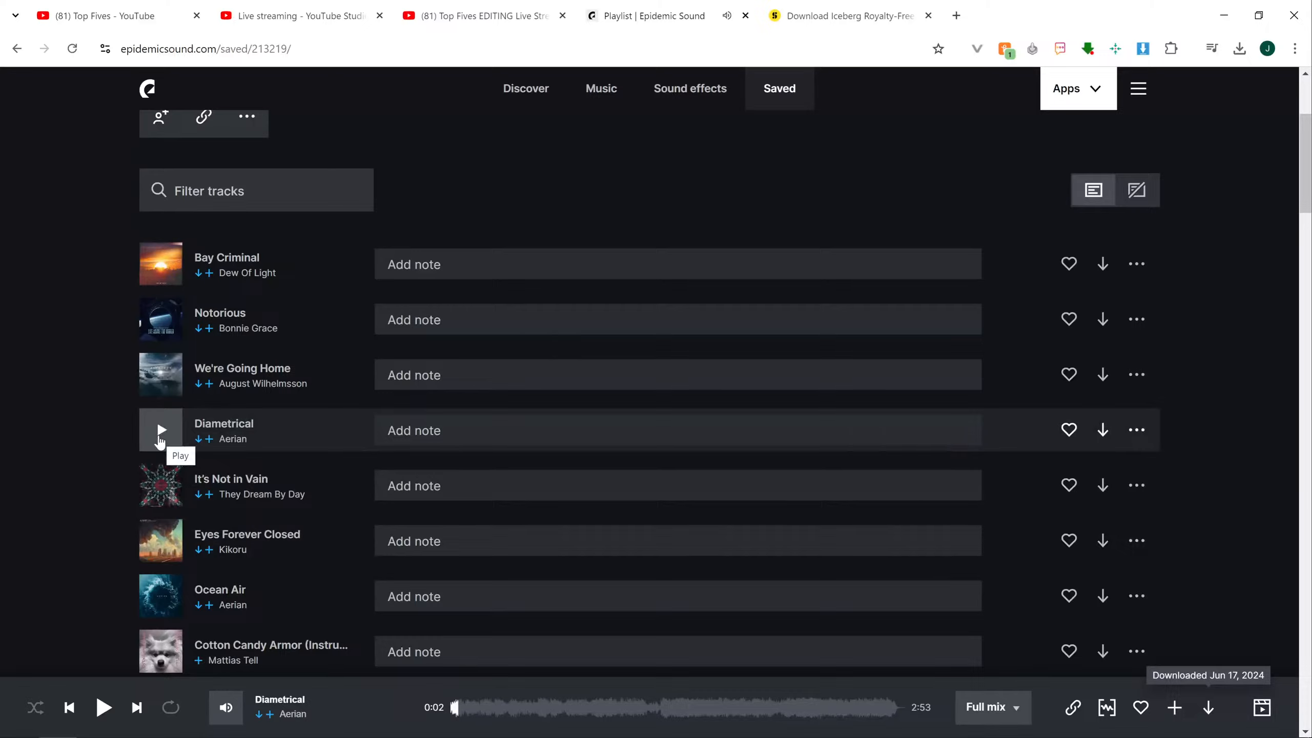
- Preview the openings of Diametrical and It's Not in Vain in the playlist to compare them
{"action": "left_click", "coordinate": [158, 437]}
{"action": "left_click", "coordinate": [158, 437]}
{"action": "left_click", "coordinate": [159, 436]}
{"action": "left_click", "coordinate": [158, 428]}
{"action": "left_click", "coordinate": [164, 488]}
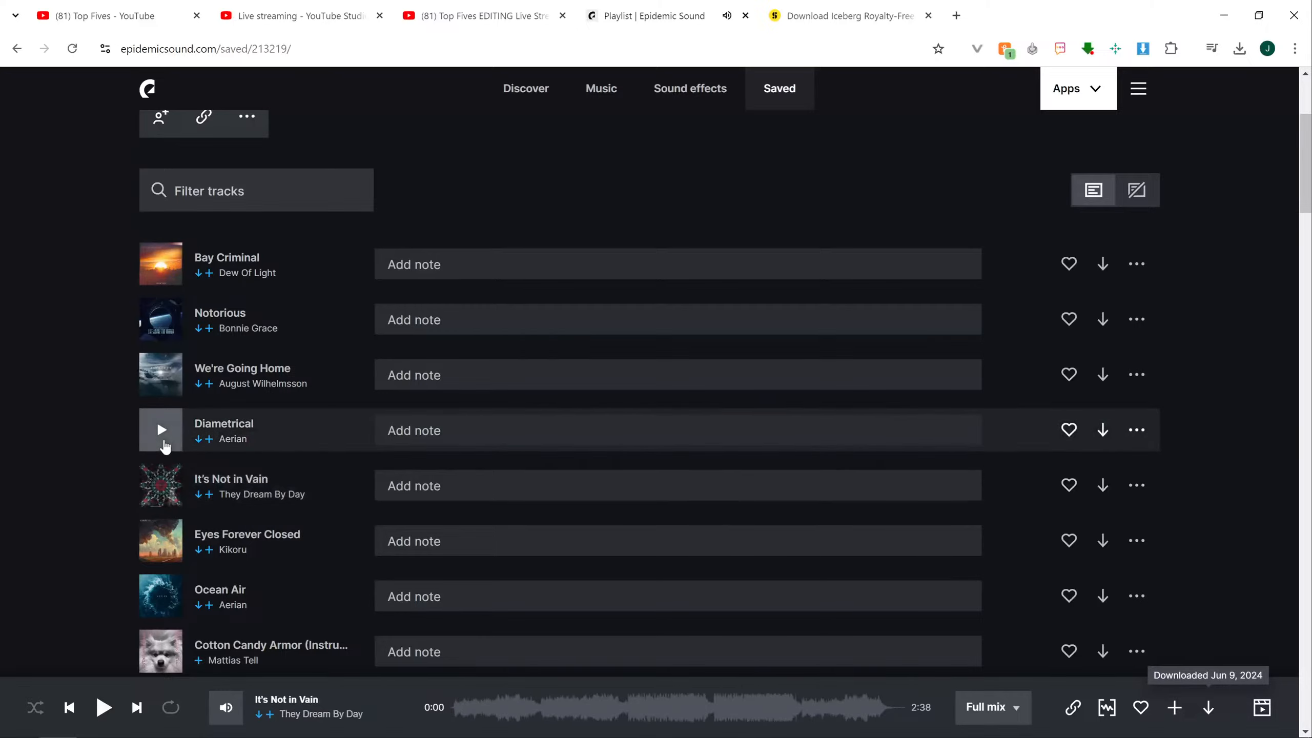
{"action": "left_click", "coordinate": [160, 433]}
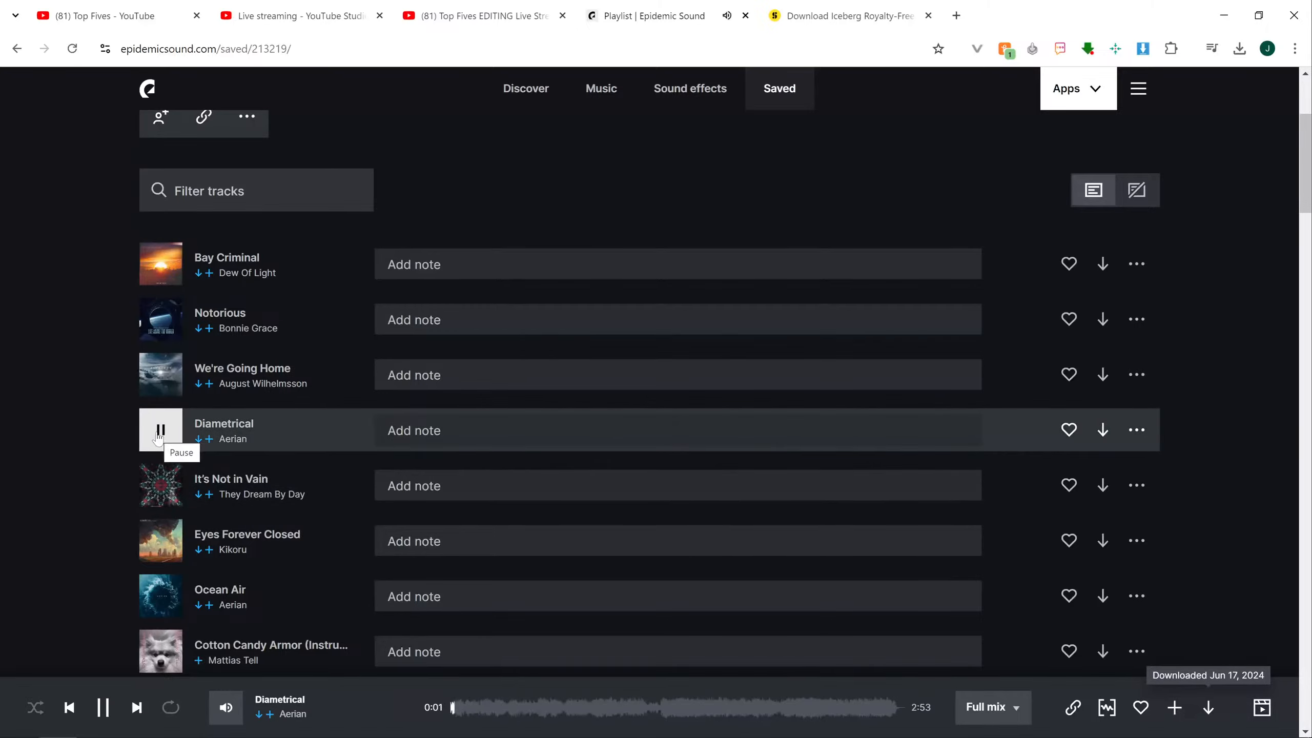
{"action": "left_click", "coordinate": [157, 436]}
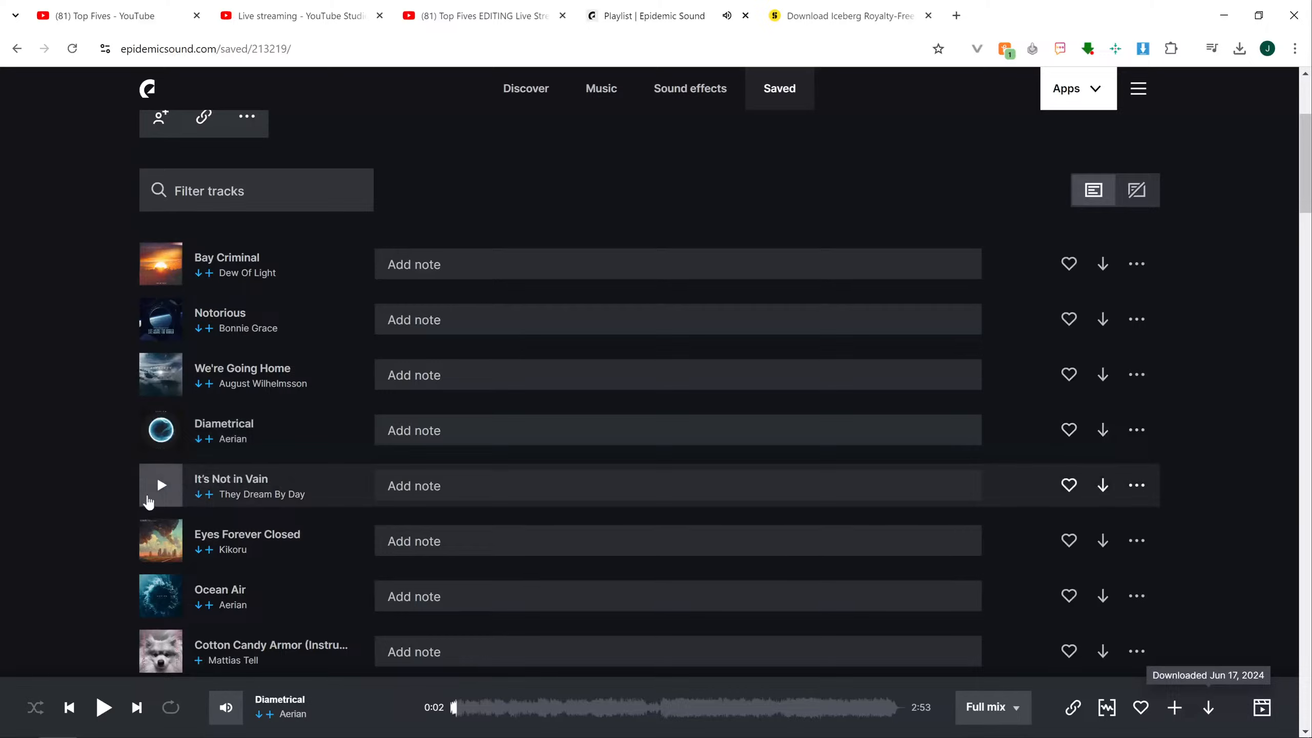
- Preview the track It's Not in Vain and download it as an MP3 into the 1772 folder
{"action": "left_click", "coordinate": [148, 498]}
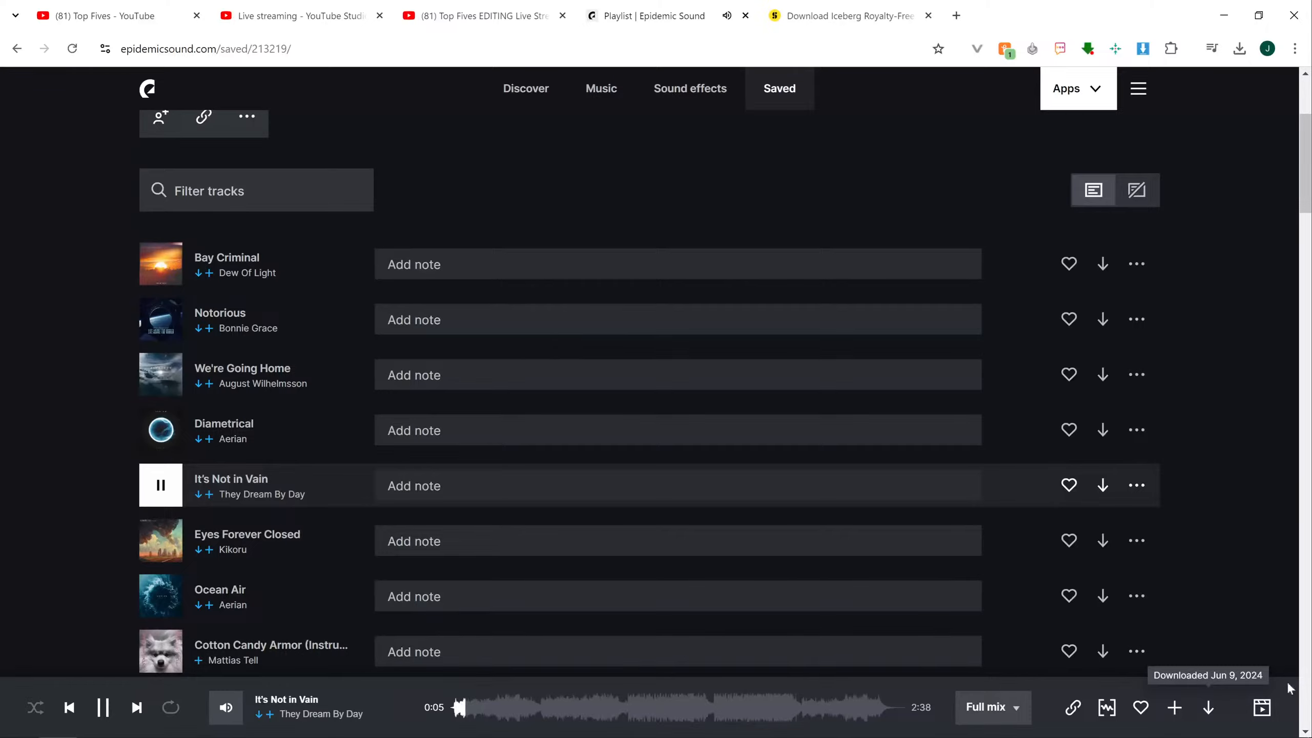
{"action": "left_click", "coordinate": [168, 490]}
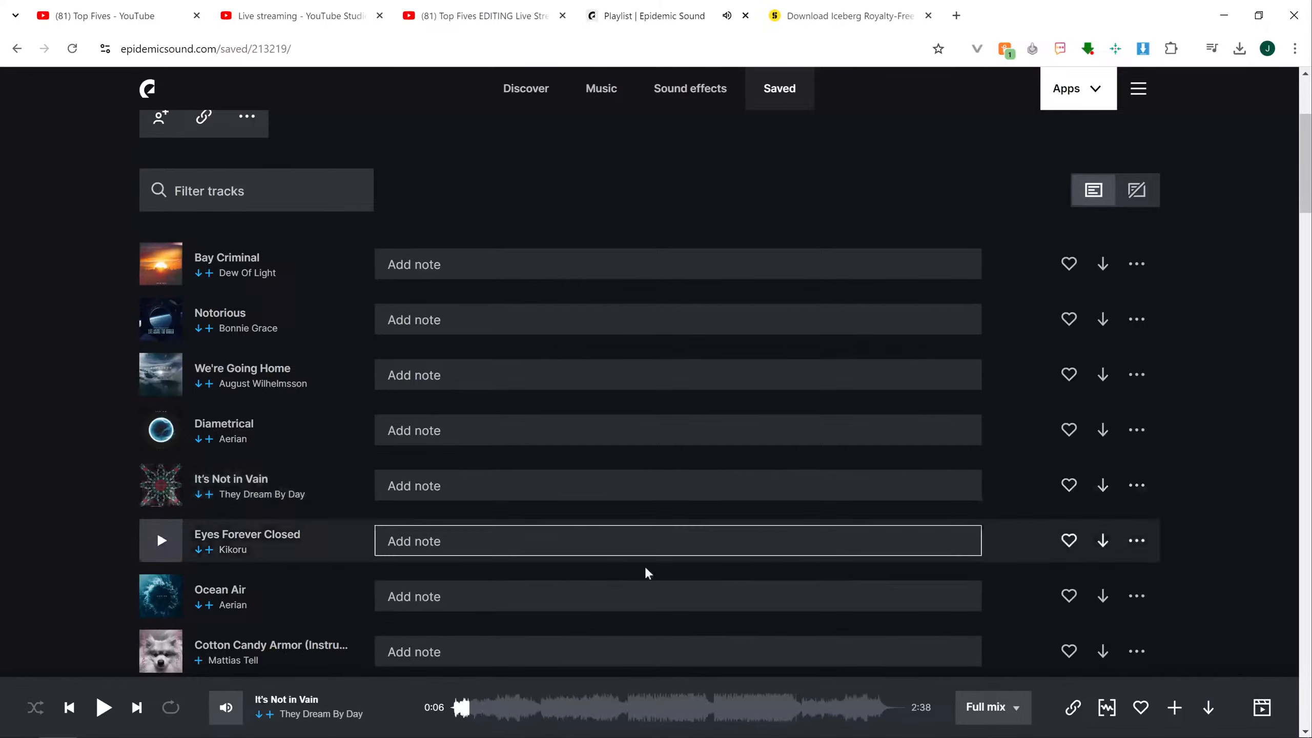
{"action": "left_click", "coordinate": [1207, 706]}
{"action": "left_click", "coordinate": [860, 550]}
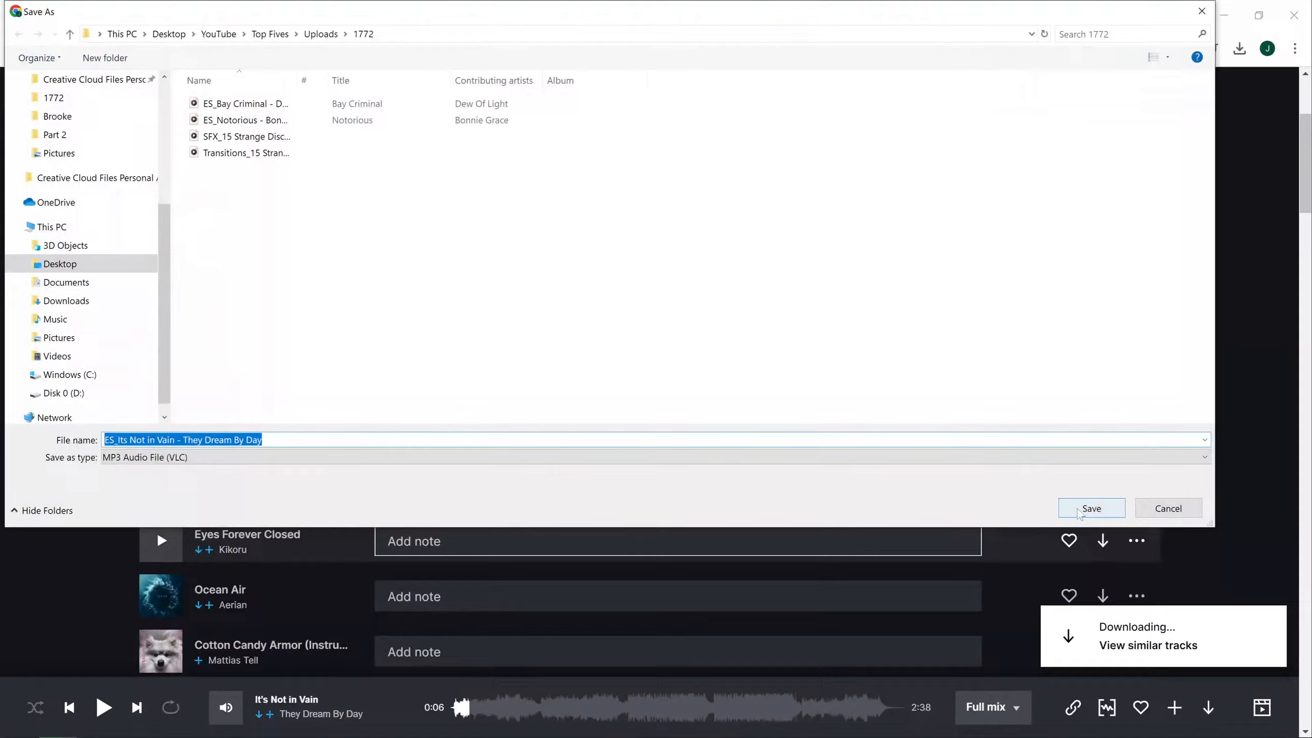
{"action": "left_click", "coordinate": [1078, 513]}
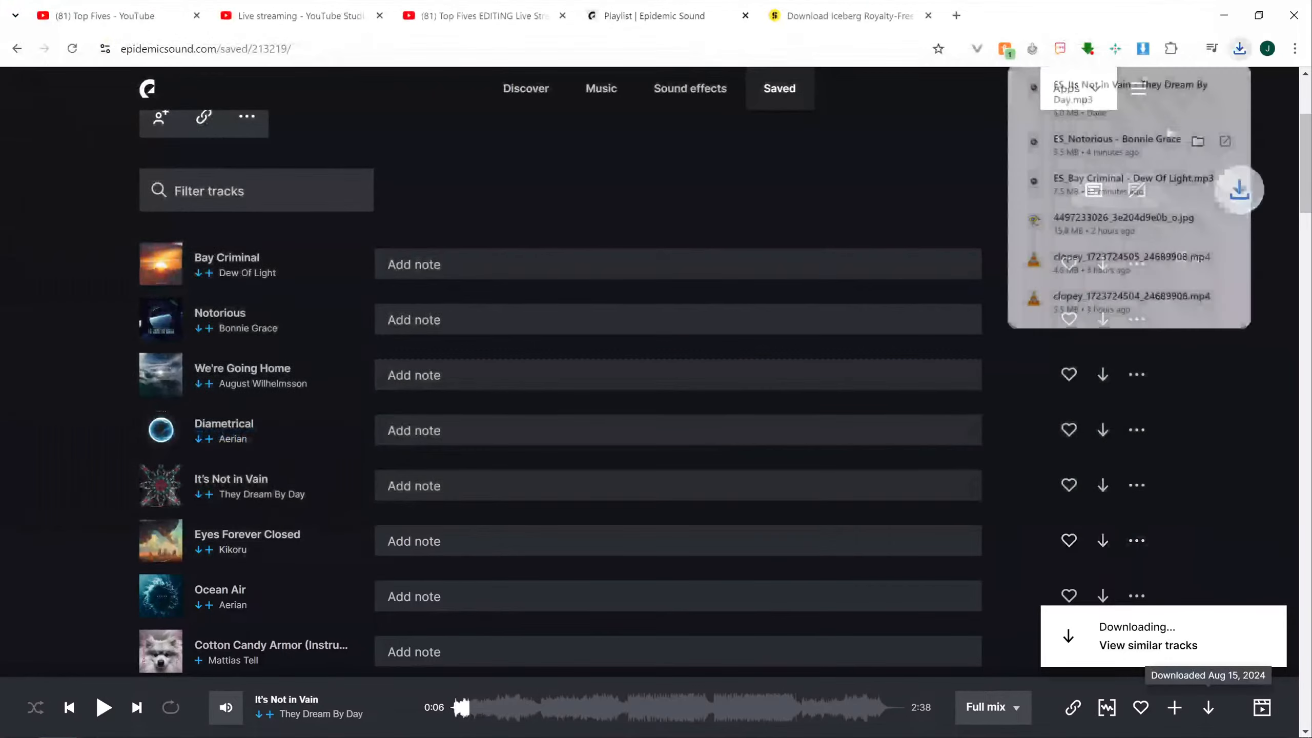
- Place the downloaded It's Not in Vain file on track 31 in VEGAS Pro and trim the earlier music's end to about 00:05:19
{"action": "left_click_drag", "start_coordinate": [1118, 98], "coordinate": [776, 525]}
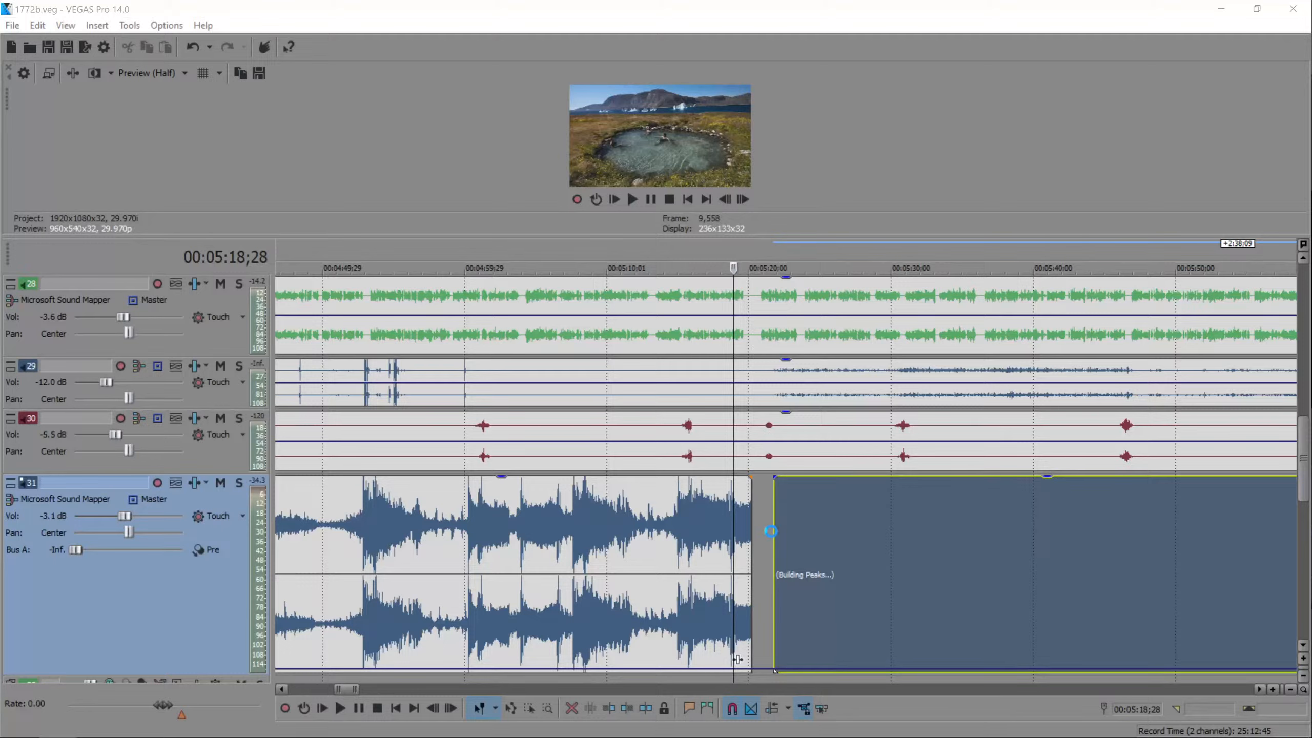
{"action": "mouse_move", "coordinate": [772, 531]}
{"action": "left_mouse_down"}
{"action": "mouse_move", "coordinate": [794, 539]}
{"action": "mouse_move", "coordinate": [780, 538]}
{"action": "left_mouse_up"}
{"action": "key", "text": "space"}
{"action": "key", "text": "space"}
{"action": "scroll", "coordinate": [758, 532], "scroll_direction": "up", "scroll_amount": 2}
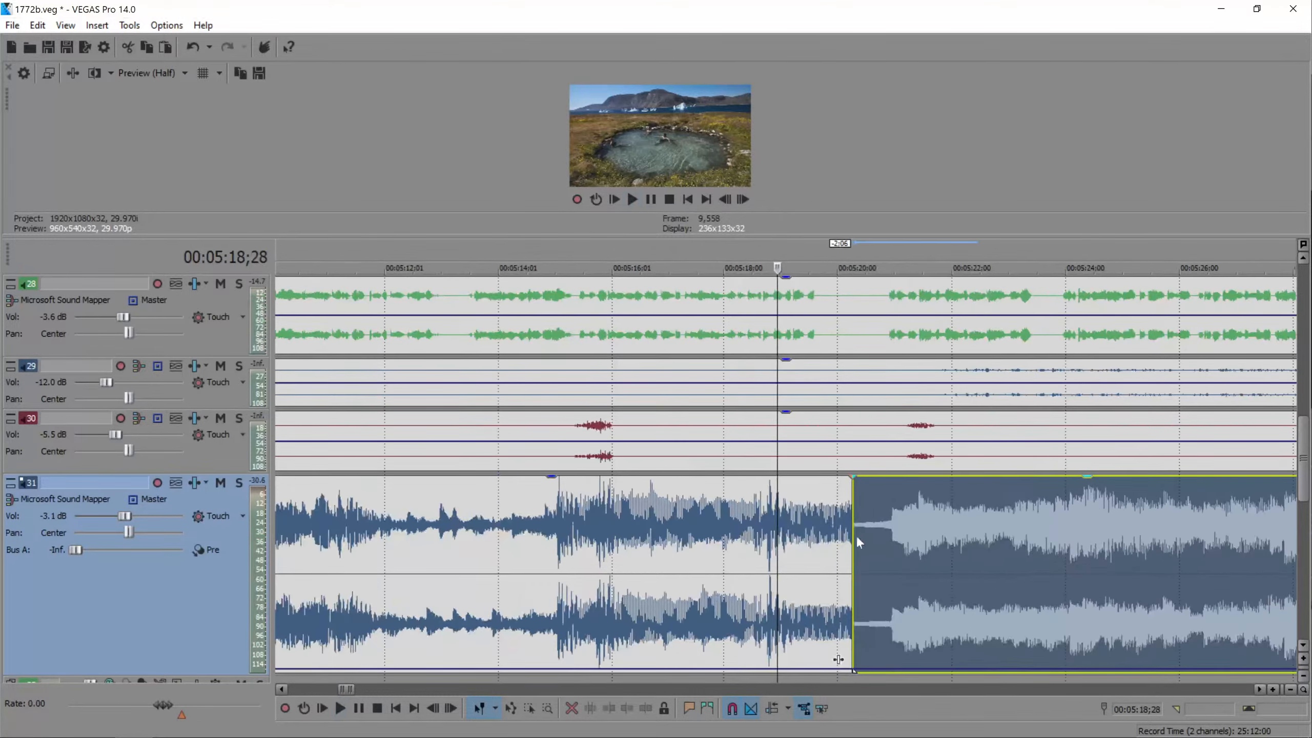
{"action": "left_click", "coordinate": [800, 533]}
{"action": "left_click_drag", "start_coordinate": [884, 541], "coordinate": [813, 525]}
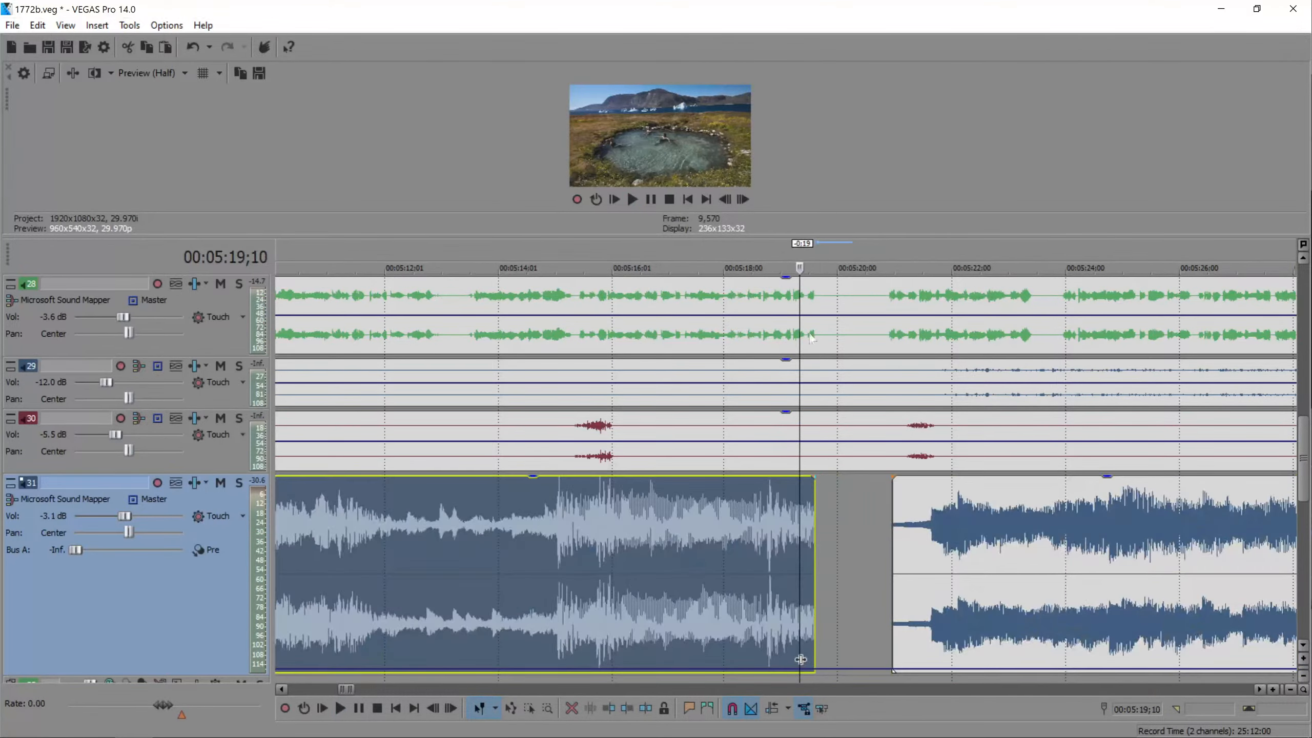
- Play the section change and overlap the new music with the end of the earlier music for a 13-frame crossfade
{"action": "left_click", "coordinate": [807, 290]}
{"action": "left_click_drag", "start_coordinate": [770, 238], "coordinate": [770, 378]}
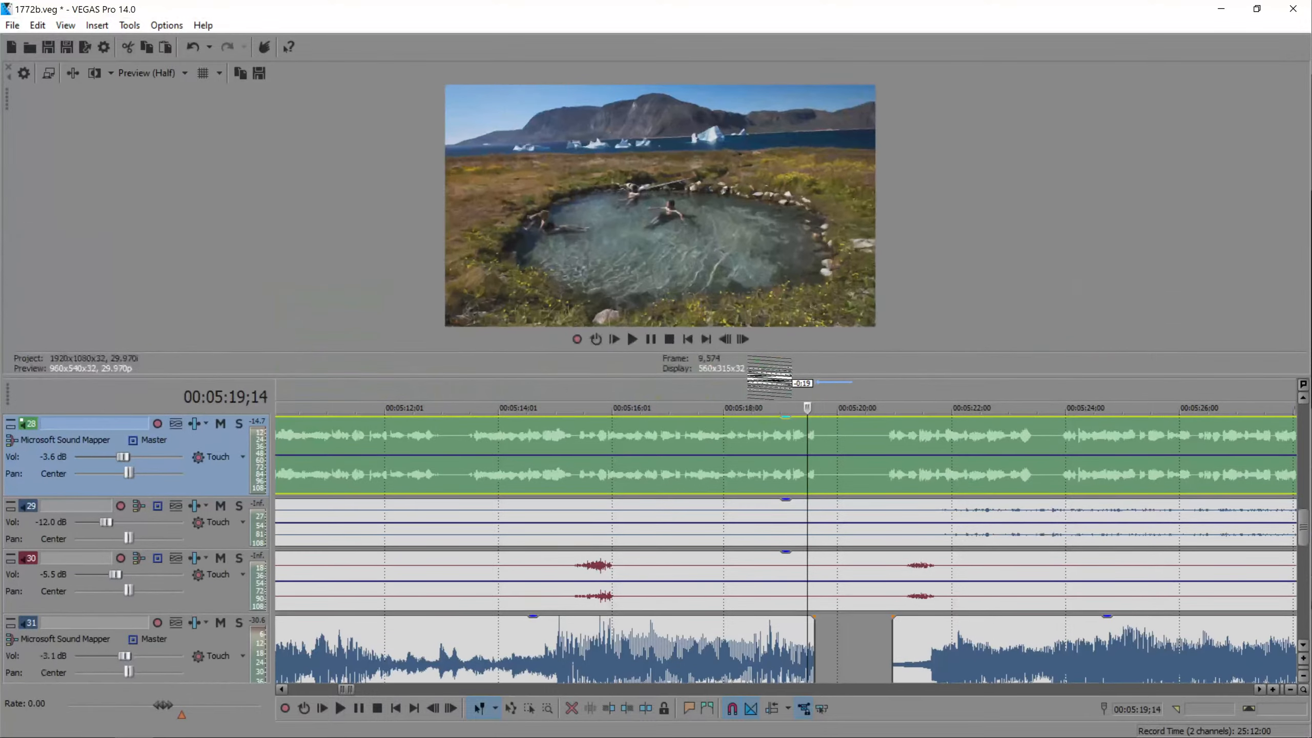
{"action": "left_click", "coordinate": [783, 436]}
{"action": "key", "text": "space"}
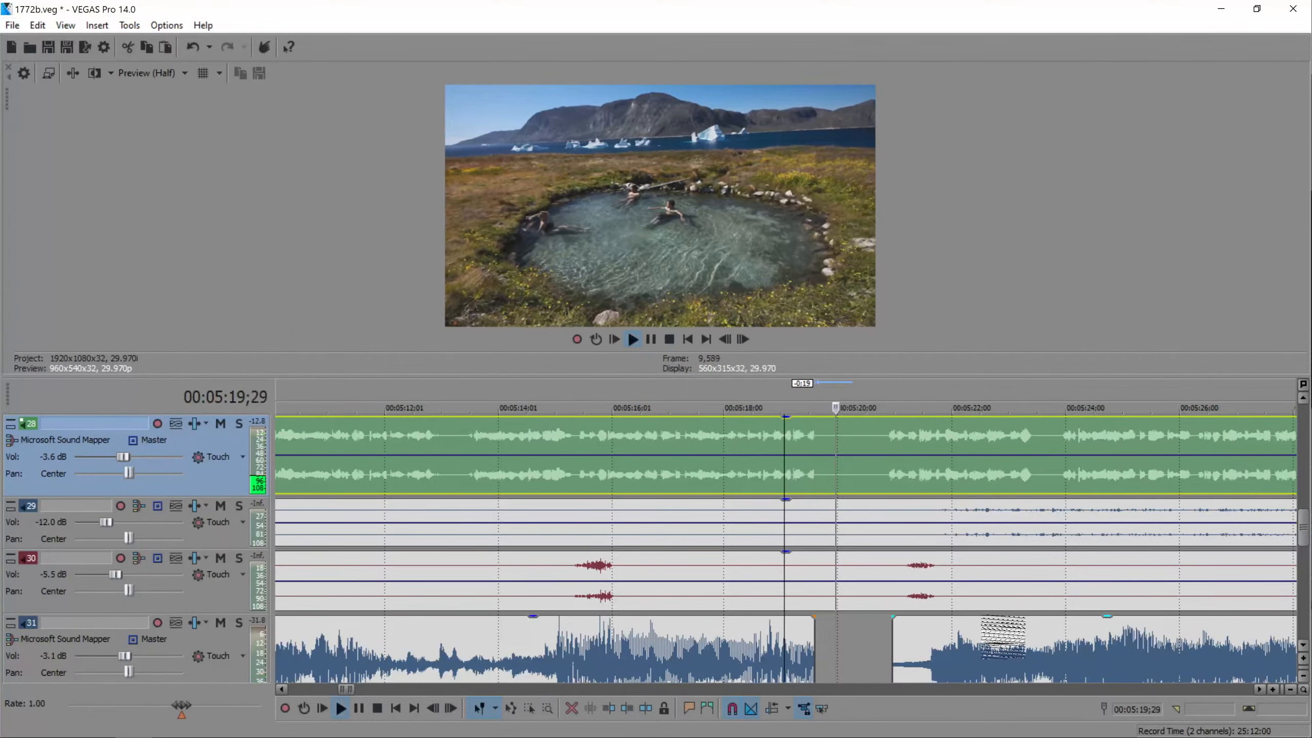
{"action": "left_click_drag", "start_coordinate": [988, 620], "coordinate": [1105, 655]}
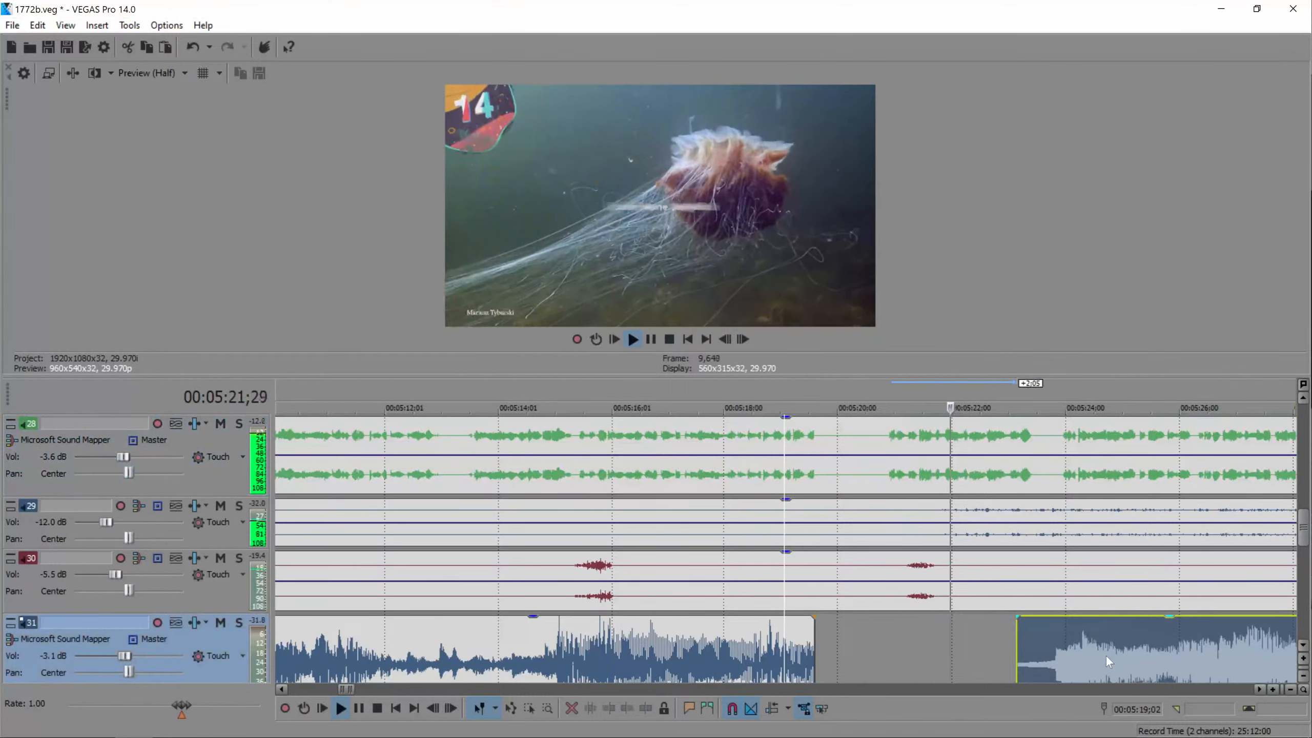
{"action": "key", "text": "space"}
{"action": "left_click_drag", "start_coordinate": [1022, 659], "coordinate": [811, 662]}
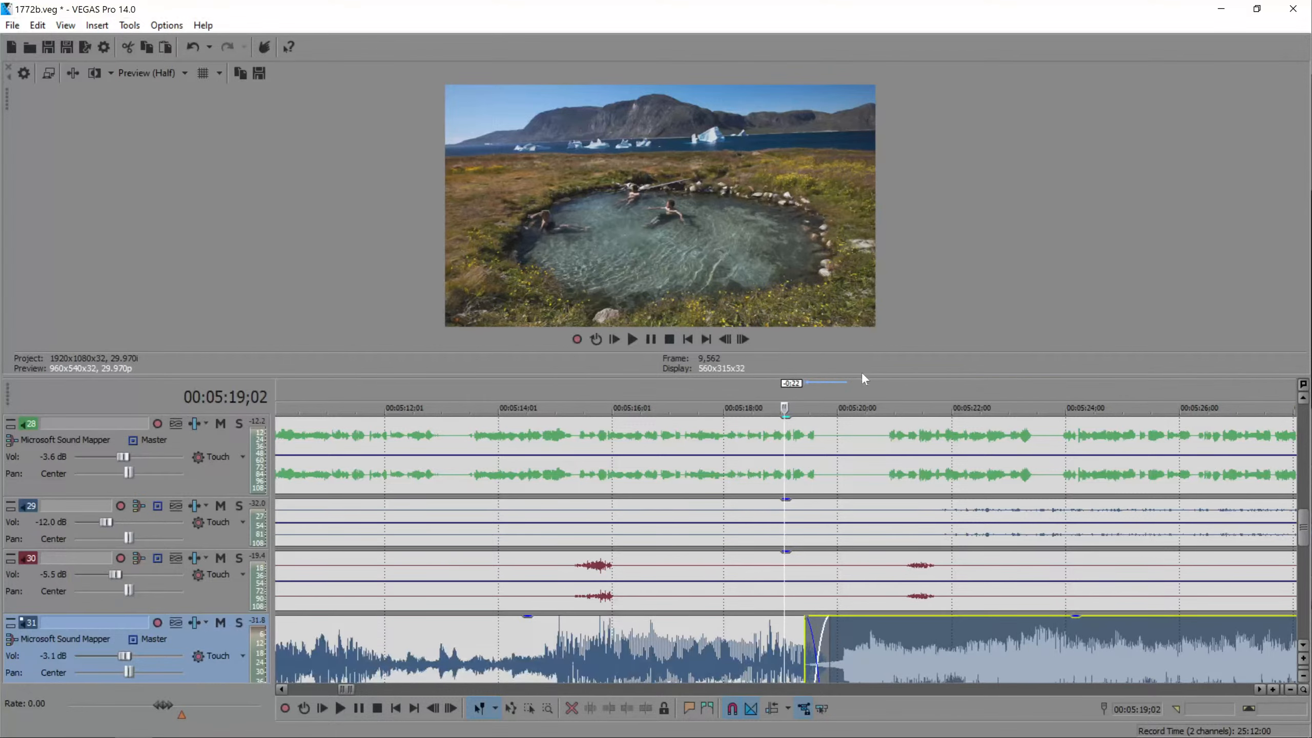
{"action": "left_click_drag", "start_coordinate": [856, 378], "coordinate": [856, 207]}
- Replay the transition and nudge the new music earlier until the track 31 crossfade is 19 frames long
{"action": "key", "text": "space"}
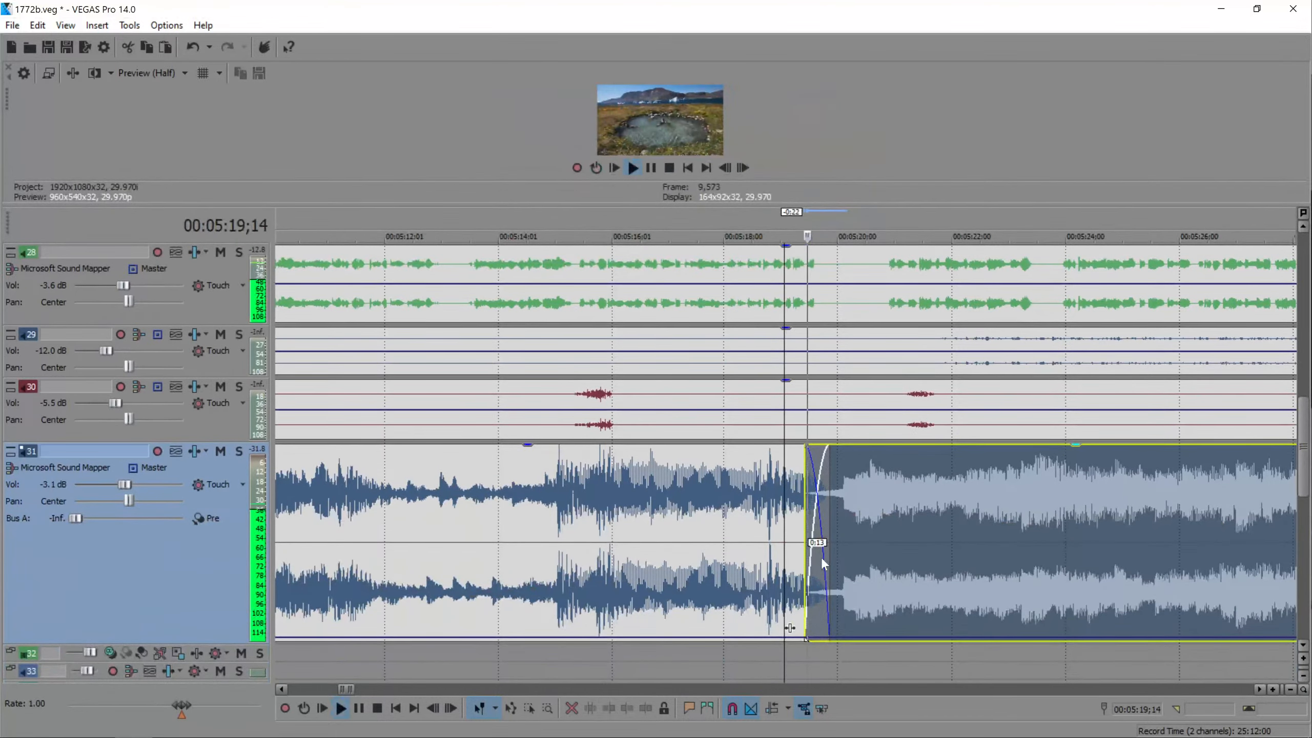
{"action": "left_click_drag", "start_coordinate": [890, 580], "coordinate": [883, 576]}
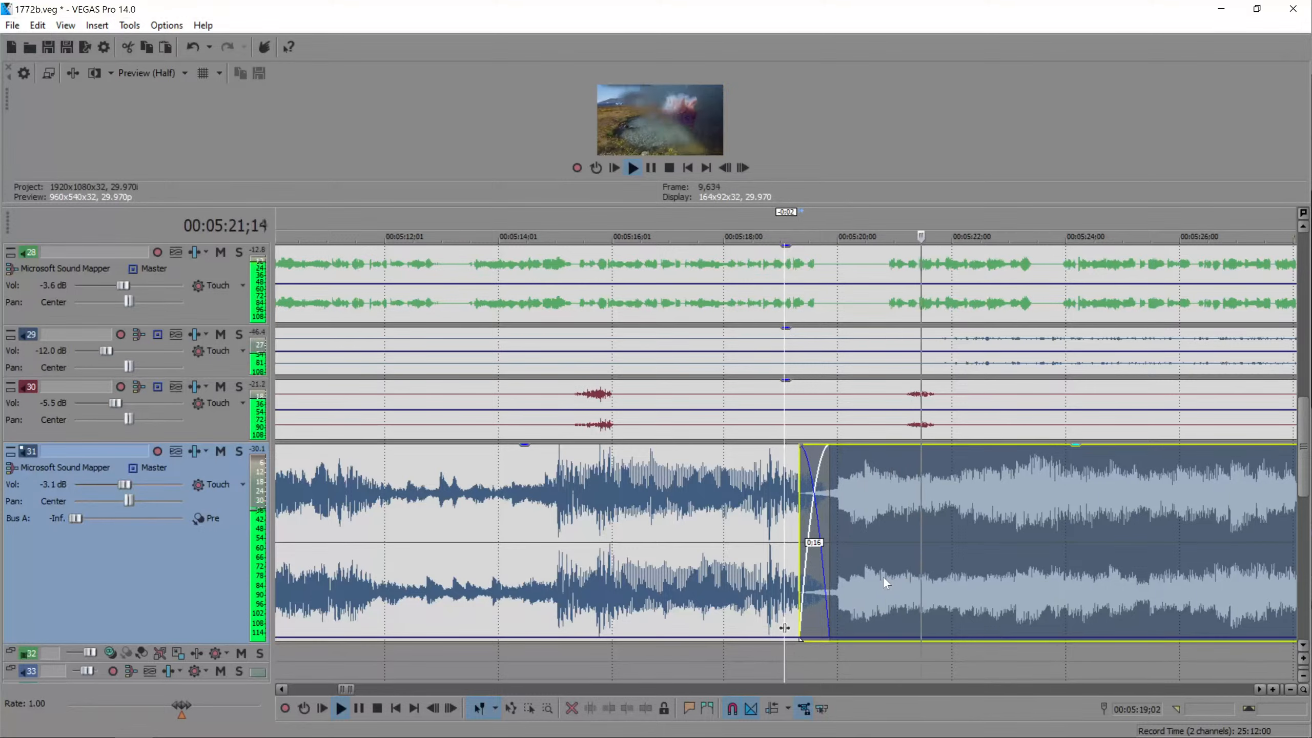
{"action": "key", "text": "space"}
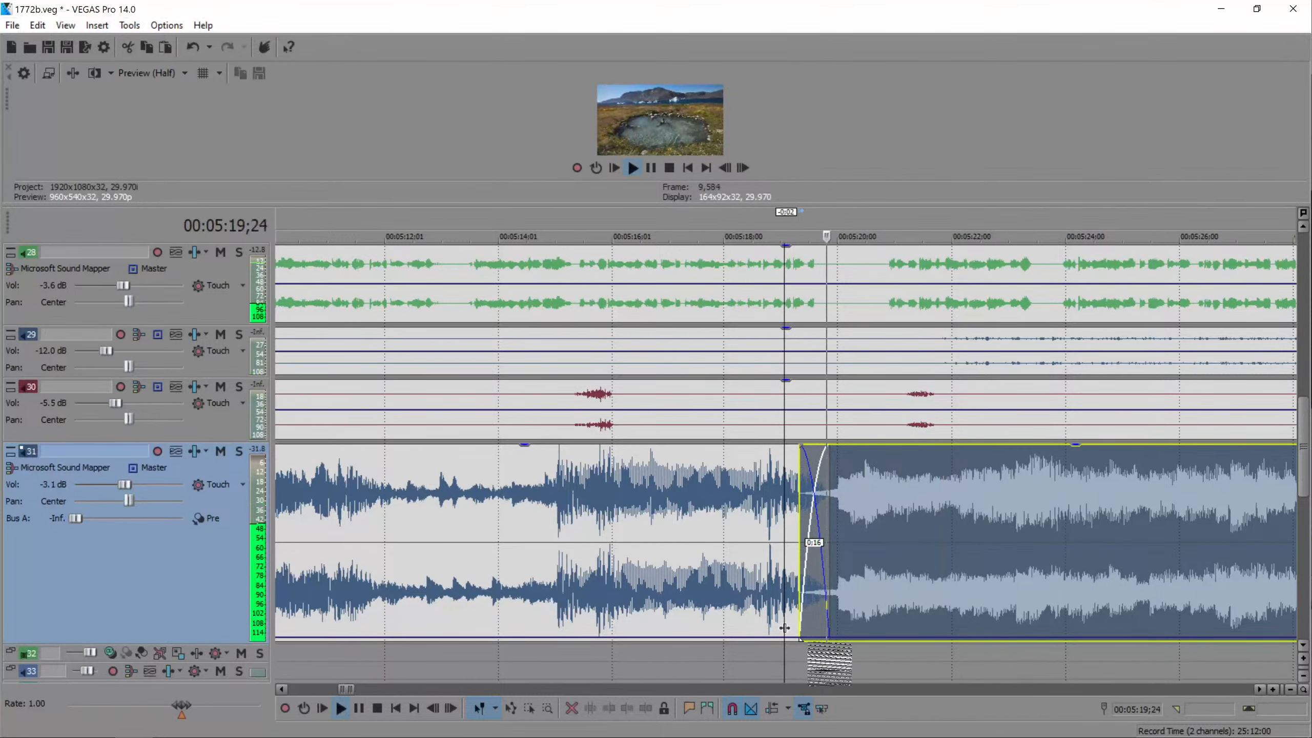
{"action": "key", "text": "space"}
{"action": "left_click_drag", "start_coordinate": [863, 588], "coordinate": [857, 586]}
- Listen to the earlier music on track 31 leading up to the crossfade to judge its level
{"action": "left_click", "coordinate": [700, 564]}
{"action": "scroll", "coordinate": [700, 563], "scroll_direction": "down", "scroll_amount": 4}
{"action": "scroll", "coordinate": [799, 628], "scroll_direction": "down", "scroll_amount": 3}
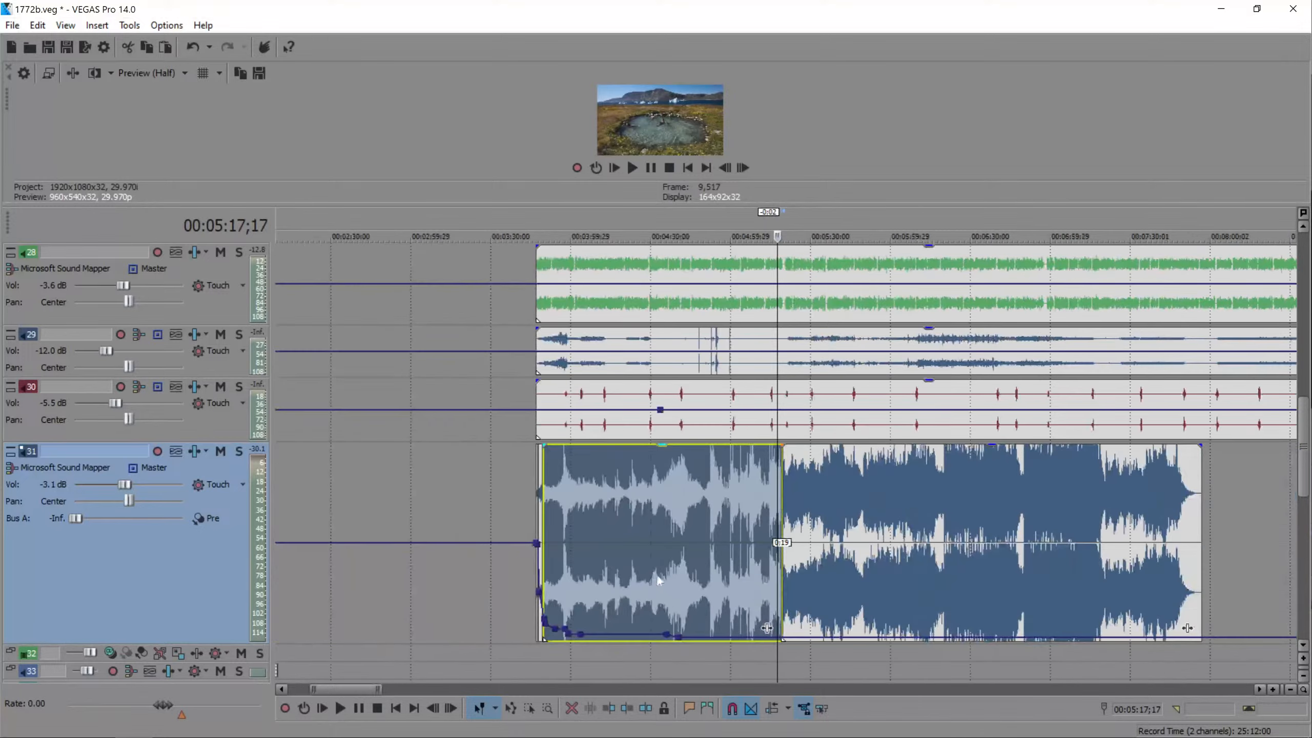
{"action": "left_click", "coordinate": [646, 586]}
{"action": "scroll", "coordinate": [661, 581], "scroll_direction": "up", "scroll_amount": 2}
{"action": "key", "text": "space"}
{"action": "left_click", "coordinate": [904, 555]}
{"action": "scroll", "coordinate": [909, 562], "scroll_direction": "down", "scroll_amount": 3}
{"action": "key", "text": "space"}
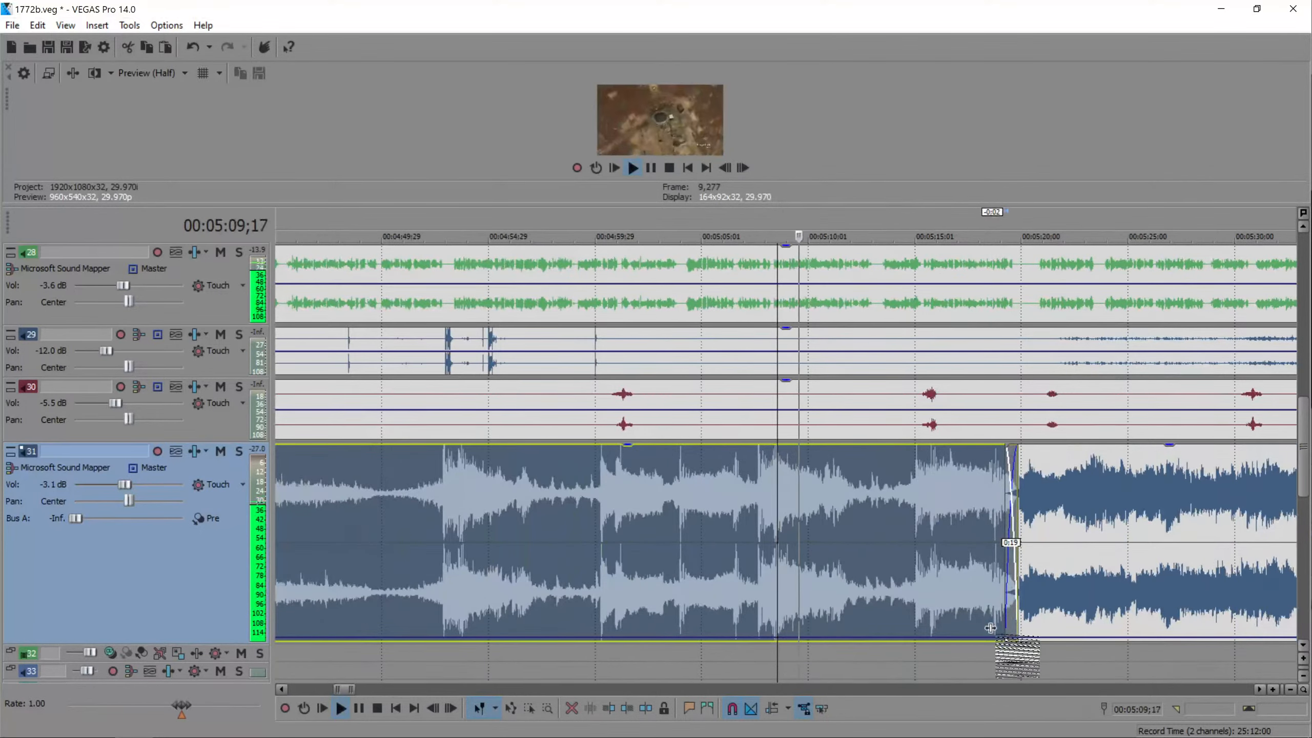
- Add volume envelope points across the track 31 crossfade and raise the level where the new music starts
{"action": "left_click", "coordinate": [989, 628]}
{"action": "scroll", "coordinate": [1001, 636], "scroll_direction": "up", "scroll_amount": 2}
{"action": "double_click", "coordinate": [823, 637]}
{"action": "mouse_move", "coordinate": [823, 637]}
{"action": "left_mouse_down"}
{"action": "mouse_move", "coordinate": [823, 614]}
{"action": "mouse_move", "coordinate": [801, 635]}
{"action": "left_mouse_up"}
{"action": "double_click", "coordinate": [804, 626]}
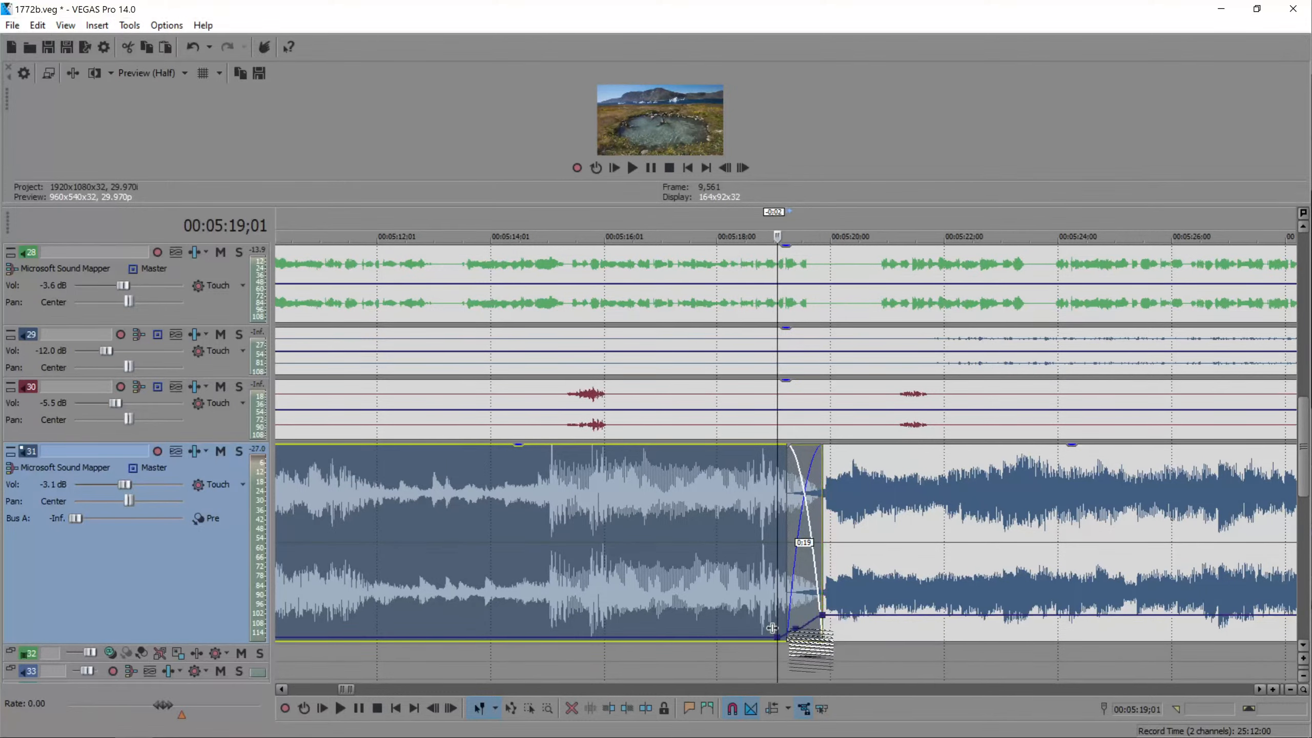
- Play the transition into the Lion's Mane Jellyfish section from about 00:05:17 with an enlarged preview
{"action": "left_click", "coordinate": [669, 258]}
{"action": "left_click_drag", "start_coordinate": [738, 207], "coordinate": [801, 736]}
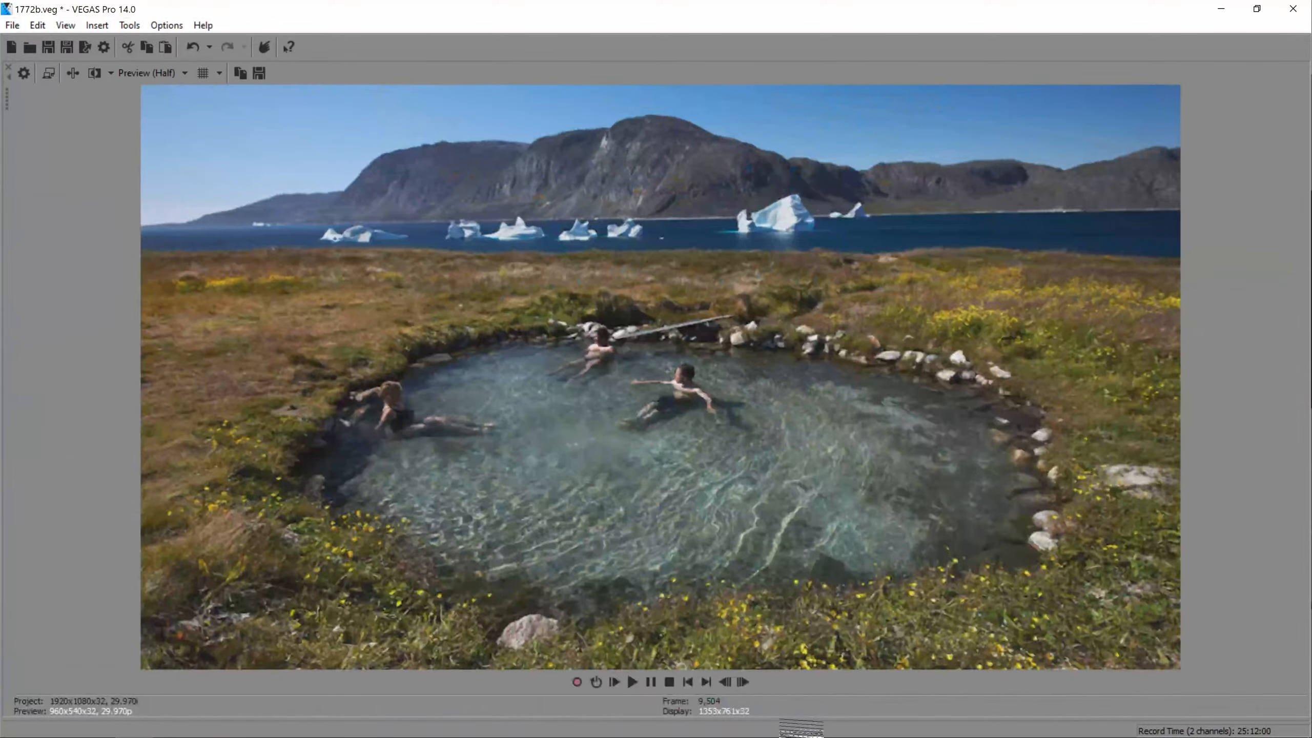
{"action": "key", "text": "space"}
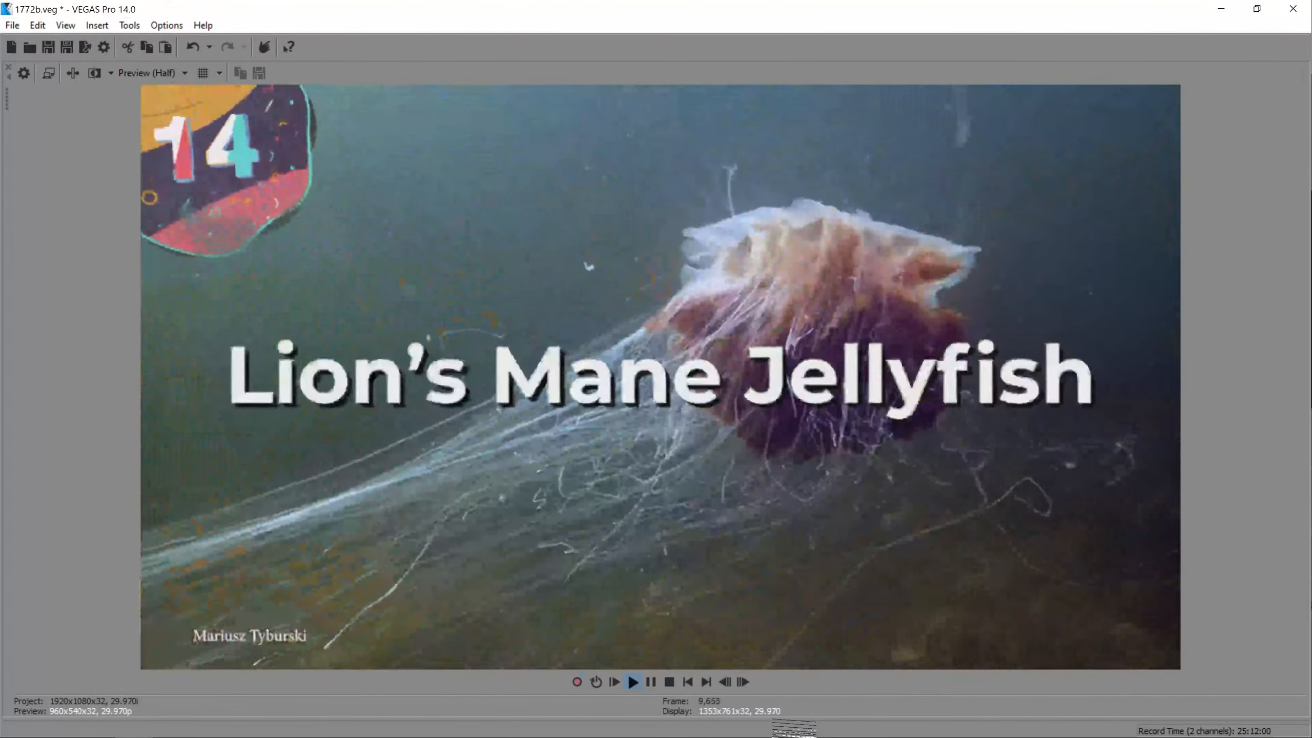
{"action": "left_click_drag", "start_coordinate": [787, 720], "coordinate": [842, 238]}
{"action": "key", "text": "space"}
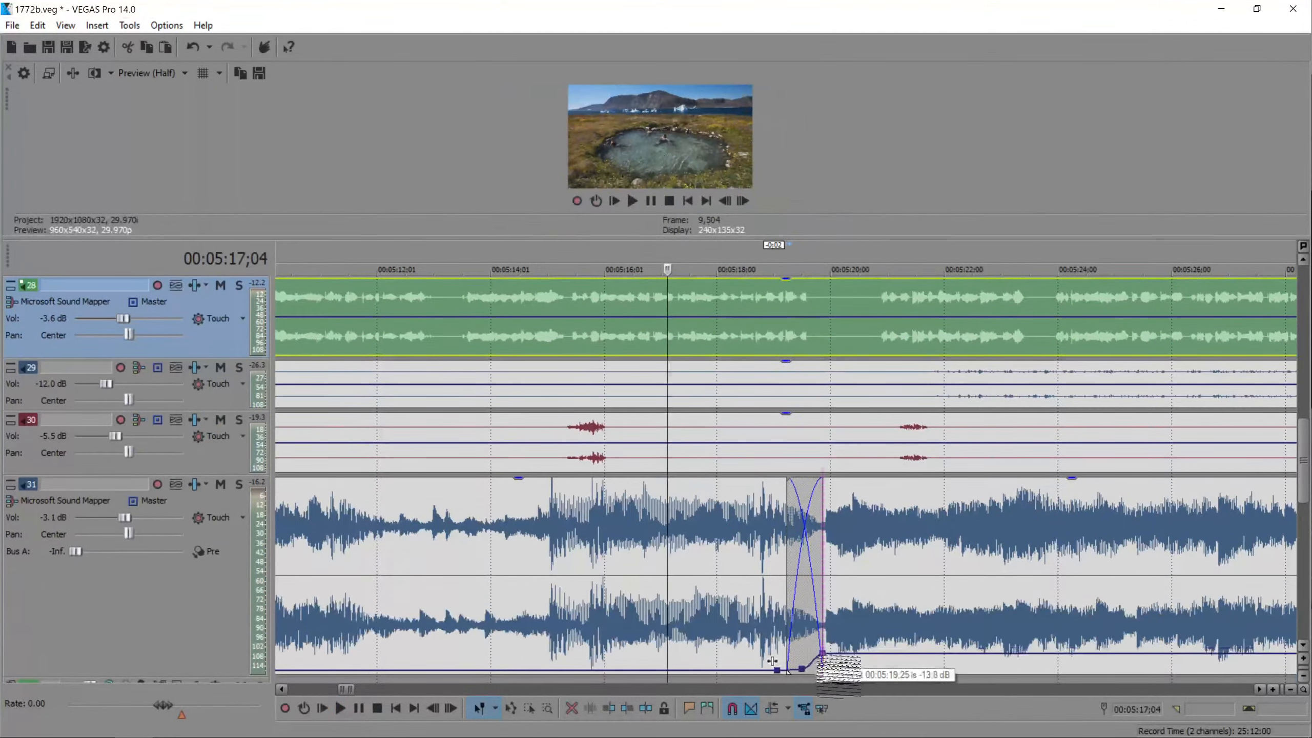
- Lower the new music's volume boost and add envelope points from about 00:05:24 that bring it down under the narration
{"action": "left_click", "coordinate": [829, 605]}
{"action": "key", "text": "space"}
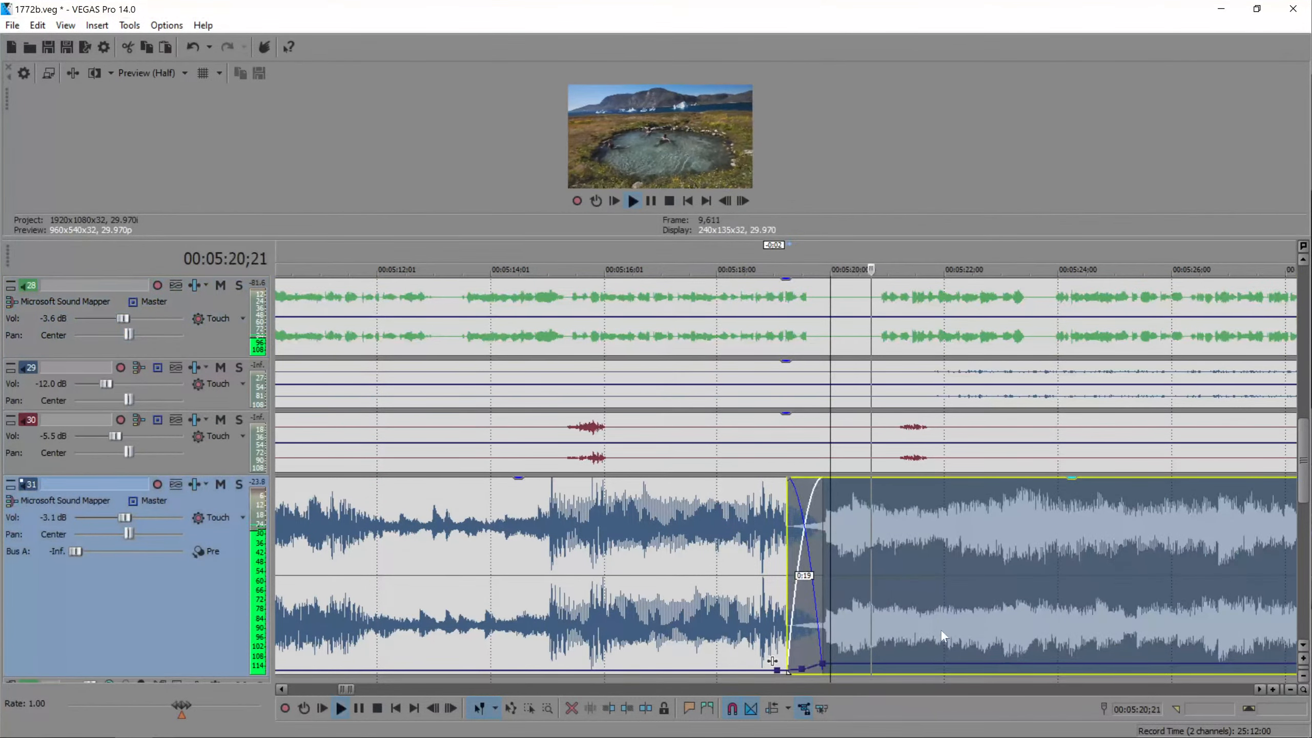
{"action": "double_click", "coordinate": [1047, 664]}
{"action": "double_click", "coordinate": [1079, 664]}
{"action": "left_click_drag", "start_coordinate": [1079, 663], "coordinate": [1096, 671]}
{"action": "key", "text": "space"}
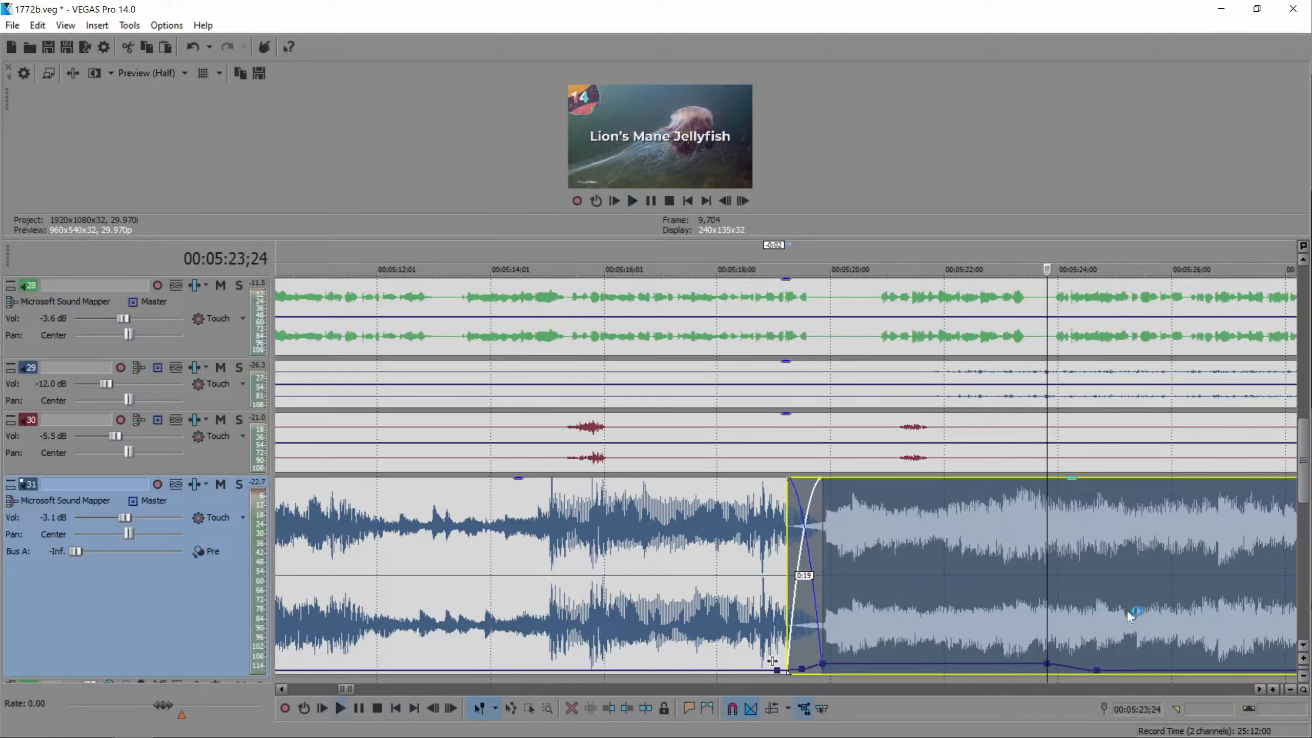
{"action": "left_click", "coordinate": [852, 517]}
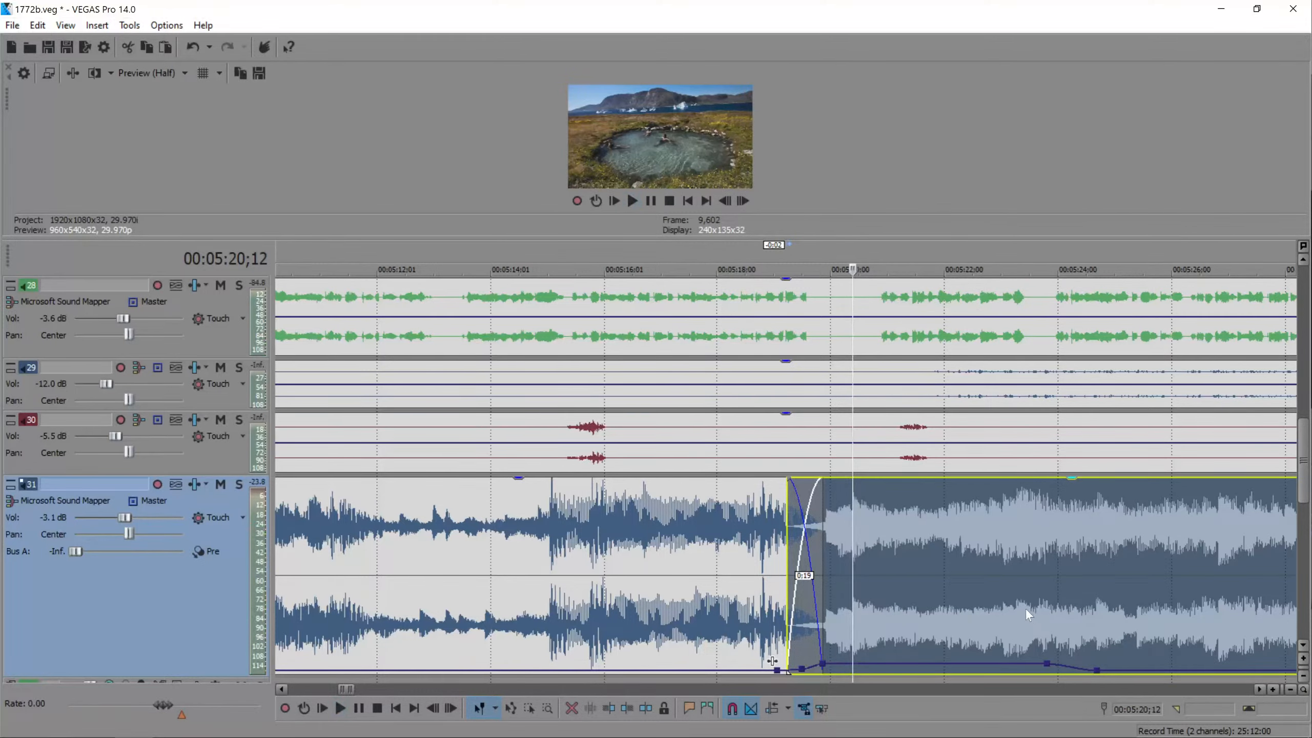
- Play the new music from about 00:05:25 and add a volume envelope point at 00:05:33;23
{"action": "left_click", "coordinate": [1109, 577]}
{"action": "scroll", "coordinate": [952, 598], "scroll_direction": "down", "scroll_amount": 2}
{"action": "key", "text": "space"}
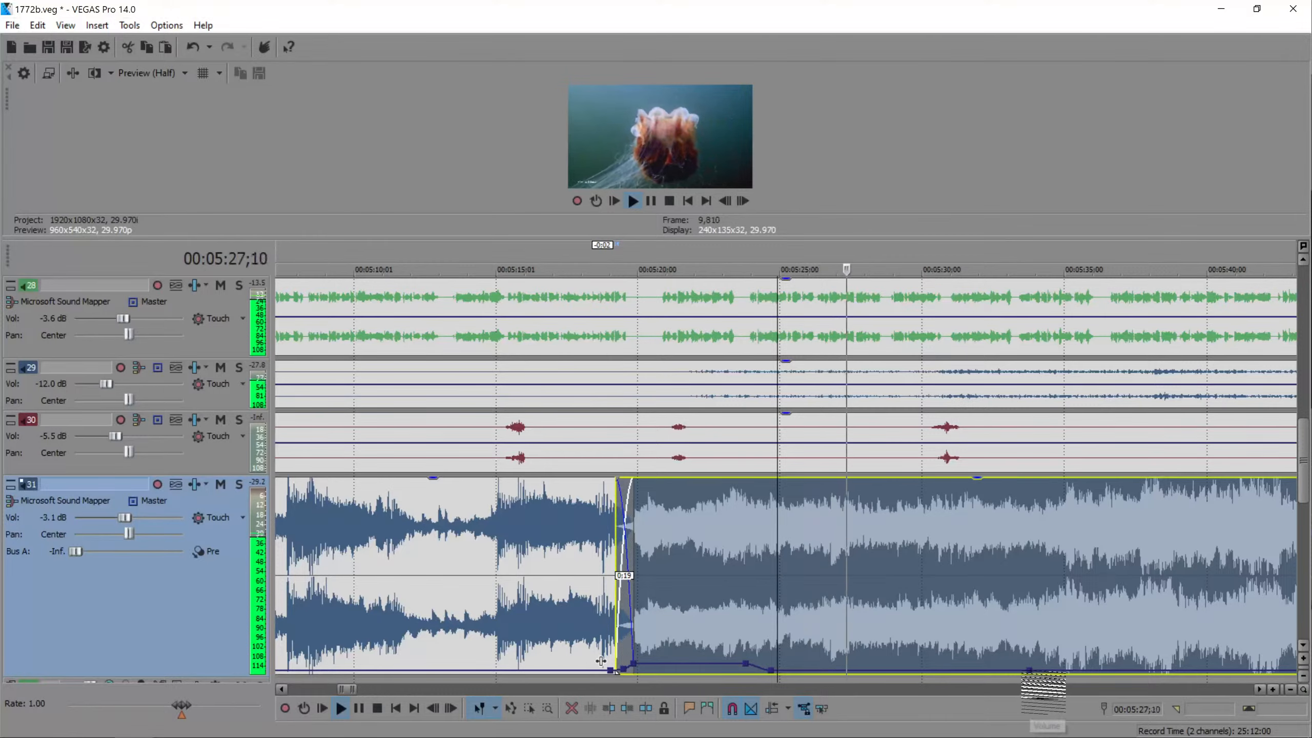
- Reduce the height of track 31 and enlarge the video preview above the timeline
{"action": "left_click_drag", "start_coordinate": [759, 239], "coordinate": [749, 169]}
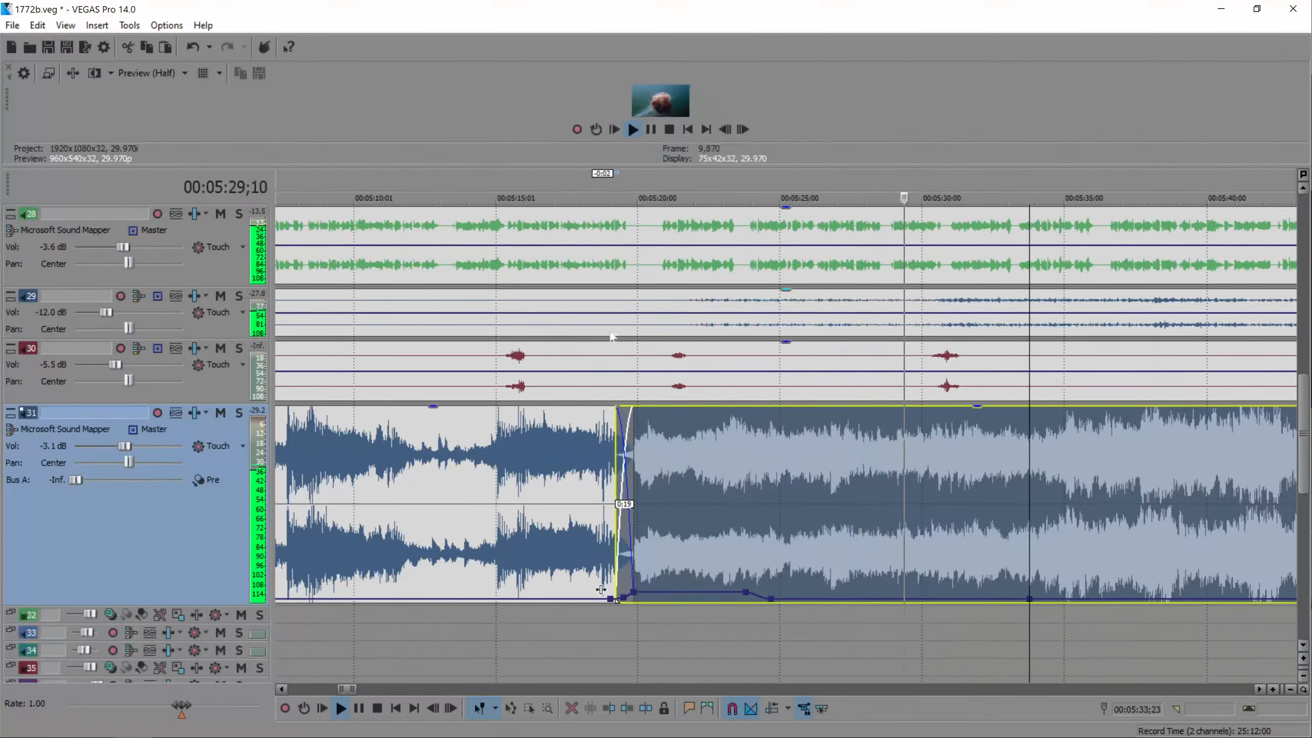
{"action": "left_click_drag", "start_coordinate": [226, 605], "coordinate": [227, 639]}
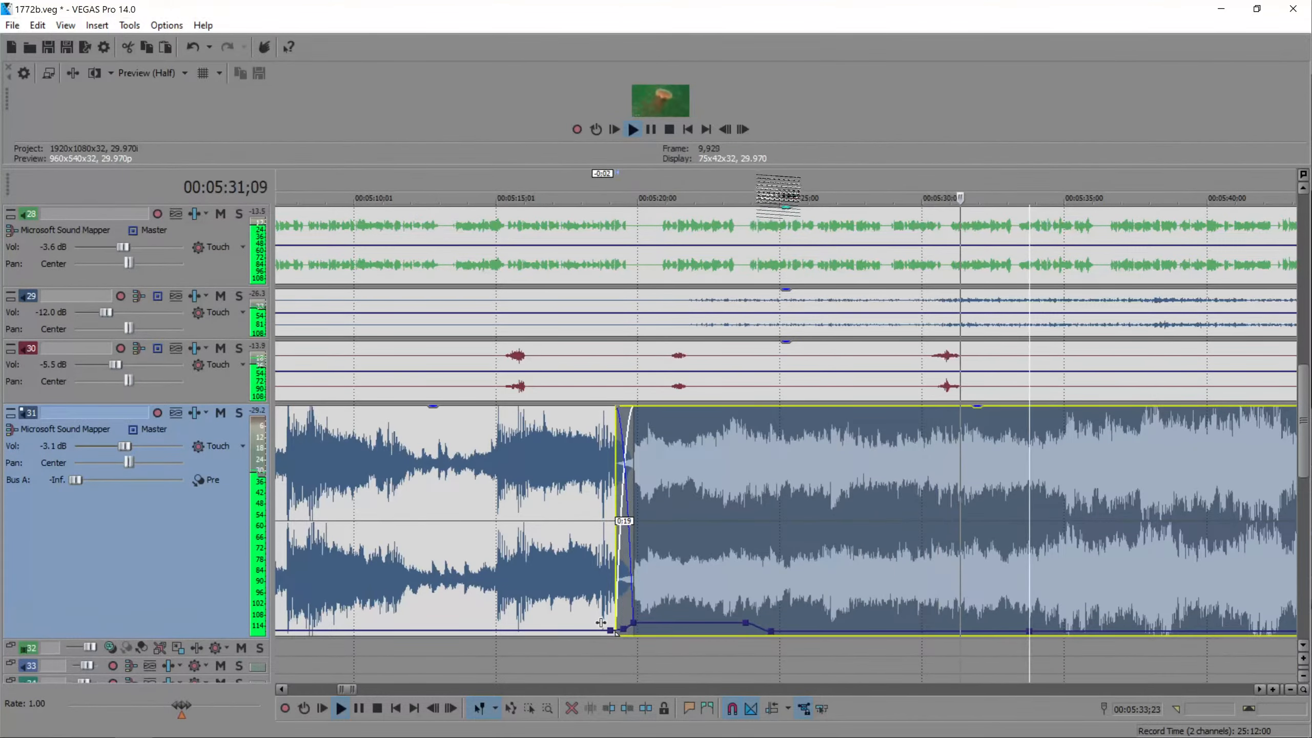
{"action": "mouse_move", "coordinate": [748, 168]}
{"action": "left_mouse_down"}
{"action": "mouse_move", "coordinate": [745, 367]}
{"action": "mouse_move", "coordinate": [743, 169]}
{"action": "left_mouse_up"}
{"action": "key", "text": "space"}
{"action": "left_click_drag", "start_coordinate": [205, 634], "coordinate": [206, 479]}
{"action": "left_click_drag", "start_coordinate": [670, 168], "coordinate": [674, 349]}
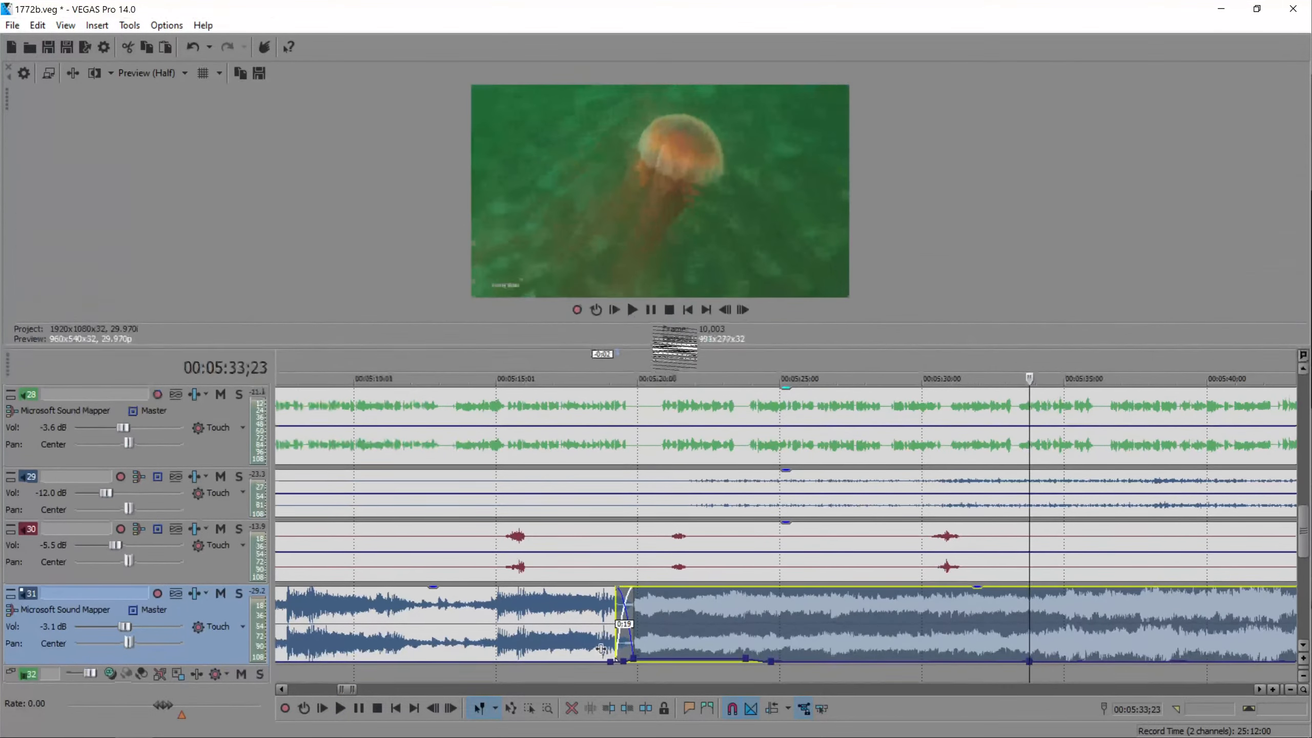
- Save the project and set a track 31 volume point of about -34.2 dB at 00:05:36;25
{"action": "key", "text": "space"}
{"action": "key", "text": "ctrl+s"}
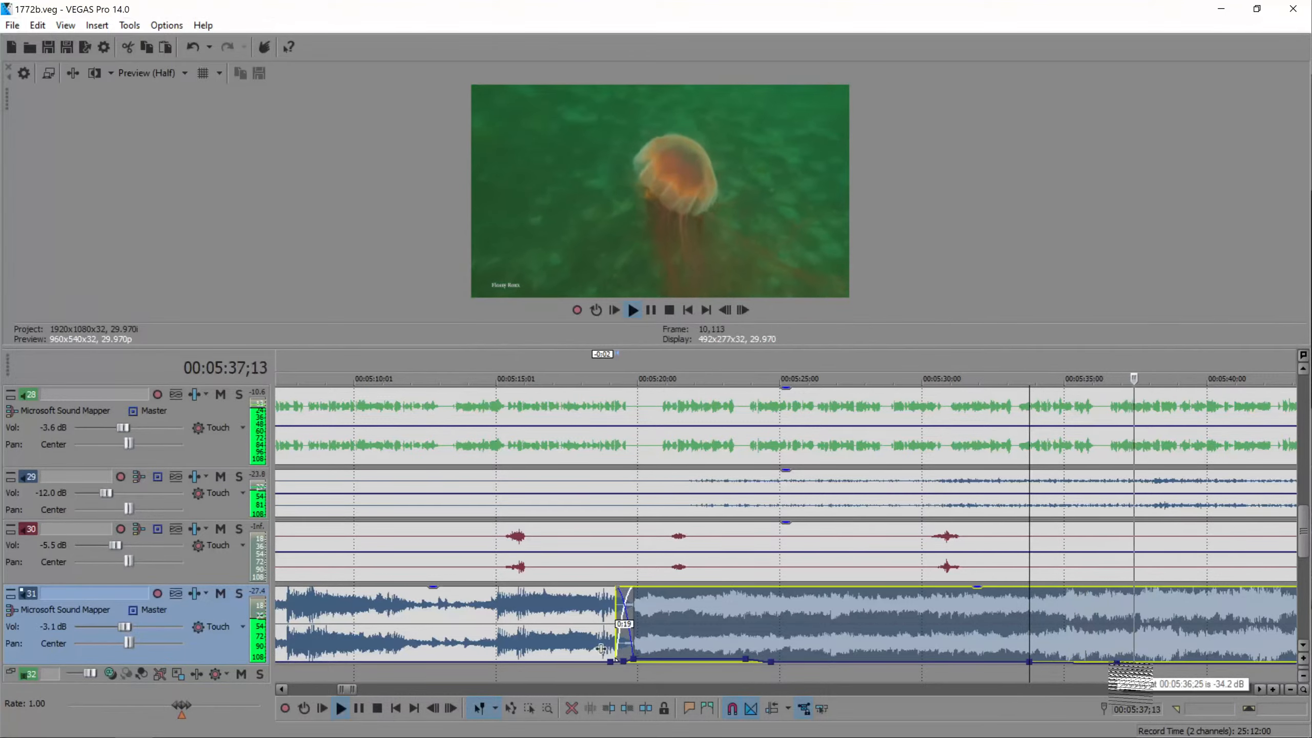
{"action": "scroll", "coordinate": [1117, 664], "scroll_direction": "down", "scroll_amount": 2}
- Check the live stream's chat on its YouTube watch page and in YouTube Studio, and return to VEGAS Pro
{"action": "left_click", "coordinate": [57, 724]}
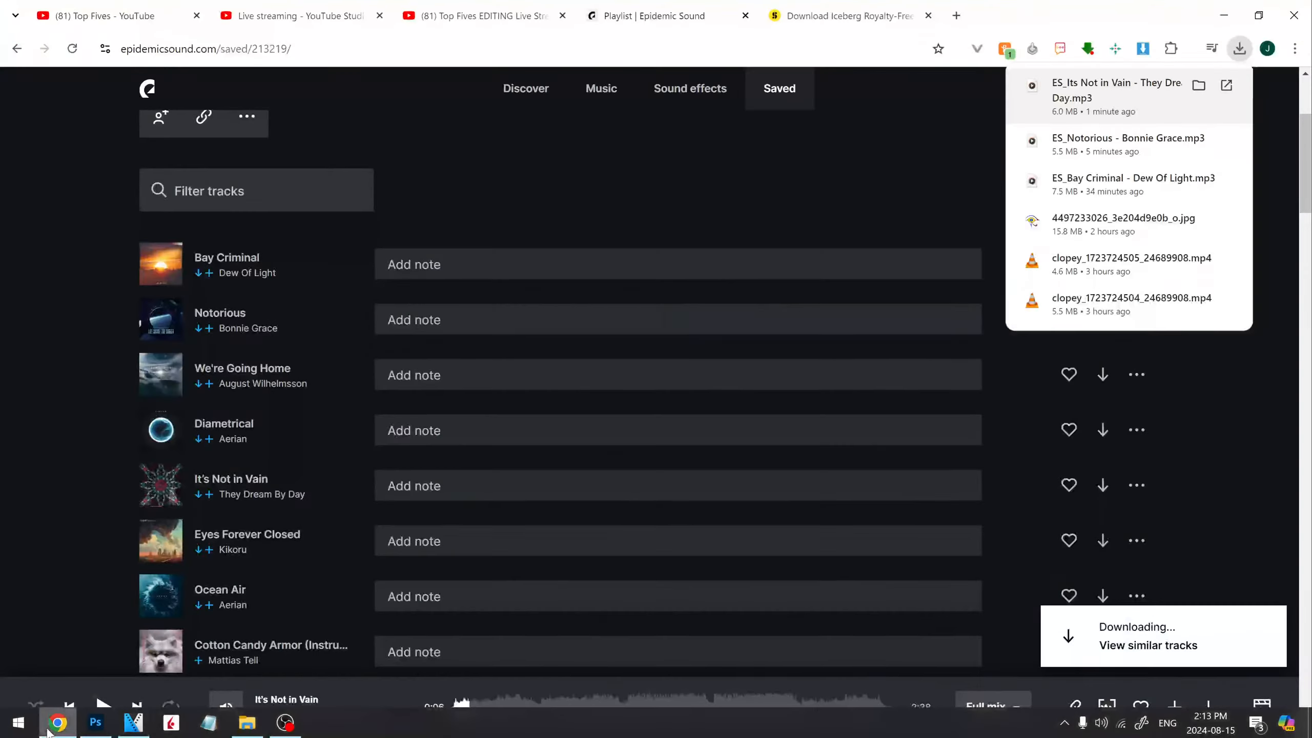
{"action": "left_click", "coordinate": [406, 8]}
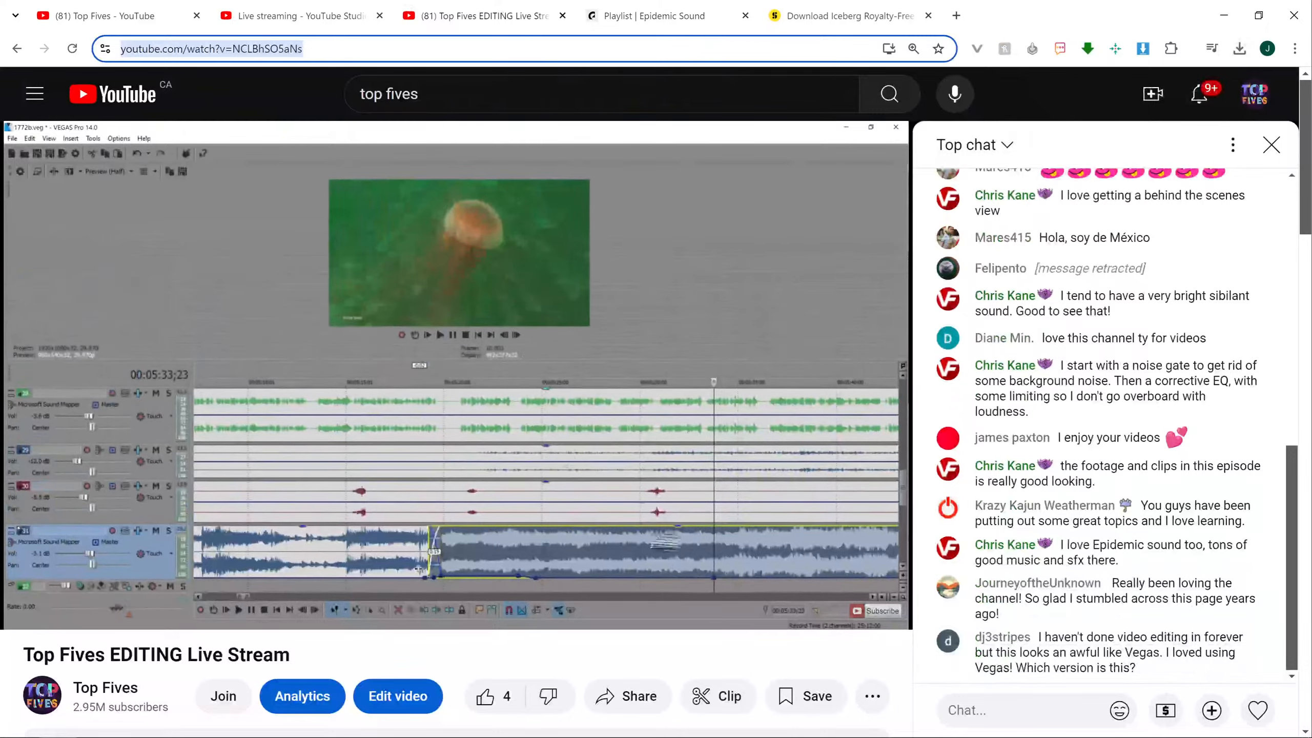
{"action": "left_click", "coordinate": [300, 16]}
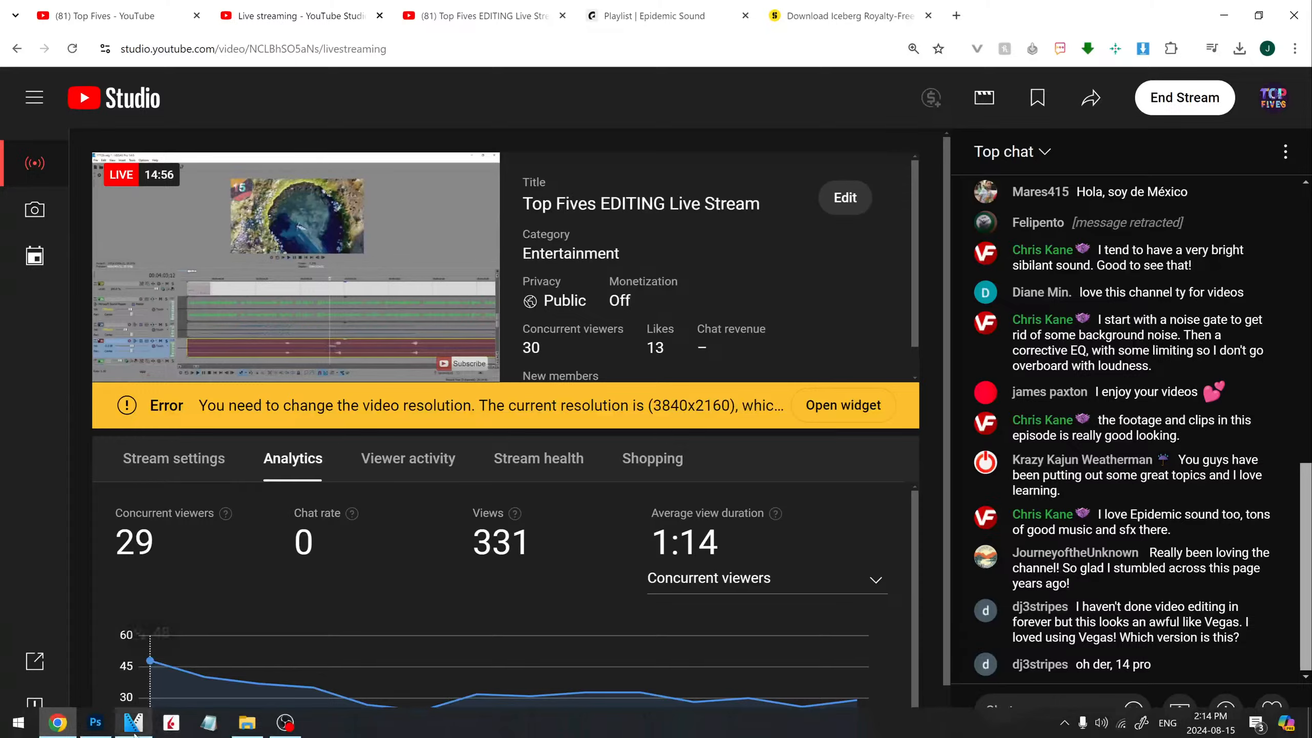
{"action": "left_click", "coordinate": [139, 726]}
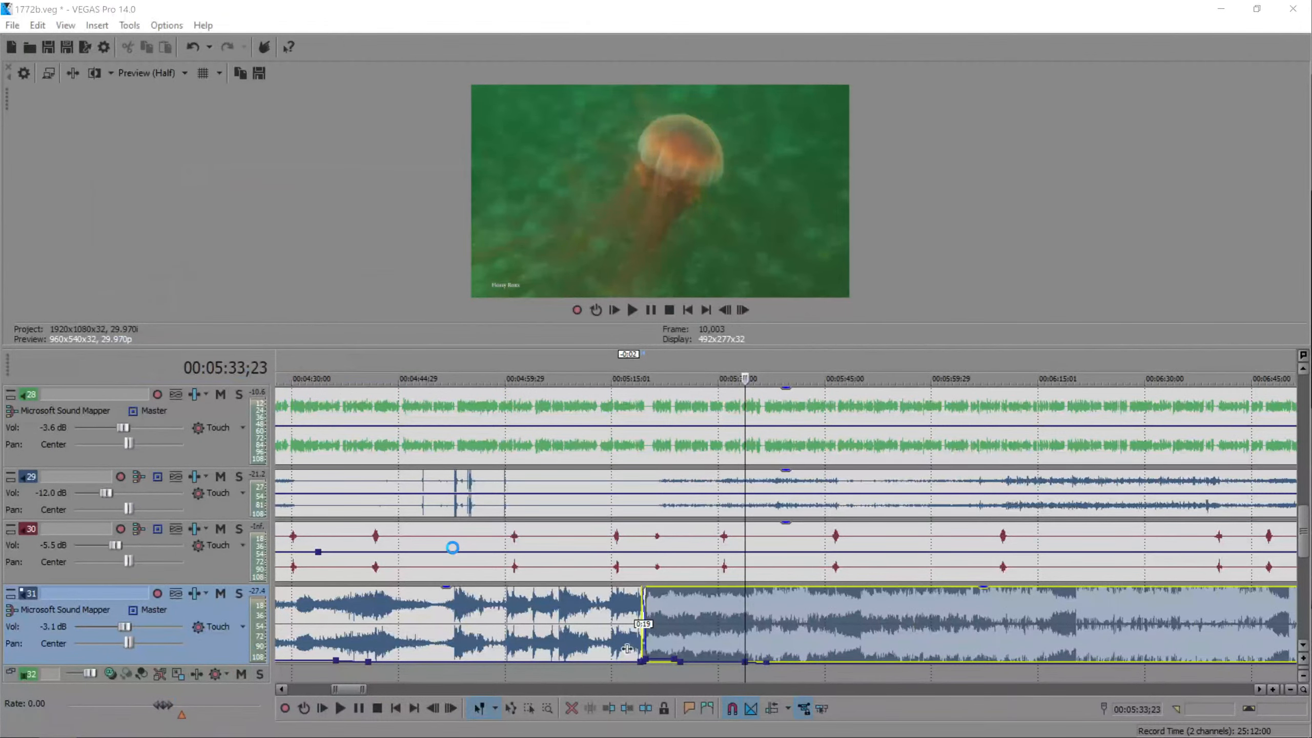
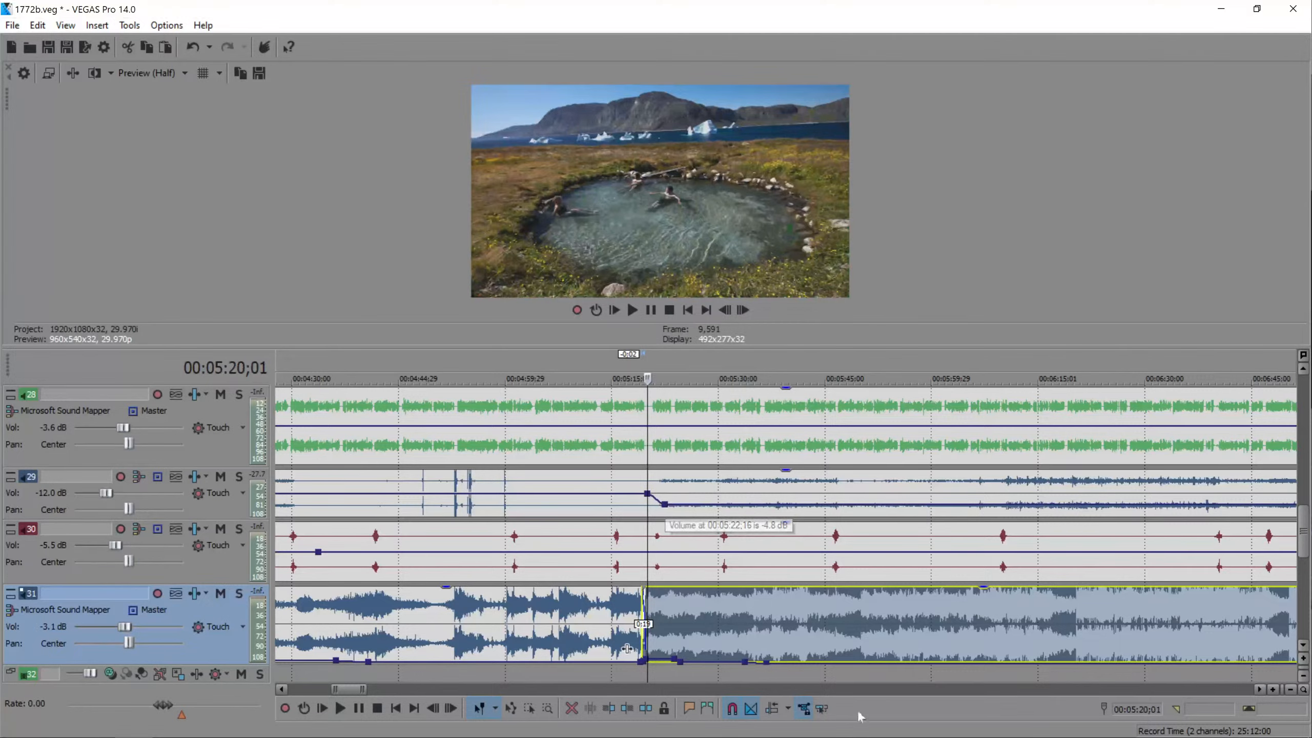
- Play the track 31 music from about 00:05:42 and extend its volume envelope with points at about 00:05:42 and 00:05:47
{"action": "left_click", "coordinate": [807, 629]}
{"action": "key", "text": "space"}
{"action": "scroll", "coordinate": [804, 631], "scroll_direction": "down", "scroll_amount": 1}
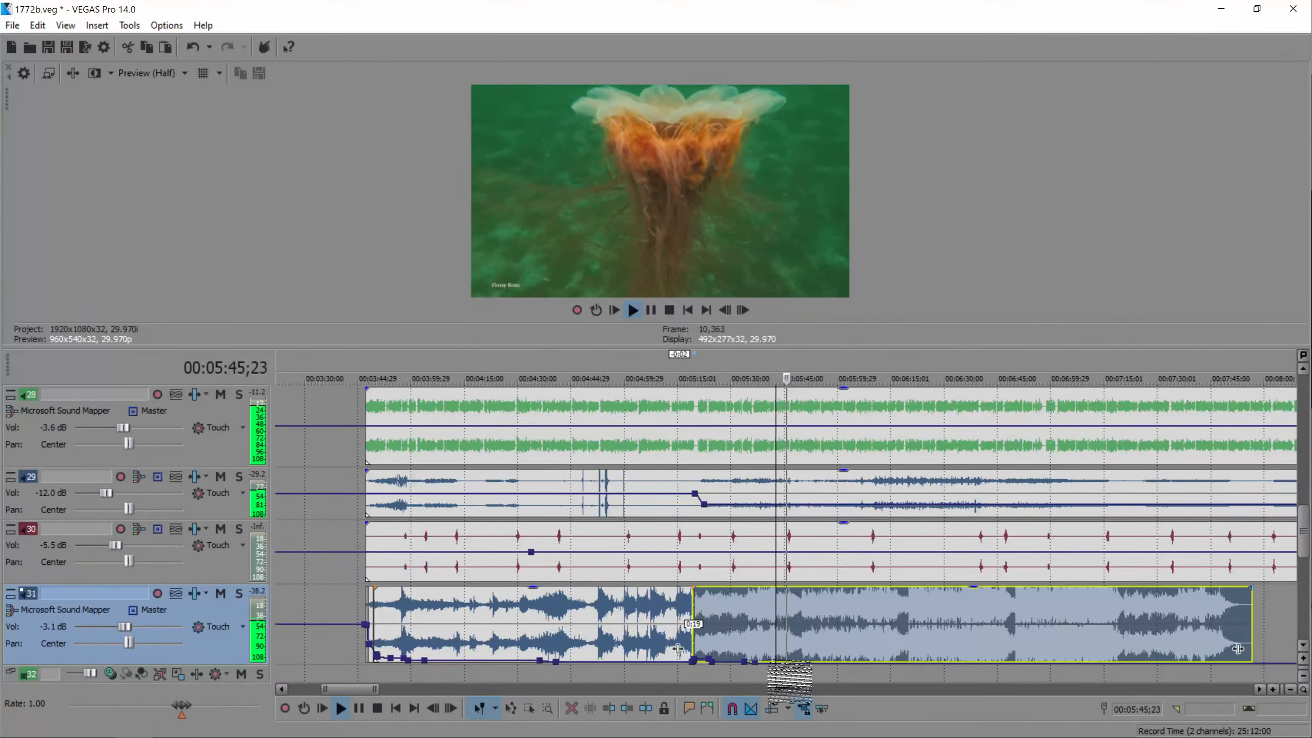
{"action": "scroll", "coordinate": [522, 649], "scroll_direction": "up", "scroll_amount": 3}
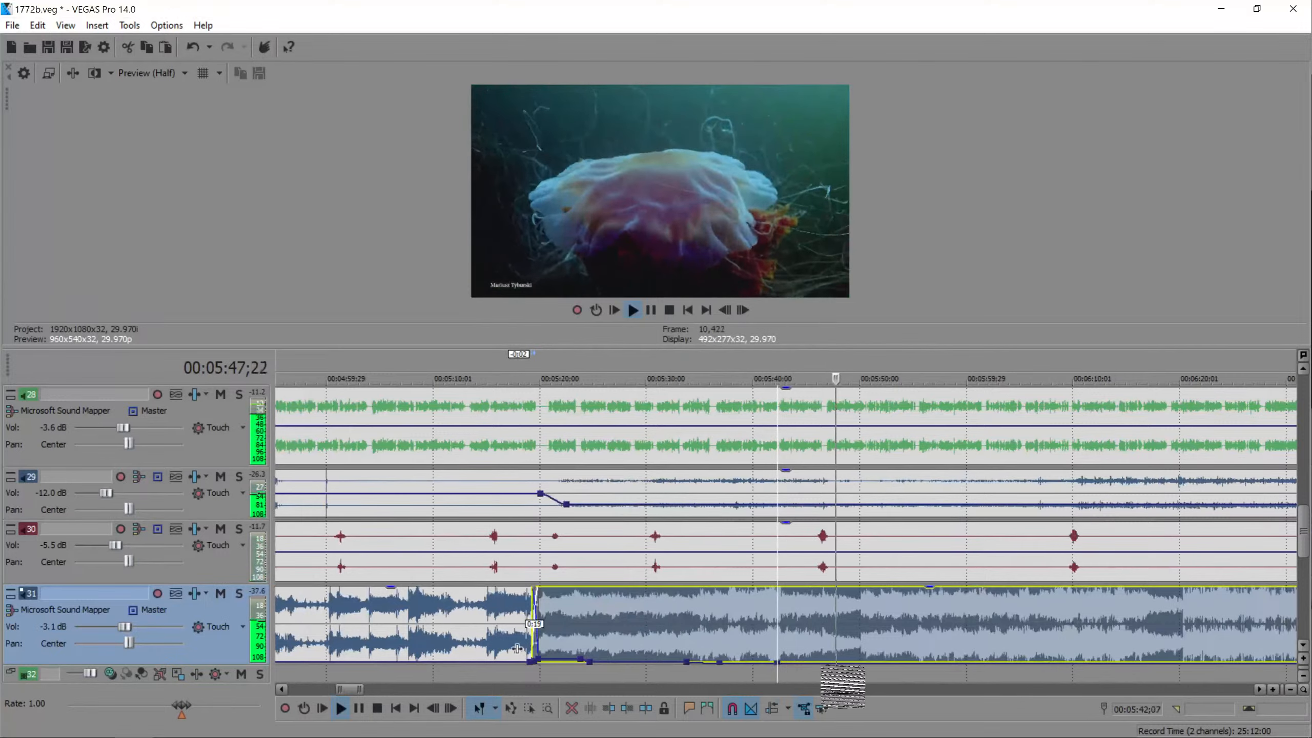
- Split track 30 at 00:05:38;23 and lower its volume envelope between points at 00:05:39;18 and about 00:05:43
{"action": "left_click", "coordinate": [739, 542]}
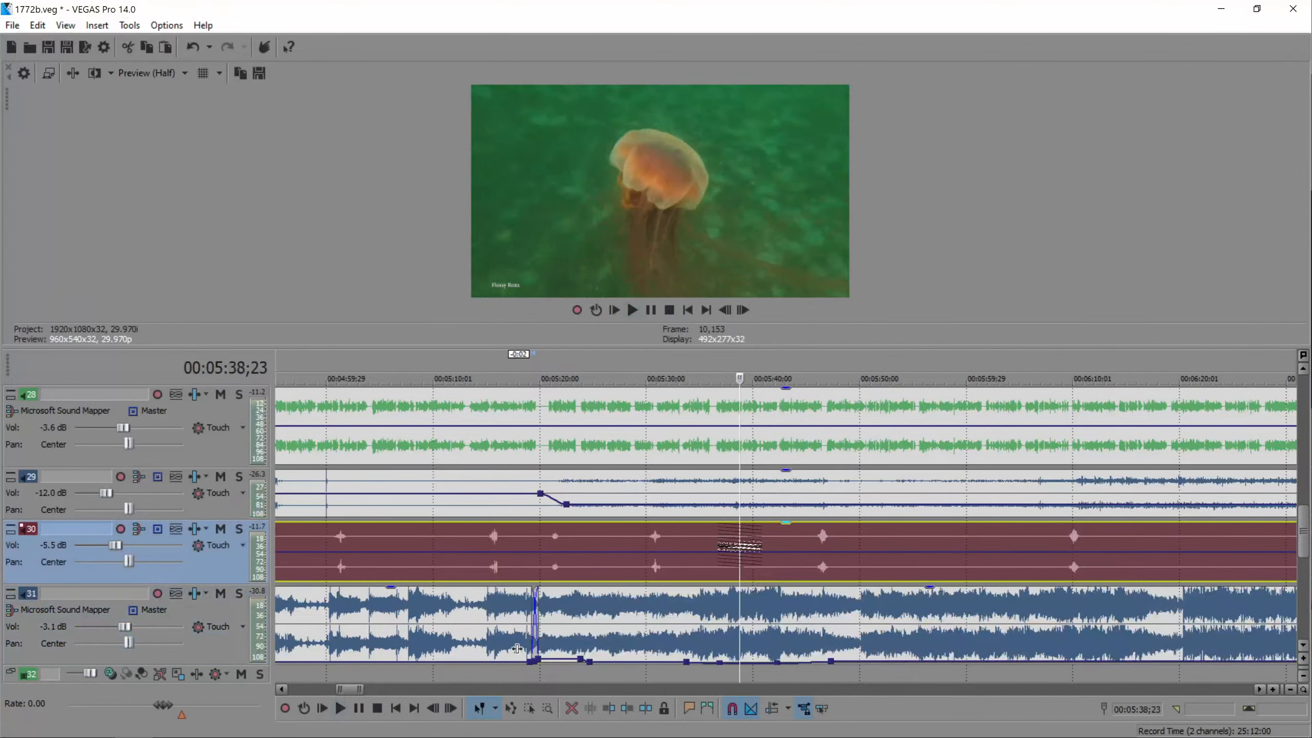
{"action": "key", "text": "s"}
{"action": "double_click", "coordinate": [748, 551]}
{"action": "double_click", "coordinate": [790, 552]}
{"action": "left_click_drag", "start_coordinate": [790, 552], "coordinate": [789, 563]}
- Play the music from about 00:05:52 and add a track 31 volume point of -24.7 dB at 00:05:56;28
{"action": "left_click", "coordinate": [873, 627]}
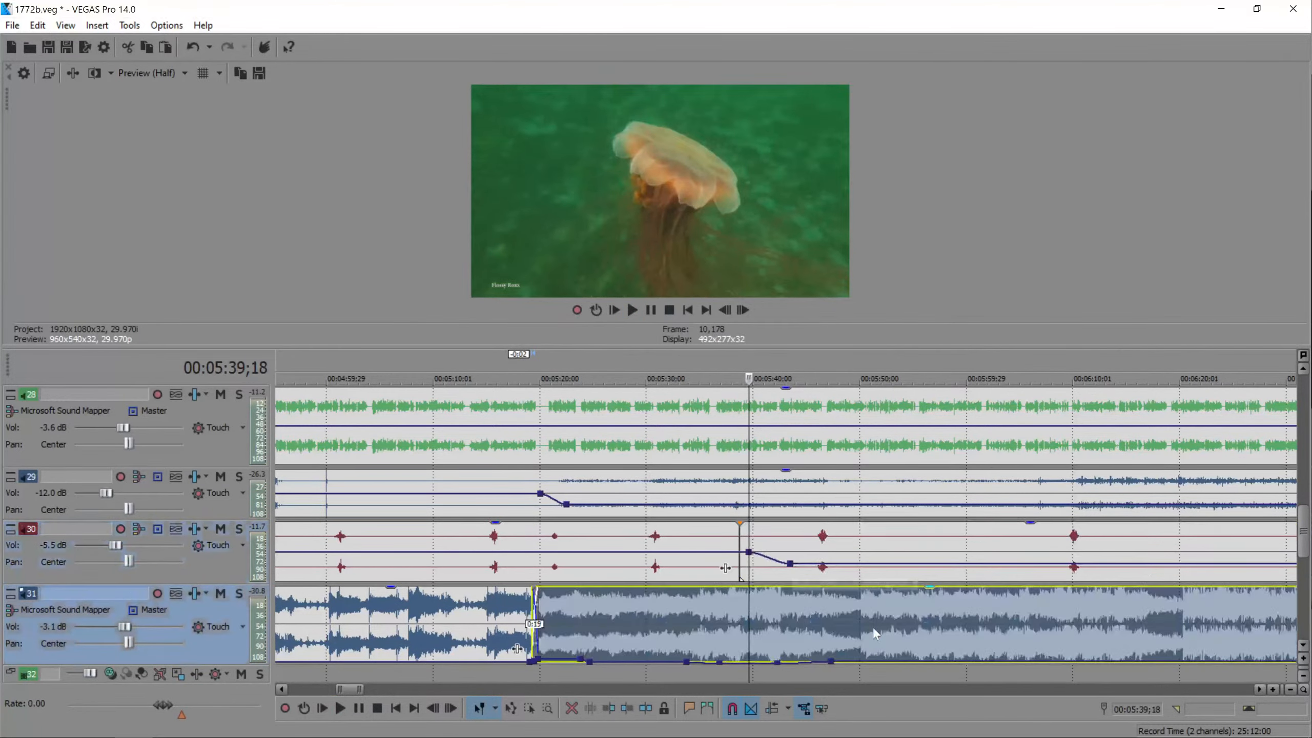
{"action": "key", "text": "space"}
{"action": "scroll", "coordinate": [853, 638], "scroll_direction": "down", "scroll_amount": 3}
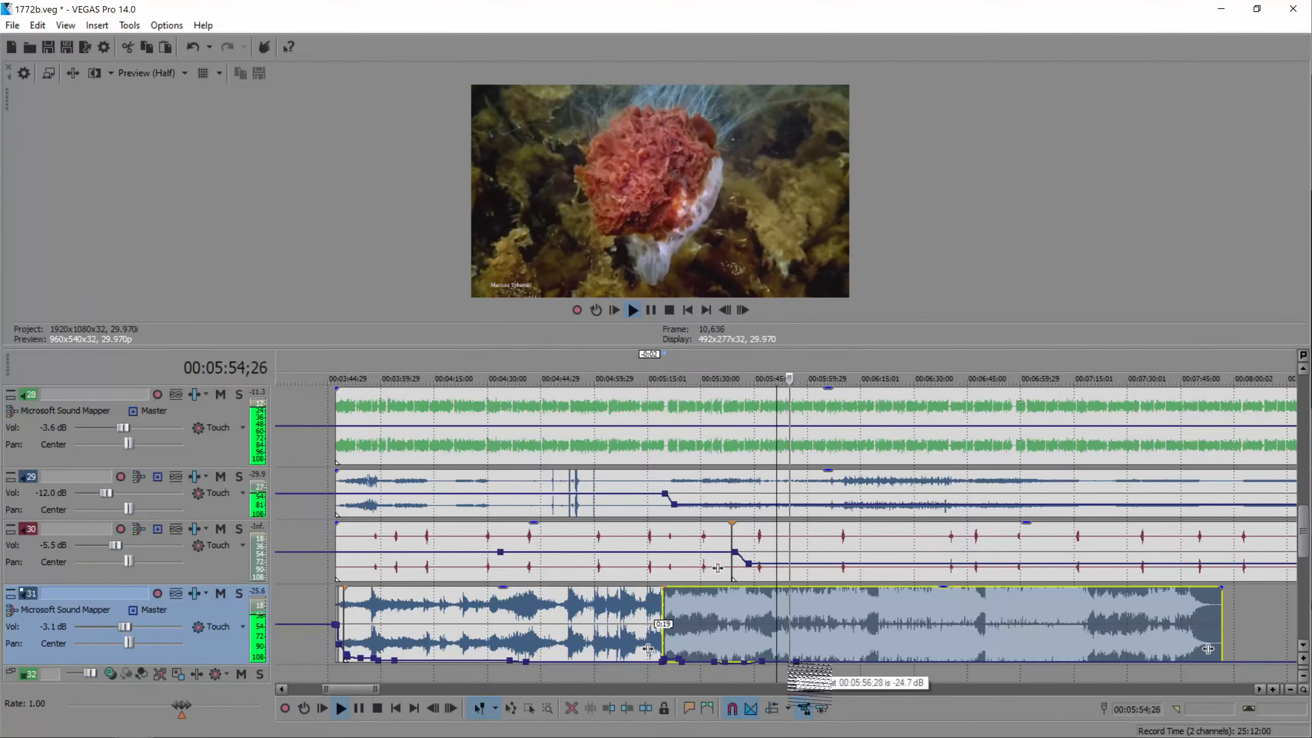
{"action": "left_click", "coordinate": [783, 645]}
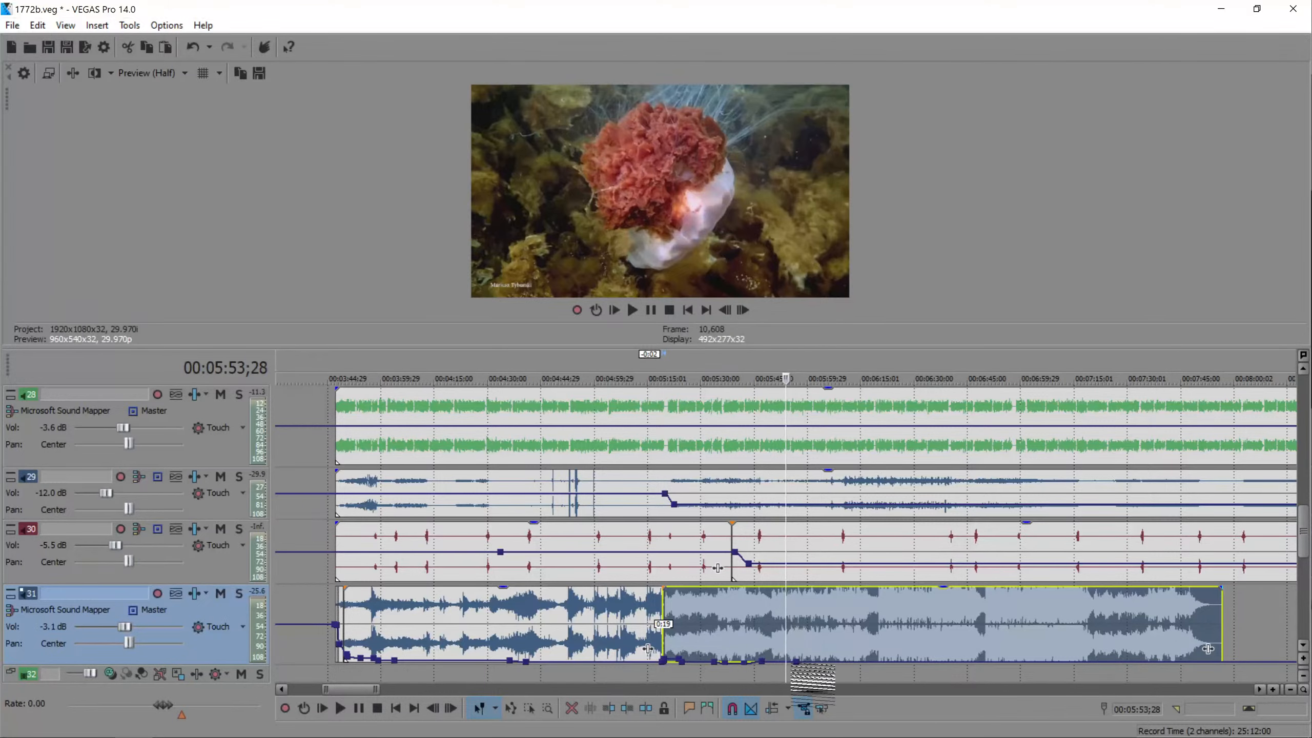
{"action": "scroll", "coordinate": [805, 672], "scroll_direction": "up", "scroll_amount": 3}
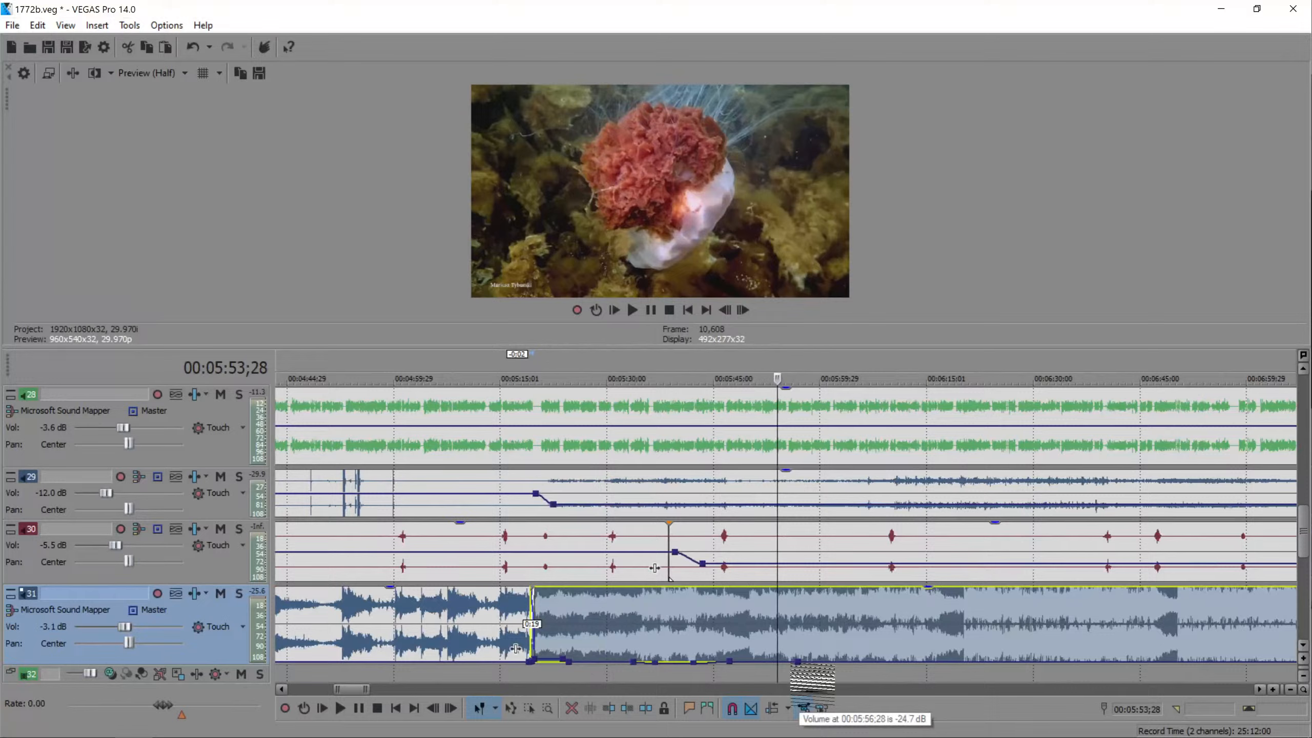
{"action": "key", "text": "space"}
{"action": "key", "text": "space"}
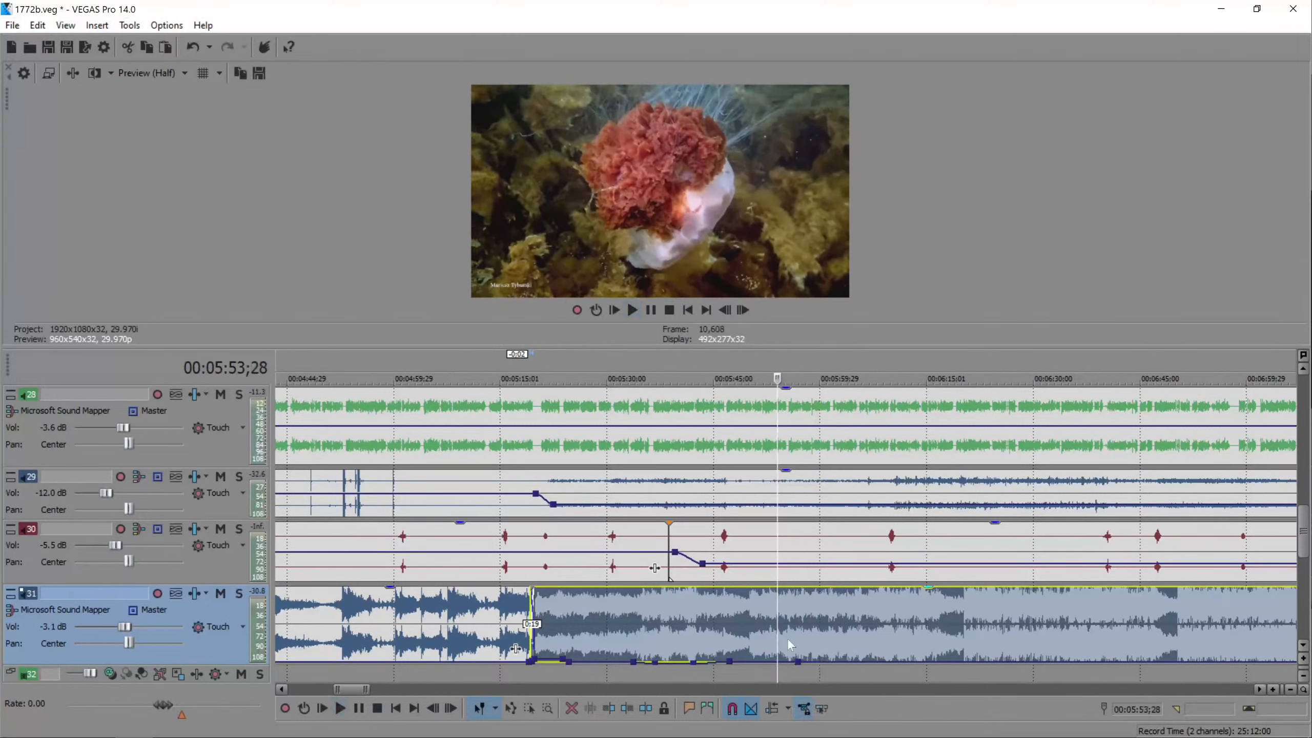
- Play through the music on track 31, split it at 00:06:58;06 and delete the remainder
{"action": "key", "text": "space"}
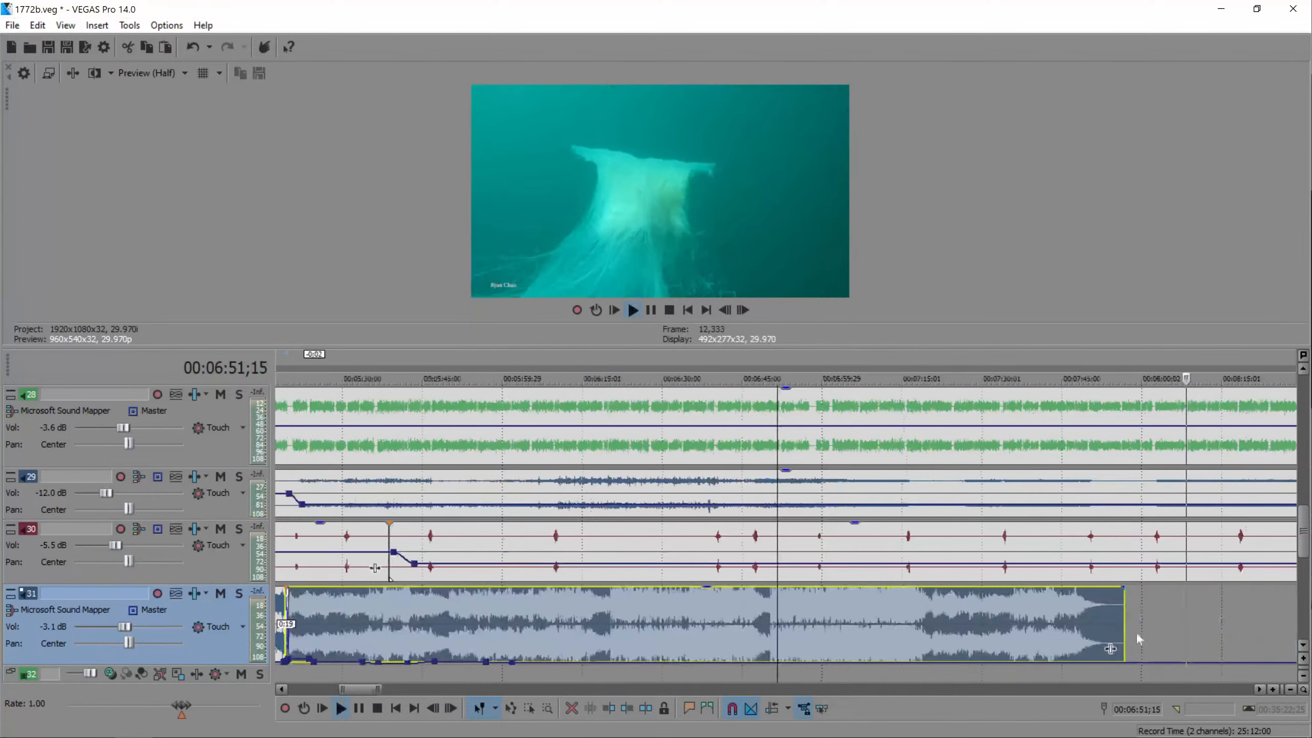
{"action": "scroll", "coordinate": [1137, 635], "scroll_direction": "up", "scroll_amount": 3}
{"action": "scroll", "coordinate": [877, 627], "scroll_direction": "down", "scroll_amount": 2}
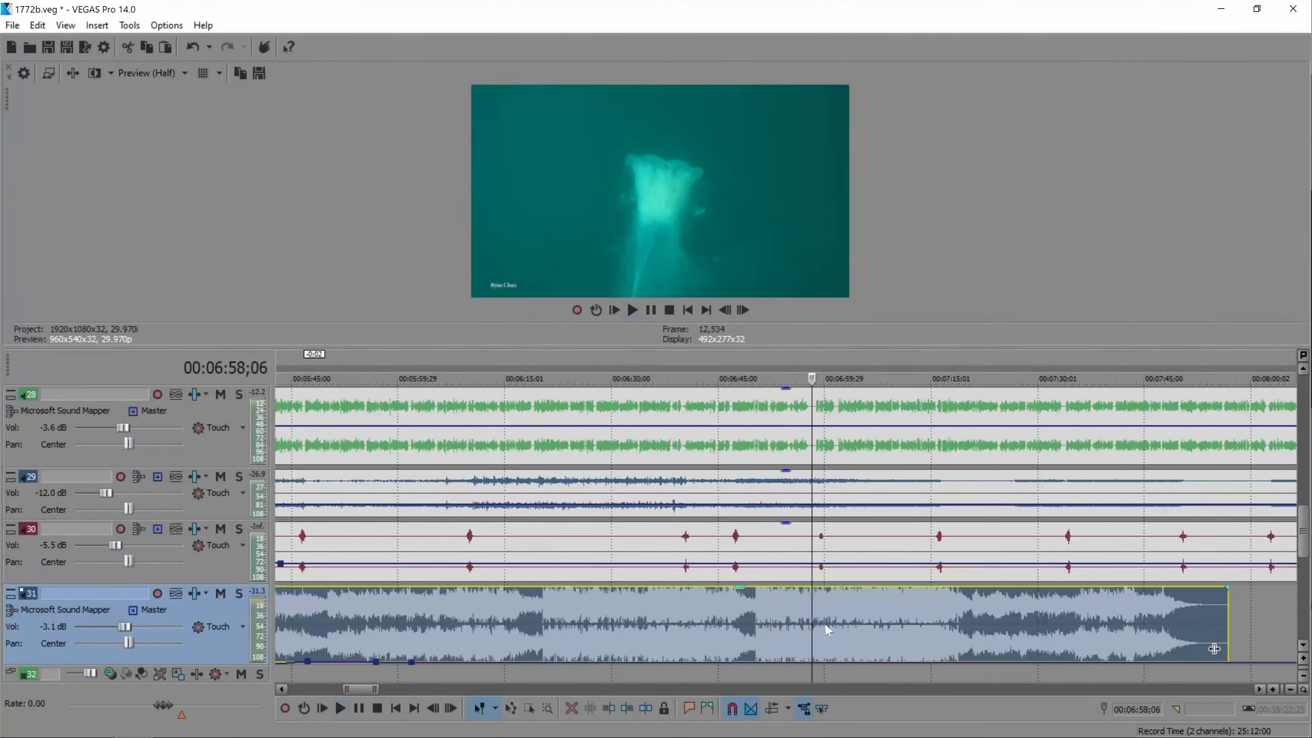
{"action": "key", "text": "s"}
{"action": "key", "text": "Delete"}
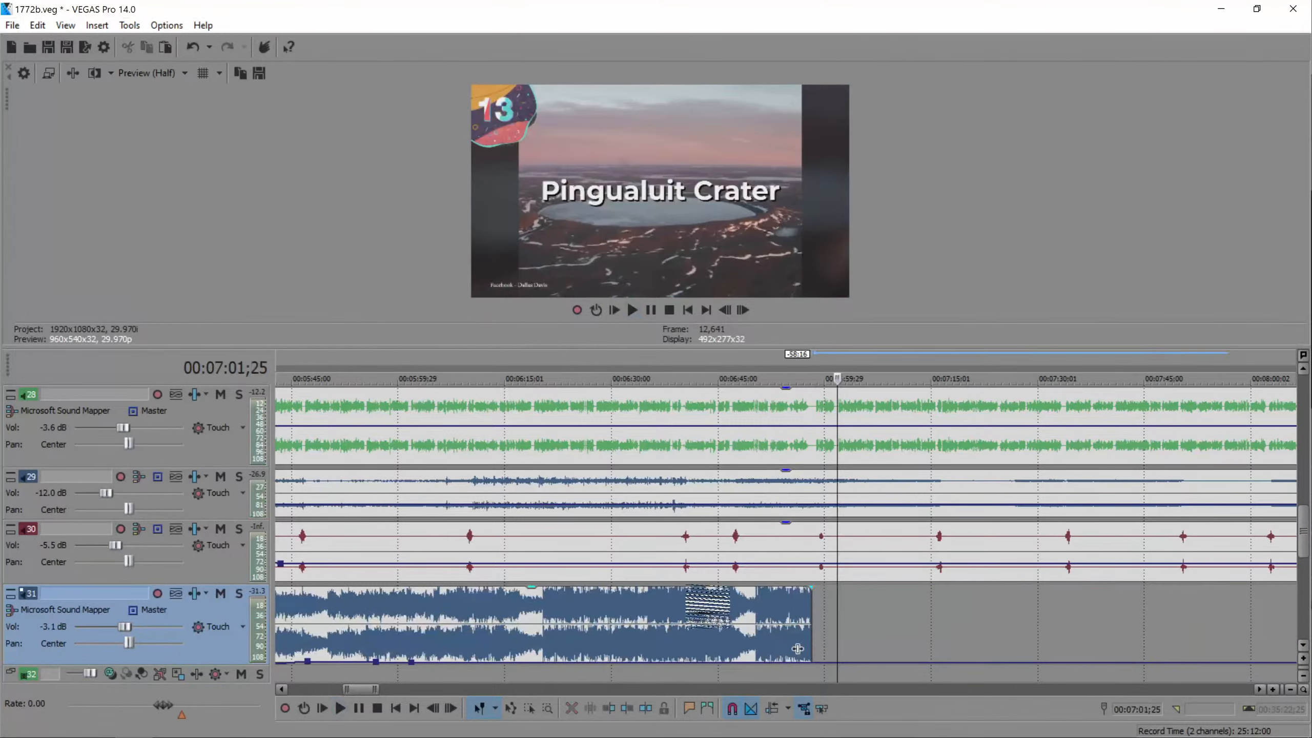
- Lower the gain of the trimmed music event on track 31 and play it from about 00:06:38
{"action": "left_click", "coordinate": [690, 576]}
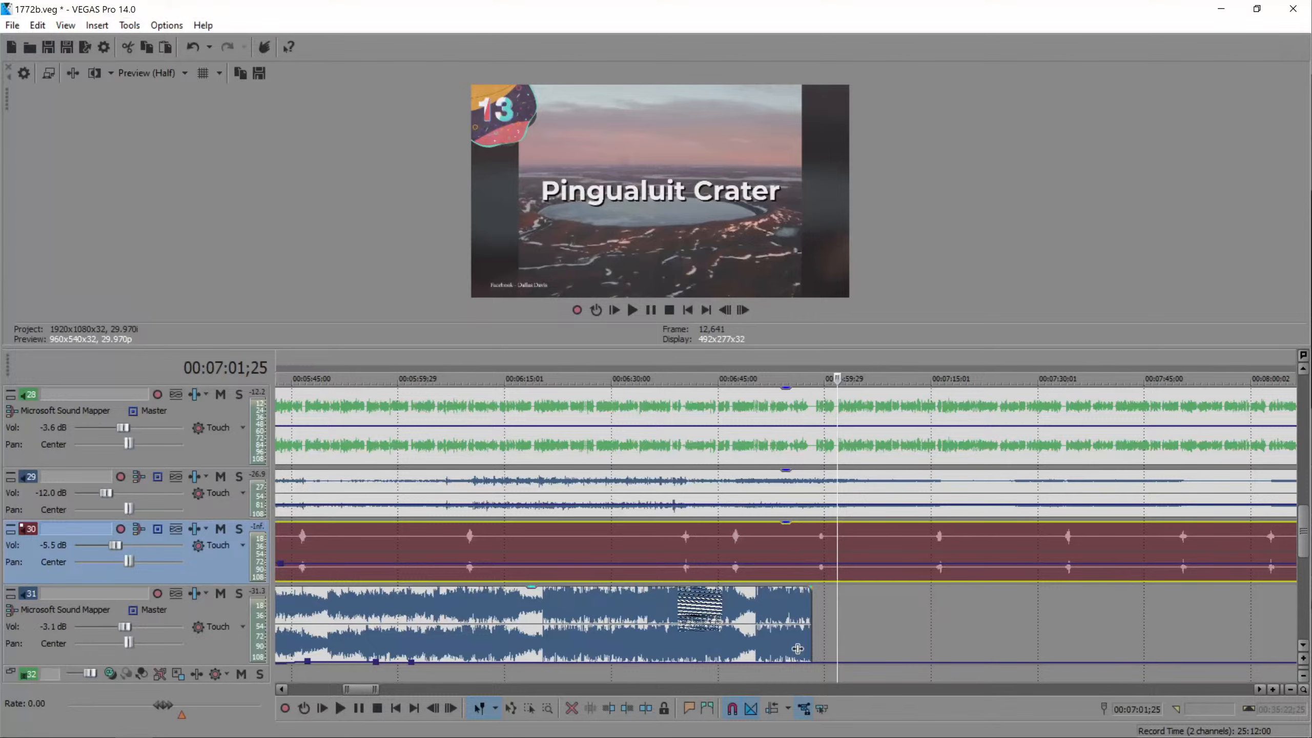
{"action": "left_click_drag", "start_coordinate": [691, 588], "coordinate": [692, 622]}
{"action": "left_click", "coordinate": [668, 610]}
{"action": "key", "text": "space"}
{"action": "scroll", "coordinate": [705, 623], "scroll_direction": "down", "scroll_amount": 2}
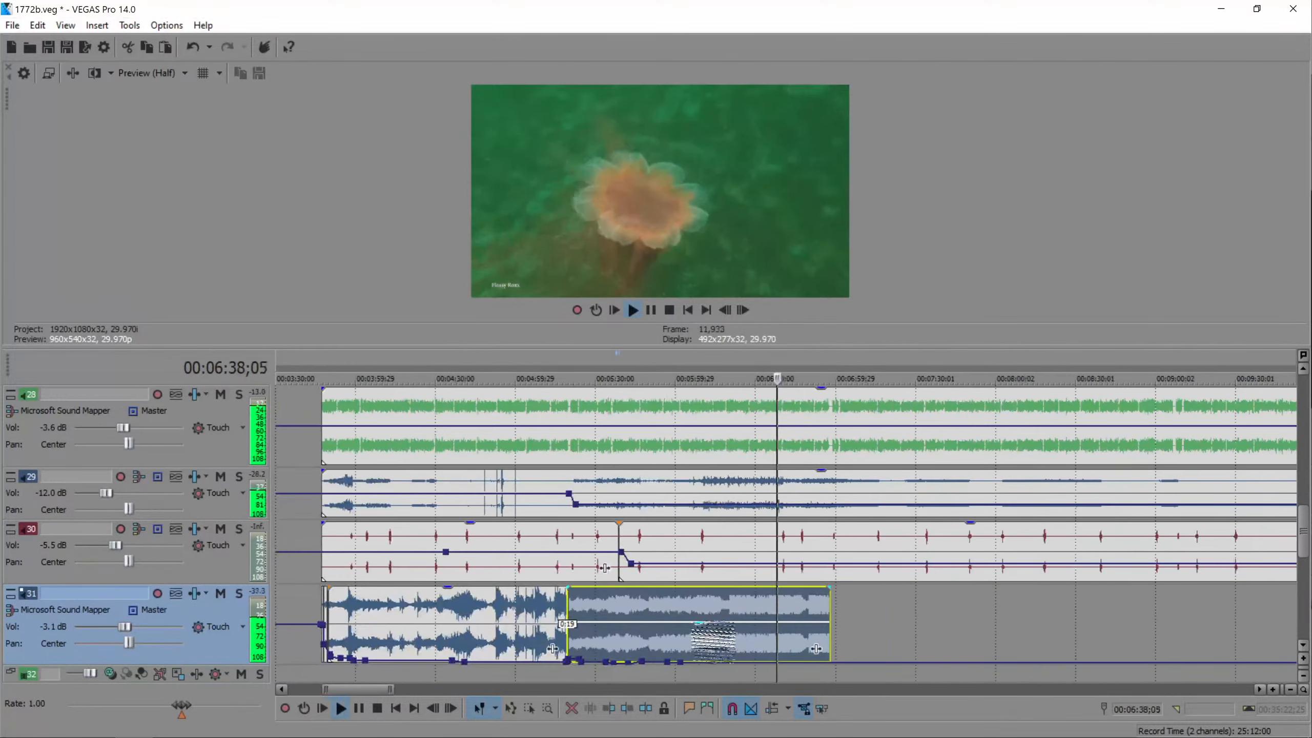
- Raise the trimmed music event's gain slightly and compare its loudness with the earlier music at about 00:04:33
{"action": "key", "text": "space"}
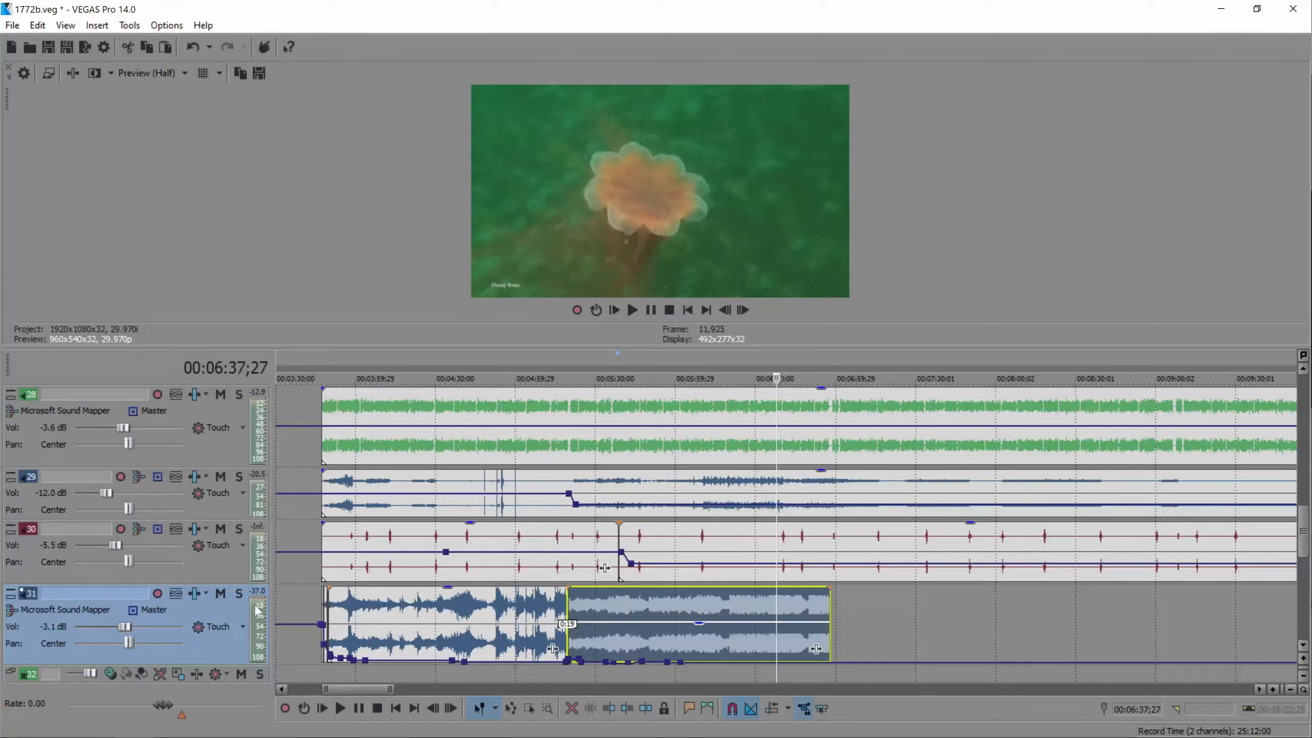
{"action": "key", "text": "space"}
{"action": "key", "text": "space"}
{"action": "key", "text": "space"}
{"action": "key", "text": "space"}
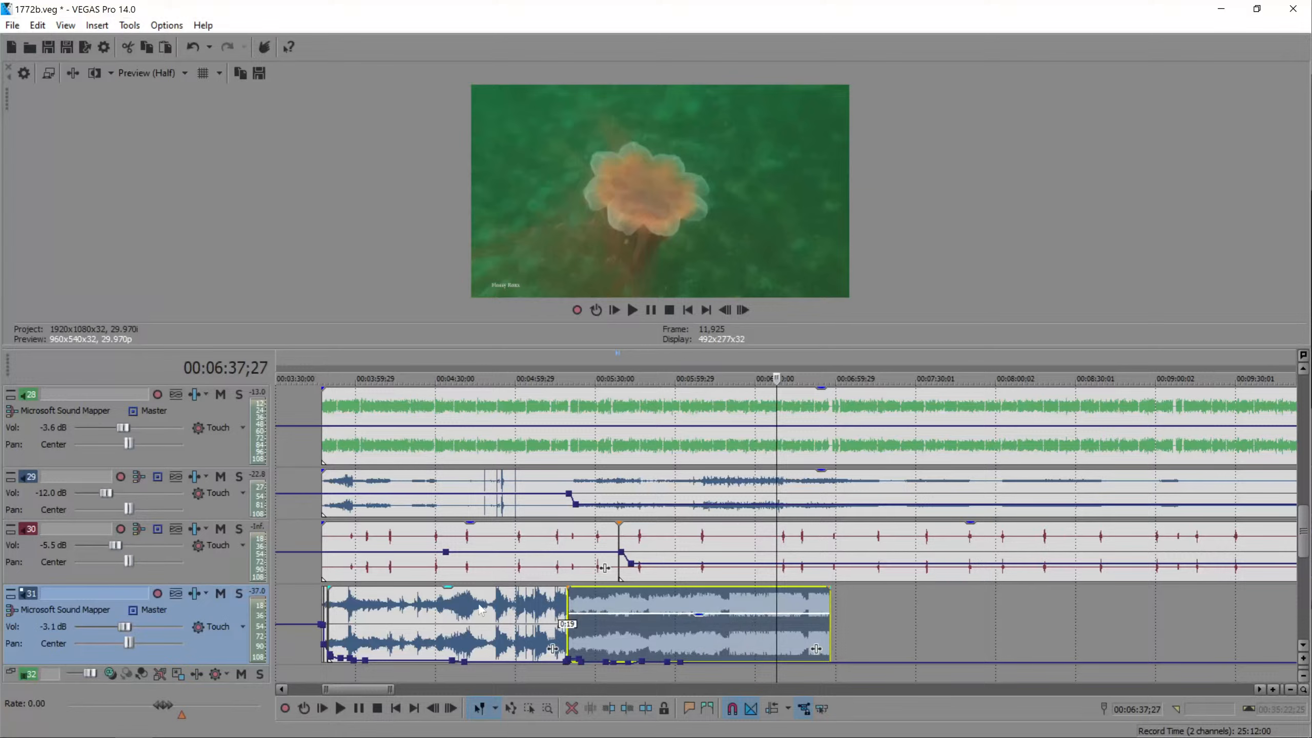
{"action": "left_click", "coordinate": [446, 614]}
{"action": "key", "text": "space"}
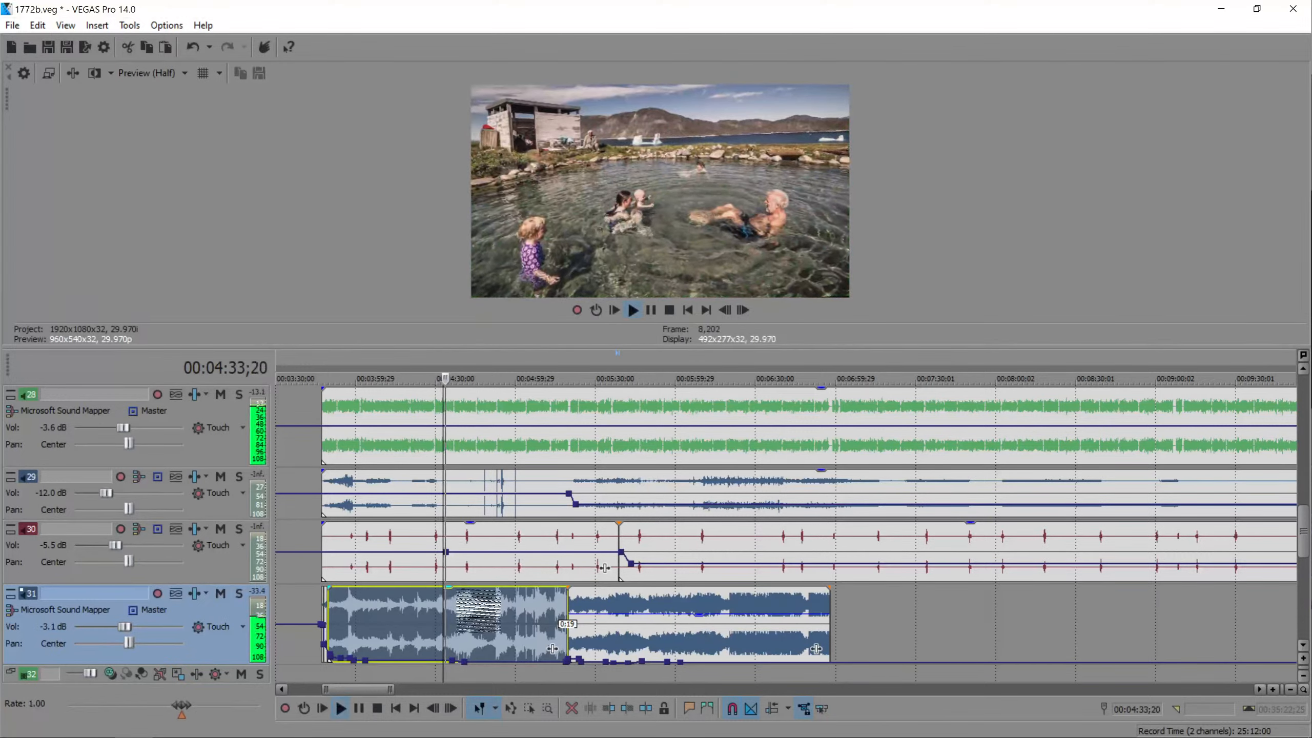
{"action": "key", "text": "space"}
- Save the project, play the end of the music from 00:06:56;18 and place the cursor at 00:06:58;15
{"action": "left_click", "coordinate": [828, 603]}
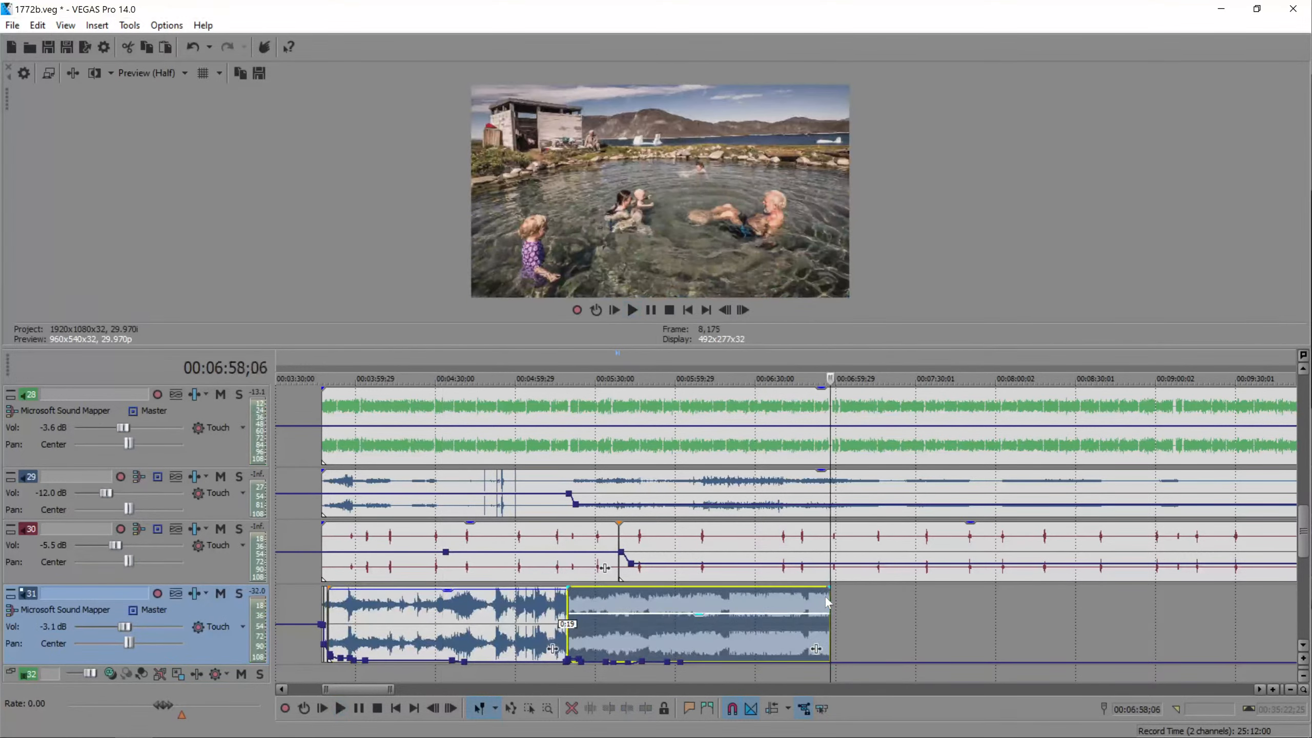
{"action": "key", "text": "ctrl+s"}
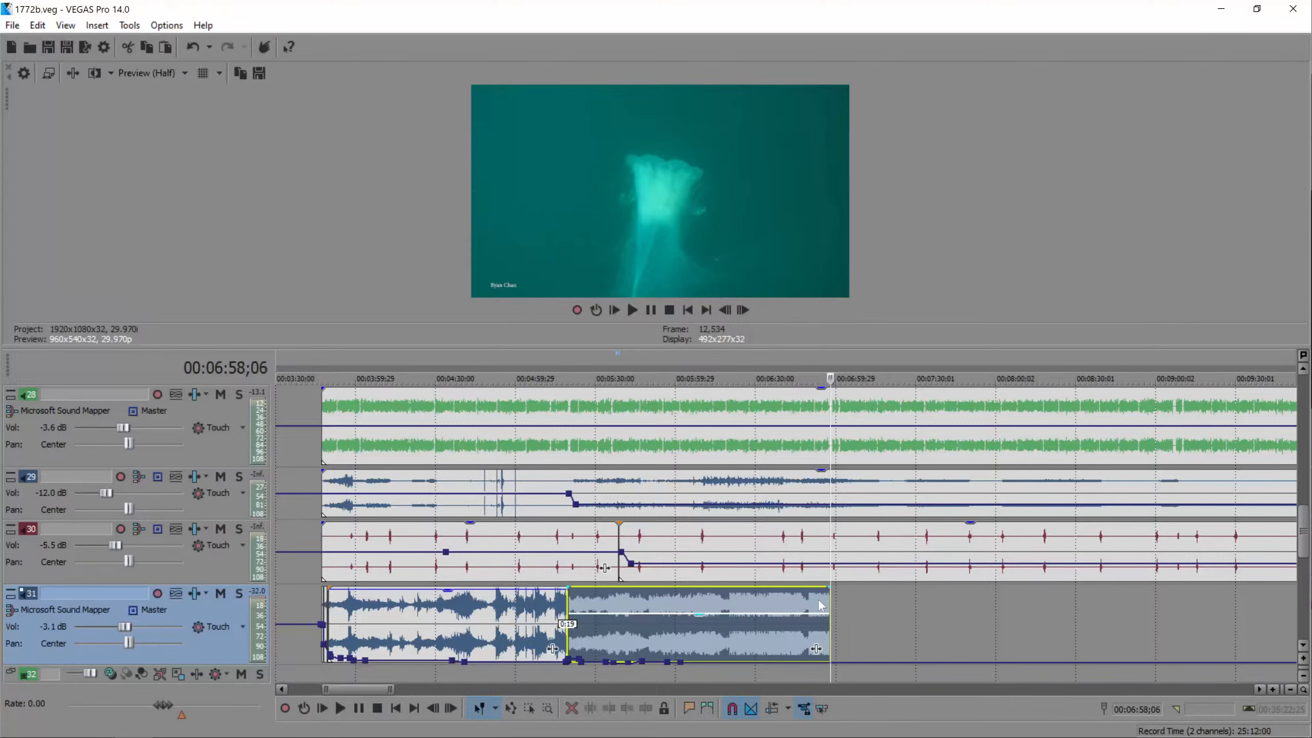
{"action": "scroll", "coordinate": [818, 599], "scroll_direction": "up", "scroll_amount": 5}
{"action": "left_click", "coordinate": [744, 605]}
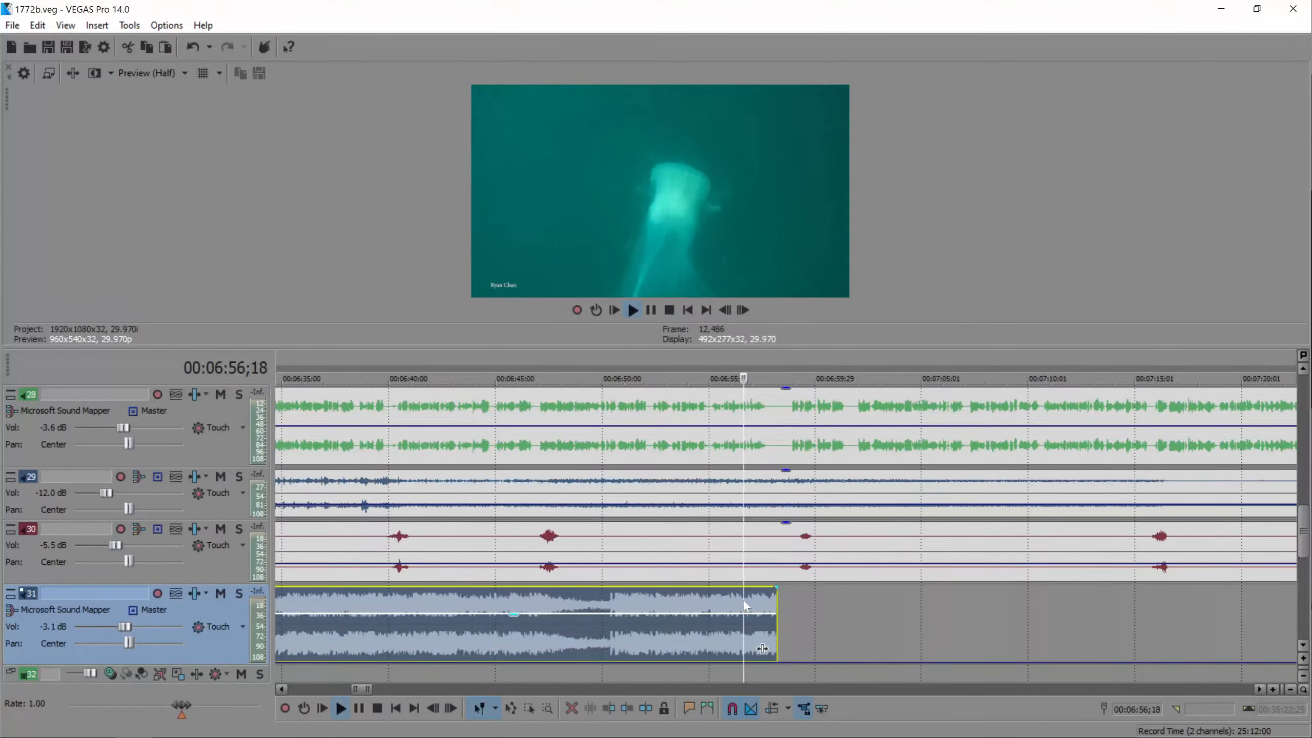
{"action": "left_click", "coordinate": [777, 599]}
{"action": "left_click", "coordinate": [784, 595]}
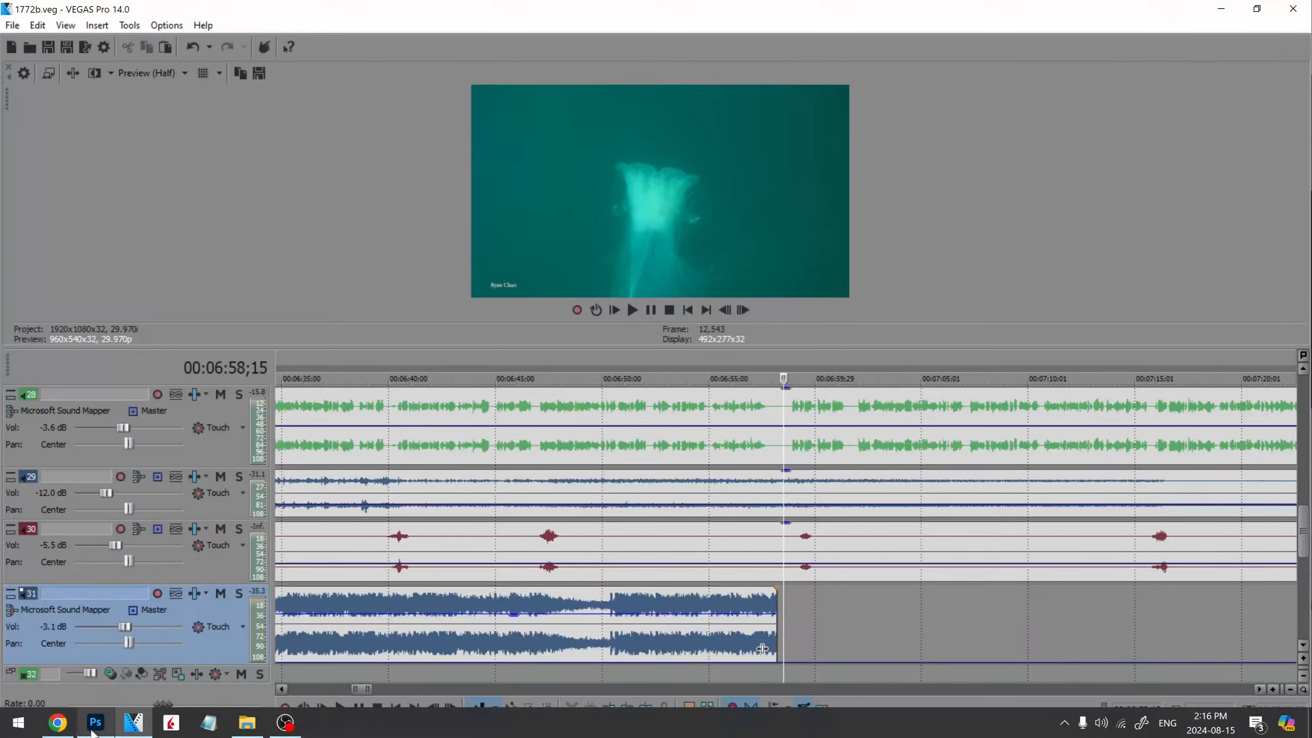
- Switch to Chrome, check the live chat in YouTube Studio and browse the saved Epidemic Sound playlist
{"action": "left_click", "coordinate": [58, 722]}
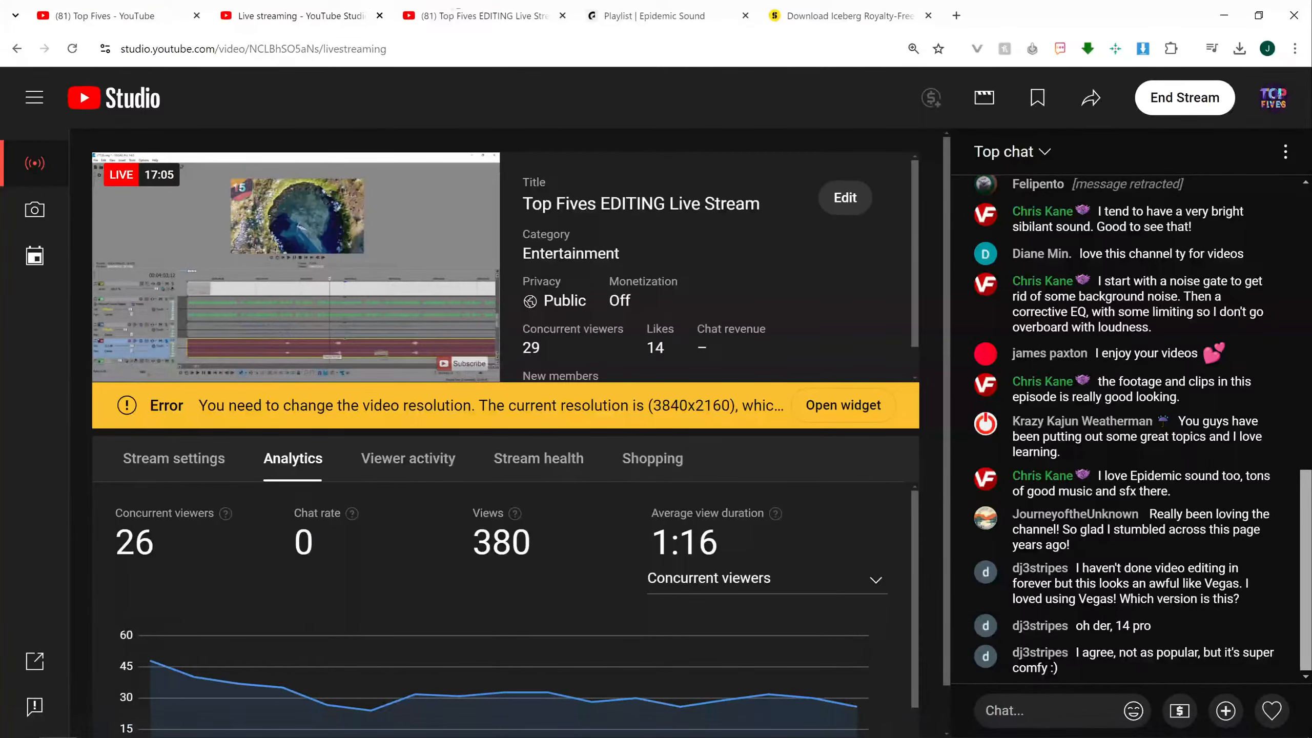
{"action": "mouse_move", "coordinate": [595, 16]}
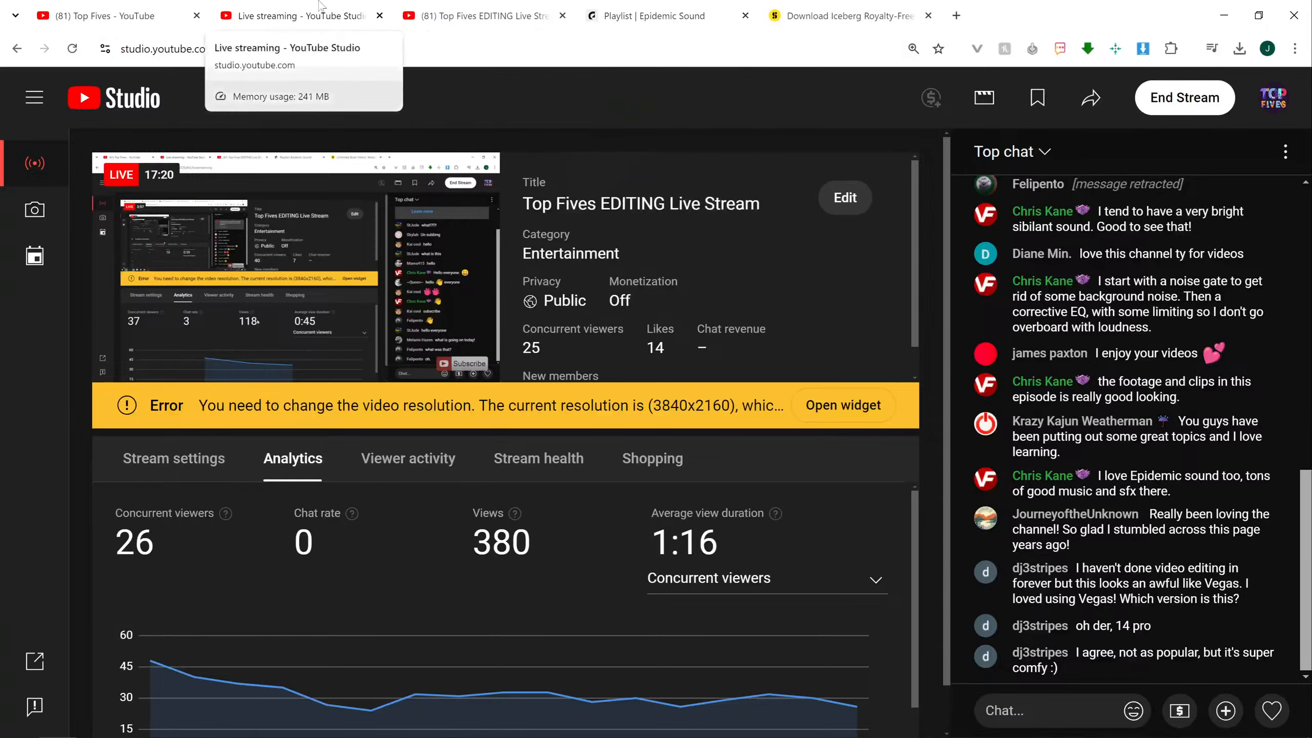
{"action": "left_click", "coordinate": [723, 8]}
{"action": "scroll", "coordinate": [278, 568], "scroll_direction": "down", "scroll_amount": 3}
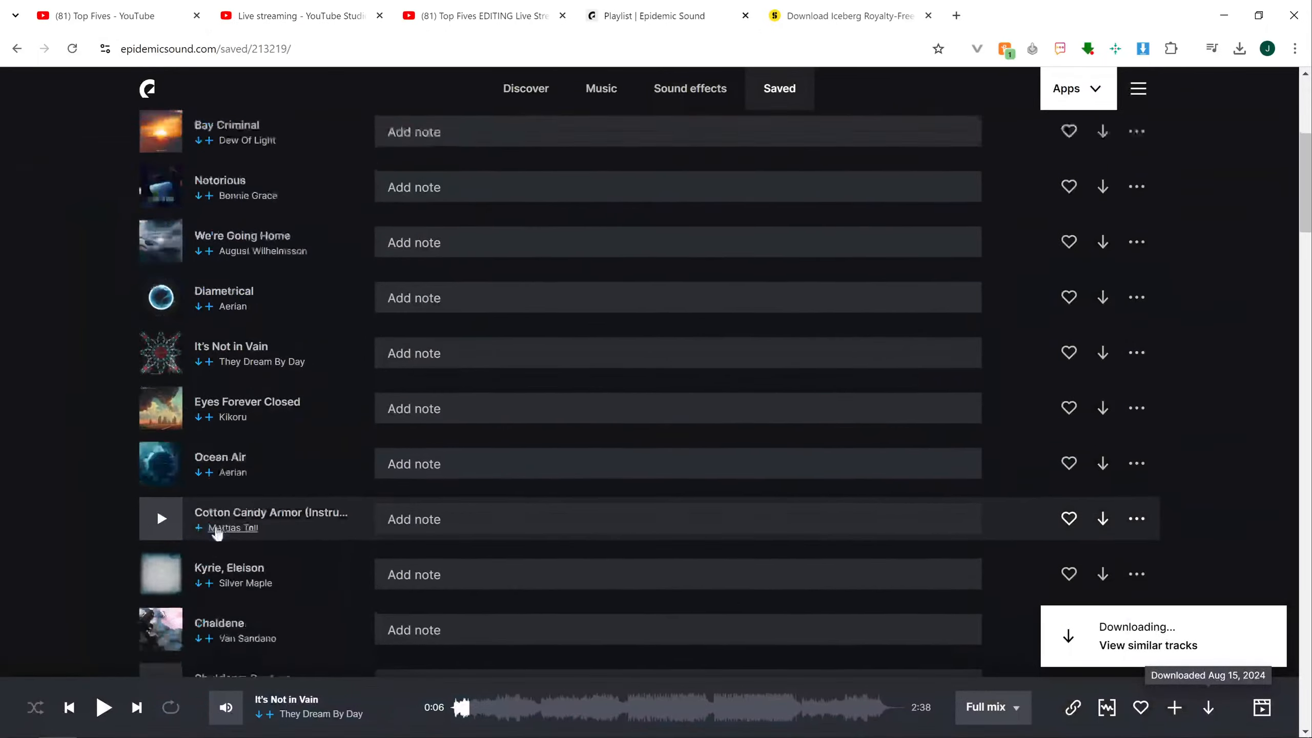
- Preview the track Ocean Air in the saved playlist, skipping ahead to about 0:53
{"action": "left_click", "coordinate": [166, 450]}
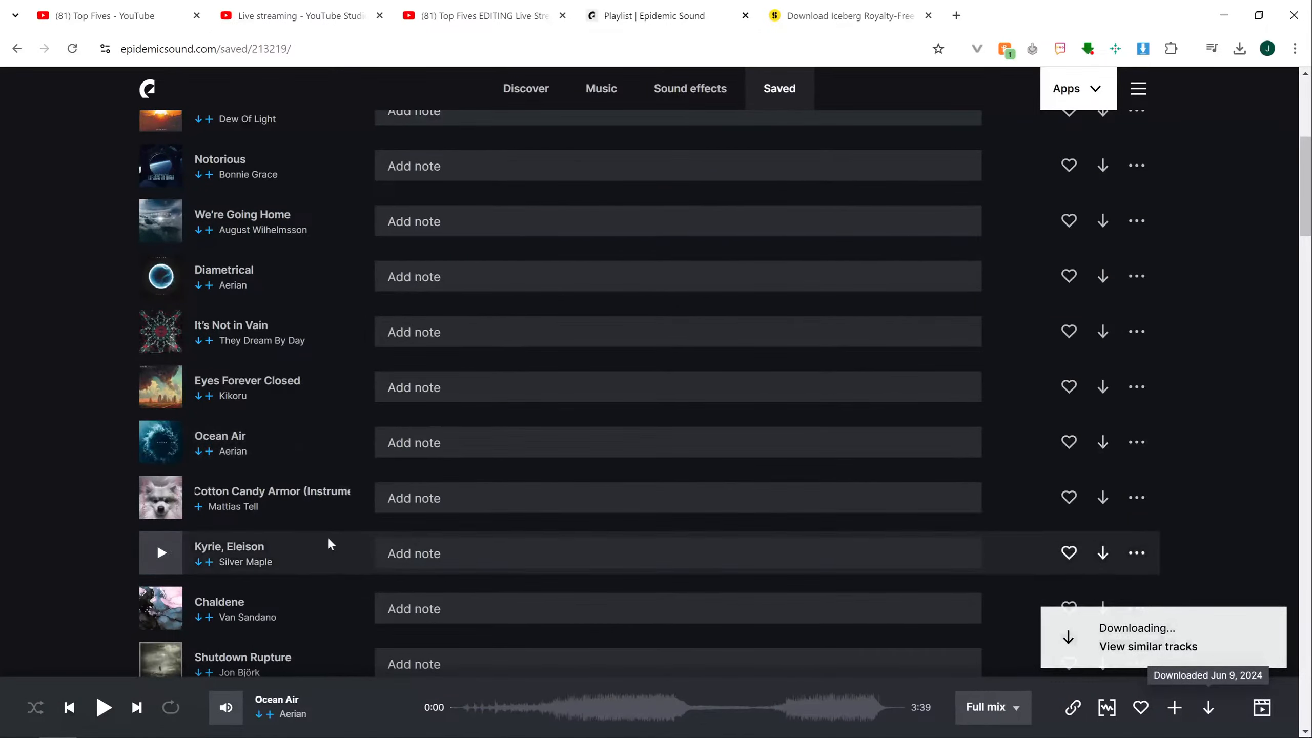
{"action": "left_click", "coordinate": [162, 445]}
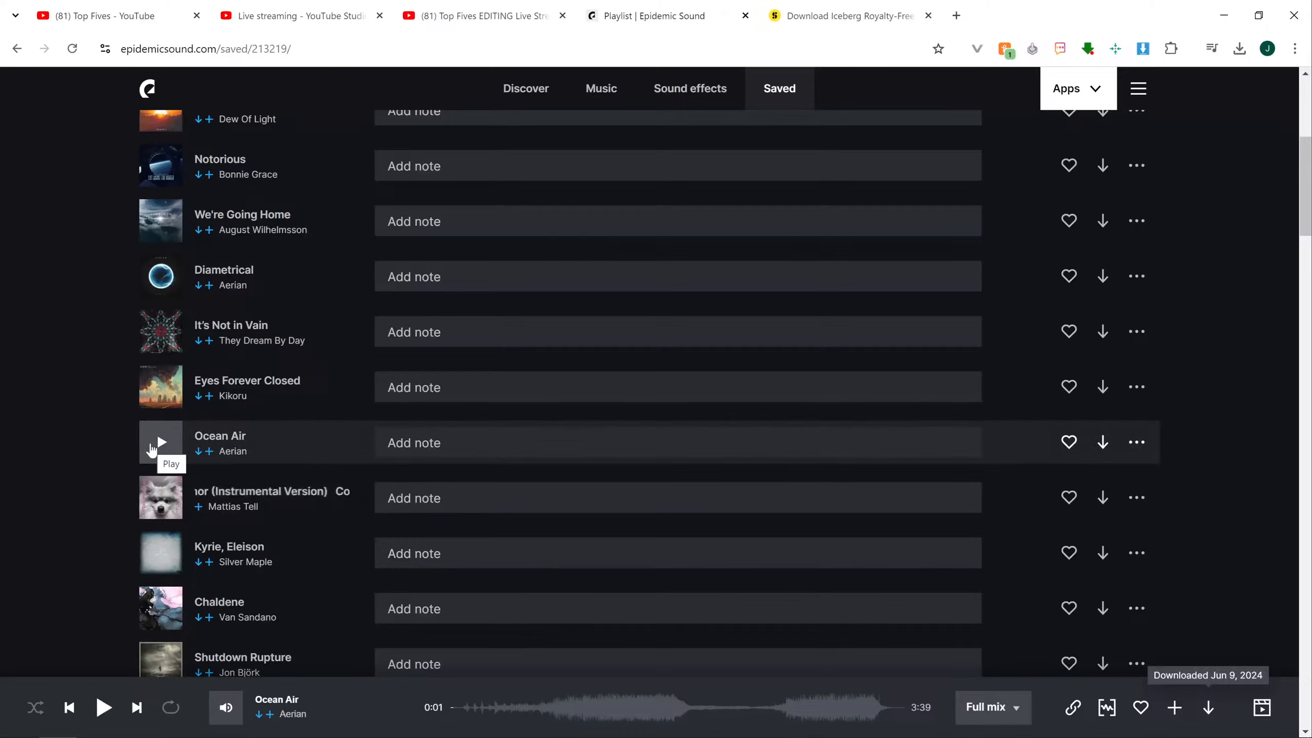
{"action": "left_click", "coordinate": [150, 447]}
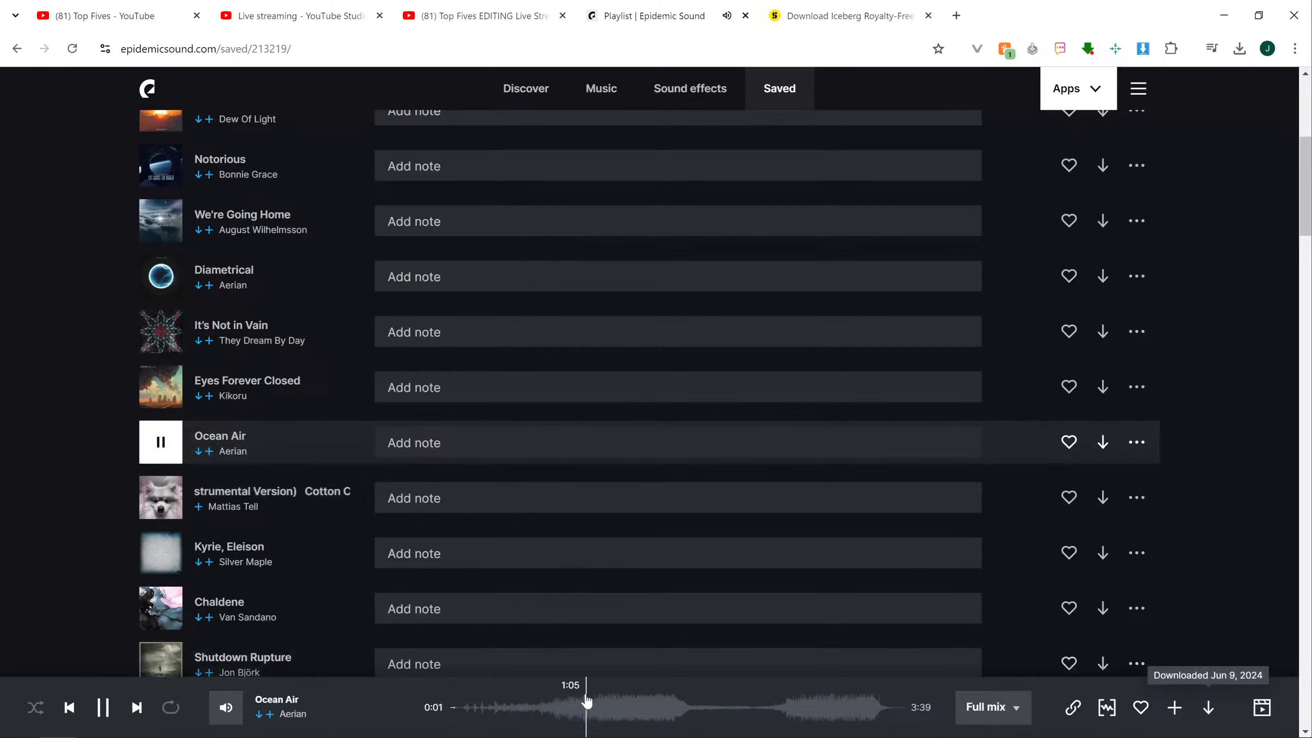
{"action": "left_click", "coordinate": [560, 707]}
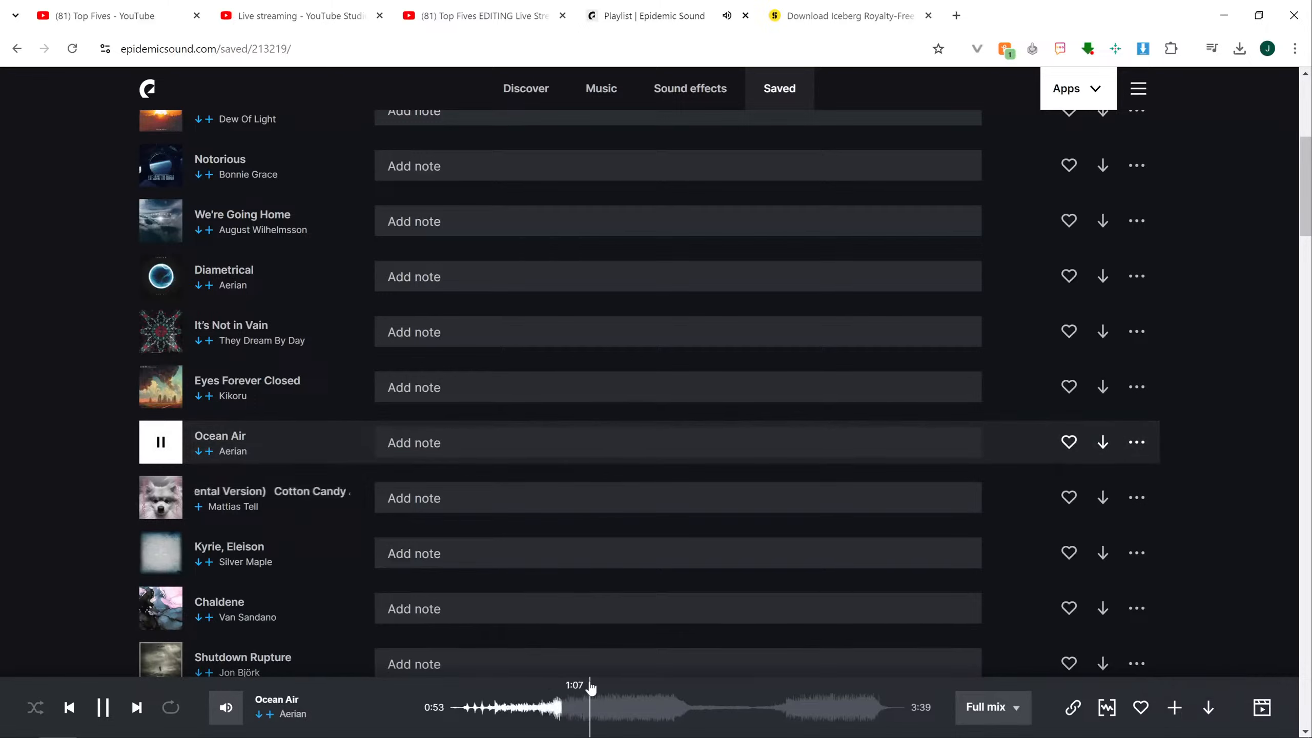
{"action": "mouse_move", "coordinate": [225, 707]}
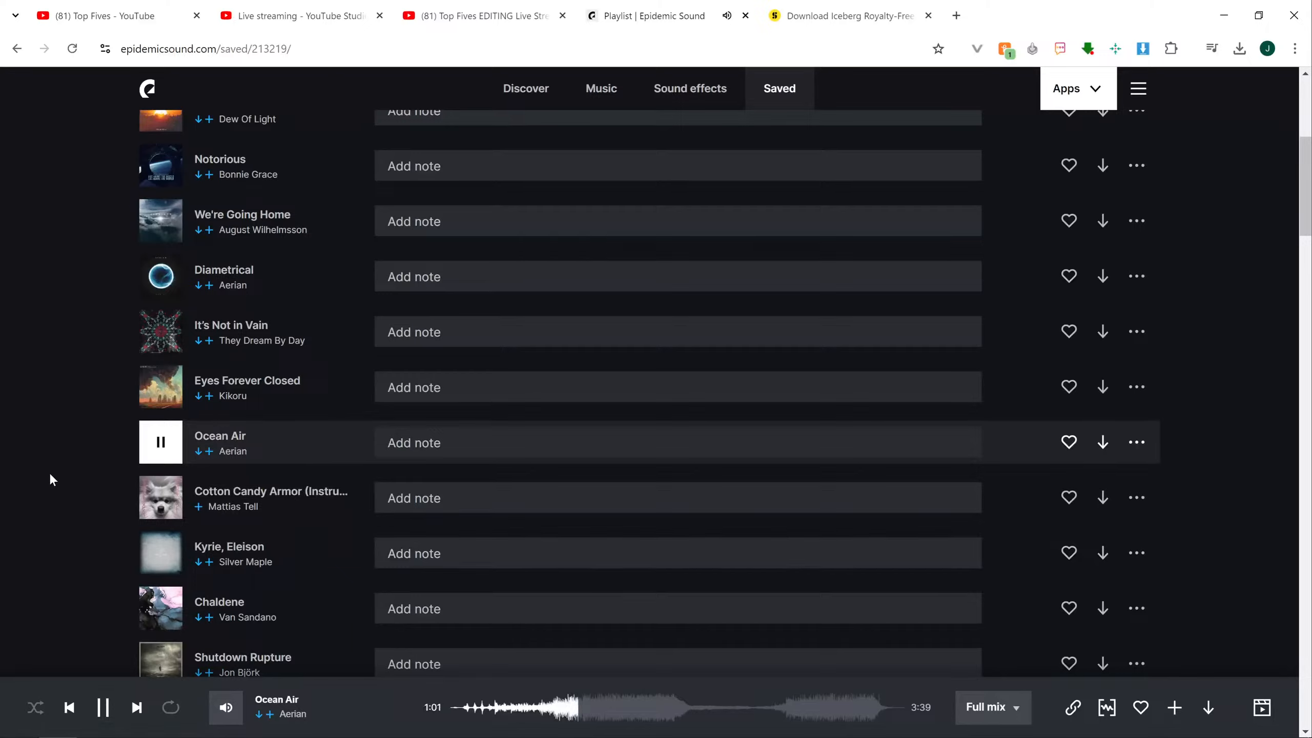
{"action": "left_click", "coordinate": [103, 707]}
- Download the full mix of Ocean Air as MP3 and save it in the 1772 folder
{"action": "left_click", "coordinate": [1209, 708]}
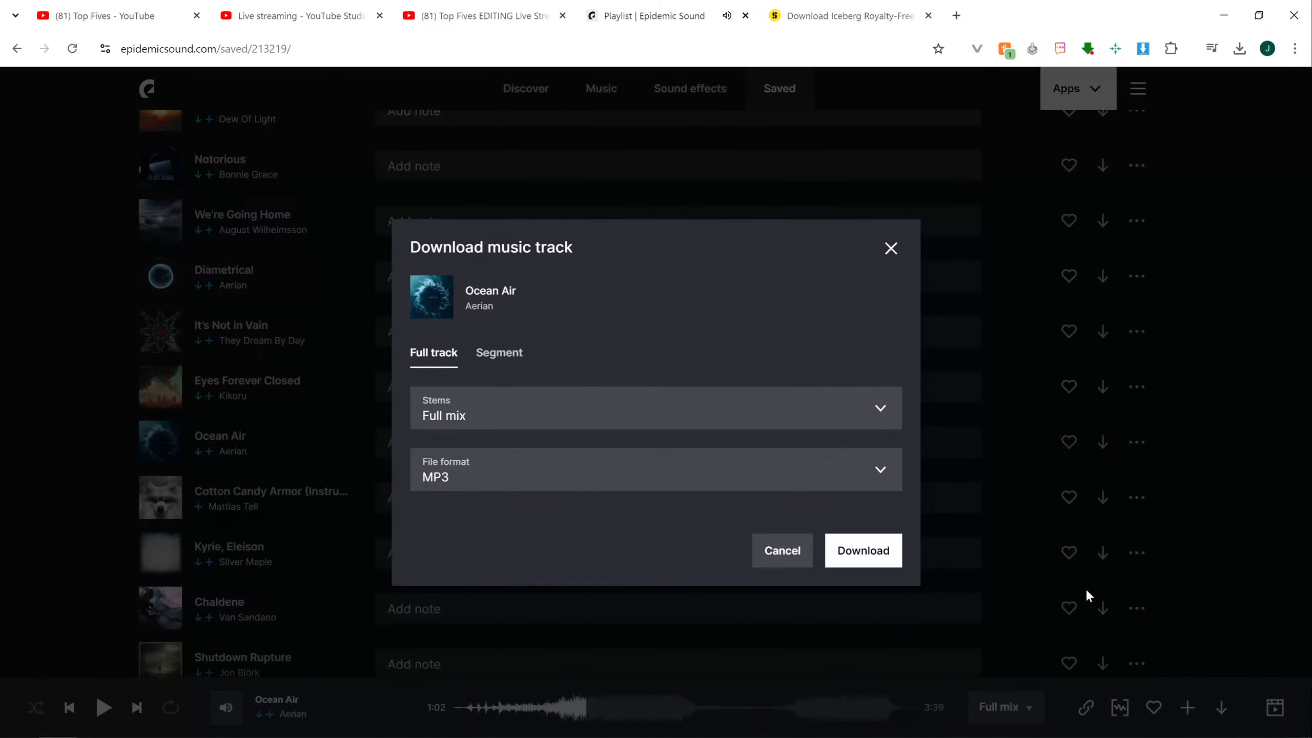
{"action": "left_click", "coordinate": [862, 550]}
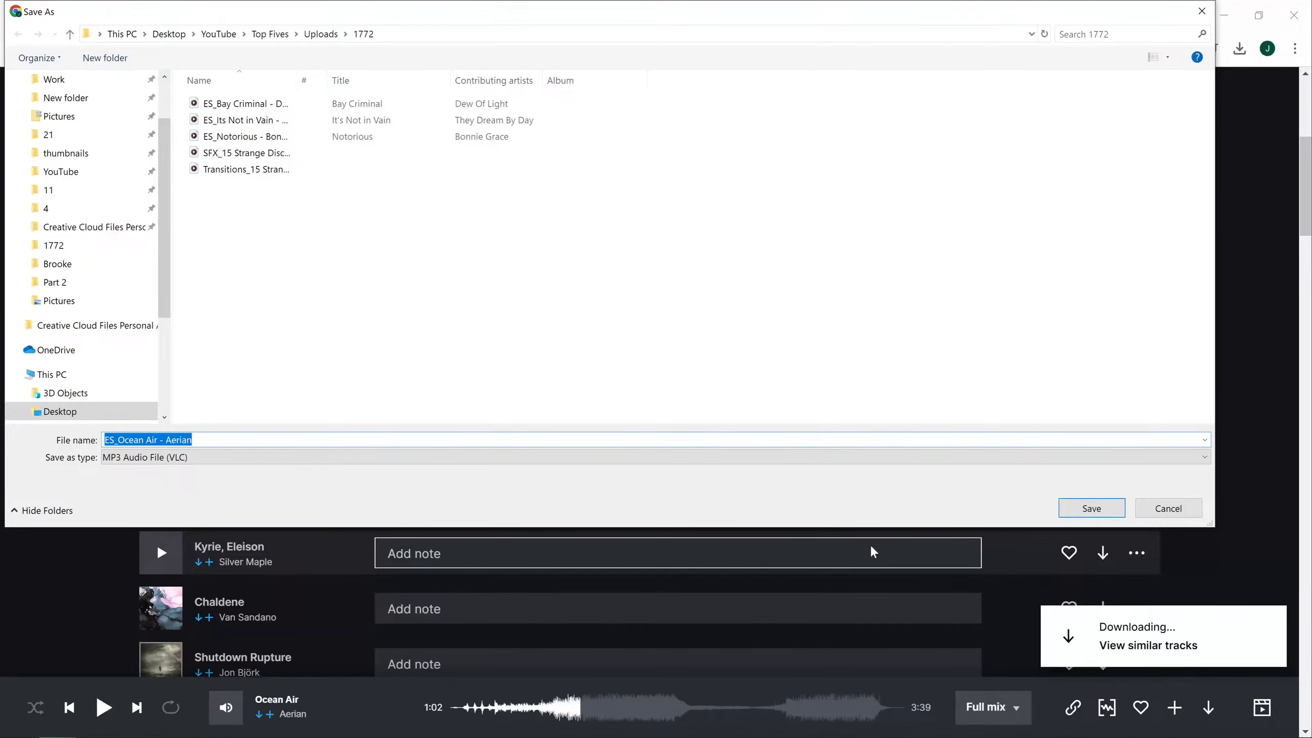
{"action": "left_click", "coordinate": [1090, 509]}
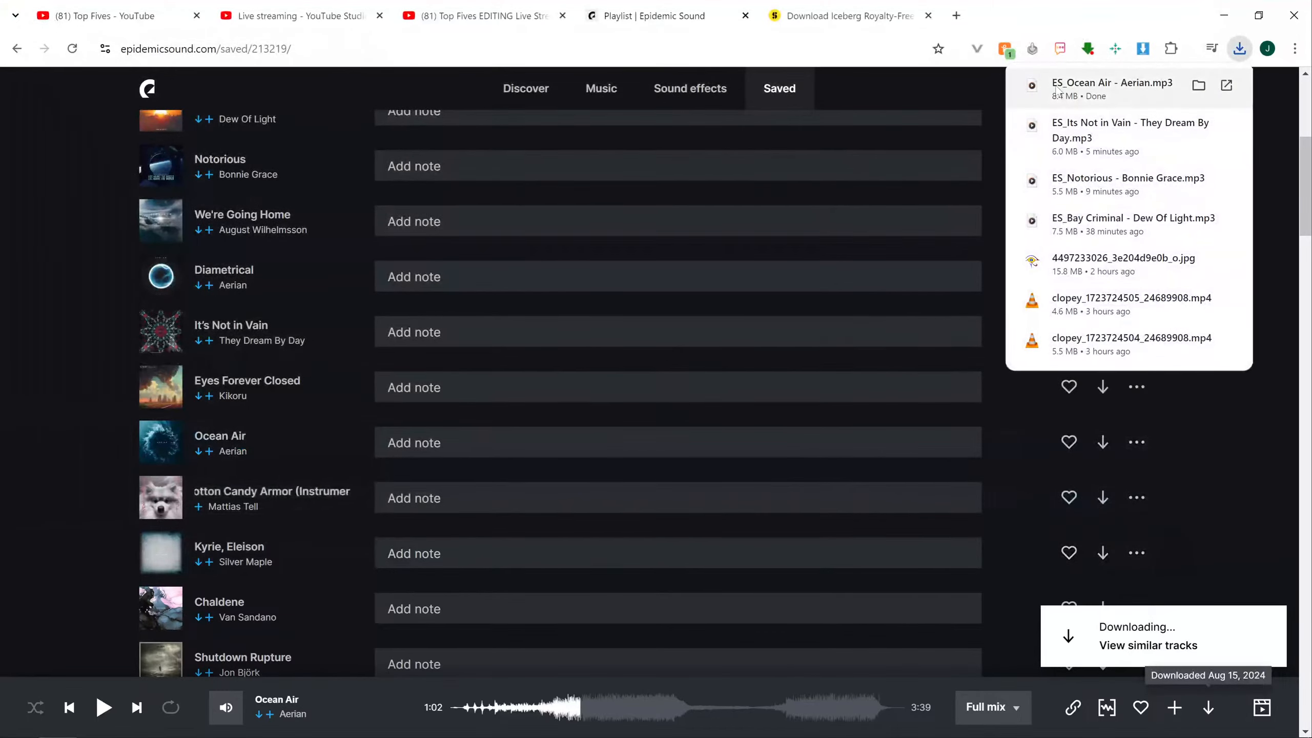
- Switch to VEGAS Pro, add the downloaded Ocean Air file to track 31 and align its start at 00:06:58;22
{"action": "left_click", "coordinate": [130, 729]}
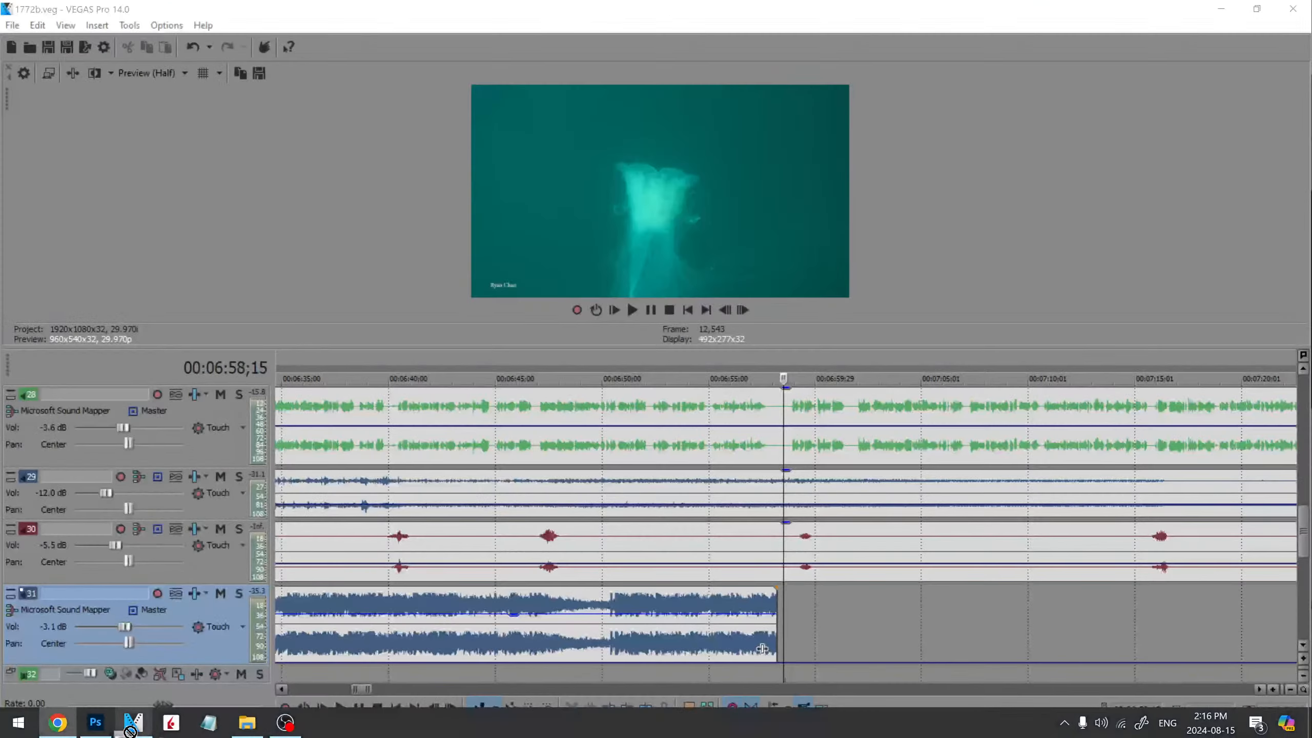
{"action": "left_click_drag", "start_coordinate": [130, 731], "coordinate": [799, 606]}
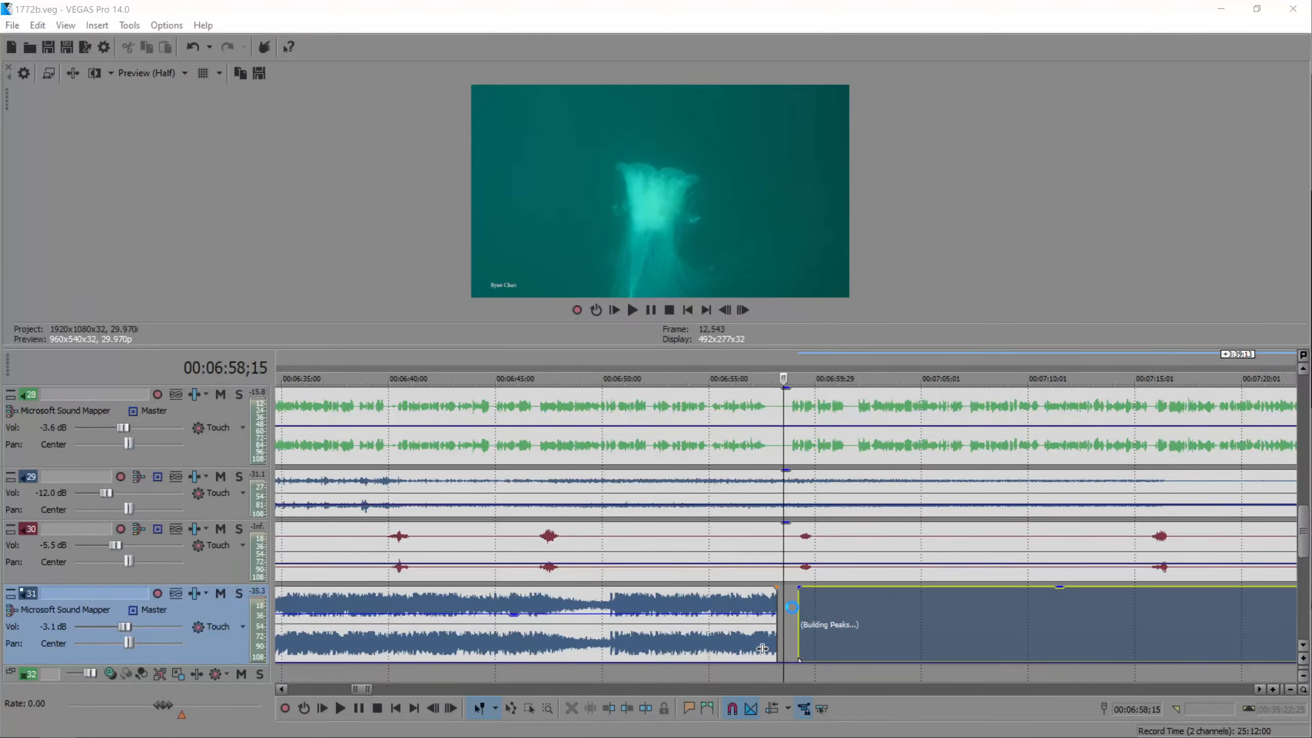
{"action": "mouse_move", "coordinate": [800, 620]}
{"action": "left_mouse_down"}
{"action": "mouse_move", "coordinate": [952, 622]}
{"action": "mouse_move", "coordinate": [815, 632]}
{"action": "left_mouse_up"}
{"action": "left_click", "coordinate": [796, 615]}
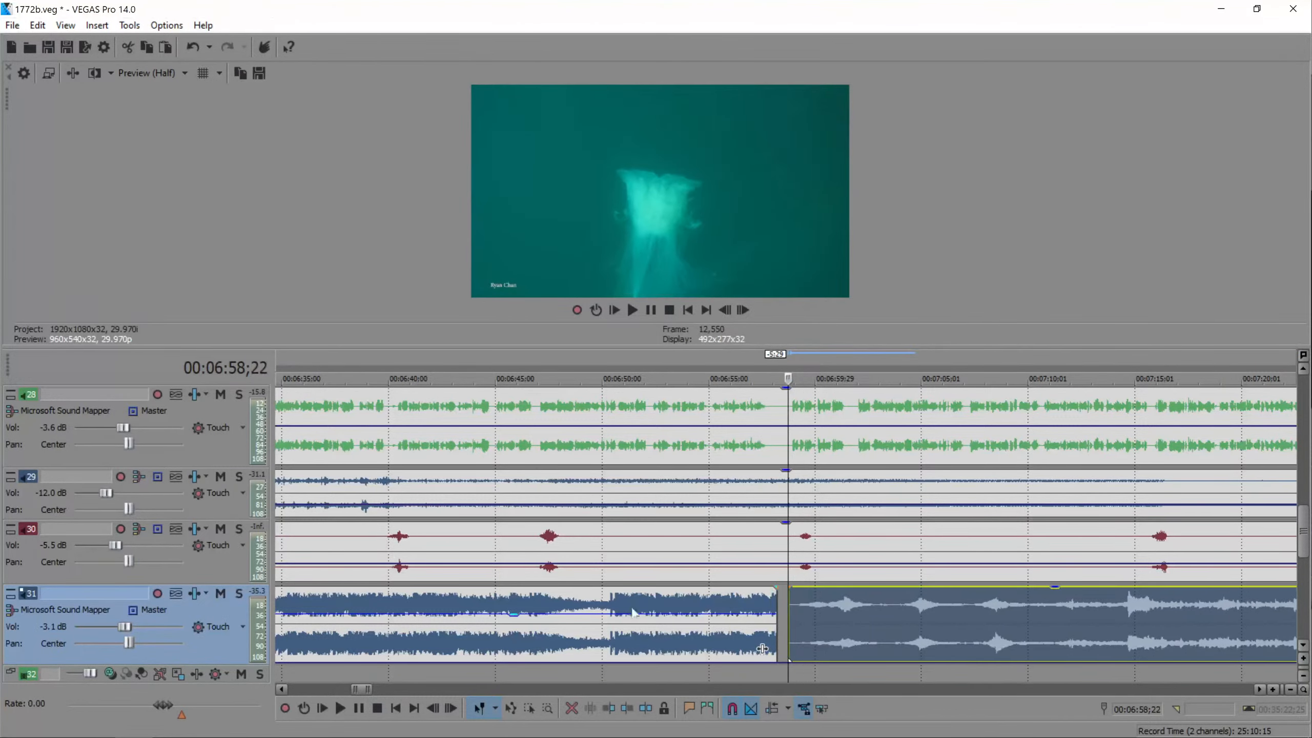
- Solo track 31 and play the new music from 00:06:58;22
{"action": "left_click", "coordinate": [240, 593]}
{"action": "key", "text": "space"}
{"action": "scroll", "coordinate": [762, 649], "scroll_direction": "up", "scroll_amount": 2}
{"action": "key", "text": "space"}
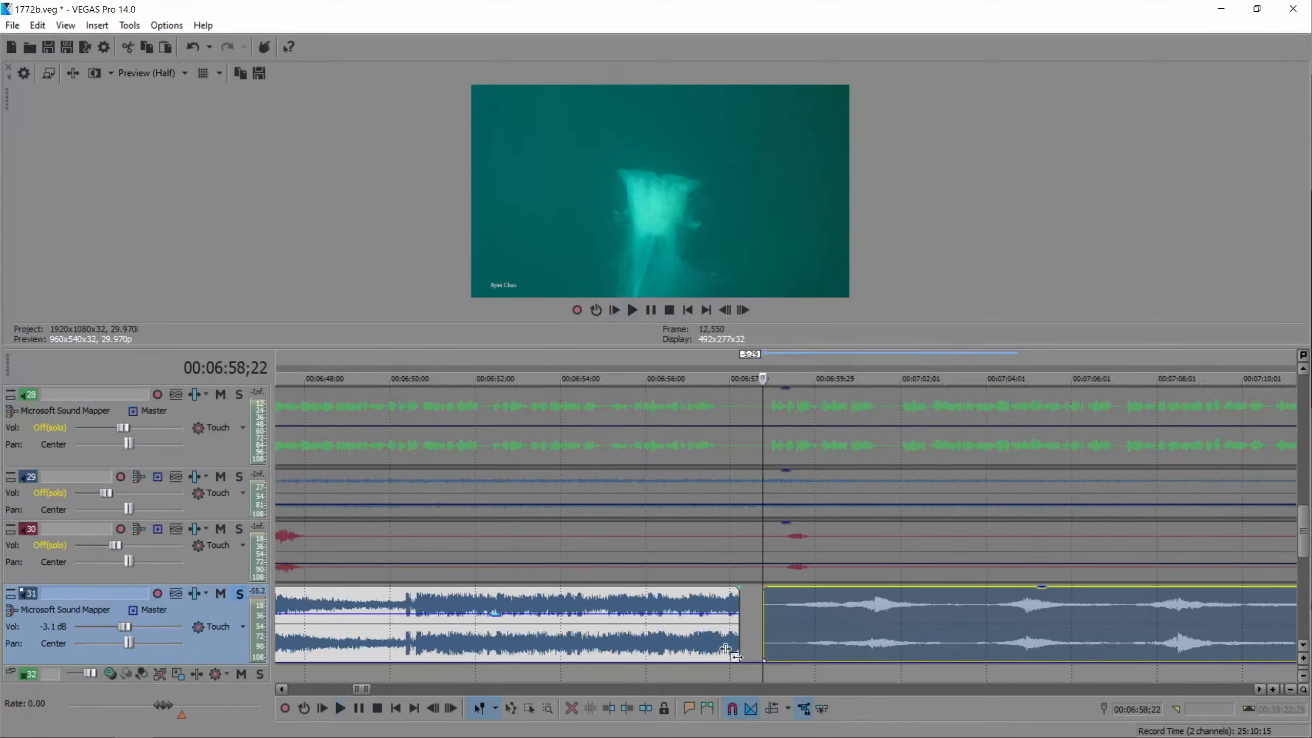
- Play the soloed new music on track 31 from its start, skipping ahead to about 00:07:15 and 00:07:43
{"action": "left_click", "coordinate": [734, 649]}
{"action": "left_click", "coordinate": [766, 615]}
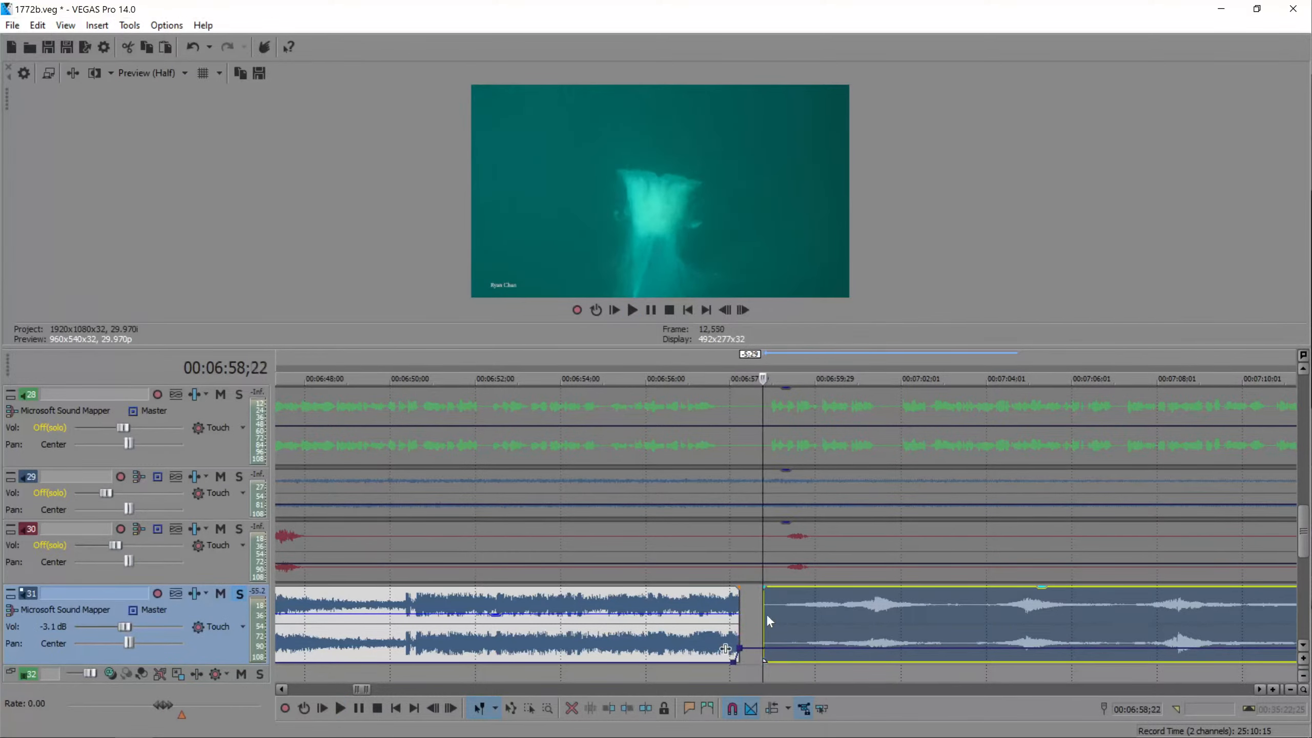
{"action": "key", "text": "space"}
{"action": "scroll", "coordinate": [775, 615], "scroll_direction": "down", "scroll_amount": 5}
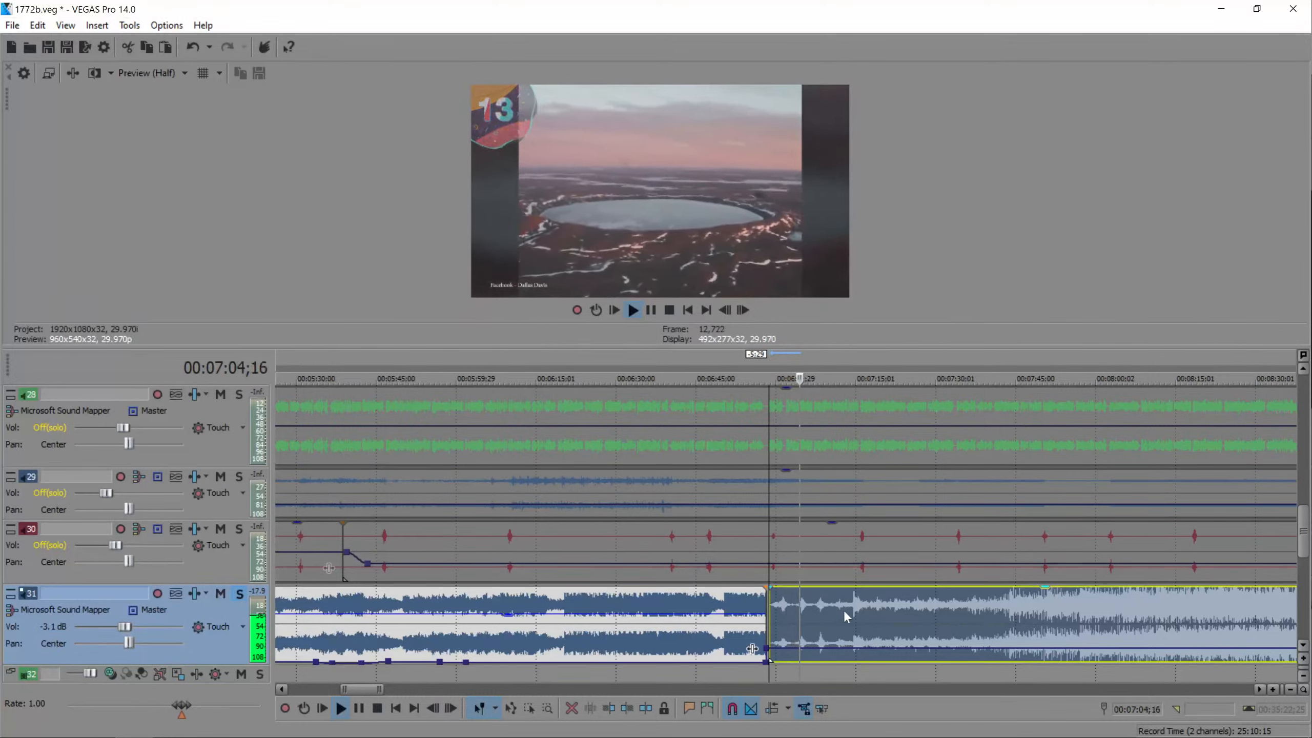
{"action": "left_click", "coordinate": [851, 628]}
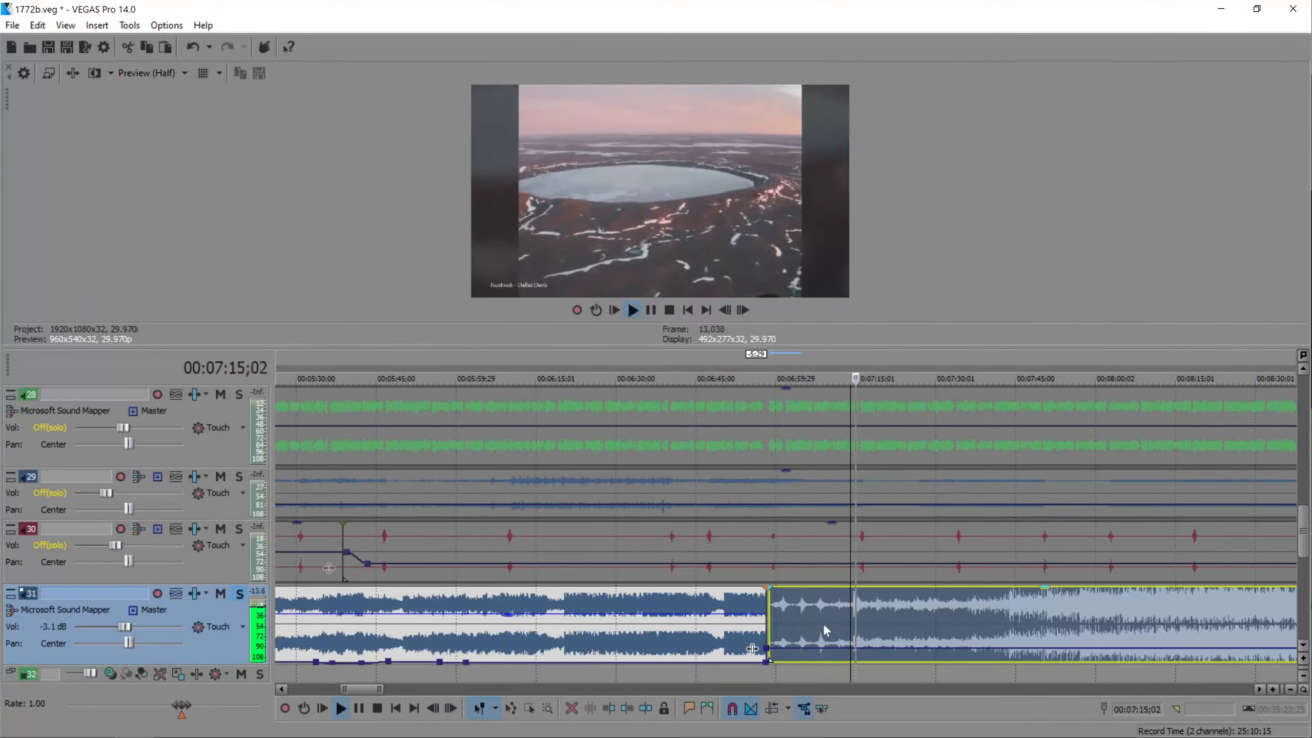
{"action": "left_click", "coordinate": [1003, 609]}
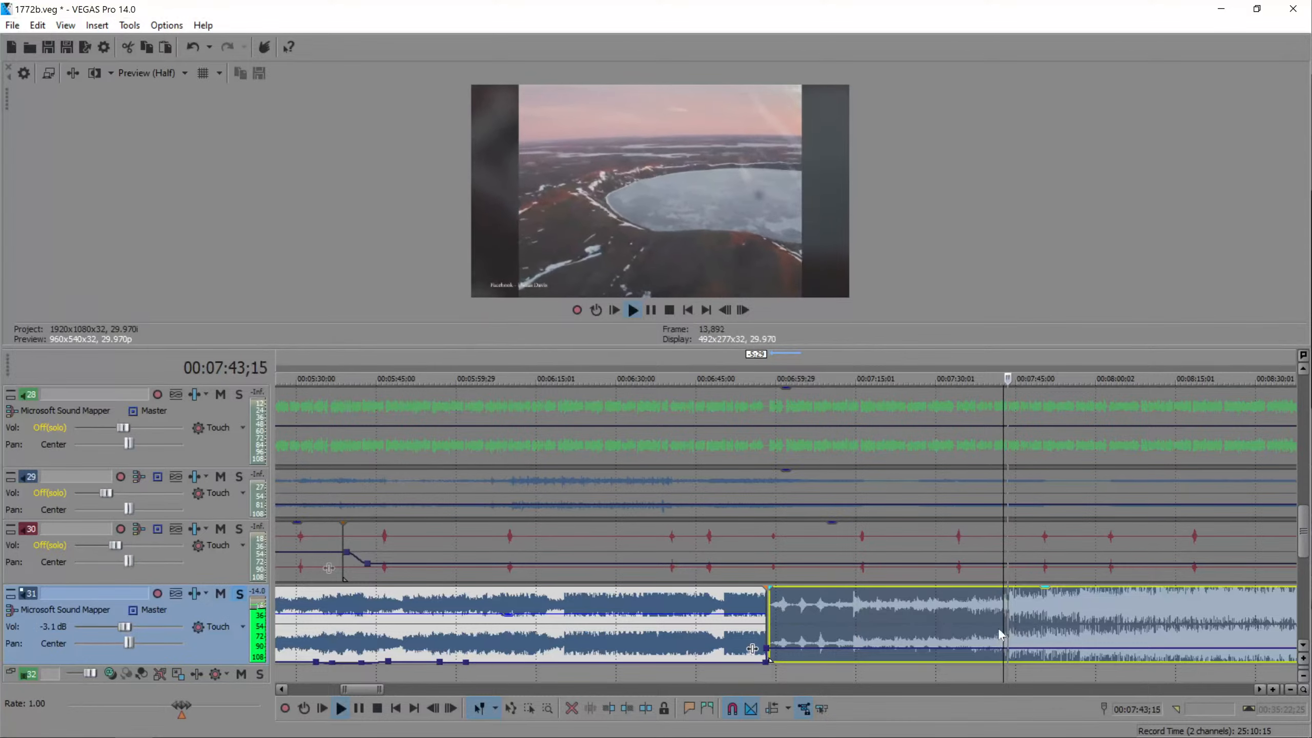
- Split the new music where its louder section begins, delete the part before it, move the remainder beside the outgoing music and unsolo track 31
{"action": "key", "text": "space"}
{"action": "key", "text": "s"}
{"action": "left_click", "coordinate": [978, 615]}
{"action": "key", "text": "Delete"}
{"action": "left_click_drag", "start_coordinate": [1030, 614], "coordinate": [801, 614]}
{"action": "left_click", "coordinate": [241, 595]}
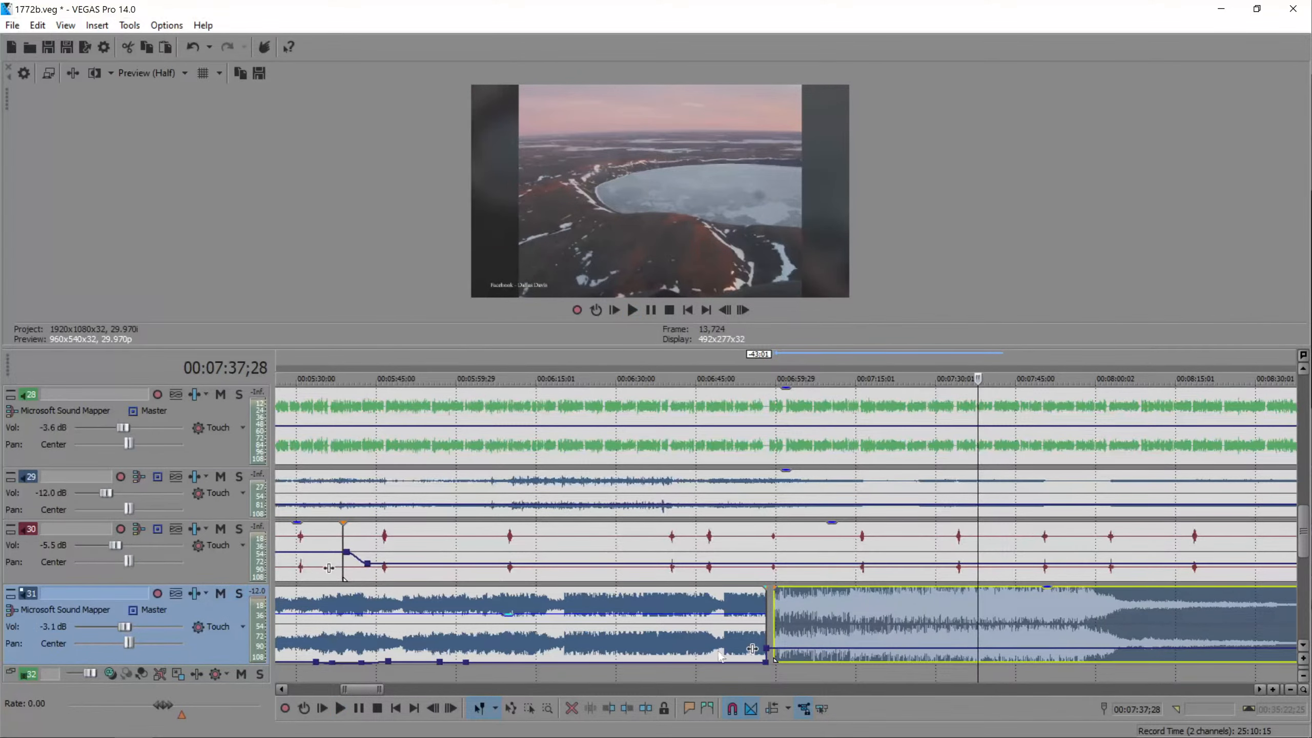
- Trim the end of the outgoing music on track 31 and slide the new music earlier to form a 15-frame crossfade
{"action": "left_click", "coordinate": [771, 610]}
{"action": "scroll", "coordinate": [771, 610], "scroll_direction": "up", "scroll_amount": 10}
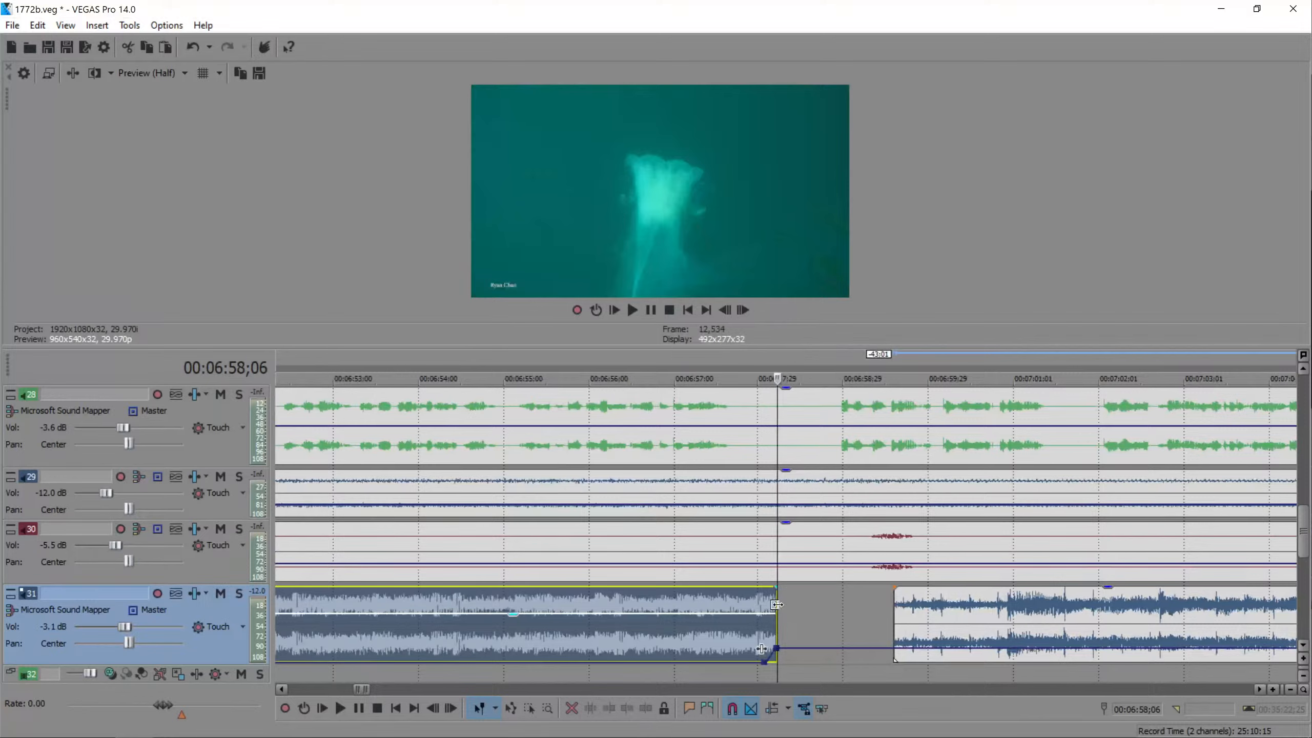
{"action": "left_click_drag", "start_coordinate": [776, 604], "coordinate": [729, 607]}
{"action": "left_click_drag", "start_coordinate": [894, 612], "coordinate": [678, 611]}
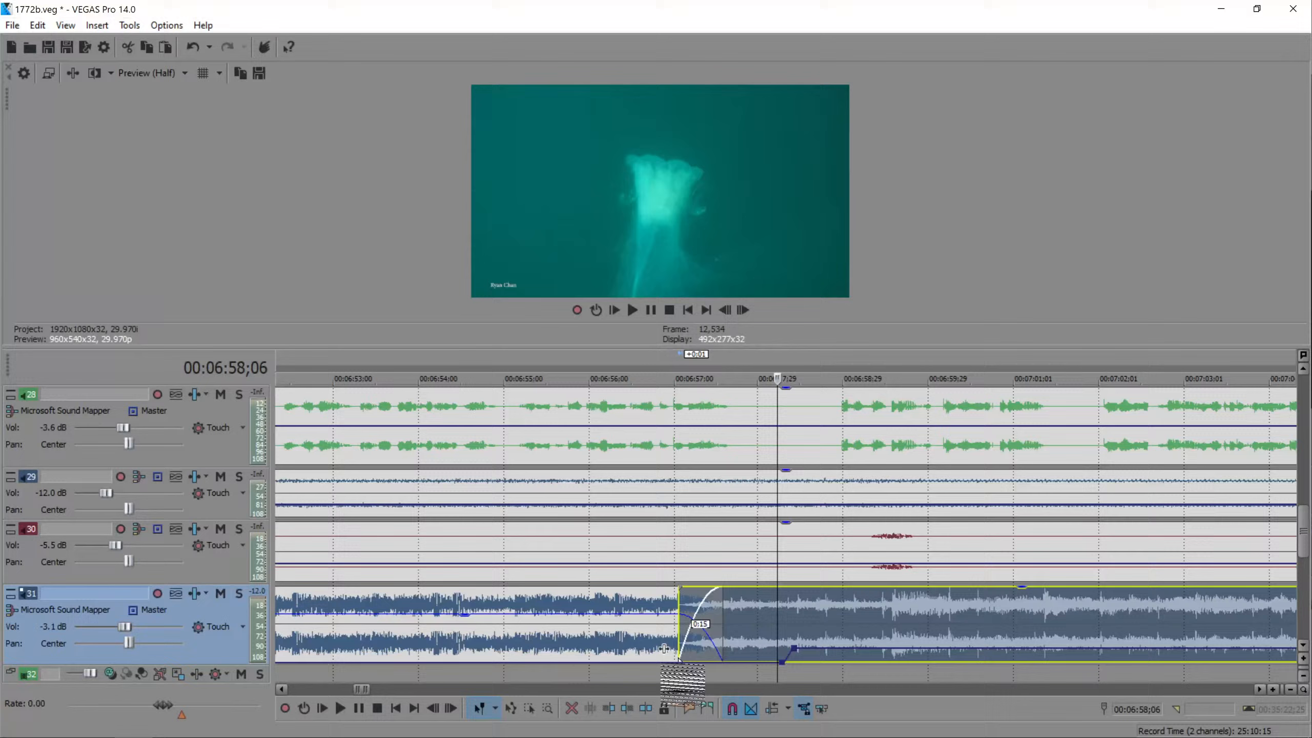
- Add a track 31 volume point at 00:06:56;26, just before the crossfade, and play the outgoing music from about 00:06:55;16
{"action": "double_click", "coordinate": [666, 662]}
{"action": "left_click_drag", "start_coordinate": [545, 614], "coordinate": [545, 613]}
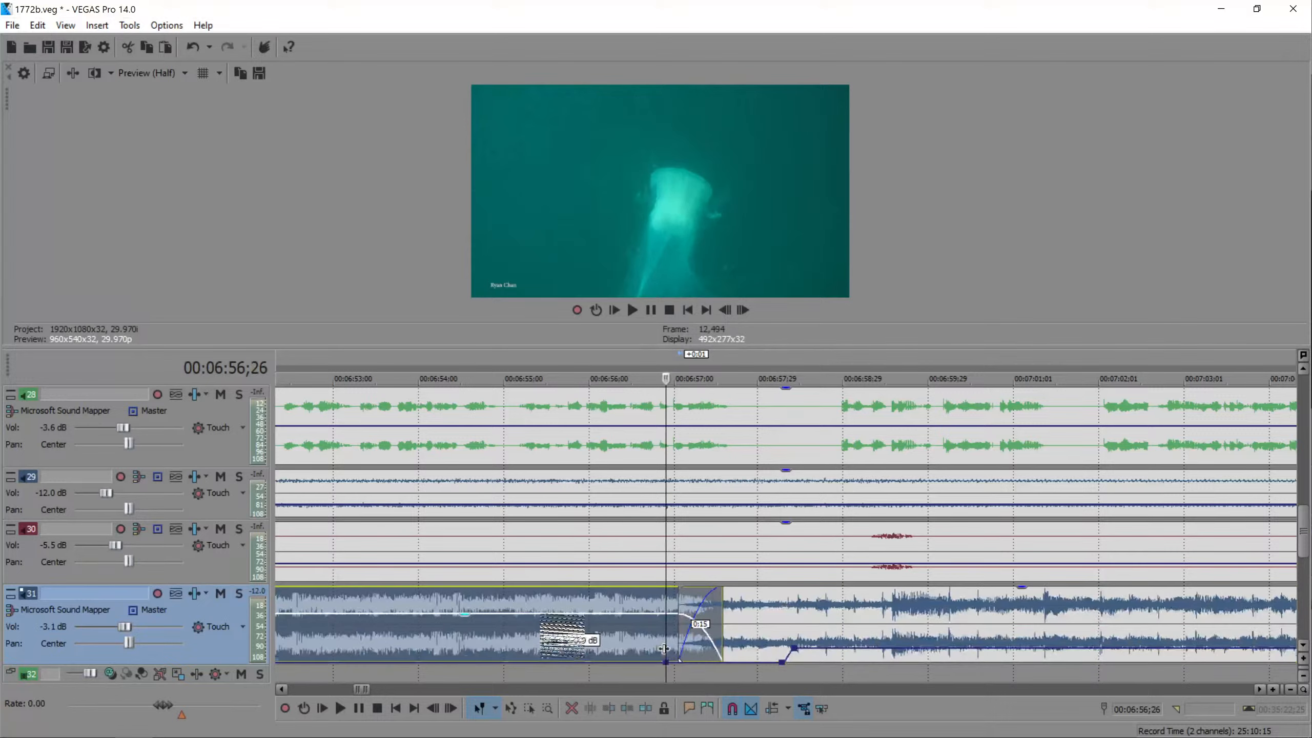
{"action": "left_click", "coordinate": [547, 602]}
{"action": "key", "text": "space"}
{"action": "key", "text": "space"}
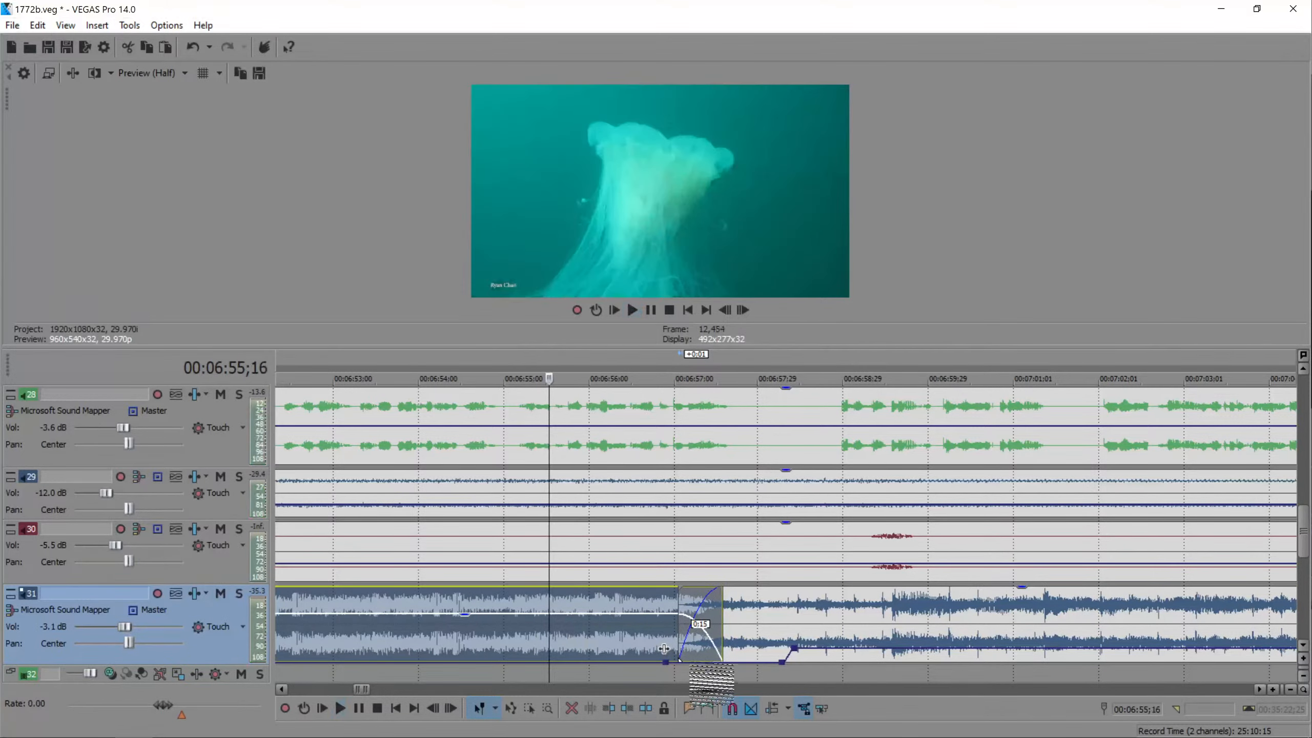
- Shorten the crossfade to 11 frames and add track 31 volume points at 00:06:57;02, 00:06:57;09 and 00:06:57;16
{"action": "double_click", "coordinate": [682, 662]}
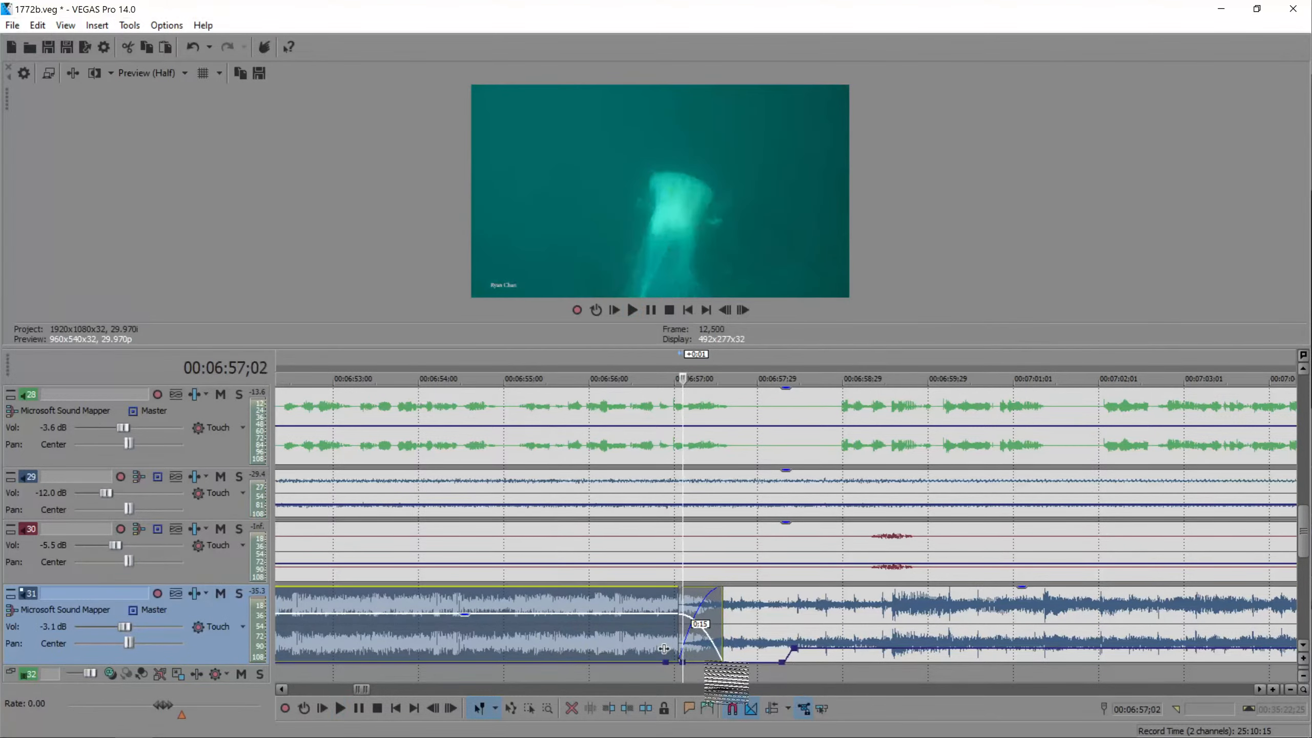
{"action": "left_click_drag", "start_coordinate": [721, 623], "coordinate": [721, 629]}
{"action": "double_click", "coordinate": [702, 662]}
{"action": "double_click", "coordinate": [721, 662]}
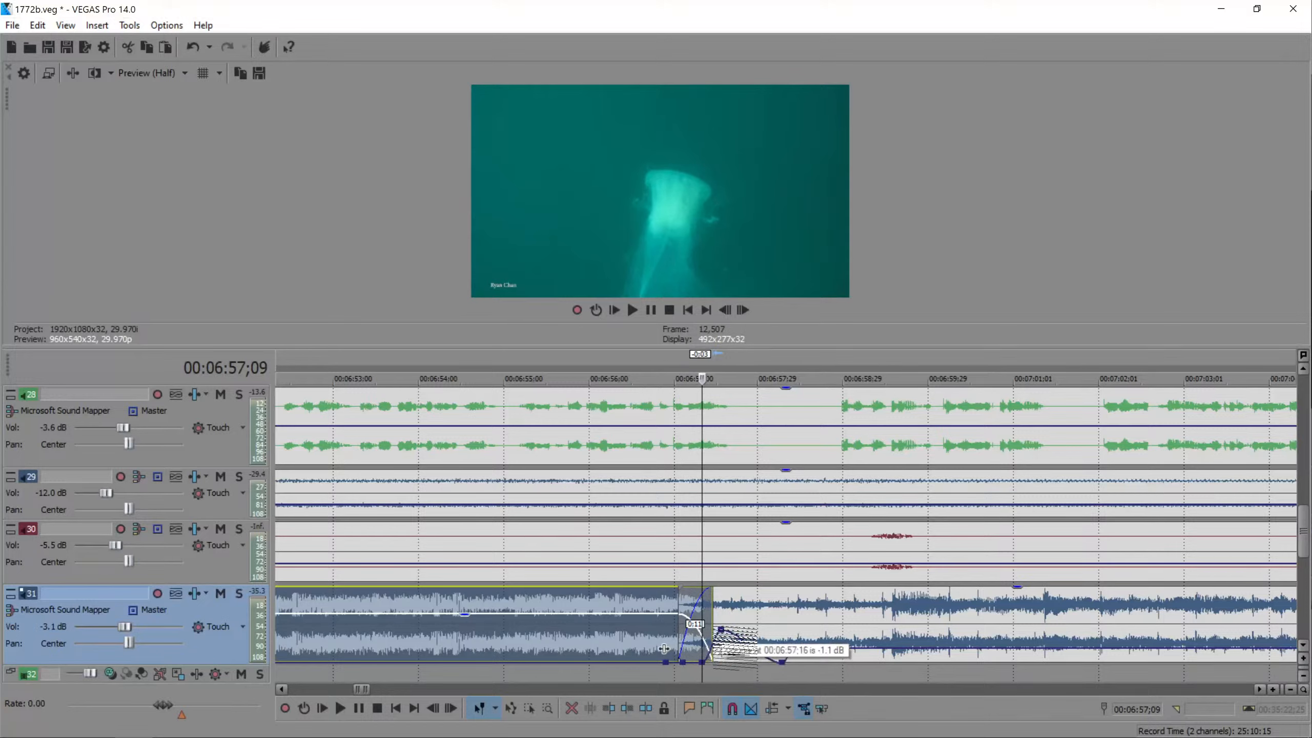
{"action": "key", "text": "space"}
{"action": "key", "text": "space"}
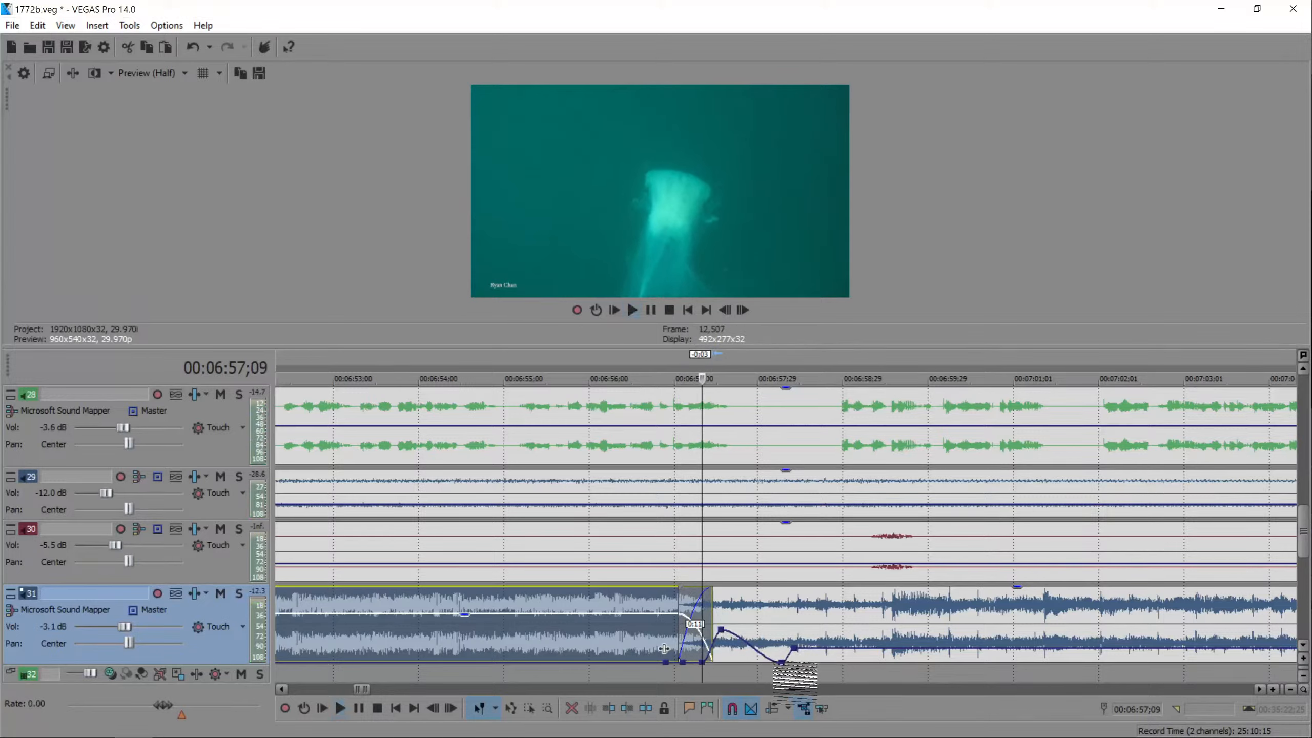
- Level the volume points after the crossfade, add points at 00:06:58;22 and 00:06:59;00, and lower the last one slightly
{"action": "left_click_drag", "start_coordinate": [781, 662], "coordinate": [814, 652]}
{"action": "key", "text": "space"}
{"action": "key", "text": "space"}
{"action": "key", "text": "space"}
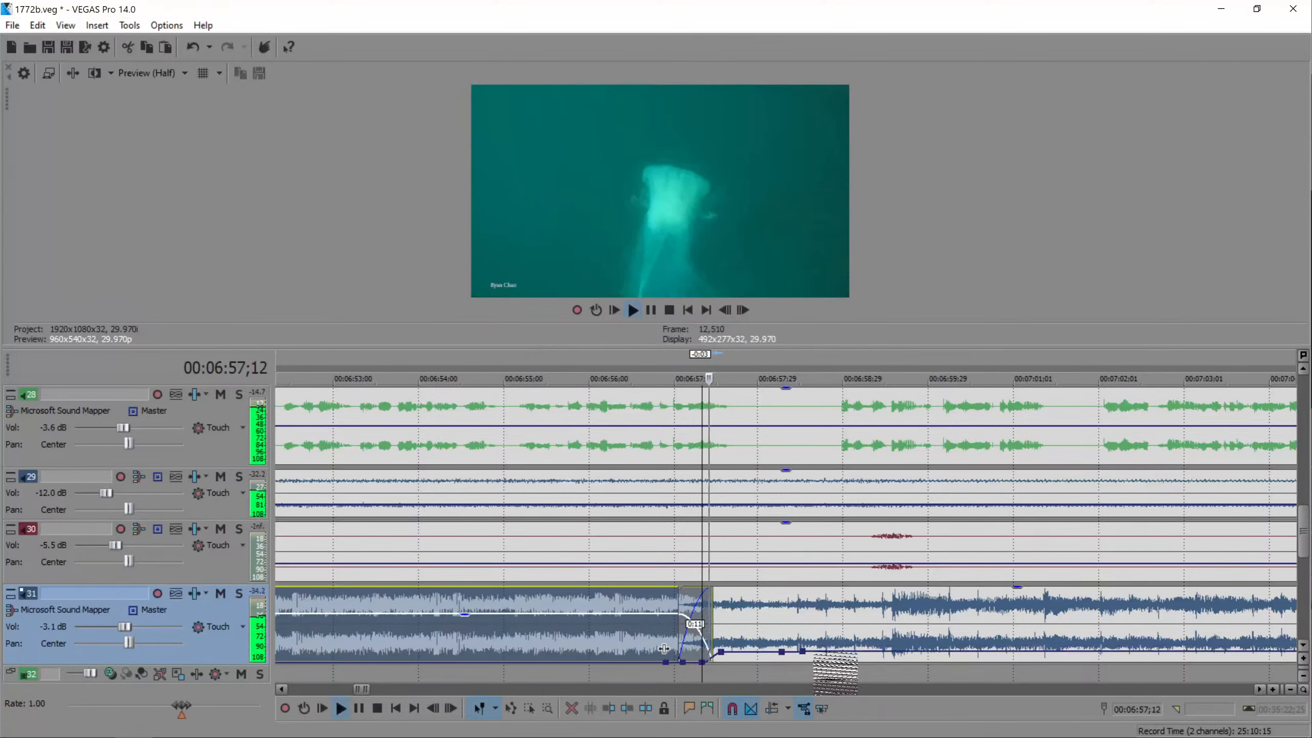
{"action": "double_click", "coordinate": [824, 652]}
{"action": "key", "text": "space"}
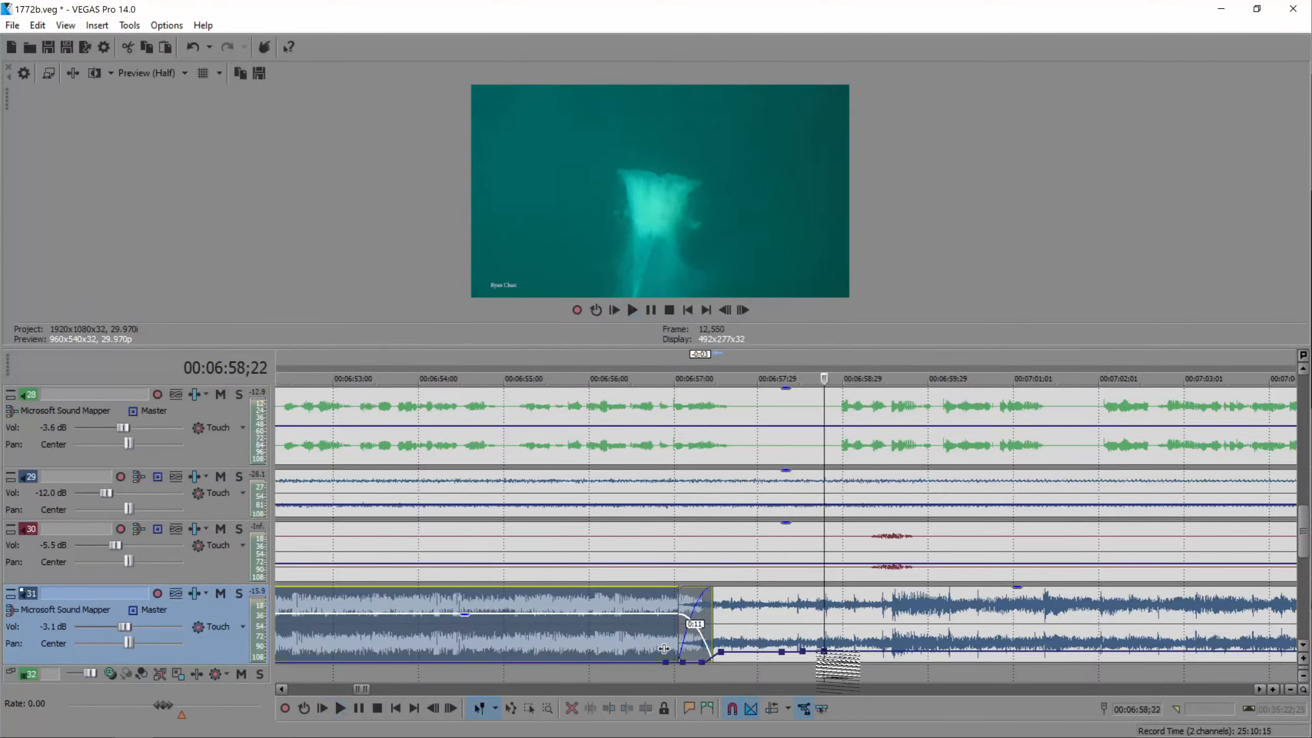
{"action": "double_click", "coordinate": [847, 651]}
{"action": "left_click_drag", "start_coordinate": [847, 652], "coordinate": [847, 657]}
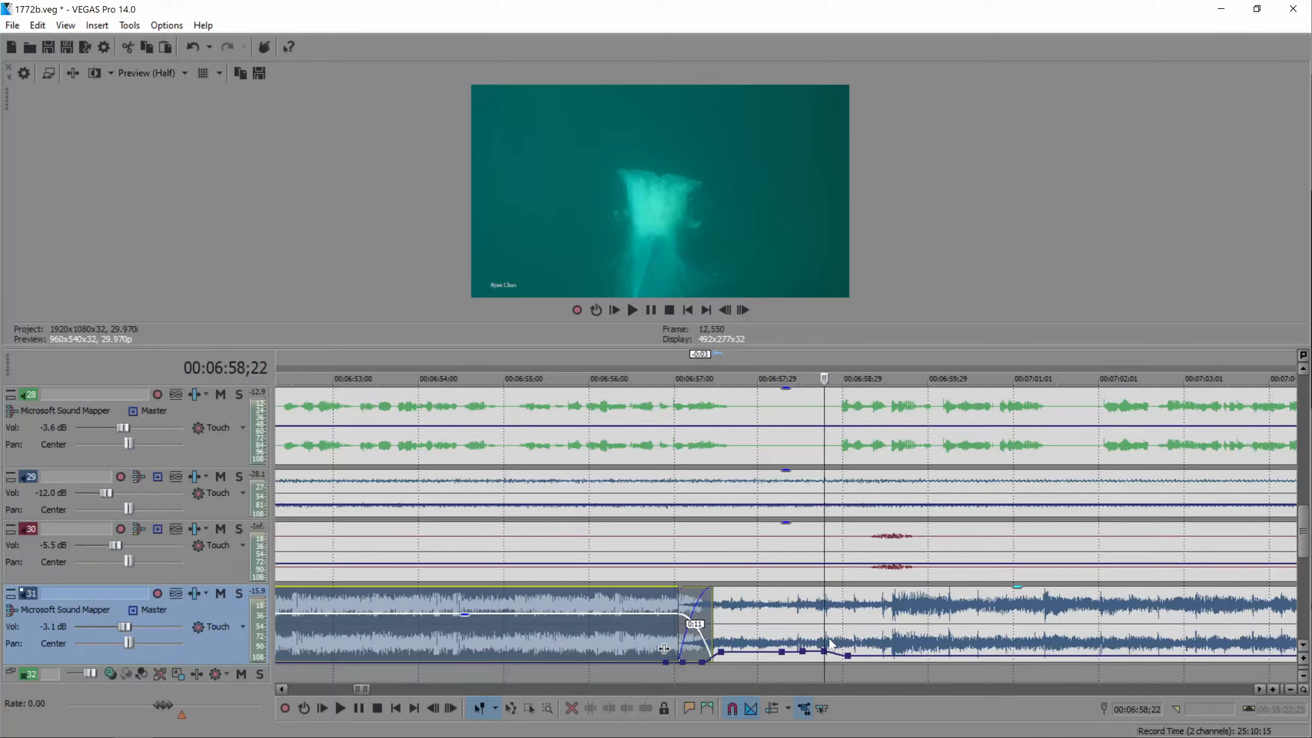
- Solo narration track 28, play it from 00:06:57;01 across the music transition, and unsolo it
{"action": "left_click", "coordinate": [682, 409]}
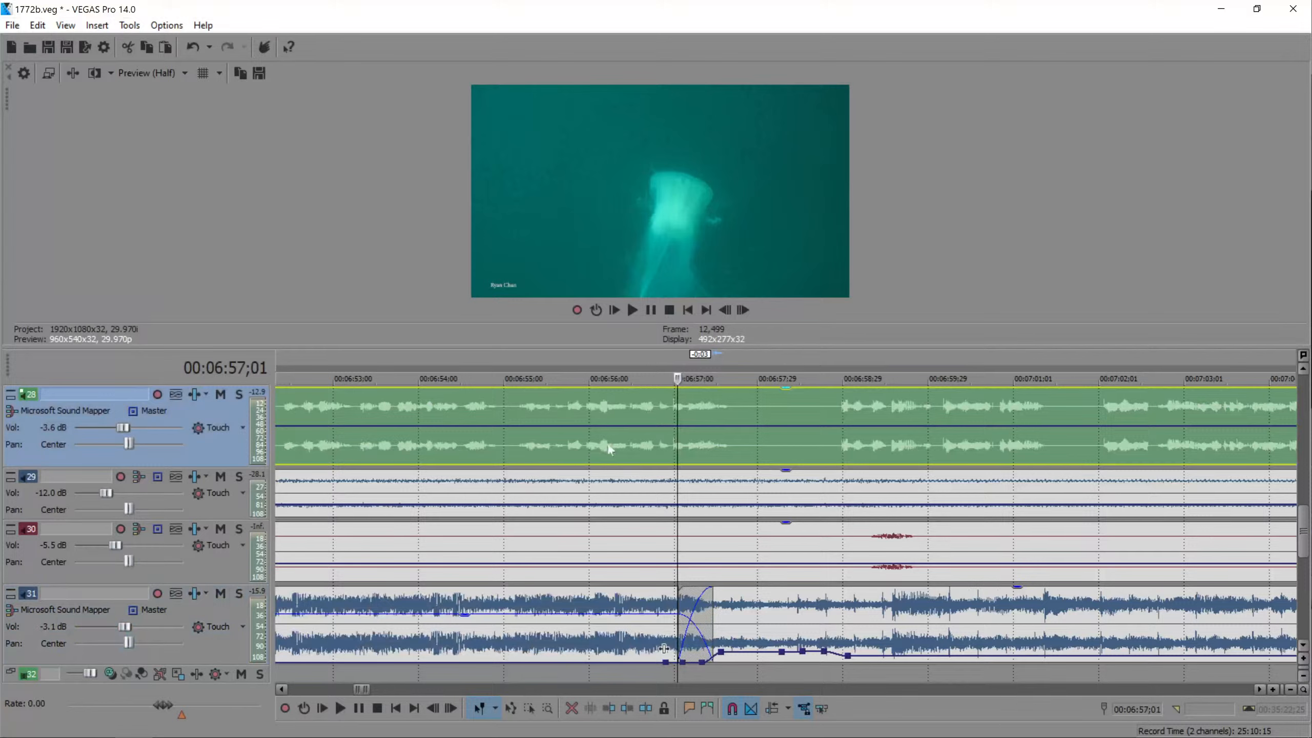
{"action": "left_click", "coordinate": [665, 482]}
{"action": "left_click", "coordinate": [674, 402]}
{"action": "left_click", "coordinate": [240, 394]}
{"action": "key", "text": "space"}
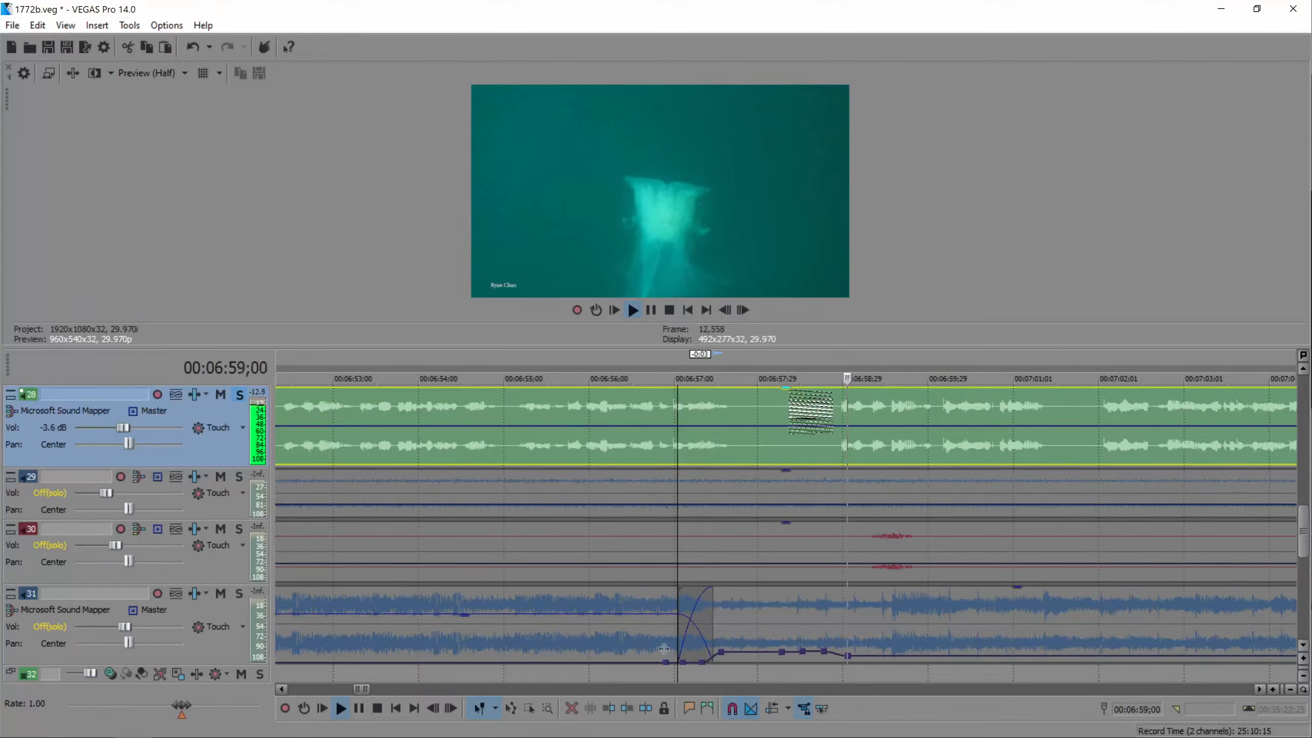
{"action": "key", "text": "space"}
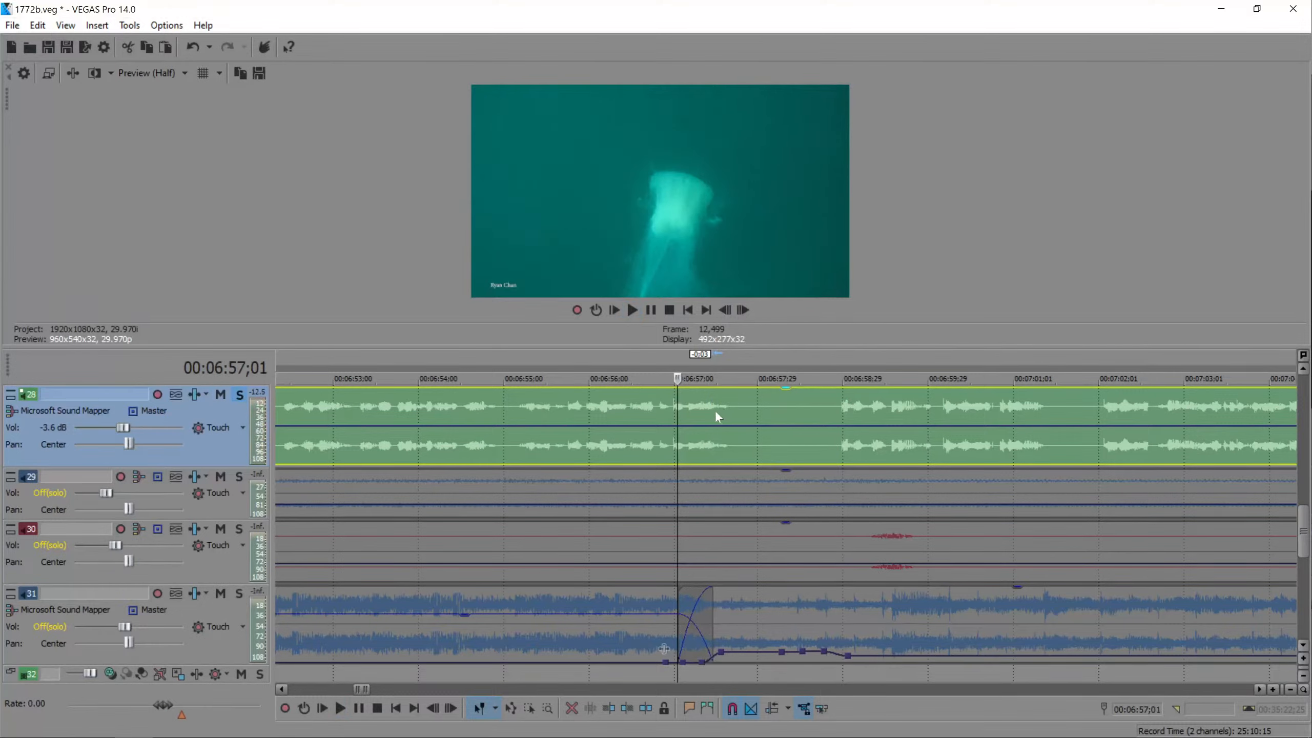
{"action": "left_click", "coordinate": [238, 395]}
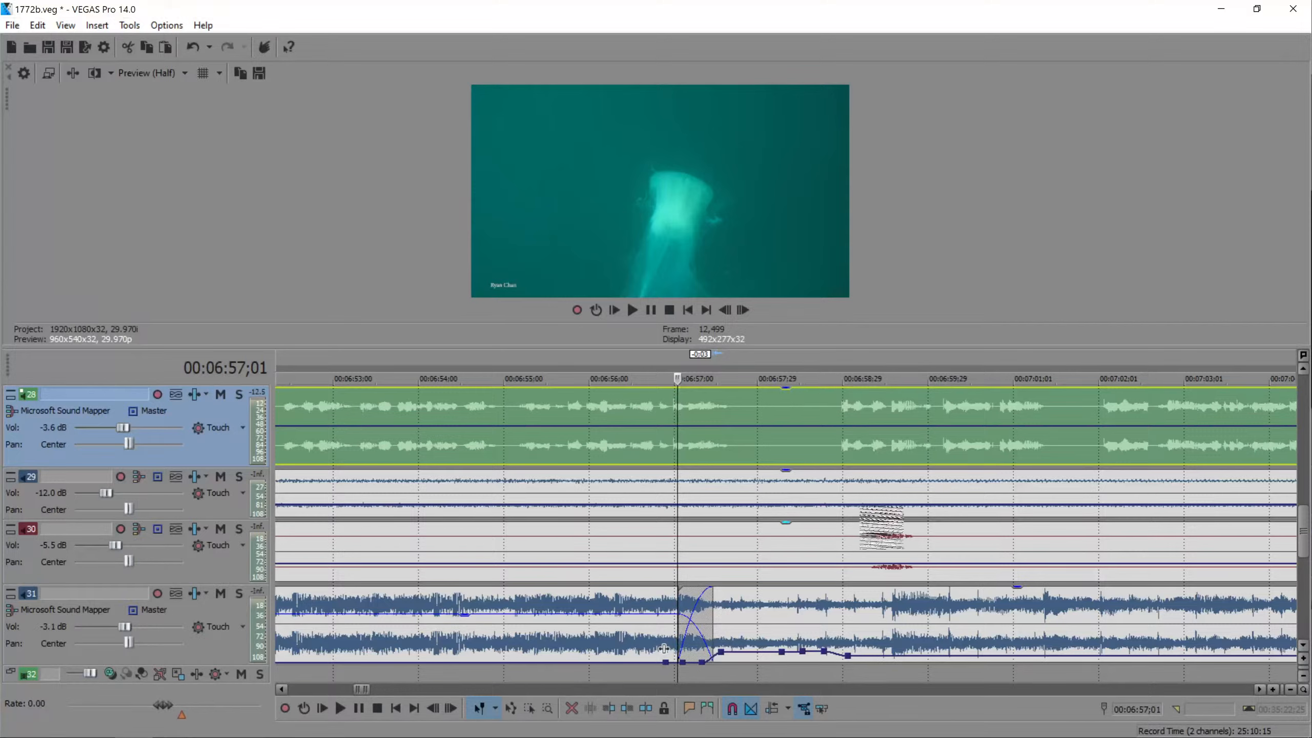
- Play the mix from 00:06:58;24 and set the track 31 volume point at 00:06:59:00 to about -13.4 dB
{"action": "left_click", "coordinate": [828, 619]}
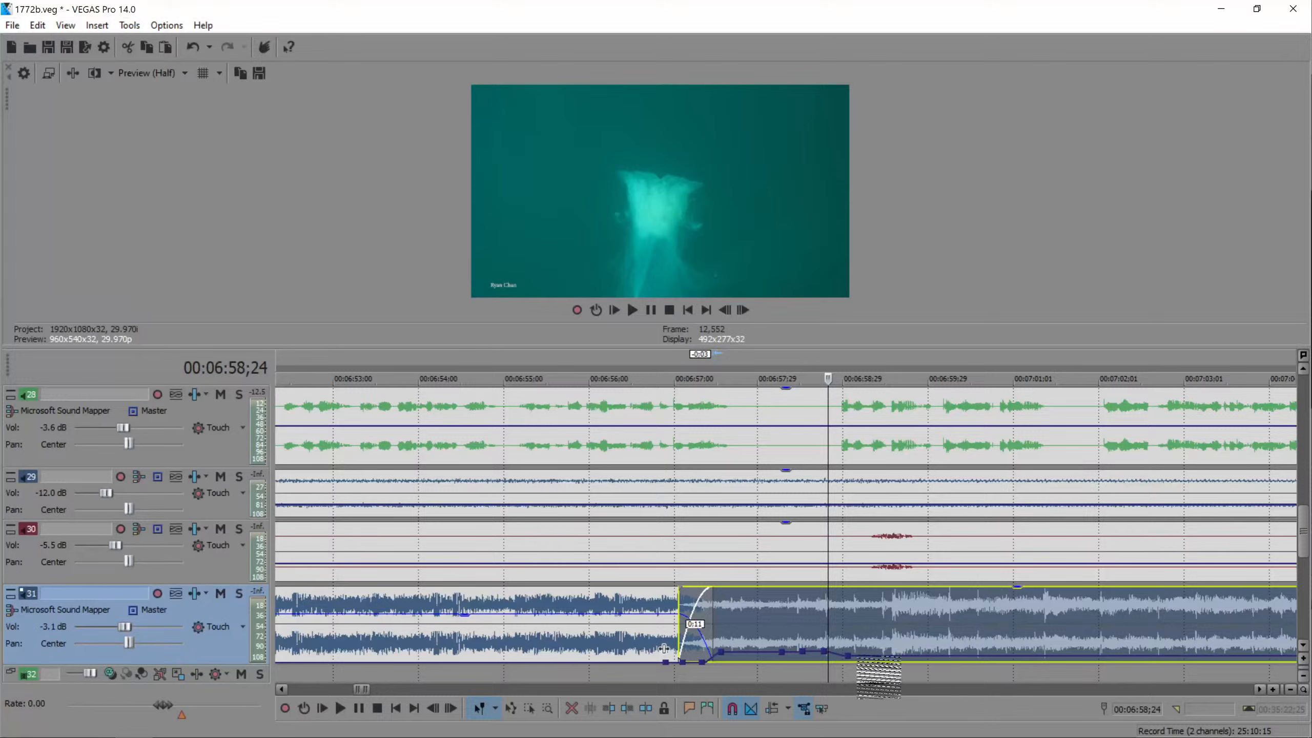
{"action": "key", "text": "space"}
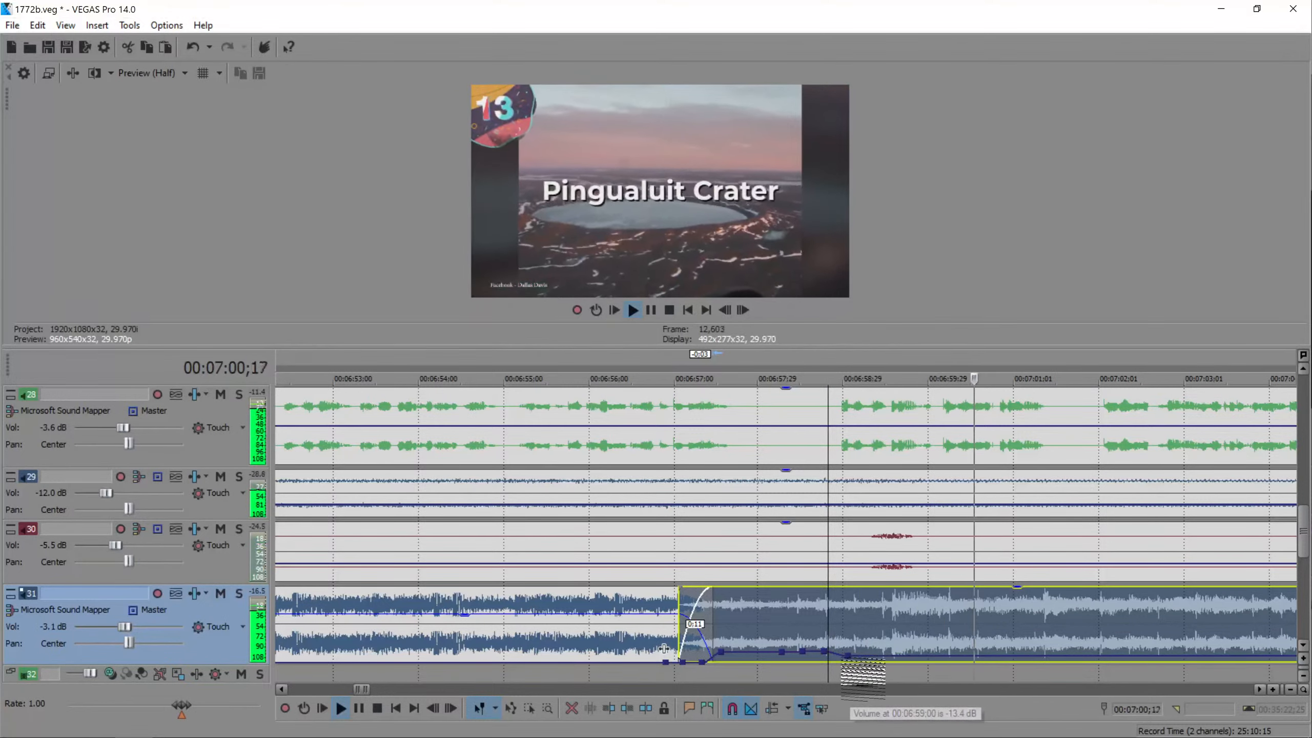
{"action": "key", "text": "space"}
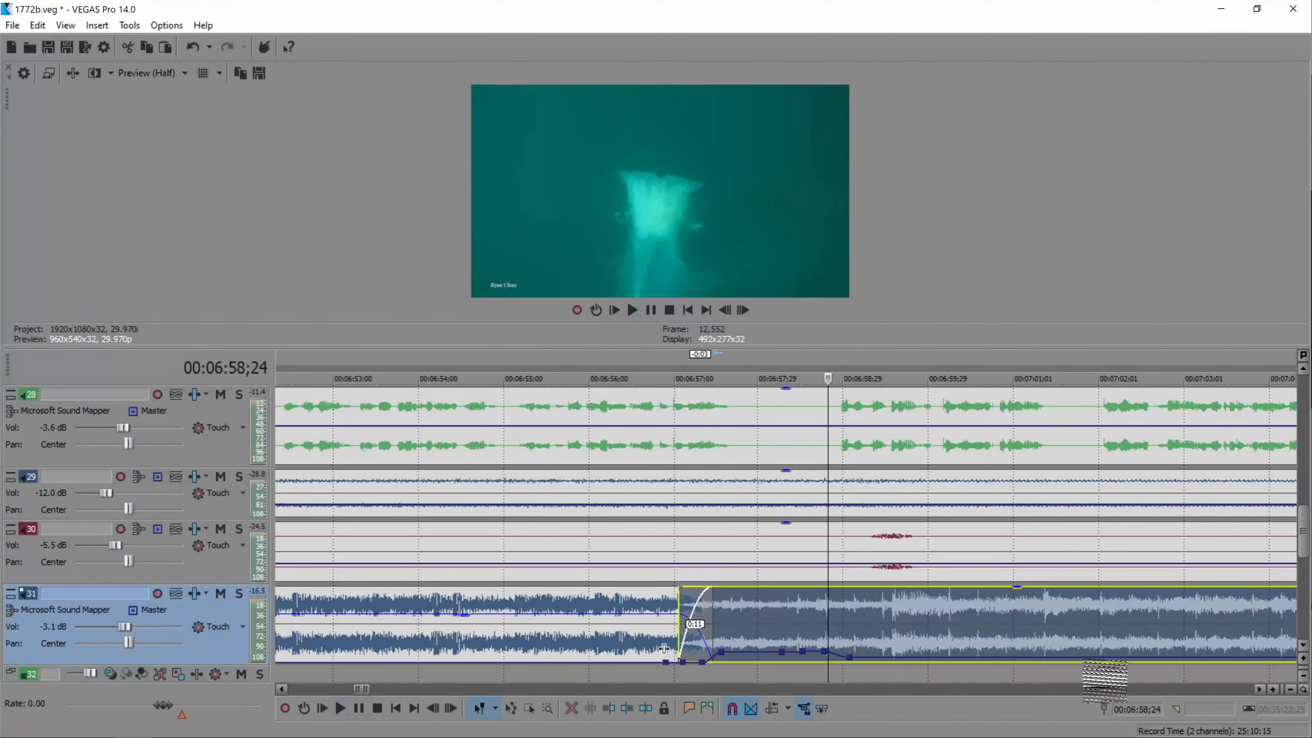
- Add a track 31 volume point at about 00:07:03, lower it further and play the mix from there
{"action": "left_click", "coordinate": [1089, 679]}
{"action": "double_click", "coordinate": [1162, 658]}
{"action": "left_click_drag", "start_coordinate": [1161, 657], "coordinate": [1178, 661]}
{"action": "left_click", "coordinate": [1179, 637]}
{"action": "key", "text": "space"}
{"action": "scroll", "coordinate": [1179, 637], "scroll_direction": "down", "scroll_amount": 3}
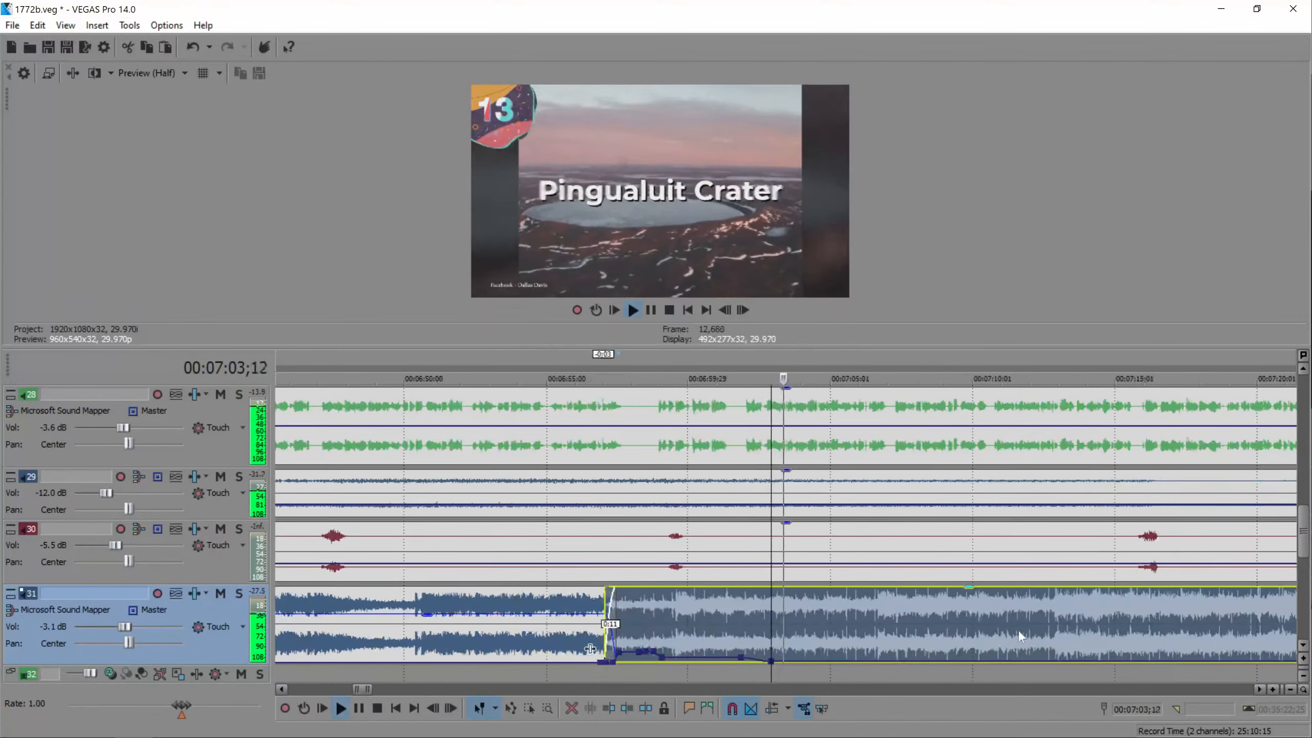
{"action": "key", "text": "space"}
{"action": "key", "text": "space"}
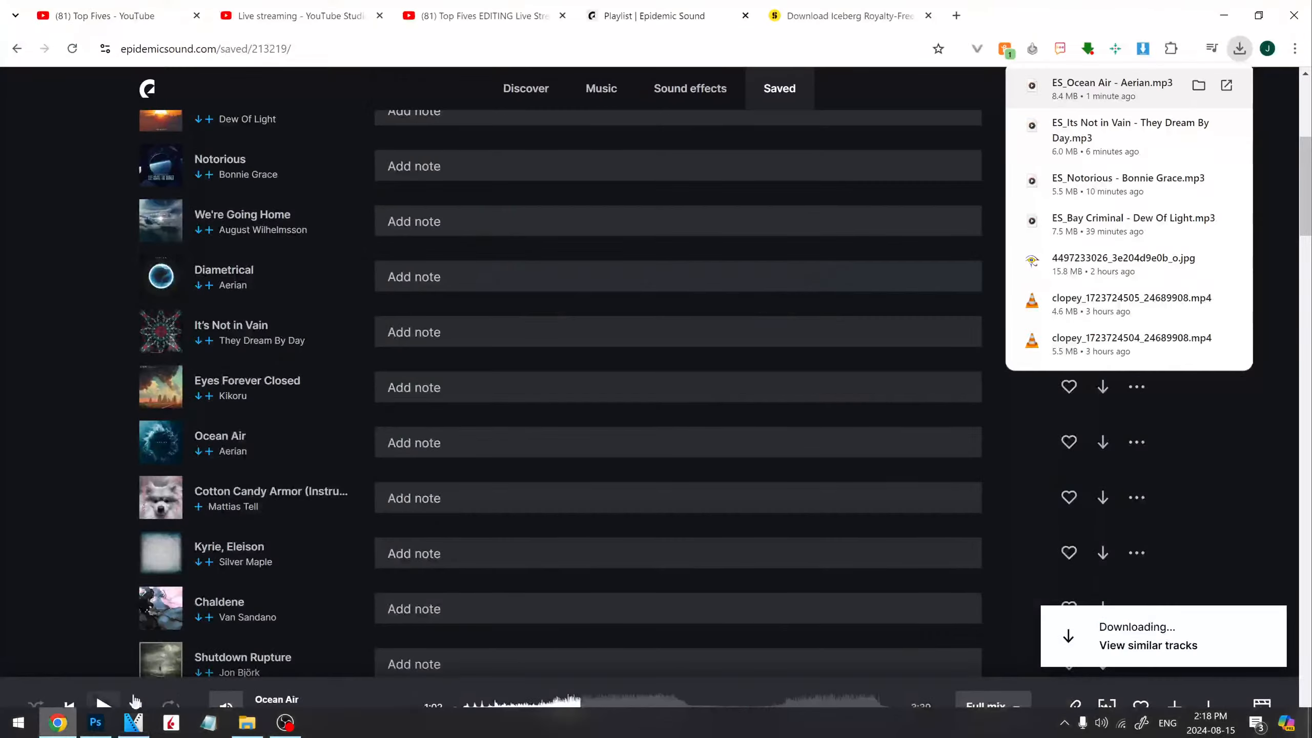
- Check the live chat and analytics in YouTube Studio in the browser, switch back to VEGAS Pro and save the project
{"action": "left_click", "coordinate": [268, 7]}
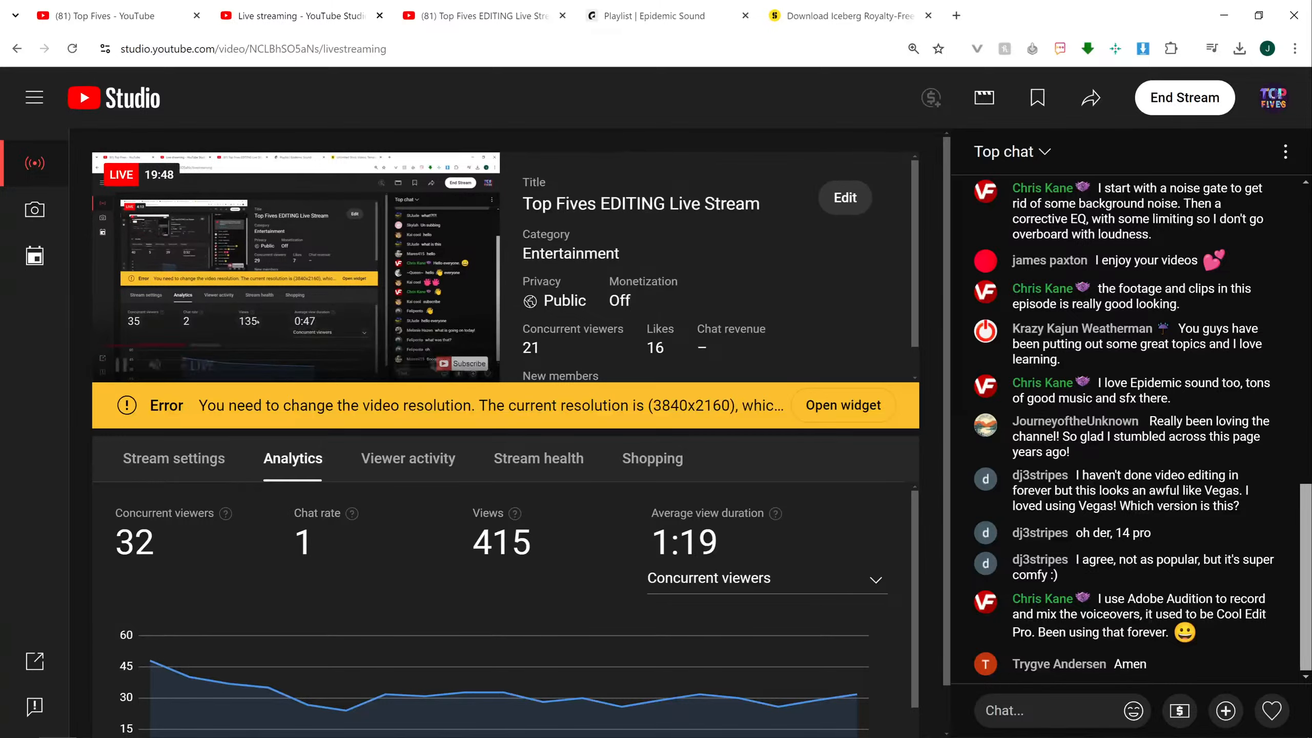
{"action": "left_click", "coordinate": [133, 722]}
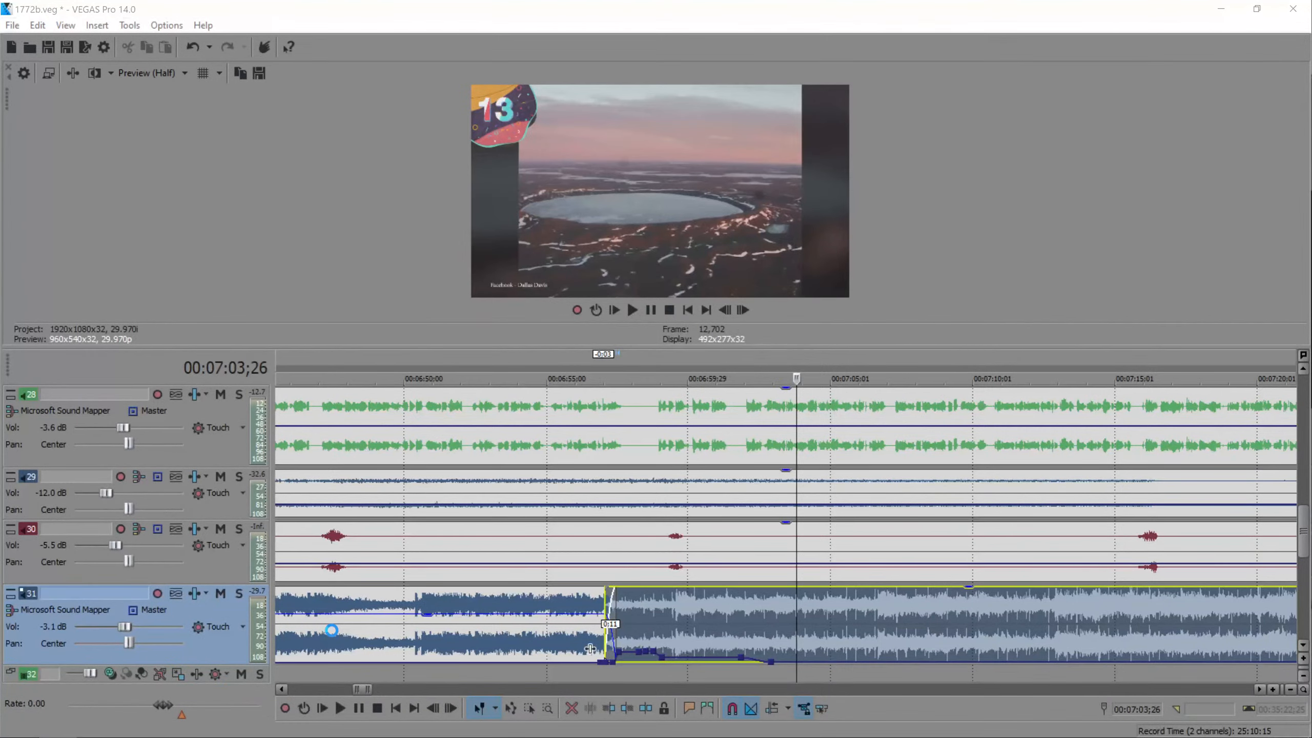
{"action": "key", "text": "ctrl+s"}
- Play the music transition from 00:06:54;13 in an enlarged video preview and shrink the preview again
{"action": "left_click", "coordinate": [592, 406]}
{"action": "left_click", "coordinate": [531, 405]}
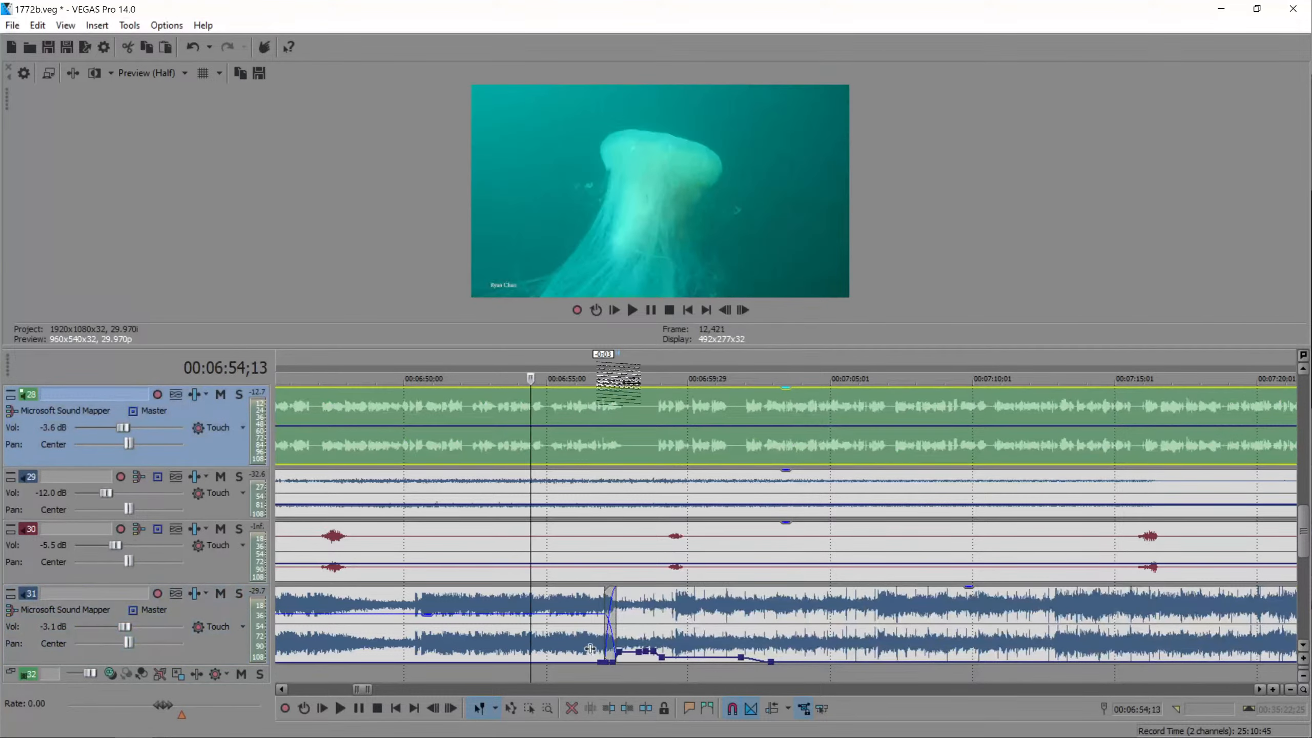
{"action": "left_click_drag", "start_coordinate": [602, 349], "coordinate": [618, 733]}
{"action": "key", "text": "space"}
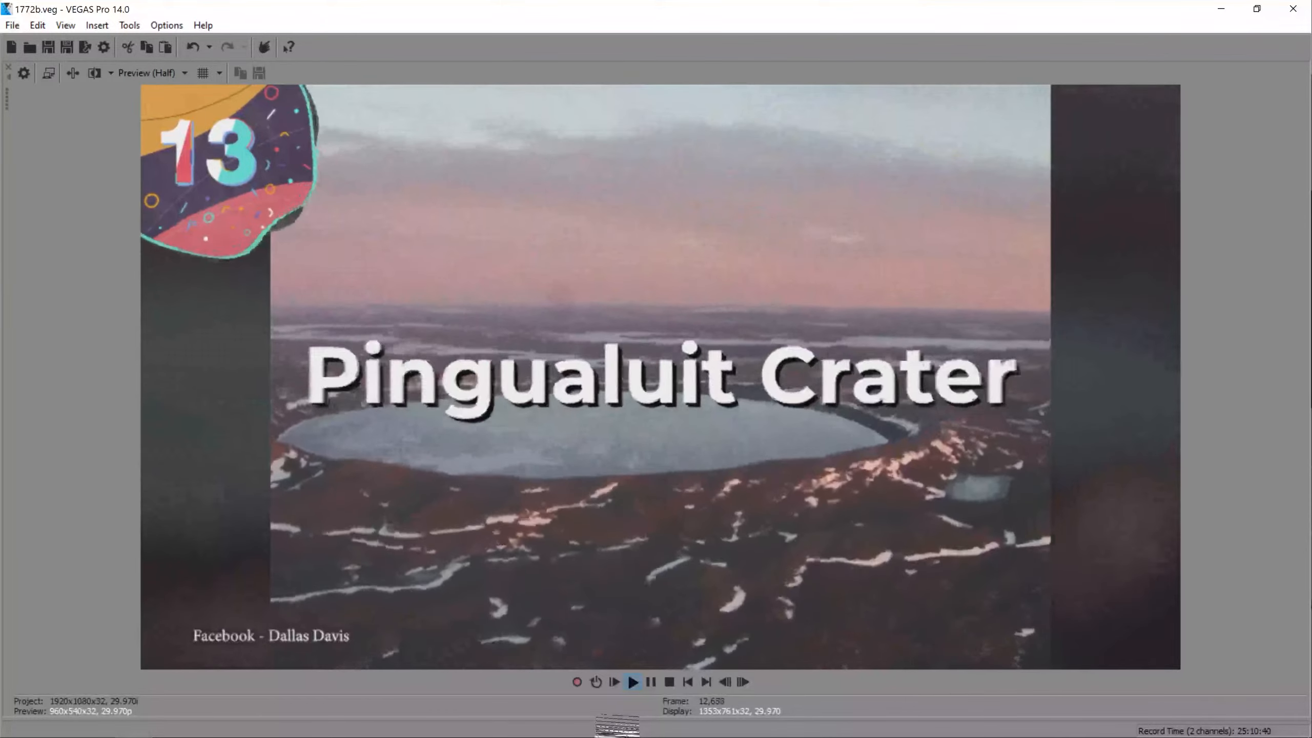
{"action": "left_click_drag", "start_coordinate": [616, 722], "coordinate": [605, 397]}
{"action": "key", "text": "space"}
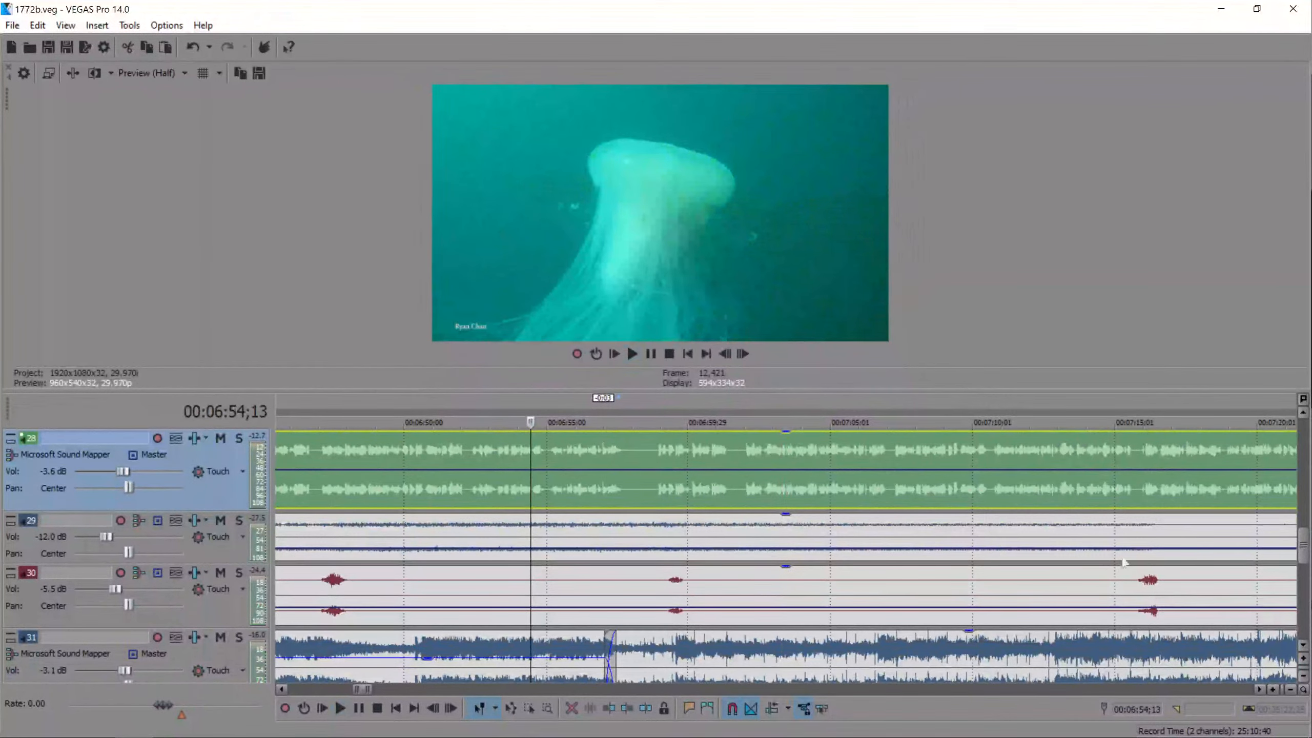
- Play the track 31 music from 00:07:03;26 and shrink the video preview to give the tracks more room
{"action": "left_click_drag", "start_coordinate": [1302, 561], "coordinate": [1304, 571]}
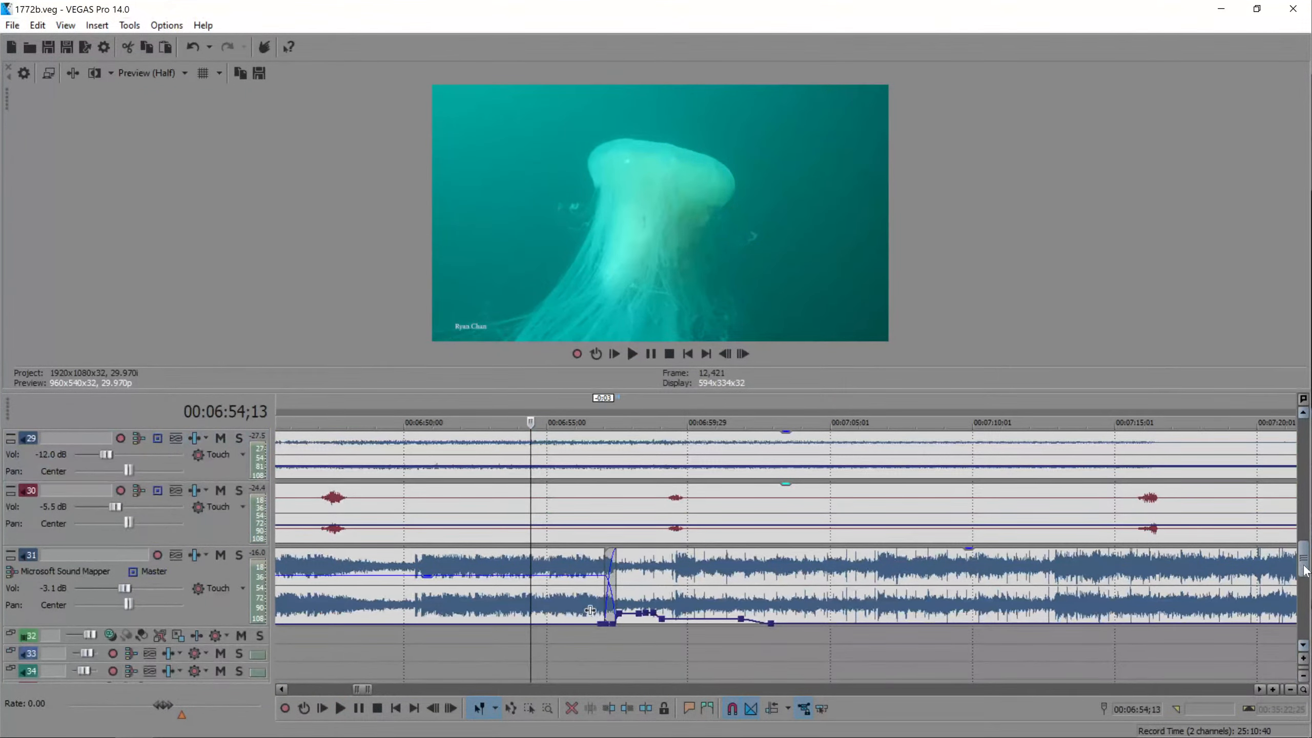
{"action": "left_click", "coordinate": [796, 573]}
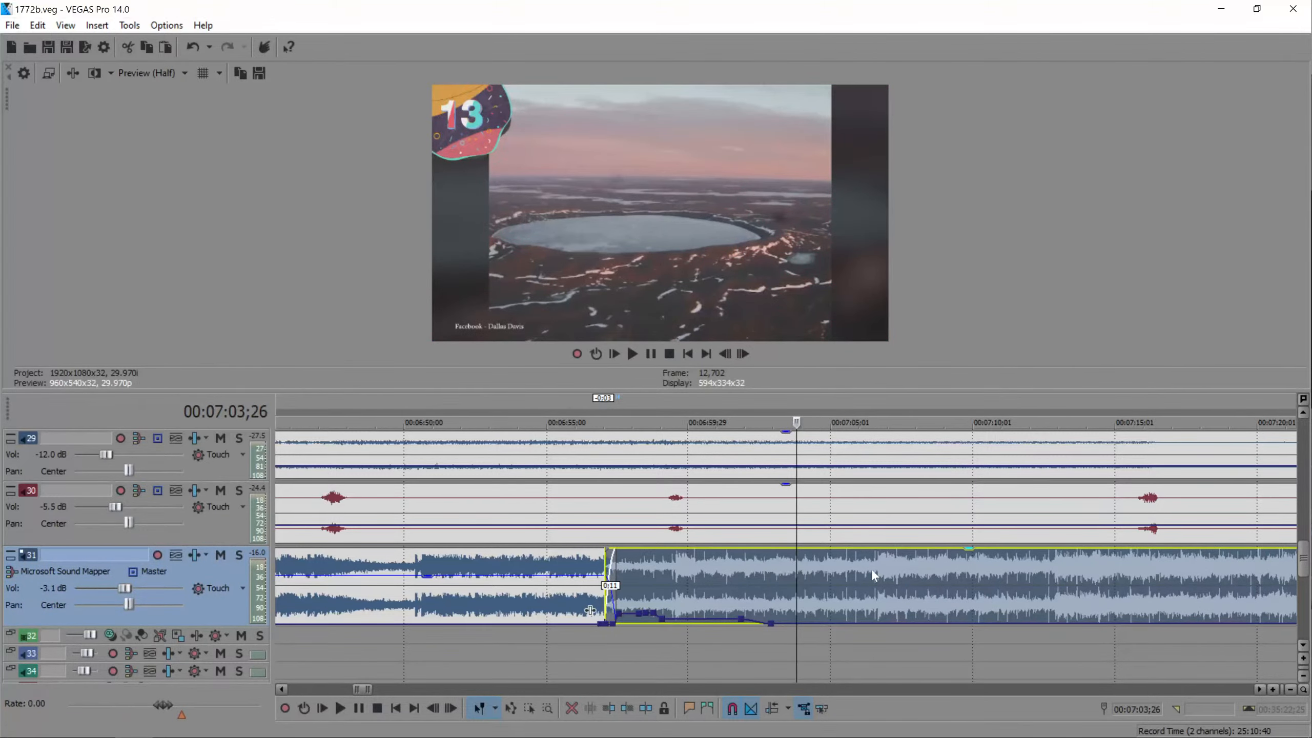
{"action": "scroll", "coordinate": [897, 522], "scroll_direction": "down", "scroll_amount": 5}
{"action": "key", "text": "space"}
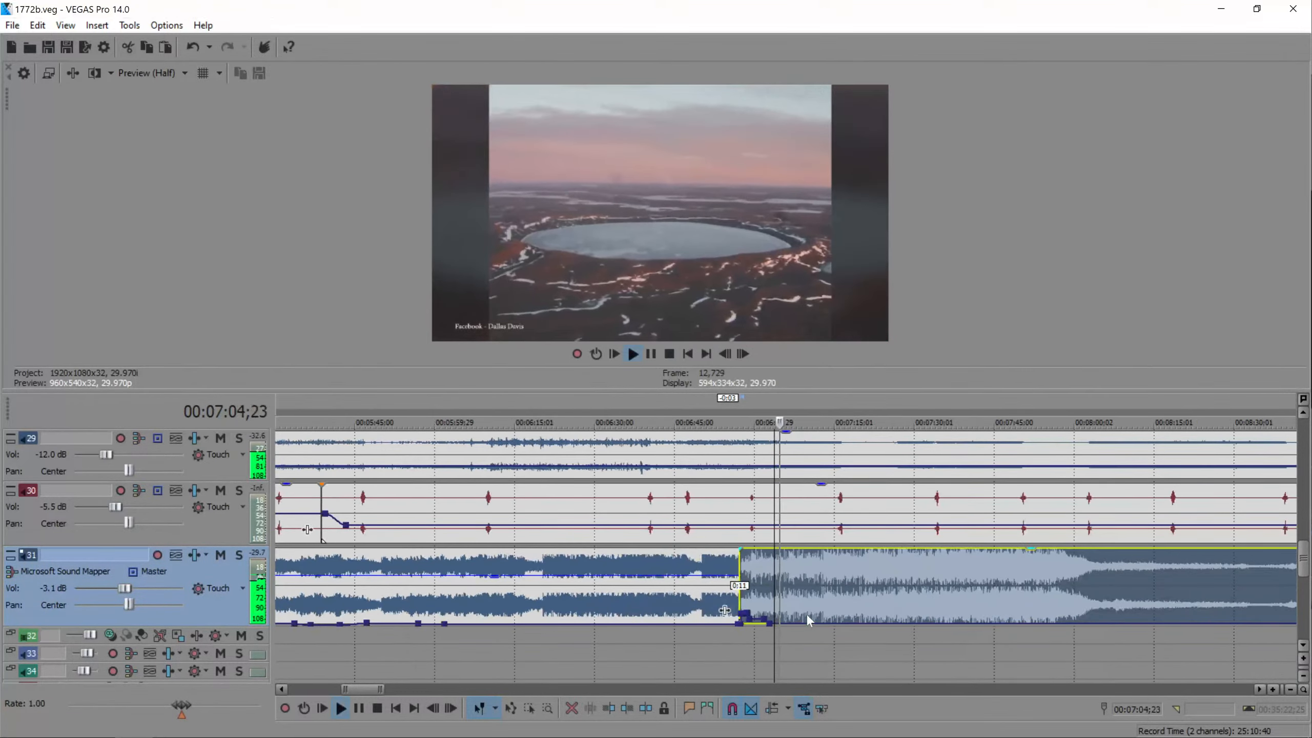
{"action": "scroll", "coordinate": [1305, 565], "scroll_direction": "up", "scroll_amount": 1}
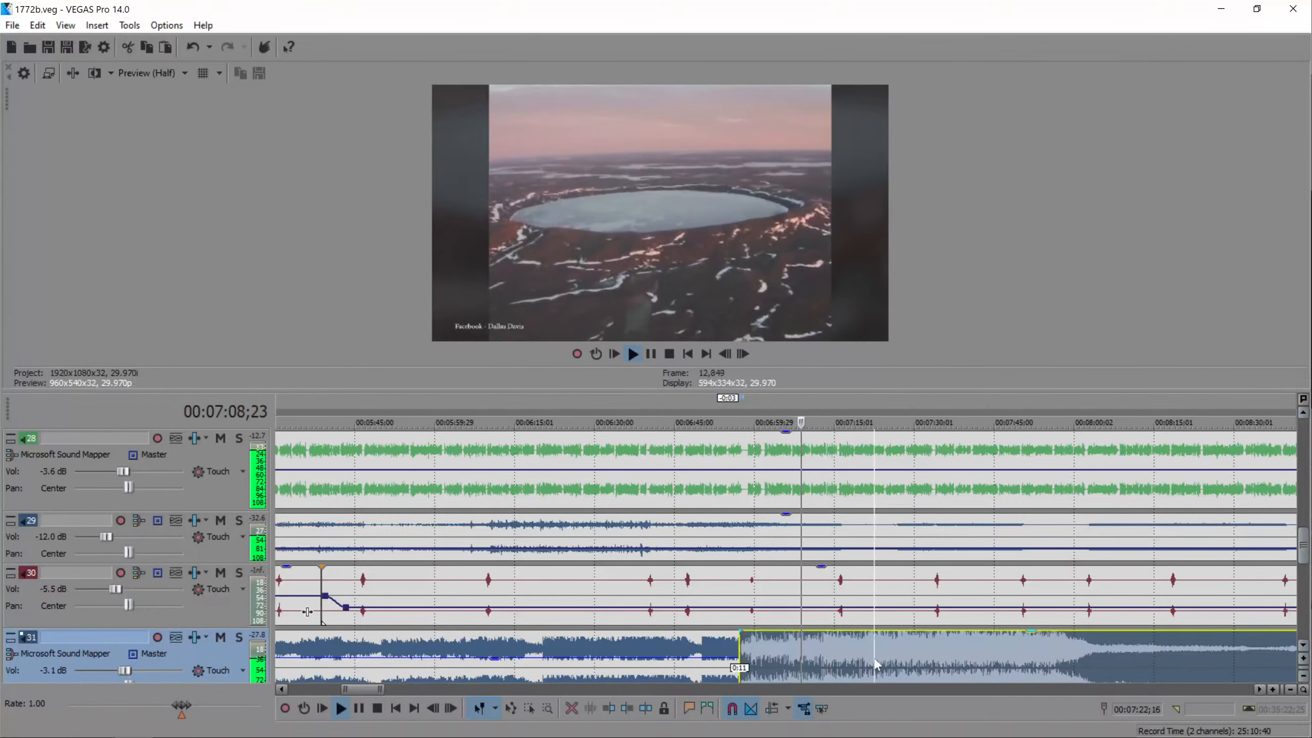
{"action": "left_click_drag", "start_coordinate": [881, 392], "coordinate": [877, 353]}
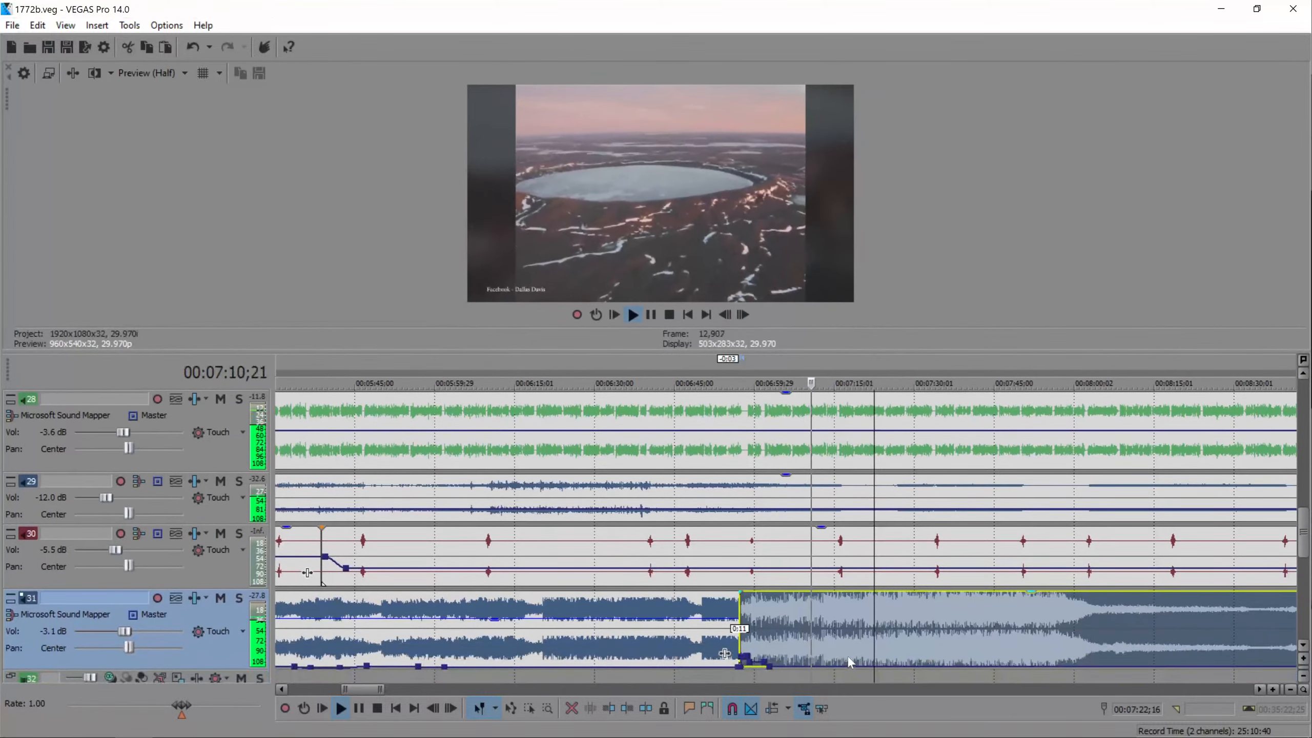
{"action": "key", "text": "space"}
- Add track 31 volume points at about 00:07:10 and 00:07:13, set the second to about -24.7 dB and play the mix around them
{"action": "double_click", "coordinate": [808, 666]}
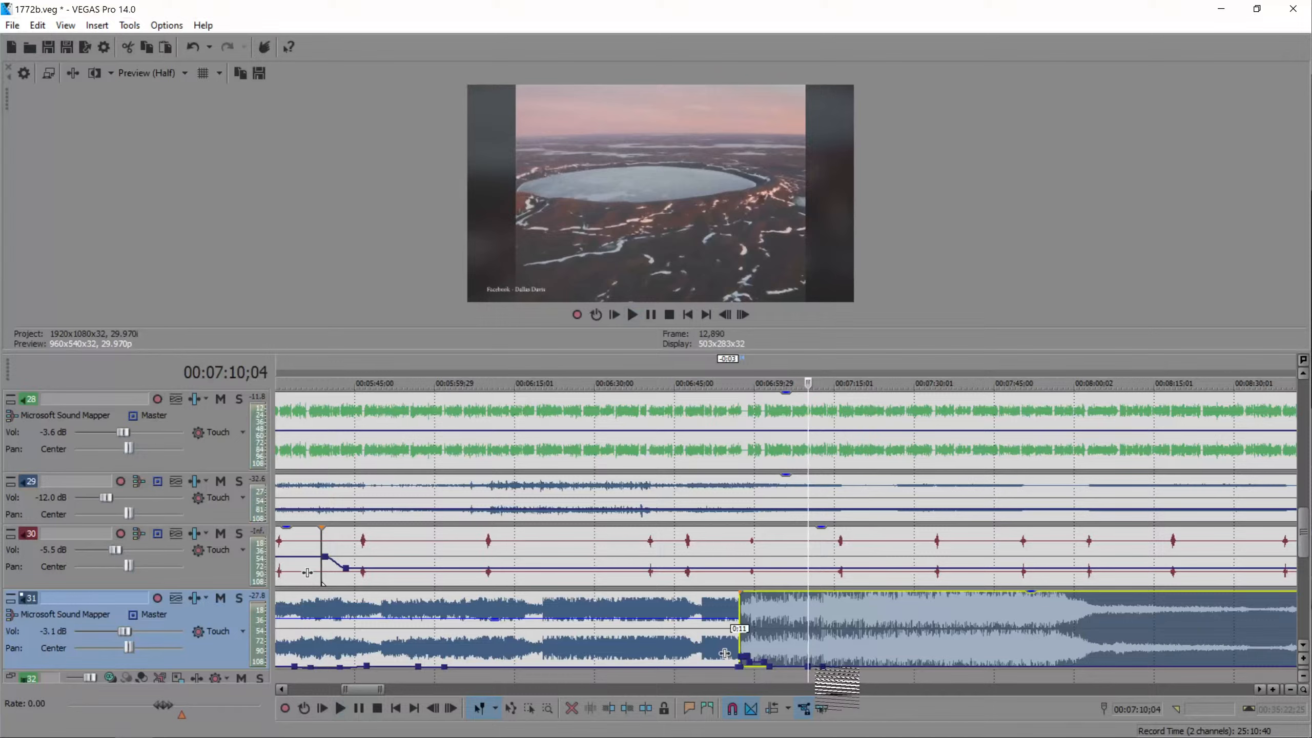
{"action": "double_click", "coordinate": [825, 666]}
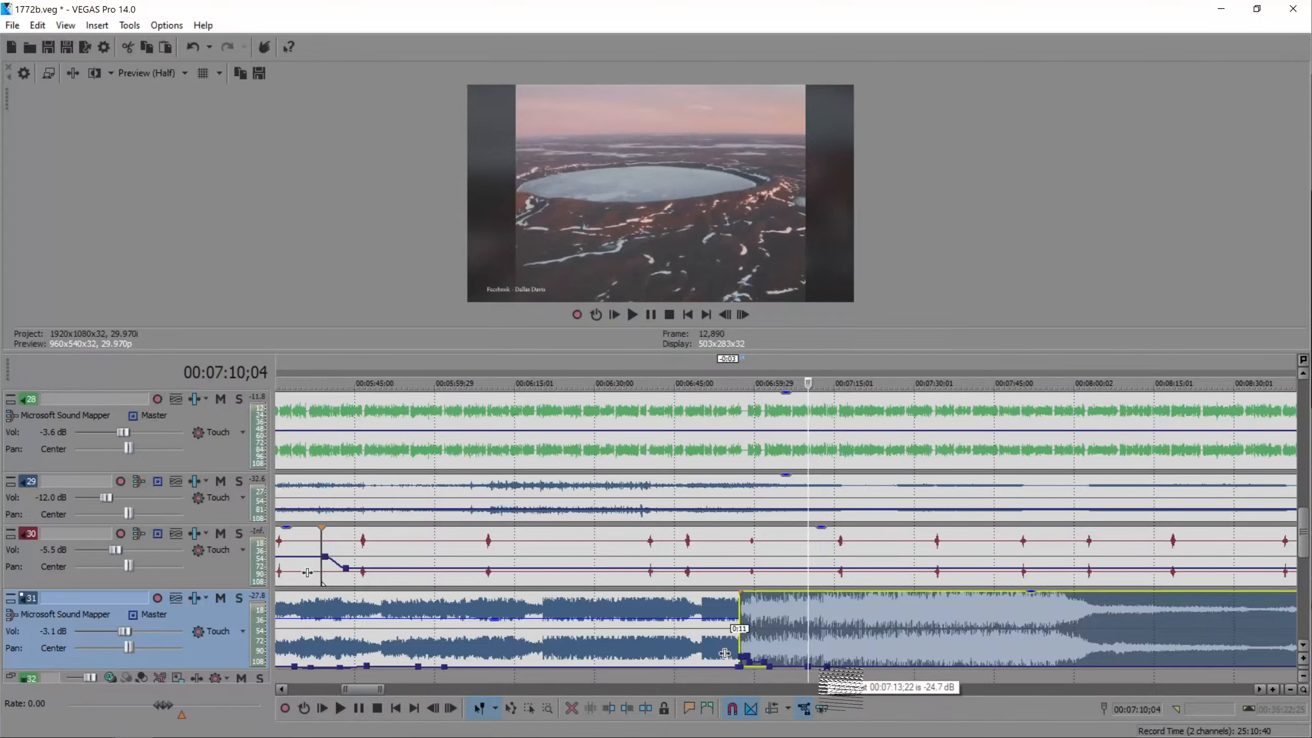
{"action": "key", "text": "space"}
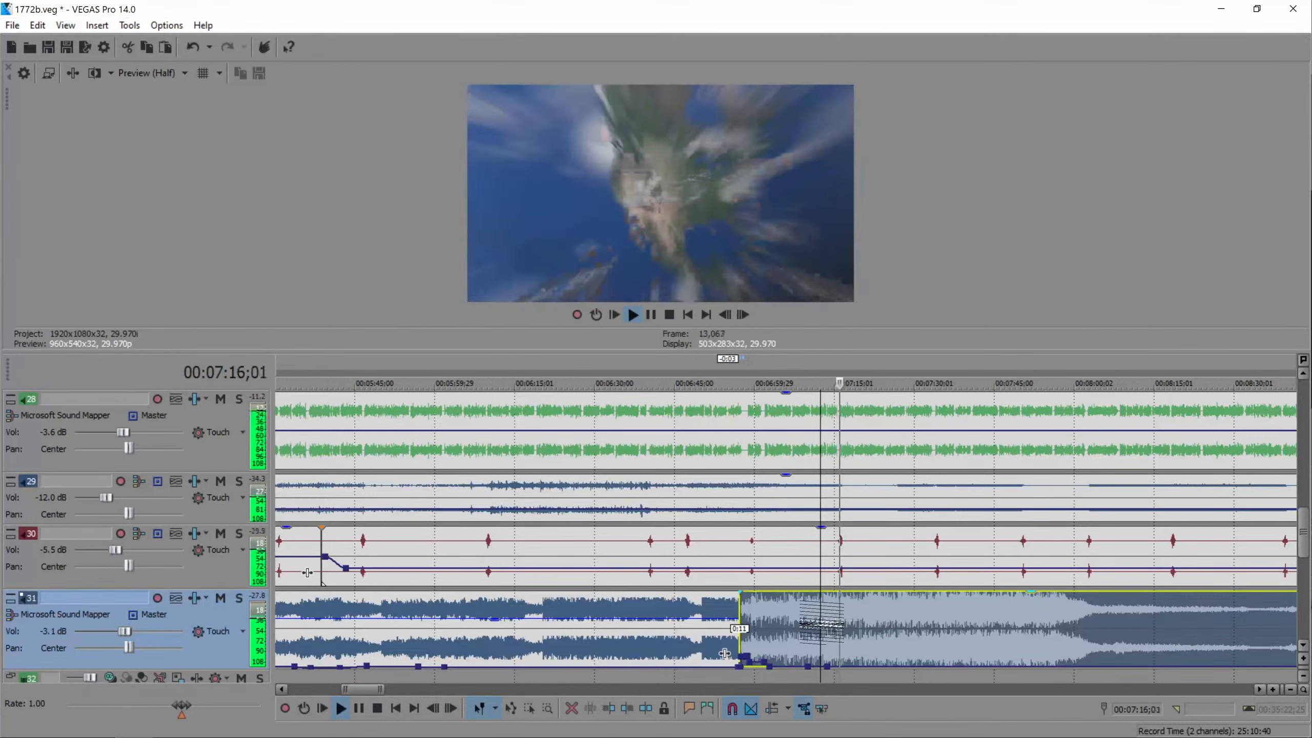
{"action": "key", "text": "space"}
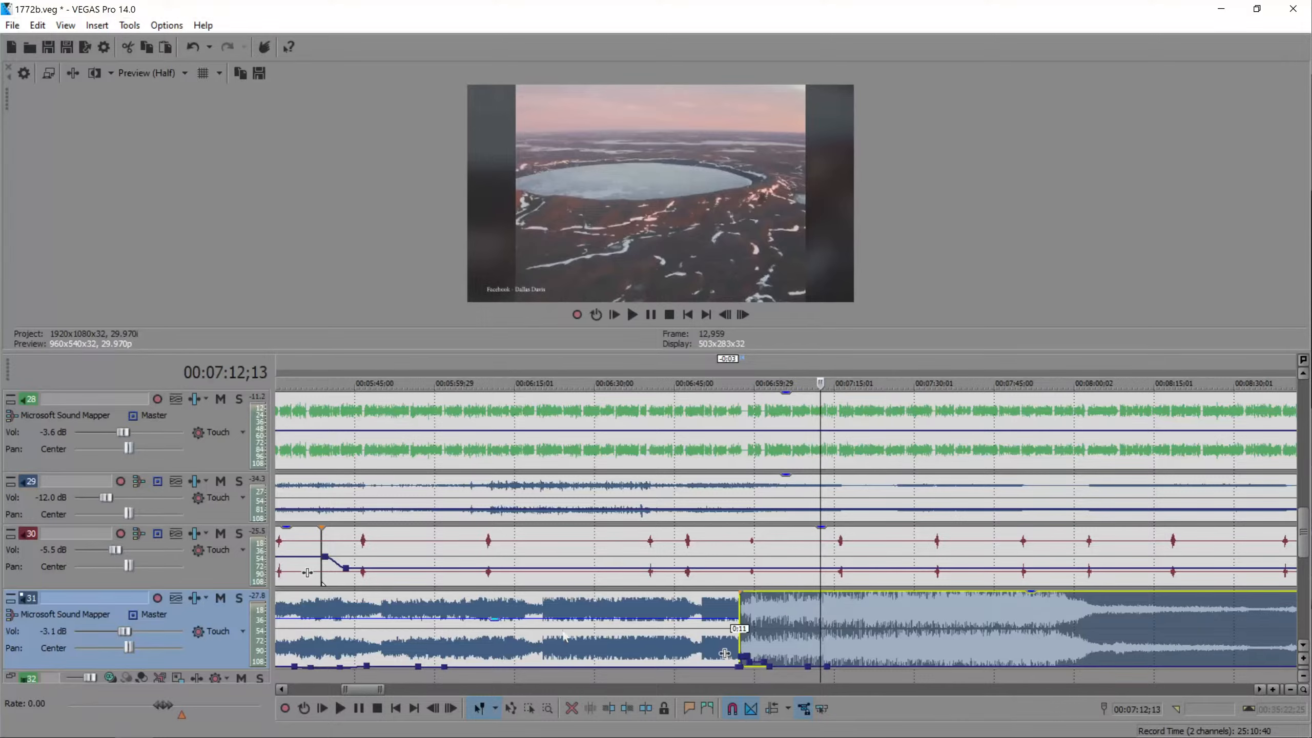
- Check the live chat and analytics in YouTube Studio in the browser and switch back to VEGAS Pro
{"action": "left_click", "coordinate": [64, 727]}
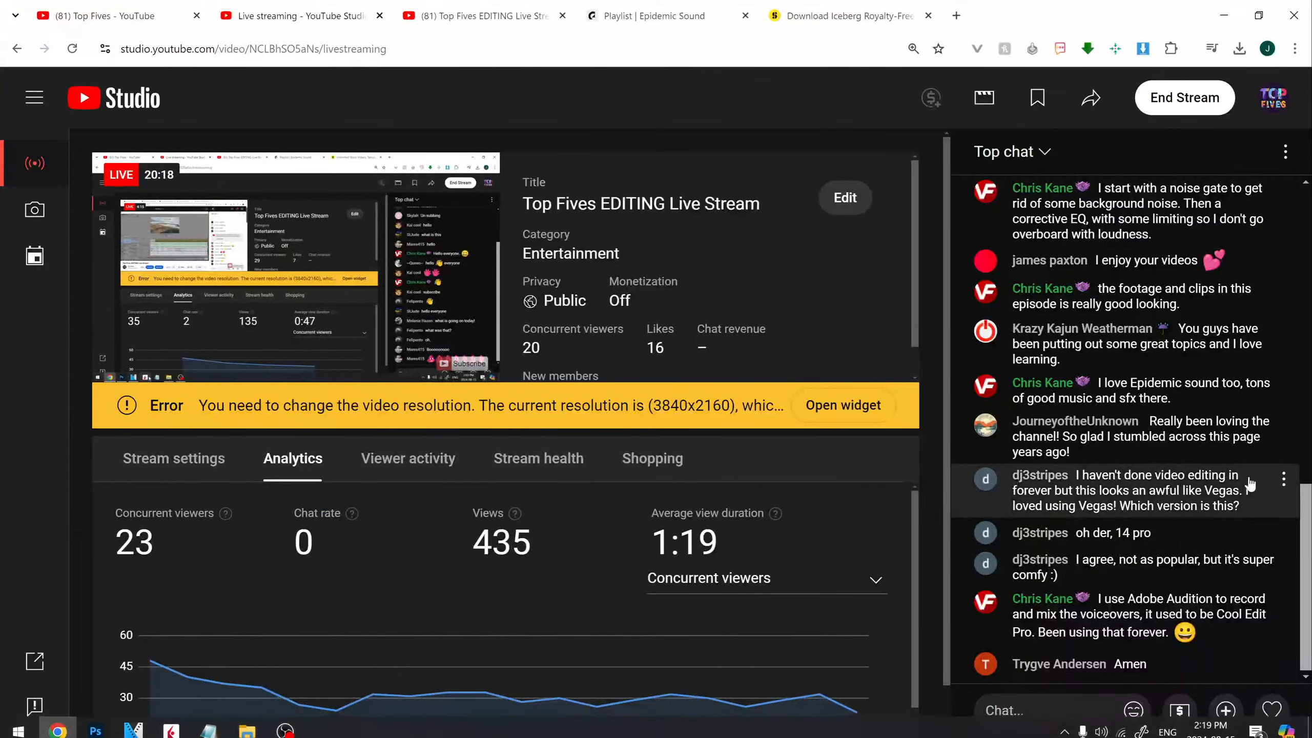
{"action": "left_click", "coordinate": [136, 728]}
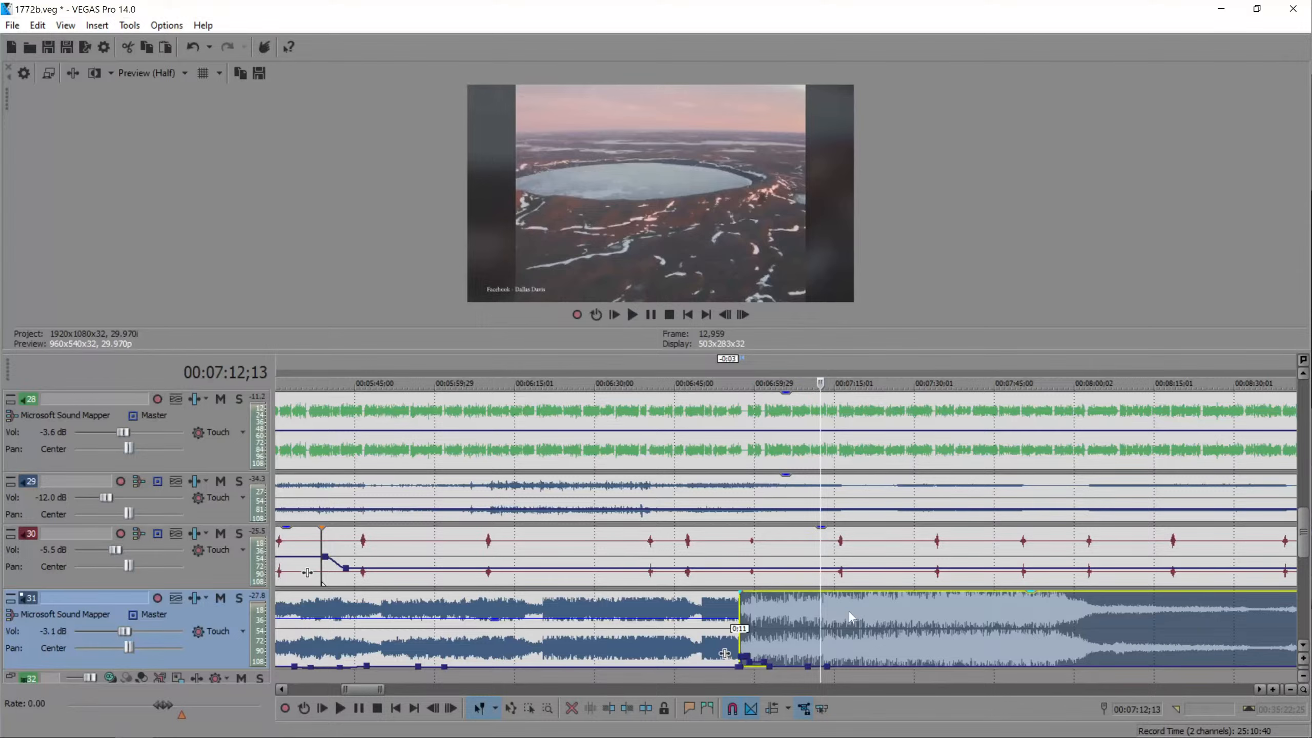
- Add track 31 volume points at about 00:08:02 and 00:08:08 and raise the second to lift the quieter music passage
{"action": "left_click", "coordinate": [945, 632]}
{"action": "key", "text": "space"}
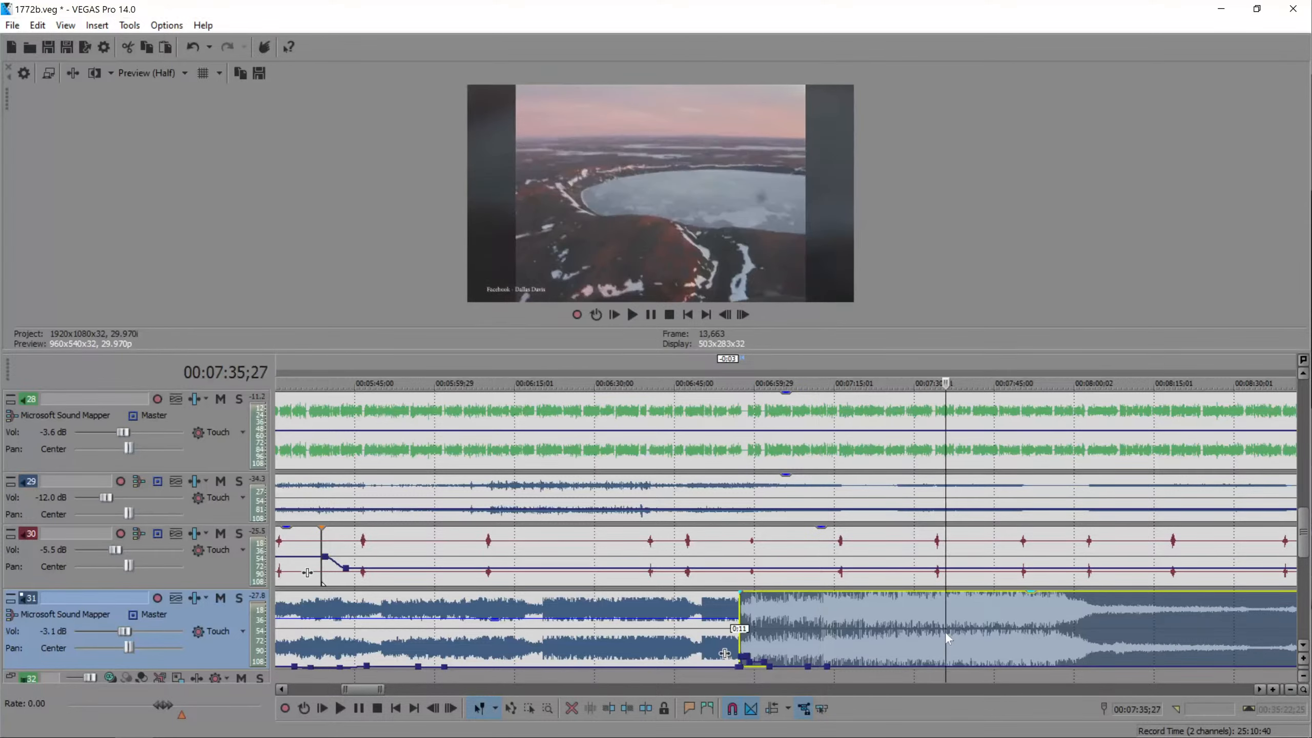
{"action": "left_click", "coordinate": [1091, 633]}
{"action": "scroll", "coordinate": [1087, 631], "scroll_direction": "down", "scroll_amount": 3}
{"action": "key", "text": "space"}
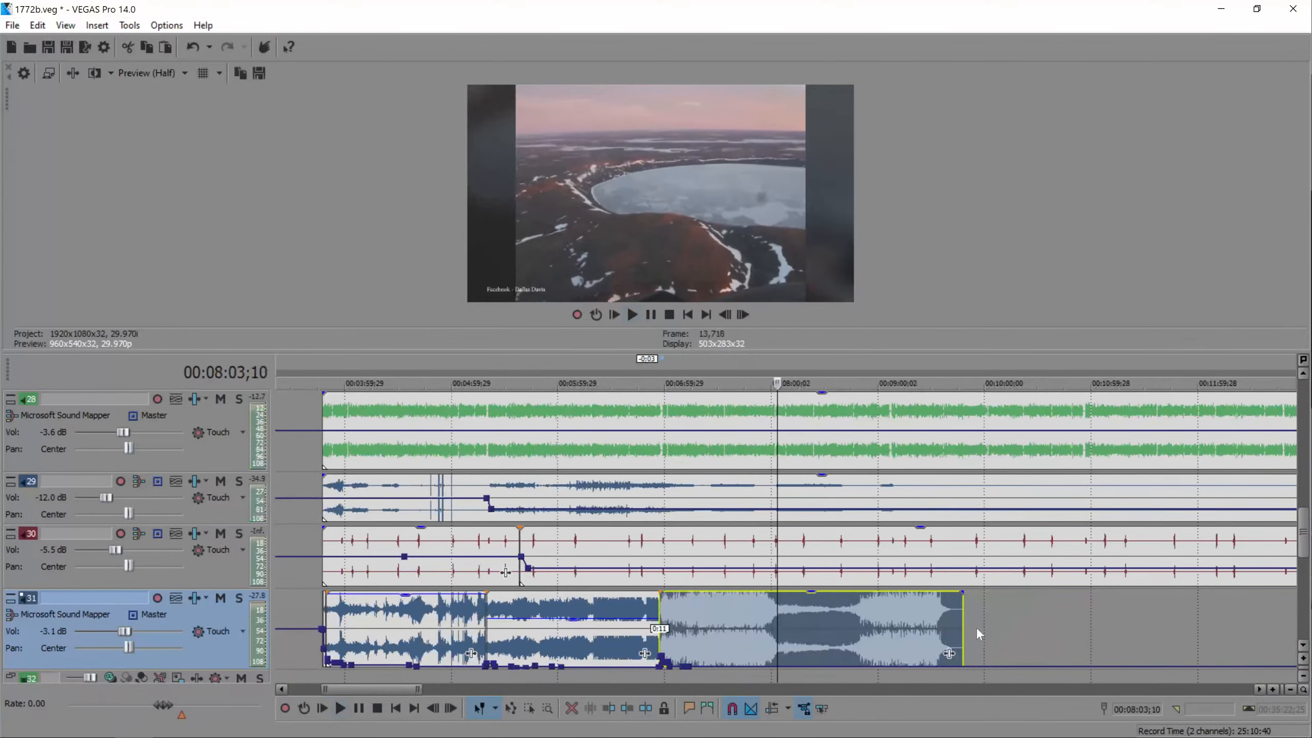
{"action": "scroll", "coordinate": [930, 636], "scroll_direction": "up", "scroll_amount": 5}
{"action": "double_click", "coordinate": [759, 666]}
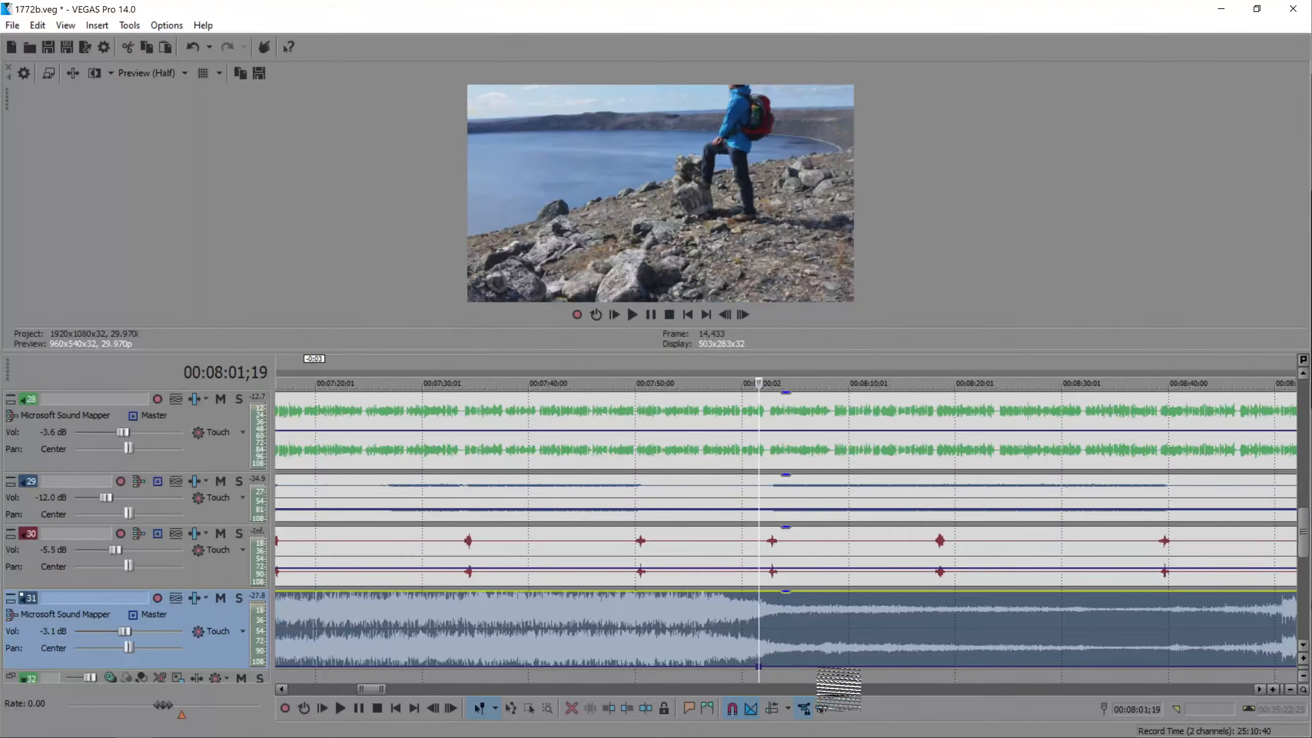
{"action": "double_click", "coordinate": [823, 666]}
{"action": "left_click_drag", "start_coordinate": [824, 667], "coordinate": [824, 660]}
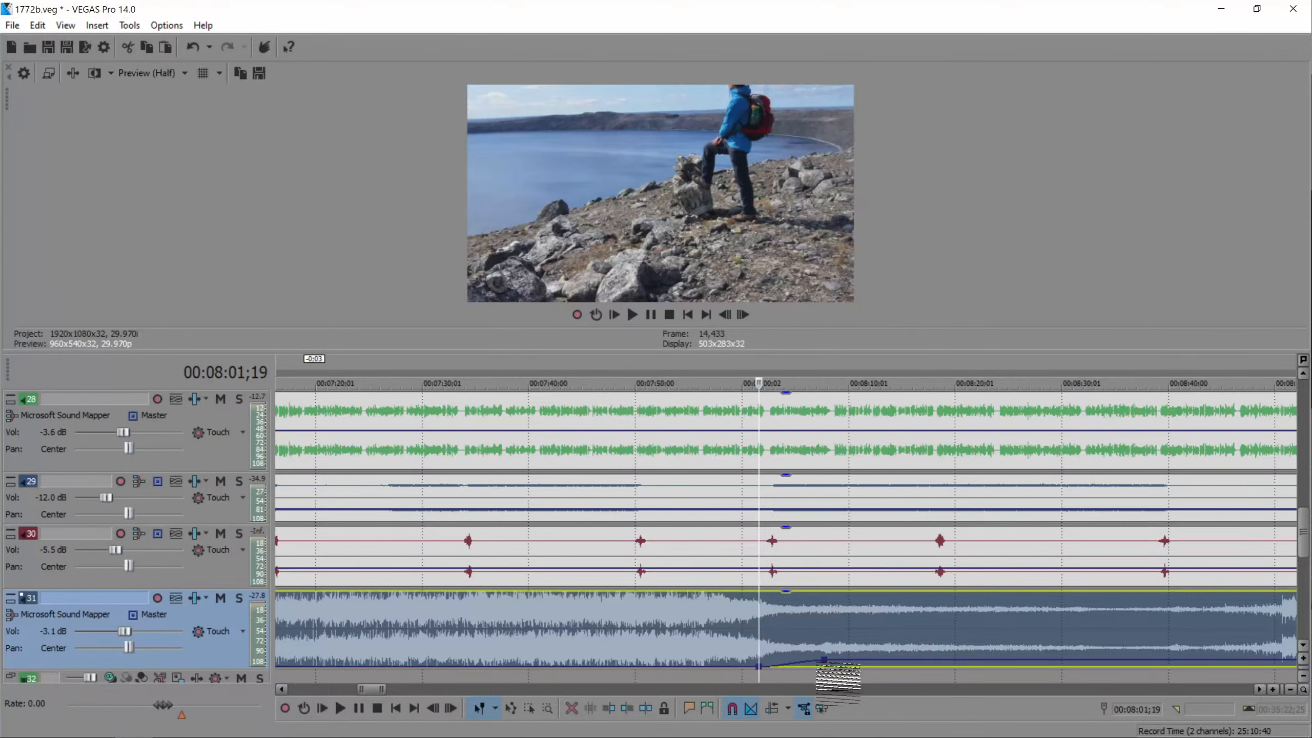
- Add a track 31 volume point at about 00:08:12, set it to about -13.4 dB and play the mix after it
{"action": "left_click", "coordinate": [926, 612]}
{"action": "key", "text": "space"}
{"action": "scroll", "coordinate": [924, 611], "scroll_direction": "down", "scroll_amount": 3}
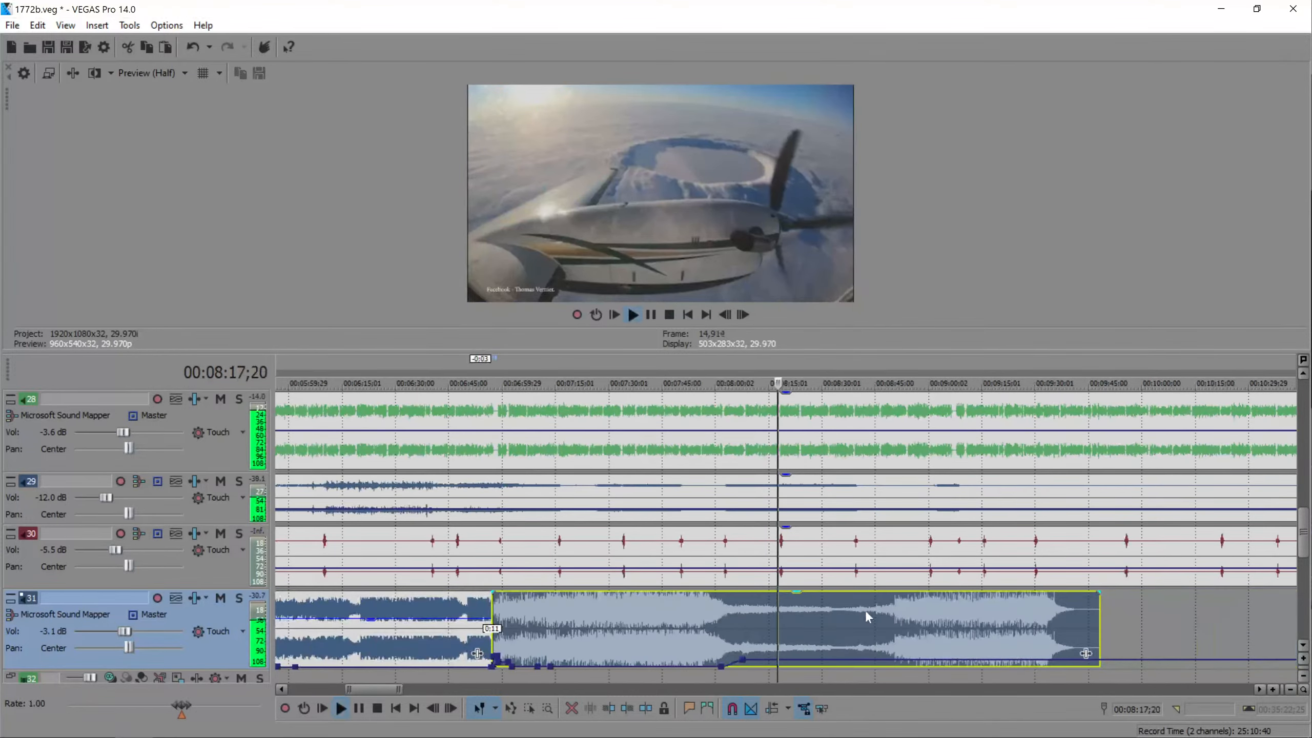
{"action": "scroll", "coordinate": [864, 613], "scroll_direction": "up", "scroll_amount": 3}
{"action": "double_click", "coordinate": [716, 660]}
{"action": "mouse_move", "coordinate": [715, 659]}
{"action": "left_mouse_down"}
{"action": "mouse_move", "coordinate": [716, 644]}
{"action": "mouse_move", "coordinate": [720, 658]}
{"action": "left_mouse_up"}
{"action": "left_click", "coordinate": [1103, 612]}
{"action": "scroll", "coordinate": [1099, 619], "scroll_direction": "down", "scroll_amount": 1}
{"action": "scroll", "coordinate": [1099, 619], "scroll_direction": "up", "scroll_amount": 1}
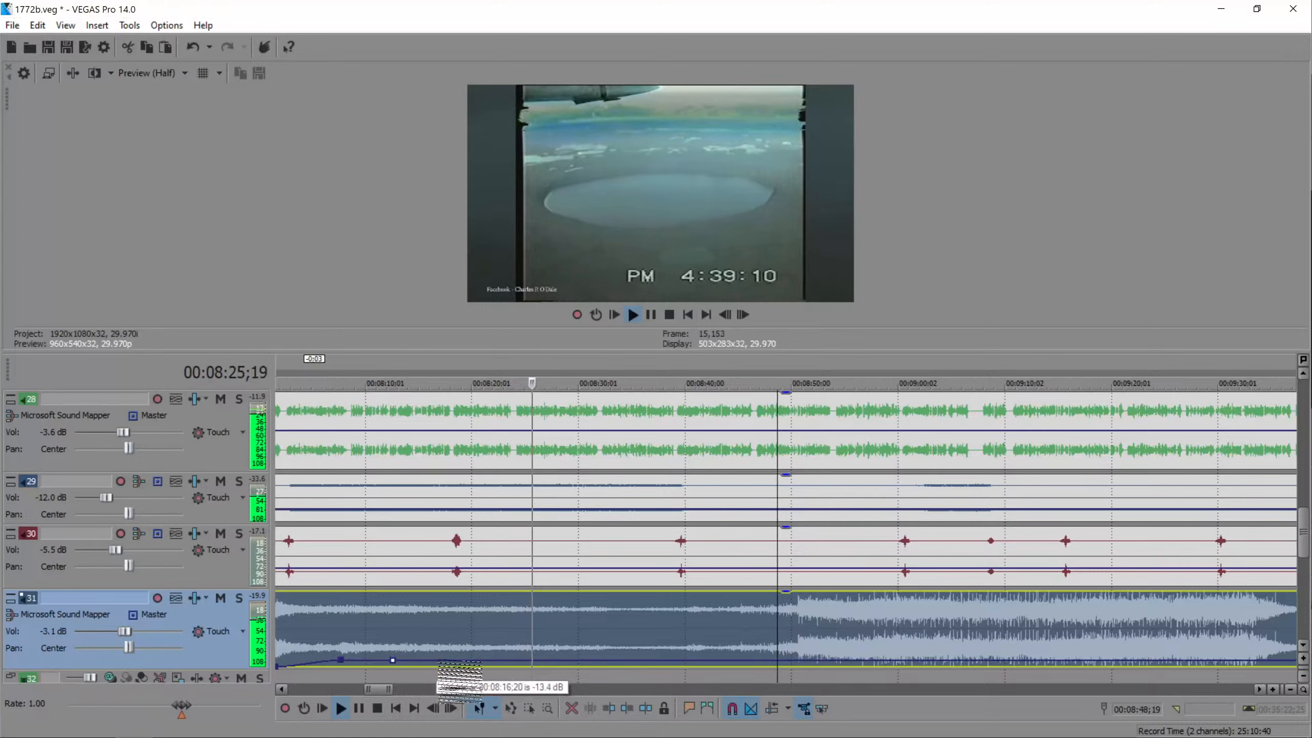
{"action": "left_click", "coordinate": [461, 623]}
{"action": "key", "text": "space"}
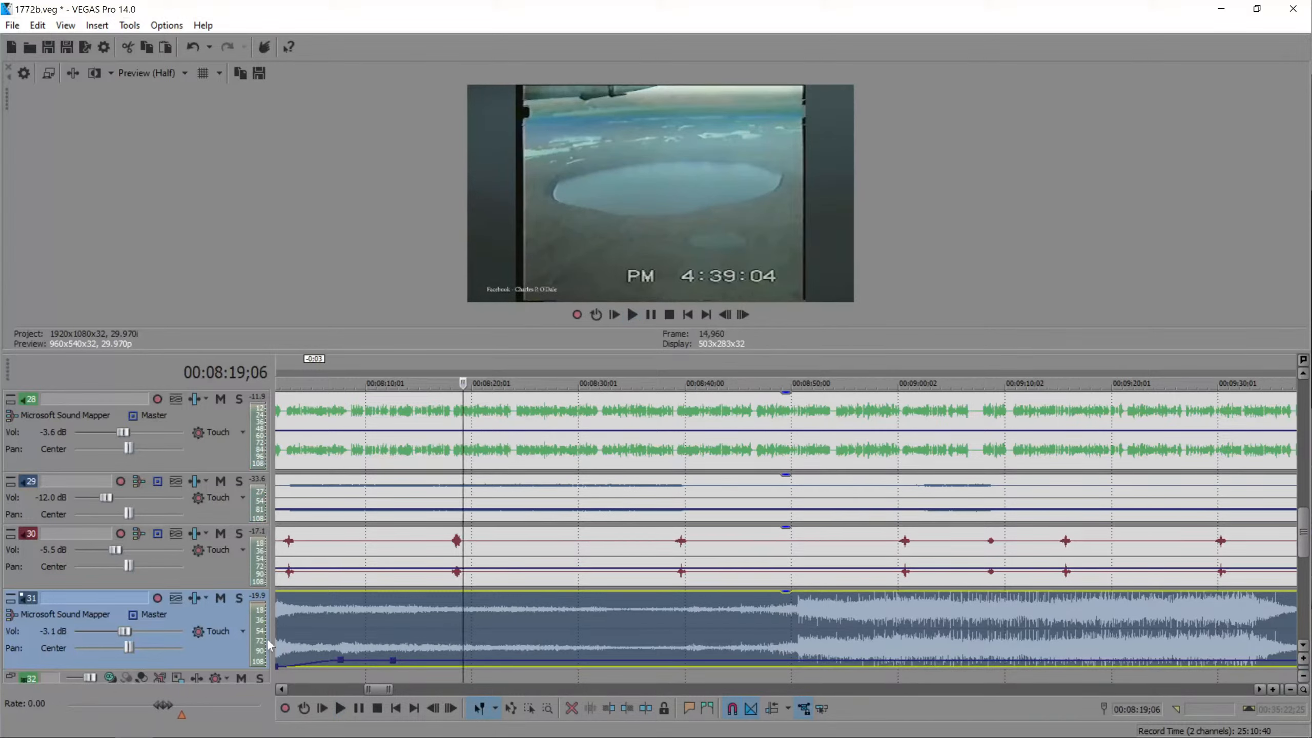
- Solo track 31 from 00:08:19;06, try a much higher volume level, then undo the change and turn solo off
{"action": "left_click", "coordinate": [239, 598]}
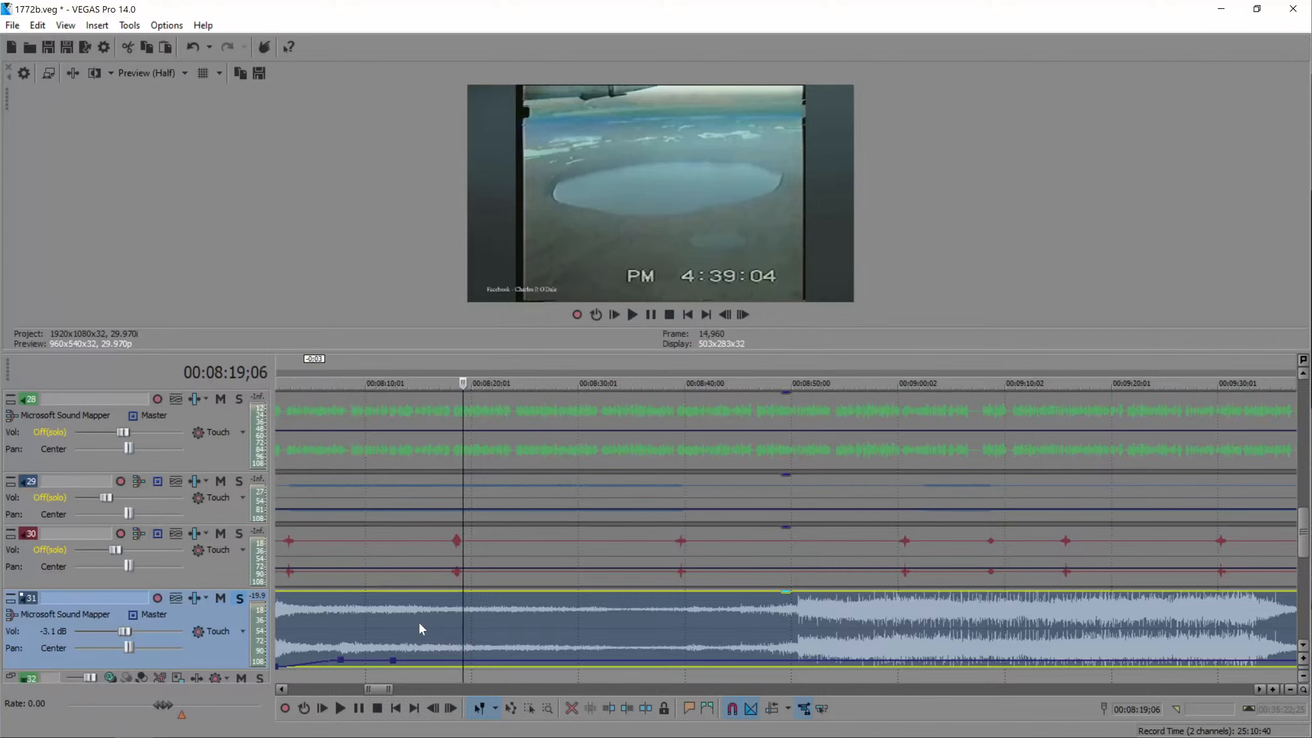
{"action": "key", "text": "space"}
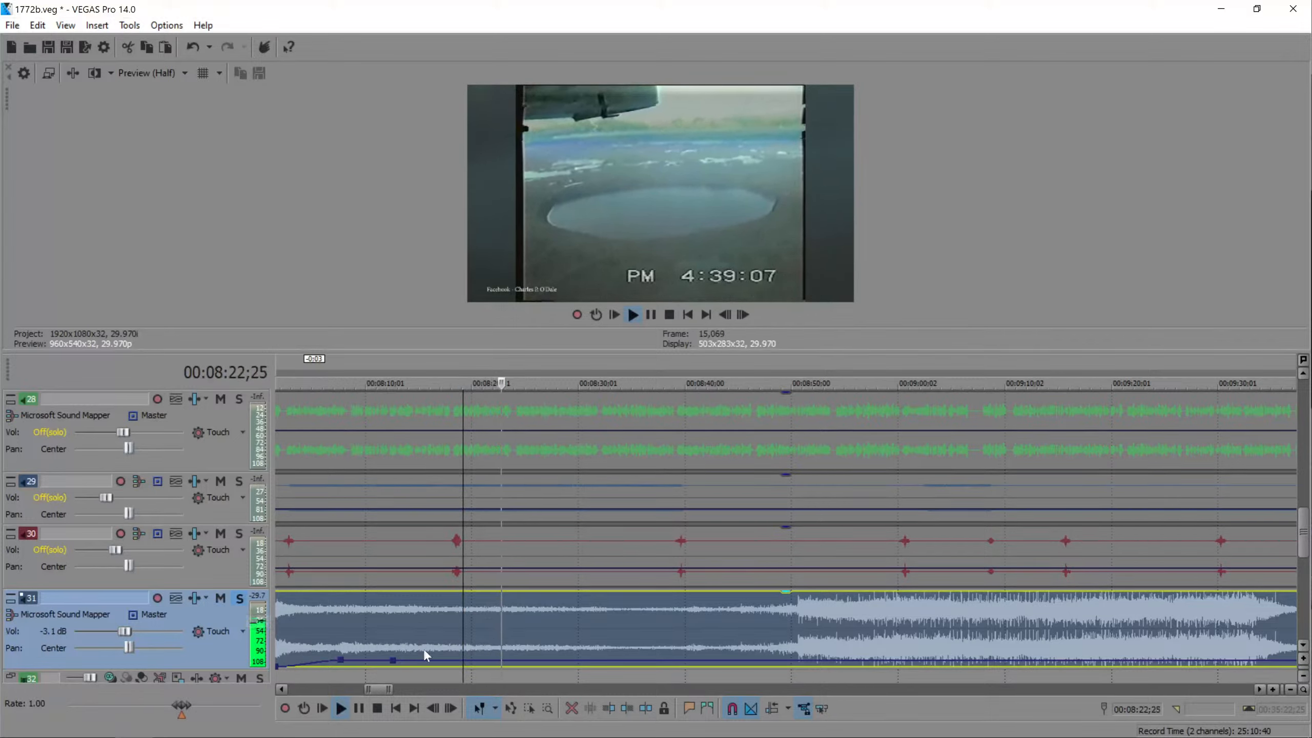
{"action": "left_click_drag", "start_coordinate": [439, 660], "coordinate": [434, 628]}
{"action": "key", "text": "space"}
{"action": "key", "text": "ctrl+z"}
{"action": "left_click", "coordinate": [239, 601]}
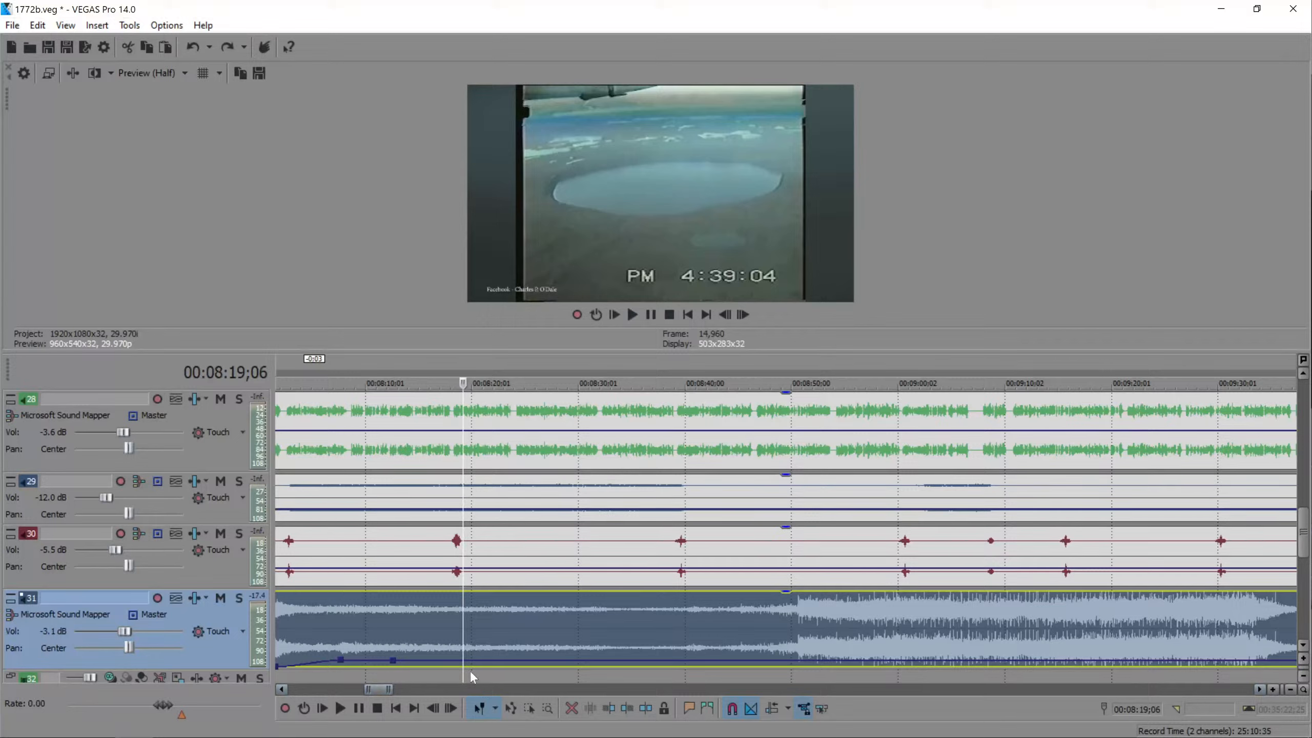
- Try a much higher track 31 volume level after about 00:08:12 and play it soloed at 00:08:19;17 and 00:08:50;16
{"action": "left_click_drag", "start_coordinate": [489, 661], "coordinate": [487, 633]}
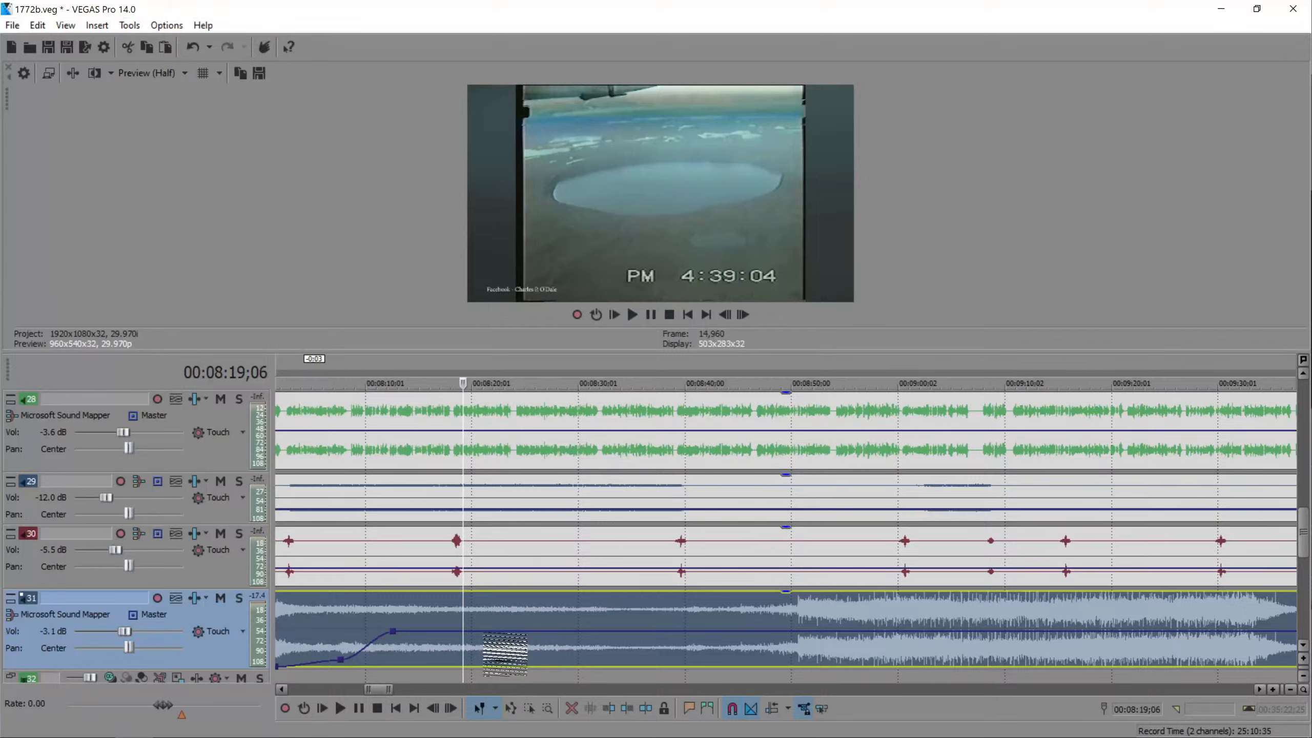
{"action": "left_click", "coordinate": [239, 599]}
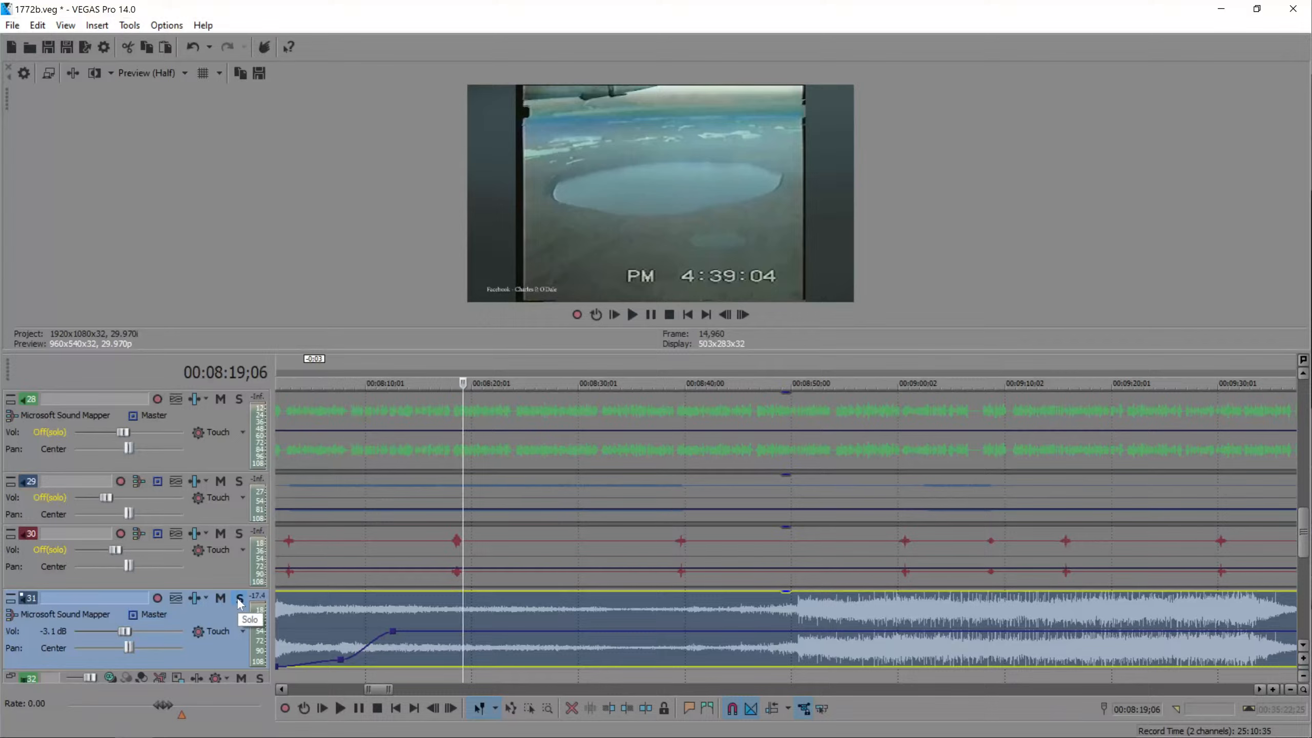
{"action": "left_click", "coordinate": [467, 613]}
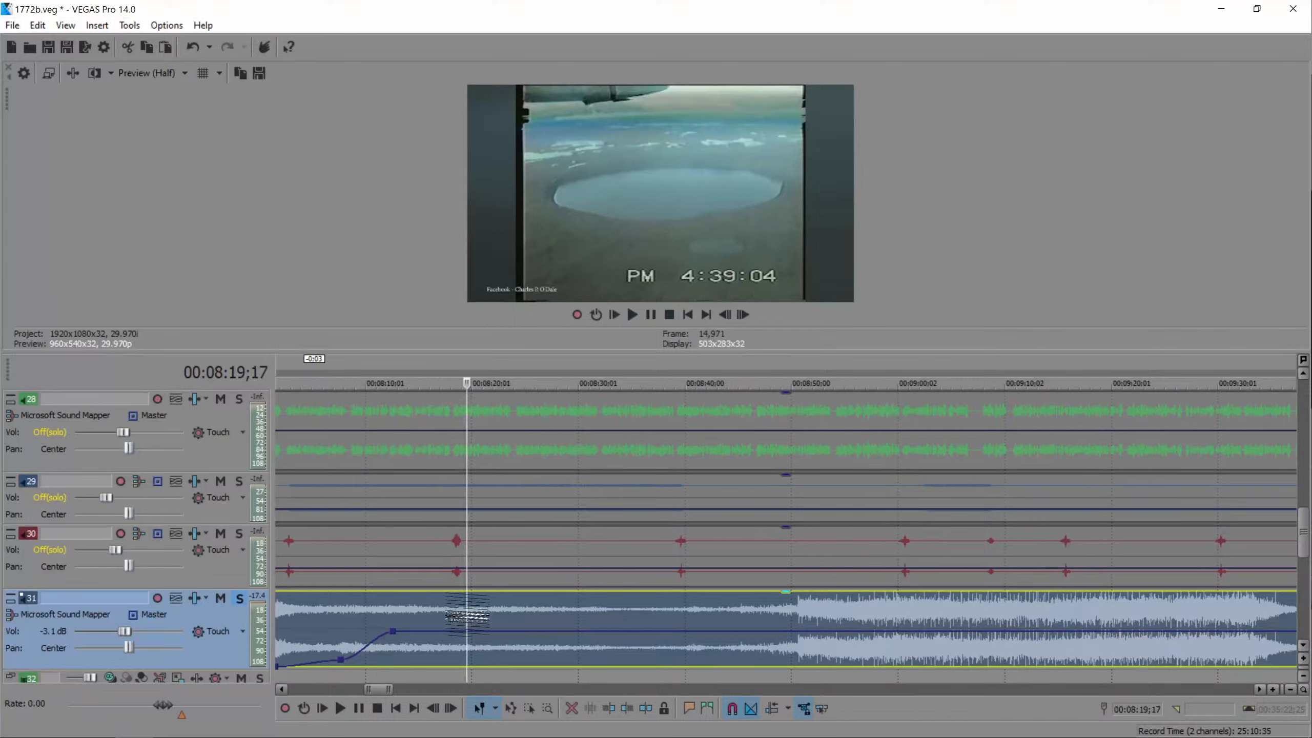
{"action": "key", "text": "space"}
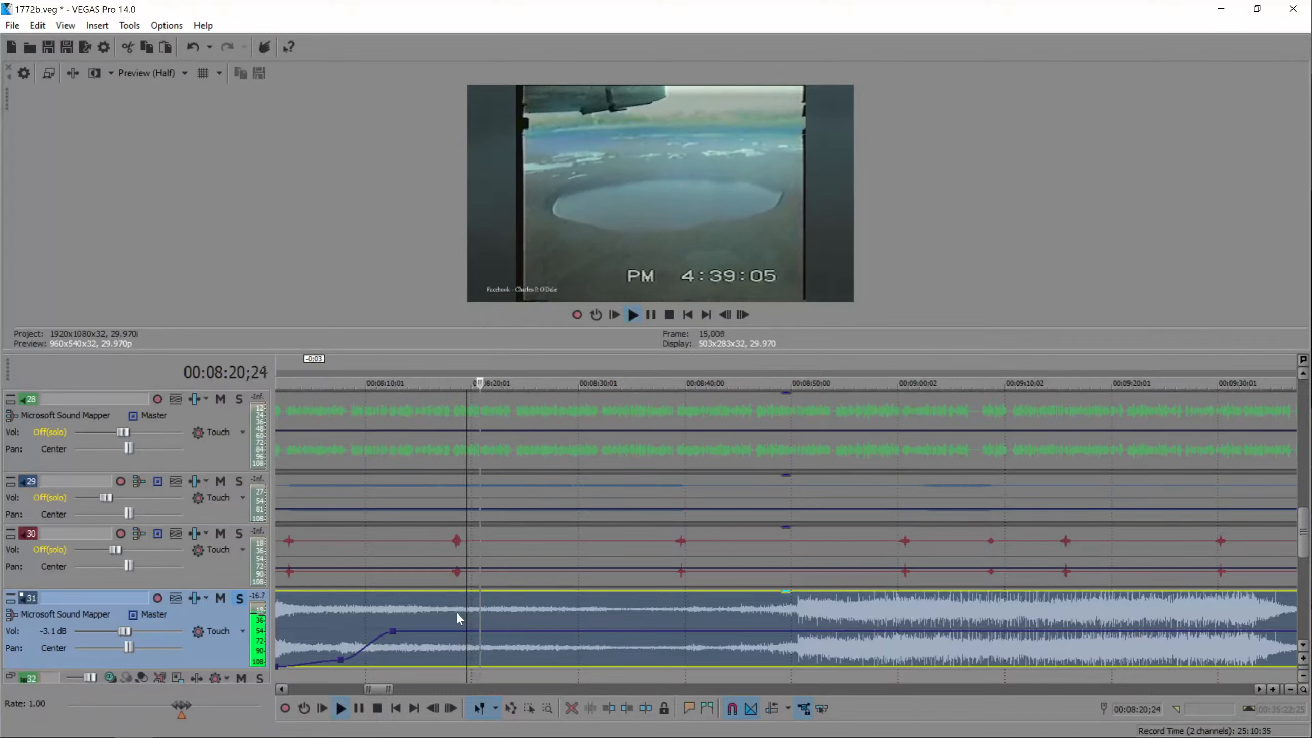
{"action": "left_click", "coordinate": [751, 617]}
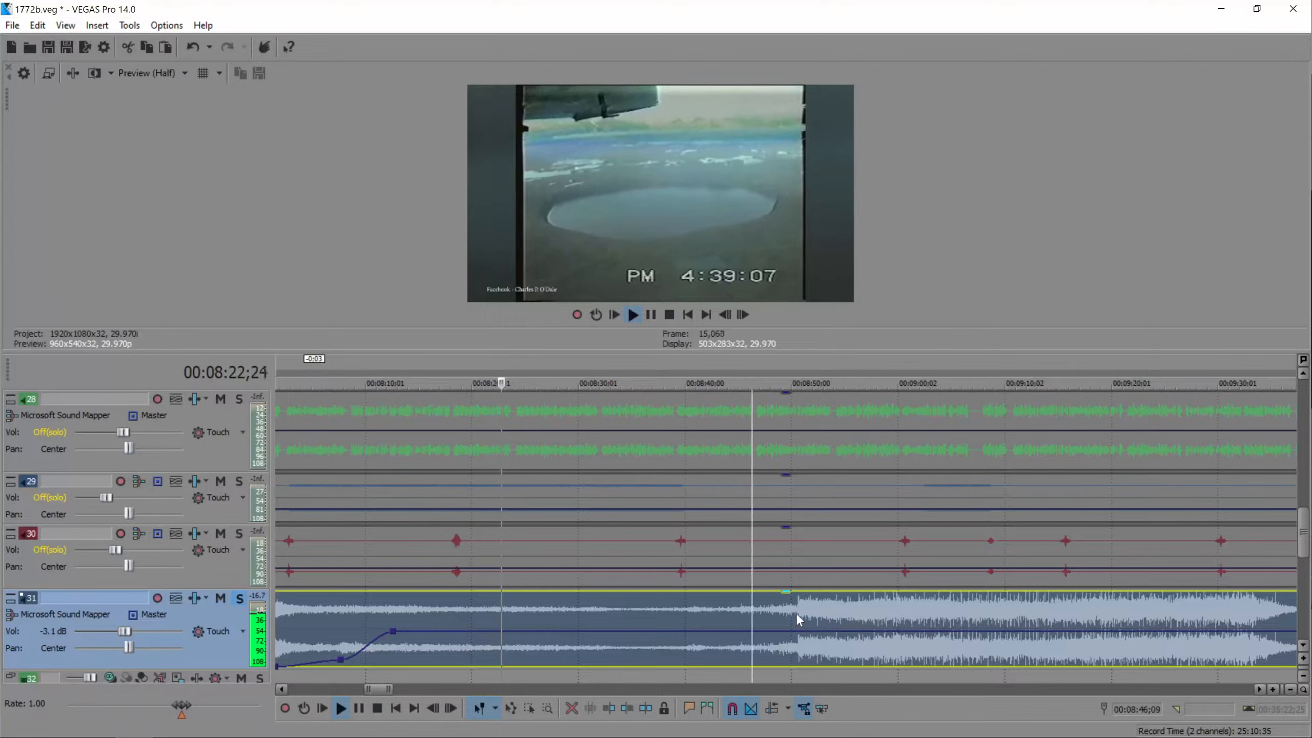
{"action": "left_click", "coordinate": [797, 618]}
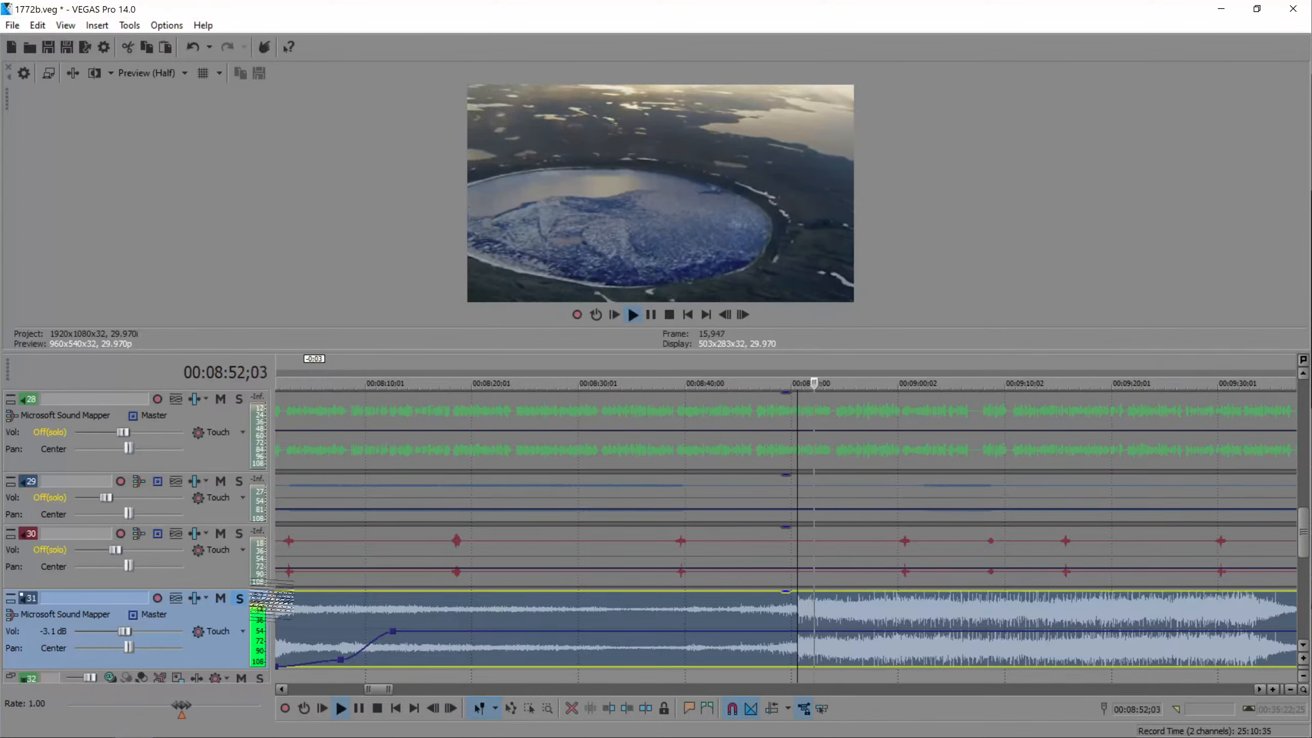
{"action": "left_click", "coordinate": [240, 598]}
{"action": "key", "text": "space"}
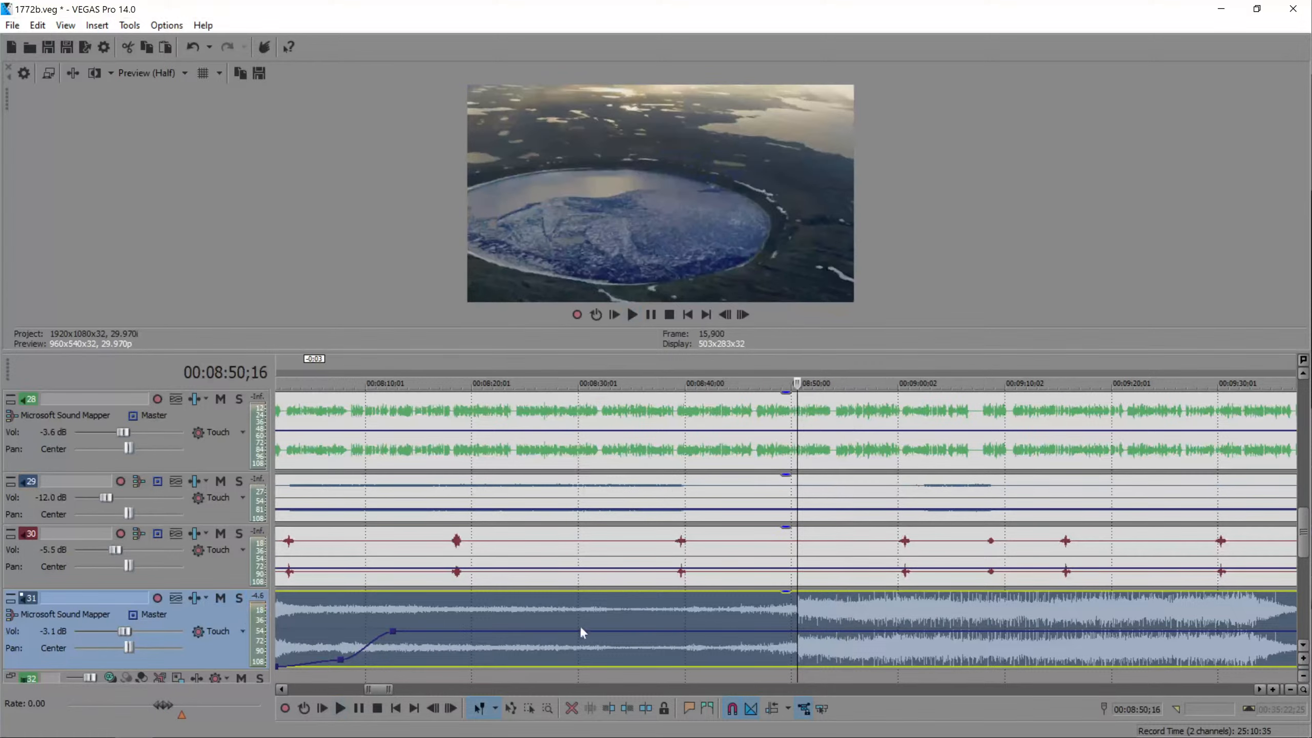
- Lower the track 31 volume level after about 00:08:12 to about -9.6 dB and view the music event's properties
{"action": "left_click_drag", "start_coordinate": [416, 631], "coordinate": [416, 655]}
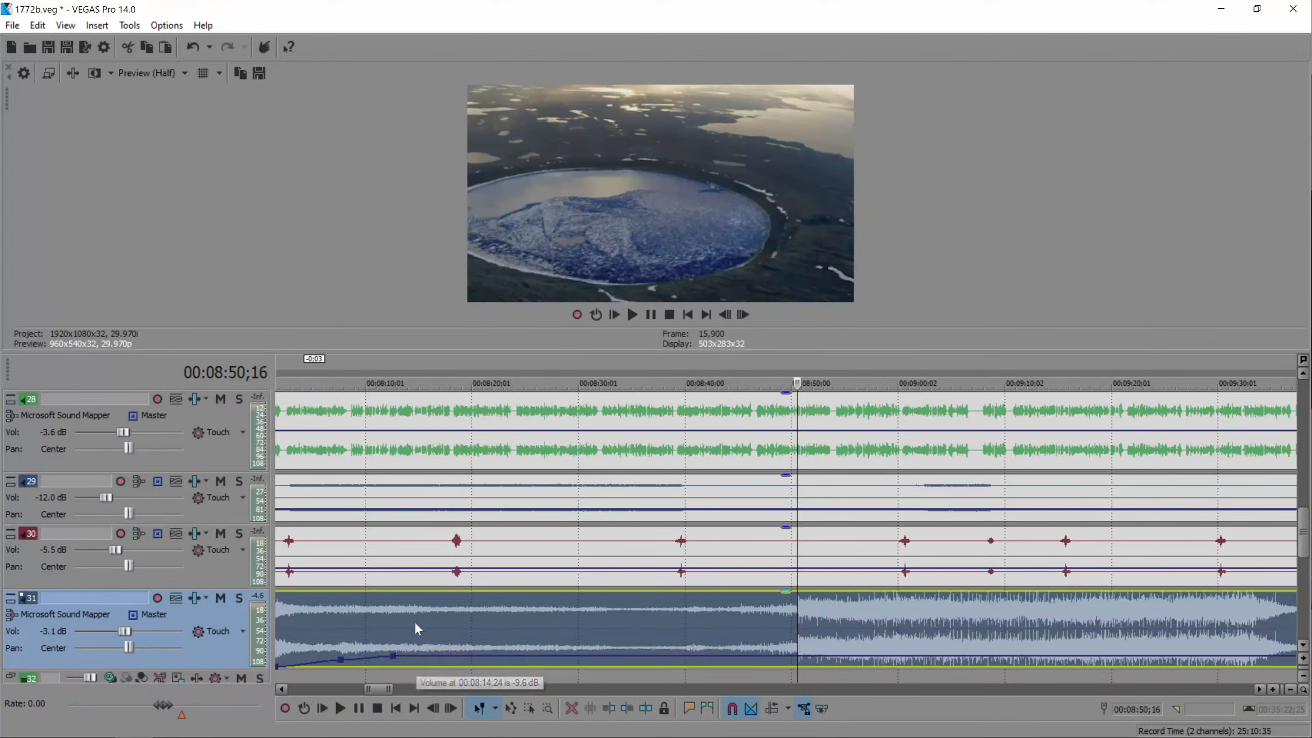
{"action": "right_click", "coordinate": [414, 622]}
{"action": "left_click", "coordinate": [453, 607]}
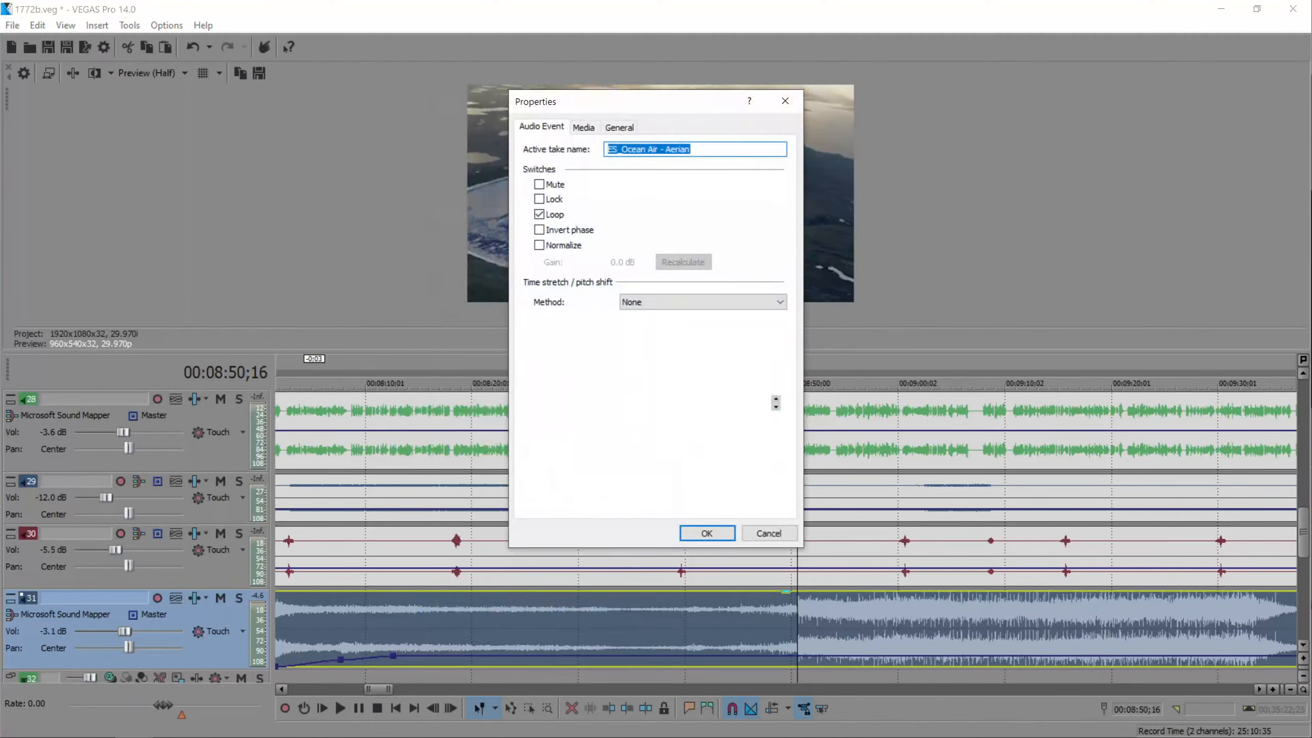
{"action": "left_click", "coordinate": [783, 106]}
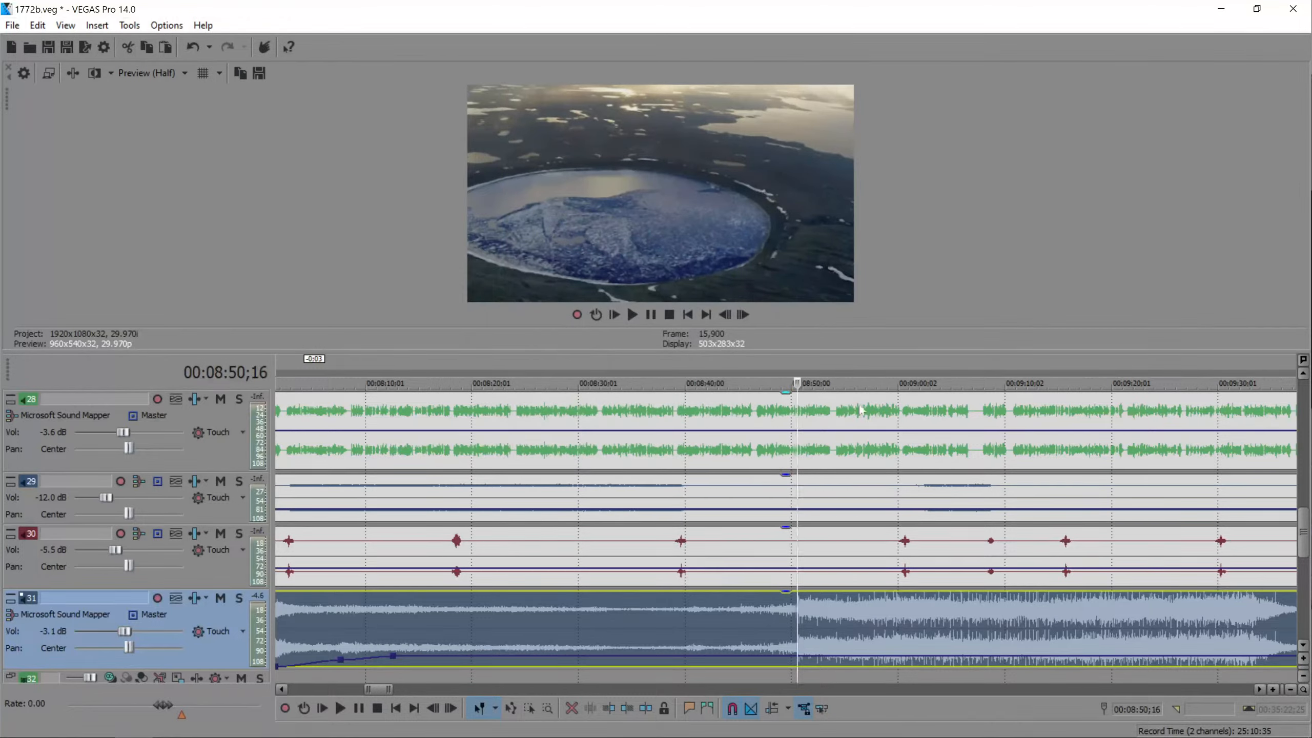
- Play the mix up to the louder music passage, add track 31 volume points at about 00:08:50 and 00:08:51 and lower the second
{"action": "key", "text": "space"}
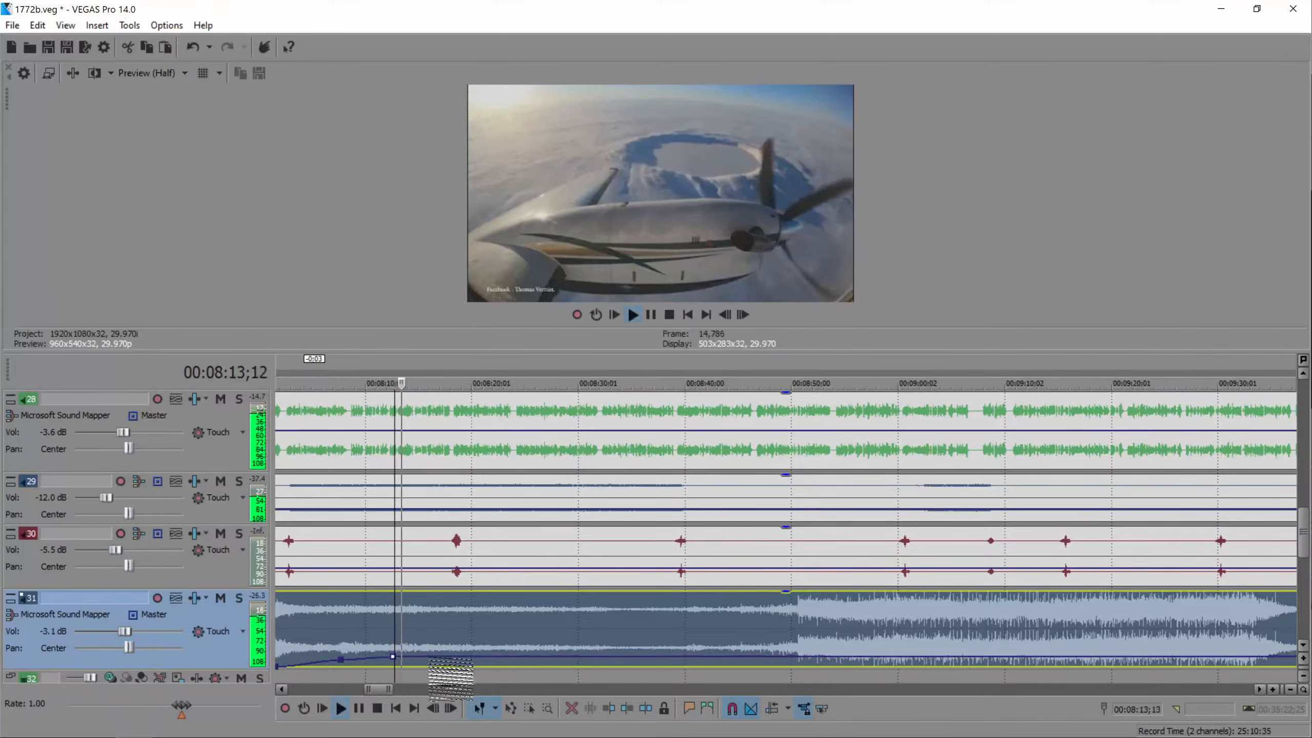
{"action": "left_click", "coordinate": [779, 627]}
{"action": "key", "text": "space"}
{"action": "scroll", "coordinate": [779, 631], "scroll_direction": "up", "scroll_amount": 3}
{"action": "key", "text": "space"}
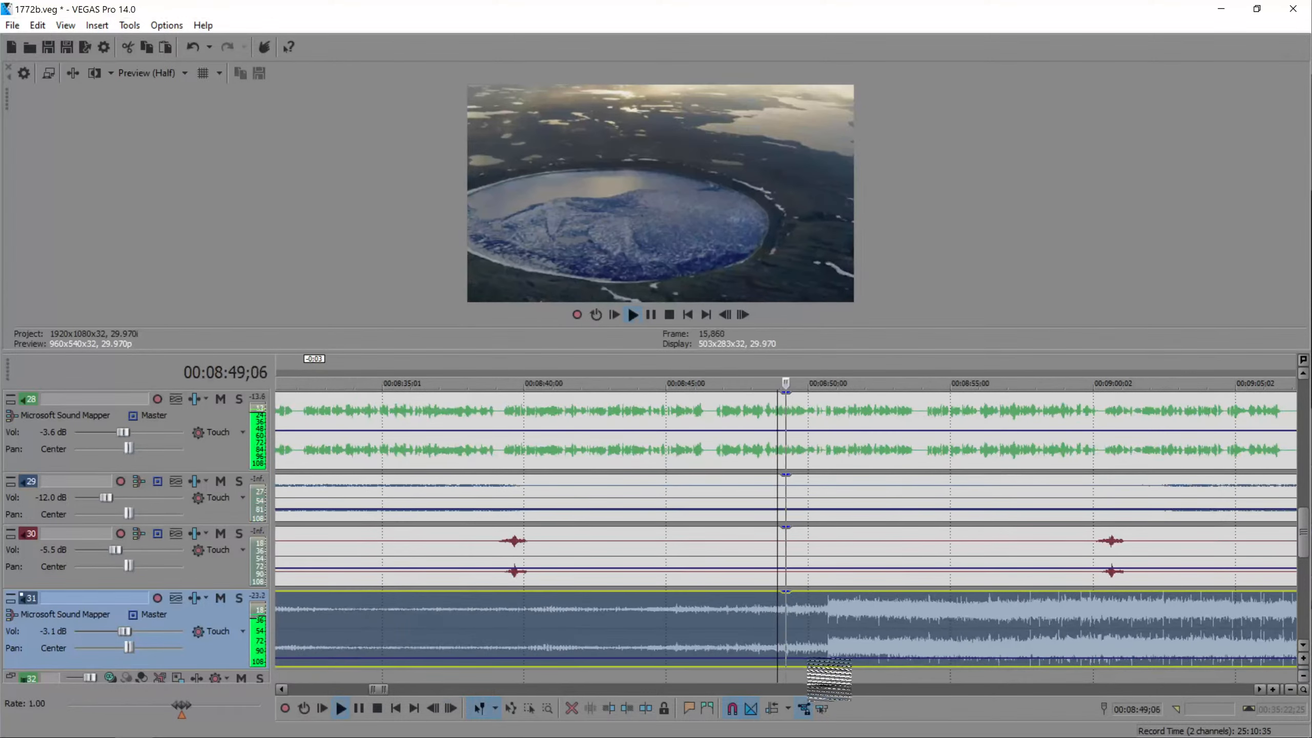
{"action": "key", "text": "space"}
{"action": "double_click", "coordinate": [804, 659]}
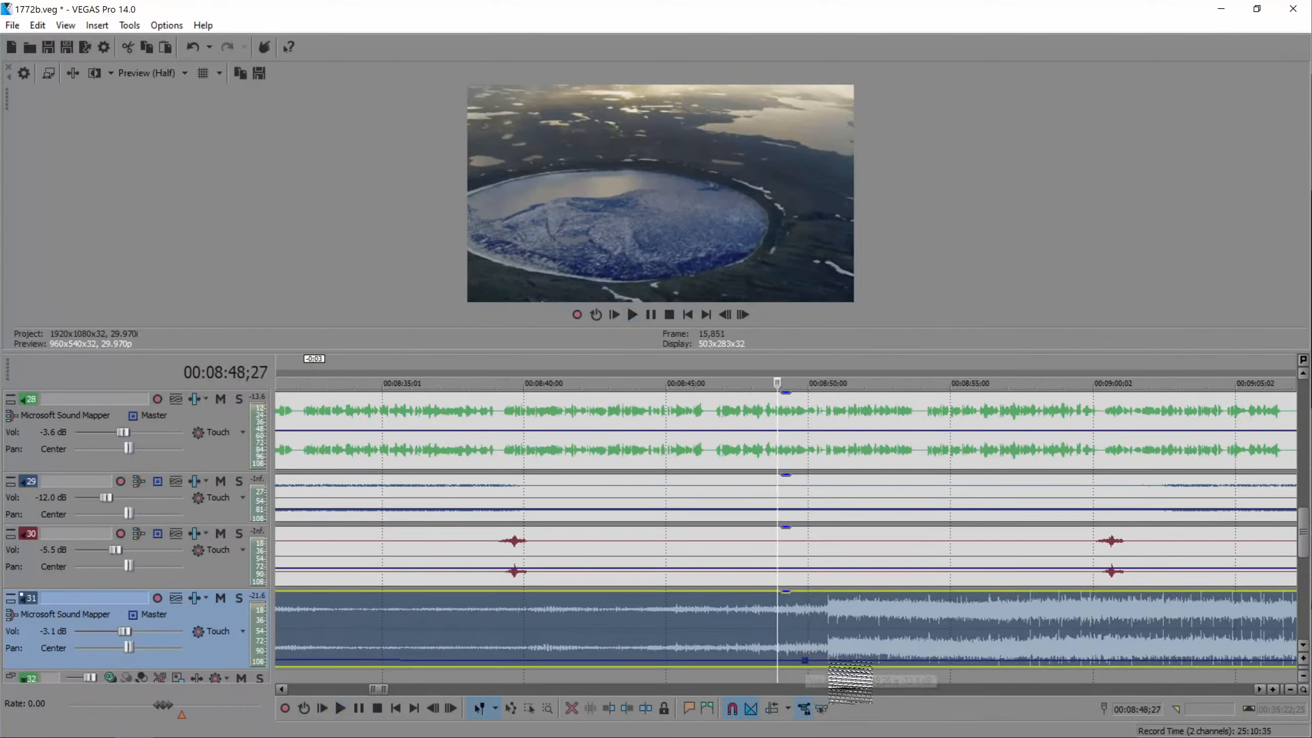
{"action": "double_click", "coordinate": [830, 661]}
{"action": "left_click_drag", "start_coordinate": [830, 661], "coordinate": [830, 662]}
{"action": "key", "text": "space"}
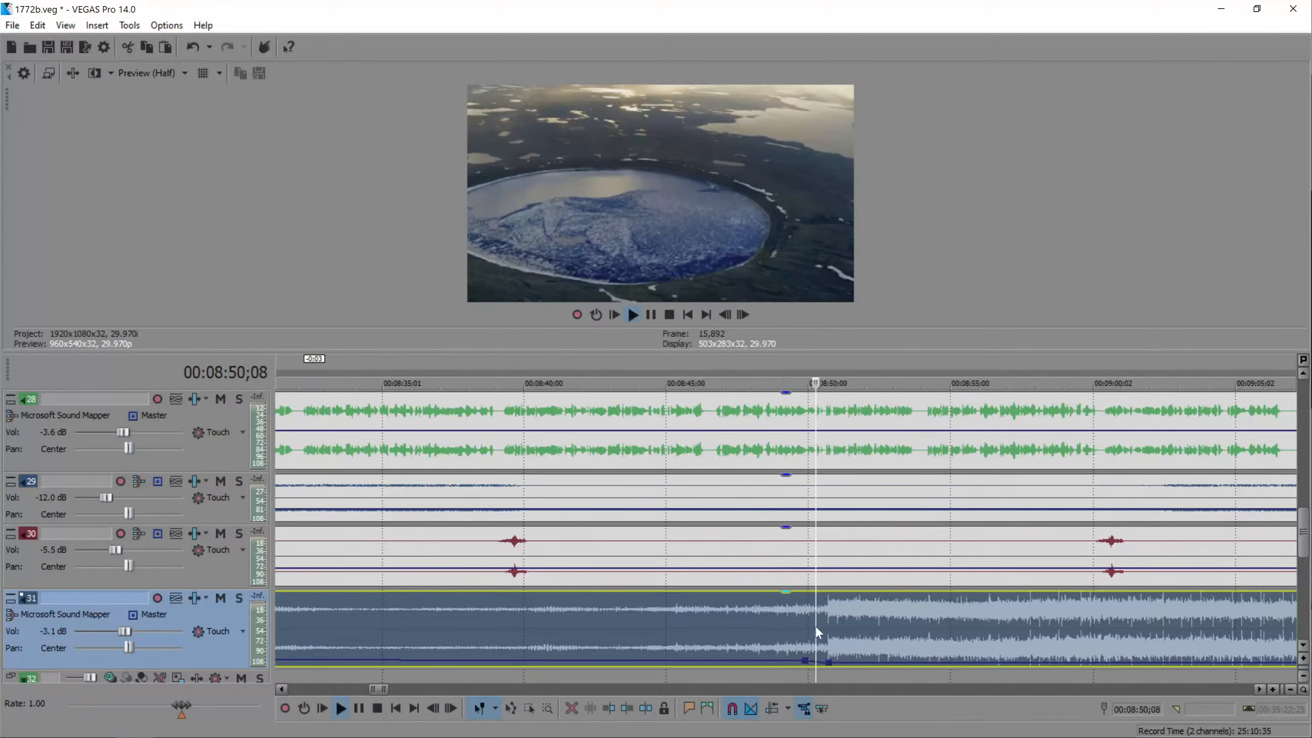
- Split the track 31 music event at 00:09:37;18 and 00:09:08;02 and delete the section in between
{"action": "scroll", "coordinate": [847, 627], "scroll_direction": "down", "scroll_amount": 2}
{"action": "scroll", "coordinate": [922, 636], "scroll_direction": "down", "scroll_amount": 2}
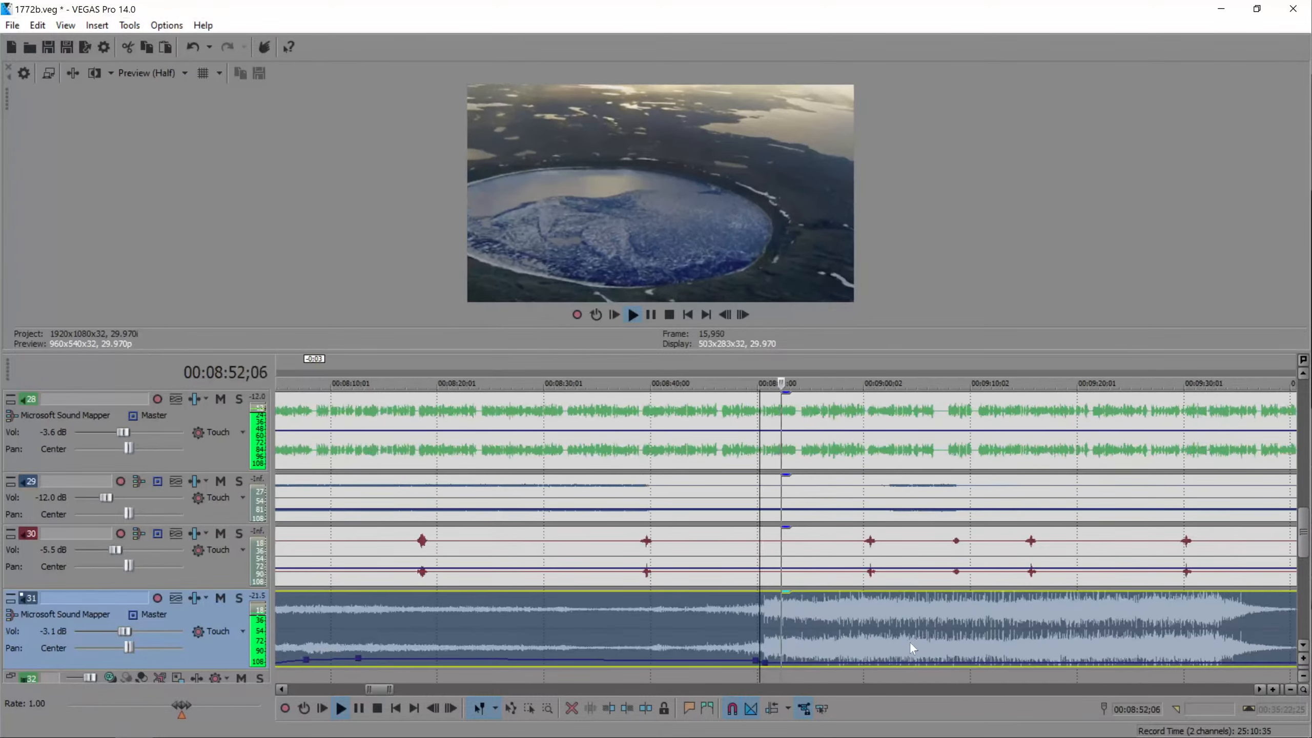
{"action": "scroll", "coordinate": [1002, 639], "scroll_direction": "down", "scroll_amount": 2}
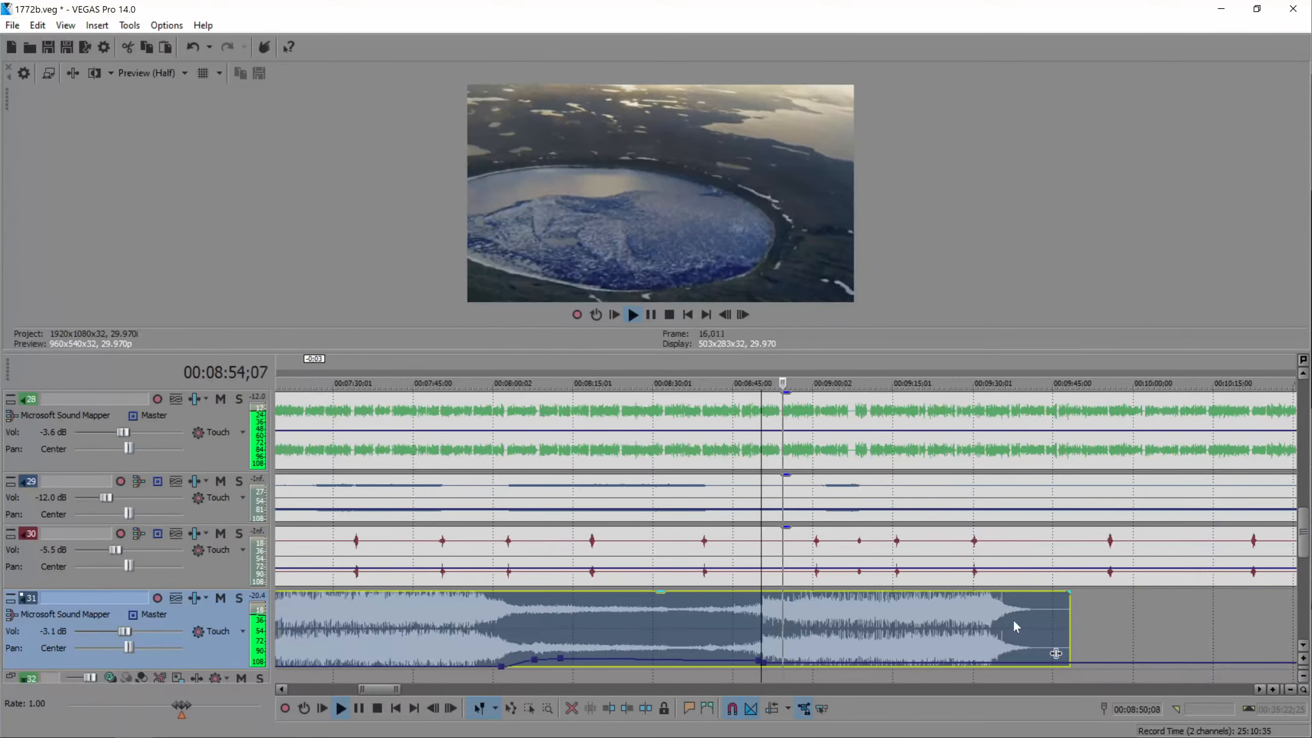
{"action": "left_click", "coordinate": [1012, 620]}
{"action": "key", "text": "s"}
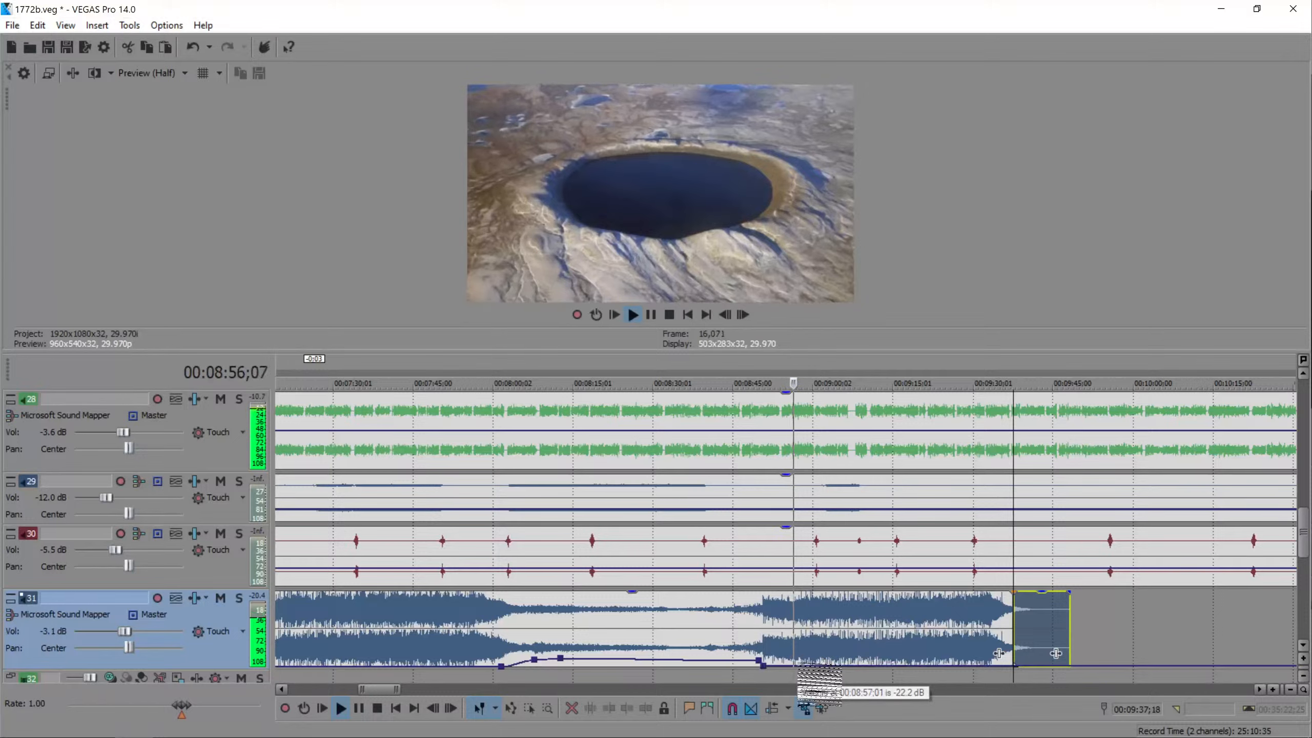
{"action": "key", "text": "space"}
{"action": "left_click", "coordinate": [865, 617]}
{"action": "left_click", "coordinate": [855, 616]}
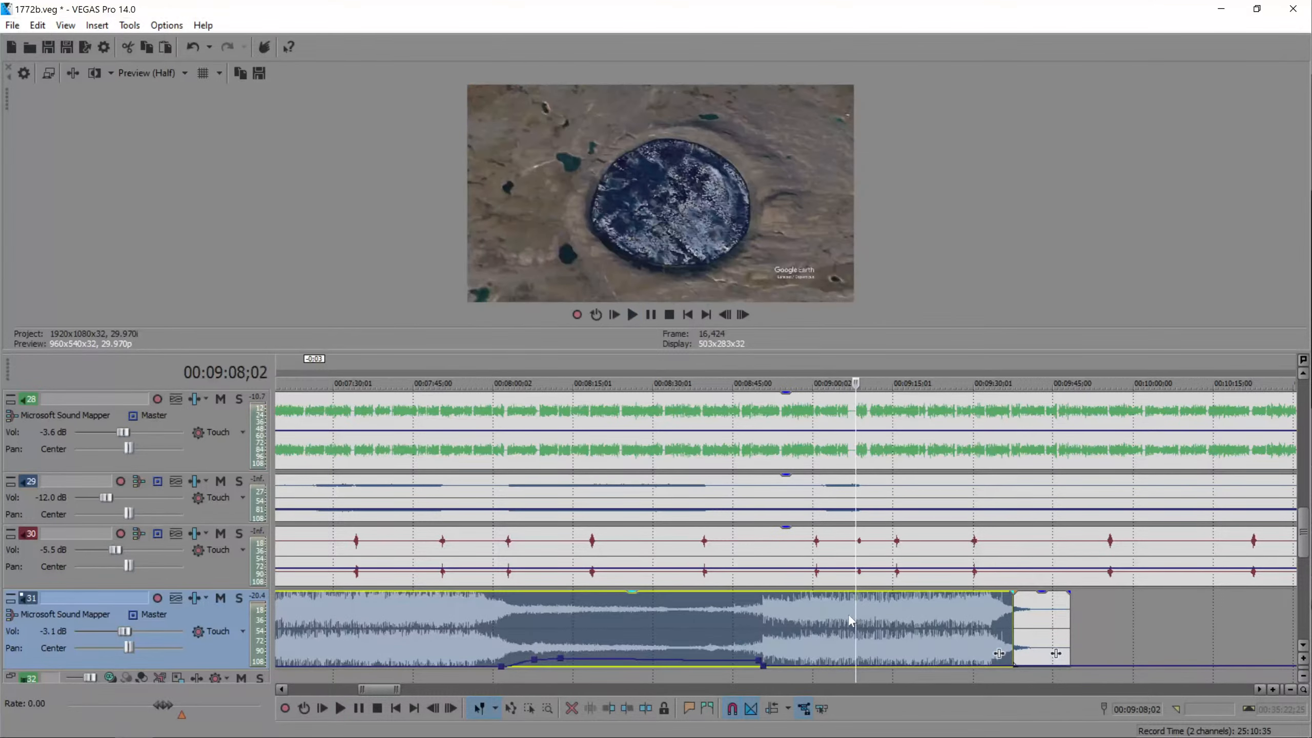
{"action": "key", "text": "s"}
{"action": "left_click", "coordinate": [915, 617]}
{"action": "key", "text": "Delete"}
- Split the remaining track 31 music at about 00:08:46, just before the louder passage, and move the cursor to 00:08:50;04
{"action": "left_click", "coordinate": [739, 624]}
{"action": "key", "text": "s"}
{"action": "left_click", "coordinate": [761, 623]}
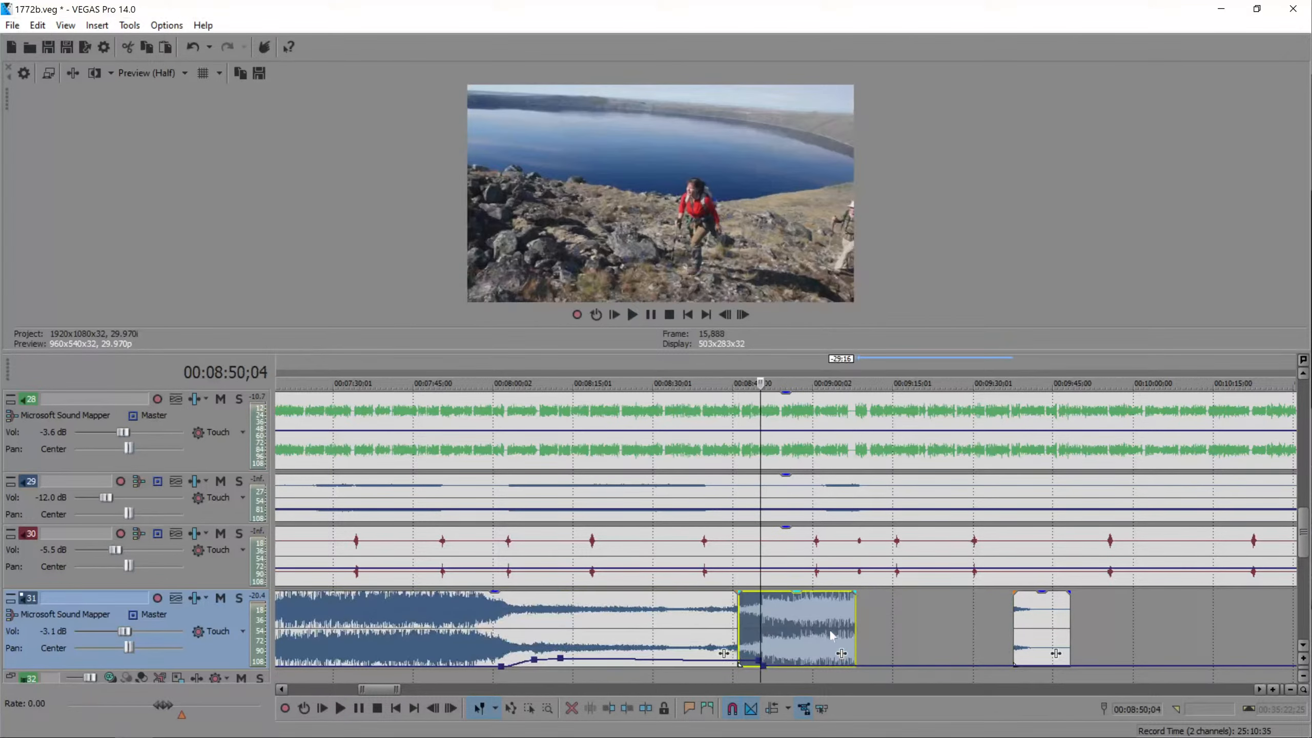
- Delete the short leftover music clip around 00:09:40 on track 31 and paste the copied music clip at 00:09:15;04
{"action": "left_click", "coordinate": [1032, 620]}
{"action": "key", "text": "Delete"}
{"action": "left_click", "coordinate": [893, 616]}
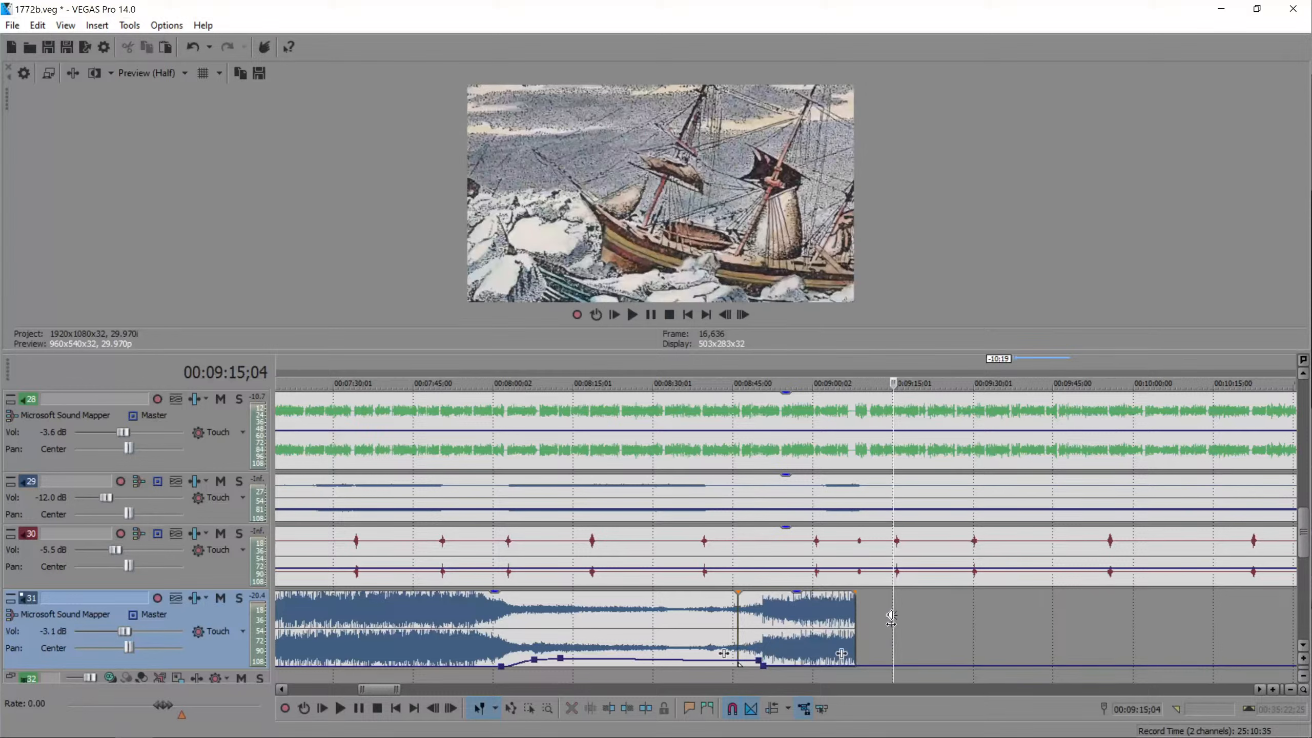
{"action": "key", "text": "ctrl+v"}
- Trim the end of the first music clip to 00:09:06;20, then shorten the pasted clip's start and move it to about 00:09:09
{"action": "left_click", "coordinate": [835, 635]}
{"action": "scroll", "coordinate": [858, 639], "scroll_direction": "up", "scroll_amount": 3}
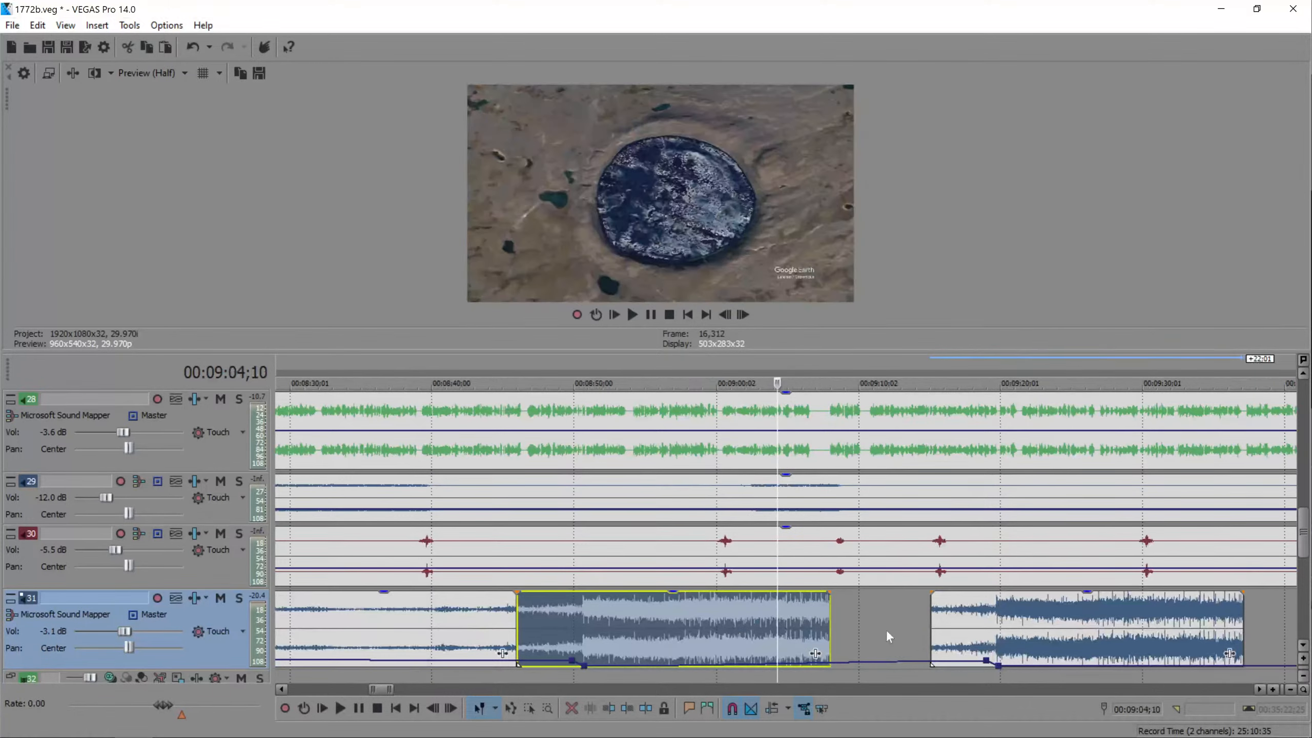
{"action": "key", "text": "ctrl+s"}
{"action": "left_click_drag", "start_coordinate": [932, 629], "coordinate": [810, 620]}
{"action": "left_click", "coordinate": [865, 621]}
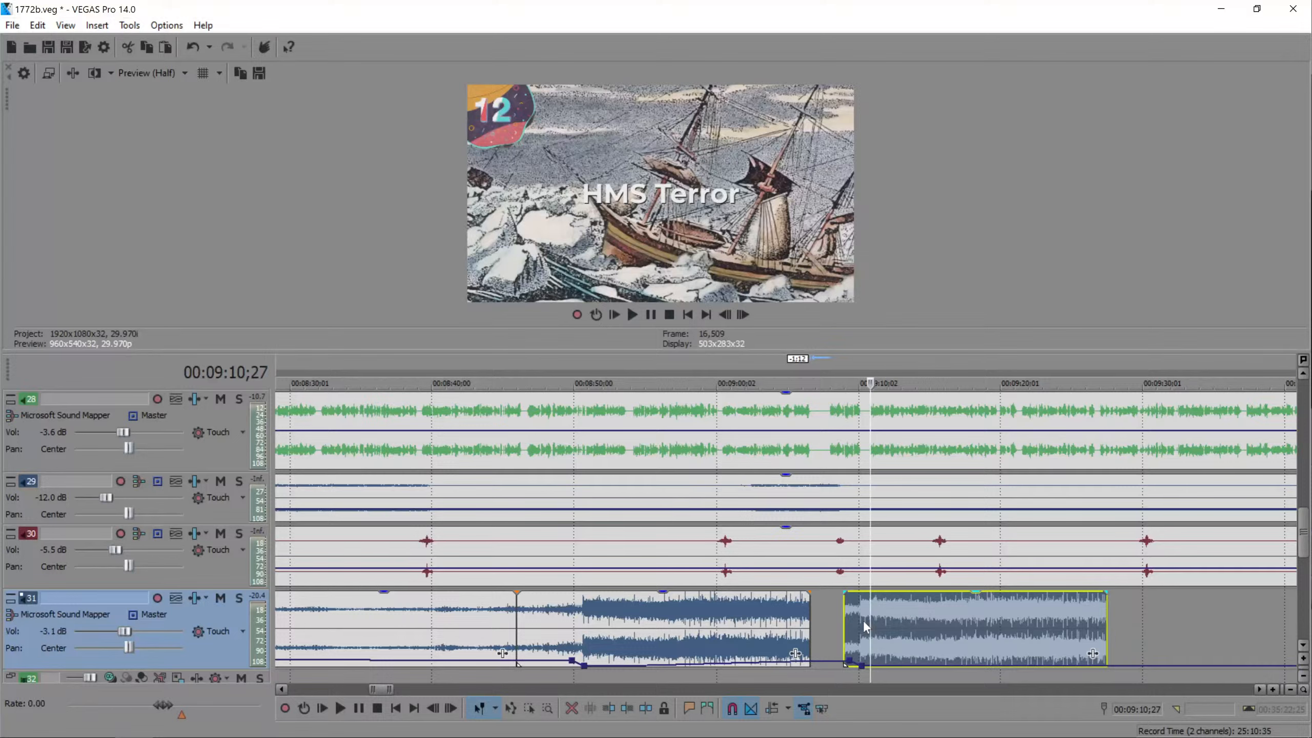
- Move the pasted music clip back so it overlaps the first clip with a 29-frame crossfade starting at about 00:09:05;15
{"action": "left_click", "coordinate": [806, 637]}
{"action": "scroll", "coordinate": [887, 636], "scroll_direction": "up", "scroll_amount": 3}
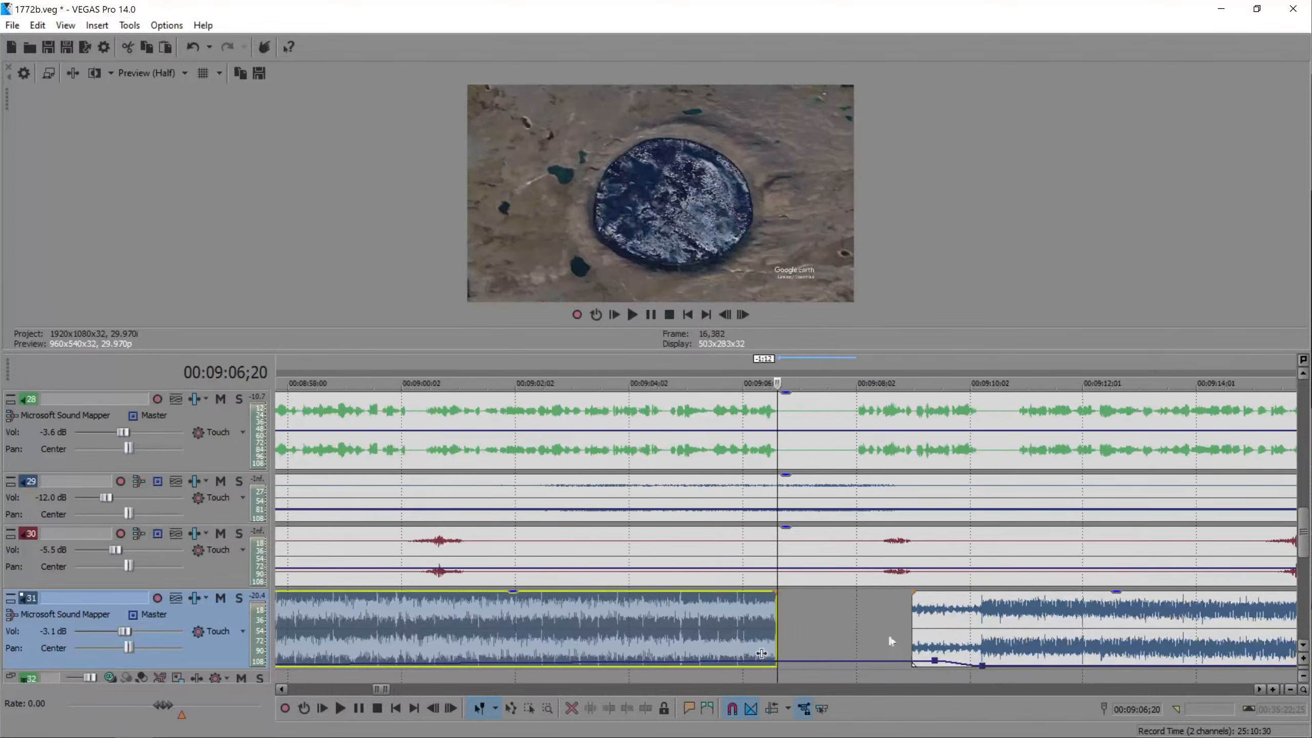
{"action": "left_click_drag", "start_coordinate": [929, 636], "coordinate": [766, 626]}
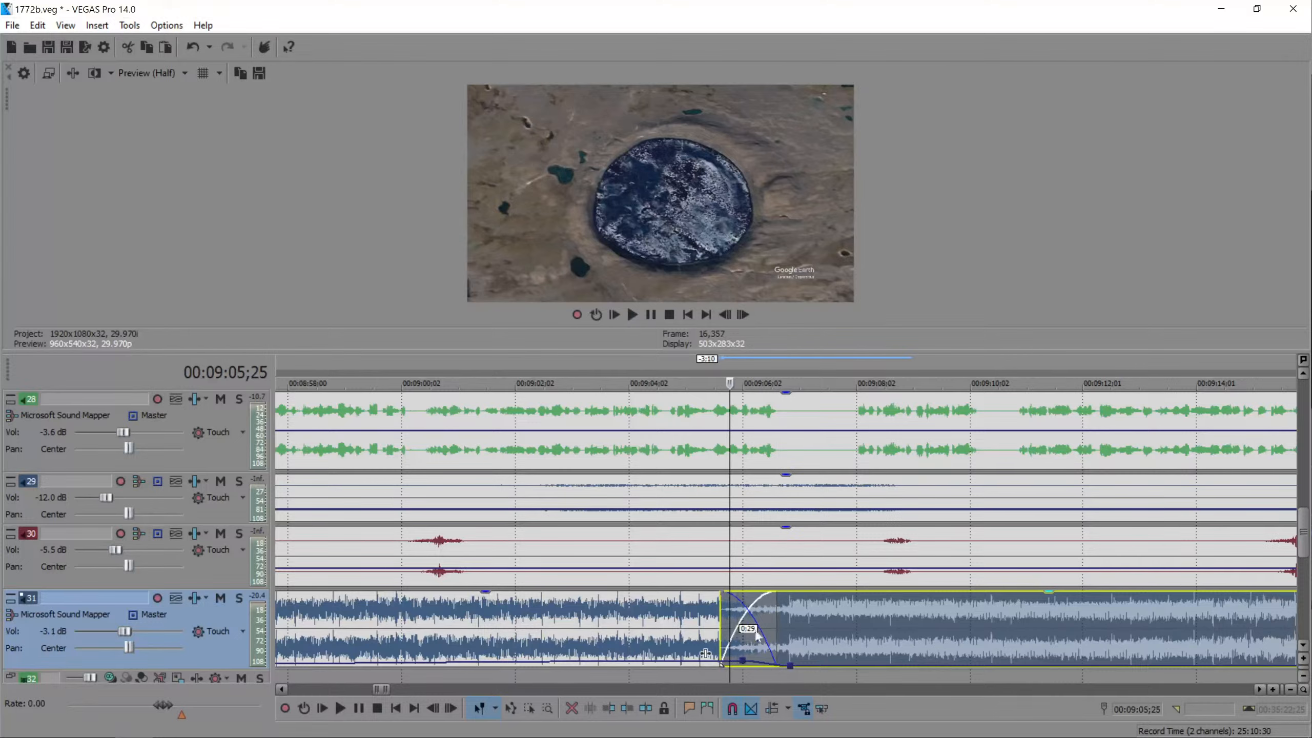
{"action": "left_click_drag", "start_coordinate": [803, 627], "coordinate": [793, 627]}
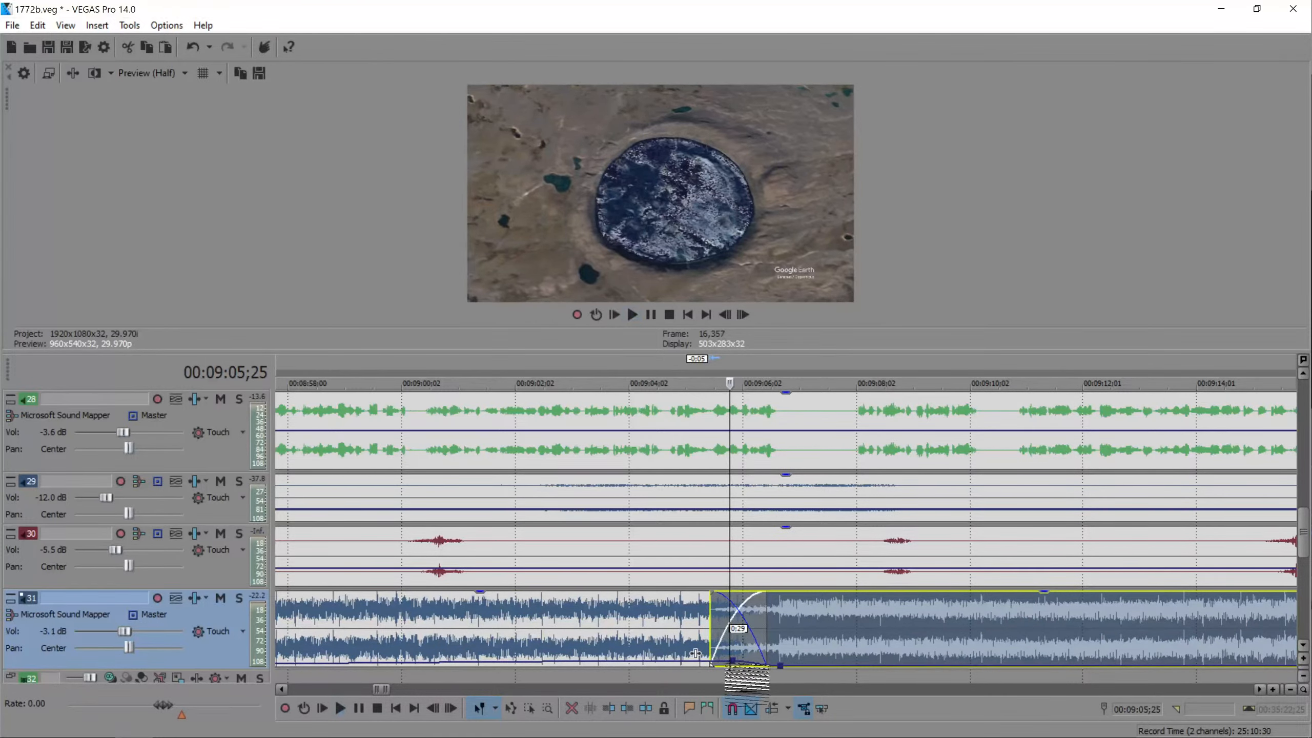
- Lower the volume envelope point inside the crossfade to -24.7 dB at 00:09:05;26 and play the music leading into it
{"action": "left_click_drag", "start_coordinate": [733, 662], "coordinate": [732, 664]}
{"action": "key", "text": "space"}
{"action": "scroll", "coordinate": [733, 664], "scroll_direction": "down", "scroll_amount": 3}
{"action": "left_click", "coordinate": [629, 632]}
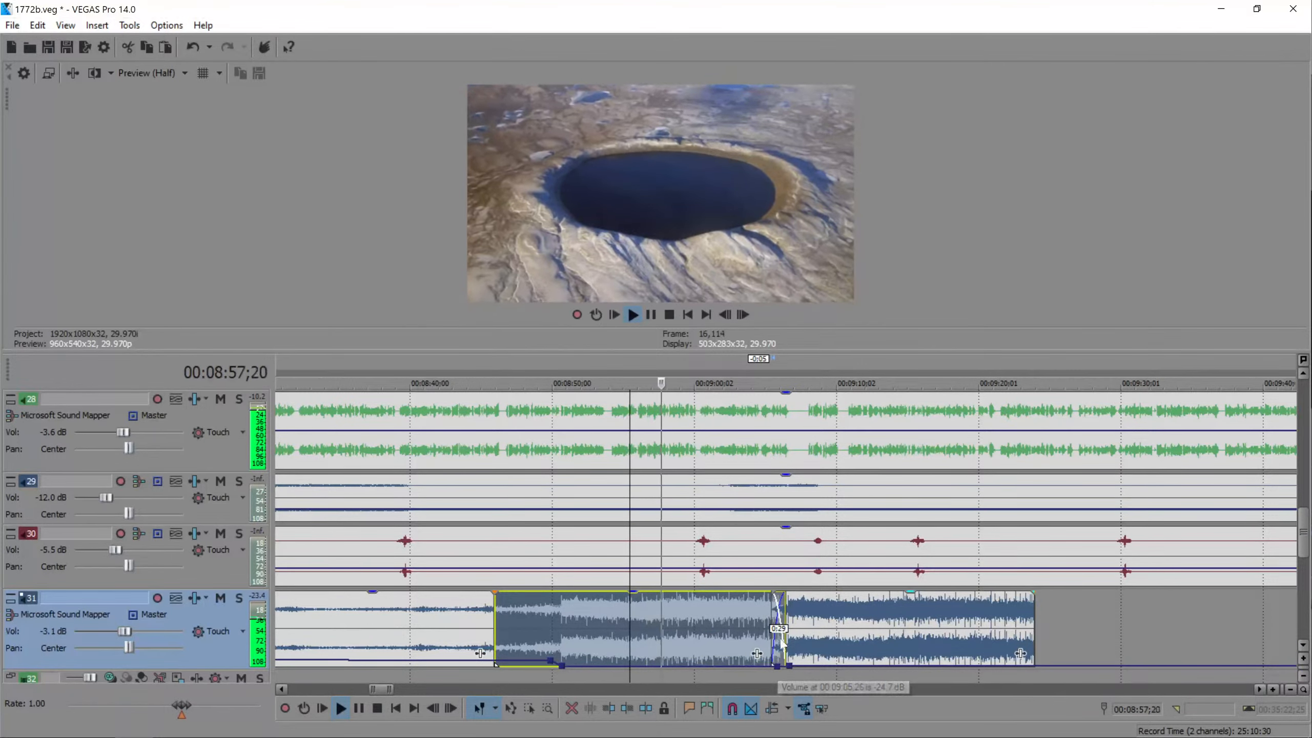
{"action": "left_click", "coordinate": [777, 644]}
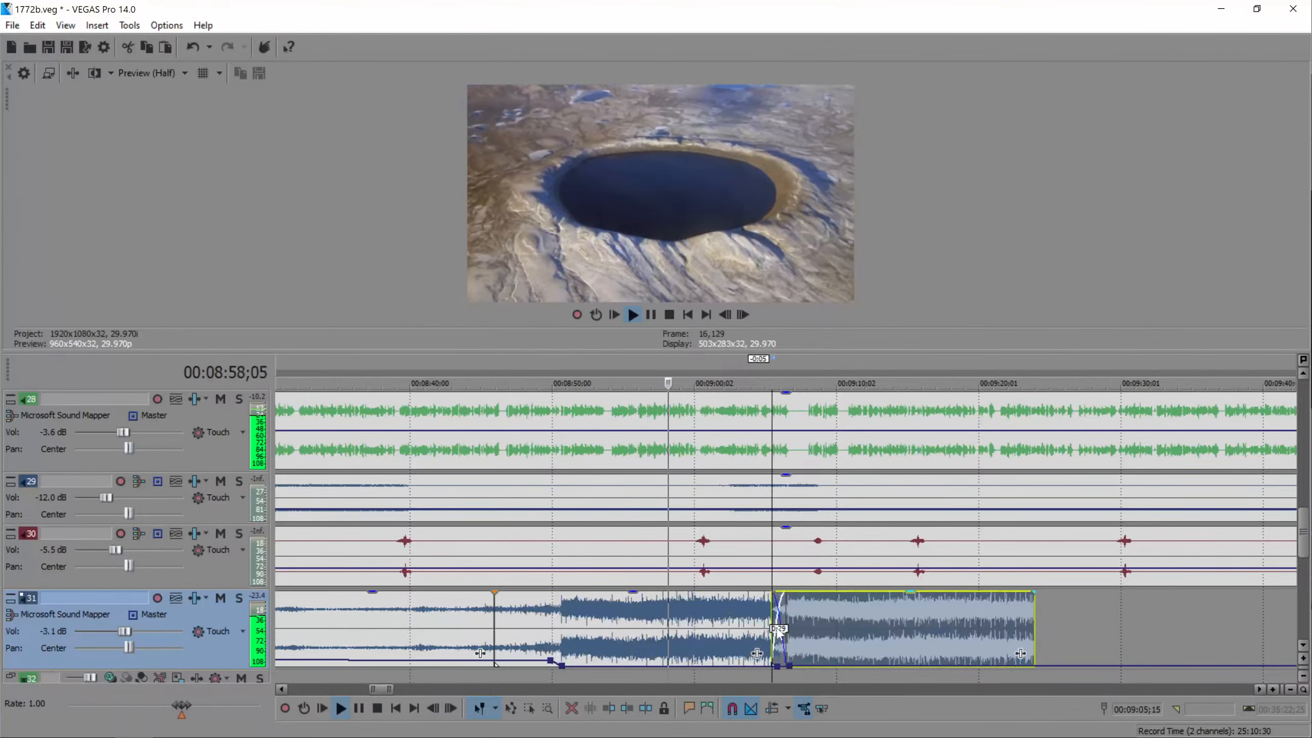
{"action": "scroll", "coordinate": [777, 646], "scroll_direction": "up", "scroll_amount": 3}
{"action": "key", "text": "space"}
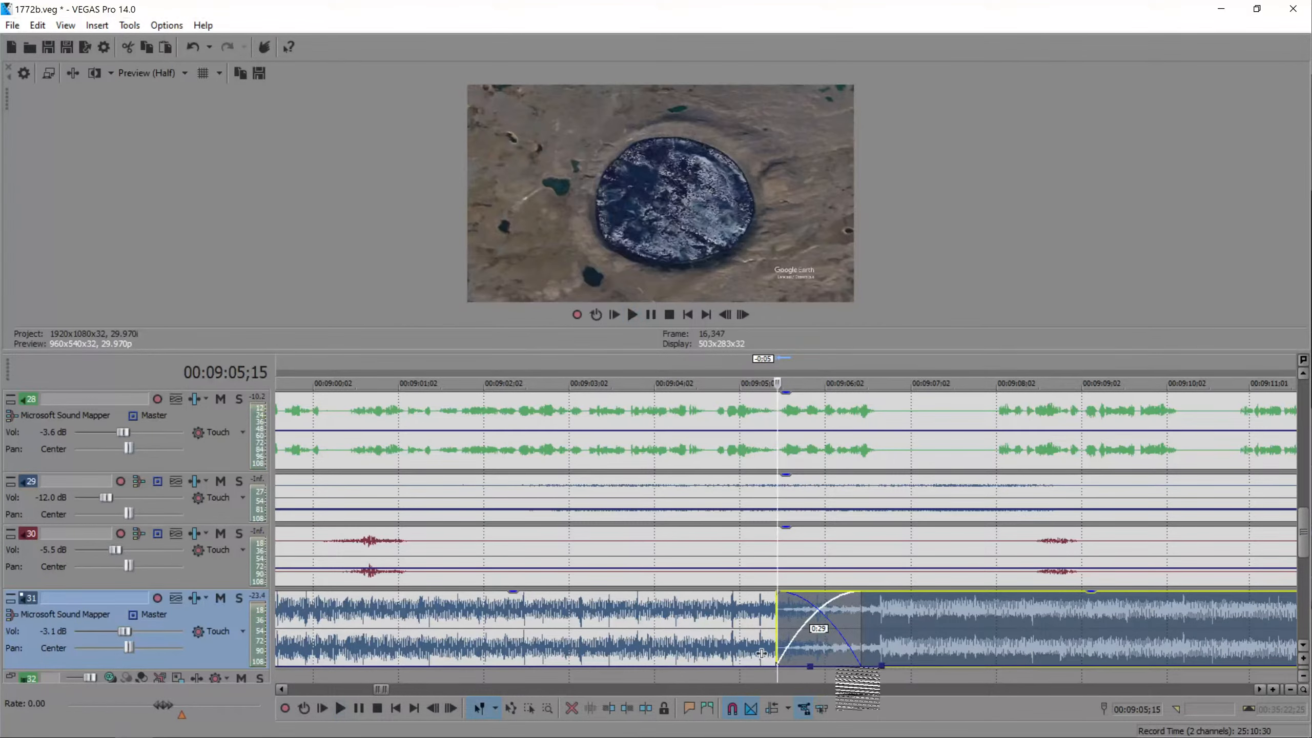
- Add a volume envelope point at 00:09:06;07, raise the following point to -7.0 dB at 00:09:06;19, and play the transition
{"action": "double_click", "coordinate": [841, 666]}
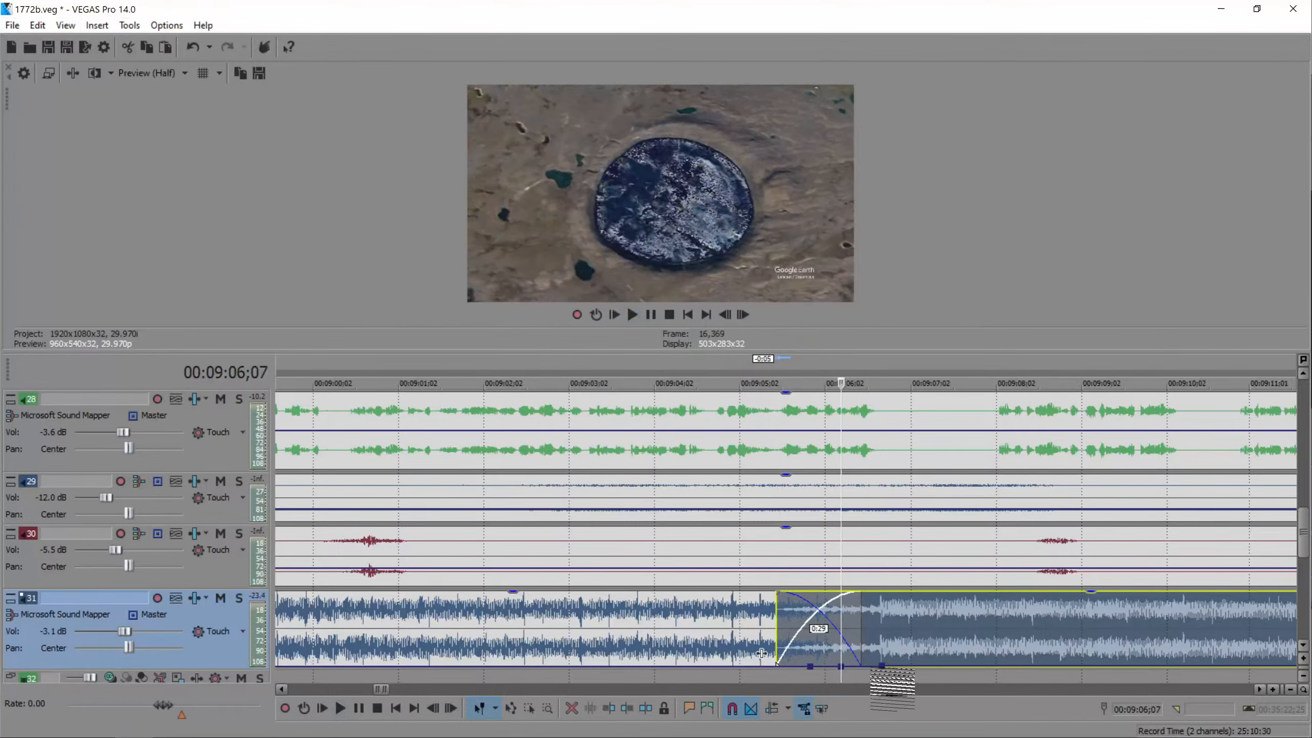
{"action": "left_click_drag", "start_coordinate": [880, 666], "coordinate": [875, 650]}
{"action": "key", "text": "space"}
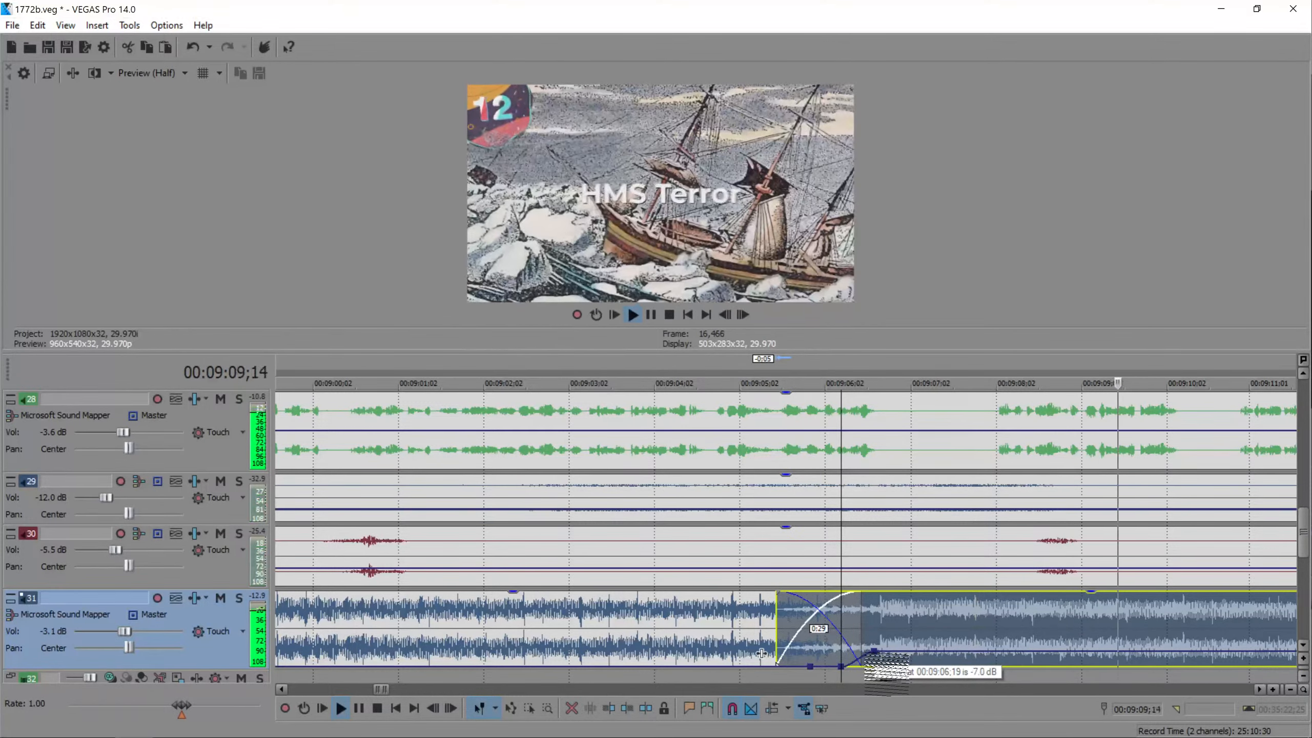
{"action": "scroll", "coordinate": [672, 654], "scroll_direction": "down", "scroll_amount": 3}
{"action": "key", "text": "space"}
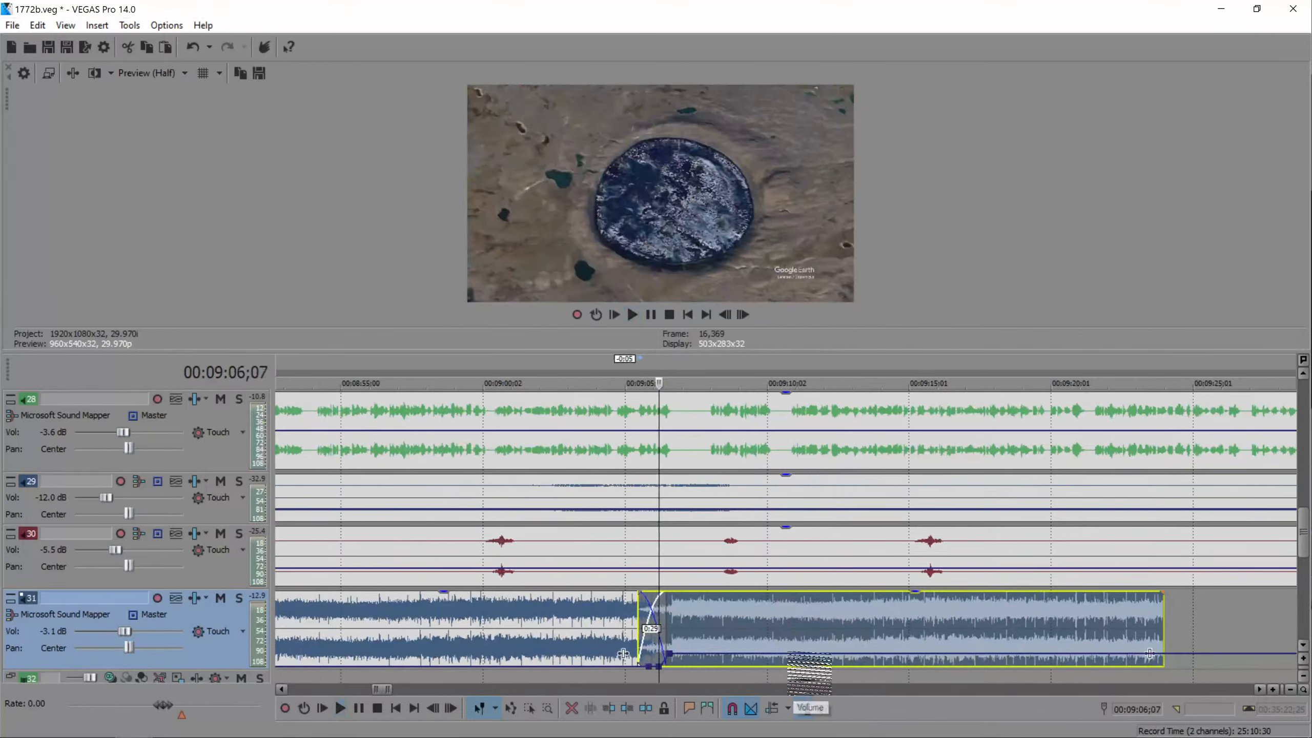
- Add volume envelope points at 00:09:10;28 and about one second later, lowering the second point so the music dips
{"action": "double_click", "coordinate": [793, 654]}
{"action": "double_click", "coordinate": [817, 654]}
{"action": "left_click_drag", "start_coordinate": [816, 654], "coordinate": [821, 661]}
- Solo track 31, raise its volume to 8.5 dB, and play the music from 00:08:50;05
{"action": "left_click", "coordinate": [239, 598]}
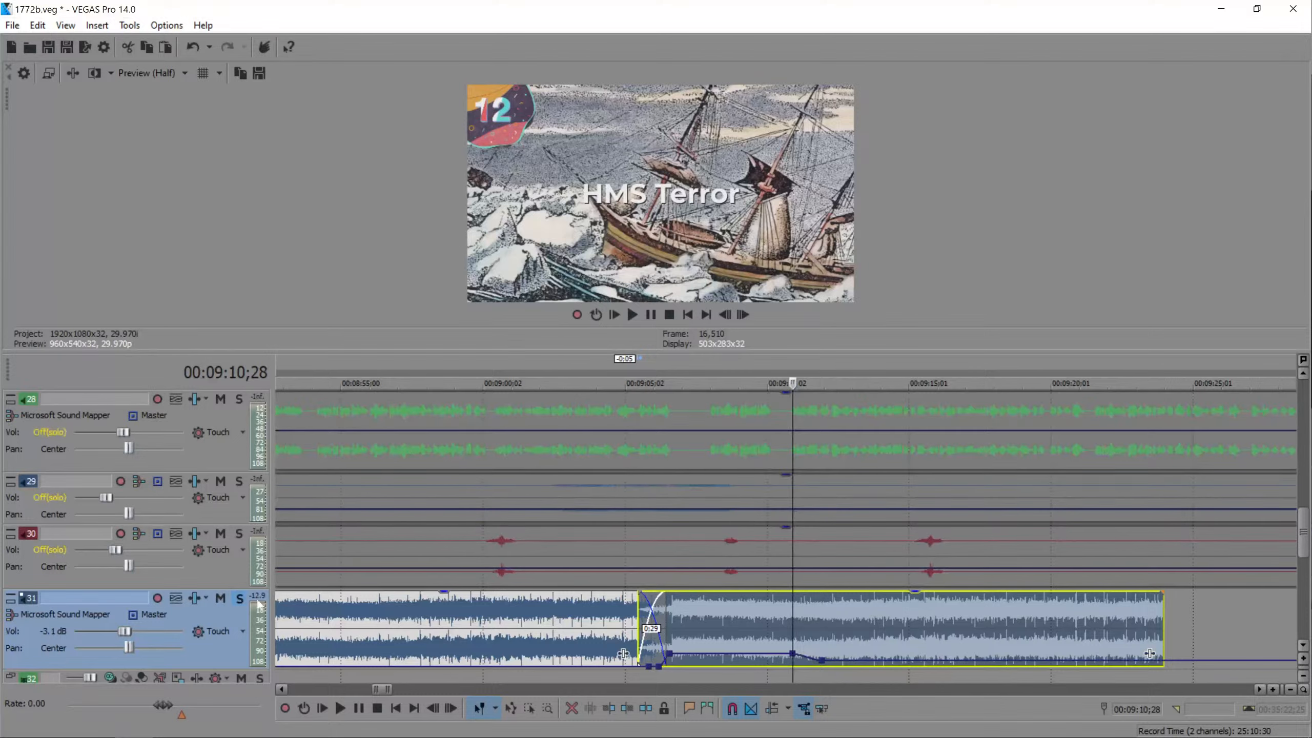
{"action": "scroll", "coordinate": [660, 642], "scroll_direction": "down", "scroll_amount": 2}
{"action": "left_click", "coordinate": [557, 624]}
{"action": "scroll", "coordinate": [555, 630], "scroll_direction": "up", "scroll_amount": 4}
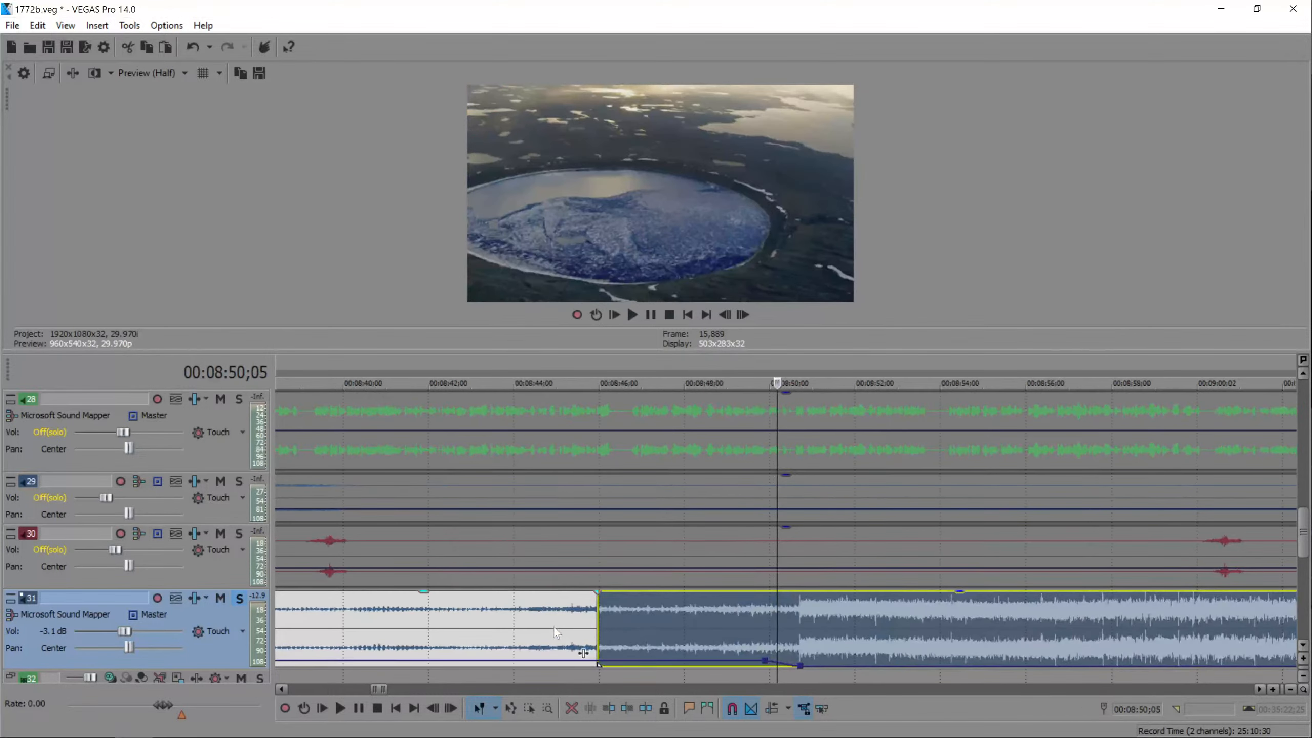
{"action": "left_click_drag", "start_coordinate": [159, 630], "coordinate": [176, 632]}
{"action": "key", "text": "space"}
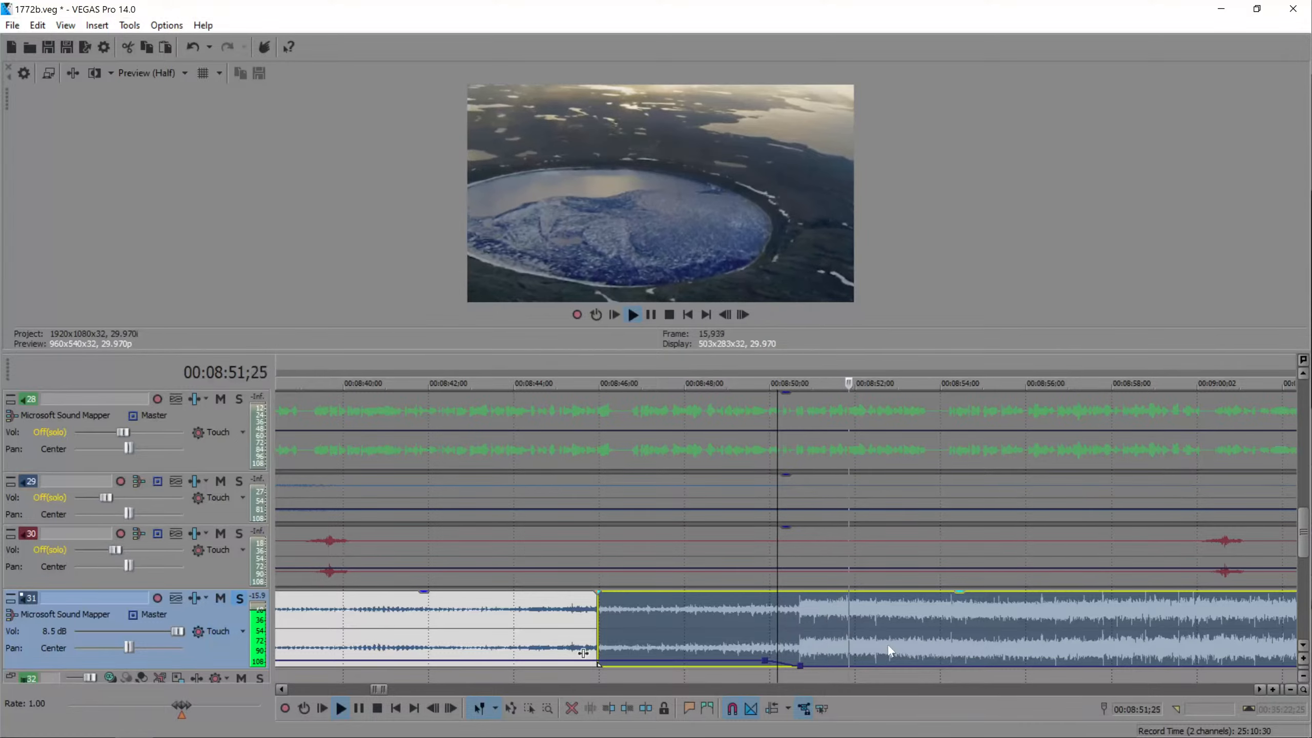
{"action": "scroll", "coordinate": [888, 646], "scroll_direction": "down", "scroll_amount": 4}
{"action": "key", "text": "space"}
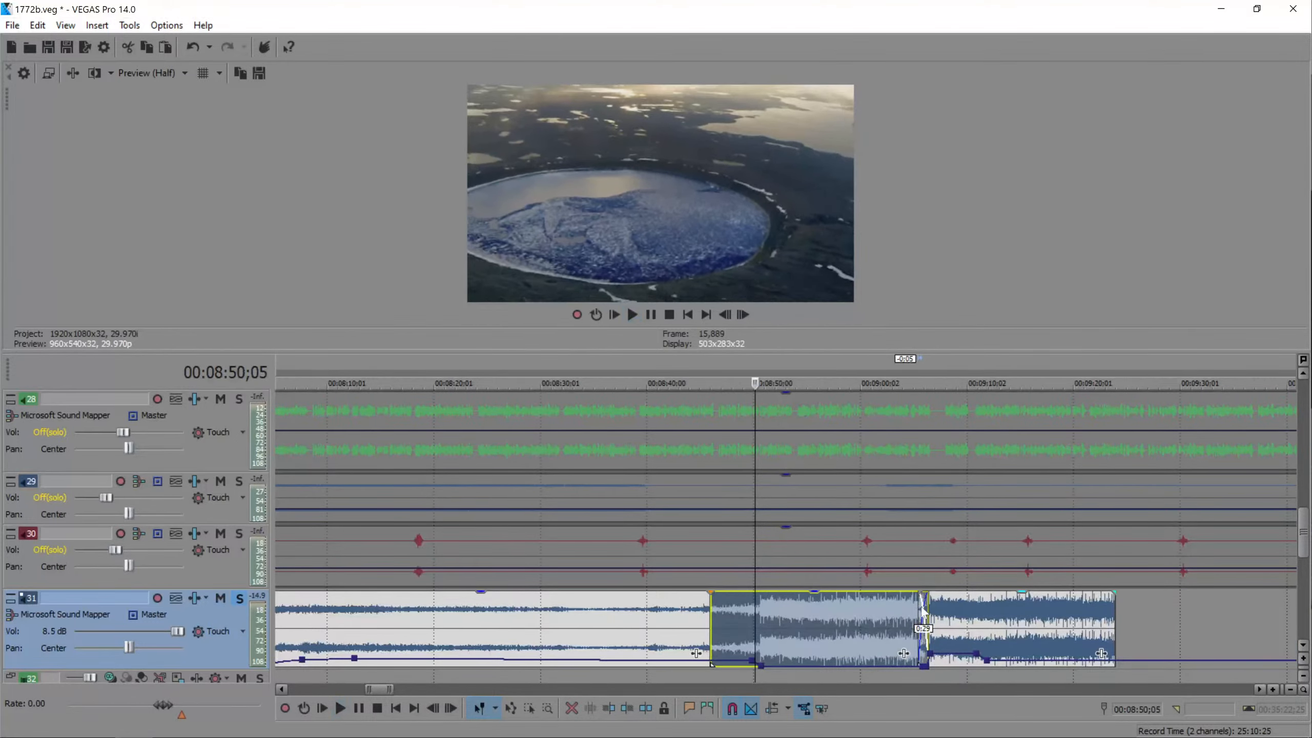
- Play the music from the end of the crossfade, return track 31 to -3.1 dB, and turn off its solo
{"action": "left_click", "coordinate": [924, 613]}
{"action": "scroll", "coordinate": [904, 617], "scroll_direction": "up", "scroll_amount": 6}
{"action": "left_click", "coordinate": [859, 617]}
{"action": "key", "text": "space"}
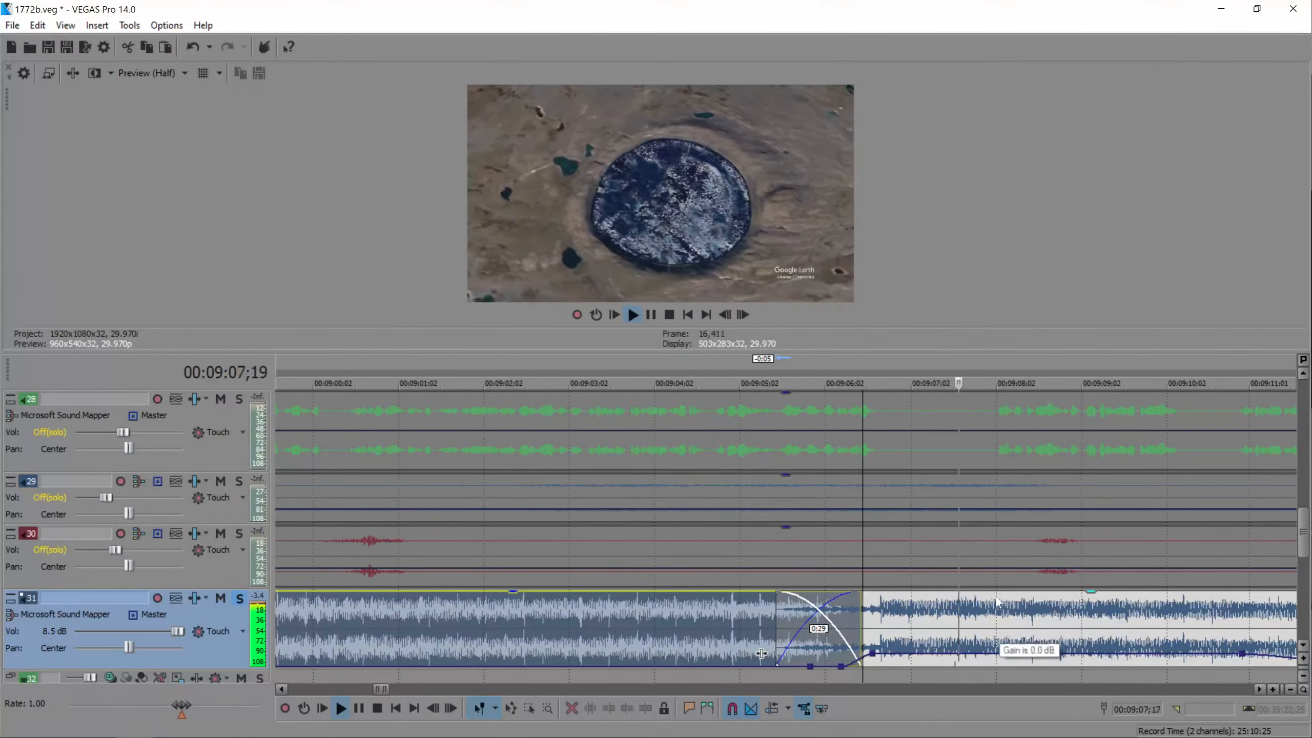
{"action": "scroll", "coordinate": [875, 622], "scroll_direction": "down", "scroll_amount": 3}
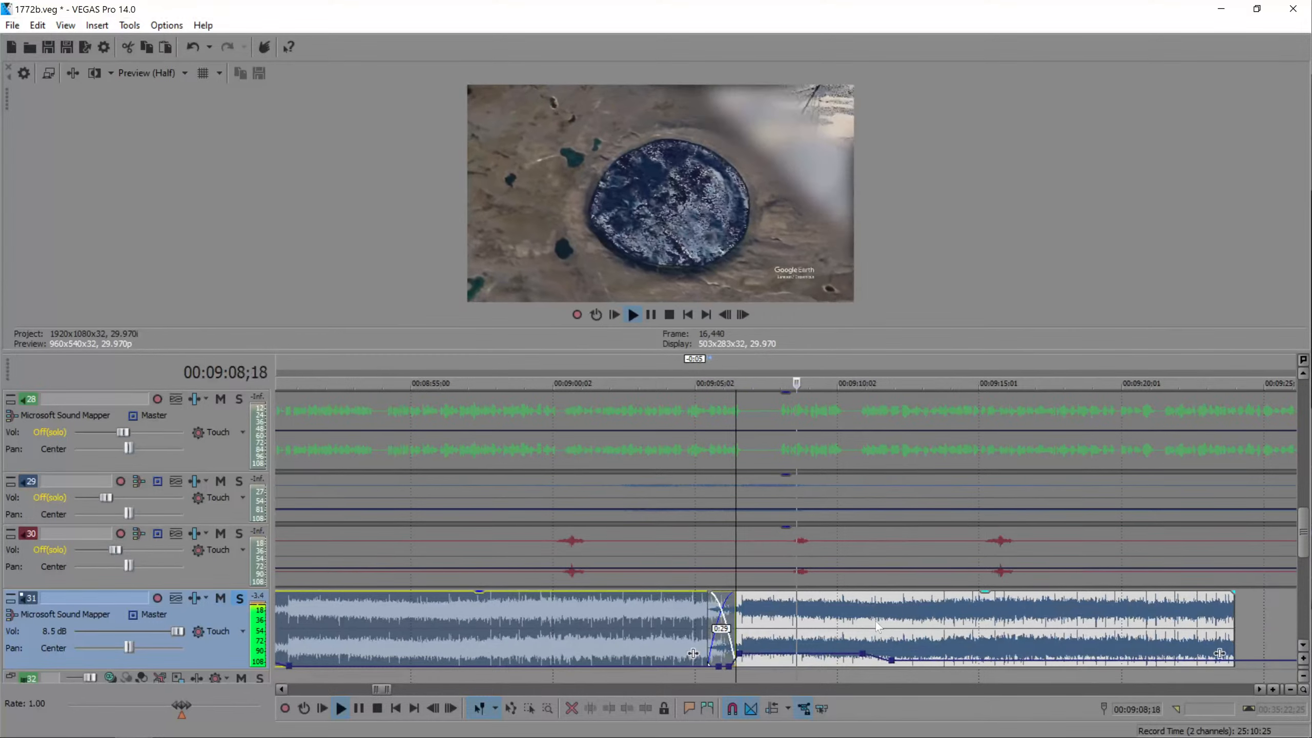
{"action": "key", "text": "space"}
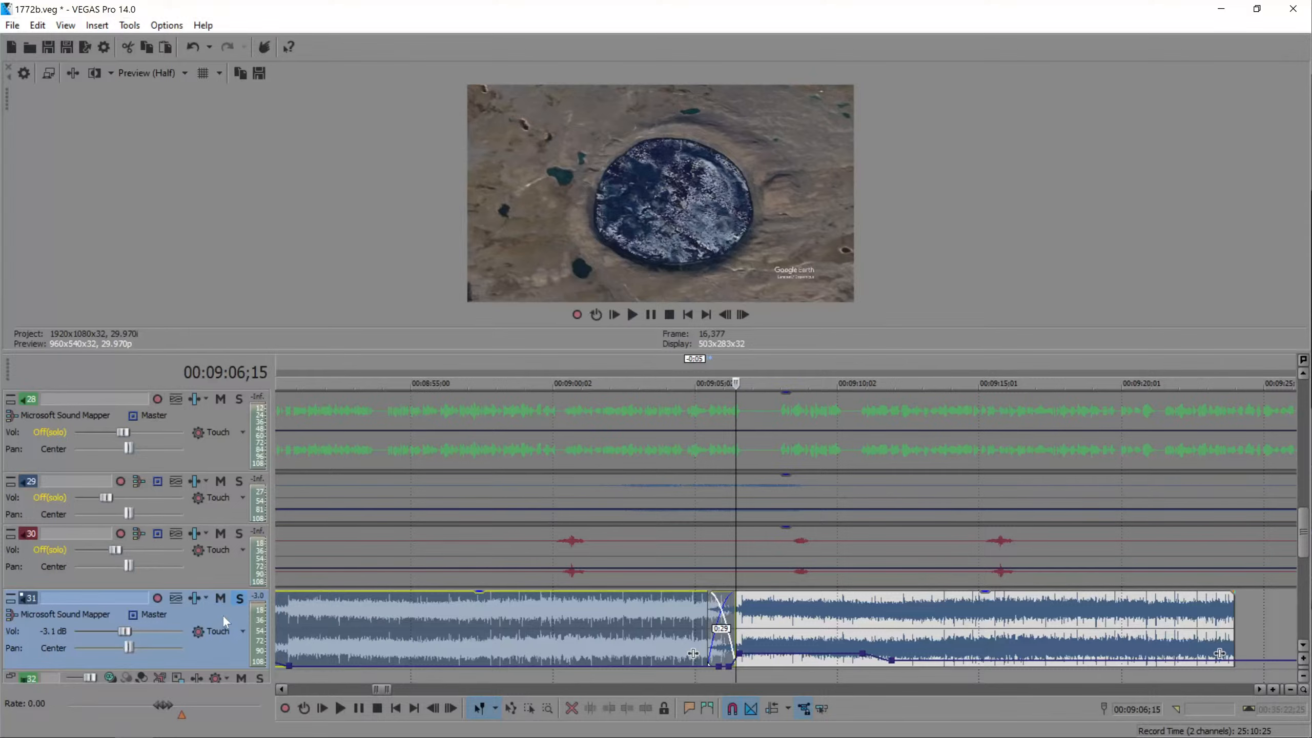
{"action": "left_click", "coordinate": [239, 598]}
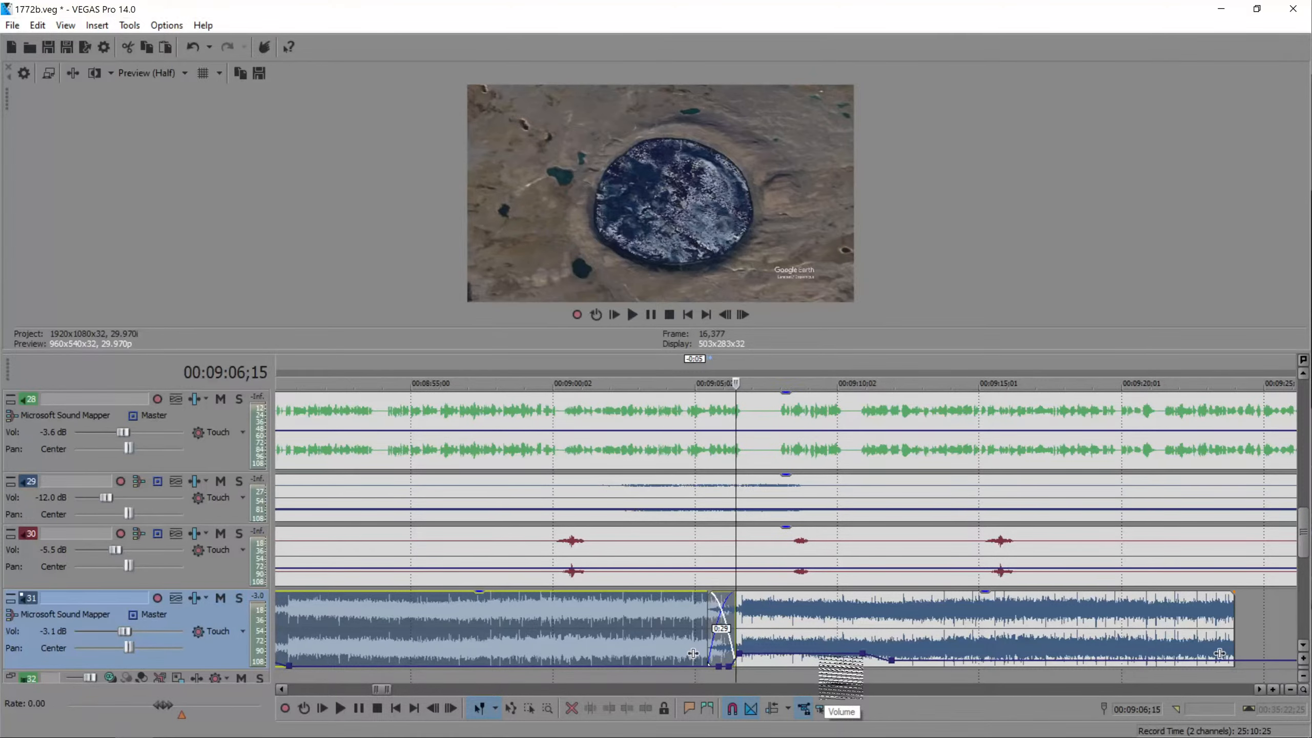
- Play the HMS Terror title section, lower the music's volume envelope under it slightly, and drop the part after the title to about -22 dB
{"action": "scroll", "coordinate": [975, 625], "scroll_direction": "down", "scroll_amount": 6}
{"action": "left_click", "coordinate": [872, 625]}
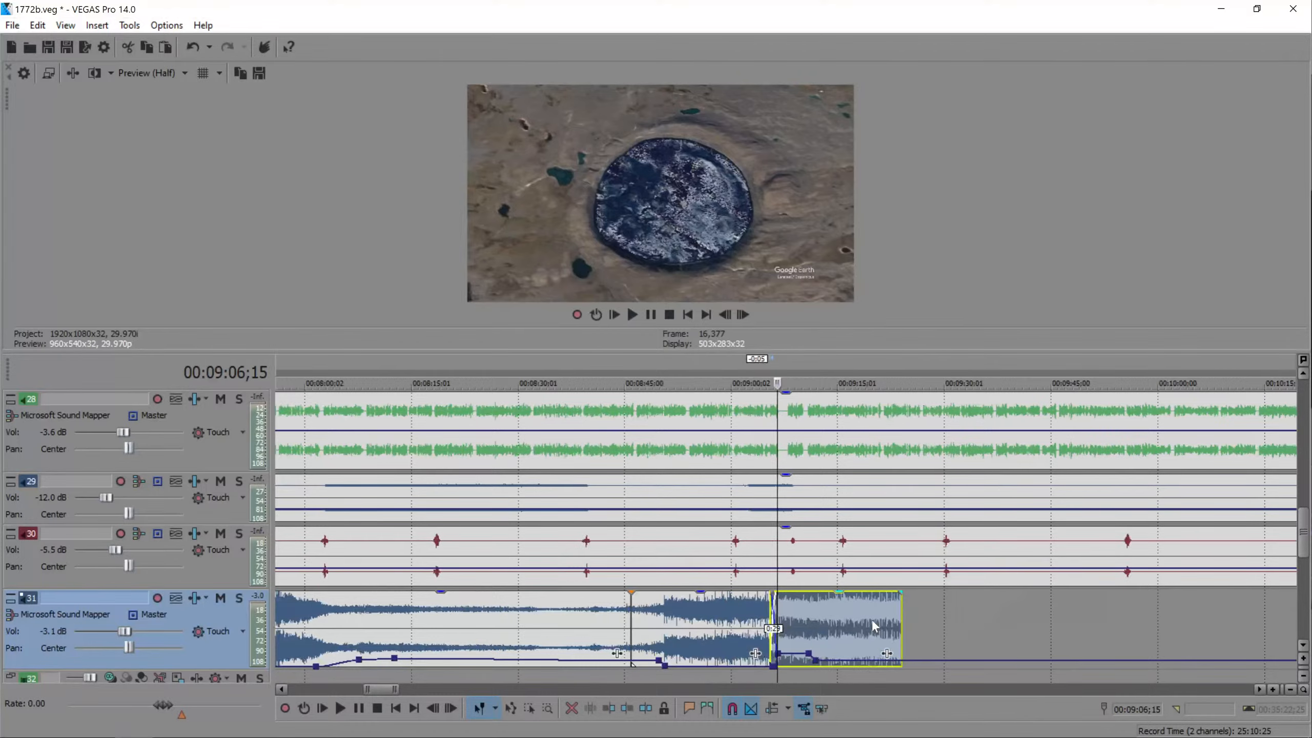
{"action": "key", "text": "space"}
{"action": "scroll", "coordinate": [860, 624], "scroll_direction": "up", "scroll_amount": 1}
{"action": "left_click", "coordinate": [665, 633]}
{"action": "scroll", "coordinate": [723, 657], "scroll_direction": "up", "scroll_amount": 4}
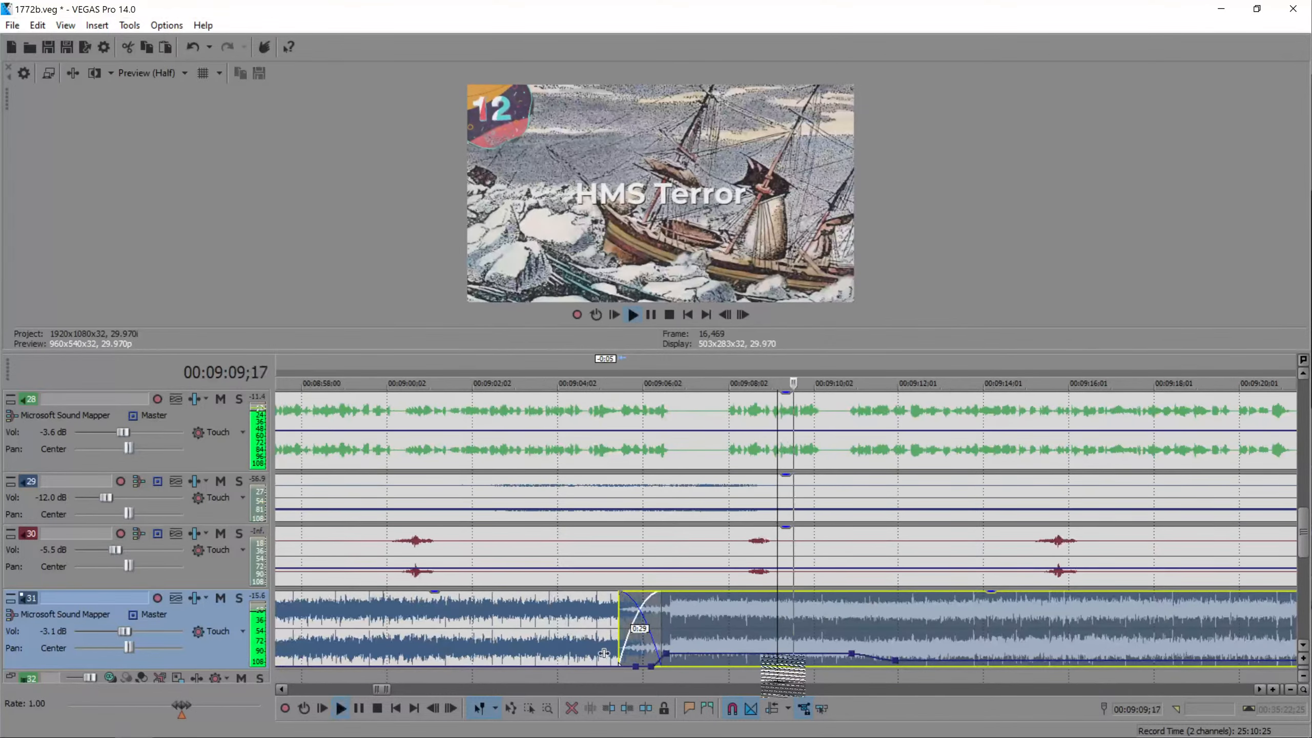
{"action": "key", "text": "space"}
{"action": "left_click_drag", "start_coordinate": [769, 654], "coordinate": [771, 658]}
{"action": "left_click", "coordinate": [751, 633]}
{"action": "key", "text": "space"}
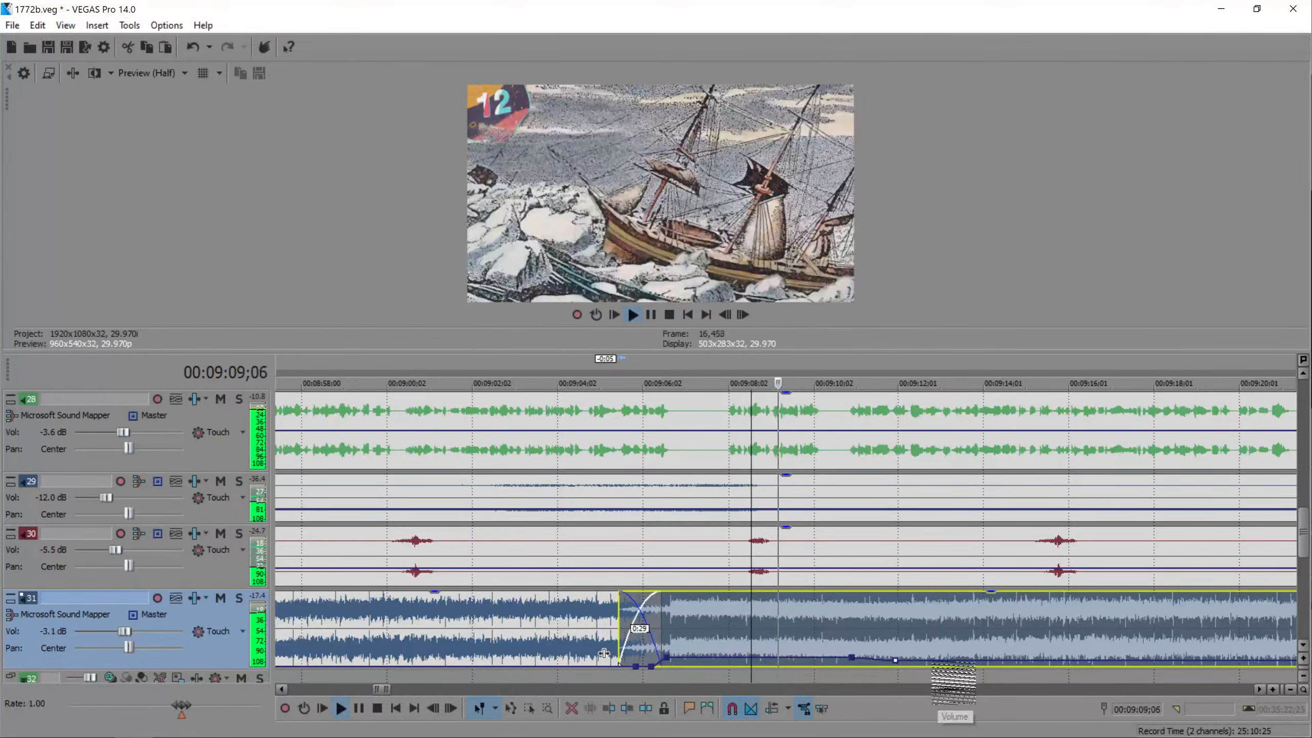
{"action": "left_click_drag", "start_coordinate": [953, 664], "coordinate": [959, 667]}
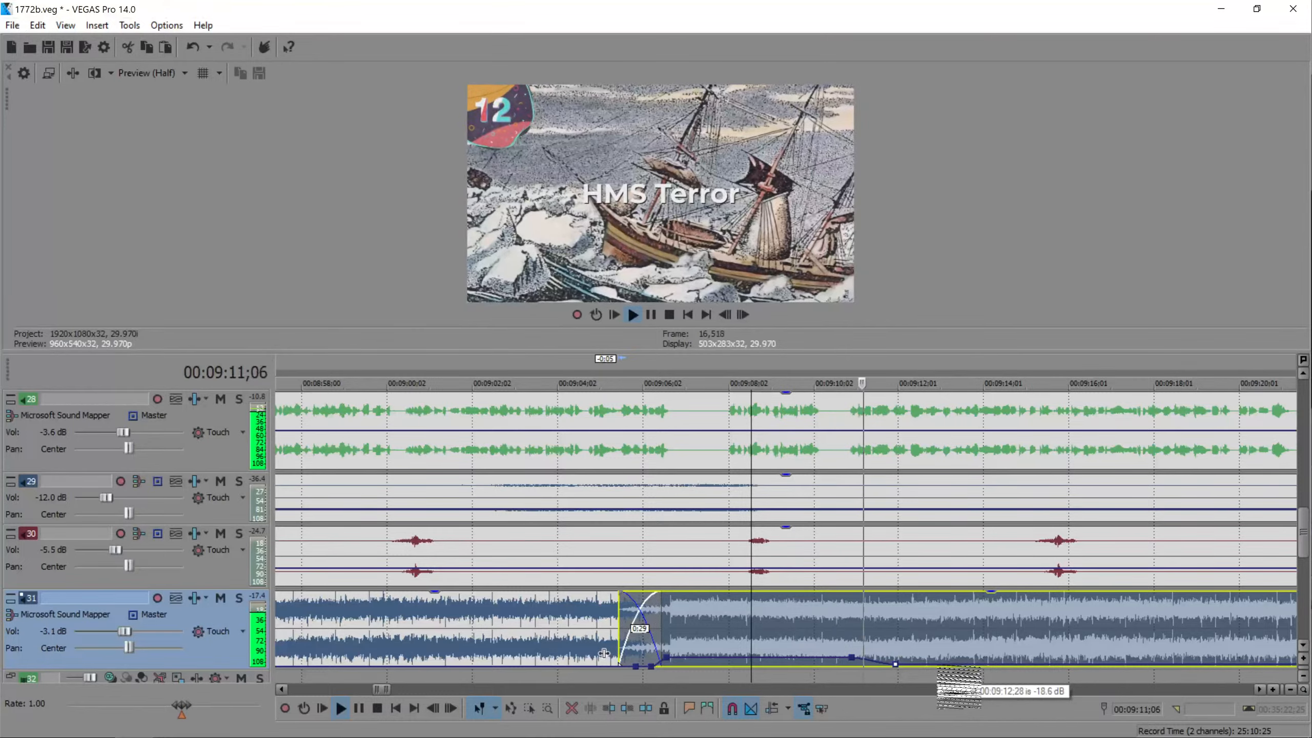
{"action": "scroll", "coordinate": [980, 631], "scroll_direction": "down", "scroll_amount": 5}
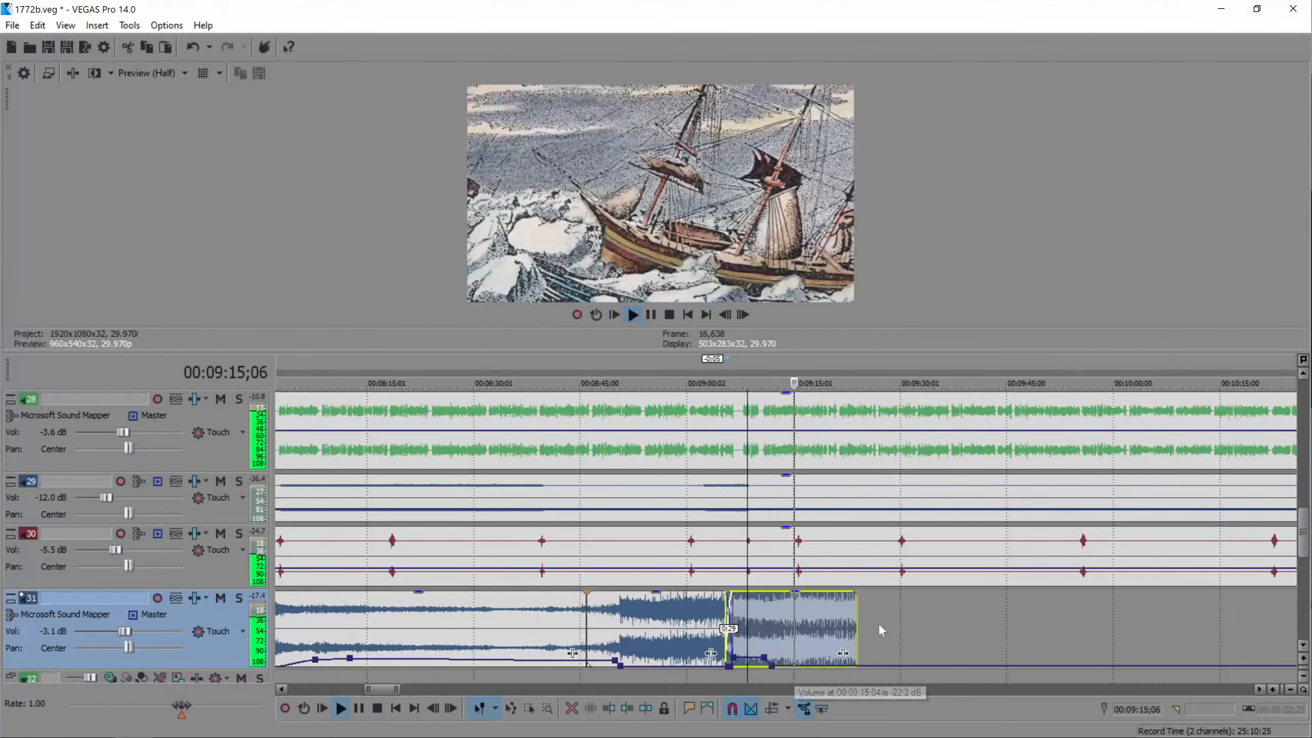
- Extend the second music clip's end to about 00:09:57, set track 31's volume to -4.1 dB, and save the project
{"action": "left_click_drag", "start_coordinate": [856, 641], "coordinate": [959, 642]}
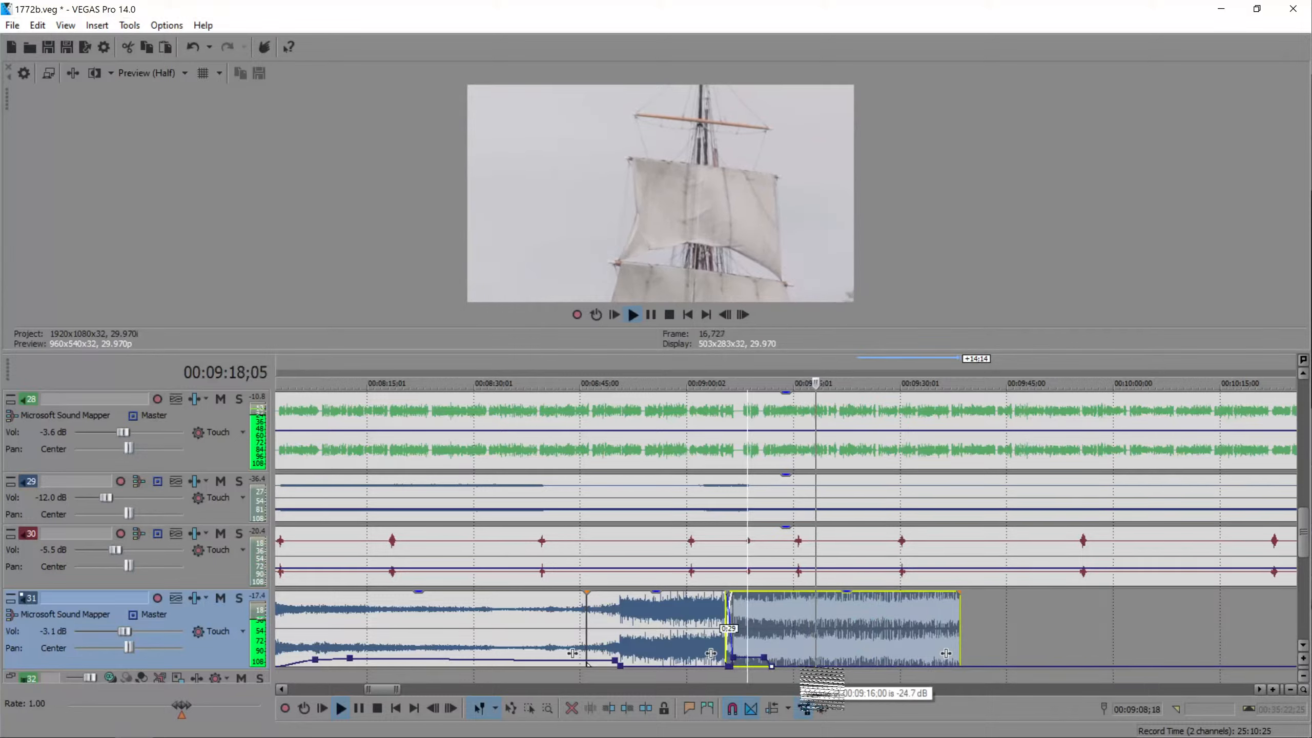
{"action": "left_click_drag", "start_coordinate": [126, 632], "coordinate": [121, 632]}
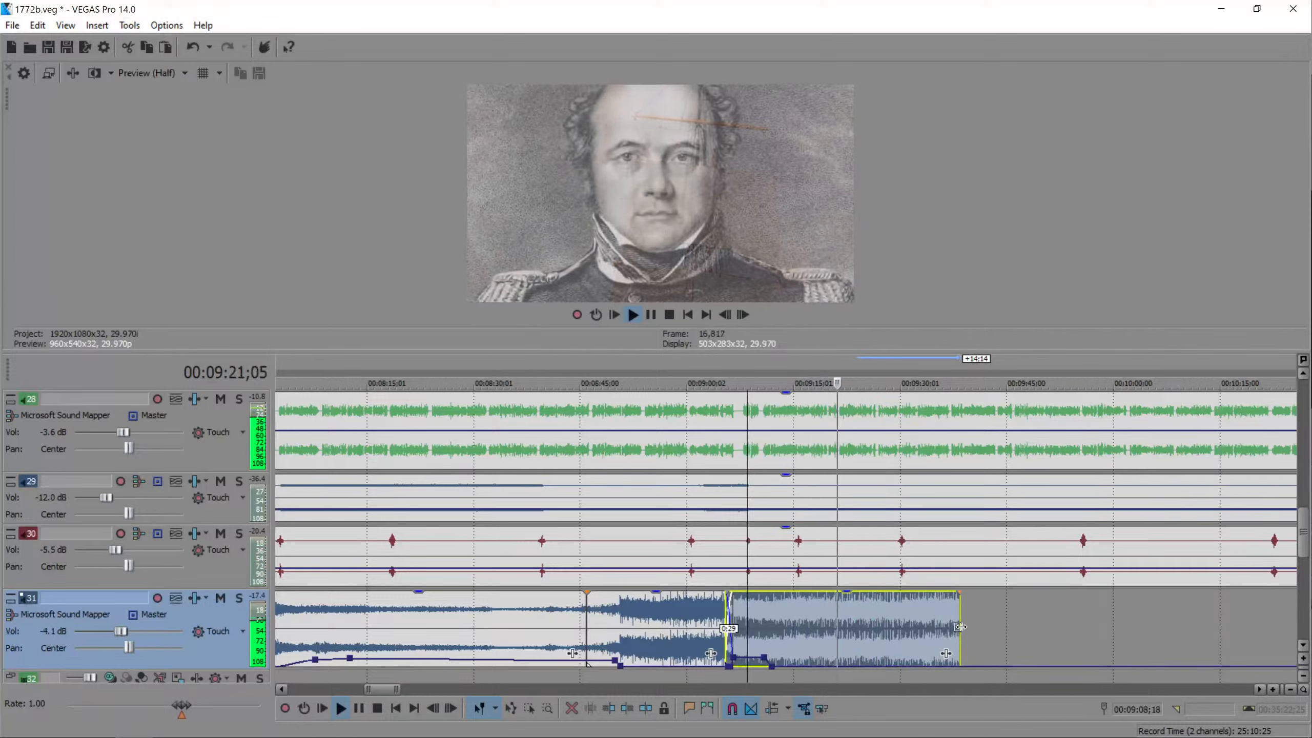
{"action": "left_click_drag", "start_coordinate": [958, 646], "coordinate": [1094, 649]}
{"action": "key", "text": "space"}
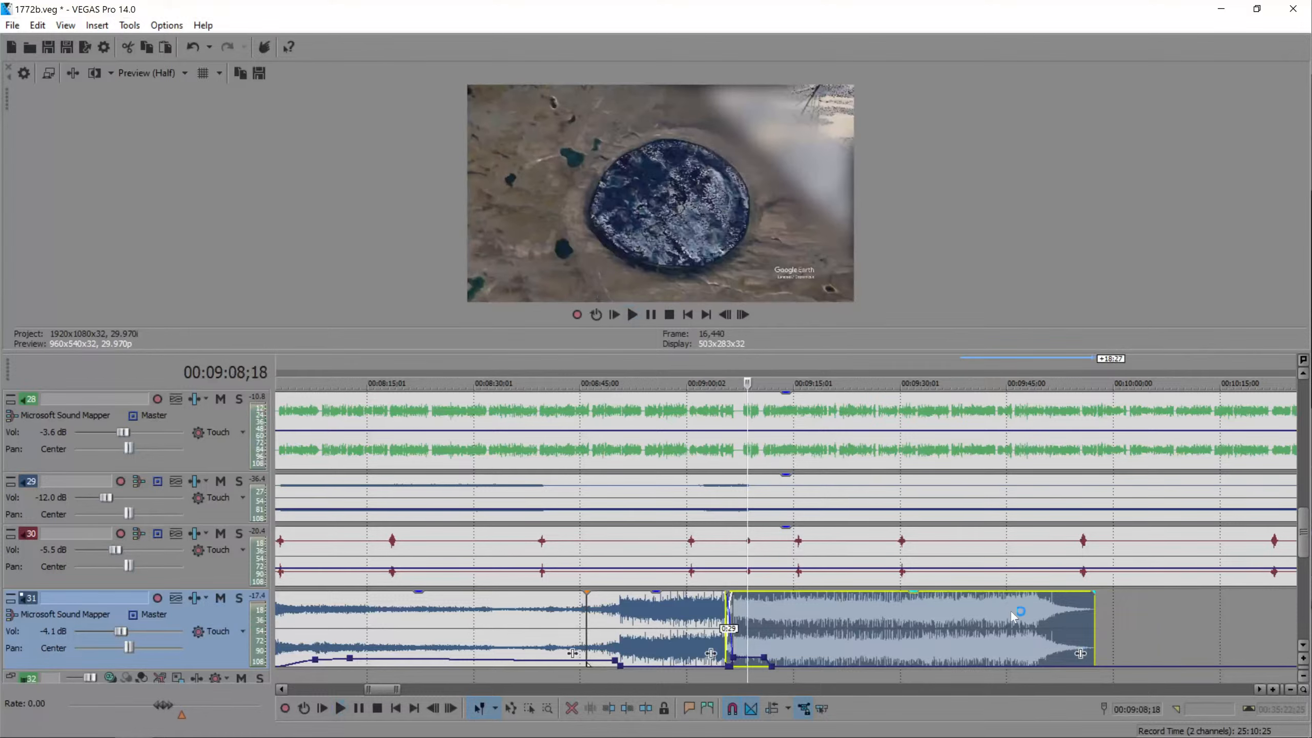
{"action": "key", "text": "ctrl+s"}
- Switch to Chrome, bring up the saved Epidemic Sound playlist, and briefly play the track Ocean Air
{"action": "left_click", "coordinate": [164, 726]}
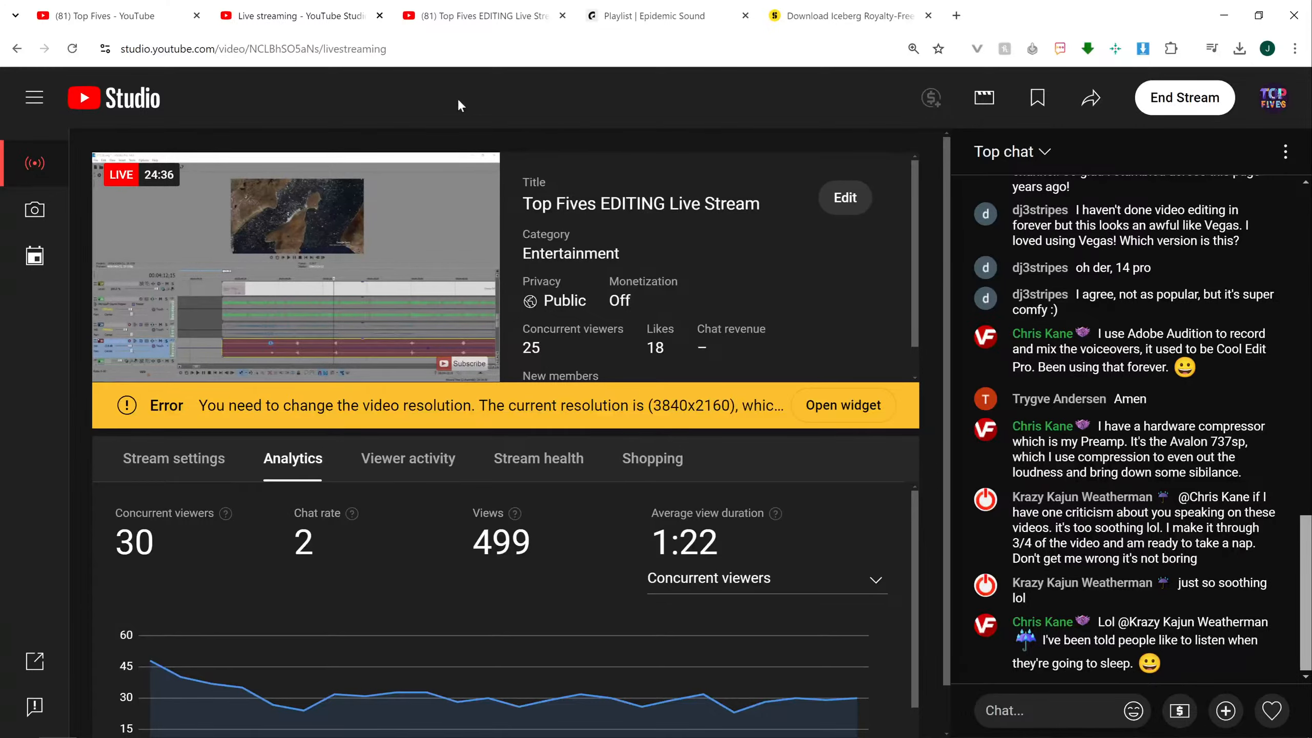
{"action": "left_click", "coordinate": [488, 15]}
{"action": "left_click", "coordinate": [348, 5]}
{"action": "left_click", "coordinate": [70, 6]}
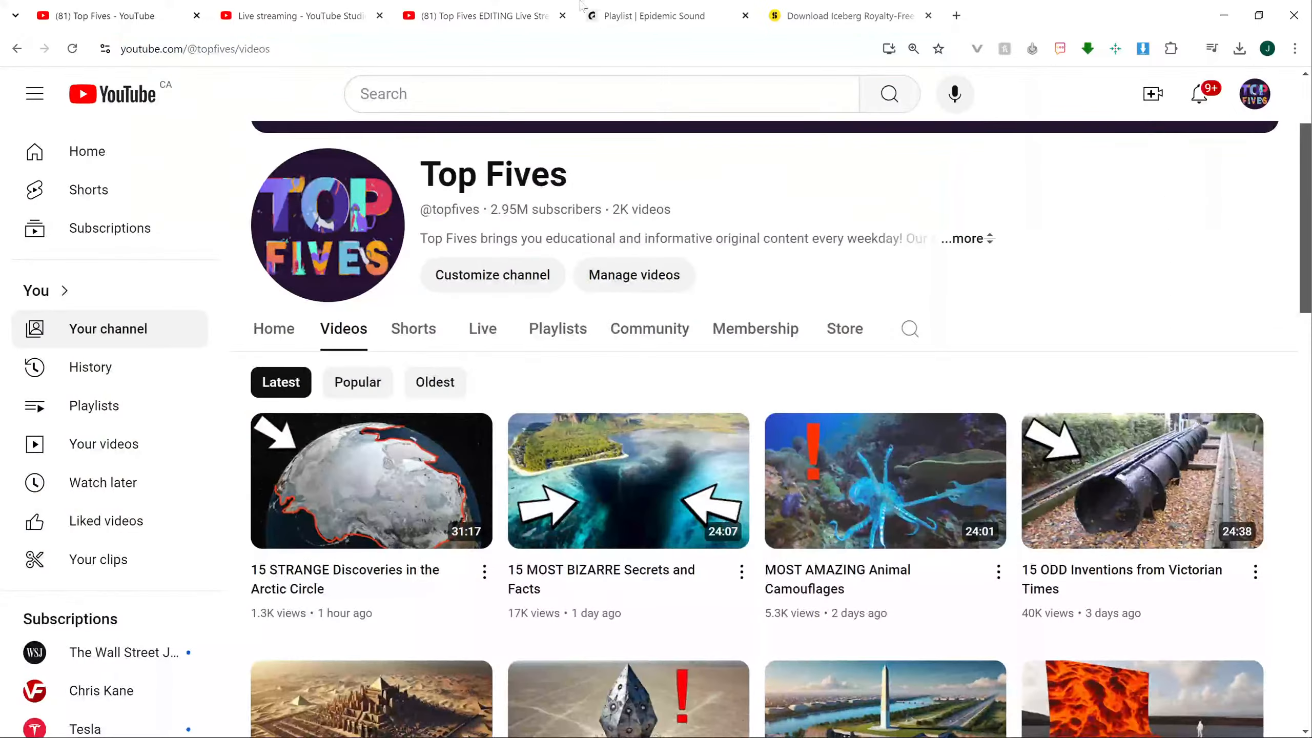
{"action": "left_click", "coordinate": [499, 6]}
{"action": "left_click", "coordinate": [641, 6]}
{"action": "left_click", "coordinate": [161, 442]}
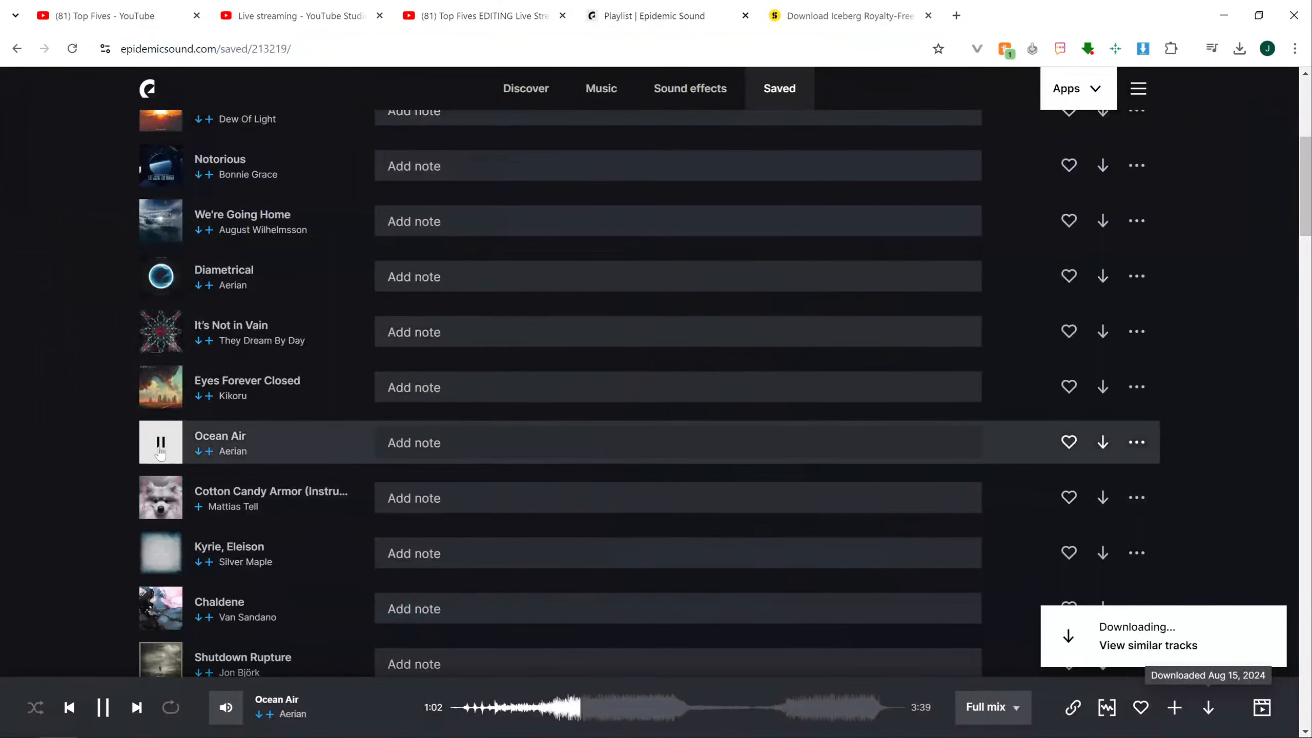
{"action": "left_click", "coordinate": [161, 441]}
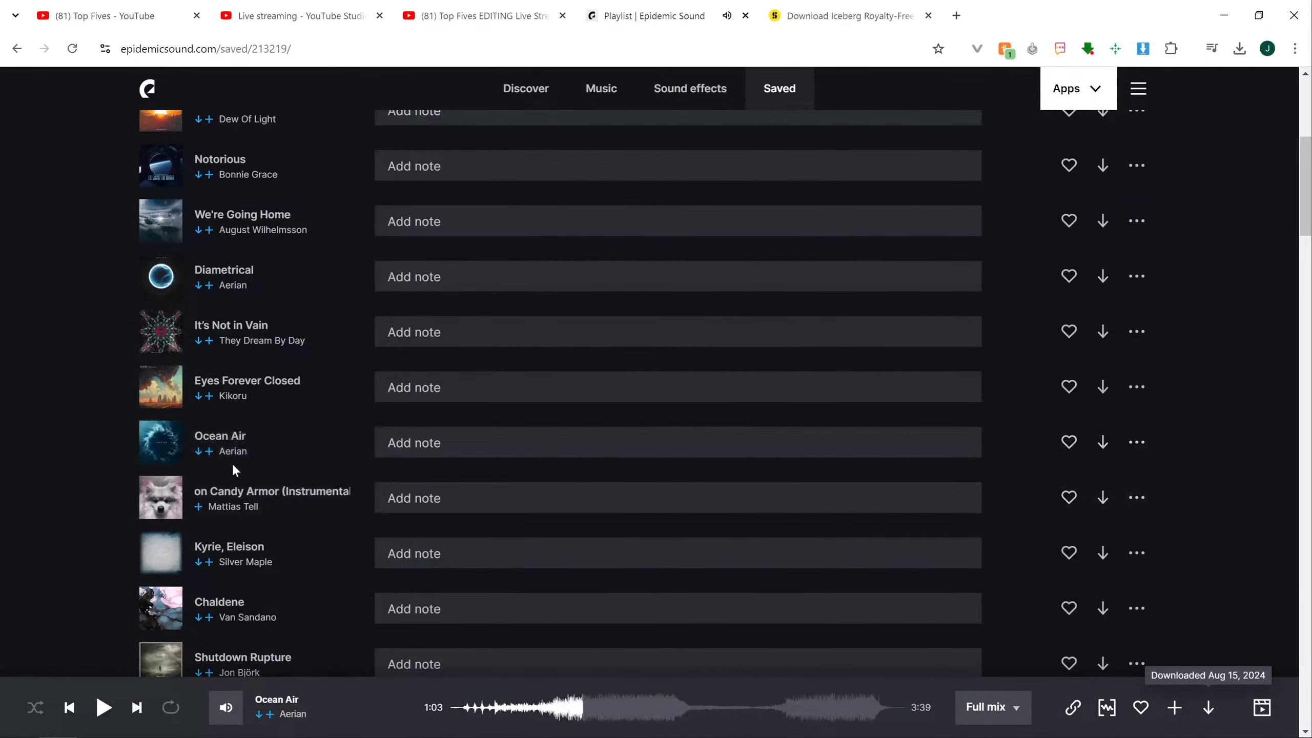
- Open the page of Ocean Air's artist, Aerian, in a new tab and show the latest tracks
{"action": "right_click", "coordinate": [236, 454]}
{"action": "left_click", "coordinate": [241, 471]}
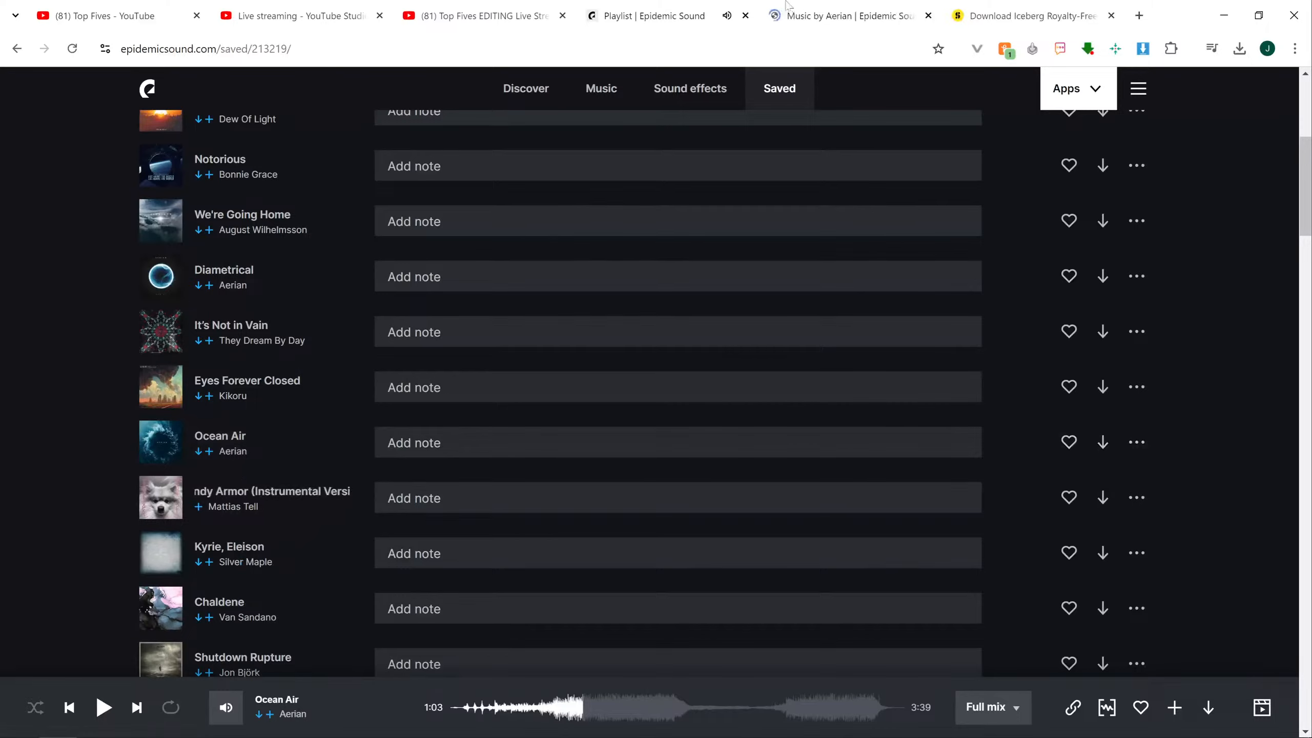
{"action": "left_click", "coordinate": [813, 13]}
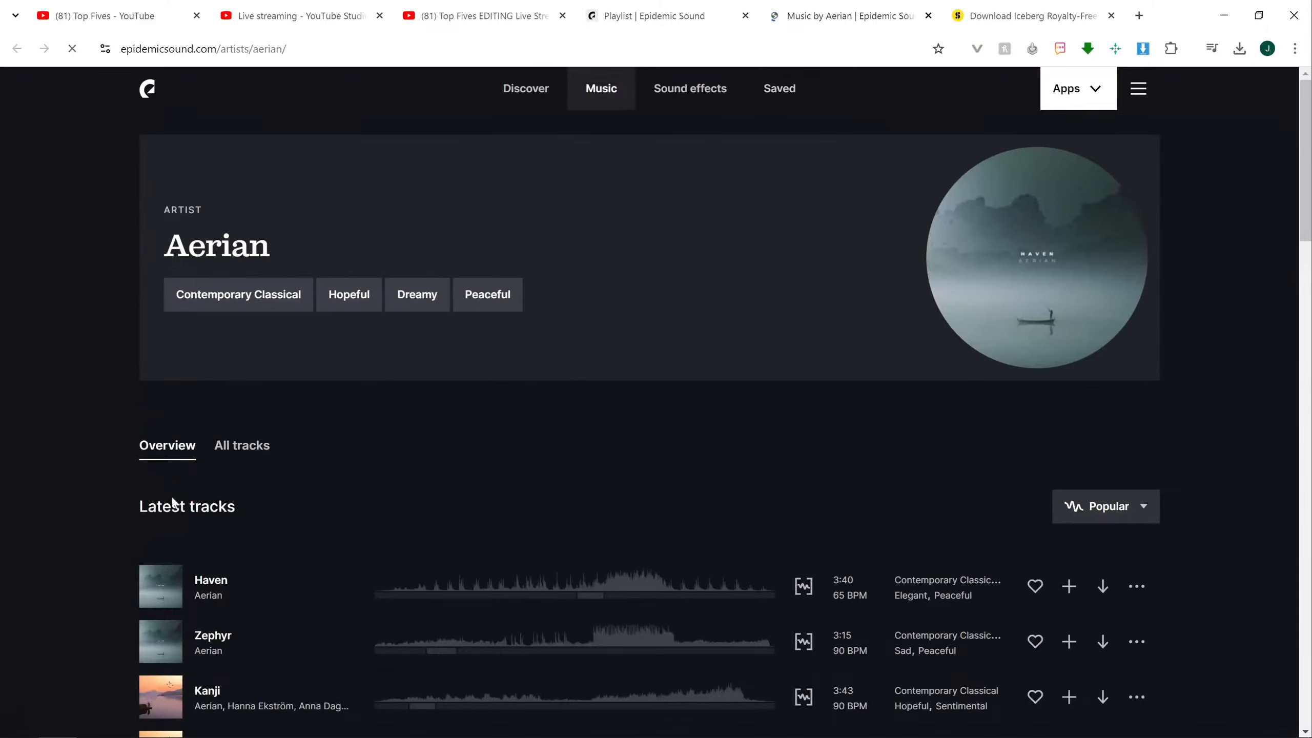
{"action": "scroll", "coordinate": [174, 502], "scroll_direction": "down", "scroll_amount": 3}
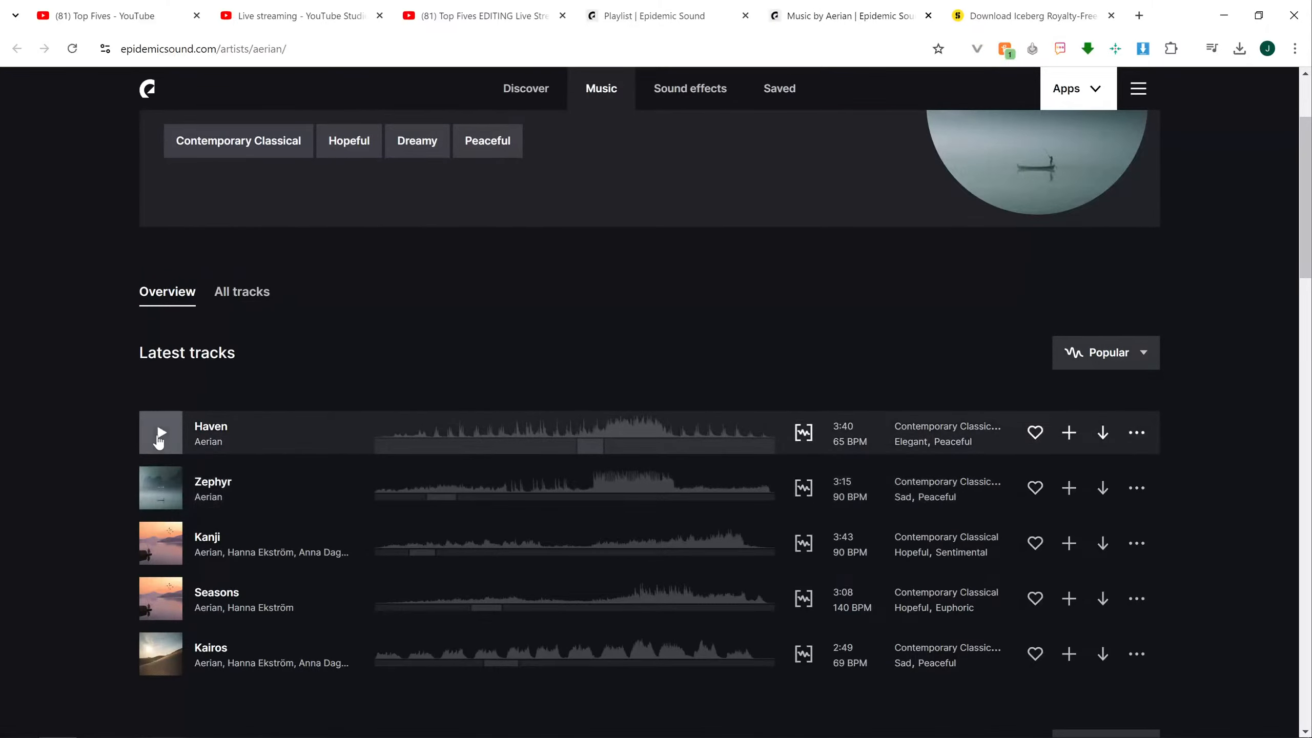
- Preview parts of the tracks Haven, Zephyr and Kanji on the artist's page
{"action": "left_click", "coordinate": [159, 441]}
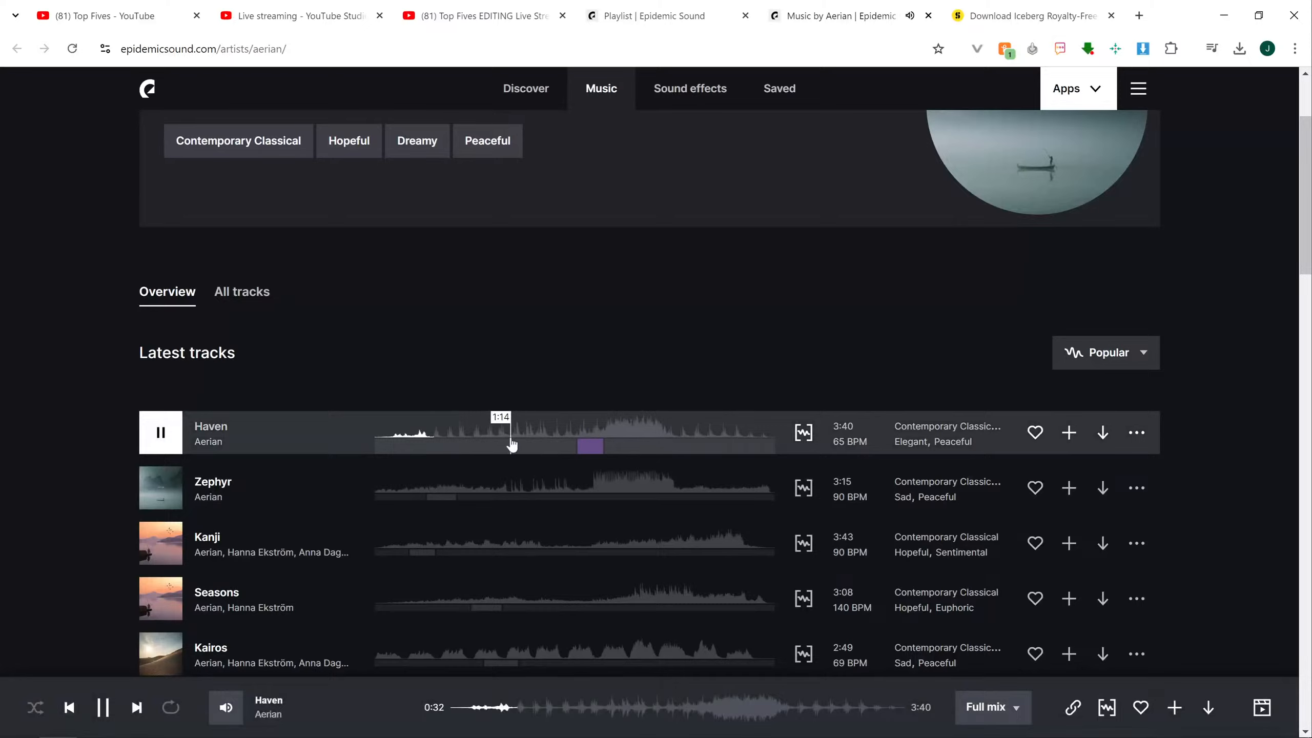
{"action": "key", "text": "space"}
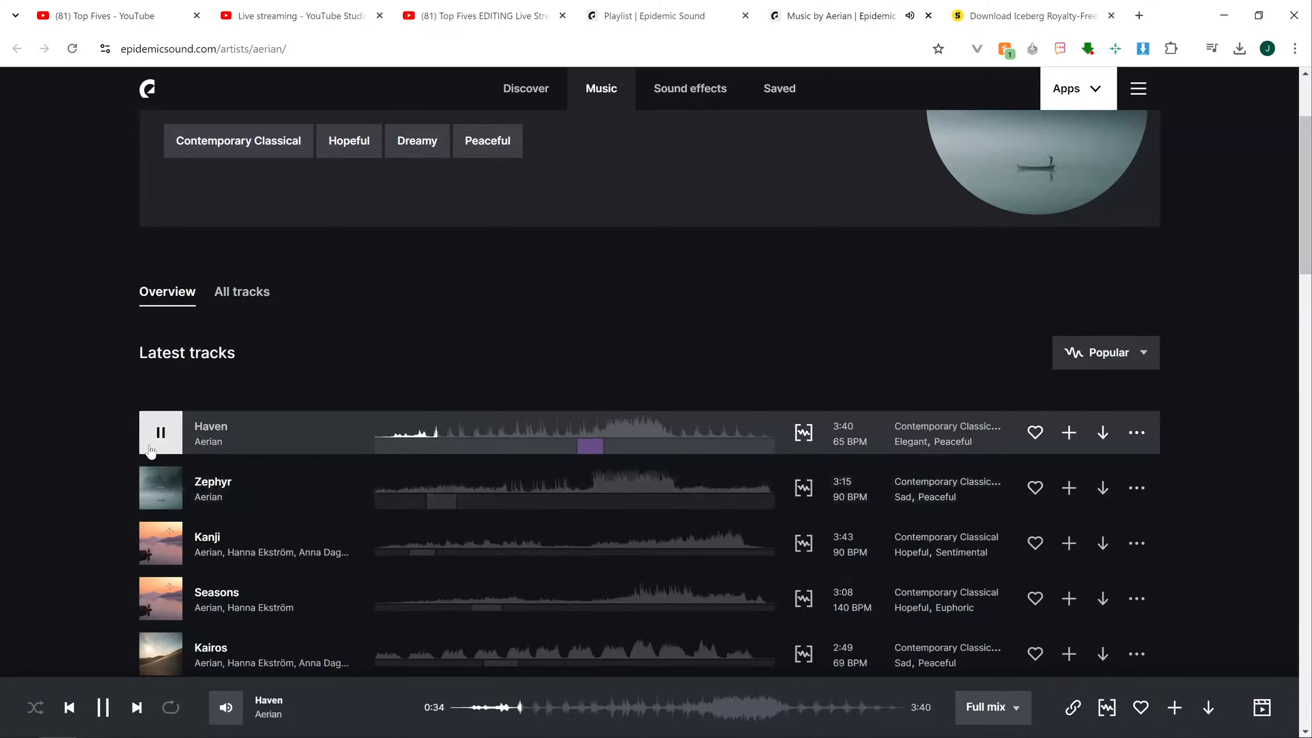
{"action": "left_click", "coordinate": [443, 496]}
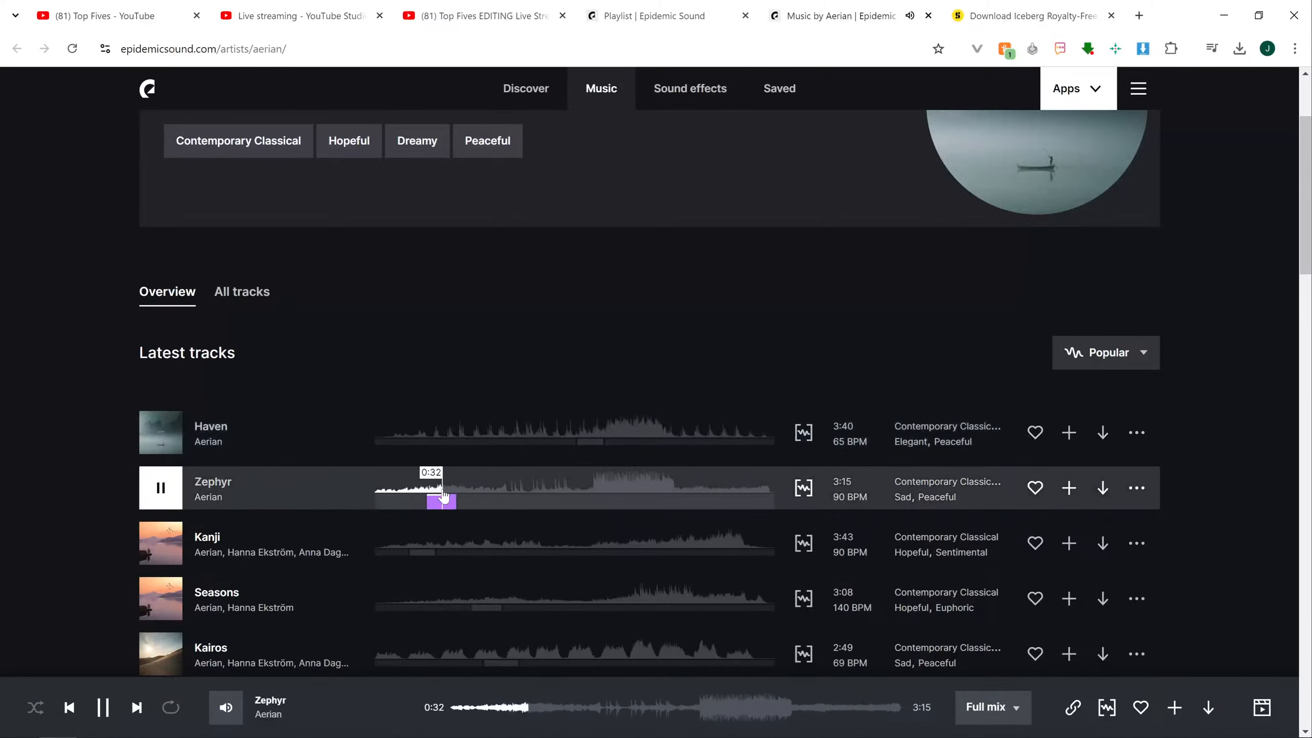
{"action": "scroll", "coordinate": [189, 552], "scroll_direction": "down", "scroll_amount": 3}
{"action": "left_click", "coordinate": [414, 330]}
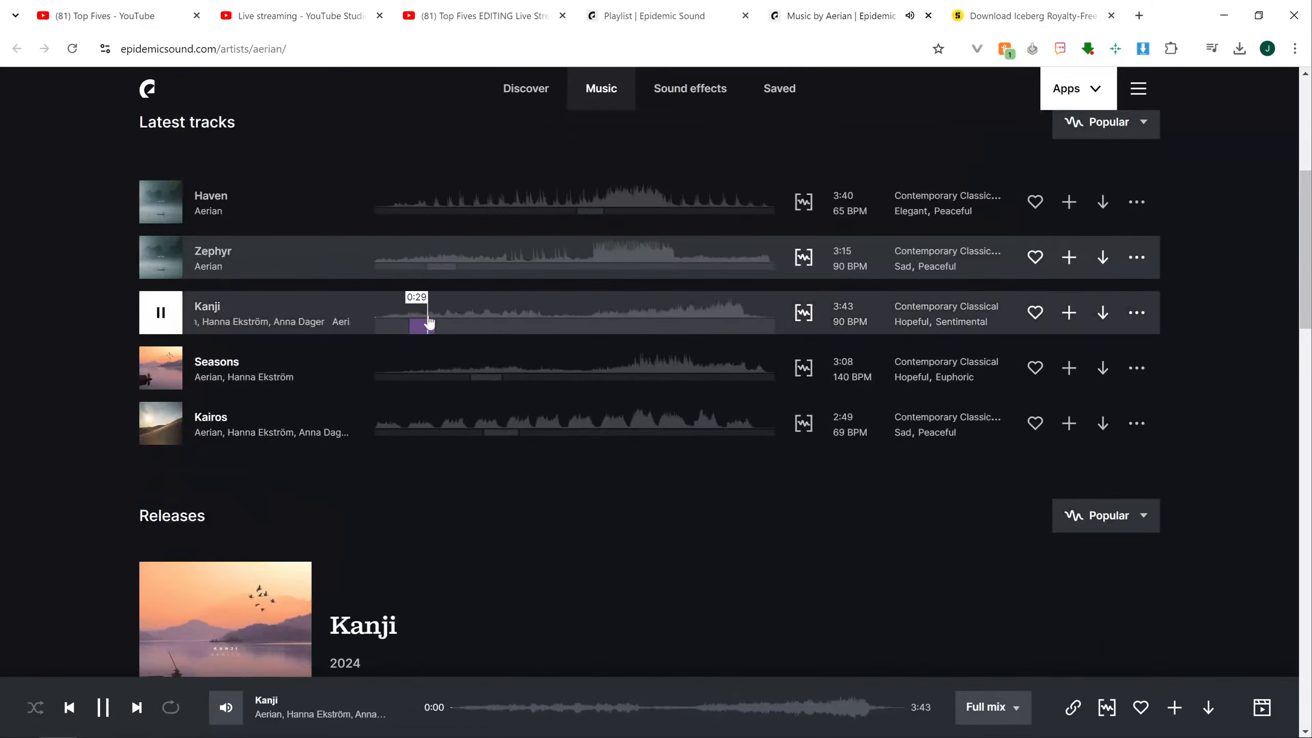
{"action": "scroll", "coordinate": [454, 346], "scroll_direction": "down", "scroll_amount": 5}
{"action": "left_click", "coordinate": [158, 398]}
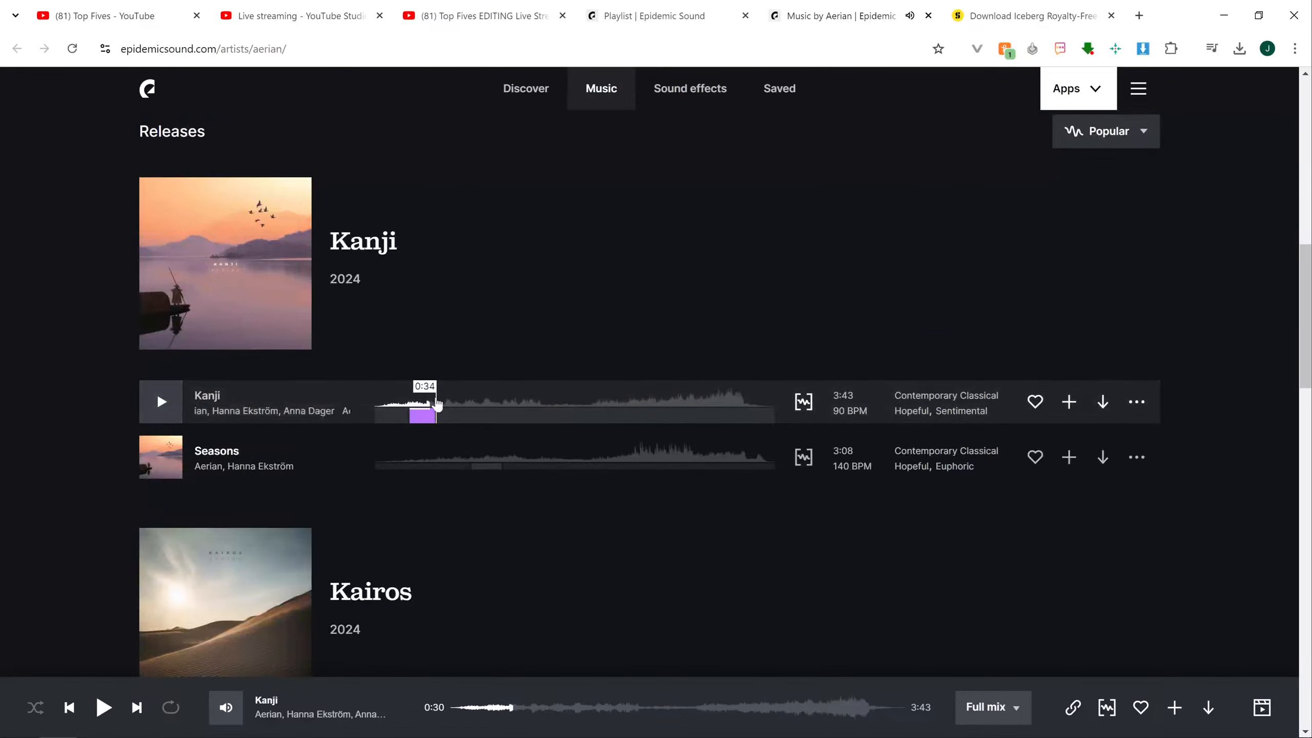
{"action": "left_click", "coordinate": [436, 401]}
{"action": "left_click", "coordinate": [161, 401]}
{"action": "scroll", "coordinate": [259, 413], "scroll_direction": "down", "scroll_amount": 4}
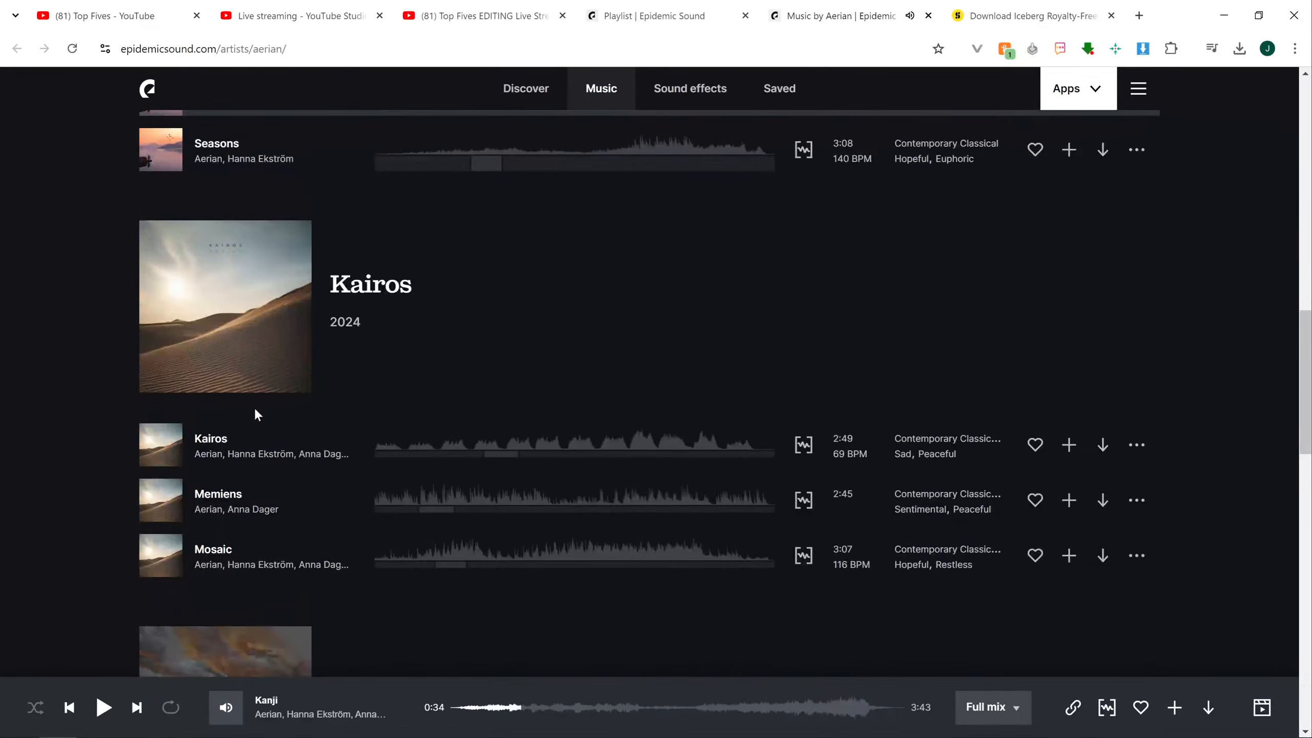
- Preview parts of the tracks Mosaic and Storm Cloud from the artist's releases
{"action": "left_click", "coordinate": [439, 554]}
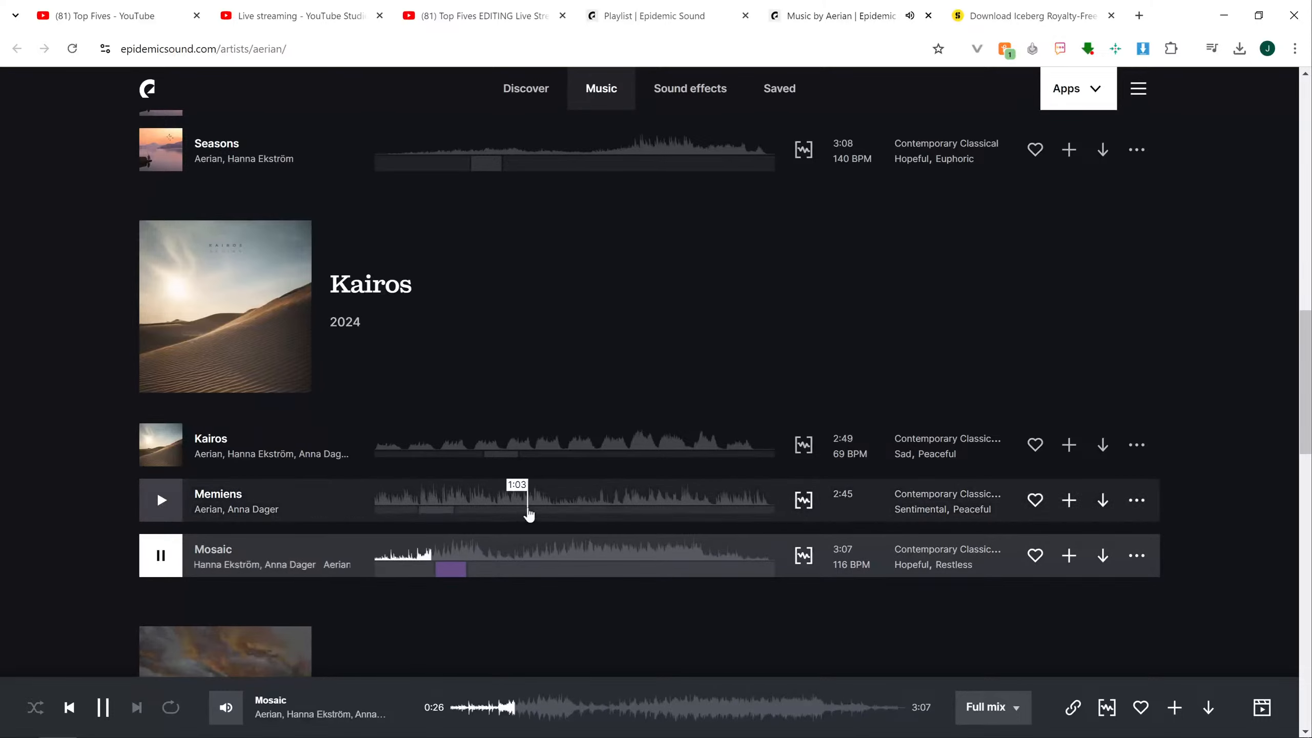
{"action": "scroll", "coordinate": [157, 496], "scroll_direction": "down", "scroll_amount": 5}
{"action": "key", "text": "space"}
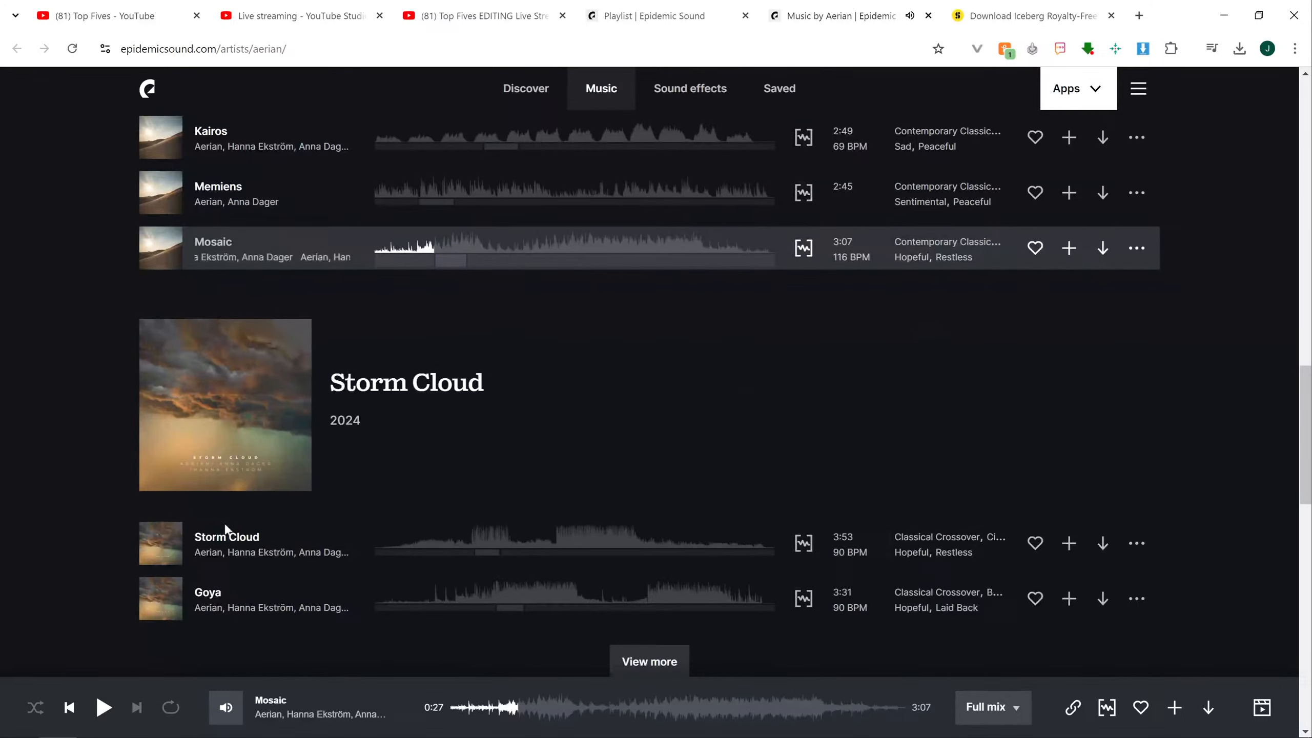
{"action": "left_click", "coordinate": [163, 558]}
{"action": "left_click", "coordinate": [450, 549]}
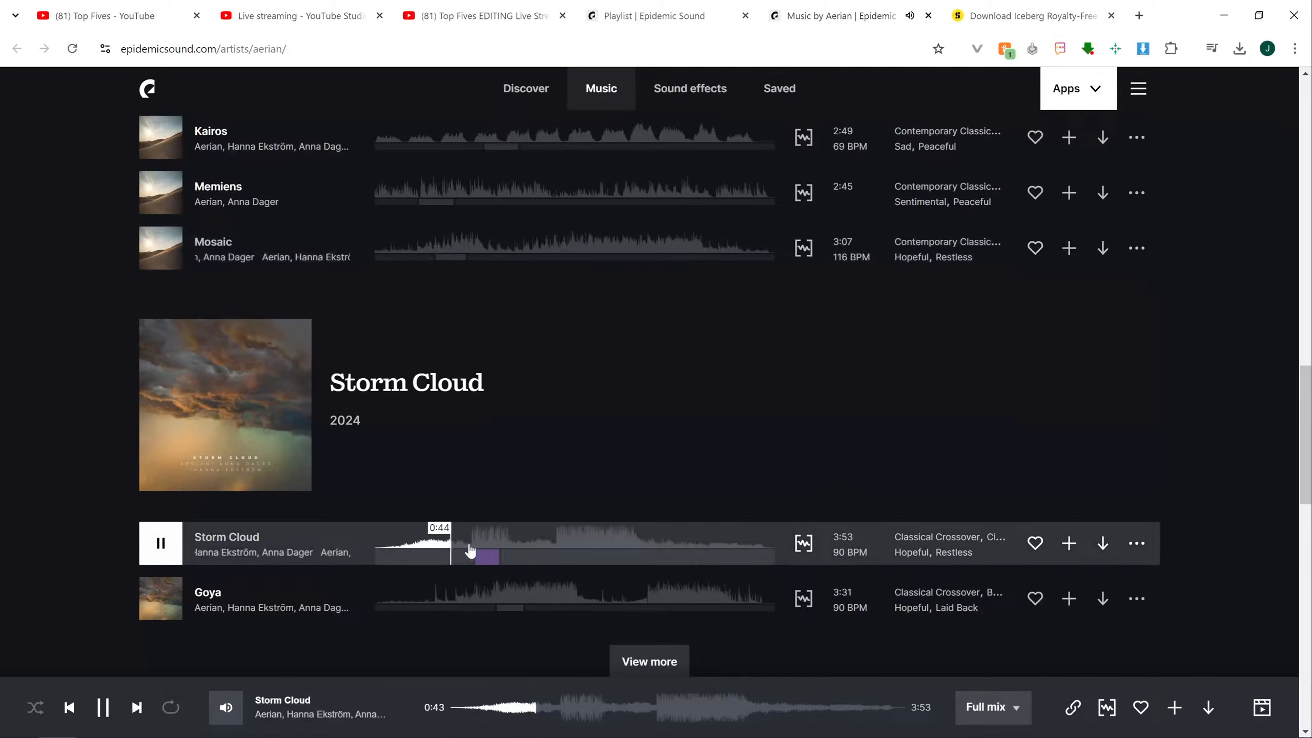
- Preview the track Goya and download it as the MP3 file "ES_Goya - Aerian" into the 1772 folder
{"action": "left_click", "coordinate": [160, 598]}
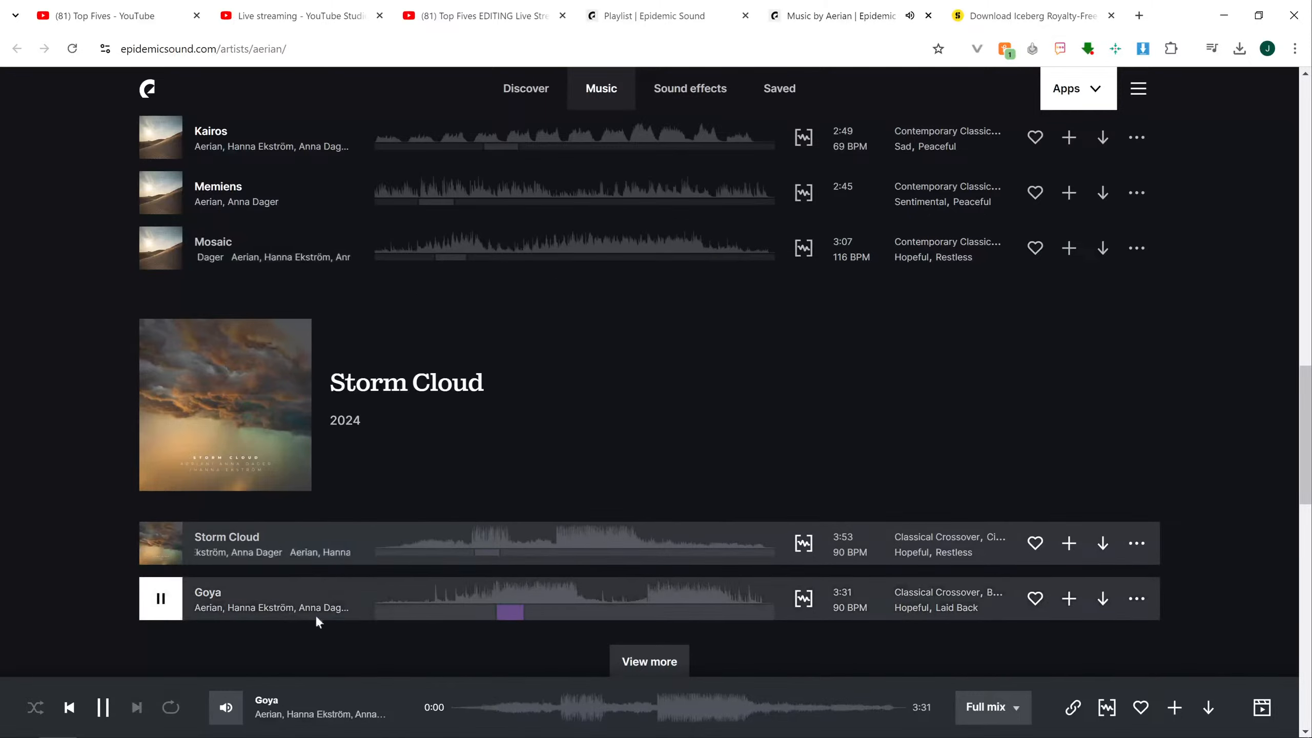
{"action": "left_click", "coordinate": [157, 610]}
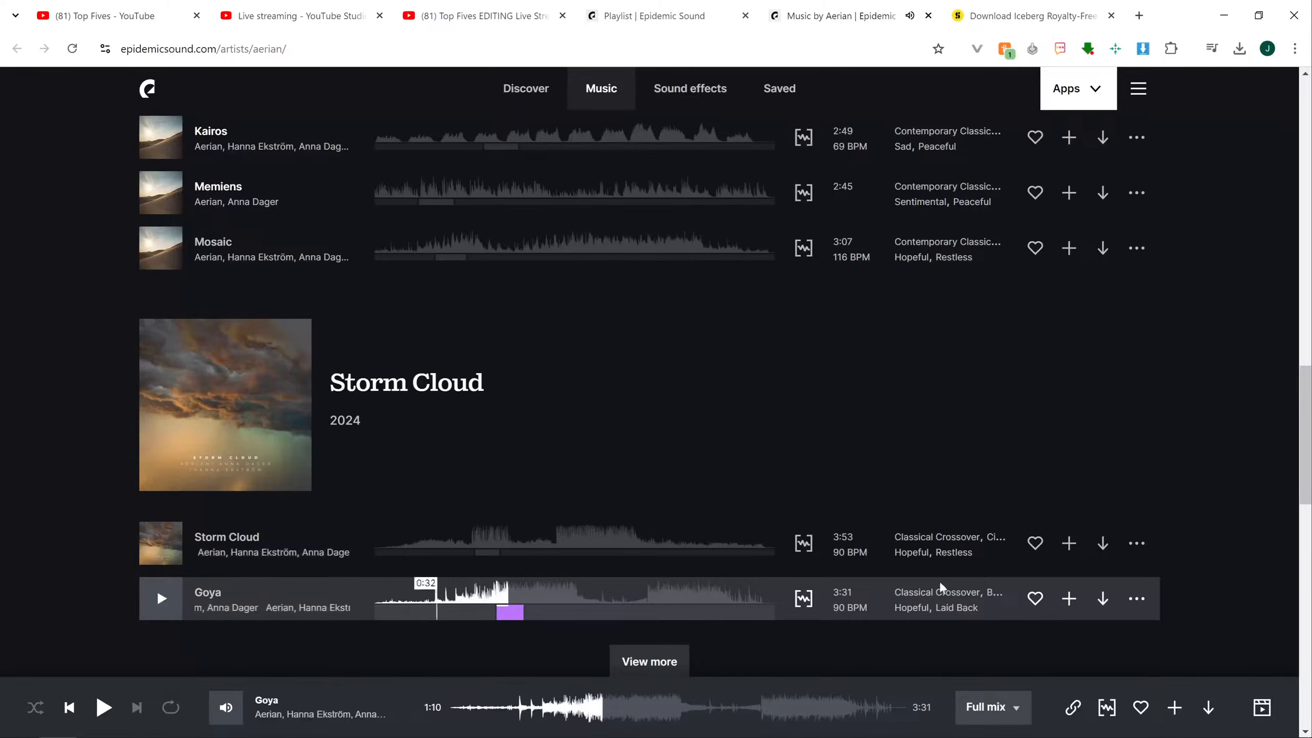
{"action": "left_click", "coordinate": [1102, 598]}
{"action": "left_click", "coordinate": [847, 548]}
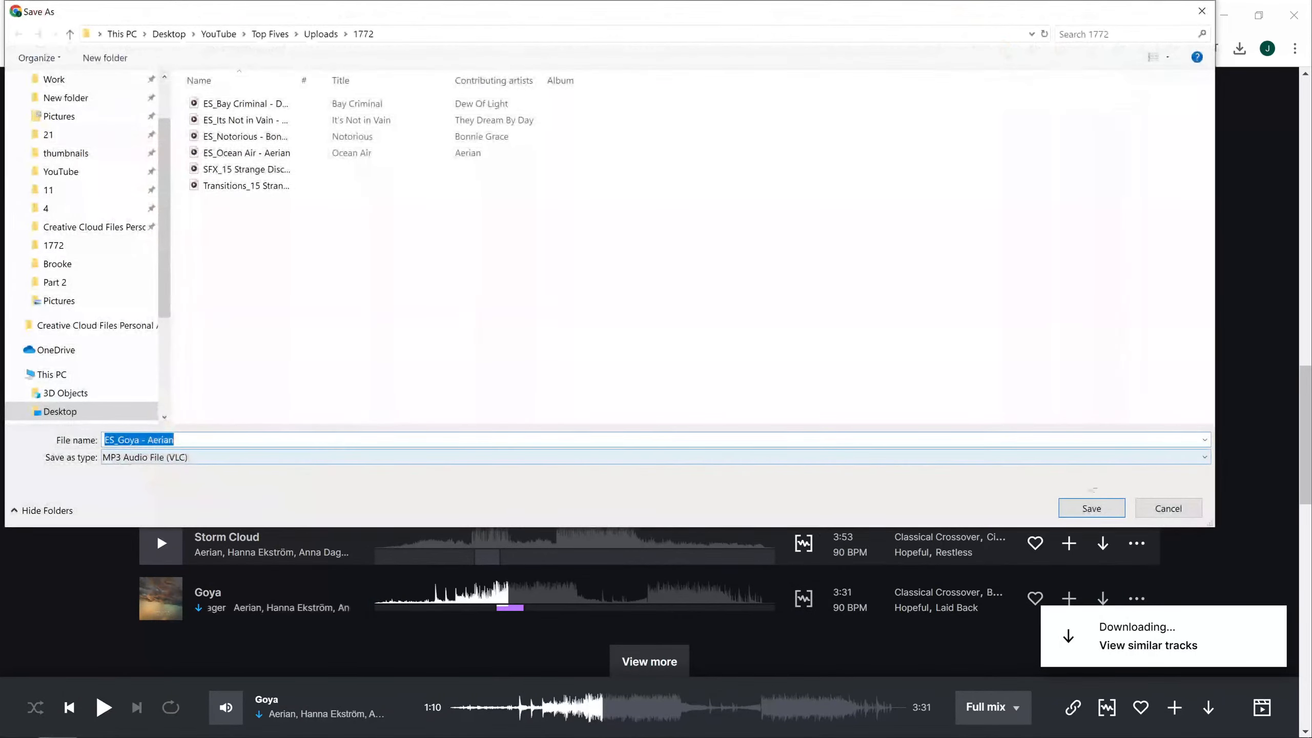
{"action": "left_click", "coordinate": [1079, 502]}
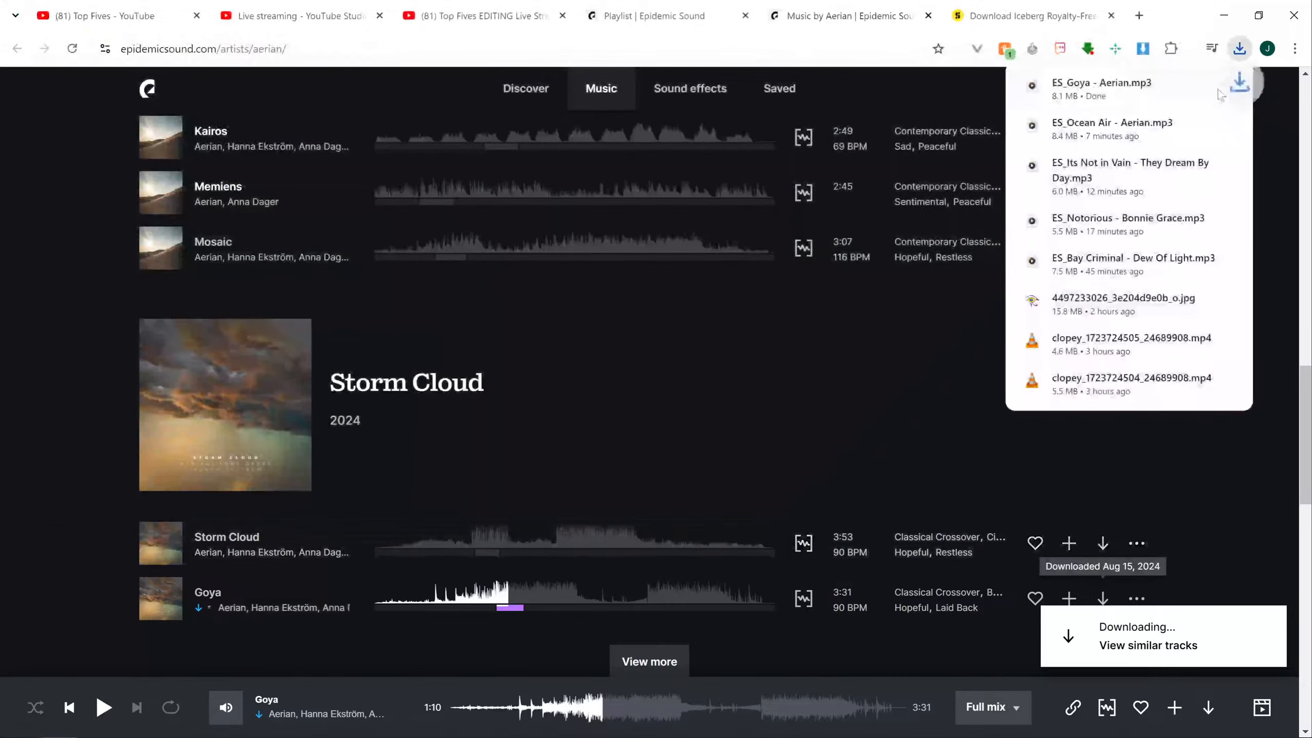
- Switch to VEGAS Pro, crossfade track 31's next music clip with the previous one around 00:09:55, and raise its volume envelope over the quiet intro
{"action": "left_click", "coordinate": [127, 728]}
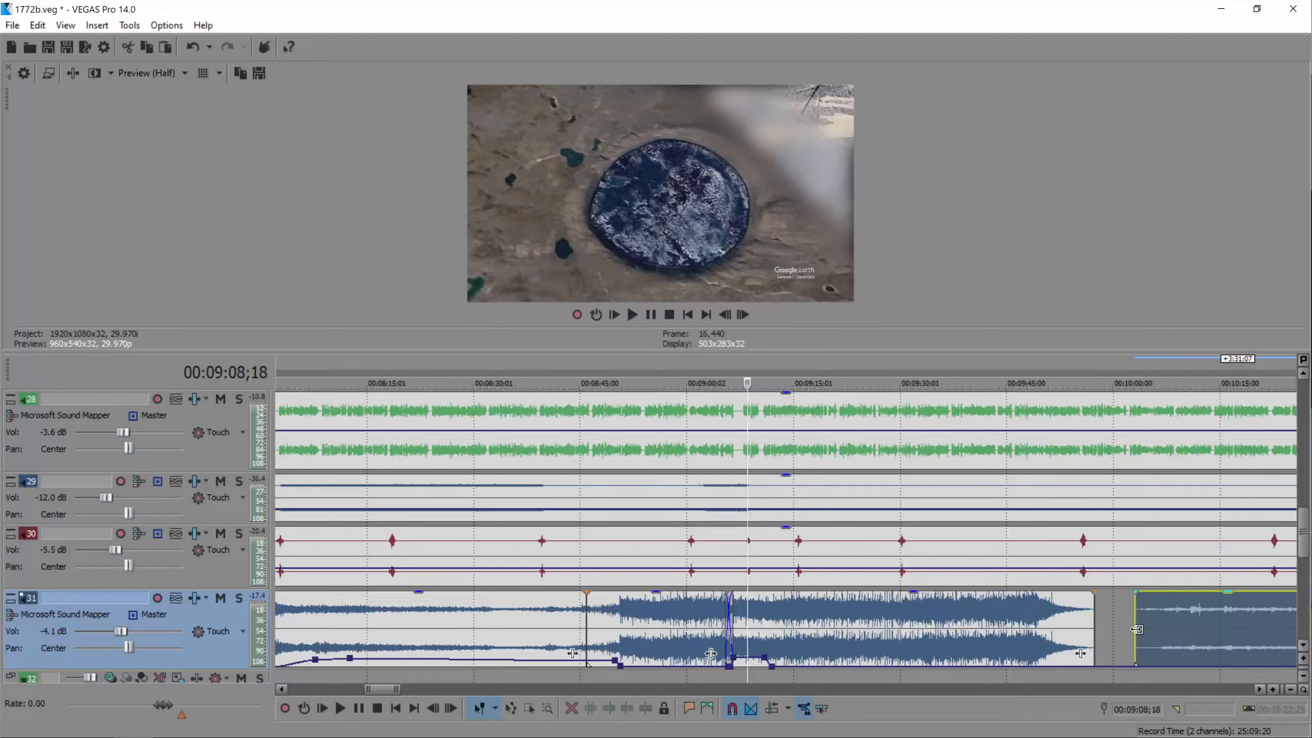
{"action": "left_click_drag", "start_coordinate": [1140, 634], "coordinate": [1180, 637]}
{"action": "left_click", "coordinate": [1059, 622]}
{"action": "scroll", "coordinate": [1048, 628], "scroll_direction": "down", "scroll_amount": 3}
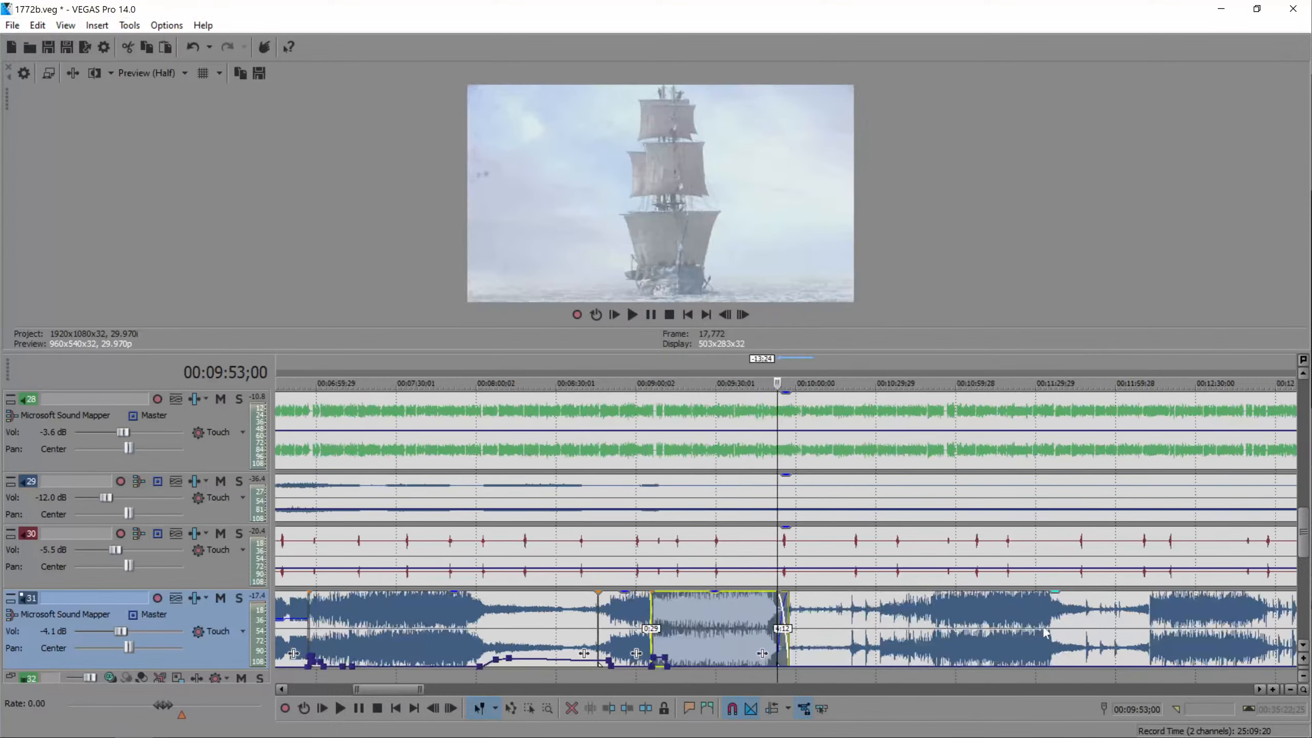
{"action": "scroll", "coordinate": [1044, 629], "scroll_direction": "up", "scroll_amount": 5}
{"action": "key", "text": "space"}
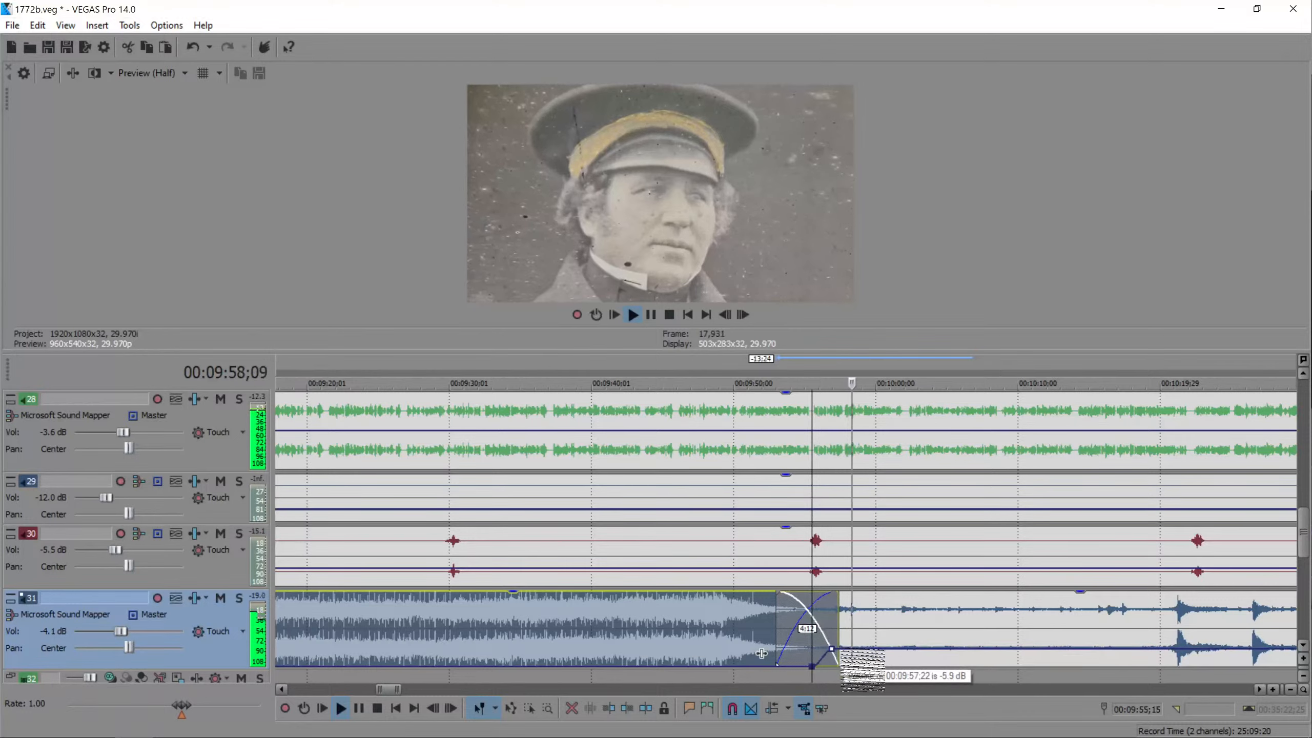
{"action": "left_click", "coordinate": [1175, 612]}
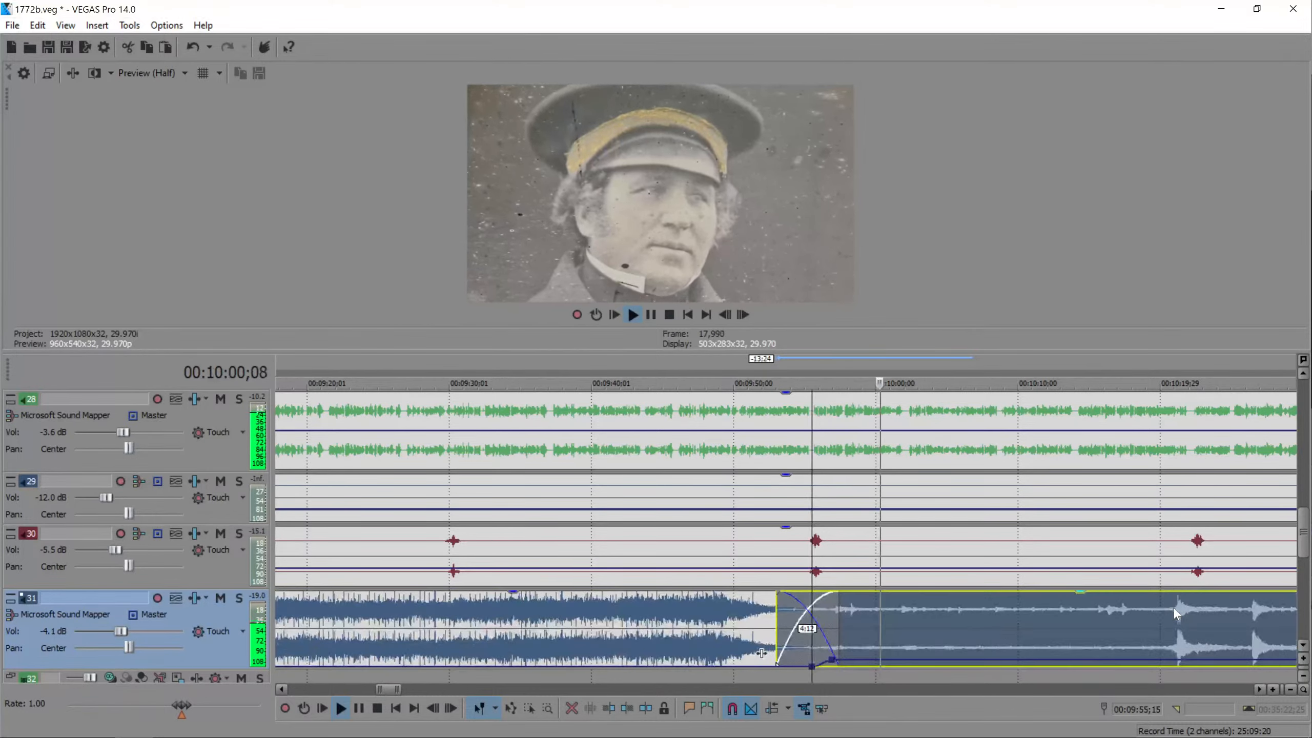
- Add volume envelope points on track 31 near 00:10:20 and lower the music where its louder hits begin
{"action": "scroll", "coordinate": [1173, 609], "scroll_direction": "up", "scroll_amount": 2}
{"action": "double_click", "coordinate": [769, 660]}
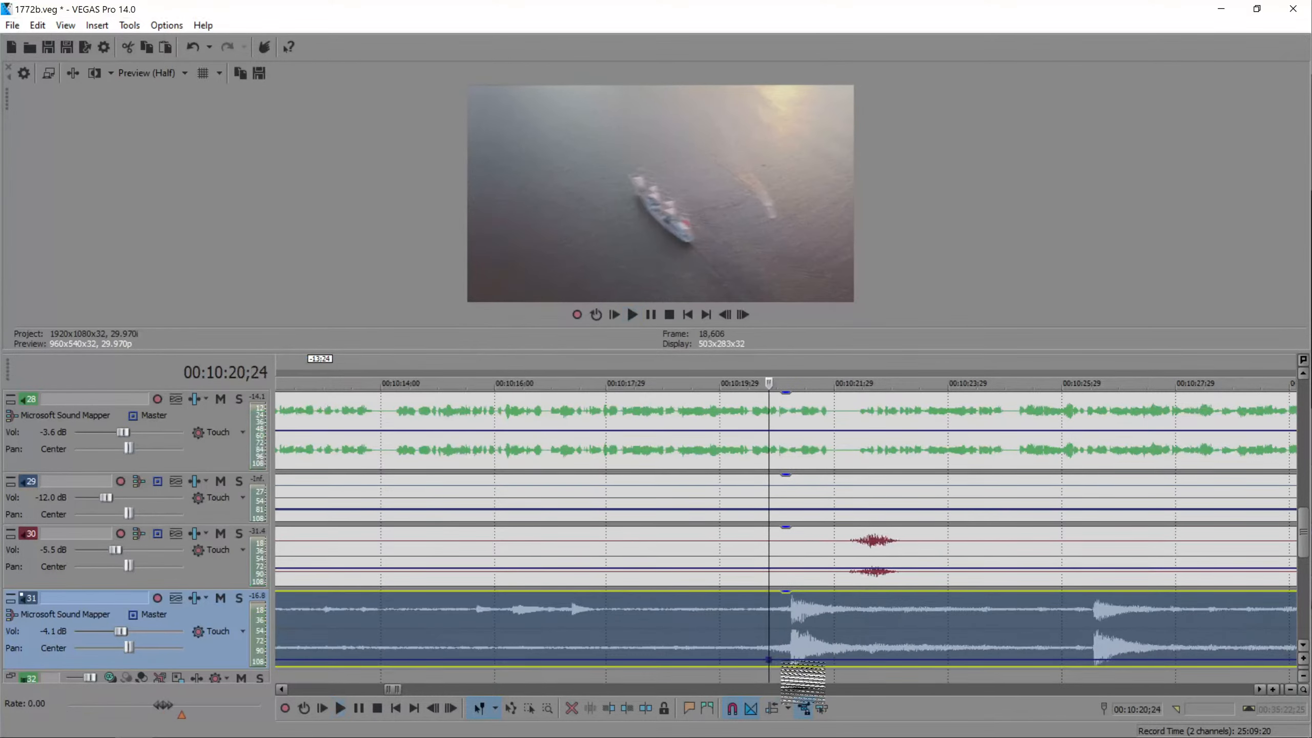
{"action": "key", "text": "space"}
{"action": "scroll", "coordinate": [839, 656], "scroll_direction": "down", "scroll_amount": 2}
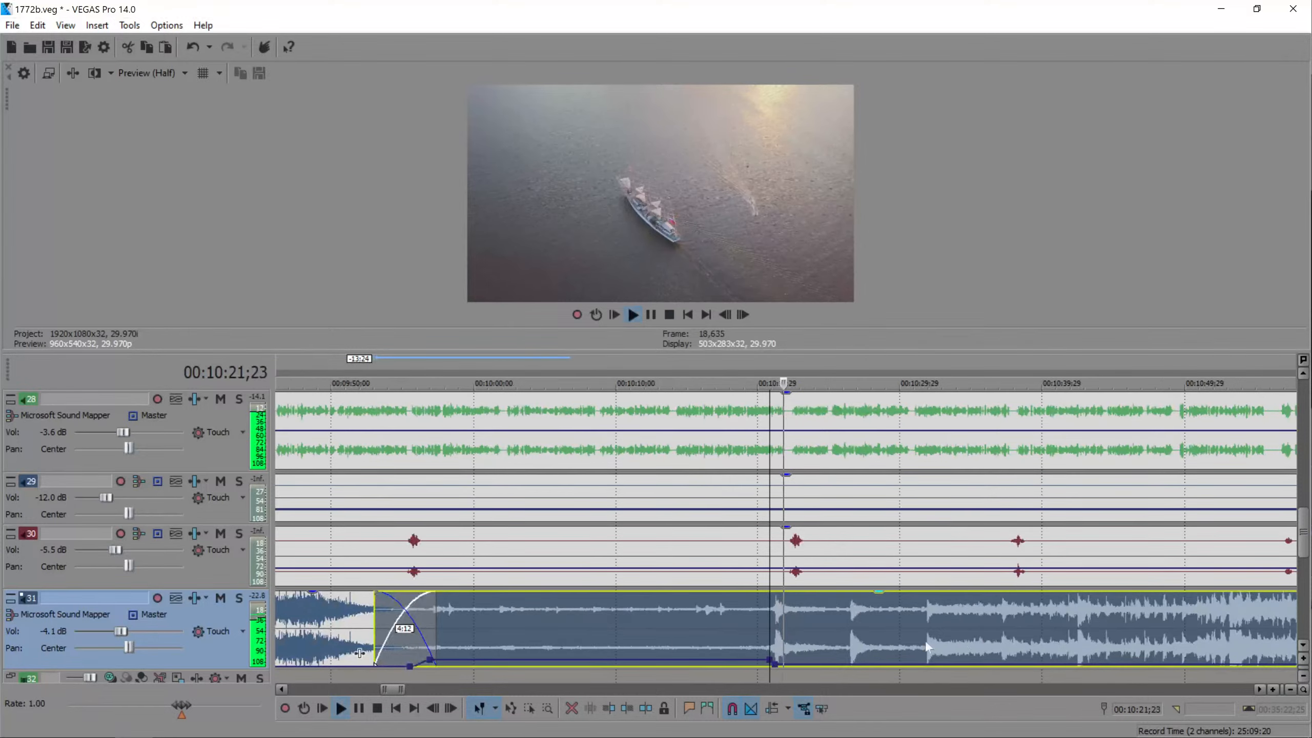
{"action": "left_click", "coordinate": [939, 641]}
{"action": "scroll", "coordinate": [935, 638], "scroll_direction": "down", "scroll_amount": 1}
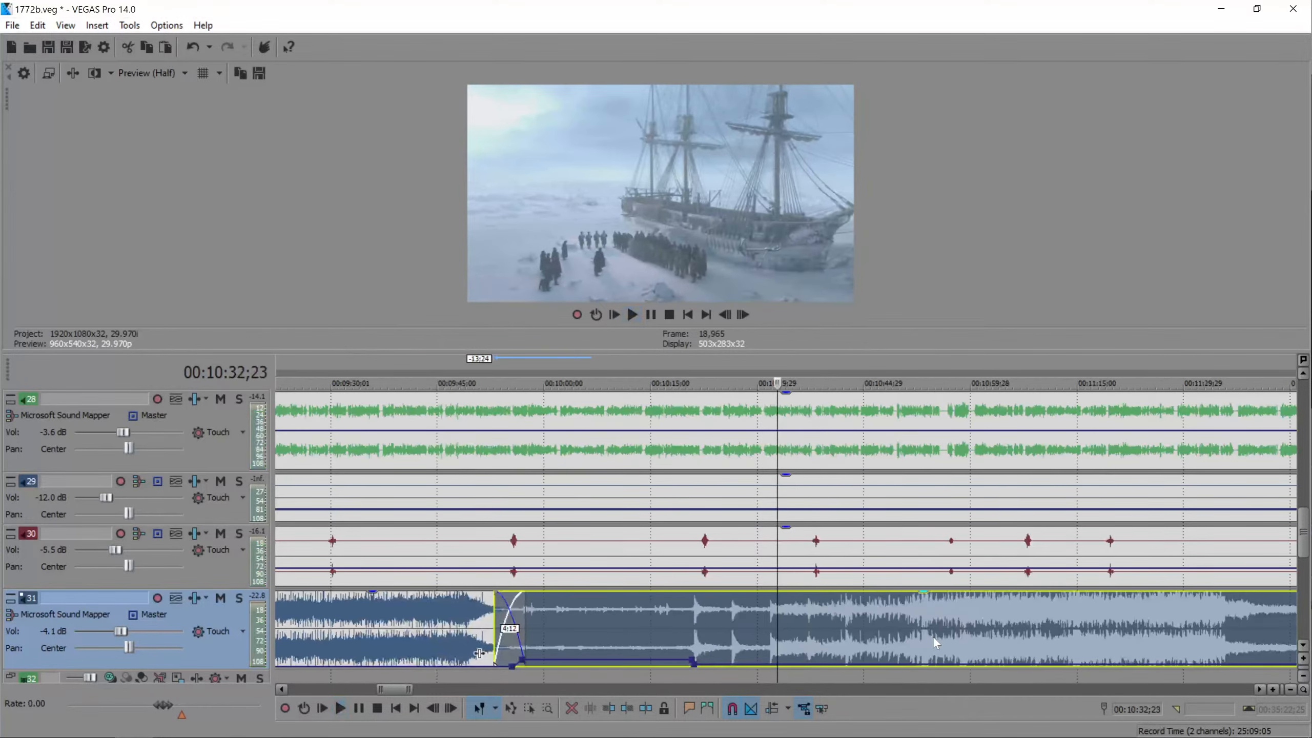
- Add two envelope points on track 31 near 00:10:31 and lower the denser music that follows to about -24.7 dB
{"action": "key", "text": "space"}
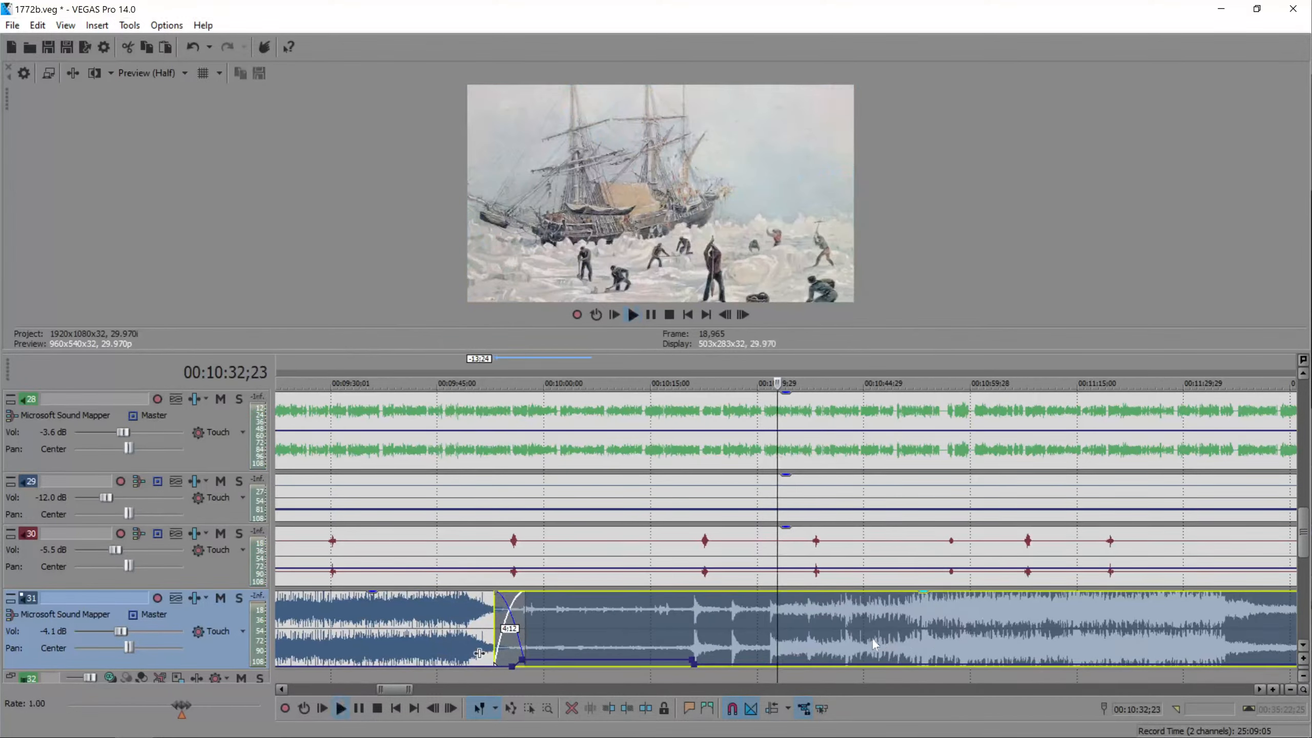
{"action": "double_click", "coordinate": [763, 664]}
{"action": "double_click", "coordinate": [773, 665]}
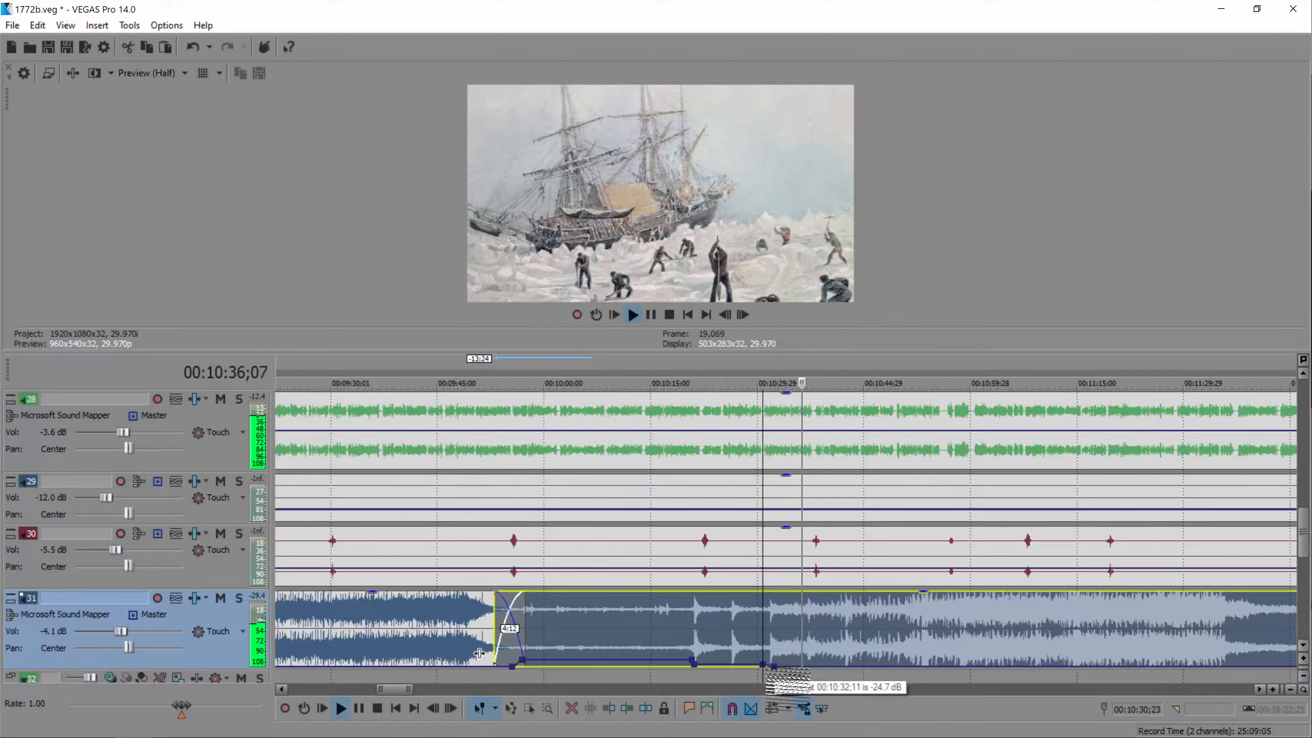
{"action": "left_click", "coordinate": [953, 636]}
{"action": "scroll", "coordinate": [903, 656], "scroll_direction": "up", "scroll_amount": 5}
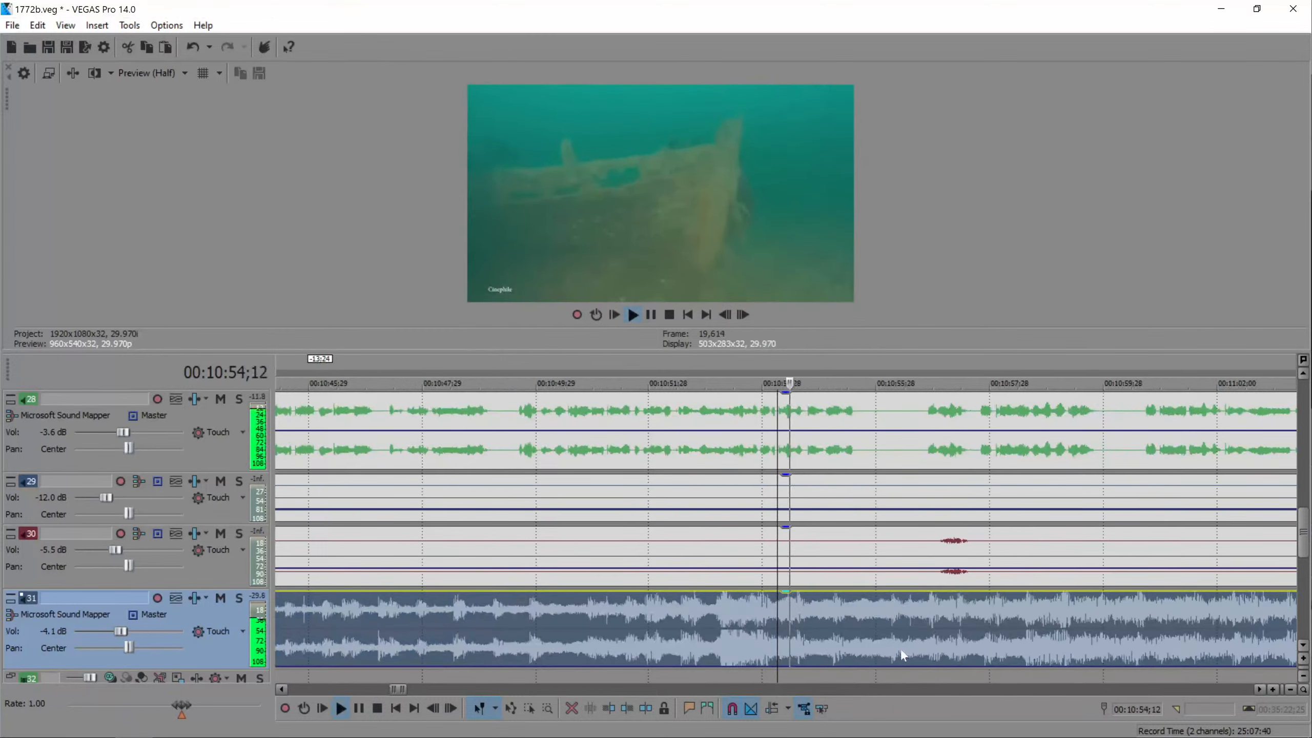
- Add two envelope points on track 31 around 00:10:55 and raise the music's volume for the upcoming title
{"action": "double_click", "coordinate": [823, 666]}
{"action": "double_click", "coordinate": [845, 666]}
{"action": "left_click_drag", "start_coordinate": [844, 666], "coordinate": [867, 659]}
- Play the section from about 00:10:56 with track 28 soloed, and replay it with all tracks on
{"action": "left_click", "coordinate": [893, 408]}
{"action": "key", "text": "space"}
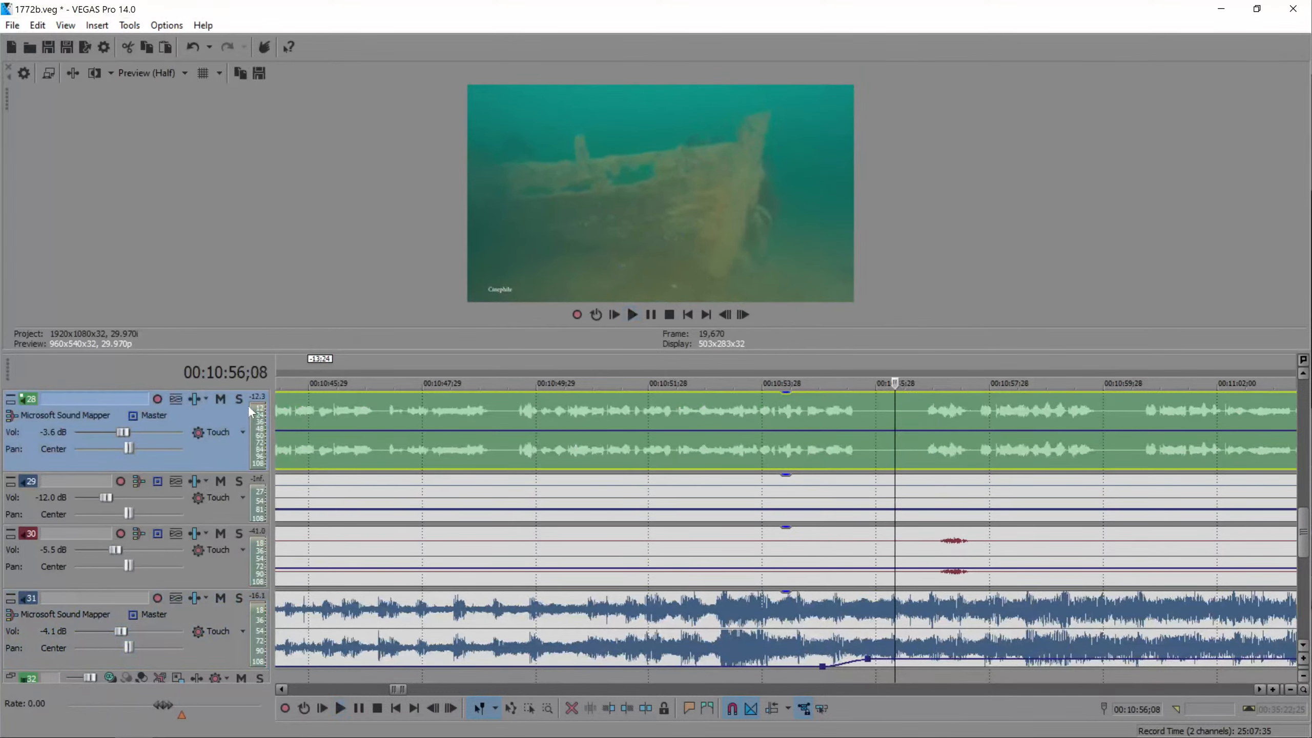
{"action": "left_click", "coordinate": [239, 398]}
{"action": "key", "text": "space"}
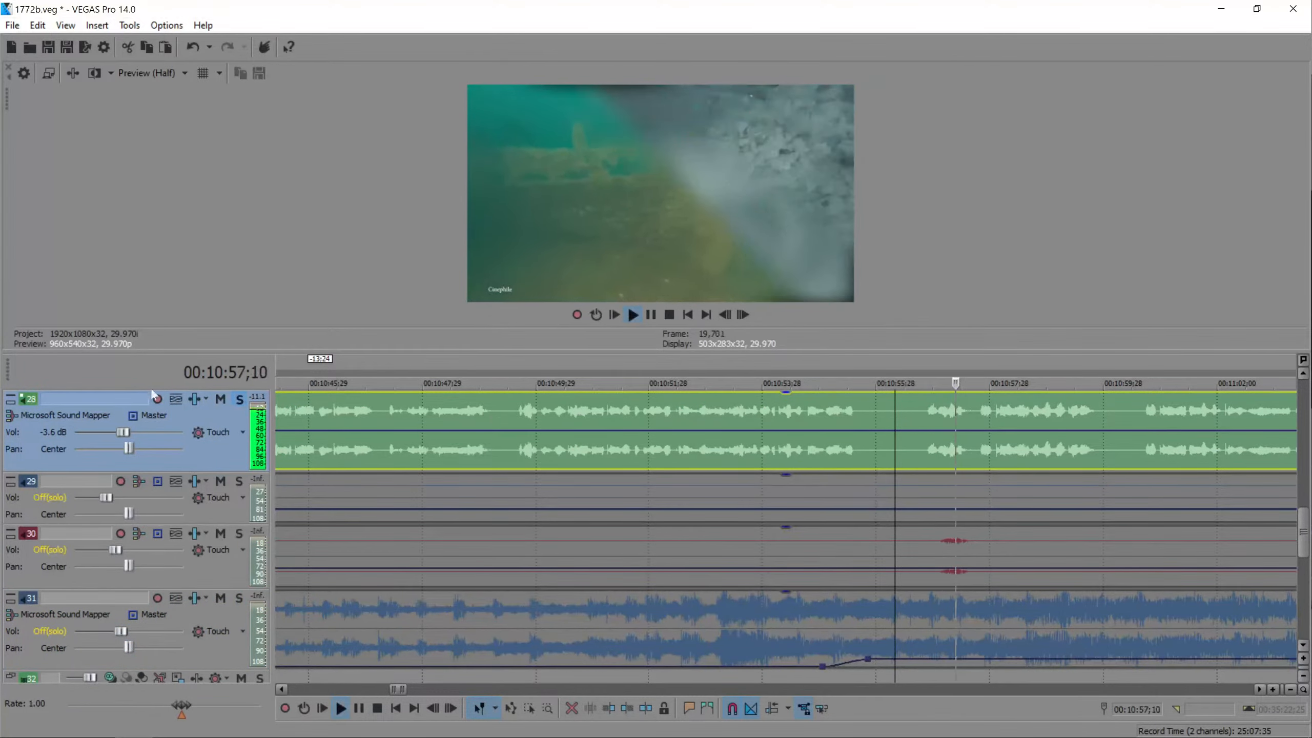
{"action": "key", "text": "space"}
{"action": "left_click", "coordinate": [239, 399]}
{"action": "key", "text": "space"}
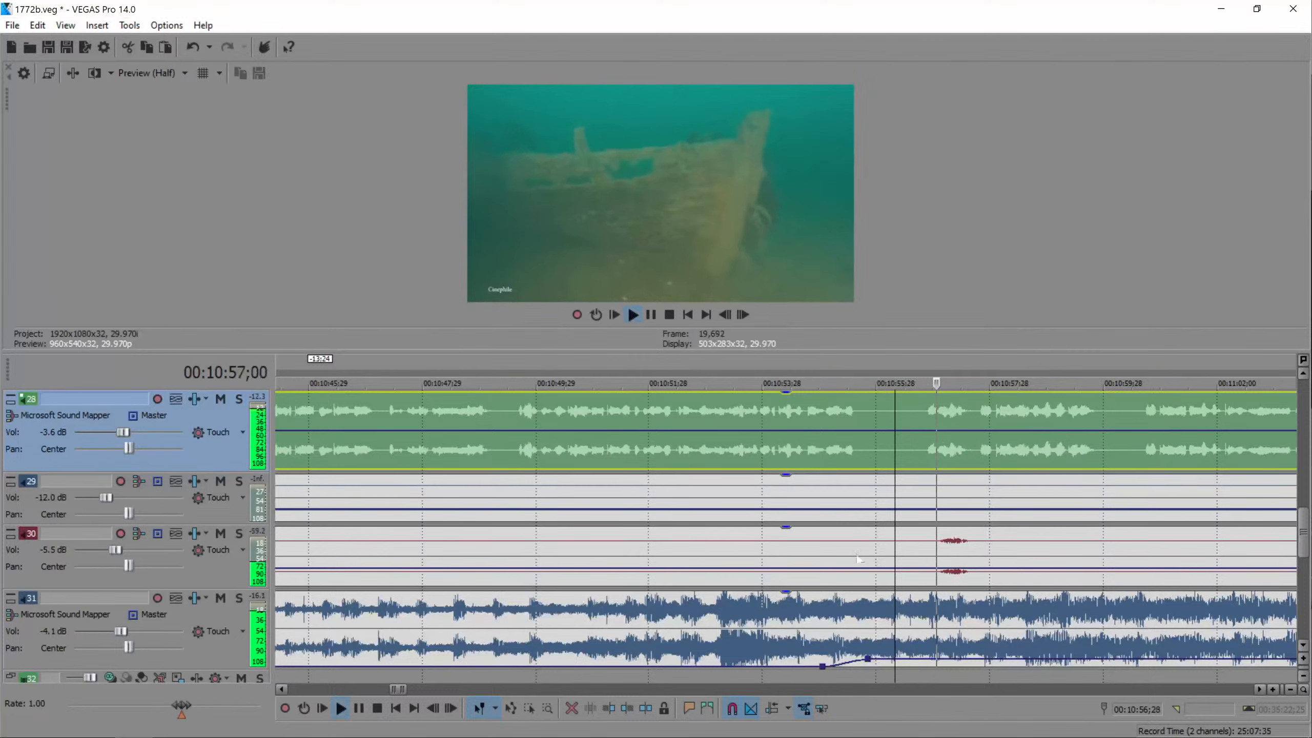
{"action": "key", "text": "space"}
- Solo tracks 30, 29 and 31 in turn to check their audio near 00:10:56, removing each solo
{"action": "left_click", "coordinate": [239, 534]}
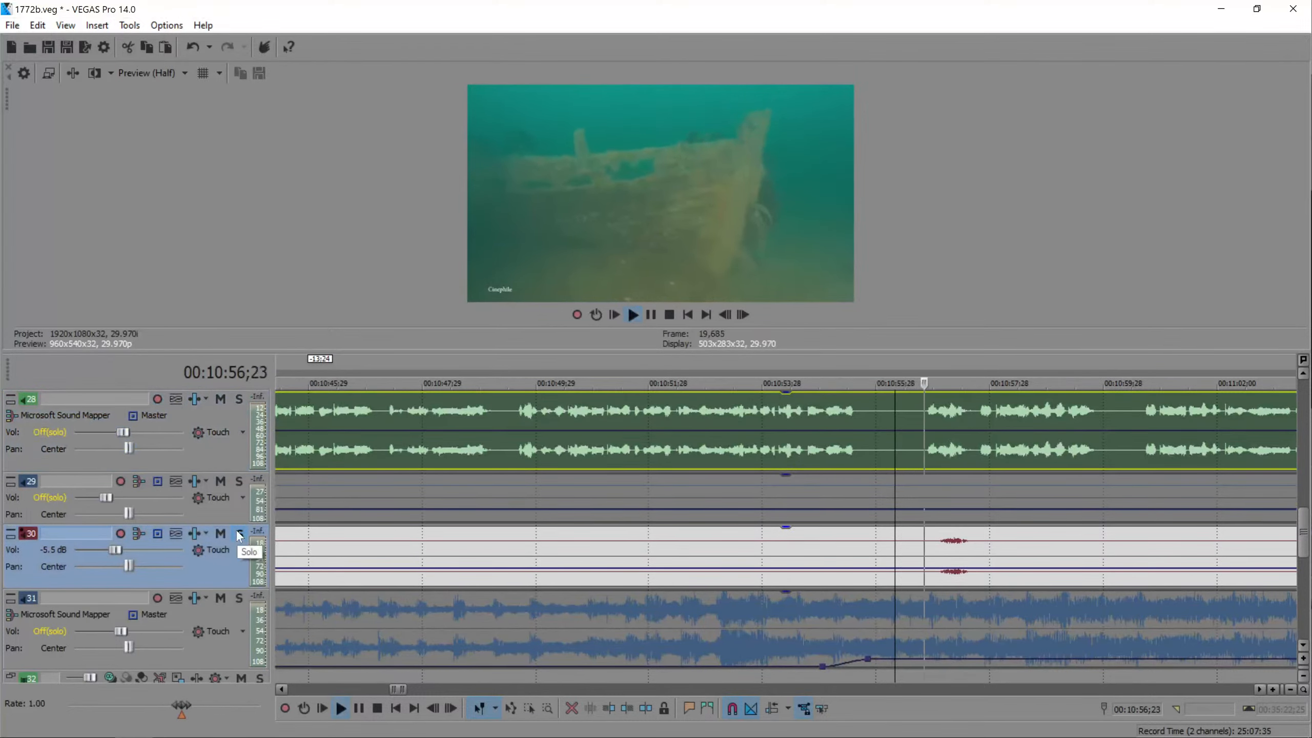
{"action": "key", "text": "space"}
{"action": "left_click", "coordinate": [238, 534]}
{"action": "left_click", "coordinate": [240, 481]}
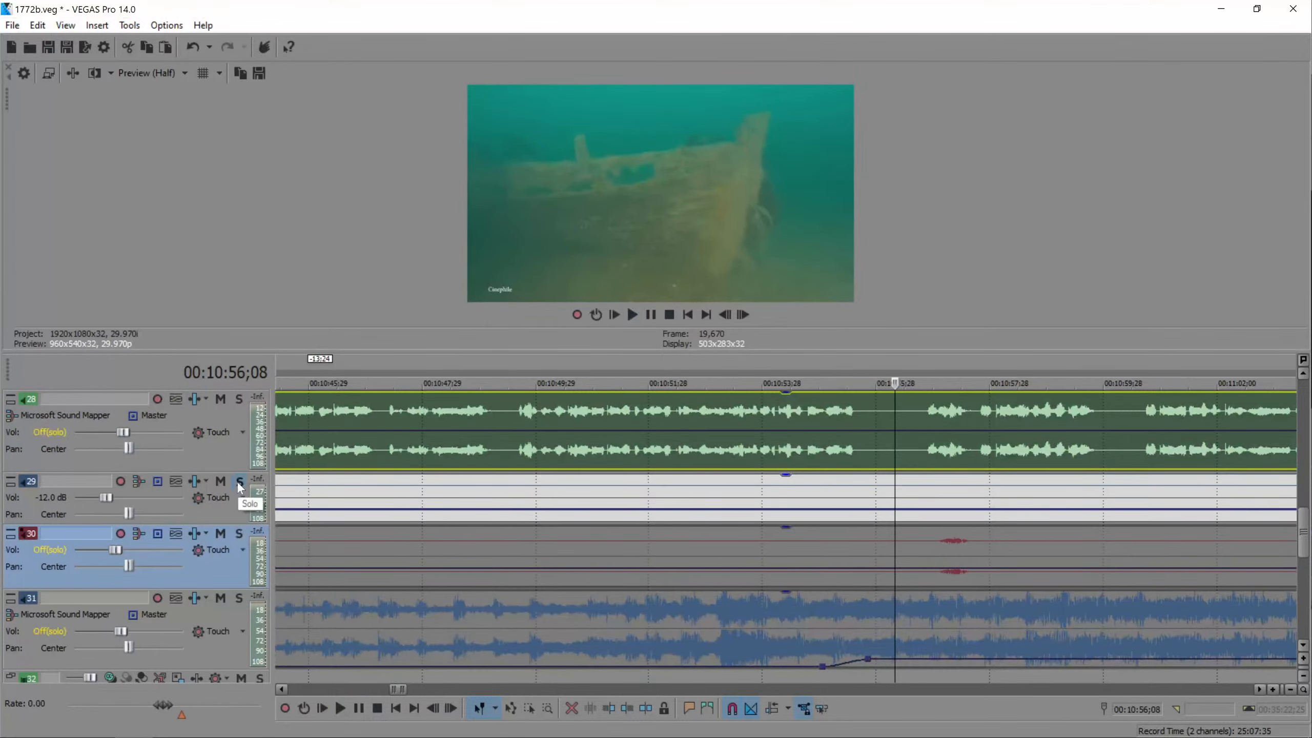
{"action": "left_click", "coordinate": [239, 481]}
{"action": "left_click", "coordinate": [240, 598]}
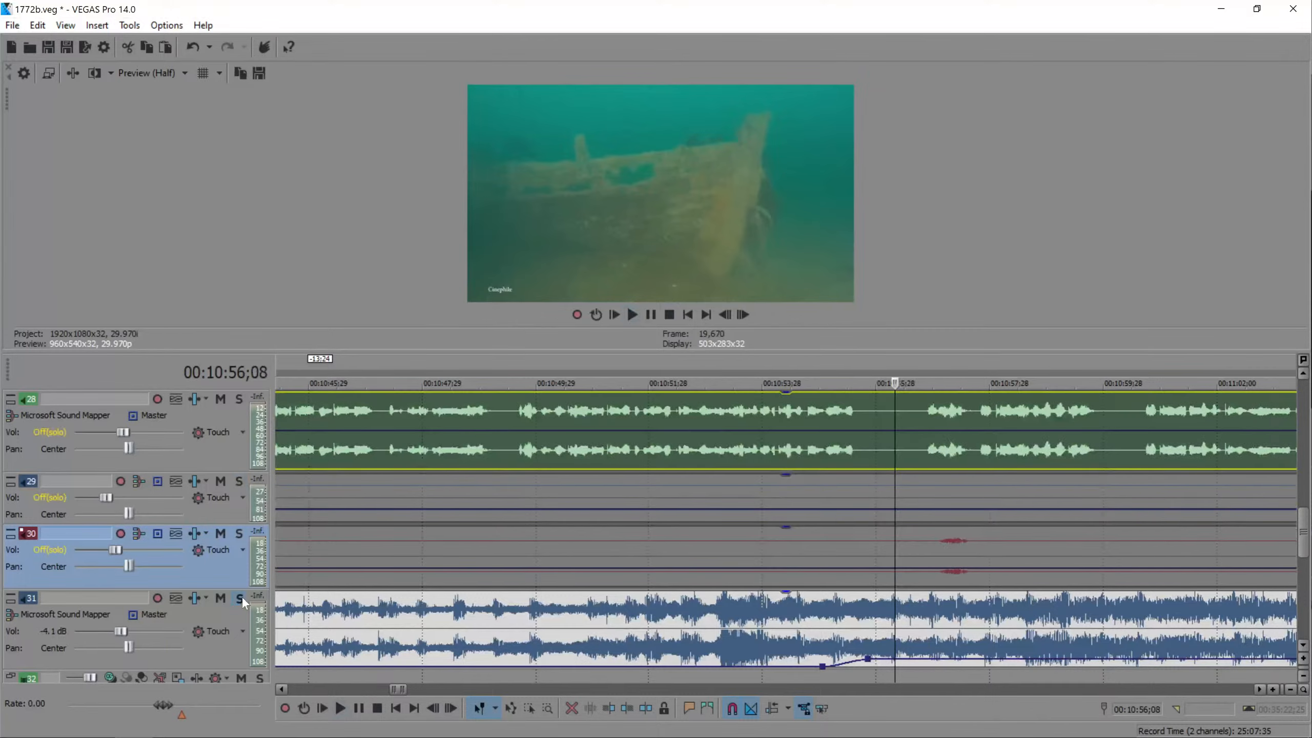
{"action": "left_click", "coordinate": [240, 598]}
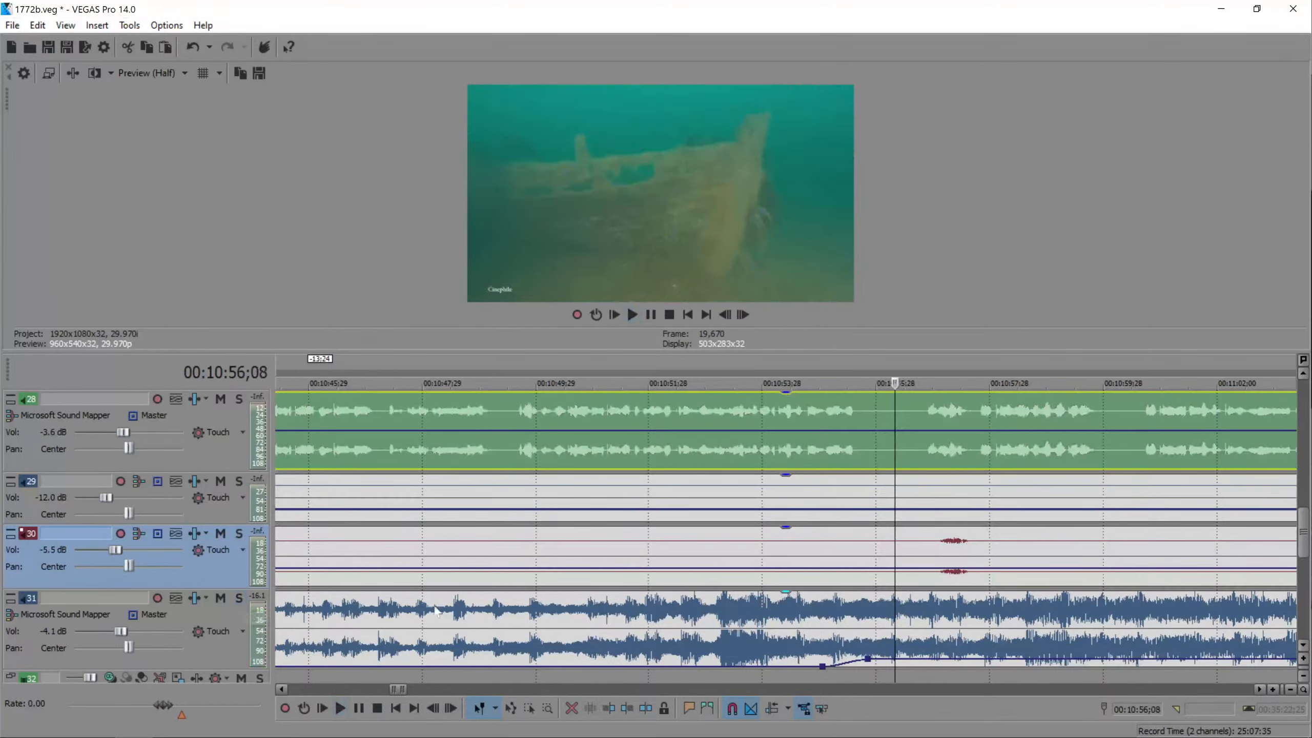
- Add envelope points on track 31 after The Hakon Mosby Mud Volcano title, drop the music there, and slightly lower the envelope under the title
{"action": "scroll", "coordinate": [982, 636], "scroll_direction": "down", "scroll_amount": 3}
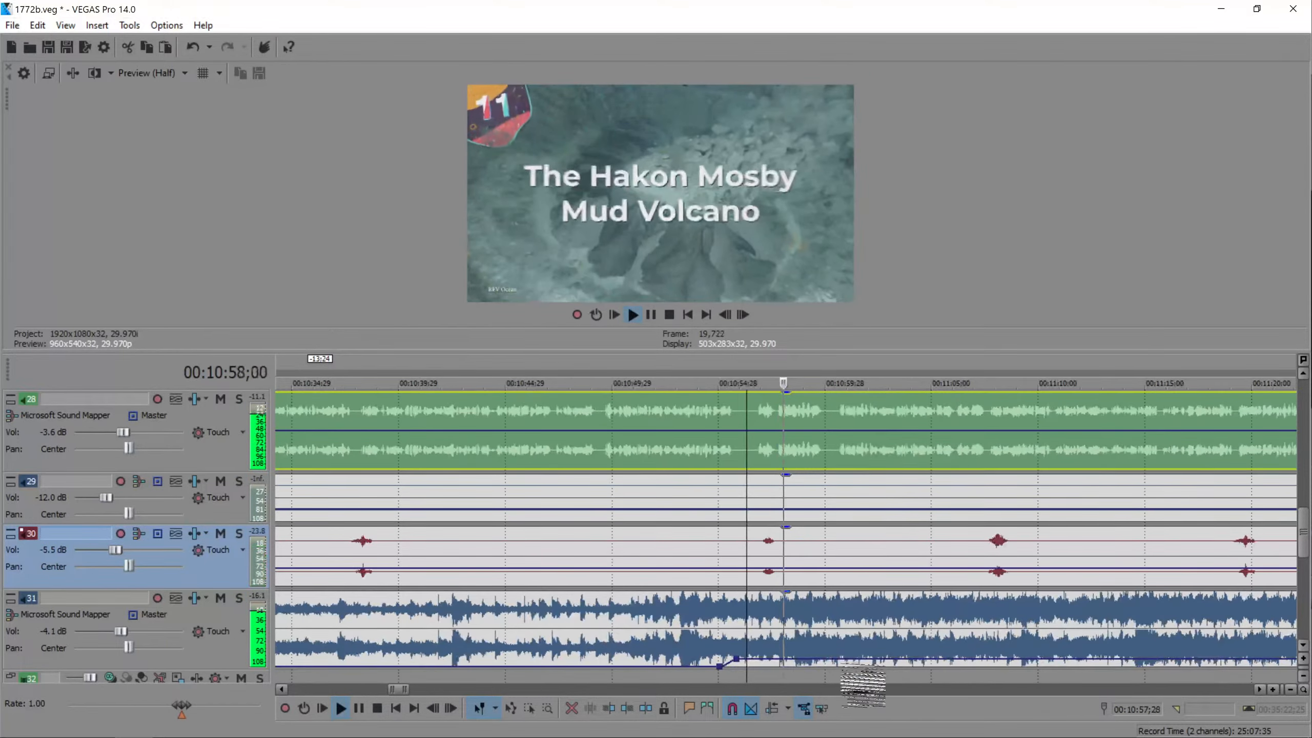
{"action": "double_click", "coordinate": [837, 659]}
{"action": "double_click", "coordinate": [865, 659]}
{"action": "left_click_drag", "start_coordinate": [865, 659], "coordinate": [865, 664]}
{"action": "double_click", "coordinate": [780, 659]}
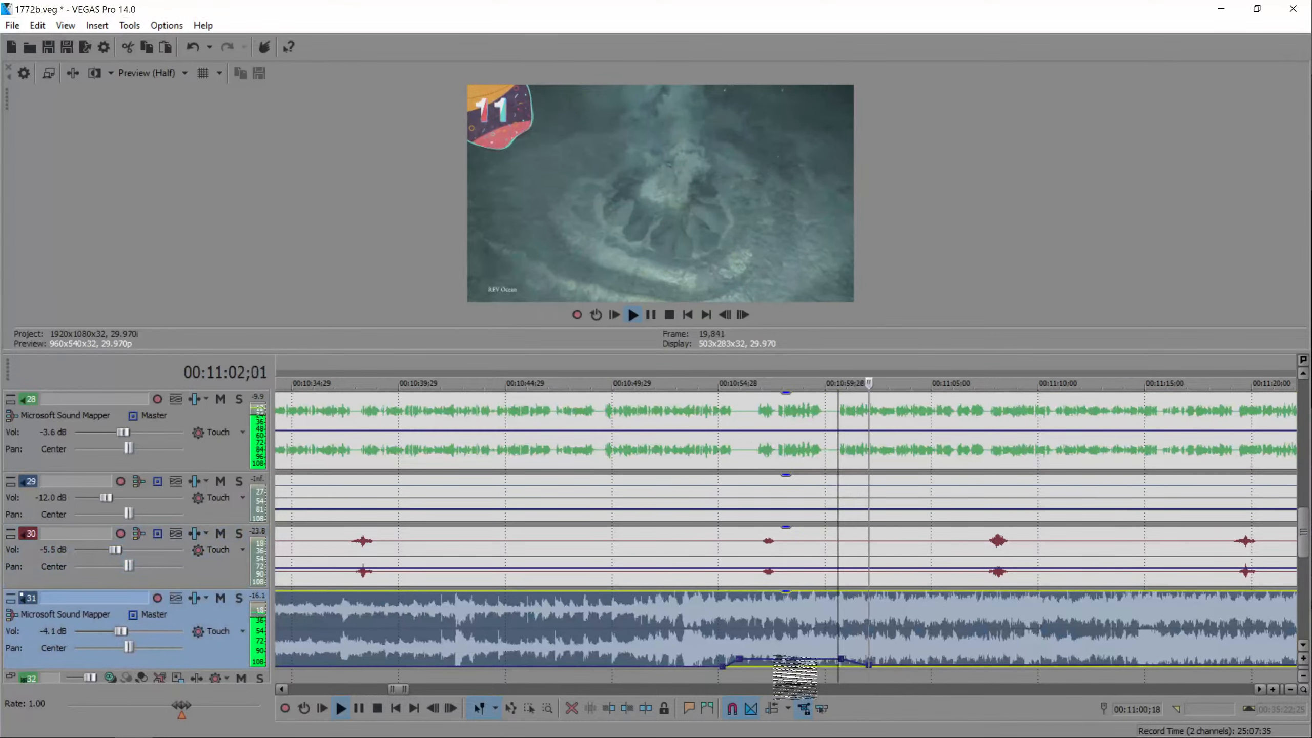
{"action": "key", "text": "space"}
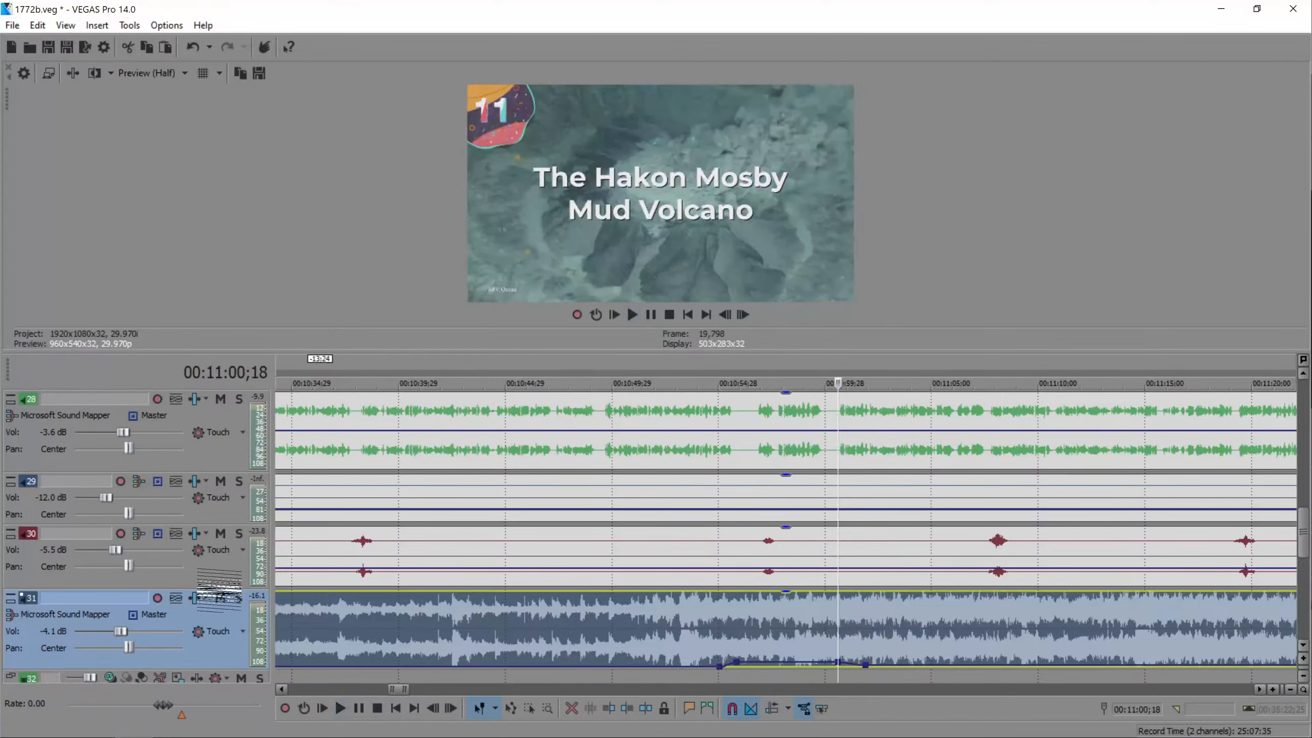
- Reduce the heights of tracks 28, 29 and 30, and play the music from about 00:11:03
{"action": "left_click", "coordinate": [219, 586]}
{"action": "left_click_drag", "start_coordinate": [220, 590], "coordinate": [225, 502]}
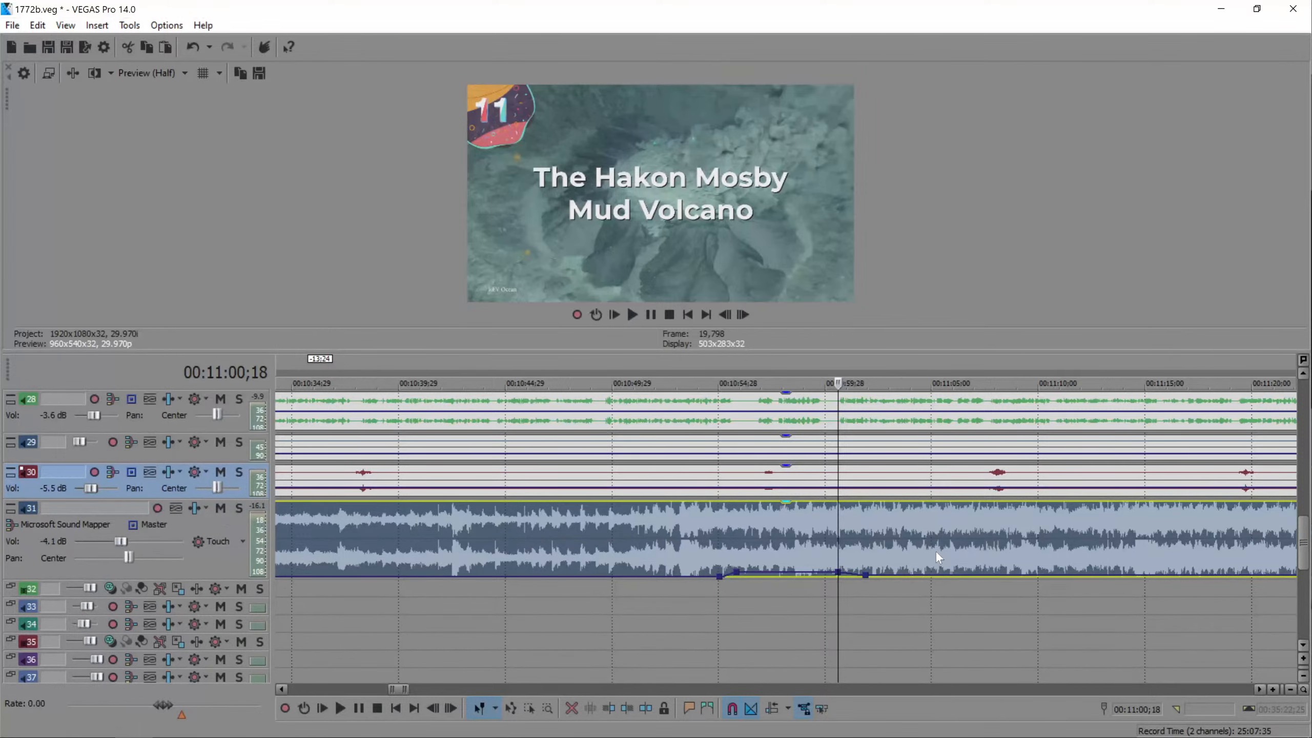
{"action": "left_click", "coordinate": [896, 544]}
{"action": "key", "text": "space"}
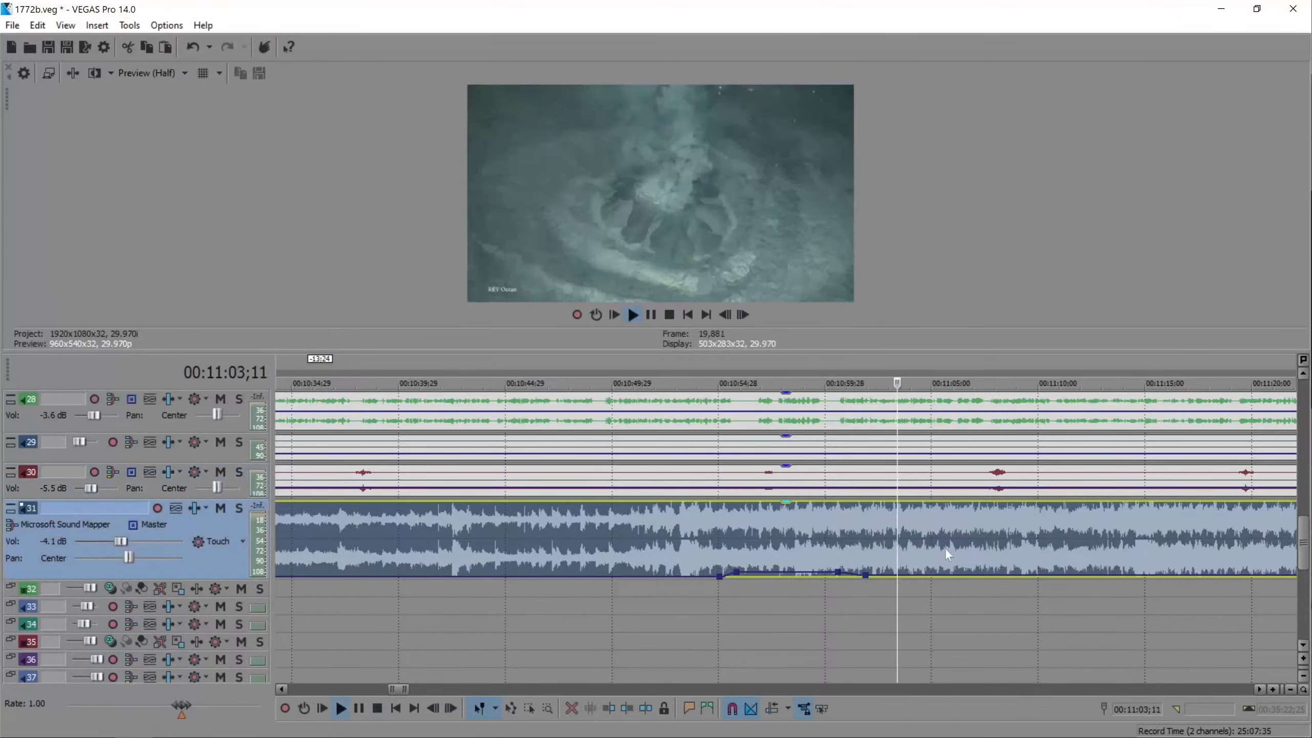
- Look over the whole music layout, play on from about 00:11:03, and add an envelope point on track 31 at about 00:11:18
{"action": "scroll", "coordinate": [830, 564], "scroll_direction": "down", "scroll_amount": 10}
{"action": "key", "text": "space"}
{"action": "scroll", "coordinate": [674, 546], "scroll_direction": "up", "scroll_amount": 3}
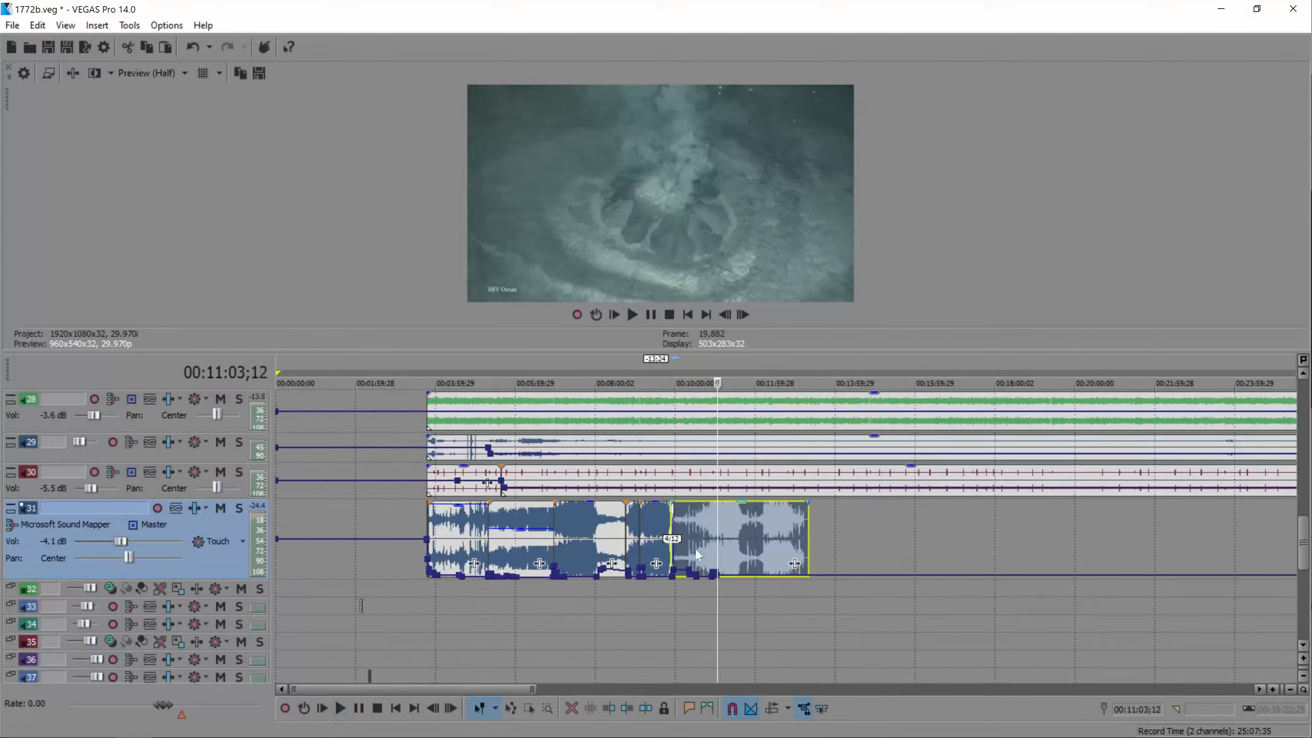
{"action": "scroll", "coordinate": [695, 548], "scroll_direction": "down", "scroll_amount": 3}
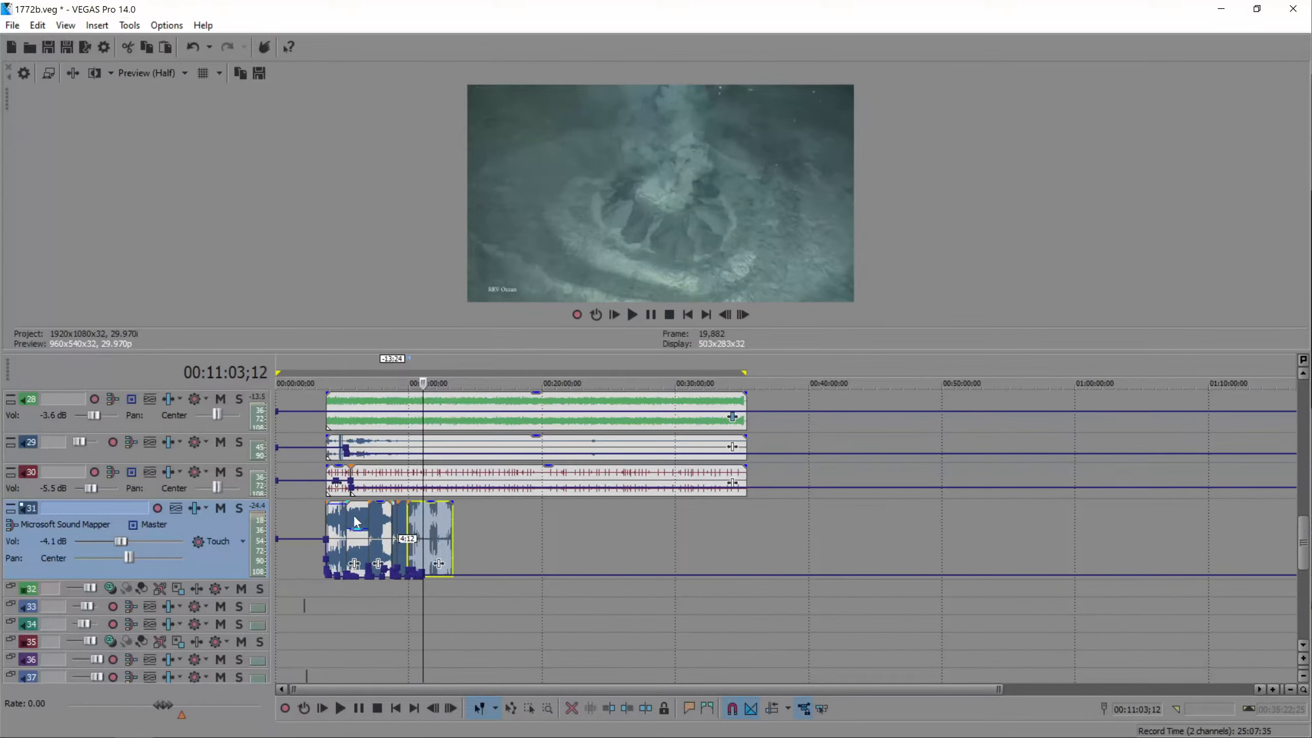
{"action": "scroll", "coordinate": [662, 527], "scroll_direction": "up", "scroll_amount": 10}
{"action": "key", "text": "space"}
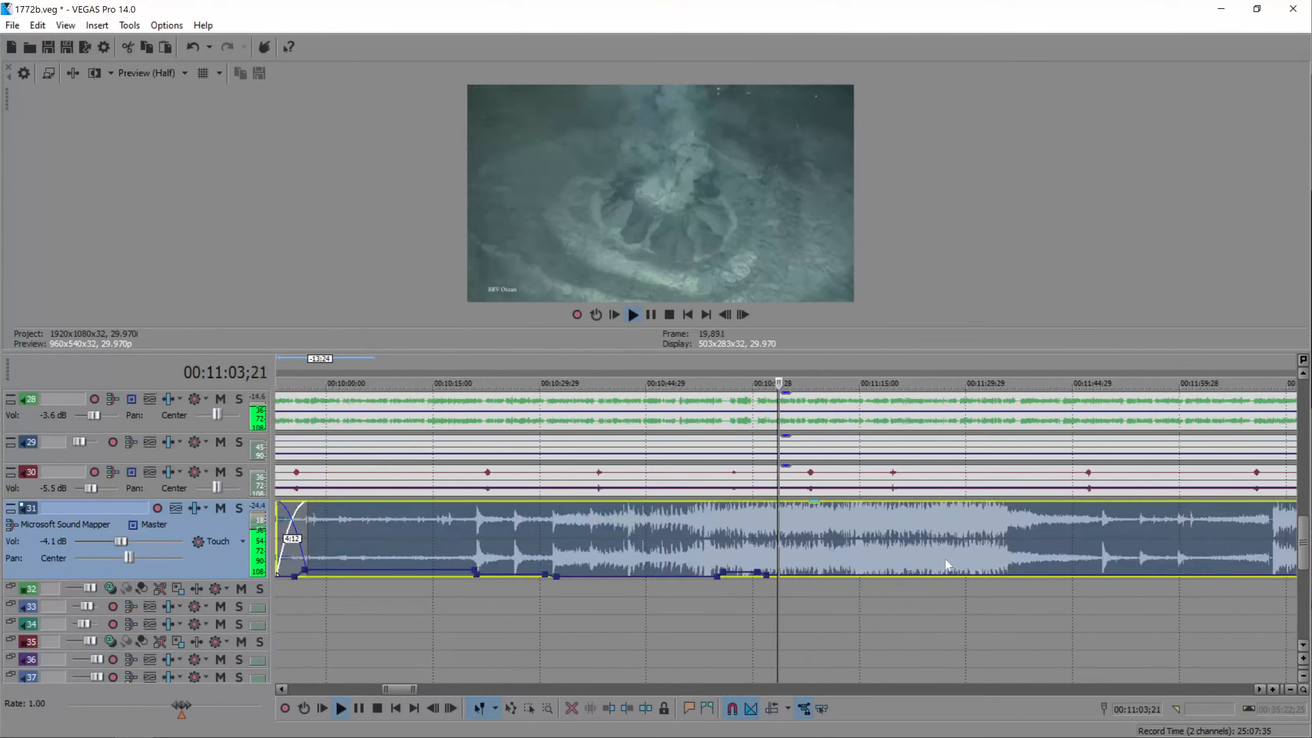
{"action": "scroll", "coordinate": [877, 574], "scroll_direction": "up", "scroll_amount": 2}
{"action": "double_click", "coordinate": [792, 576]}
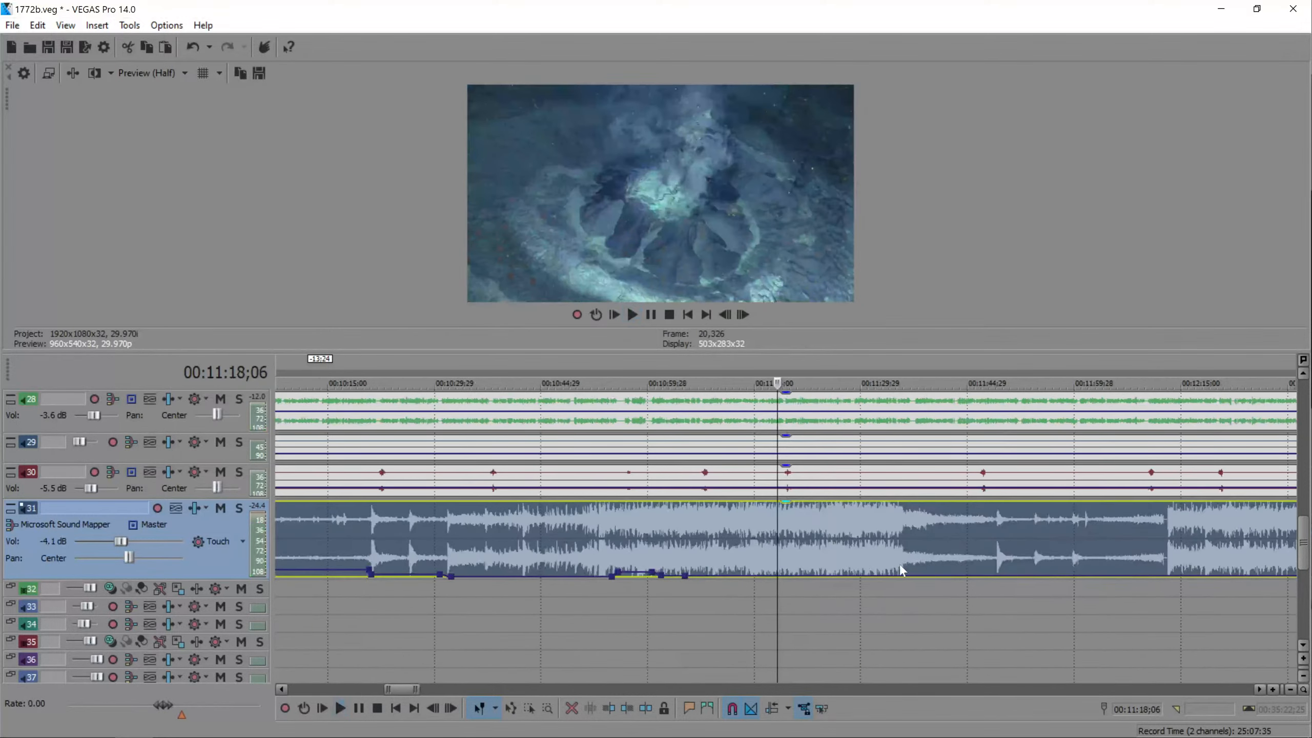
{"action": "double_click", "coordinate": [780, 576]}
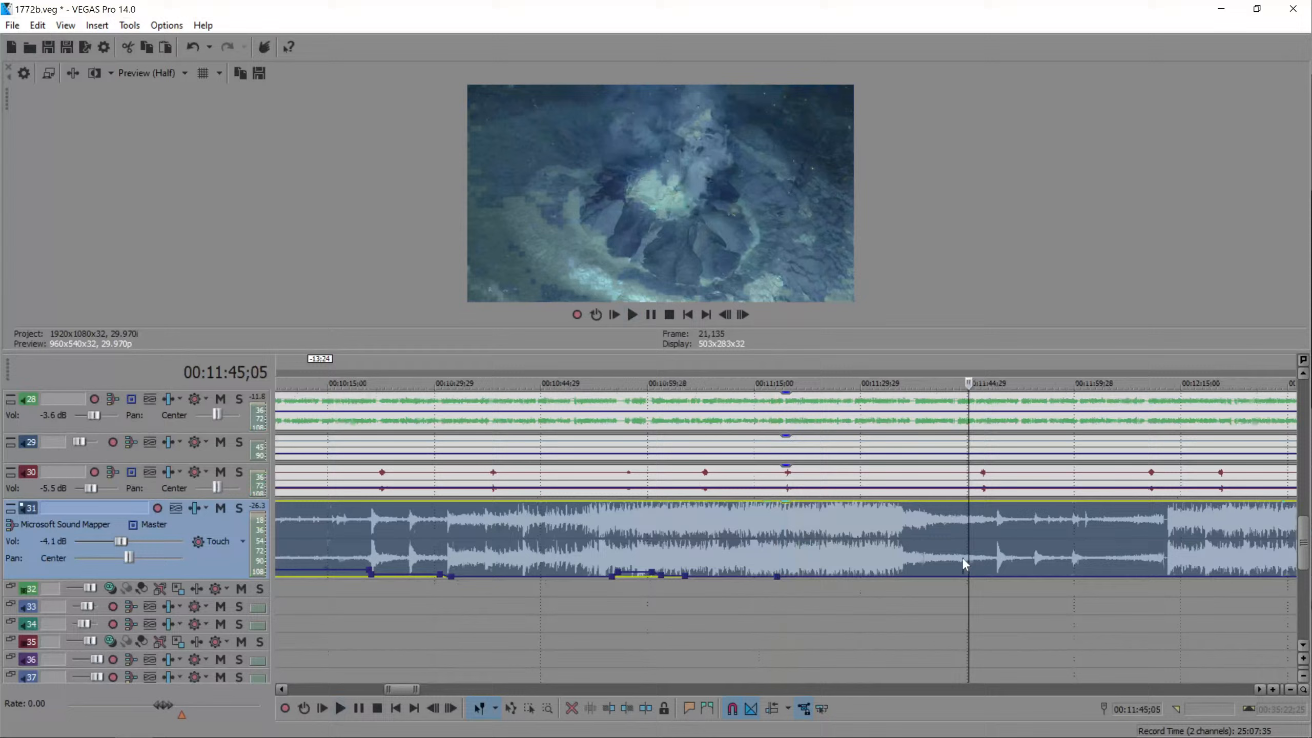
- Add envelope points on track 31 at about 00:11:36 and 00:11:45, raising the music to -12.6 dB at the second point
{"action": "left_click", "coordinate": [962, 558]}
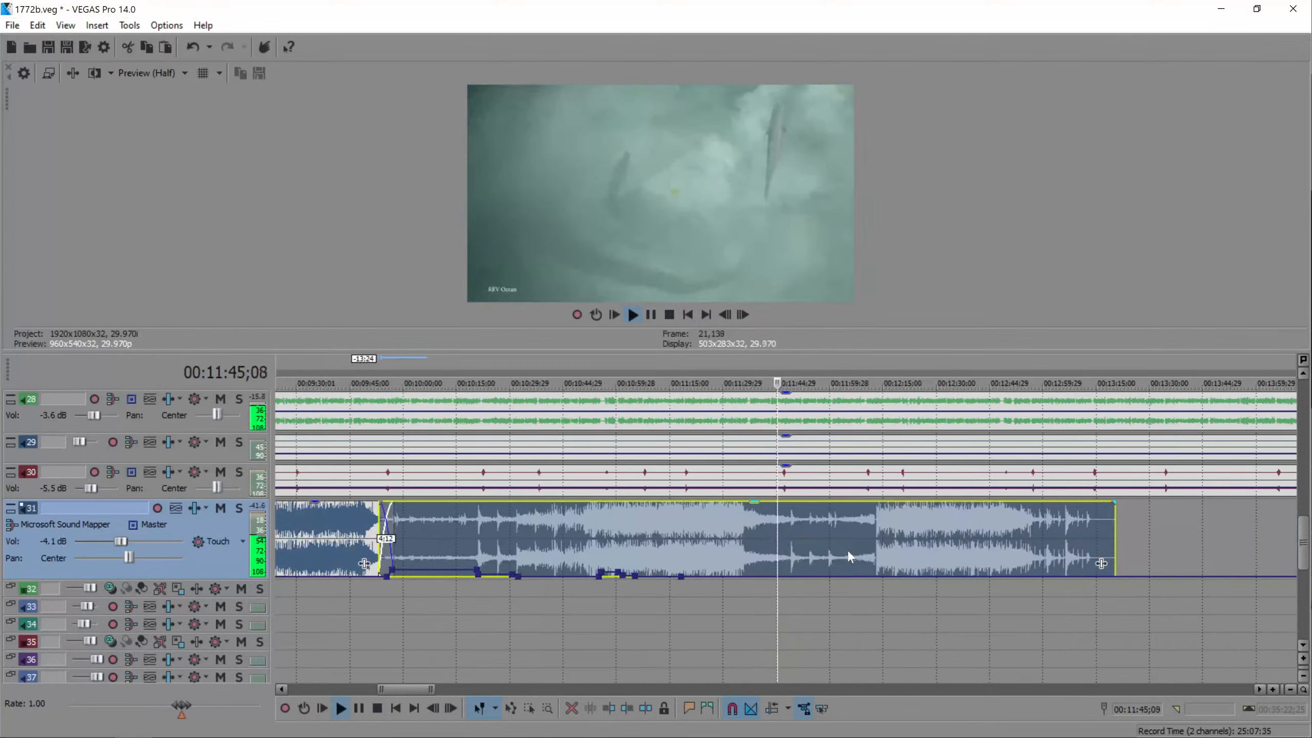
{"action": "left_click", "coordinate": [744, 579]}
{"action": "double_click", "coordinate": [744, 576]}
{"action": "double_click", "coordinate": [779, 576]}
{"action": "left_click_drag", "start_coordinate": [779, 577], "coordinate": [780, 570]}
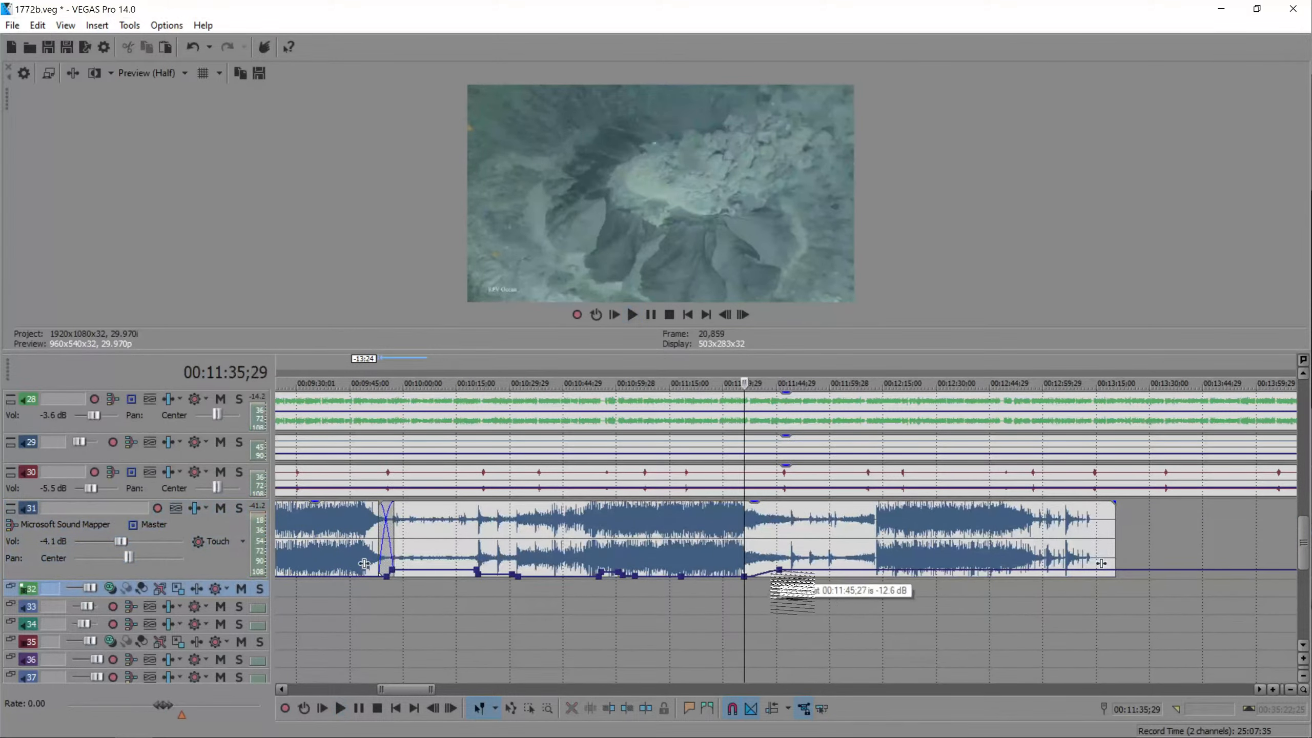
- Drop track 31's volume envelope to -22.2 dB at about 00:12:13 and split the music clip there
{"action": "left_click", "coordinate": [786, 543]}
{"action": "key", "text": "space"}
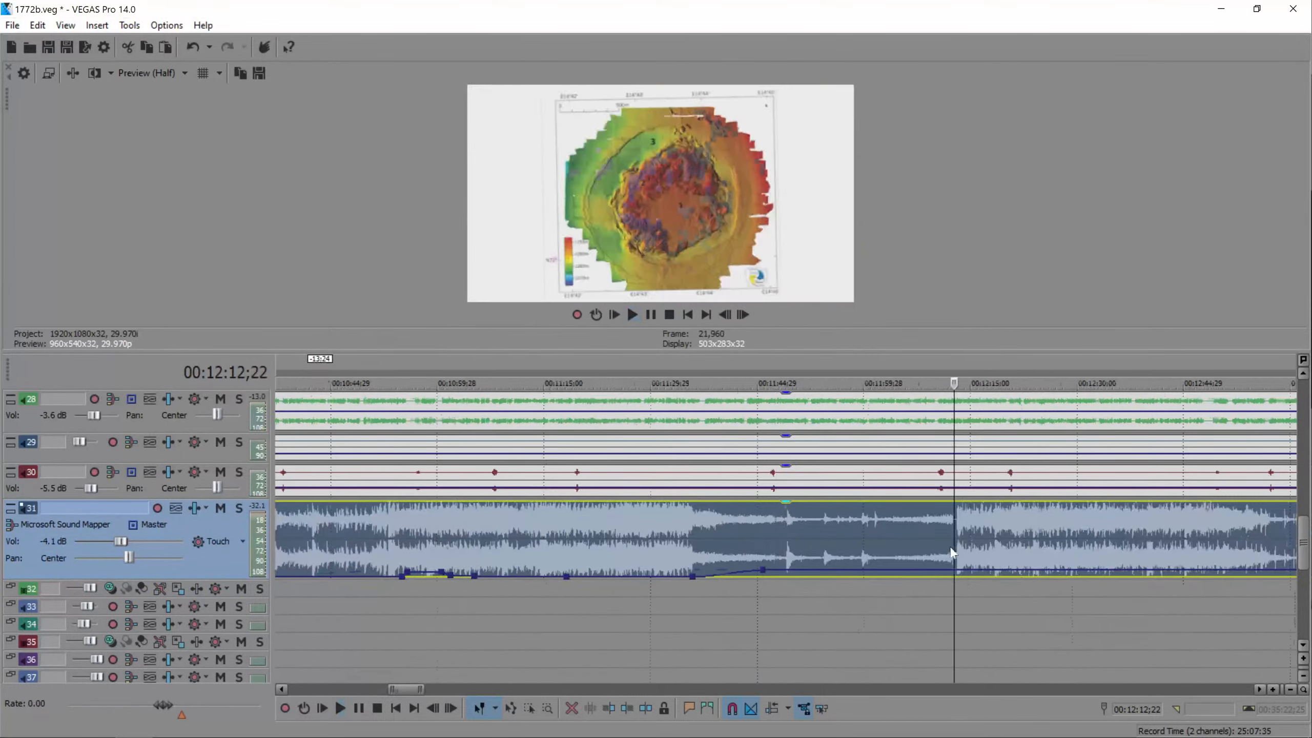
{"action": "left_click_drag", "start_coordinate": [792, 570], "coordinate": [792, 575]}
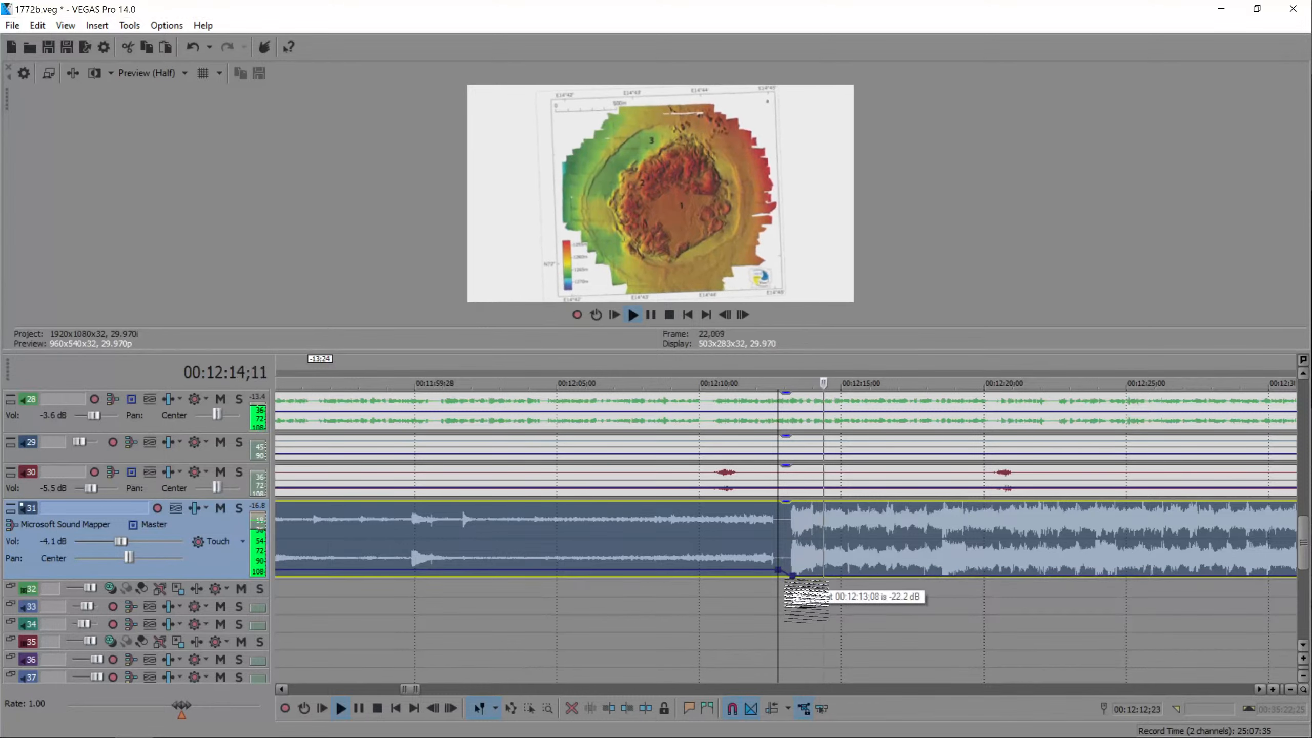
{"action": "scroll", "coordinate": [784, 529], "scroll_direction": "down", "scroll_amount": 3}
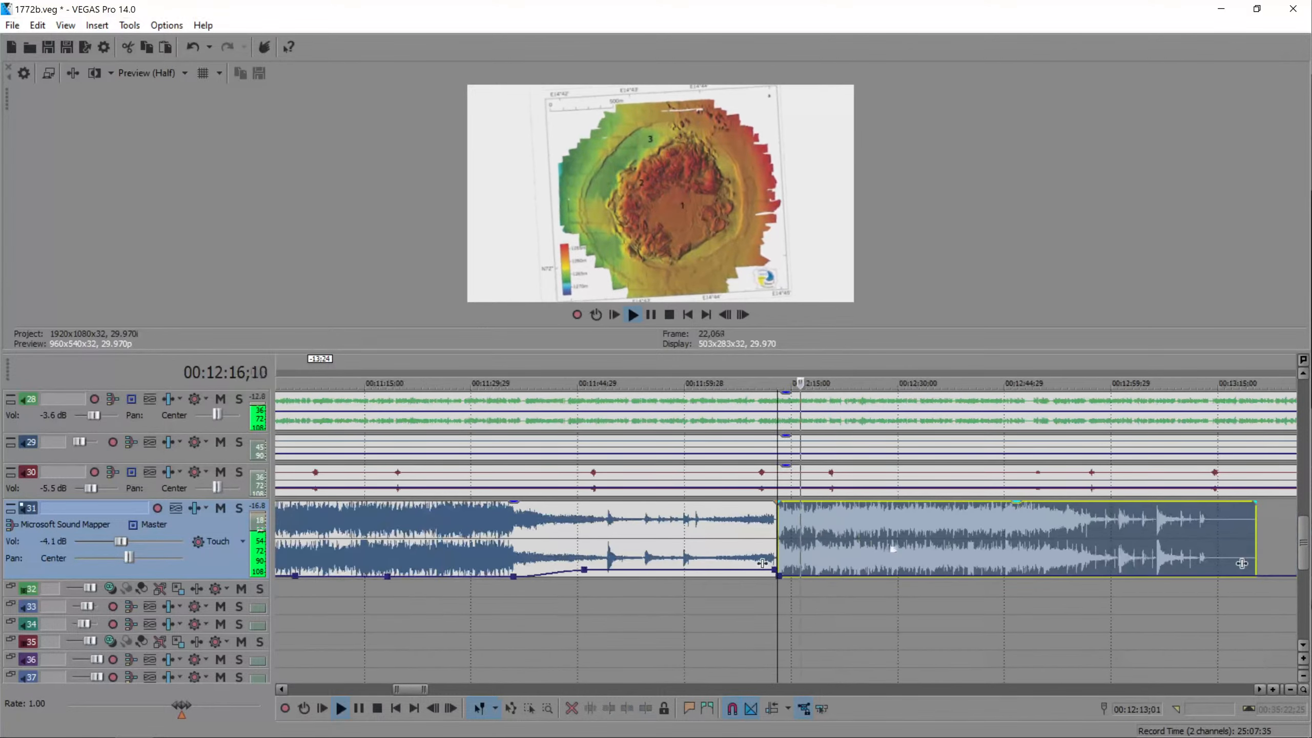
- Trim the split-off music clip to end at about 00:12:46 and lower its gain, playing the result
{"action": "left_click_drag", "start_coordinate": [1255, 542], "coordinate": [1019, 541]}
{"action": "key", "text": "space"}
{"action": "left_click_drag", "start_coordinate": [860, 504], "coordinate": [861, 530]}
{"action": "left_click", "coordinate": [842, 548]}
{"action": "key", "text": "space"}
- Try pasting a copy of the music at about 00:12:48, shortening its start and lowering the envelope at the preceding clip's end
{"action": "left_click", "coordinate": [1028, 516]}
{"action": "key", "text": "space"}
{"action": "scroll", "coordinate": [1029, 517], "scroll_direction": "up", "scroll_amount": 3}
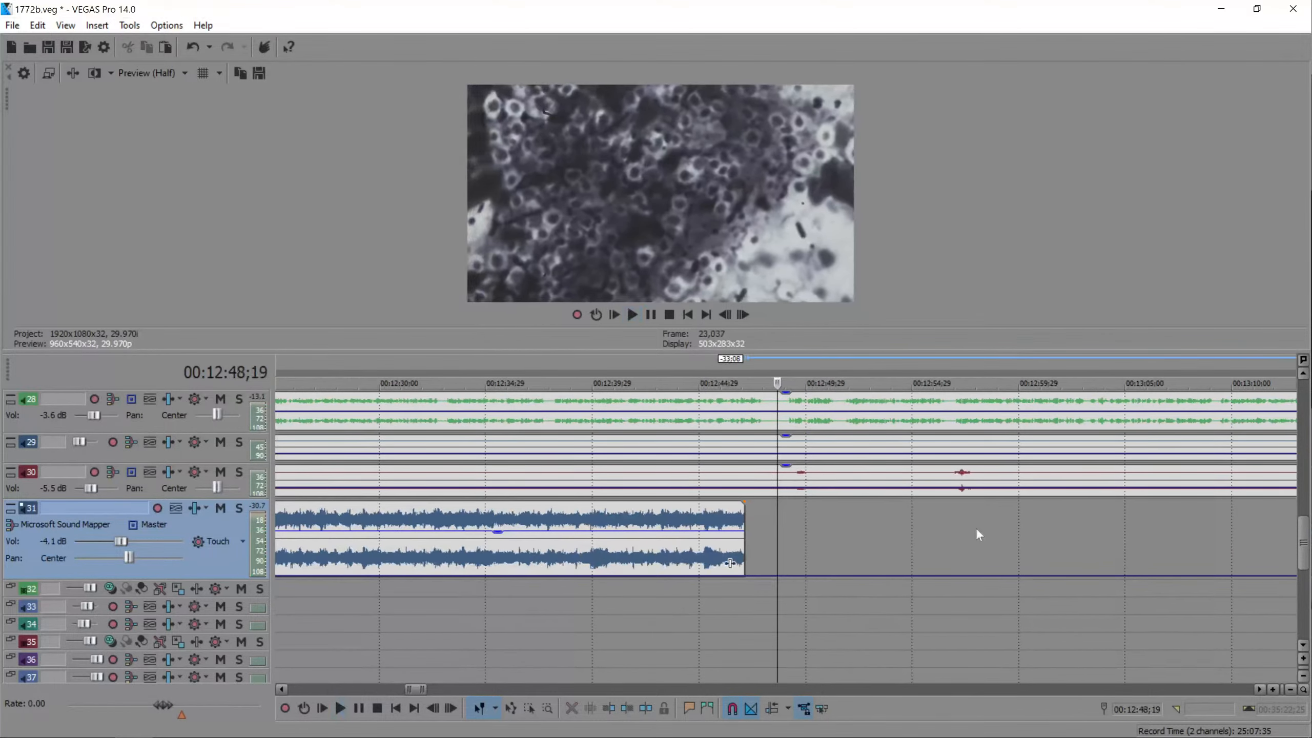
{"action": "key", "text": "ctrl+v"}
{"action": "left_click_drag", "start_coordinate": [778, 527], "coordinate": [867, 537]}
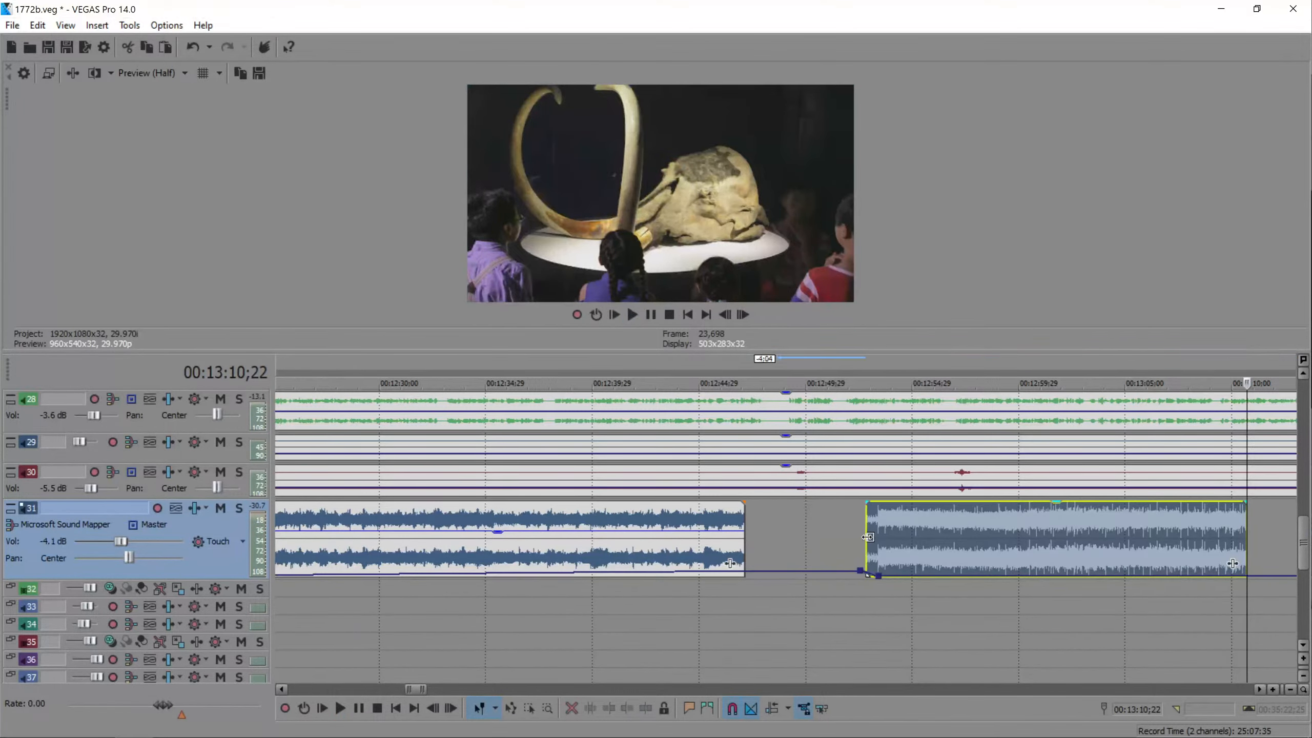
{"action": "left_click_drag", "start_coordinate": [747, 571], "coordinate": [737, 576]}
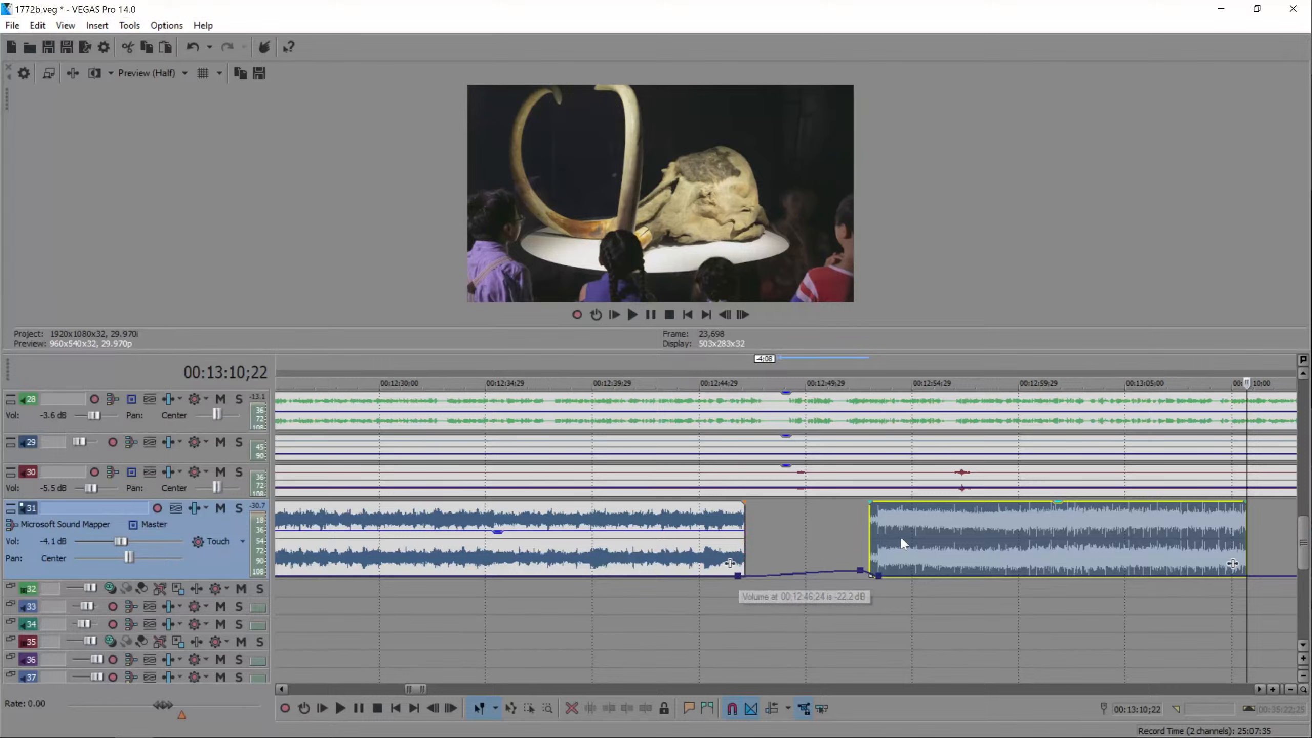
{"action": "left_click", "coordinate": [906, 537]}
{"action": "left_click", "coordinate": [717, 523]}
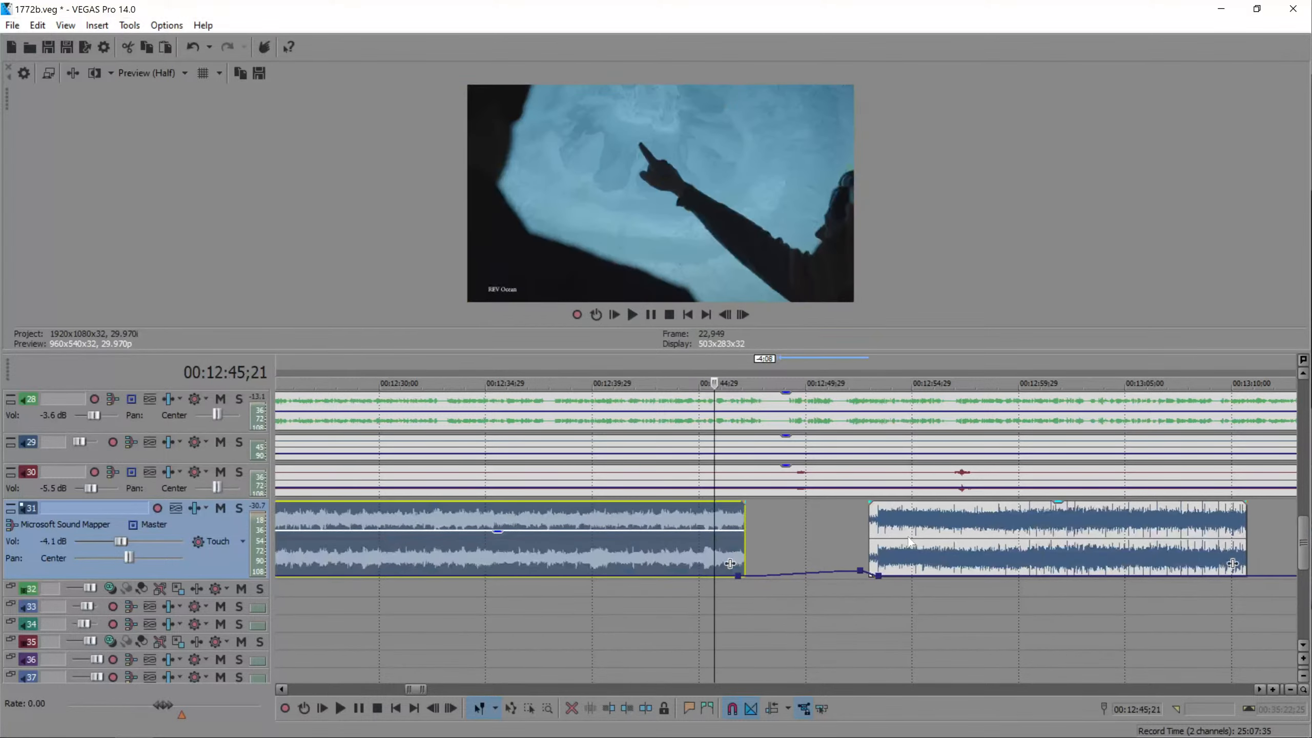
- Try overlapping the pasted copy with the preceding clip near 00:12:46, play the join, and delete the copy
{"action": "left_click_drag", "start_coordinate": [910, 543], "coordinate": [724, 527]}
{"action": "key", "text": "space"}
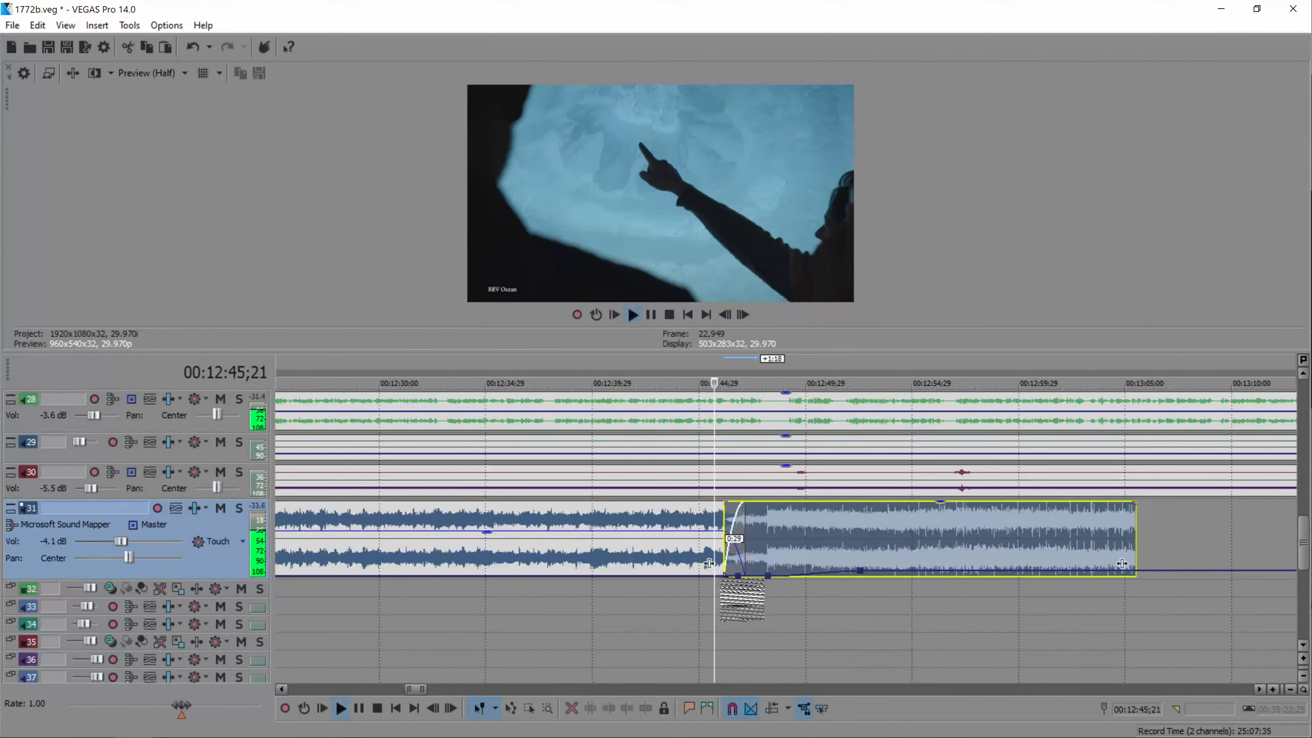
{"action": "scroll", "coordinate": [749, 586], "scroll_direction": "down", "scroll_amount": 2}
{"action": "scroll", "coordinate": [819, 589], "scroll_direction": "up", "scroll_amount": 3}
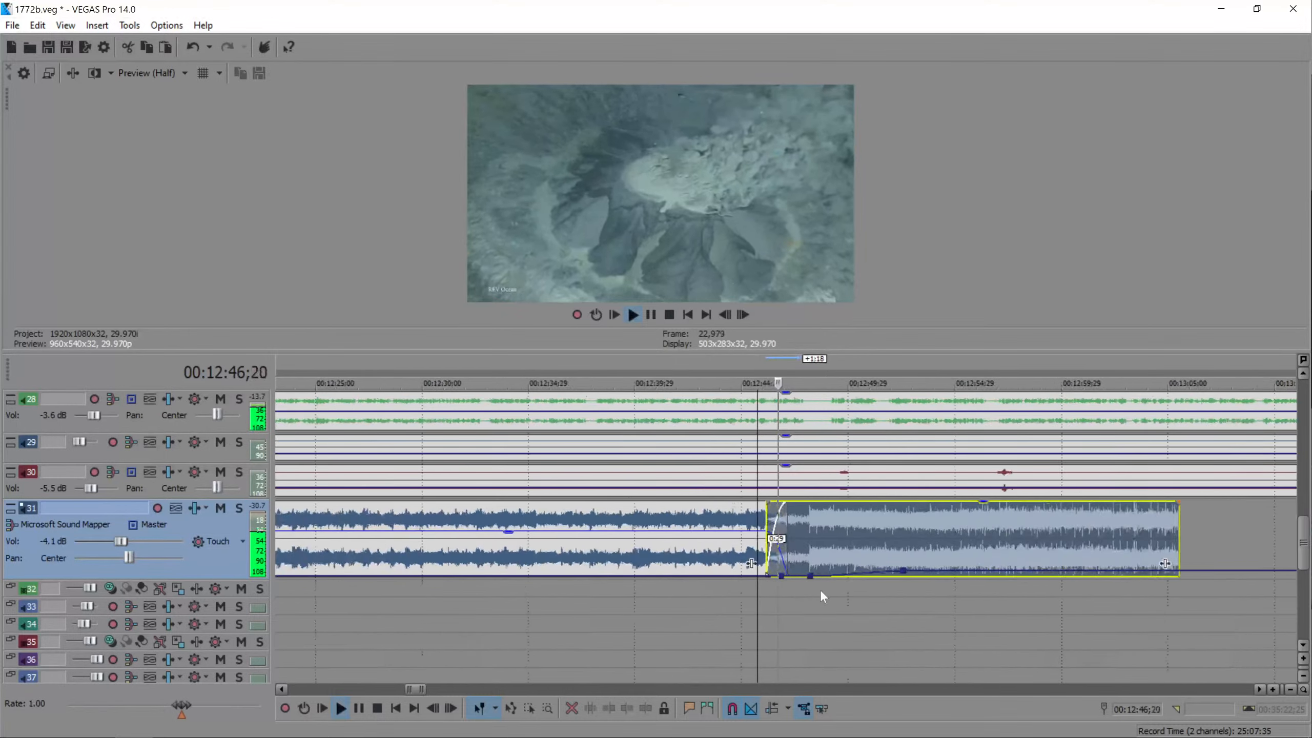
{"action": "left_click_drag", "start_coordinate": [819, 575], "coordinate": [818, 567]}
{"action": "key", "text": "space"}
{"action": "left_click", "coordinate": [843, 554]}
{"action": "scroll", "coordinate": [843, 554], "scroll_direction": "down", "scroll_amount": 3}
{"action": "key", "text": "Delete"}
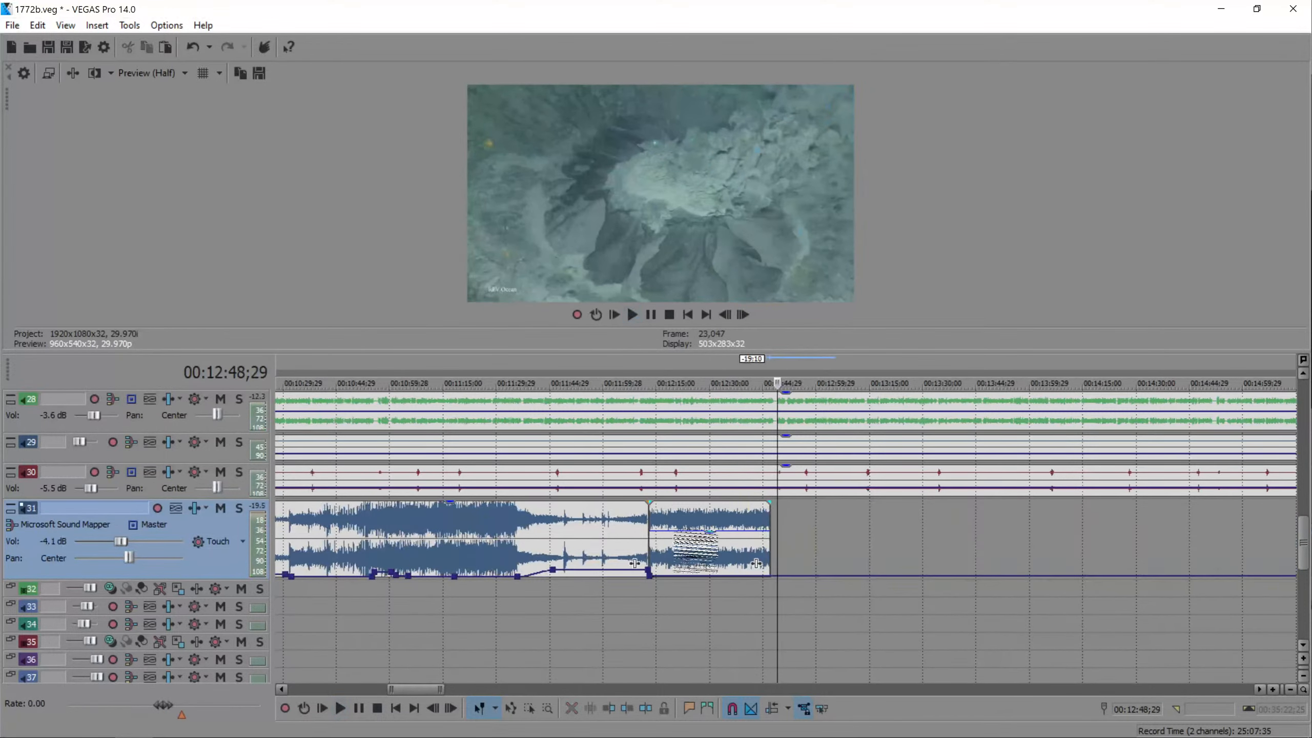
- Listen to the music change near 00:12:14 with track 31 soloed and with all tracks on
{"action": "left_click", "coordinate": [655, 532]}
{"action": "scroll", "coordinate": [682, 532], "scroll_direction": "up", "scroll_amount": 2}
{"action": "key", "text": "space"}
{"action": "left_click", "coordinate": [239, 508]}
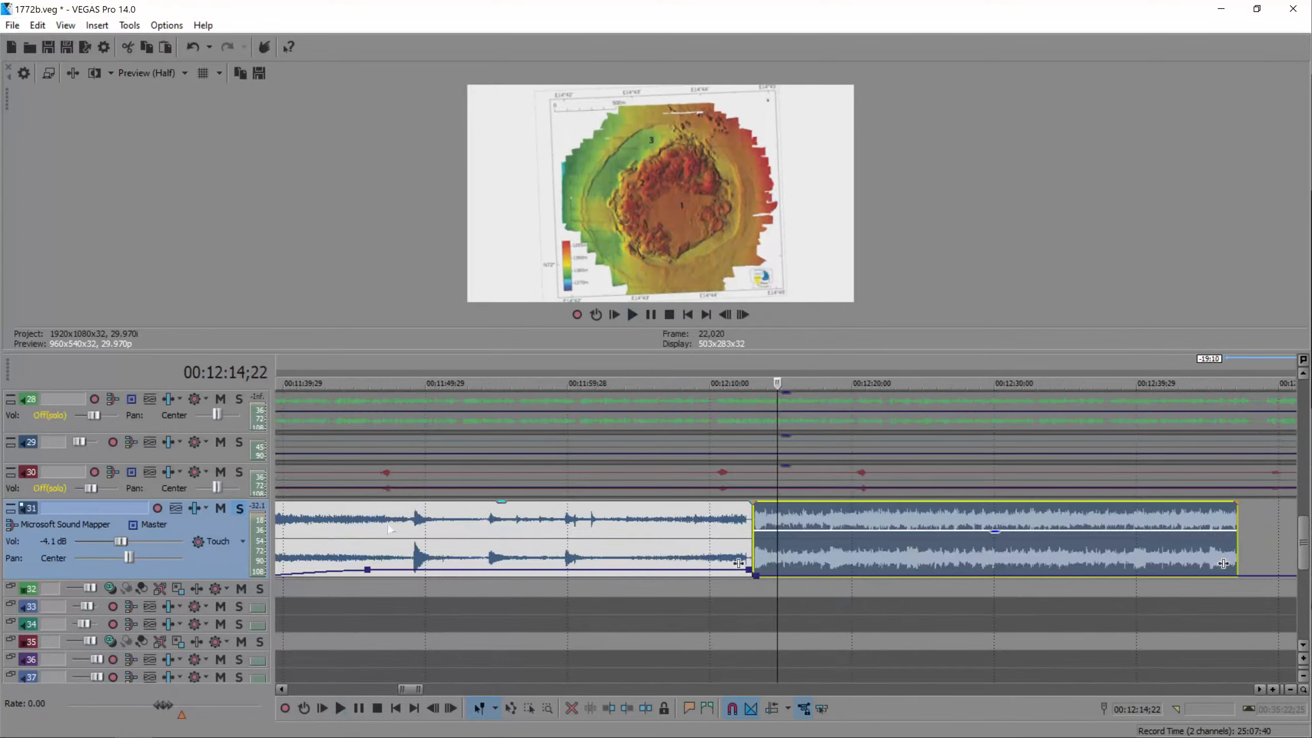
{"action": "left_click", "coordinate": [239, 508]}
{"action": "scroll", "coordinate": [949, 516], "scroll_direction": "down", "scroll_amount": 3}
{"action": "key", "text": "space"}
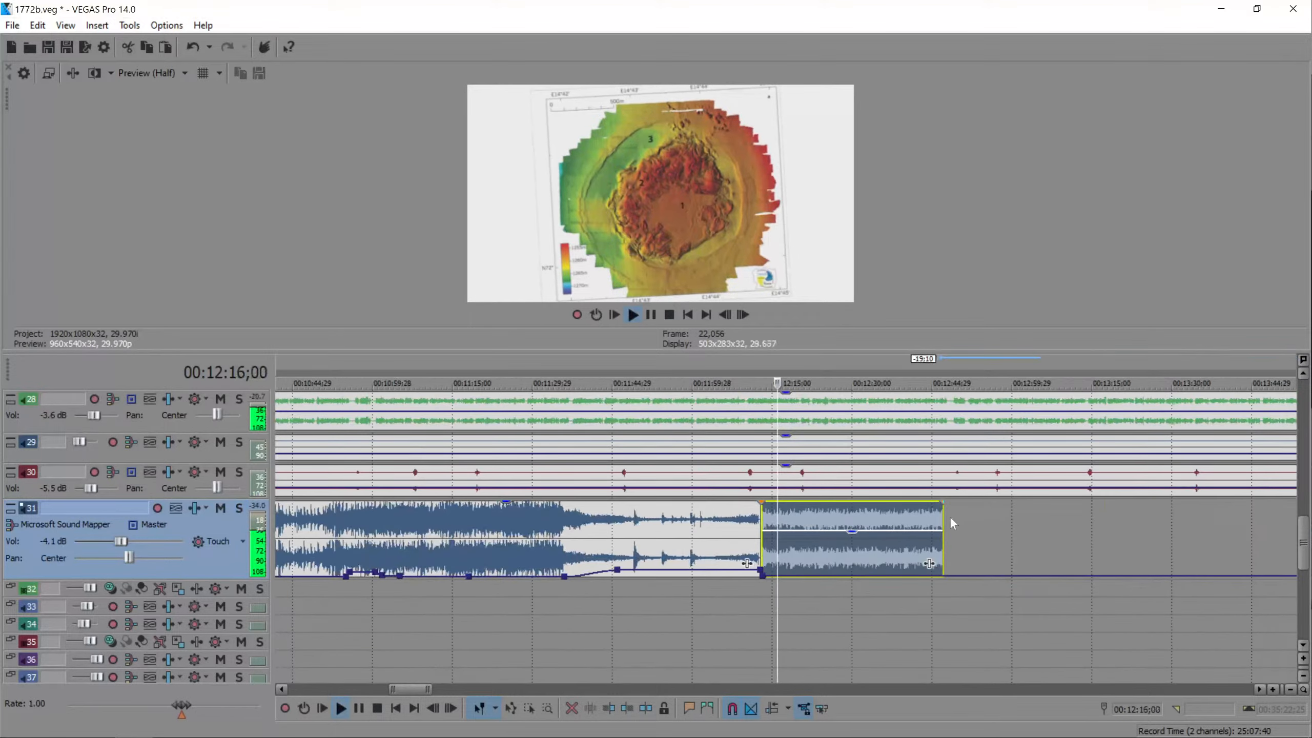
{"action": "key", "text": "space"}
- Paste a copy of the lowered music clip on track 31 at about 00:12:48 and check it against The Yukagir Mammoth title
{"action": "left_click", "coordinate": [949, 516]}
{"action": "scroll", "coordinate": [947, 518], "scroll_direction": "up", "scroll_amount": 5}
{"action": "key", "text": "ctrl+v"}
{"action": "scroll", "coordinate": [771, 548], "scroll_direction": "down", "scroll_amount": 5}
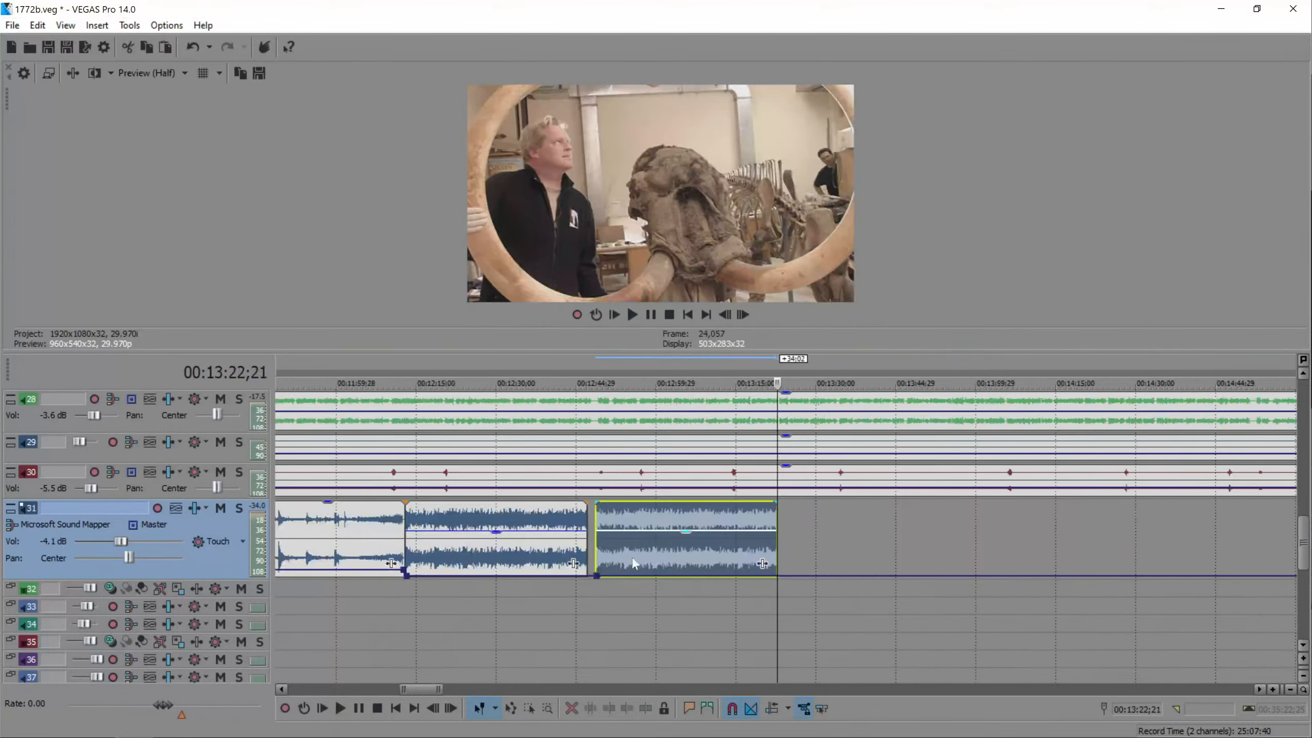
{"action": "left_click", "coordinate": [584, 511]}
{"action": "left_click", "coordinate": [613, 511]}
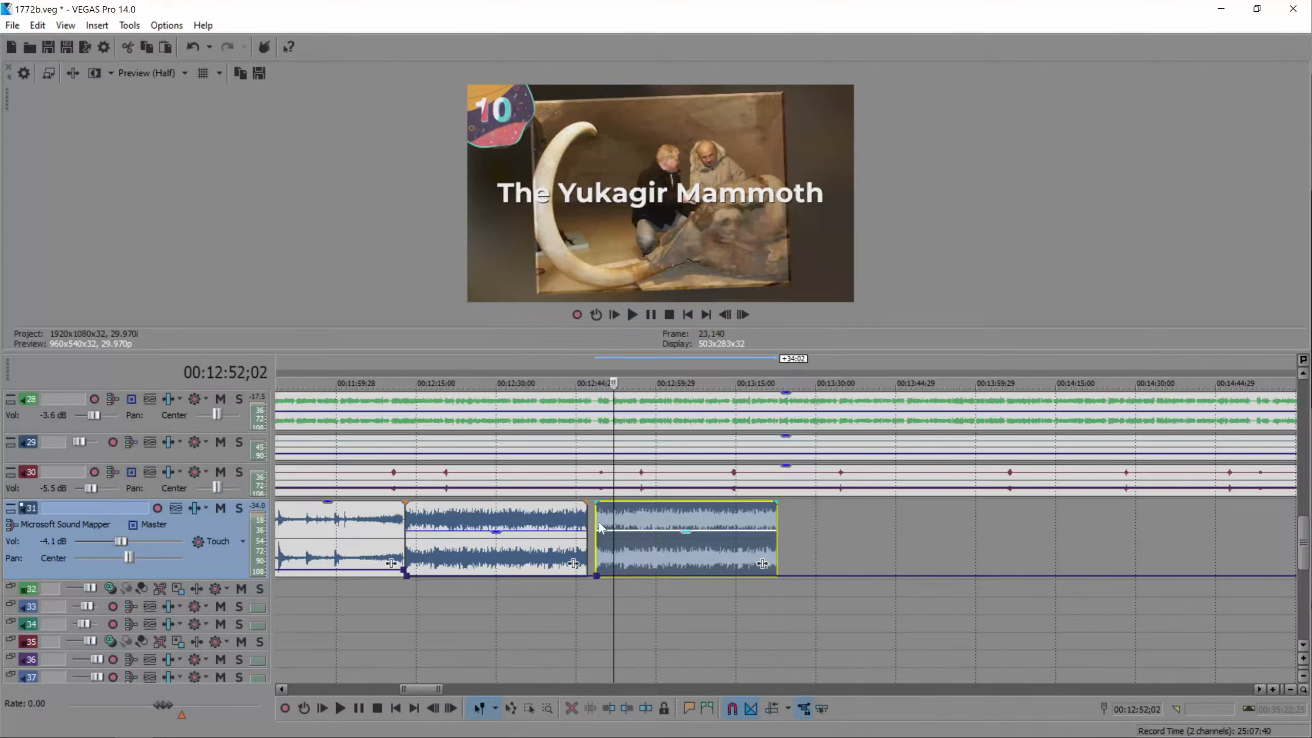
{"action": "left_click", "coordinate": [599, 528]}
- Raise the pasted clip's gain and extend the preceding clip into a short crossfade with it at about 00:12:47, playing the join
{"action": "scroll", "coordinate": [599, 527], "scroll_direction": "up", "scroll_amount": 6}
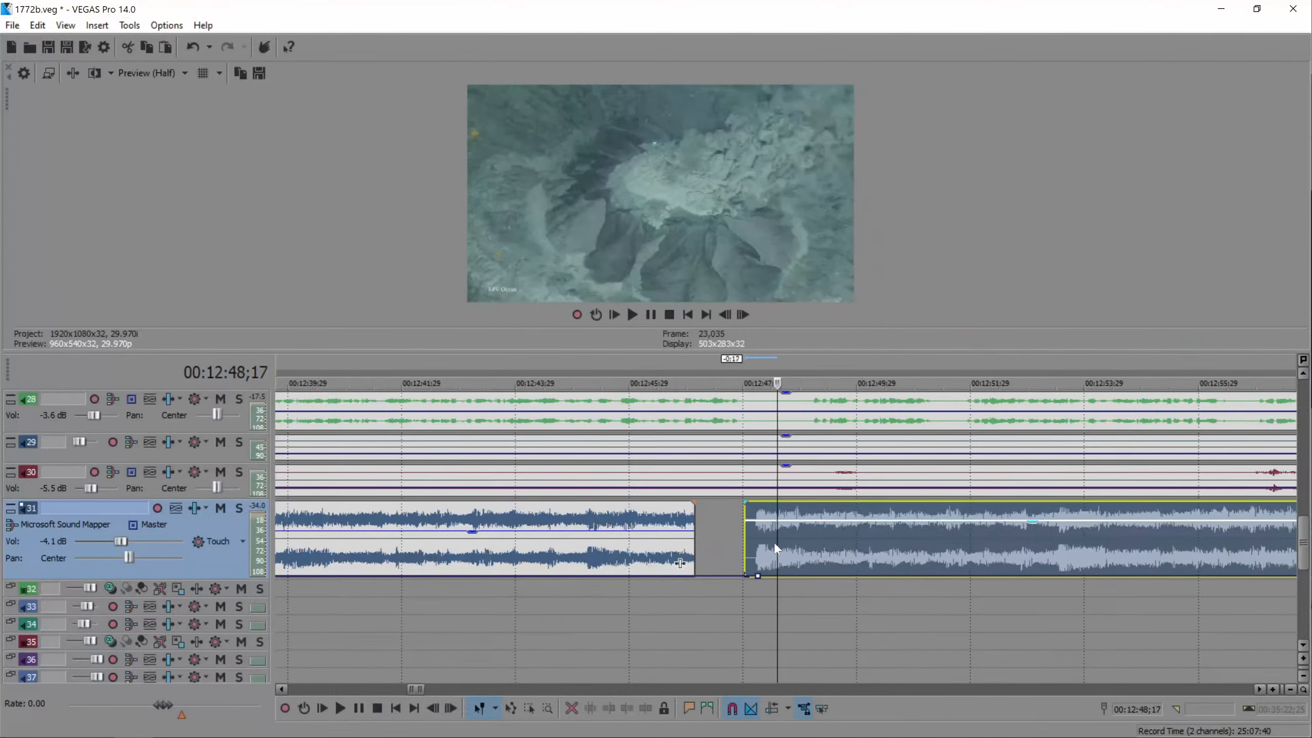
{"action": "left_click_drag", "start_coordinate": [775, 544], "coordinate": [745, 547]}
{"action": "left_click", "coordinate": [606, 543]}
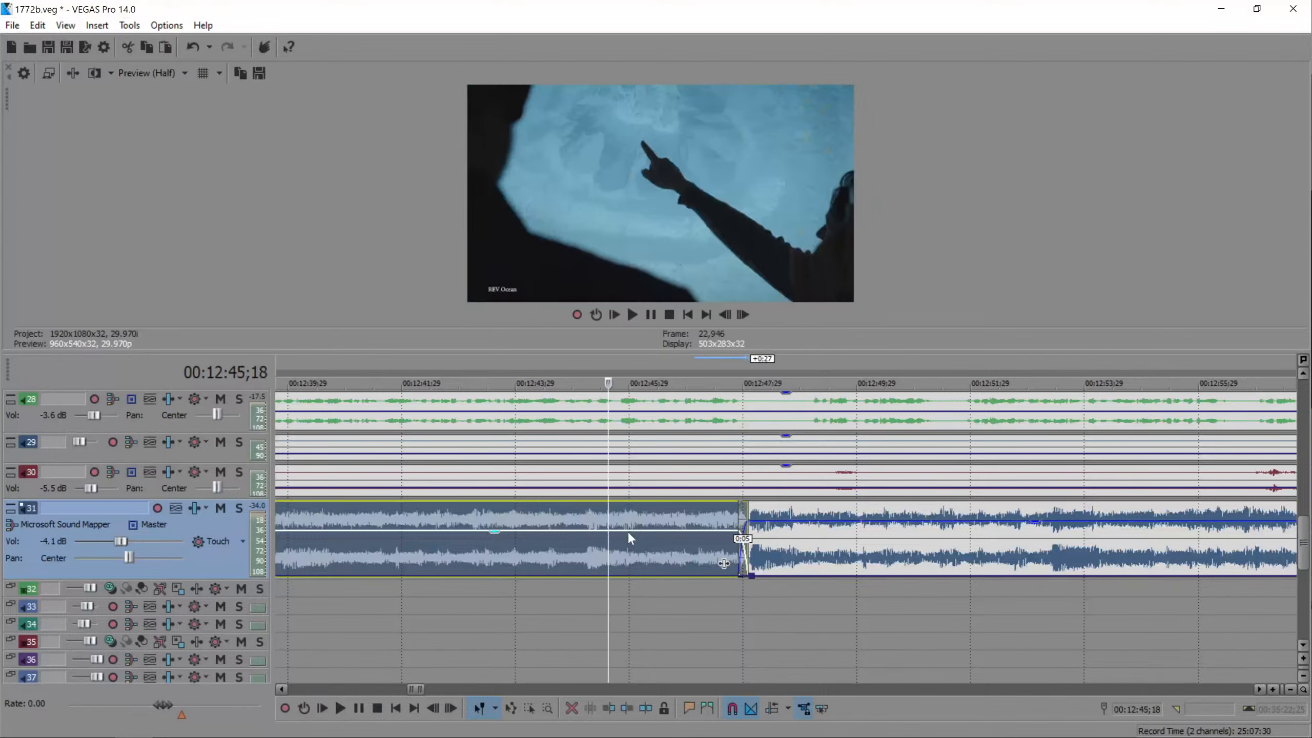
{"action": "key", "text": "space"}
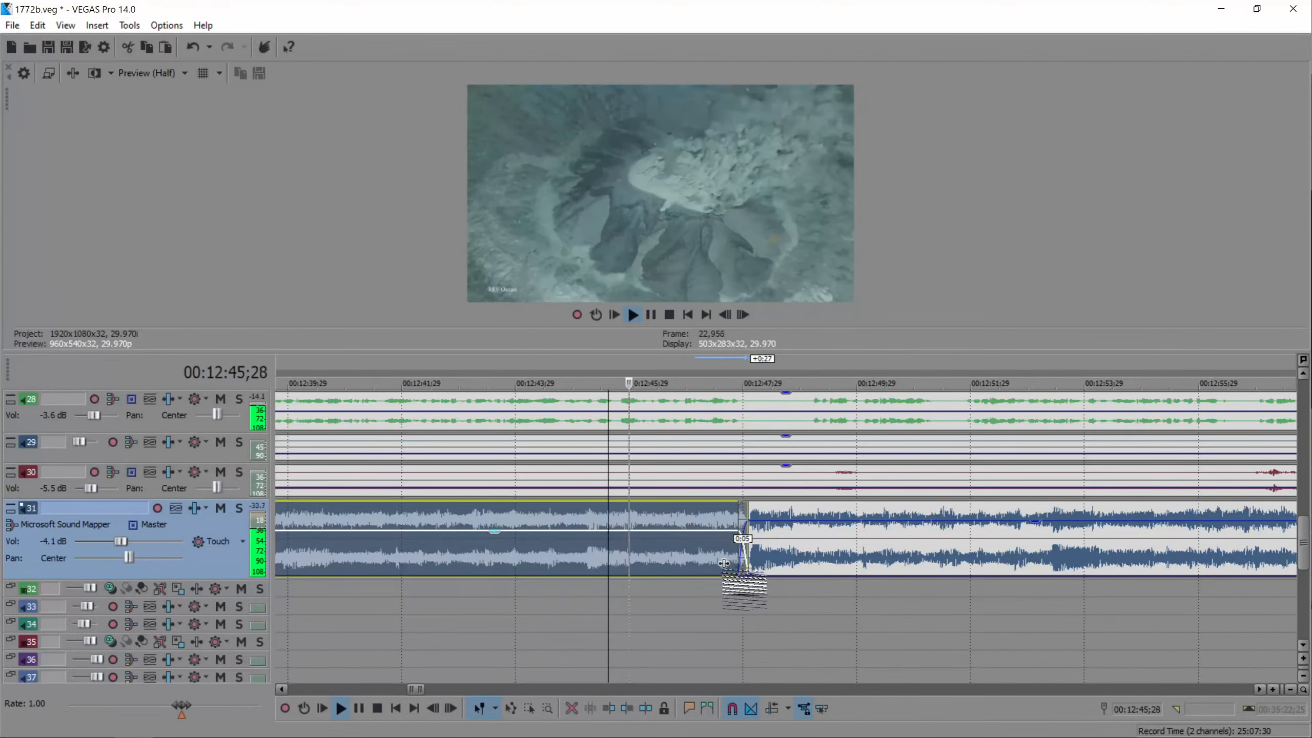
{"action": "key", "text": "space"}
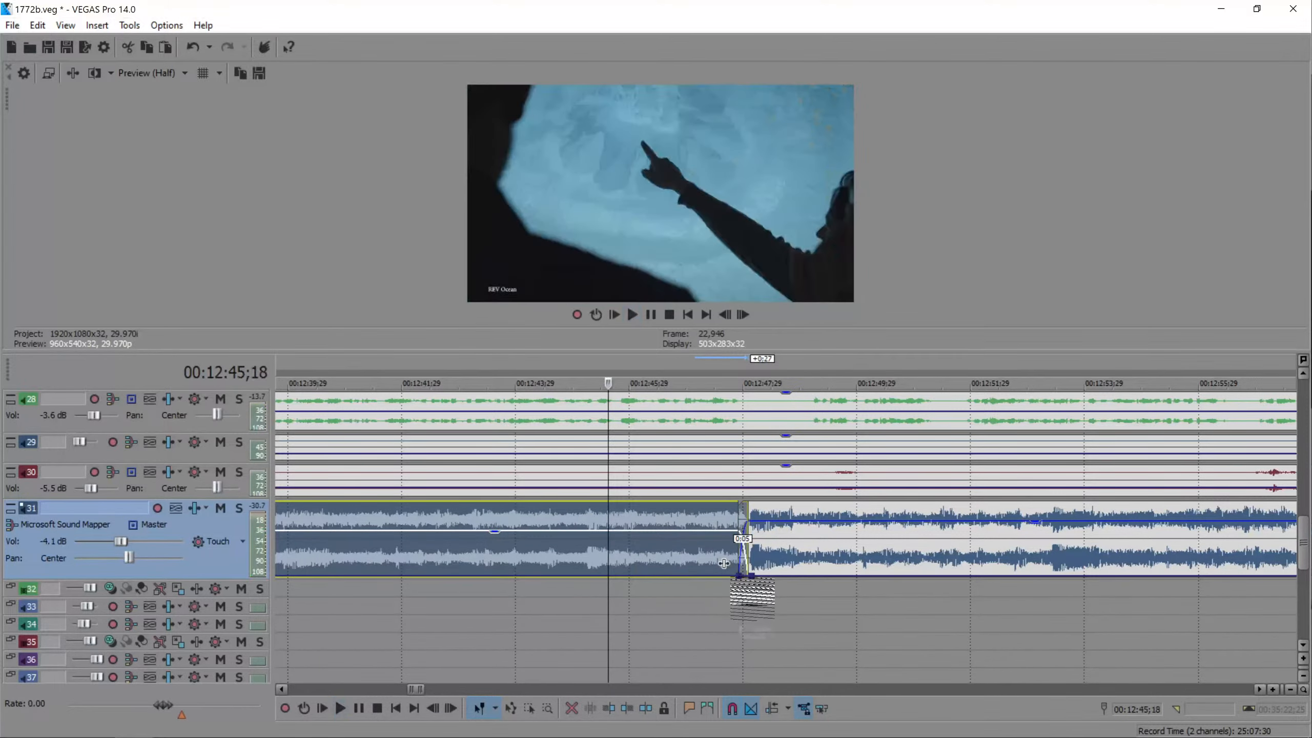
- Trim the earlier clip's end to remove the overlap, and raise the volume envelope at the start of the second clip near 00:12:48
{"action": "left_click", "coordinate": [738, 569]}
{"action": "scroll", "coordinate": [737, 568], "scroll_direction": "up", "scroll_amount": 4}
{"action": "left_click_drag", "start_coordinate": [830, 576], "coordinate": [772, 552]}
{"action": "key", "text": "space"}
{"action": "key", "text": "space"}
{"action": "key", "text": "space"}
{"action": "left_click", "coordinate": [809, 549]}
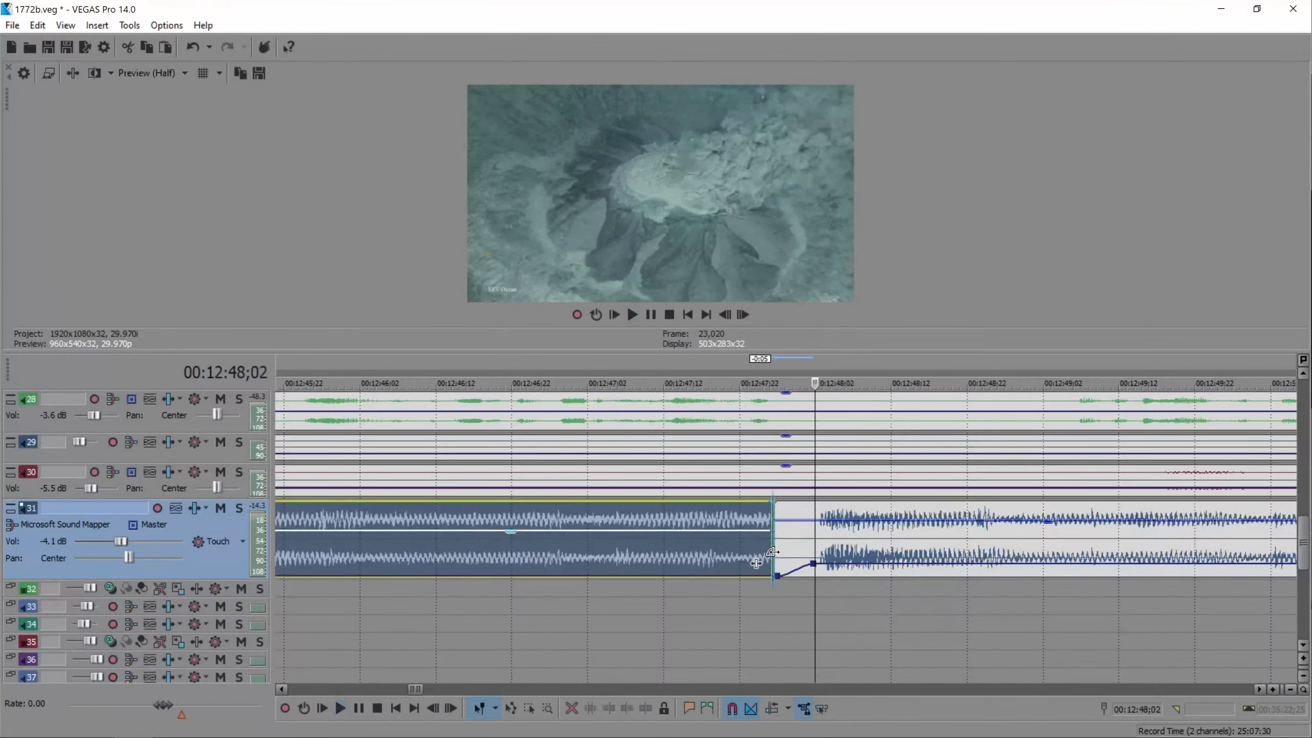
- Fade out the earlier music clip from about 00:12:46;16 to its end, and set the envelope point at 00:12:48;04 to -6.6 dB
{"action": "left_click_drag", "start_coordinate": [772, 504], "coordinate": [467, 511]}
{"action": "left_click", "coordinate": [465, 513]}
{"action": "key", "text": "space"}
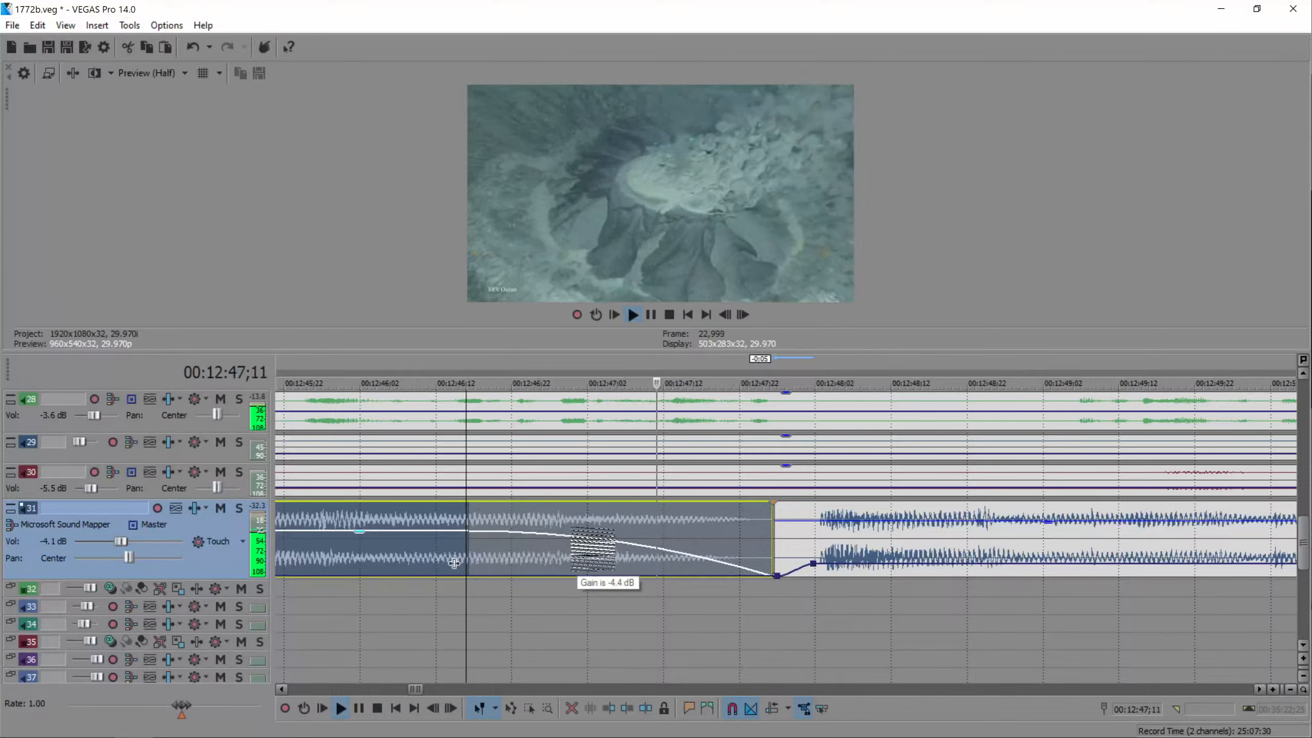
{"action": "key", "text": "space"}
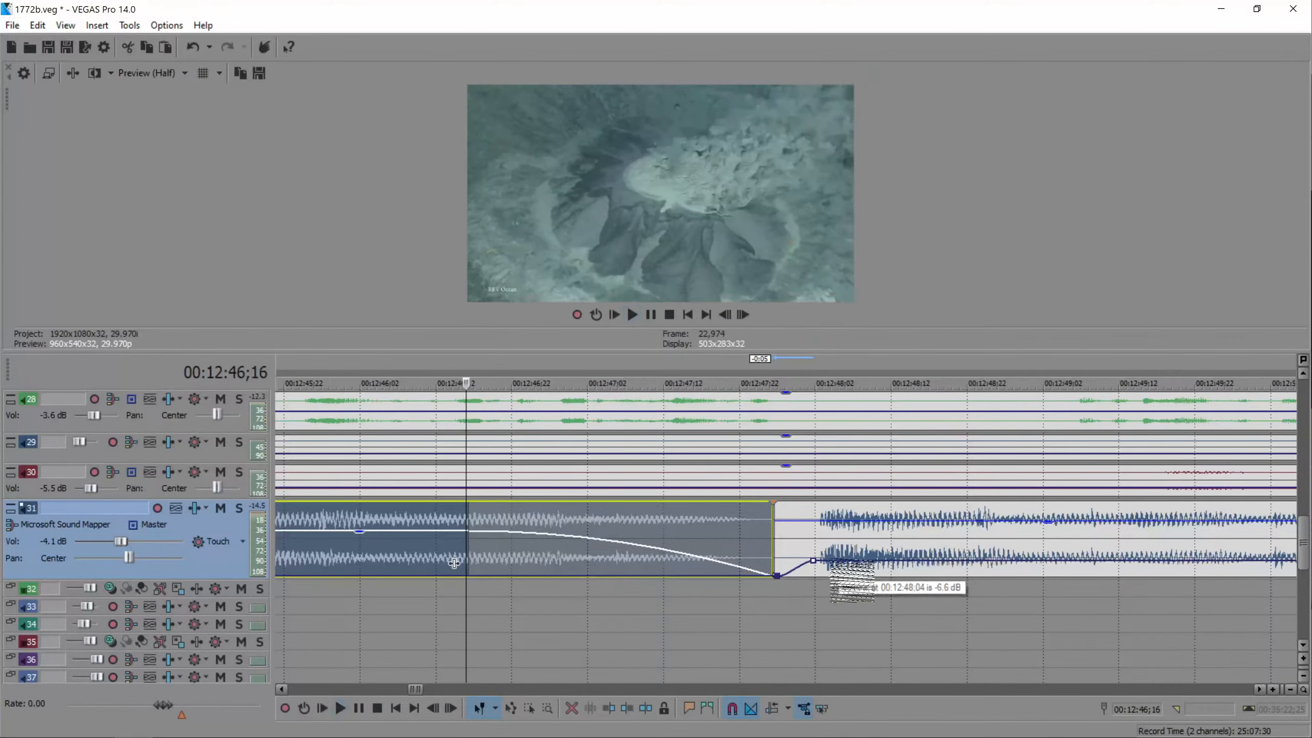
- Watch the transition into The Yukagir Mammoth title from about 00:12:45 in an enlarged video preview, and restore the timeline view
{"action": "scroll", "coordinate": [798, 574], "scroll_direction": "down", "scroll_amount": 5}
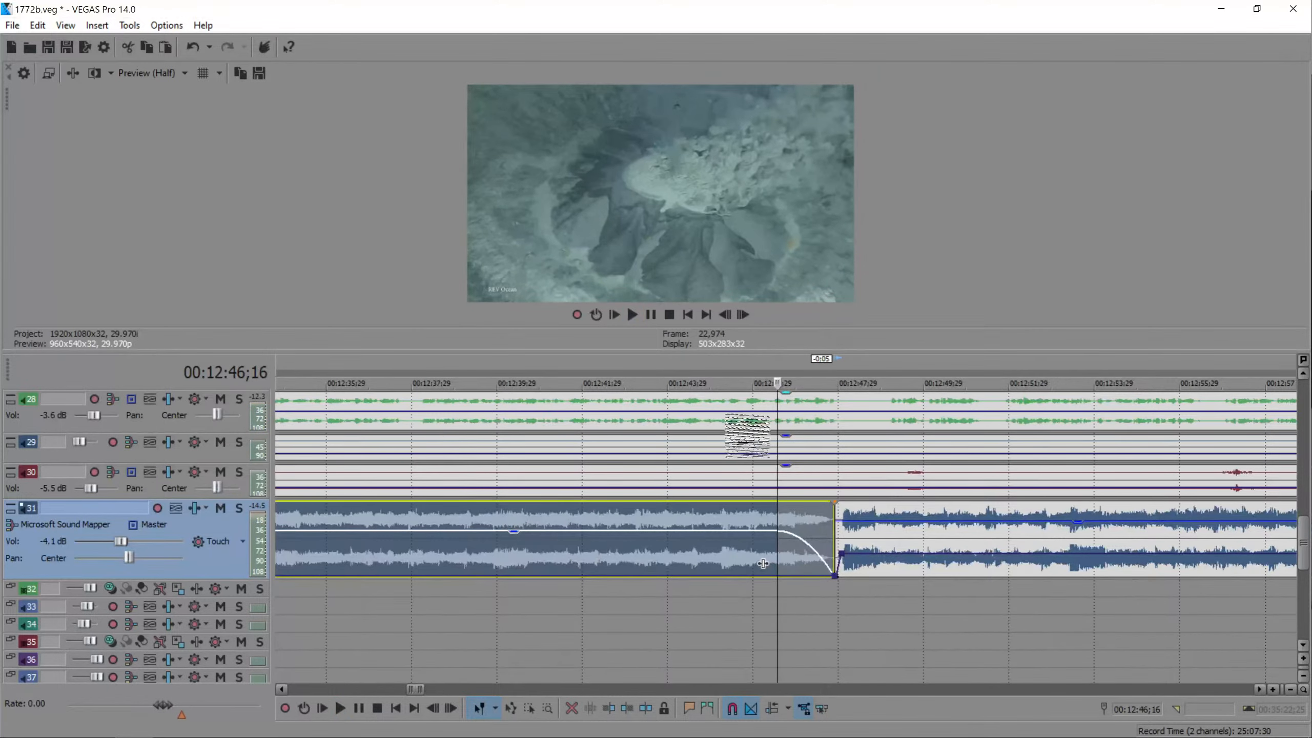
{"action": "left_click", "coordinate": [723, 416]}
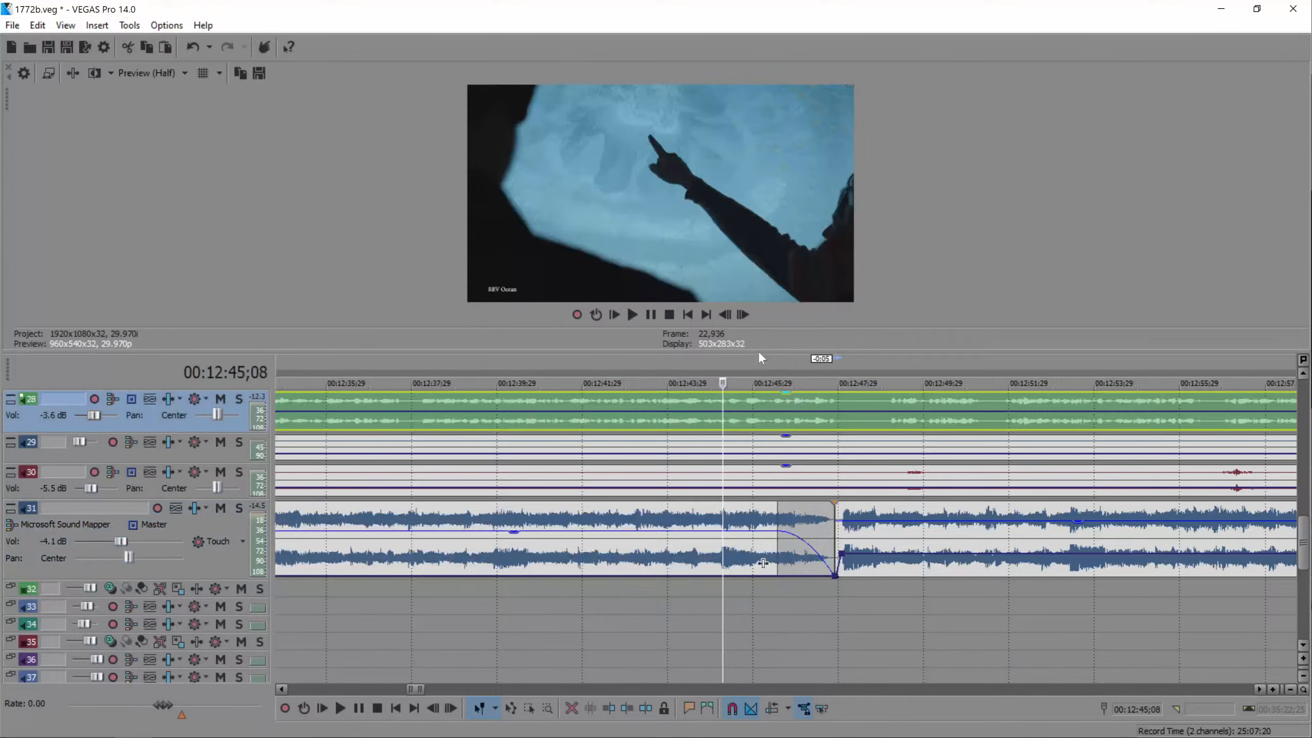
{"action": "key", "text": "F11"}
{"action": "key", "text": "space"}
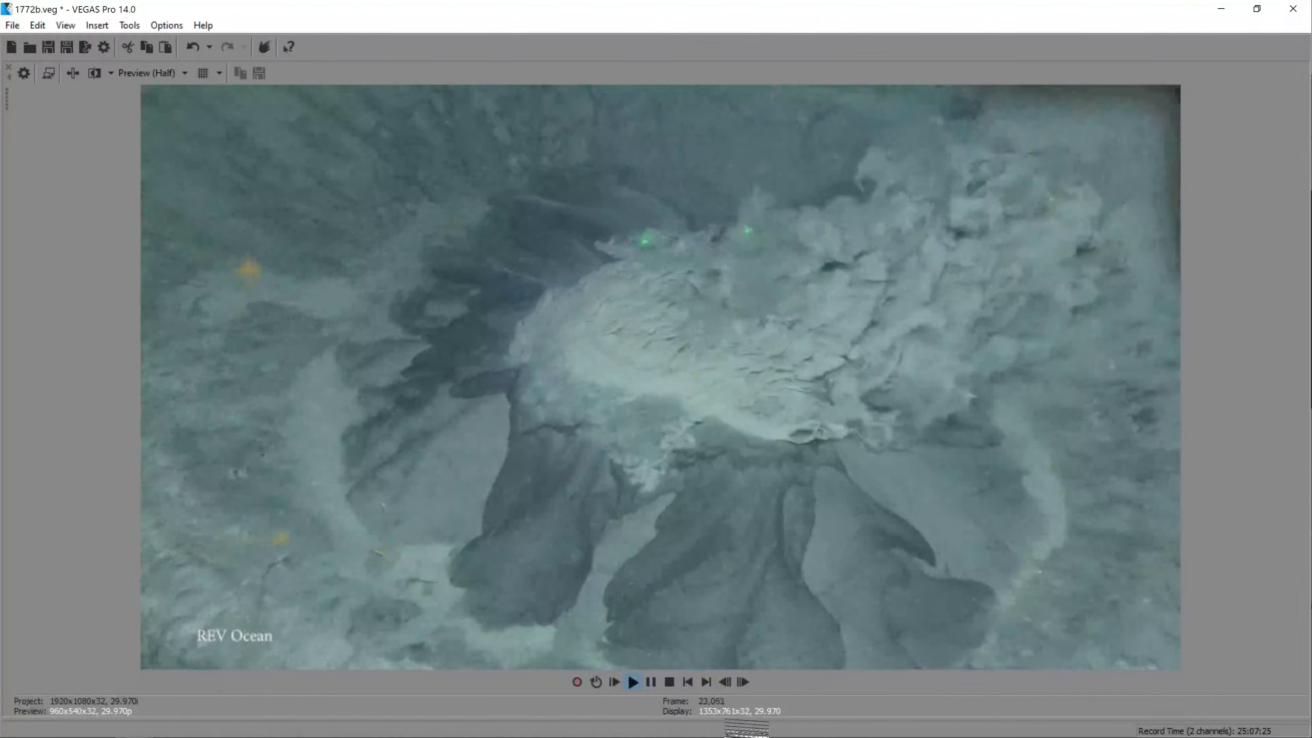
{"action": "key", "text": "F11"}
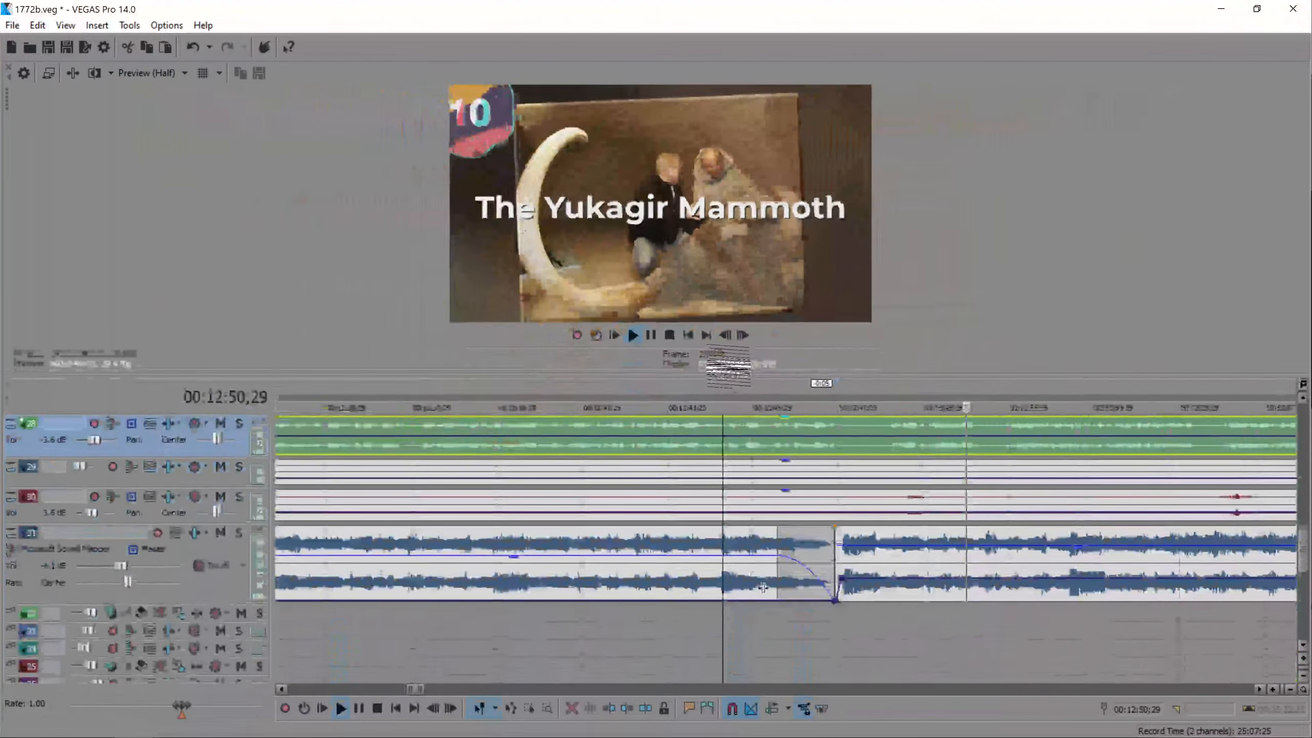
{"action": "key", "text": "space"}
- Slightly lower track 31's volume envelope under The Yukagir Mammoth title and play from about 00:12:52
{"action": "left_click_drag", "start_coordinate": [884, 529], "coordinate": [889, 539]}
{"action": "left_click", "coordinate": [1010, 516]}
{"action": "scroll", "coordinate": [1001, 515], "scroll_direction": "down", "scroll_amount": 3}
{"action": "scroll", "coordinate": [826, 548], "scroll_direction": "up", "scroll_amount": 4}
{"action": "key", "text": "space"}
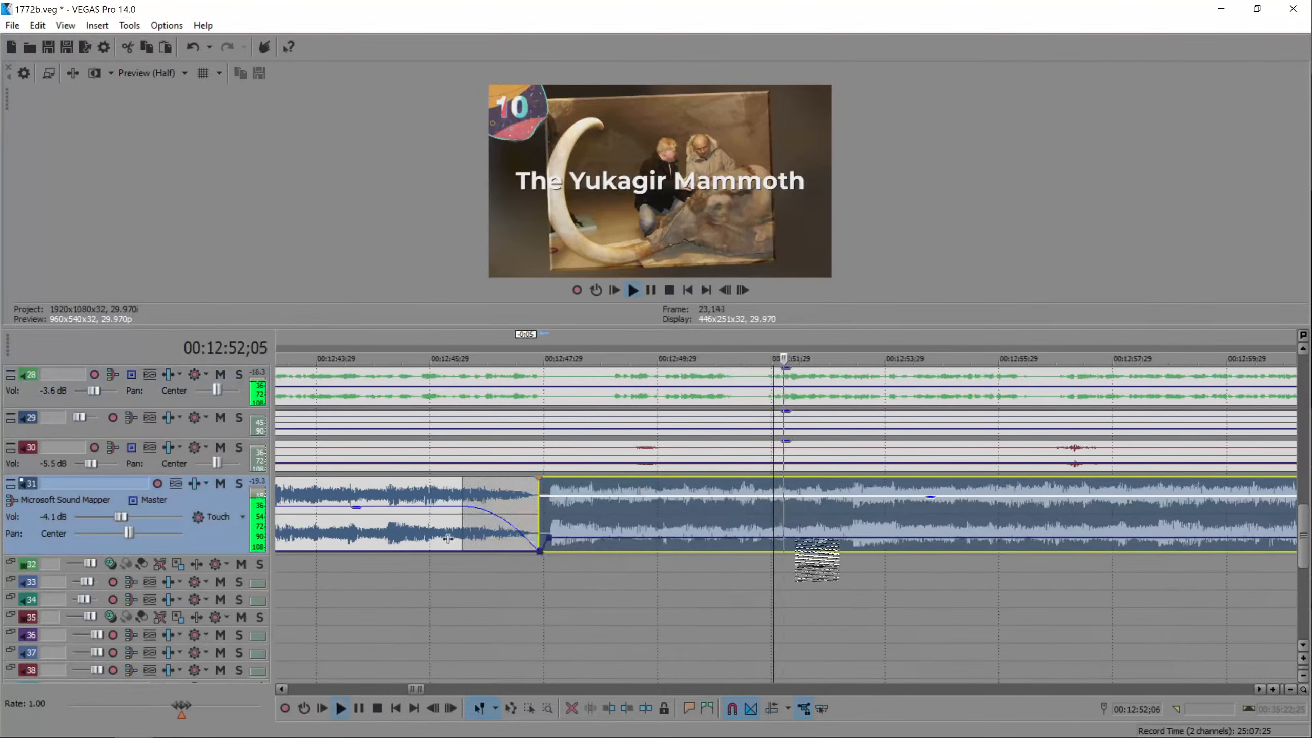
- Add envelope points at about 00:12:51;13 and 00:12:52;07 on track 31, dropping the music to -15.1 dB at the second
{"action": "key", "text": "space"}
{"action": "left_click", "coordinate": [740, 537]}
{"action": "double_click", "coordinate": [772, 538]}
{"action": "left_click_drag", "start_coordinate": [771, 538], "coordinate": [787, 547]}
{"action": "key", "text": "space"}
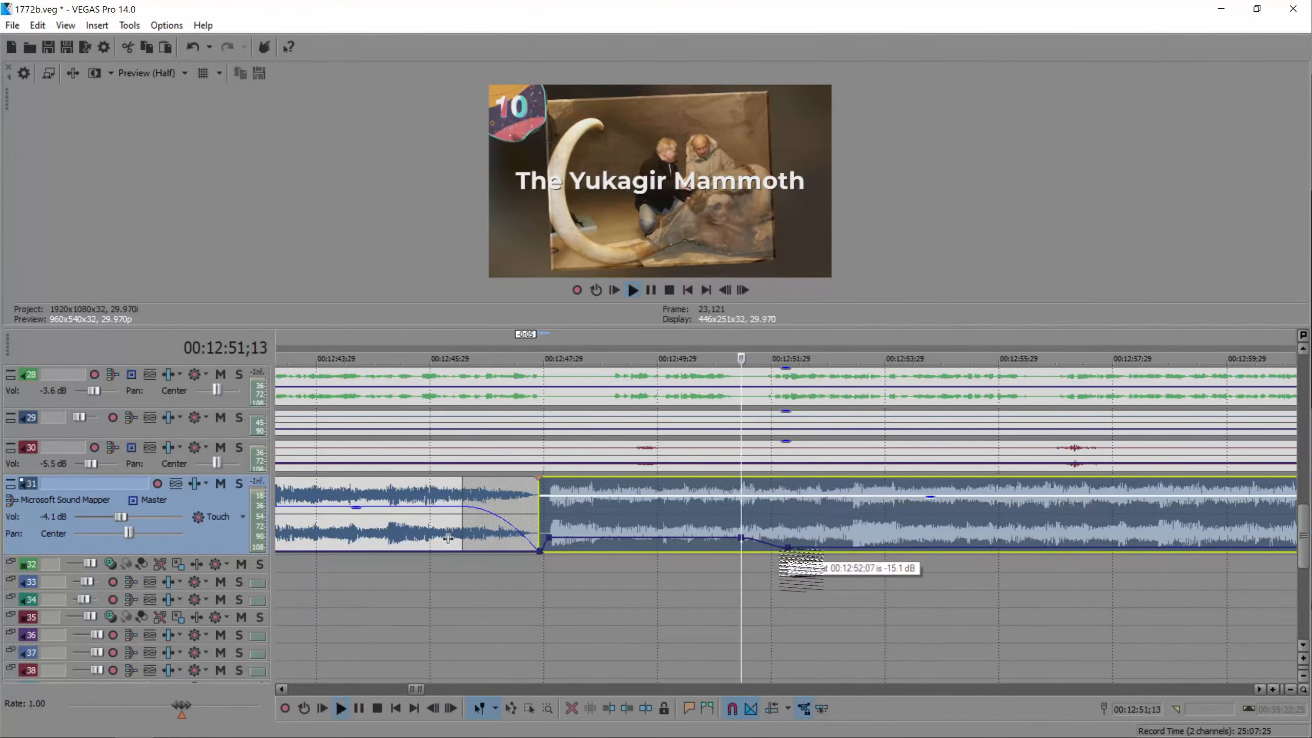
{"action": "key", "text": "space"}
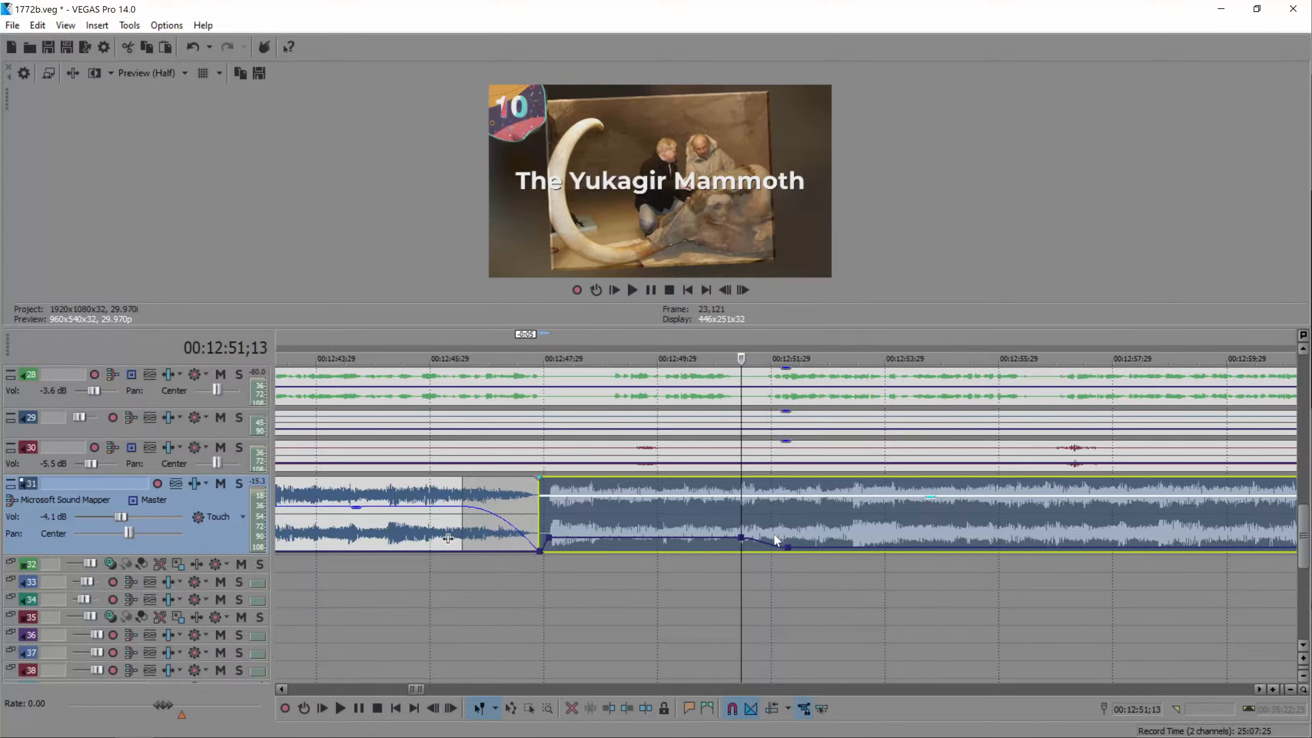
- Add track 31 envelope points at about 00:12:49;03 and 00:12:49;14, lowering the music to -10.1 dB under the title and -18.6 dB past it
{"action": "left_click", "coordinate": [540, 487]}
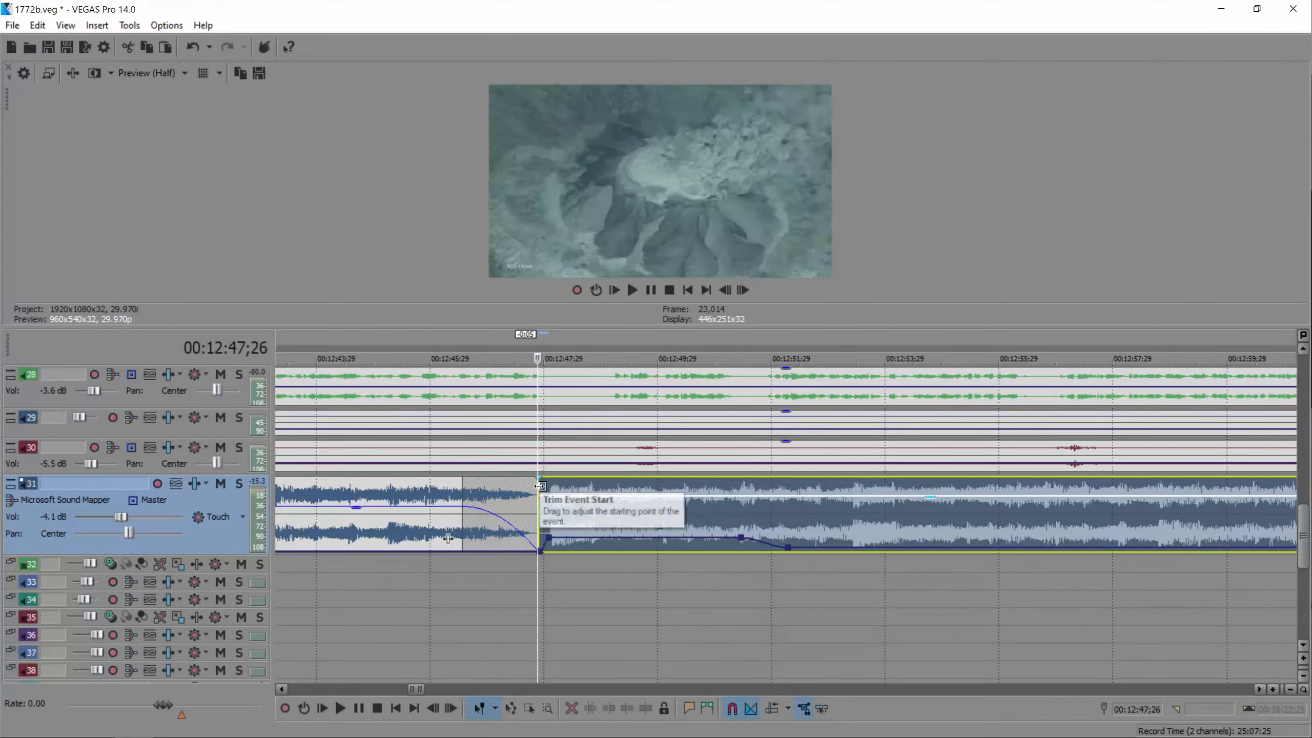
{"action": "left_click", "coordinate": [608, 539]}
{"action": "double_click", "coordinate": [630, 538]}
{"action": "left_click_drag", "start_coordinate": [631, 538], "coordinate": [630, 543]}
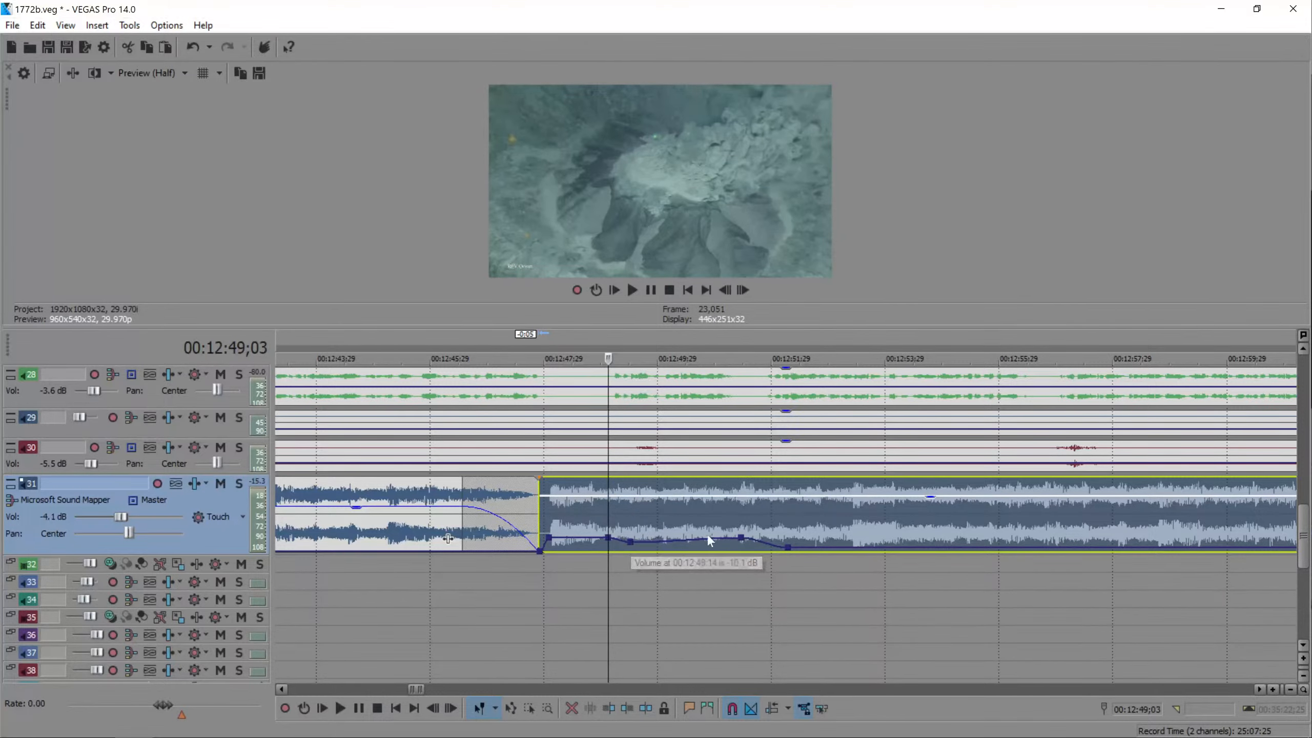
{"action": "left_click_drag", "start_coordinate": [741, 538], "coordinate": [744, 543]}
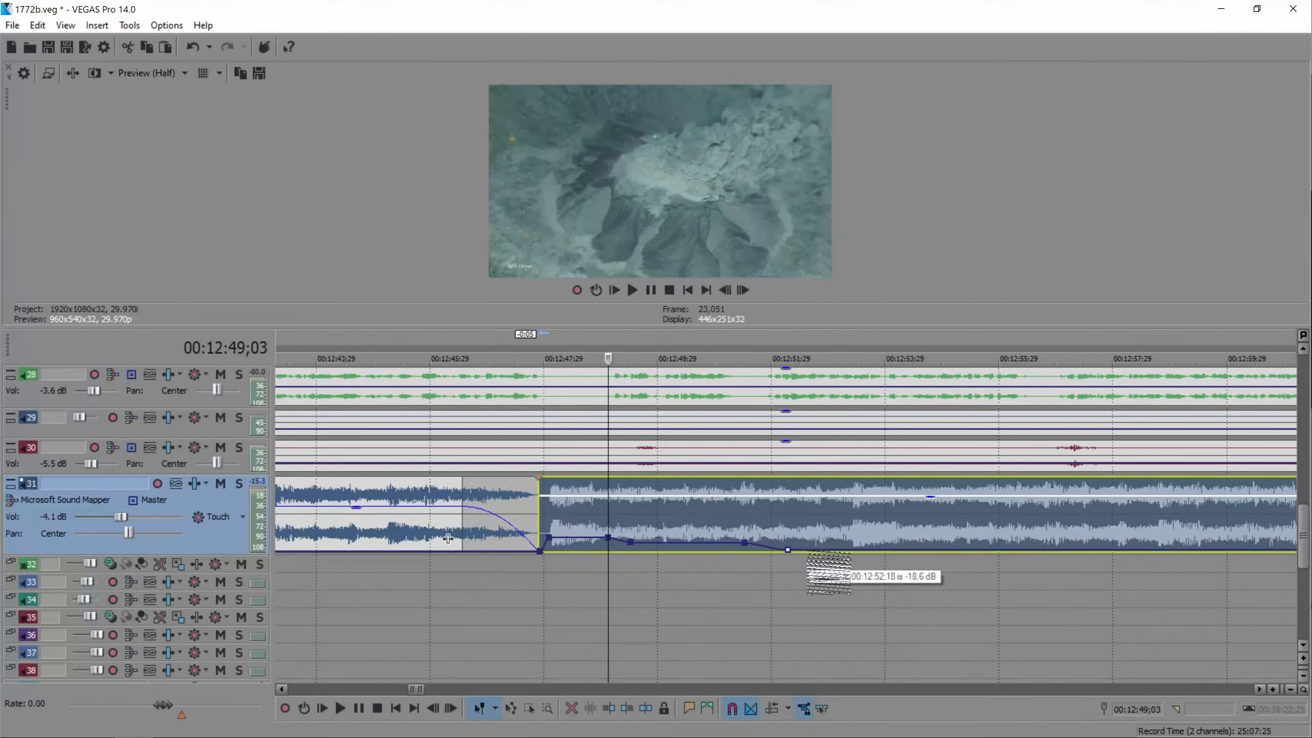
{"action": "left_click", "coordinate": [828, 532]}
- Play past The Yukagir Mammoth title and extend the last music clip's end by about 15 seconds, to roughly 00:13:37
{"action": "key", "text": "space"}
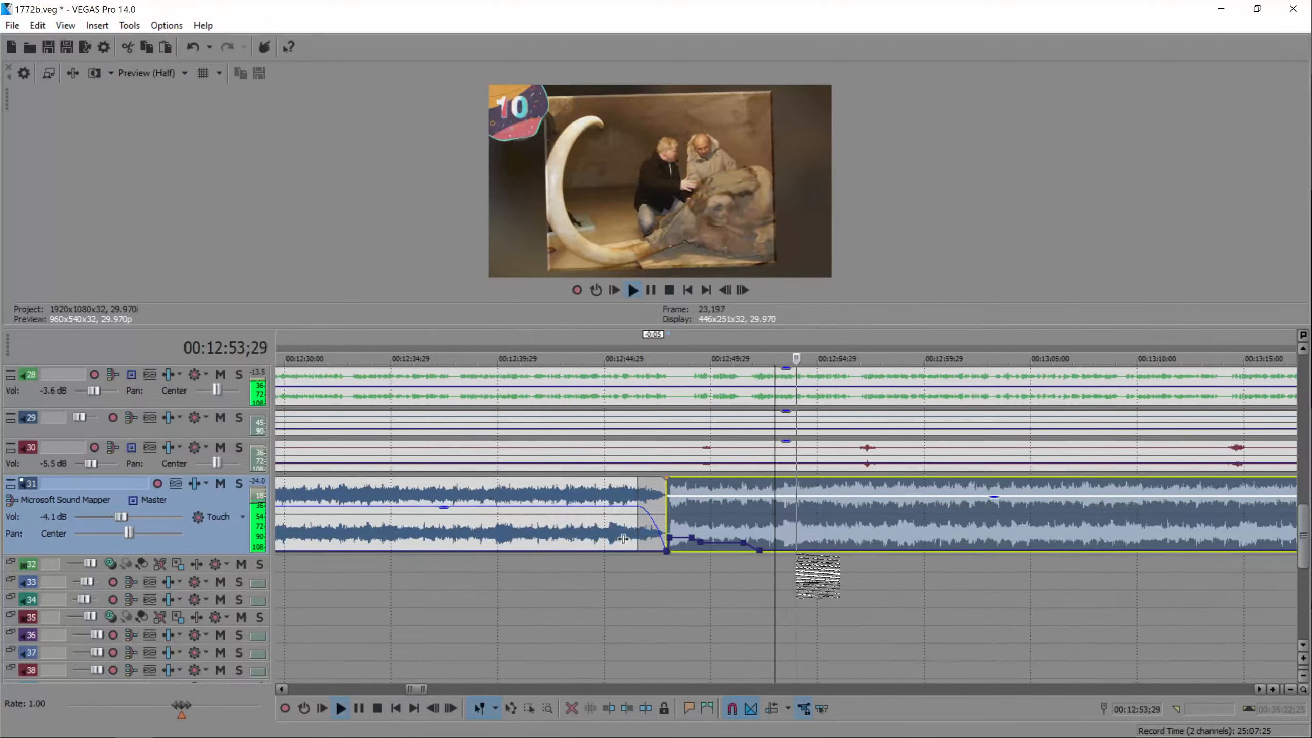
{"action": "scroll", "coordinate": [821, 564], "scroll_direction": "down", "scroll_amount": 8}
{"action": "left_click_drag", "start_coordinate": [851, 505], "coordinate": [891, 523]}
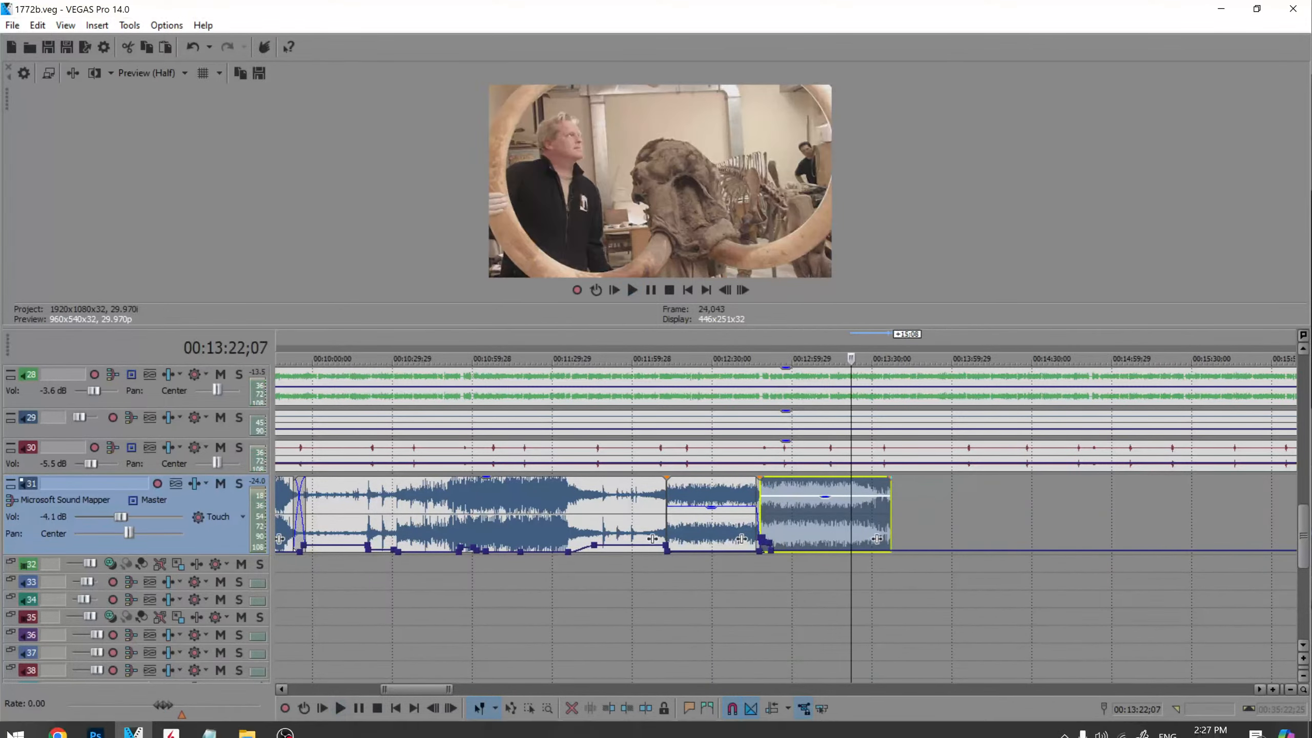
- Switch to Chrome and open the saved Epidemic Sound playlist
{"action": "left_click", "coordinate": [58, 722]}
{"action": "scroll", "coordinate": [178, 603], "scroll_direction": "down", "scroll_amount": 5}
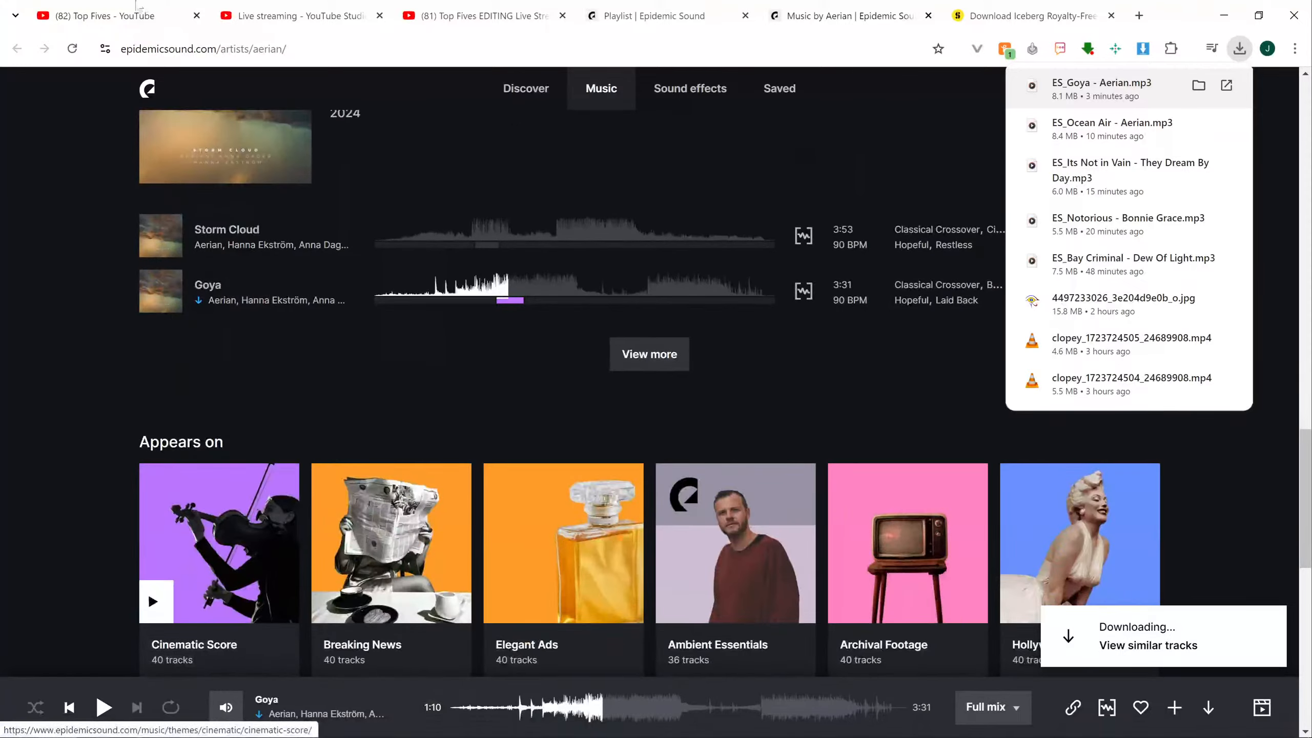
{"action": "left_click", "coordinate": [622, 14]}
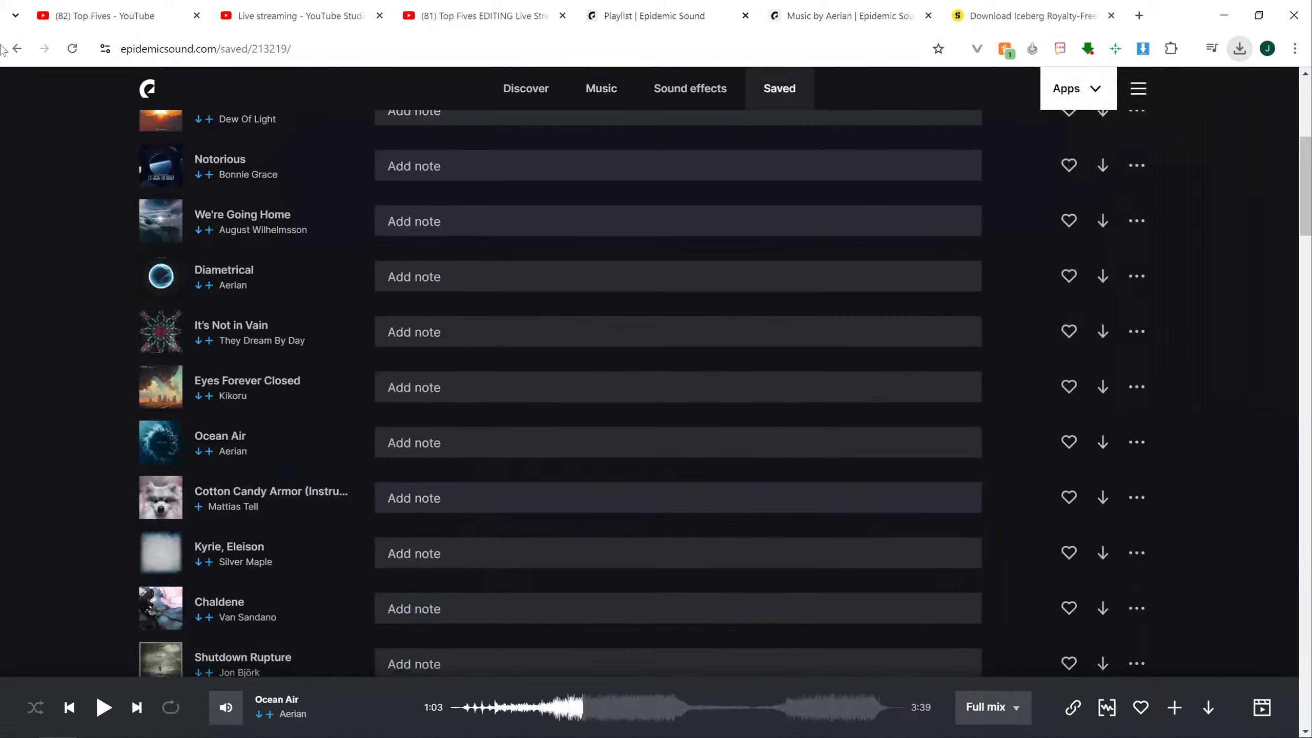
- Check the Top Fives EDITING Live Stream dashboard and its watch page chat
{"action": "left_click", "coordinate": [331, 15]}
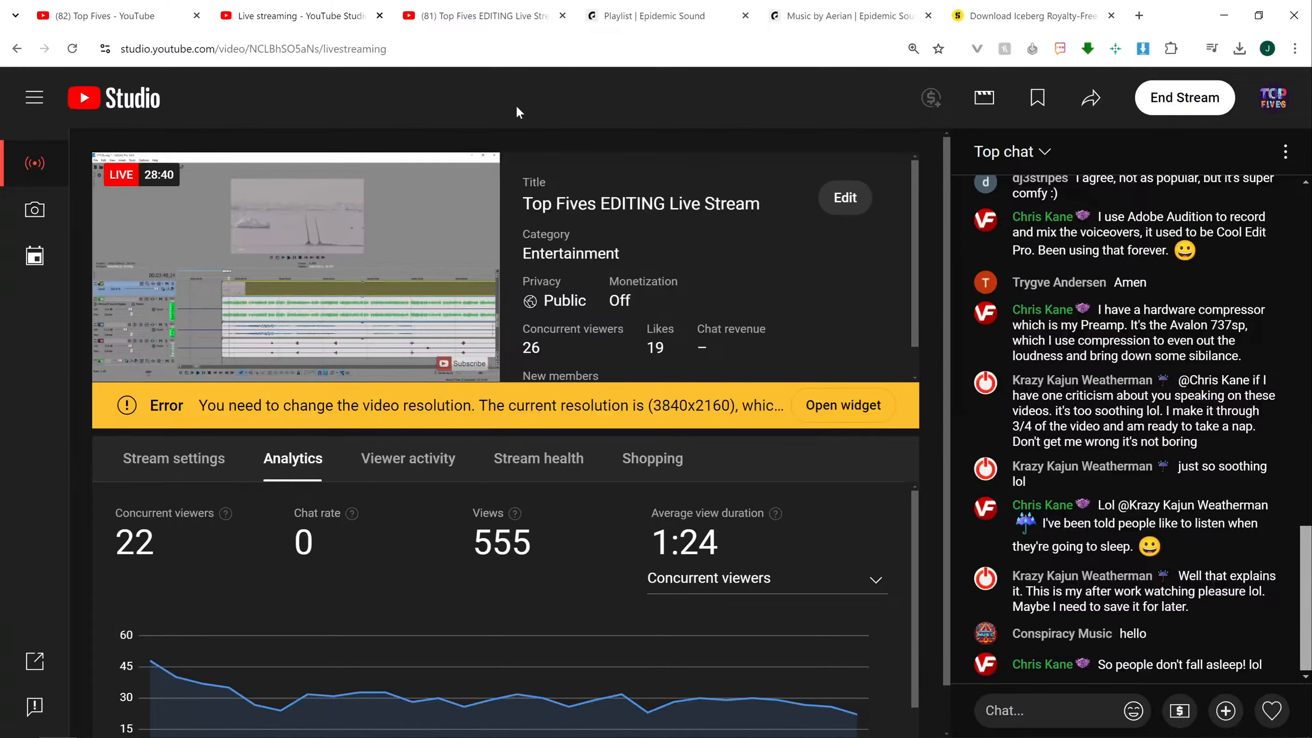
{"action": "left_click", "coordinate": [458, 12]}
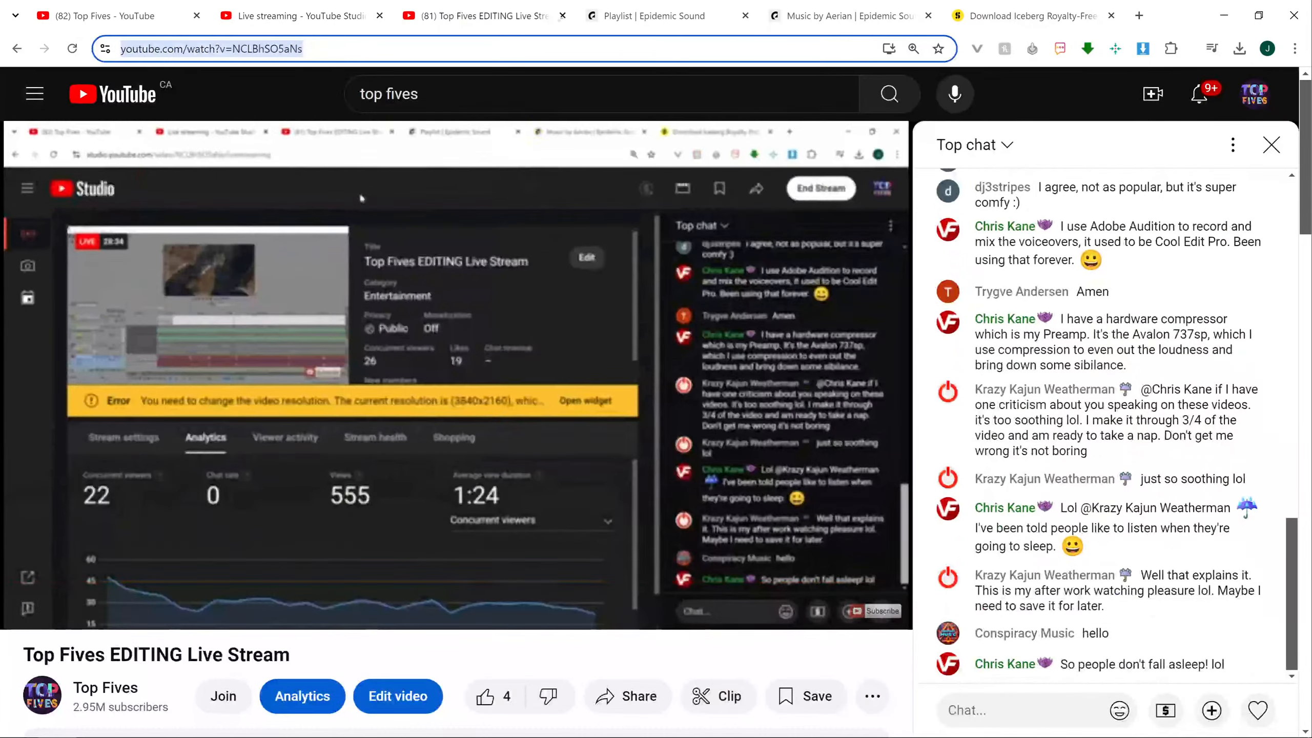
- Return to the Epidemic Sound playlist, preview Cotton Candy Armor and Chaldene, and stop the playback
{"action": "left_click", "coordinate": [646, 7]}
{"action": "left_click", "coordinate": [156, 488]}
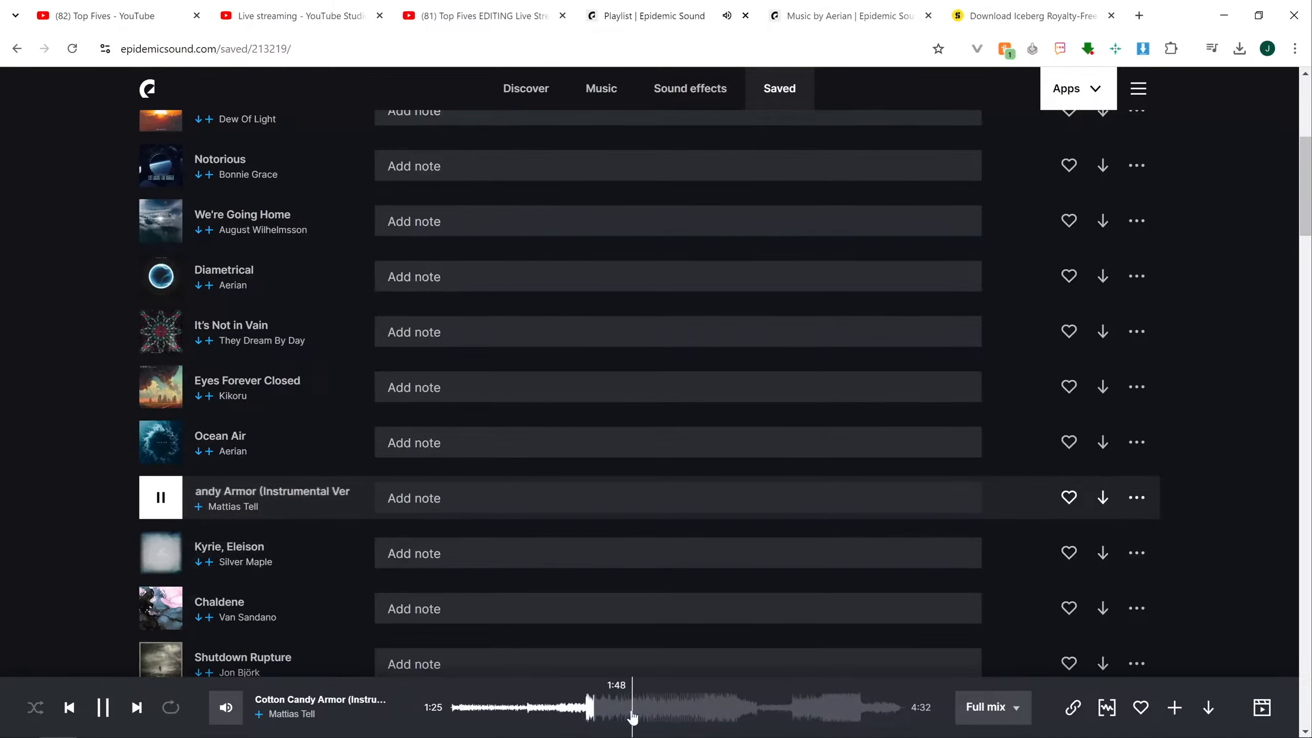
{"action": "left_click", "coordinate": [160, 608]}
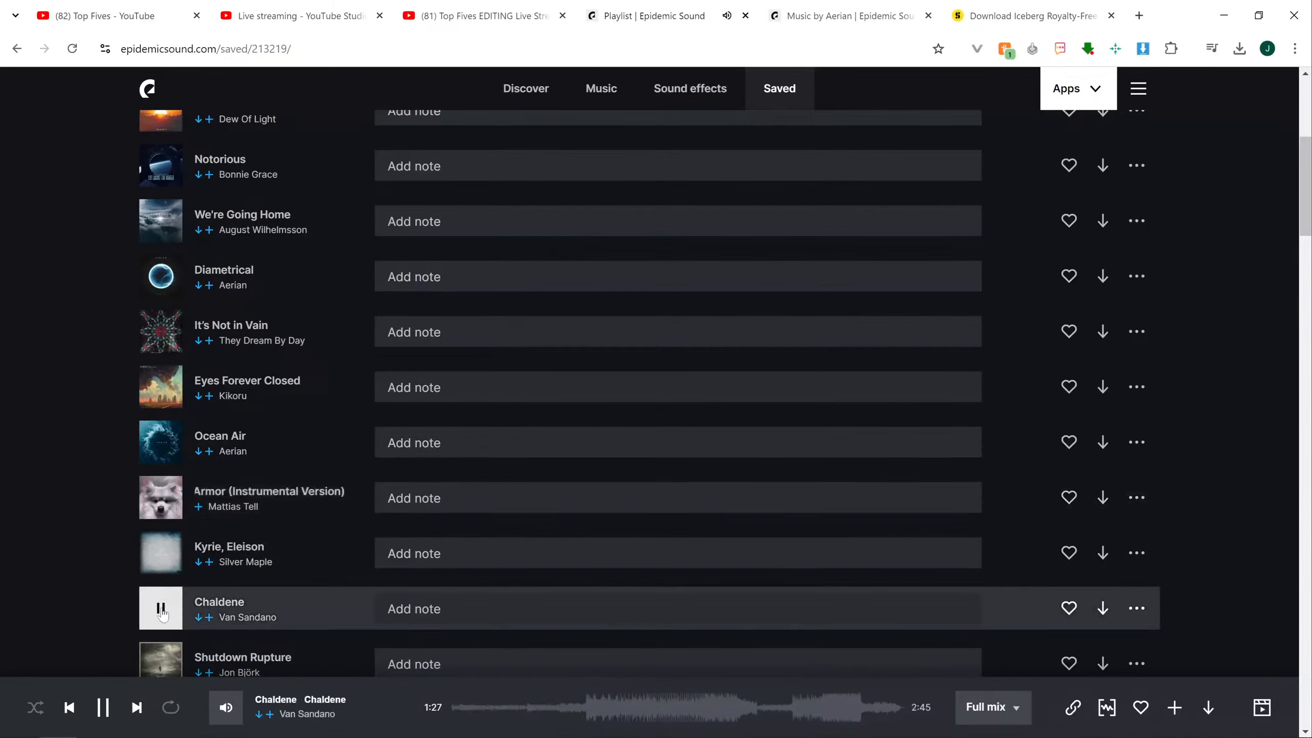
{"action": "left_click", "coordinate": [94, 730]}
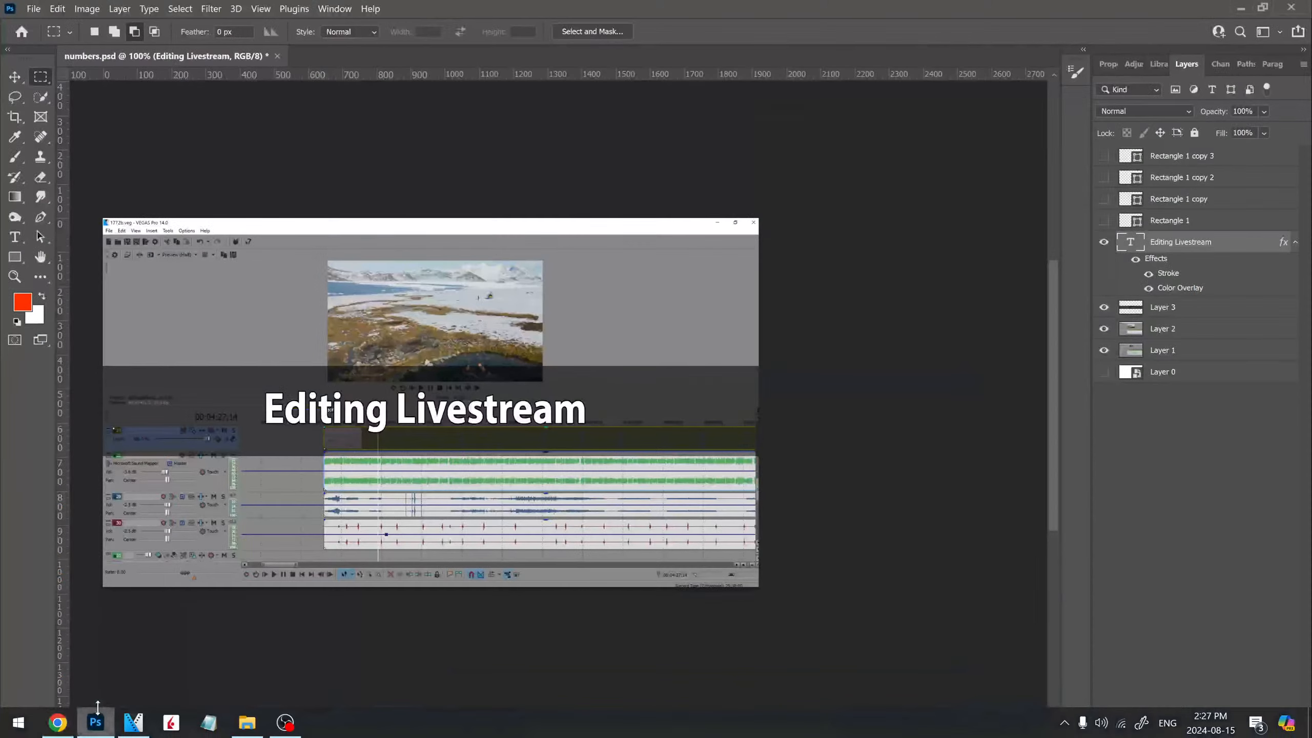
{"action": "left_click", "coordinate": [59, 722]}
{"action": "left_click", "coordinate": [103, 707]}
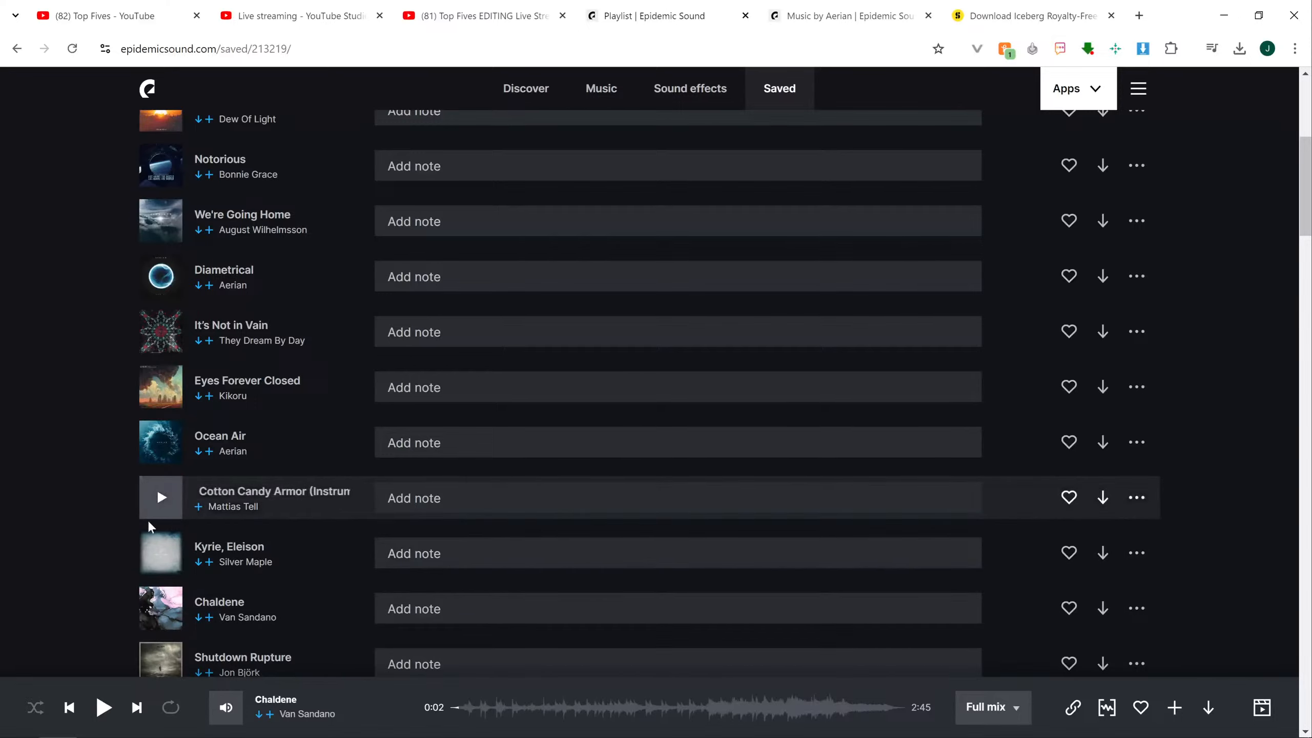
- Preview Kyrie, Eleison by Silver Maple and download it as an MP3 into the 1772 folder
{"action": "scroll", "coordinate": [149, 526], "scroll_direction": "down", "scroll_amount": 1}
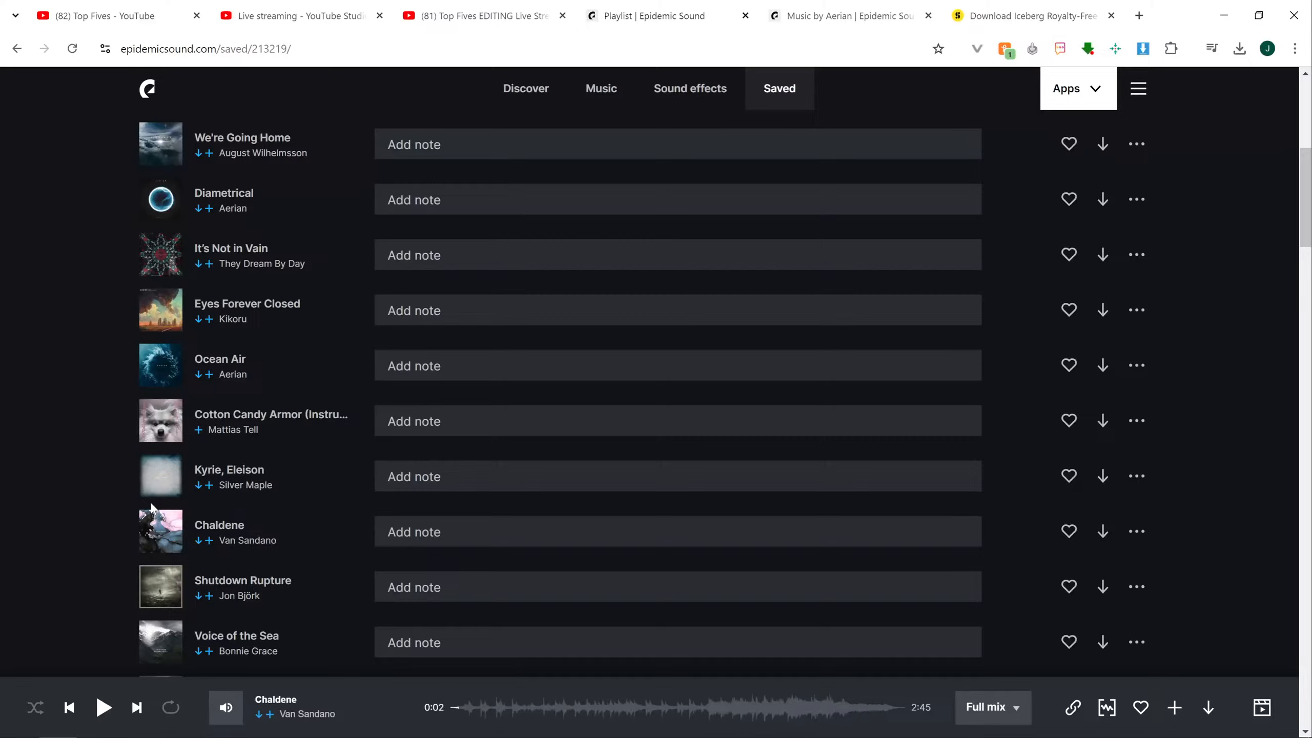
{"action": "left_click", "coordinate": [157, 475]}
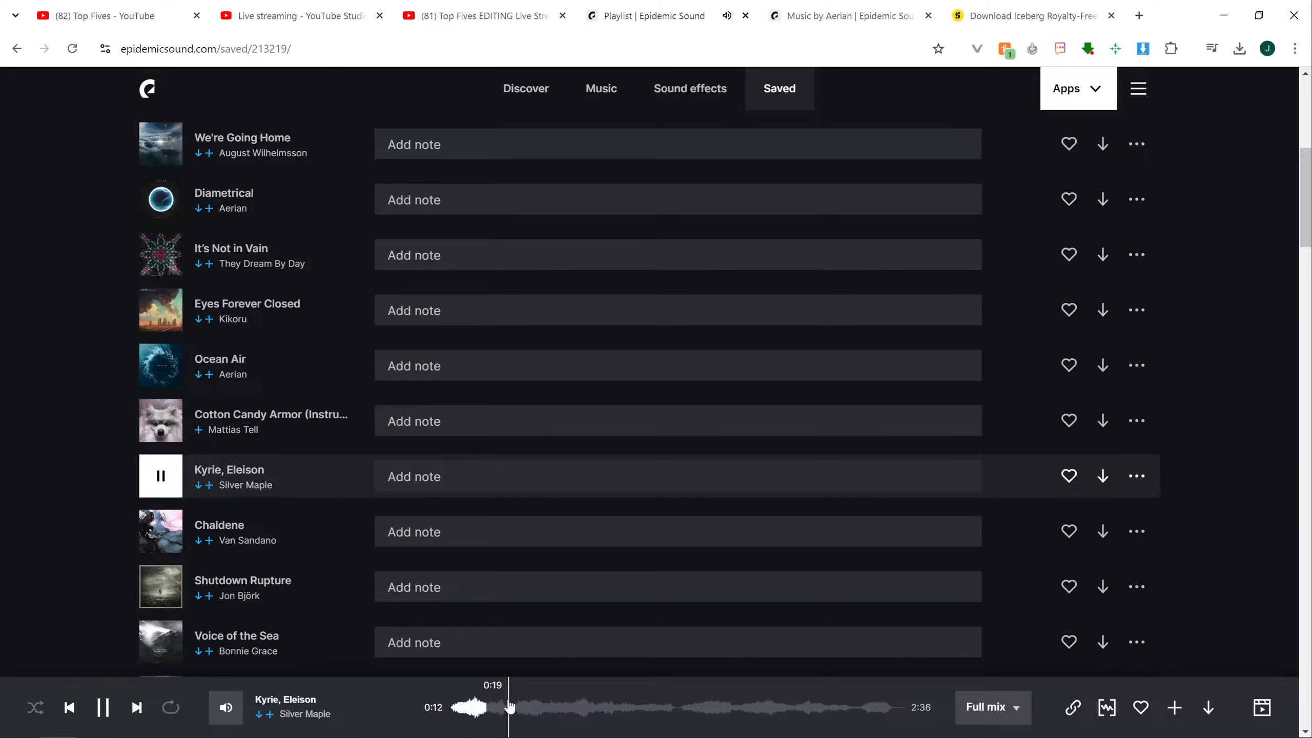
{"action": "left_click", "coordinate": [103, 707]}
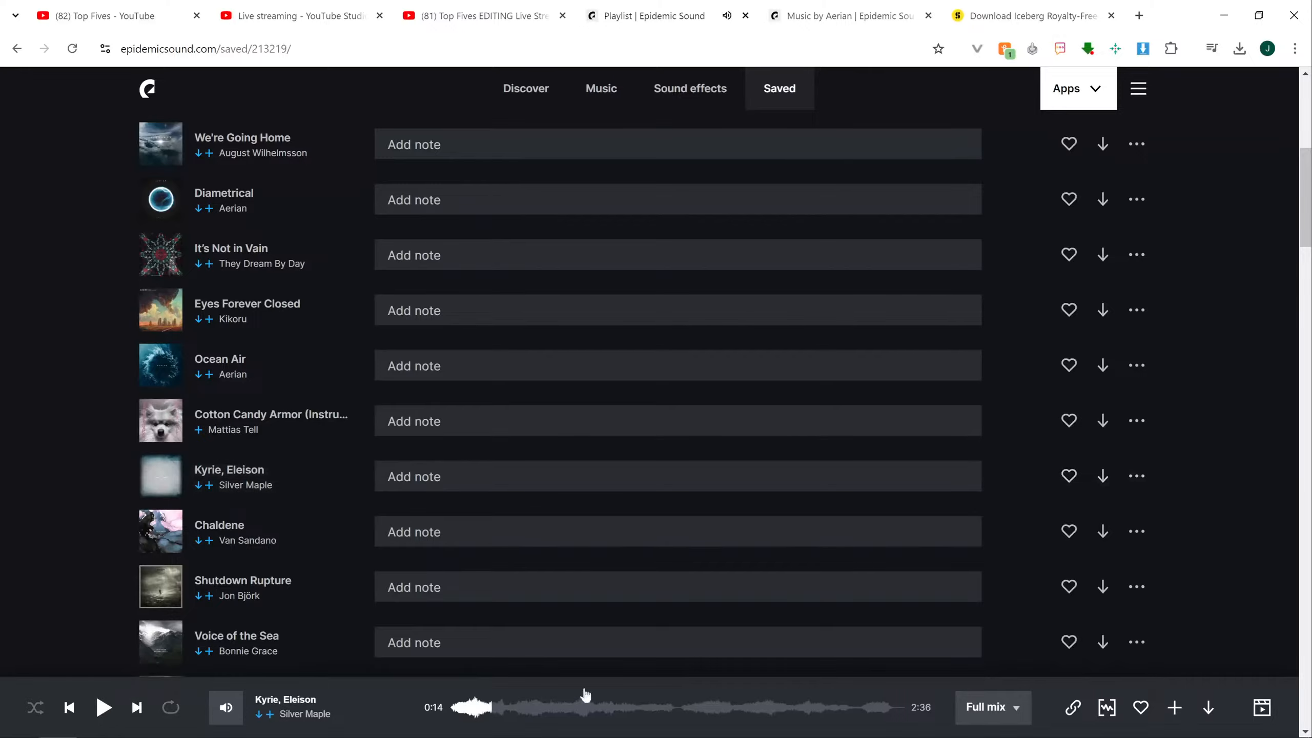
{"action": "left_click", "coordinate": [1208, 706]}
{"action": "left_click", "coordinate": [862, 552]}
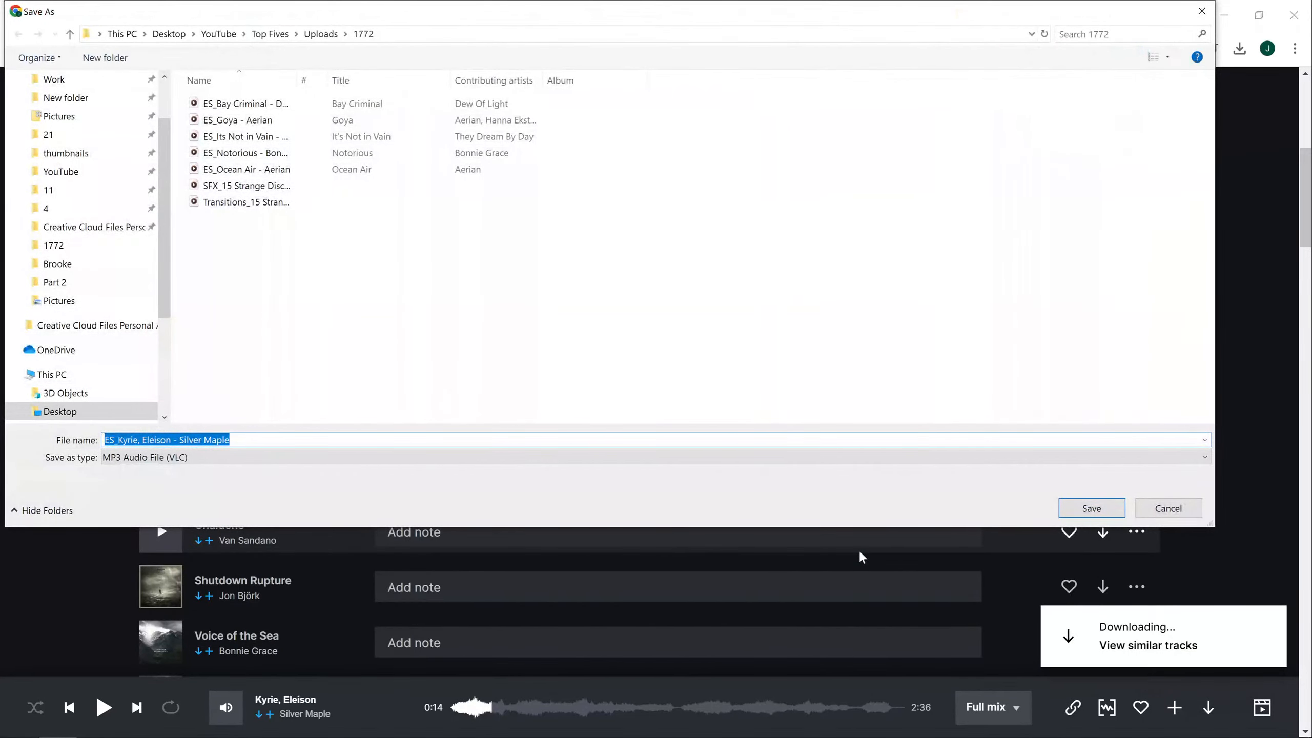
{"action": "left_click", "coordinate": [1091, 511]}
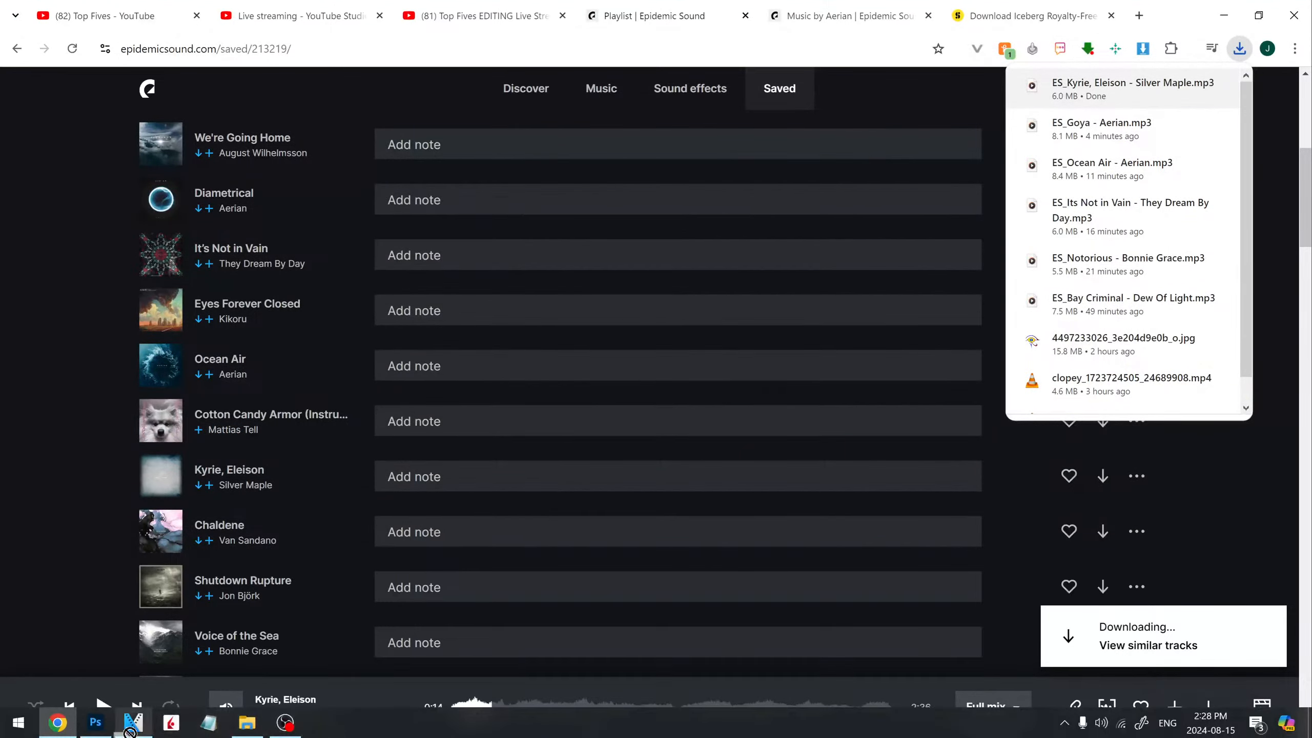
- Bring the downloaded Kyrie, Eleison MP3 into VEGAS Pro, placing it on track 31 just after the last music clip
{"action": "left_click", "coordinate": [132, 723]}
{"action": "left_click_drag", "start_coordinate": [129, 731], "coordinate": [900, 508]}
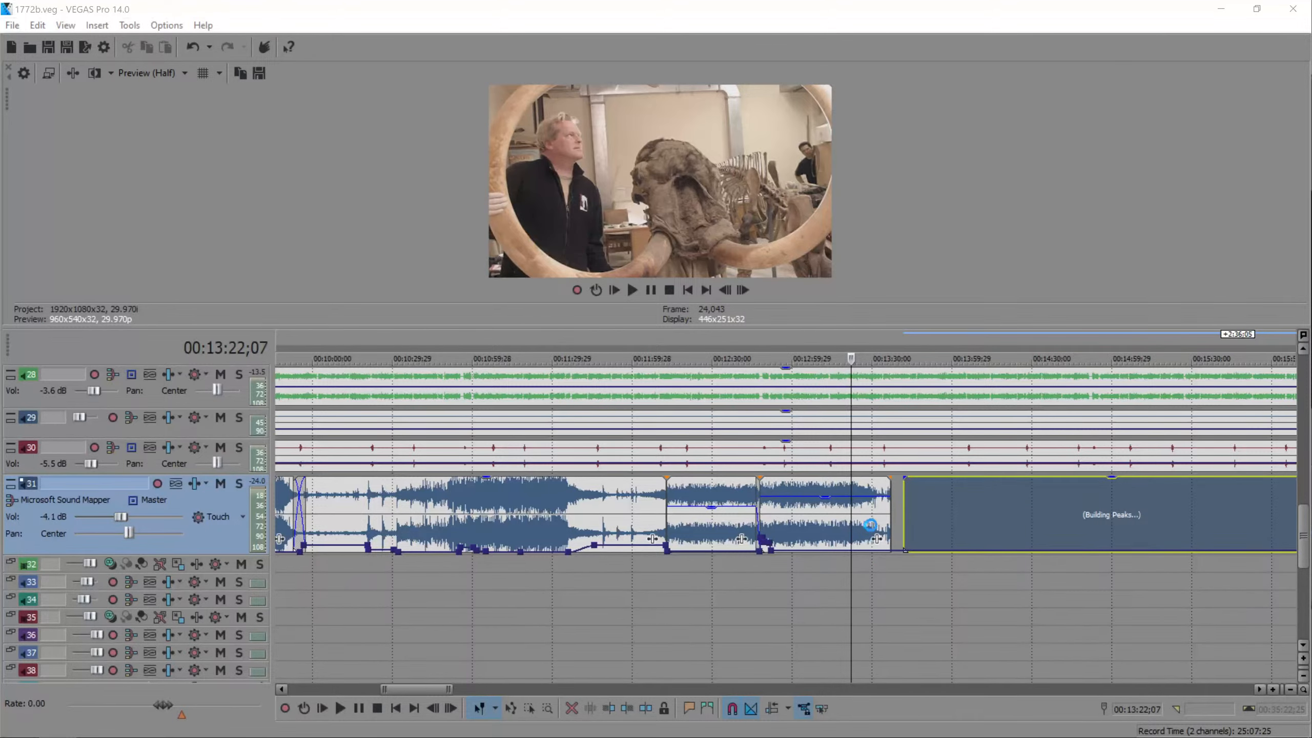
- Trim the end of the earlier music clip and move Kyrie, Eleison back to about 00:13:35, crossfading them for about one second
{"action": "left_click", "coordinate": [875, 523]}
{"action": "scroll", "coordinate": [876, 523], "scroll_direction": "up", "scroll_amount": 4}
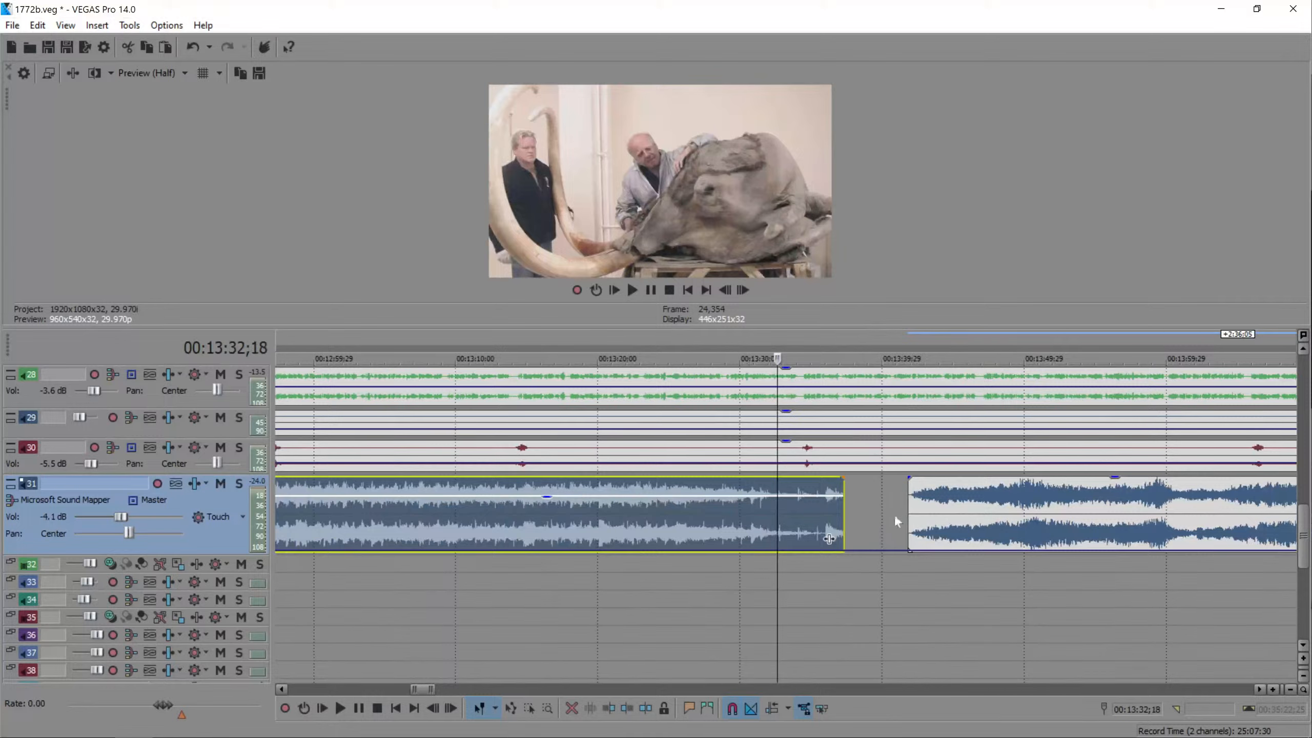
{"action": "left_click", "coordinate": [936, 515]}
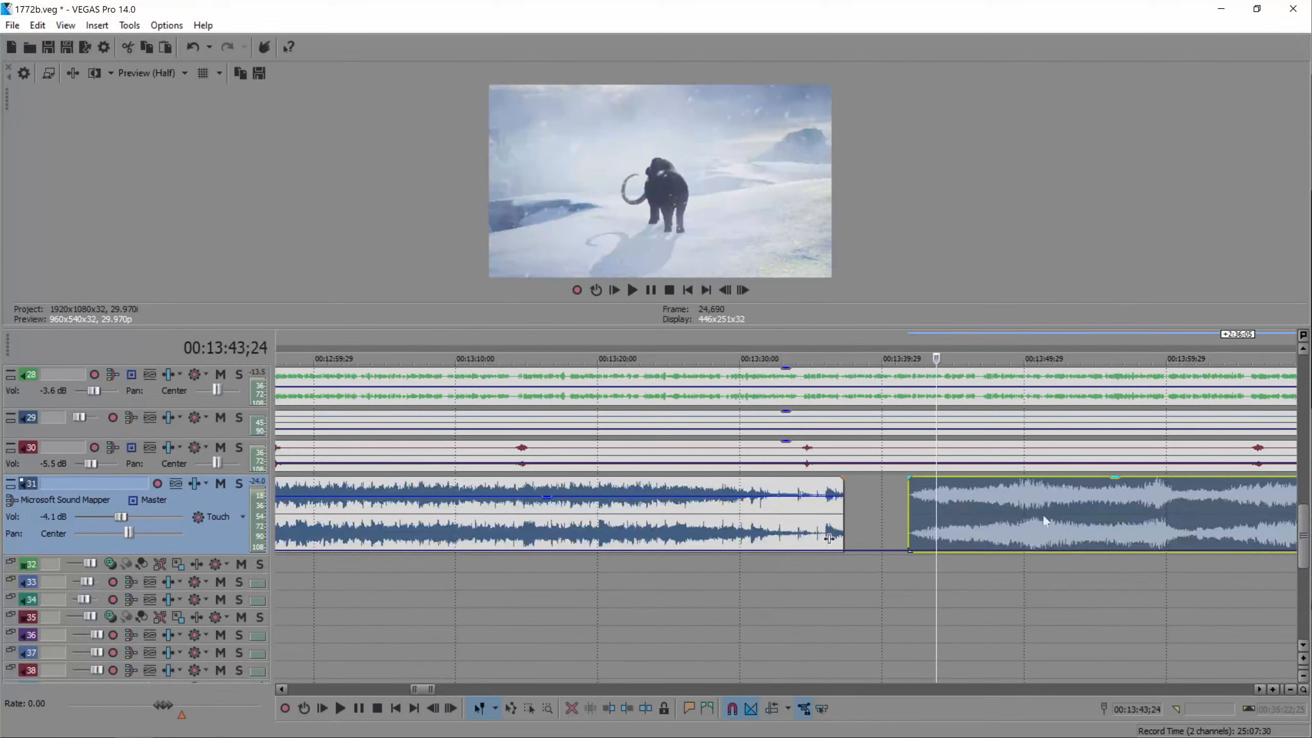
{"action": "left_click", "coordinate": [977, 521]}
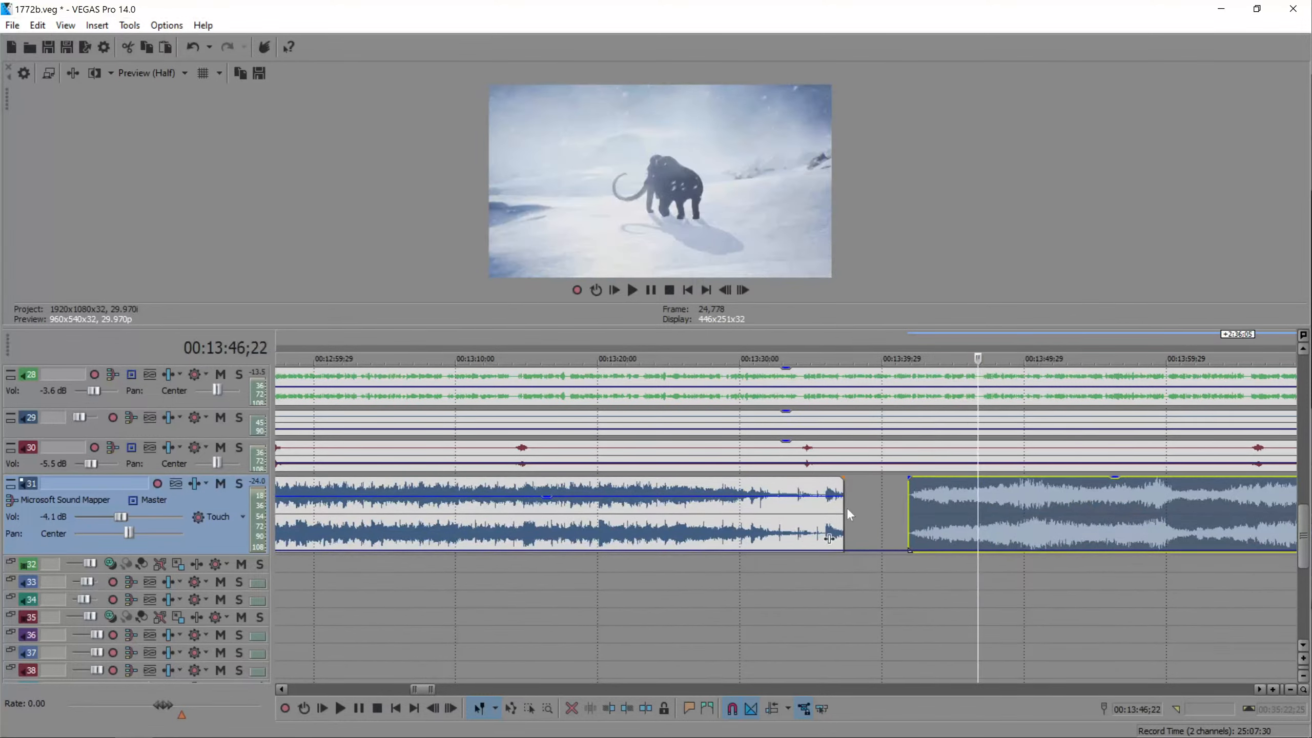
{"action": "left_click_drag", "start_coordinate": [846, 508], "coordinate": [825, 507]}
{"action": "left_click_drag", "start_coordinate": [969, 519], "coordinate": [859, 504]}
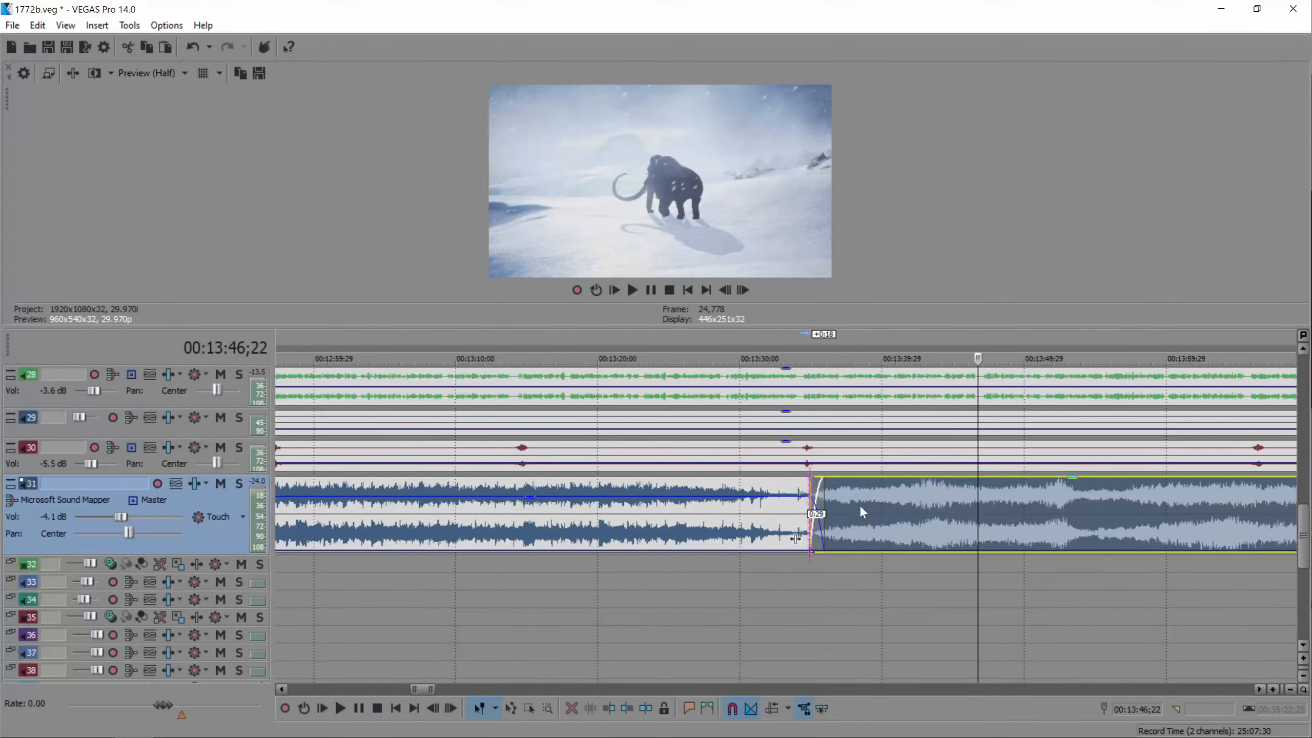
- Play across the new crossfade and lower track 31's volume envelope to -24.7 dB at 00:13:43;20
{"action": "left_click", "coordinate": [807, 494]}
{"action": "key", "text": "space"}
{"action": "scroll", "coordinate": [805, 492], "scroll_direction": "up", "scroll_amount": 3}
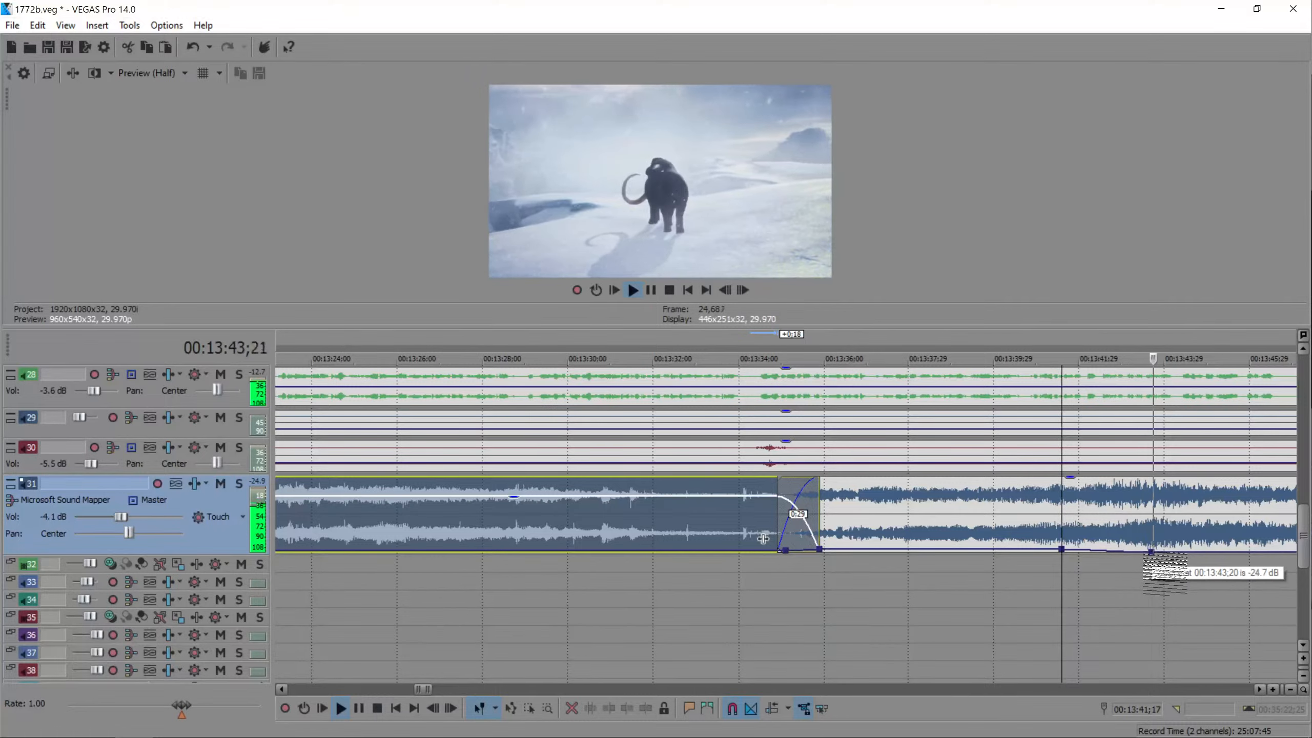
- Save the project and add a track 31 envelope point at 00:13:51;13 with the music at -28.2 dB
{"action": "scroll", "coordinate": [966, 548], "scroll_direction": "down", "scroll_amount": 5}
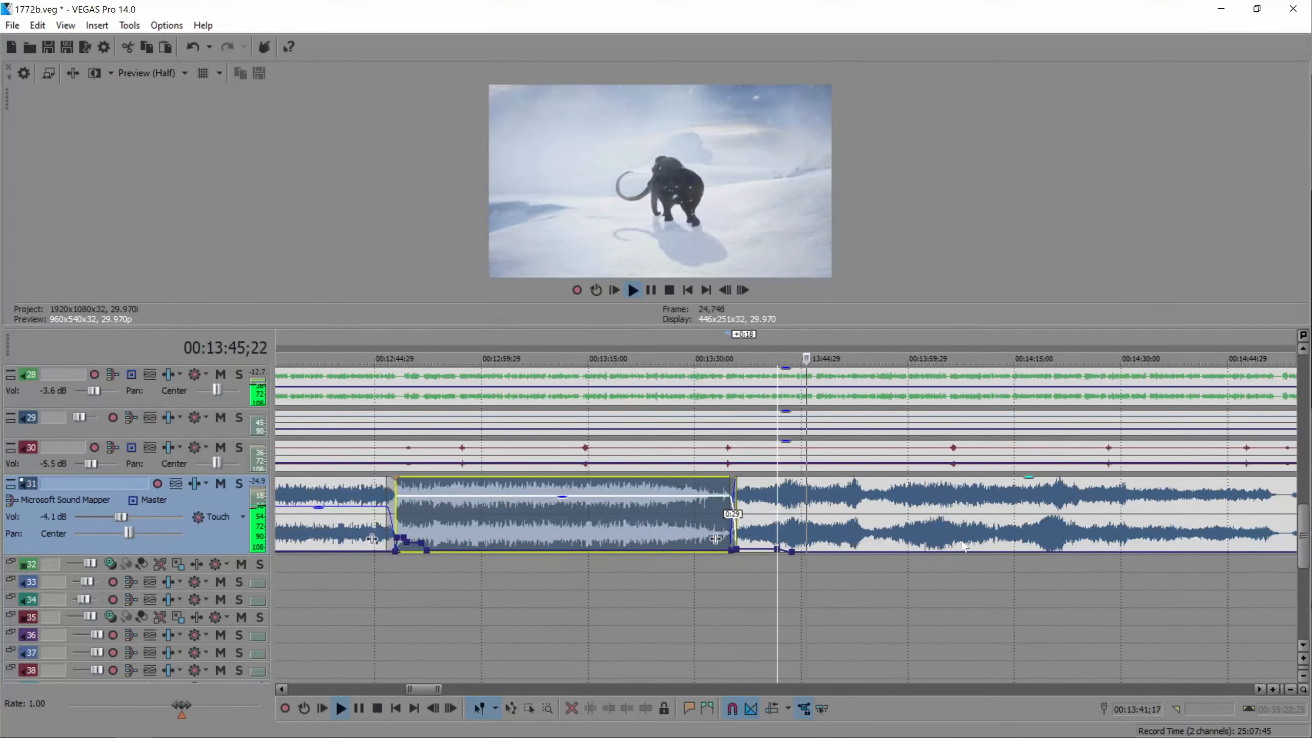
{"action": "scroll", "coordinate": [1028, 544], "scroll_direction": "down", "scroll_amount": 2}
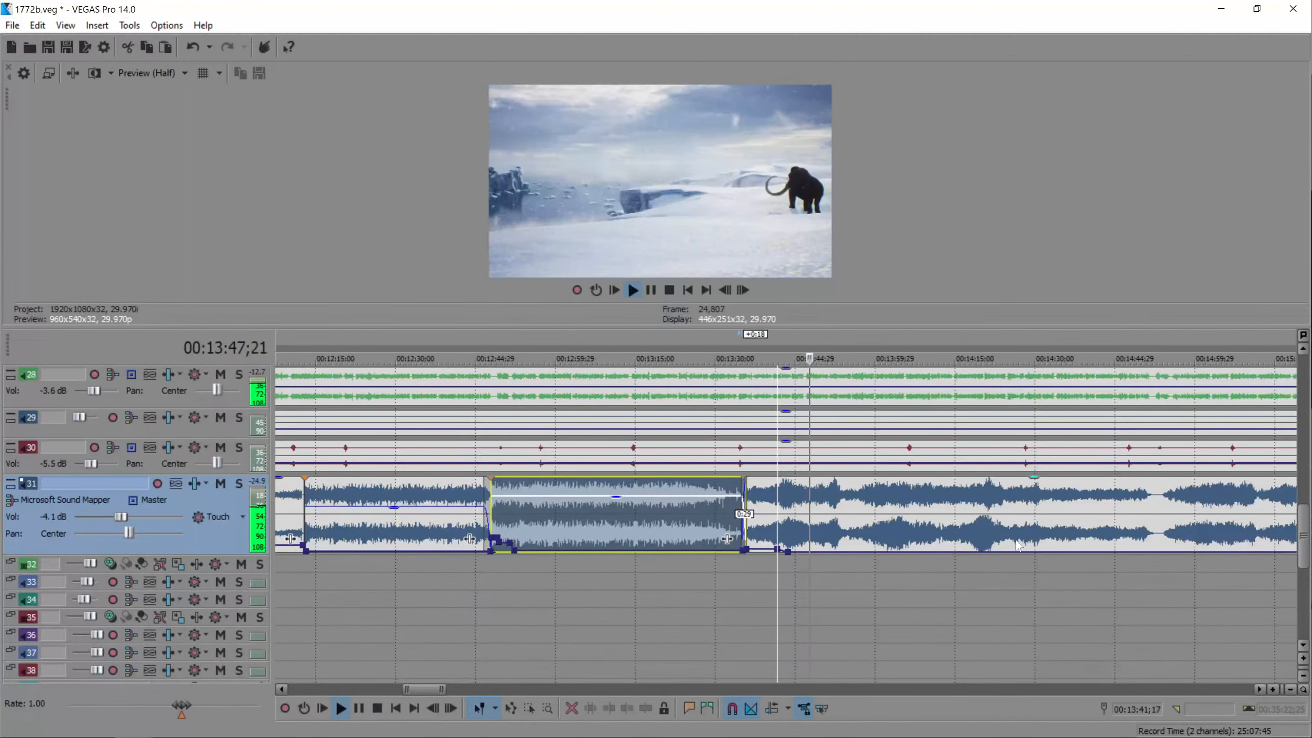
{"action": "key", "text": "ctrl+s"}
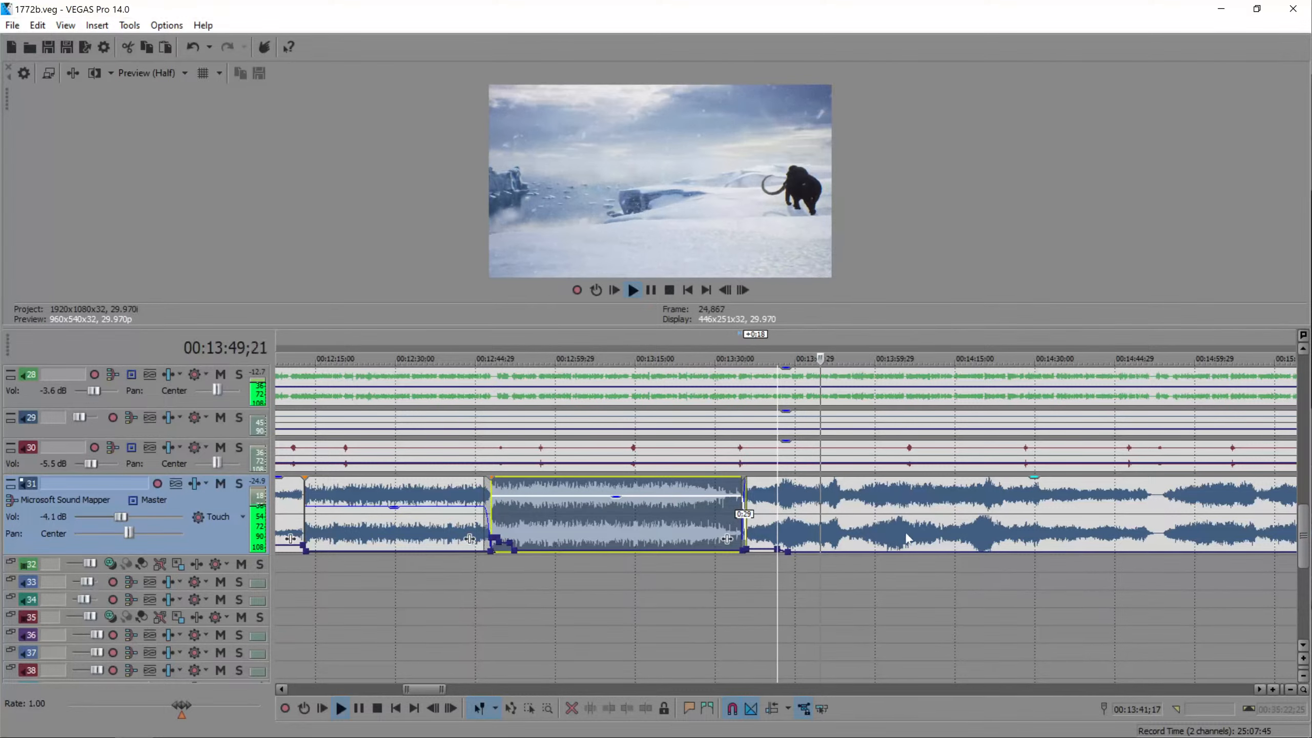
{"action": "double_click", "coordinate": [827, 552]}
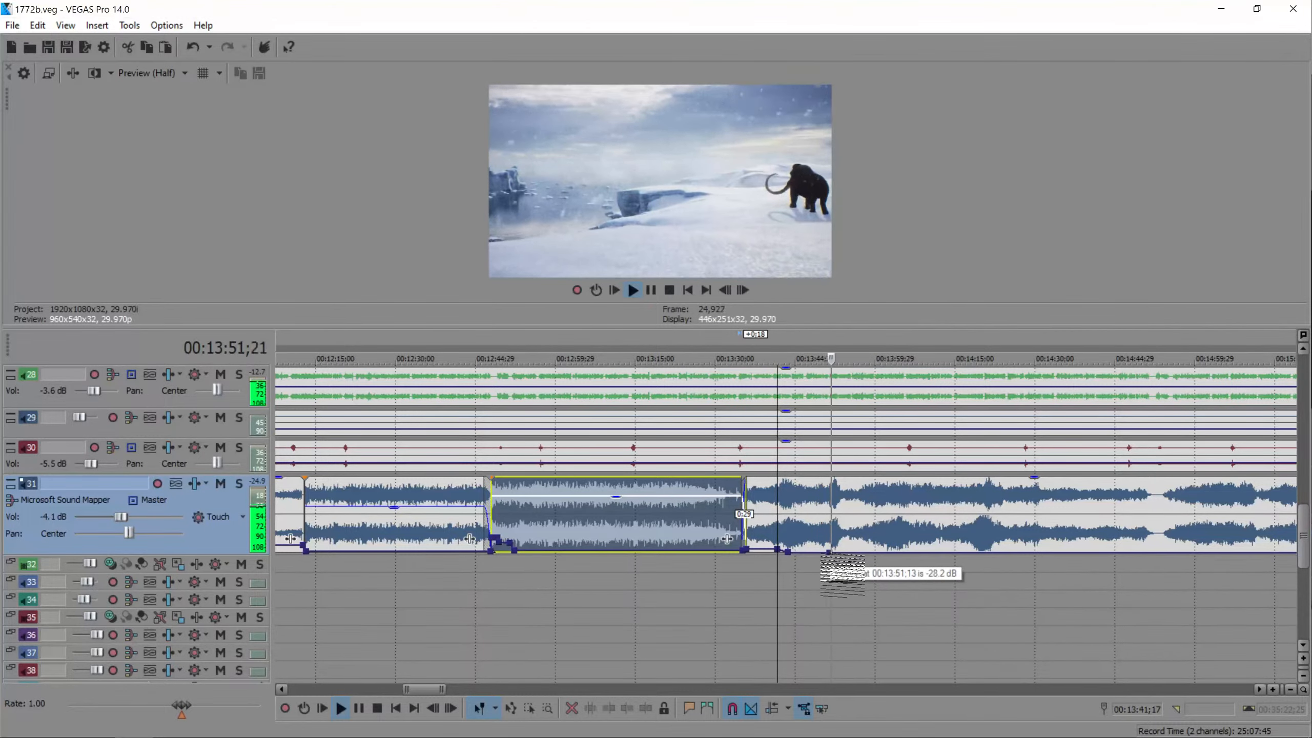
- Play Kyrie, Eleison from about 00:14:28;20 and split it around its quiet stretch, at about 00:14:51;22 and 00:14:54;02
{"action": "left_click", "coordinate": [1028, 514]}
{"action": "key", "text": "space"}
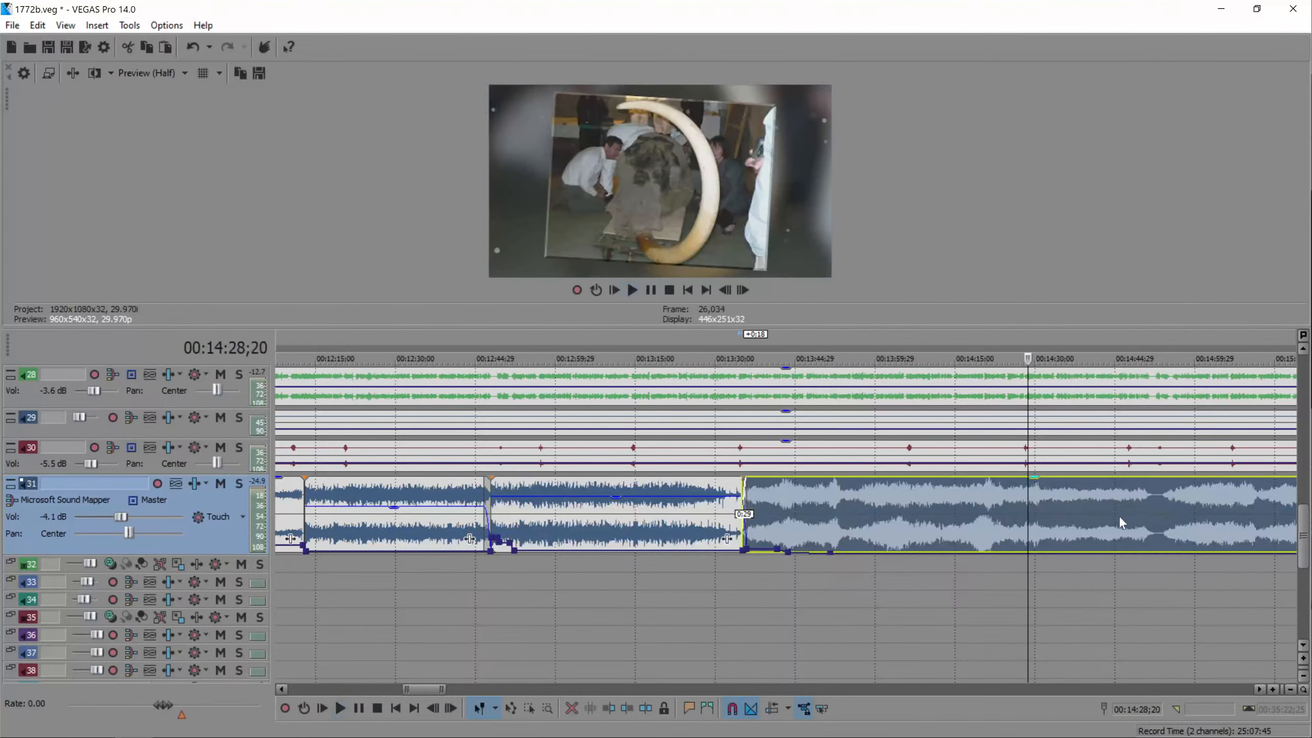
{"action": "key", "text": "space"}
{"action": "left_click", "coordinate": [1125, 513]}
{"action": "scroll", "coordinate": [1106, 513], "scroll_direction": "down", "scroll_amount": 3}
{"action": "scroll", "coordinate": [789, 523], "scroll_direction": "up", "scroll_amount": 4}
{"action": "scroll", "coordinate": [789, 523], "scroll_direction": "up", "scroll_amount": 4}
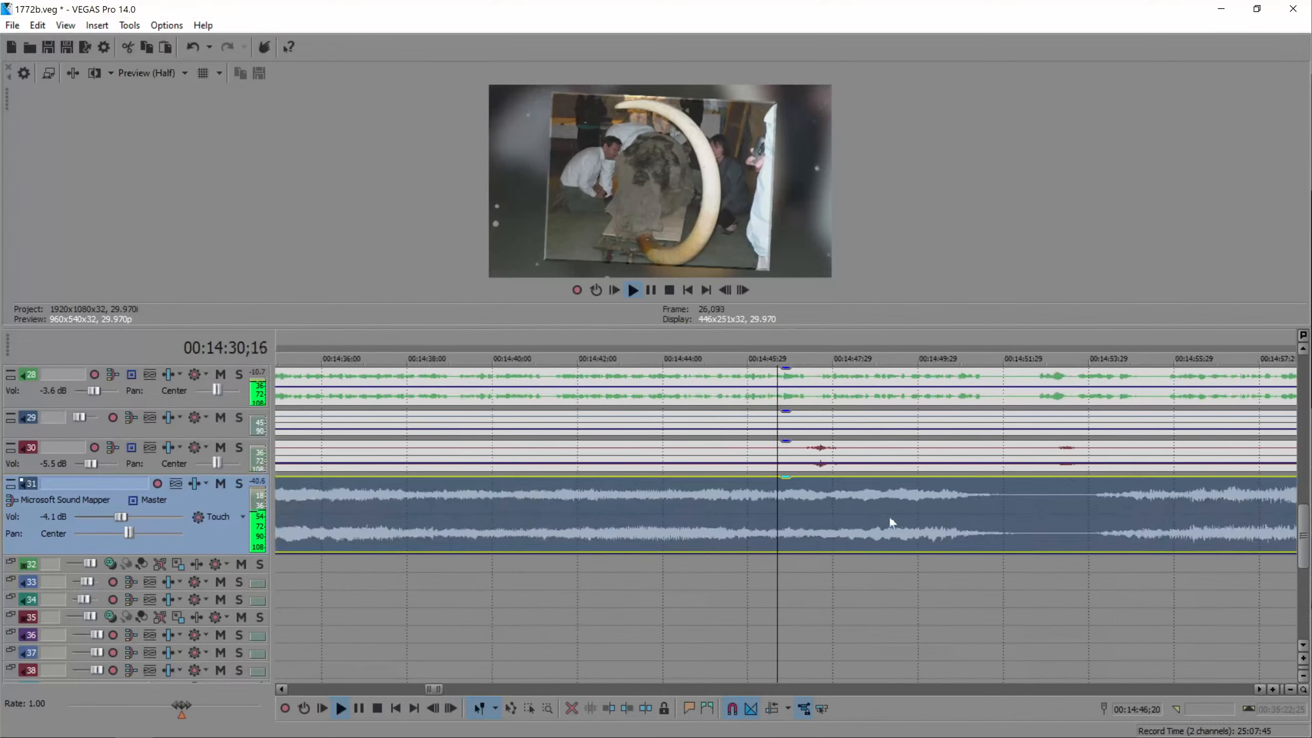
{"action": "key", "text": "space"}
{"action": "left_click", "coordinate": [993, 513]}
{"action": "key", "text": "s"}
{"action": "left_click", "coordinate": [1093, 506]}
{"action": "key", "text": "s"}
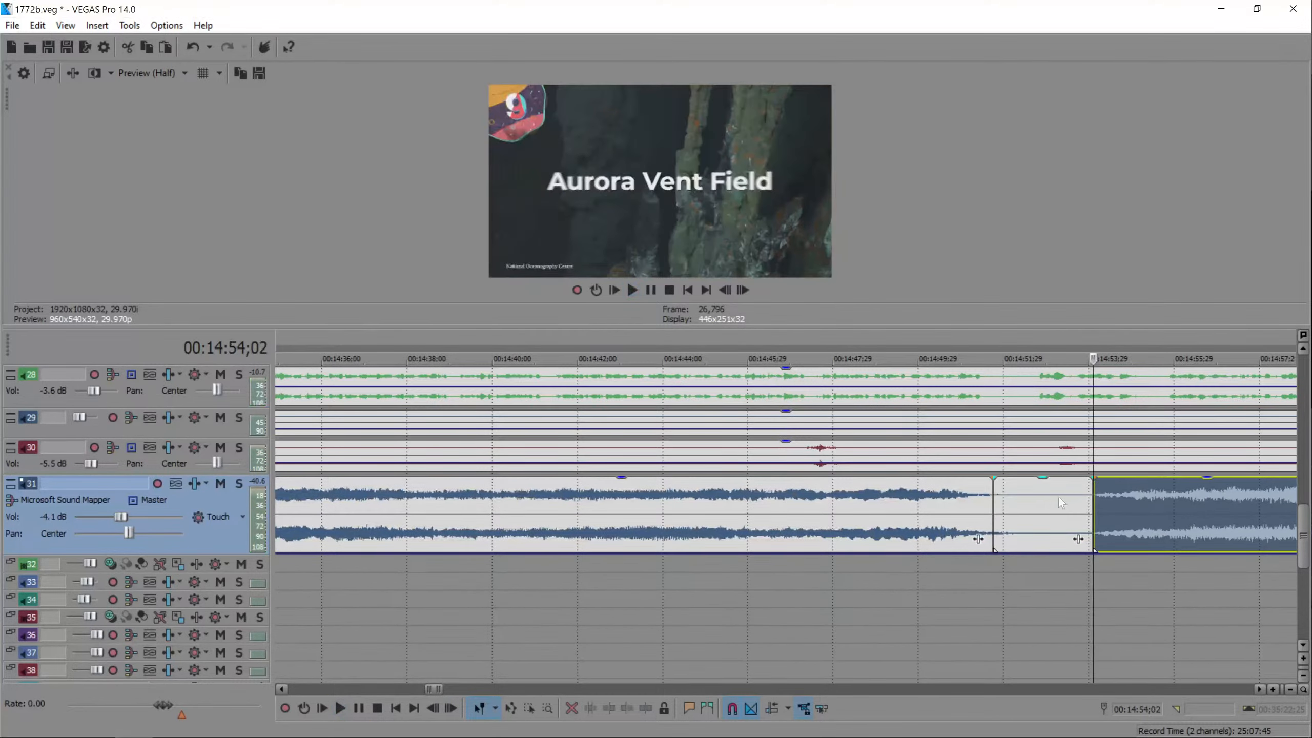
- Delete the quiet middle piece and move the remaining music earlier to crossfade with the first part for about 12 frames
{"action": "left_click", "coordinate": [1048, 507]}
{"action": "key", "text": "Delete"}
{"action": "left_click_drag", "start_coordinate": [1125, 509], "coordinate": [981, 499]}
- Add track 31 envelope points at the crossfade from 00:14:51;09, raise the music for the Aurora Vent Field title, and play it
{"action": "left_click", "coordinate": [961, 511]}
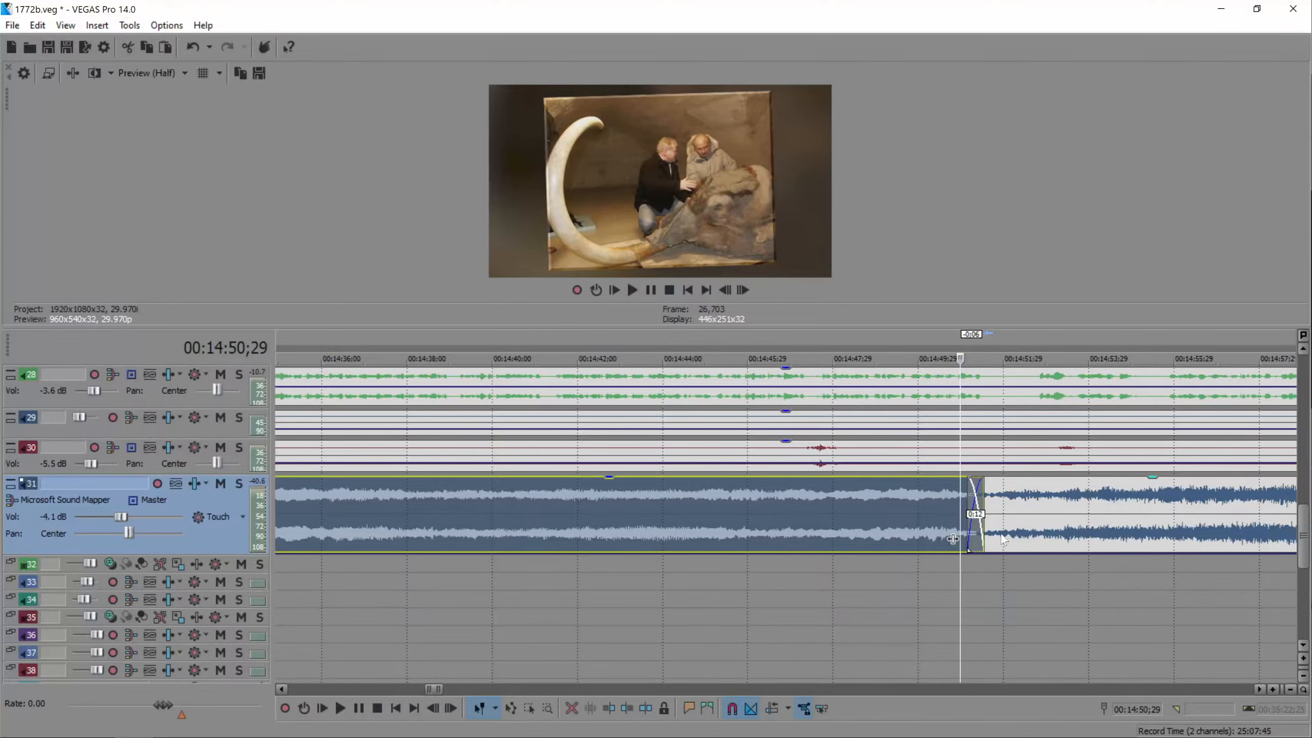
{"action": "scroll", "coordinate": [1001, 539], "scroll_direction": "up", "scroll_amount": 3}
{"action": "double_click", "coordinate": [818, 553]}
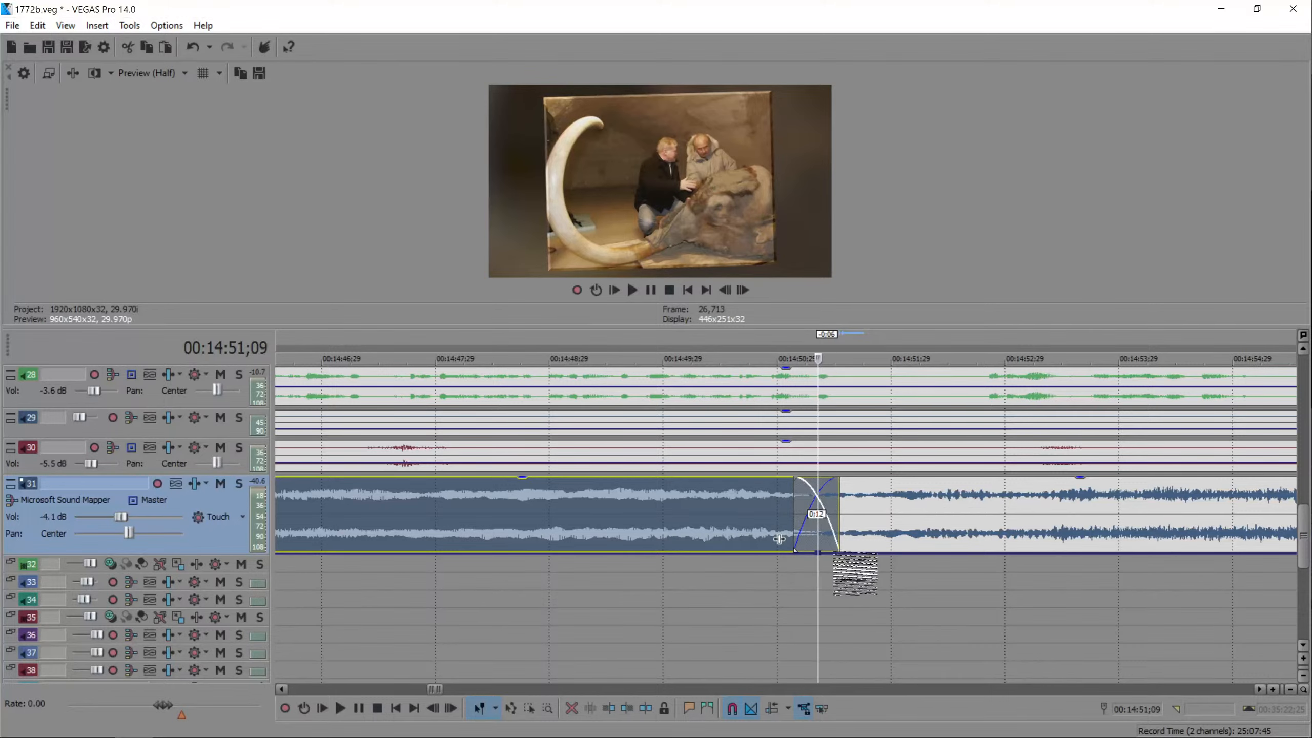
{"action": "double_click", "coordinate": [837, 552]}
{"action": "left_click_drag", "start_coordinate": [836, 552], "coordinate": [846, 539]}
{"action": "key", "text": "space"}
- Add track 31 envelope points at about 00:14:55;19 and 00:14:56;08, lower the music after the Aurora Vent Field title, and replay it
{"action": "scroll", "coordinate": [798, 539], "scroll_direction": "down", "scroll_amount": 3}
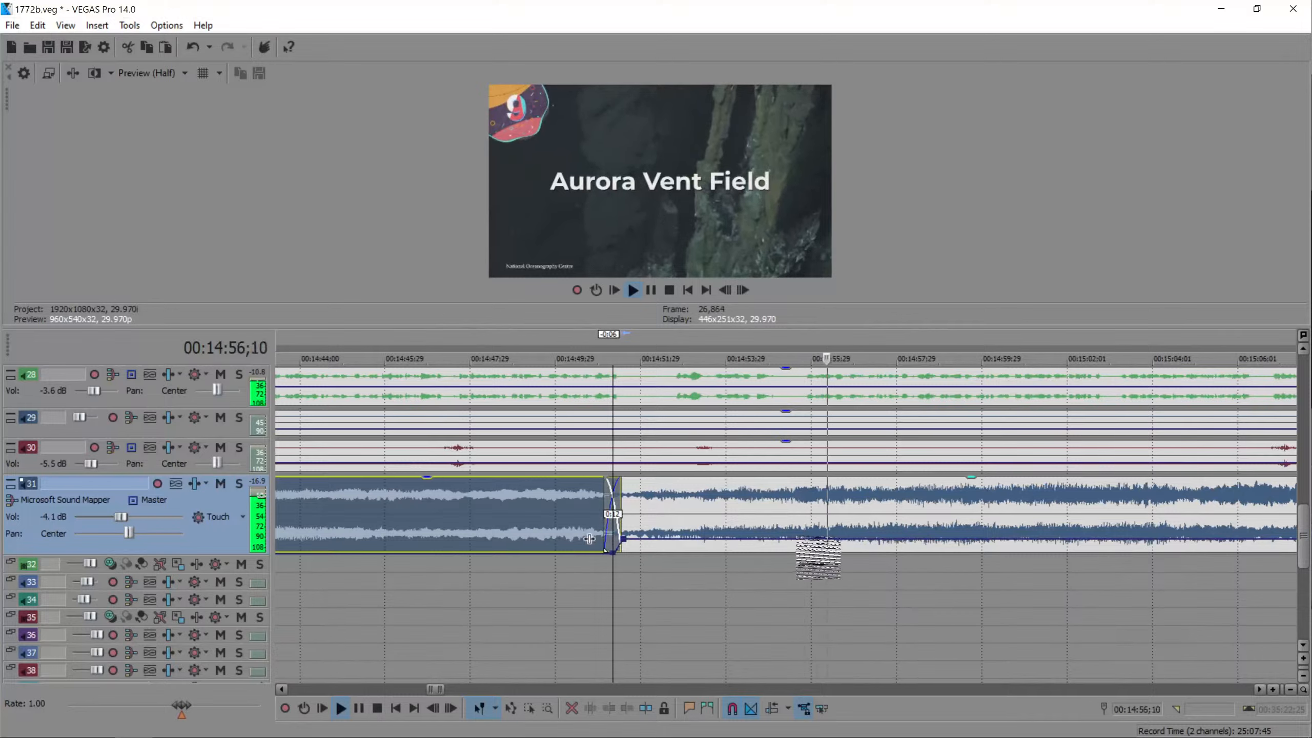
{"action": "double_click", "coordinate": [797, 540]}
{"action": "key", "text": "space"}
{"action": "double_click", "coordinate": [824, 539]}
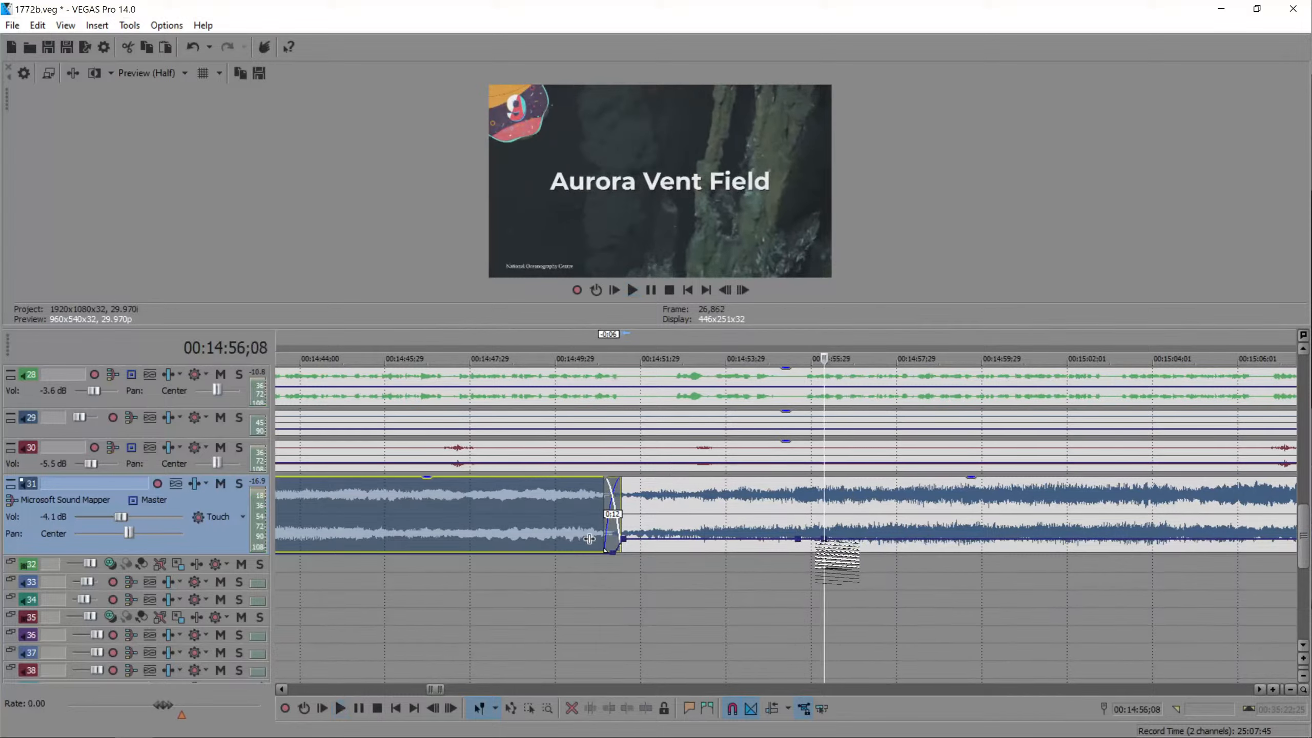
{"action": "left_click_drag", "start_coordinate": [825, 539], "coordinate": [824, 547]}
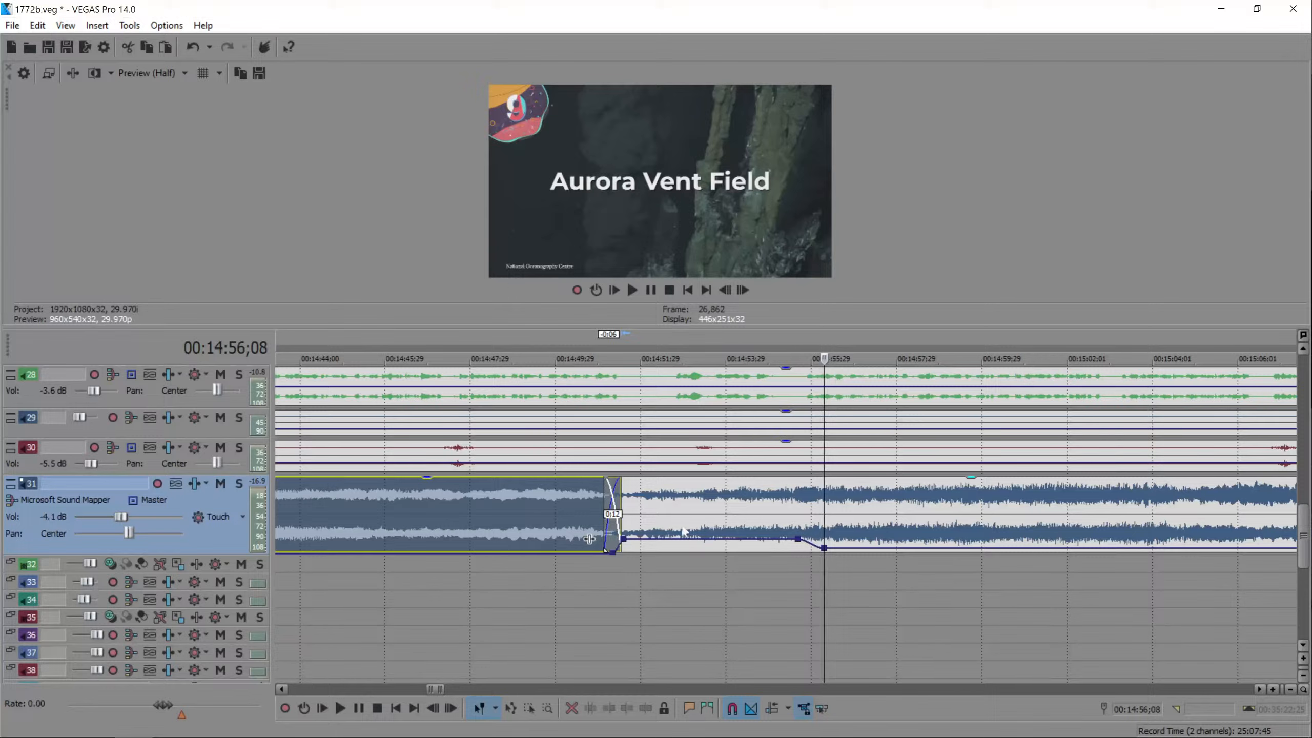
{"action": "left_click", "coordinate": [646, 498]}
{"action": "key", "text": "space"}
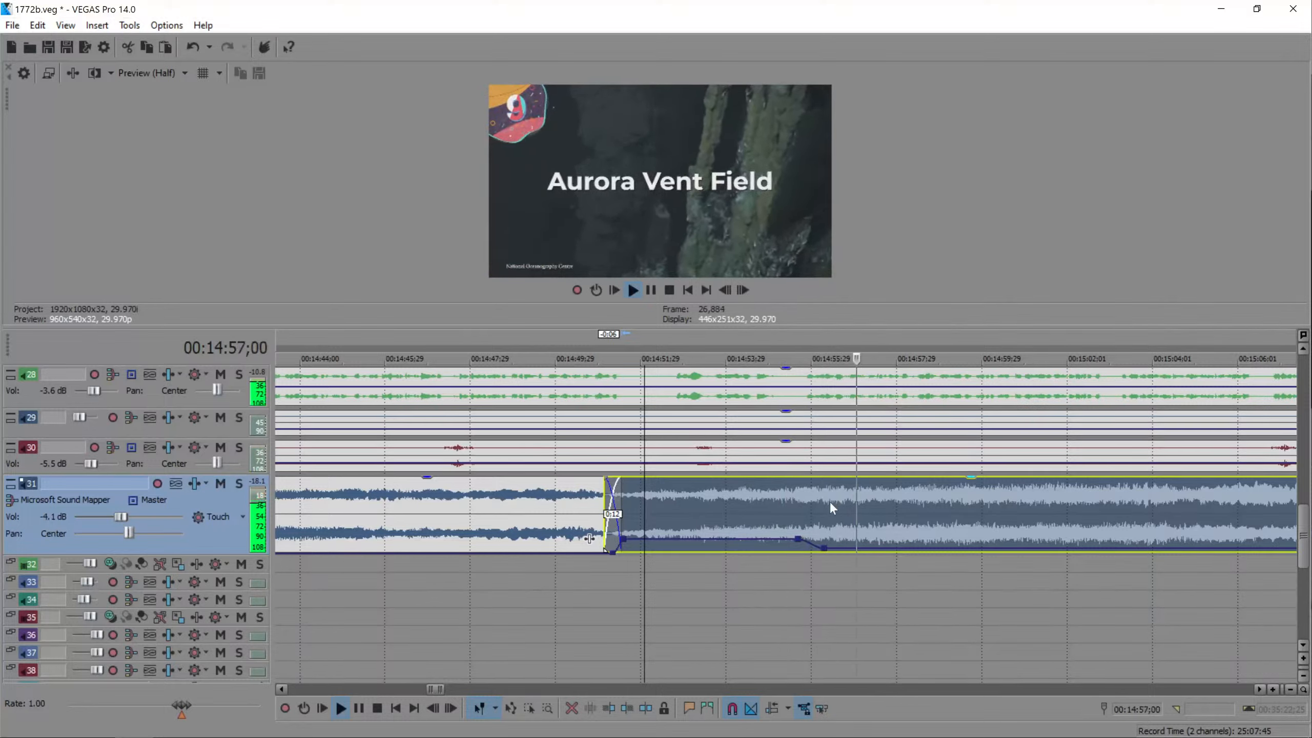
- Add track 31 envelope points at 00:14:57;24 and about 00:15:00, stepping the music further down under the narration
{"action": "key", "text": "space"}
{"action": "double_click", "coordinate": [893, 548]}
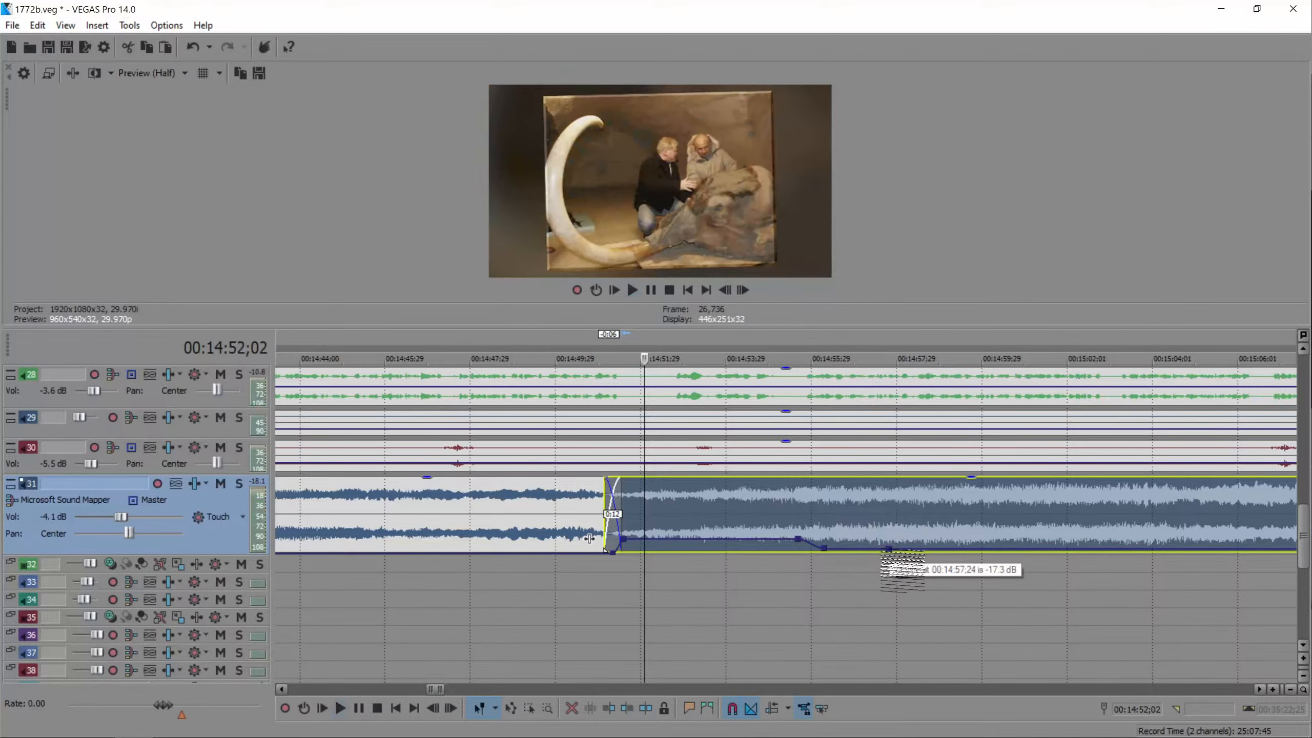
{"action": "left_click_drag", "start_coordinate": [893, 548], "coordinate": [893, 551]}
{"action": "left_click", "coordinate": [901, 515]}
{"action": "scroll", "coordinate": [896, 515], "scroll_direction": "down", "scroll_amount": 2}
{"action": "key", "text": "space"}
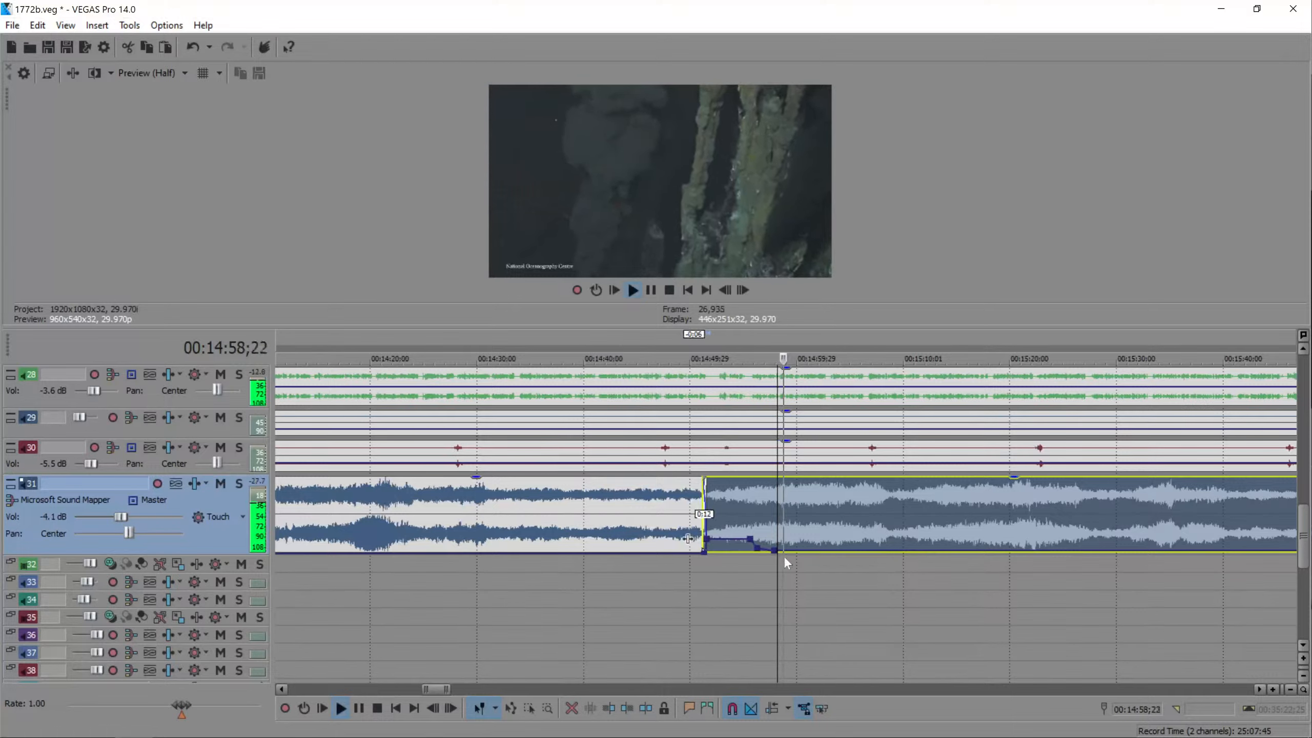
{"action": "left_click_drag", "start_coordinate": [799, 552], "coordinate": [804, 560]}
{"action": "key", "text": "space"}
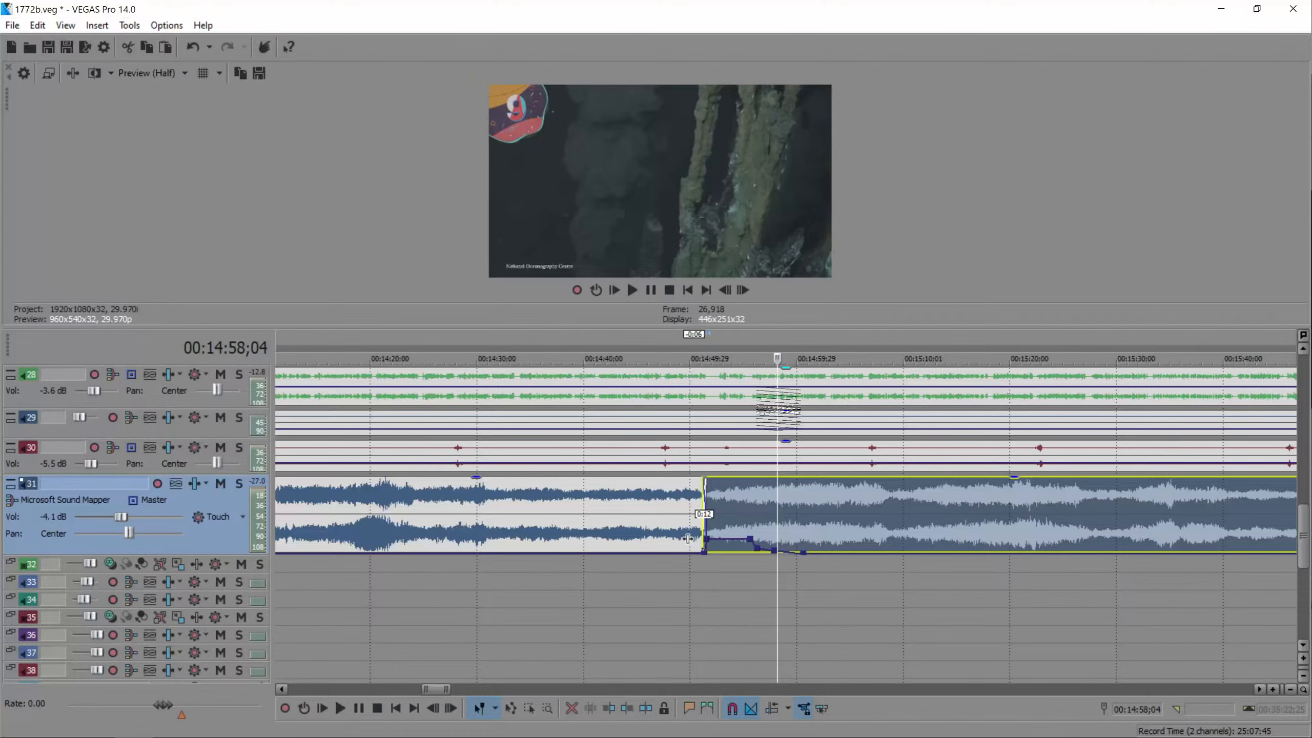
- Play through to the end of the last music clip, trim about 3:13 of silence off its end, and copy the clip
{"action": "key", "text": "space"}
{"action": "scroll", "coordinate": [858, 514], "scroll_direction": "down", "scroll_amount": 2}
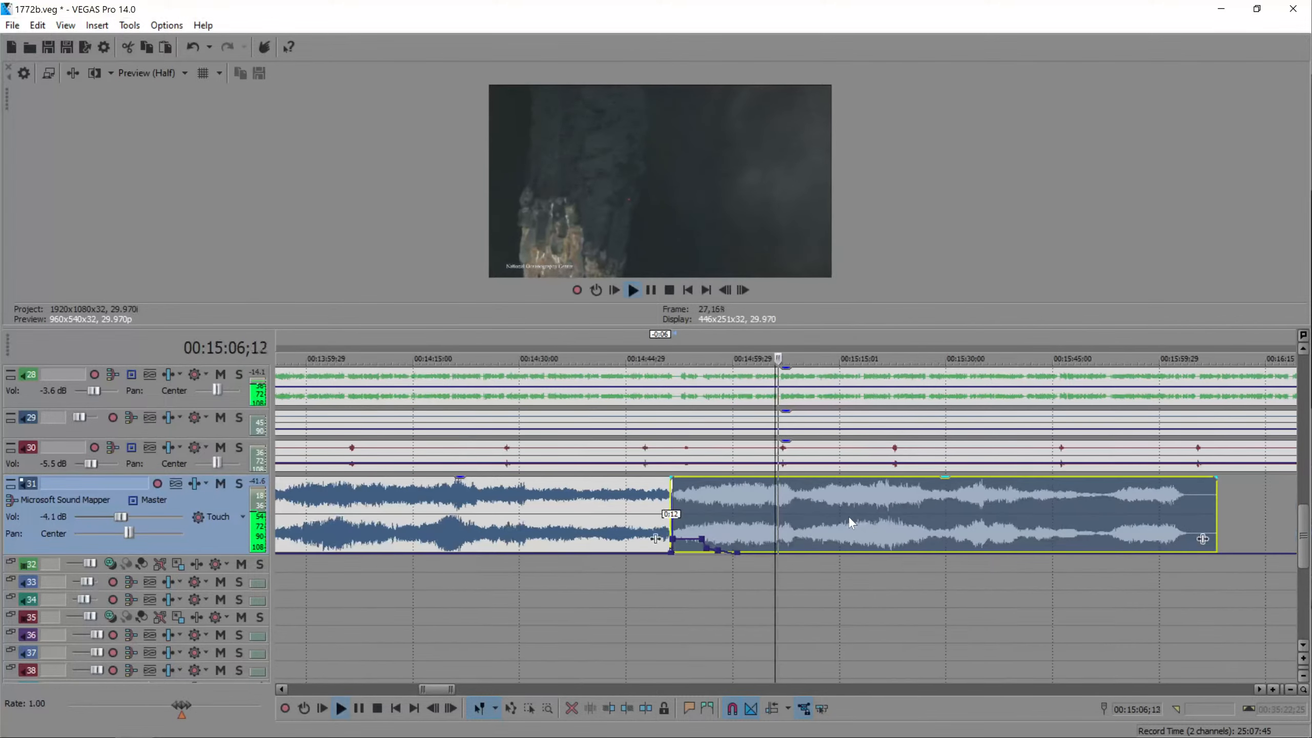
{"action": "left_click", "coordinate": [1139, 513]}
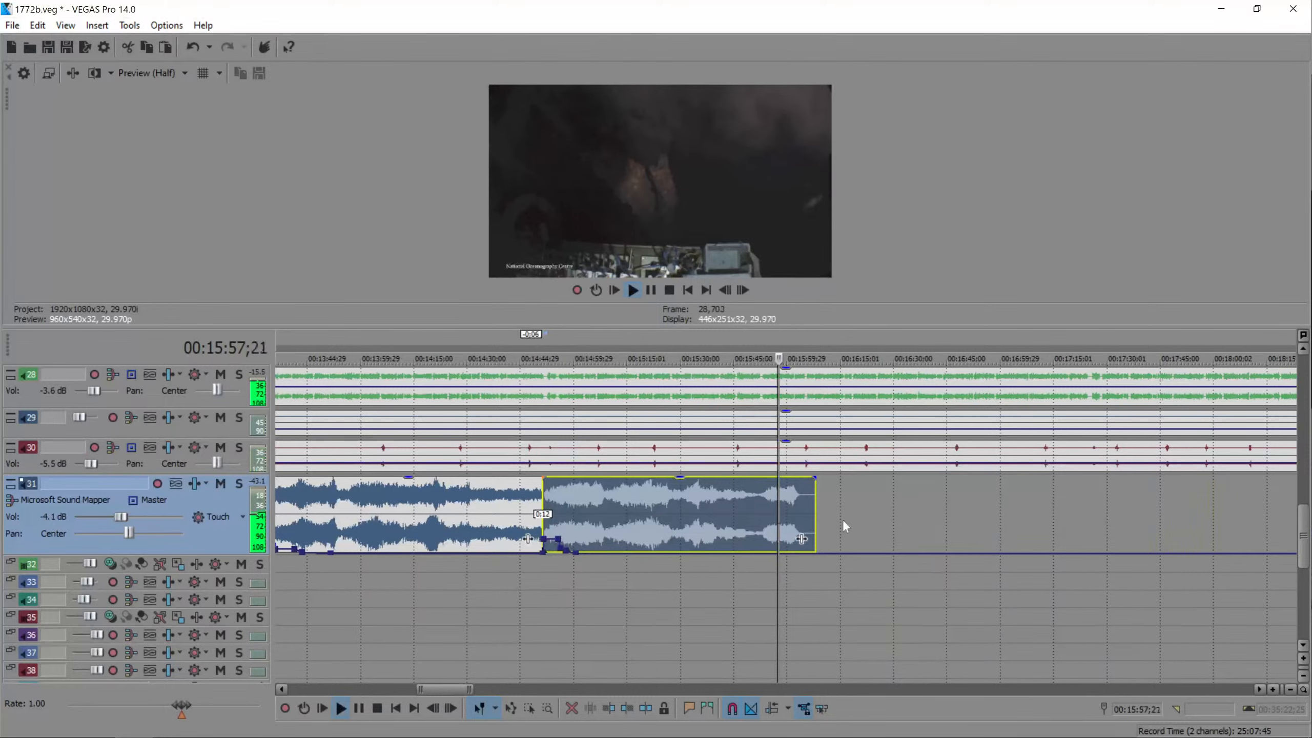
{"action": "scroll", "coordinate": [857, 516], "scroll_direction": "up", "scroll_amount": 2}
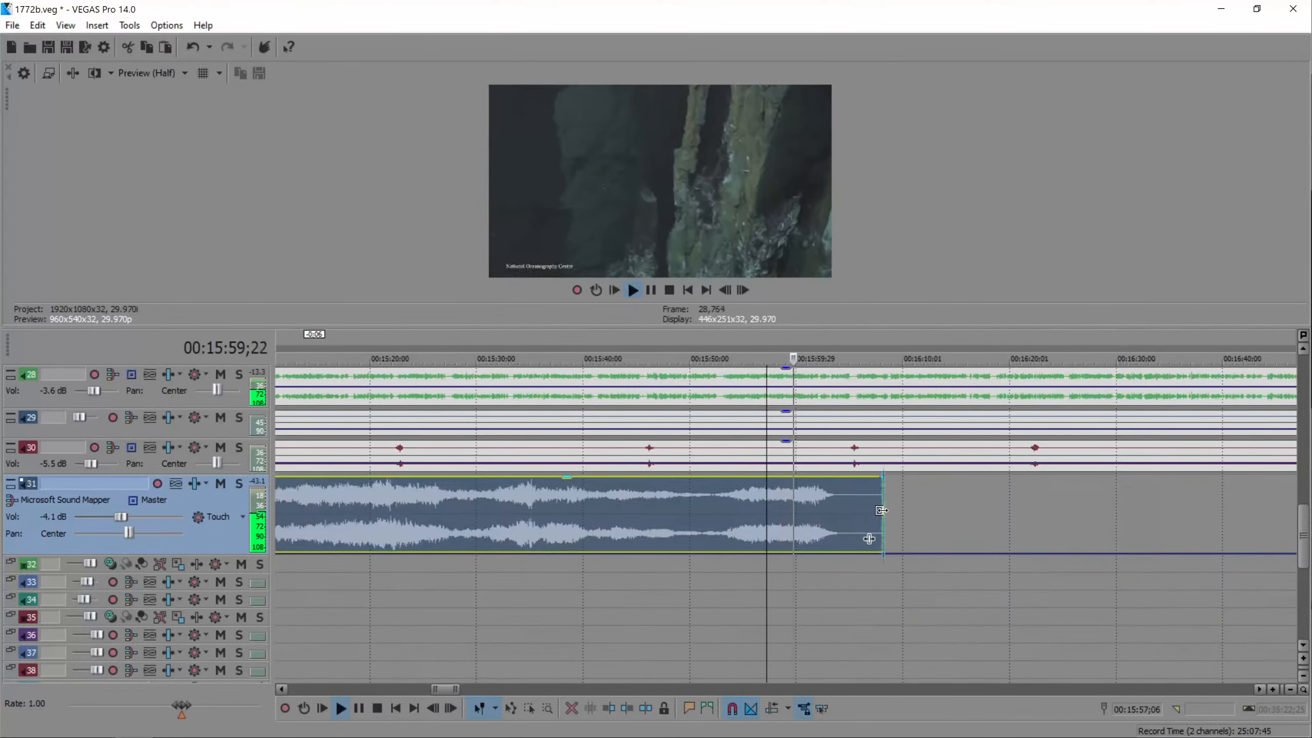
{"action": "left_click_drag", "start_coordinate": [877, 510], "coordinate": [844, 507]}
{"action": "scroll", "coordinate": [844, 507], "scroll_direction": "down", "scroll_amount": 2}
{"action": "left_click", "coordinate": [727, 504]}
{"action": "key", "text": "ctrl+c"}
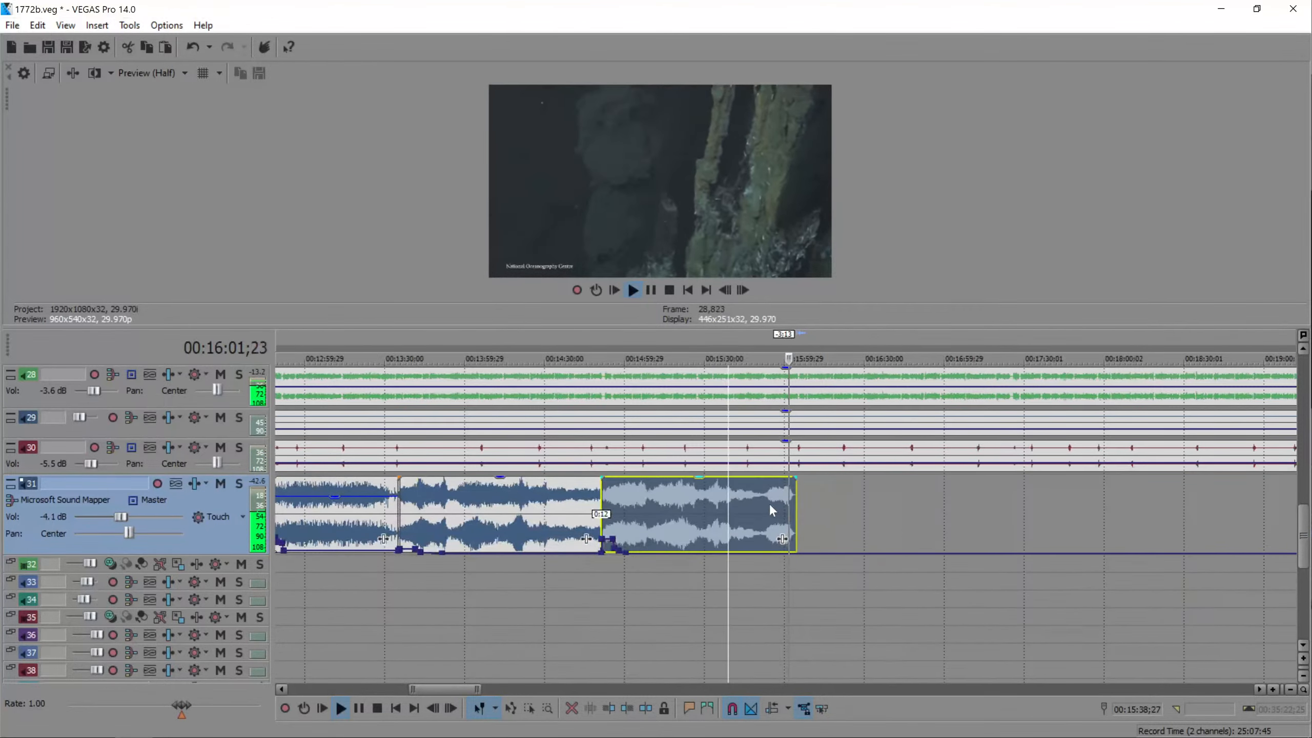
- Paste the copied music after the last clip, overlap them in a crossfade of about 29 frames, and play from about 00:16:05
{"action": "left_click", "coordinate": [821, 508]}
{"action": "key", "text": "ctrl+v"}
{"action": "mouse_move", "coordinate": [858, 511]}
{"action": "left_mouse_down"}
{"action": "mouse_move", "coordinate": [810, 508]}
{"action": "mouse_move", "coordinate": [822, 549]}
{"action": "mouse_move", "coordinate": [846, 509]}
{"action": "left_mouse_up"}
{"action": "left_click", "coordinate": [804, 507]}
{"action": "scroll", "coordinate": [804, 506], "scroll_direction": "up", "scroll_amount": 5}
{"action": "left_click", "coordinate": [846, 508]}
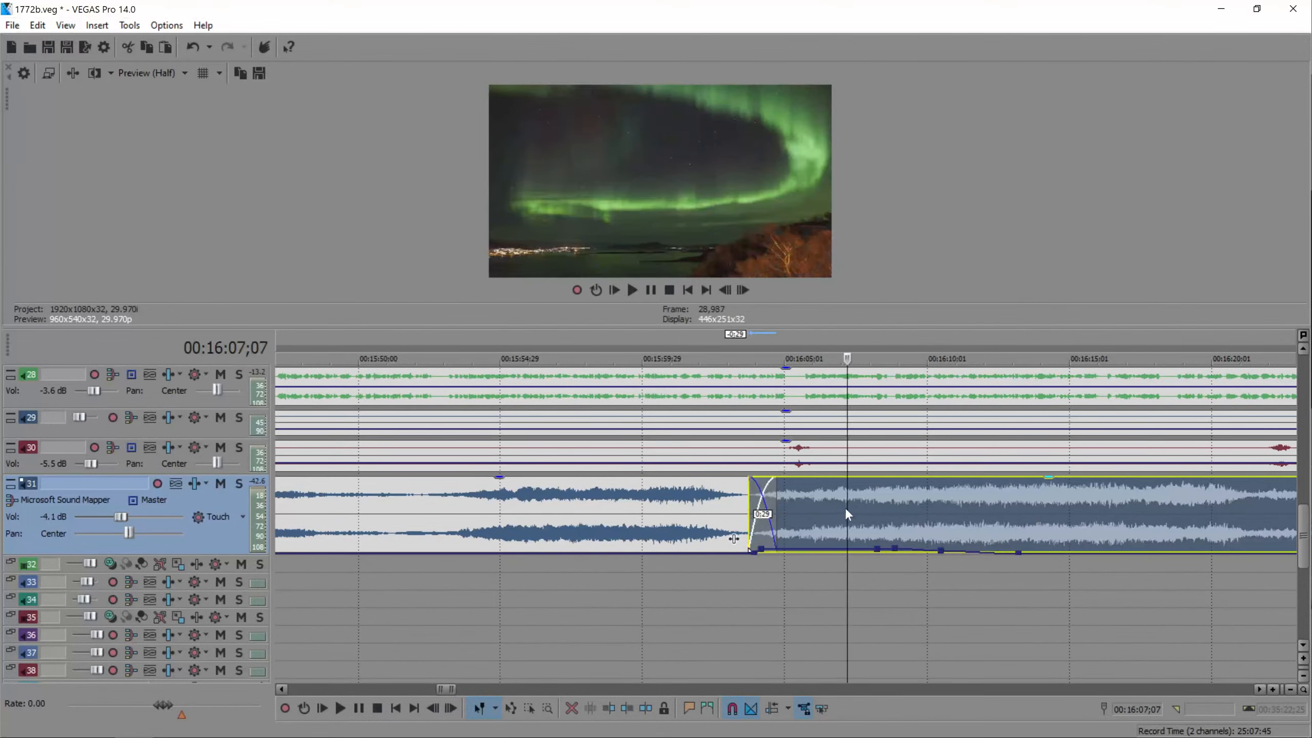
{"action": "left_click", "coordinate": [803, 498]}
{"action": "key", "text": "space"}
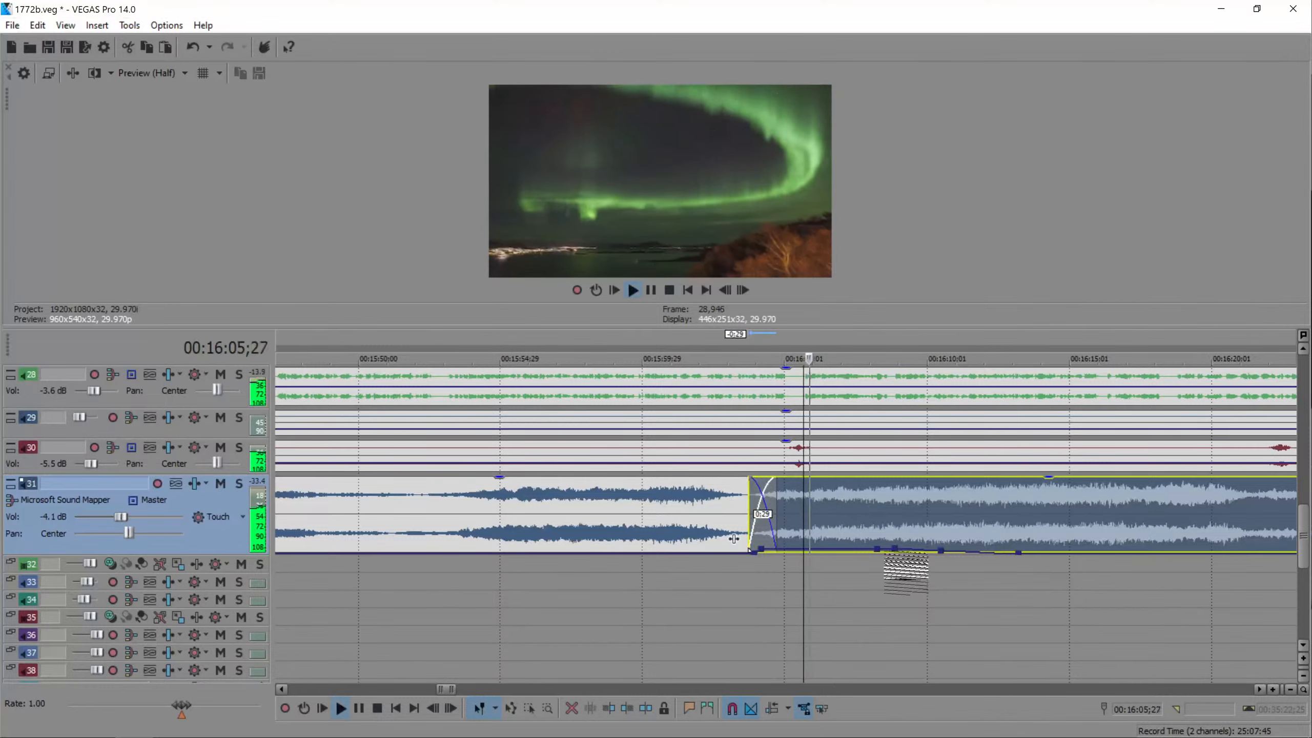
- Add track 31 envelope points at about 00:16:52 and 00:17:01, raising the music slightly for its quiet passage, and play it
{"action": "scroll", "coordinate": [924, 537], "scroll_direction": "down", "scroll_amount": 5}
{"action": "left_click", "coordinate": [933, 519]}
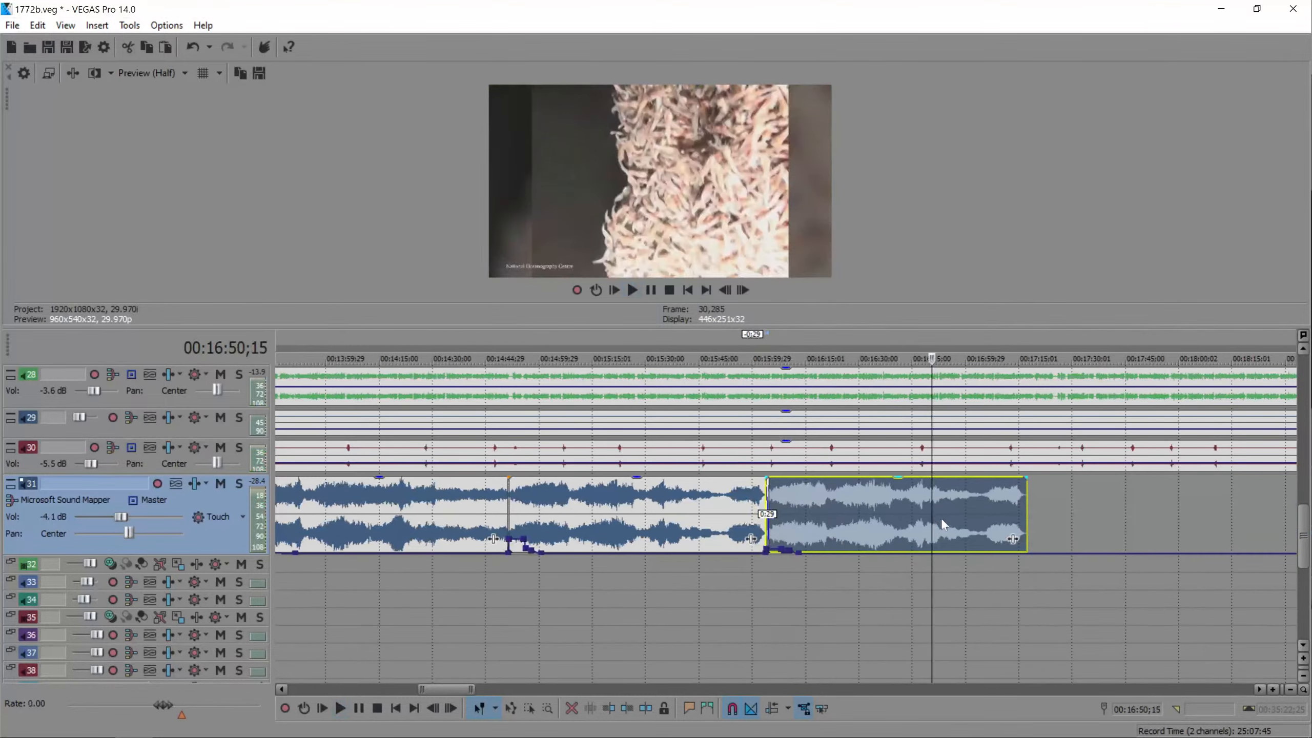
{"action": "double_click", "coordinate": [936, 552]}
{"action": "double_click", "coordinate": [963, 552]}
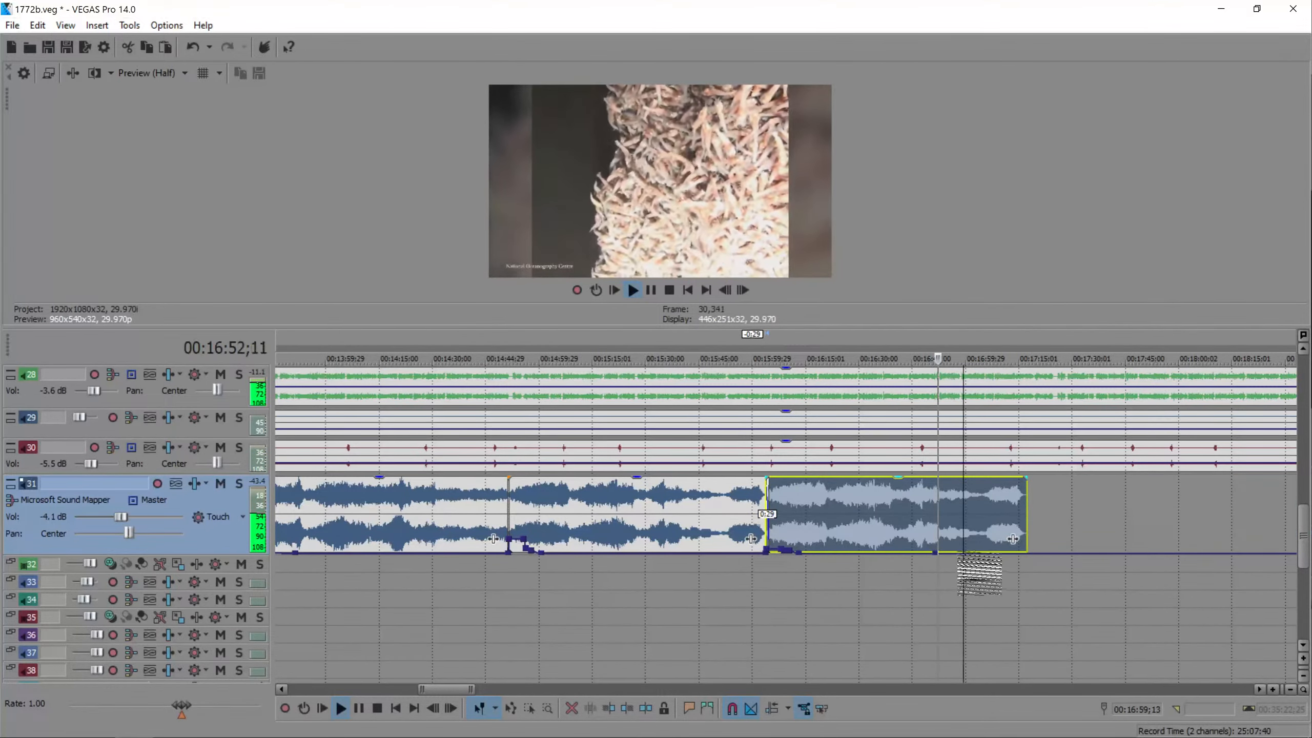
{"action": "left_click_drag", "start_coordinate": [963, 552], "coordinate": [969, 550]}
{"action": "left_click", "coordinate": [993, 517]}
{"action": "scroll", "coordinate": [992, 515], "scroll_direction": "up", "scroll_amount": 4}
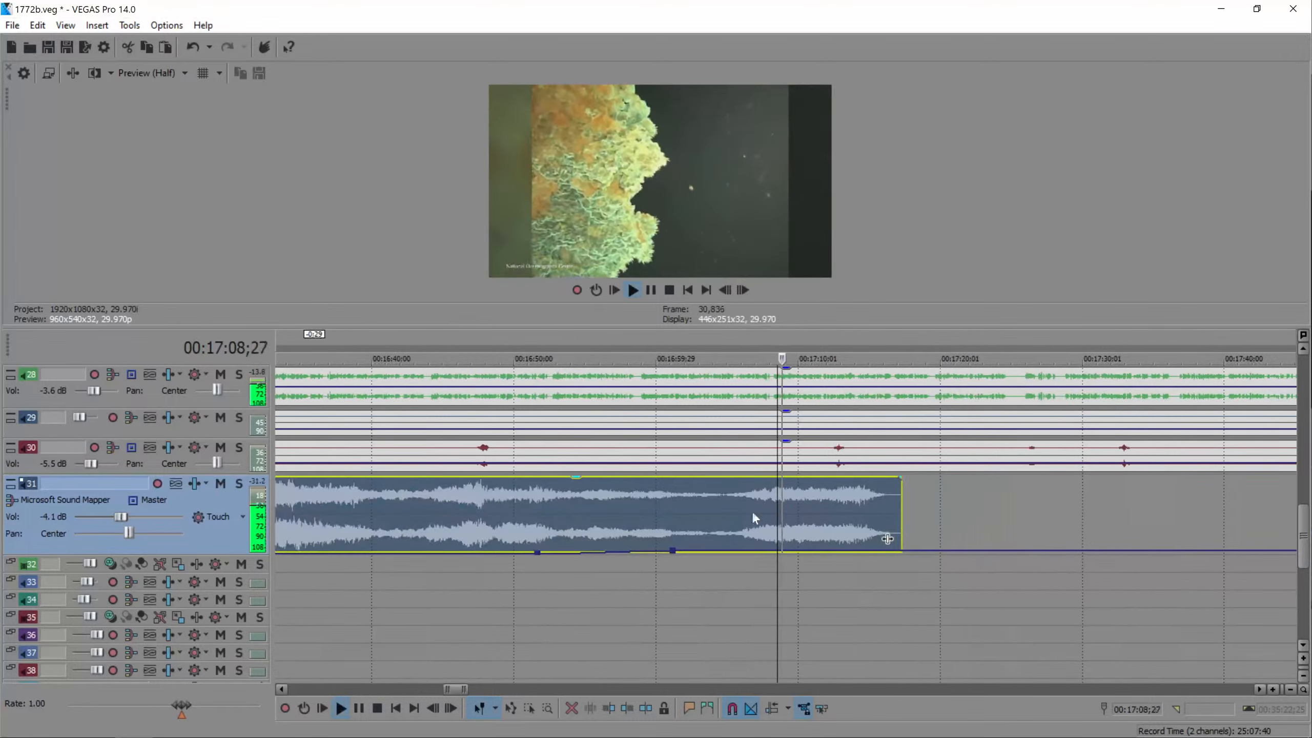
{"action": "key", "text": "space"}
- Split the last music clip near 00:17:04 and append a copy of its second part with a crossfade of about 3:16
{"action": "left_click", "coordinate": [720, 509]}
{"action": "key", "text": "s"}
{"action": "left_click", "coordinate": [789, 506]}
{"action": "left_click", "coordinate": [918, 507]}
{"action": "key", "text": "ctrl+v"}
{"action": "left_click_drag", "start_coordinate": [969, 514], "coordinate": [909, 513]}
- Trim about 21 frames off the end of the appended music clip and save the project
{"action": "left_click", "coordinate": [943, 509]}
{"action": "left_click_drag", "start_coordinate": [1024, 507], "coordinate": [1023, 509]}
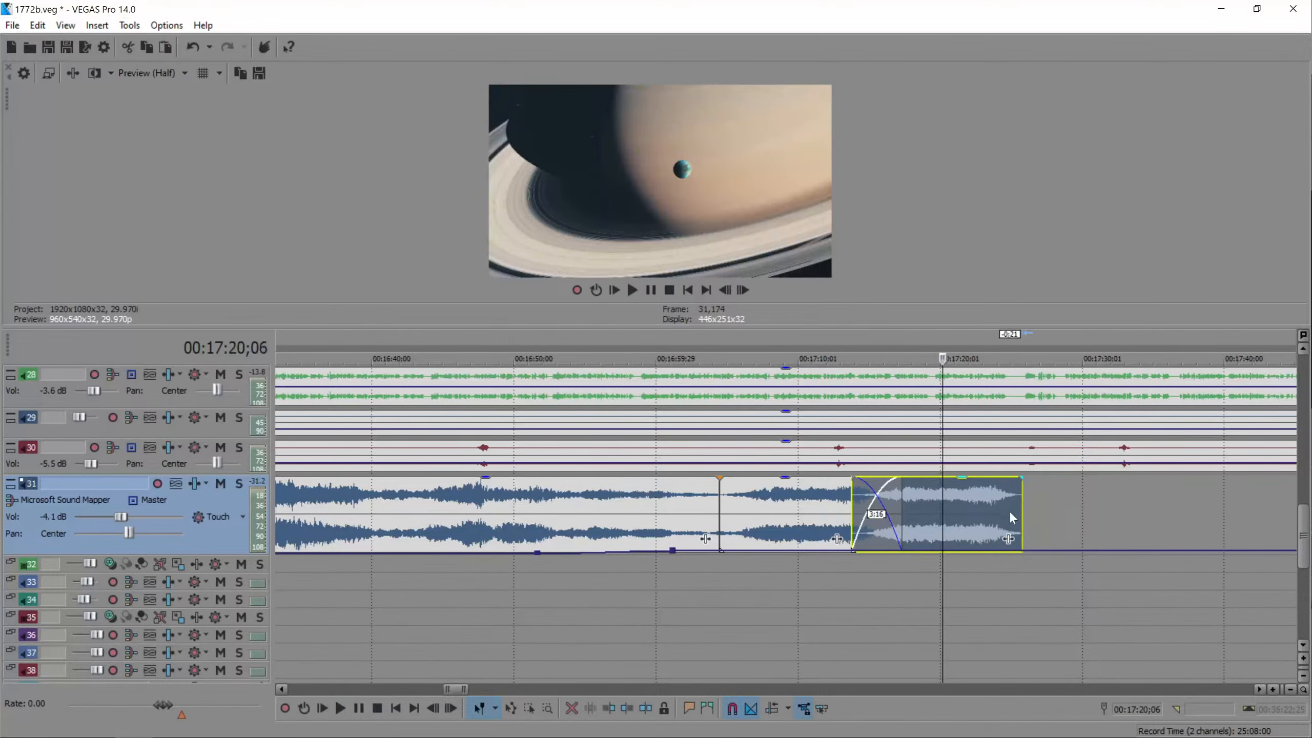
{"action": "scroll", "coordinate": [1009, 512], "scroll_direction": "down", "scroll_amount": 10}
{"action": "key", "text": "ctrl+s"}
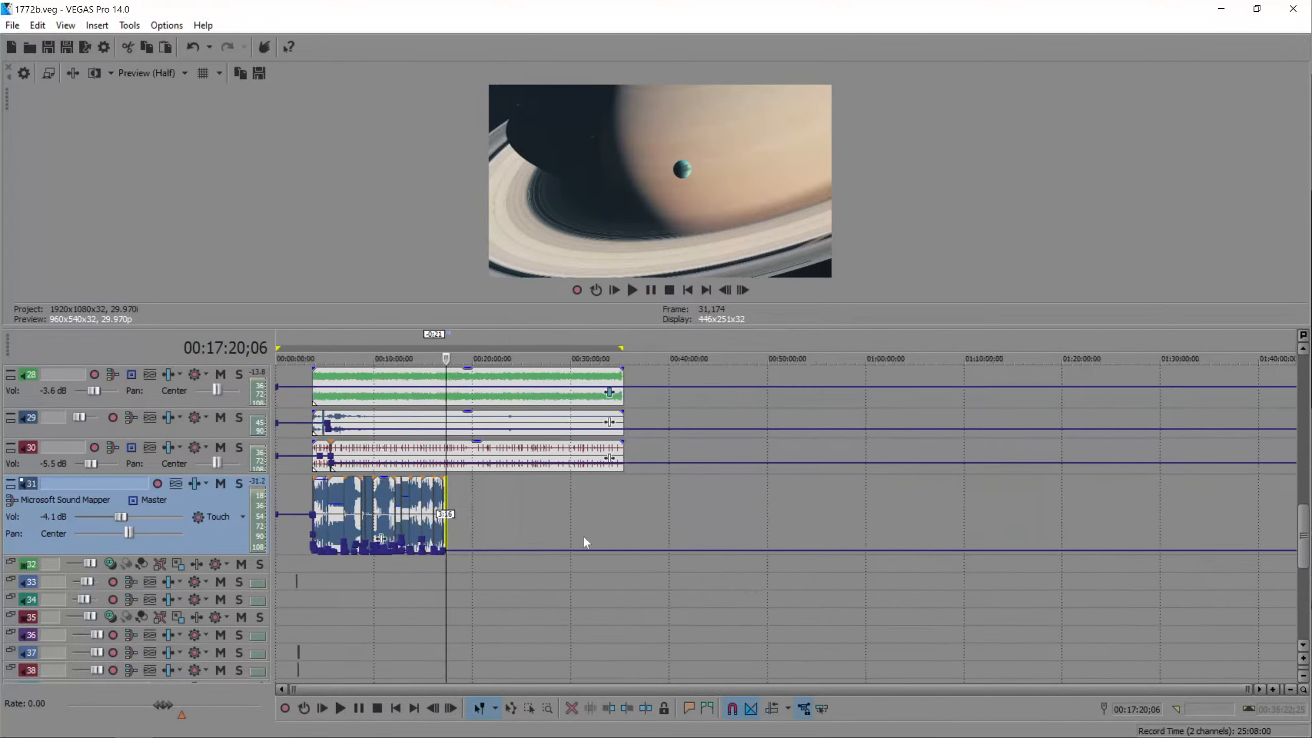
{"action": "scroll", "coordinate": [584, 541], "scroll_direction": "up", "scroll_amount": 8}
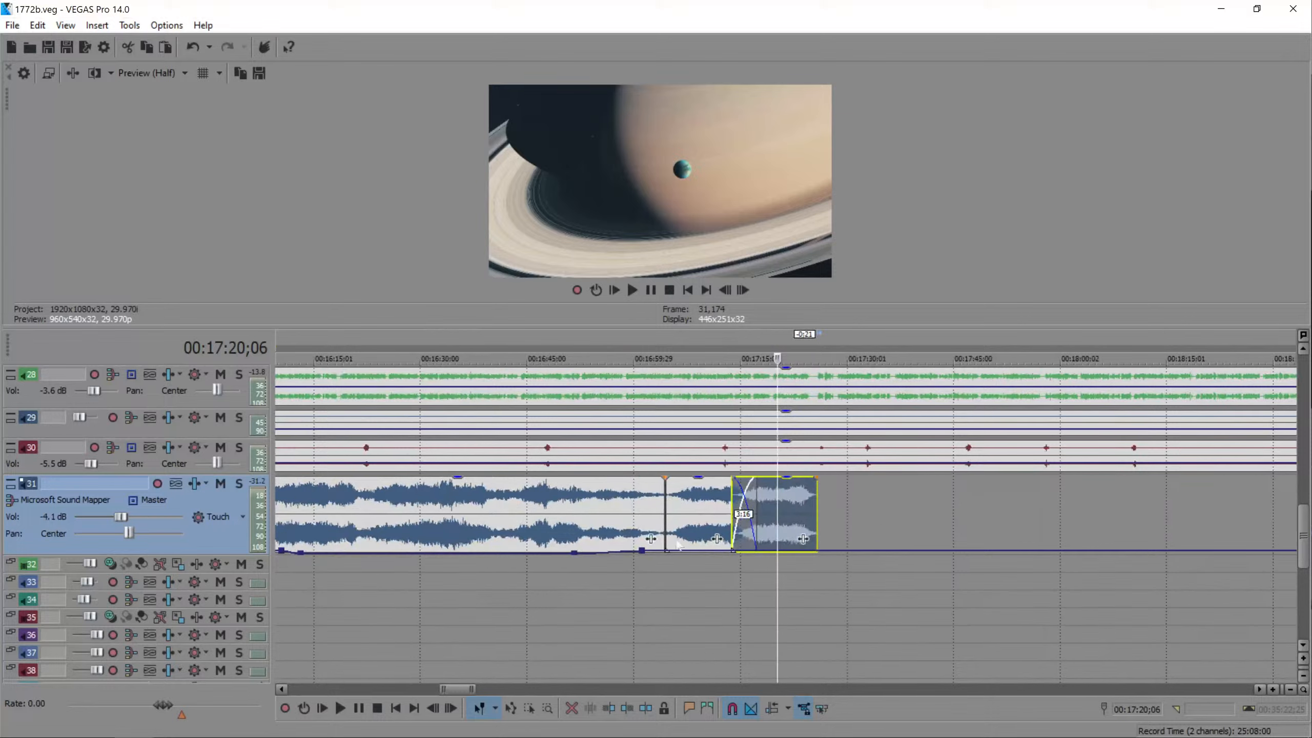
- Switch to Chrome and check the live stream's statistics and chat in YouTube Studio and the Top Fives channel's videos
{"action": "left_click", "coordinate": [58, 723]}
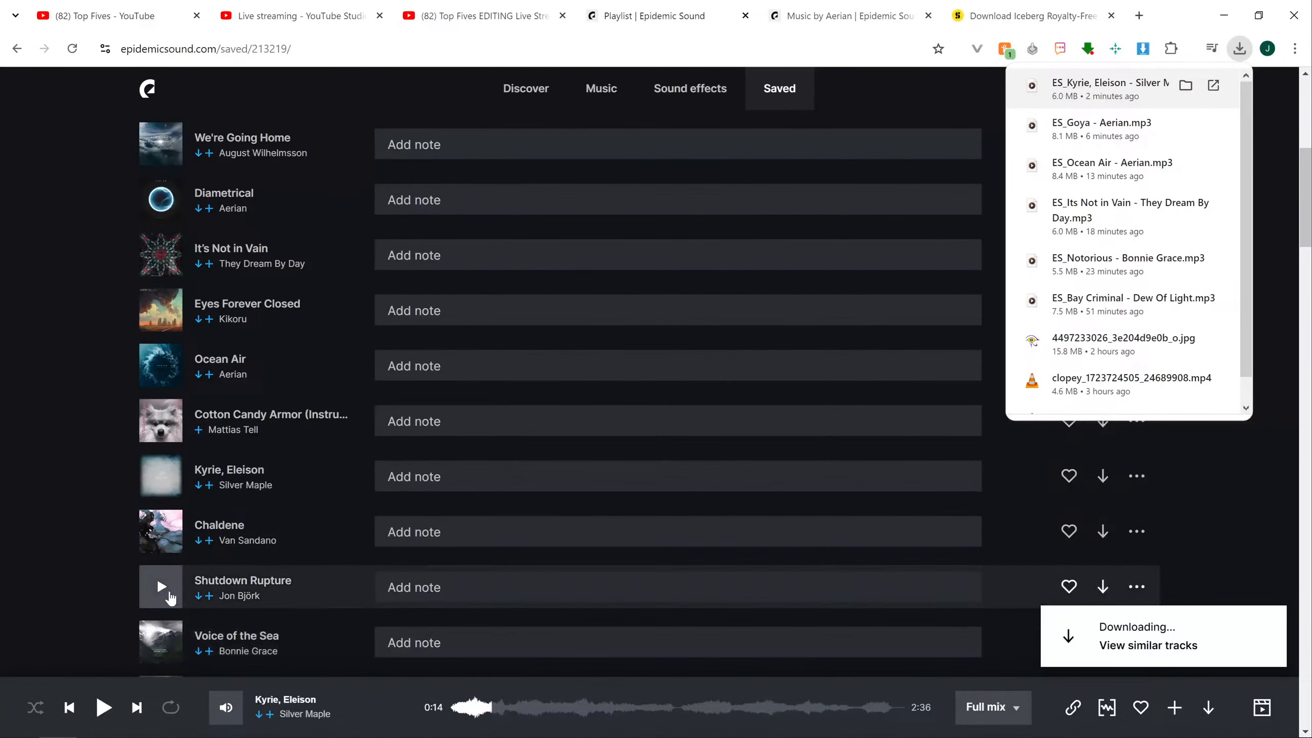
{"action": "left_click", "coordinate": [321, 9]}
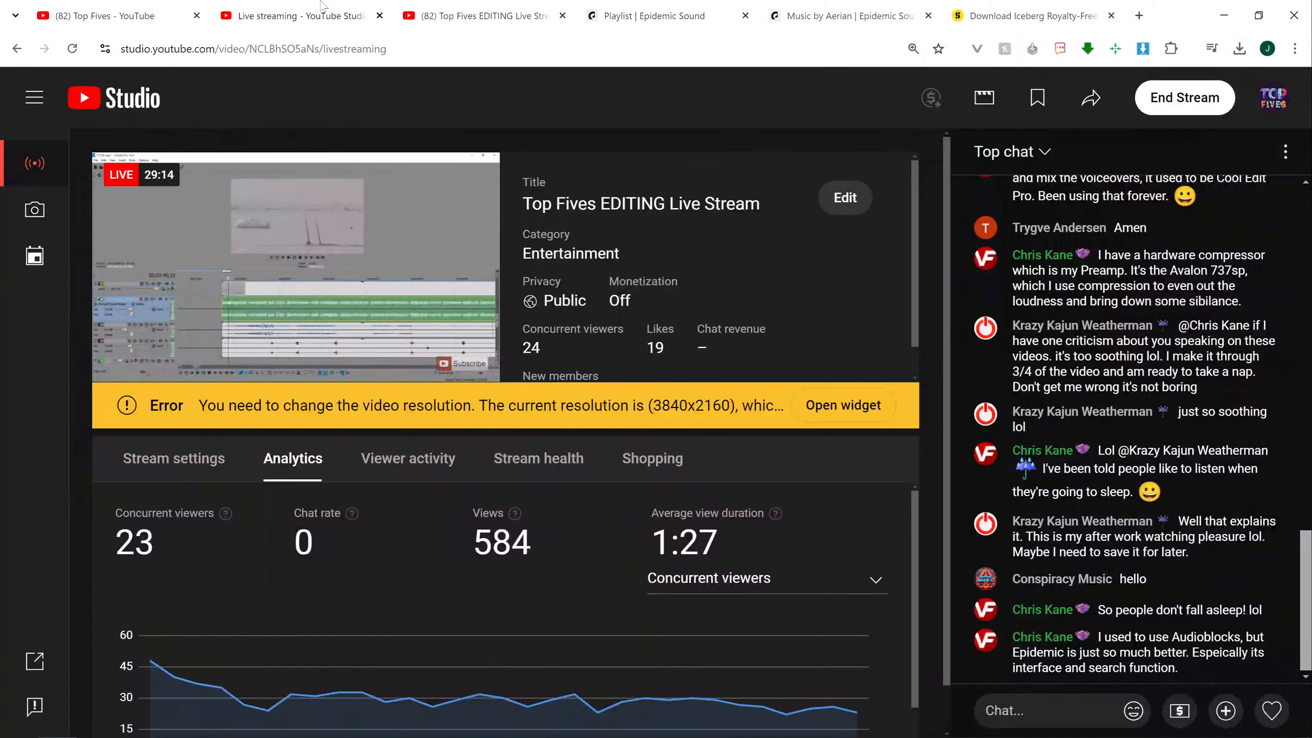
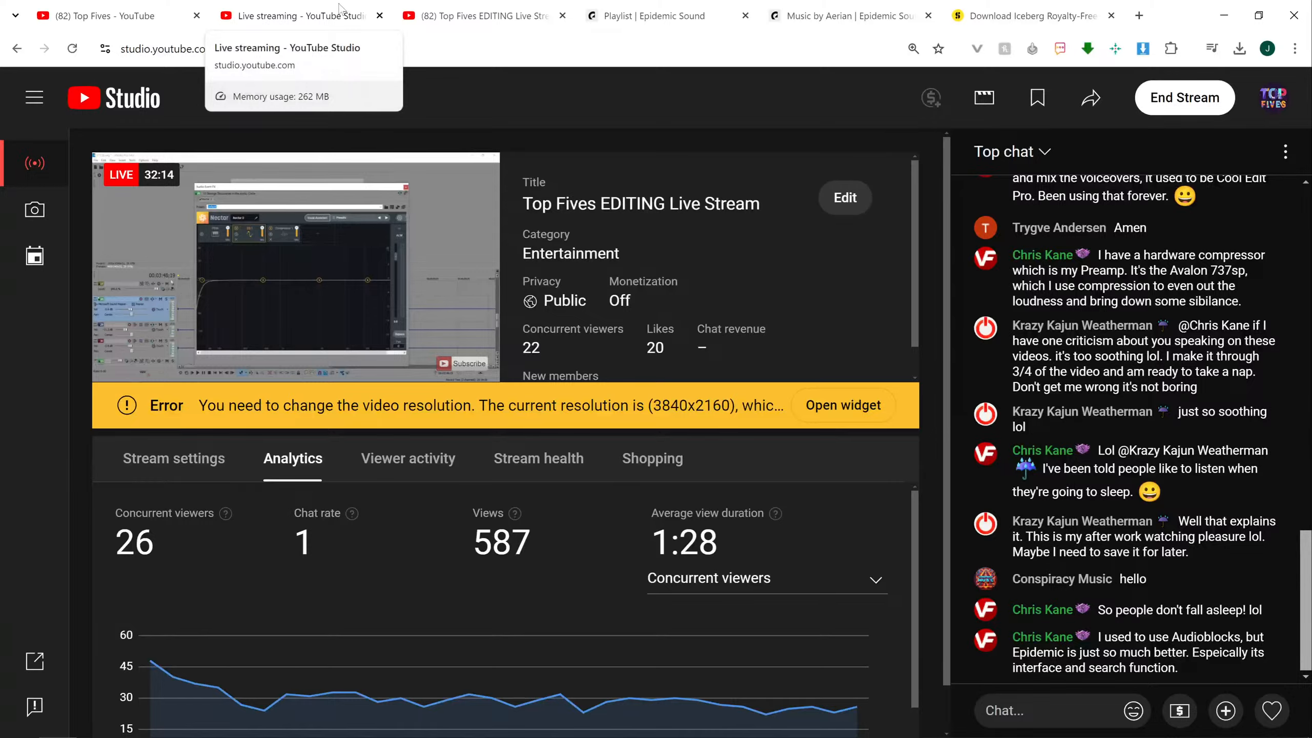
{"action": "left_click", "coordinate": [111, 6]}
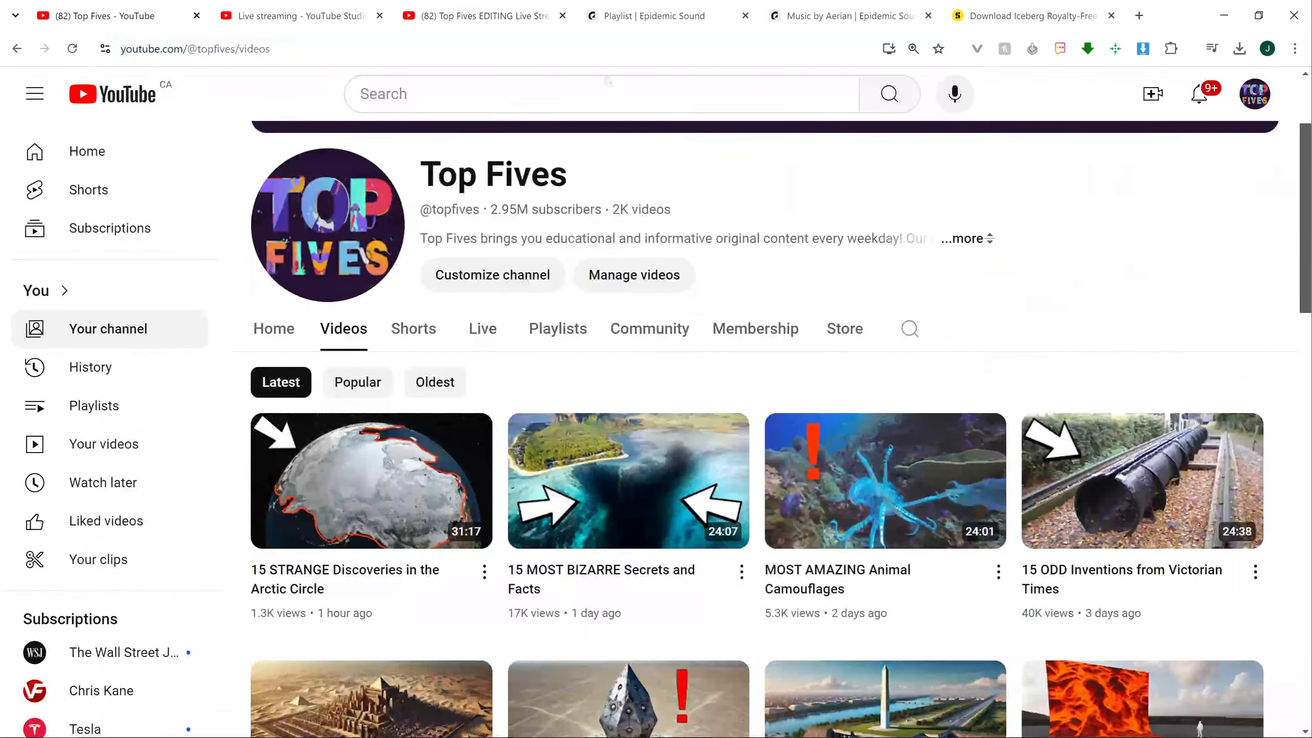
- Find the track Deliverance in the saved Epidemic Sound playlist and preview its opening
{"action": "left_click", "coordinate": [662, 5]}
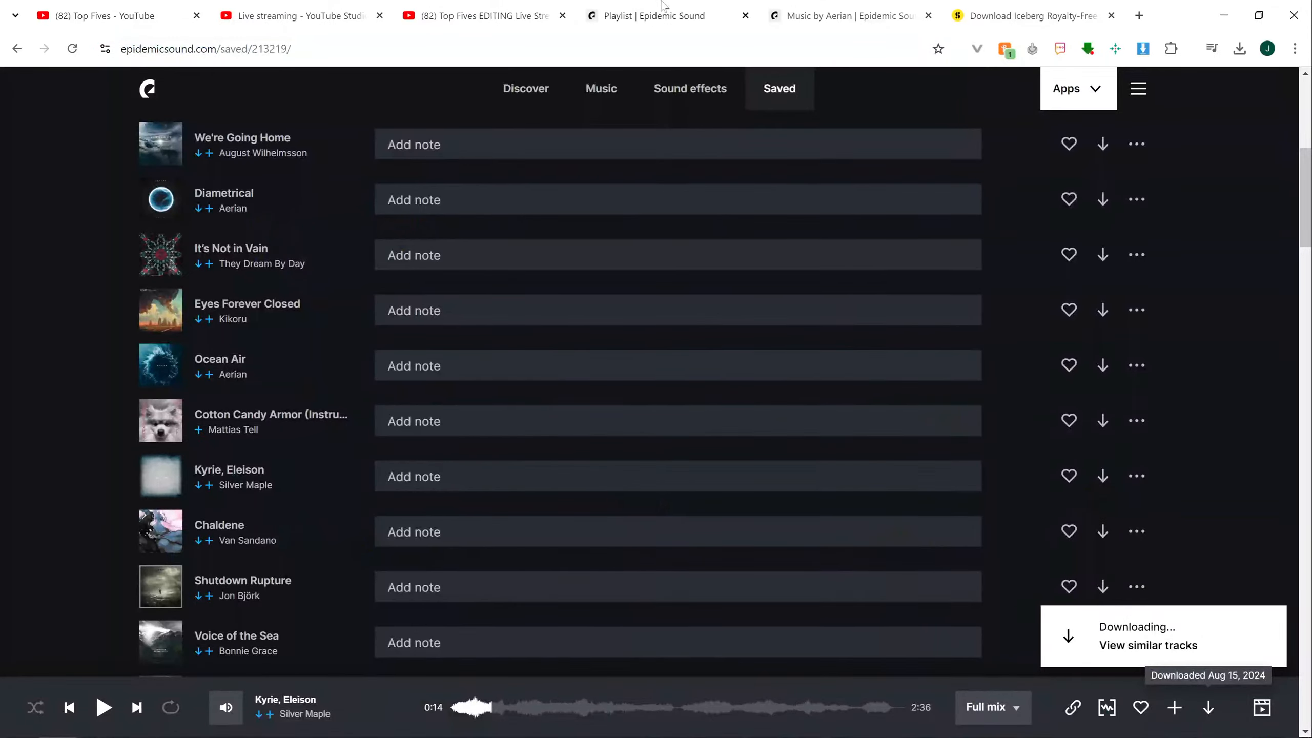
{"action": "scroll", "coordinate": [157, 525], "scroll_direction": "down", "scroll_amount": 7}
{"action": "left_click", "coordinate": [159, 434]}
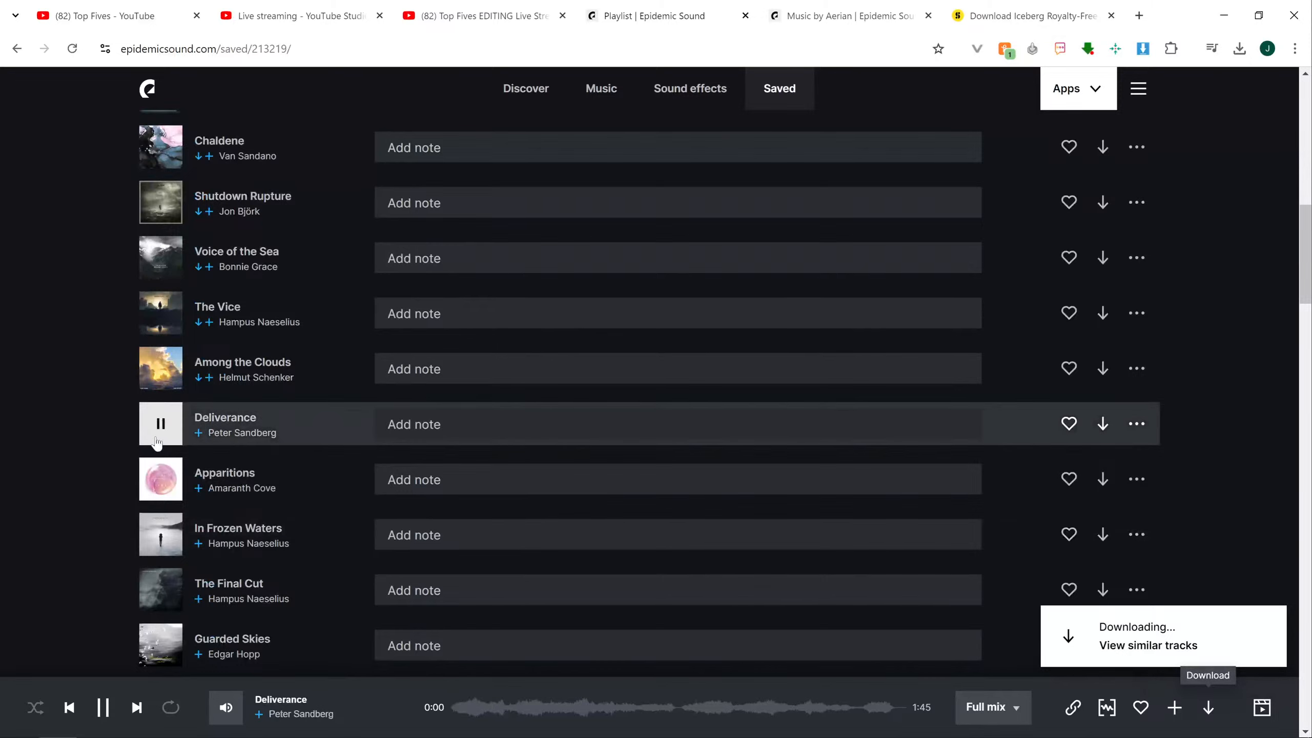
{"action": "left_click", "coordinate": [159, 431]}
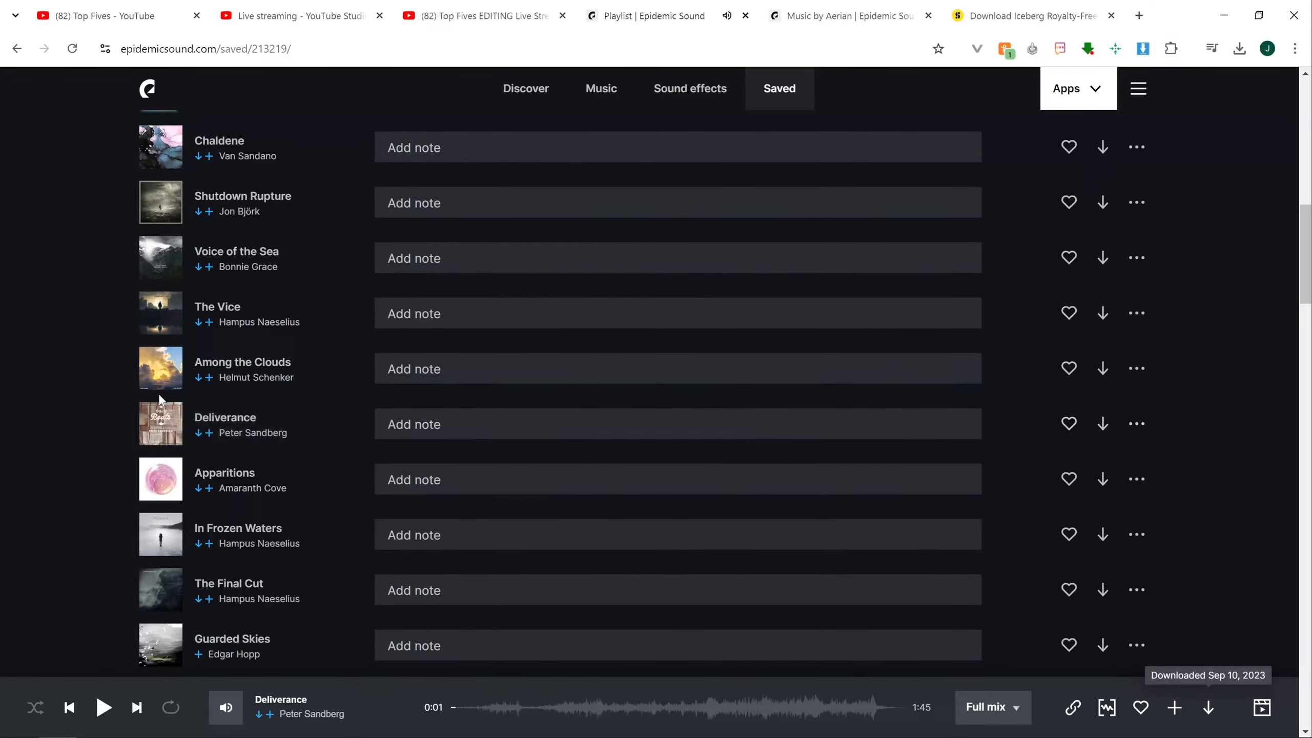
{"action": "left_click", "coordinate": [160, 436]}
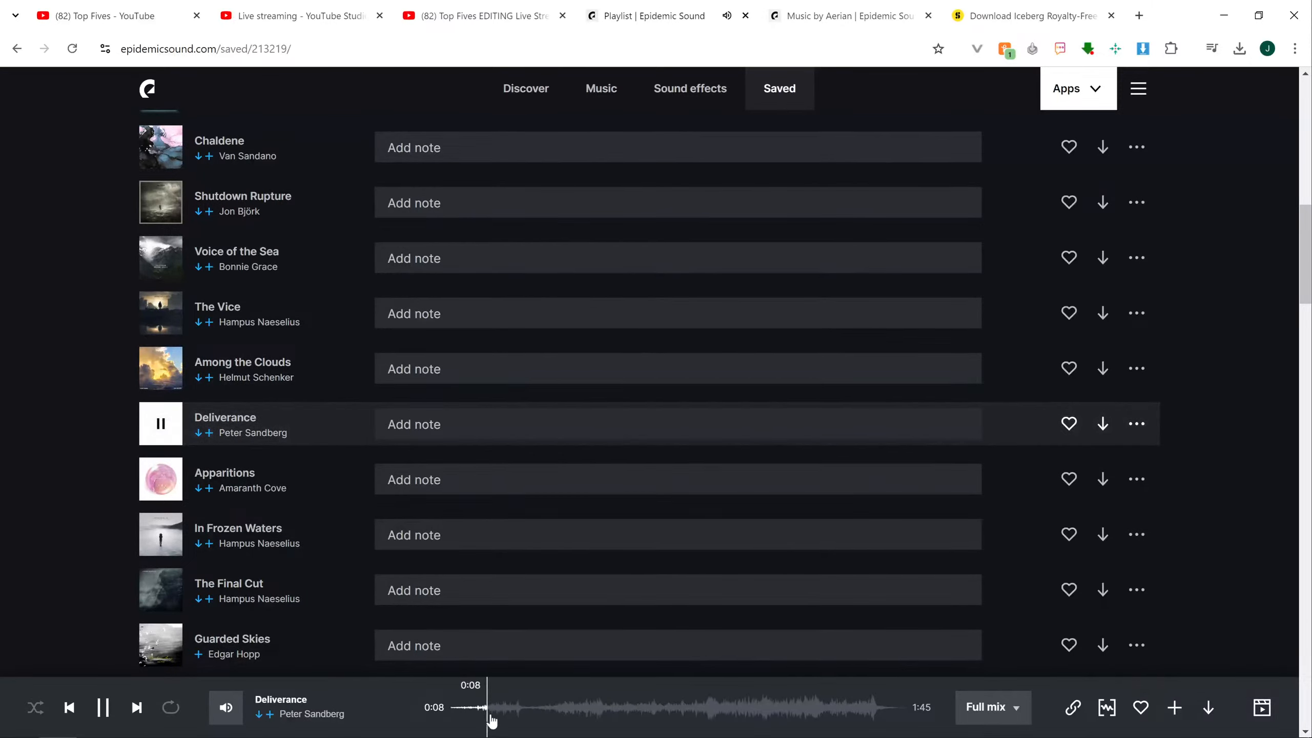
{"action": "left_click", "coordinate": [160, 424]}
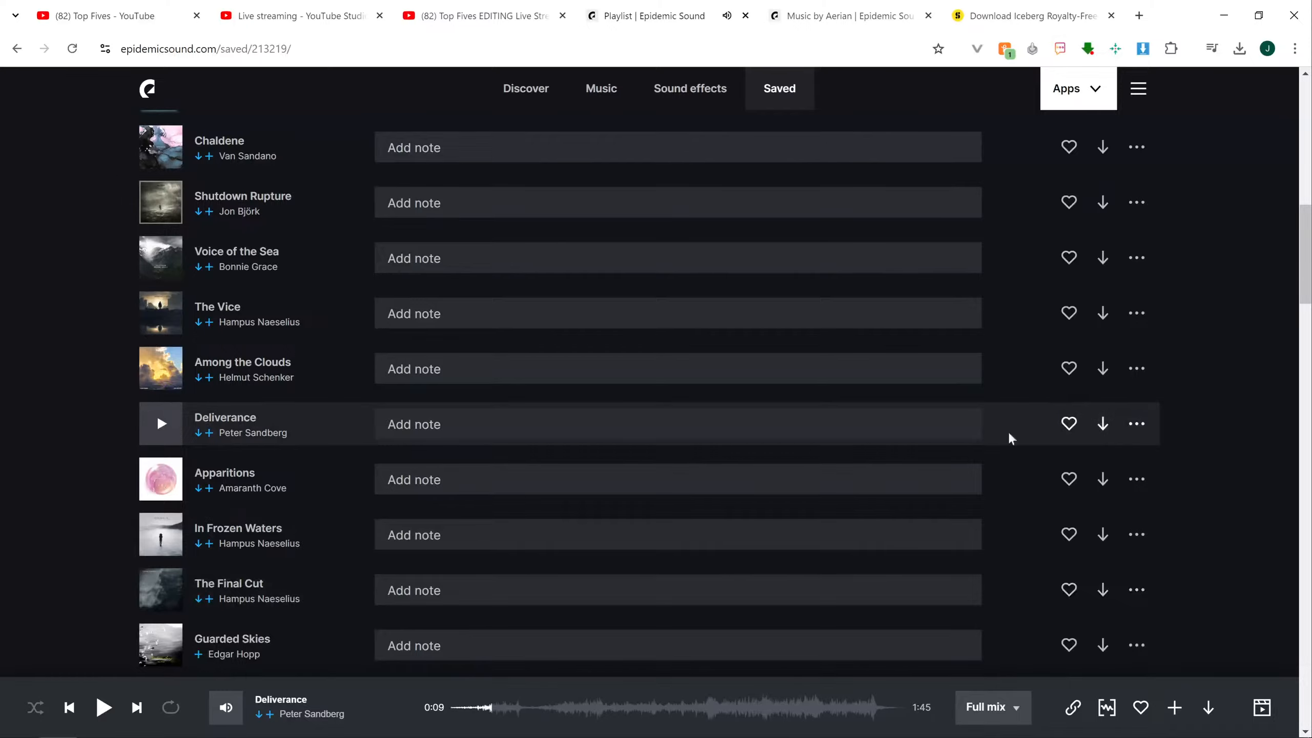
- Download the track Deliverance as an MP3 and save it under its suggested name in the 1772 folder
{"action": "left_click", "coordinate": [1102, 423]}
{"action": "left_click", "coordinate": [864, 548]}
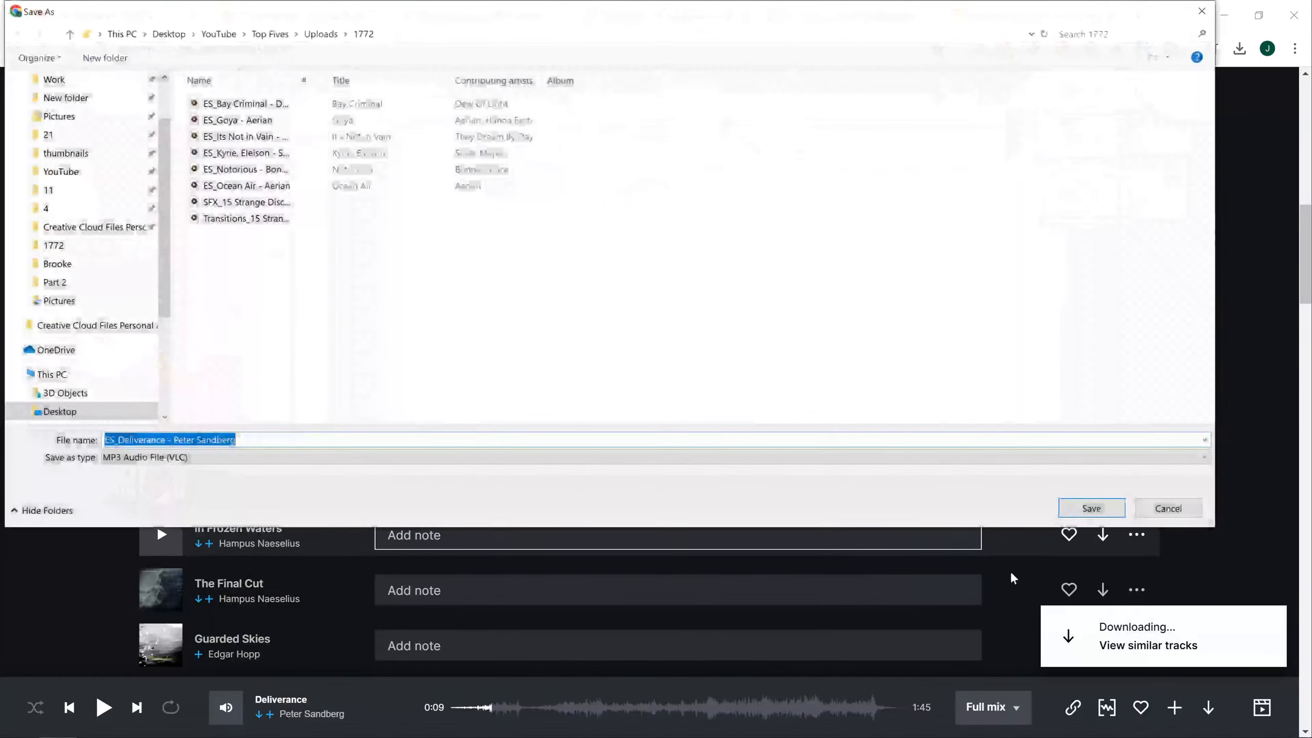
{"action": "left_click", "coordinate": [1092, 508]}
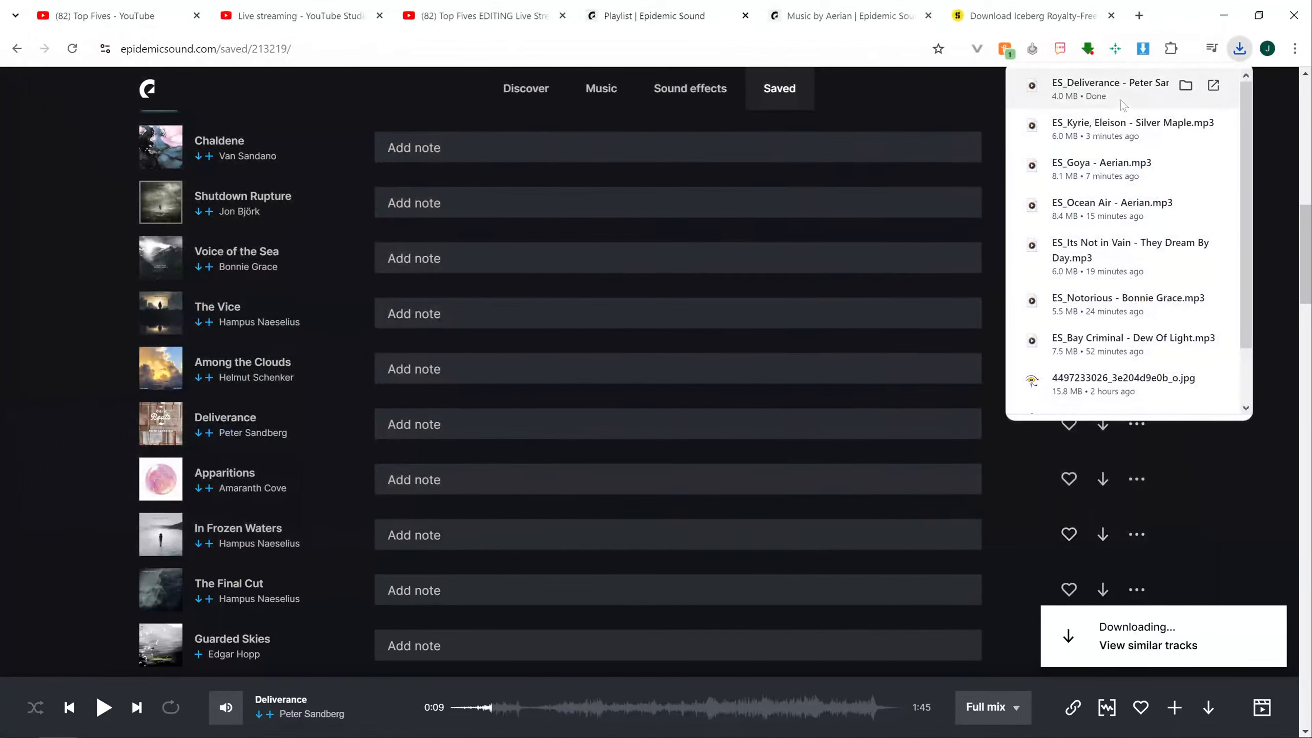
- Switch to VEGAS Pro and place the downloaded Deliverance file on track 31 just after the last music clip, at about 00:17:26;22
{"action": "left_click", "coordinate": [133, 723]}
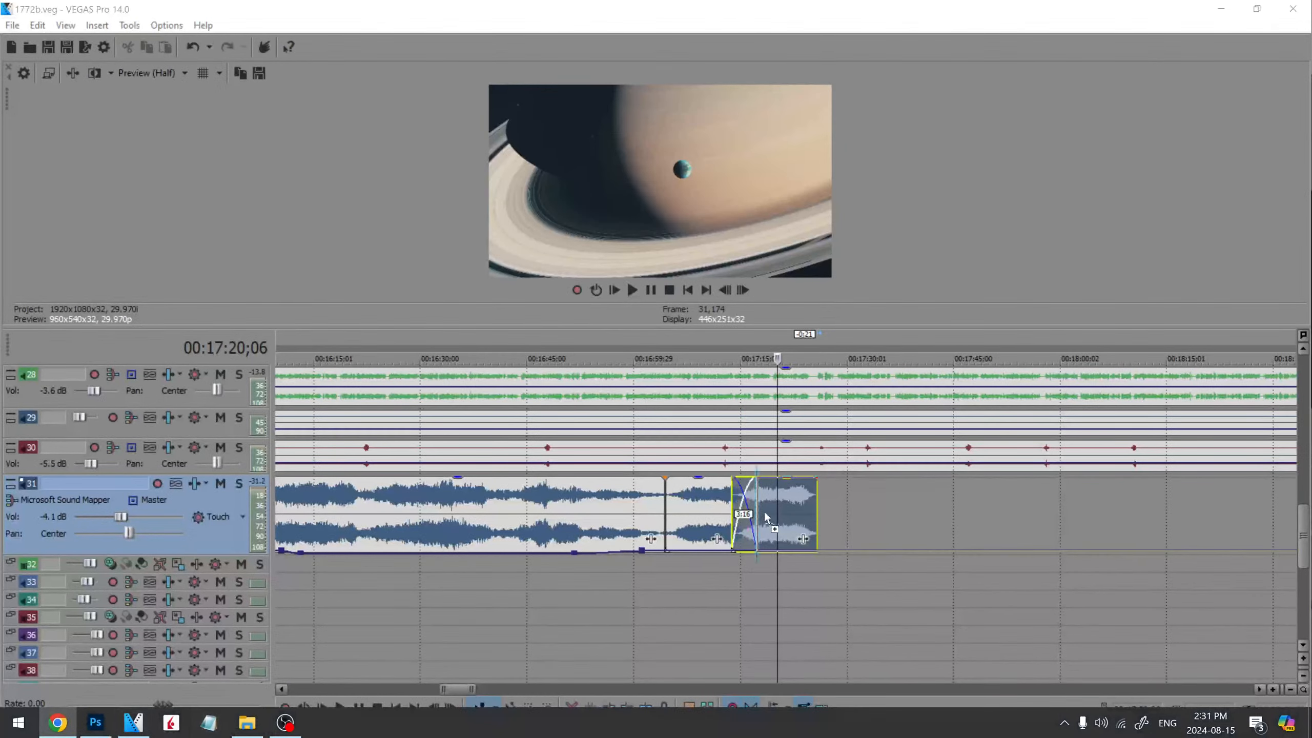
{"action": "left_click_drag", "start_coordinate": [765, 516], "coordinate": [831, 501]}
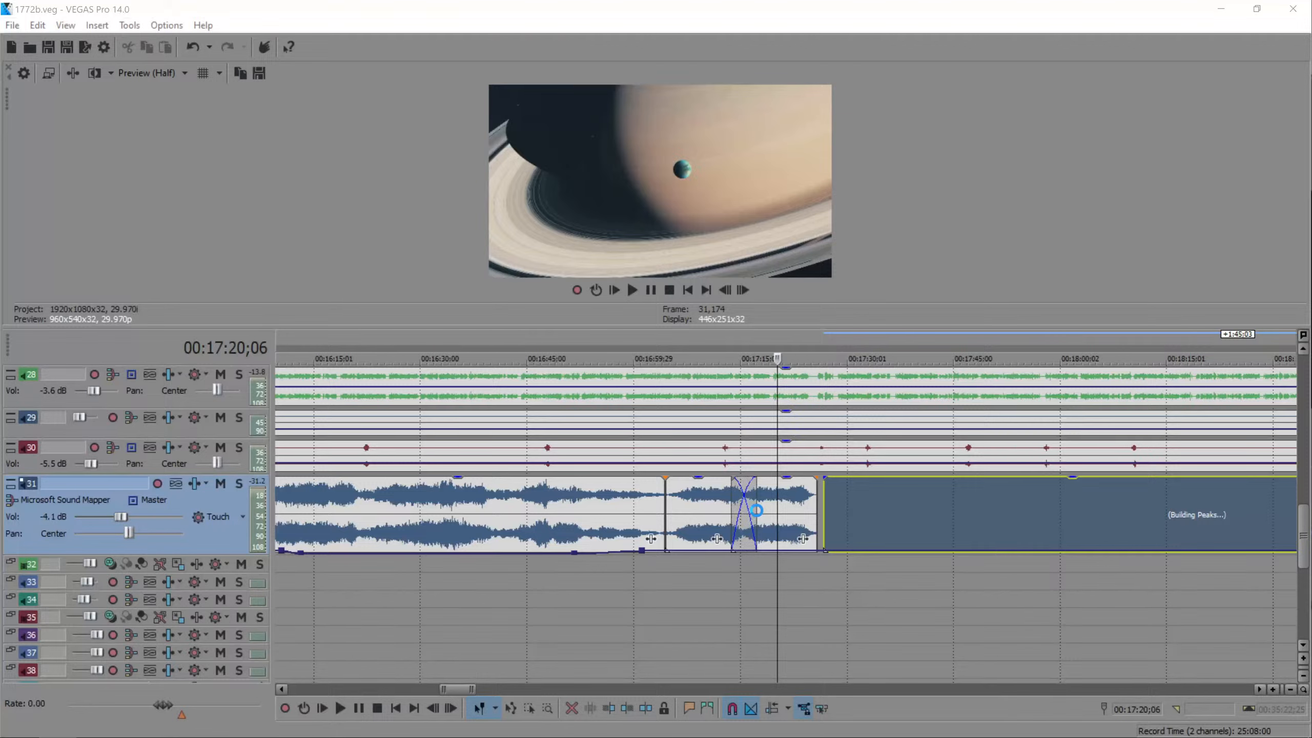
{"action": "left_click", "coordinate": [824, 503]}
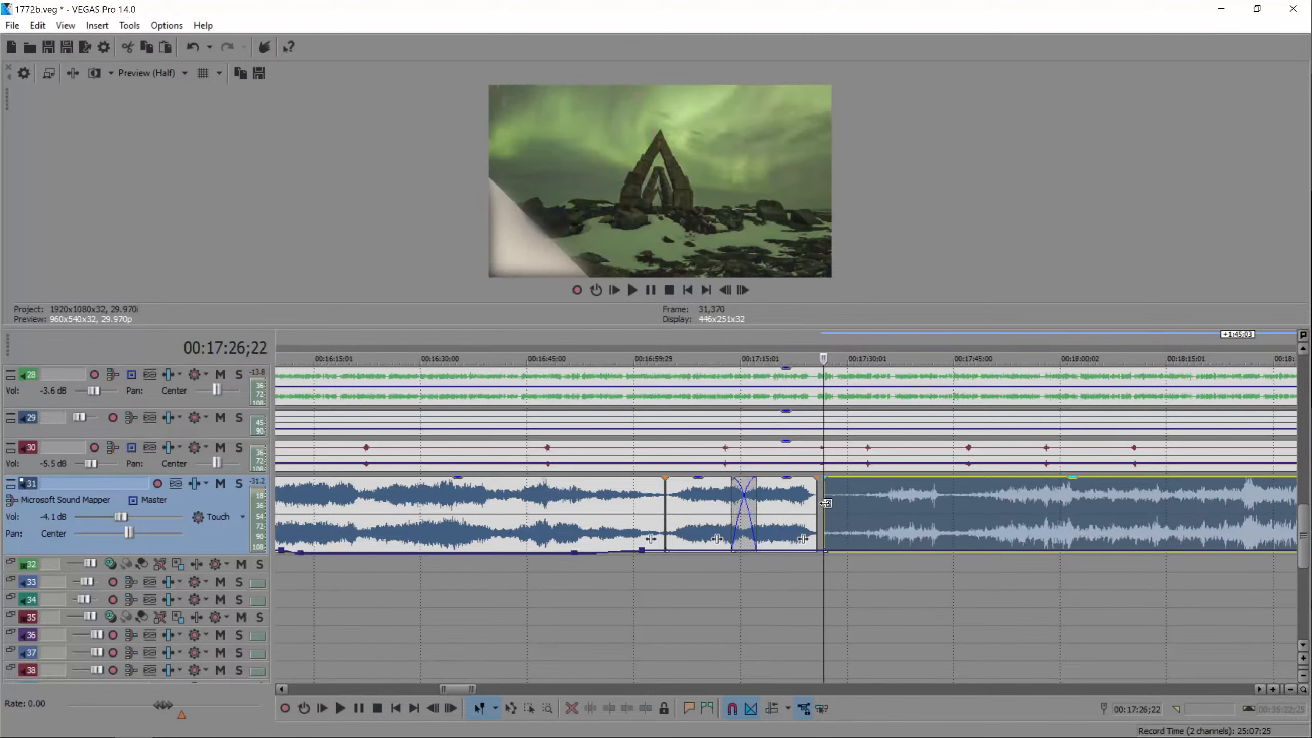
- Shift Deliverance earlier to crossfade about 16 frames with the previous clip, and add envelope points raising the music for the Arctic Henge title
{"action": "scroll", "coordinate": [822, 503], "scroll_direction": "up", "scroll_amount": 3}
{"action": "left_click_drag", "start_coordinate": [723, 497], "coordinate": [670, 499]}
{"action": "left_click_drag", "start_coordinate": [846, 527], "coordinate": [685, 487]}
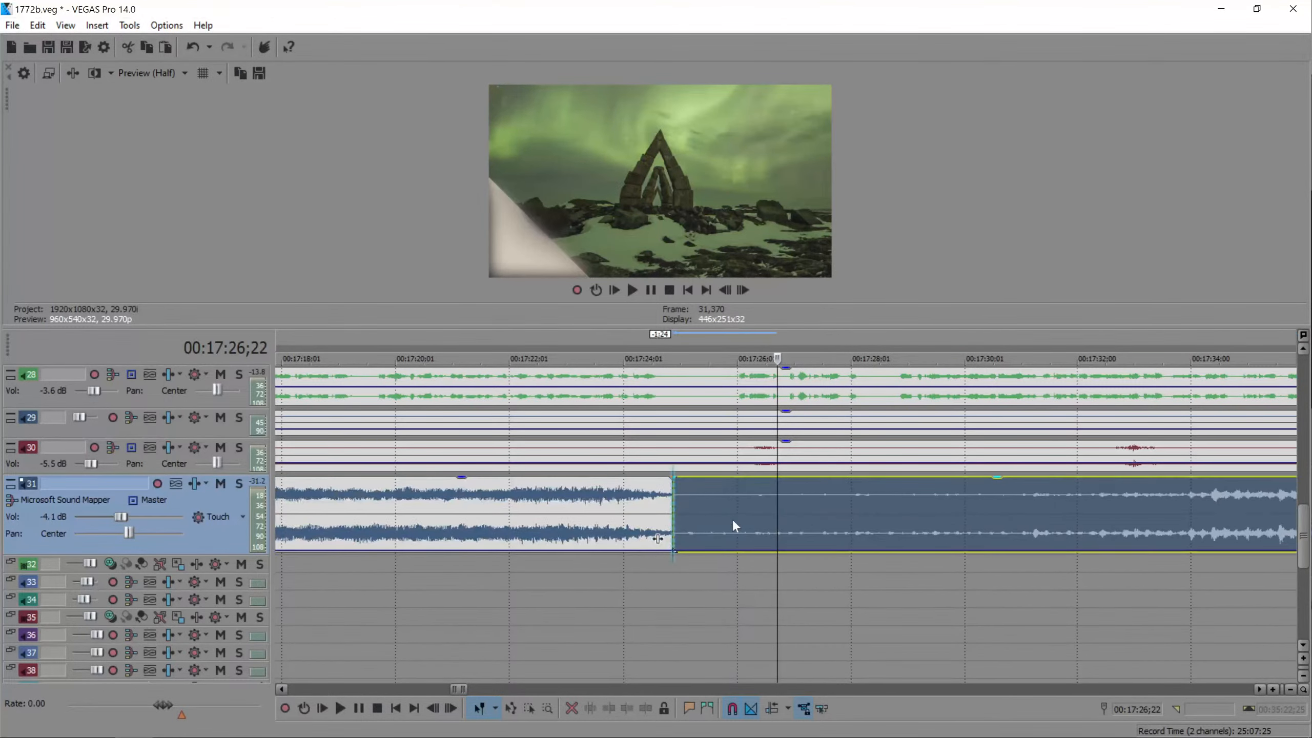
{"action": "double_click", "coordinate": [656, 550]}
{"action": "double_click", "coordinate": [677, 550]}
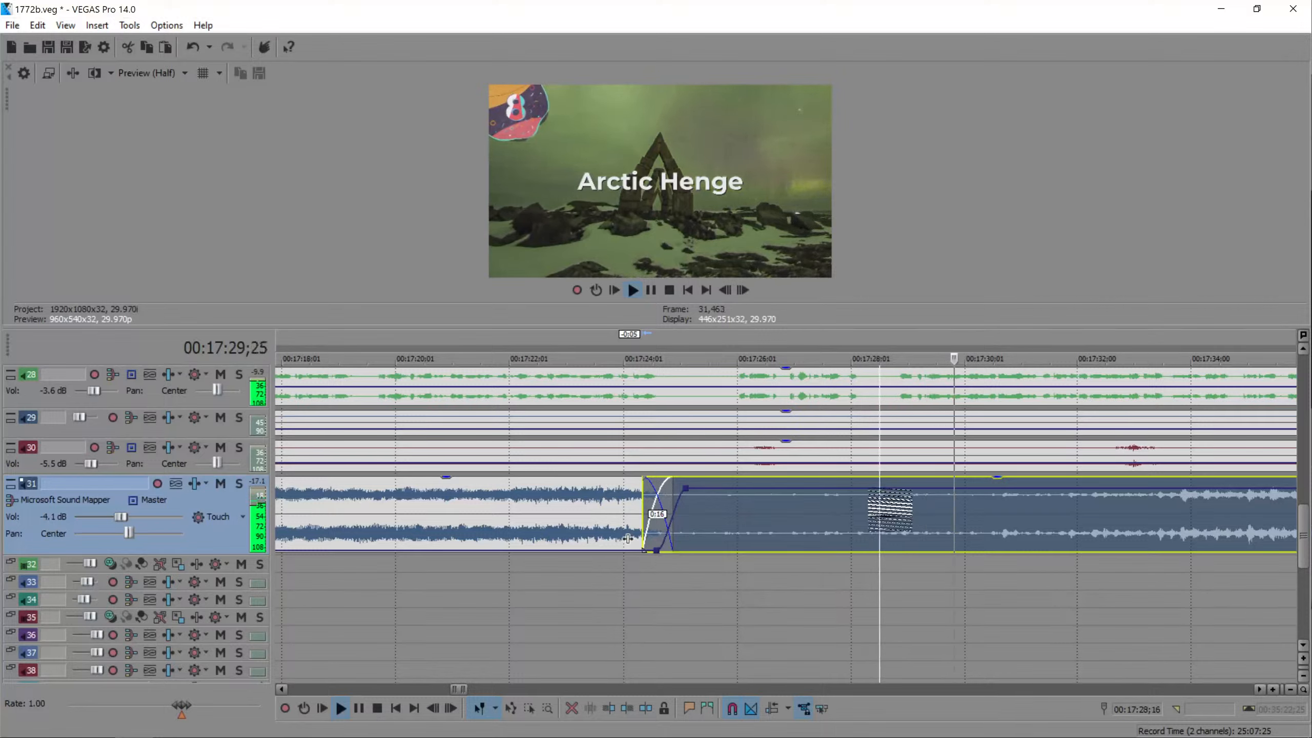
- Add volume envelope points after the Arctic Henge title, lowering the music at about 00:17:29;13 and further at about 00:17:34, and save the project
{"action": "double_click", "coordinate": [873, 487]}
{"action": "double_click", "coordinate": [908, 488]}
{"action": "left_click_drag", "start_coordinate": [907, 487], "coordinate": [931, 527]}
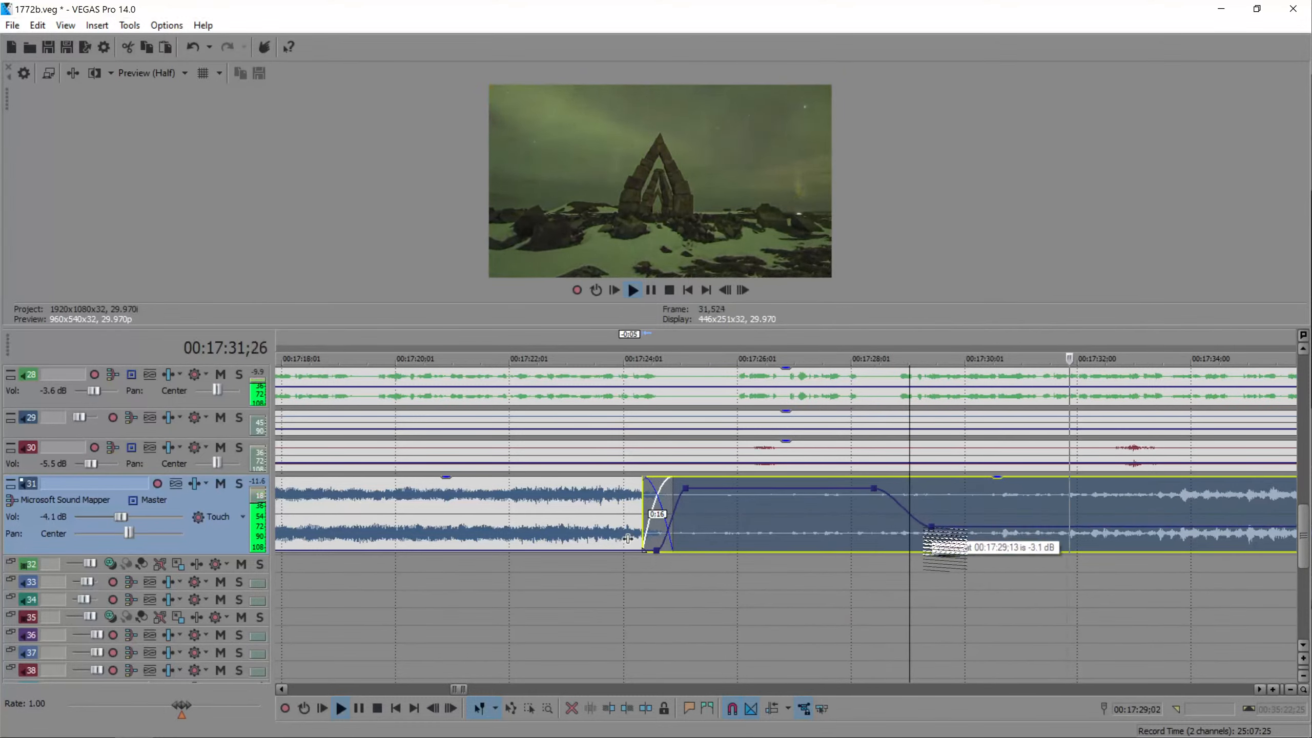
{"action": "scroll", "coordinate": [929, 532], "scroll_direction": "down", "scroll_amount": 4}
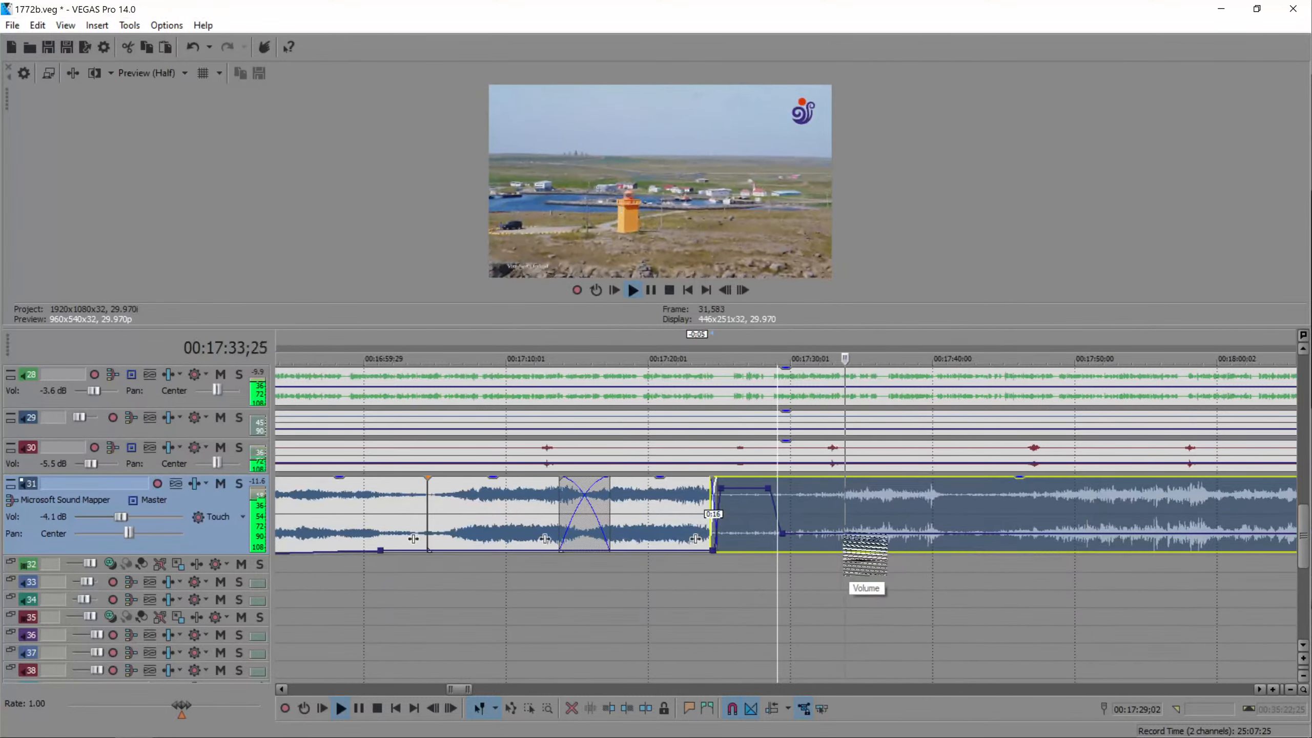
{"action": "double_click", "coordinate": [851, 534]}
{"action": "left_click_drag", "start_coordinate": [851, 534], "coordinate": [848, 544]}
{"action": "key", "text": "ctrl+s"}
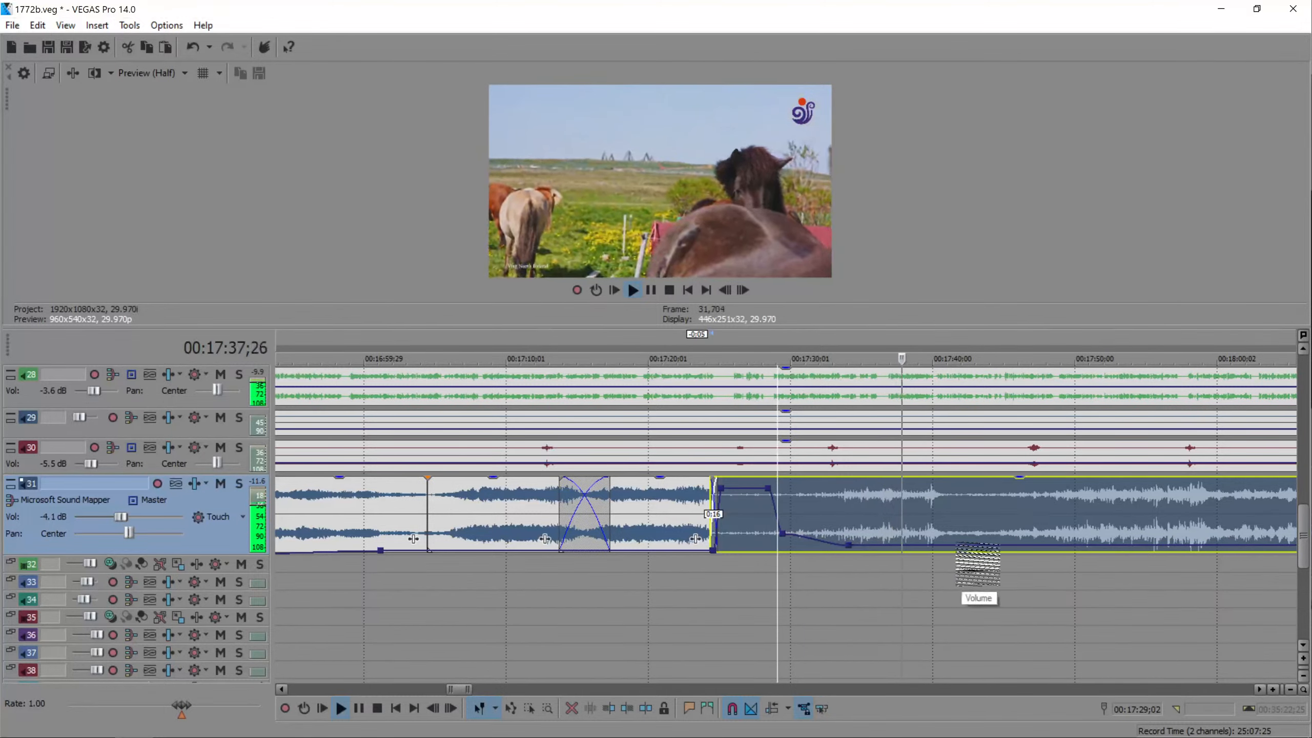
- Add further envelope points at about 00:17:40, 00:17:48 and 00:17:55 to ease the Deliverance volume gradually down under the narration
{"action": "left_click_drag", "start_coordinate": [918, 548], "coordinate": [953, 551]}
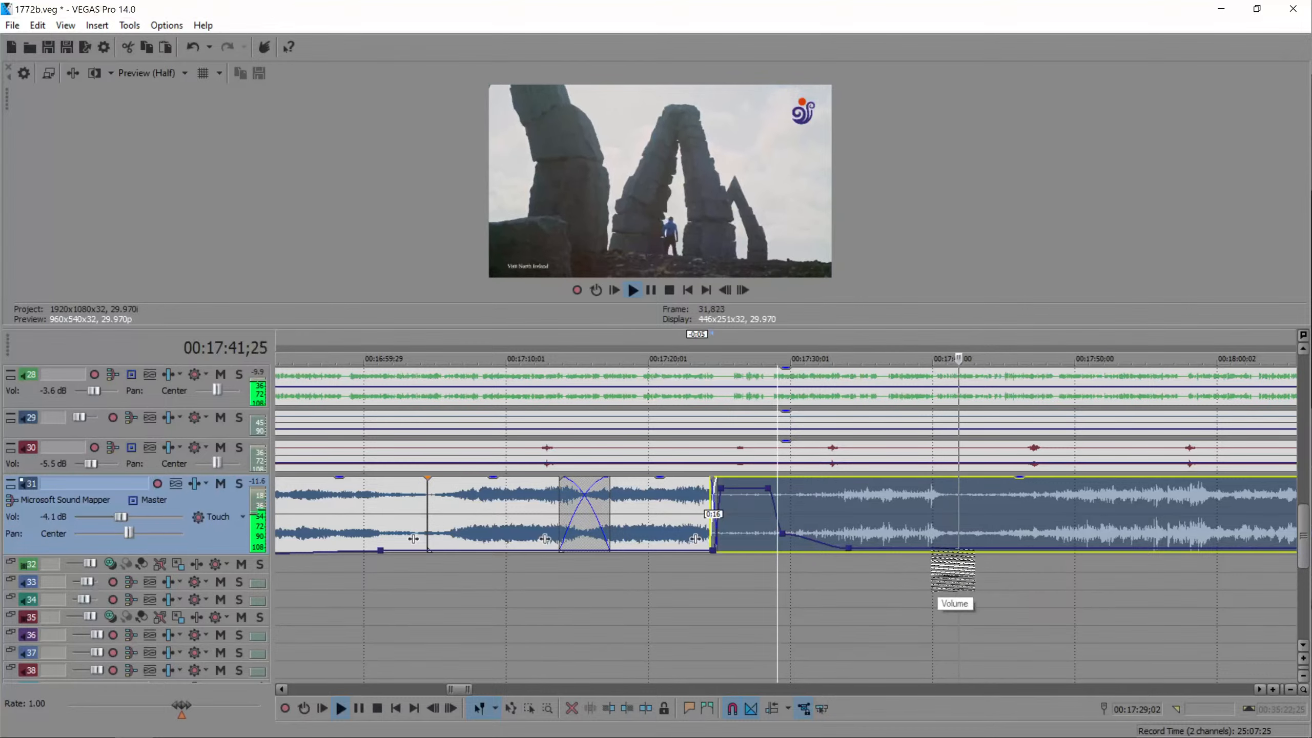
{"action": "double_click", "coordinate": [1056, 548]}
{"action": "left_click_drag", "start_coordinate": [1056, 548], "coordinate": [1056, 551]}
{"action": "left_click", "coordinate": [1078, 526]}
{"action": "key", "text": "space"}
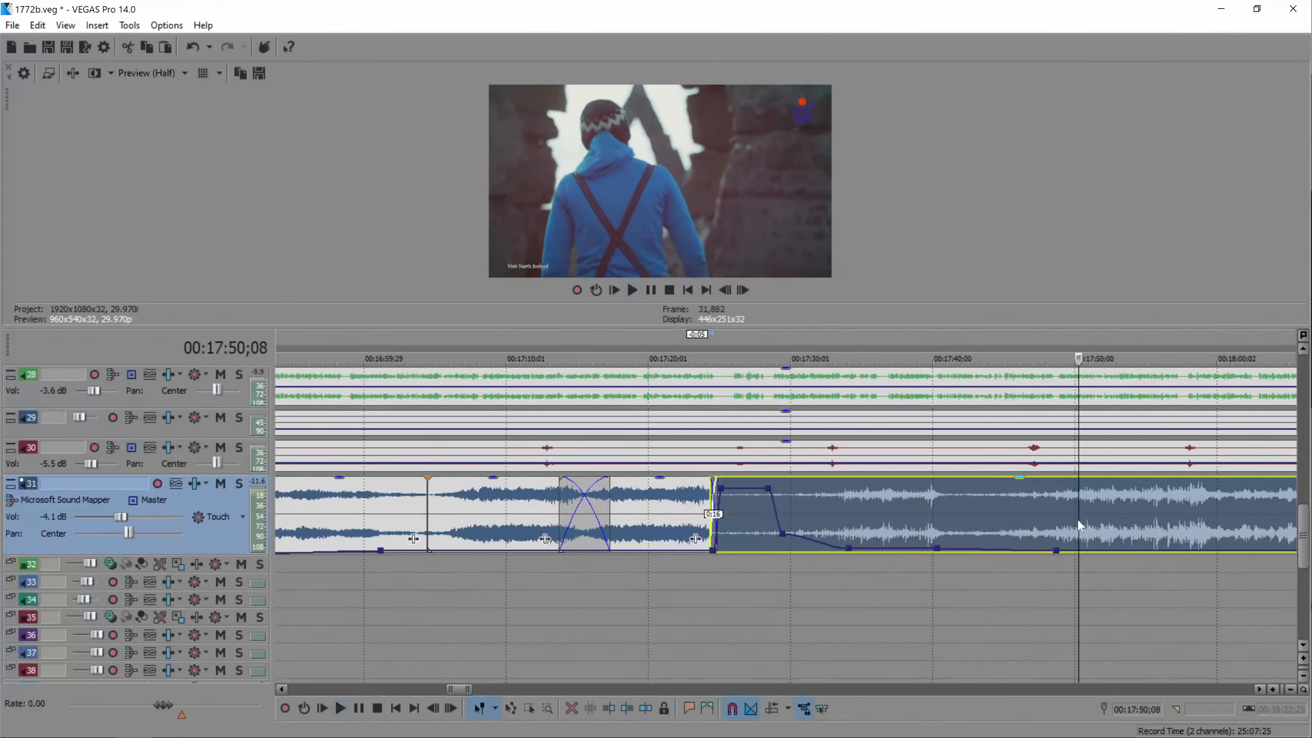
{"action": "scroll", "coordinate": [1053, 525], "scroll_direction": "down", "scroll_amount": 3}
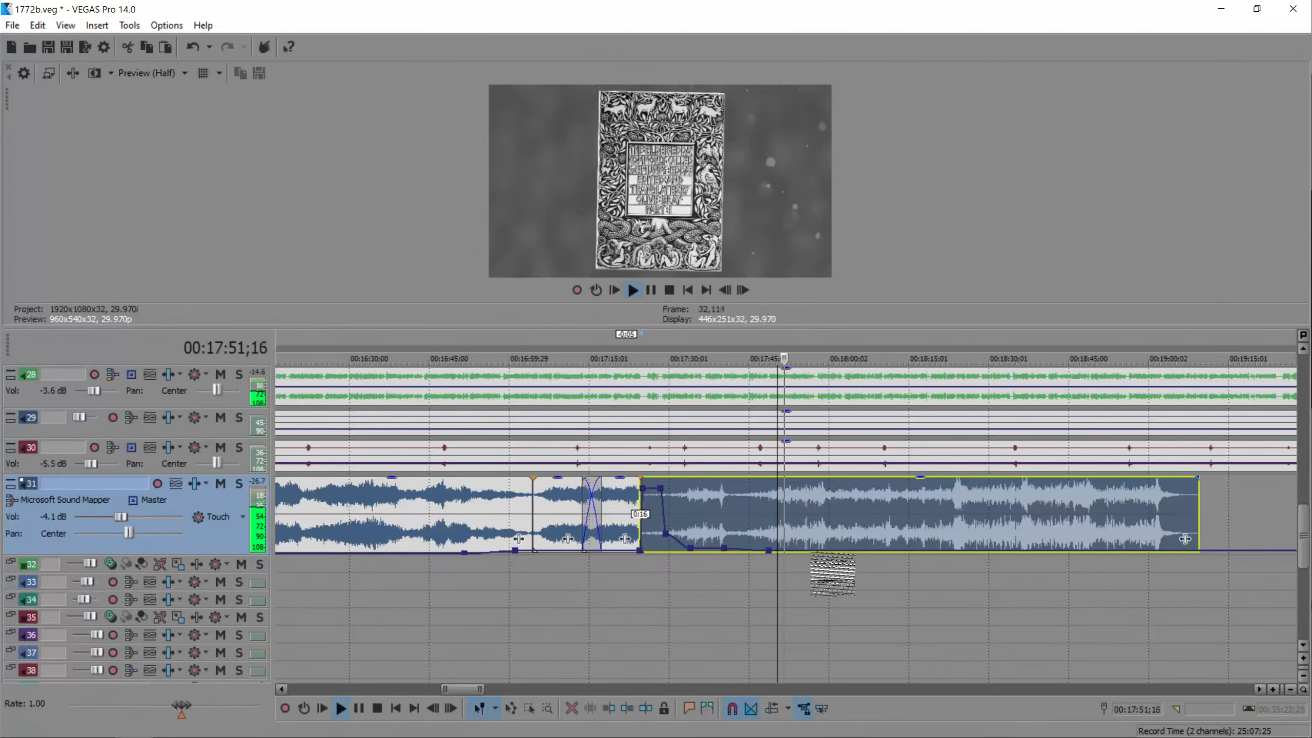
{"action": "double_click", "coordinate": [803, 551]}
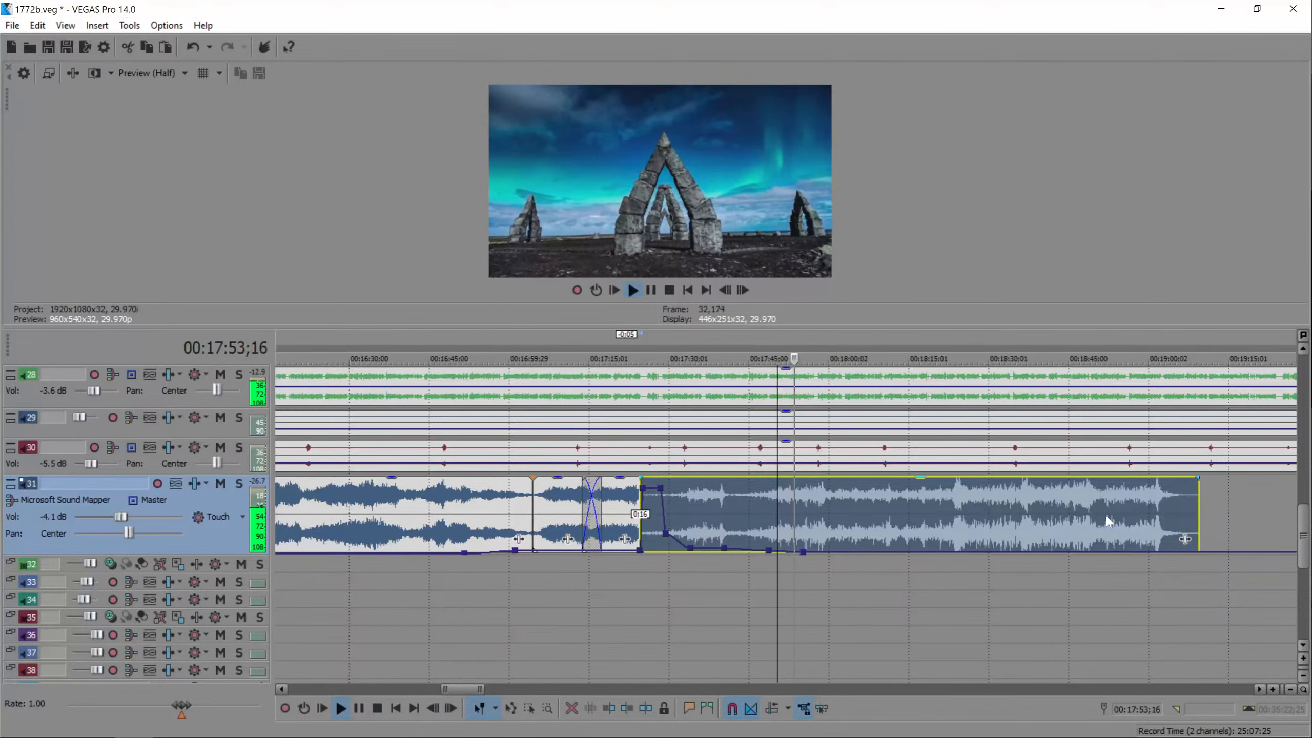
- Split the Deliverance clip at about 00:18:49;16 and paste a copy of its final section on track 31 at about 00:19:17;20
{"action": "left_click", "coordinate": [1140, 517]}
{"action": "scroll", "coordinate": [911, 517], "scroll_direction": "up", "scroll_amount": 3}
{"action": "scroll", "coordinate": [827, 513], "scroll_direction": "down", "scroll_amount": 2}
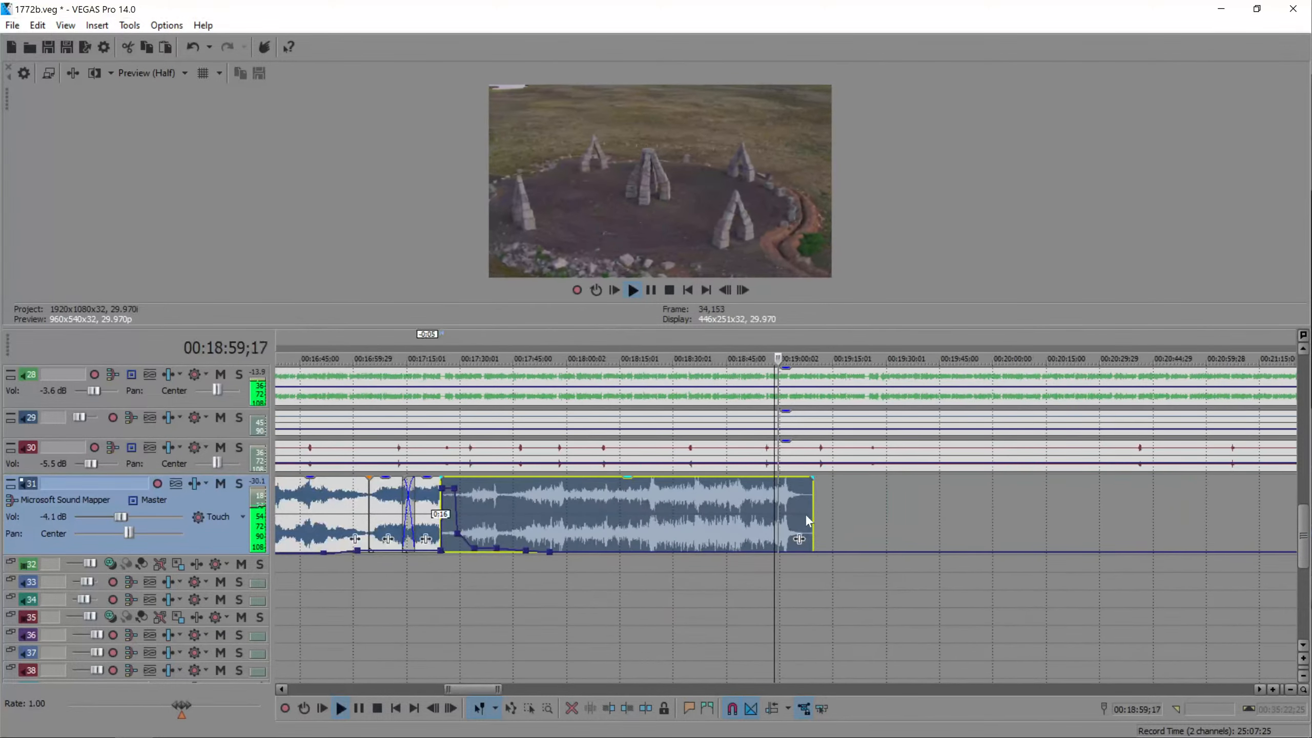
{"action": "scroll", "coordinate": [805, 514], "scroll_direction": "up", "scroll_amount": 2}
{"action": "left_click", "coordinate": [668, 504]}
{"action": "key", "text": "s"}
{"action": "left_click", "coordinate": [969, 511]}
{"action": "key", "text": "ctrl+v"}
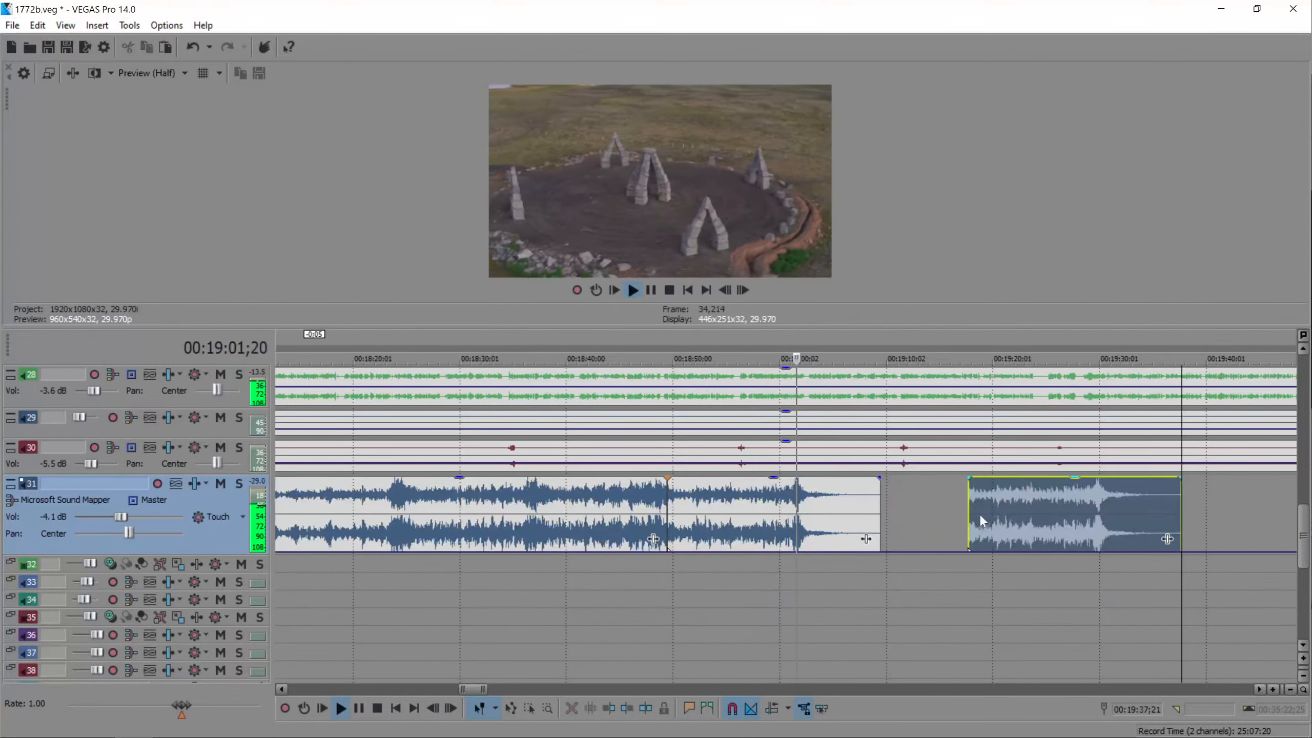
- Move the pasted section earlier, trim the quiet tail of the clip before it, and extend the copy's start to overlap by about 2;20
{"action": "left_click_drag", "start_coordinate": [1022, 515], "coordinate": [971, 517]}
{"action": "key", "text": "space"}
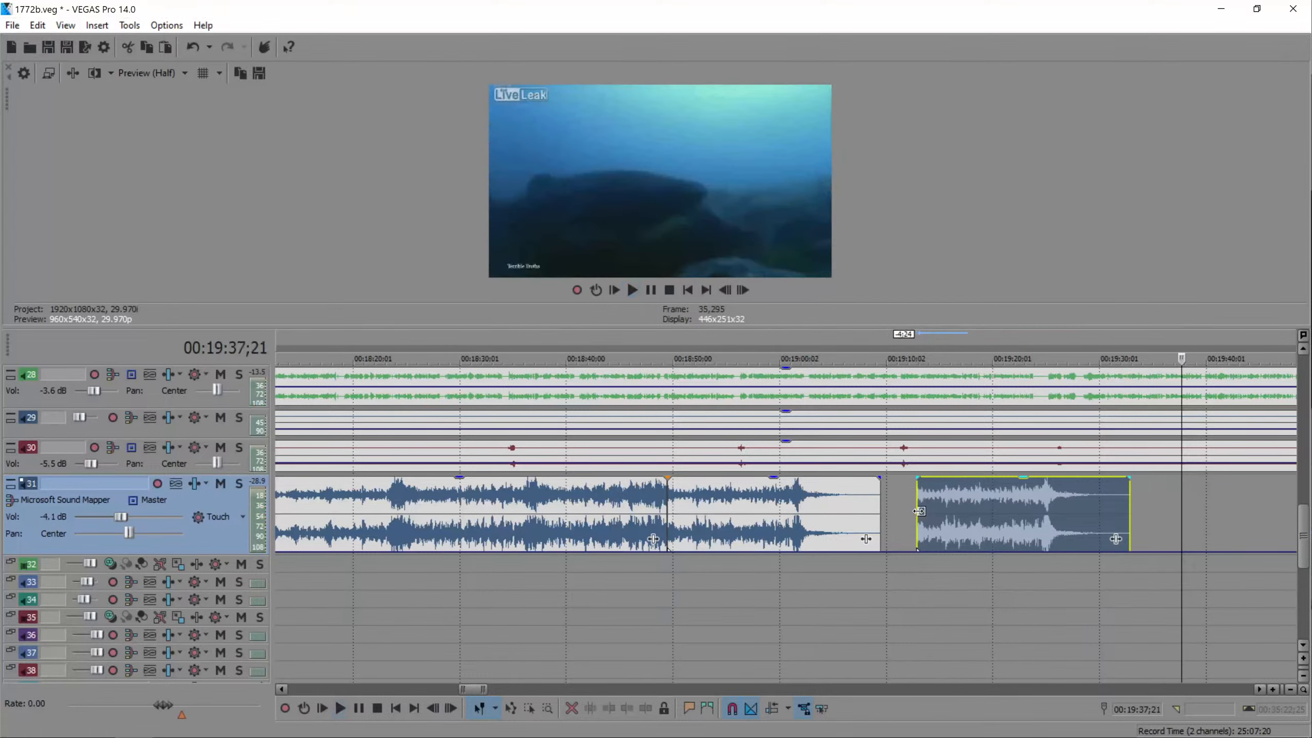
{"action": "left_click_drag", "start_coordinate": [879, 504], "coordinate": [838, 505]}
{"action": "left_click_drag", "start_coordinate": [918, 502], "coordinate": [821, 514]}
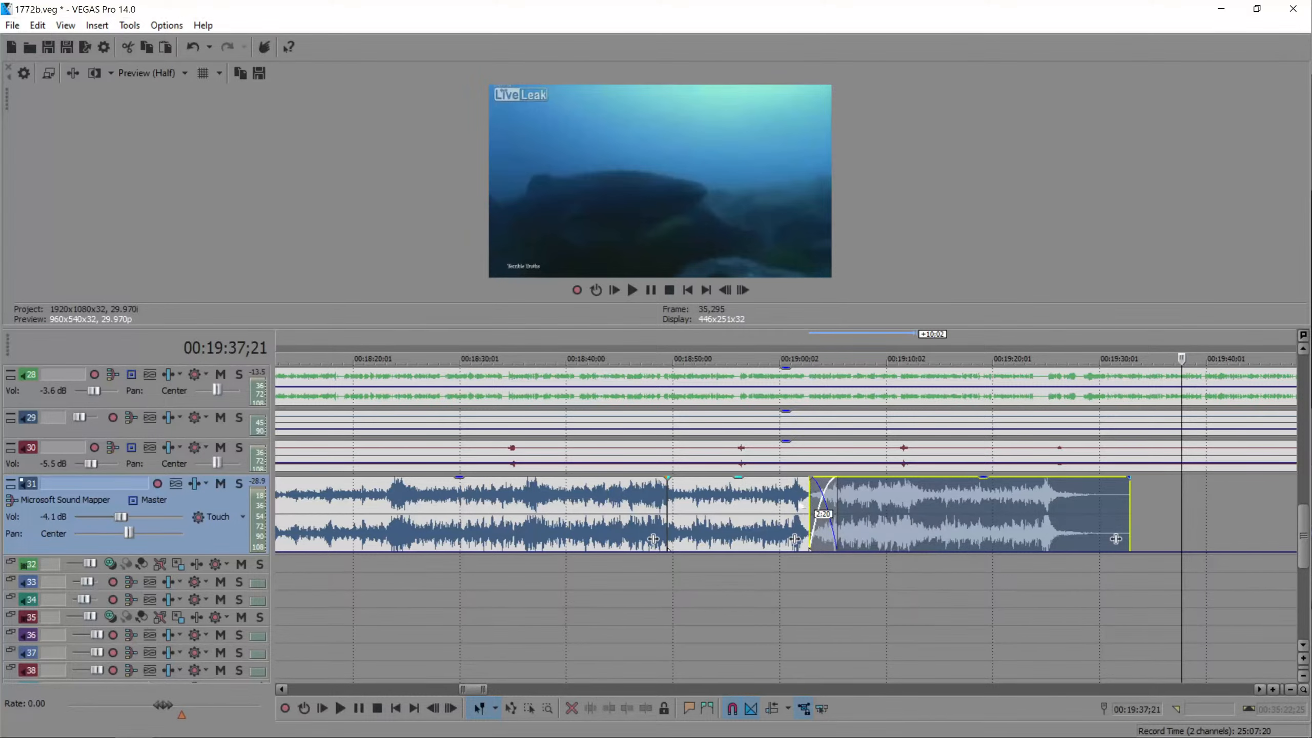
{"action": "left_click", "coordinate": [825, 503]}
{"action": "key", "text": "space"}
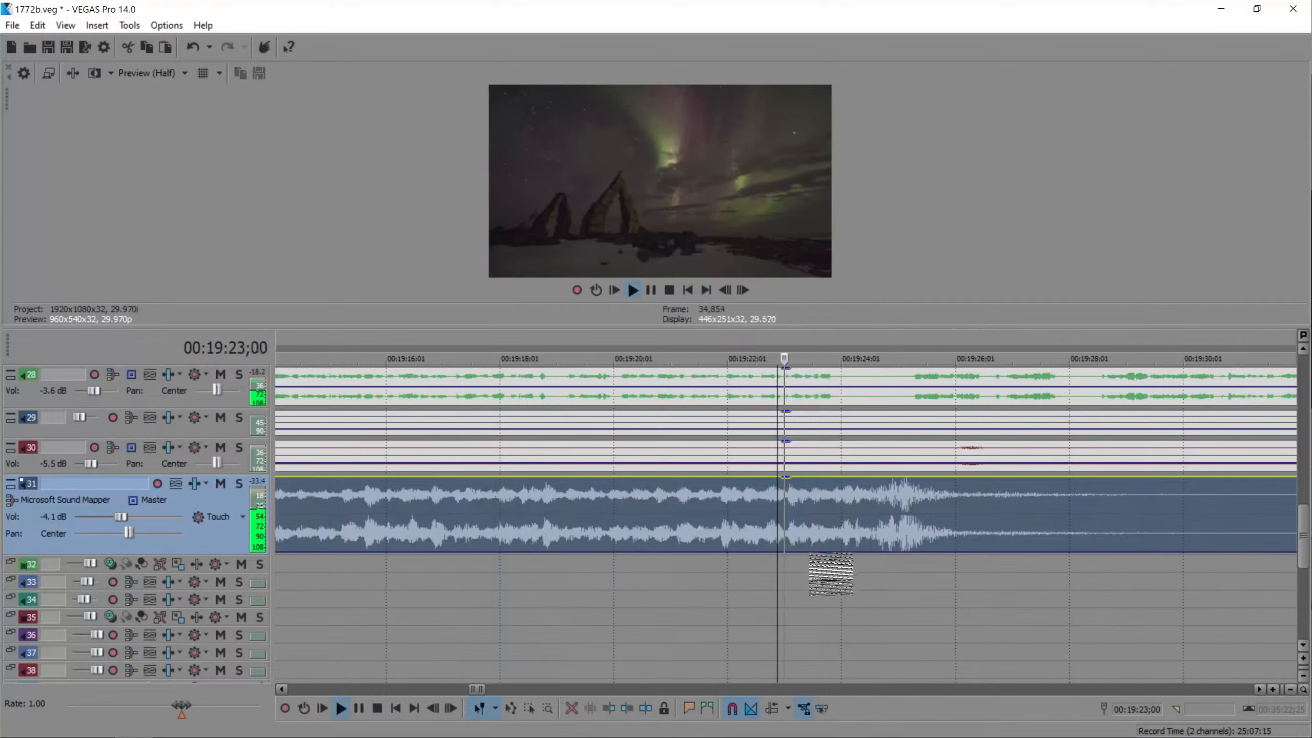
{"action": "double_click", "coordinate": [865, 552]}
{"action": "left_click_drag", "start_coordinate": [865, 552], "coordinate": [865, 548]}
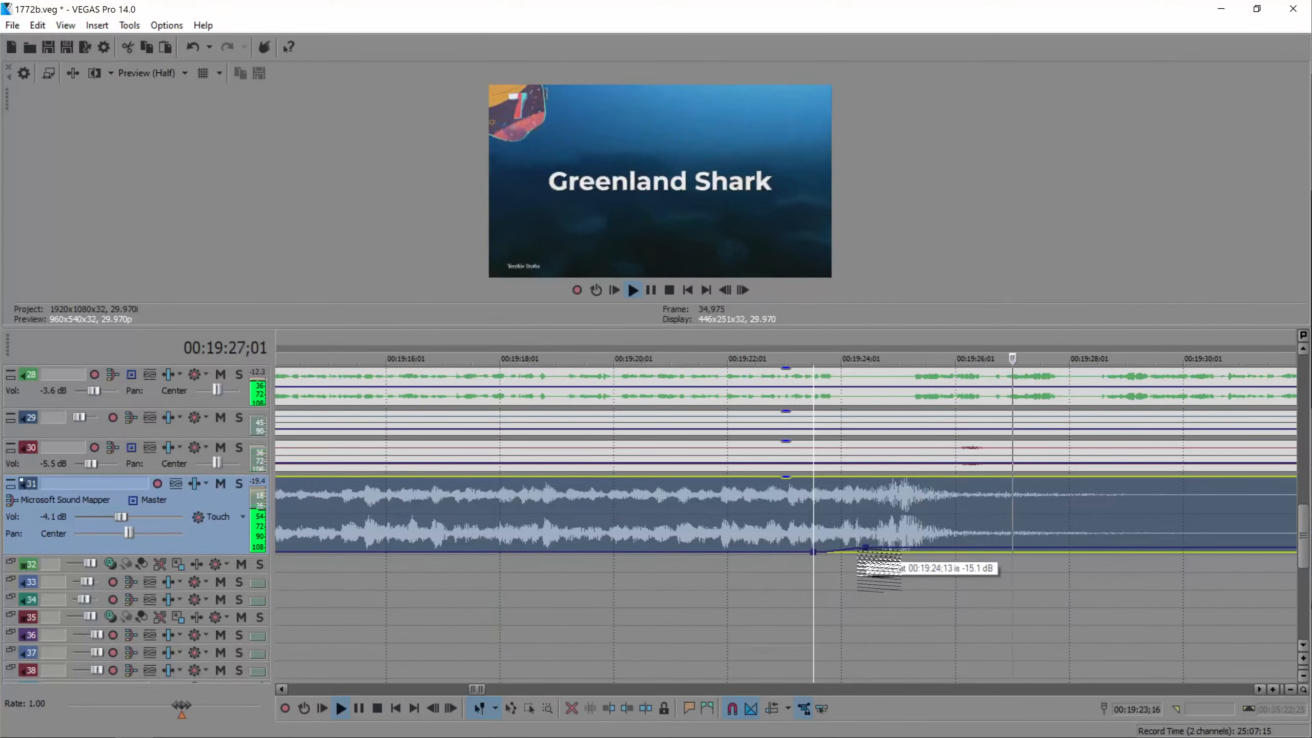
{"action": "key", "text": "space"}
{"action": "key", "text": "ctrl+z"}
- Split the pasted Deliverance section at about 00:19:24;17 and delete the remainder
{"action": "left_click", "coordinate": [873, 509]}
{"action": "key", "text": "s"}
{"action": "left_click", "coordinate": [933, 511]}
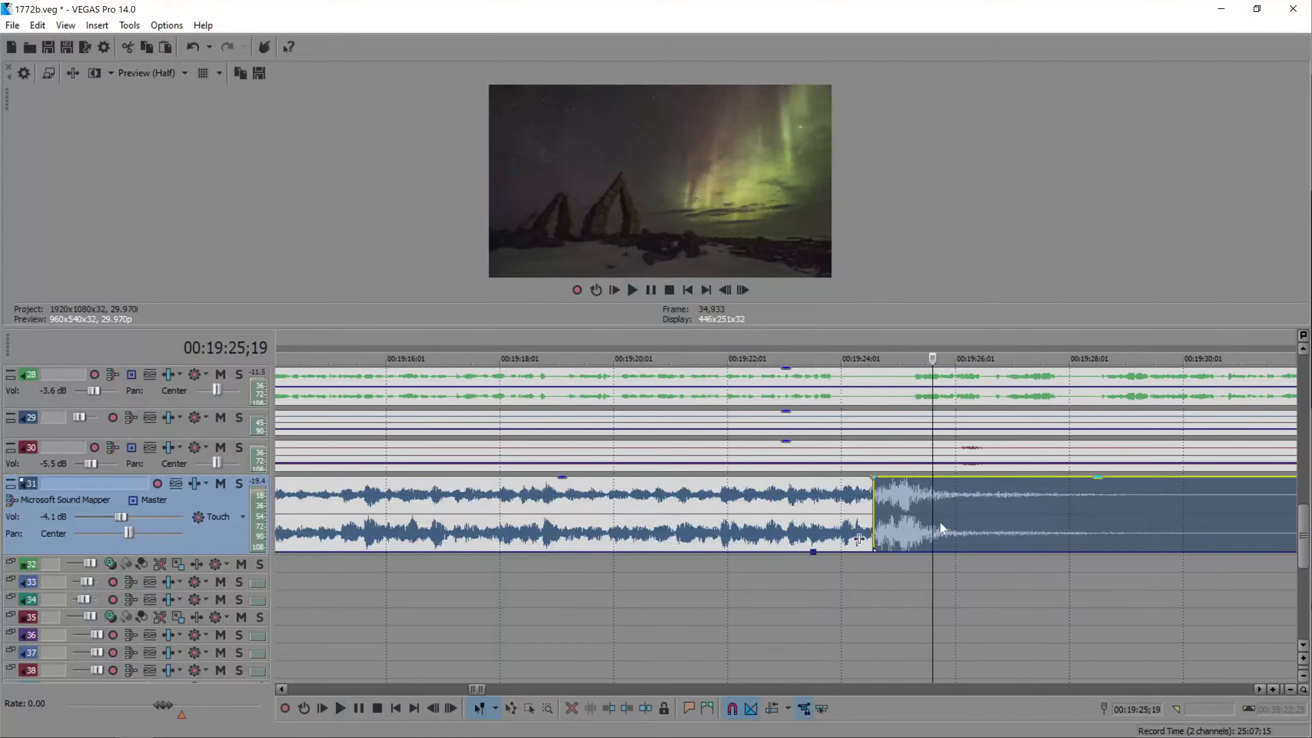
{"action": "key", "text": "Delete"}
- Switch to the Epidemic Sound playlist in Chrome and preview In Frozen Waters, Guarded Skies, The Miracle, The Cliffs and Lethal Secrets
{"action": "left_click", "coordinate": [54, 722]}
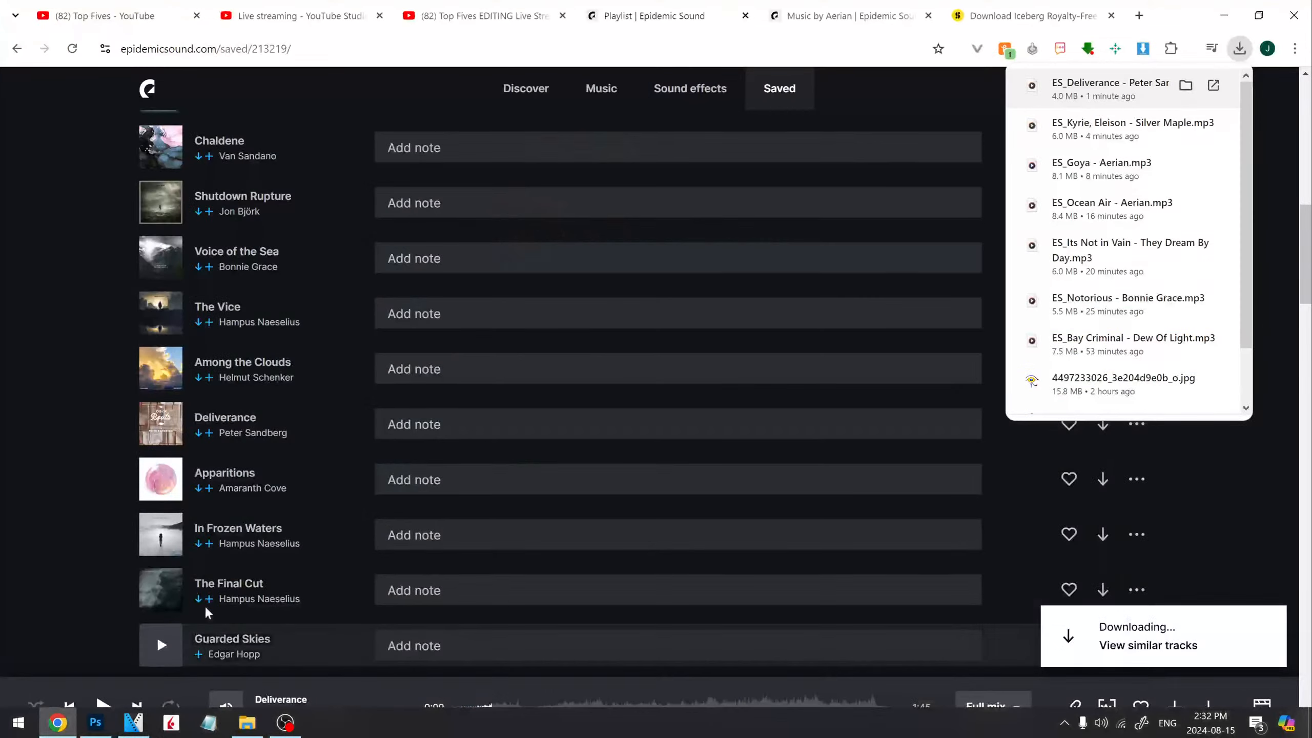
{"action": "left_click", "coordinate": [175, 538]}
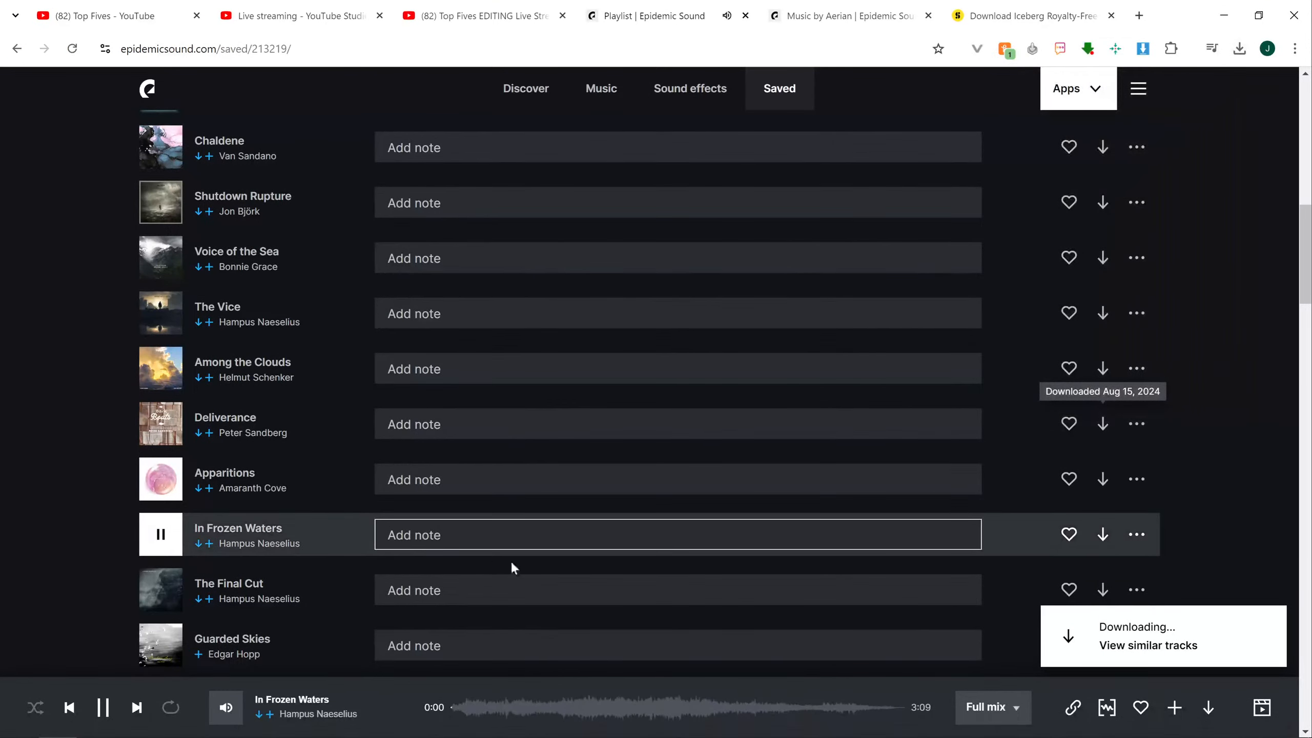
{"action": "scroll", "coordinate": [459, 656], "scroll_direction": "down", "scroll_amount": 3}
{"action": "left_click", "coordinate": [157, 482]}
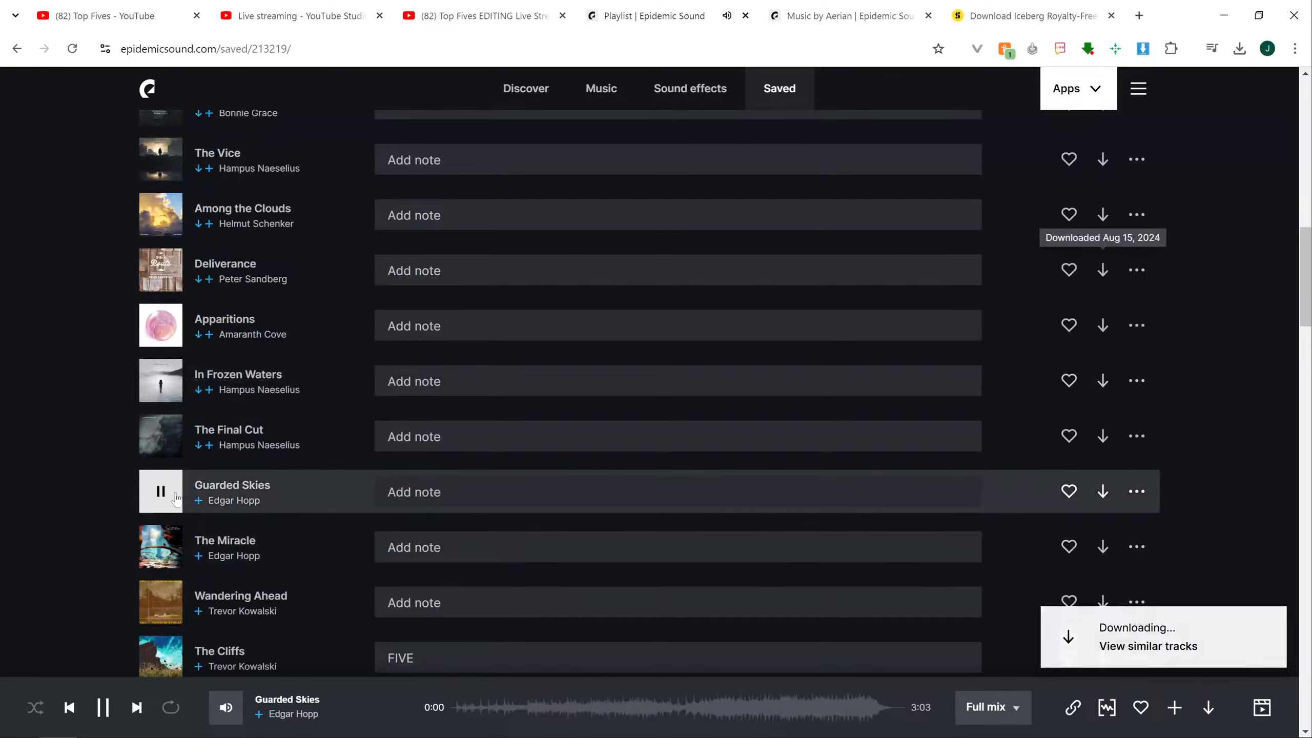
{"action": "left_click", "coordinate": [524, 718]}
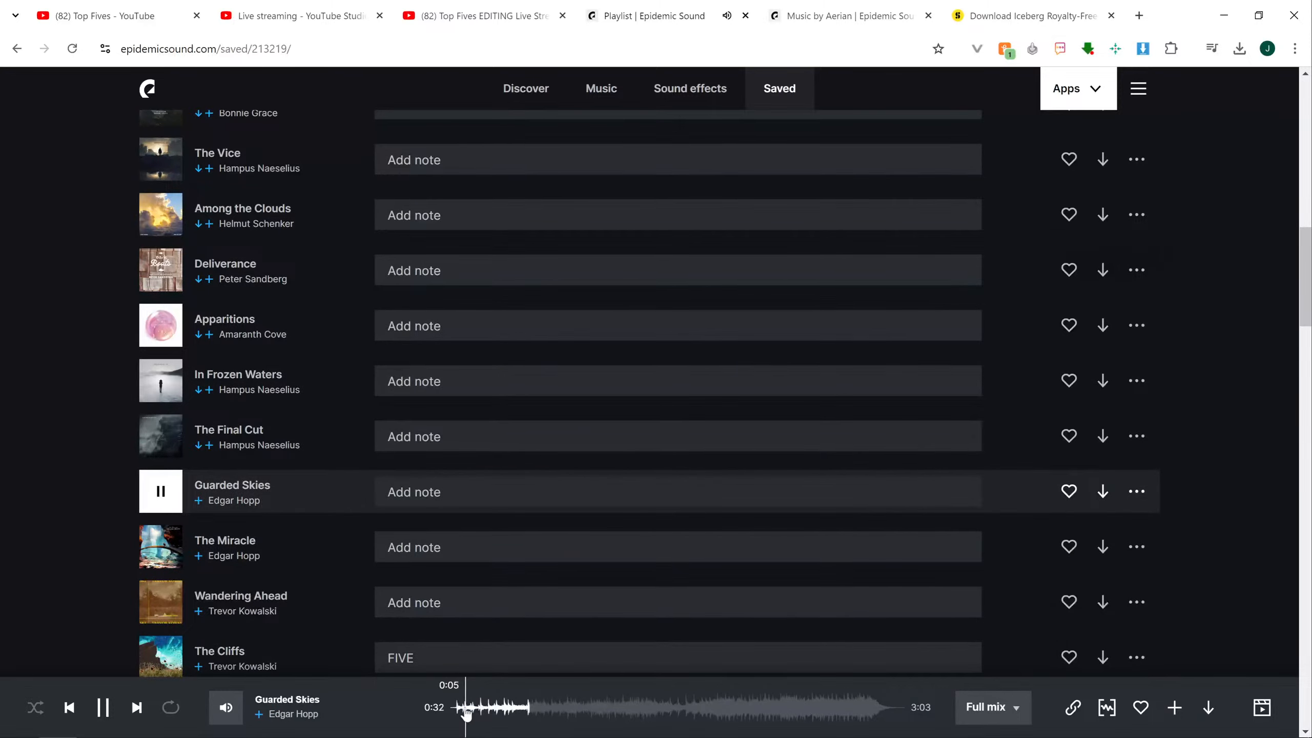
{"action": "left_click", "coordinate": [157, 546]}
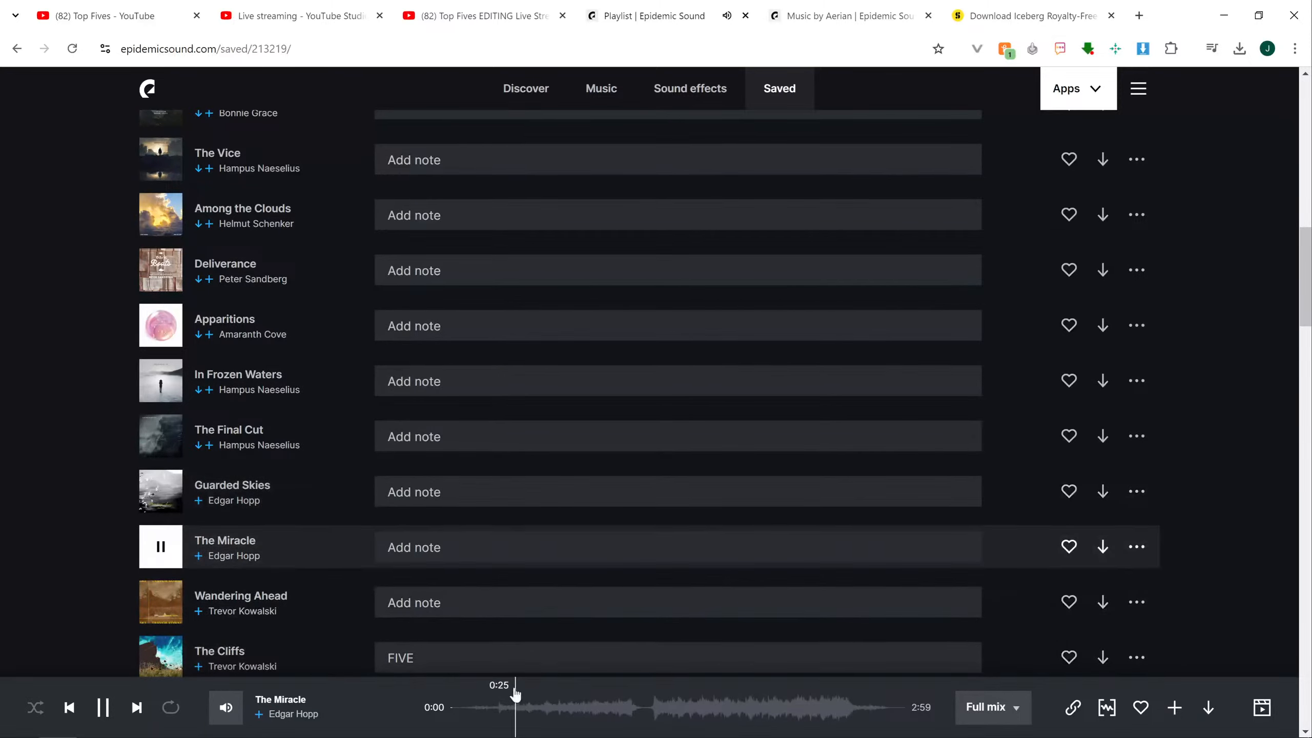
{"action": "scroll", "coordinate": [439, 573], "scroll_direction": "down", "scroll_amount": 3}
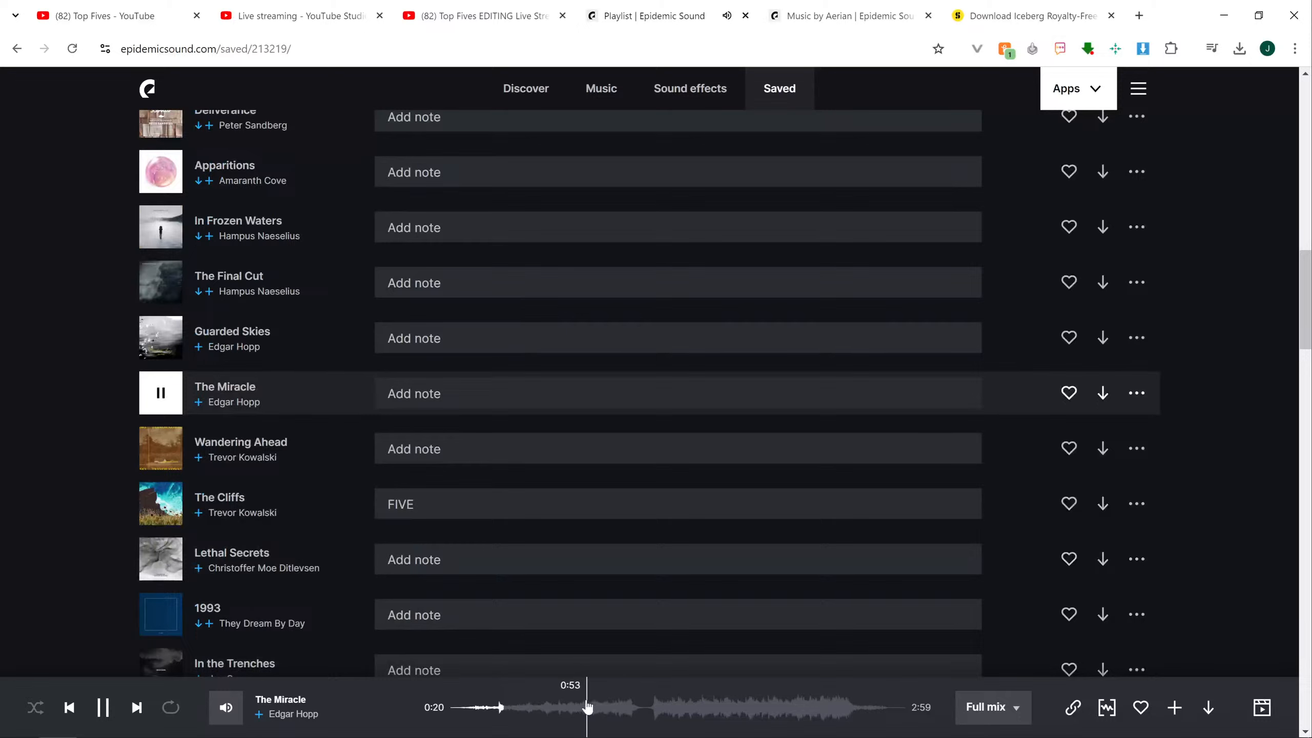
{"action": "left_click", "coordinate": [159, 504]}
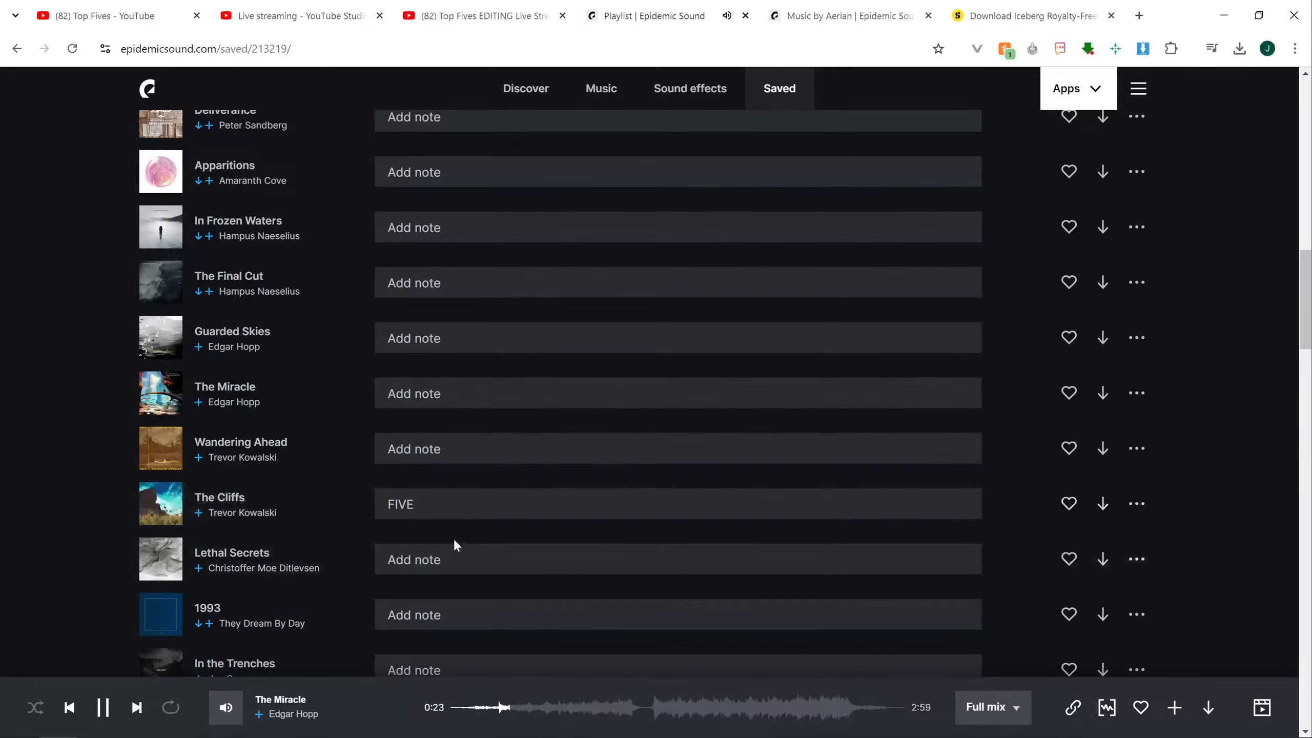
{"action": "left_click", "coordinate": [589, 710]}
{"action": "left_click", "coordinate": [162, 558]}
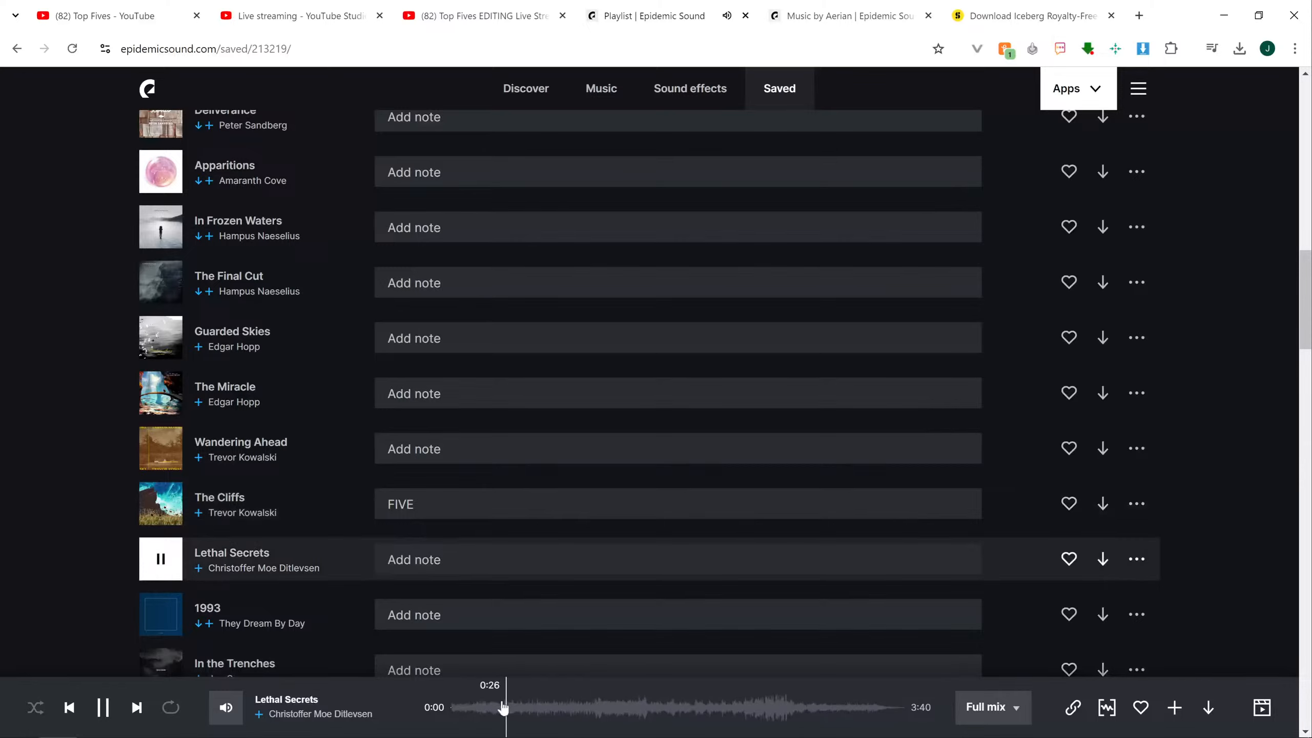
{"action": "left_click", "coordinate": [161, 558]}
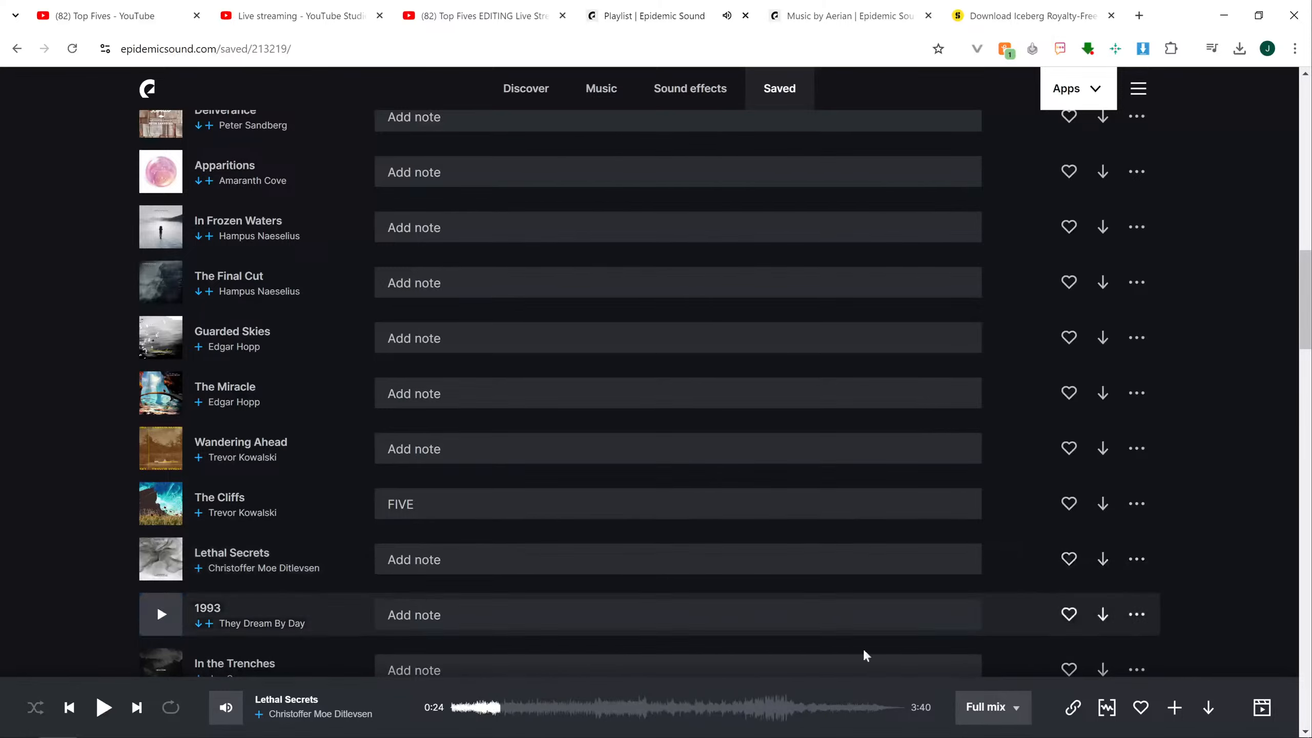
- Download the track Lethal Secrets as an MP3 and save it under its suggested name in the 1772 folder
{"action": "left_click", "coordinate": [1207, 705]}
{"action": "left_click", "coordinate": [847, 550]}
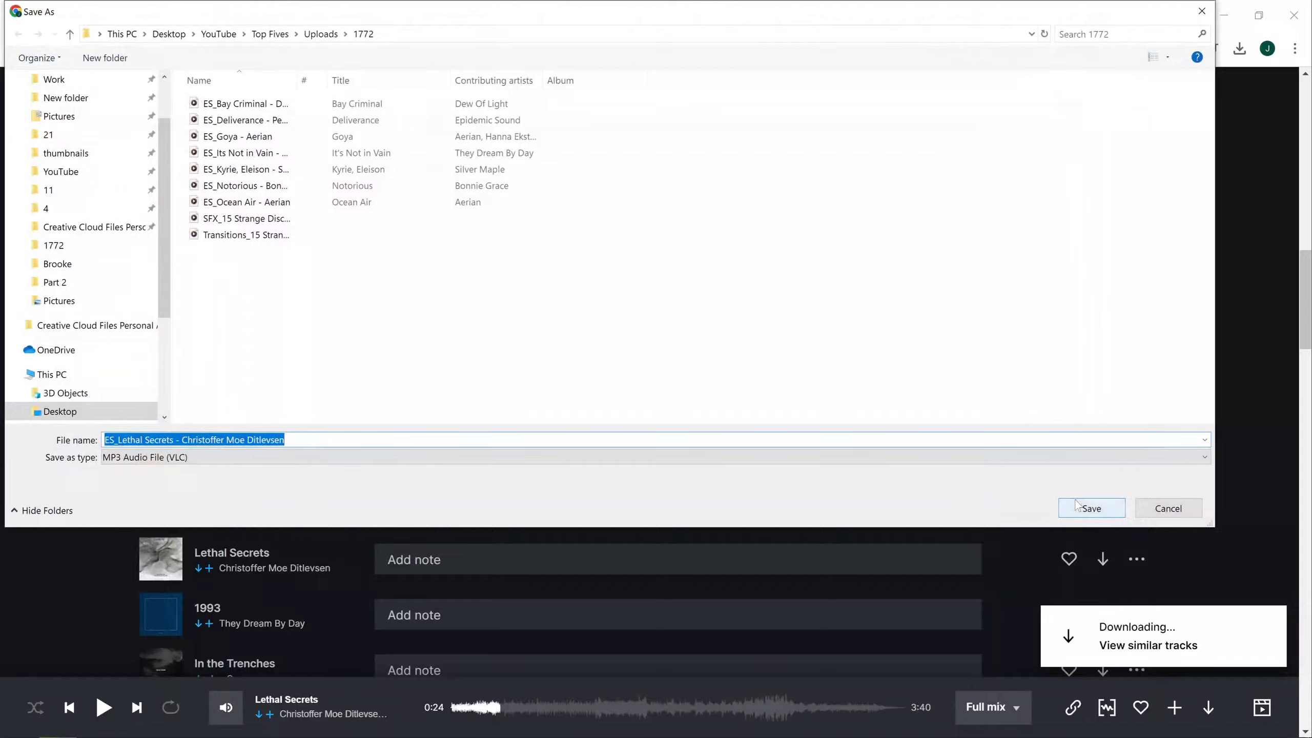
{"action": "left_click", "coordinate": [1076, 504]}
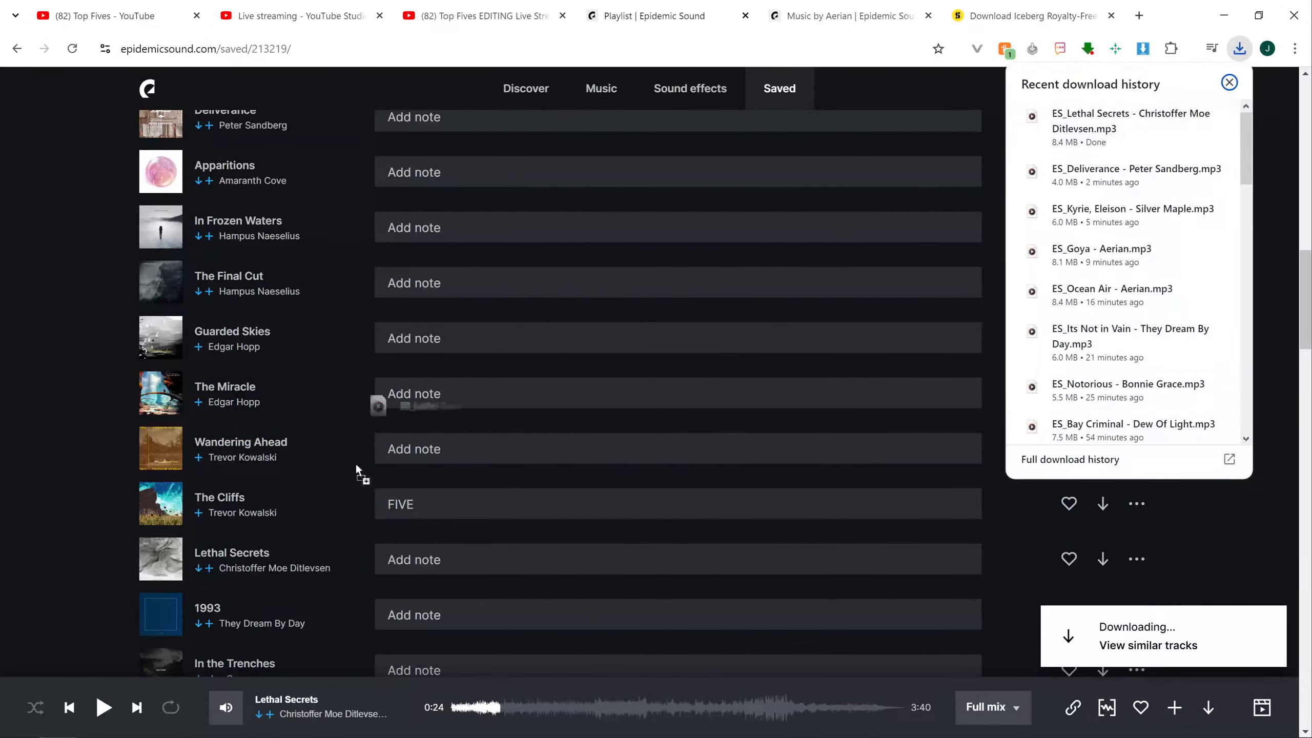
- Switch to VEGAS Pro and place the downloaded Lethal Secrets file on track 31 just after the last music clip, at about 00:19:24;28
{"action": "left_click", "coordinate": [133, 732]}
{"action": "left_click_drag", "start_coordinate": [872, 511], "coordinate": [900, 496]}
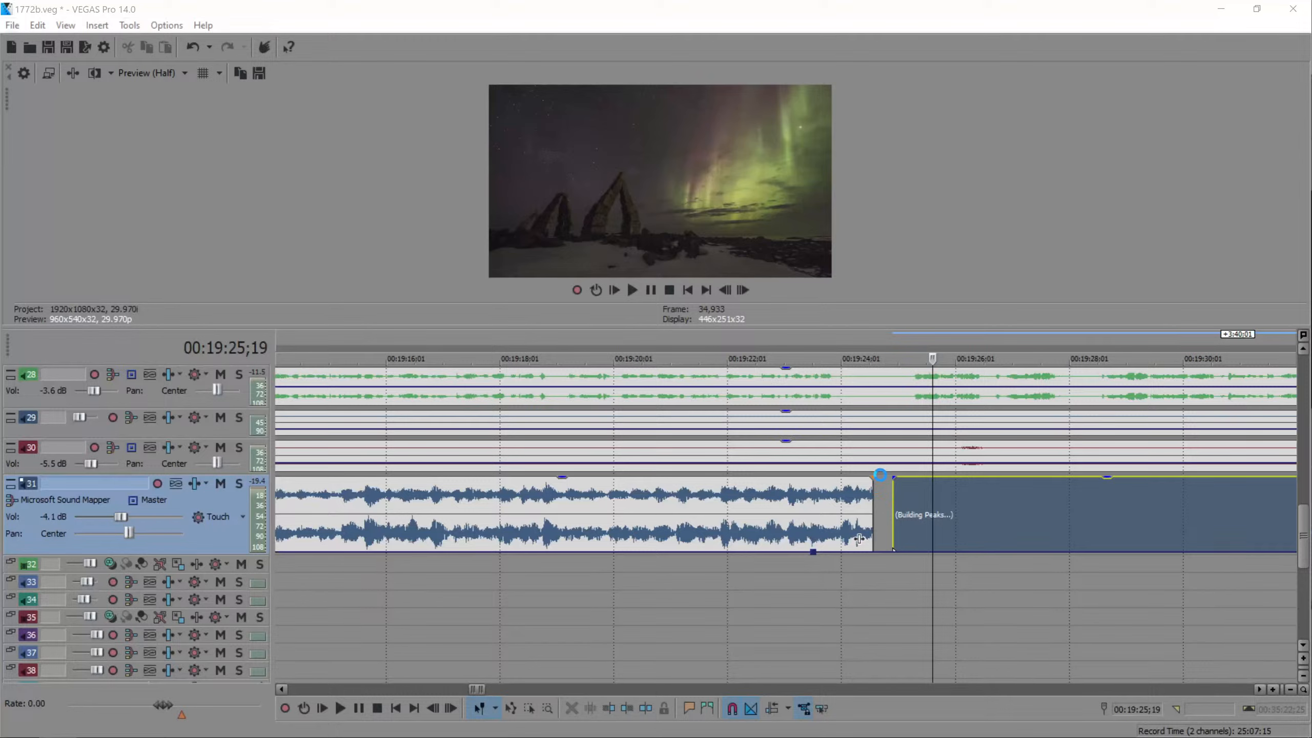
{"action": "left_click", "coordinate": [882, 478]}
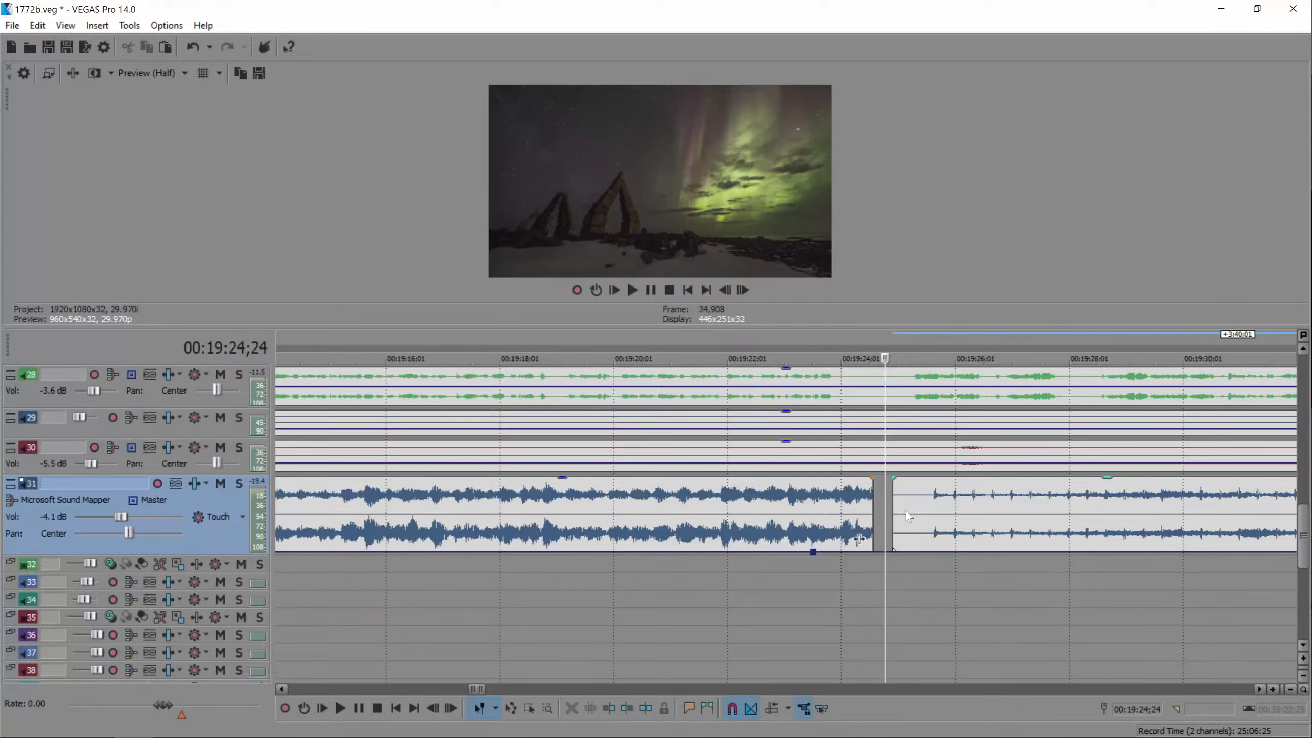
- Trim about 14 frames off the start of Lethal Secrets, shift the clip 12 frames earlier, and audition it against the title
{"action": "left_click_drag", "start_coordinate": [894, 502], "coordinate": [917, 501]}
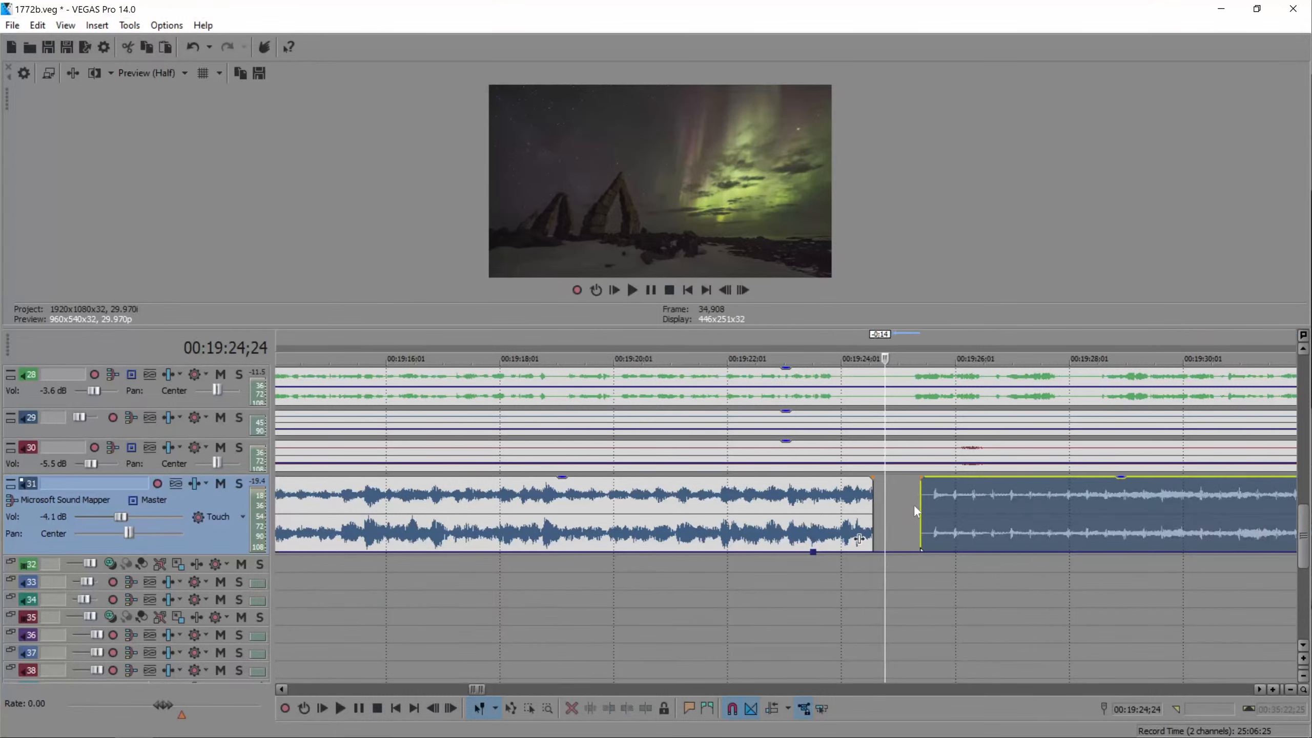
{"action": "left_click_drag", "start_coordinate": [932, 502], "coordinate": [909, 498]}
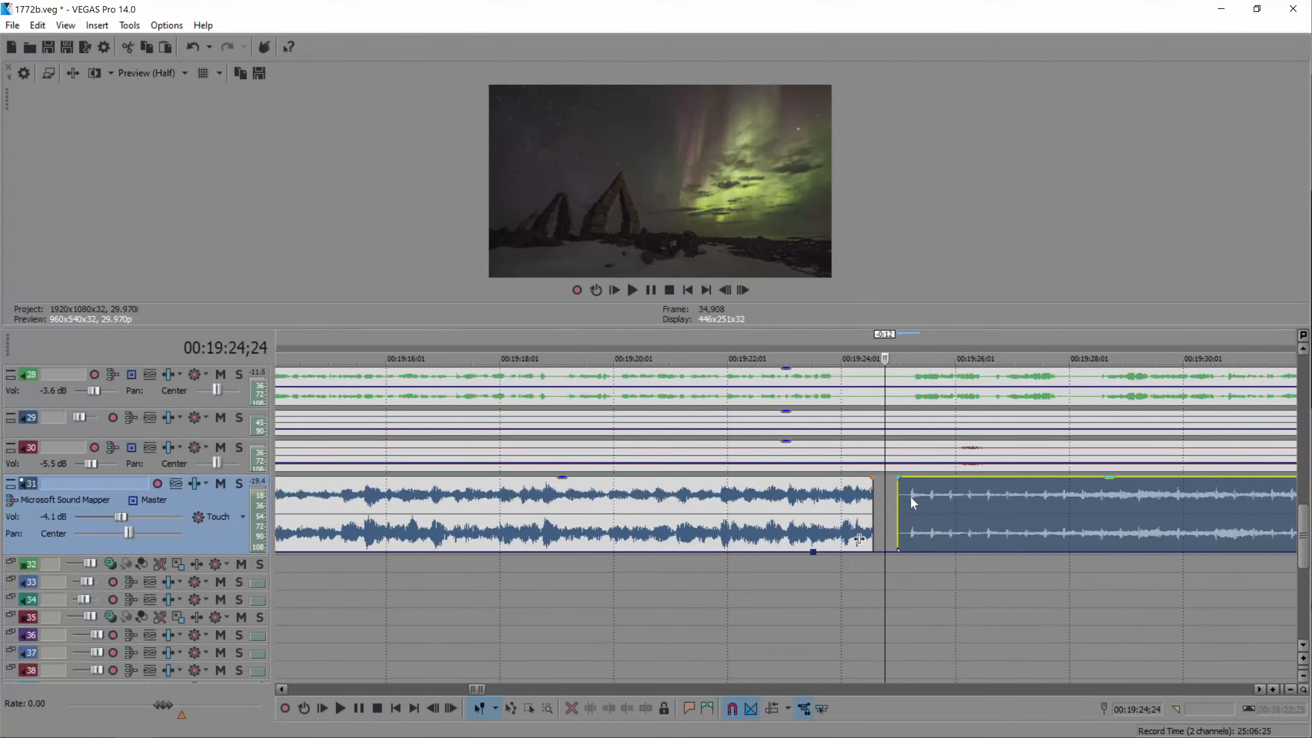
{"action": "left_click", "coordinate": [909, 498]}
{"action": "key", "text": "space"}
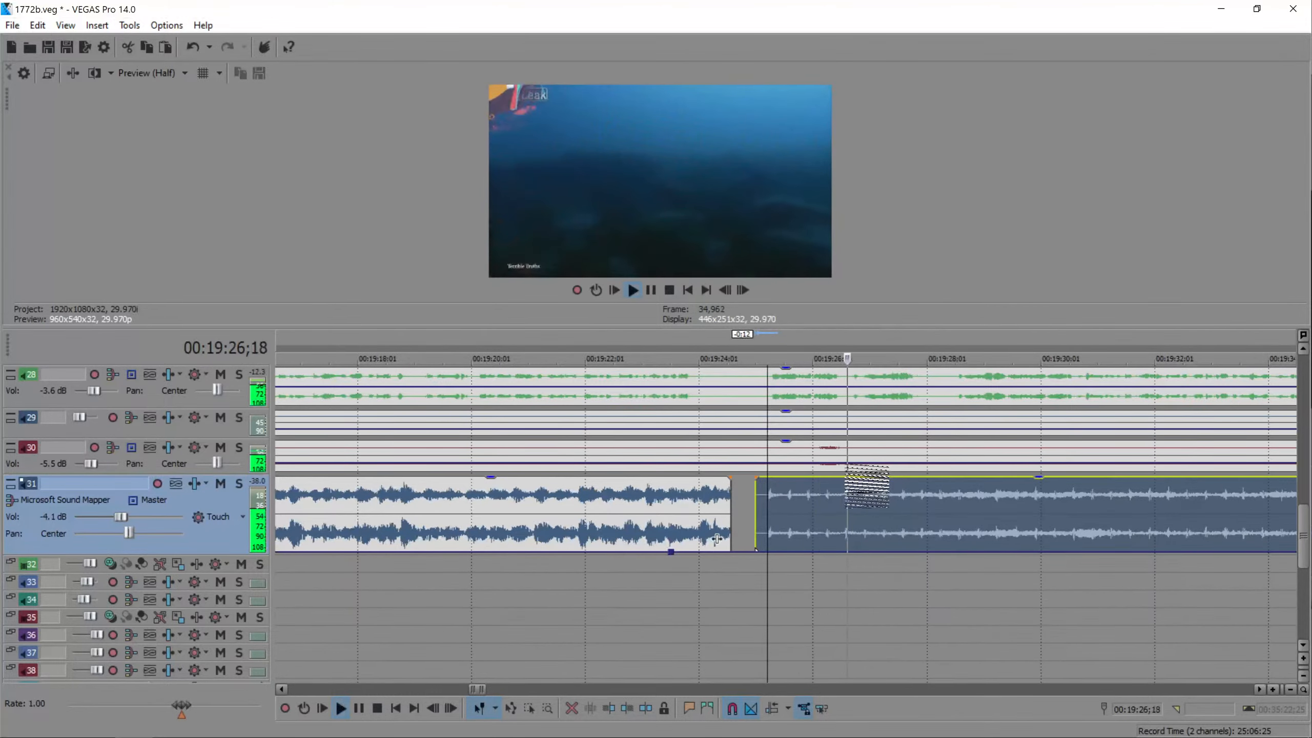
{"action": "key", "text": "space"}
- Trim the previous clip's end to about 00:19:23;25, butt Lethal Secrets against it, and extend its start to crossfade 14 frames
{"action": "left_click_drag", "start_coordinate": [726, 502], "coordinate": [687, 497]}
{"action": "left_click_drag", "start_coordinate": [817, 523], "coordinate": [750, 521]}
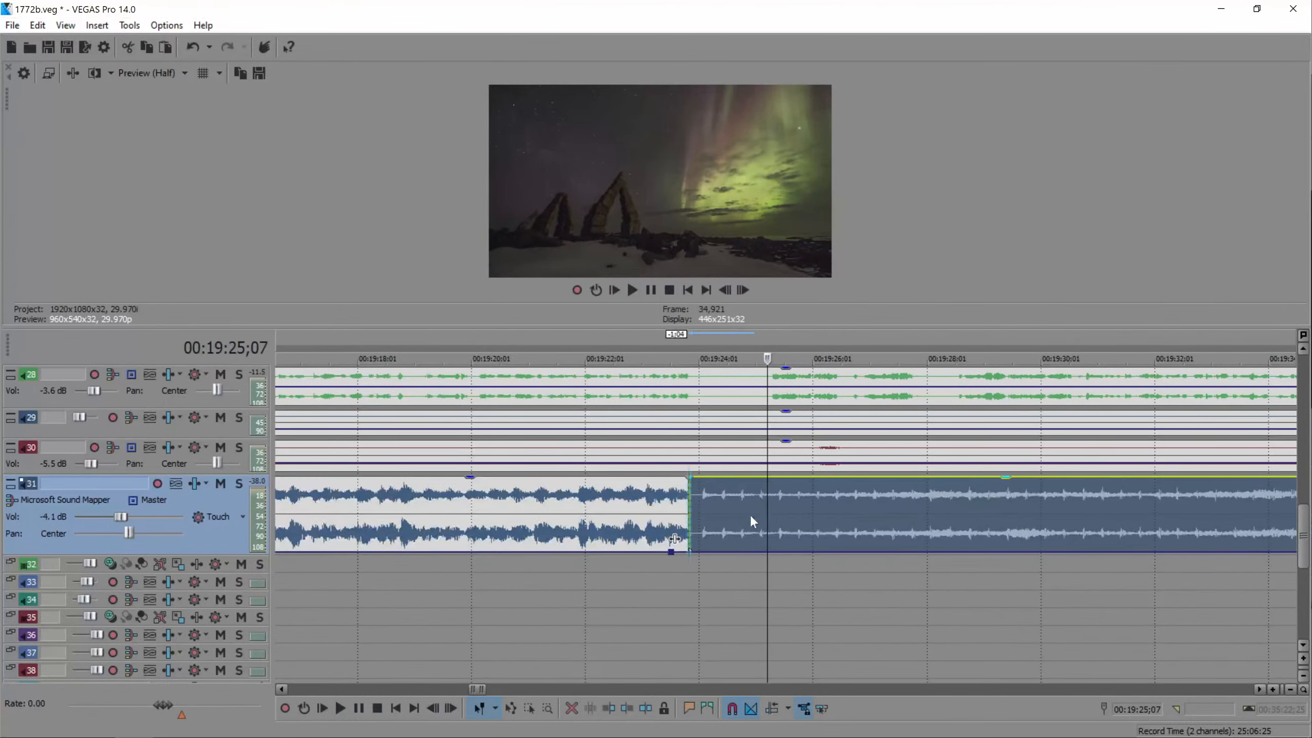
{"action": "left_click", "coordinate": [694, 500]}
{"action": "left_click", "coordinate": [657, 503]}
{"action": "scroll", "coordinate": [657, 503], "scroll_direction": "up", "scroll_amount": 3}
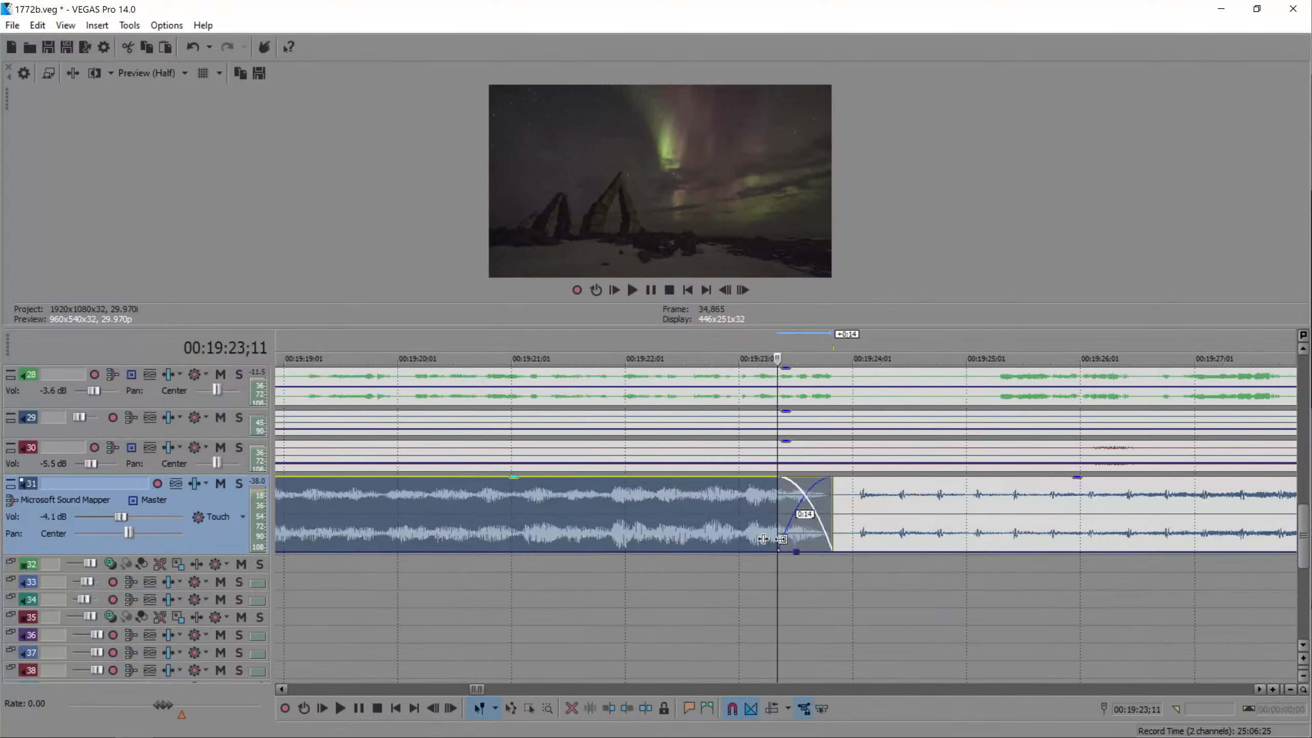
- Add envelope points at the end of the crossfade, raising the music to about 4.4 dB at 00:19:23;28 for the Greenland Shark title
{"action": "key", "text": "space"}
{"action": "key", "text": "space"}
{"action": "left_click", "coordinate": [835, 558]}
{"action": "left_click", "coordinate": [849, 556]}
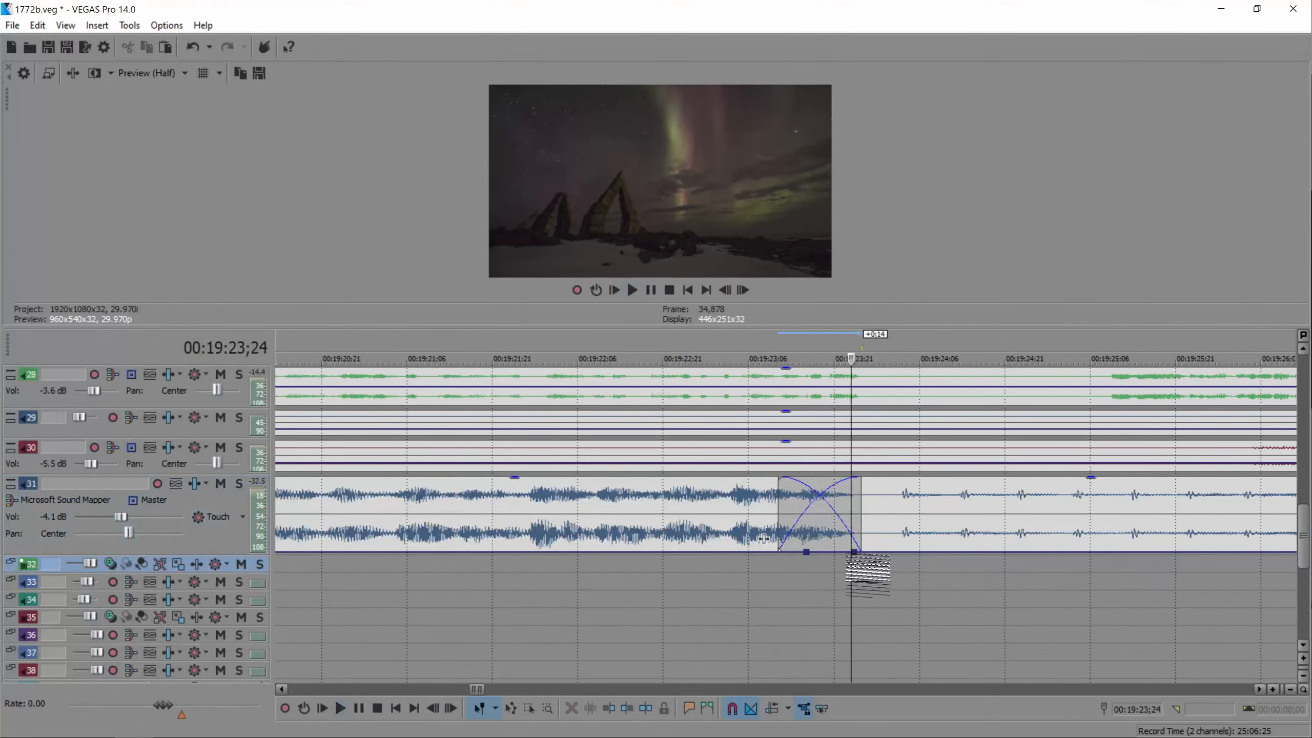
{"action": "double_click", "coordinate": [853, 552]}
{"action": "double_click", "coordinate": [875, 552]}
{"action": "left_click_drag", "start_coordinate": [875, 552], "coordinate": [875, 488]}
{"action": "key", "text": "space"}
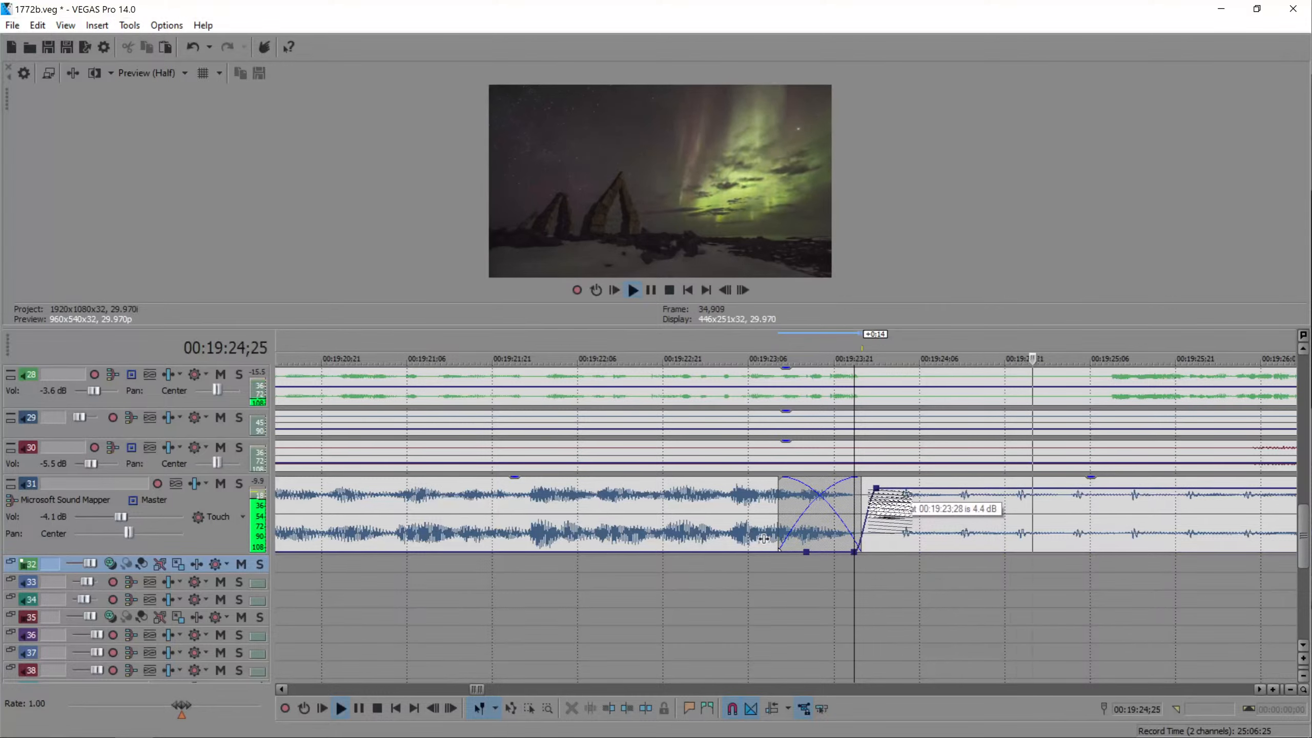
{"action": "scroll", "coordinate": [872, 507], "scroll_direction": "down", "scroll_amount": 2}
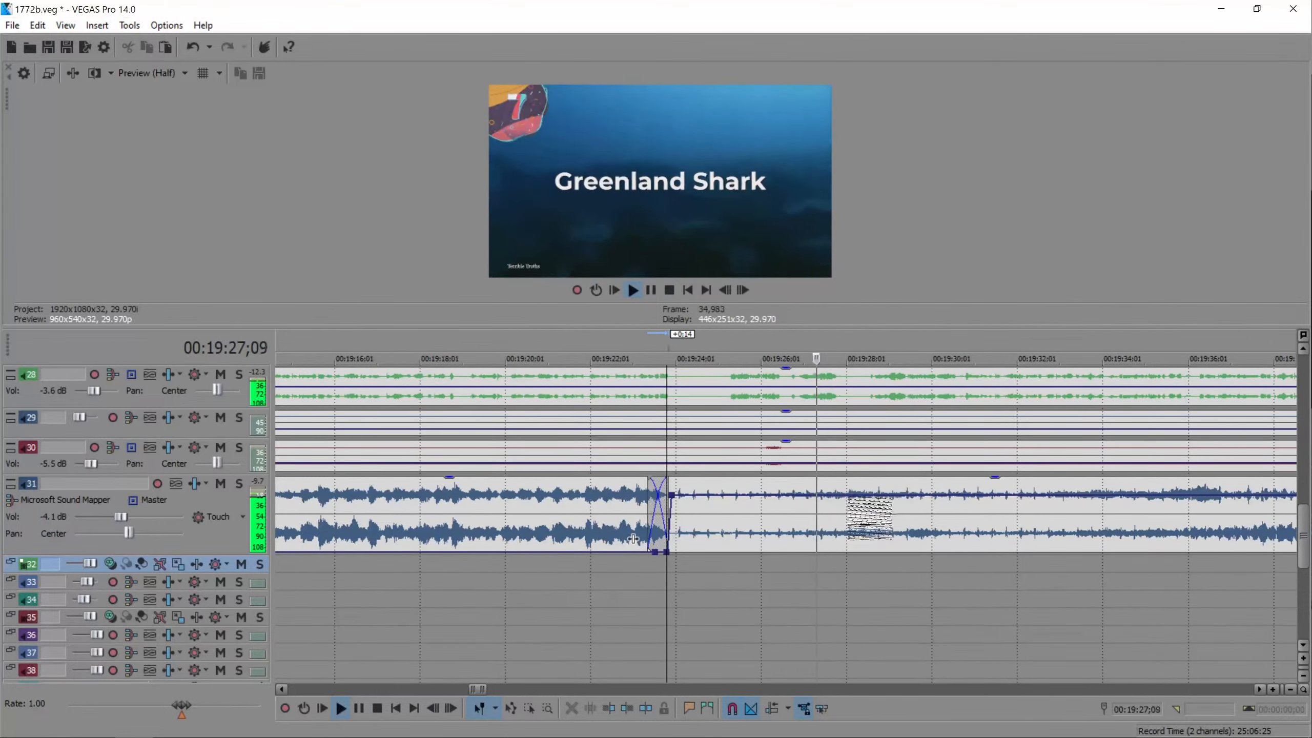
- Add envelope points at about 00:19:28 and 00:19:29;15 to fade the music after the Greenland Shark title, reduce the title-level segment, and save
{"action": "left_click", "coordinate": [853, 505]}
{"action": "double_click", "coordinate": [853, 495]}
{"action": "double_click", "coordinate": [896, 495]}
{"action": "left_click_drag", "start_coordinate": [896, 495], "coordinate": [911, 539]}
{"action": "key", "text": "space"}
{"action": "left_click_drag", "start_coordinate": [821, 494], "coordinate": [821, 514]}
{"action": "left_click", "coordinate": [558, 379]}
{"action": "key", "text": "ctrl+s"}
- Enlarge the video preview to watch the Greenland Shark title play, and restore the timeline's size
{"action": "left_click_drag", "start_coordinate": [604, 328], "coordinate": [612, 728]}
{"action": "key", "text": "space"}
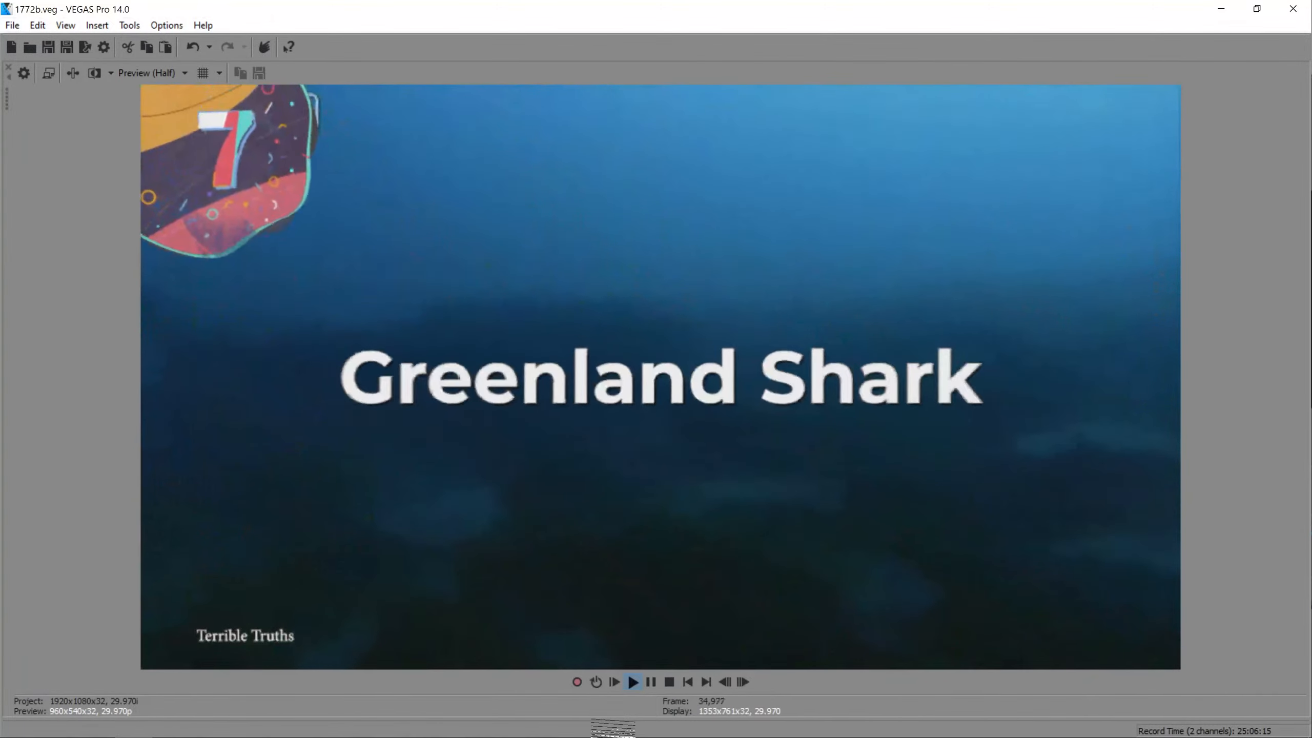
{"action": "left_click_drag", "start_coordinate": [613, 722], "coordinate": [633, 342]}
{"action": "key", "text": "space"}
- Lower the envelope point at about 00:19:28 a little and add a slightly lower point at about 00:19:39
{"action": "left_click_drag", "start_coordinate": [854, 528], "coordinate": [853, 538]}
{"action": "left_click", "coordinate": [950, 546]}
{"action": "key", "text": "space"}
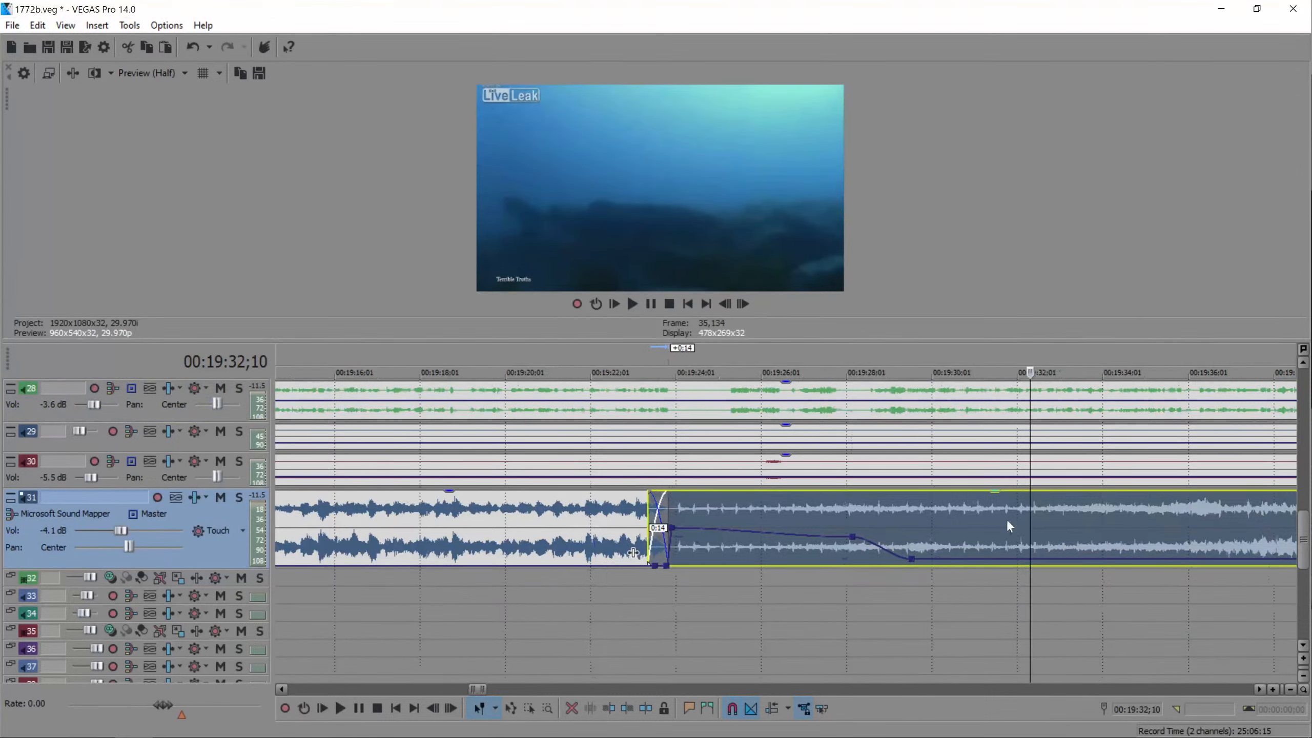
{"action": "scroll", "coordinate": [1015, 519], "scroll_direction": "down", "scroll_amount": 5}
{"action": "double_click", "coordinate": [821, 559]}
{"action": "left_click_drag", "start_coordinate": [821, 559], "coordinate": [821, 562]}
- Add envelope points at about 00:20:30;08 and 00:20:34;24, lowering the second to -24.7 dB where the music gets louder
{"action": "left_click", "coordinate": [1146, 531]}
{"action": "scroll", "coordinate": [847, 534], "scroll_direction": "down", "scroll_amount": 2}
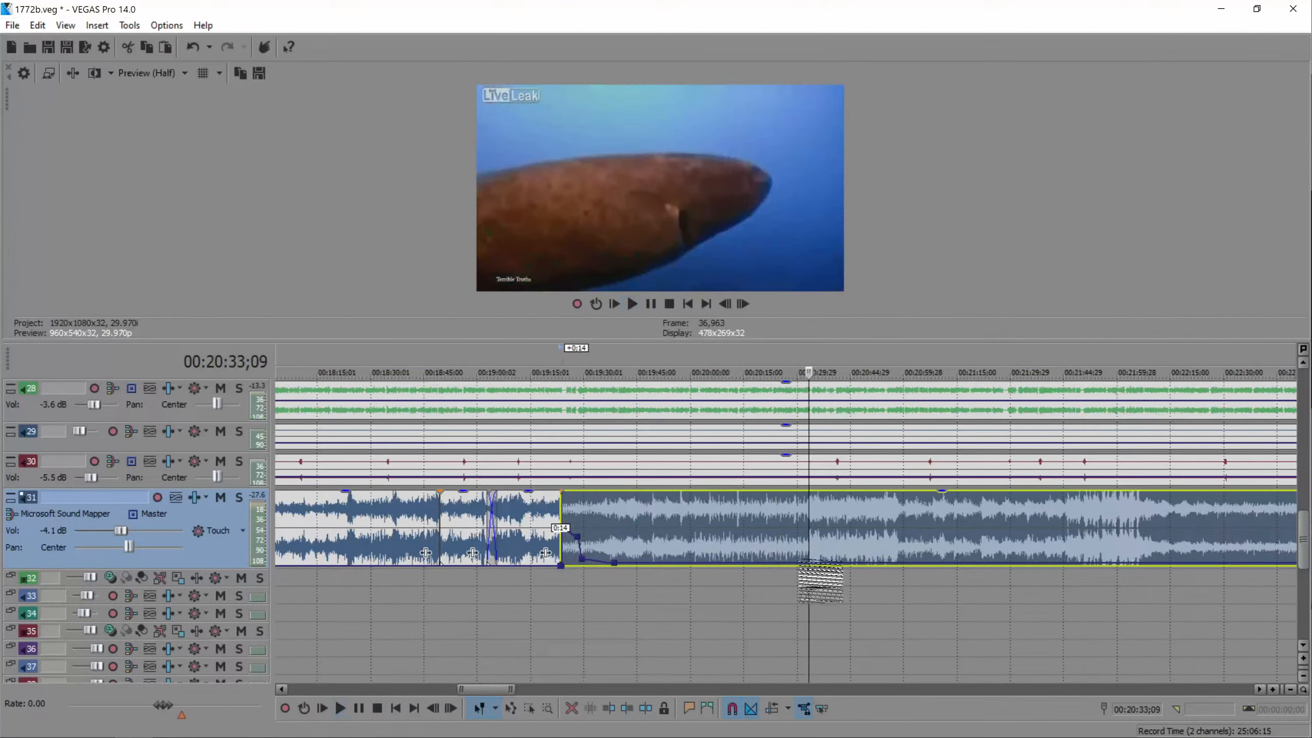
{"action": "double_click", "coordinate": [799, 562]}
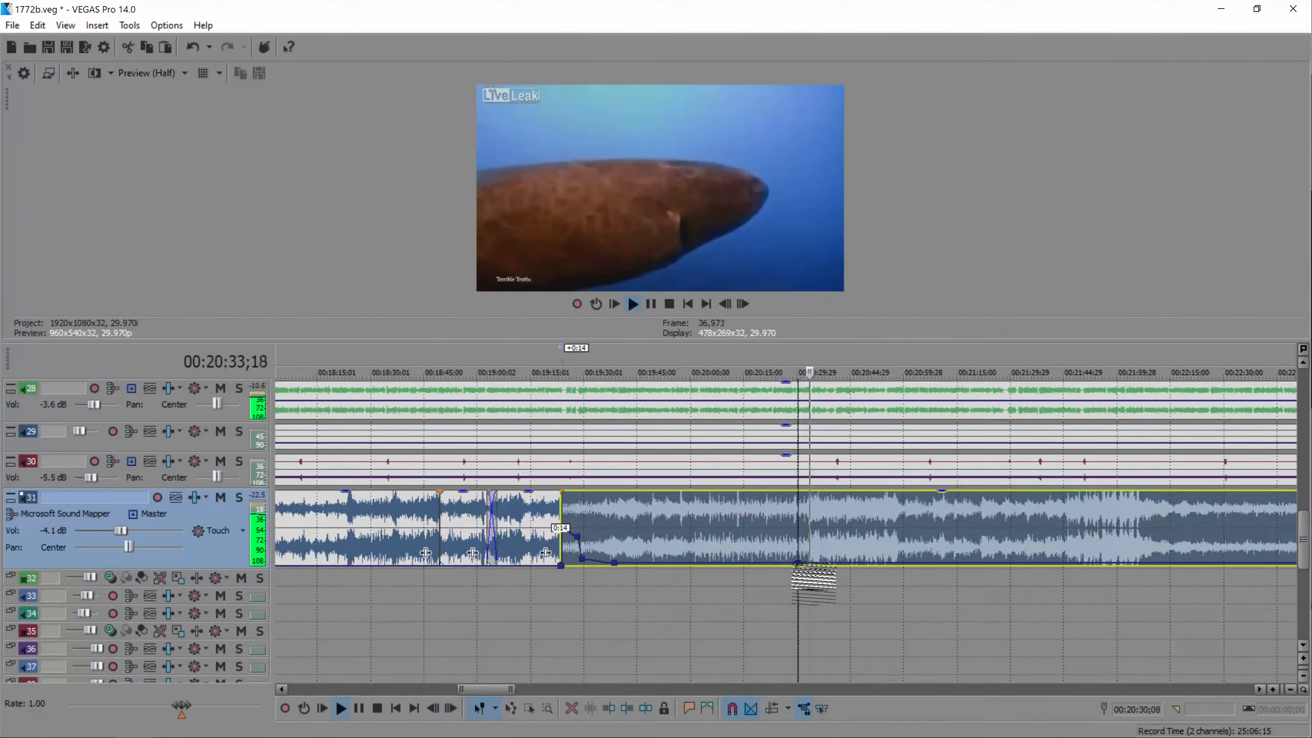
{"action": "double_click", "coordinate": [813, 563]}
{"action": "left_click_drag", "start_coordinate": [813, 562], "coordinate": [814, 566]}
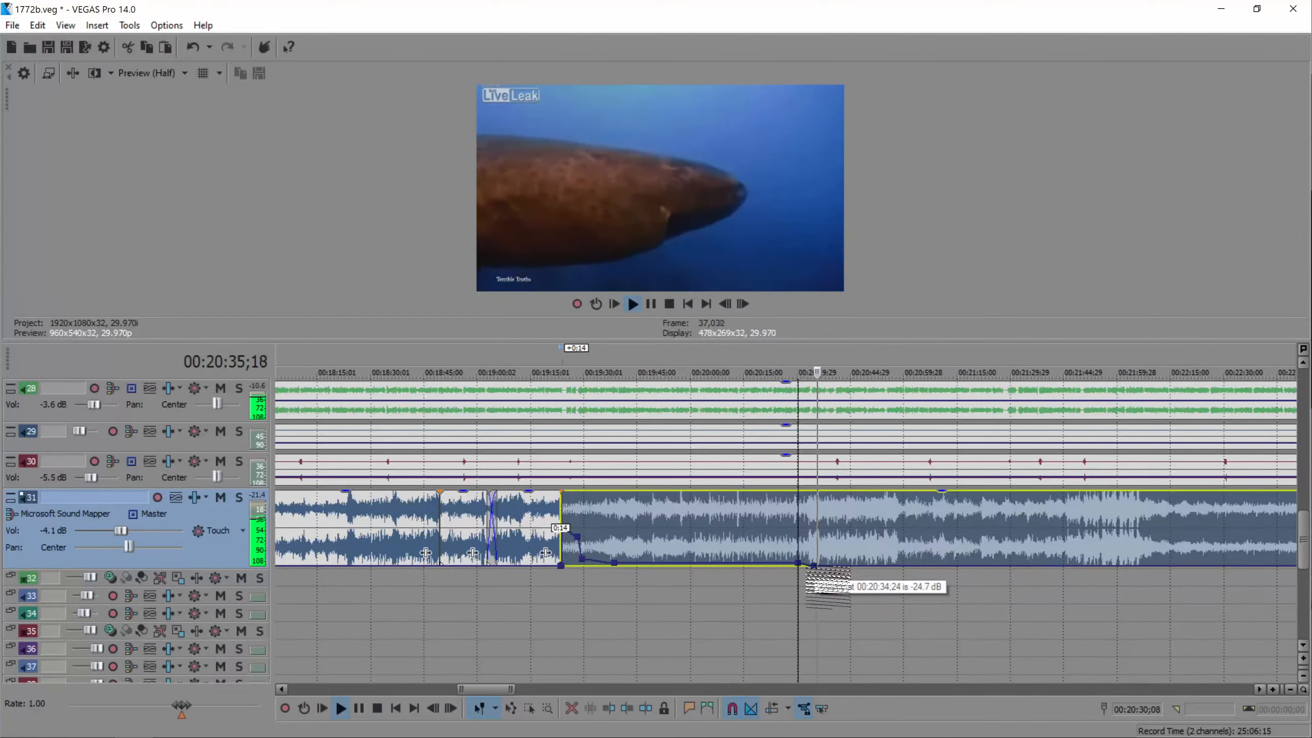
- Add envelope points before the Pleistocene Park title, raising the music to -10.1 dB at 00:21:28;05, and audition it
{"action": "left_click", "coordinate": [1003, 508]}
{"action": "scroll", "coordinate": [826, 542], "scroll_direction": "up", "scroll_amount": 8}
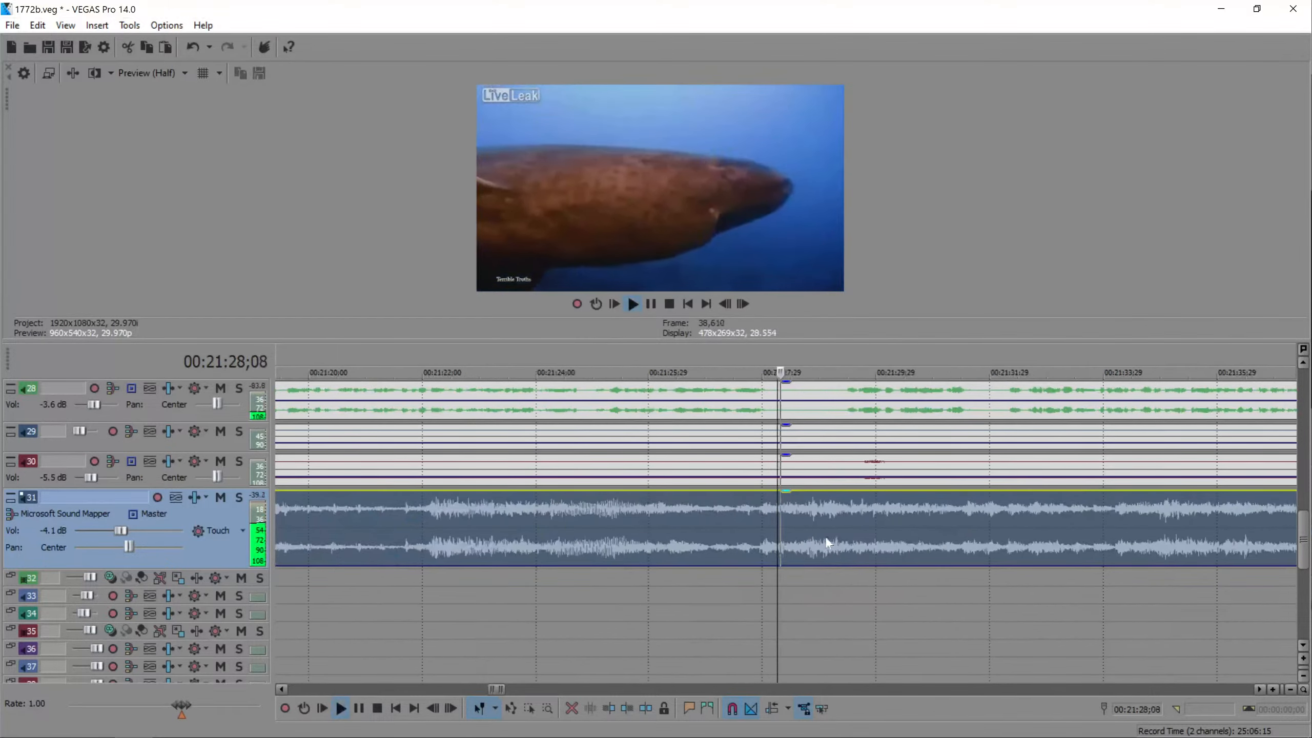
{"action": "left_click", "coordinate": [742, 539]}
{"action": "left_click_drag", "start_coordinate": [773, 565], "coordinate": [773, 556]}
{"action": "key", "text": "space"}
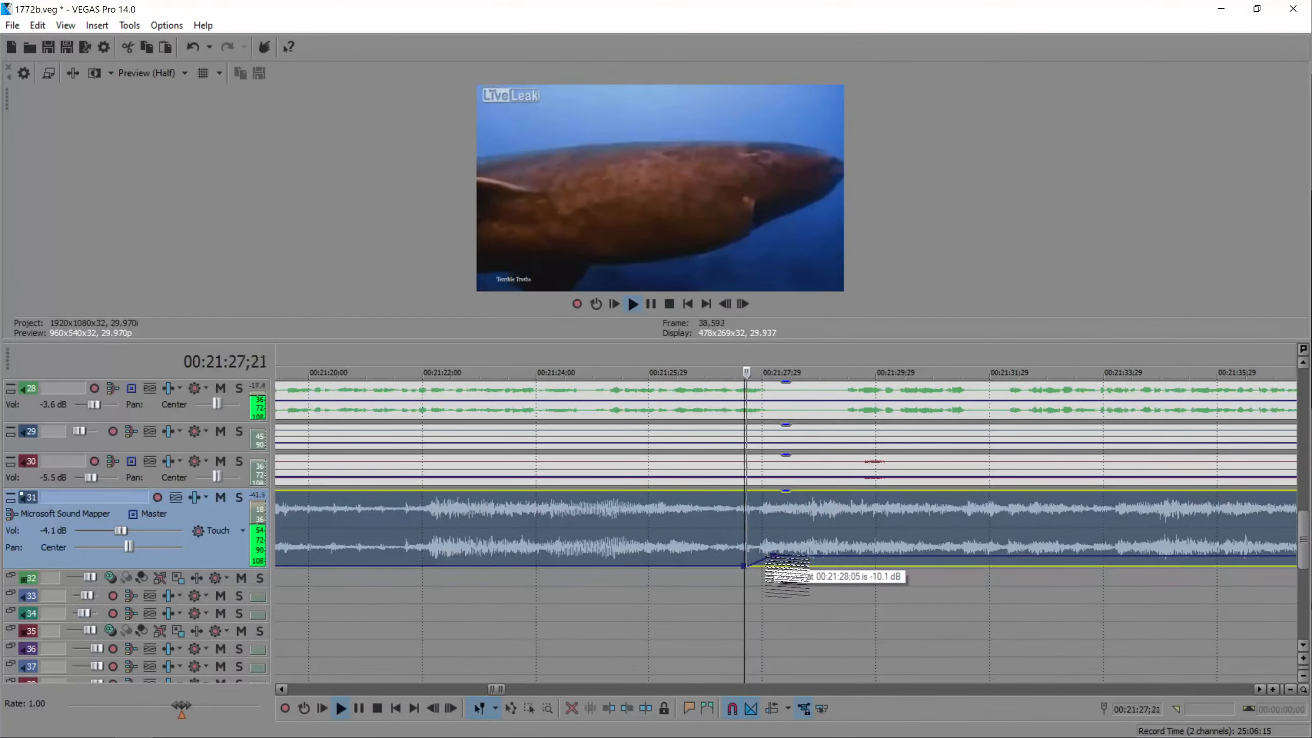
- Fade the music after the Pleistocene Park title to -18.6 dB at 00:21:32;21, and add a lower point at about 00:21:51
{"action": "double_click", "coordinate": [1001, 557]}
{"action": "double_click", "coordinate": [1031, 557]}
{"action": "left_click_drag", "start_coordinate": [1032, 557], "coordinate": [1032, 563]}
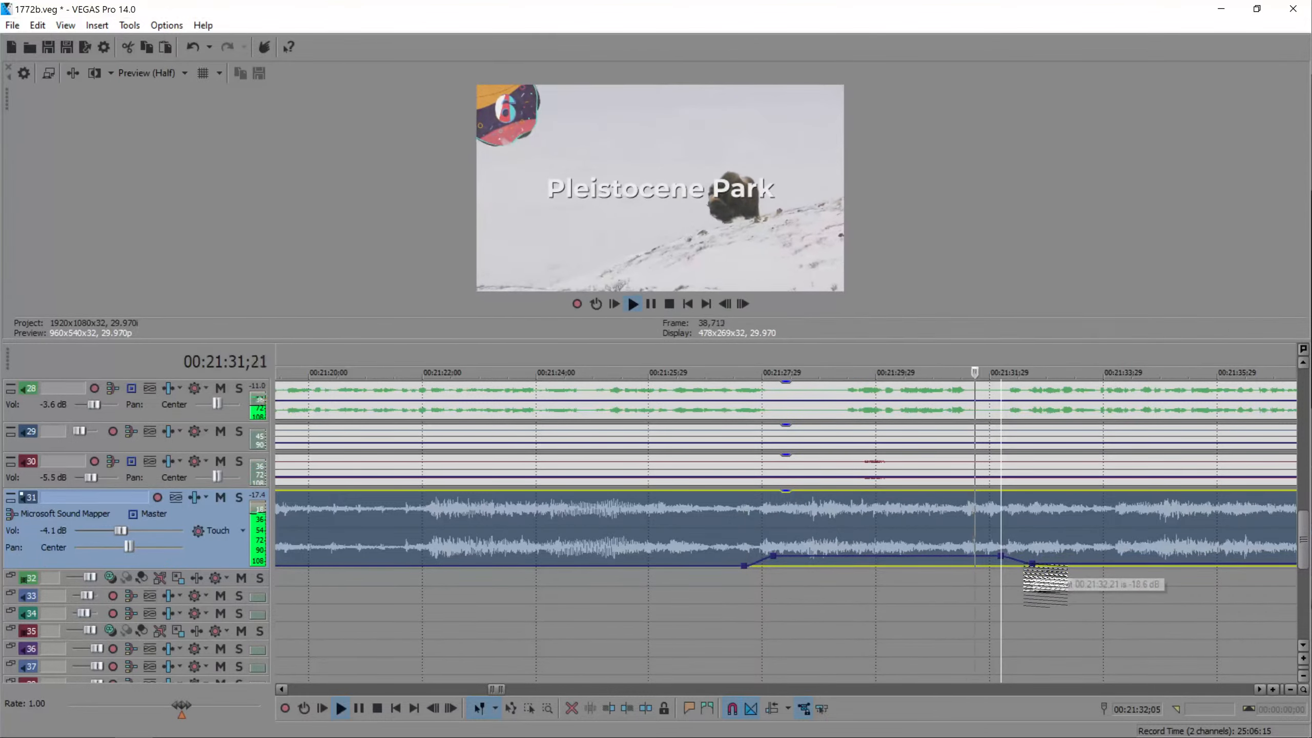
{"action": "scroll", "coordinate": [806, 553], "scroll_direction": "down", "scroll_amount": 10}
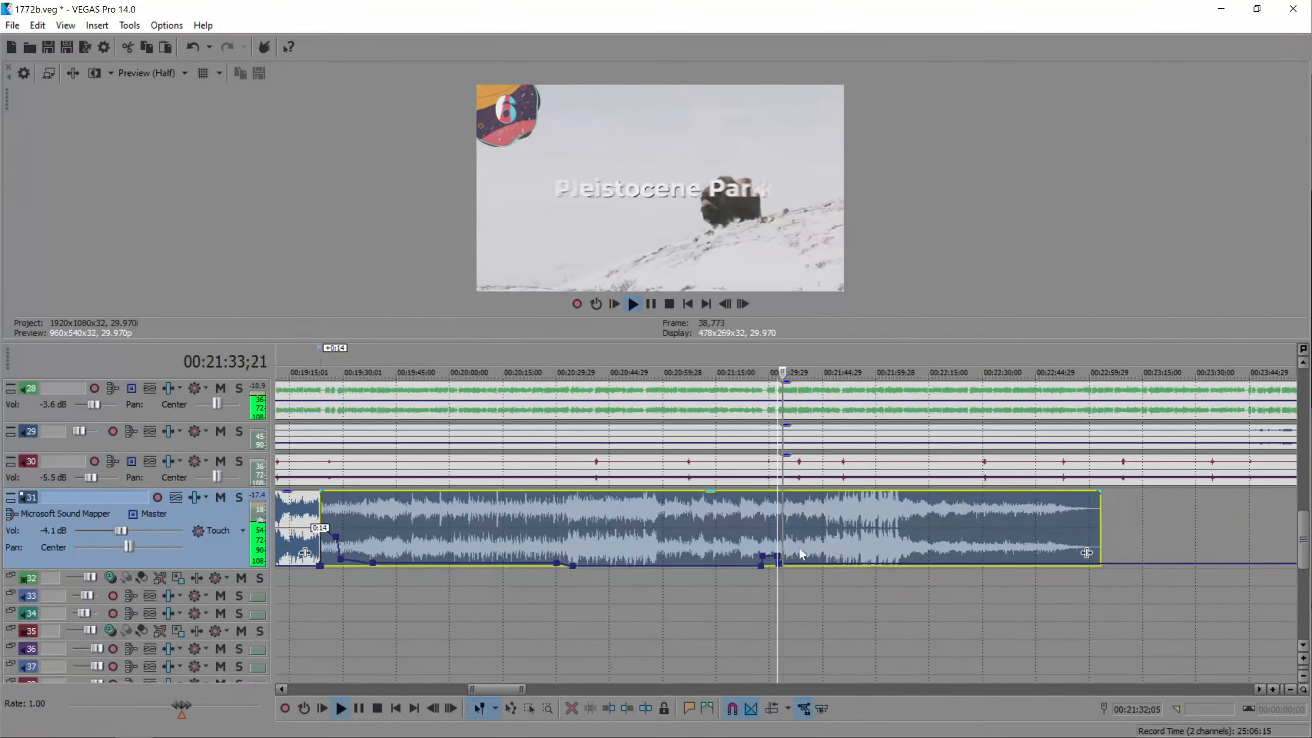
{"action": "double_click", "coordinate": [844, 563]}
{"action": "left_click_drag", "start_coordinate": [844, 563], "coordinate": [844, 567]}
- Add envelope points at about 00:22:07 and 00:22:15, raising the volume slightly for the clip's quieter ending
{"action": "left_click", "coordinate": [971, 533]}
{"action": "key", "text": "space"}
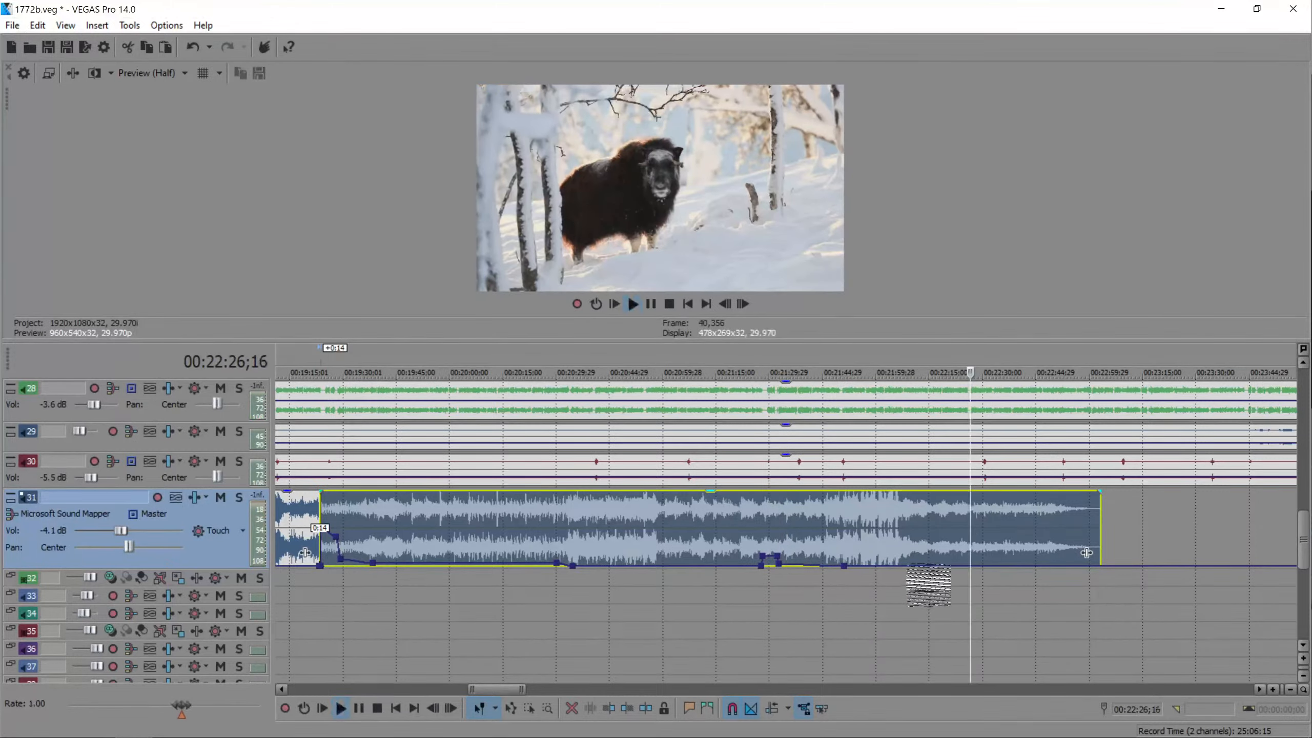
{"action": "double_click", "coordinate": [902, 566]}
{"action": "double_click", "coordinate": [929, 566]}
{"action": "left_click_drag", "start_coordinate": [930, 566], "coordinate": [929, 561]}
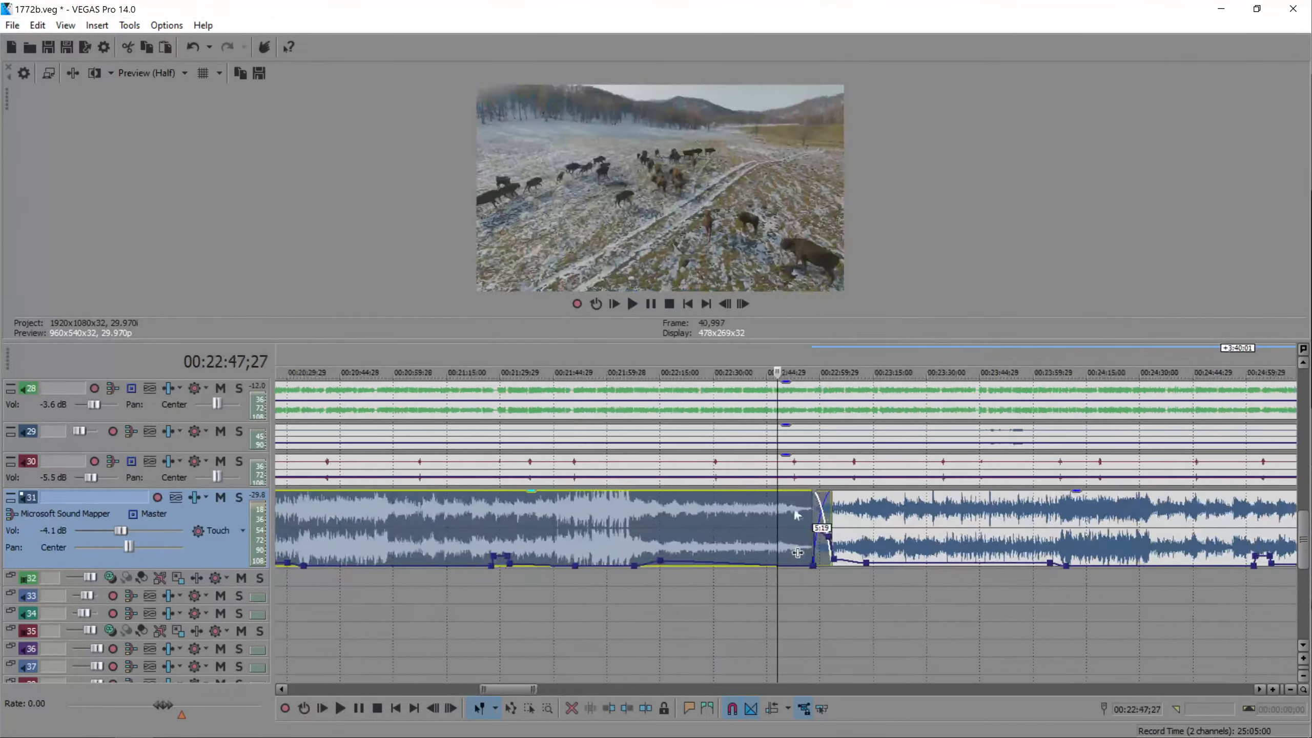
- Pull the raised envelope point in the 5;19 crossfade down to background level and audition the transition into the next music clip
{"action": "scroll", "coordinate": [798, 553], "scroll_direction": "up", "scroll_amount": 3}
{"action": "left_click_drag", "start_coordinate": [924, 536], "coordinate": [924, 562]}
{"action": "left_click", "coordinate": [967, 527]}
{"action": "left_click", "coordinate": [933, 520]}
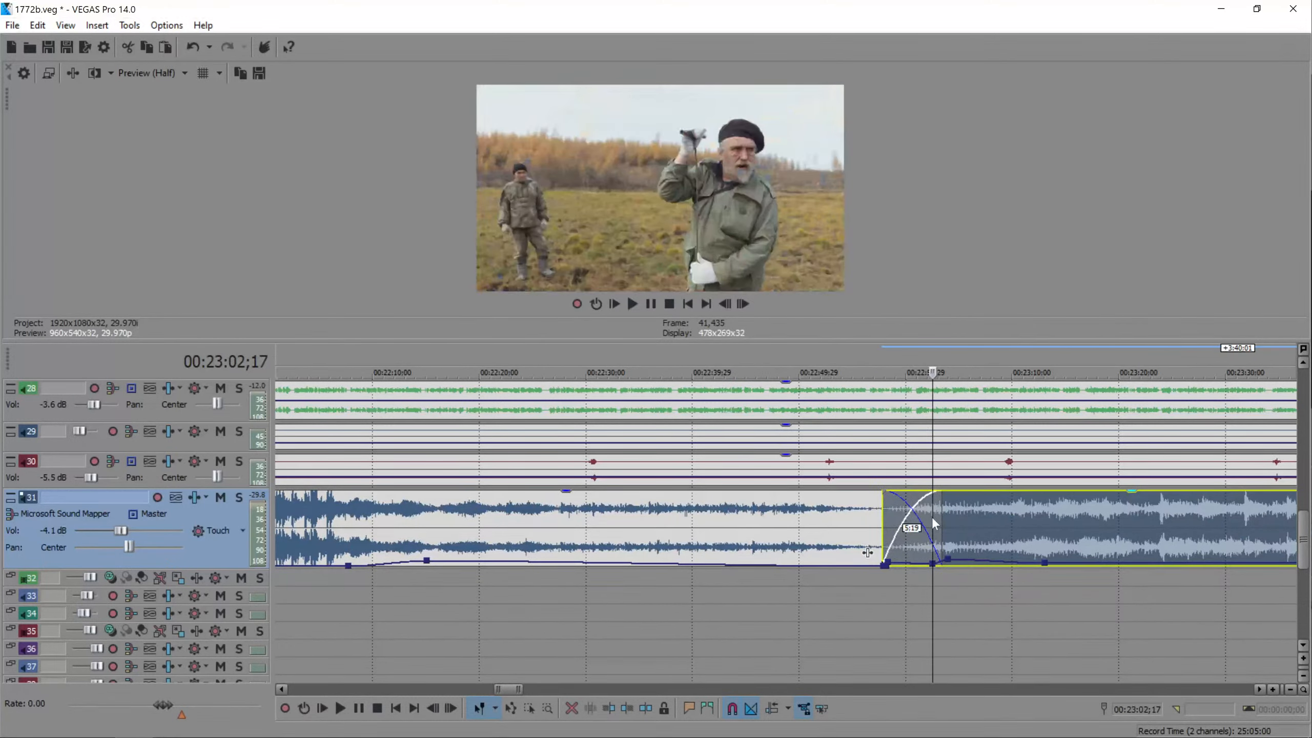
{"action": "key", "text": "space"}
{"action": "scroll", "coordinate": [907, 512], "scroll_direction": "down", "scroll_amount": 2}
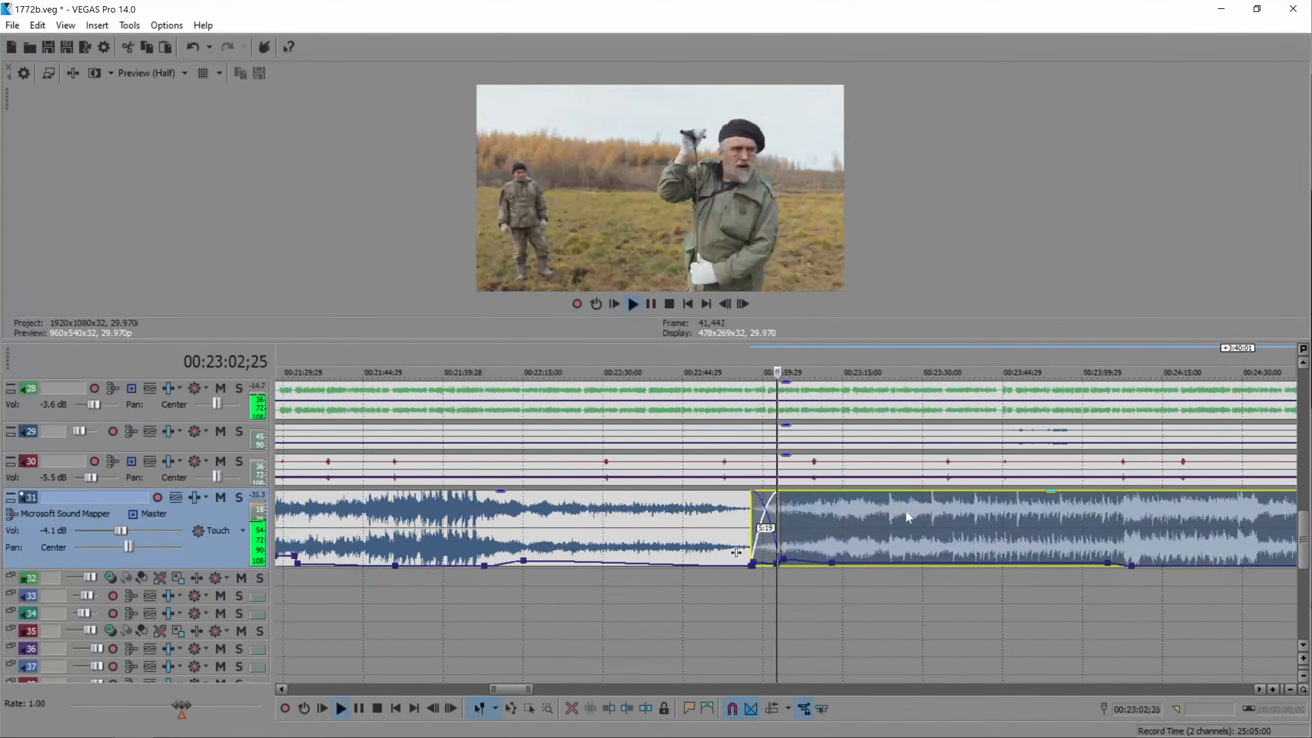
- Add two envelope points around 00:23:43;25, raising the music slightly as the Nanuqsaurus title begins, and audition it
{"action": "left_click", "coordinate": [977, 526]}
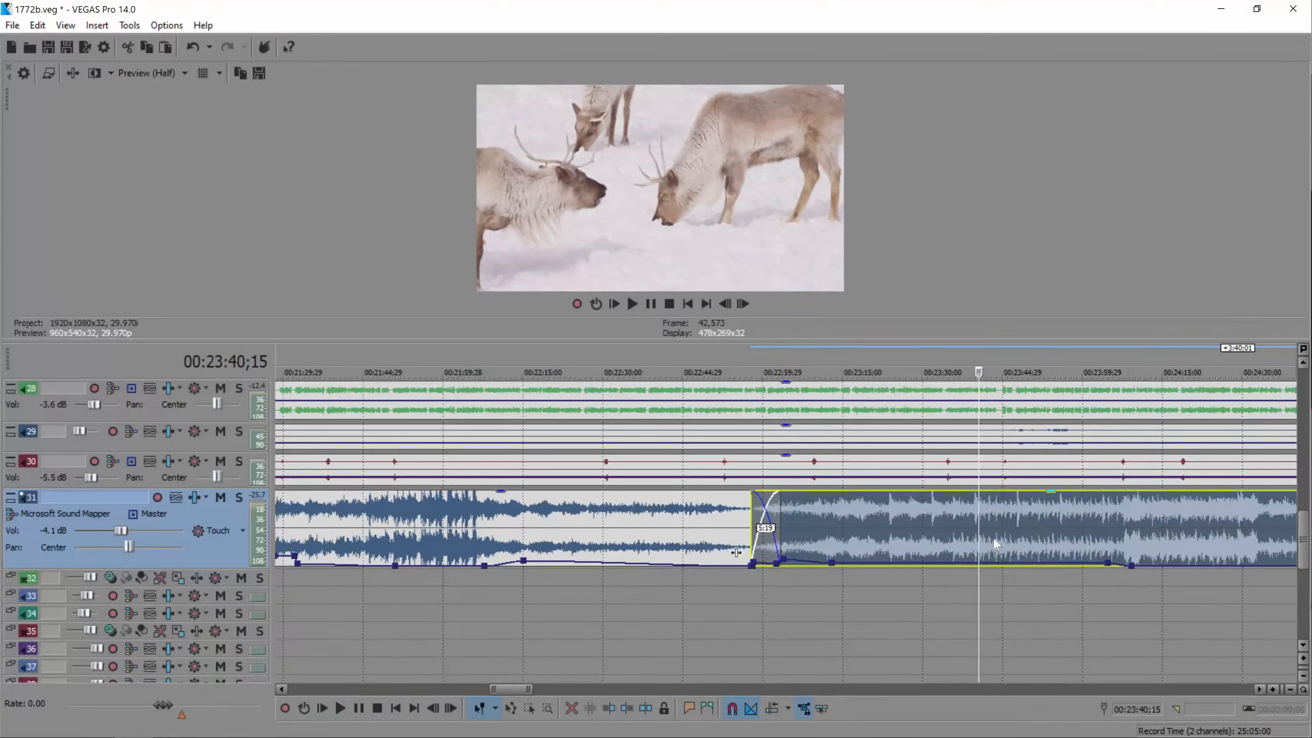
{"action": "left_click", "coordinate": [995, 529]}
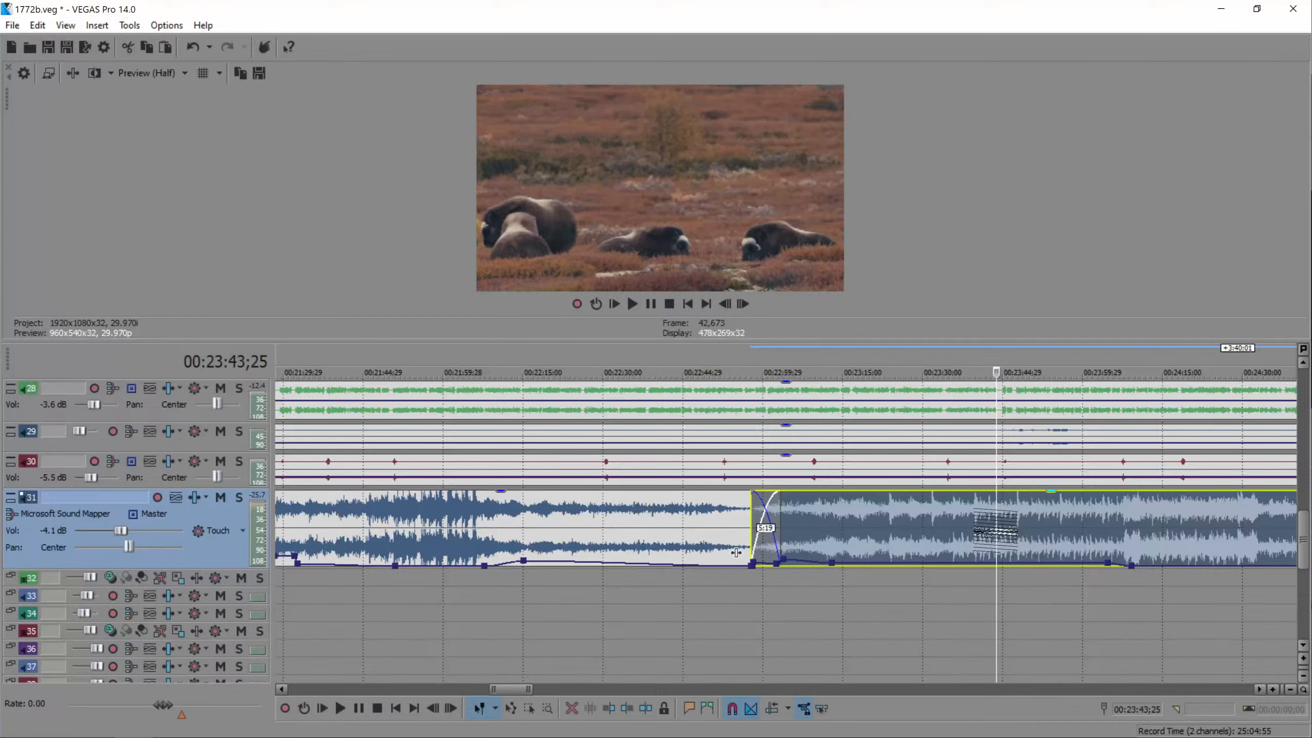
{"action": "scroll", "coordinate": [995, 530], "scroll_direction": "up", "scroll_amount": 5}
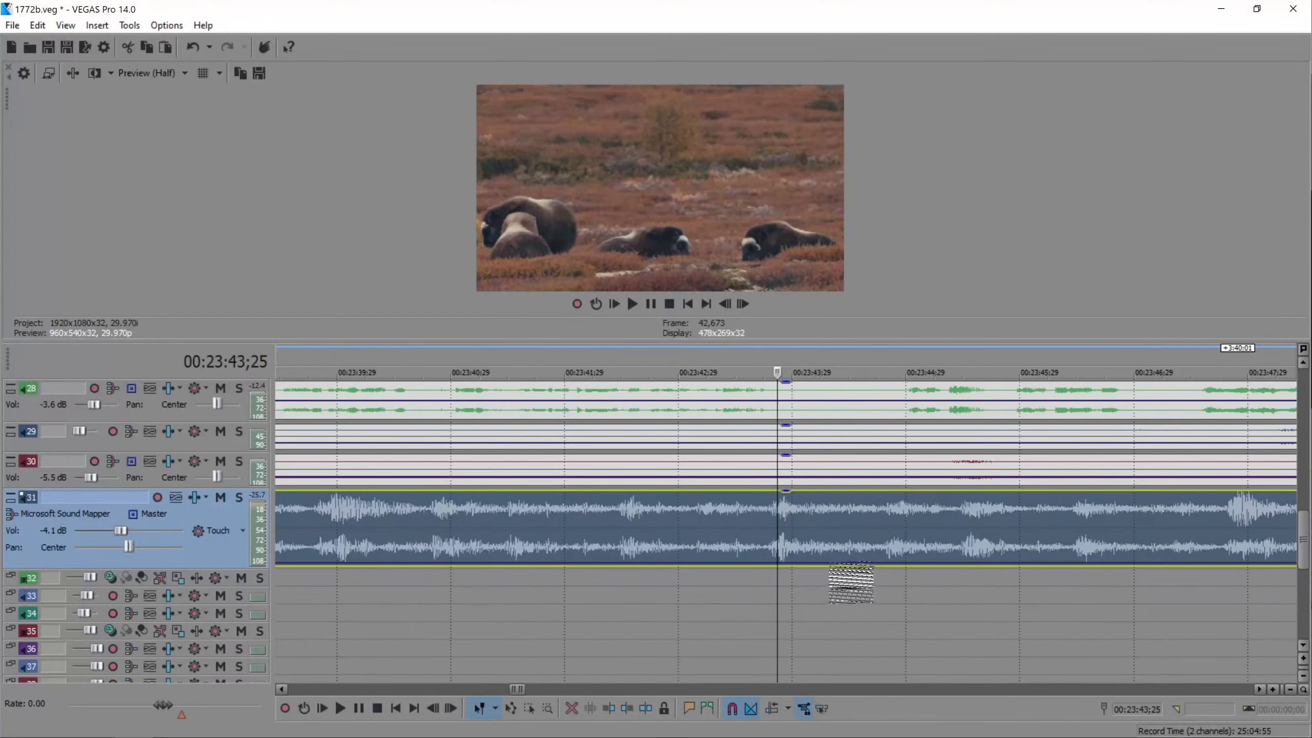
{"action": "double_click", "coordinate": [745, 563]}
{"action": "double_click", "coordinate": [779, 562]}
{"action": "left_click_drag", "start_coordinate": [779, 563], "coordinate": [780, 557]}
{"action": "key", "text": "space"}
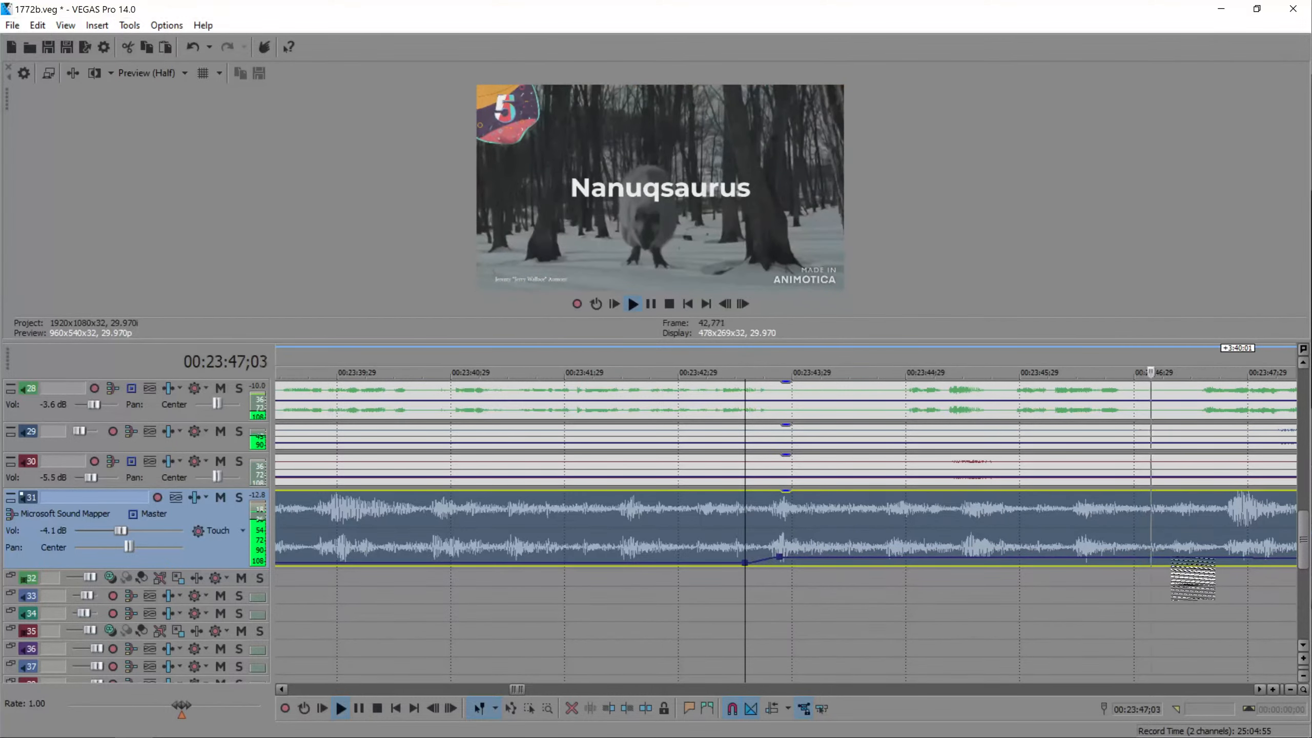
- Add envelope points near the end of the Nanuqsaurus title, fading the music to -20.2 dB at 00:23:49;10
{"action": "double_click", "coordinate": [1199, 558]}
{"action": "key", "text": "space"}
{"action": "scroll", "coordinate": [1198, 558], "scroll_direction": "down", "scroll_amount": 1}
{"action": "key", "text": "space"}
{"action": "double_click", "coordinate": [869, 558]}
{"action": "left_click_drag", "start_coordinate": [870, 558], "coordinate": [878, 564]}
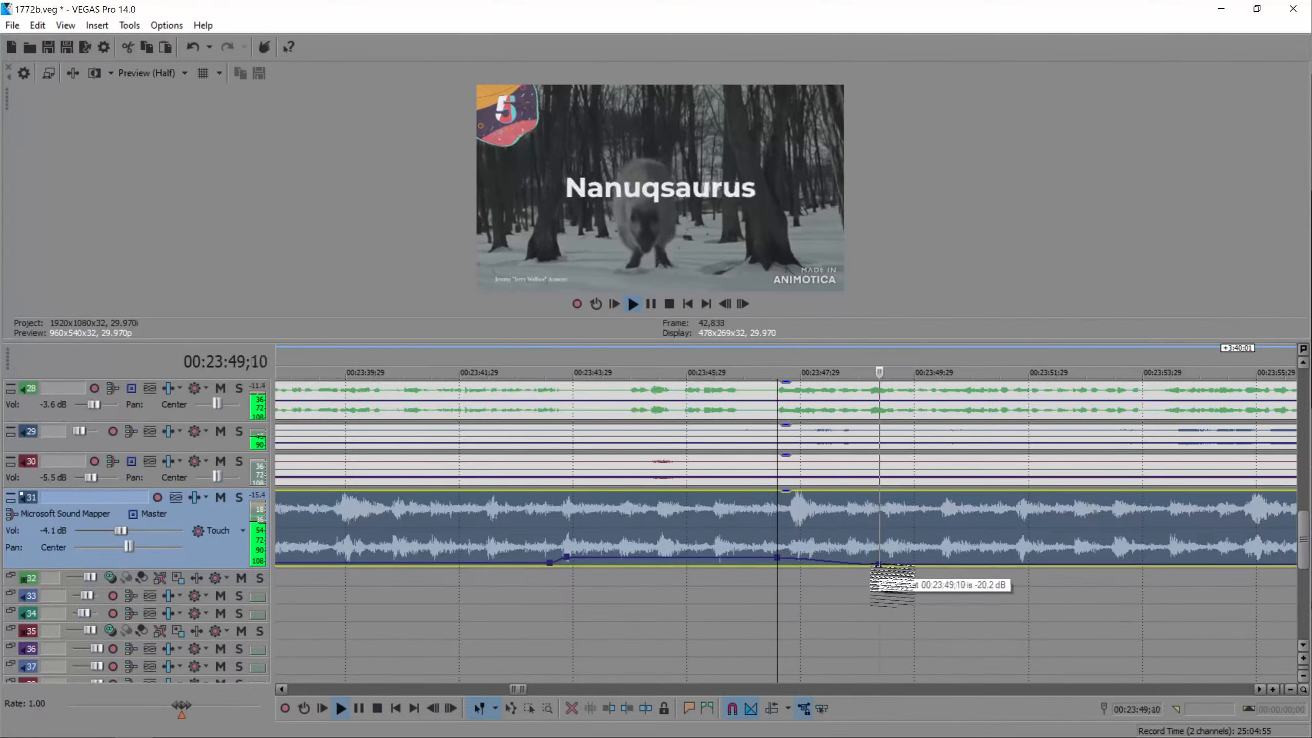
- Lower the leftover raised envelope section around 00:25:05;01 to -22.2 dB
{"action": "scroll", "coordinate": [884, 571], "scroll_direction": "down", "scroll_amount": 4}
{"action": "left_click", "coordinate": [964, 539]}
{"action": "scroll", "coordinate": [929, 547], "scroll_direction": "down", "scroll_amount": 1}
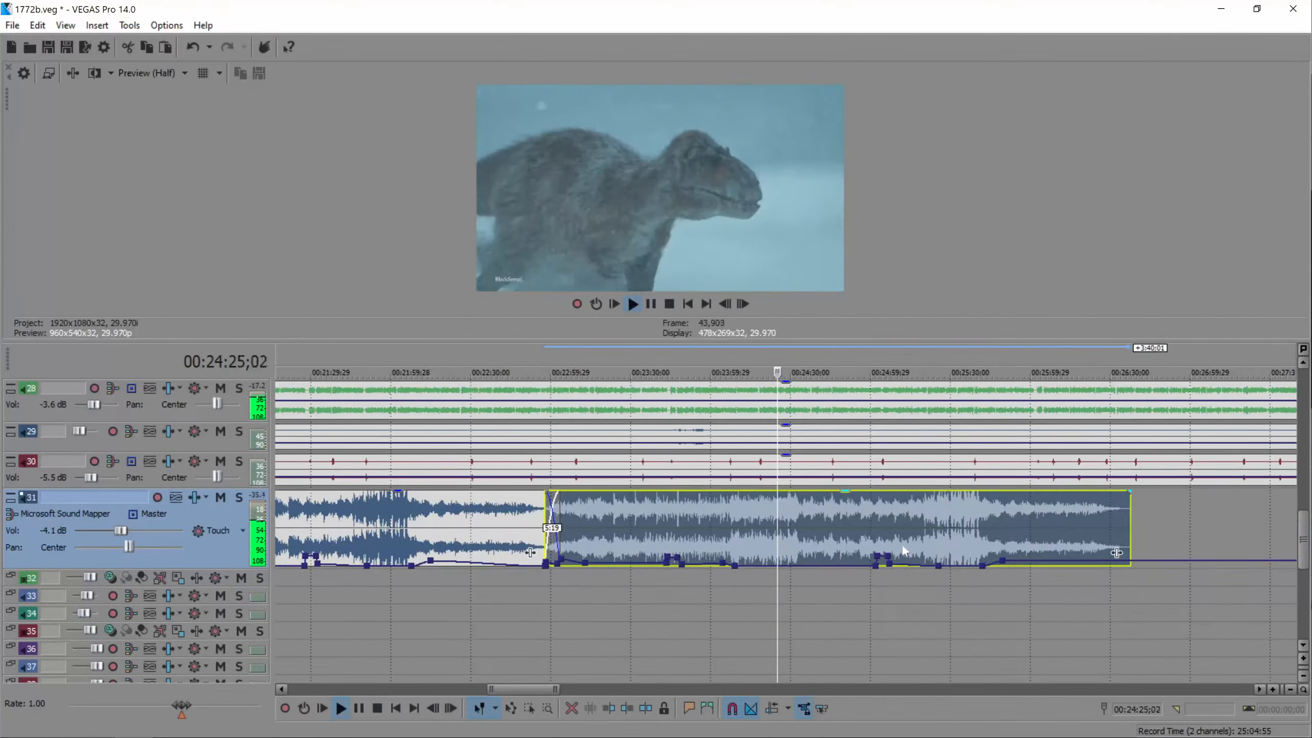
{"action": "left_click", "coordinate": [886, 547]}
{"action": "scroll", "coordinate": [886, 547], "scroll_direction": "up", "scroll_amount": 2}
{"action": "left_click_drag", "start_coordinate": [768, 556], "coordinate": [769, 565]}
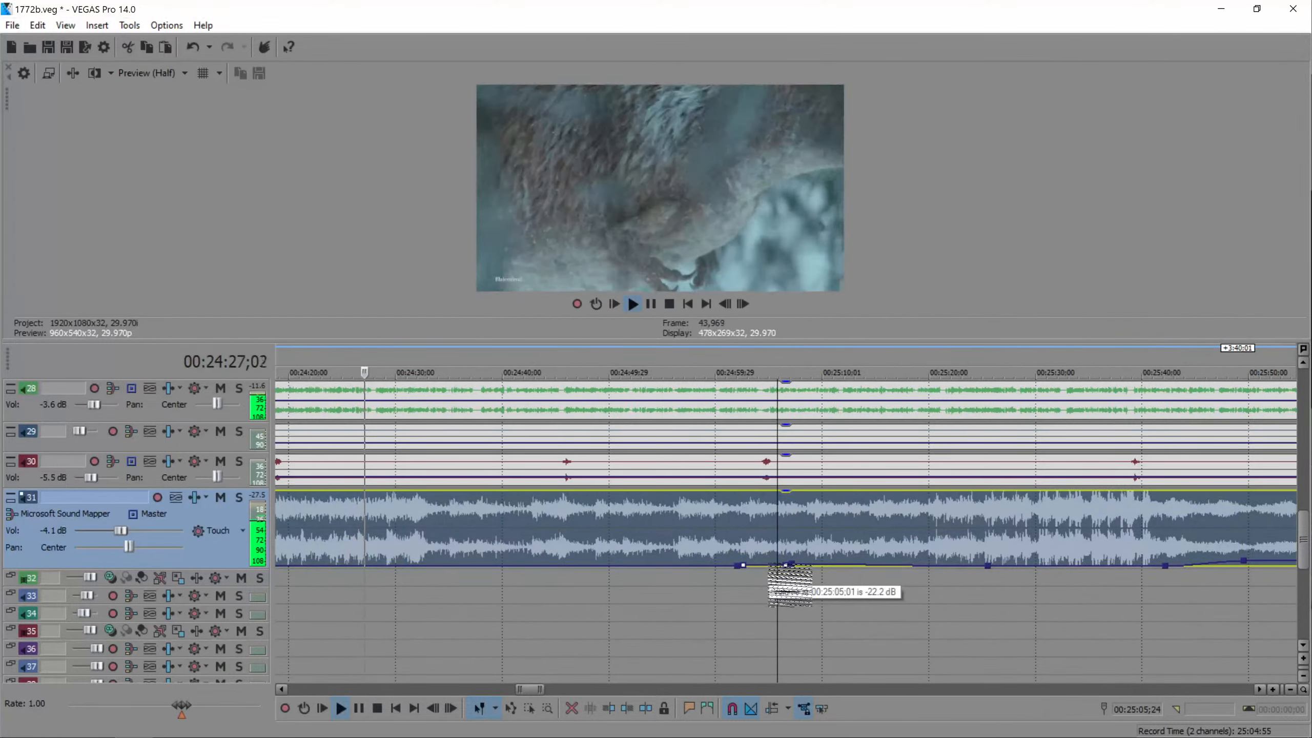
- Trim 37;17 off the end of the last music clip on track 31 so that it ends at 00:26:00;06
{"action": "left_click", "coordinate": [1171, 540]}
{"action": "scroll", "coordinate": [1172, 539], "scroll_direction": "down", "scroll_amount": 1}
{"action": "left_click_drag", "start_coordinate": [1068, 518], "coordinate": [869, 526]}
{"action": "key", "text": "space"}
{"action": "left_click", "coordinate": [871, 538]}
{"action": "scroll", "coordinate": [810, 540], "scroll_direction": "down", "scroll_amount": 5}
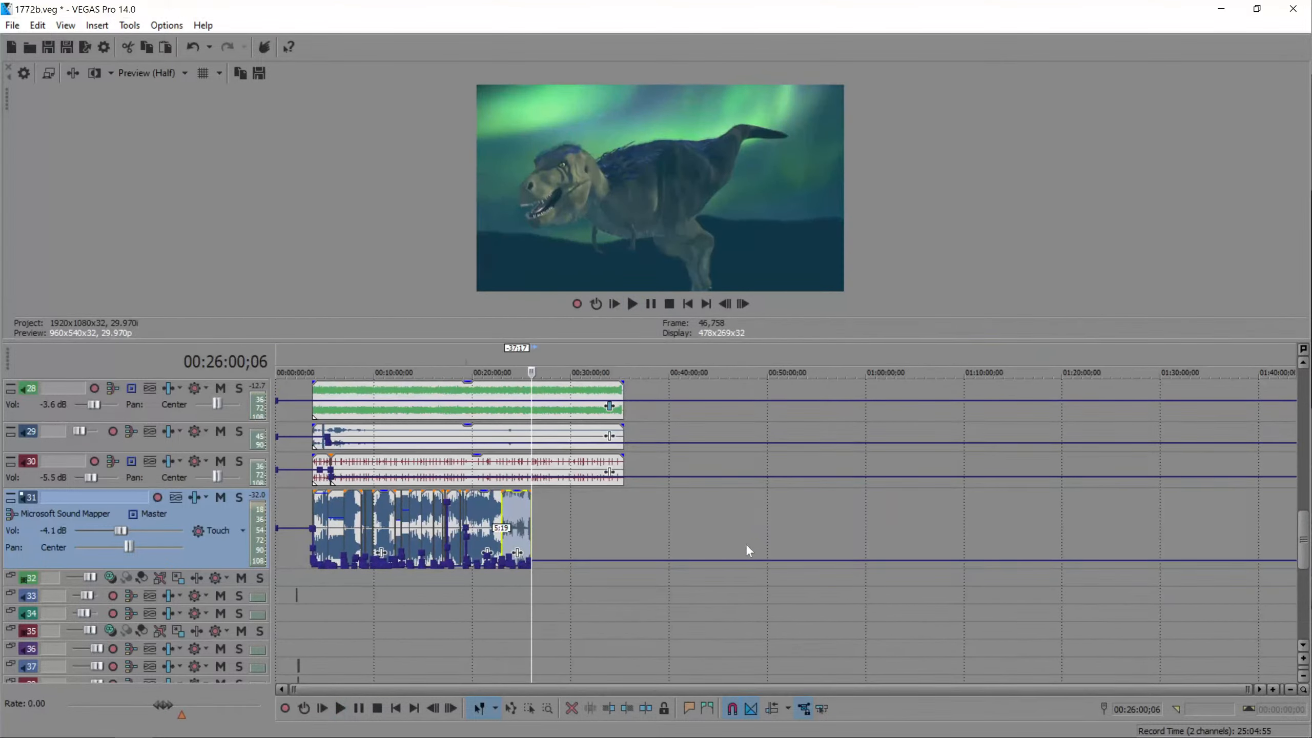
{"action": "scroll", "coordinate": [636, 524], "scroll_direction": "up", "scroll_amount": 4}
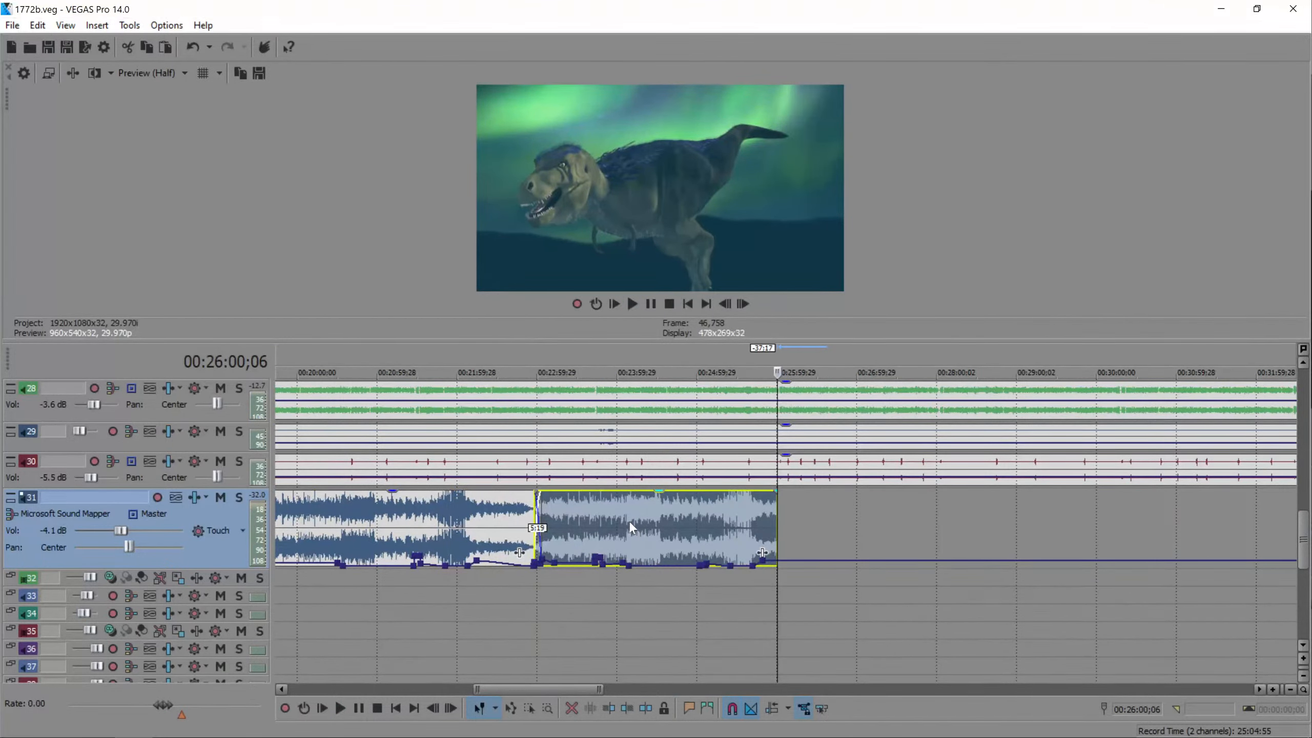
{"action": "scroll", "coordinate": [519, 552], "scroll_direction": "up", "scroll_amount": 2}
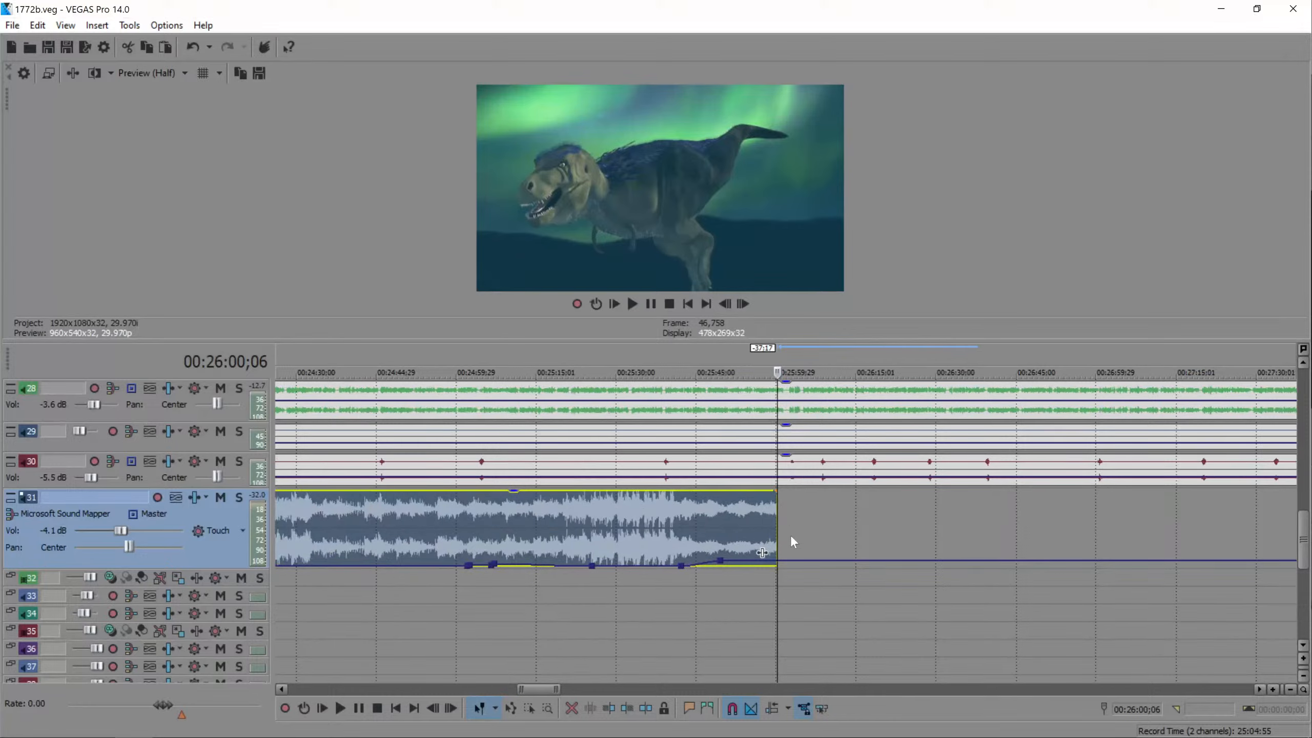
- Switch to Chrome and preview the track 1993 in the saved Epidemic Sound playlist
{"action": "left_click", "coordinate": [76, 706]}
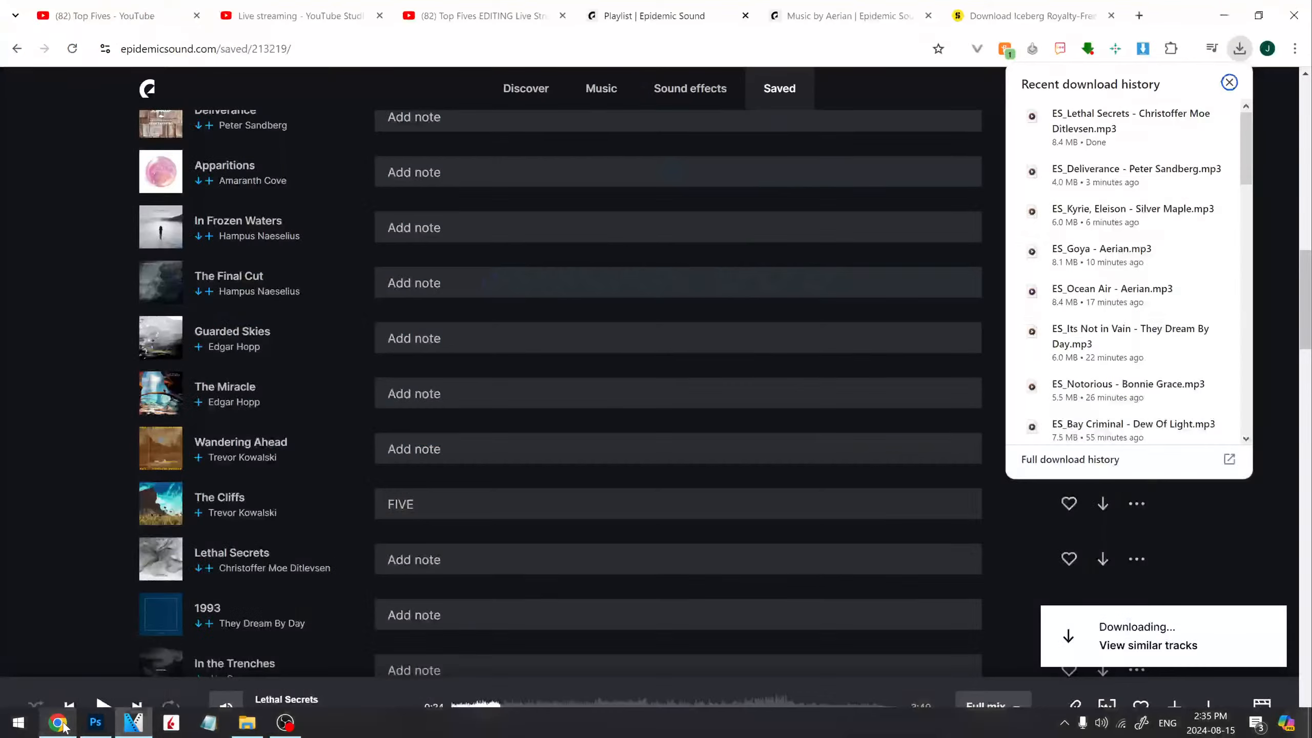
{"action": "left_click", "coordinate": [165, 615]}
{"action": "scroll", "coordinate": [373, 554], "scroll_direction": "down", "scroll_amount": 1}
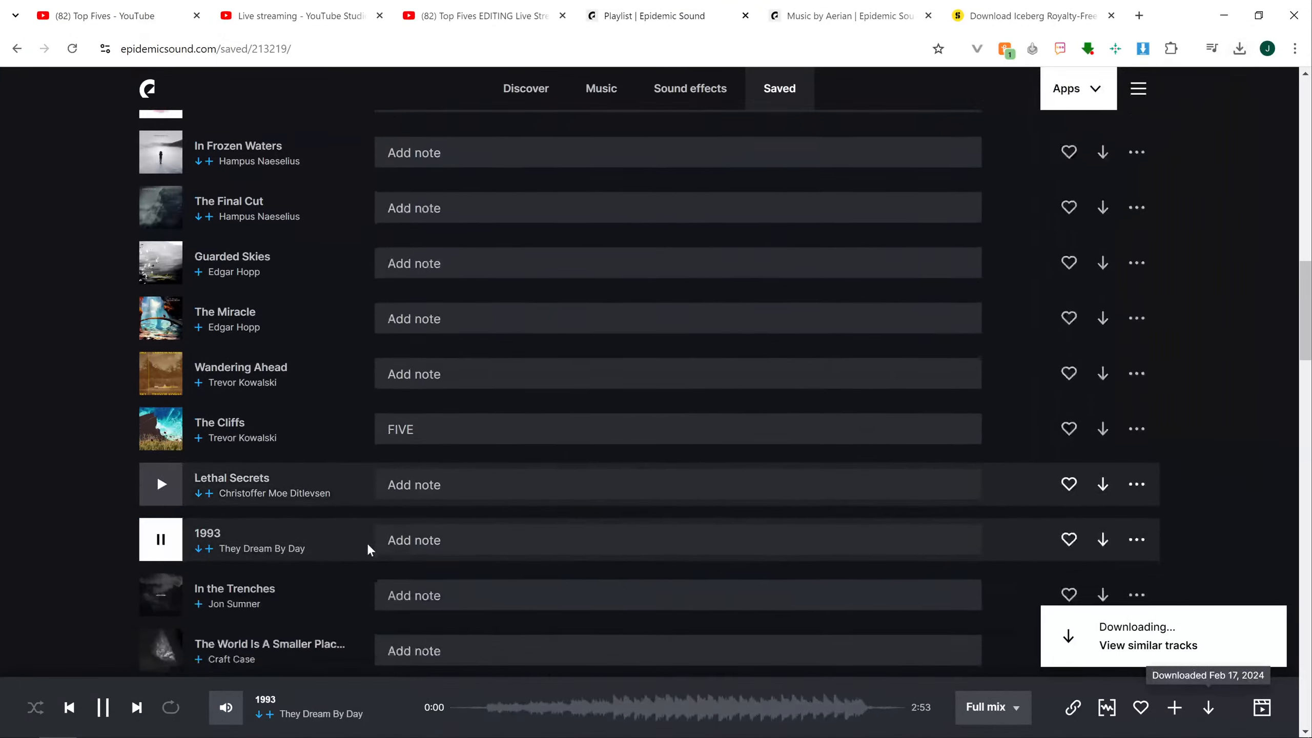
- Check the YouTube Studio live stream chat and the live stream page, and return to the Epidemic Sound playlist
{"action": "left_click", "coordinate": [335, 6]}
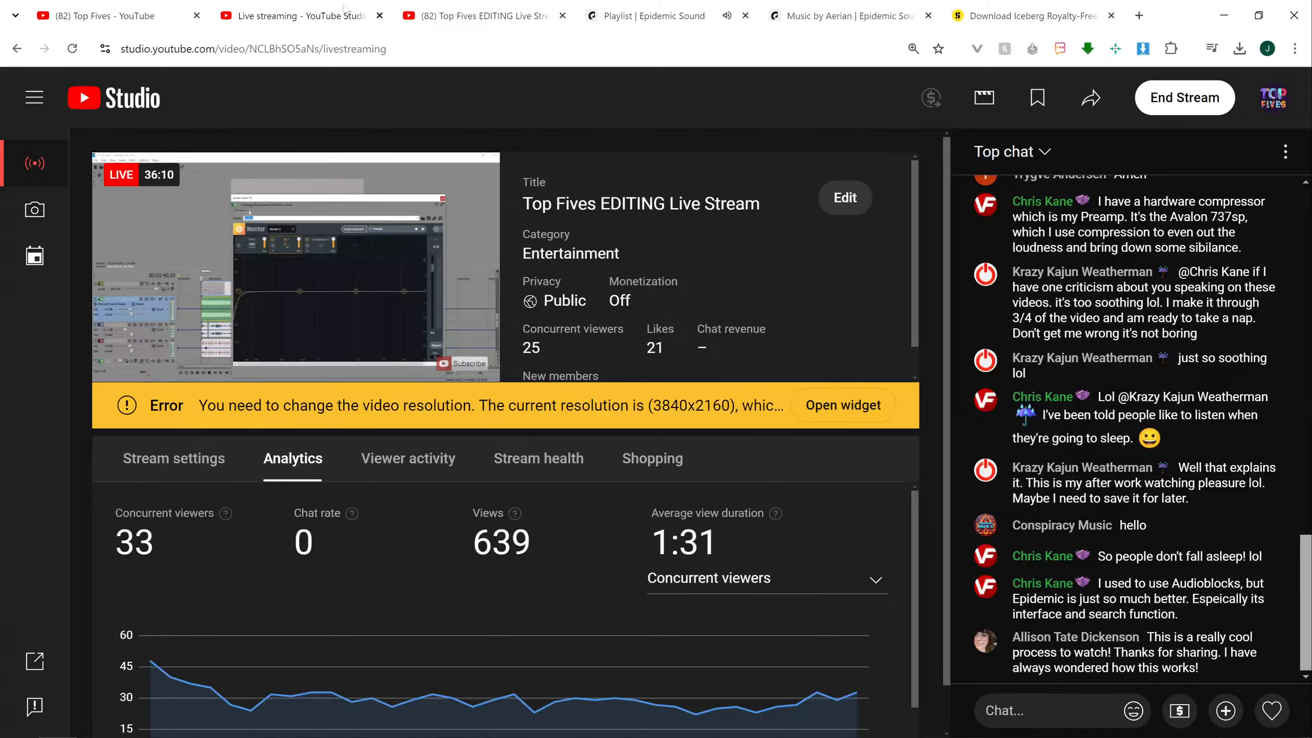
{"action": "left_click", "coordinate": [471, 6]}
{"action": "left_click", "coordinate": [670, 8]}
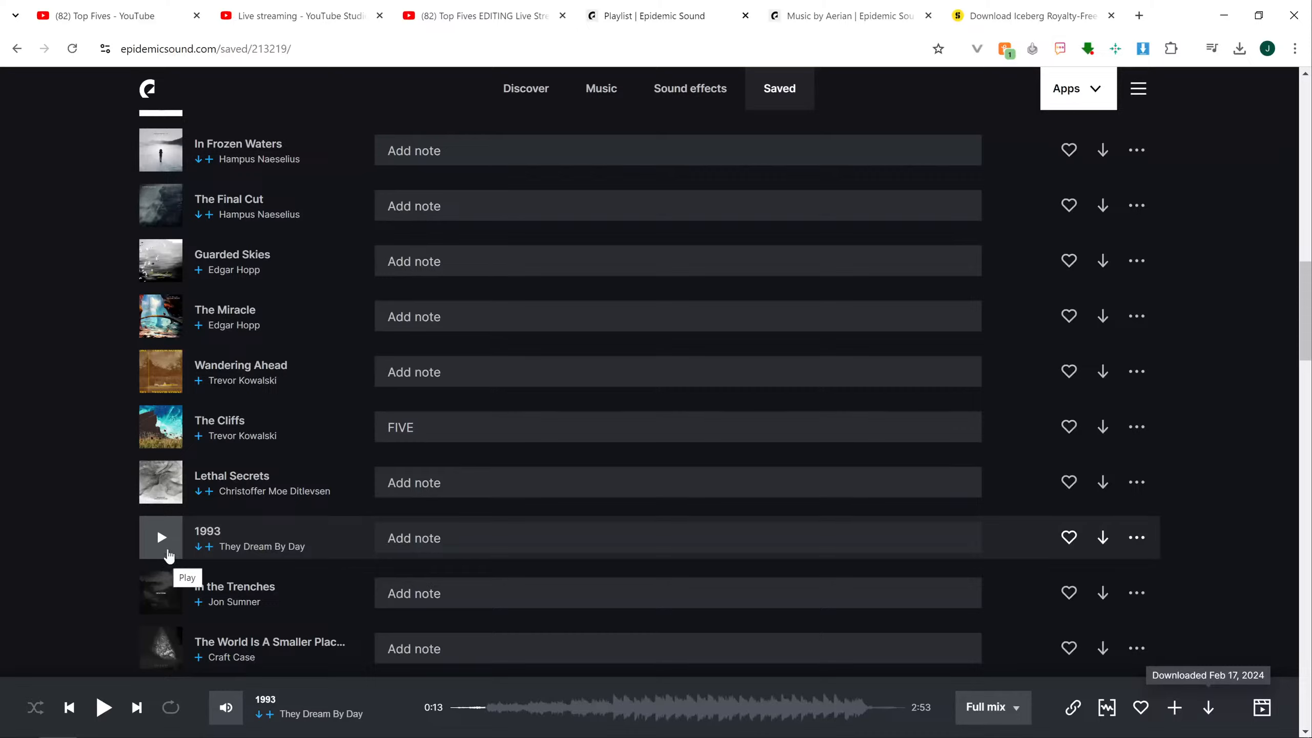
- Audition In the Trenches from about 0:32 and The World Is A Smaller Place Now in the playlist
{"action": "left_click", "coordinate": [161, 594]}
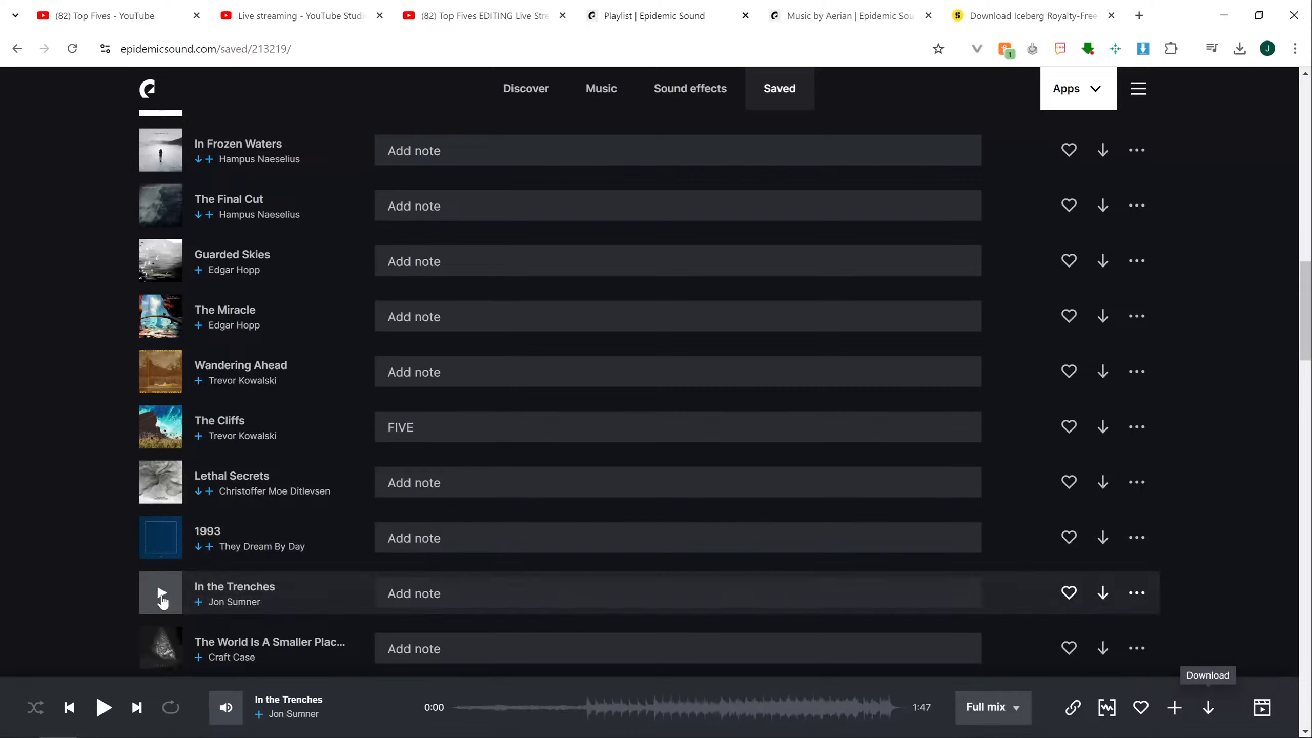
{"action": "left_click", "coordinate": [584, 706]}
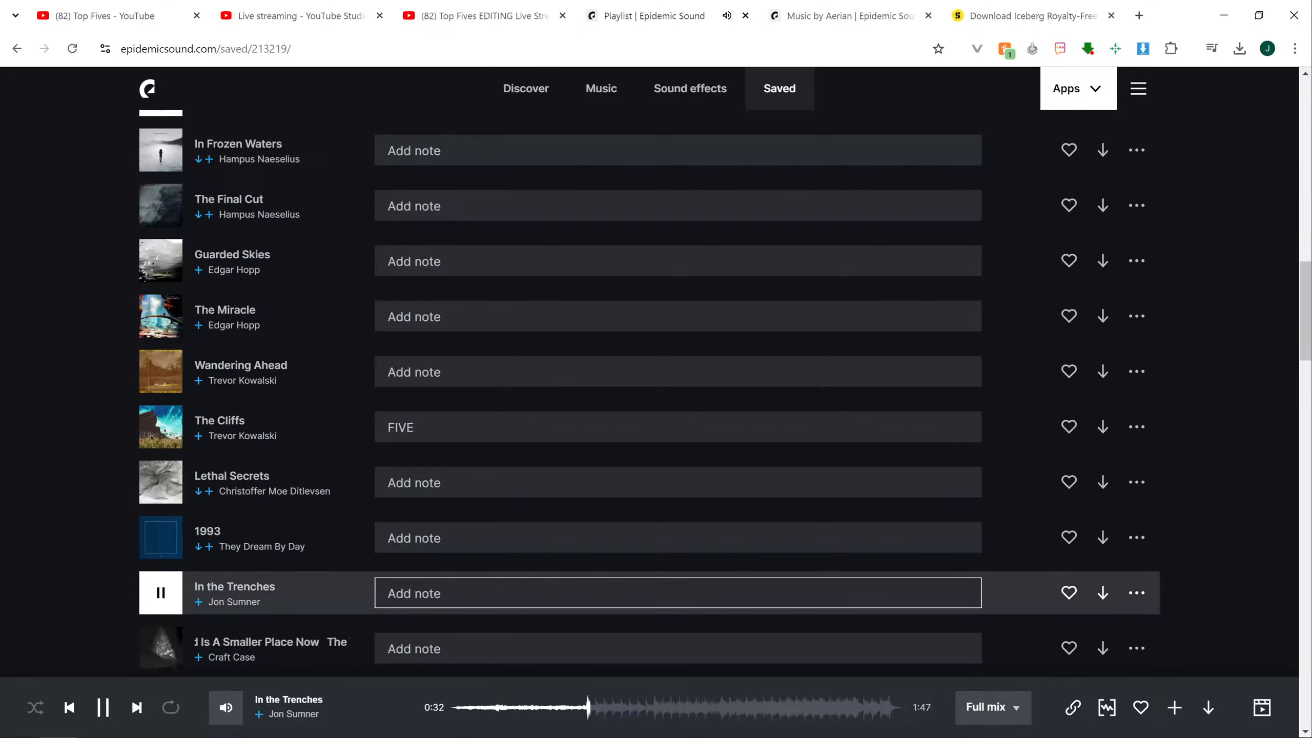
{"action": "scroll", "coordinate": [207, 561], "scroll_direction": "down", "scroll_amount": 1}
{"action": "scroll", "coordinate": [203, 553], "scroll_direction": "down", "scroll_amount": 3}
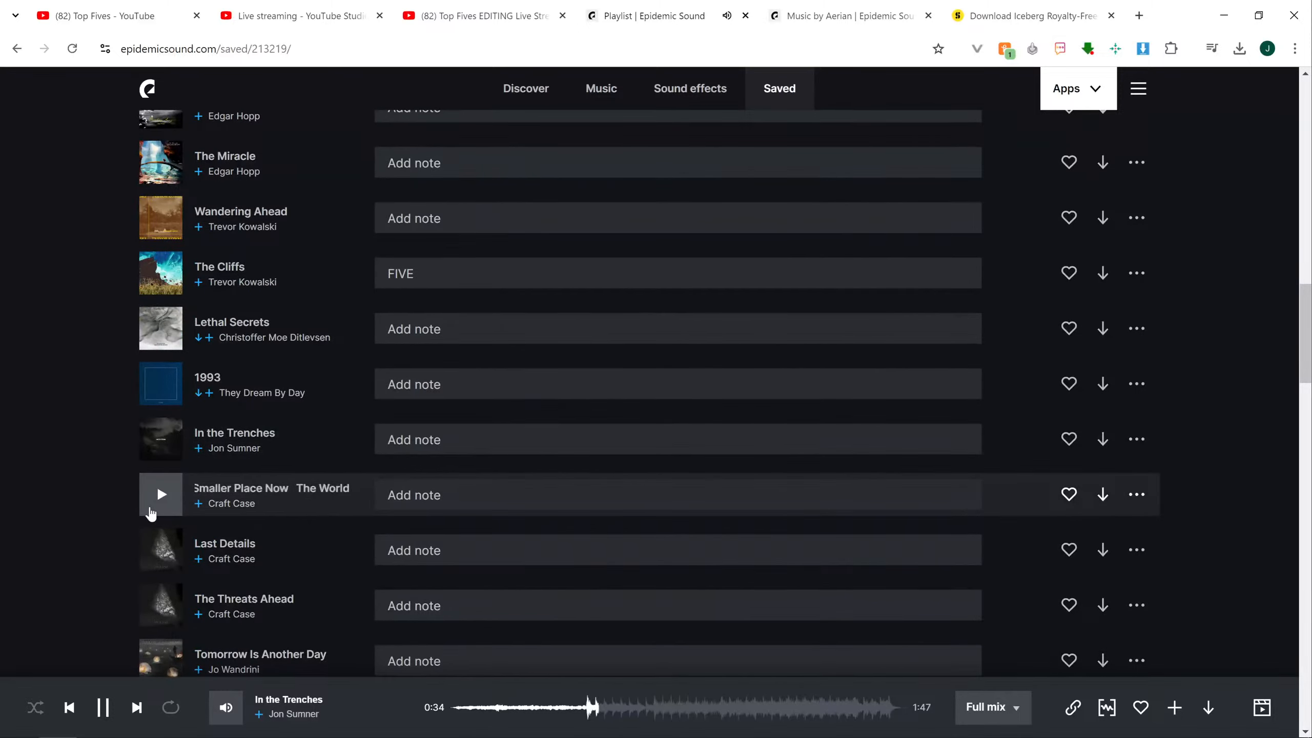
{"action": "left_click", "coordinate": [158, 495]}
{"action": "left_click", "coordinate": [156, 497]}
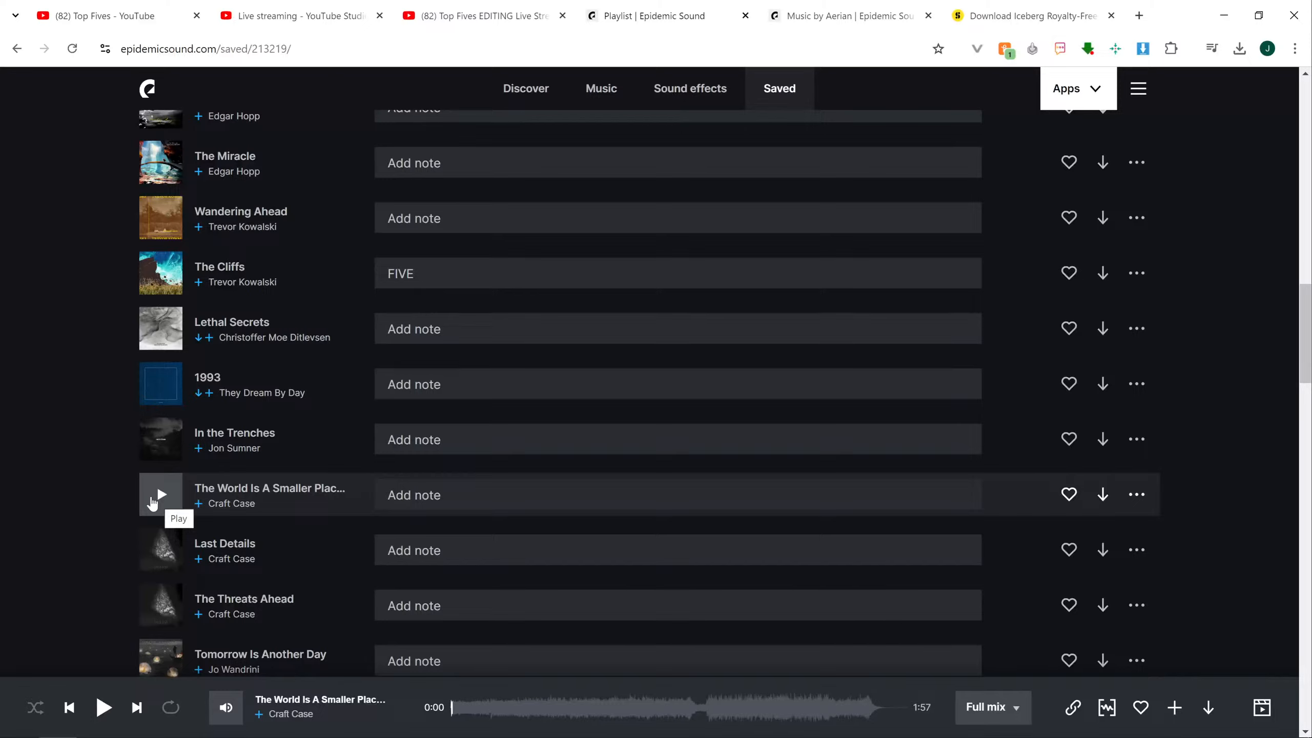
- Audition the playlist tracks Last Details, The Threats Ahead and Tomorrow Is Another Day
{"action": "left_click", "coordinate": [161, 549]}
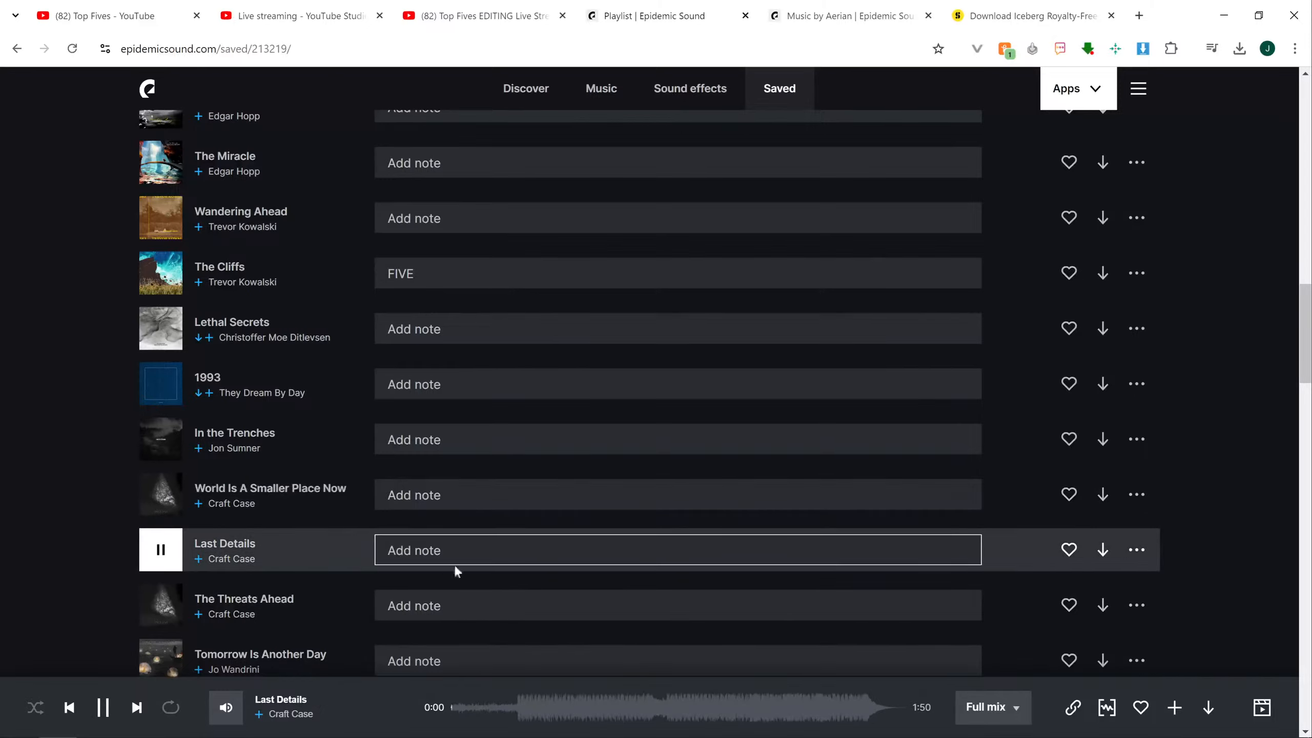
{"action": "scroll", "coordinate": [209, 602], "scroll_direction": "down", "scroll_amount": 2}
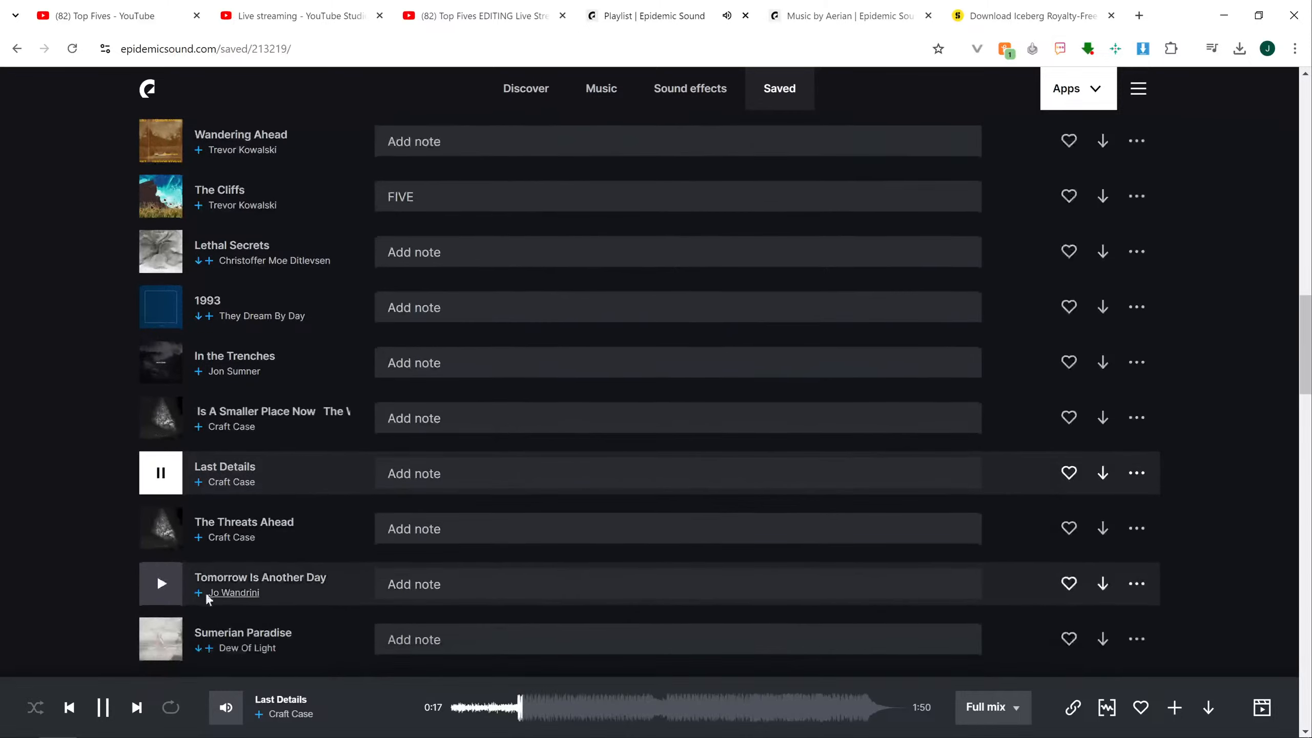
{"action": "left_click", "coordinate": [161, 527]}
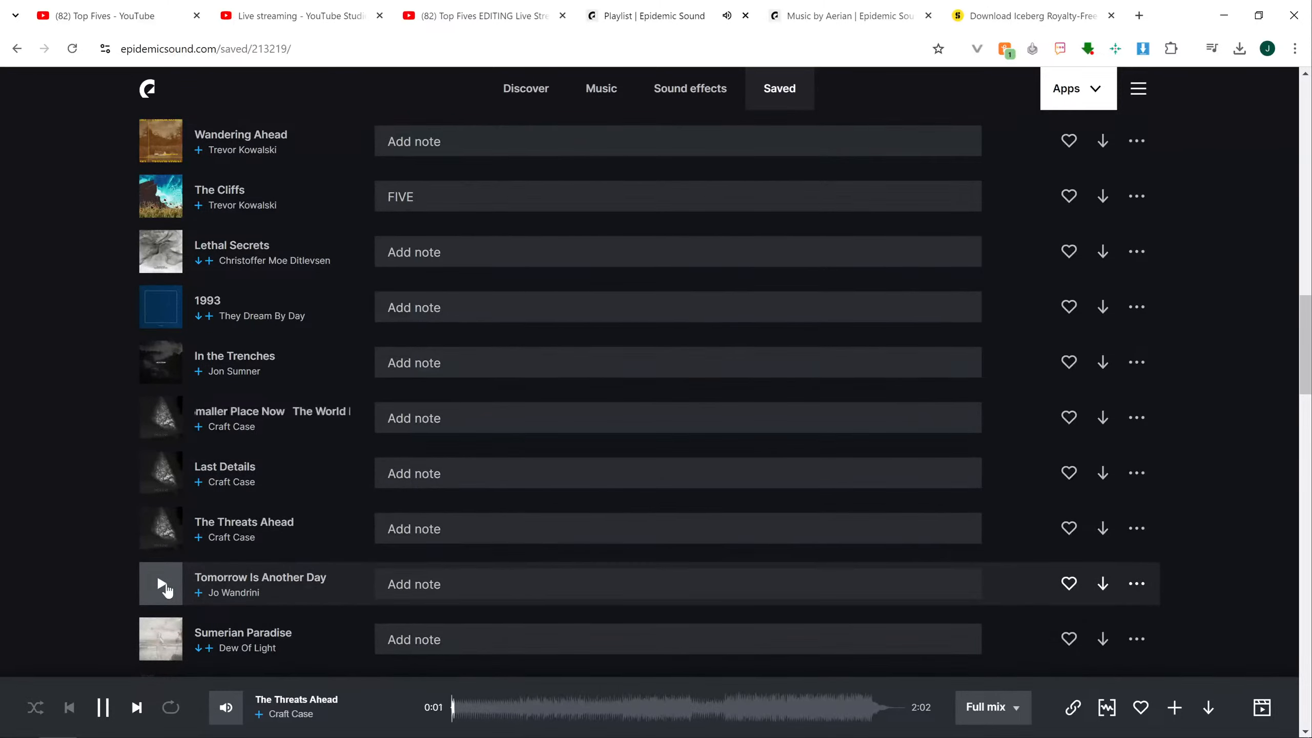
{"action": "left_click", "coordinate": [162, 587]}
{"action": "left_click", "coordinate": [161, 588]}
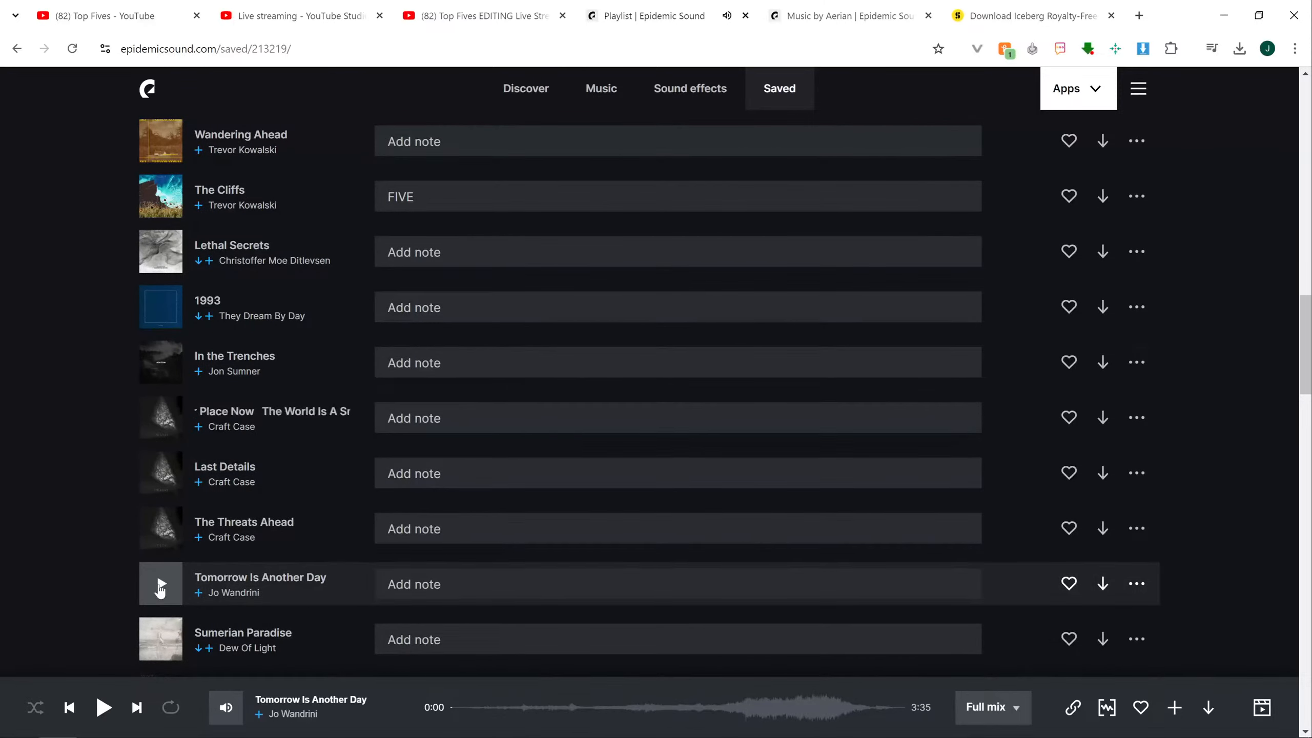
- Audition Sumerian Paradise from about 0:56 and The Loose Ends from about 0:36 in the playlist
{"action": "scroll", "coordinate": [157, 579], "scroll_direction": "down", "scroll_amount": 1}
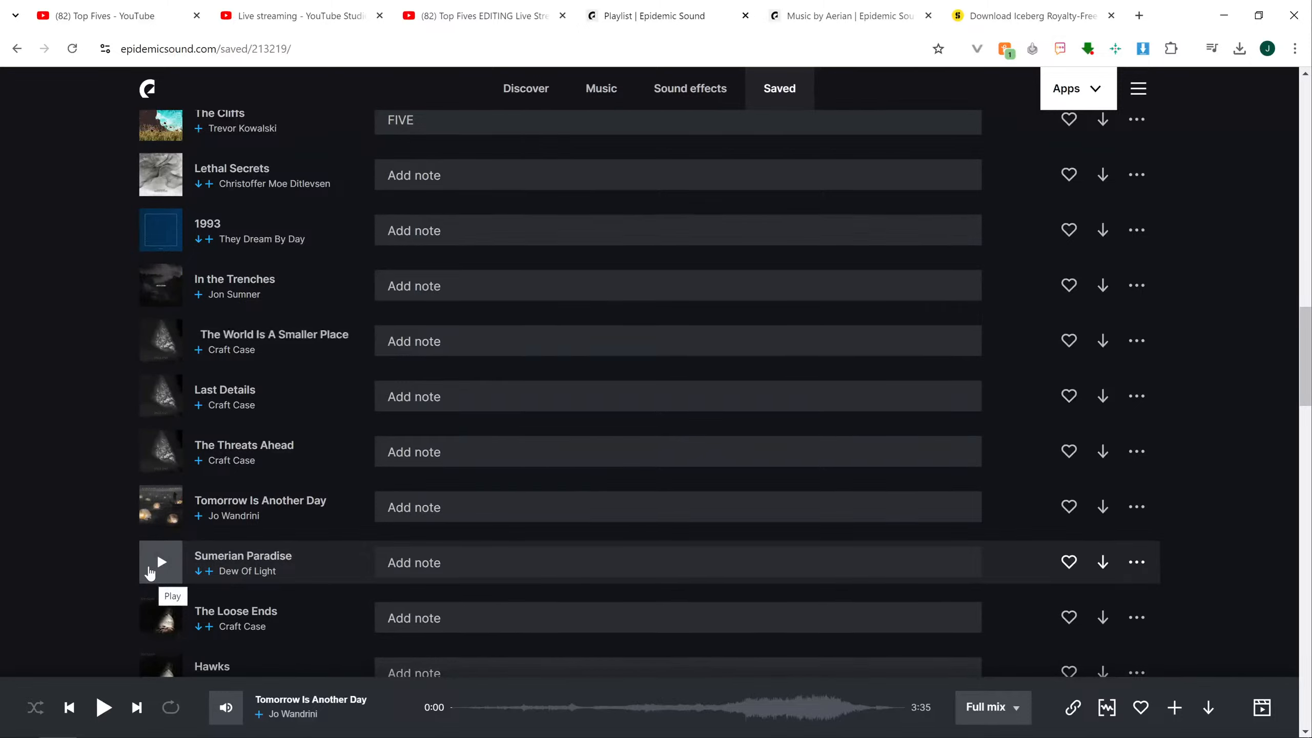
{"action": "left_click", "coordinate": [150, 568]}
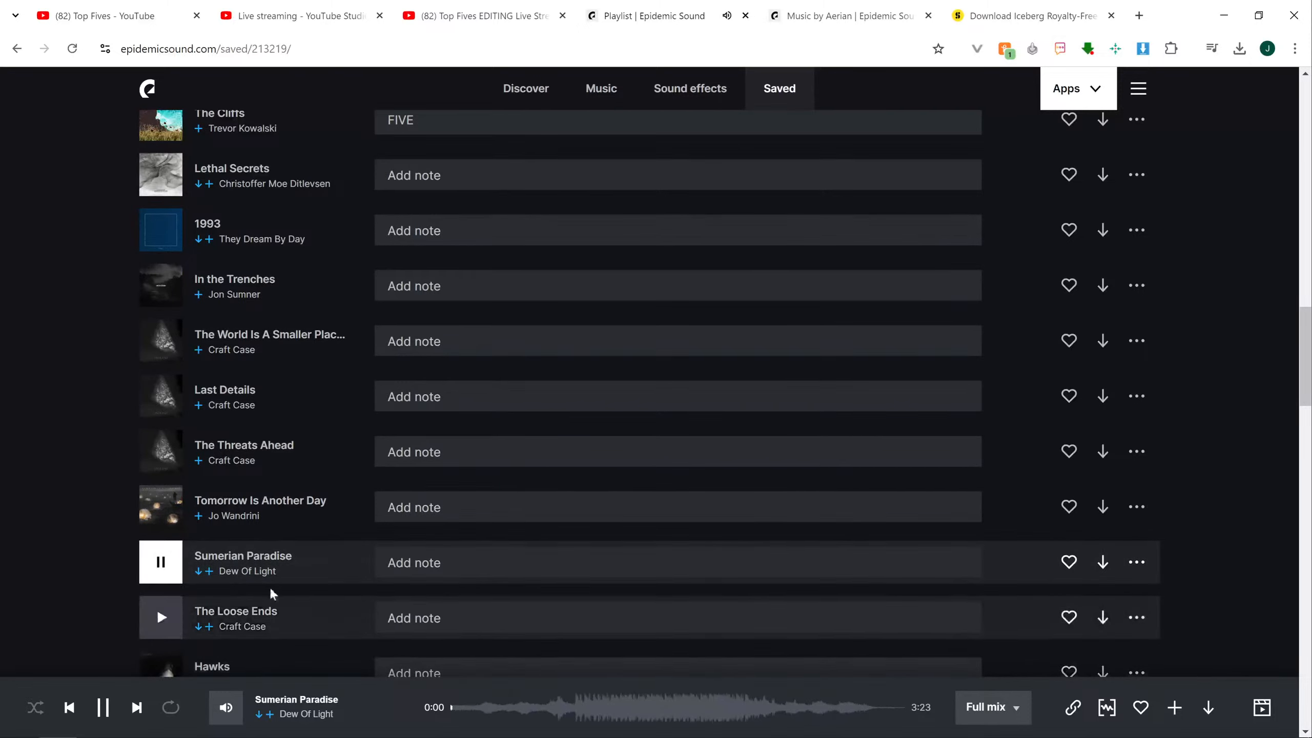
{"action": "left_click", "coordinate": [578, 715]}
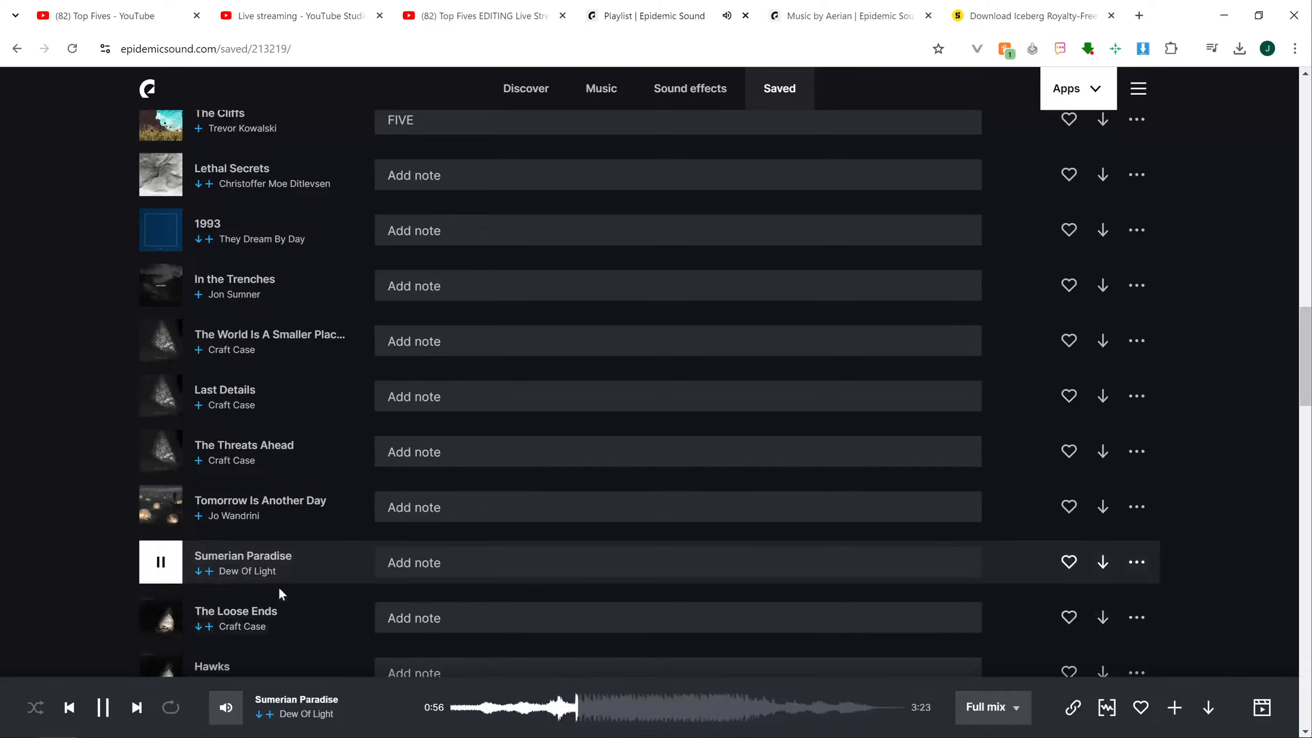
{"action": "left_click", "coordinate": [161, 563]}
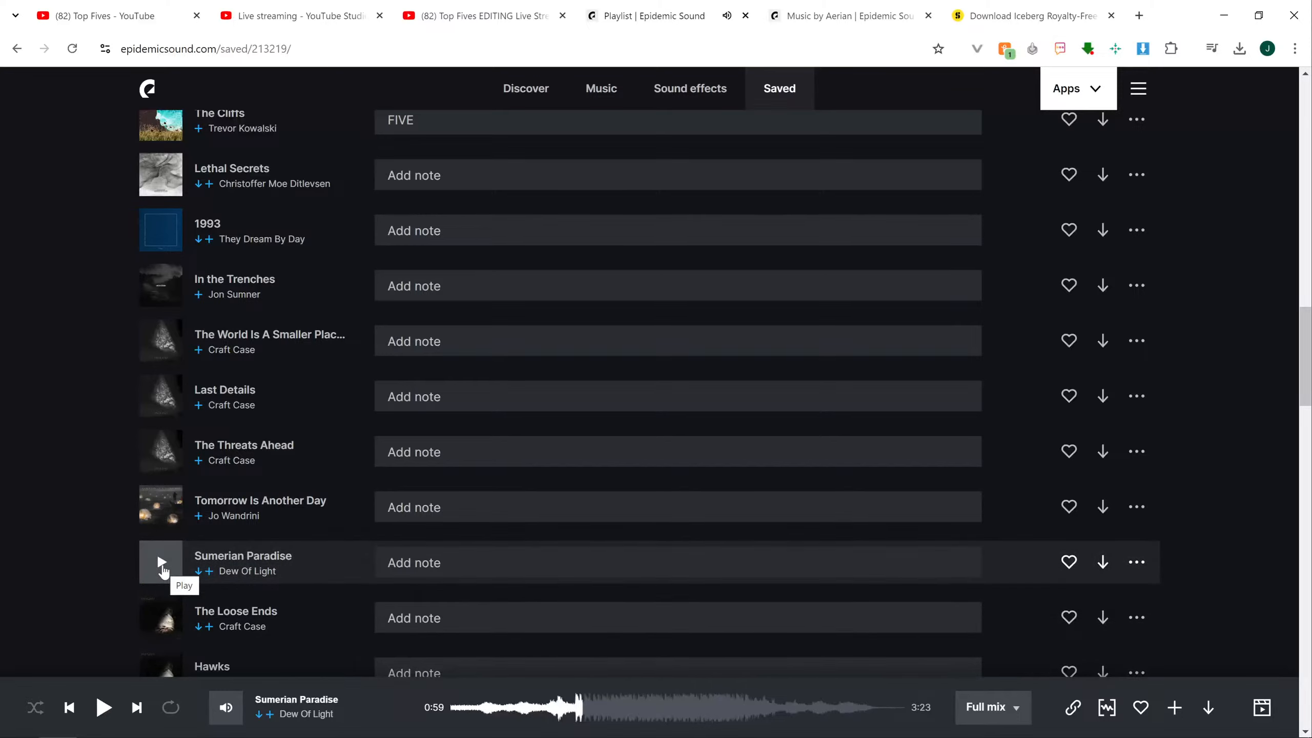
{"action": "scroll", "coordinate": [163, 569], "scroll_direction": "down", "scroll_amount": 2}
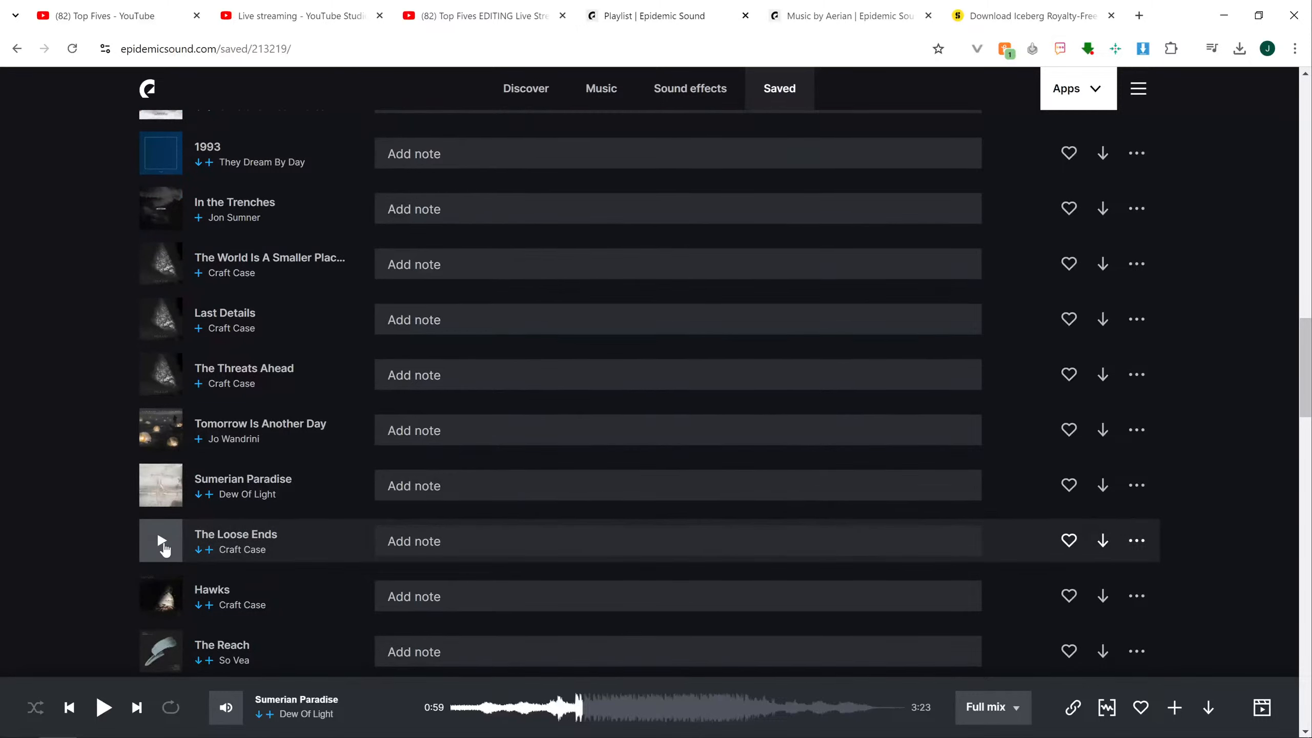
{"action": "left_click", "coordinate": [161, 542]}
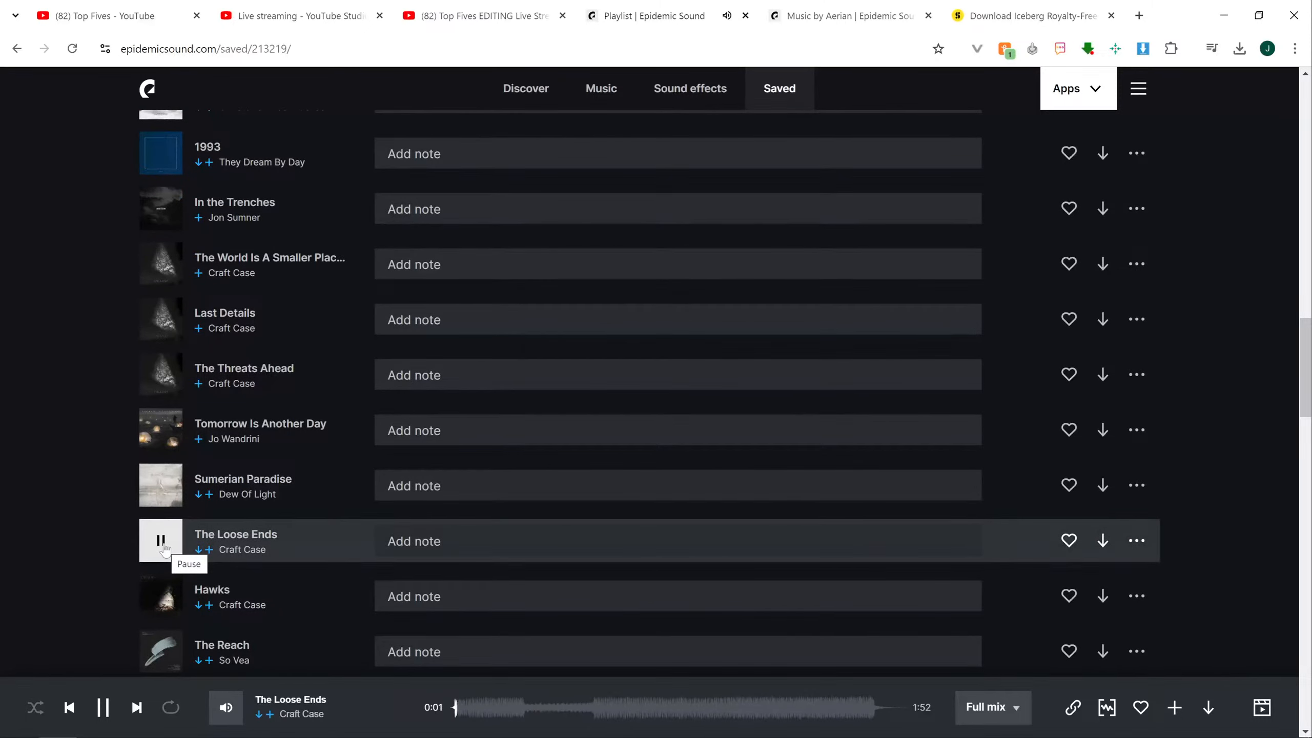
{"action": "left_click", "coordinate": [165, 550]}
{"action": "left_click", "coordinate": [165, 548]}
{"action": "left_click", "coordinate": [600, 717]}
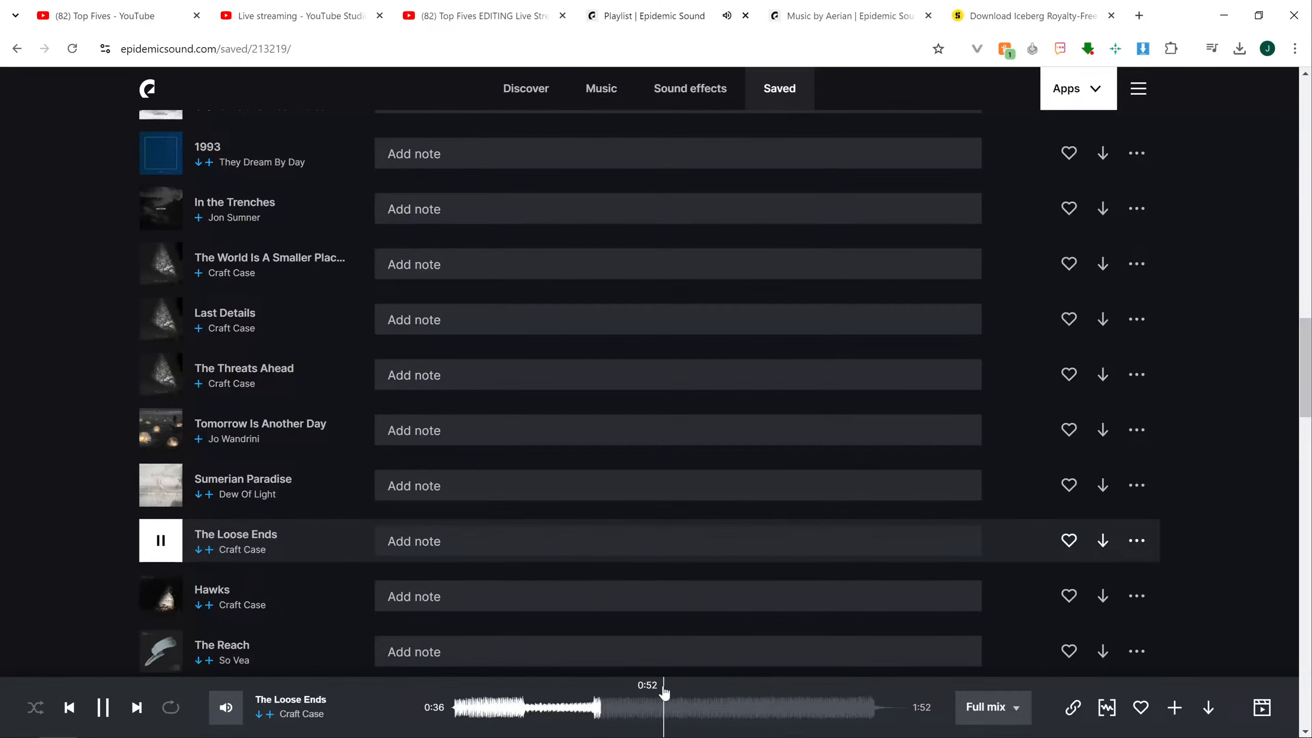
{"action": "left_click", "coordinate": [159, 544]}
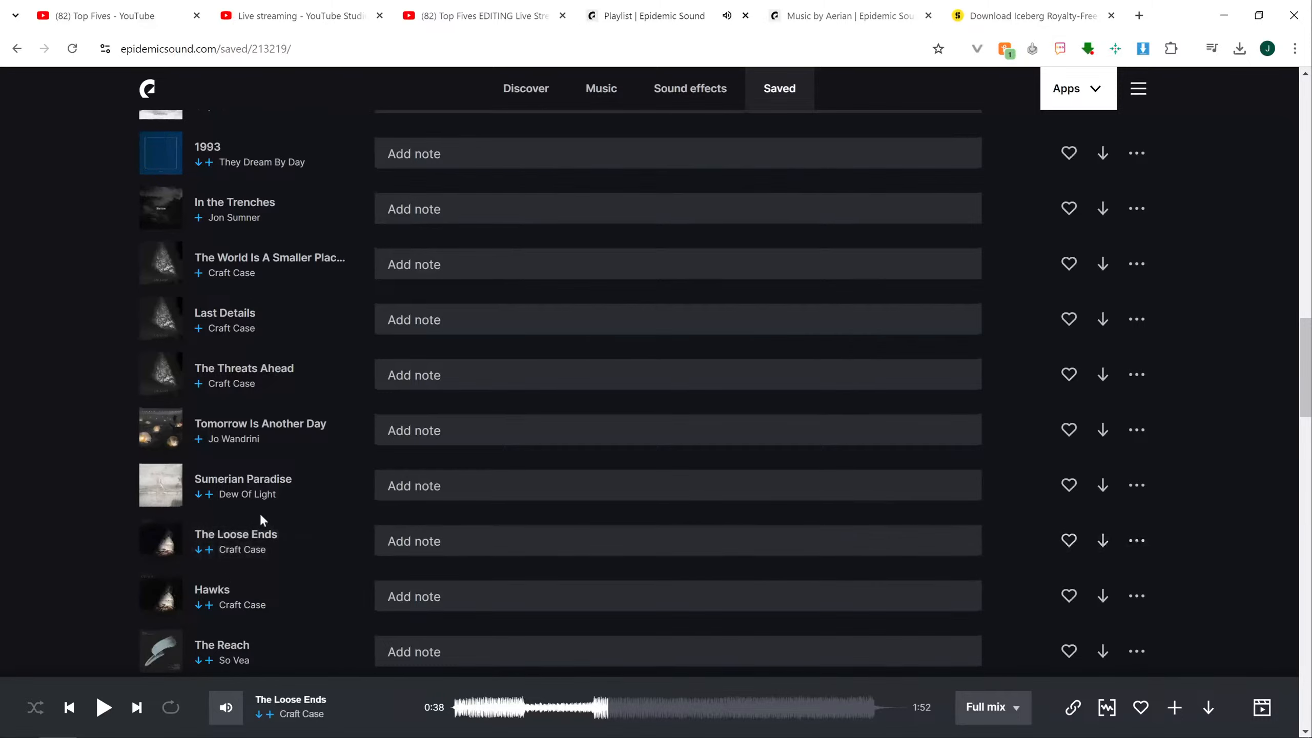
- Audition Hawks from about 0:15 and download its full mix as an MP3 into the 1772 folder
{"action": "scroll", "coordinate": [155, 521], "scroll_direction": "down", "scroll_amount": 1}
{"action": "left_click", "coordinate": [159, 519]}
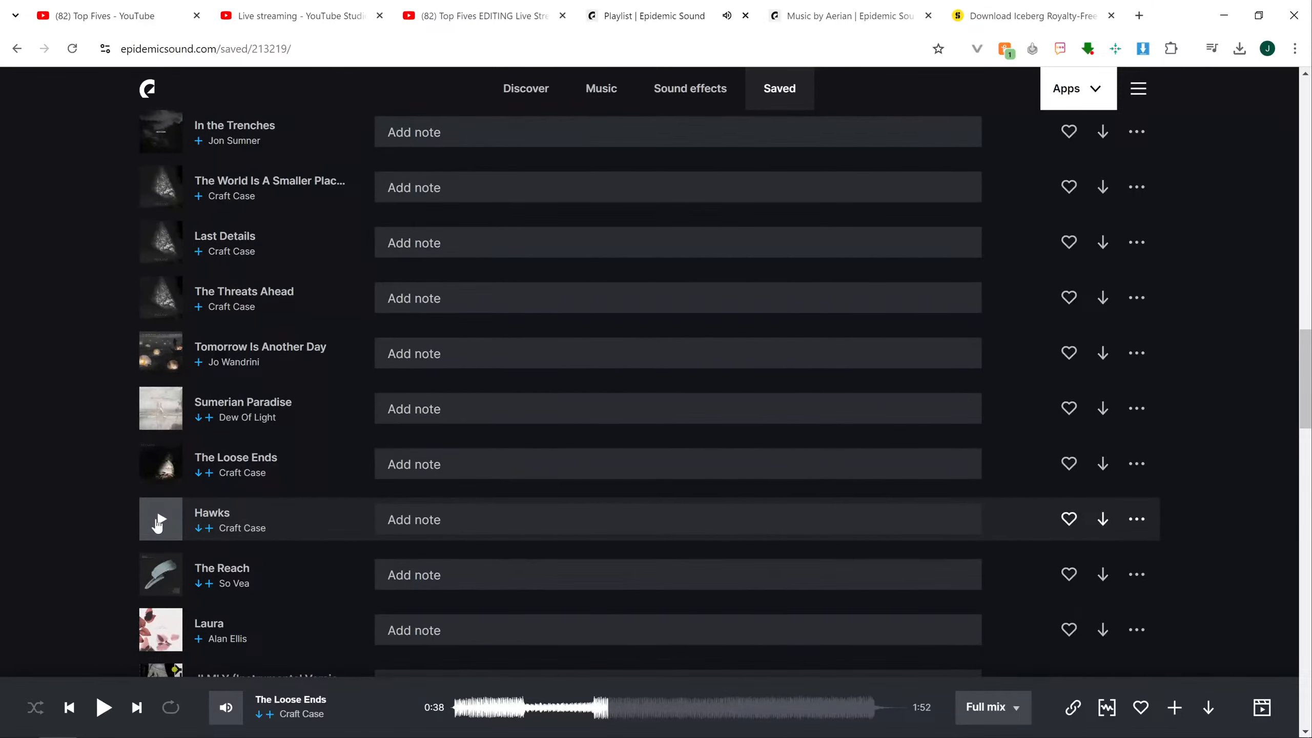
{"action": "left_click", "coordinate": [509, 712]}
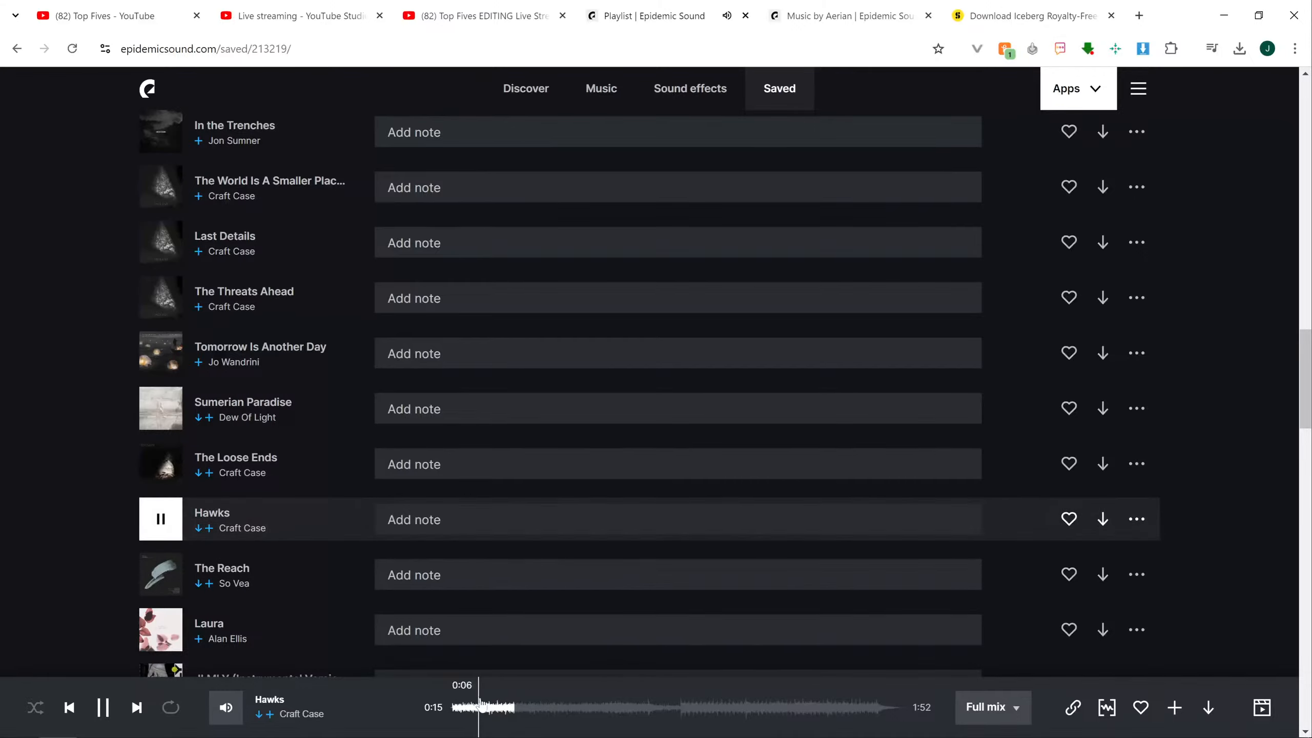
{"action": "left_click", "coordinate": [161, 519]}
{"action": "left_click", "coordinate": [1209, 704]}
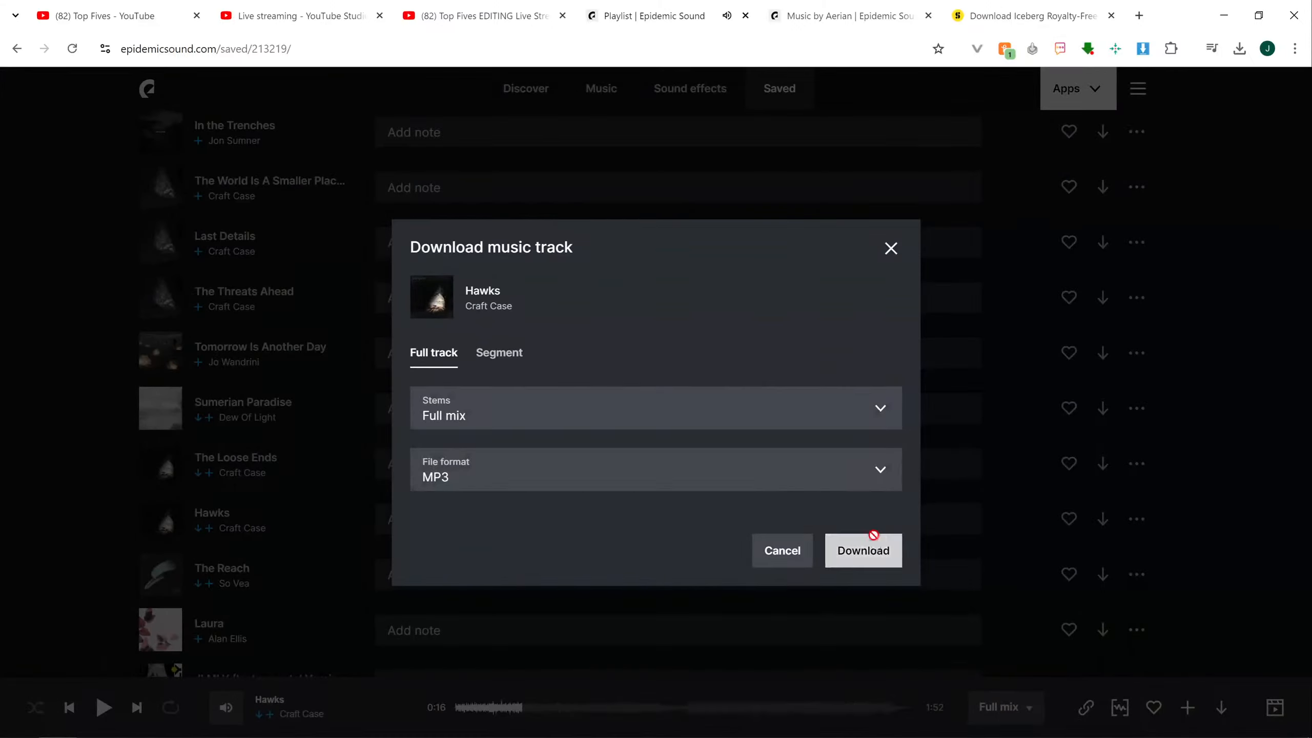
{"action": "left_click", "coordinate": [858, 549]}
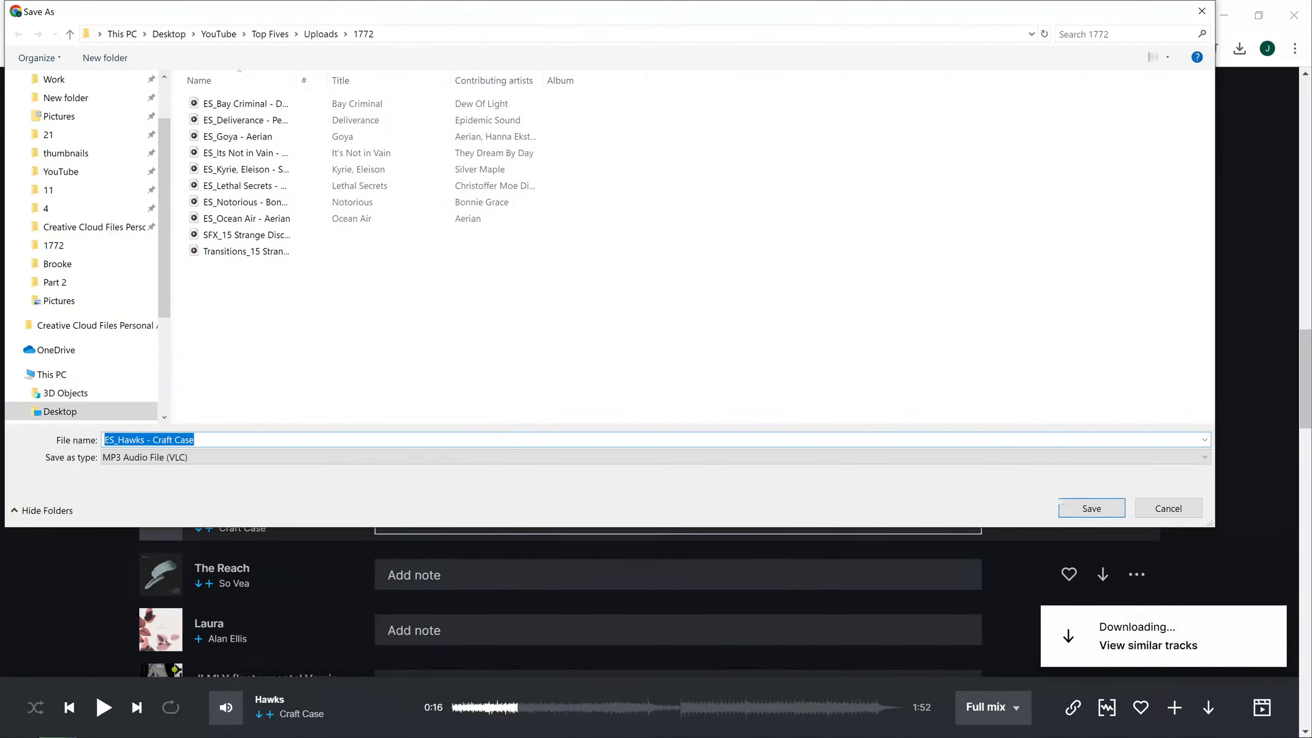
{"action": "left_click", "coordinate": [1105, 512]}
- Check the live stream chat, then add the downloaded Hawks file to music track 31 in VEGAS Pro after the last music clip
{"action": "left_click", "coordinate": [321, 7]}
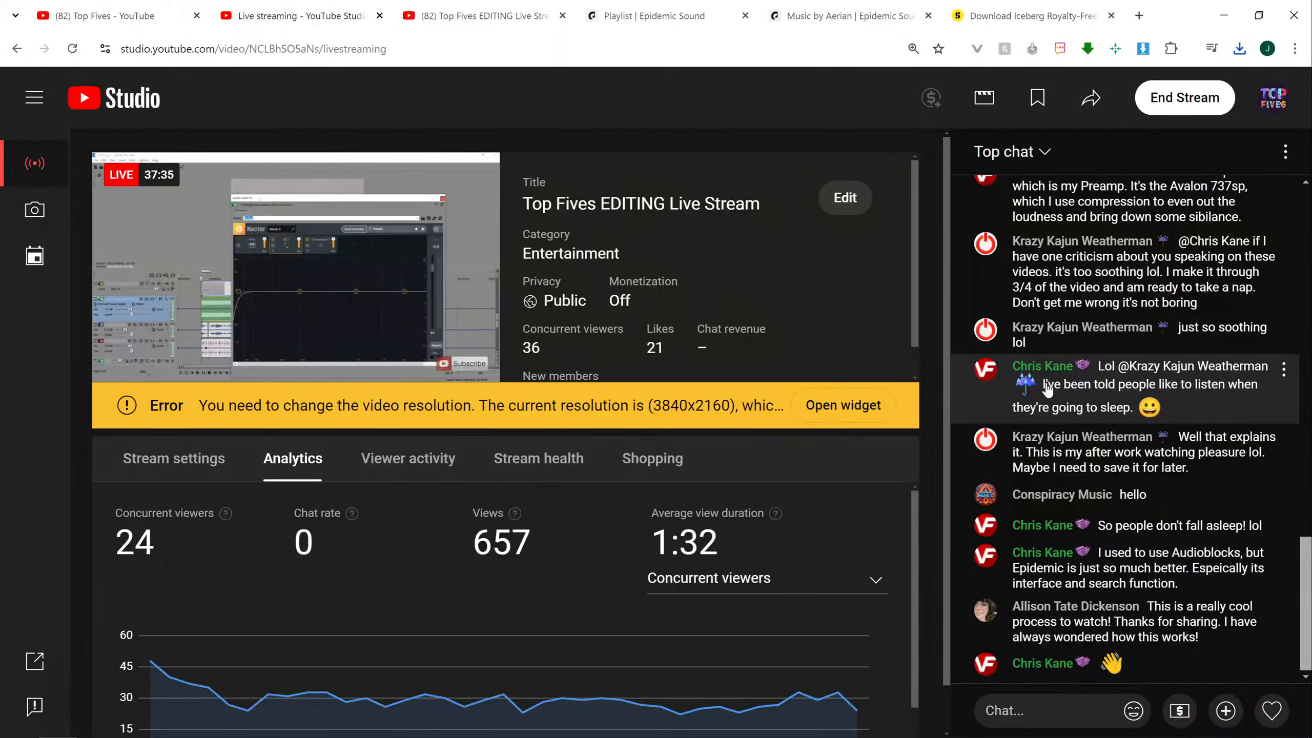
{"action": "key", "text": "ctrl+Tab"}
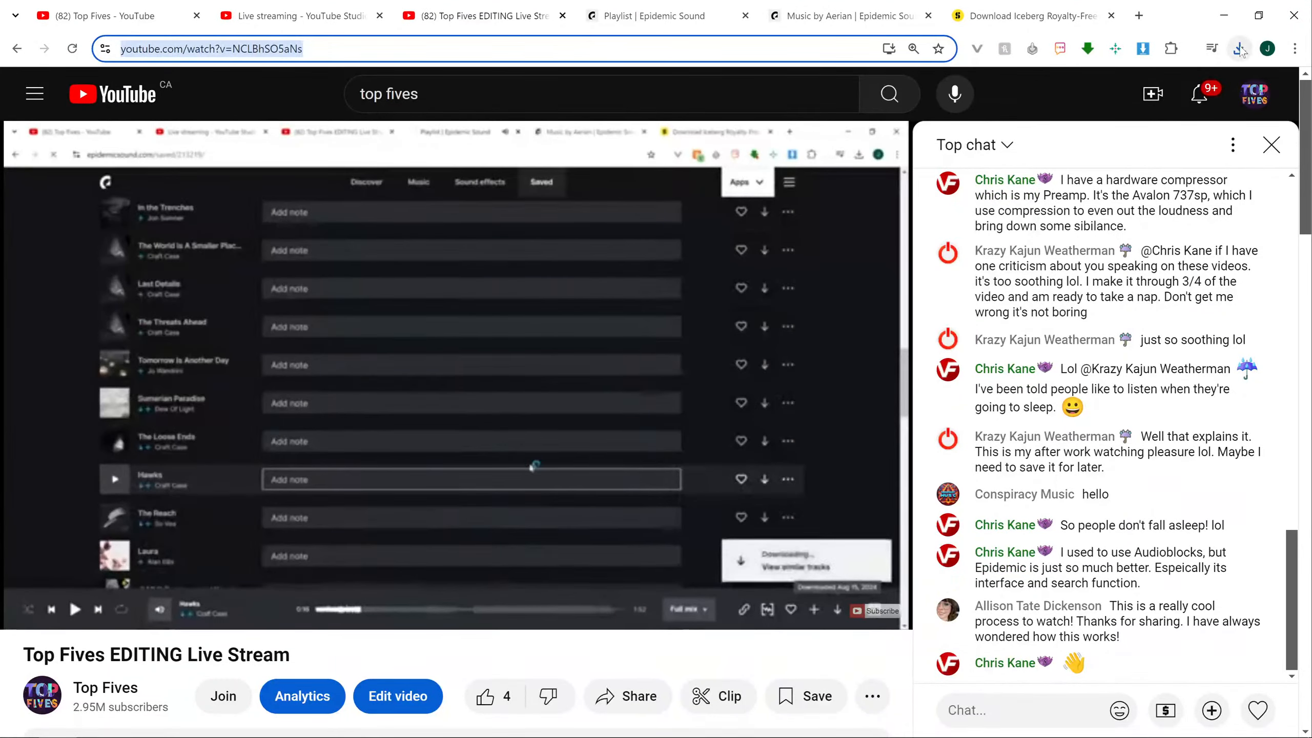
{"action": "left_click", "coordinate": [1240, 48]}
{"action": "left_click_drag", "start_coordinate": [888, 86], "coordinate": [167, 719]}
{"action": "left_click_drag", "start_coordinate": [762, 551], "coordinate": [796, 538]}
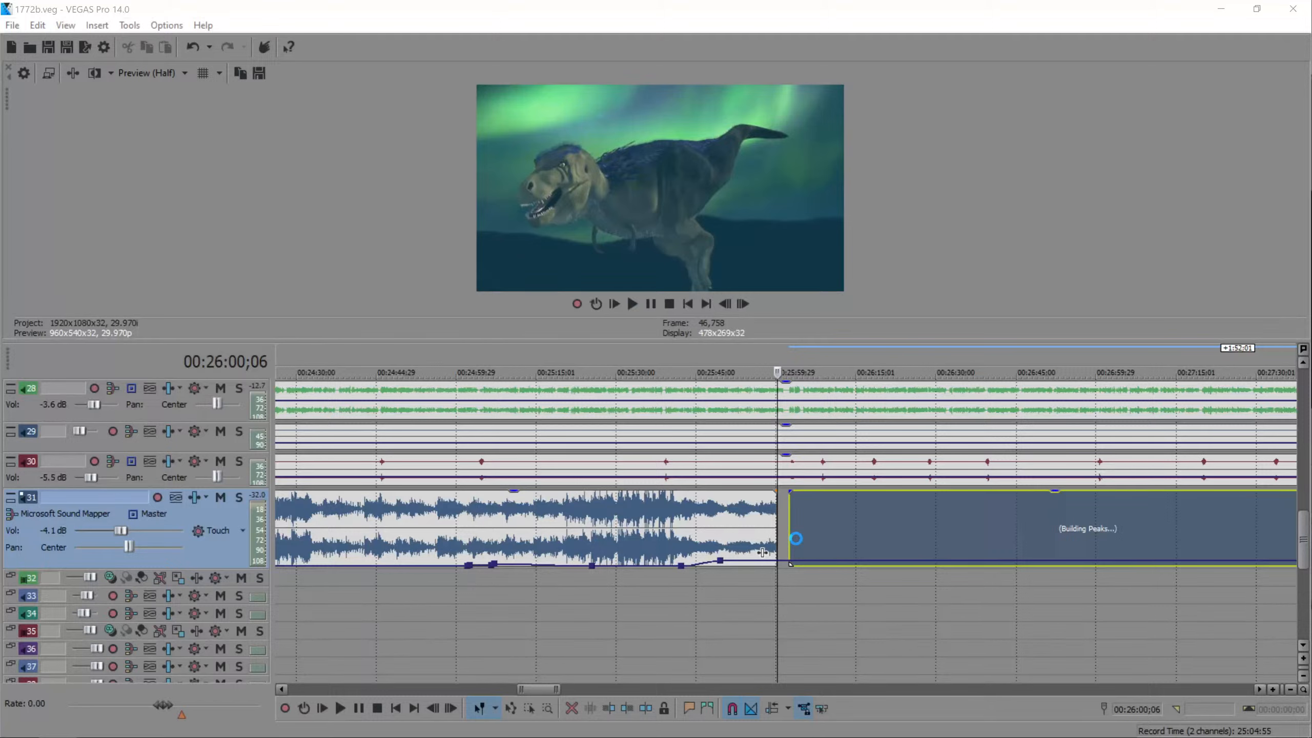
{"action": "mouse_move", "coordinate": [825, 720]}
- Extend the preceding music clip to overlap the start of Hawks with a short crossfade, and play the join
{"action": "left_click", "coordinate": [786, 518]}
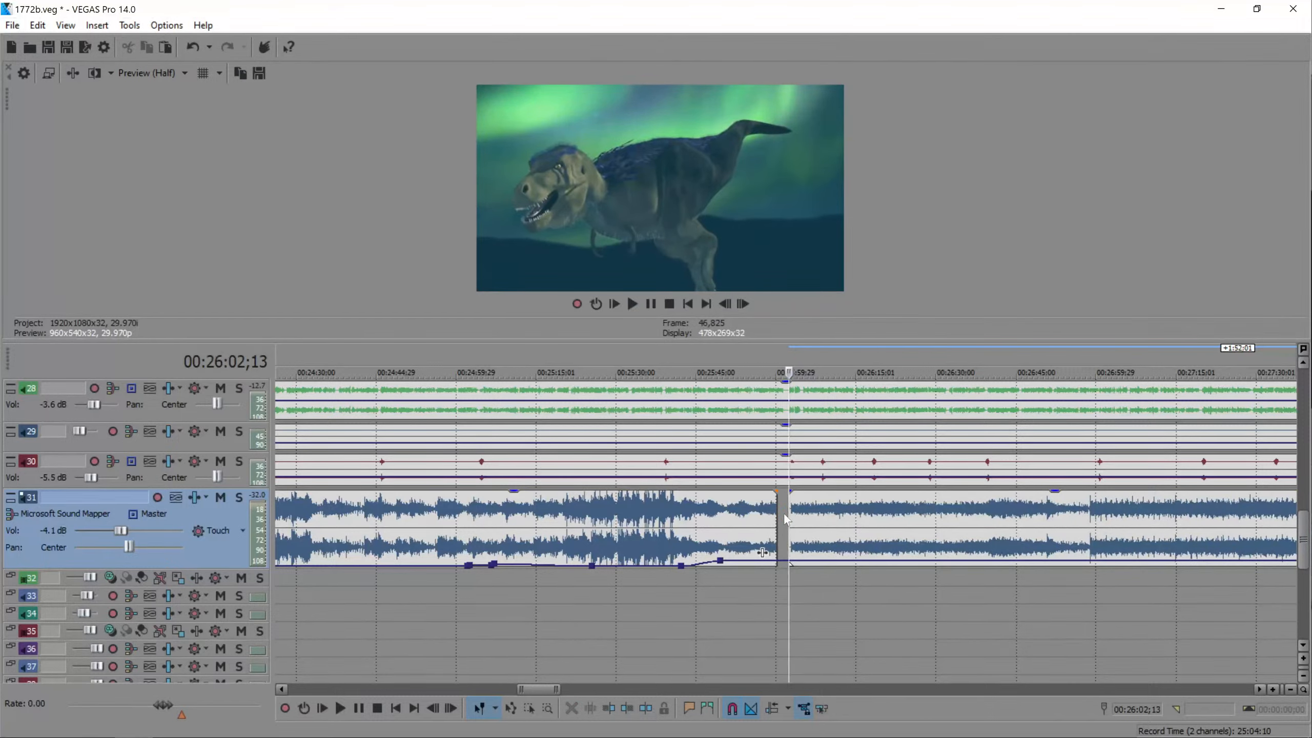
{"action": "scroll", "coordinate": [817, 532], "scroll_direction": "up", "scroll_amount": 6}
{"action": "left_click_drag", "start_coordinate": [746, 533], "coordinate": [764, 533]}
{"action": "left_click_drag", "start_coordinate": [677, 523], "coordinate": [738, 523]}
{"action": "left_click", "coordinate": [660, 519]}
{"action": "key", "text": "space"}
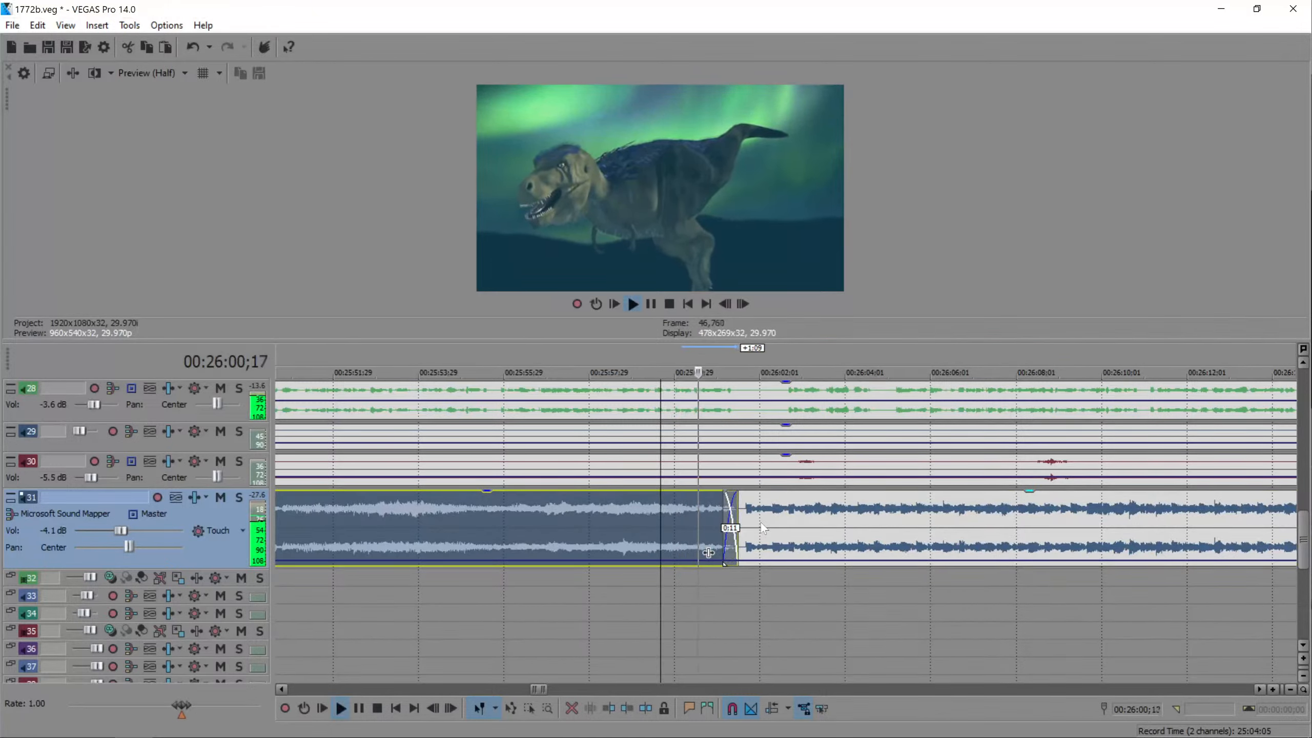
{"action": "key", "text": "space"}
- Fade out the preceding music clip over about 4 seconds and butt the start of Hawks against its end
{"action": "left_click_drag", "start_coordinate": [765, 519], "coordinate": [547, 509]}
{"action": "left_click", "coordinate": [715, 512]}
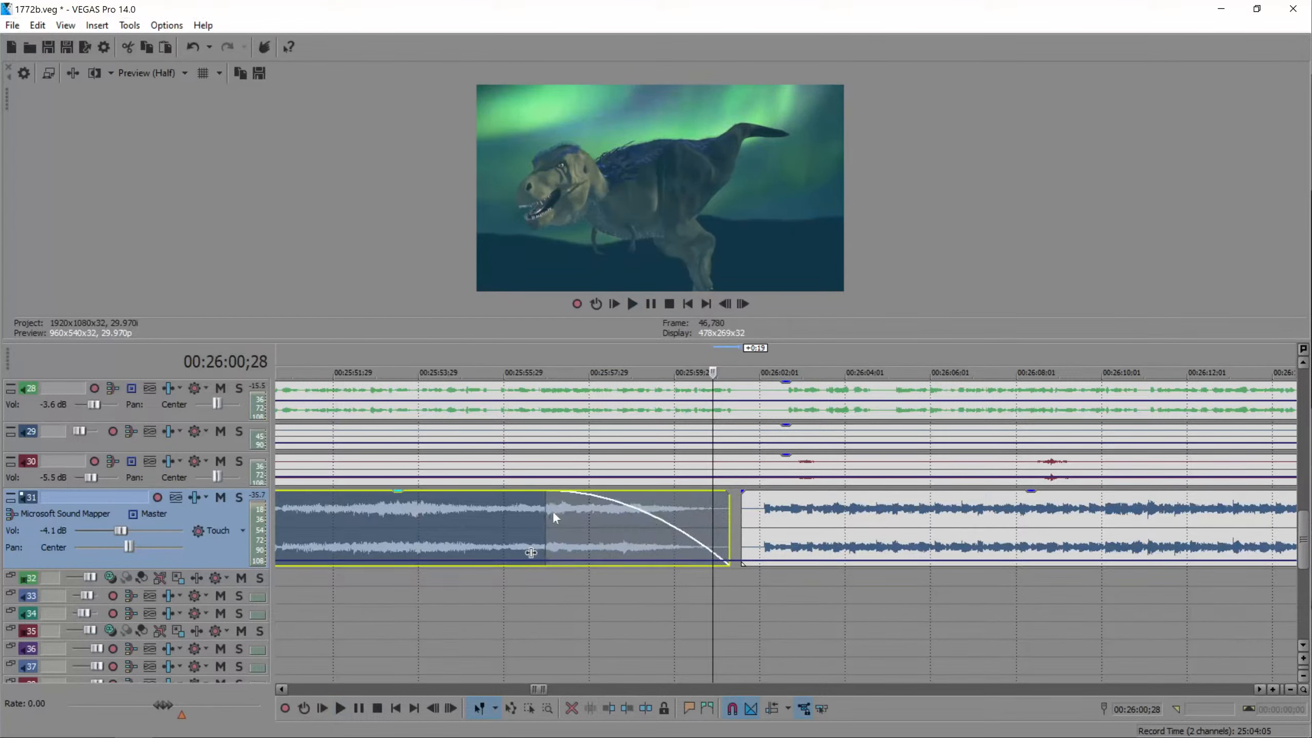
{"action": "left_click", "coordinate": [593, 522]}
{"action": "left_click_drag", "start_coordinate": [777, 528], "coordinate": [743, 514]}
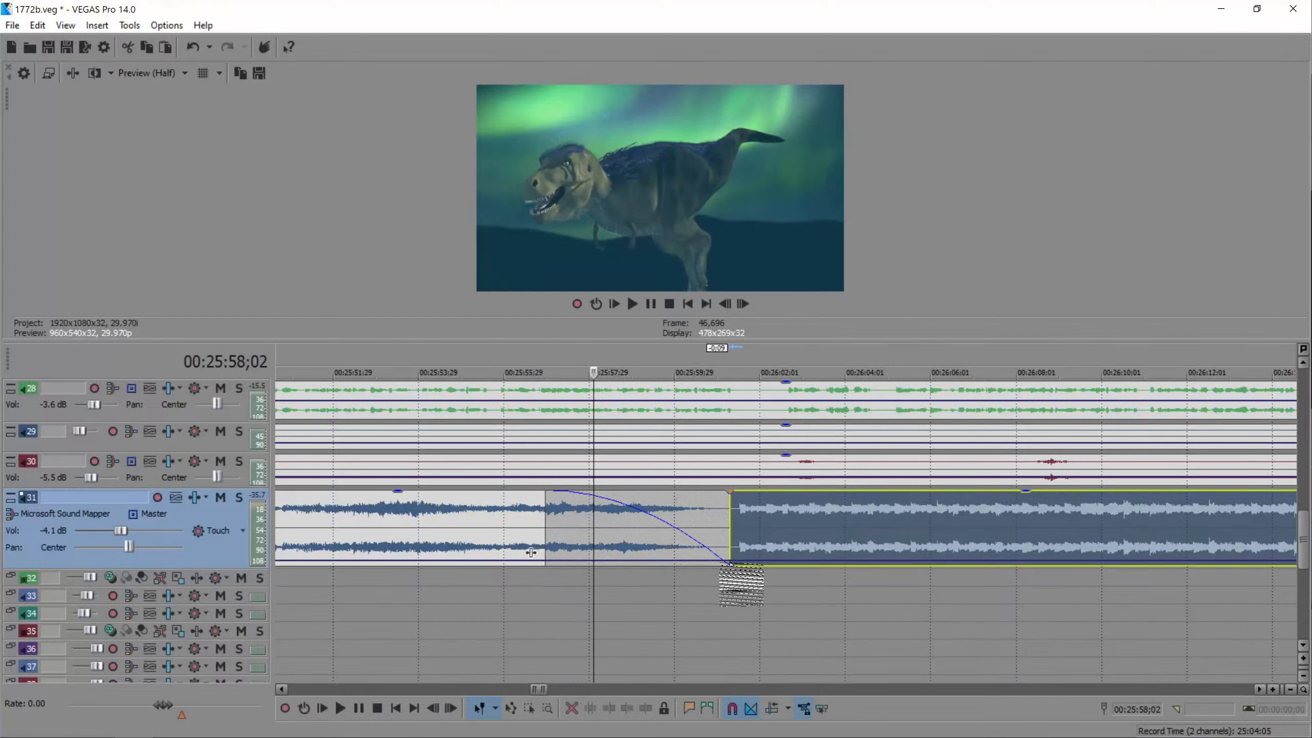
- Add volume envelope points at the start of Hawks, raise the level there and play the transition into the Nazi Outpost title
{"action": "double_click", "coordinate": [725, 561]}
{"action": "double_click", "coordinate": [731, 561]}
{"action": "left_click_drag", "start_coordinate": [731, 561], "coordinate": [730, 525]}
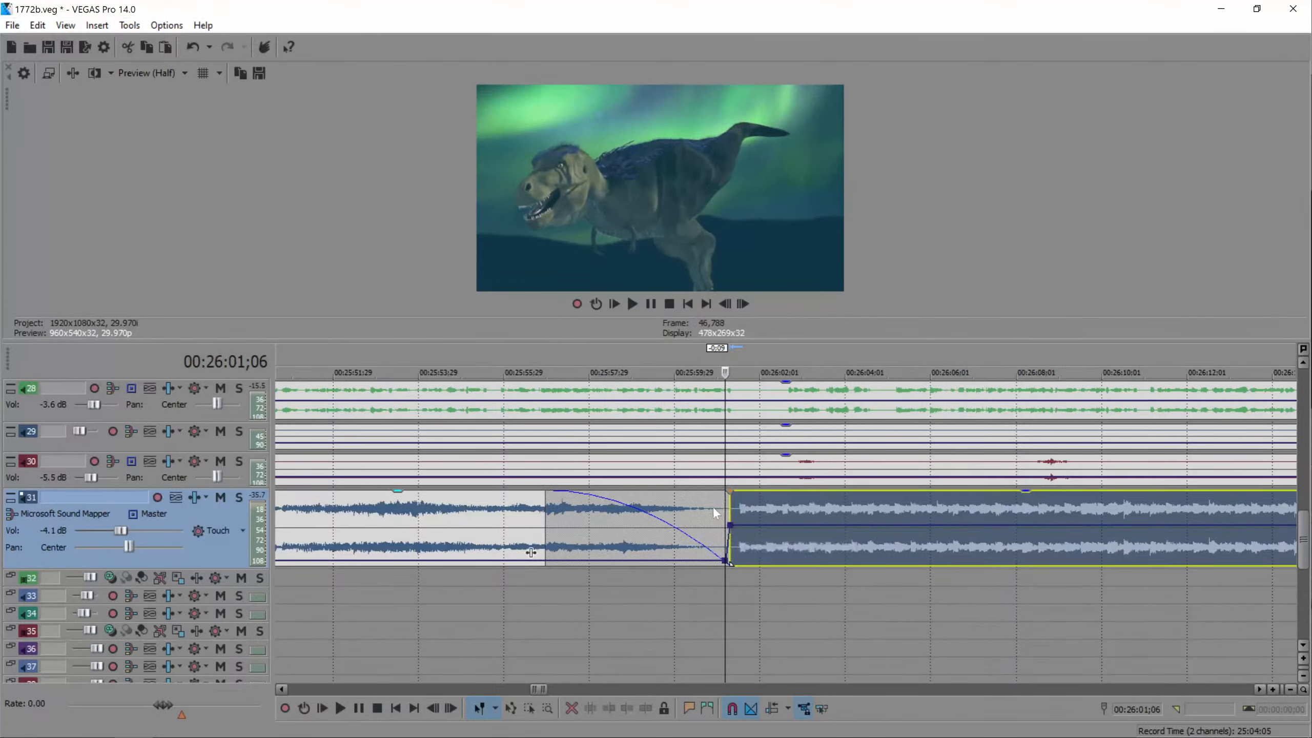
{"action": "left_click", "coordinate": [713, 512]}
{"action": "key", "text": "space"}
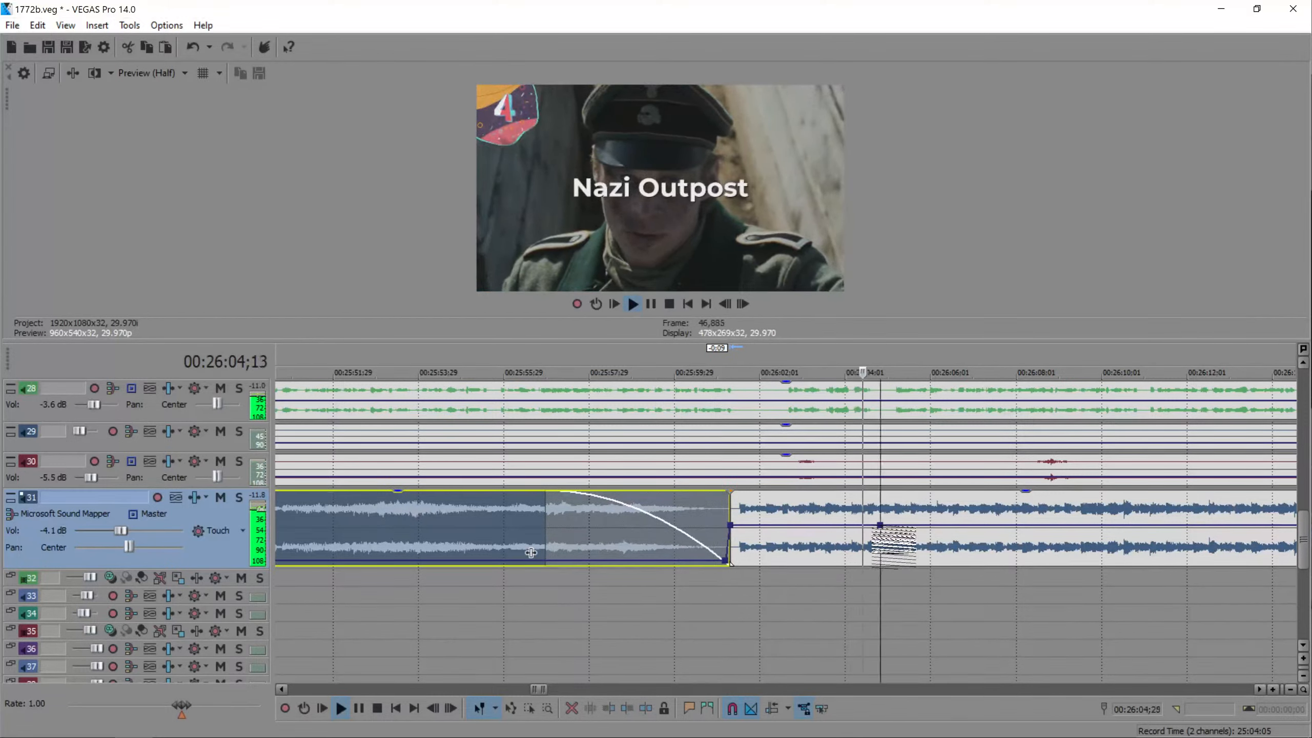
- Reduce the music volume during the Nazi Outpost title, and add an envelope point after it to drop the level further
{"action": "double_click", "coordinate": [910, 526]}
{"action": "left_click_drag", "start_coordinate": [910, 525], "coordinate": [918, 546]}
{"action": "left_click_drag", "start_coordinate": [834, 526], "coordinate": [851, 560]}
{"action": "left_click", "coordinate": [735, 508]}
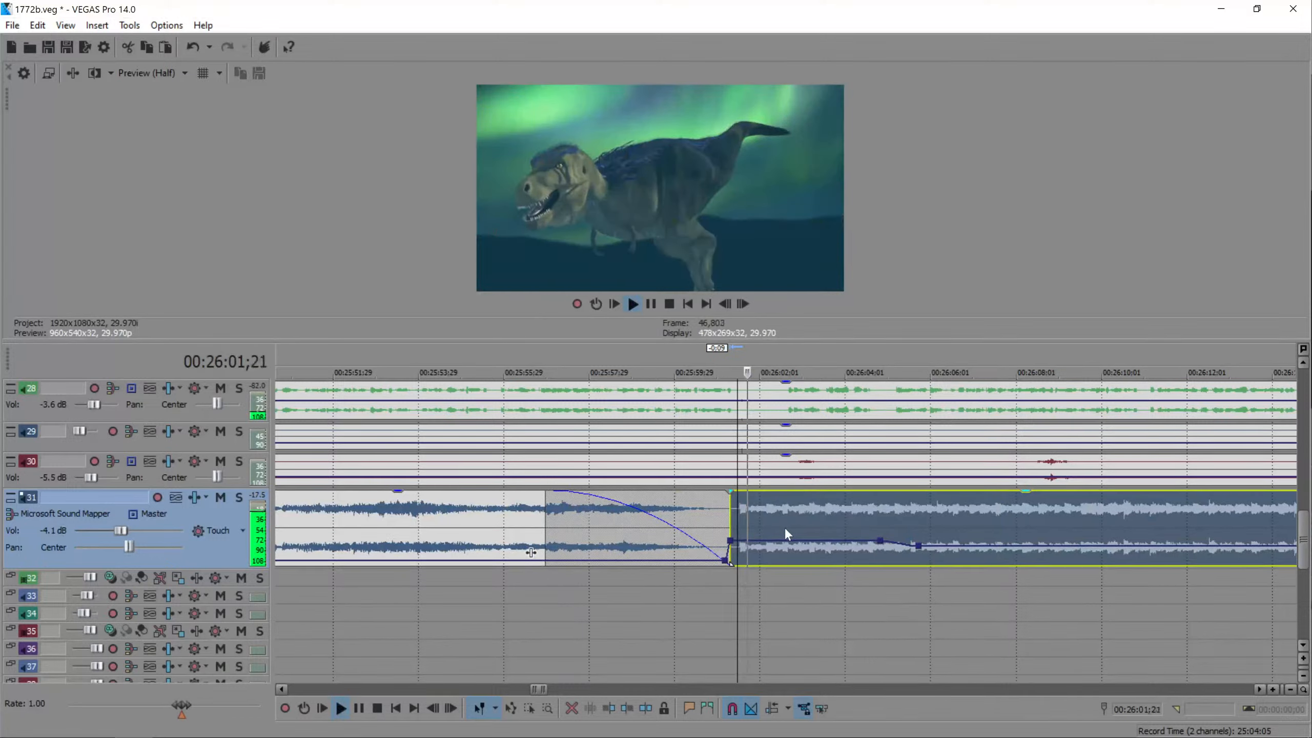
{"action": "left_click_drag", "start_coordinate": [966, 546], "coordinate": [966, 556]}
{"action": "left_click_drag", "start_coordinate": [860, 541], "coordinate": [860, 548]}
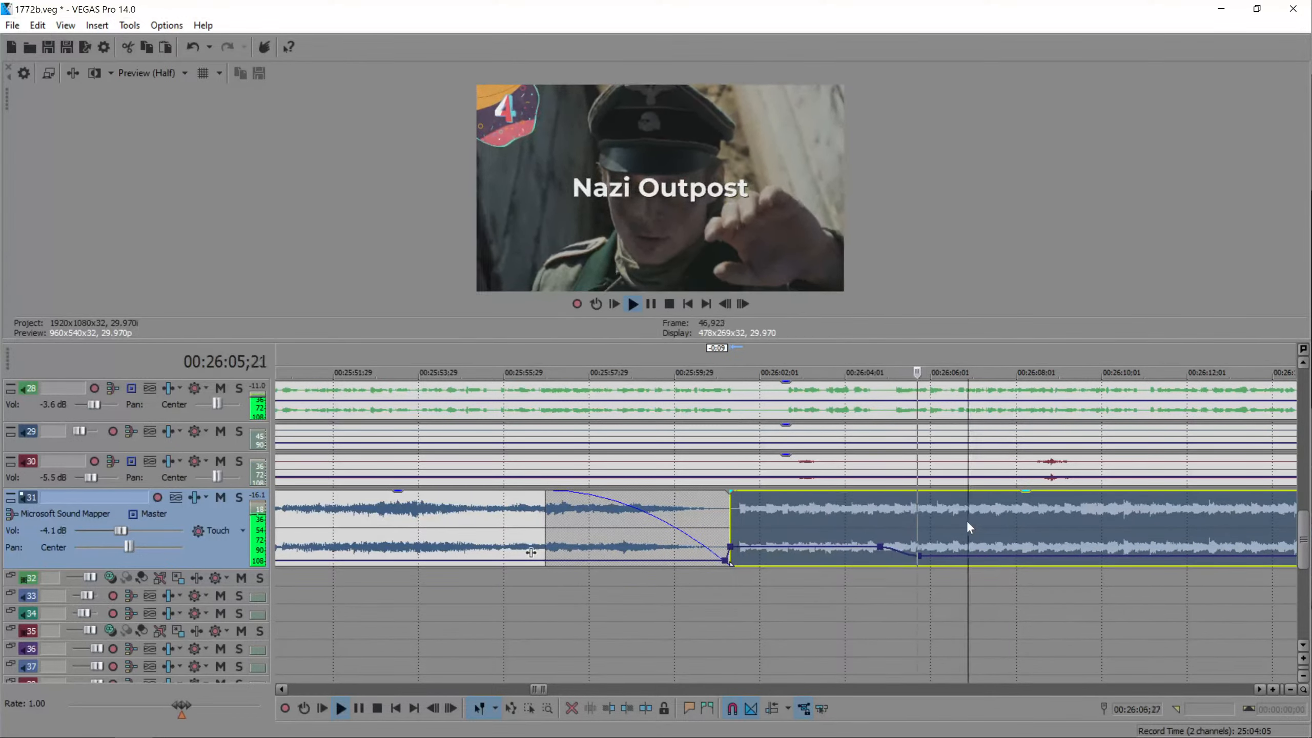
{"action": "scroll", "coordinate": [967, 521], "scroll_direction": "down", "scroll_amount": 2}
{"action": "left_click_drag", "start_coordinate": [776, 556], "coordinate": [714, 551]}
{"action": "key", "text": "space"}
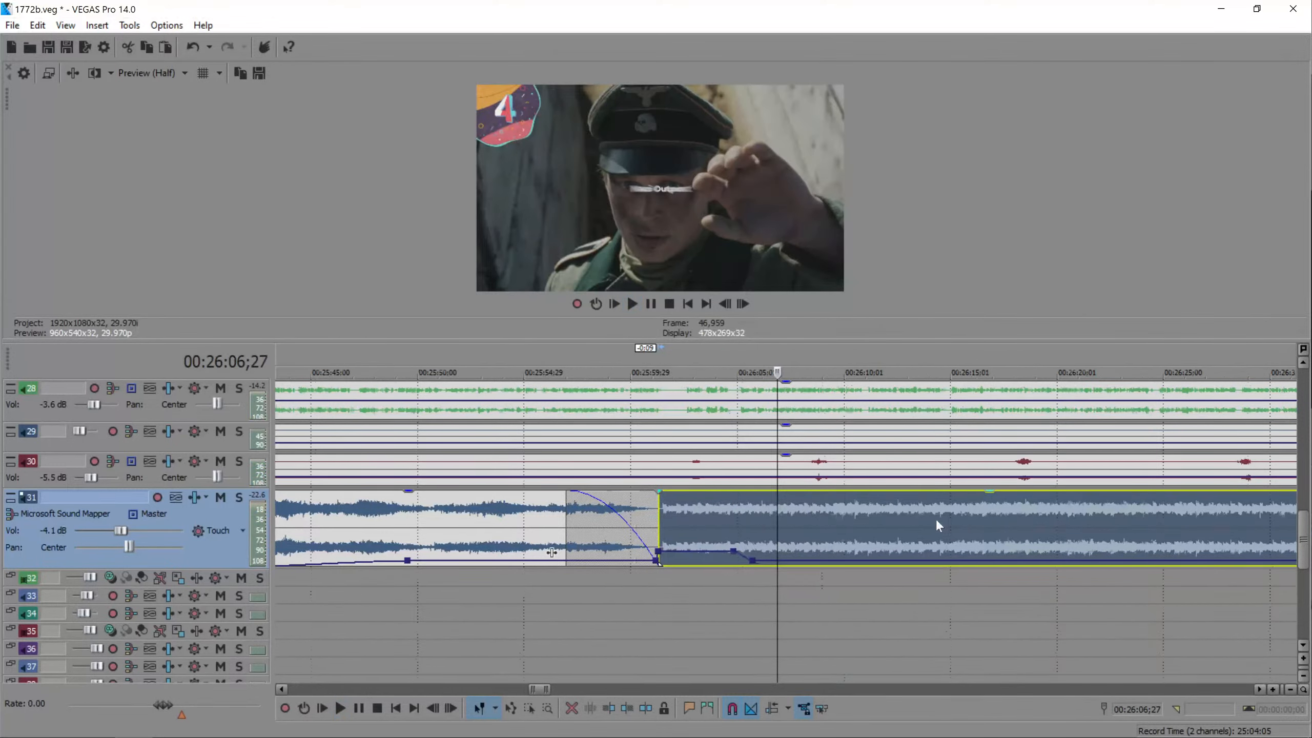
- Play Hawks near its end, at about 27:41, and lower the clip's gain
{"action": "scroll", "coordinate": [936, 519], "scroll_direction": "down", "scroll_amount": 4}
{"action": "left_click", "coordinate": [1104, 546]}
{"action": "scroll", "coordinate": [914, 527], "scroll_direction": "down", "scroll_amount": 2}
{"action": "key", "text": "space"}
{"action": "left_click_drag", "start_coordinate": [862, 511], "coordinate": [862, 521]}
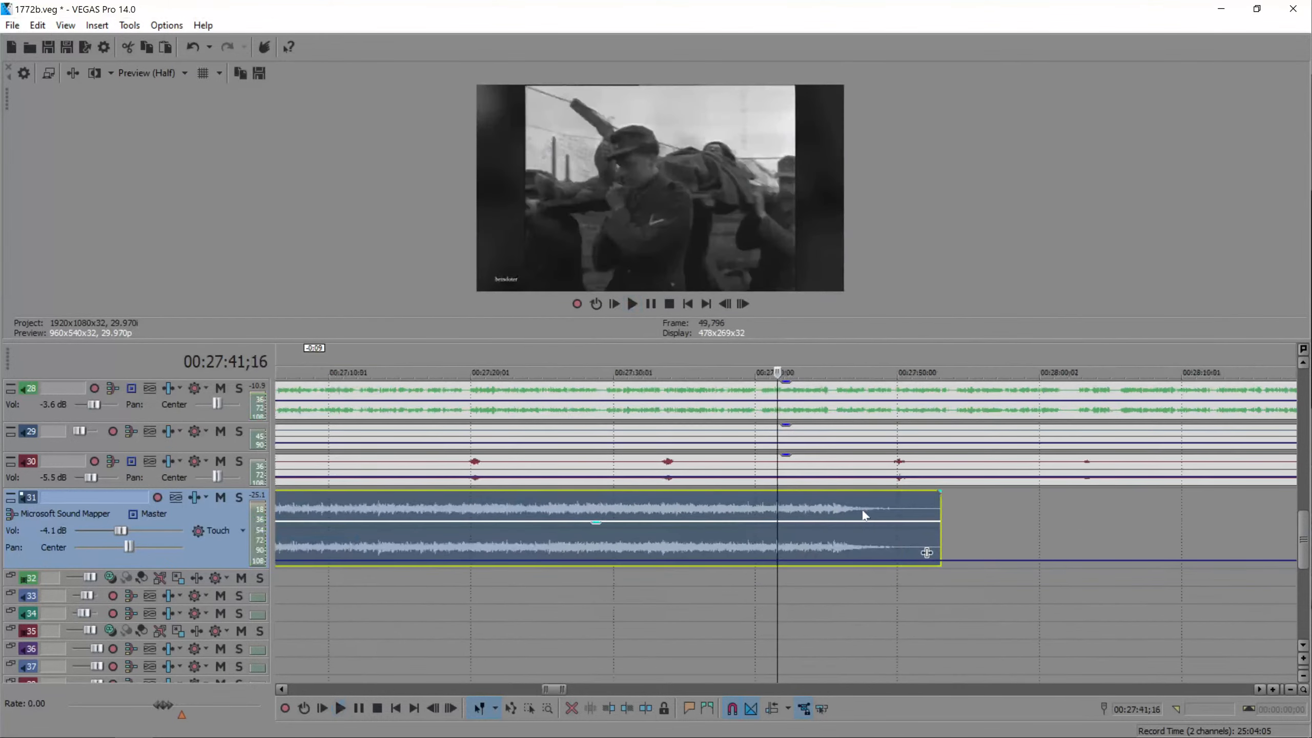
- Split Hawks at about 27:41, paste a copy of its ending with a 2-second crossfade, and trim the copy's silent tail
{"action": "key", "text": "s"}
{"action": "left_click", "coordinate": [1036, 512]}
{"action": "key", "text": "ctrl+v"}
{"action": "left_click_drag", "start_coordinate": [1078, 508], "coordinate": [1038, 506]}
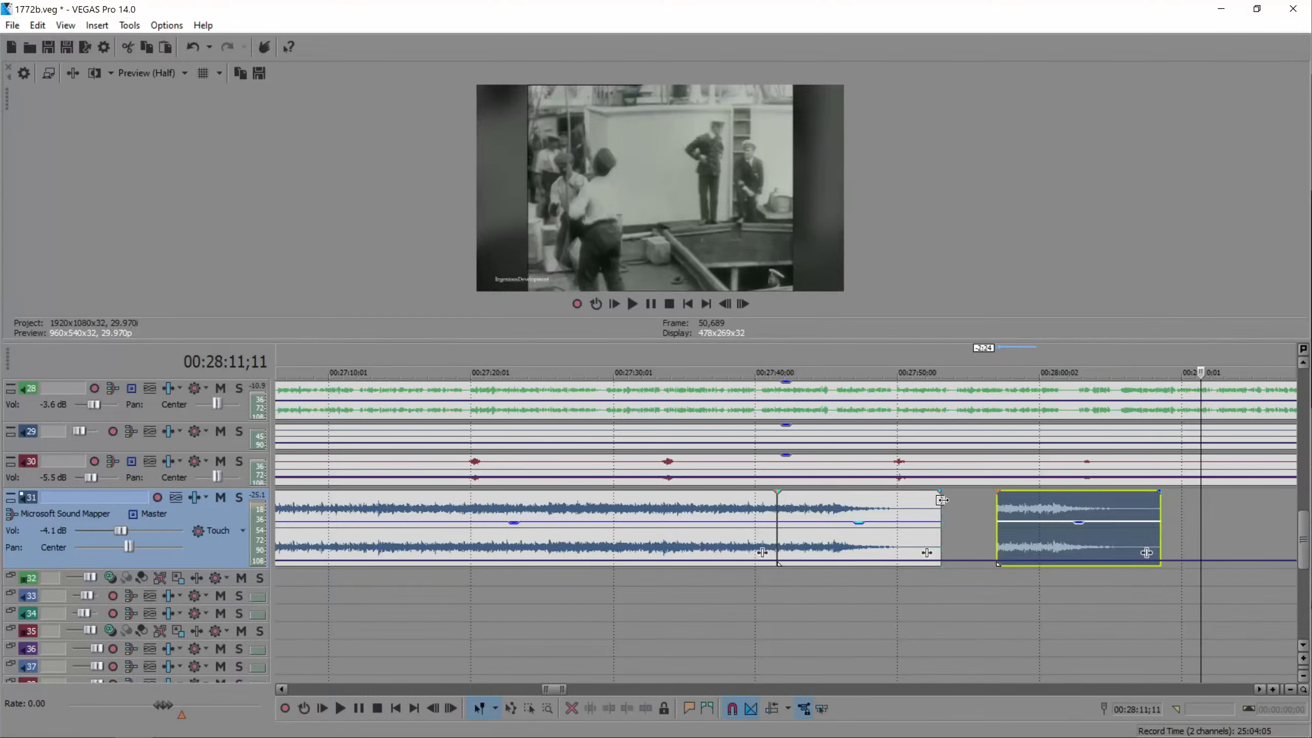
{"action": "left_click_drag", "start_coordinate": [942, 499], "coordinate": [886, 510]}
{"action": "left_click_drag", "start_coordinate": [1001, 508], "coordinate": [858, 508]}
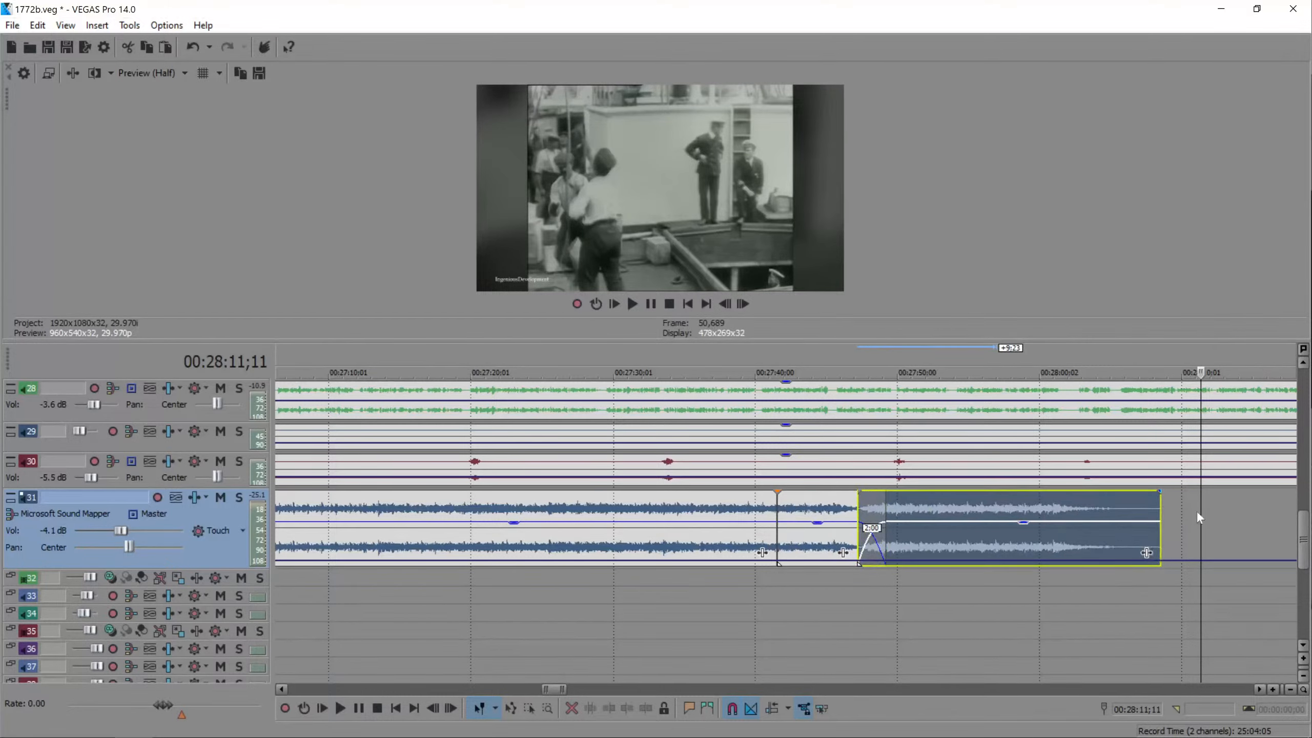
{"action": "left_click_drag", "start_coordinate": [1158, 508], "coordinate": [1114, 509]}
- Copy the opening music clips on track 31, trim the Hawks ending to about 28:02, and paste the copied clips directly after it
{"action": "scroll", "coordinate": [1114, 511], "scroll_direction": "down", "scroll_amount": 8}
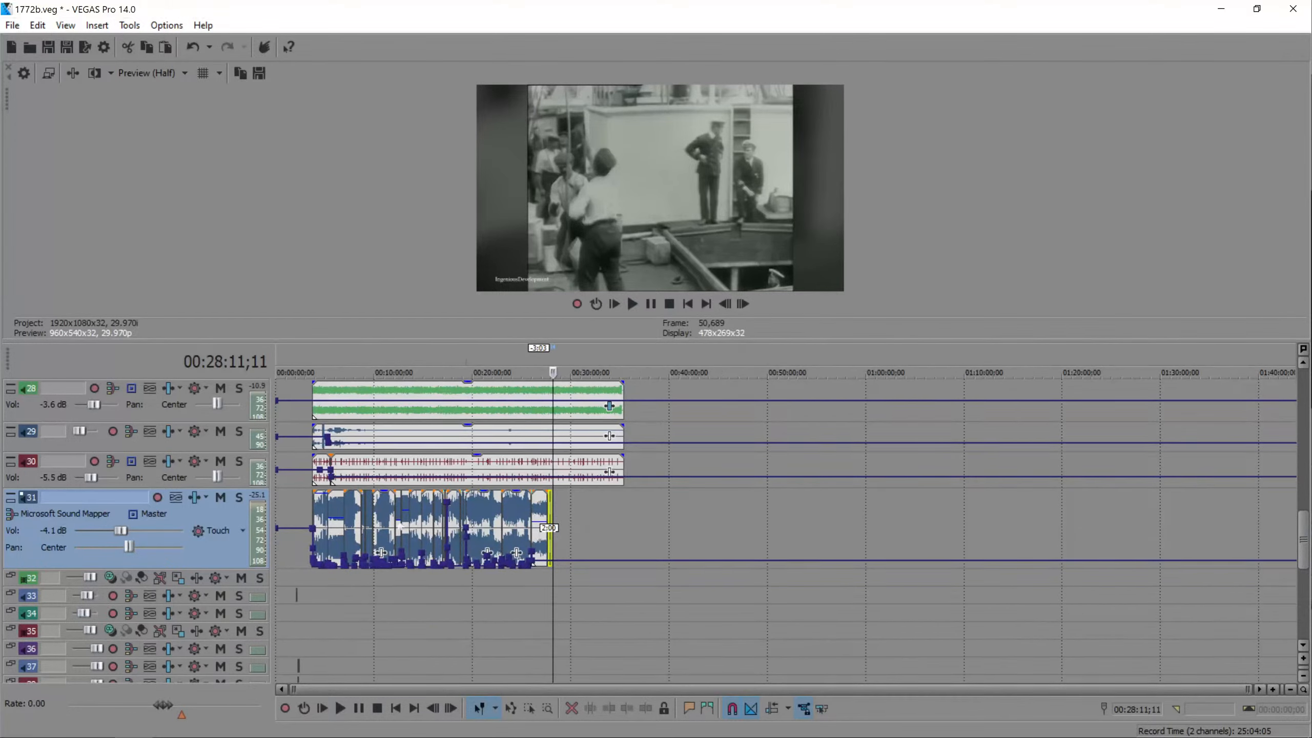
{"action": "left_click", "coordinate": [320, 510]}
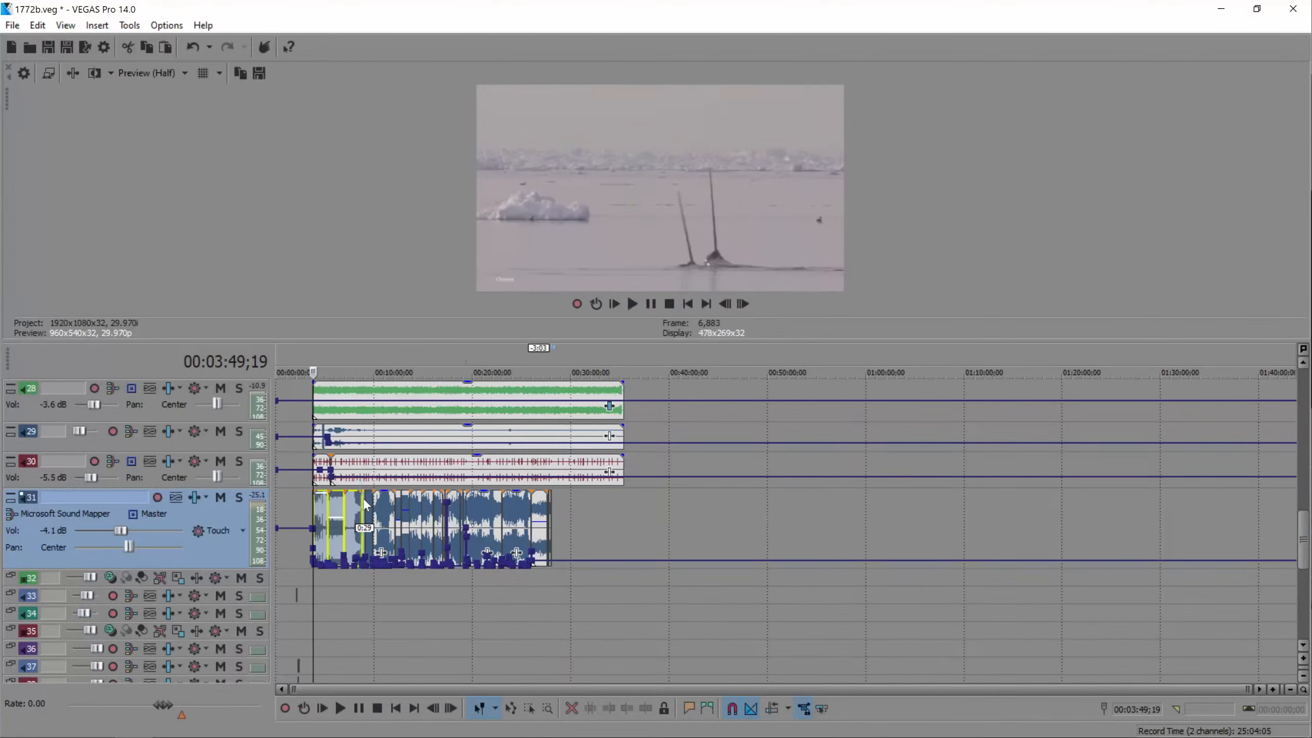
{"action": "left_click", "coordinate": [551, 506]}
{"action": "scroll", "coordinate": [561, 503], "scroll_direction": "up", "scroll_amount": 8}
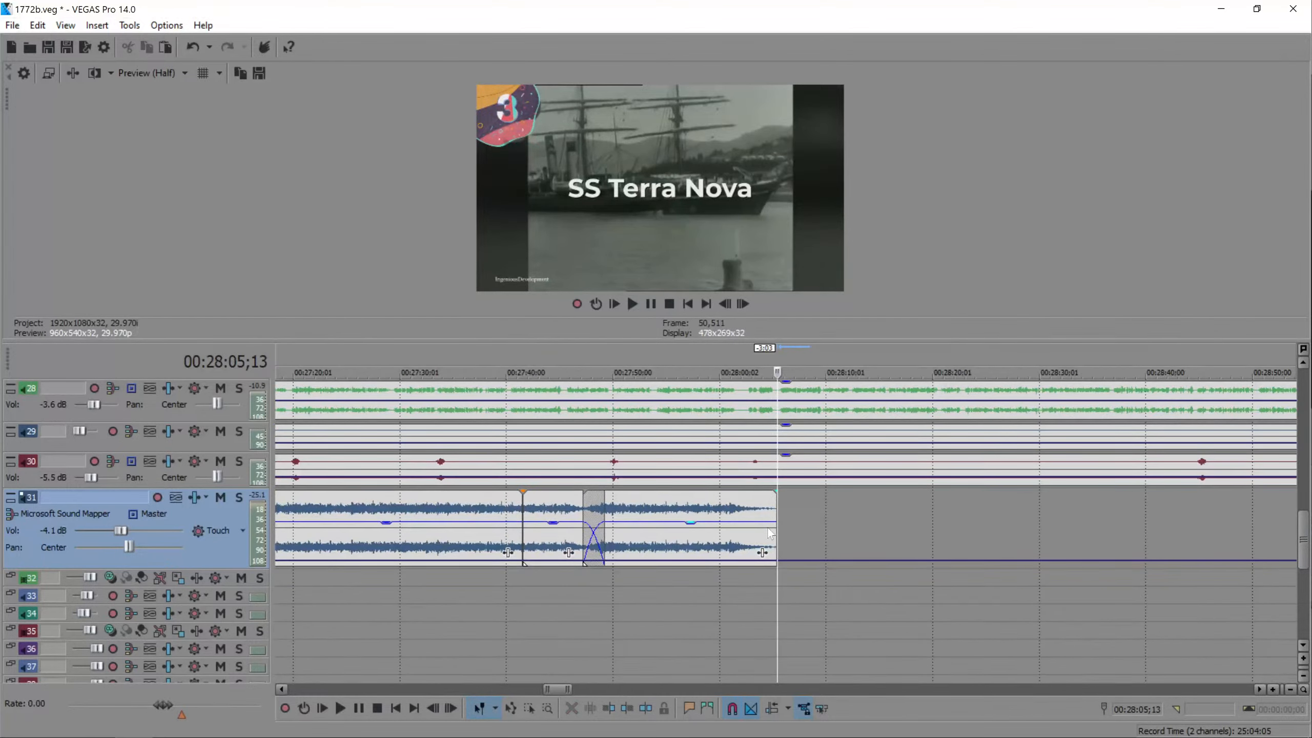
{"action": "left_click_drag", "start_coordinate": [778, 506], "coordinate": [743, 506]}
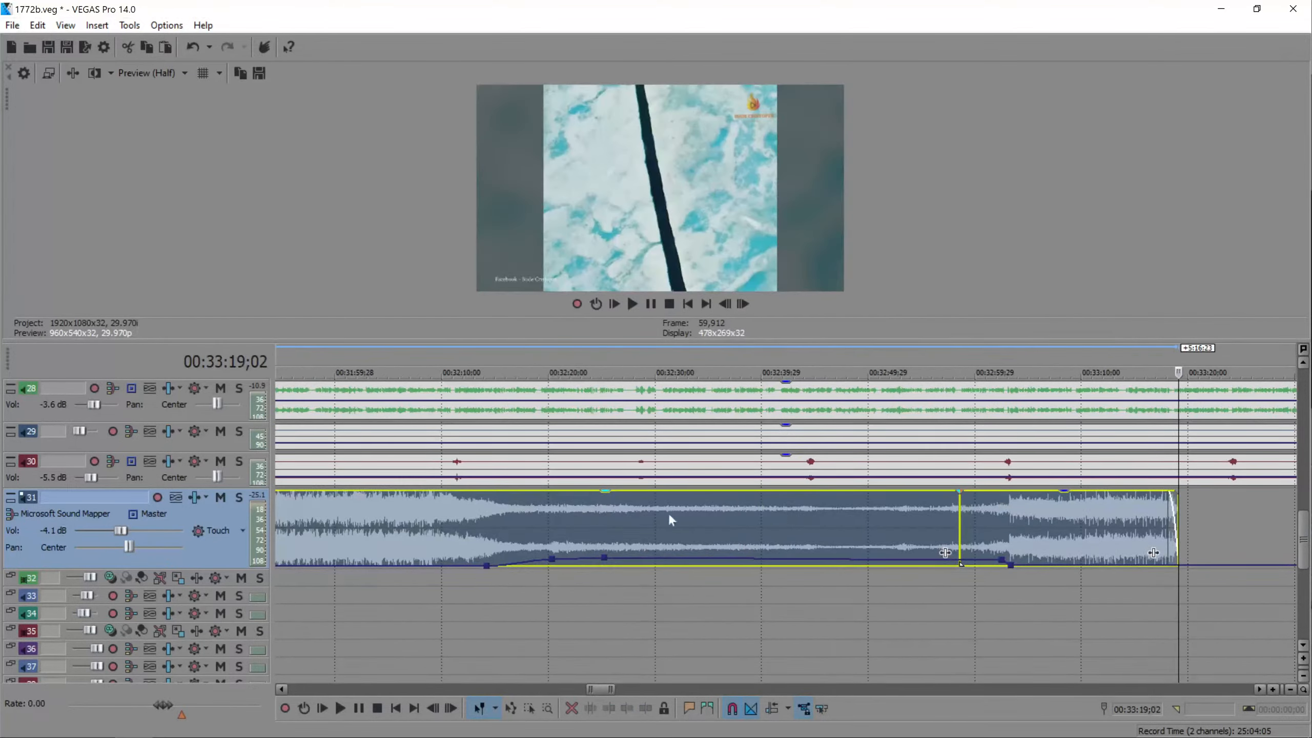
{"action": "scroll", "coordinate": [599, 535], "scroll_direction": "down", "scroll_amount": 3}
{"action": "left_click", "coordinate": [521, 511]}
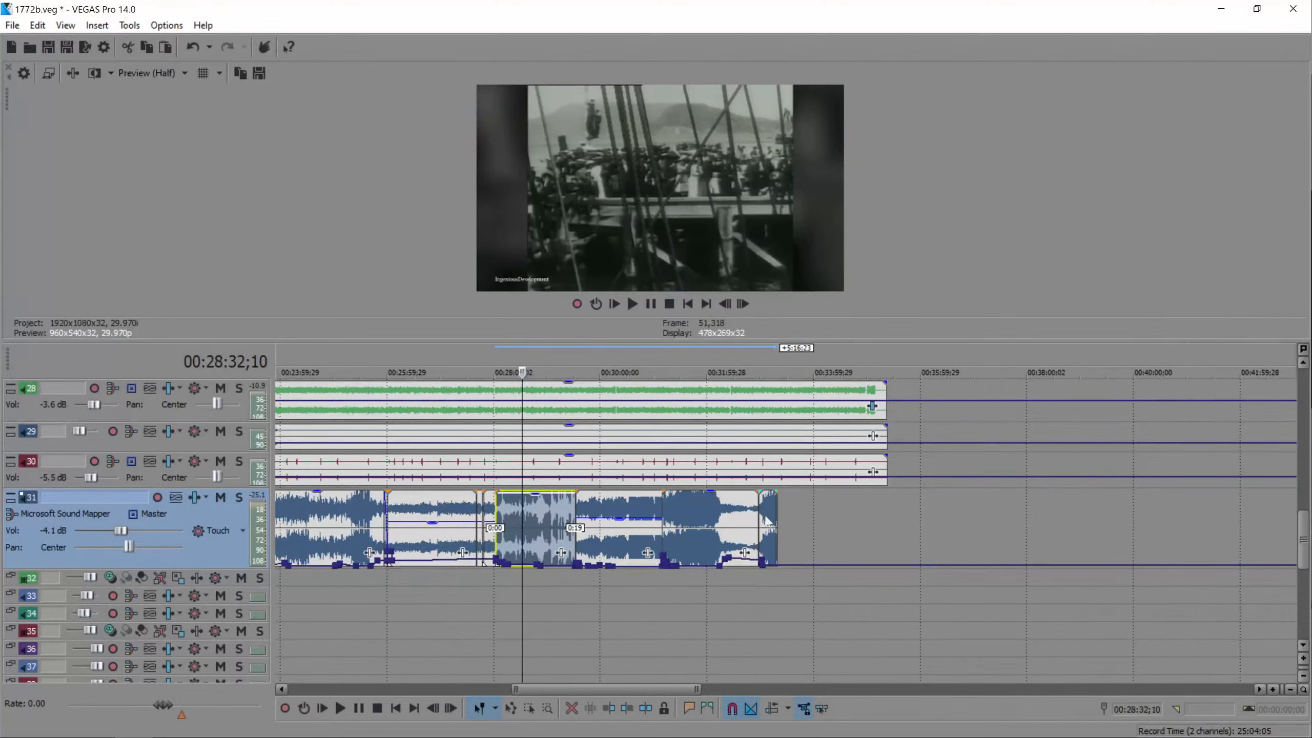
- Overlap the two music events near 00:28:01 on track 31 in a crossfade of about 20 frames and add a volume point inside it
{"action": "scroll", "coordinate": [607, 515], "scroll_direction": "up", "scroll_amount": 8}
{"action": "left_click_drag", "start_coordinate": [388, 522], "coordinate": [340, 515]}
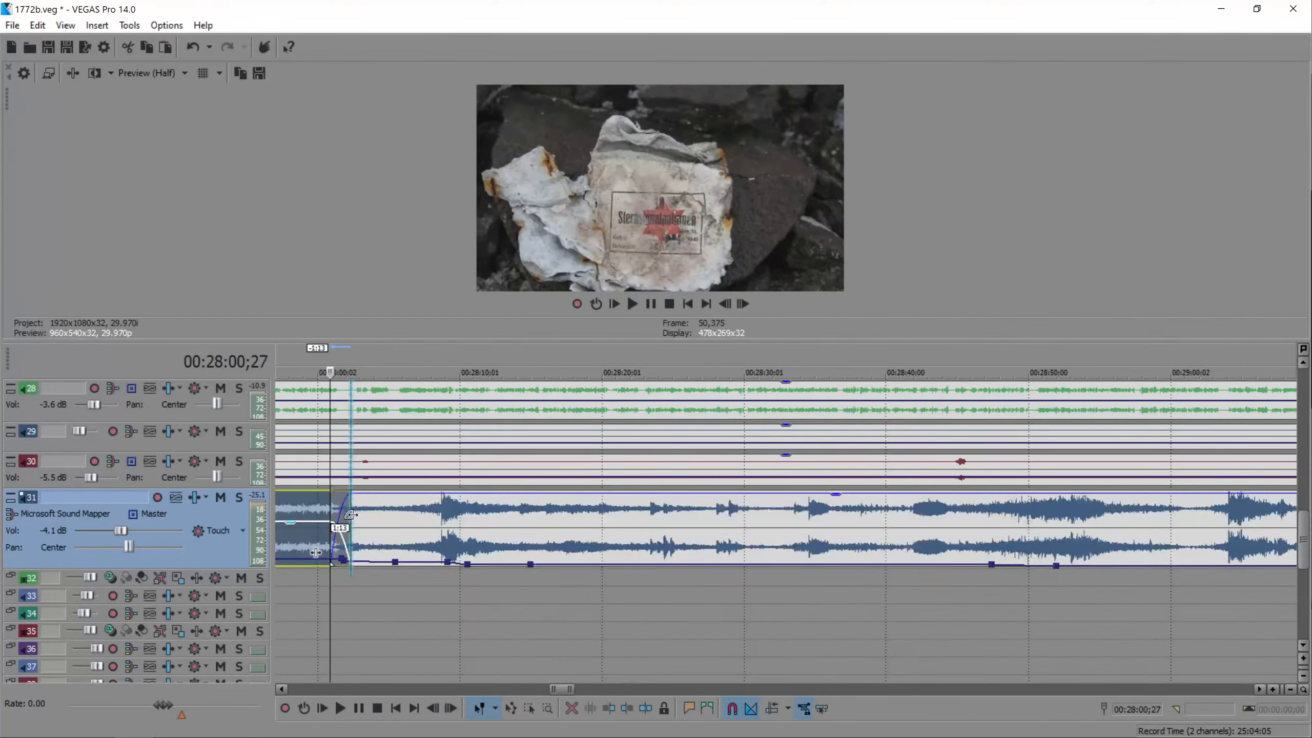
{"action": "scroll", "coordinate": [340, 515], "scroll_direction": "up", "scroll_amount": 8}
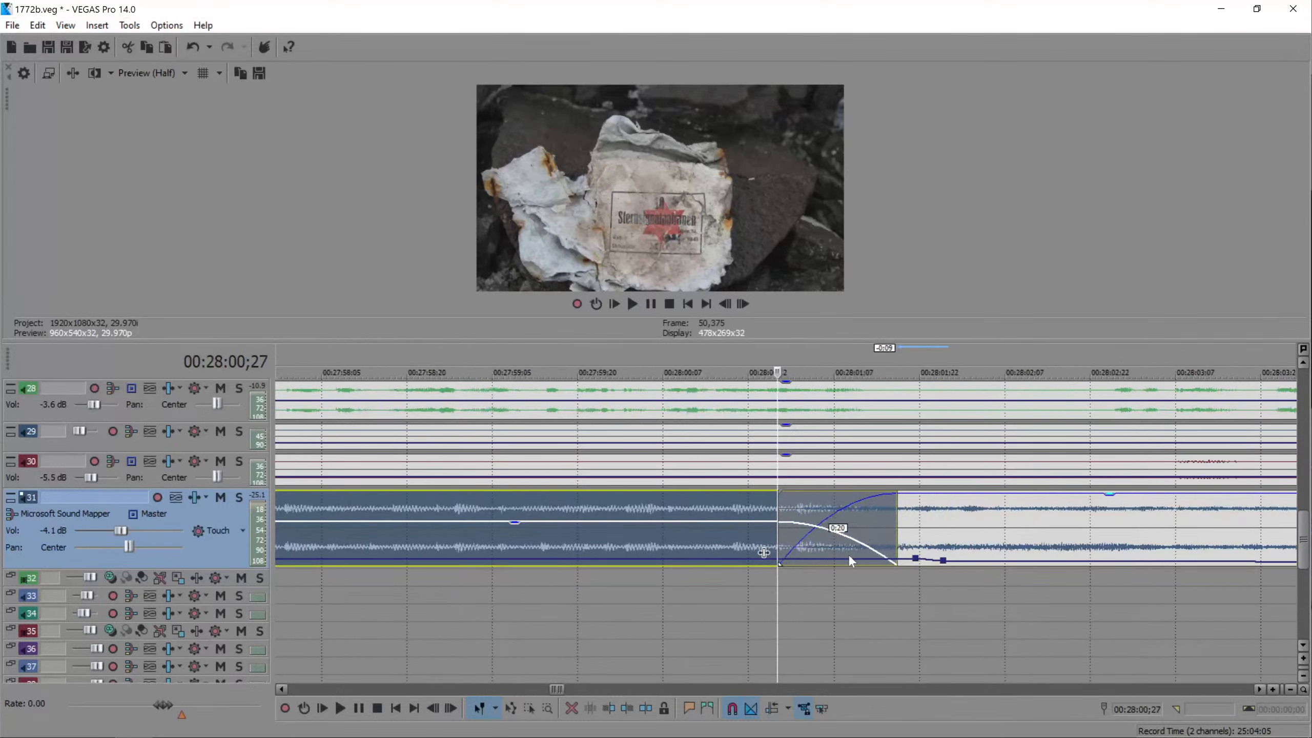
{"action": "double_click", "coordinate": [851, 558]}
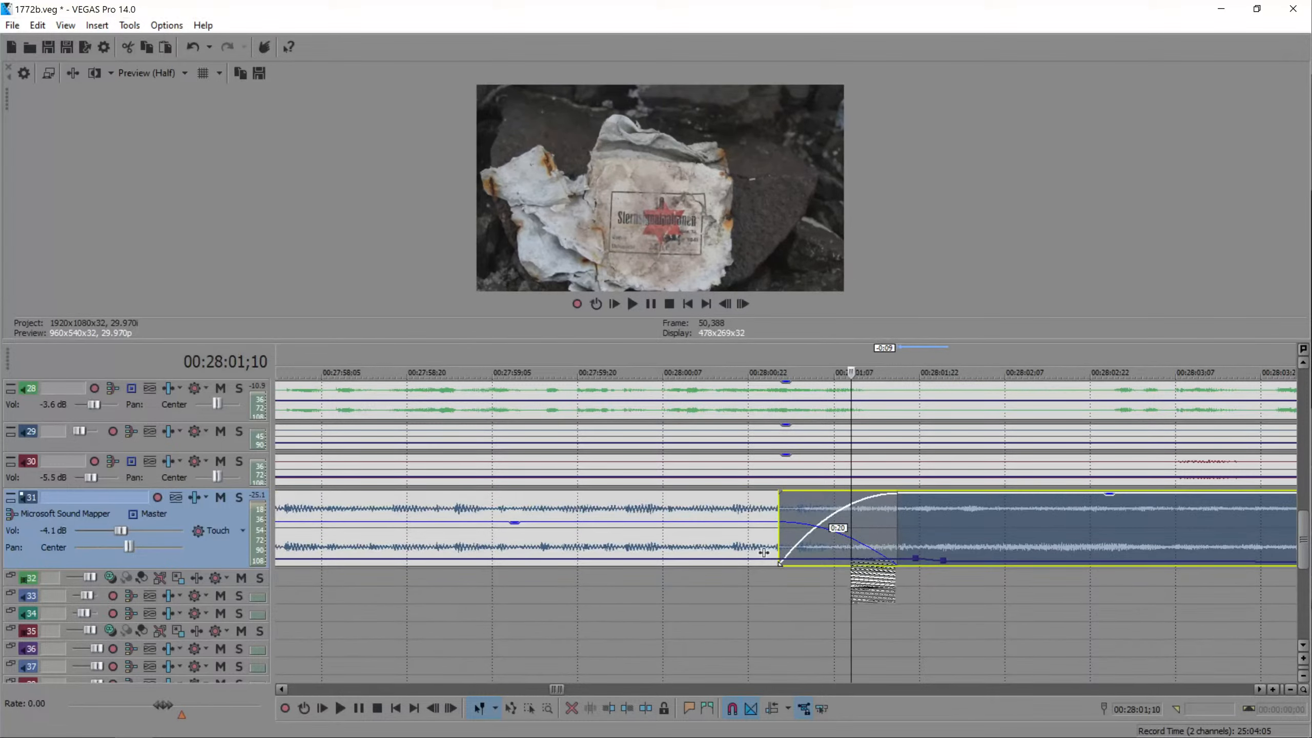
{"action": "left_click_drag", "start_coordinate": [897, 533], "coordinate": [1045, 557]}
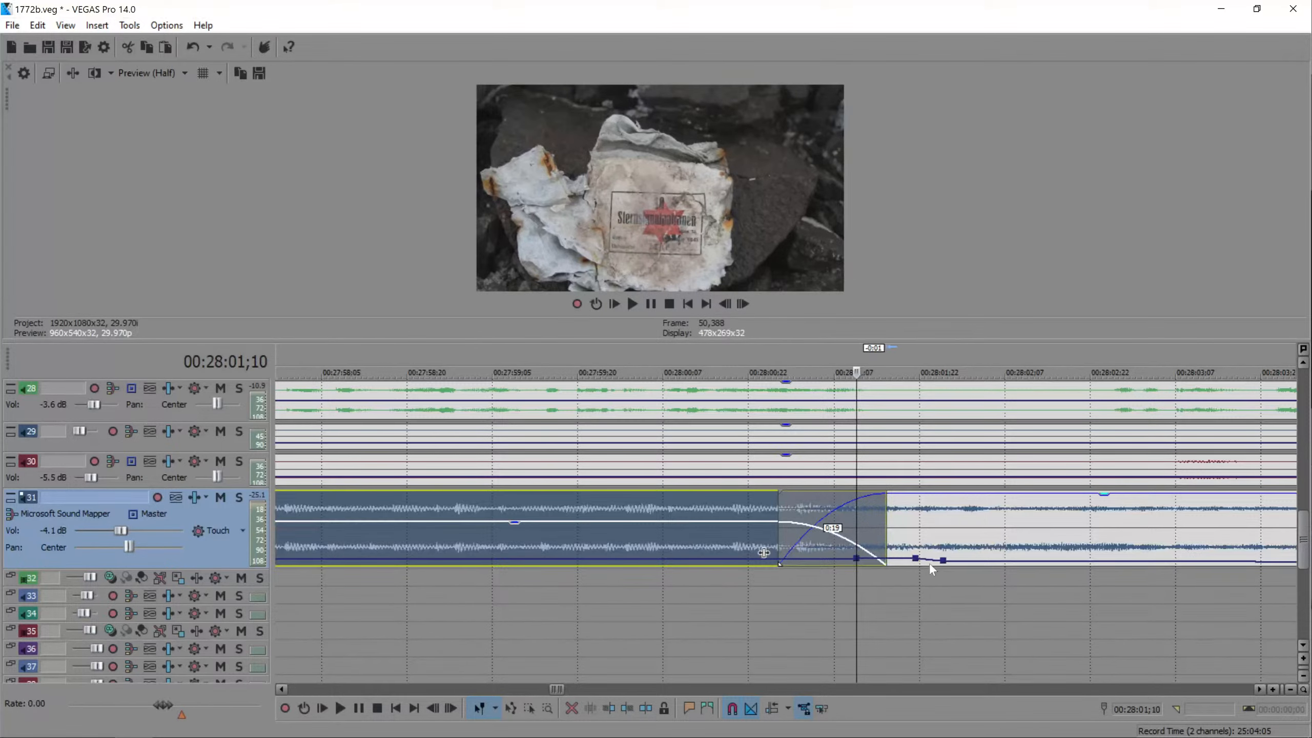
- Audition the crossfade near 00:28:01, undo the last adjustment and save the project
{"action": "scroll", "coordinate": [930, 555], "scroll_direction": "down", "scroll_amount": 3}
{"action": "key", "text": "space"}
{"action": "key", "text": "space"}
{"action": "key", "text": "ctrl+z"}
{"action": "key", "text": "ctrl+s"}
- Play the track 31 music event that starts near 00:29:30 and reshape its volume envelope with new points near 00:30:20
{"action": "double_click", "coordinate": [1044, 553]}
{"action": "scroll", "coordinate": [1022, 555], "scroll_direction": "down", "scroll_amount": 5}
{"action": "left_click", "coordinate": [949, 534]}
{"action": "left_click", "coordinate": [1087, 532]}
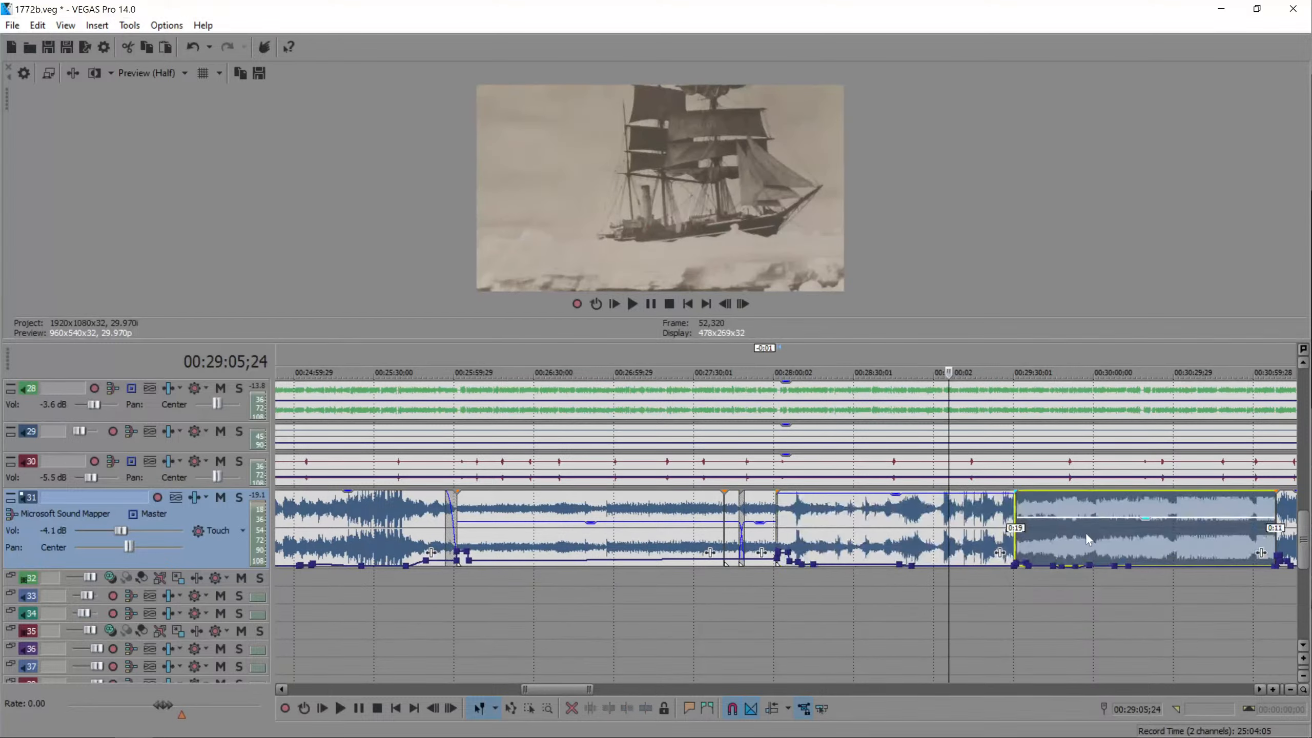
{"action": "key", "text": "space"}
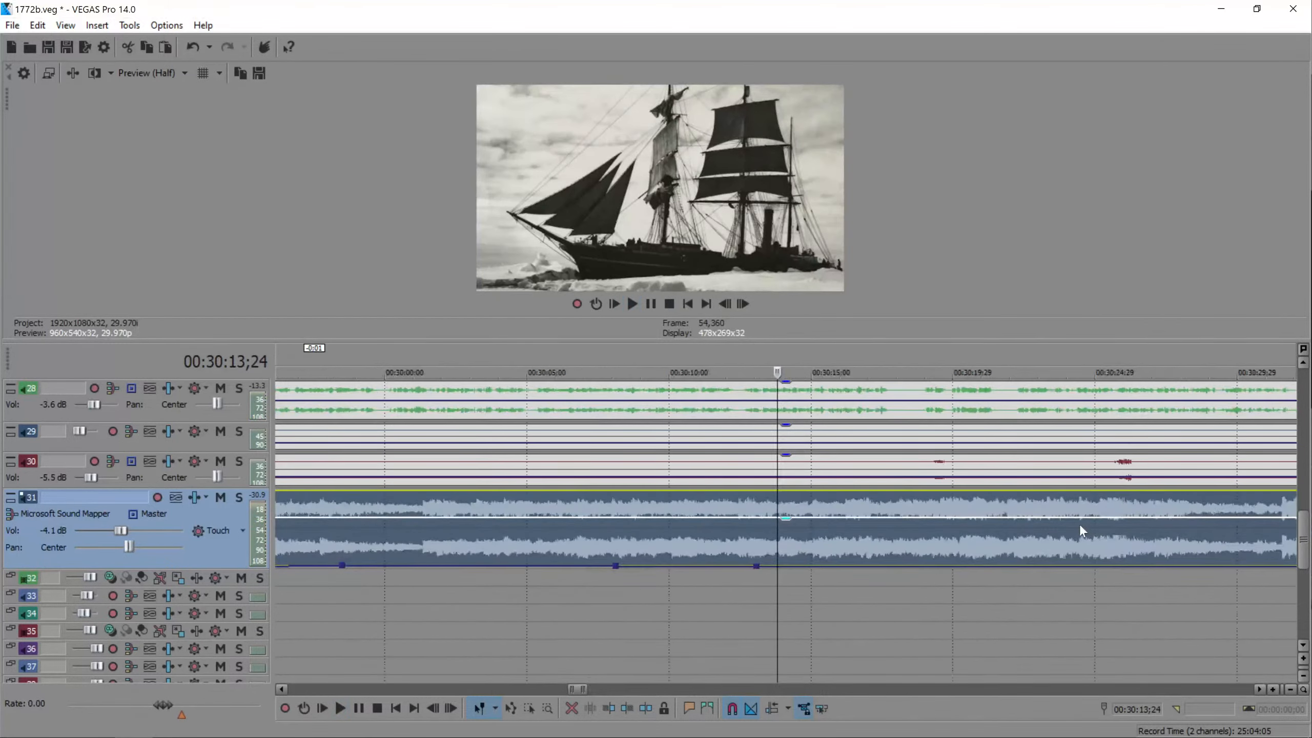
{"action": "left_click_drag", "start_coordinate": [896, 560], "coordinate": [892, 559]}
{"action": "left_click", "coordinate": [883, 550]}
{"action": "double_click", "coordinate": [873, 566]}
{"action": "double_click", "coordinate": [892, 565]}
{"action": "key", "text": "space"}
{"action": "mouse_move", "coordinate": [1025, 564]}
{"action": "left_mouse_down"}
{"action": "mouse_move", "coordinate": [1053, 563]}
{"action": "mouse_move", "coordinate": [1008, 563]}
{"action": "left_mouse_up"}
{"action": "scroll", "coordinate": [1007, 564], "scroll_direction": "down", "scroll_amount": 3}
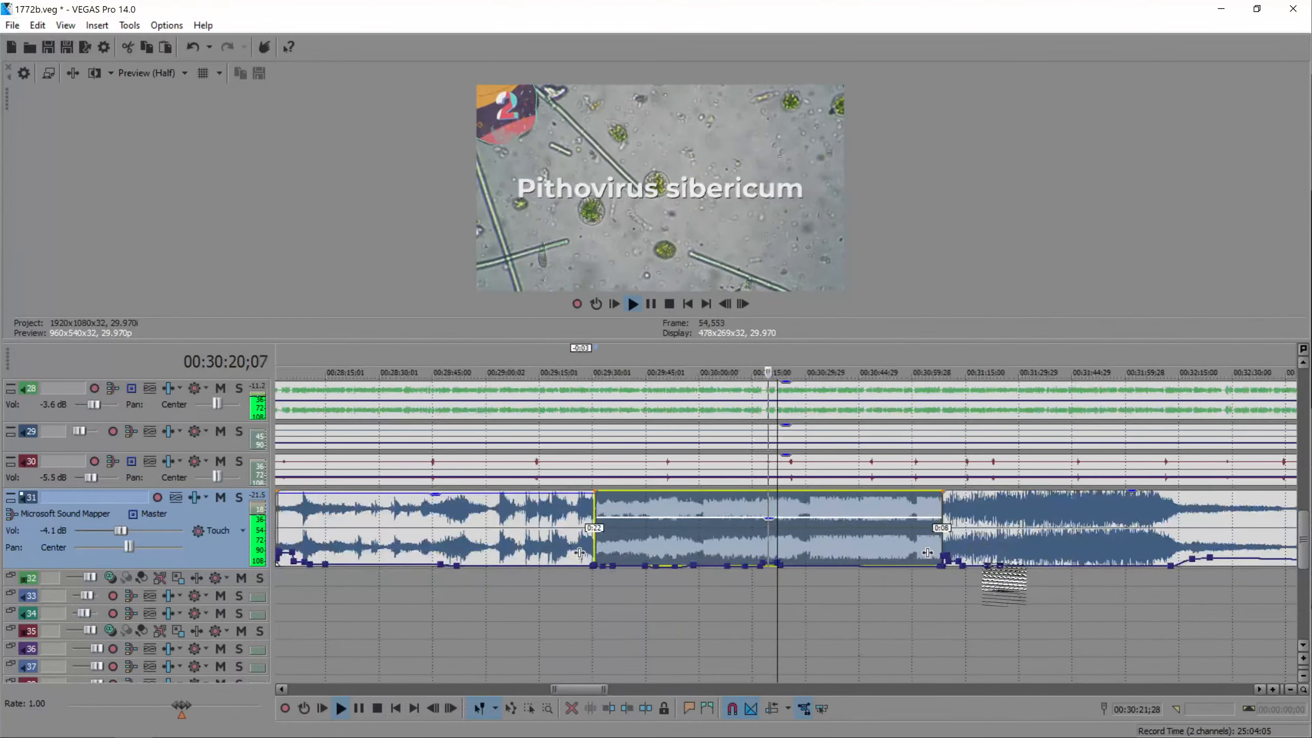
- Fine-tune the volume point near 00:31:10 at the start of the next music event and audition it
{"action": "left_click", "coordinate": [986, 535]}
{"action": "scroll", "coordinate": [797, 551], "scroll_direction": "up", "scroll_amount": 5}
{"action": "mouse_move", "coordinate": [538, 559]}
{"action": "left_mouse_down"}
{"action": "mouse_move", "coordinate": [518, 561]}
{"action": "mouse_move", "coordinate": [540, 561]}
{"action": "left_mouse_up"}
{"action": "key", "text": "space"}
{"action": "left_click", "coordinate": [689, 549]}
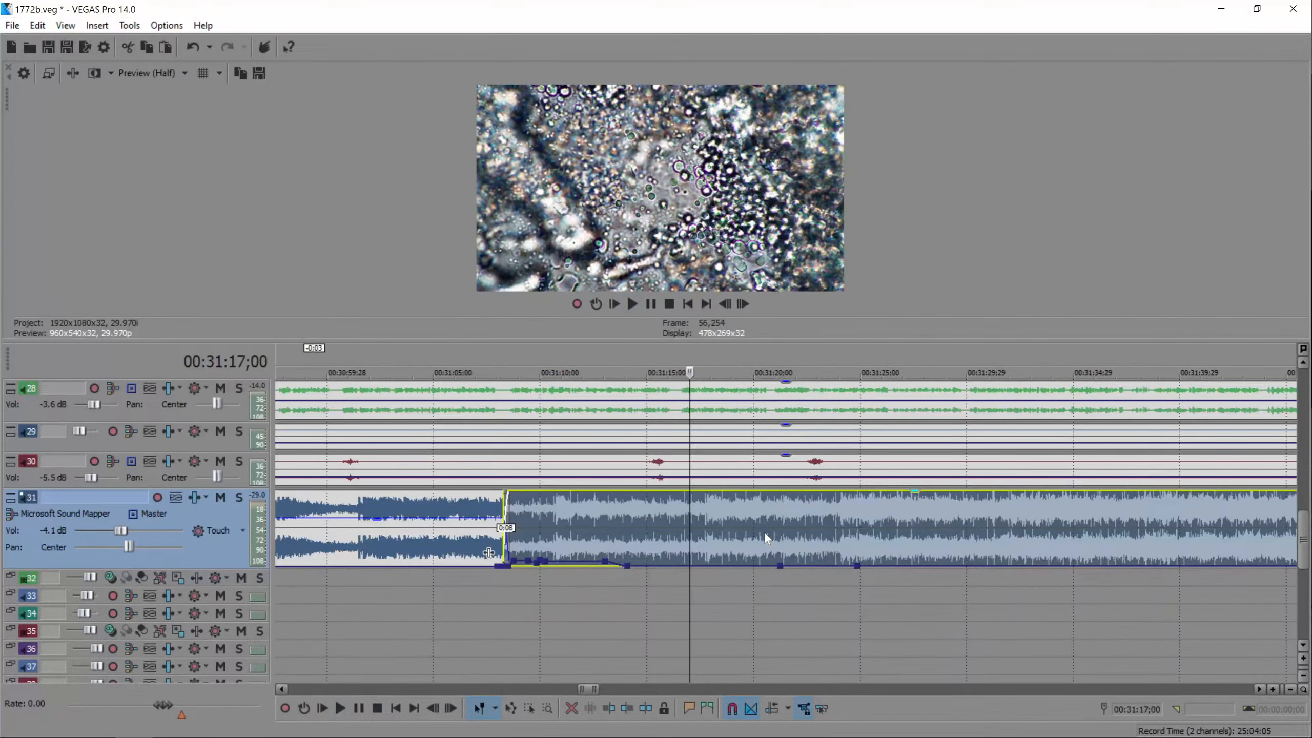
- Add two volume points near 00:32:27 on the track 31 music and raise the second one to lift the quiet passage
{"action": "scroll", "coordinate": [806, 536], "scroll_direction": "down", "scroll_amount": 5}
{"action": "left_click", "coordinate": [1136, 537]}
{"action": "key", "text": "space"}
{"action": "scroll", "coordinate": [1064, 537], "scroll_direction": "up", "scroll_amount": 5}
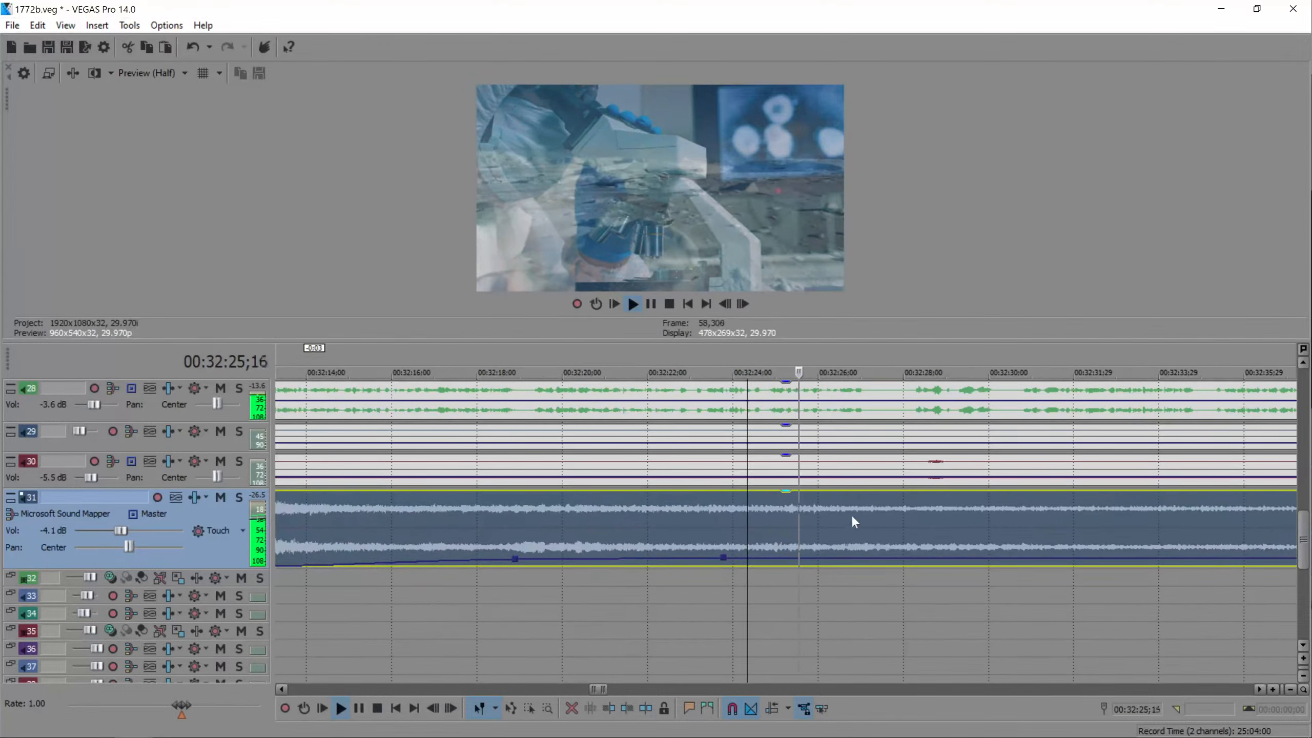
{"action": "double_click", "coordinate": [854, 557]}
{"action": "double_click", "coordinate": [877, 558]}
{"action": "left_click_drag", "start_coordinate": [877, 558], "coordinate": [878, 541]}
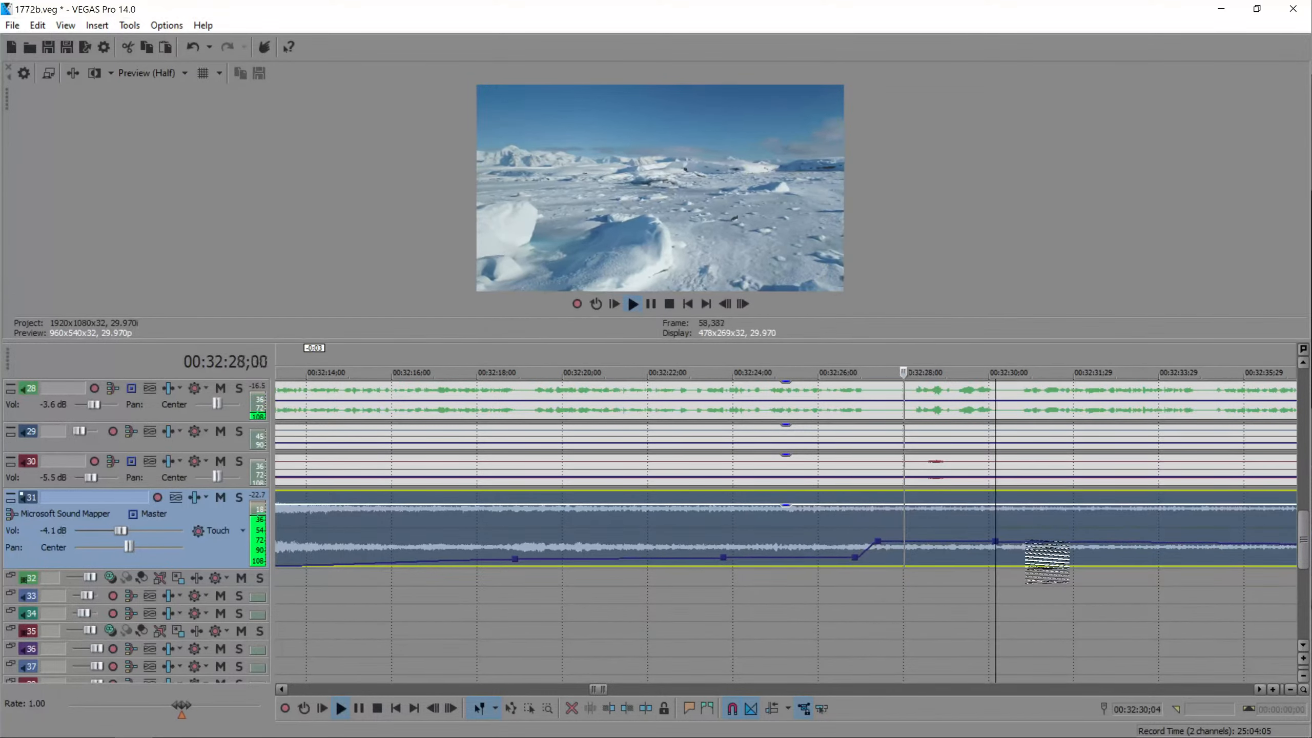
- Trim the end of the last music event on track 31 to about 00:33:48 and lower its gain
{"action": "scroll", "coordinate": [1007, 548], "scroll_direction": "down", "scroll_amount": 6}
{"action": "left_click", "coordinate": [913, 527]}
{"action": "left_click", "coordinate": [913, 527]}
{"action": "left_click_drag", "start_coordinate": [942, 533], "coordinate": [804, 533]}
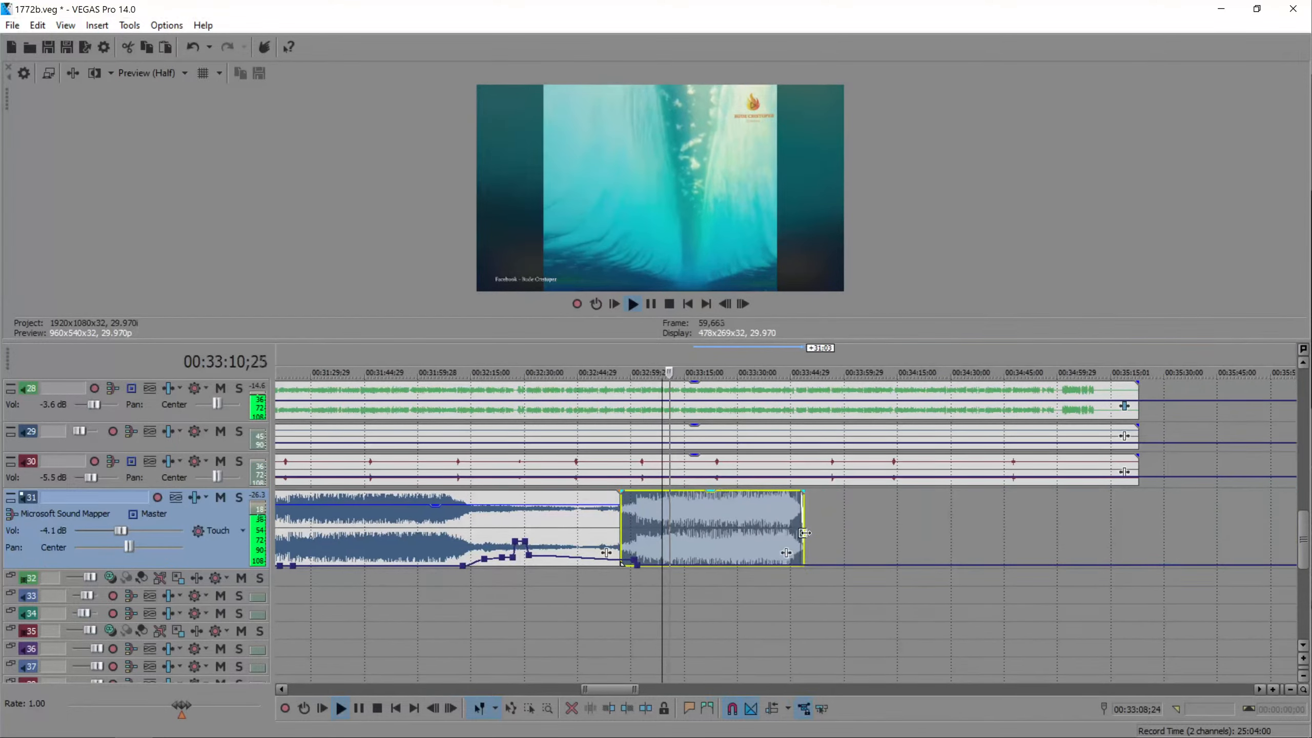
{"action": "left_click_drag", "start_coordinate": [675, 492], "coordinate": [674, 511]}
{"action": "key", "text": "space"}
- Copy the music event playing at 00:28:58, paste it after the last one on track 31 and overlap them in a 29-frame crossfade
{"action": "scroll", "coordinate": [551, 537], "scroll_direction": "down", "scroll_amount": 1}
{"action": "left_click", "coordinate": [333, 514]}
{"action": "key", "text": "ctrl+c"}
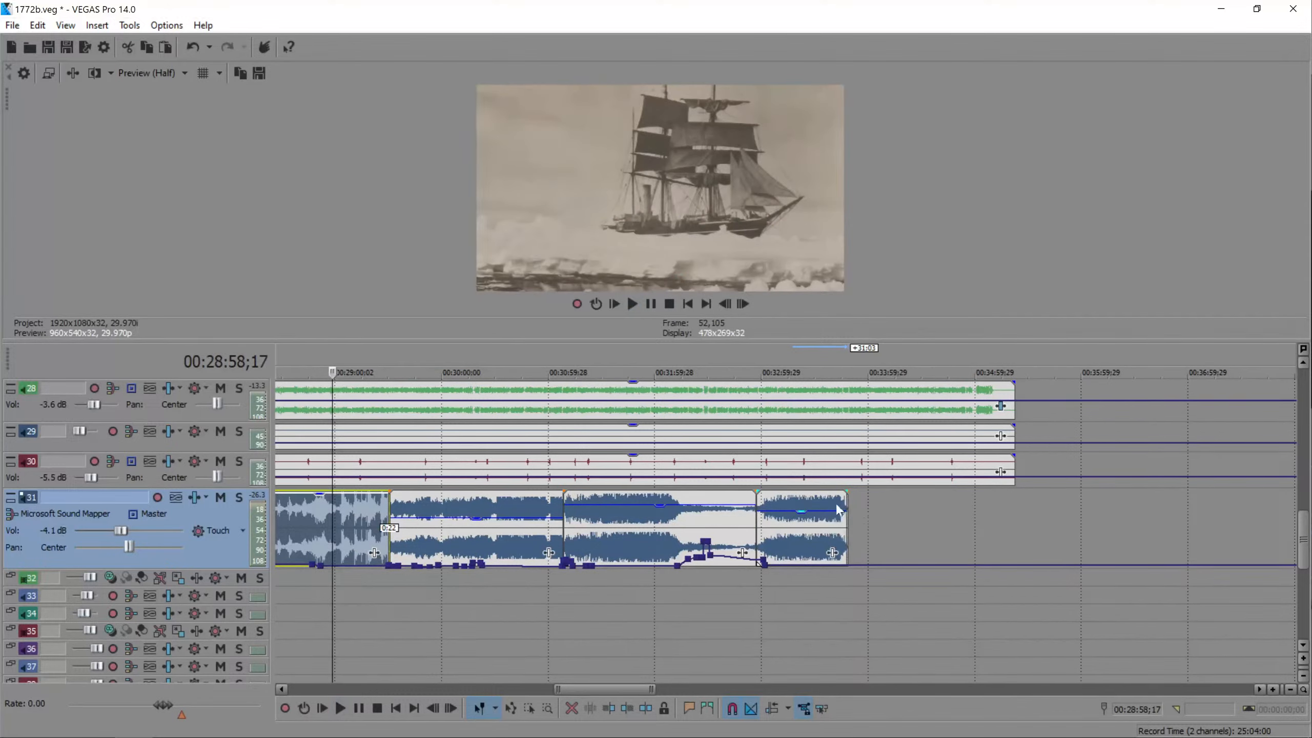
{"action": "left_click", "coordinate": [851, 518]}
{"action": "key", "text": "ctrl+v"}
{"action": "left_click_drag", "start_coordinate": [868, 528], "coordinate": [857, 531]}
{"action": "left_click", "coordinate": [840, 517]}
{"action": "scroll", "coordinate": [826, 542], "scroll_direction": "right", "scroll_amount": 3}
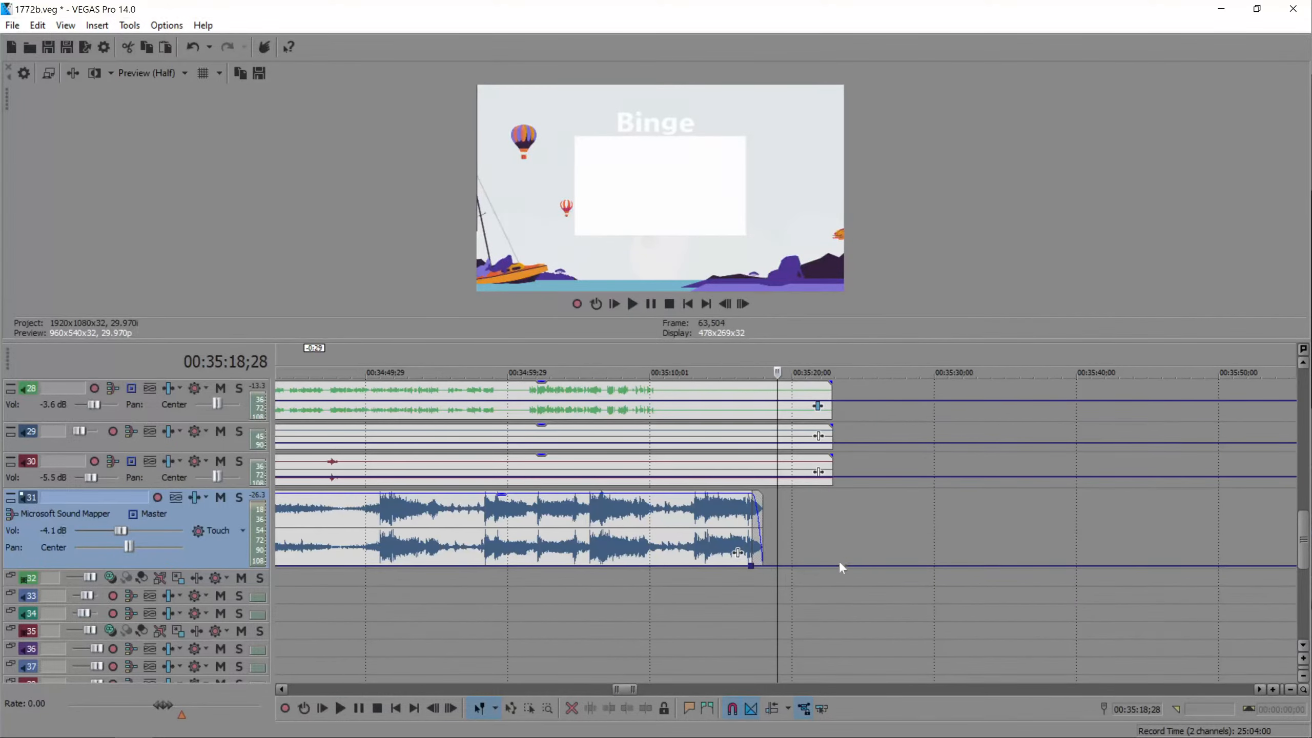
- Adjust the volume points at the start of the pasted music event near 00:33:48 and audition the transition
{"action": "left_click", "coordinate": [631, 519]}
{"action": "scroll", "coordinate": [763, 552], "scroll_direction": "up", "scroll_amount": 5}
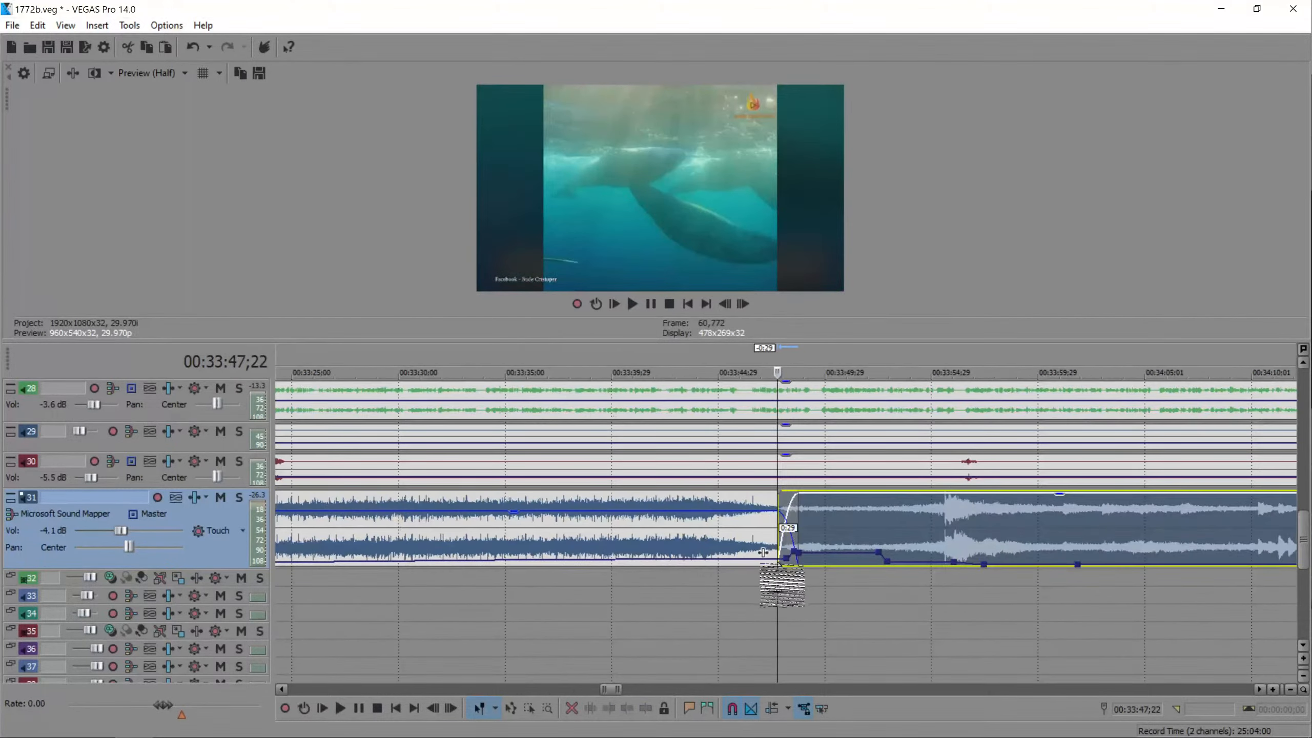
{"action": "left_click_drag", "start_coordinate": [785, 558], "coordinate": [825, 562]}
{"action": "left_click", "coordinate": [796, 536]}
{"action": "key", "text": "space"}
{"action": "left_click", "coordinate": [961, 537]}
{"action": "scroll", "coordinate": [914, 539], "scroll_direction": "down", "scroll_amount": 5}
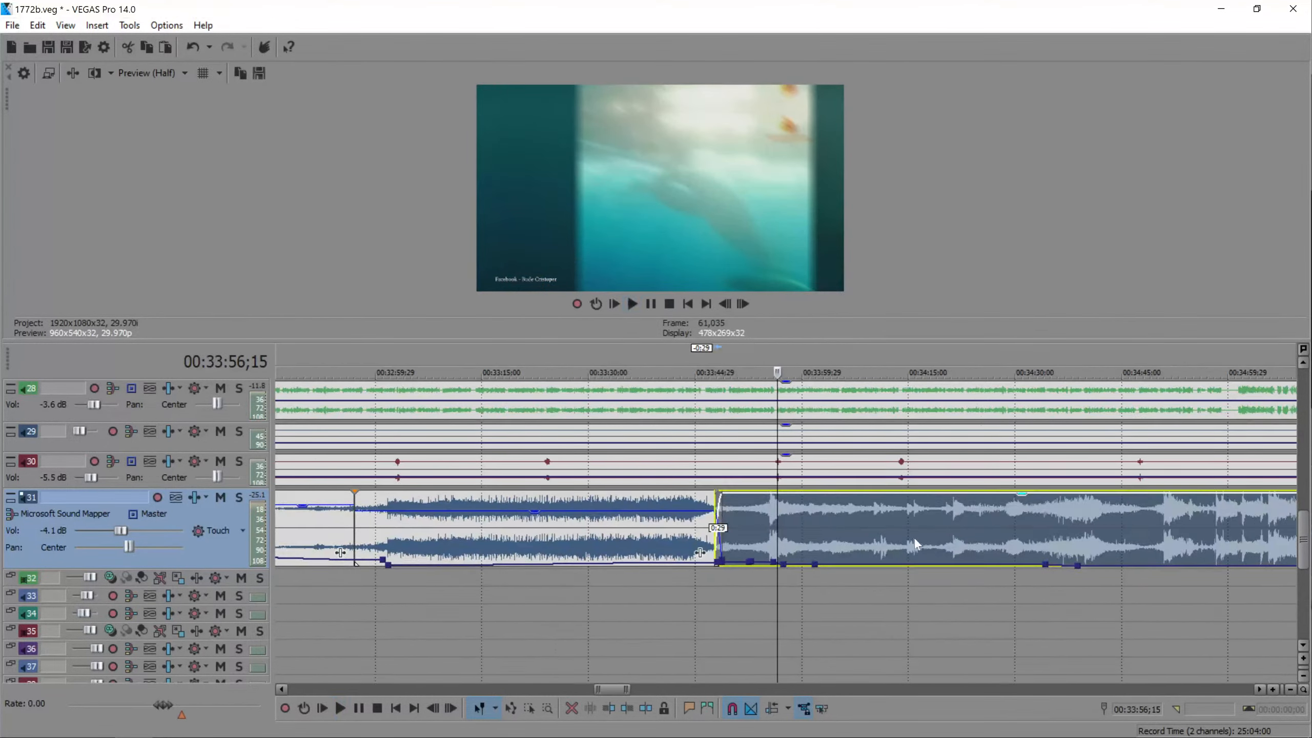
- Trim the ends of the events on tracks 27 to 30 back to about 00:35:00, cutting off the end screen
{"action": "left_click", "coordinate": [1183, 519]}
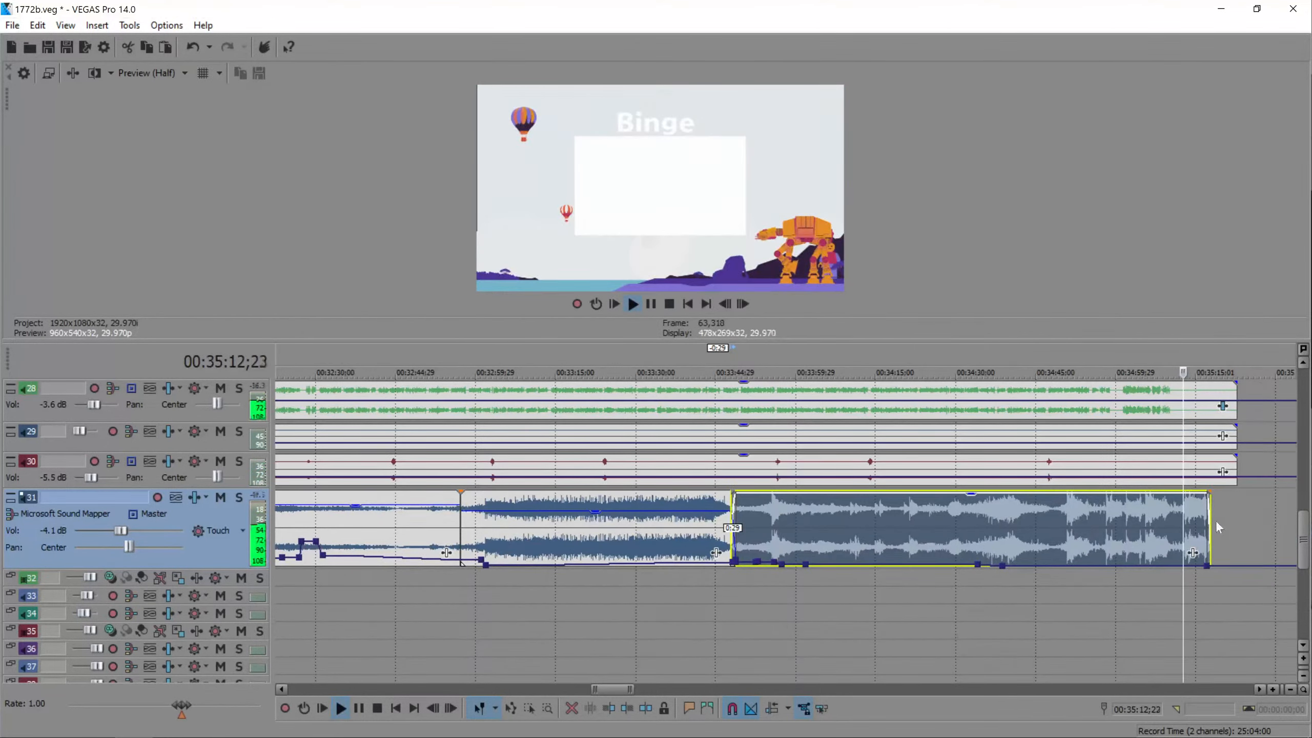
{"action": "scroll", "coordinate": [1244, 396], "scroll_direction": "up", "scroll_amount": 1}
{"action": "key", "text": "space"}
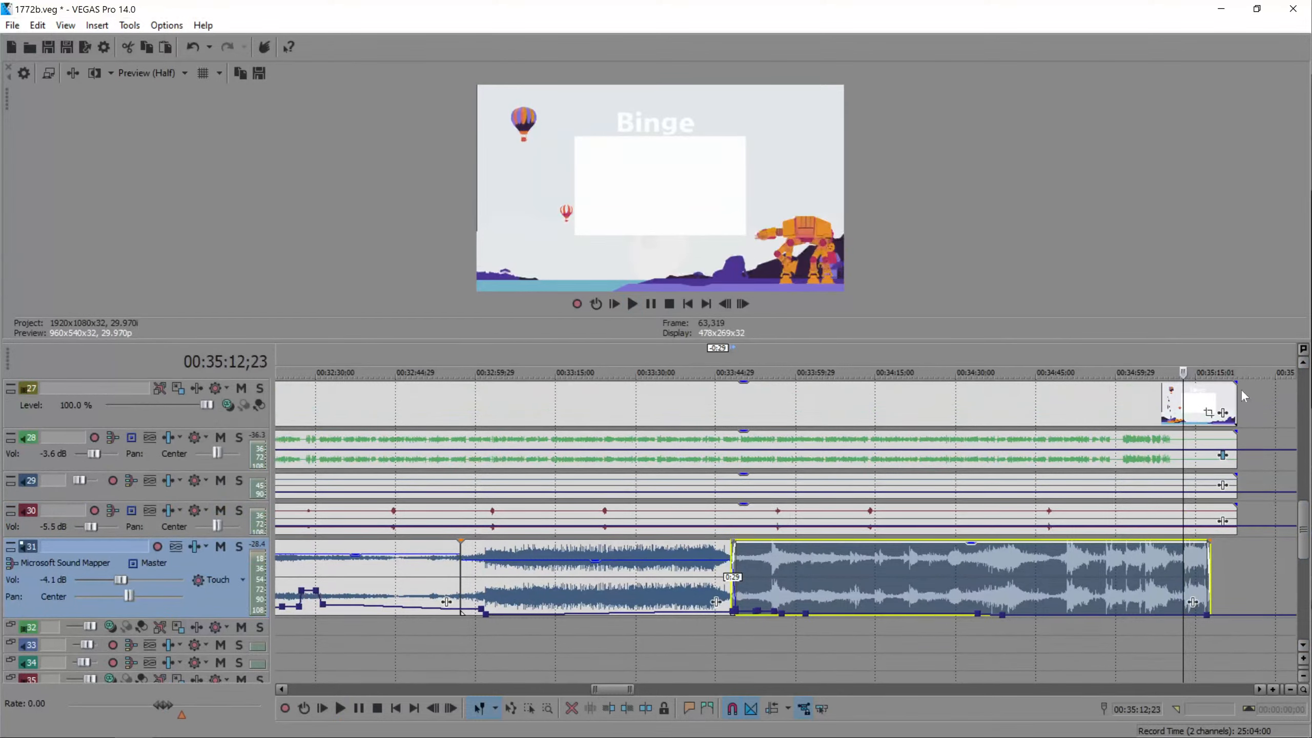
{"action": "left_click_drag", "start_coordinate": [1234, 397], "coordinate": [1114, 396]}
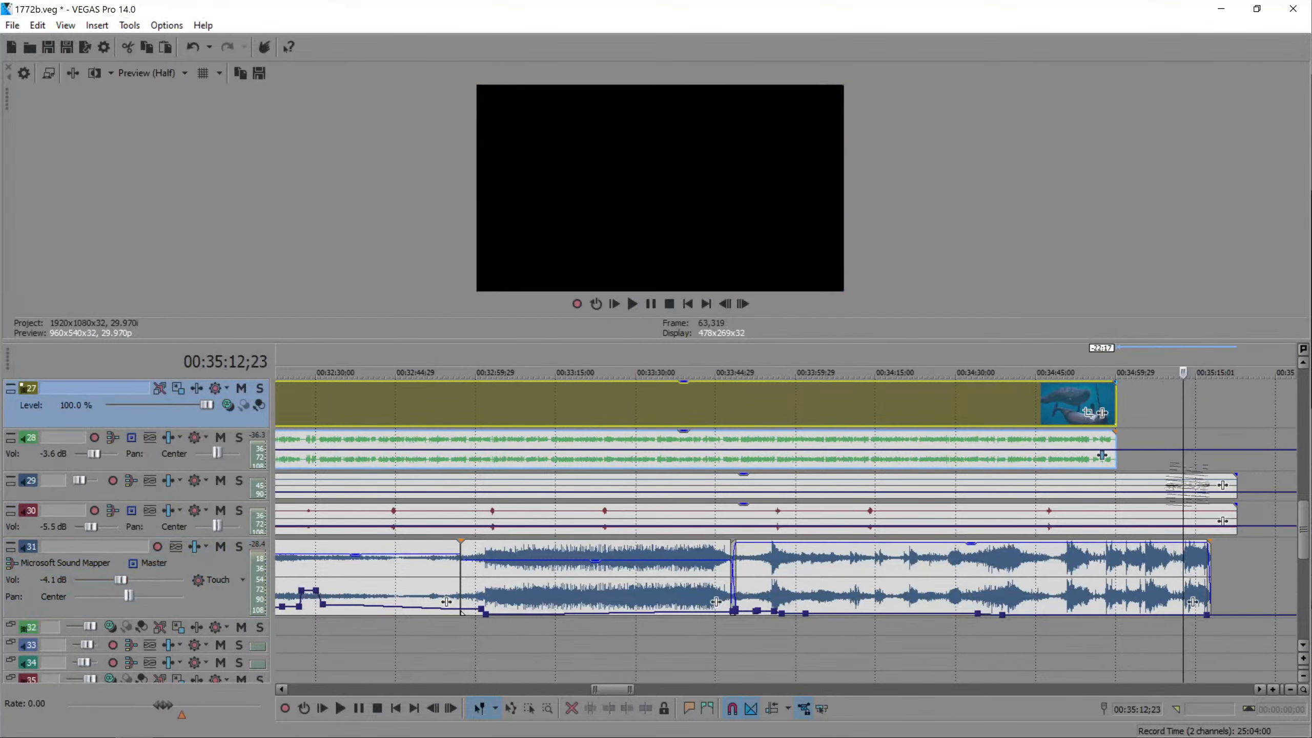
{"action": "left_click_drag", "start_coordinate": [1236, 486], "coordinate": [1125, 482]}
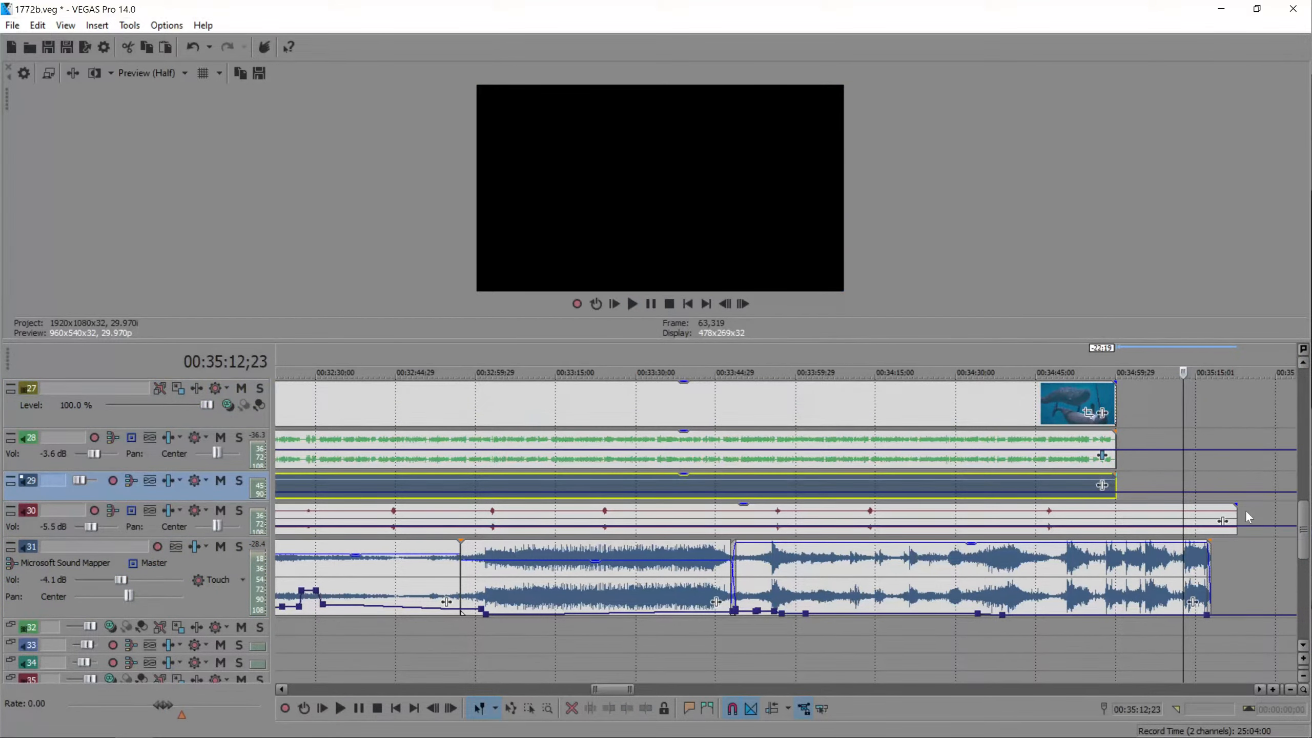
{"action": "left_click_drag", "start_coordinate": [1236, 510], "coordinate": [1111, 509]}
- Split the music on track 31 at about 00:35:00, delete the remainder and add a fade-out of about 4 seconds
{"action": "left_click", "coordinate": [1116, 565]}
{"action": "key", "text": "s"}
{"action": "left_click", "coordinate": [1128, 573]}
{"action": "key", "text": "Delete"}
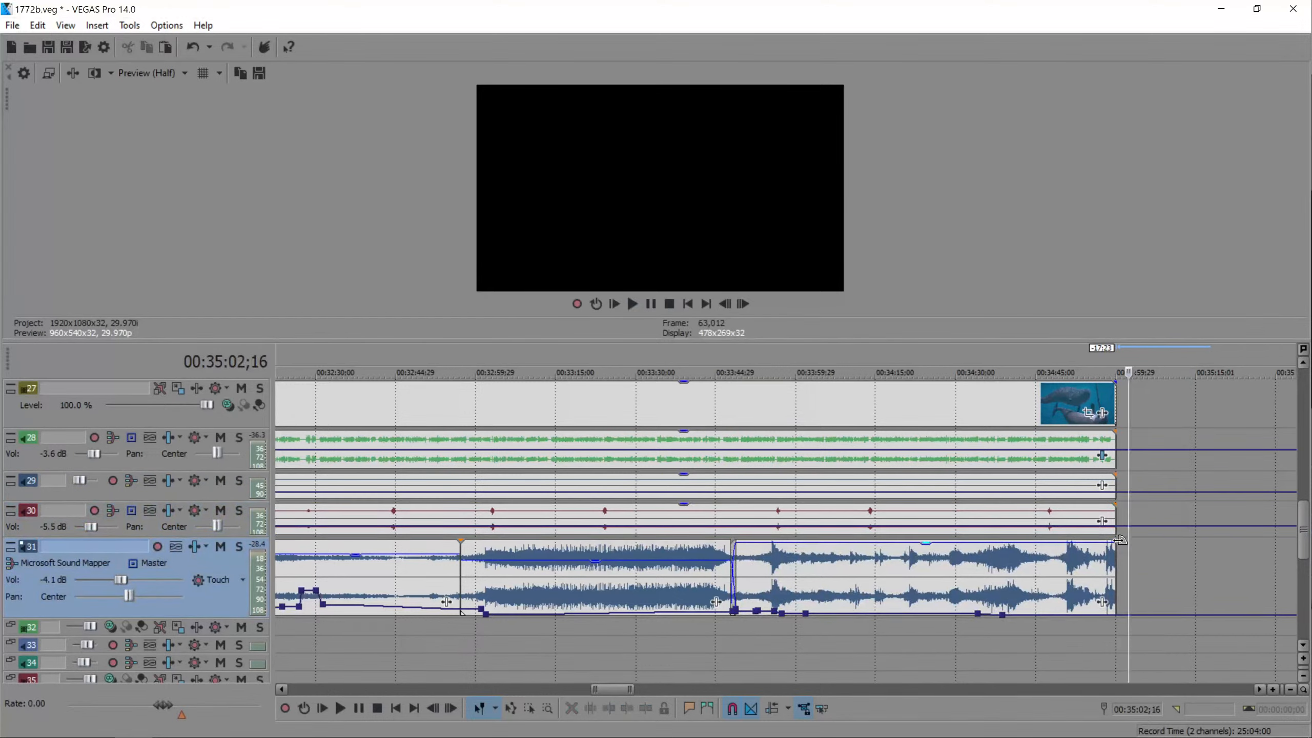
{"action": "left_click_drag", "start_coordinate": [1115, 540], "coordinate": [1096, 539]}
- Lower the gain of the music event around 00:33:27 on track 31 and audition it
{"action": "left_click", "coordinate": [862, 571]}
{"action": "key", "text": "space"}
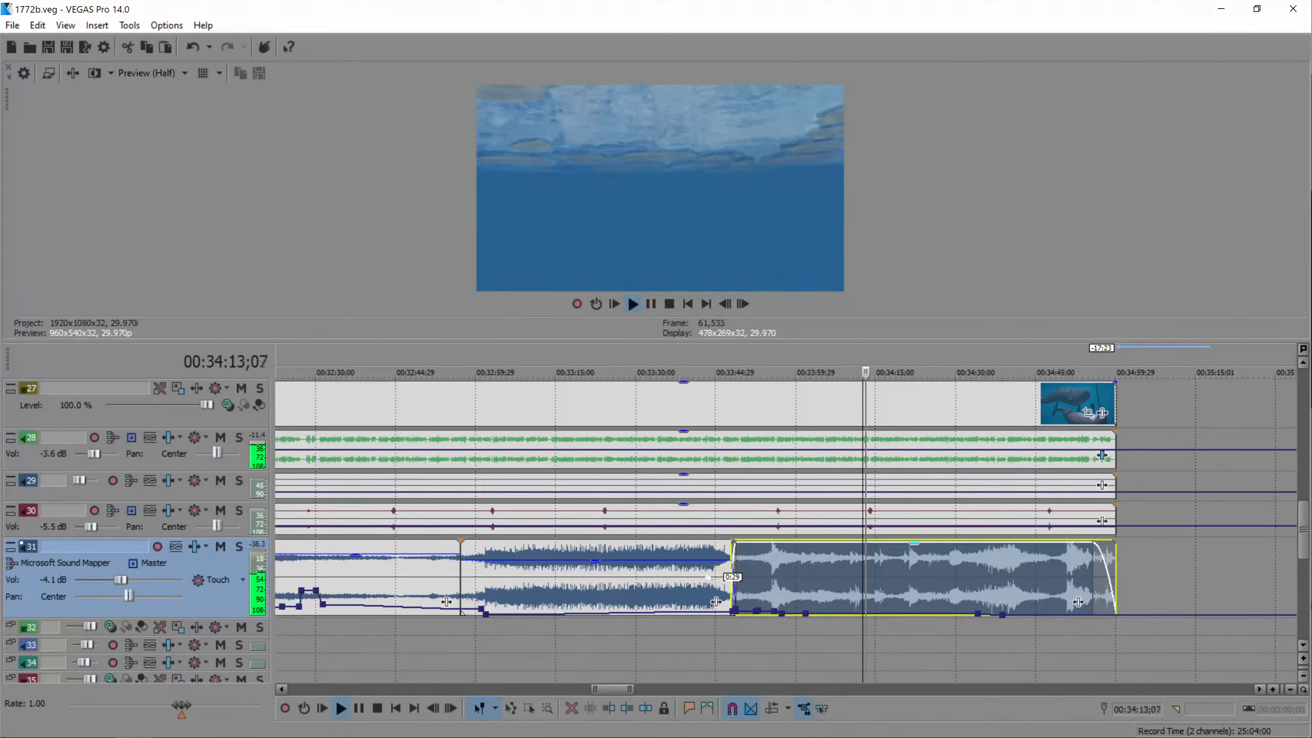
{"action": "left_click", "coordinate": [622, 566]}
{"action": "left_click_drag", "start_coordinate": [621, 559], "coordinate": [623, 568]}
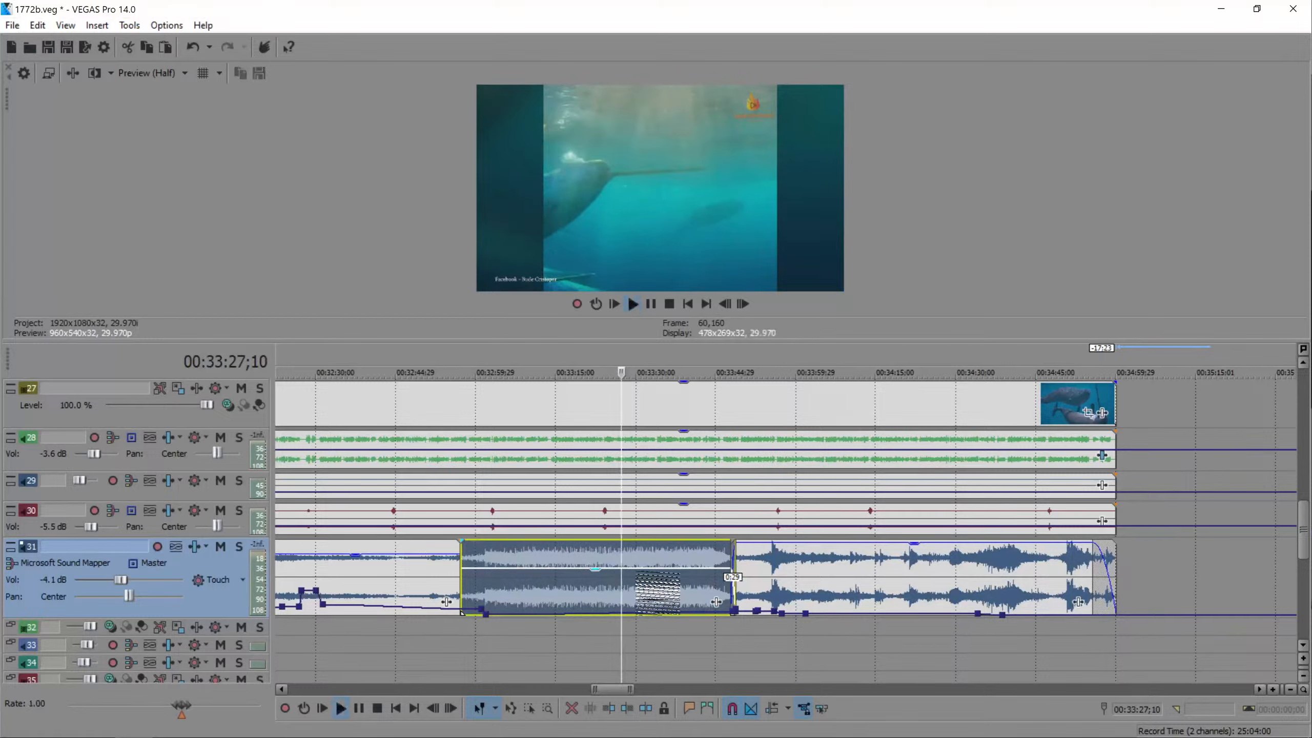
{"action": "left_click", "coordinate": [560, 590]}
{"action": "key", "text": "space"}
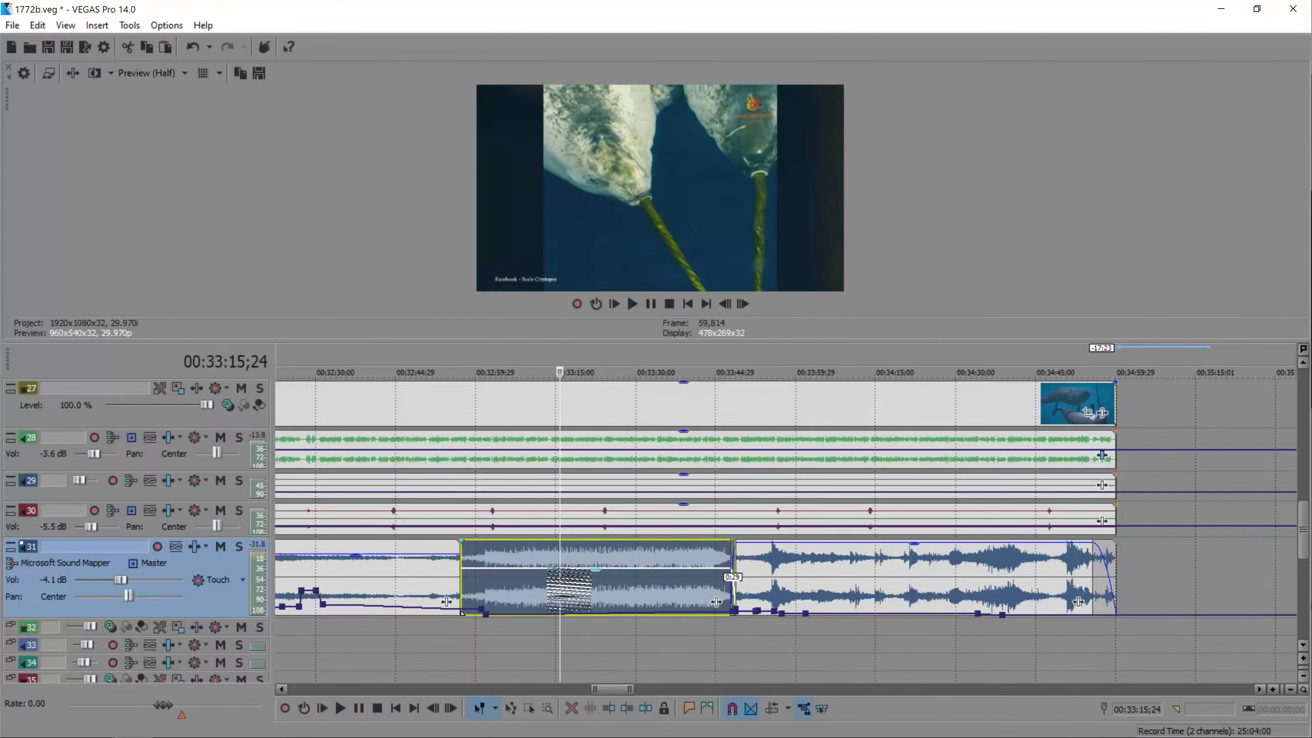
- Spot-check the music levels at several points between 00:30:30 and 00:34:04, then save the project
{"action": "left_click", "coordinate": [812, 576]}
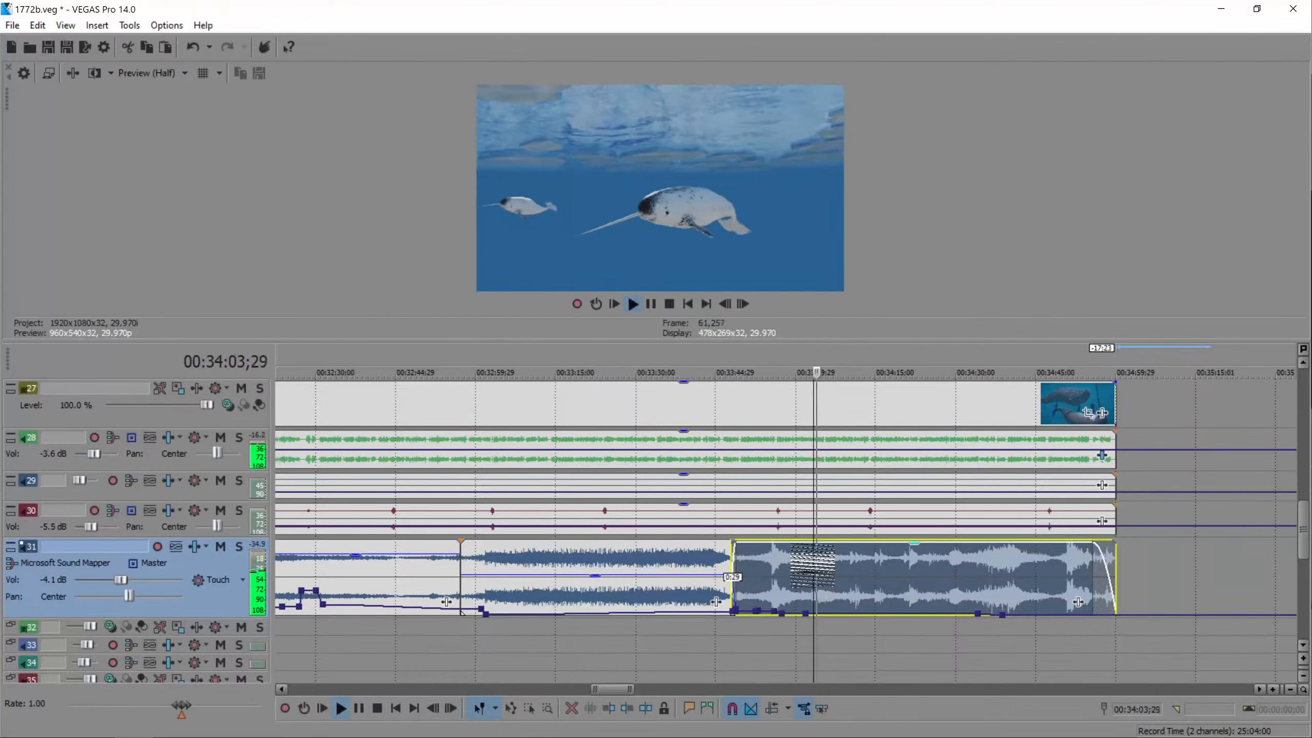
{"action": "key", "text": "space"}
{"action": "left_click", "coordinate": [381, 576]}
{"action": "key", "text": "space"}
{"action": "scroll", "coordinate": [381, 576], "scroll_direction": "down", "scroll_amount": 3}
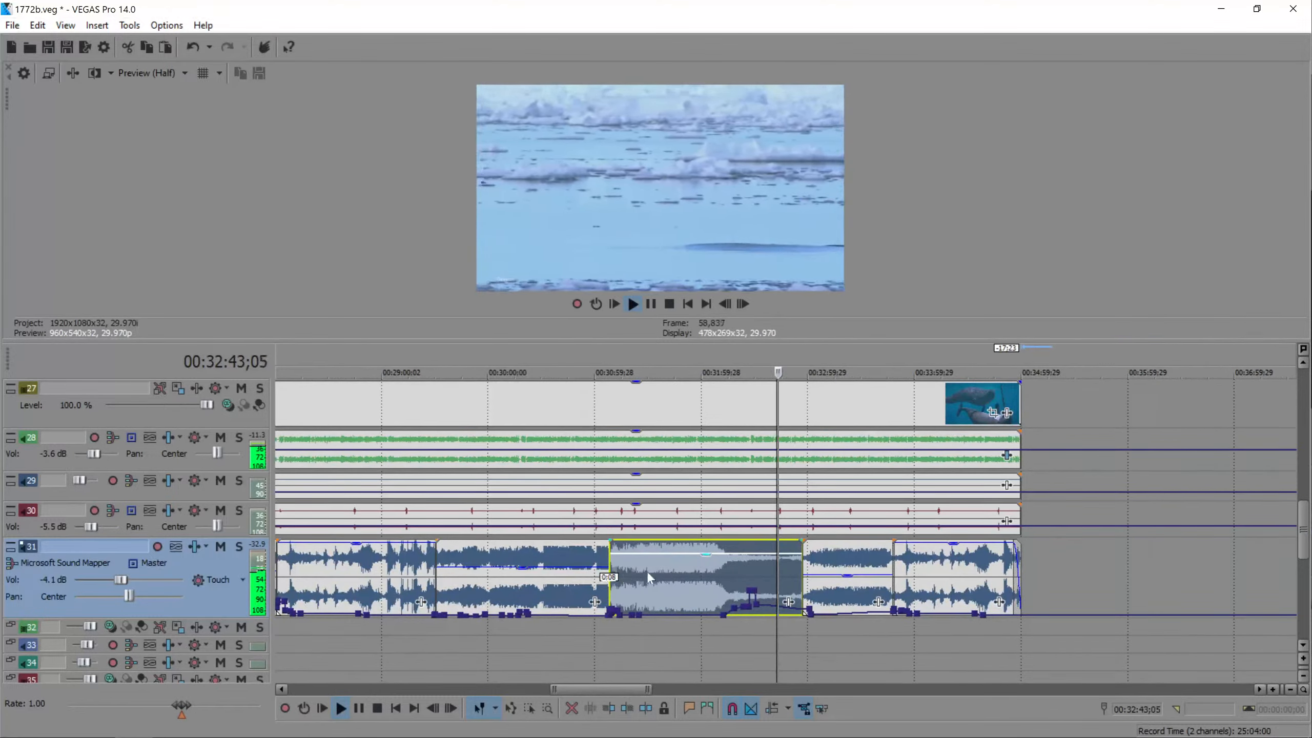
{"action": "left_click", "coordinate": [541, 573]}
{"action": "key", "text": "space"}
{"action": "key", "text": "ctrl+s"}
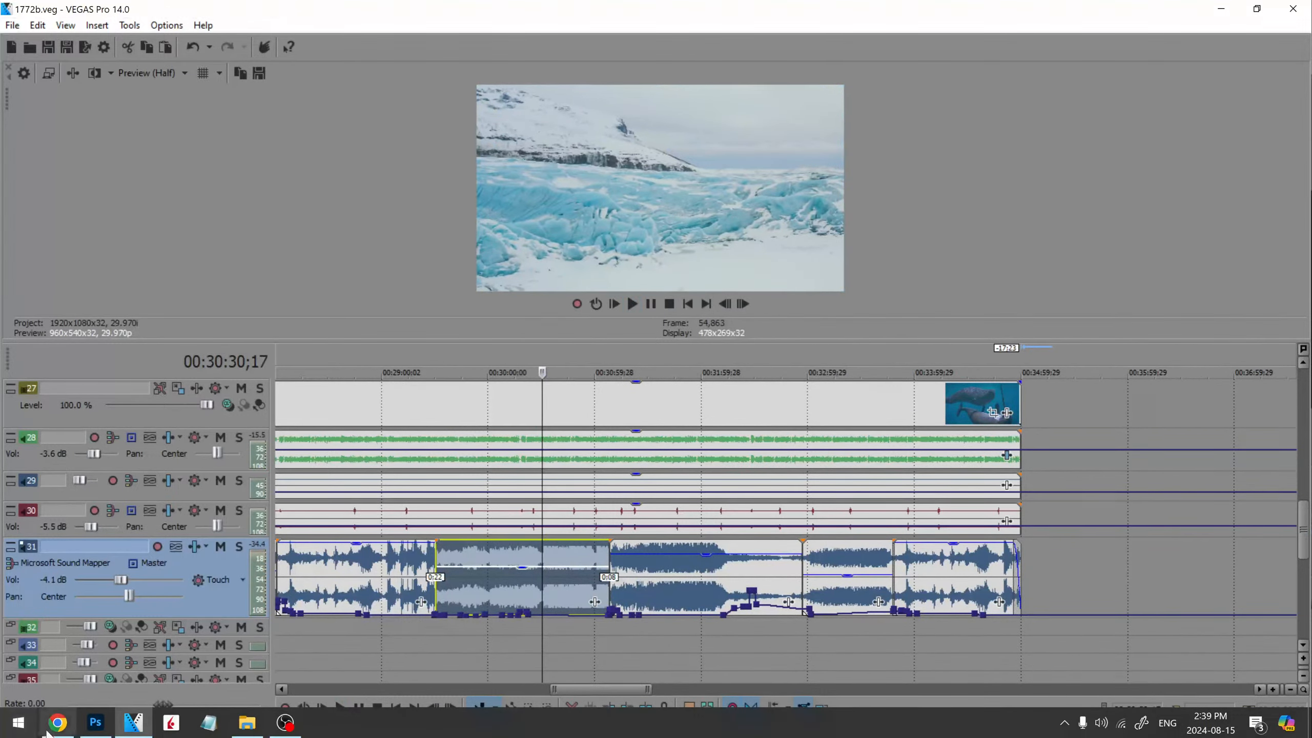
- Switch to Chrome to check the YouTube live stream page and its chat, then return to VEGAS Pro
{"action": "left_click", "coordinate": [57, 728]}
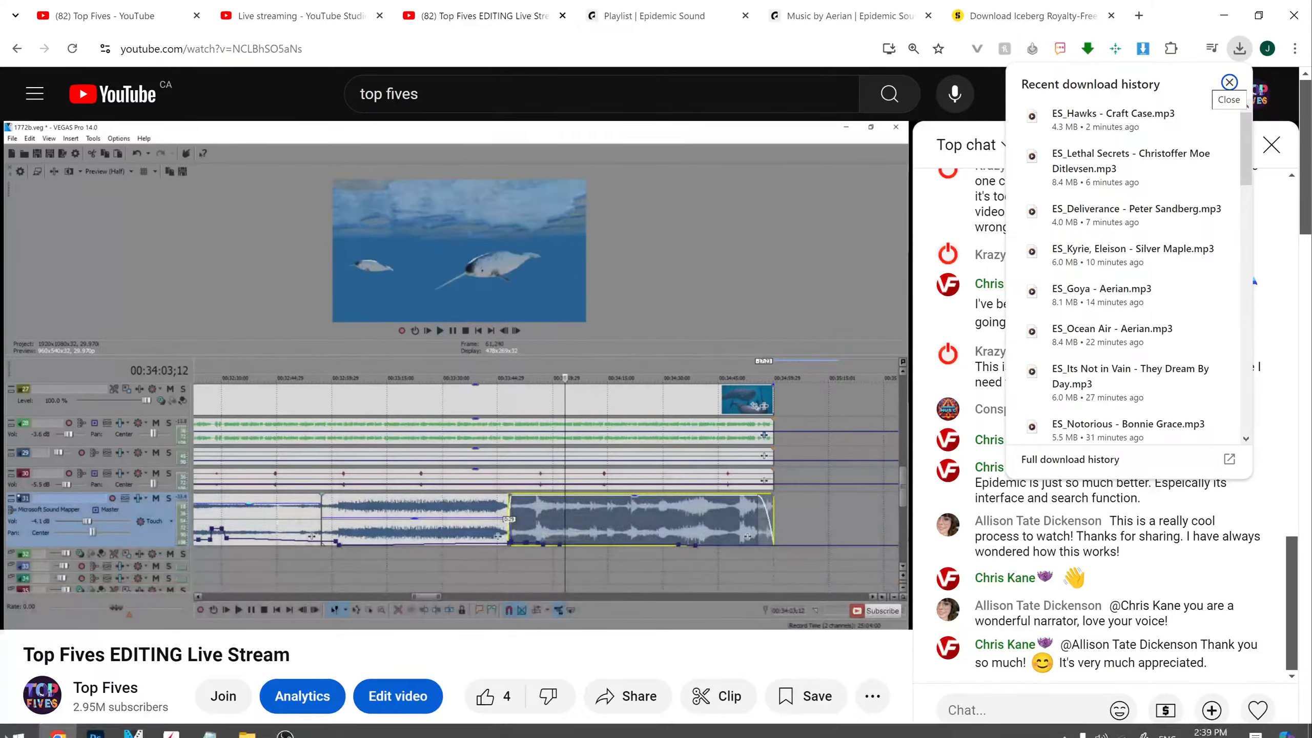
{"action": "left_click", "coordinate": [138, 725]}
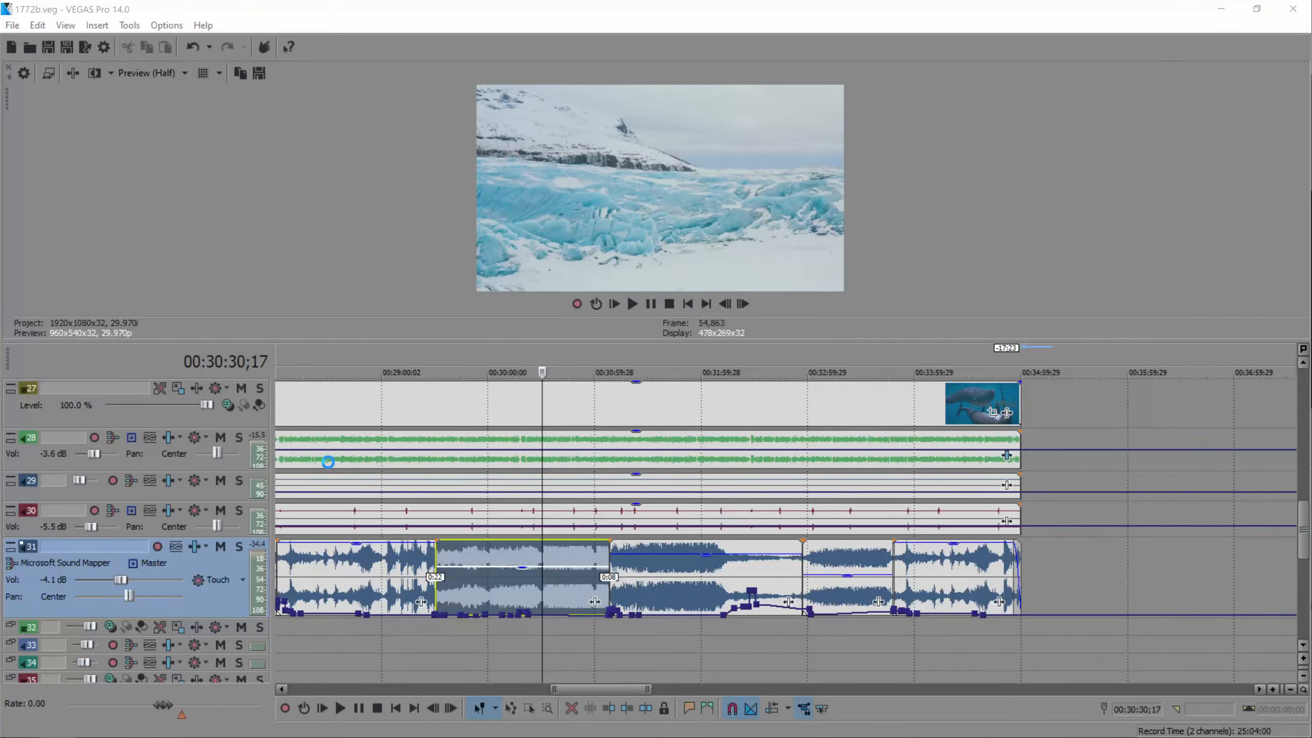
- Play the project from its beginning at 00:03:47;06 and enlarge the video preview area
{"action": "scroll", "coordinate": [352, 442], "scroll_direction": "down", "scroll_amount": 6}
{"action": "left_click", "coordinate": [315, 392]}
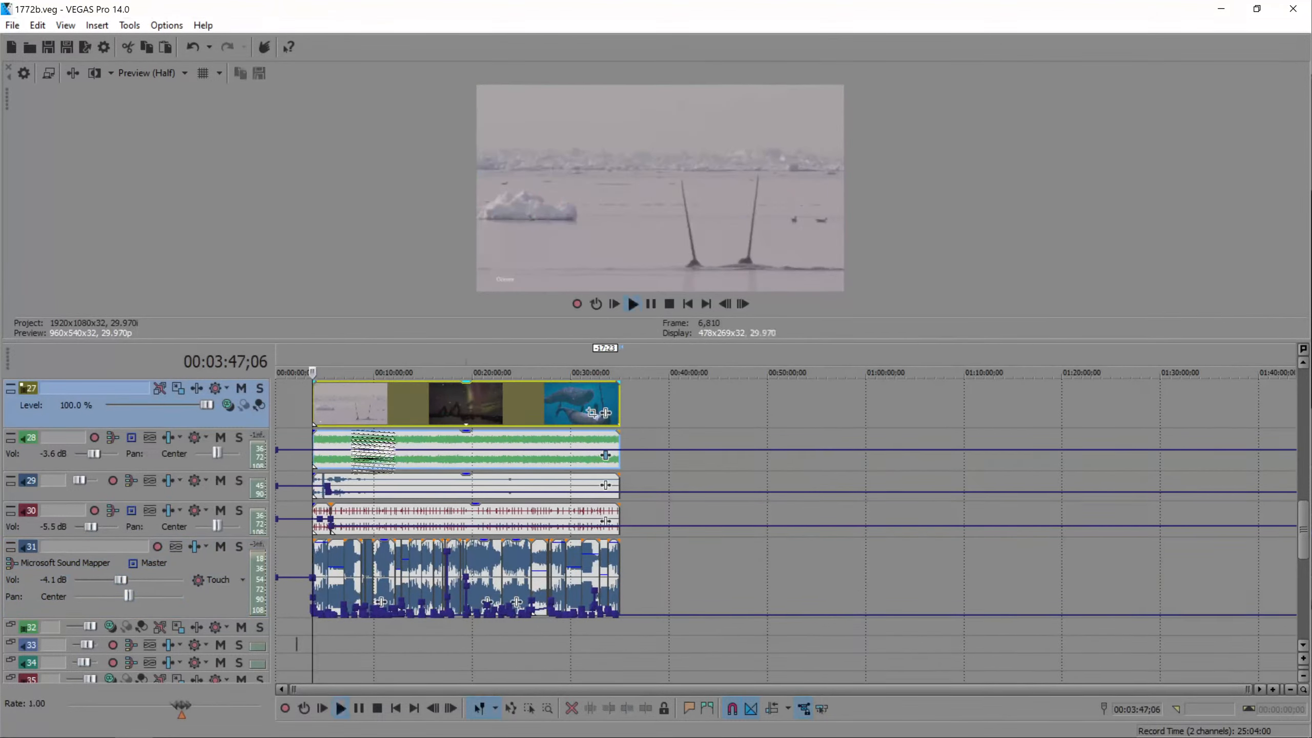
{"action": "scroll", "coordinate": [738, 407], "scroll_direction": "up", "scroll_amount": 8}
{"action": "key", "text": "space"}
{"action": "left_click_drag", "start_coordinate": [882, 345], "coordinate": [873, 404]}
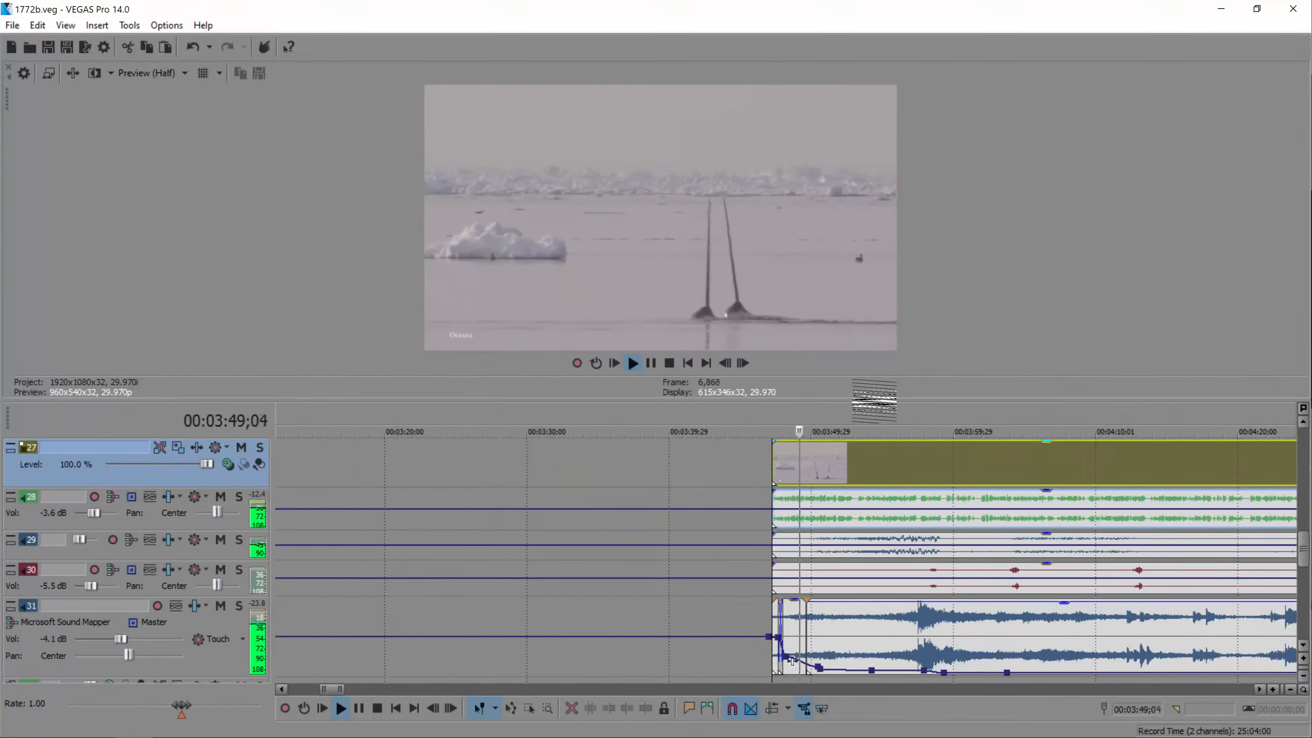
{"action": "scroll", "coordinate": [959, 514], "scroll_direction": "up", "scroll_amount": 1}
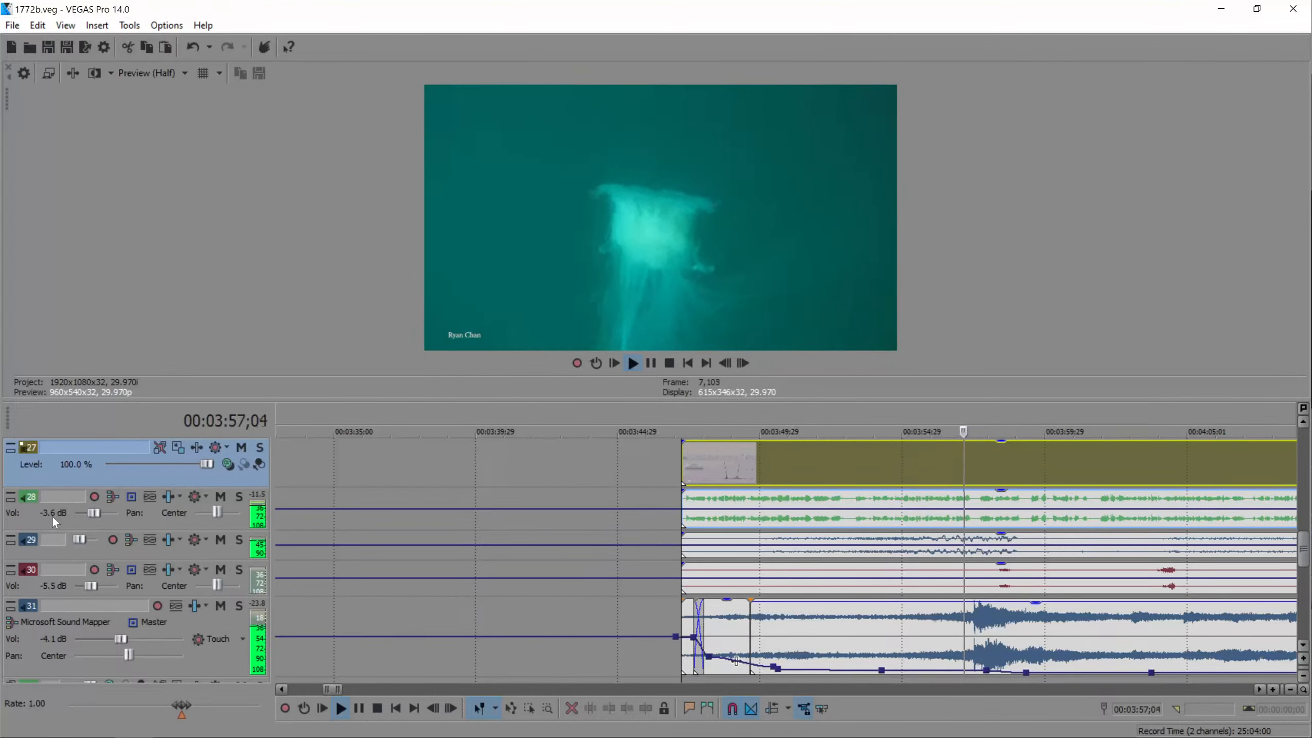
- Raise the volume of track 28 to -1.2 dB and audition the opening again
{"action": "key", "text": "space"}
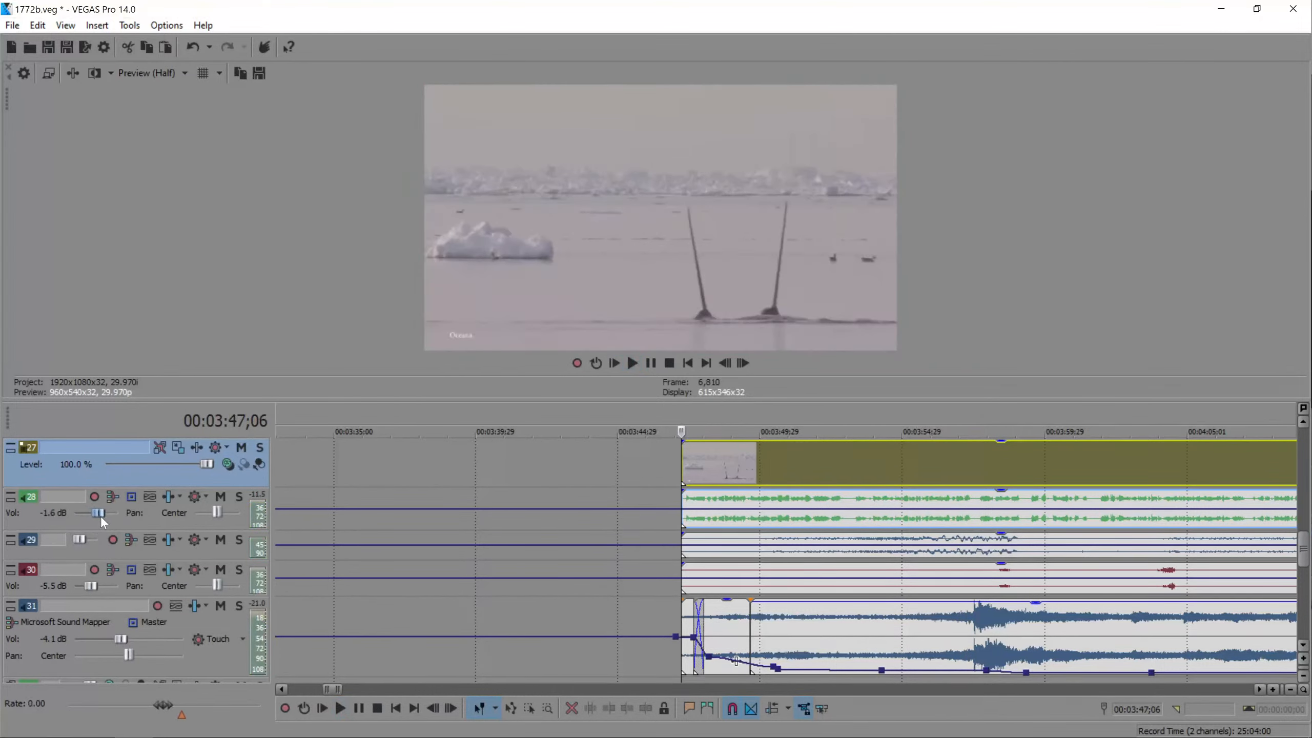
{"action": "key", "text": "space"}
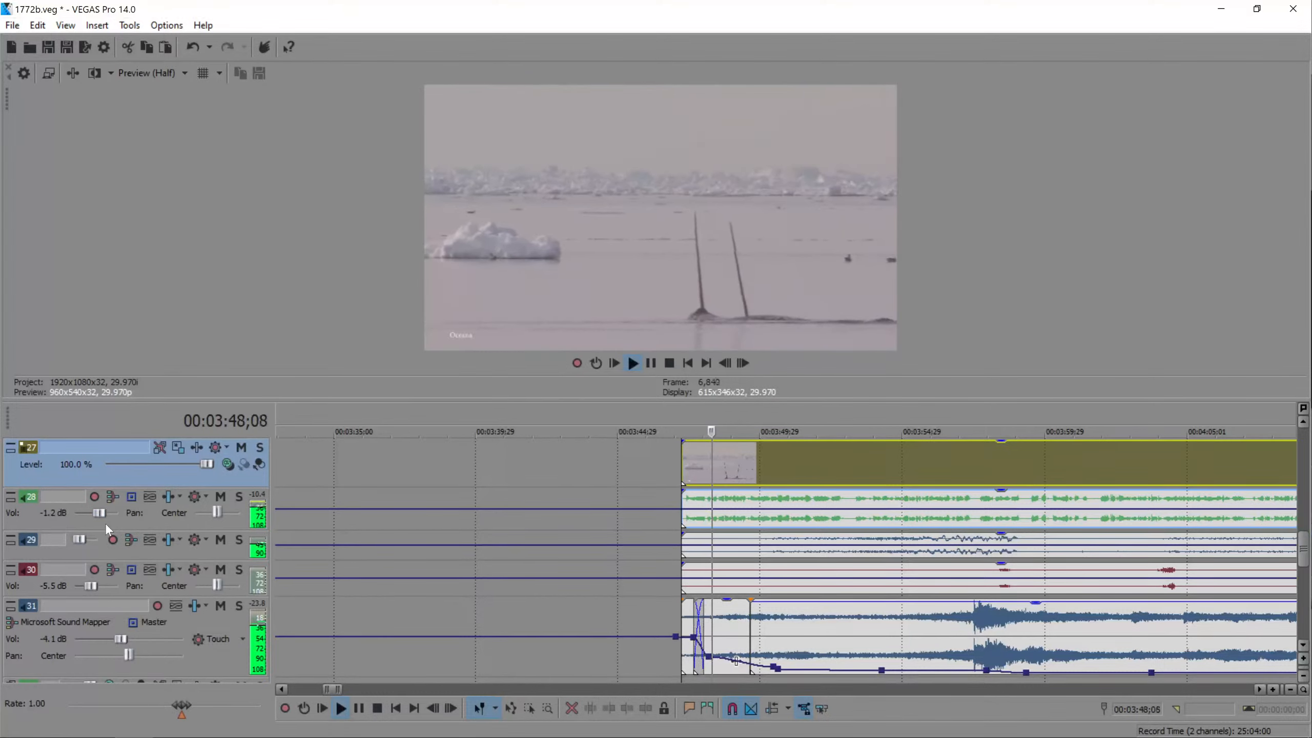
{"action": "key", "text": "space"}
- Remove the video event on track 27 from its group
{"action": "right_click", "coordinate": [751, 462]}
{"action": "mouse_move", "coordinate": [826, 628]}
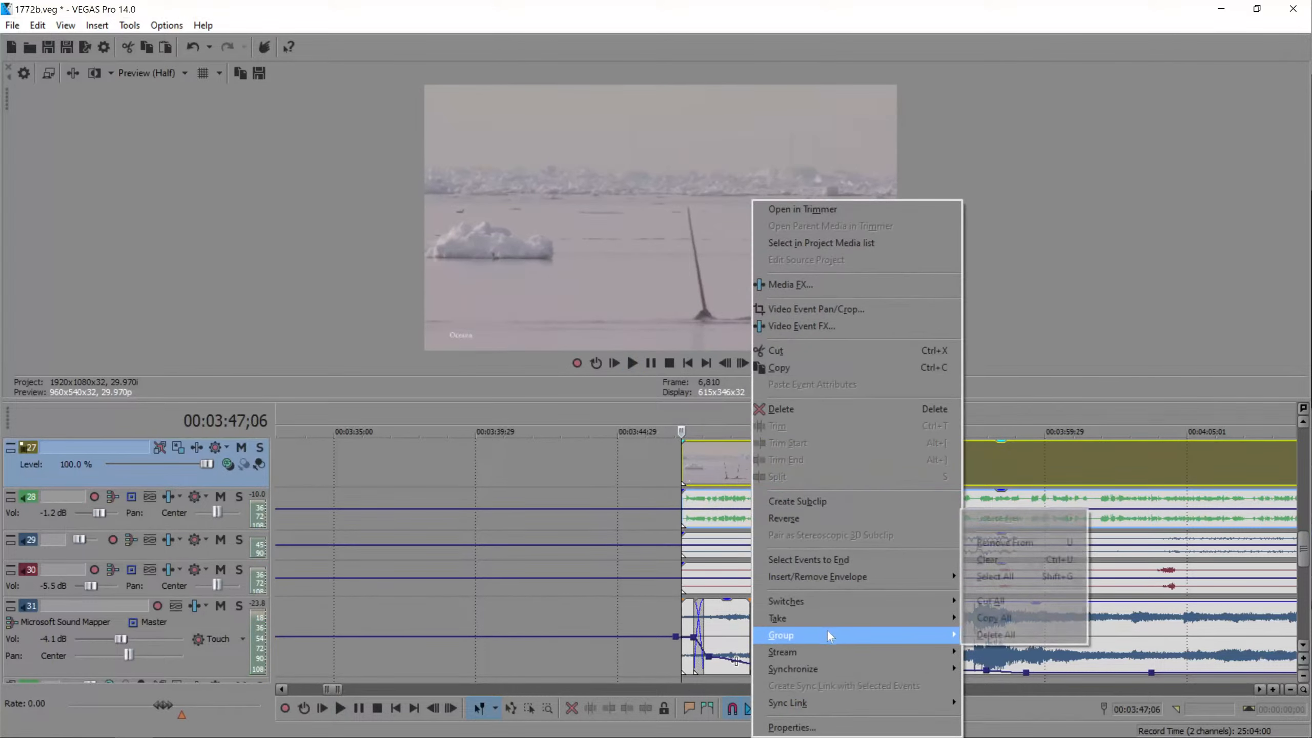
{"action": "left_click", "coordinate": [1002, 544]}
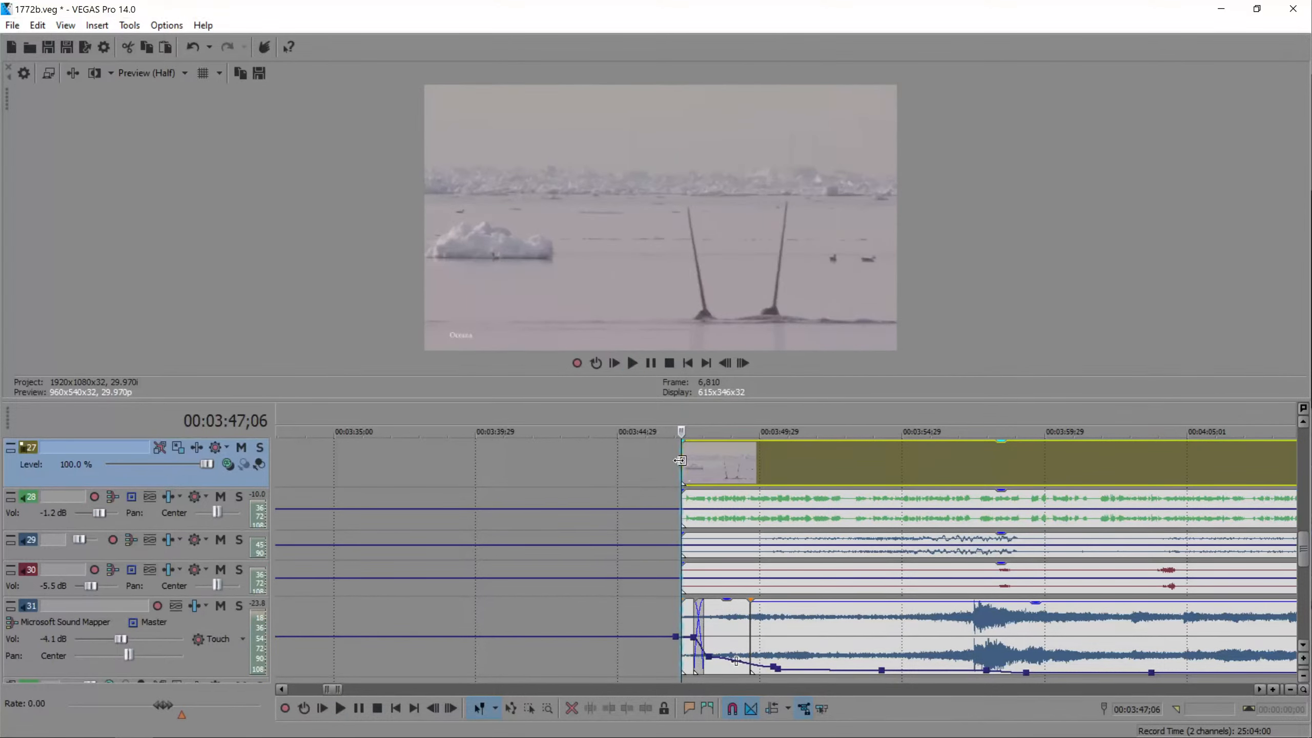
- Trim the start of the first video event on track 27 to about 03:56, opening a gap from 03:47;06
{"action": "left_click_drag", "start_coordinate": [681, 462], "coordinate": [943, 464]}
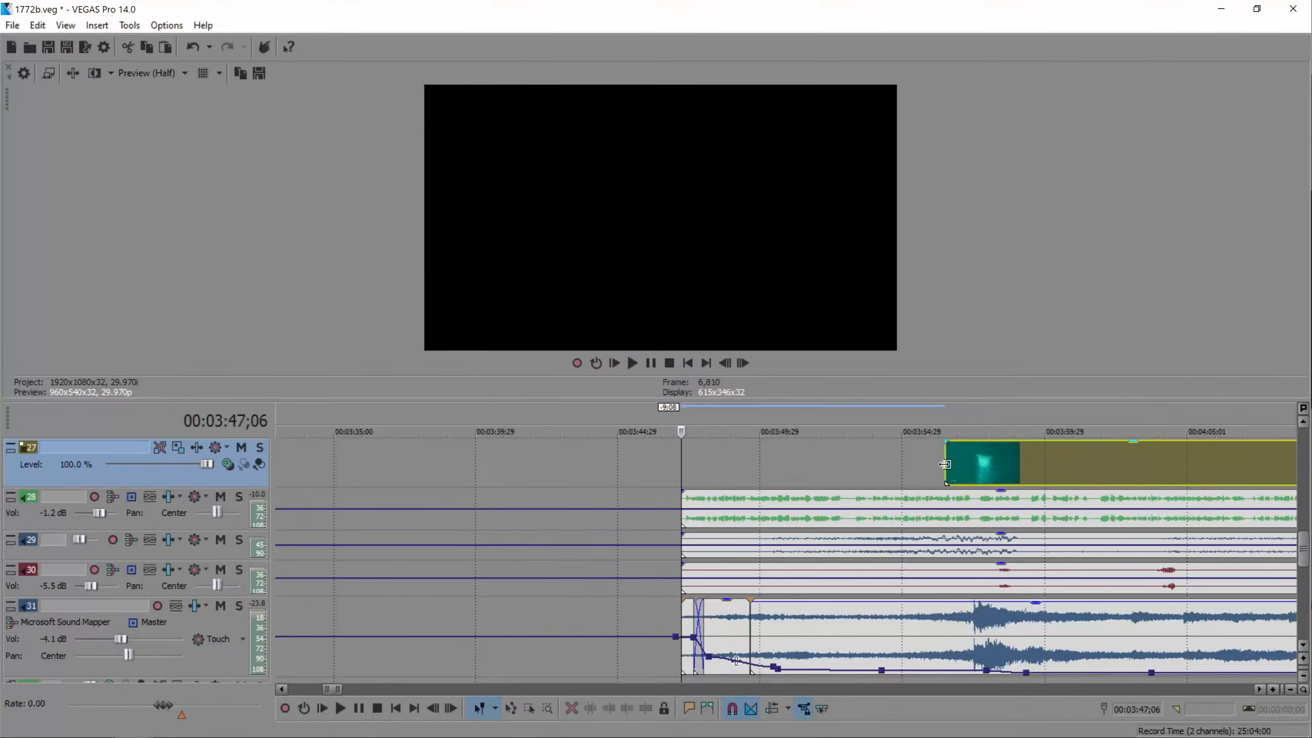
{"action": "left_click", "coordinate": [731, 459]}
- Switch to Chrome and browse the Storyblocks iceberg results for footage to fill the gap
{"action": "left_click", "coordinate": [58, 722]}
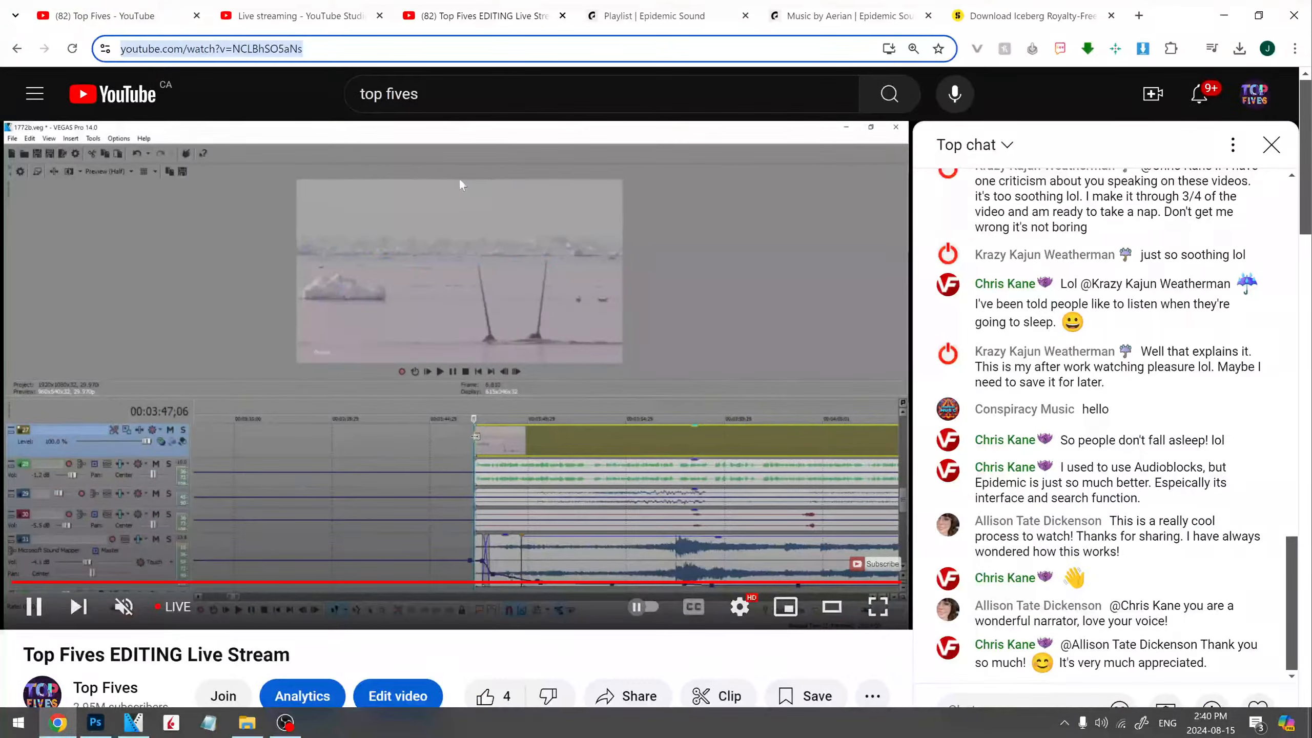
{"action": "left_click", "coordinate": [1015, 16]}
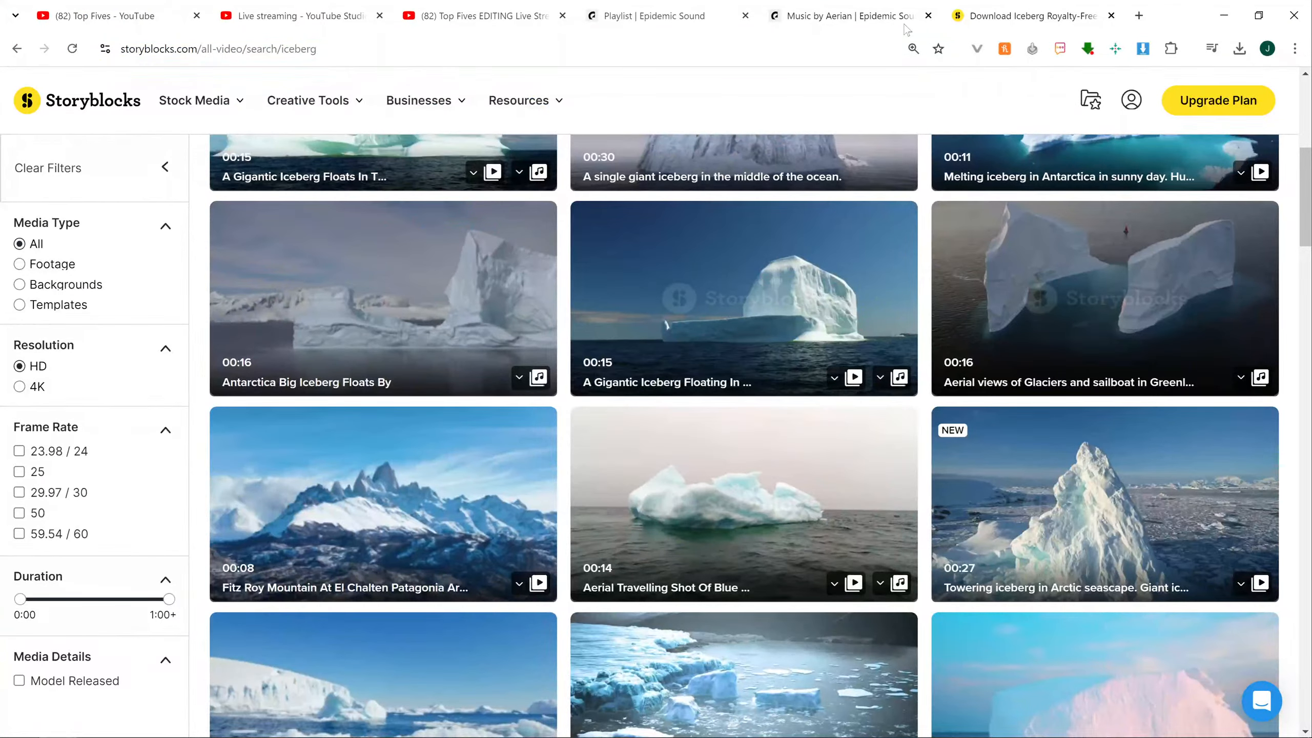
{"action": "mouse_move", "coordinate": [907, 30]}
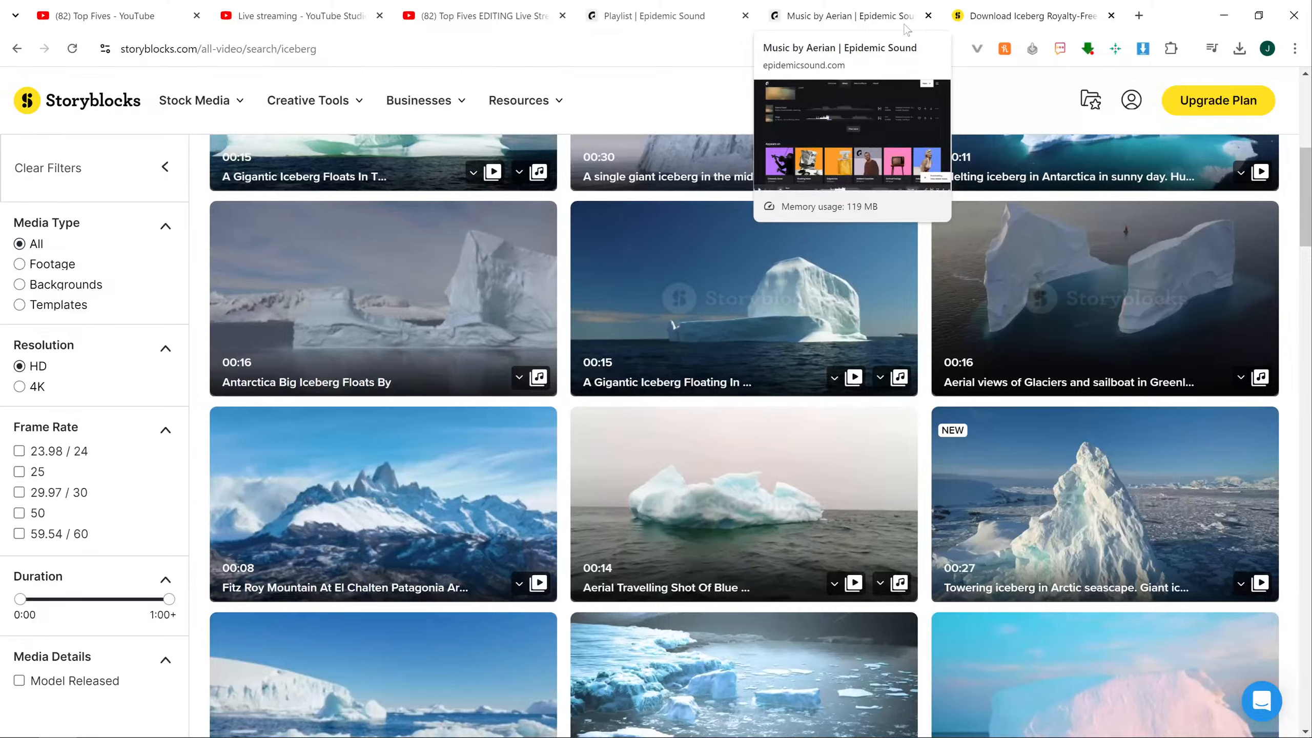
{"action": "scroll", "coordinate": [570, 308], "scroll_direction": "down", "scroll_amount": 4}
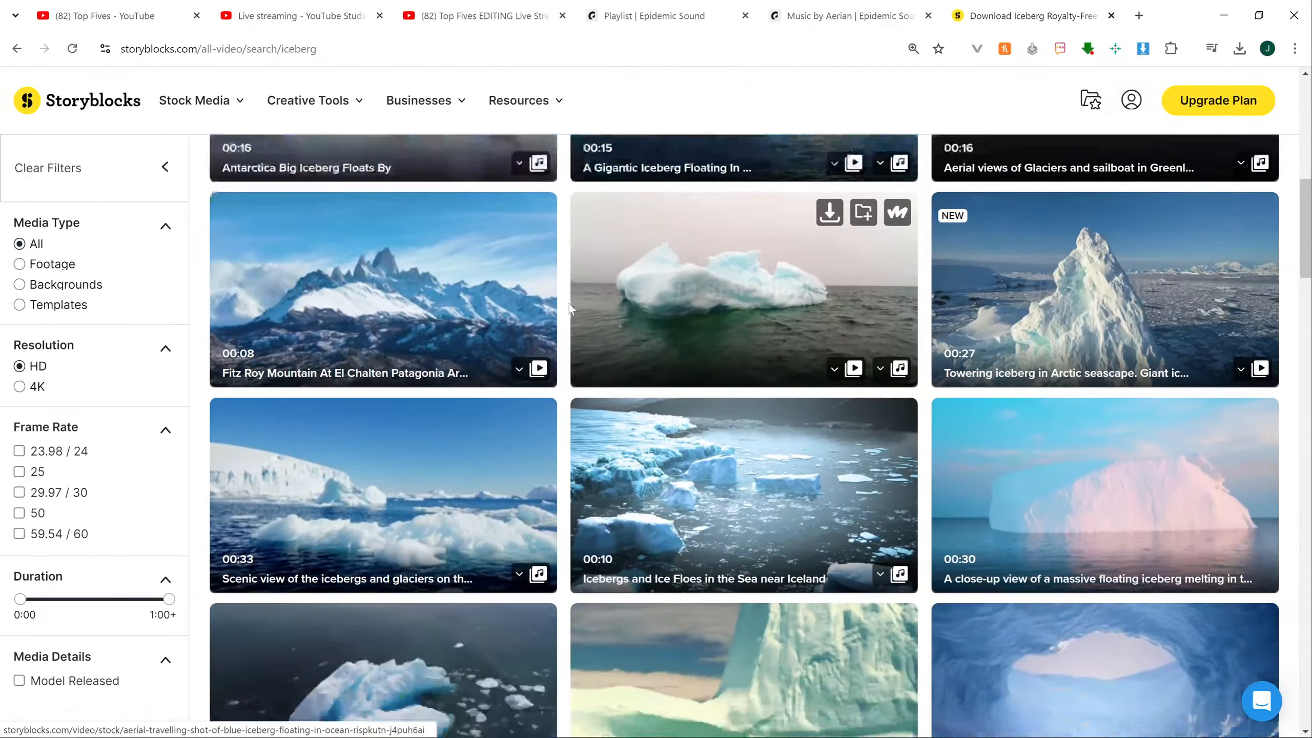
{"action": "scroll", "coordinate": [570, 309], "scroll_direction": "up", "scroll_amount": 10}
{"action": "right_click", "coordinate": [482, 278]}
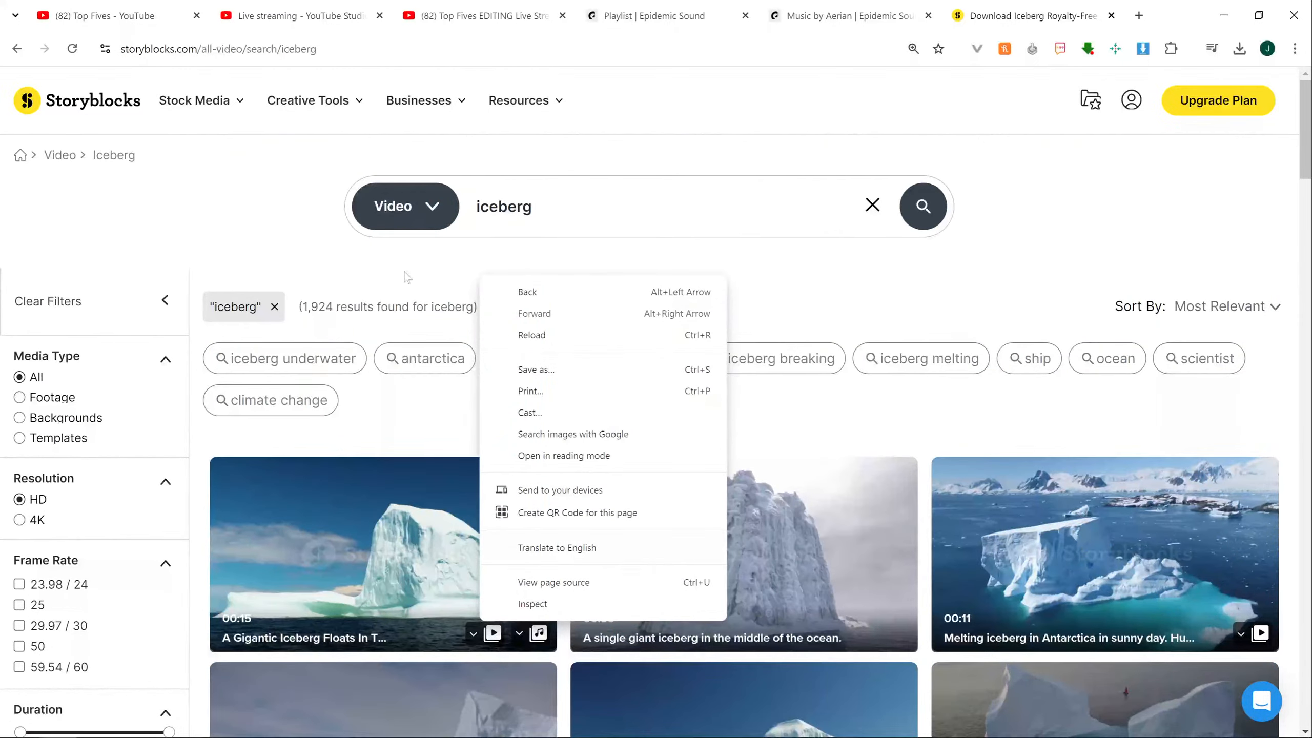
{"action": "scroll", "coordinate": [407, 278], "scroll_direction": "down", "scroll_amount": 2}
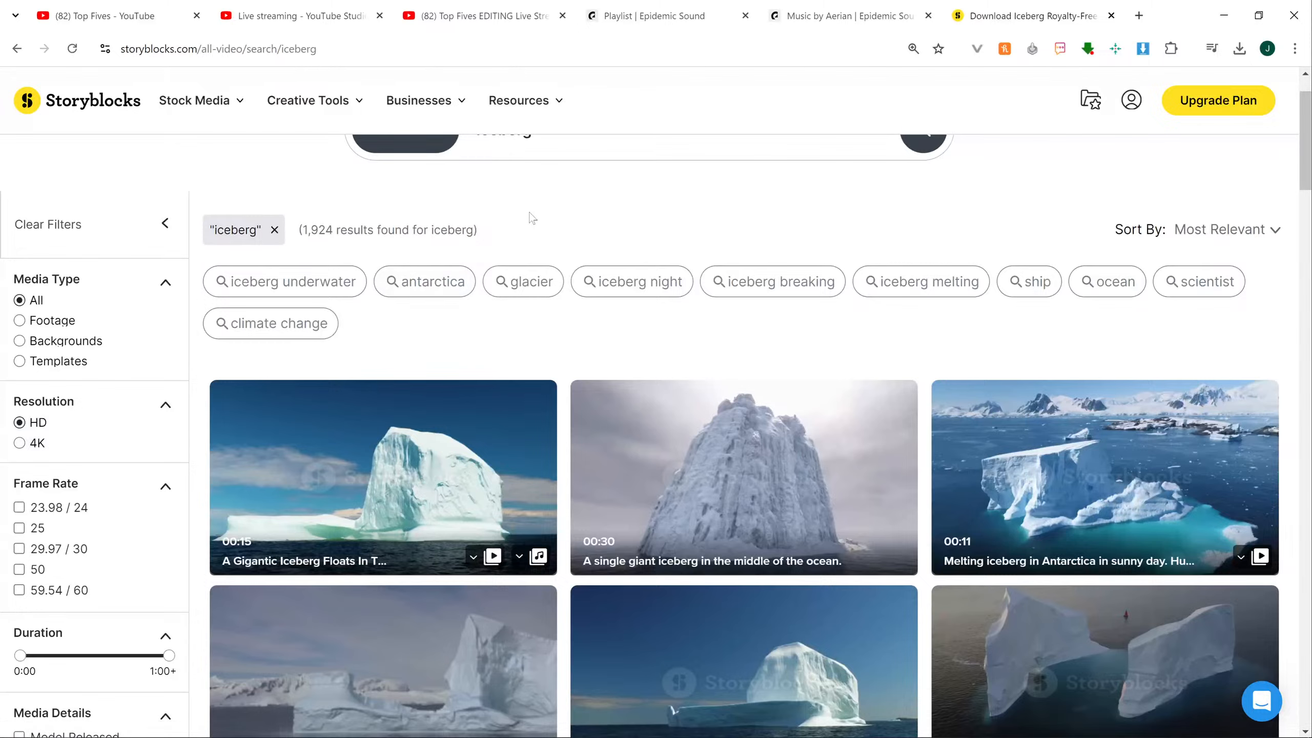
{"action": "scroll", "coordinate": [366, 201], "scroll_direction": "down", "scroll_amount": 4}
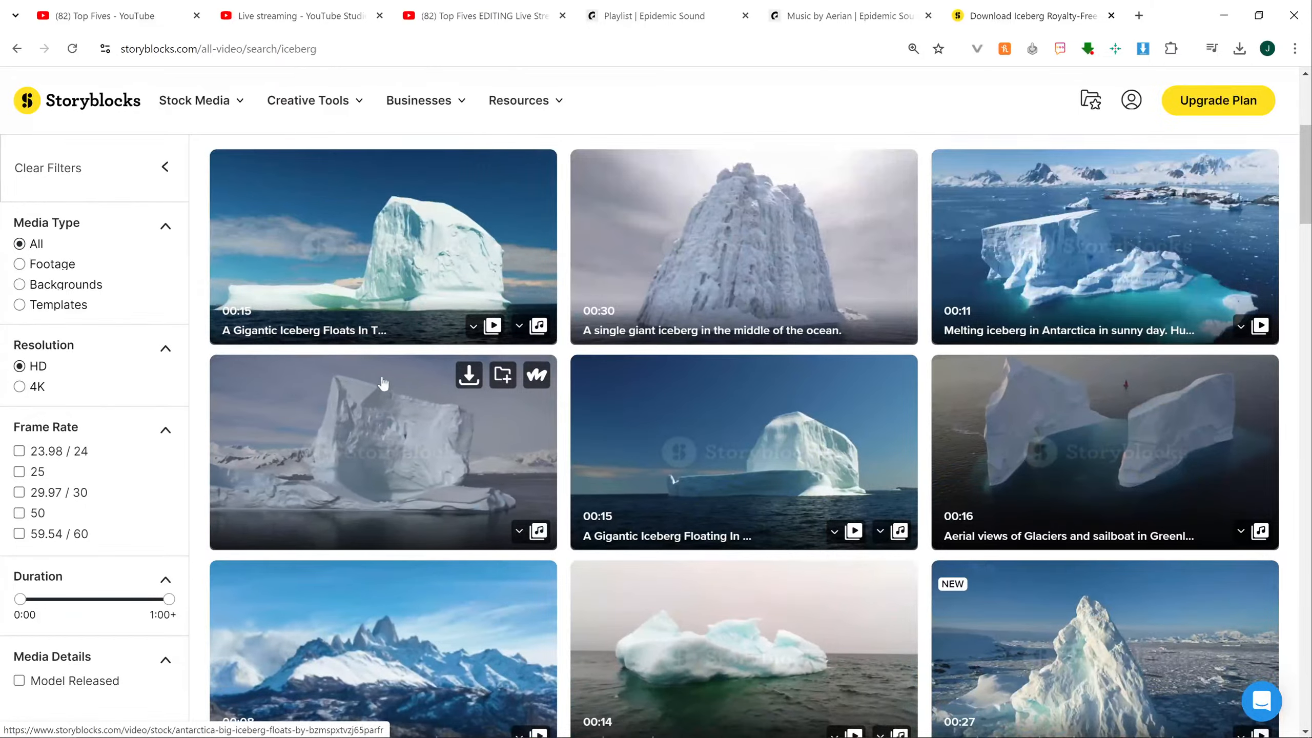
{"action": "scroll", "coordinate": [387, 408], "scroll_direction": "down", "scroll_amount": 4}
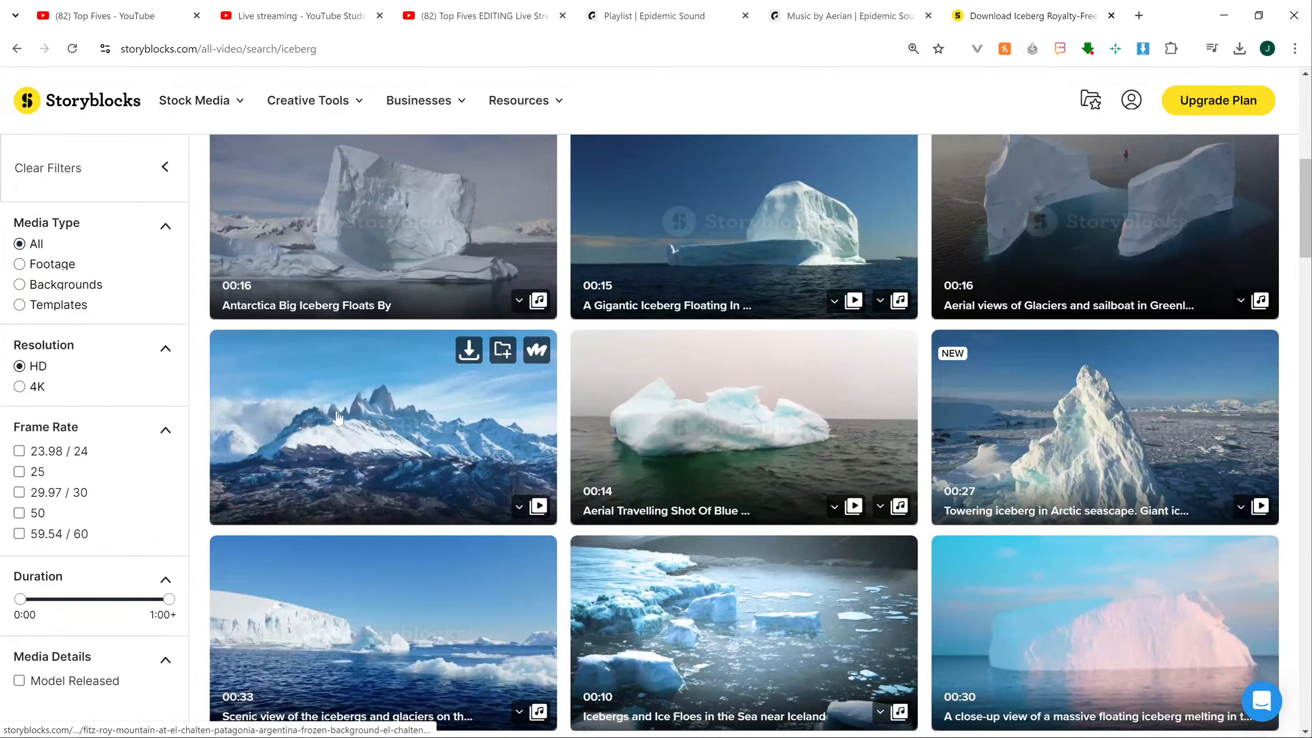
{"action": "scroll", "coordinate": [334, 411], "scroll_direction": "down", "scroll_amount": 3}
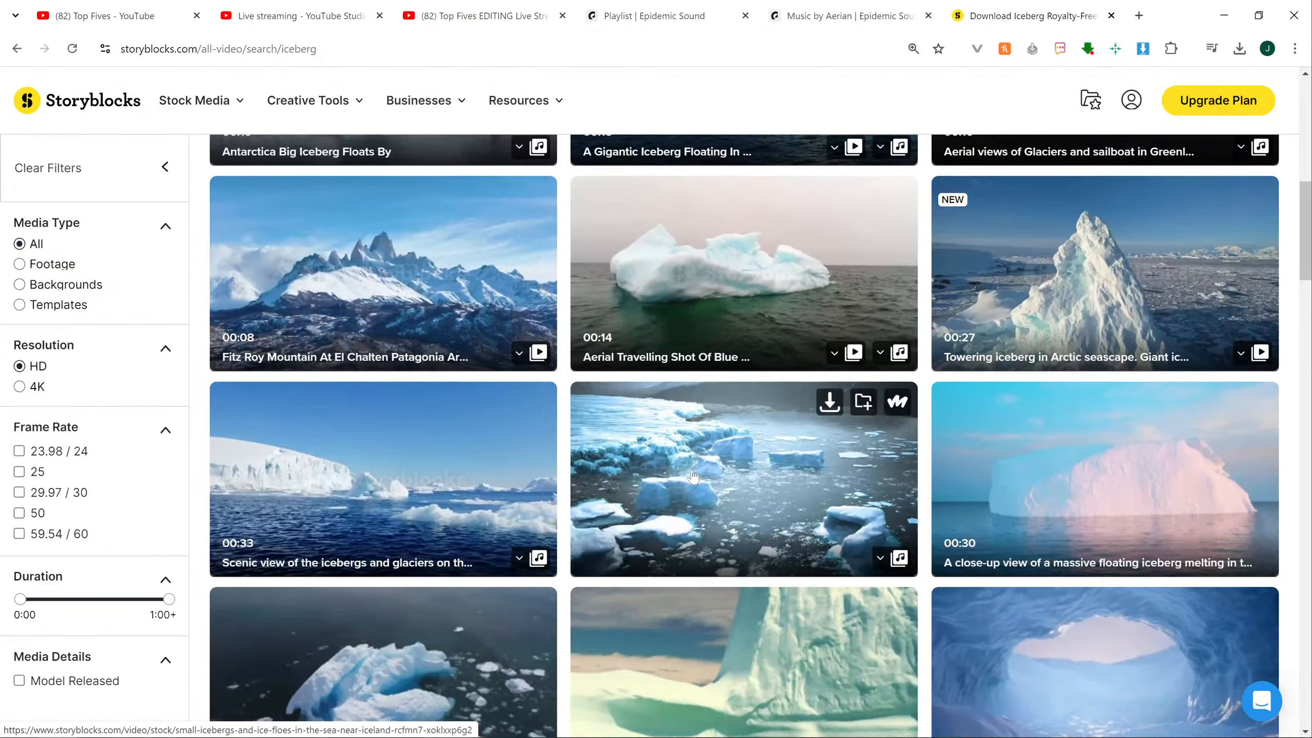
{"action": "scroll", "coordinate": [685, 447], "scroll_direction": "down", "scroll_amount": 4}
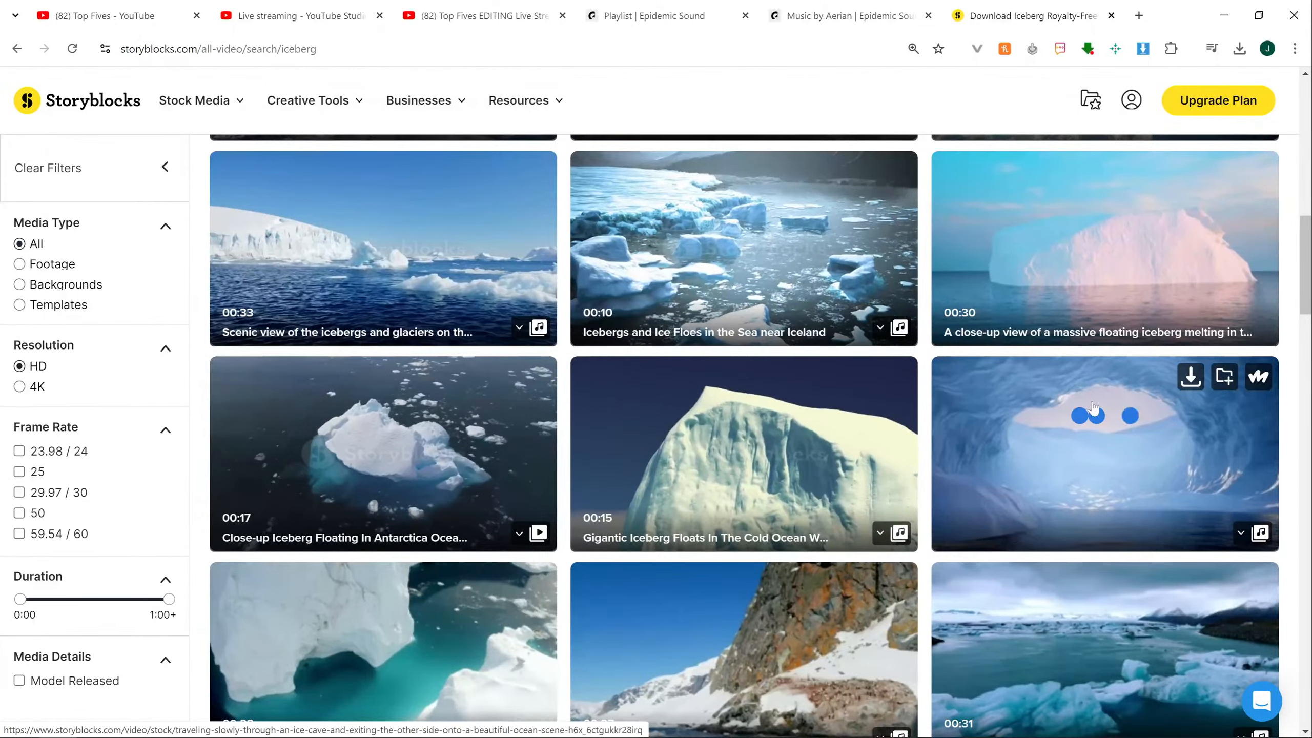
- Open the Exploring an Ice Cave clip in a new tab and download its HDMP4 version to the 1772 folder
{"action": "right_click", "coordinate": [1055, 420]}
{"action": "left_click", "coordinate": [1158, 57]}
{"action": "left_click", "coordinate": [1086, 6]}
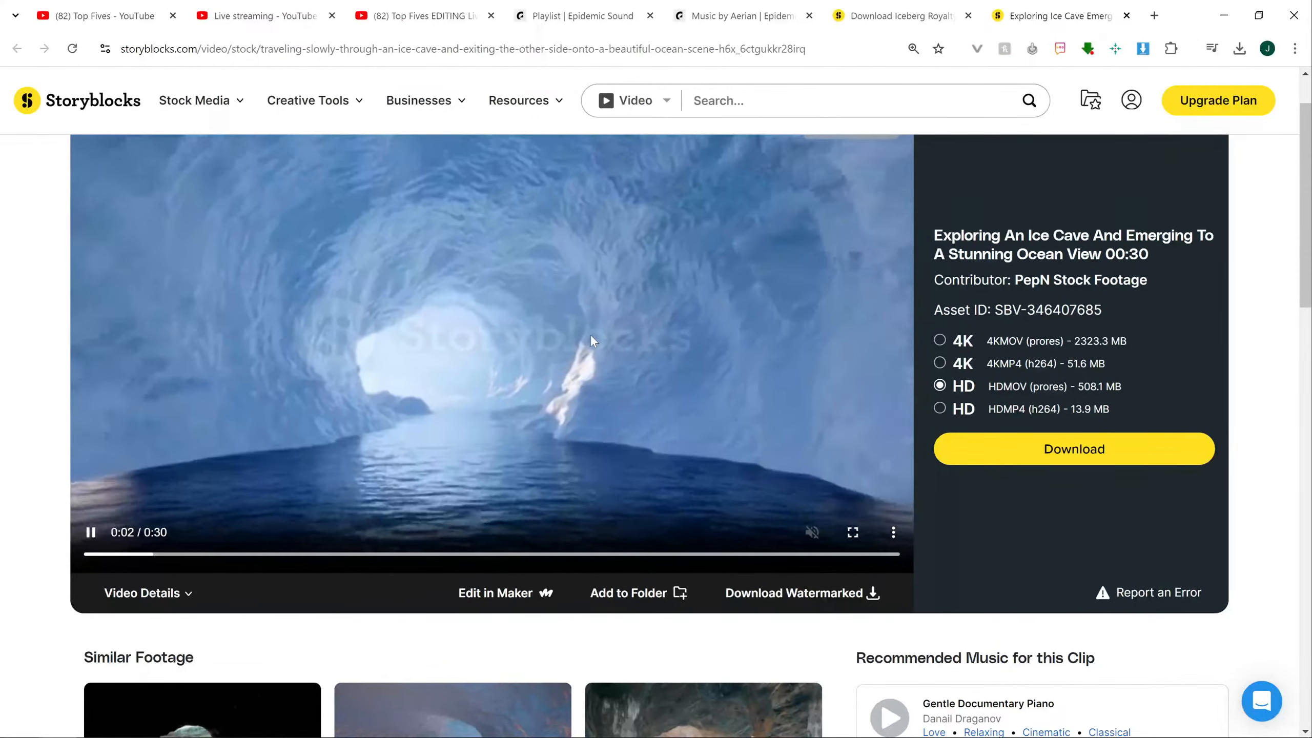
{"action": "left_click", "coordinate": [939, 409]}
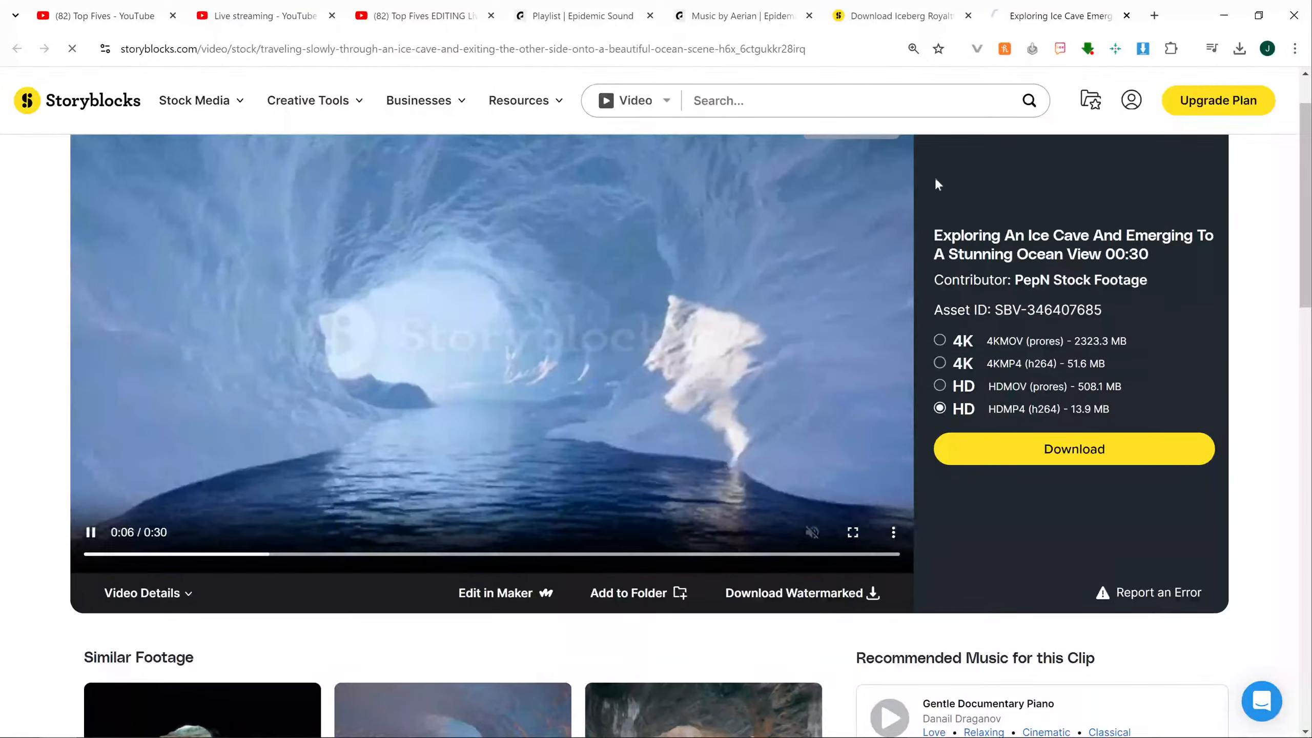
{"action": "left_click", "coordinate": [1074, 449]}
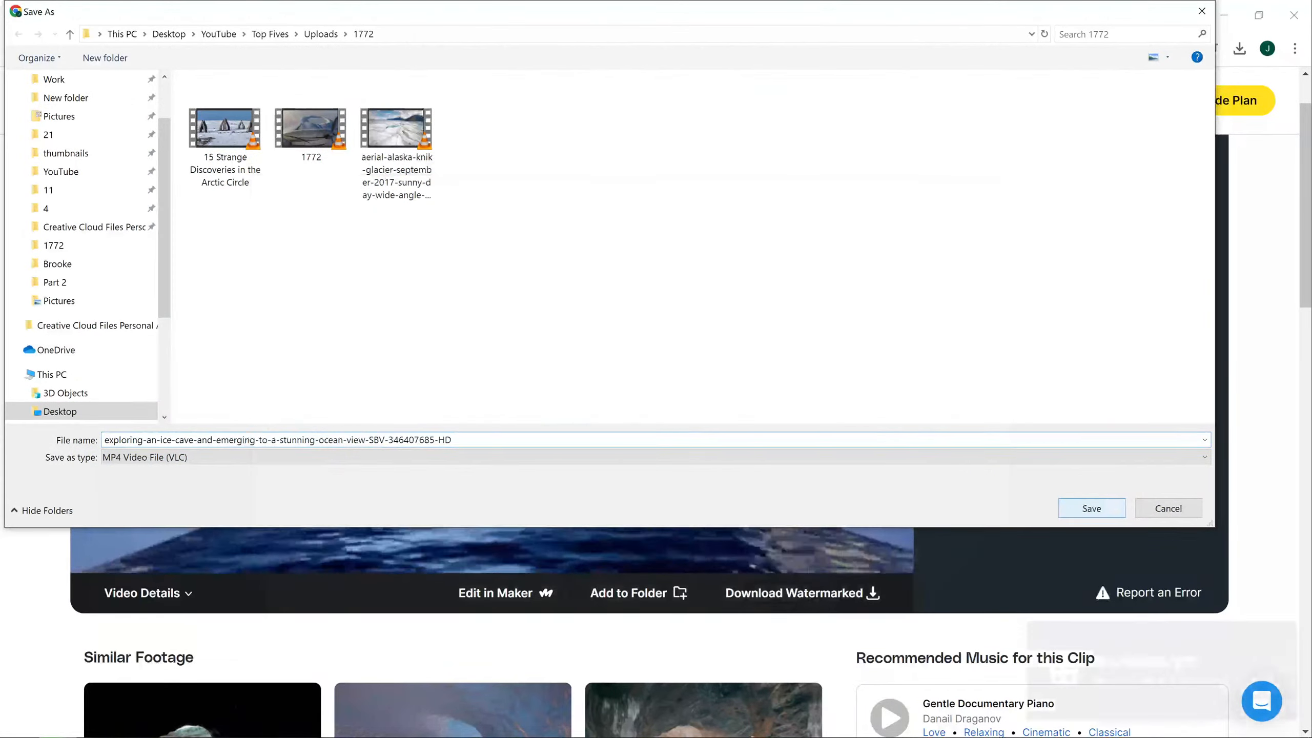
{"action": "left_click", "coordinate": [1091, 508]}
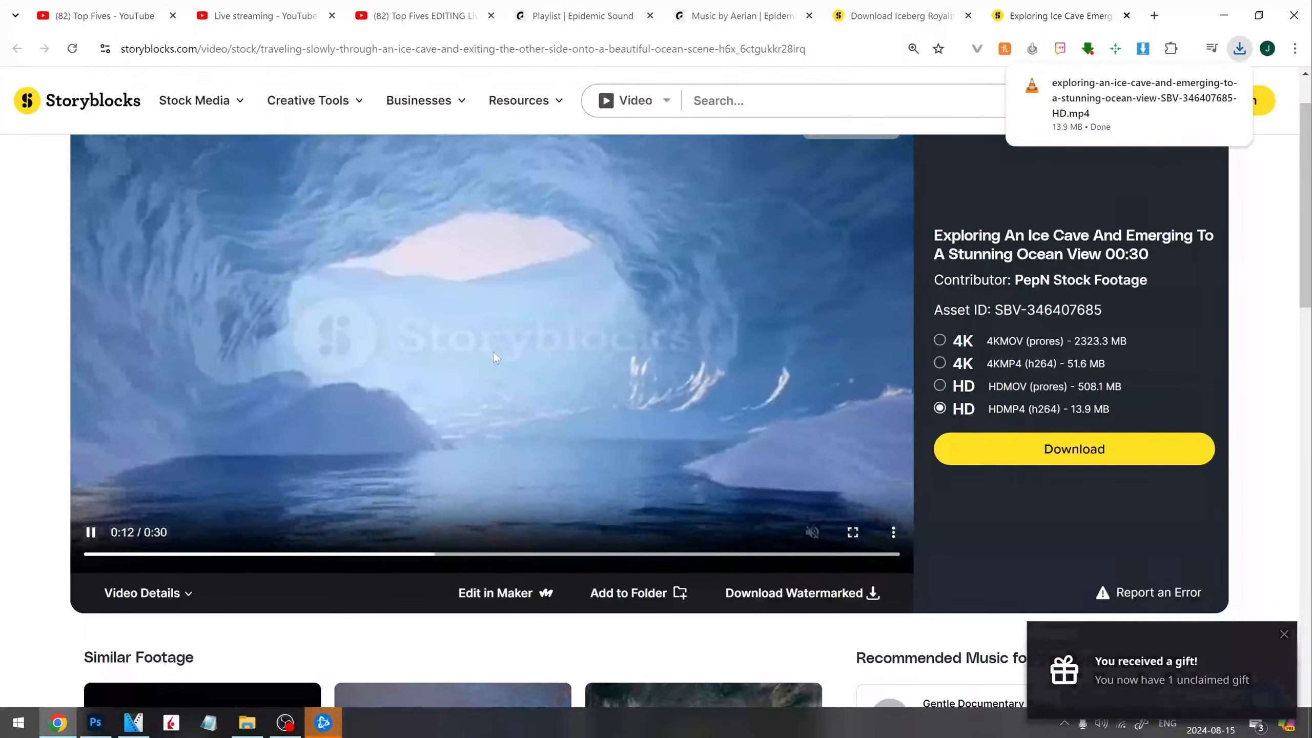
{"action": "left_click", "coordinate": [659, 426]}
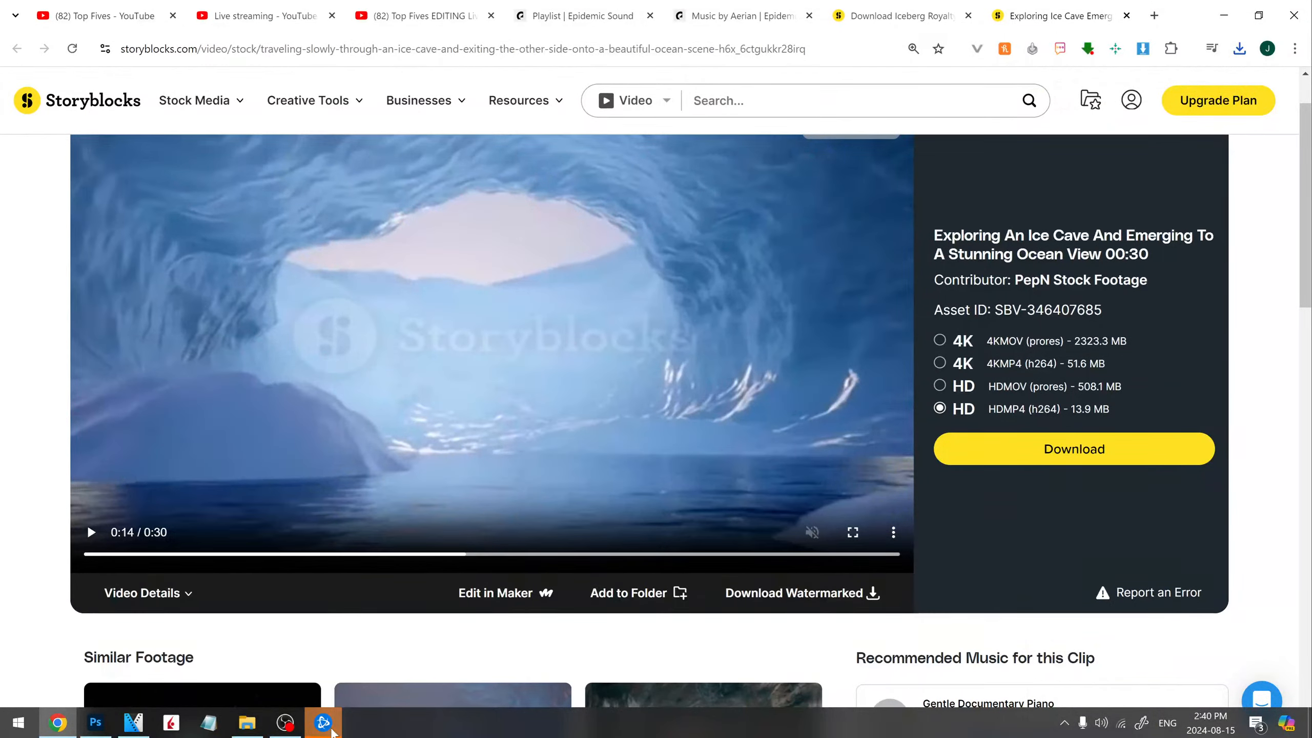
- Add the downloaded ice cave clip to track 27 in VEGAS Pro and trim its start to 03:47;06
{"action": "left_click", "coordinate": [384, 600]}
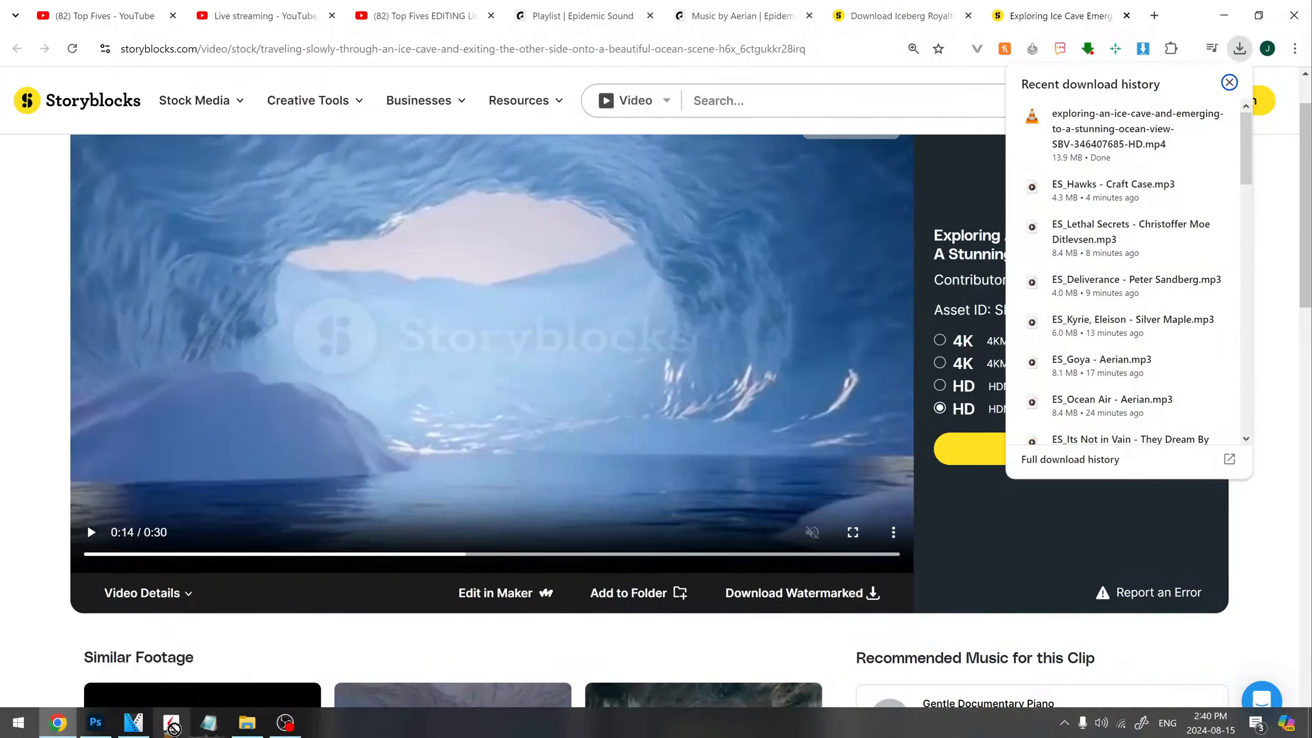
{"action": "left_click", "coordinate": [133, 724]}
{"action": "left_click", "coordinate": [666, 474]}
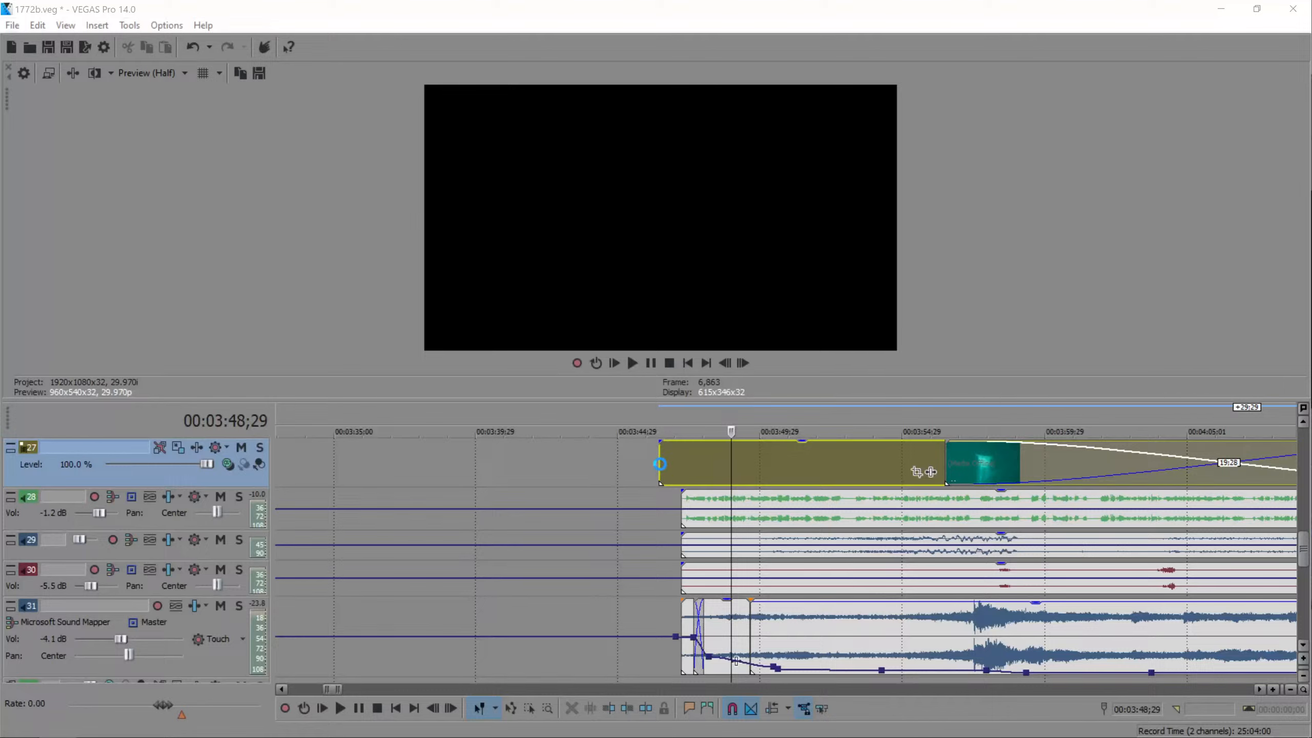
{"action": "left_click", "coordinate": [661, 465]}
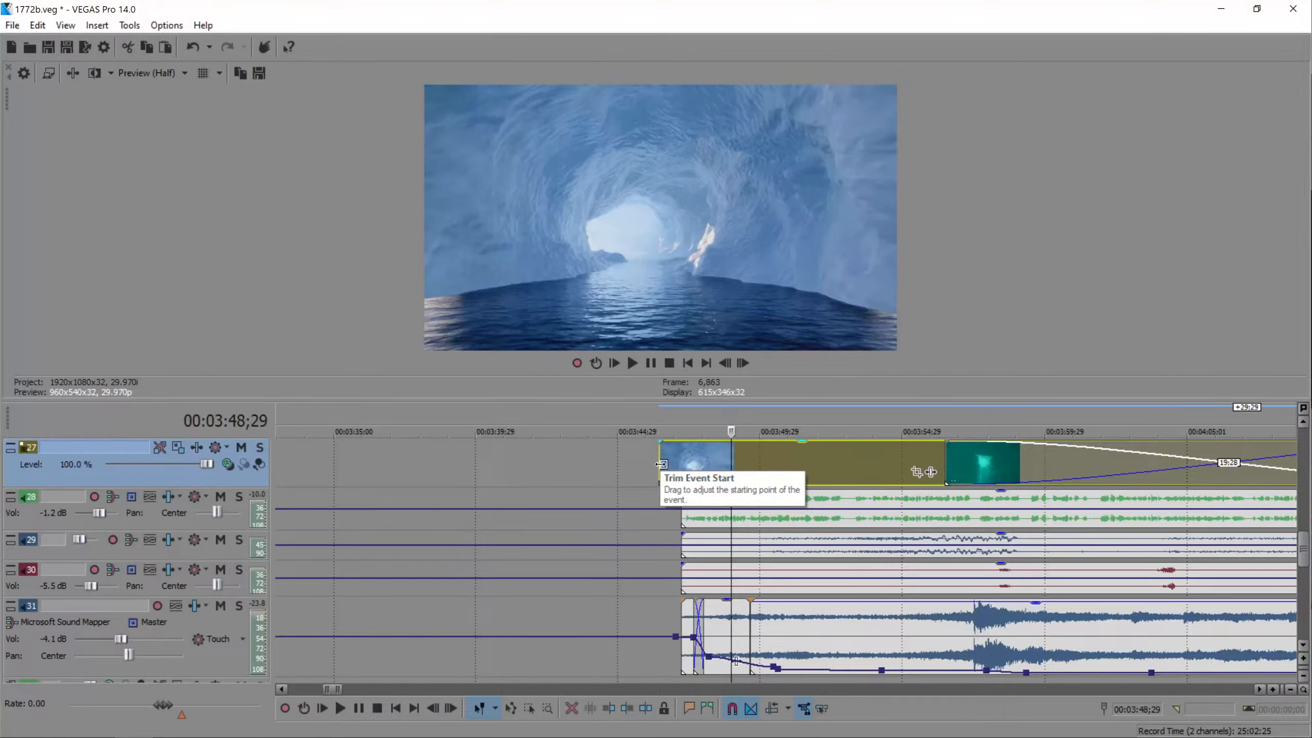
{"action": "mouse_move", "coordinate": [661, 465]}
{"action": "left_mouse_down"}
{"action": "mouse_move", "coordinate": [528, 465]}
{"action": "mouse_move", "coordinate": [681, 465]}
{"action": "left_mouse_up"}
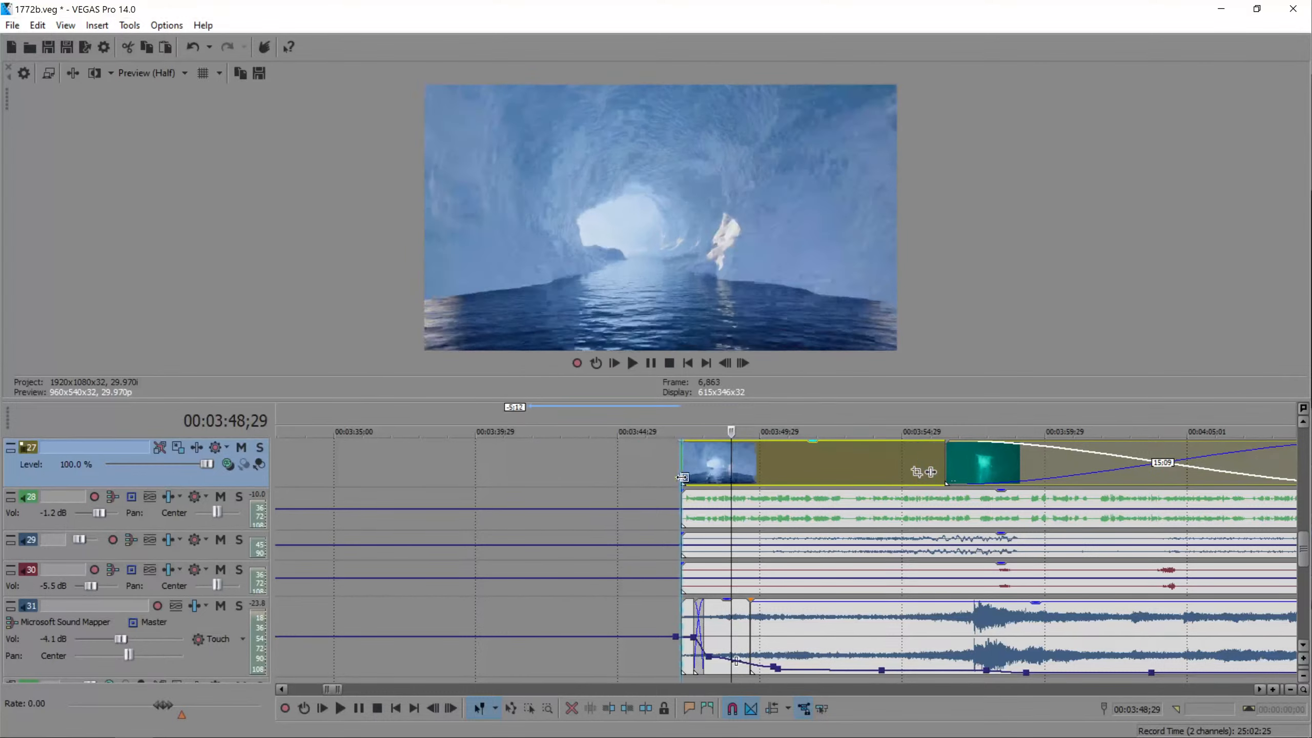
- Split the ice cave clip at about 03:51, delete the remainder and shorten the kept part's end
{"action": "left_click", "coordinate": [792, 468]}
{"action": "key", "text": "s"}
{"action": "left_click", "coordinate": [836, 457]}
{"action": "key", "text": "Delete"}
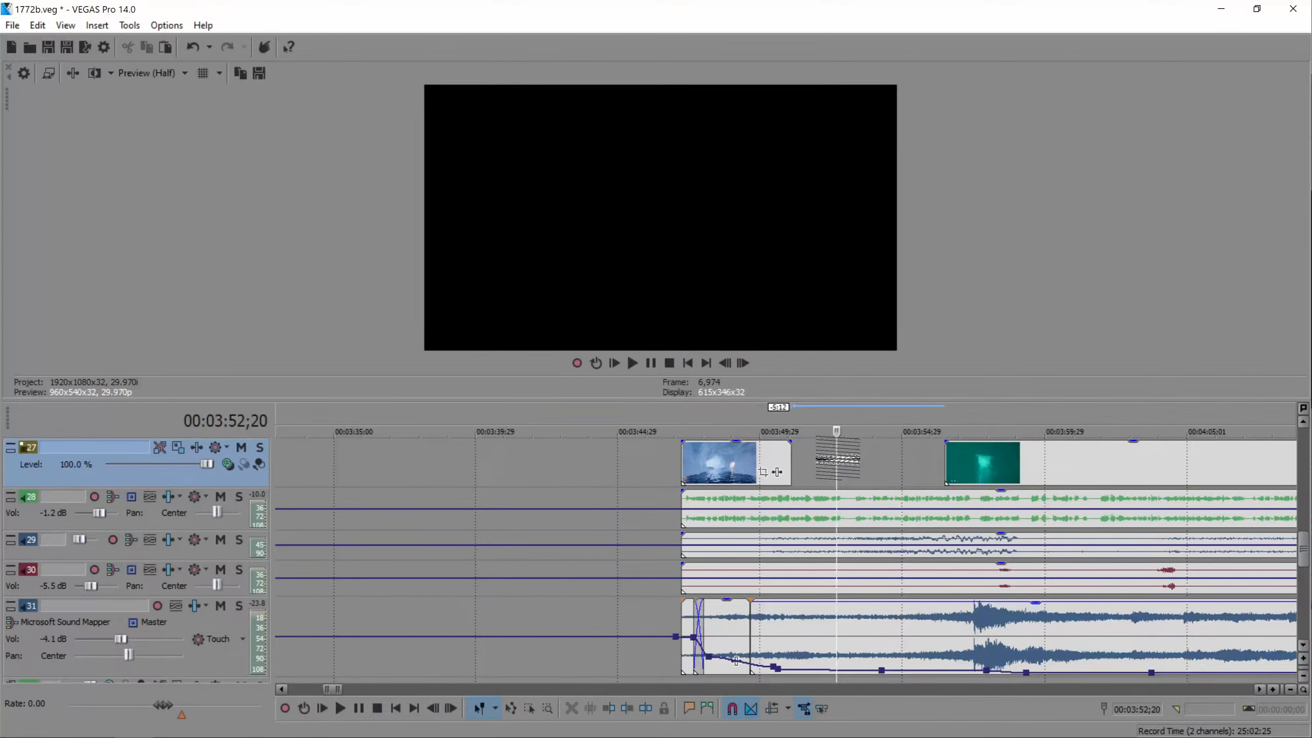
{"action": "left_click_drag", "start_coordinate": [787, 460], "coordinate": [779, 463]}
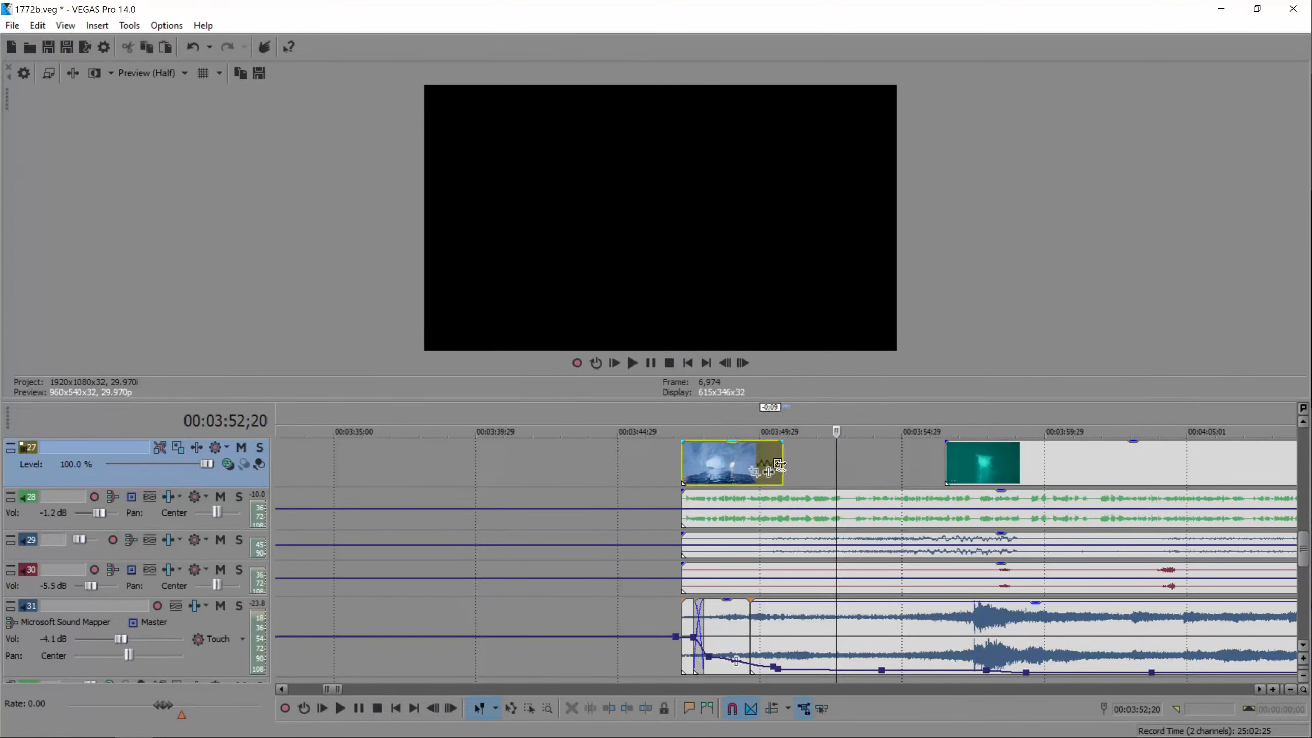
- Play from 03:47;06 and adjust the end of the ice cave clip to about 03:50
{"action": "left_click", "coordinate": [679, 464]}
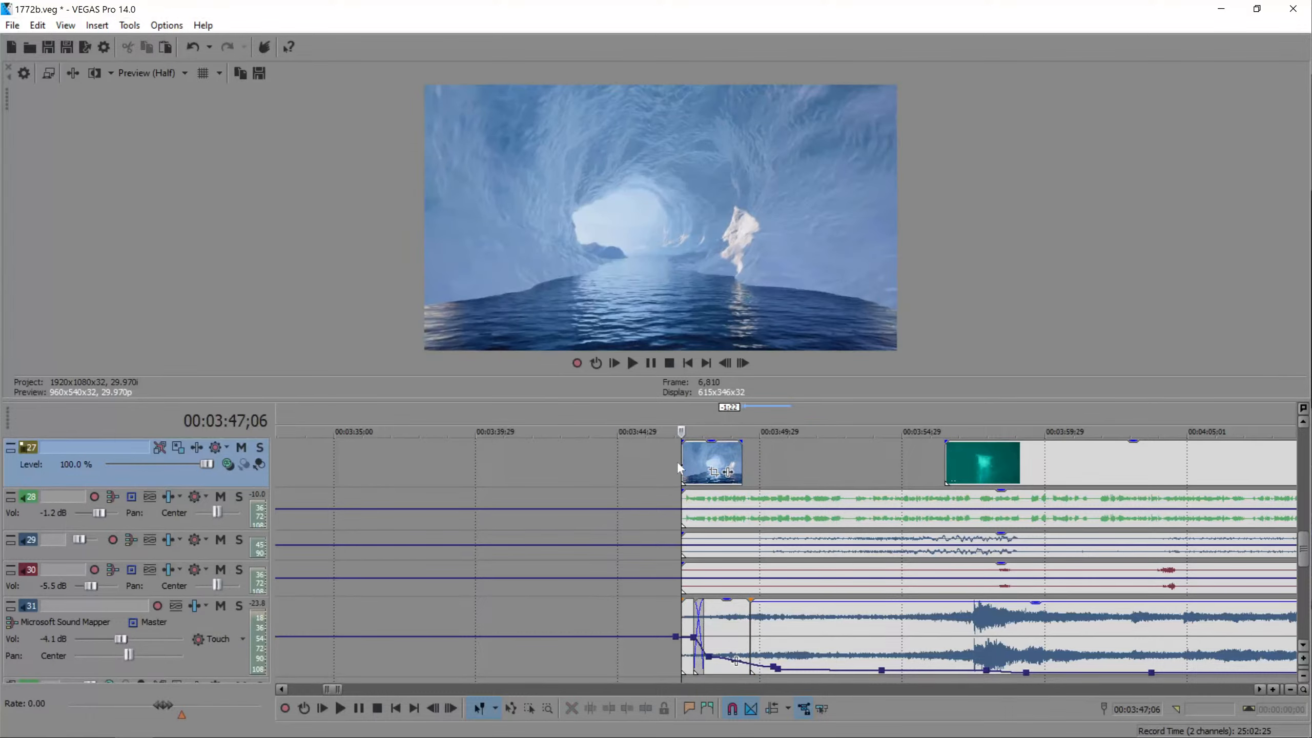
{"action": "key", "text": "space"}
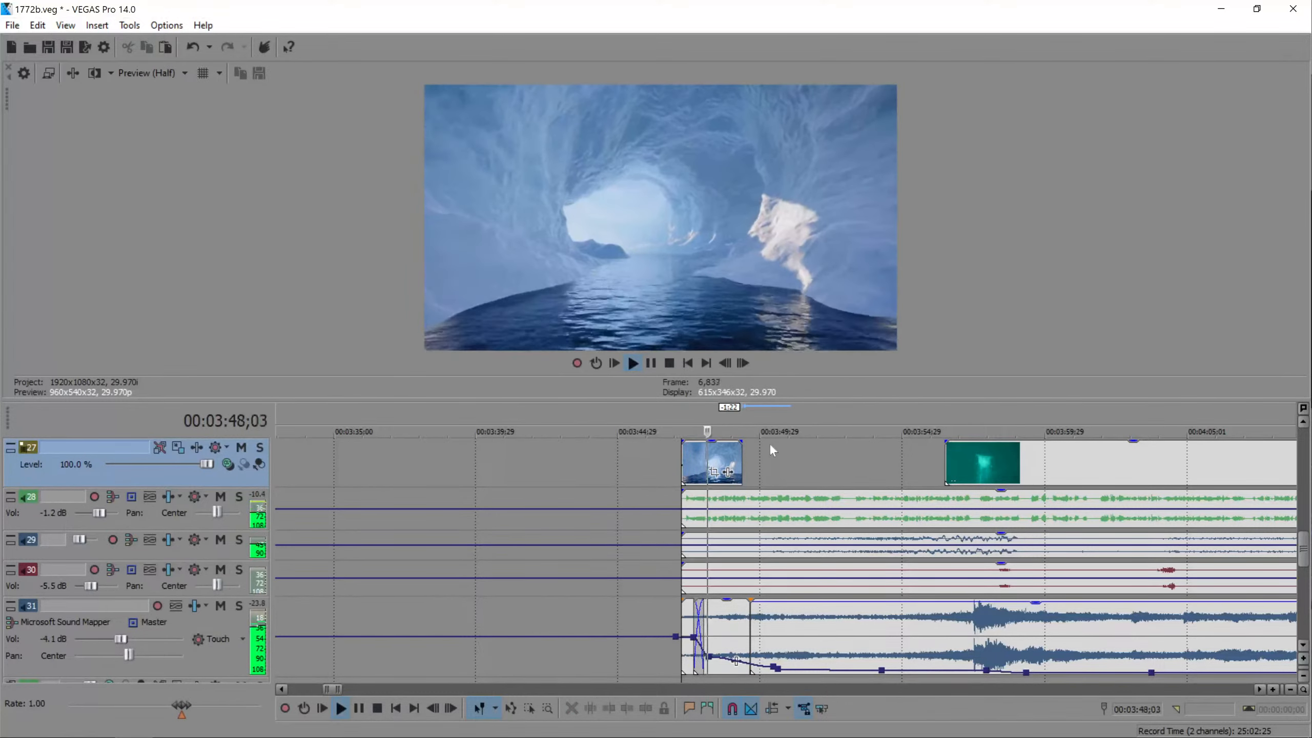
{"action": "left_click_drag", "start_coordinate": [740, 459], "coordinate": [770, 463]}
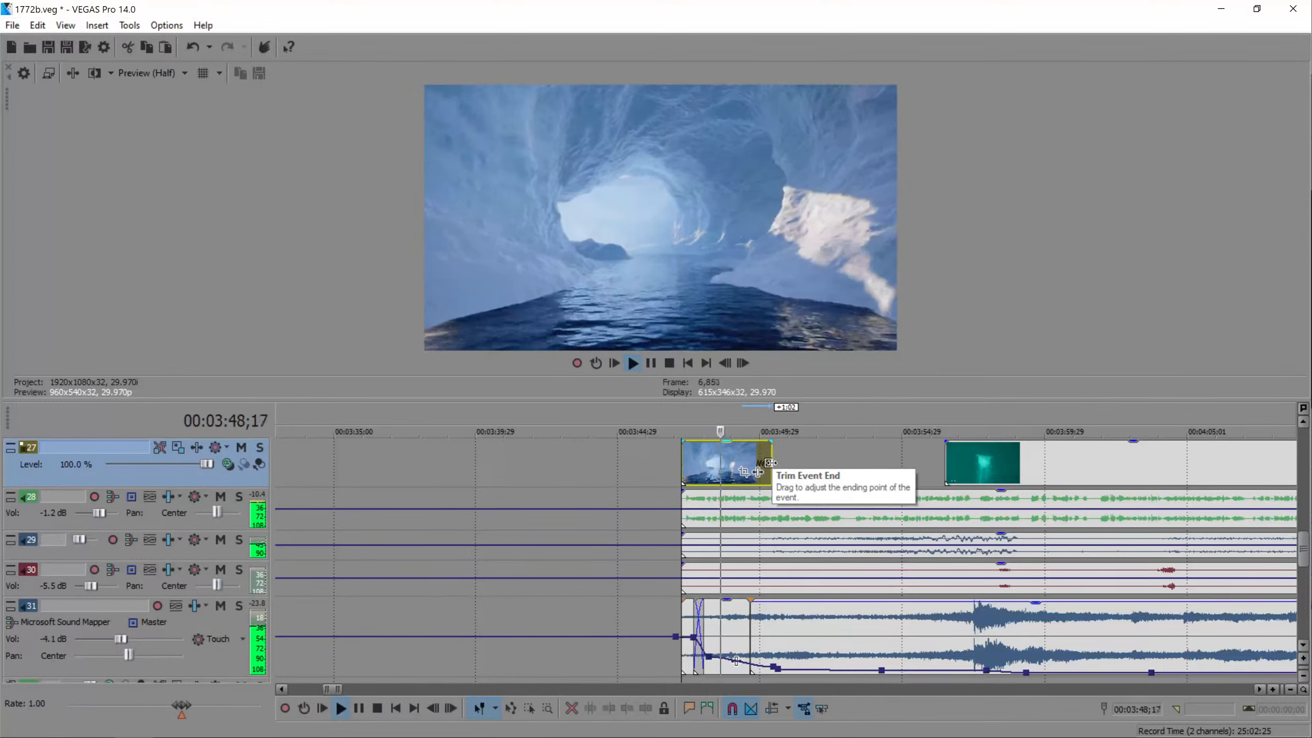
{"action": "key", "text": "space"}
{"action": "left_click_drag", "start_coordinate": [770, 463], "coordinate": [765, 463]}
- Return to the Storyblocks iceberg results in Chrome and open the Jokulsarlon glacier lagoon aerial drone clip in a new tab
{"action": "left_click", "coordinate": [60, 725]}
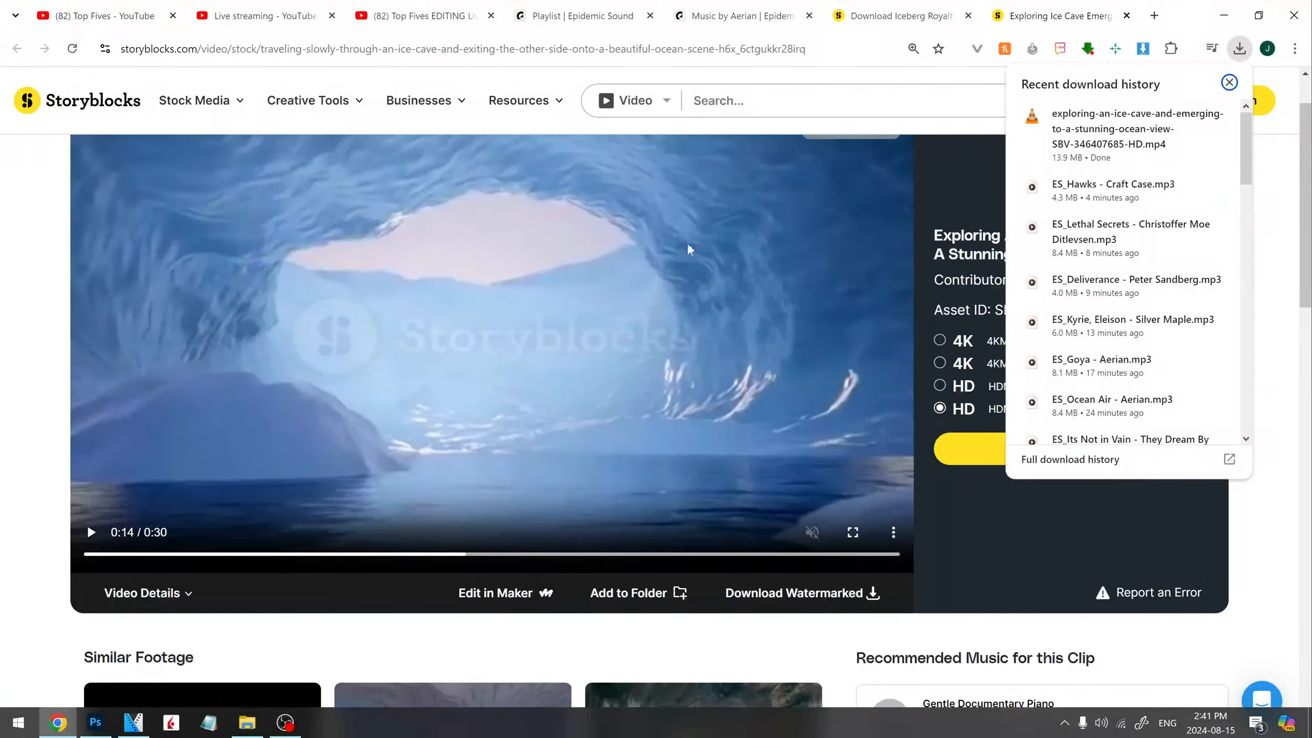
{"action": "left_click", "coordinate": [922, 15]}
{"action": "scroll", "coordinate": [743, 362], "scroll_direction": "down", "scroll_amount": 3}
{"action": "mouse_move", "coordinate": [1104, 466]}
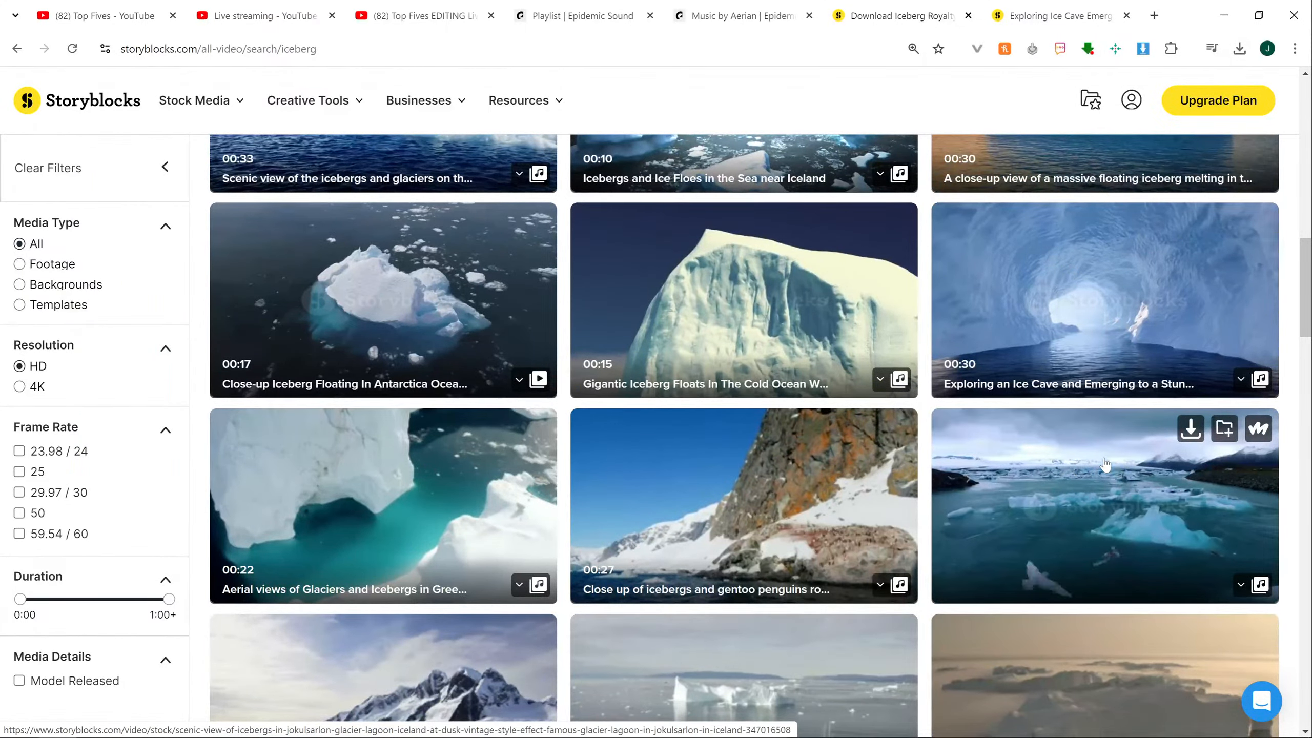
{"action": "scroll", "coordinate": [479, 373], "scroll_direction": "down", "scroll_amount": 6}
{"action": "scroll", "coordinate": [1105, 429], "scroll_direction": "down", "scroll_amount": 5}
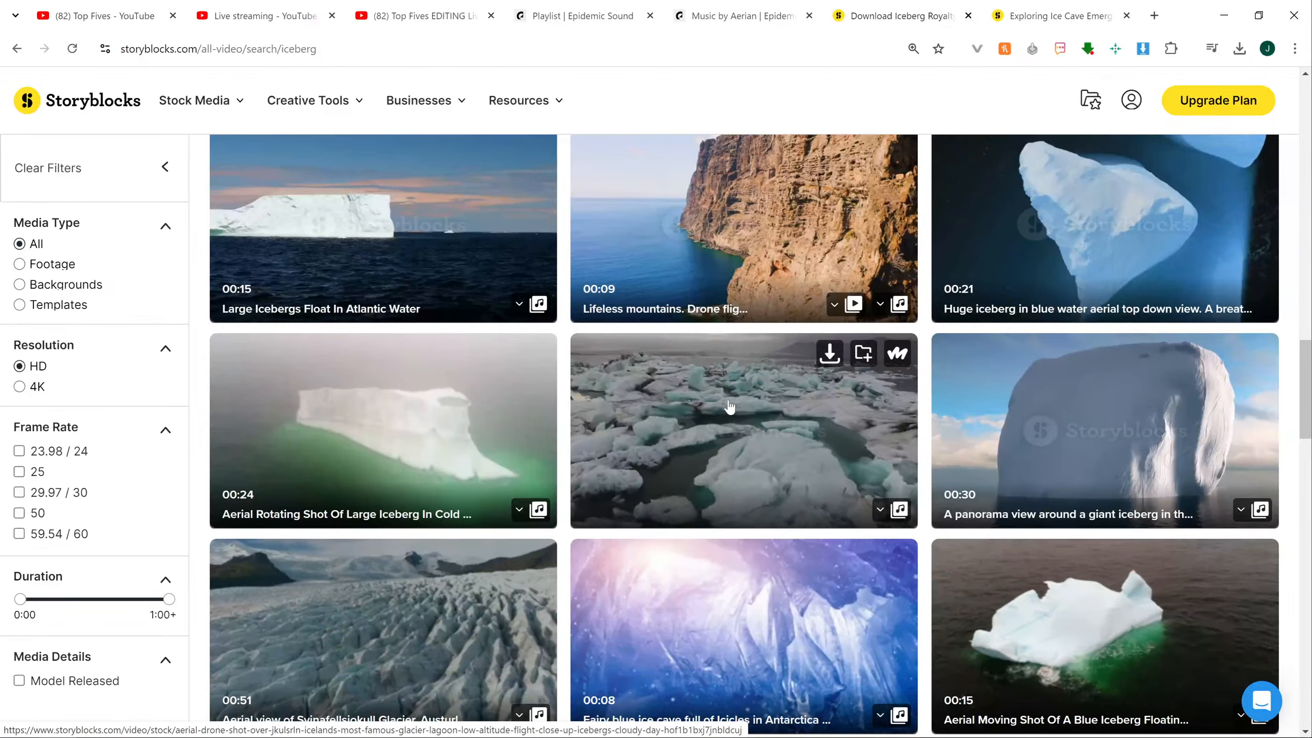
{"action": "right_click", "coordinate": [720, 395]}
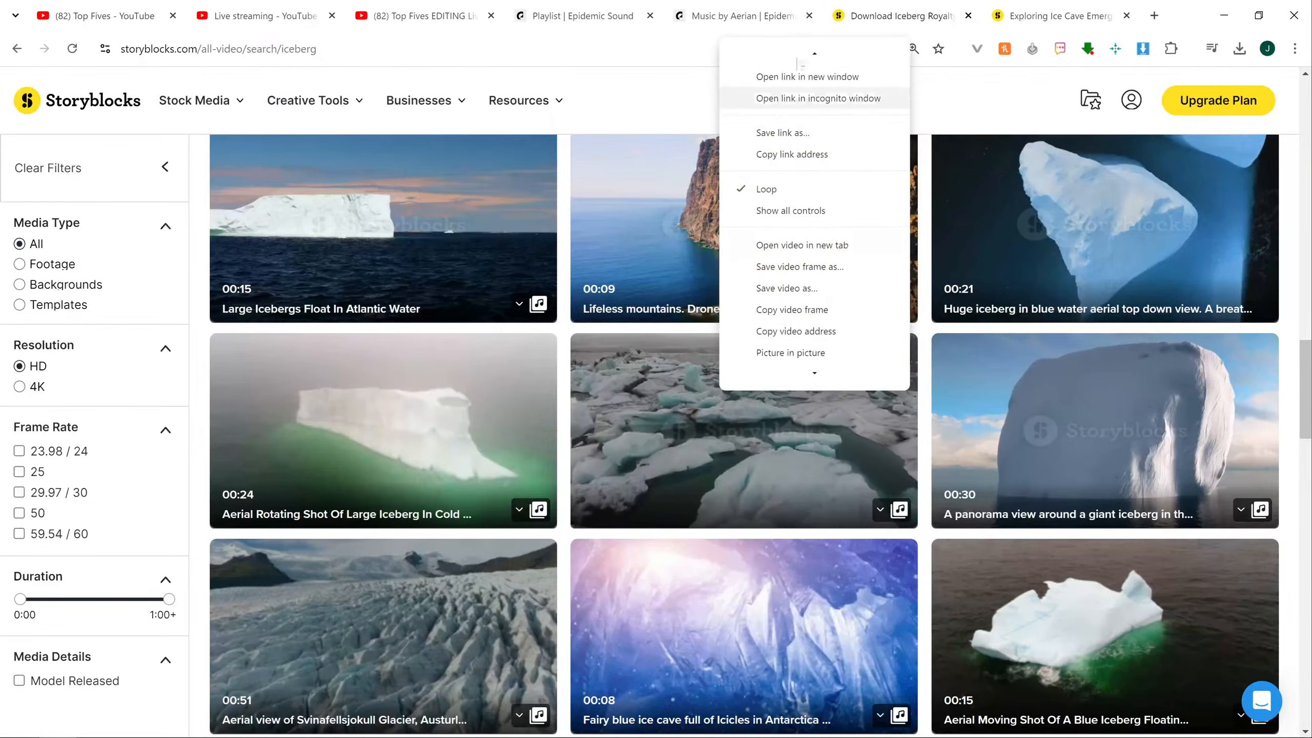
{"action": "left_click", "coordinate": [827, 51]}
{"action": "left_click", "coordinate": [1049, 6]}
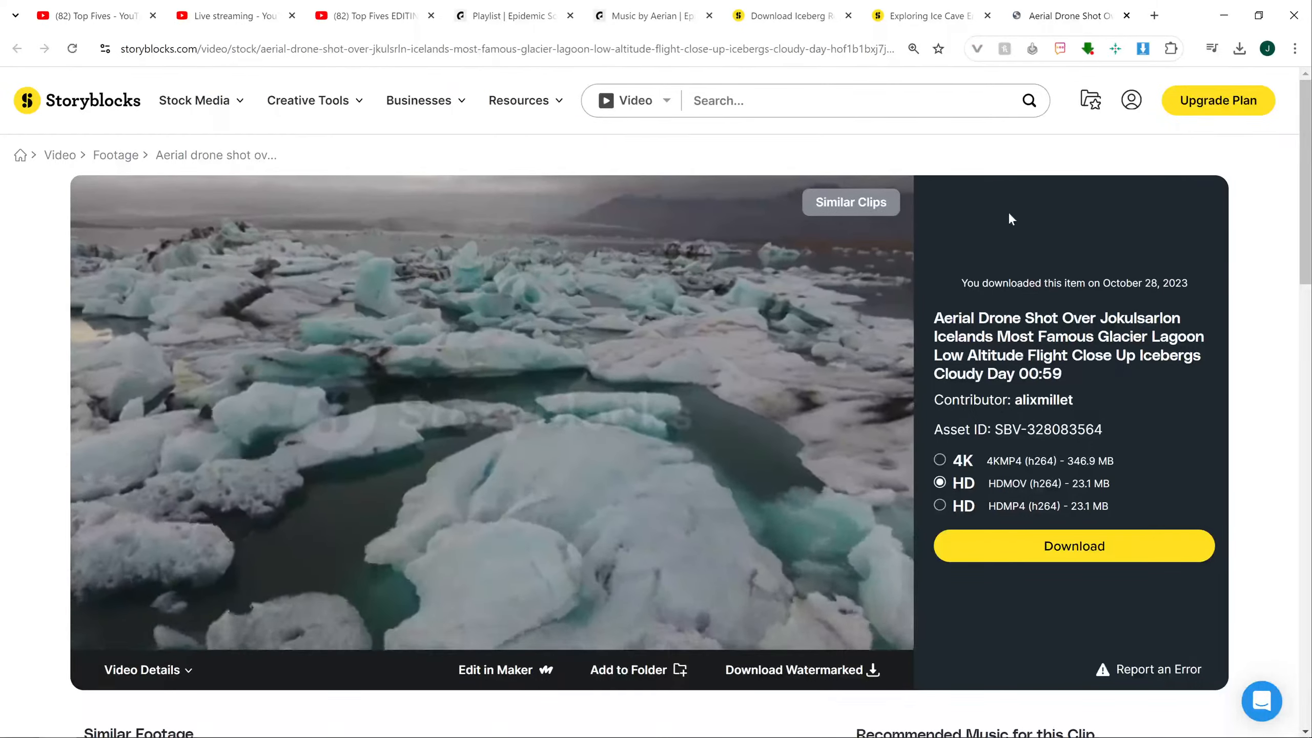
- Skim the glacier lagoon drone clip and download its HDMP4 version to the 1772 folder
{"action": "left_click_drag", "start_coordinate": [305, 635], "coordinate": [397, 639]}
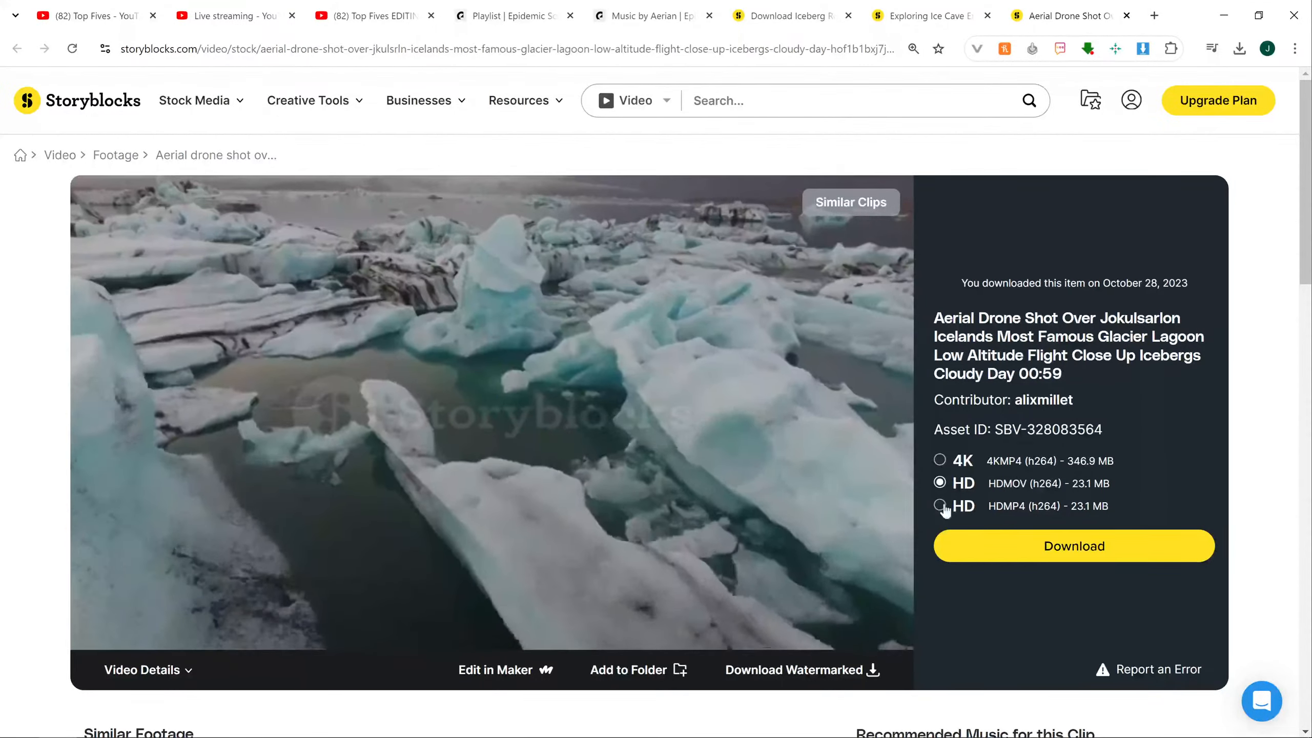
{"action": "left_click", "coordinate": [939, 505]}
{"action": "left_click", "coordinate": [982, 544]}
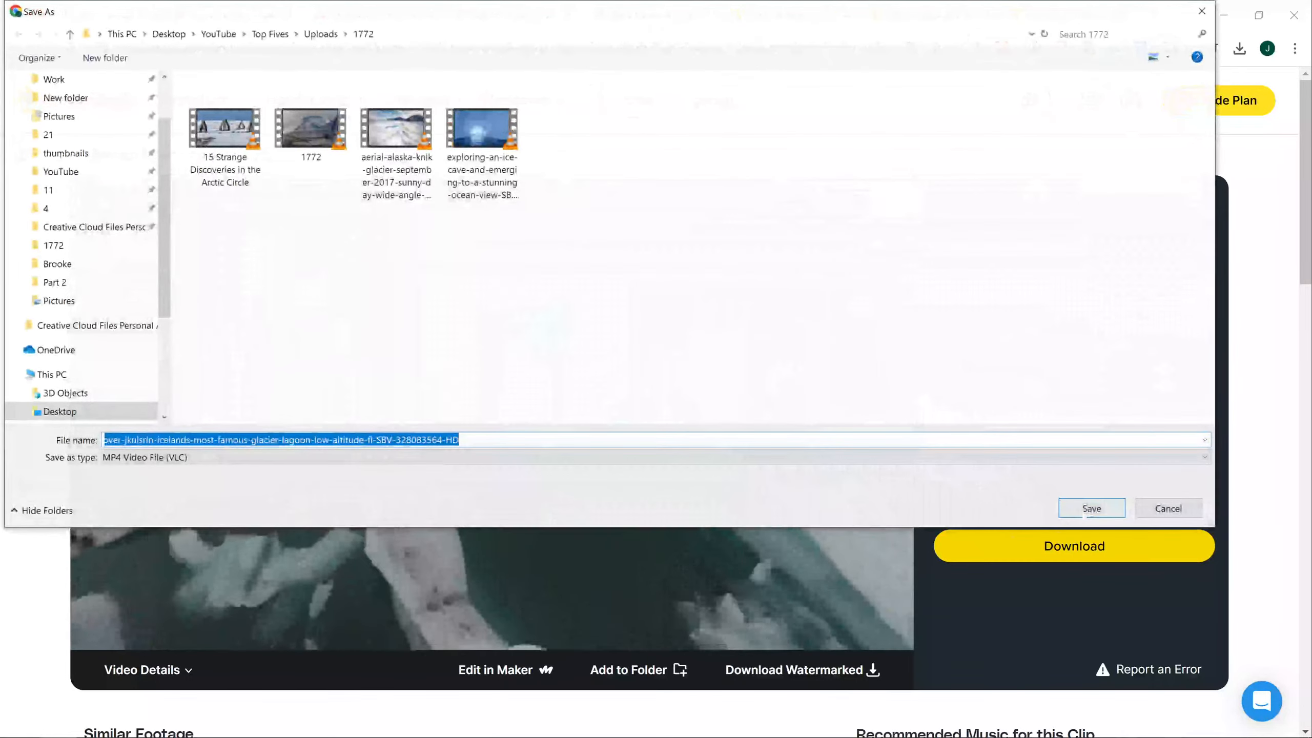
{"action": "left_click", "coordinate": [1089, 508]}
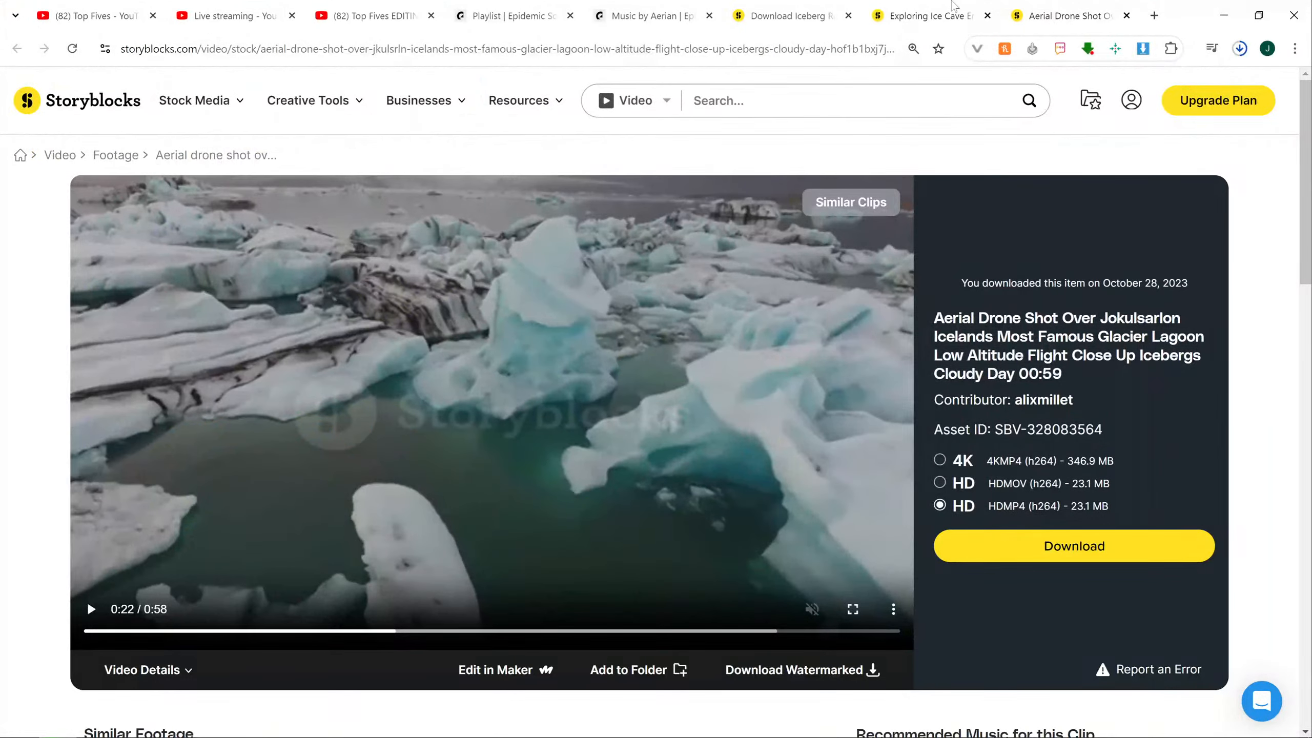
- Return to the Storyblocks iceberg results and open the Greenland glaciers and icebergs clip with the standing figure in a new tab
{"action": "mouse_move", "coordinate": [953, 4]}
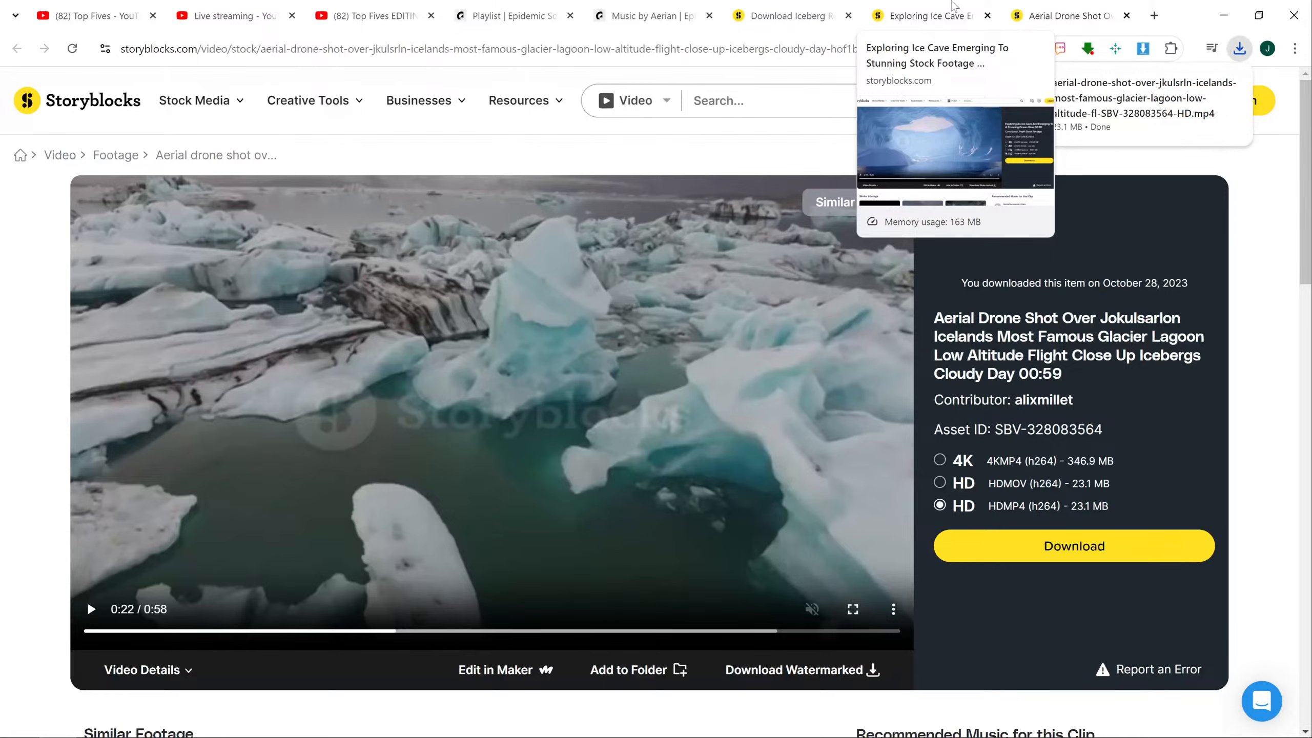
{"action": "left_click", "coordinate": [953, 4]}
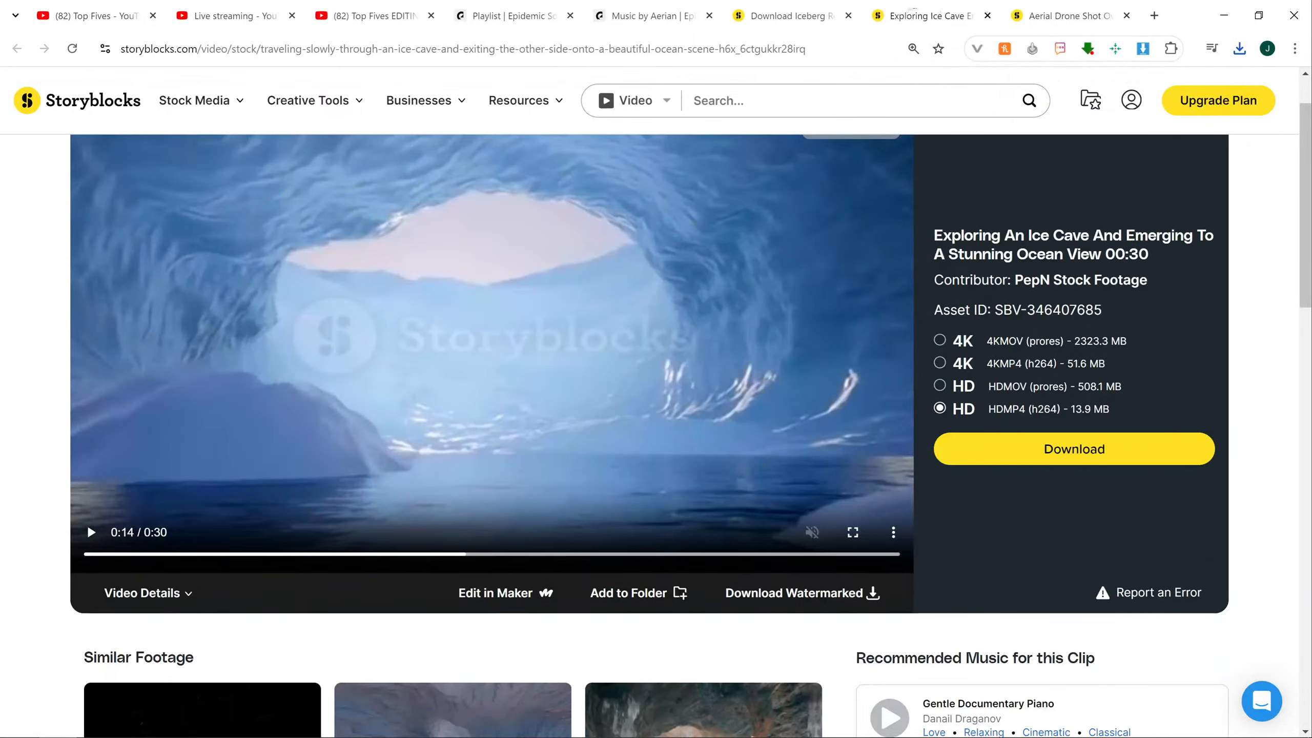
{"action": "left_click", "coordinate": [802, 5]}
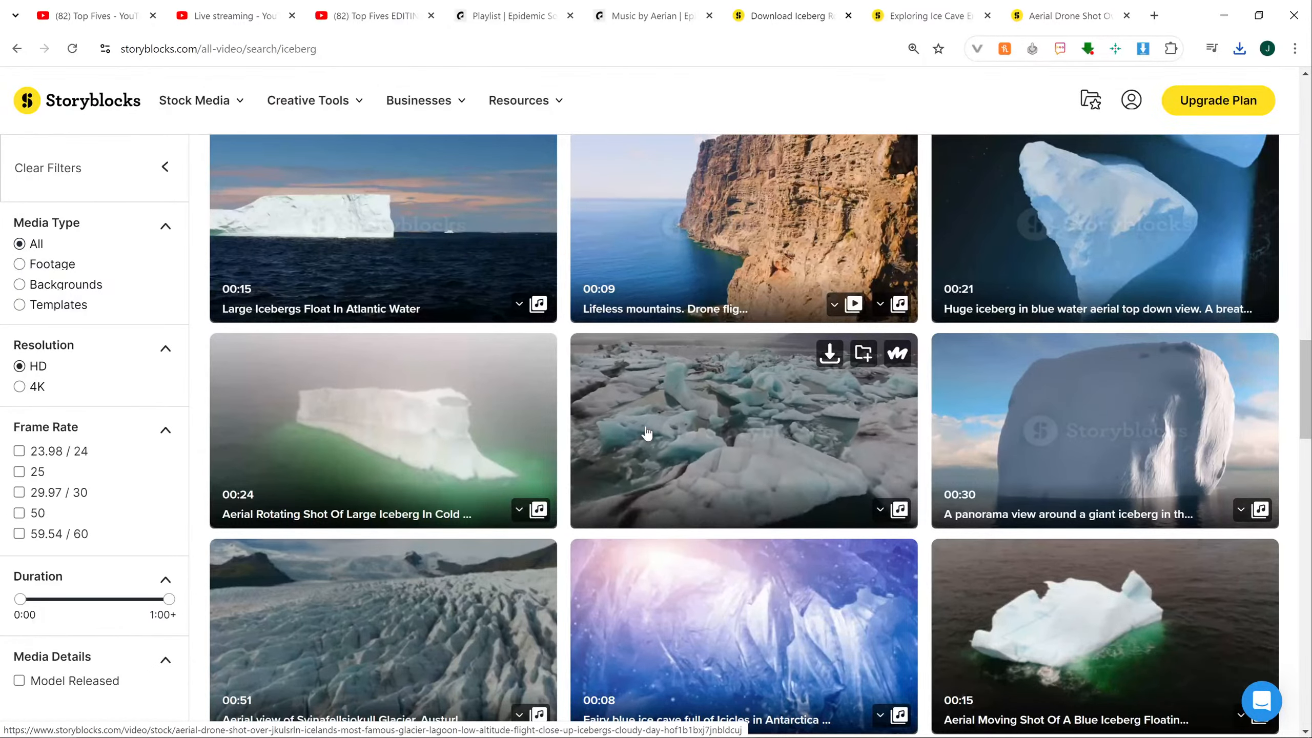
{"action": "scroll", "coordinate": [672, 438], "scroll_direction": "up", "scroll_amount": 10}
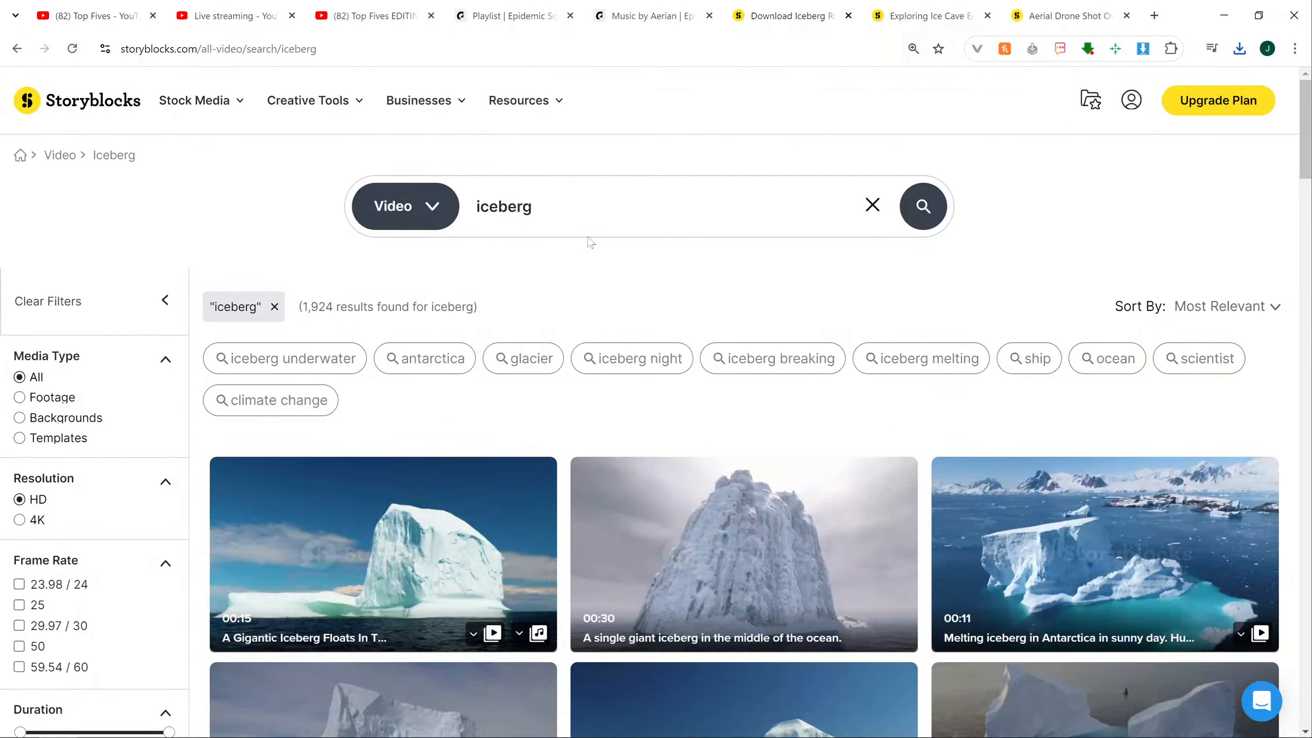
{"action": "scroll", "coordinate": [324, 320], "scroll_direction": "down", "scroll_amount": 10}
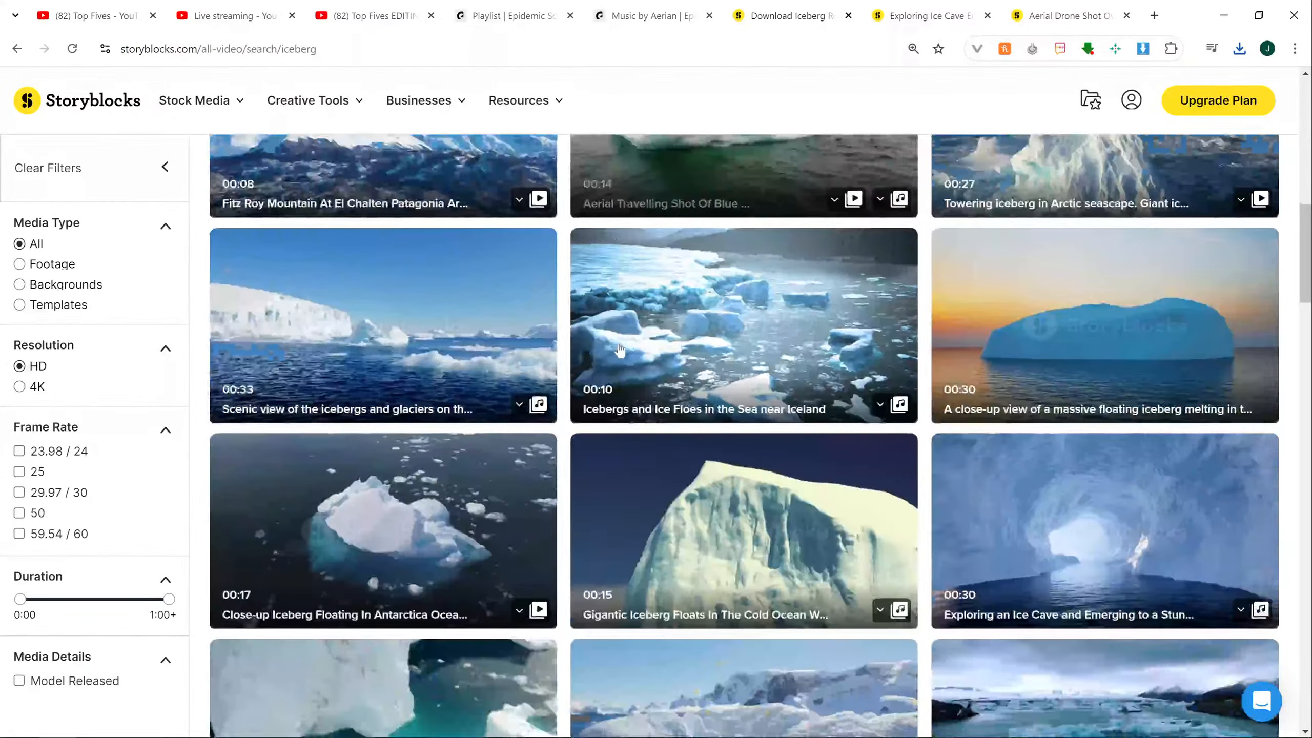
{"action": "scroll", "coordinate": [594, 364], "scroll_direction": "down", "scroll_amount": 15}
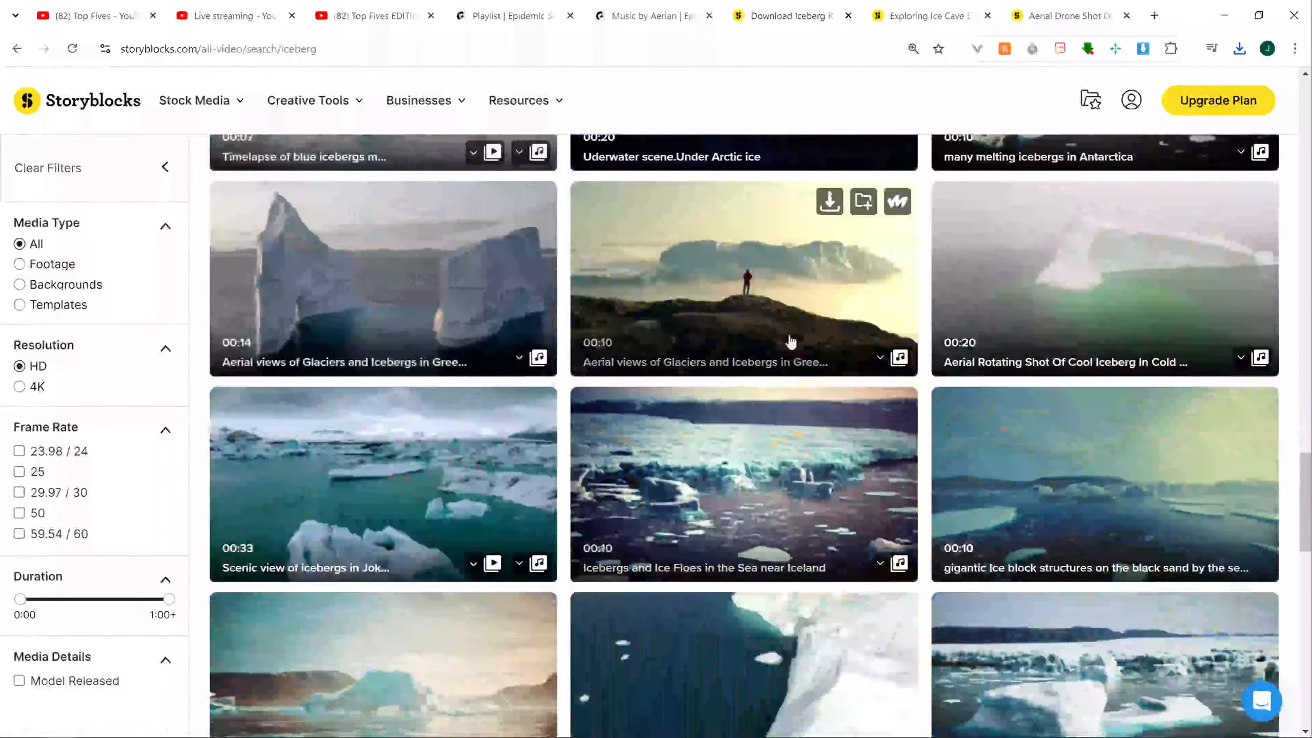
{"action": "middle_click", "coordinate": [791, 342]}
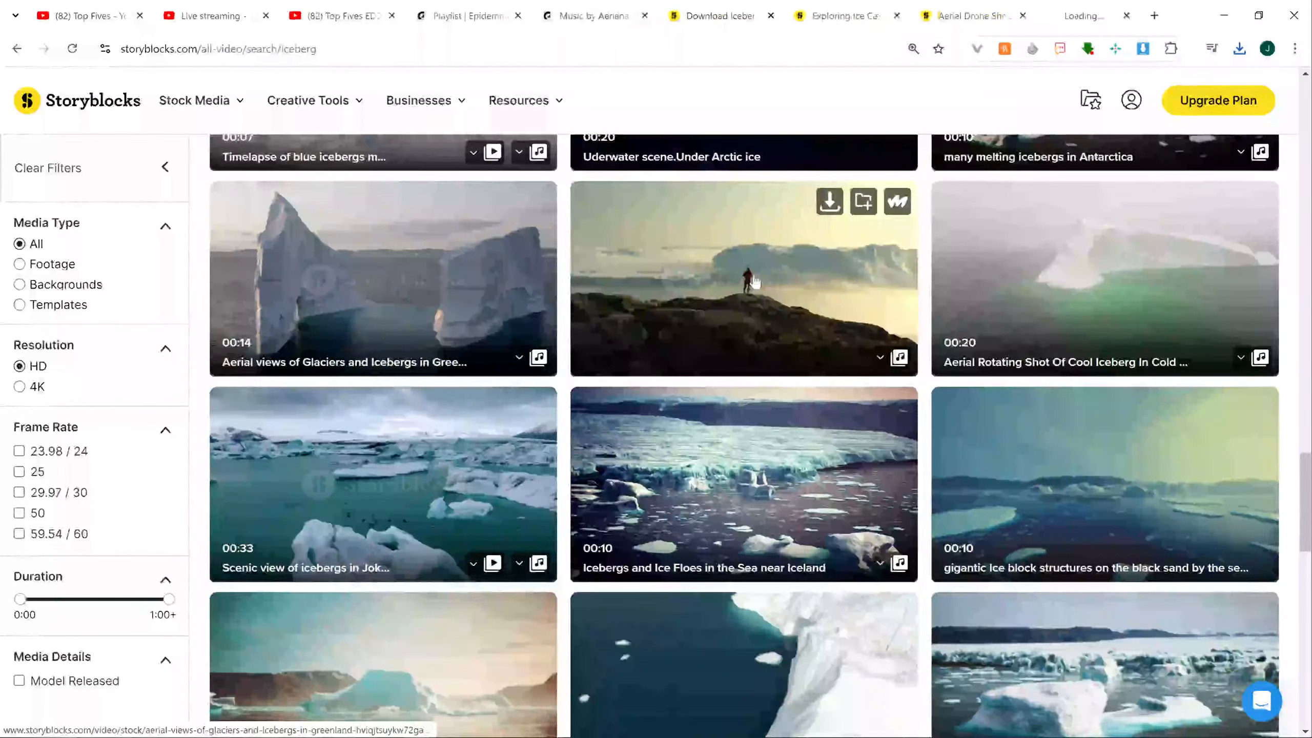
- Download the HDMP4 version of the Aerial Views Of Glaciers And Icebergs In Greenland clip
{"action": "left_click", "coordinate": [982, 10]}
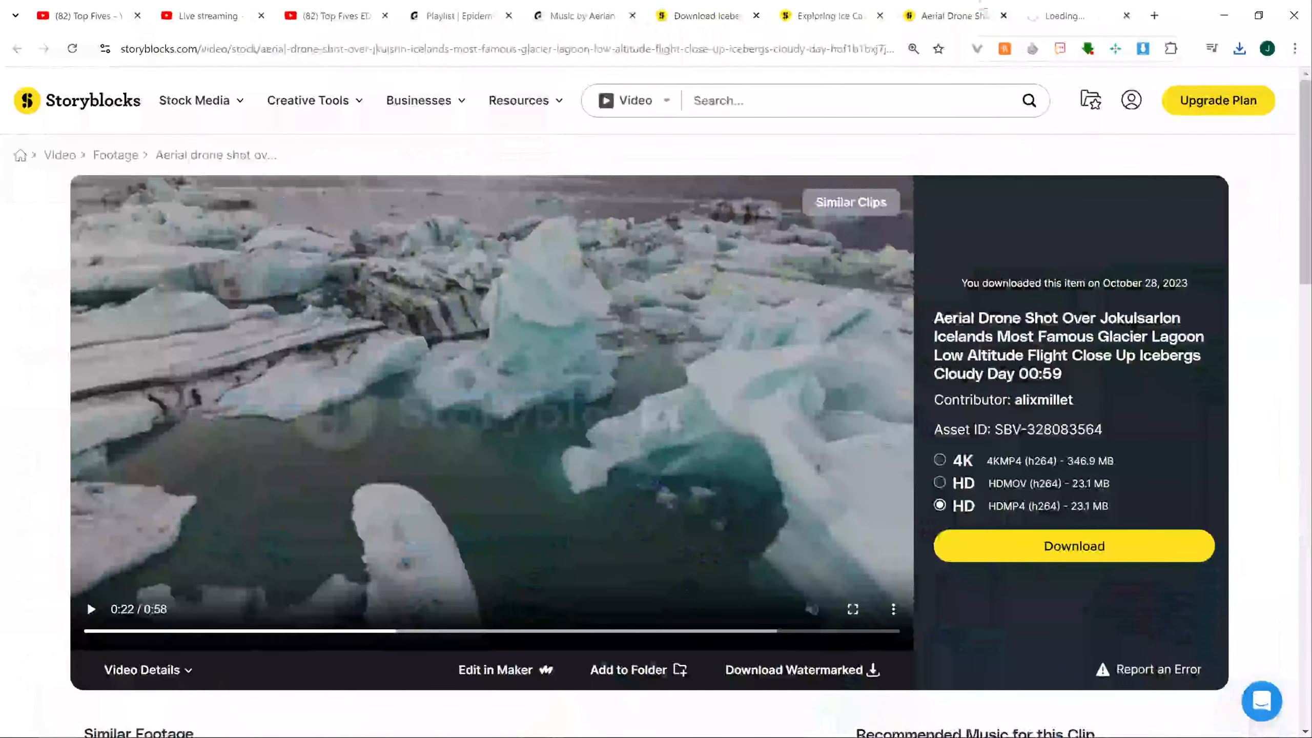
{"action": "left_click", "coordinate": [1076, 7]}
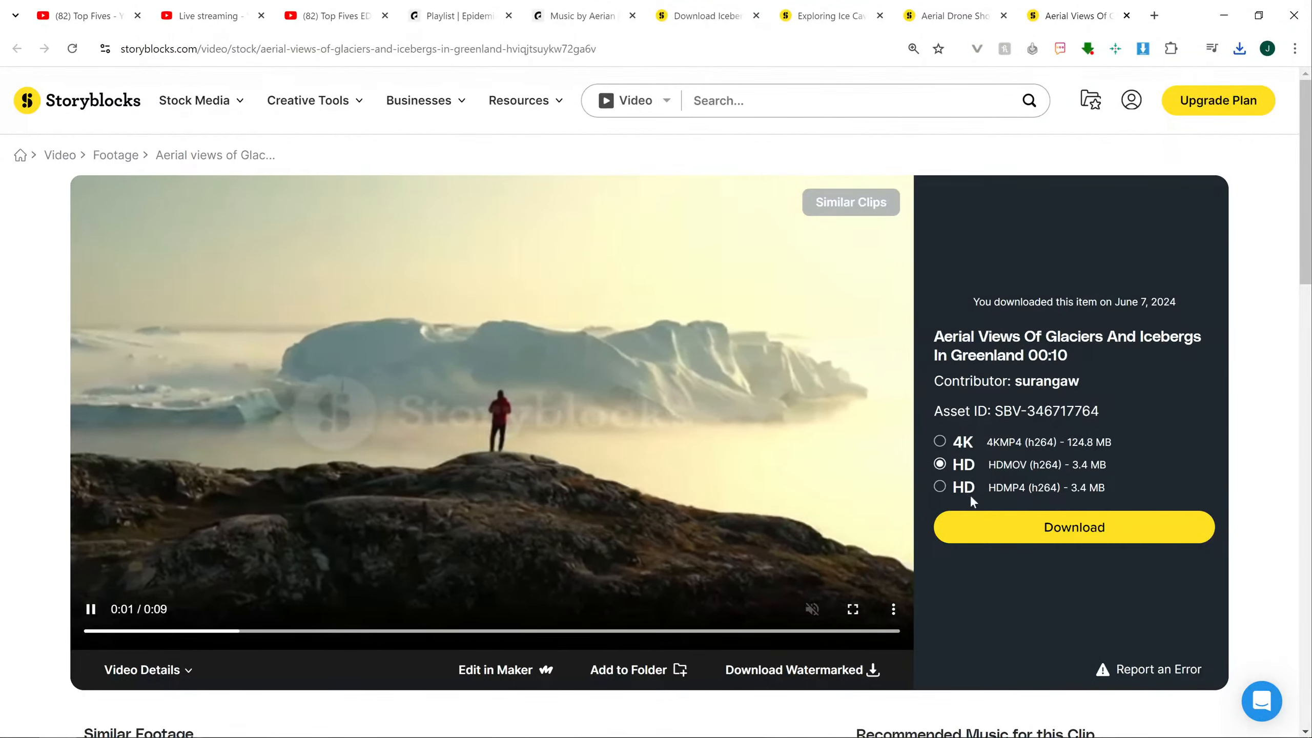
{"action": "left_click", "coordinate": [939, 486]}
{"action": "left_click", "coordinate": [973, 535]}
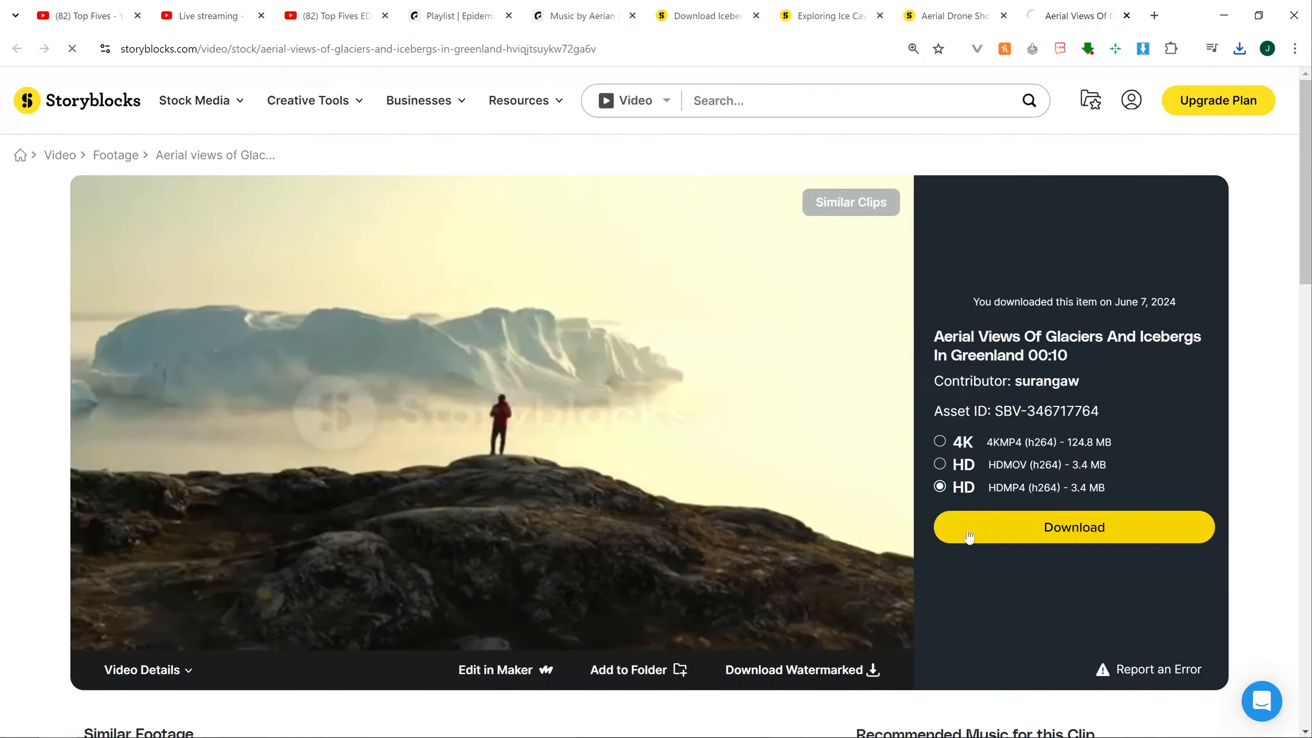
{"action": "left_click", "coordinate": [1091, 508]}
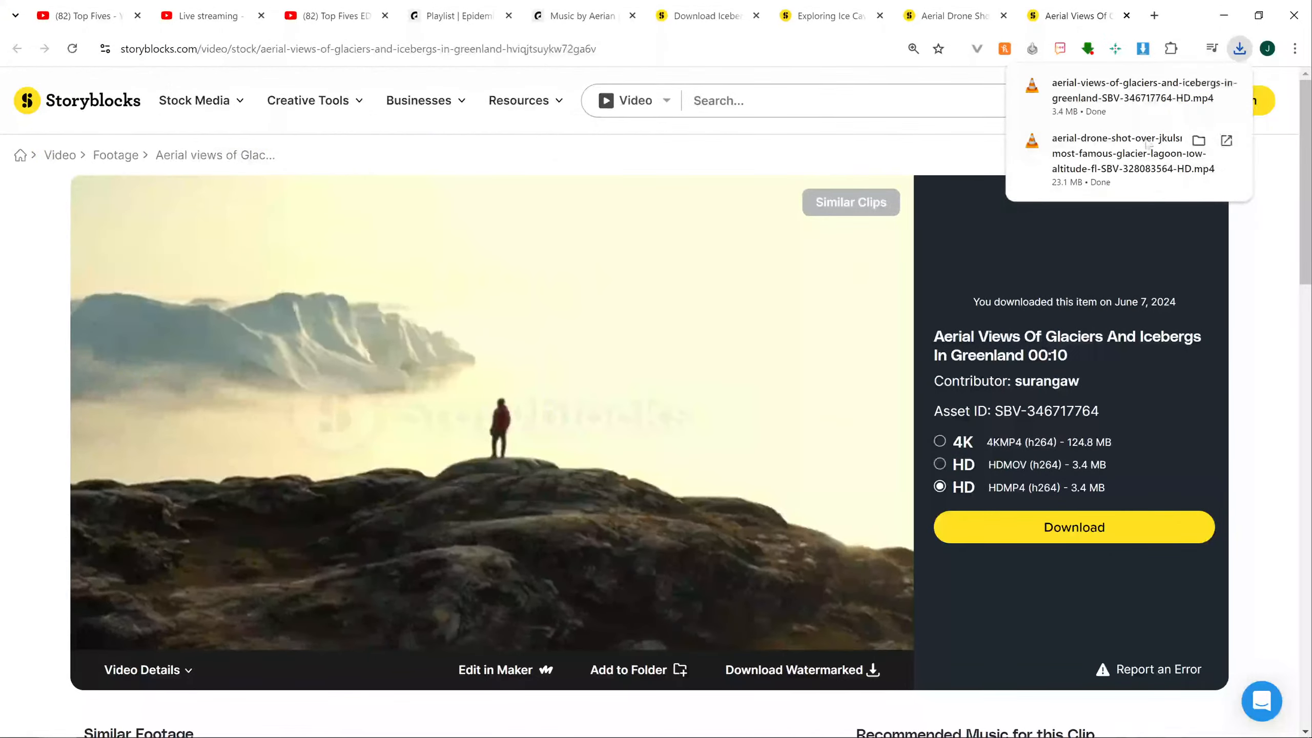
- Insert the downloaded glacier lagoon drone clip on track 27, shorten it and place it directly against the ice cave clip's end
{"action": "left_click_drag", "start_coordinate": [1091, 111], "coordinate": [794, 469]}
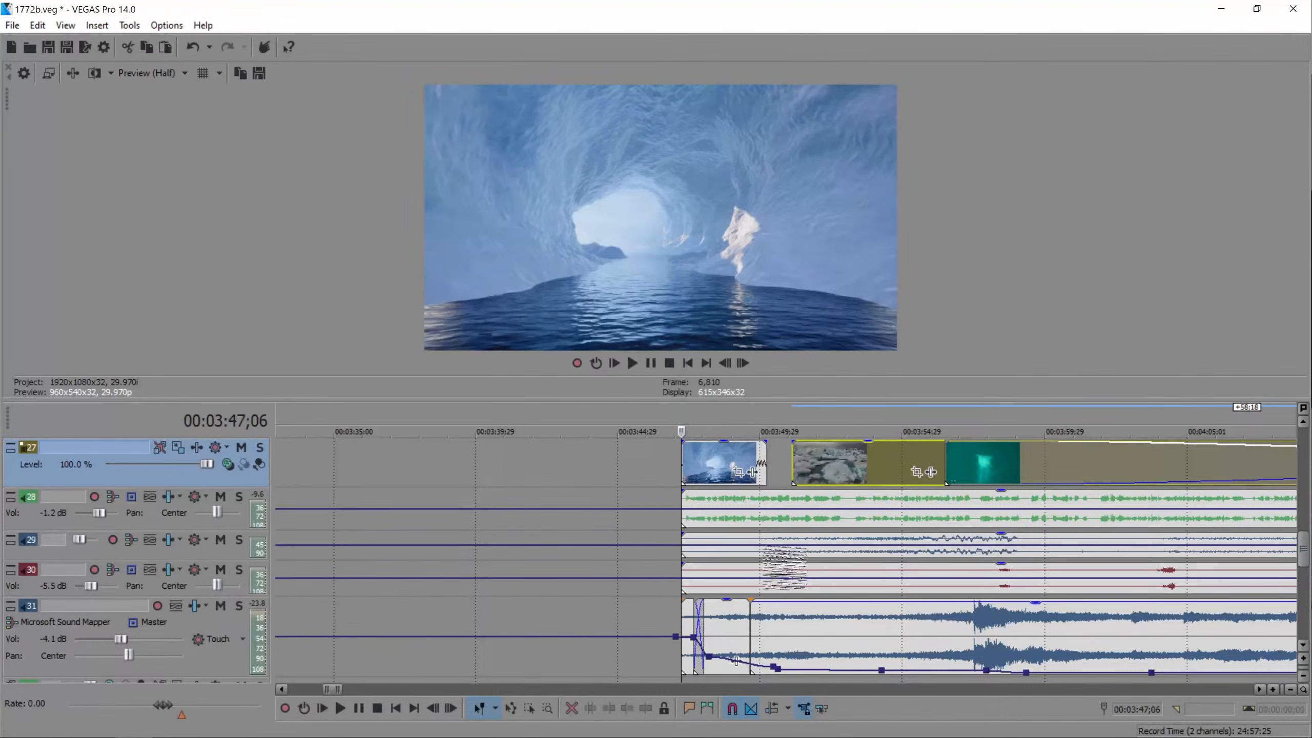
{"action": "left_click", "coordinate": [826, 457]}
{"action": "left_click", "coordinate": [859, 453]}
{"action": "key", "text": "Delete"}
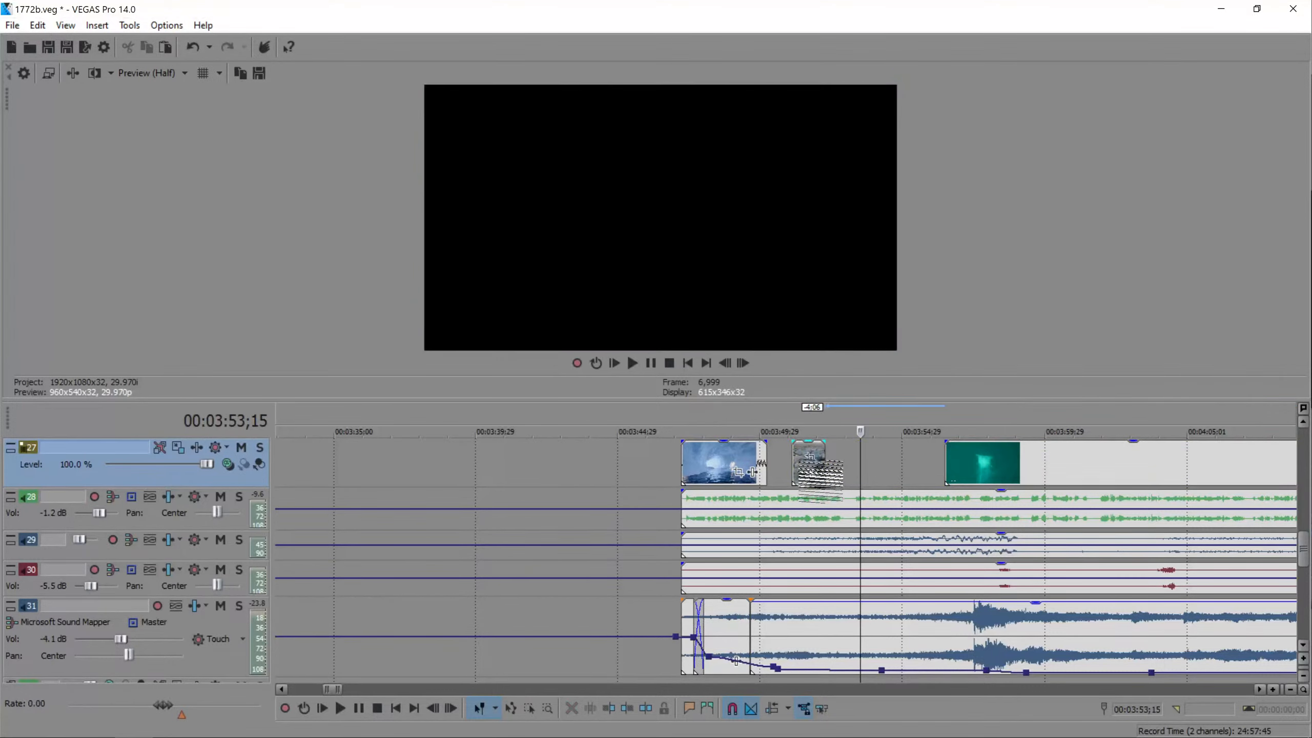
{"action": "scroll", "coordinate": [793, 458], "scroll_direction": "up", "scroll_amount": 1}
{"action": "key", "text": "ctrl+z"}
{"action": "left_click_drag", "start_coordinate": [830, 503], "coordinate": [797, 522]}
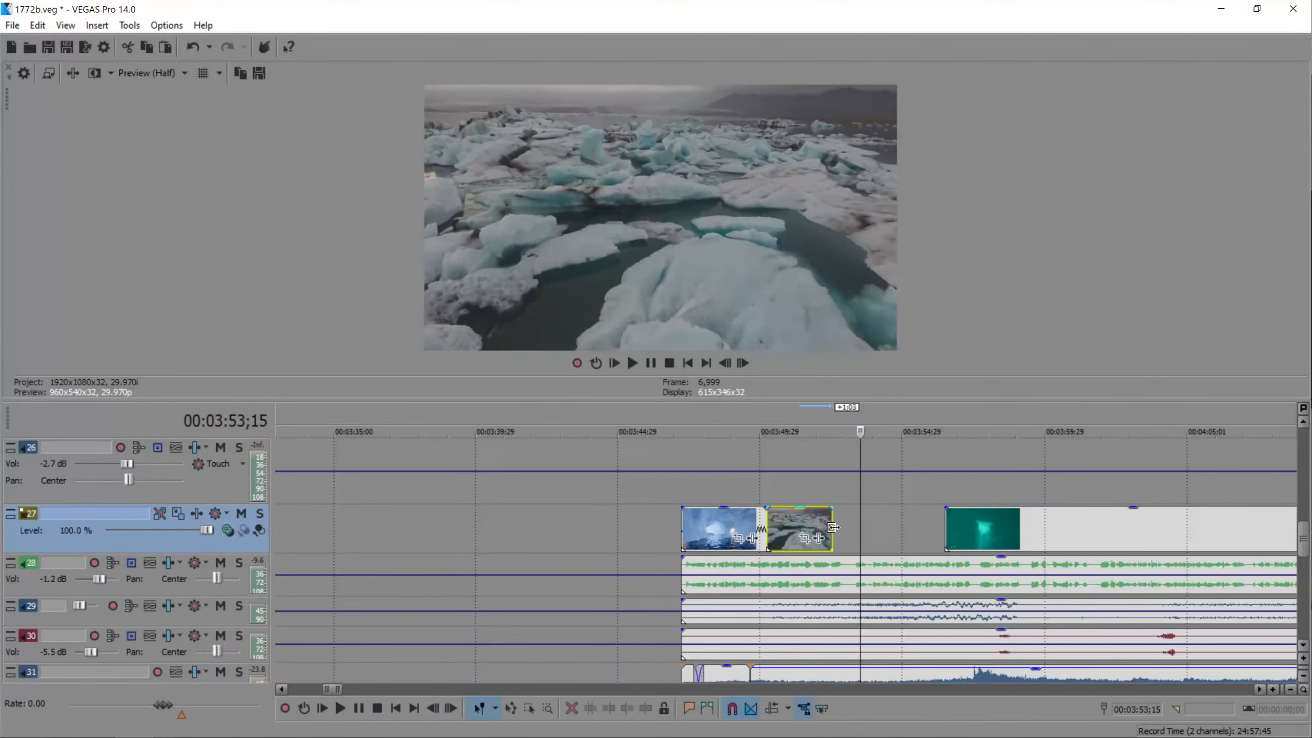
- Play the cut from the ice cave to the lagoon clip and extend the lagoon clip's end to about 03:53
{"action": "left_click", "coordinate": [757, 497]}
{"action": "scroll", "coordinate": [757, 497], "scroll_direction": "up", "scroll_amount": 3}
{"action": "key", "text": "space"}
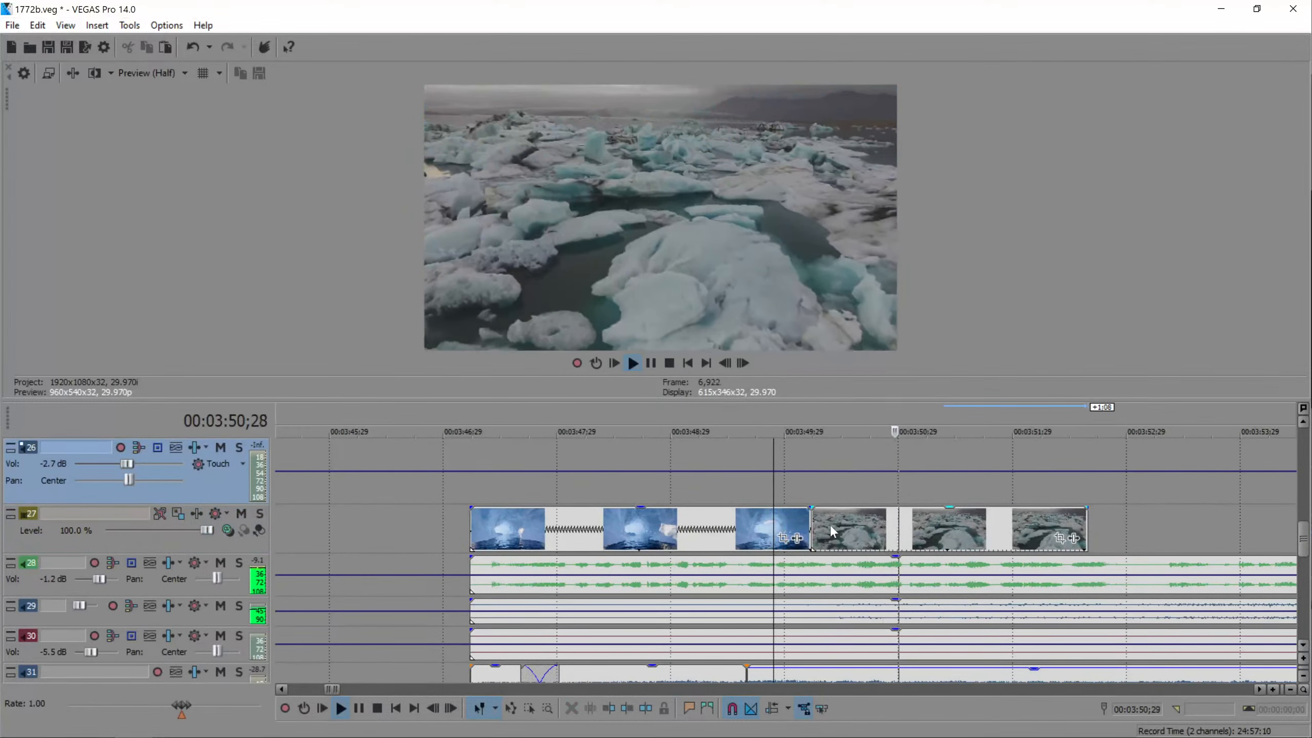
{"action": "scroll", "coordinate": [827, 525], "scroll_direction": "down", "scroll_amount": 3}
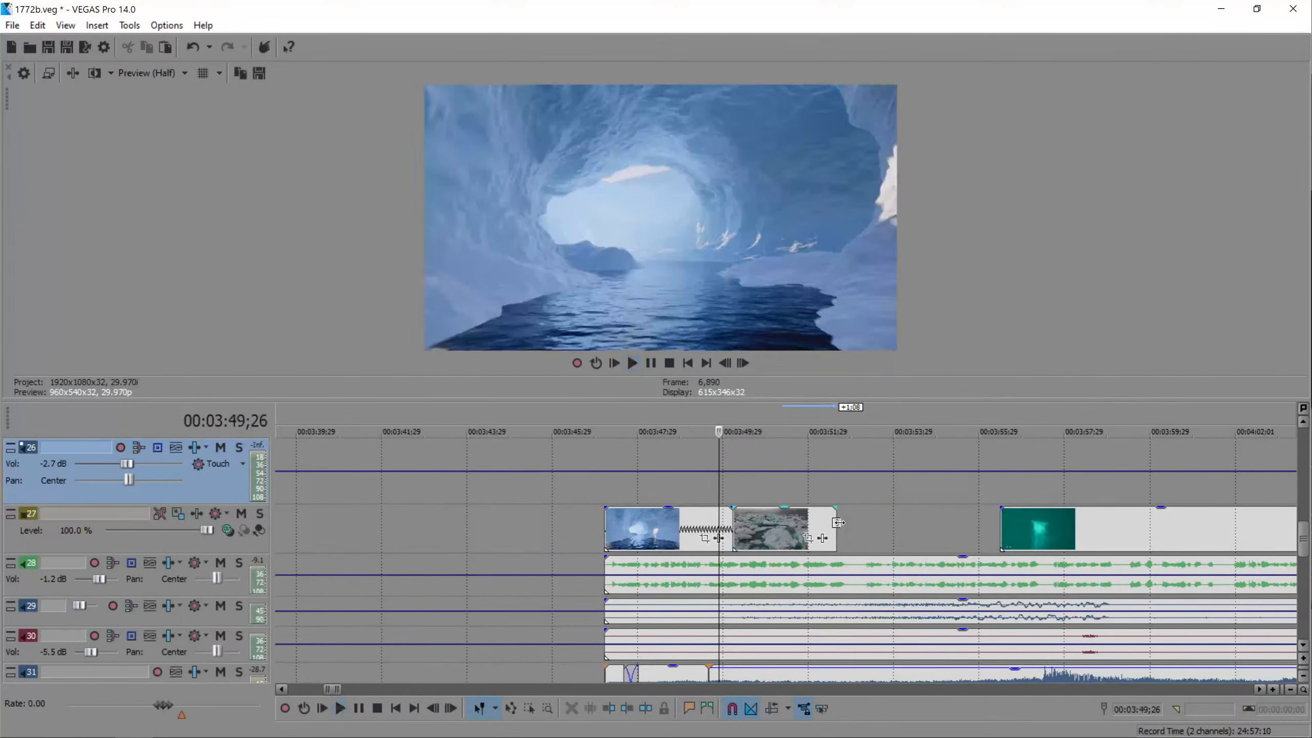
{"action": "left_click_drag", "start_coordinate": [836, 522], "coordinate": [867, 522]}
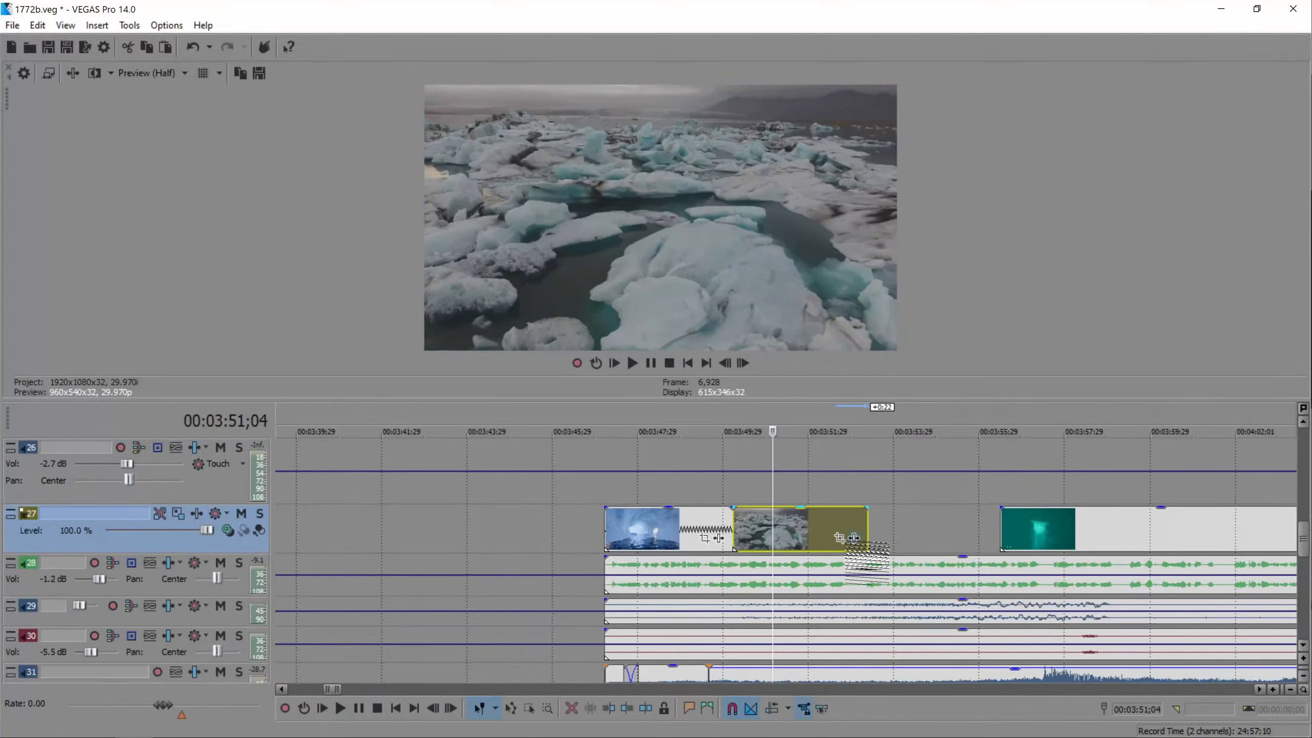
- Apply VEGAS Brightness and Contrast to the lagoon clip with brightness 0.184 and contrast 0.333
{"action": "left_click", "coordinate": [853, 539]}
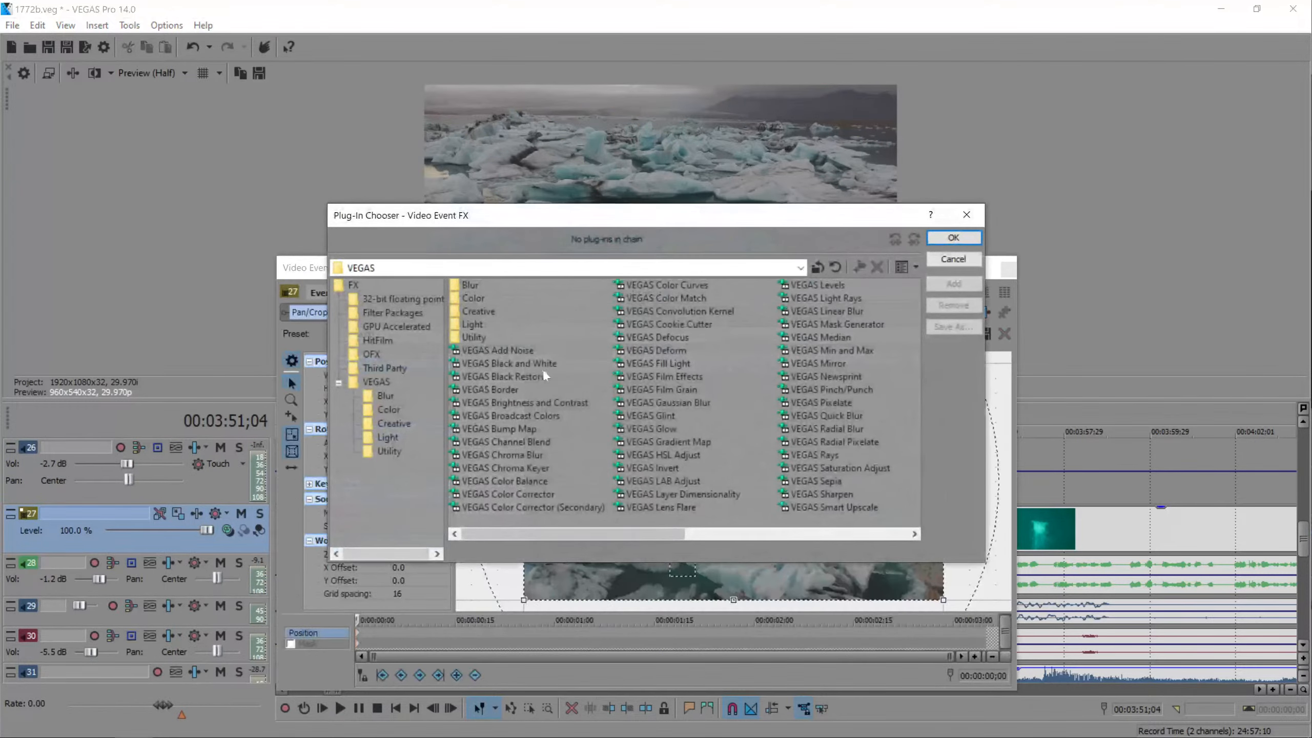
{"action": "left_click", "coordinate": [543, 403]}
{"action": "left_click", "coordinate": [941, 285]}
{"action": "left_click", "coordinate": [954, 238]}
{"action": "left_click_drag", "start_coordinate": [474, 283], "coordinate": [561, 443]}
{"action": "left_click_drag", "start_coordinate": [509, 545], "coordinate": [527, 567]}
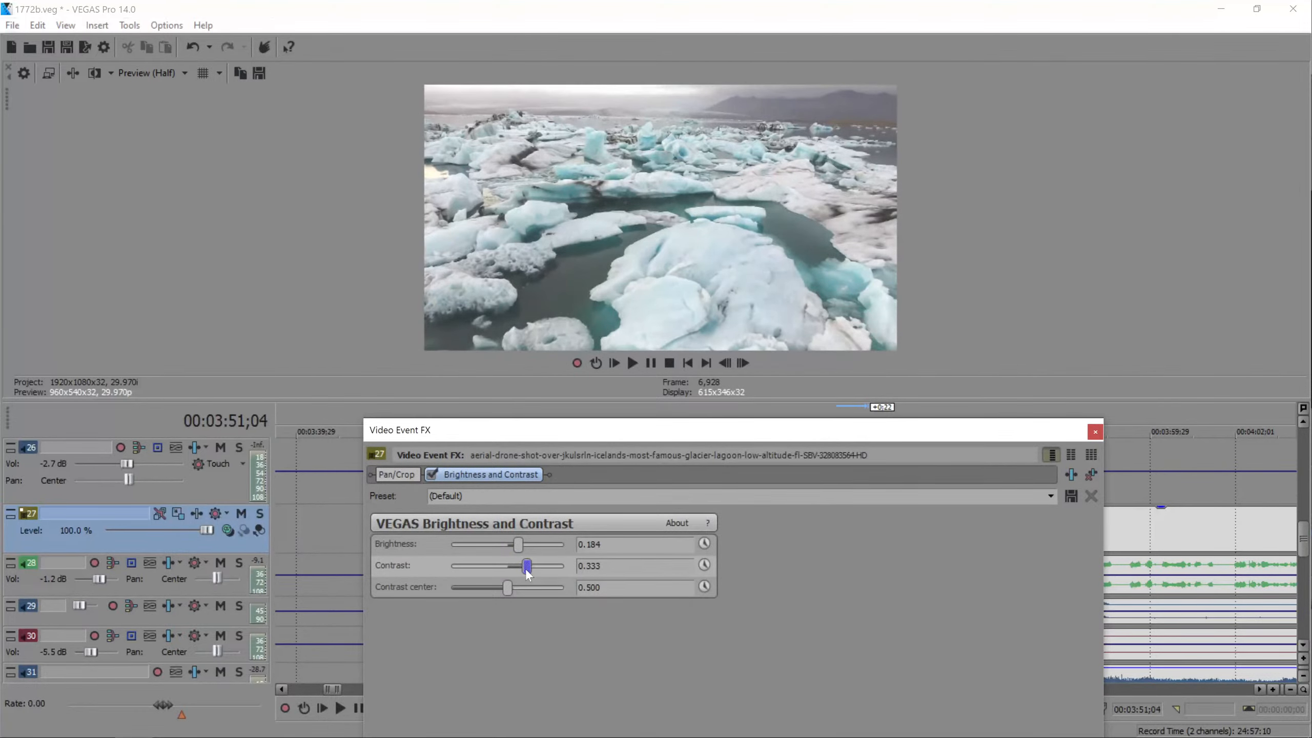
{"action": "left_click", "coordinate": [1095, 431]}
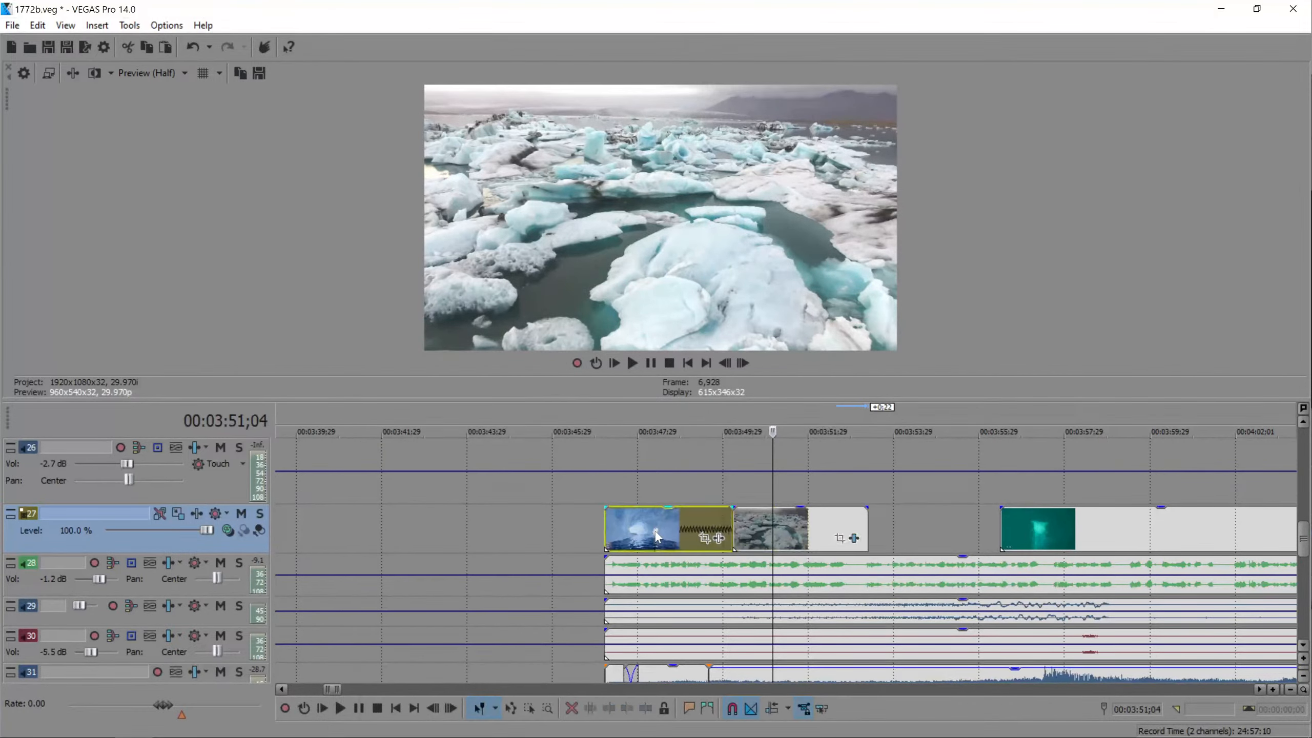
- Play from about 03:48, shorten the lagoon clip's end to about 03:52;20 and replay it from 03:51;09
{"action": "left_click", "coordinate": [656, 536]}
{"action": "key", "text": "space"}
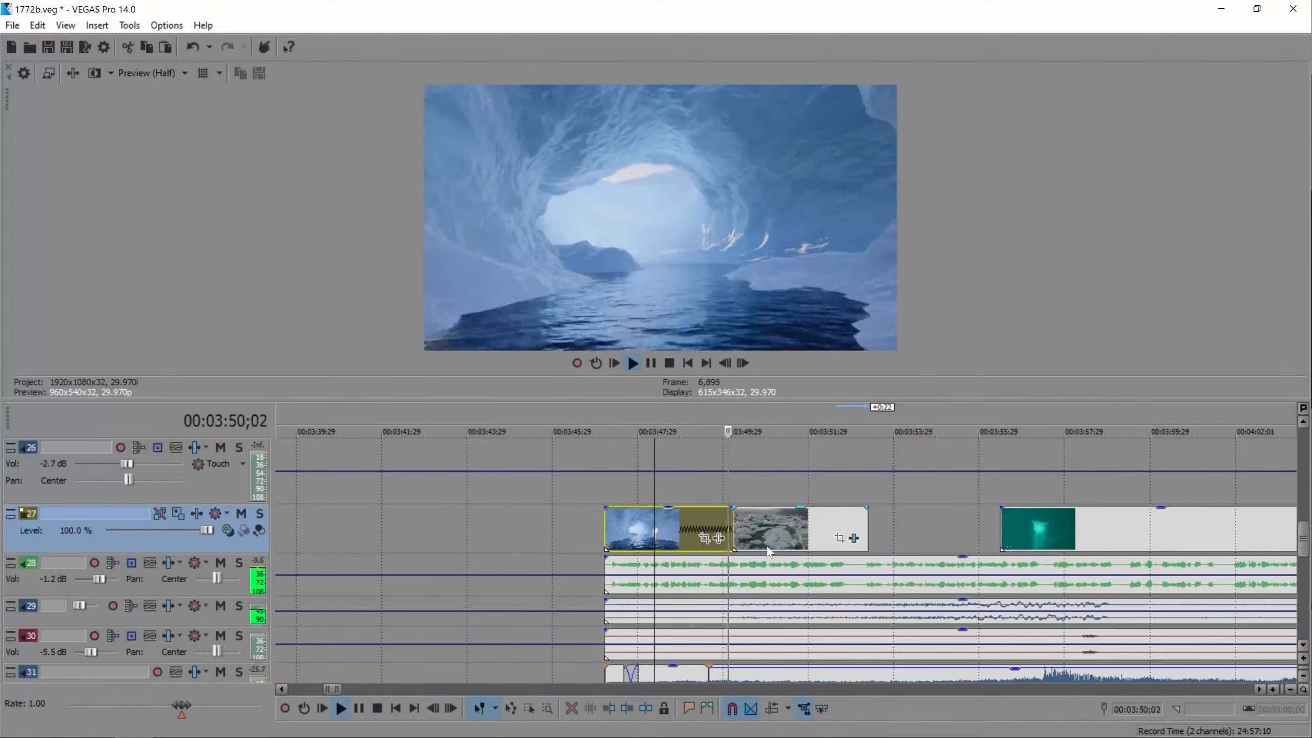
{"action": "left_click", "coordinate": [858, 530]}
{"action": "left_click_drag", "start_coordinate": [864, 530], "coordinate": [836, 530]}
{"action": "key", "text": "space"}
{"action": "left_click", "coordinate": [818, 524]}
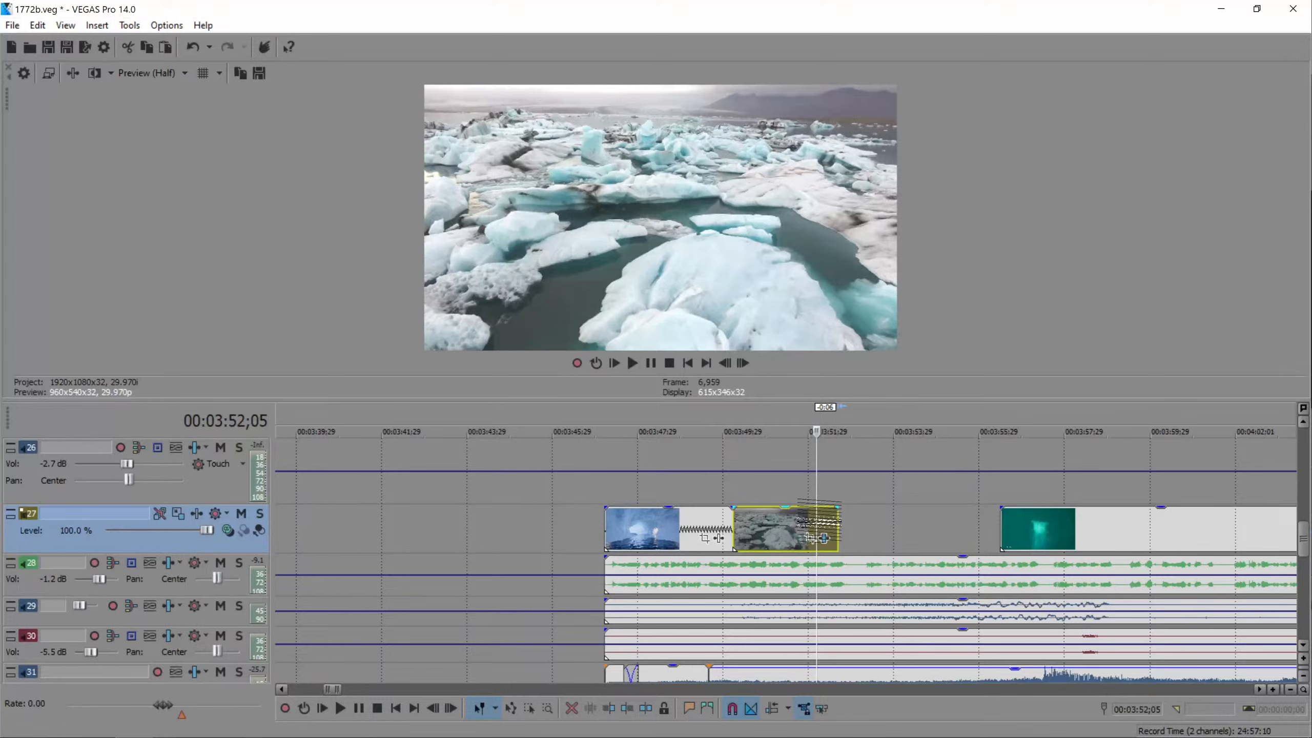
{"action": "left_click", "coordinate": [779, 489]}
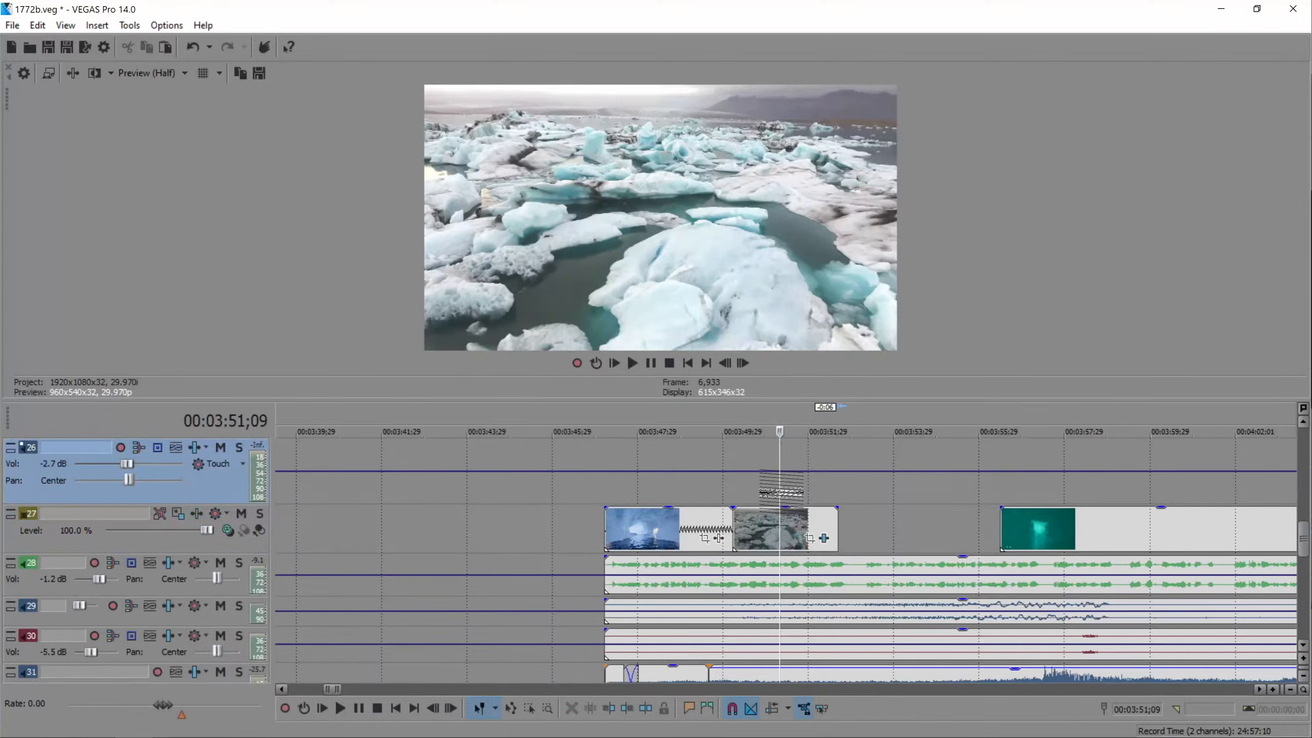
{"action": "key", "text": "space"}
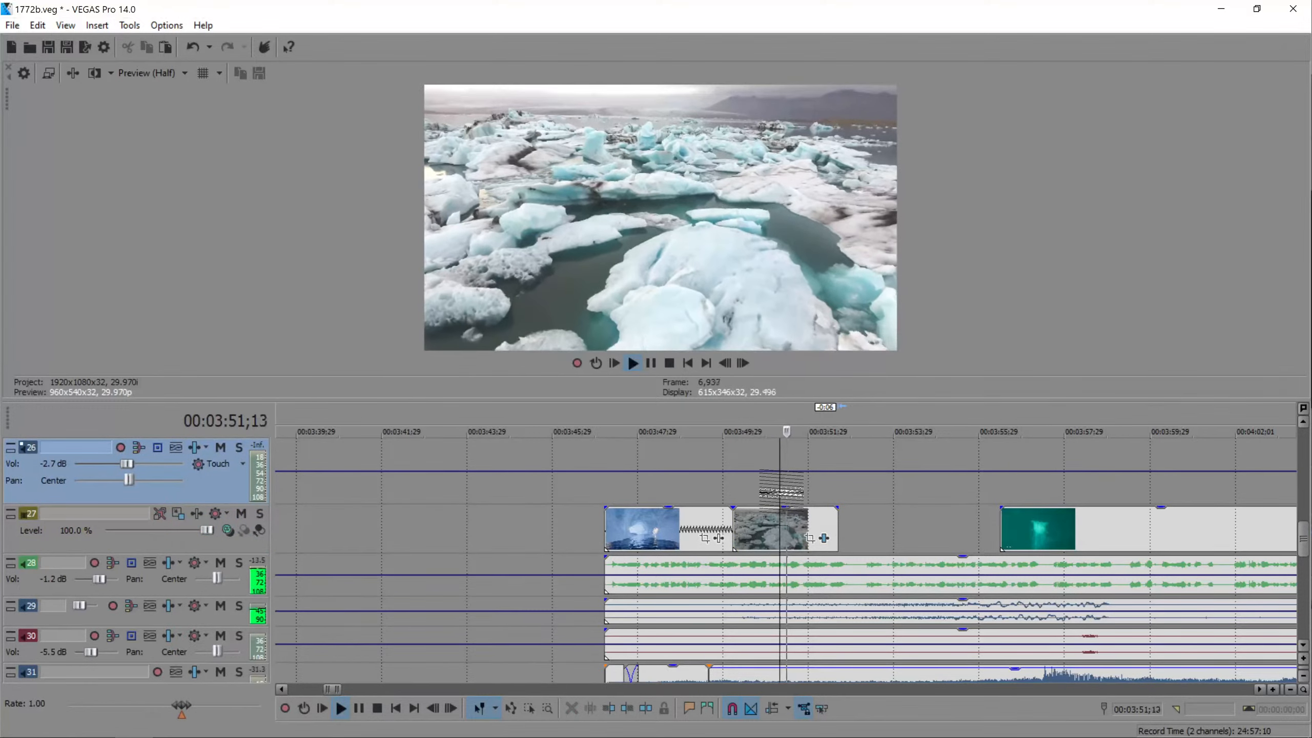
{"action": "key", "text": "space"}
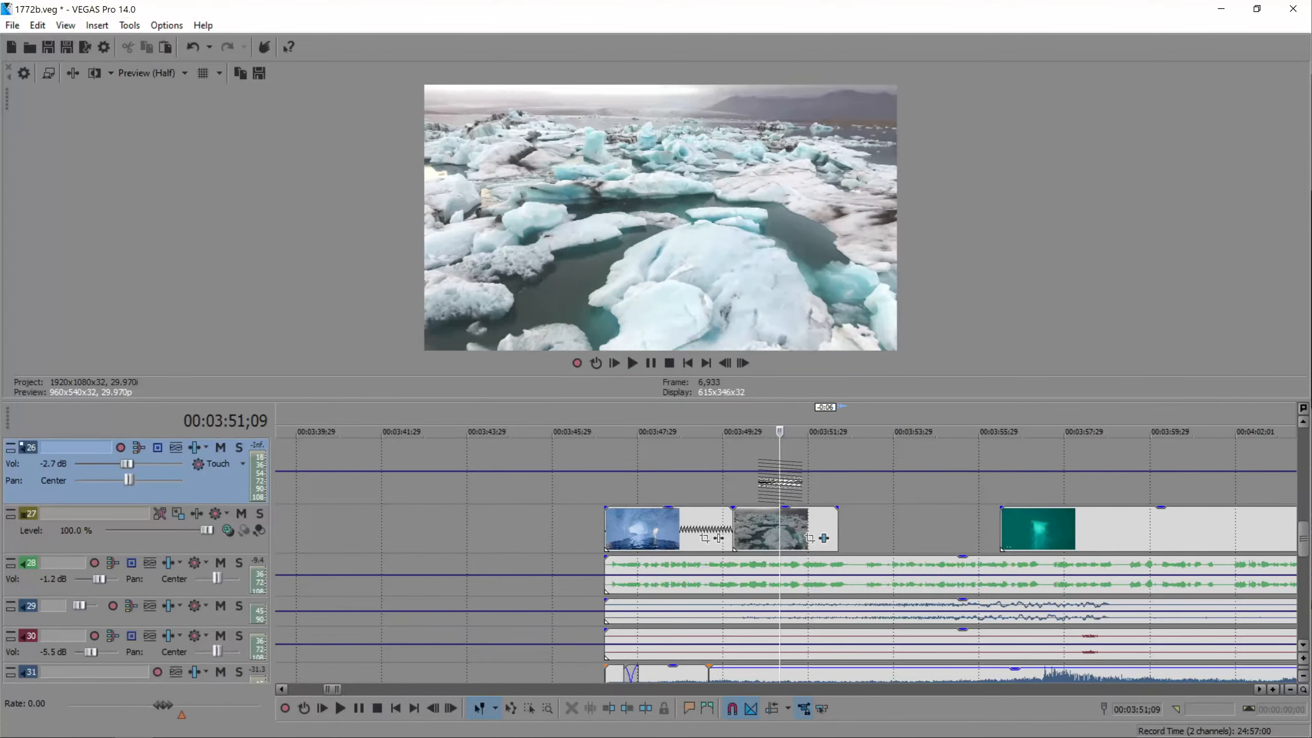
- Add the downloaded Greenland iceberg clip from Chrome to track 27 after the lagoon clip and trim its end to about 03:54;17
{"action": "left_click", "coordinate": [57, 723]}
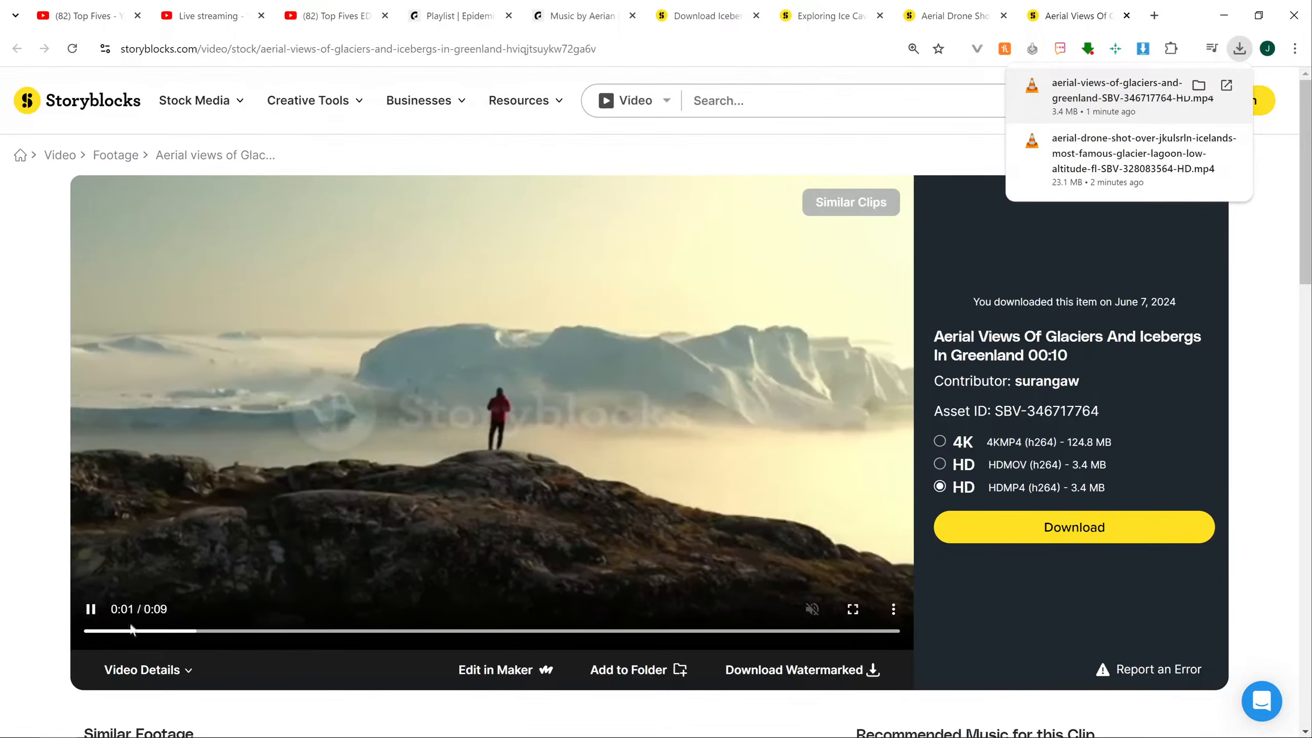
{"action": "left_click", "coordinate": [248, 480]}
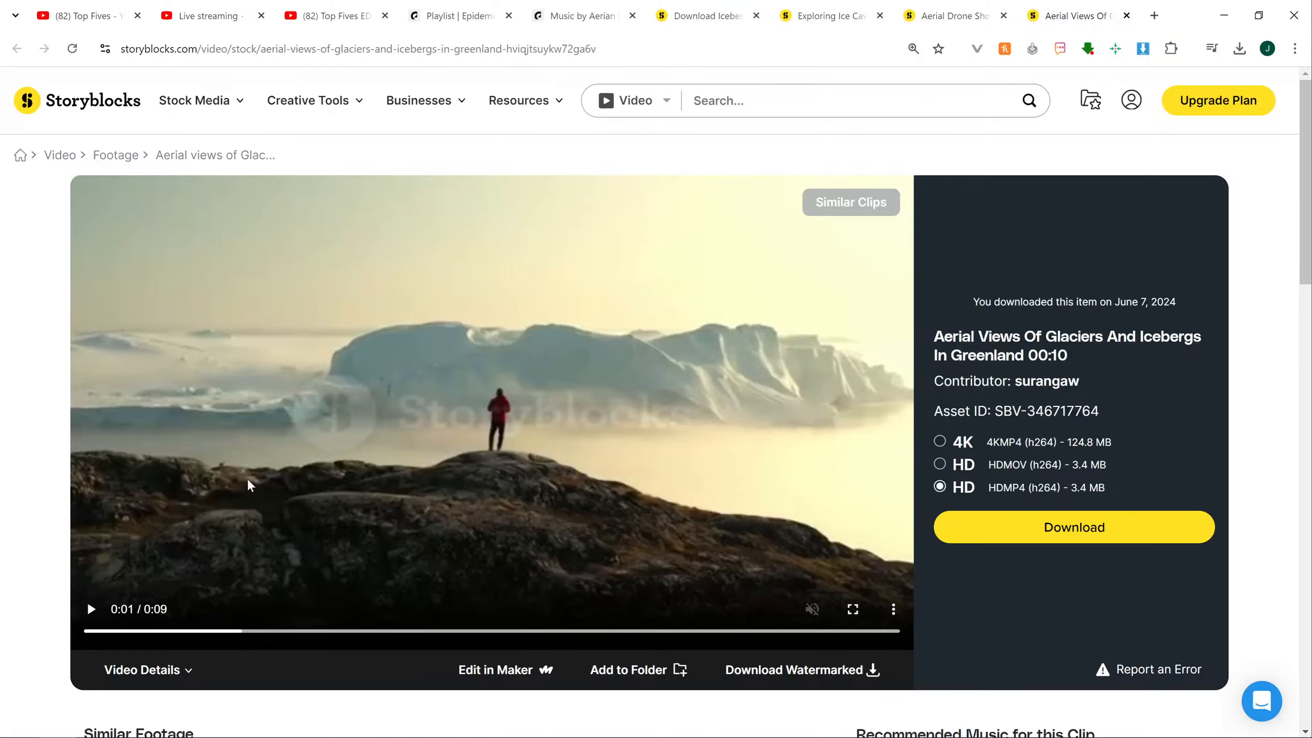
{"action": "left_click", "coordinate": [1240, 50]}
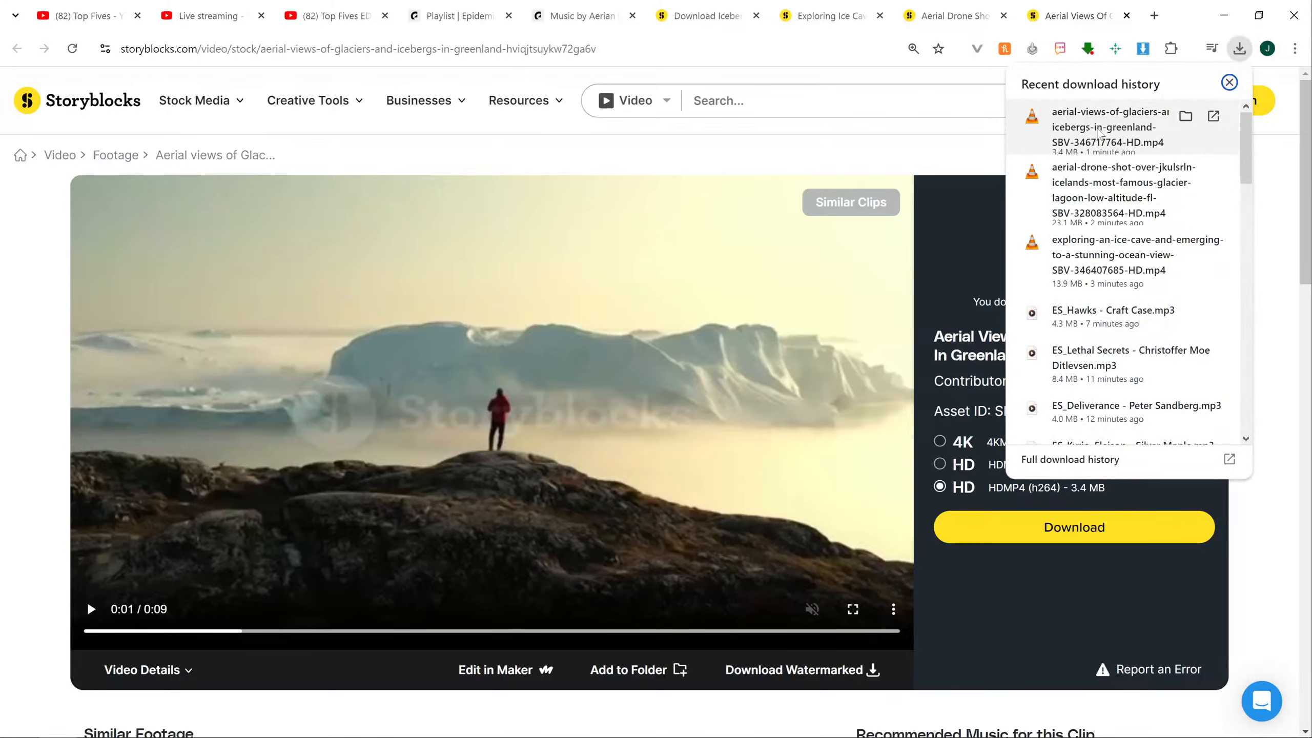
{"action": "left_click_drag", "start_coordinate": [723, 111], "coordinate": [840, 525]}
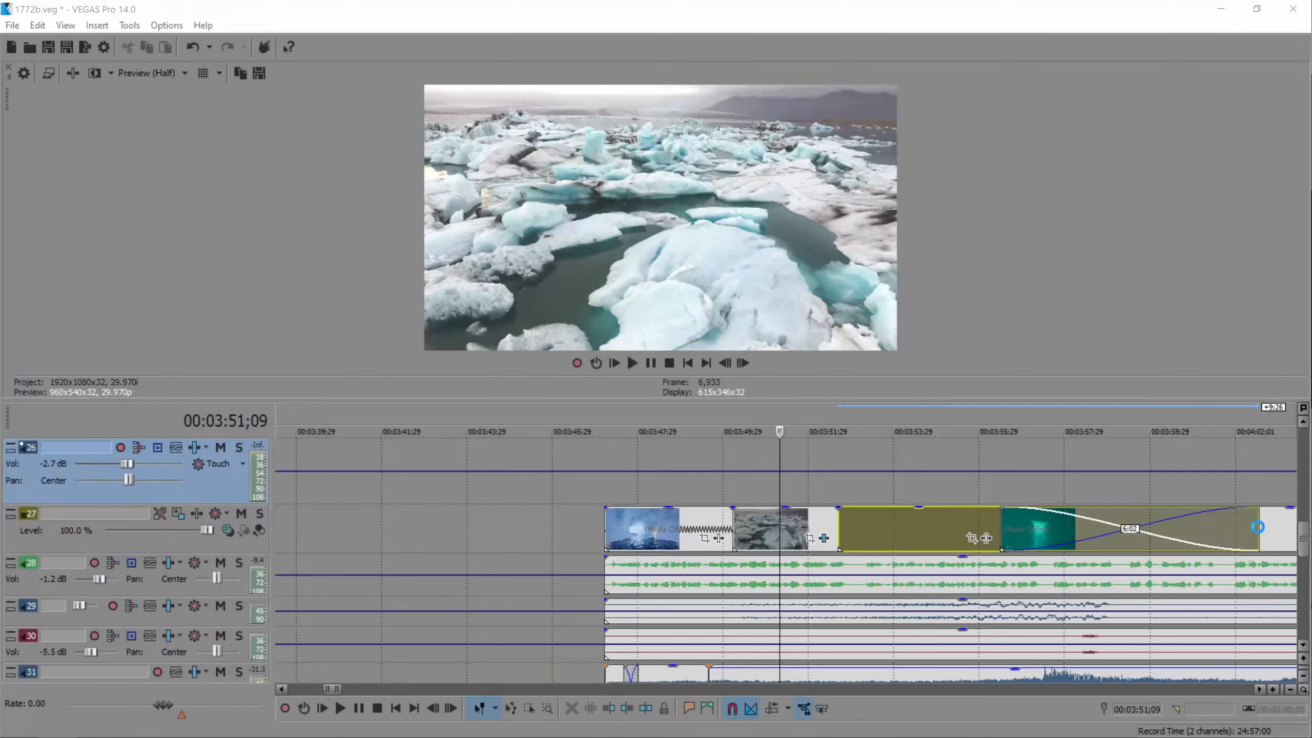
{"action": "left_click_drag", "start_coordinate": [1257, 528], "coordinate": [919, 528]}
- Play the sequence of three ice clips on track 27 from 03:46;20
{"action": "left_click", "coordinate": [582, 500]}
{"action": "key", "text": "space"}
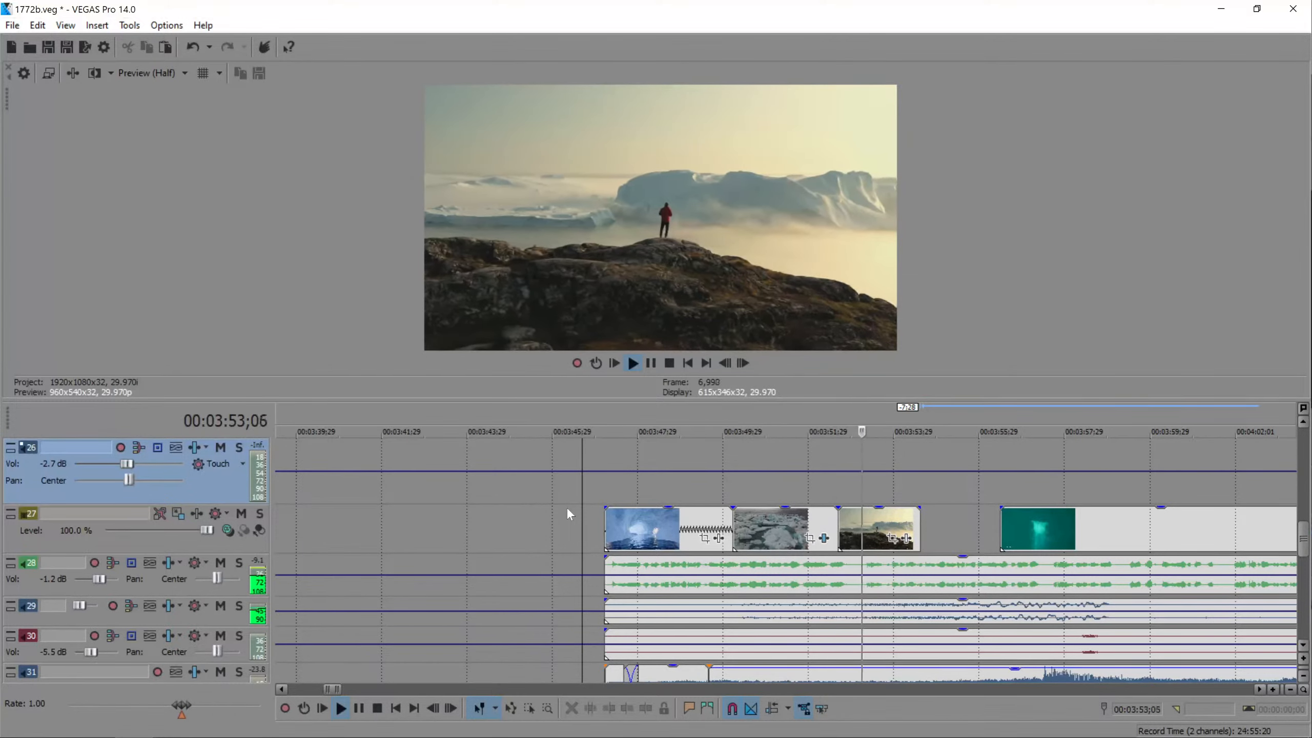
{"action": "key", "text": "space"}
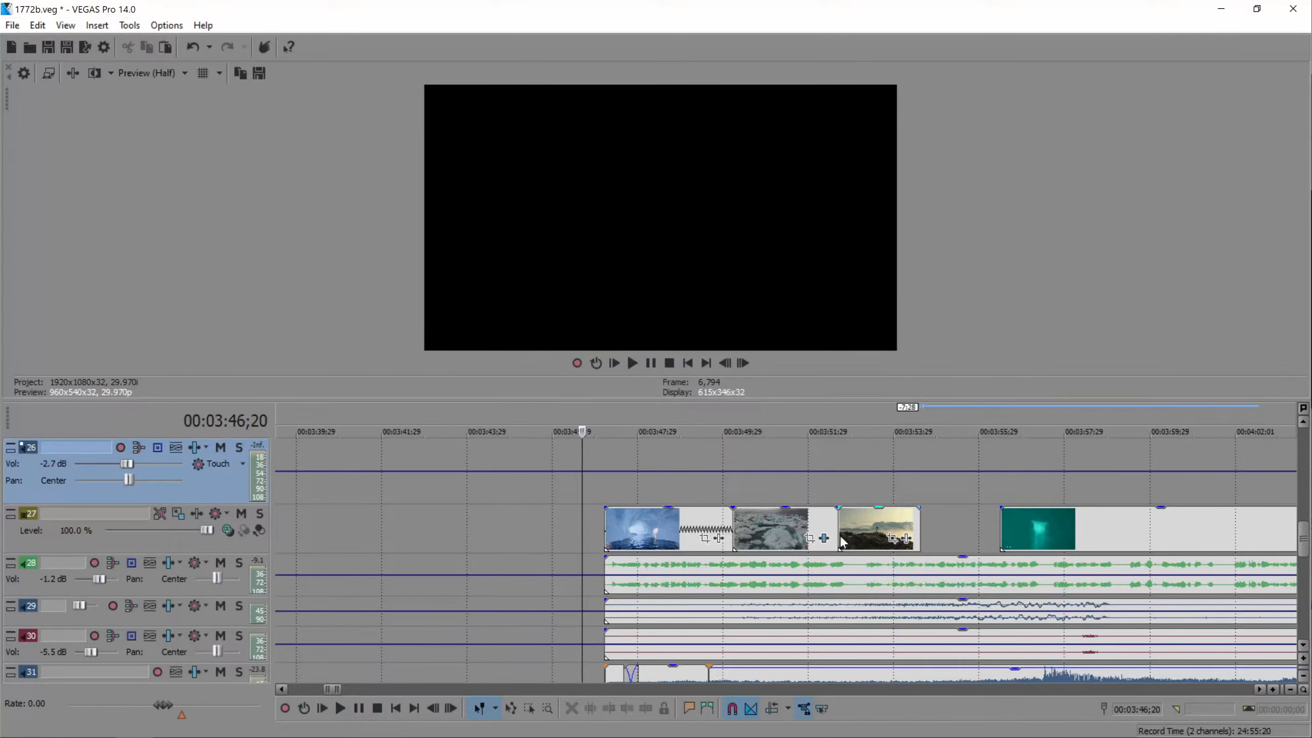
- With track 28 soloed, pull the lagoon clip's end back to about 03:52;18 and move the Greenland clip directly against it
{"action": "left_click", "coordinate": [843, 540]}
{"action": "scroll", "coordinate": [948, 540], "scroll_direction": "up", "scroll_amount": 5}
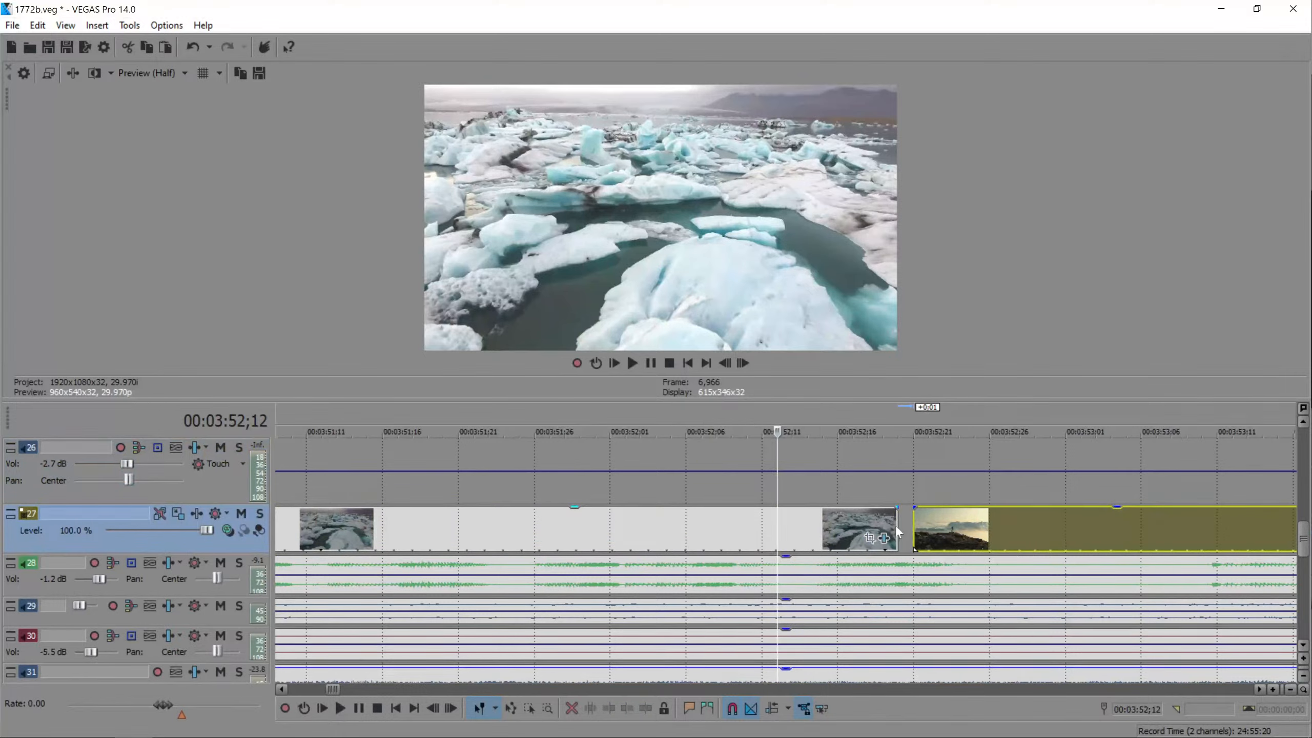
{"action": "left_click", "coordinate": [239, 563]}
{"action": "key", "text": "space"}
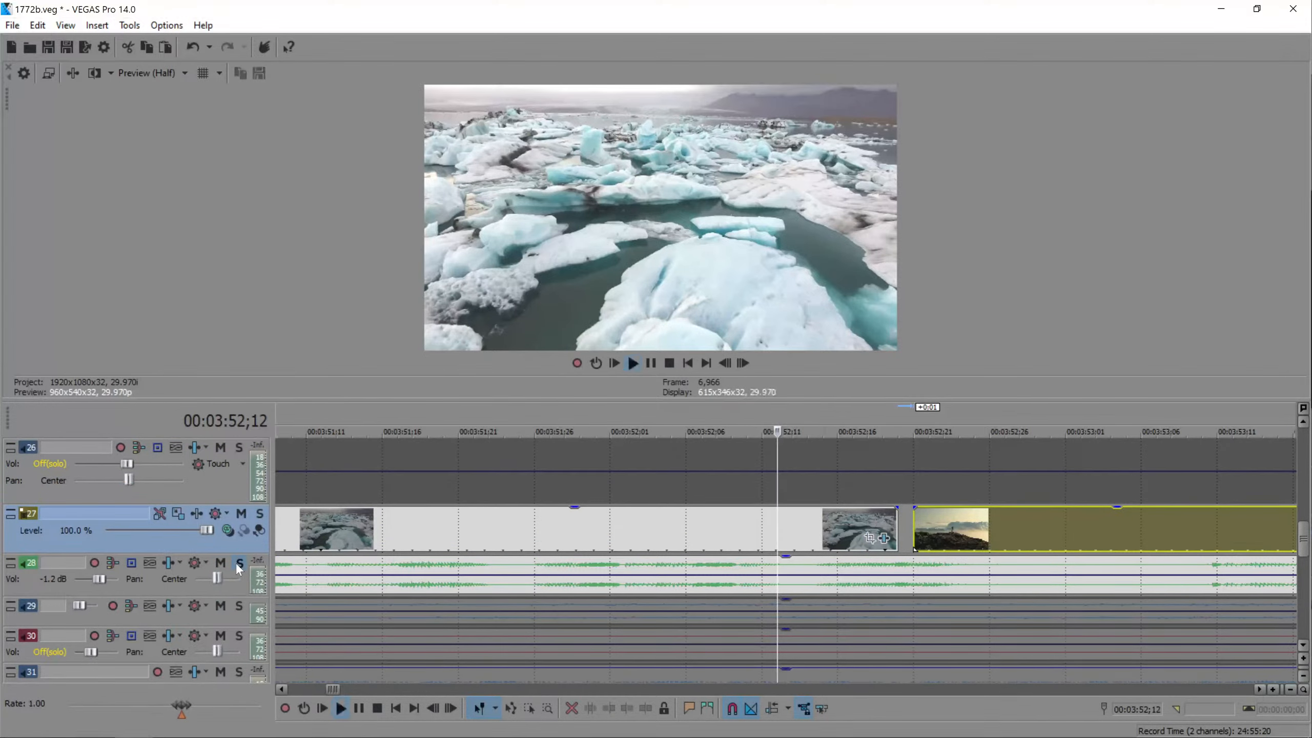
{"action": "left_click_drag", "start_coordinate": [898, 530], "coordinate": [869, 530]}
{"action": "left_click_drag", "start_coordinate": [949, 538], "coordinate": [908, 538]}
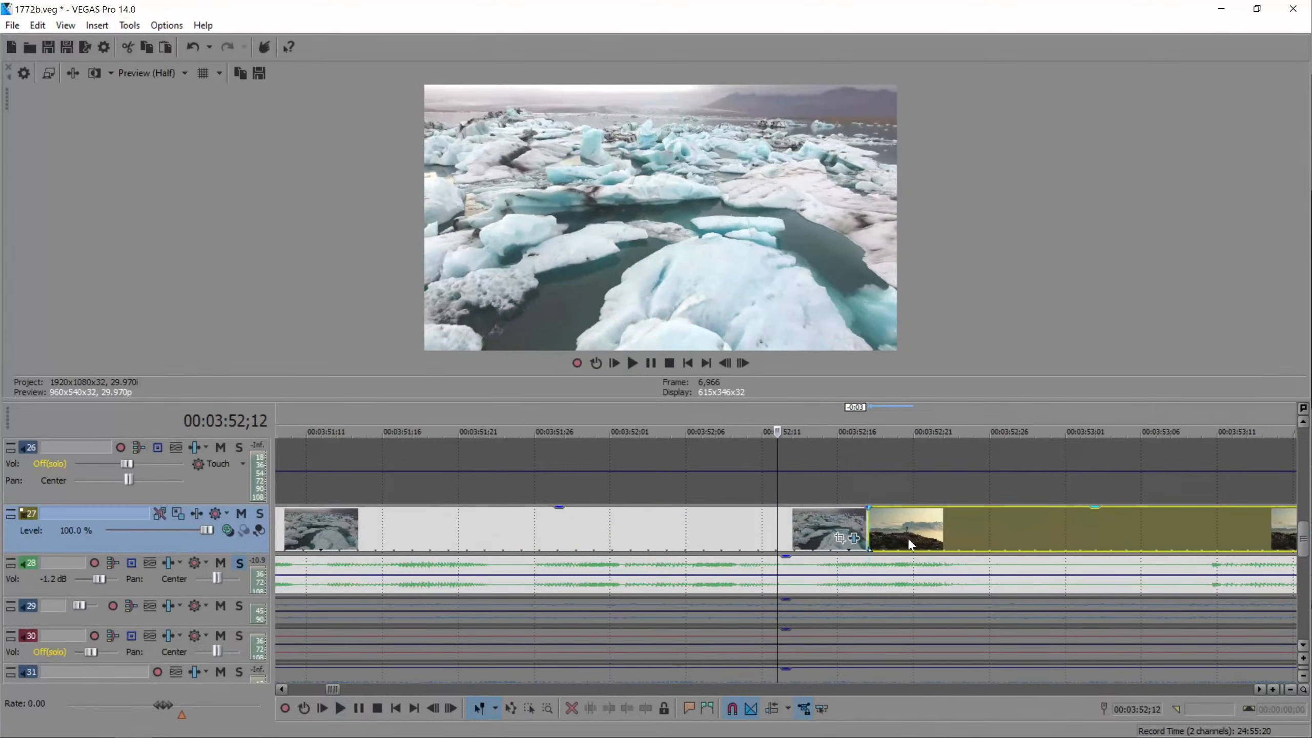
- Play the cut into the Greenland clip from 03:52;12, unsolo track 28 and replay it with all tracks
{"action": "key", "text": "space"}
{"action": "key", "text": "space"}
{"action": "left_click", "coordinate": [239, 563]}
{"action": "scroll", "coordinate": [838, 573], "scroll_direction": "down", "scroll_amount": 10}
{"action": "scroll", "coordinate": [833, 542], "scroll_direction": "up", "scroll_amount": 4}
{"action": "key", "text": "space"}
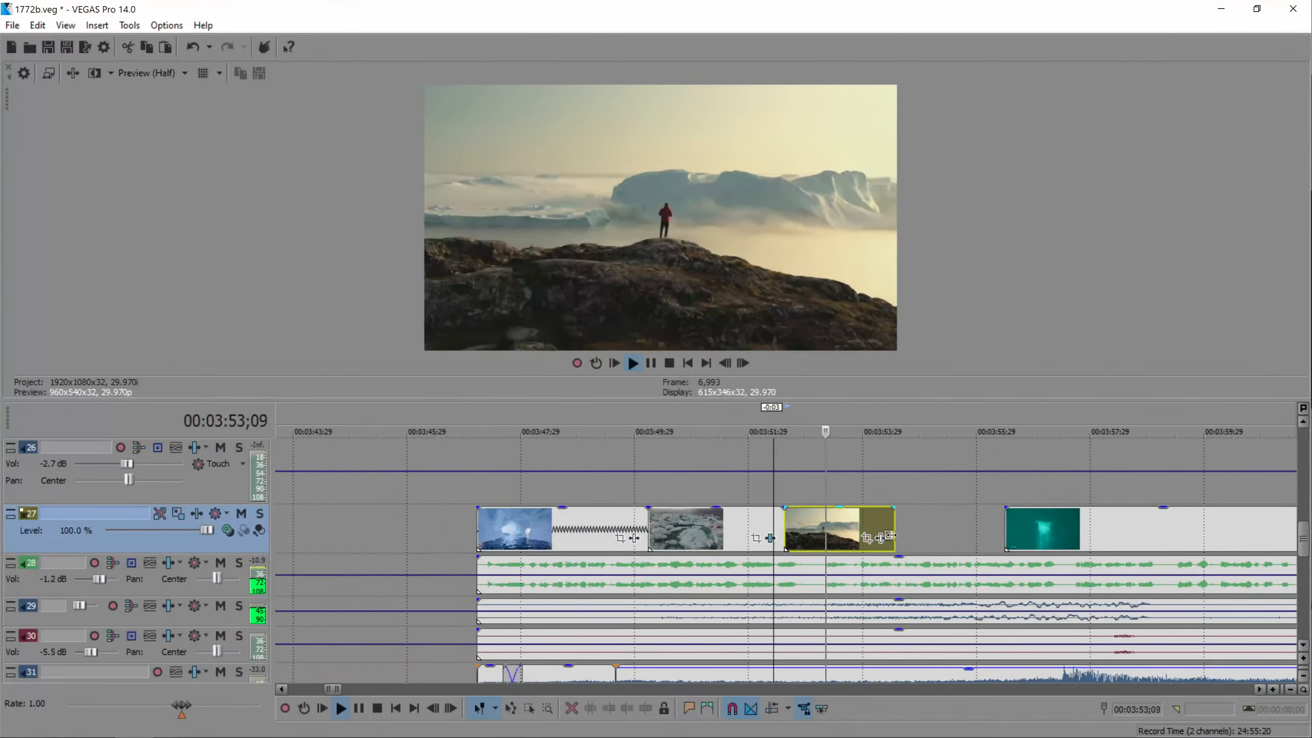
- Extend the end of the Greenland iceberg clip on track 27 to about 03:54;23 and stop playback
{"action": "left_click_drag", "start_coordinate": [903, 531], "coordinate": [908, 532]}
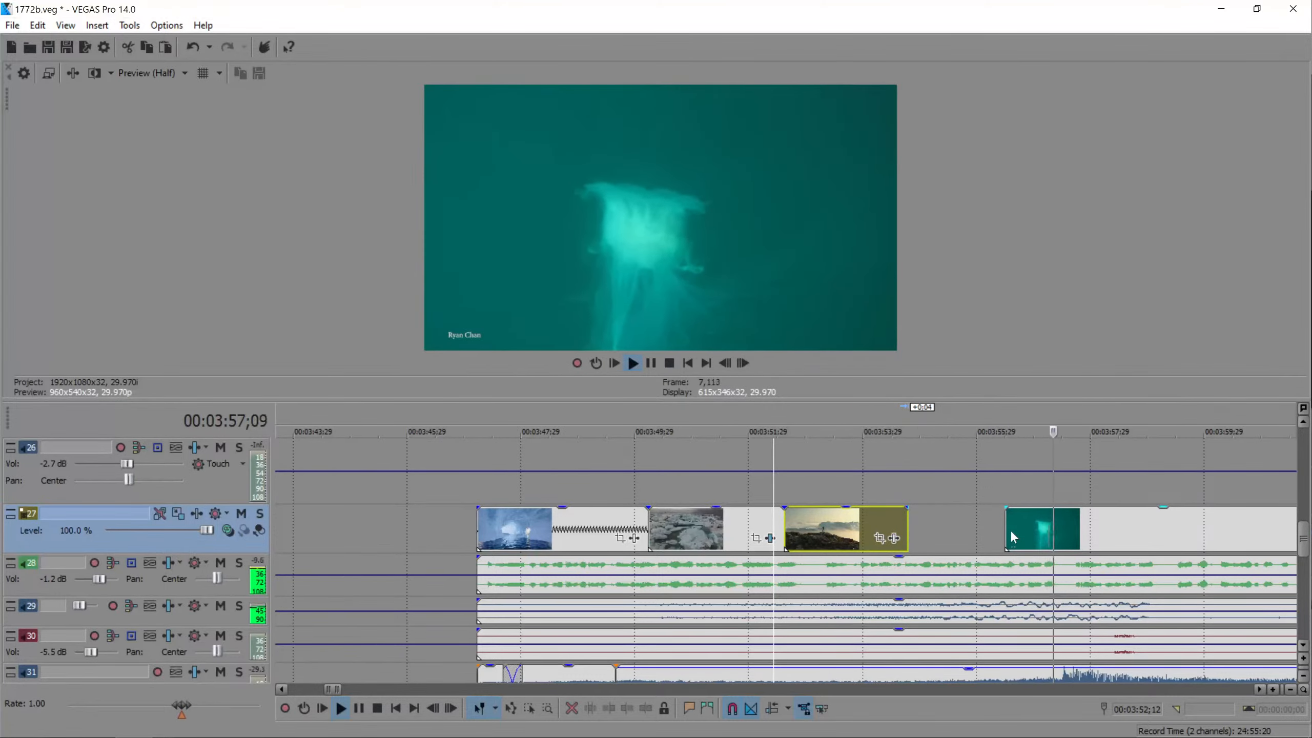
{"action": "key", "text": "space"}
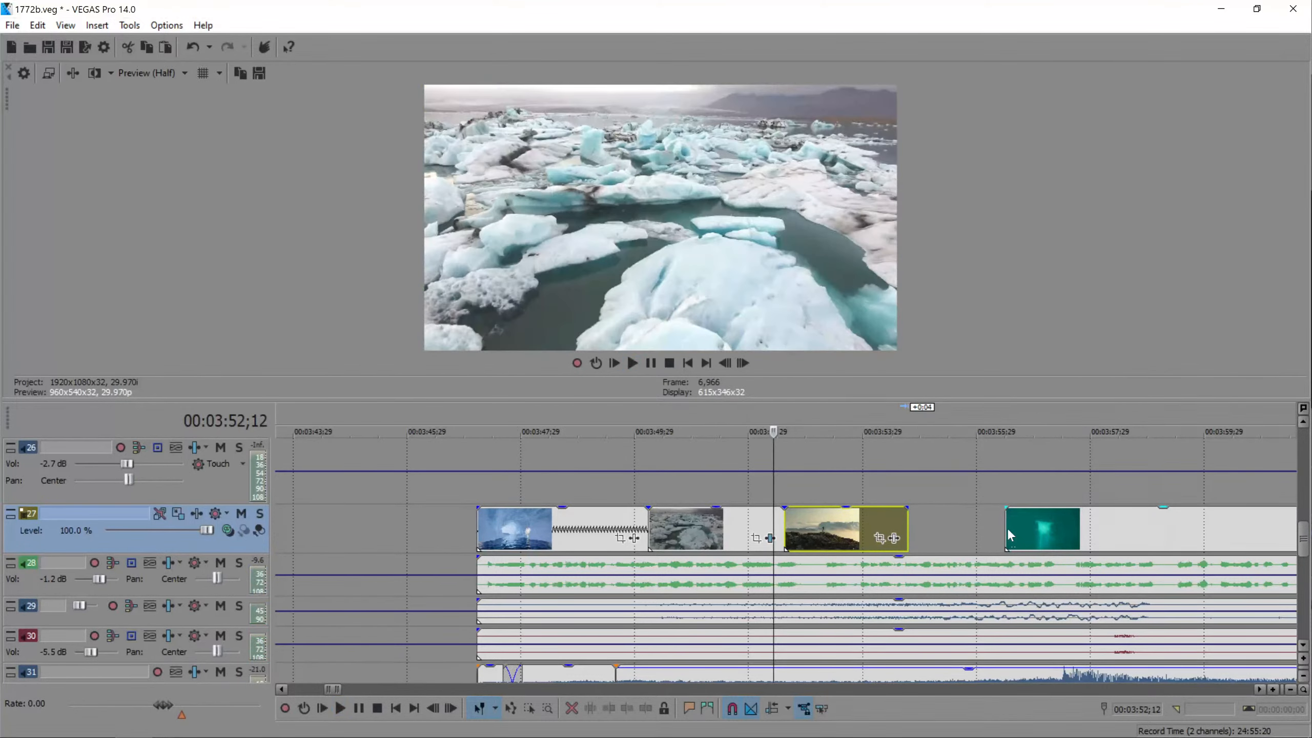
- Switch to Chrome, close the finished Storyblocks clip pages, browse the iceberg search results and open results page 2
{"action": "left_click", "coordinate": [58, 722]}
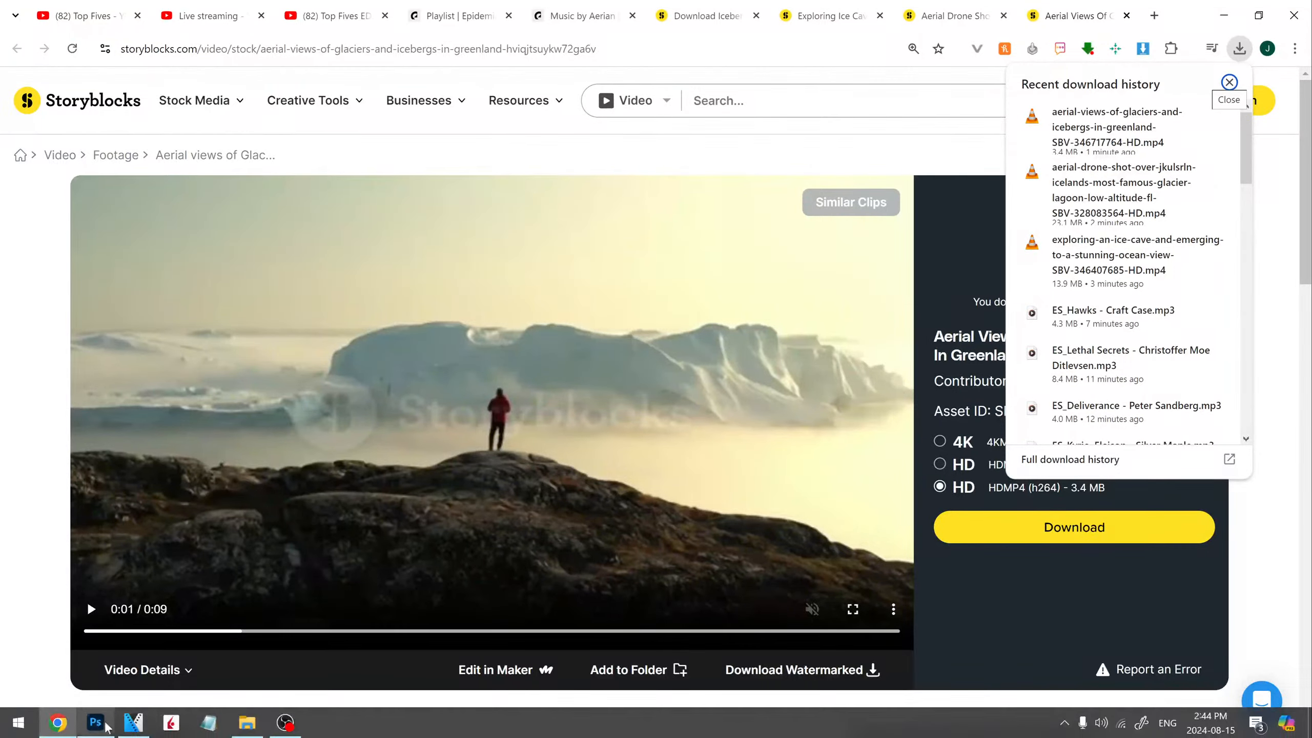
{"action": "left_click", "coordinate": [727, 16]}
{"action": "left_click", "coordinate": [880, 17]}
{"action": "left_click", "coordinate": [884, 17]}
{"action": "left_click", "coordinate": [884, 17]}
{"action": "scroll", "coordinate": [692, 290], "scroll_direction": "down", "scroll_amount": 5}
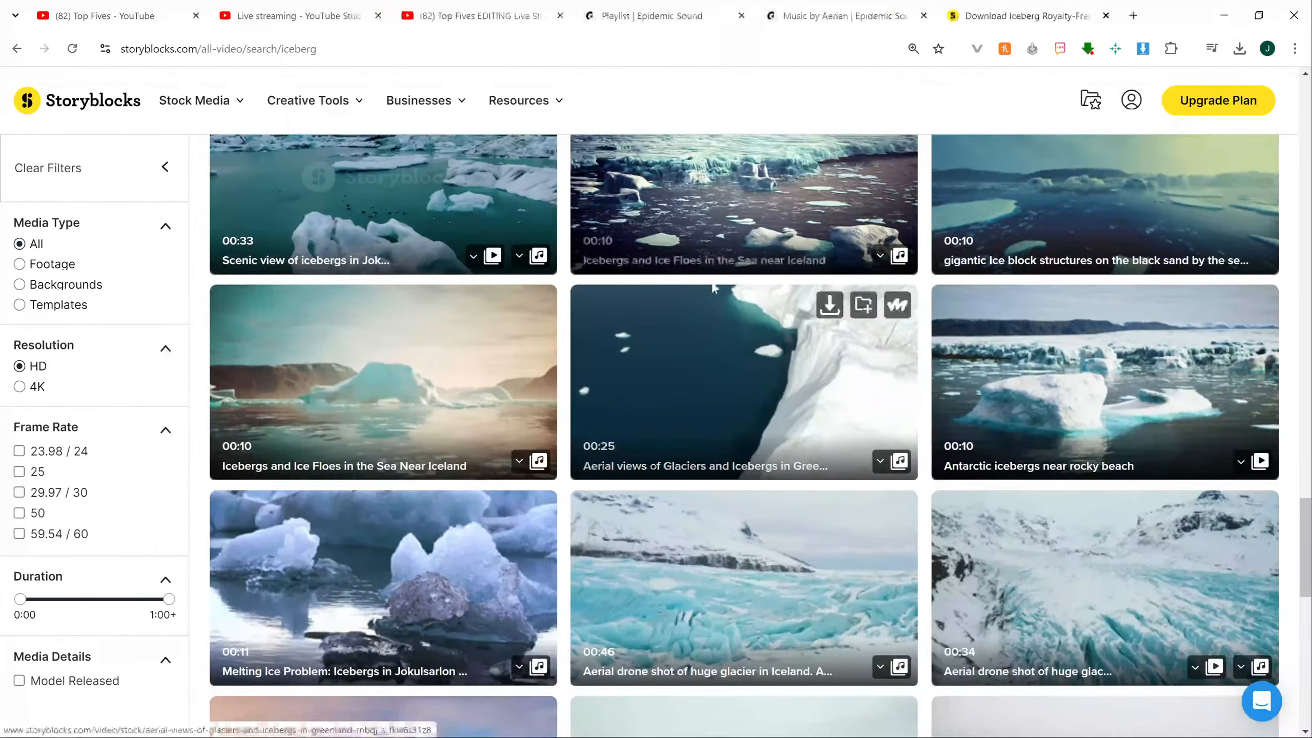
{"action": "scroll", "coordinate": [692, 289], "scroll_direction": "down", "scroll_amount": 3}
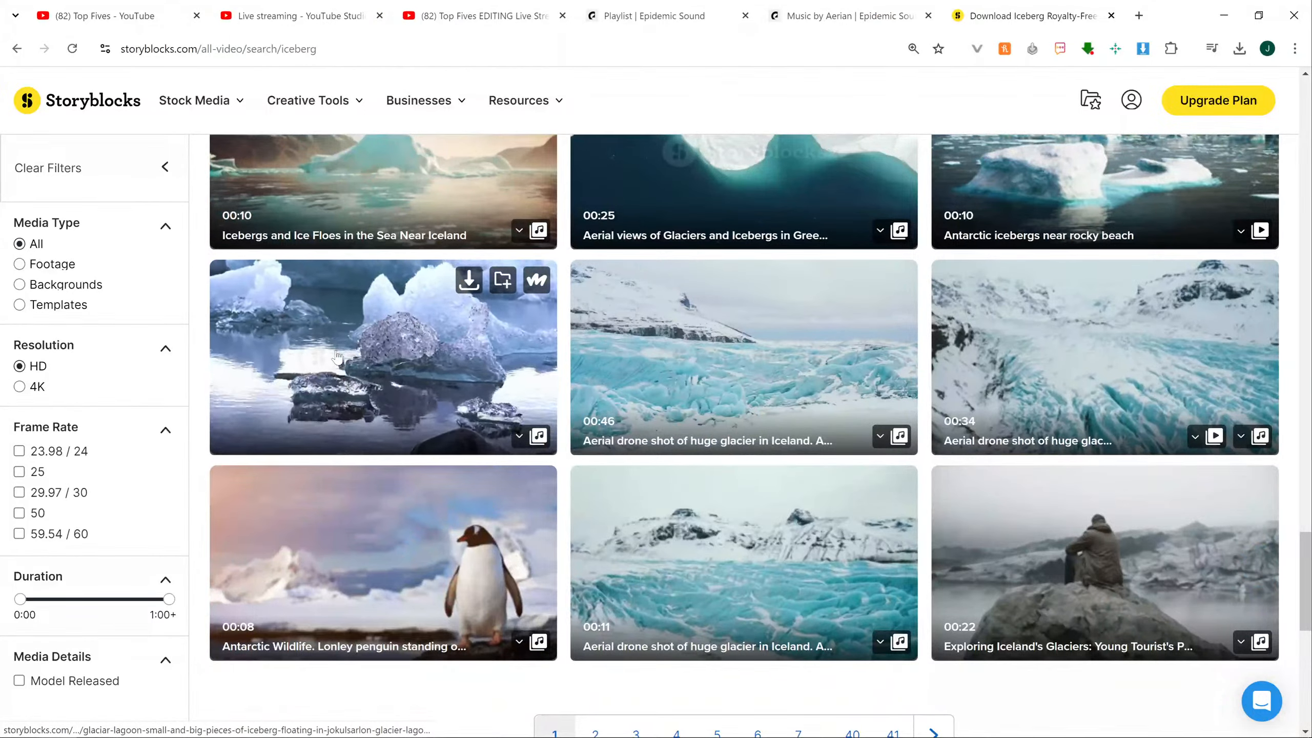
{"action": "scroll", "coordinate": [336, 357], "scroll_direction": "down", "scroll_amount": 5}
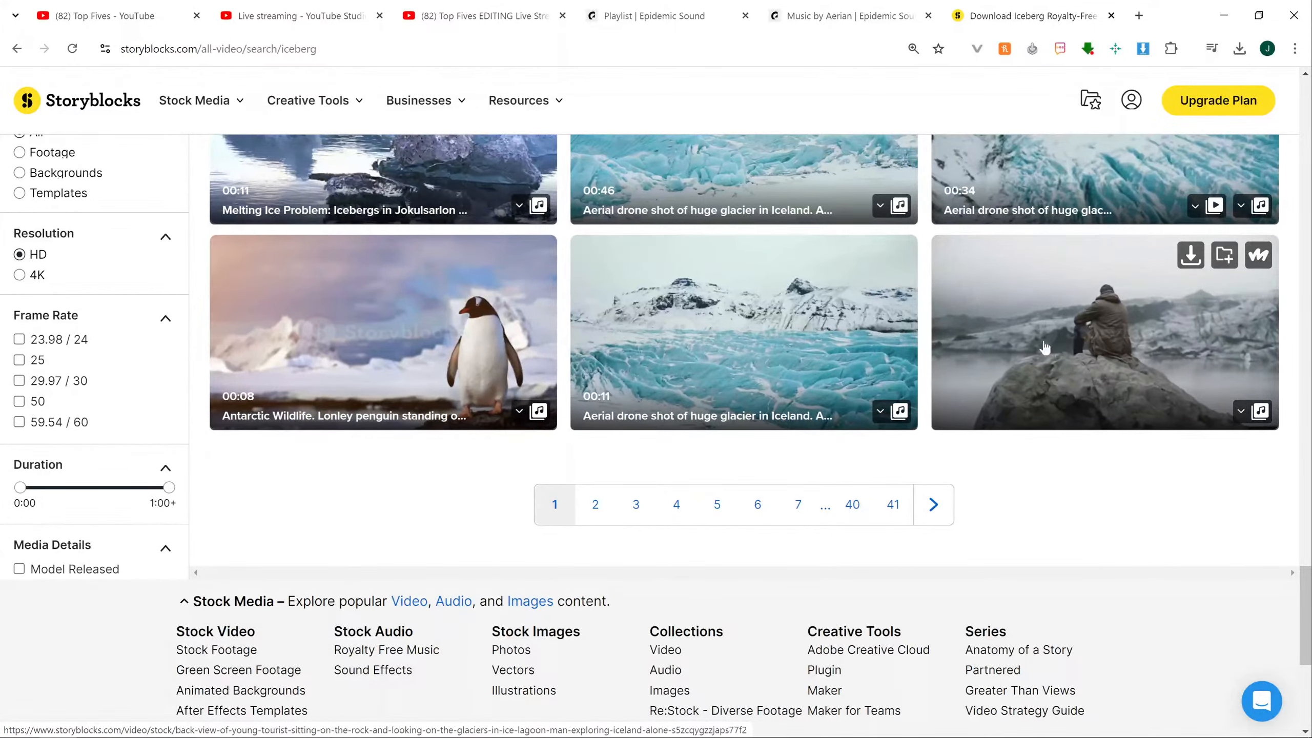
{"action": "left_click", "coordinate": [595, 505]}
- Check the live stream's chat and YouTube Studio page, and return to the Storyblocks iceberg results
{"action": "left_click", "coordinate": [471, 11]}
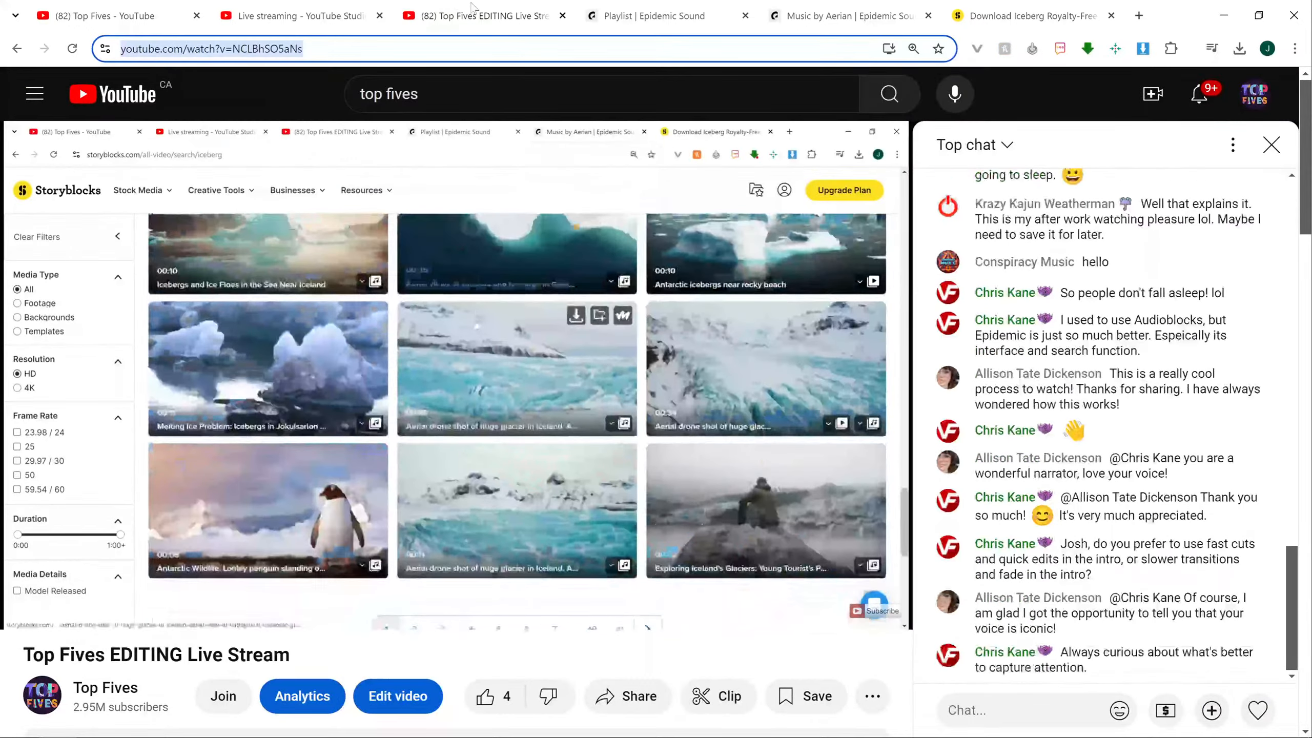
{"action": "left_click", "coordinate": [360, 7]}
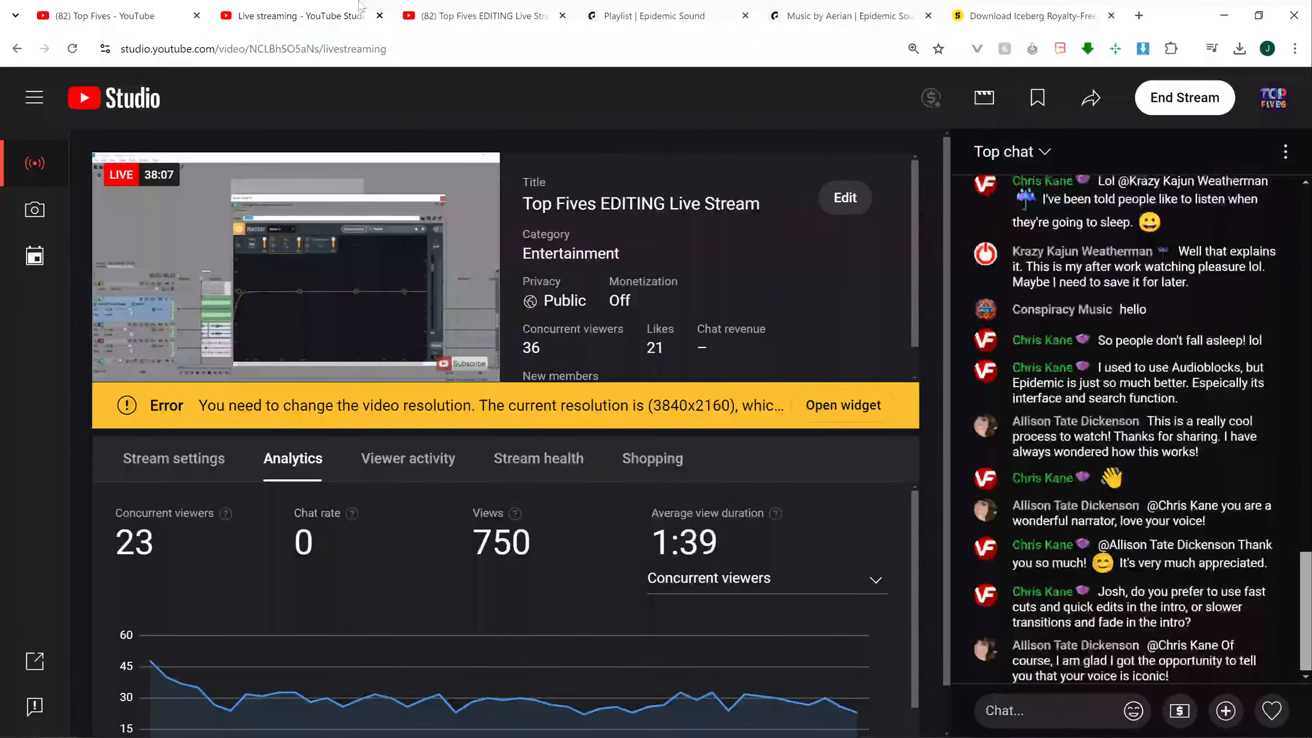
{"action": "left_click", "coordinate": [672, 7]}
{"action": "left_click", "coordinate": [823, 5]}
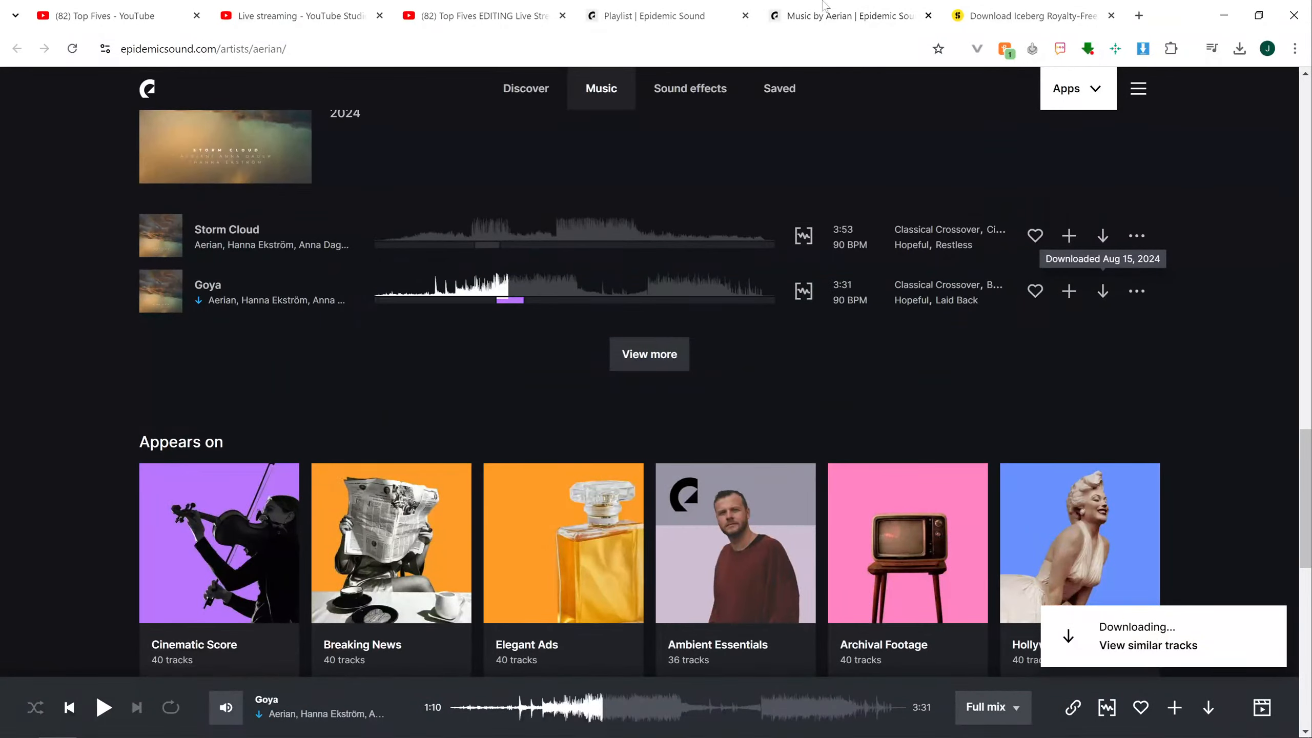
{"action": "left_click", "coordinate": [988, 5]}
- Open the Iceland Jokulsarlon Diamond Beach ice chunk clip from the results and download its HD MP4 version into the 1772 folder
{"action": "scroll", "coordinate": [619, 422], "scroll_direction": "down", "scroll_amount": 5}
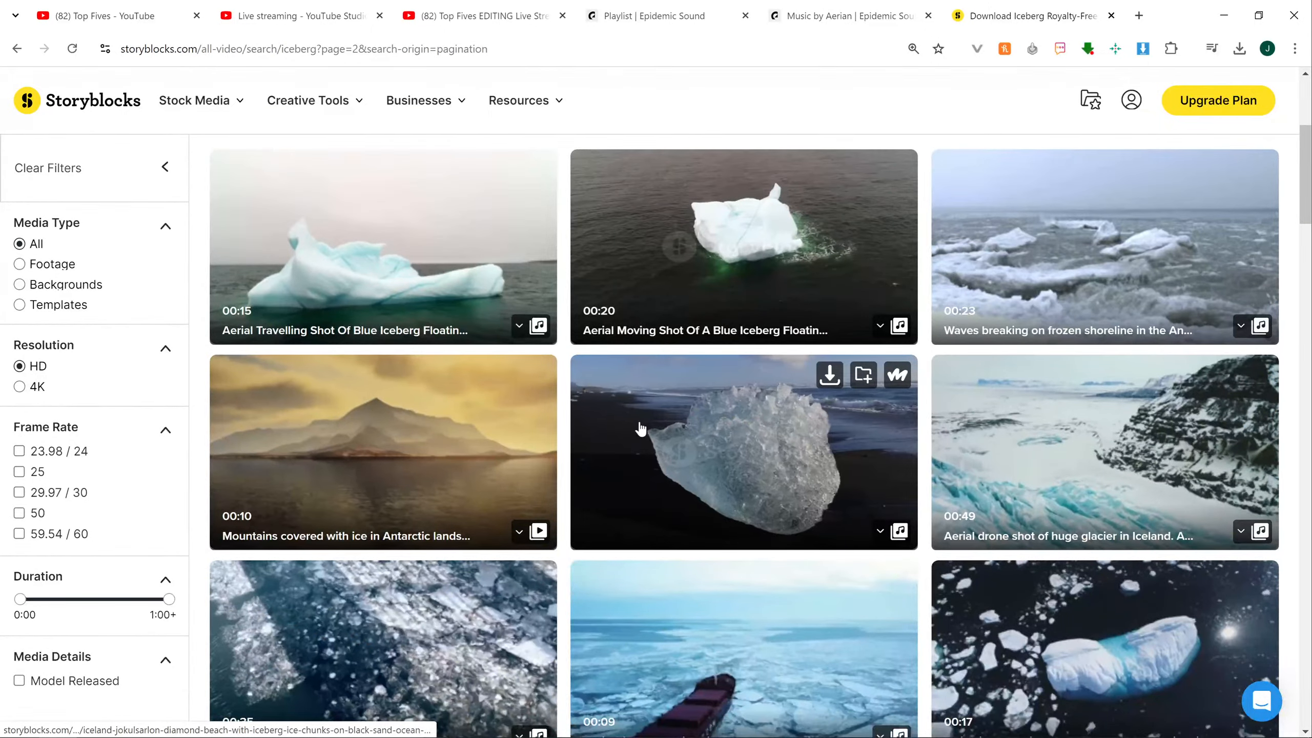
{"action": "right_click", "coordinate": [657, 404]}
{"action": "left_click", "coordinate": [796, 59]}
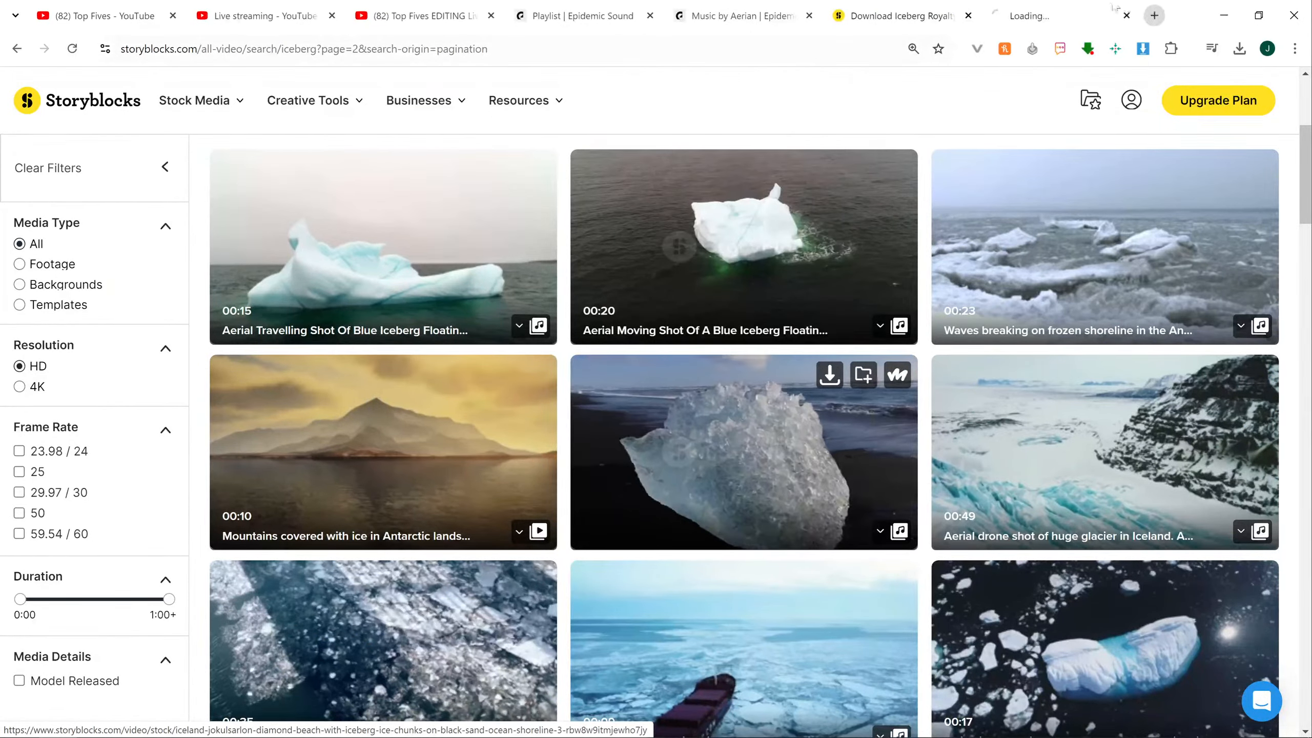
{"action": "left_click", "coordinate": [1095, 7]}
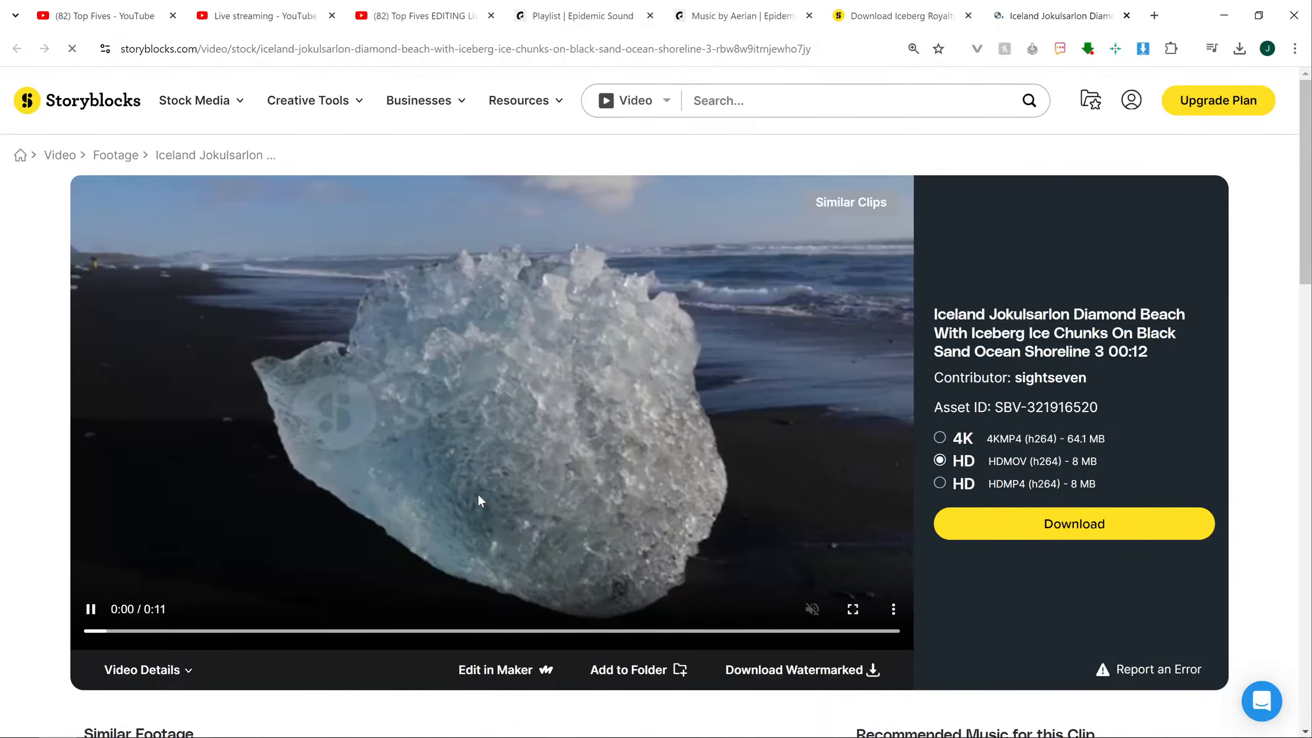
{"action": "left_click", "coordinate": [452, 422]}
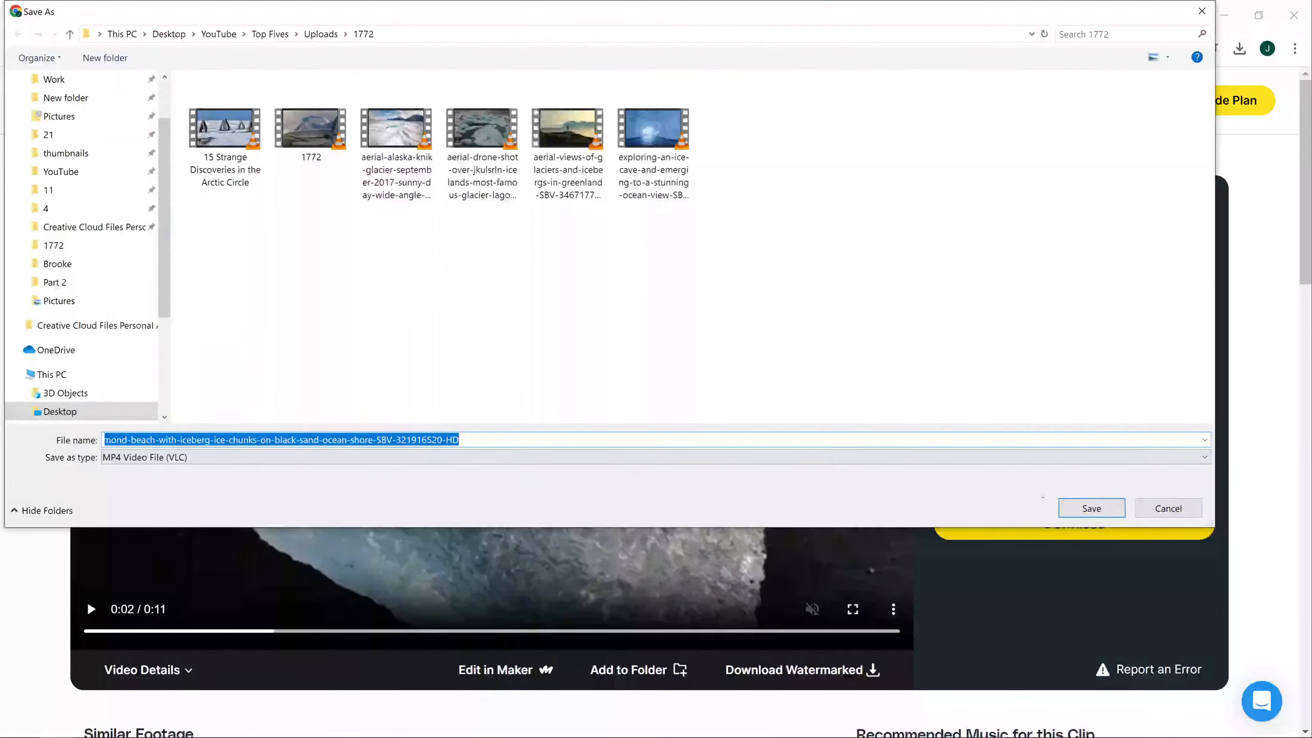
{"action": "left_click", "coordinate": [1072, 504]}
- Add the downloaded Diamond Beach clip to track 27 in VEGAS, place it directly against the Greenland clip and play the cut
{"action": "left_click_drag", "start_coordinate": [407, 397], "coordinate": [927, 524]}
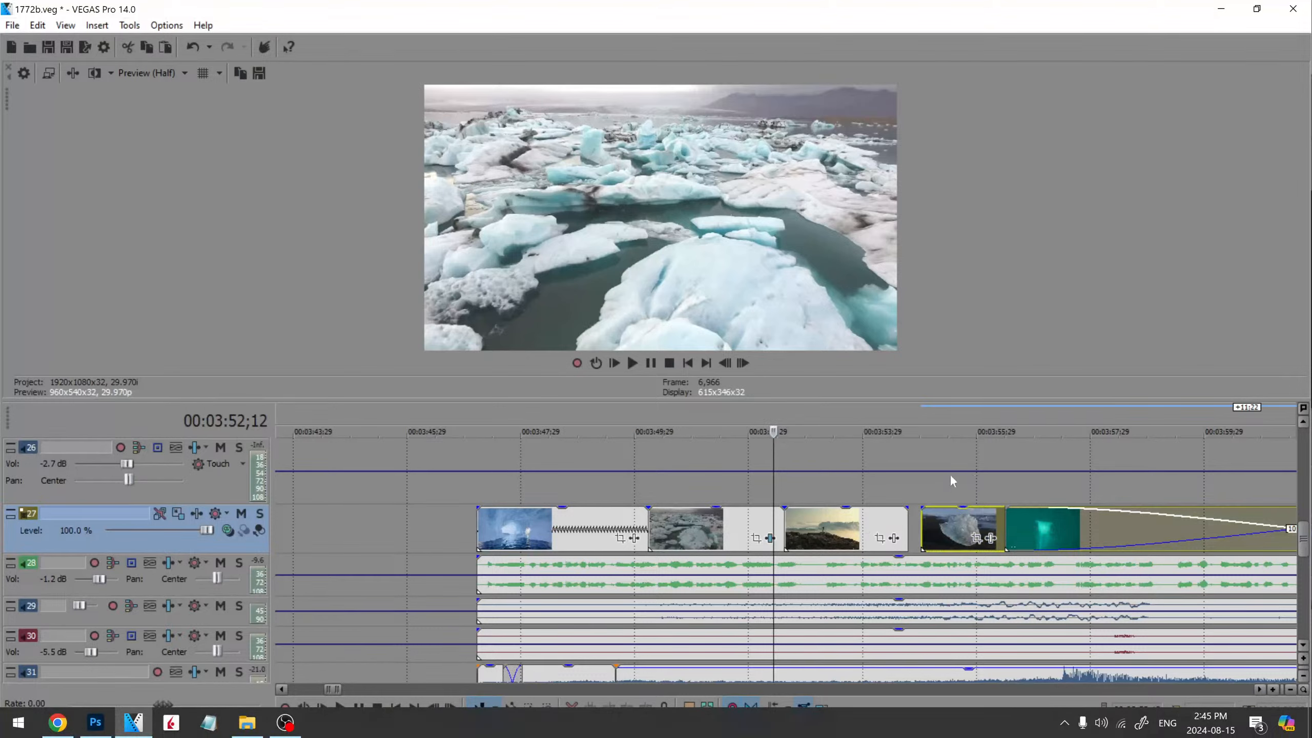
{"action": "left_click_drag", "start_coordinate": [931, 523], "coordinate": [920, 523]}
{"action": "left_click", "coordinate": [889, 493]}
{"action": "key", "text": "space"}
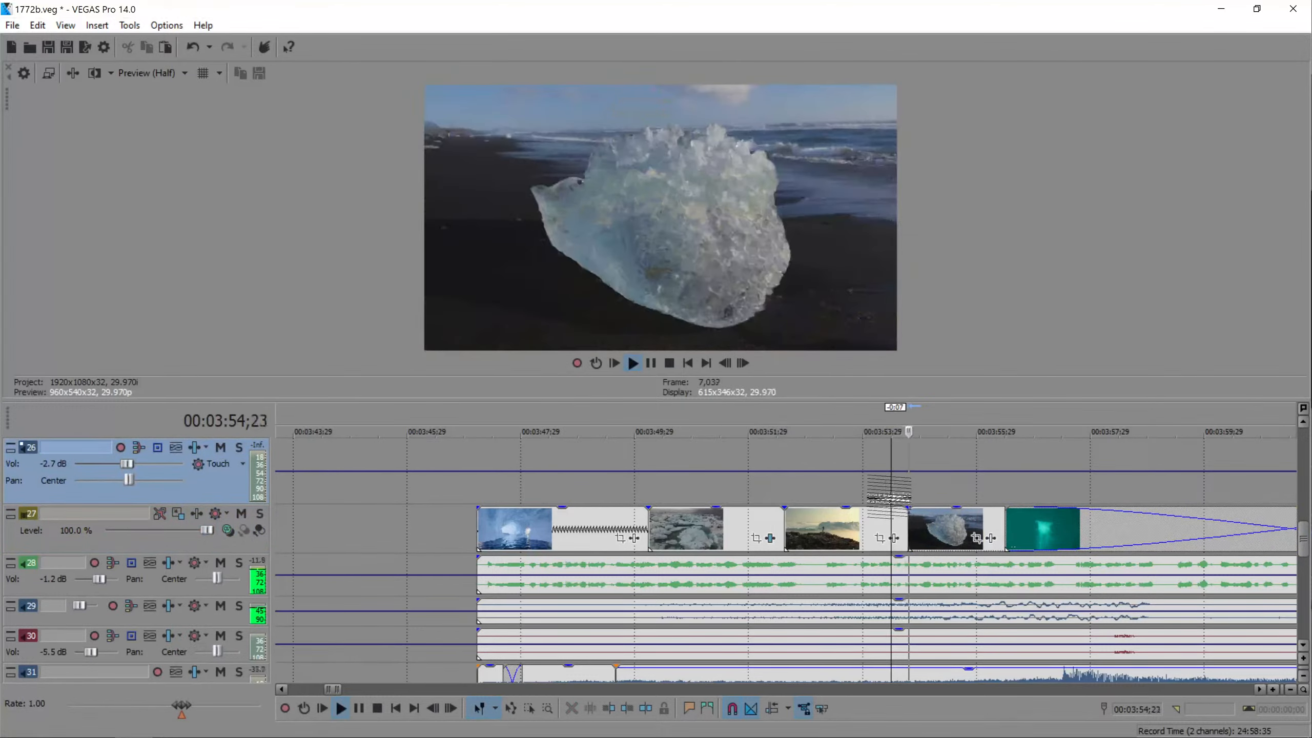
- Cut off the Diamond Beach clip's excess footage and extend its end by 10 frames to meet the teal underwater clip
{"action": "left_click", "coordinate": [986, 516]}
{"action": "left_click", "coordinate": [993, 518]}
{"action": "key", "text": "Delete"}
{"action": "left_click_drag", "start_coordinate": [985, 523], "coordinate": [1004, 524]}
- Apply the VEGAS Brightness and Contrast effect to the Diamond Beach clip and raise its brightness and contrast
{"action": "left_click", "coordinate": [932, 526]}
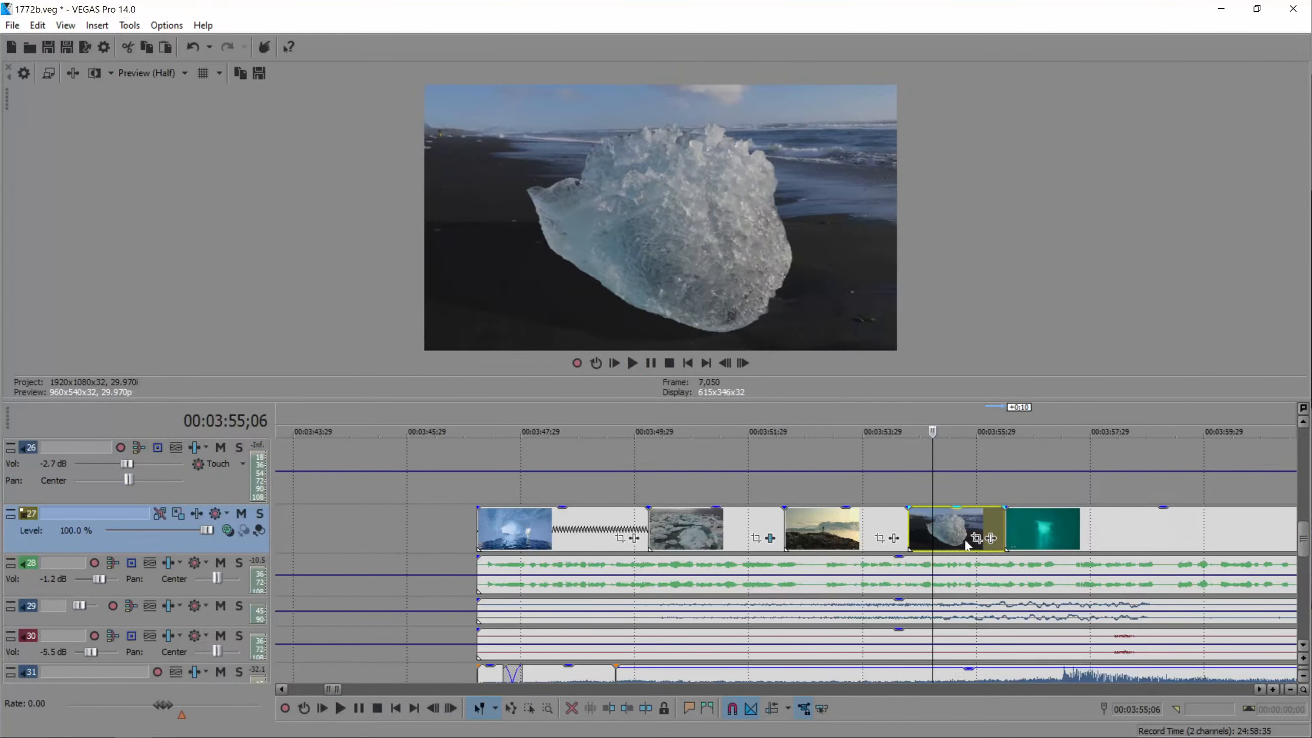
{"action": "left_click", "coordinate": [991, 538]}
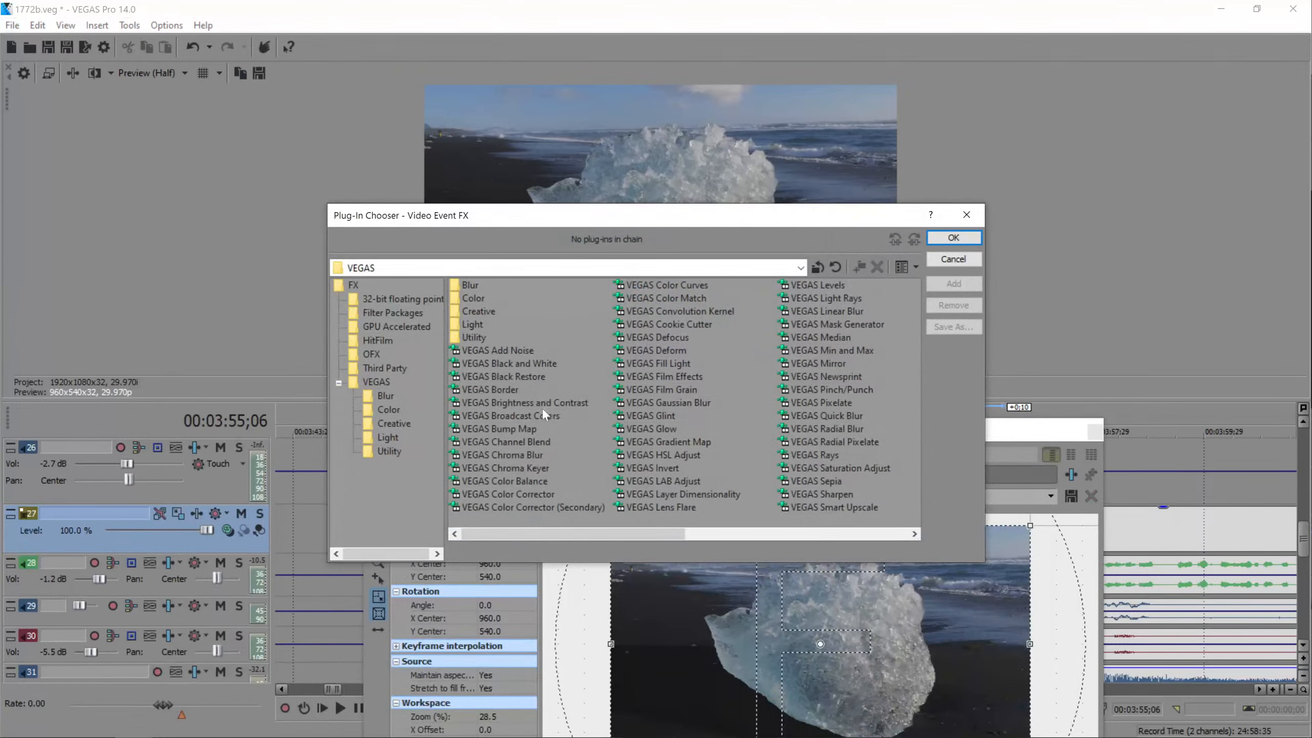
{"action": "left_click", "coordinate": [542, 407]}
{"action": "left_click", "coordinate": [938, 285]}
{"action": "left_click", "coordinate": [947, 237]}
{"action": "left_click_drag", "start_coordinate": [581, 439], "coordinate": [619, 447]}
{"action": "left_click_drag", "start_coordinate": [546, 552], "coordinate": [565, 573]}
{"action": "left_click", "coordinate": [1133, 438]}
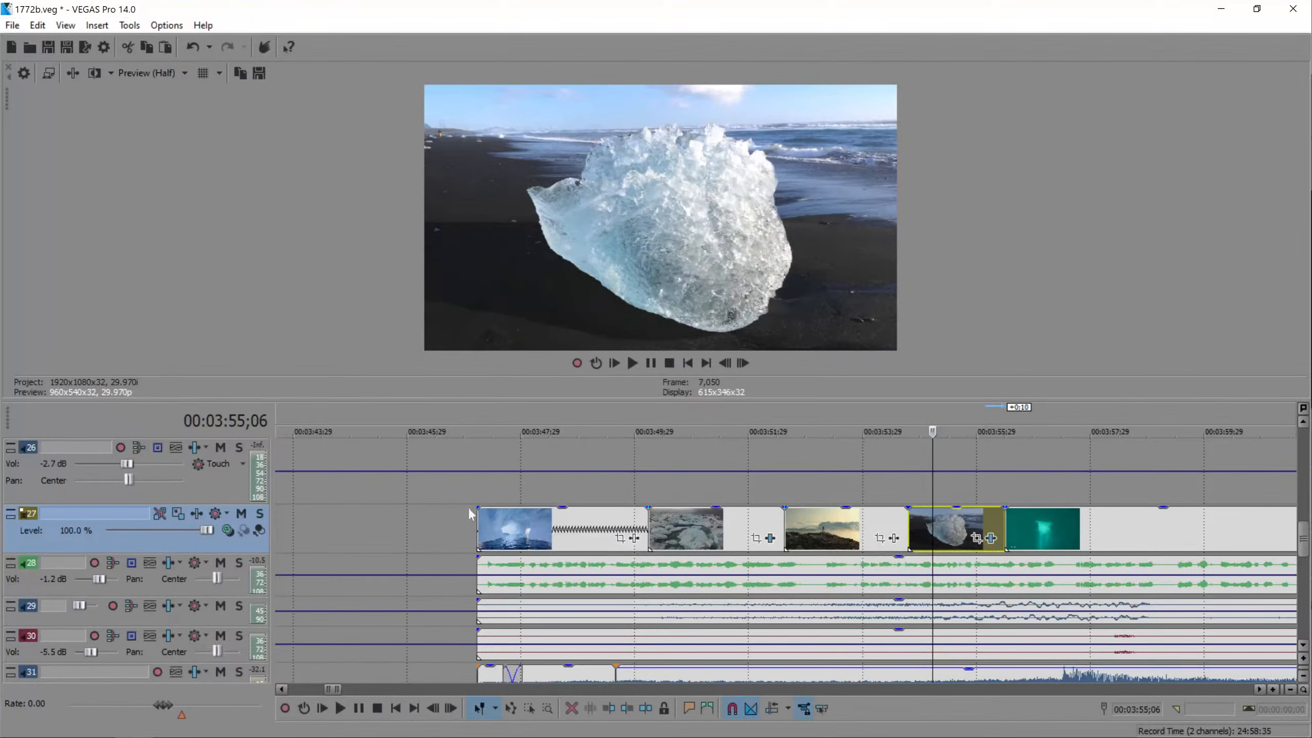
- Play the opening ice clips from about 03:46;19 in an enlarged preview, and shrink the preview again
{"action": "left_click", "coordinate": [446, 517]}
{"action": "left_click_drag", "start_coordinate": [610, 402], "coordinate": [595, 736]}
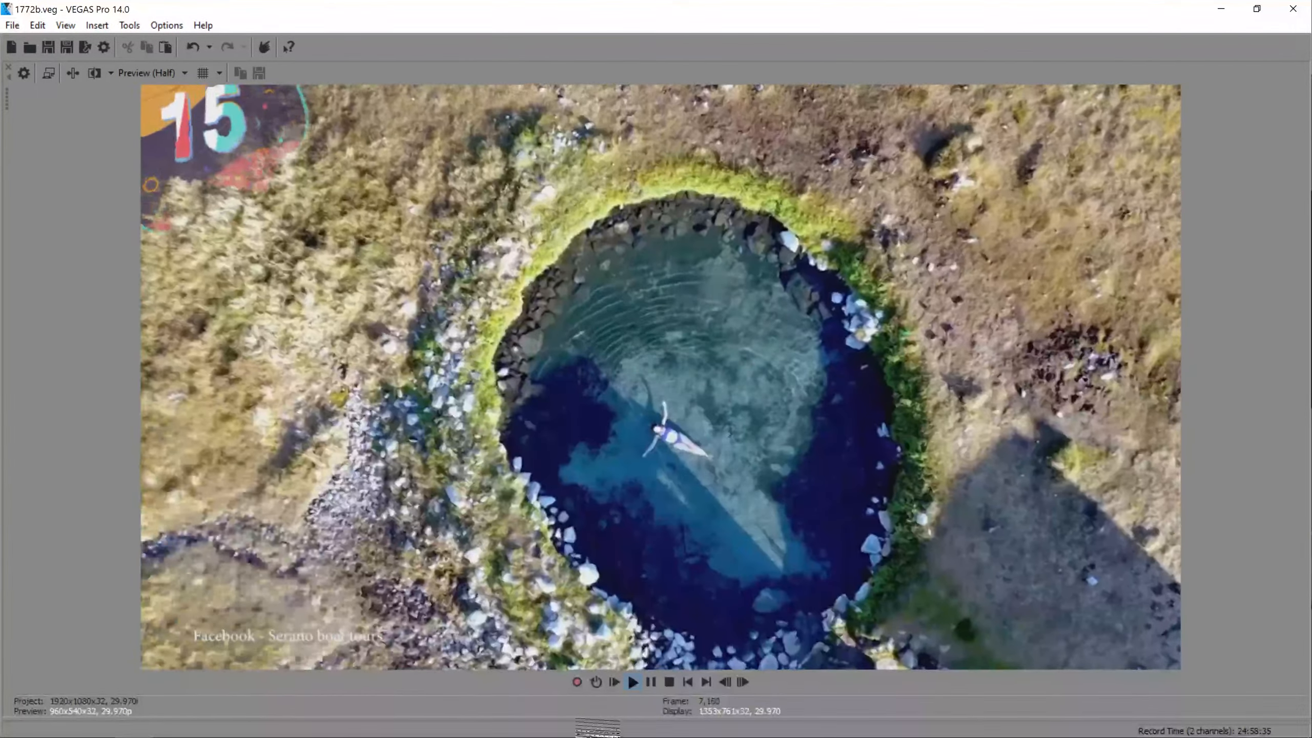
{"action": "left_click_drag", "start_coordinate": [597, 723], "coordinate": [664, 356]}
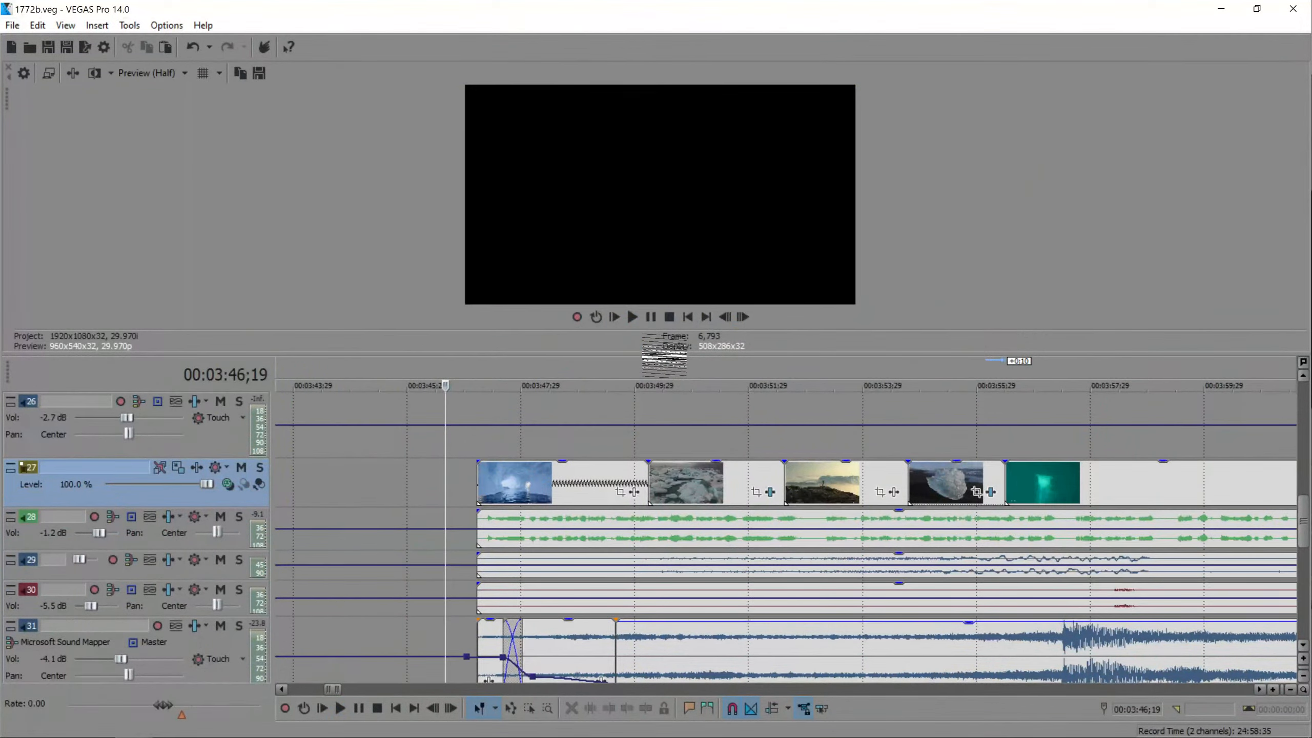
- Cut the short channel members thank-you segment at about 33:38 from tracks 25 and 26
{"action": "left_click_drag", "start_coordinate": [772, 354], "coordinate": [767, 229]}
{"action": "scroll", "coordinate": [881, 422], "scroll_direction": "down", "scroll_amount": 6}
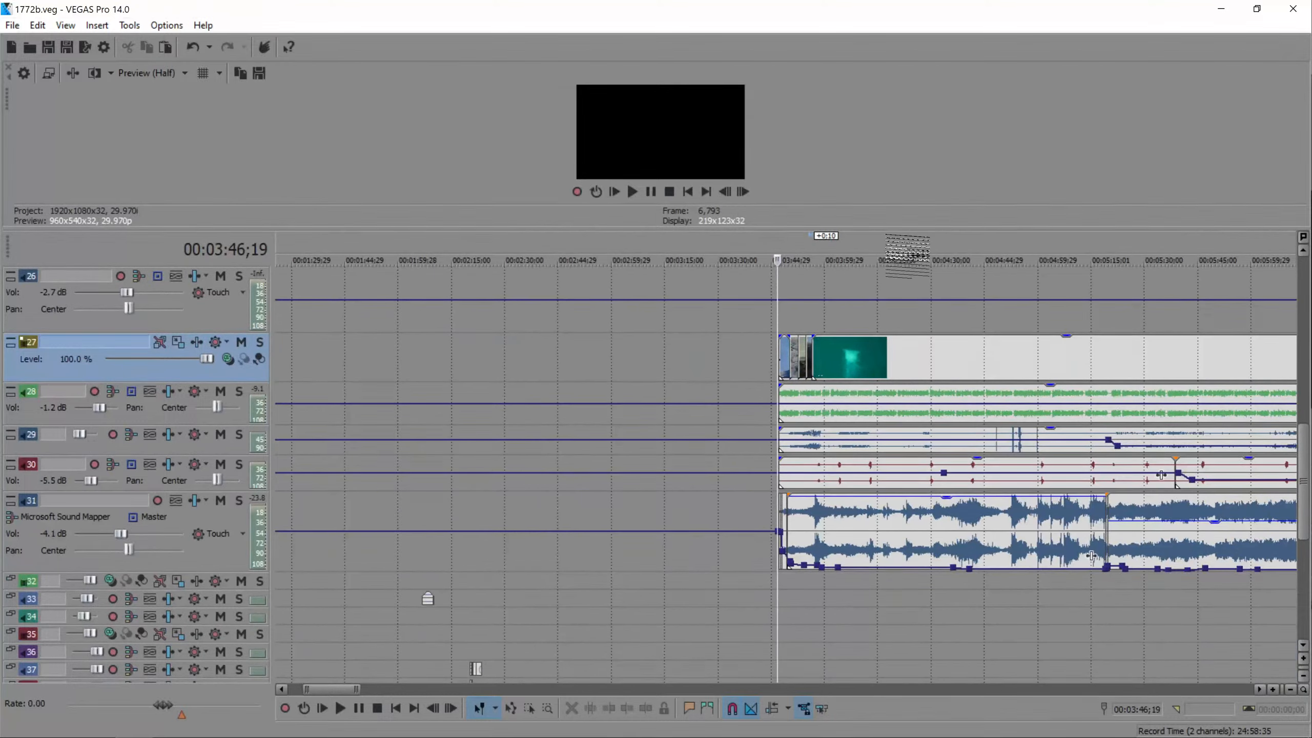
{"action": "left_click_drag", "start_coordinate": [872, 231], "coordinate": [833, 357]}
{"action": "scroll", "coordinate": [821, 433], "scroll_direction": "down", "scroll_amount": 8}
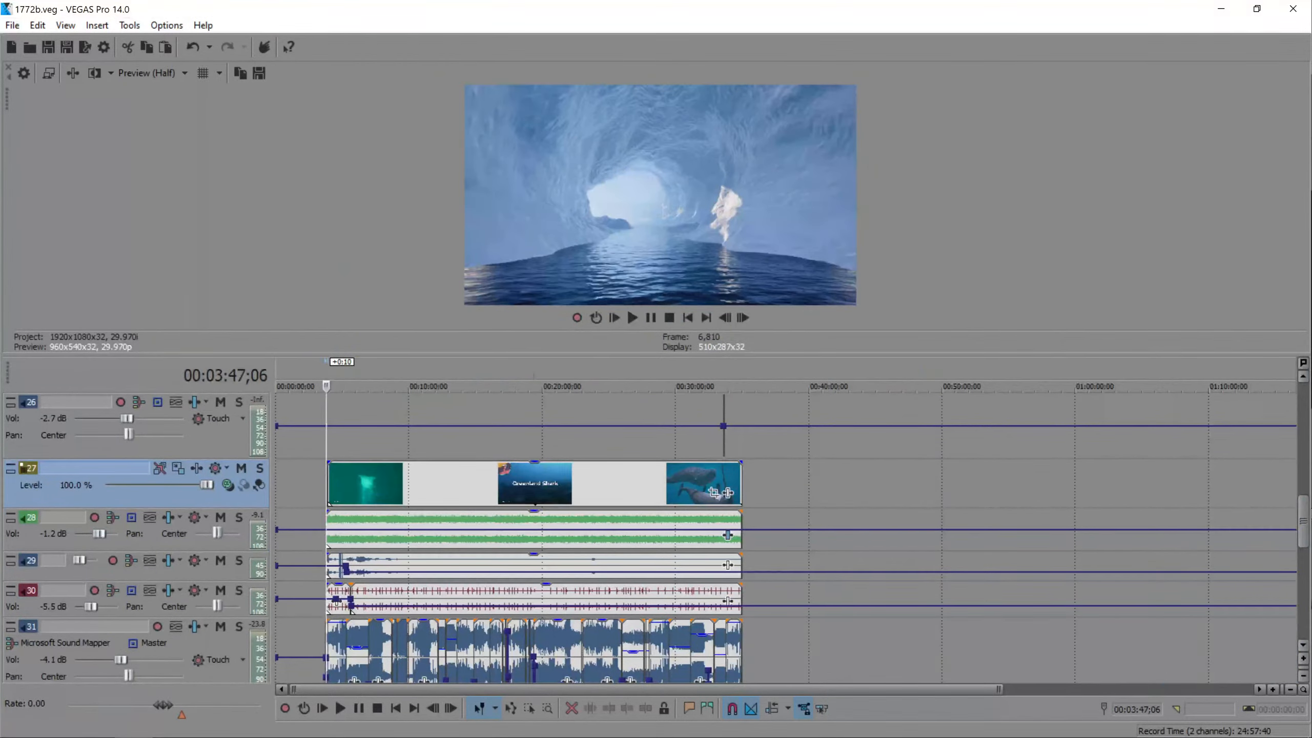
{"action": "left_click", "coordinate": [719, 415]}
{"action": "scroll", "coordinate": [936, 408], "scroll_direction": "up", "scroll_amount": 10}
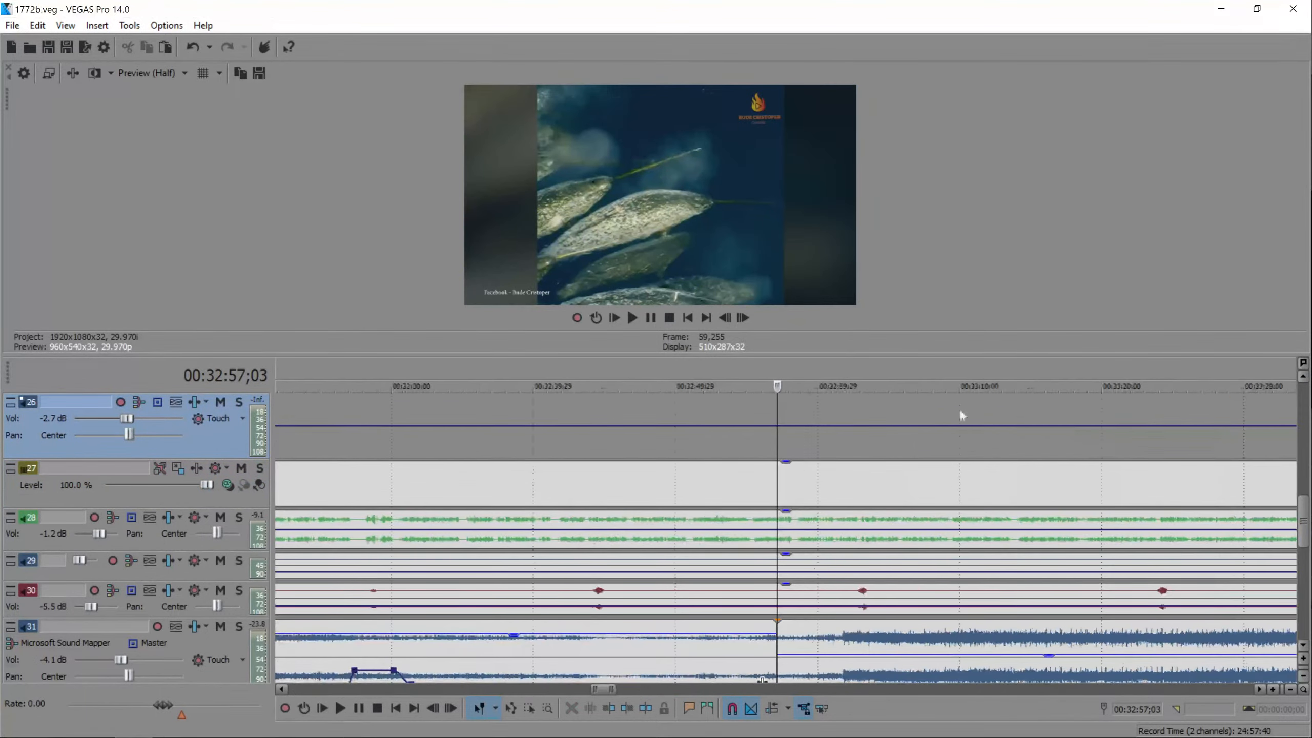
{"action": "left_click", "coordinate": [1070, 412]}
{"action": "scroll", "coordinate": [1069, 412], "scroll_direction": "up", "scroll_amount": 3}
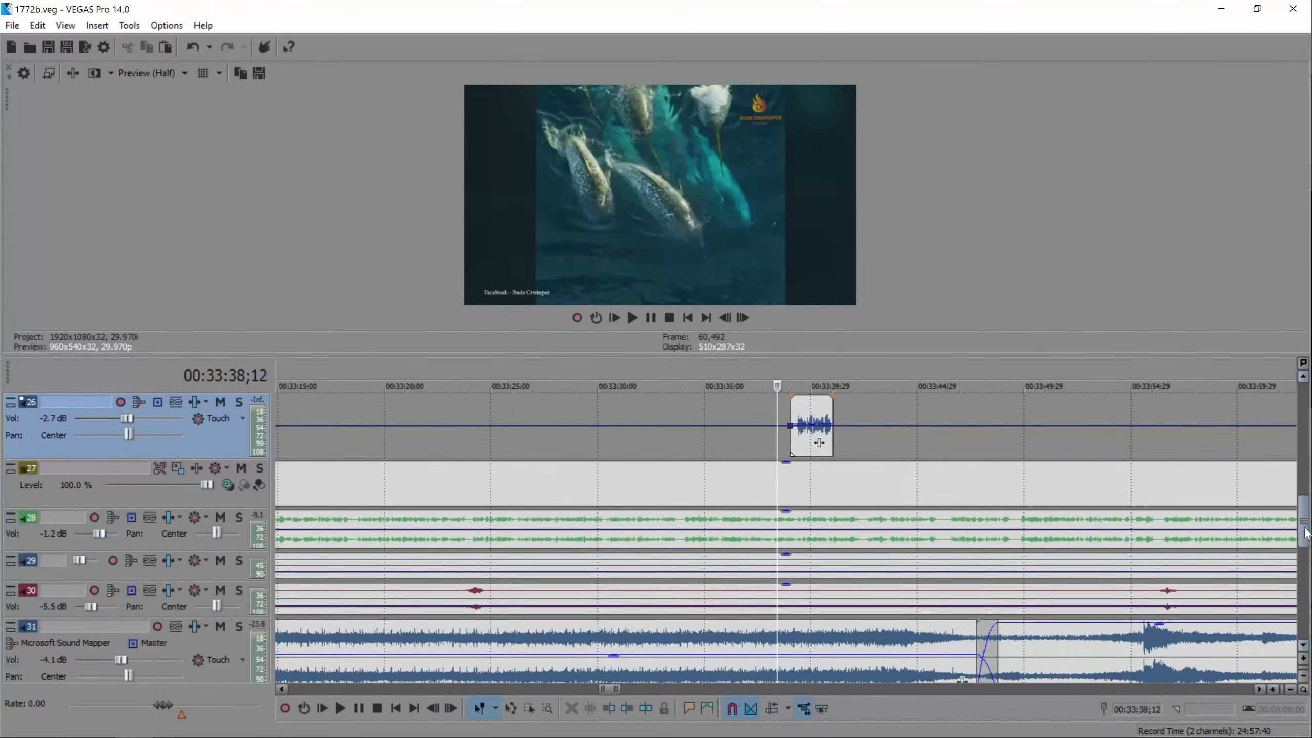
{"action": "left_click_drag", "start_coordinate": [1303, 541], "coordinate": [1303, 522]}
{"action": "scroll", "coordinate": [854, 467], "scroll_direction": "up", "scroll_amount": 4}
{"action": "left_click", "coordinate": [855, 467]}
{"action": "key", "text": "Delete"}
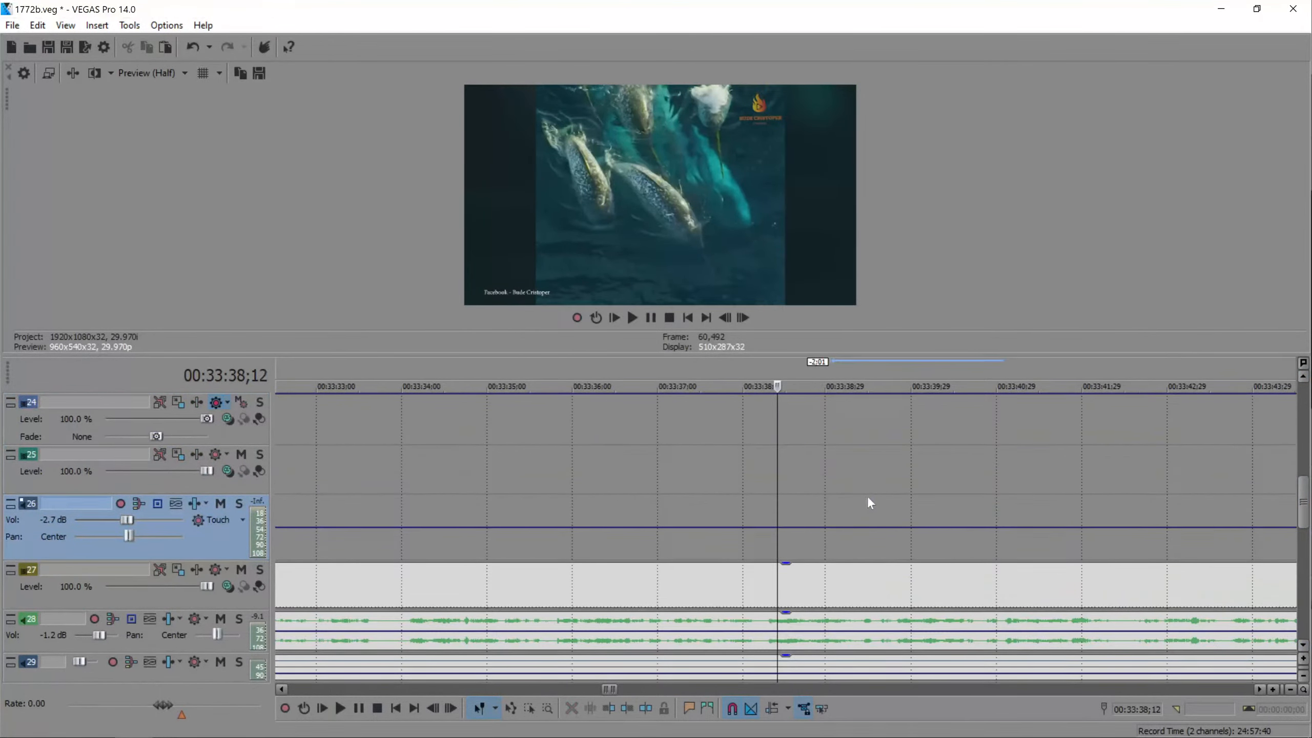
- Paste the thank-you segment at the footage's end on tracks 27 and 28, overlap its card with the main clip by 11 frames and play it
{"action": "scroll", "coordinate": [867, 496], "scroll_direction": "down", "scroll_amount": 8}
{"action": "left_click", "coordinate": [920, 574]}
{"action": "scroll", "coordinate": [916, 576], "scroll_direction": "up", "scroll_amount": 10}
{"action": "key", "text": "ctrl+v"}
{"action": "left_click_drag", "start_coordinate": [834, 589], "coordinate": [806, 592]}
{"action": "left_click", "coordinate": [732, 592]}
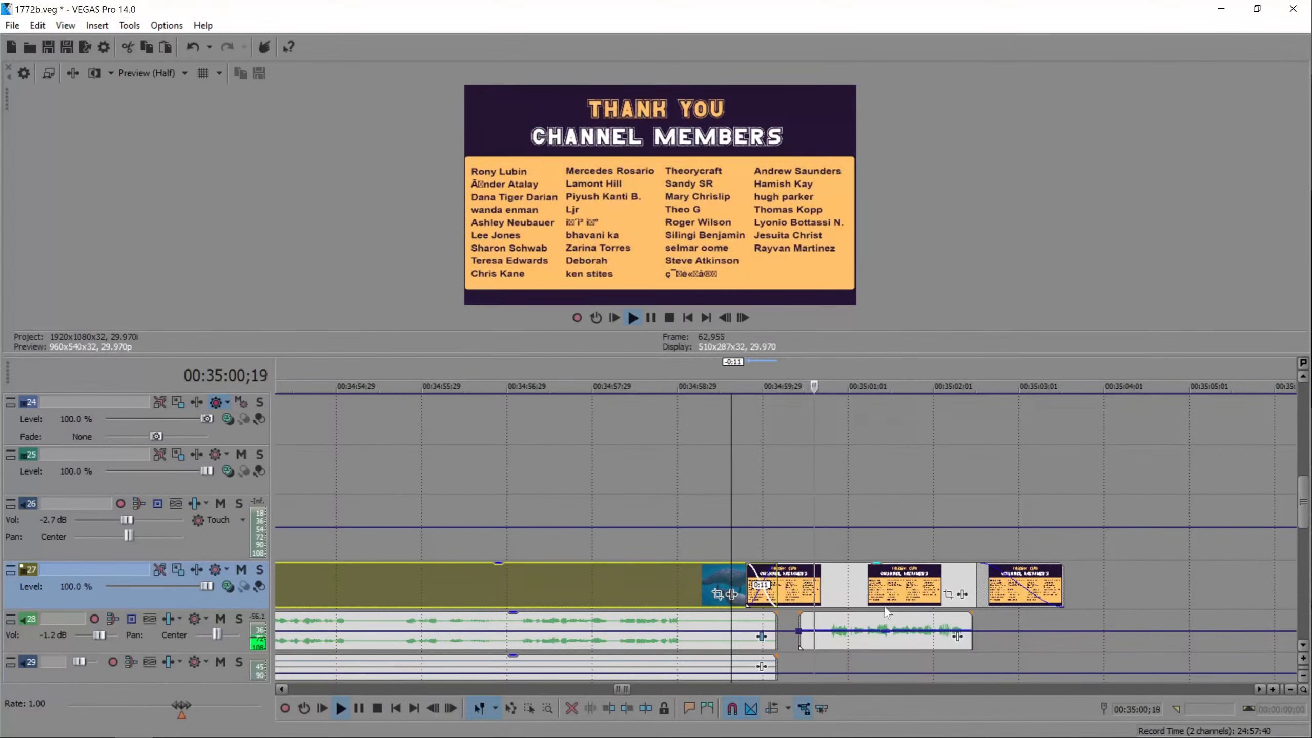
{"action": "key", "text": "space"}
{"action": "left_click", "coordinate": [1062, 578]}
{"action": "key", "text": "Delete"}
- Return the cursor to the opening ice clips, switch to Epidemic Sound in Chrome and search its sound effects for whoosh
{"action": "scroll", "coordinate": [418, 540], "scroll_direction": "down", "scroll_amount": 15}
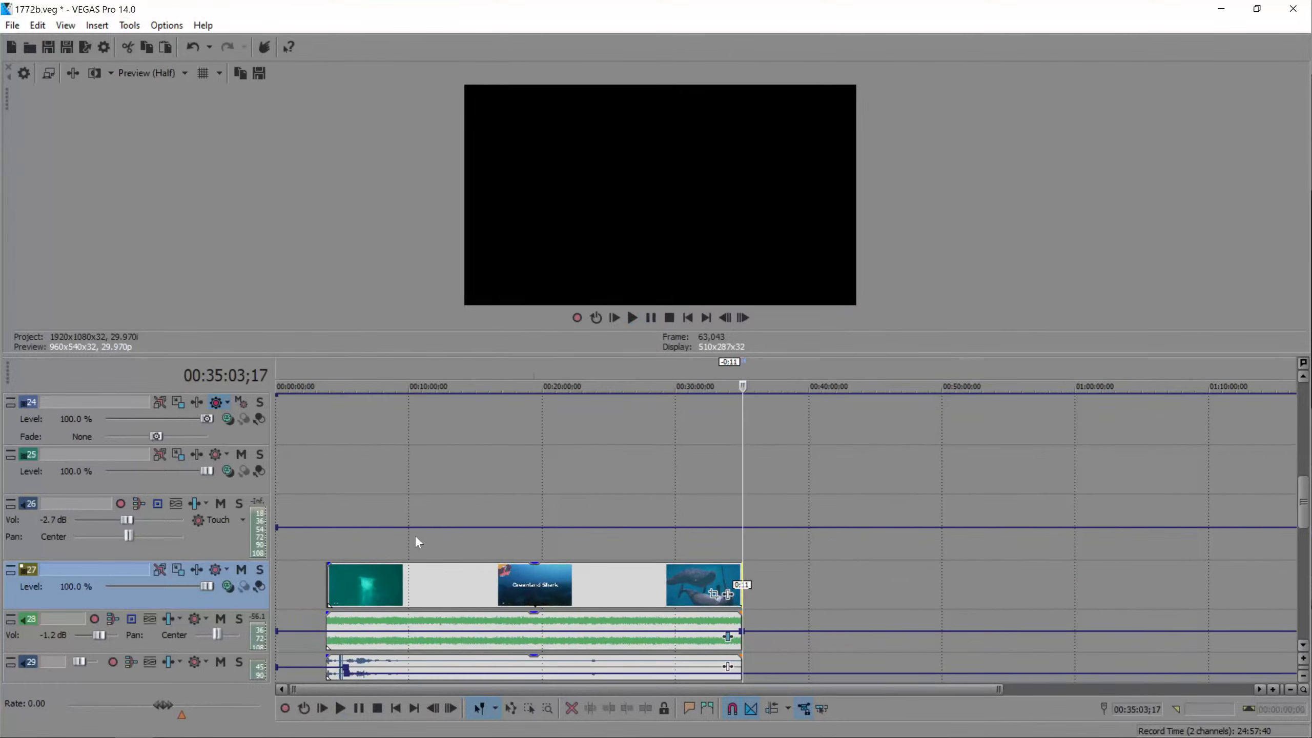
{"action": "left_click", "coordinate": [326, 582]}
{"action": "scroll", "coordinate": [516, 562], "scroll_direction": "up", "scroll_amount": 15}
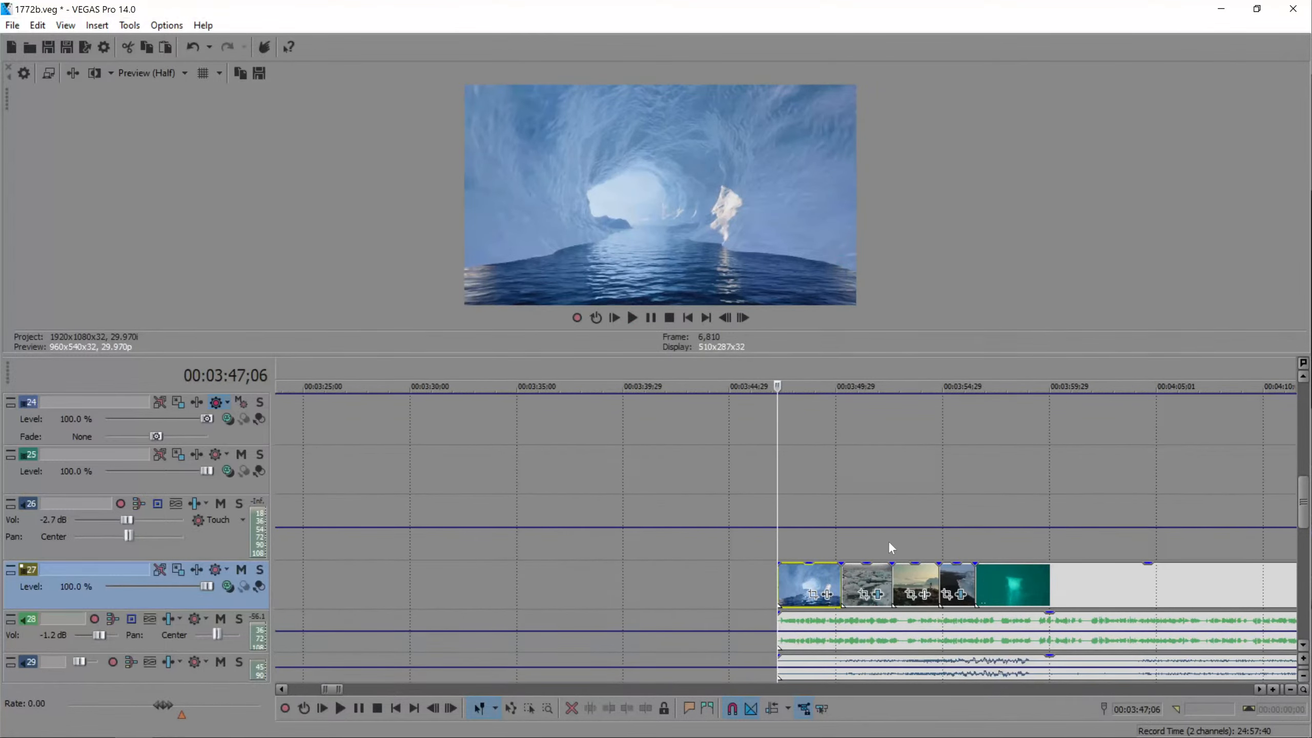
{"action": "left_click", "coordinate": [808, 491]}
{"action": "left_click", "coordinate": [58, 723]}
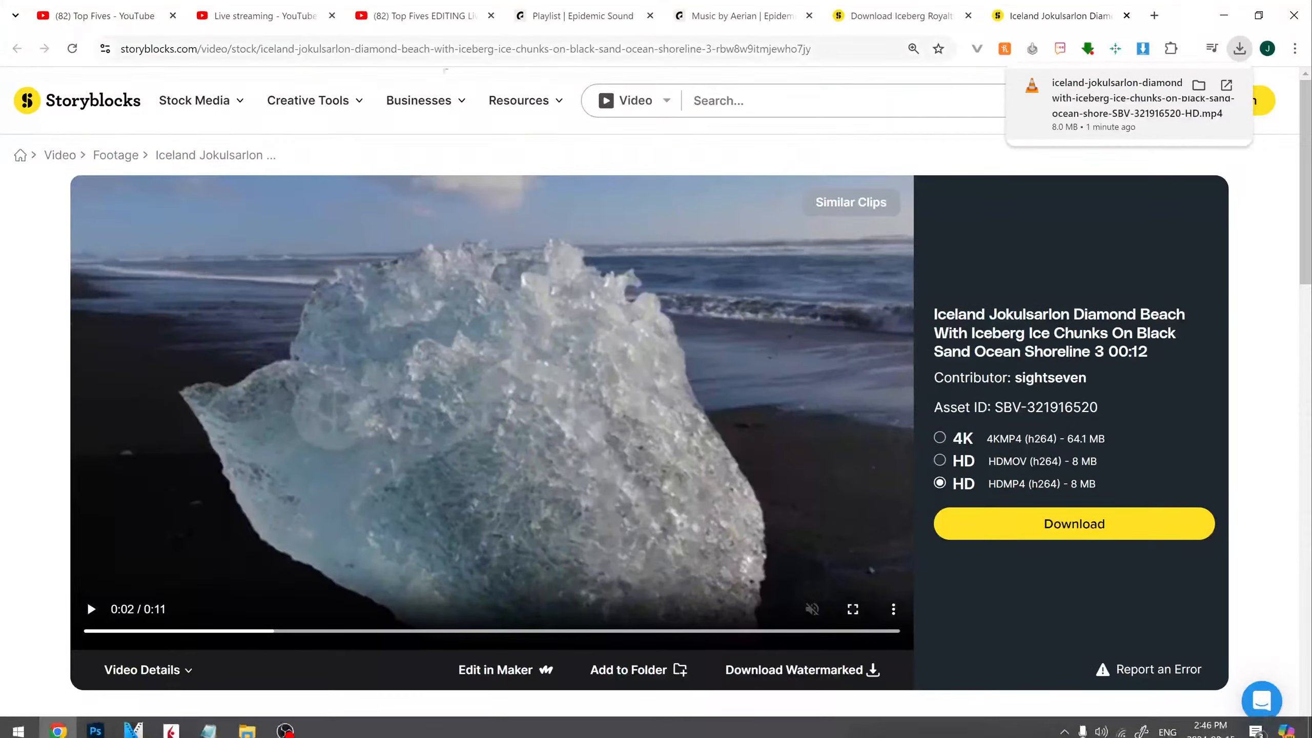
{"action": "left_click", "coordinate": [598, 8]}
{"action": "scroll", "coordinate": [620, 253], "scroll_direction": "up", "scroll_amount": 9}
{"action": "left_click", "coordinate": [705, 88]}
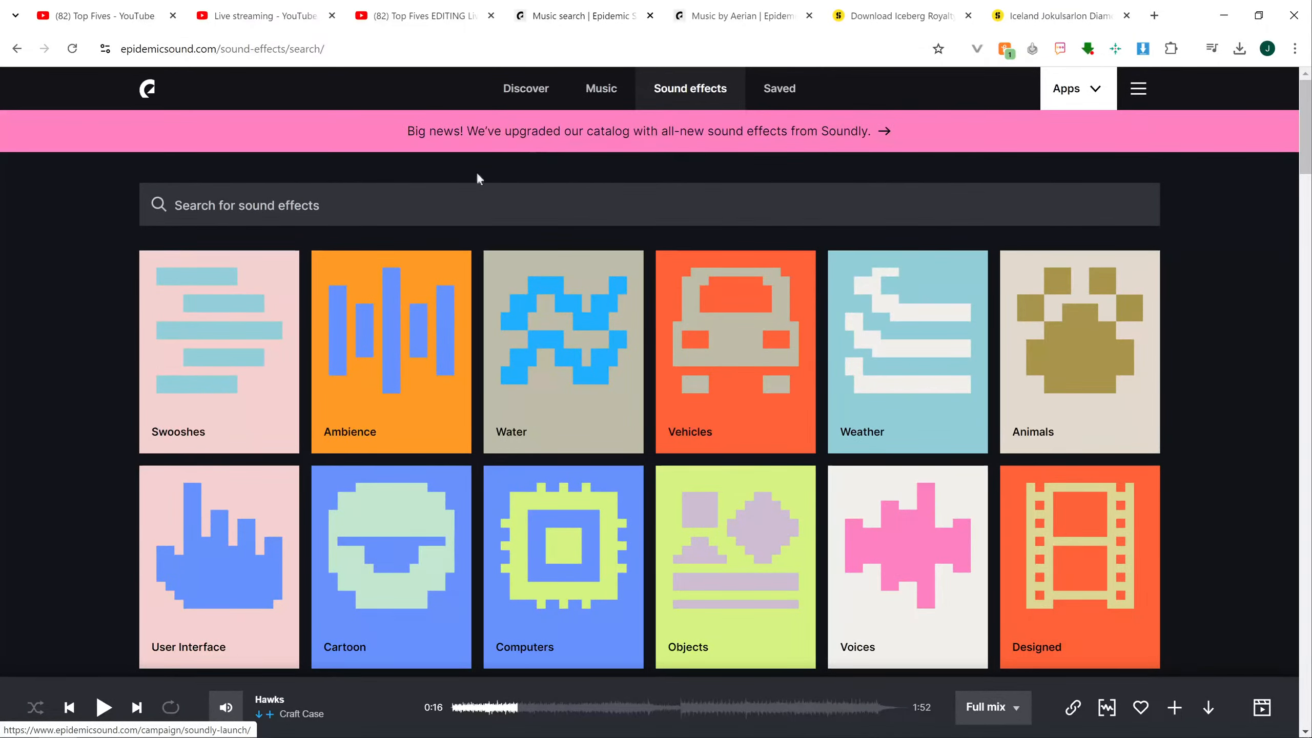
{"action": "left_click", "coordinate": [433, 187]}
{"action": "type", "text": "whoosh"}
{"action": "key", "text": "Return"}
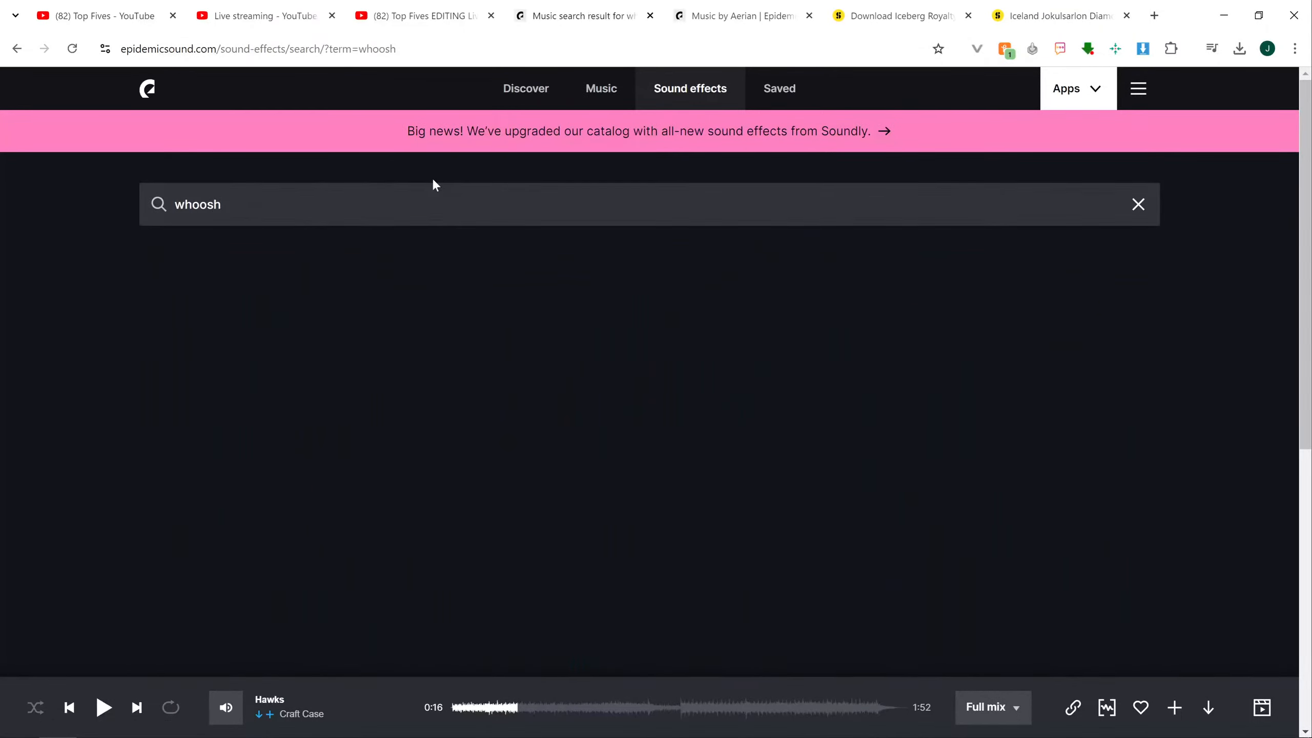
- Audition whoosh sound effects, including Small Room Whoosh, Modulated, Scifi, Whoosh Revered Voice and Water, Doppler, Low Whoosh 01
{"action": "left_click", "coordinate": [163, 343]}
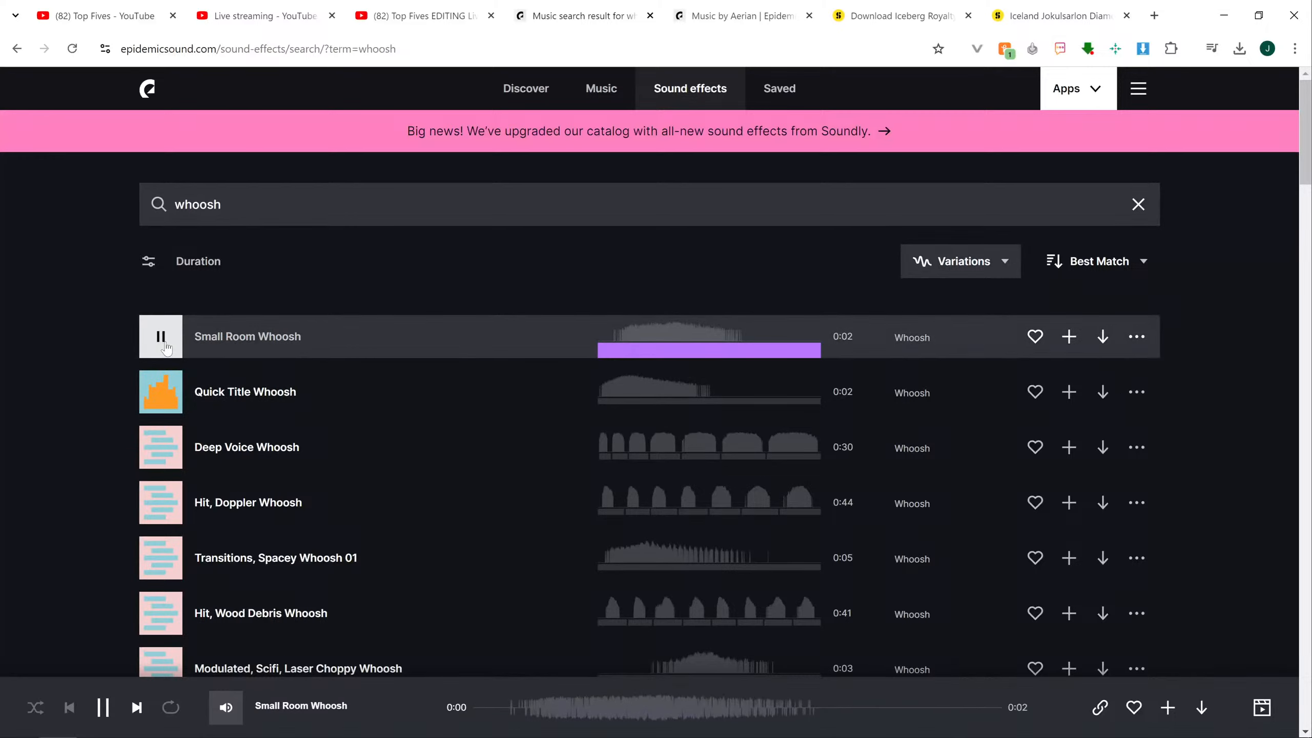
{"action": "left_click", "coordinate": [164, 338]}
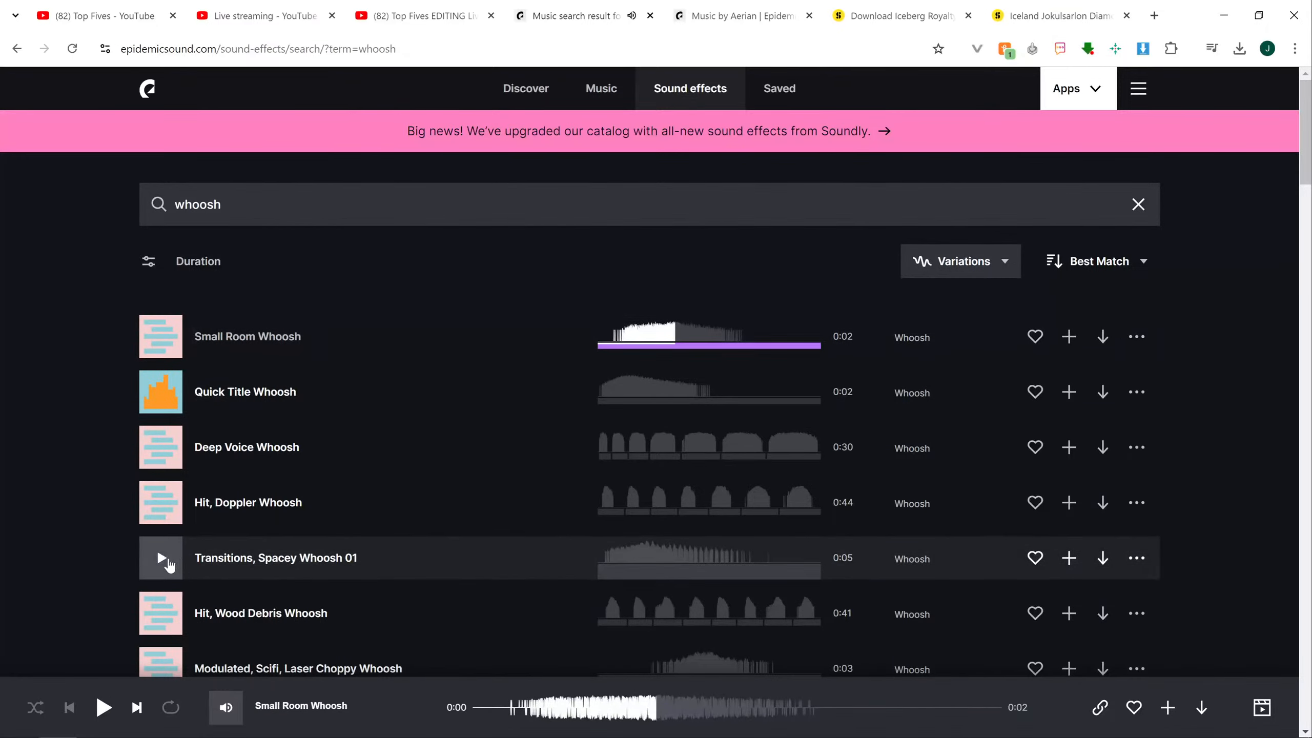
{"action": "scroll", "coordinate": [183, 535], "scroll_direction": "down", "scroll_amount": 3}
{"action": "left_click", "coordinate": [165, 493]}
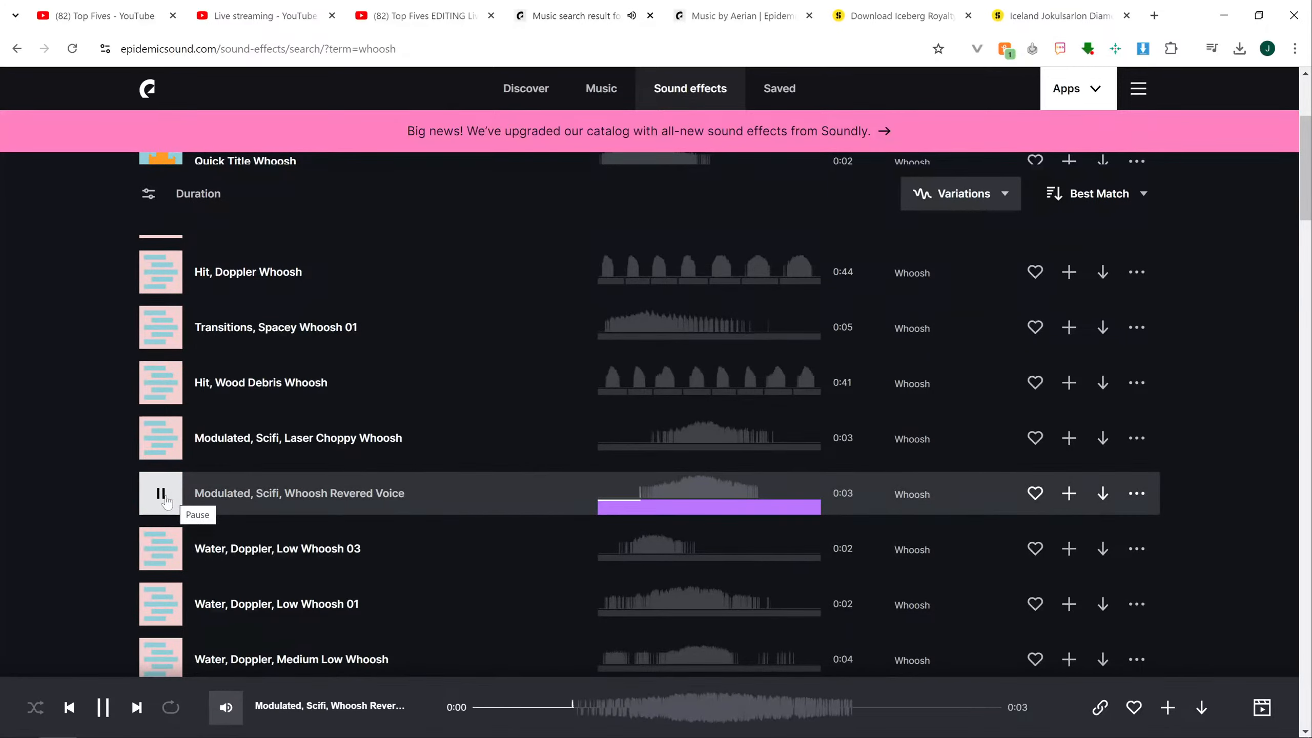
{"action": "left_click", "coordinate": [157, 599]}
{"action": "scroll", "coordinate": [154, 600], "scroll_direction": "down", "scroll_amount": 3}
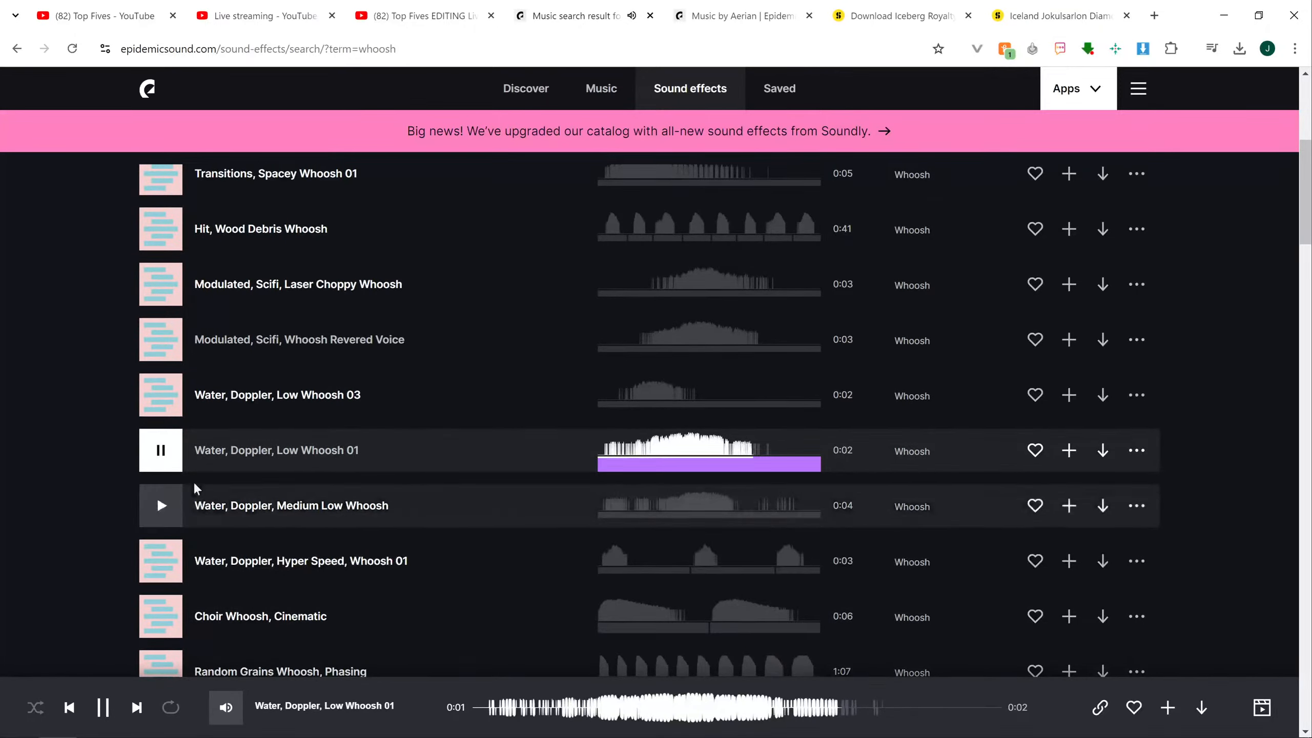
- Download the full track of Water, Doppler, Low Whoosh 01 as an MP3 into the 1772 folder
{"action": "left_click", "coordinate": [1102, 450]}
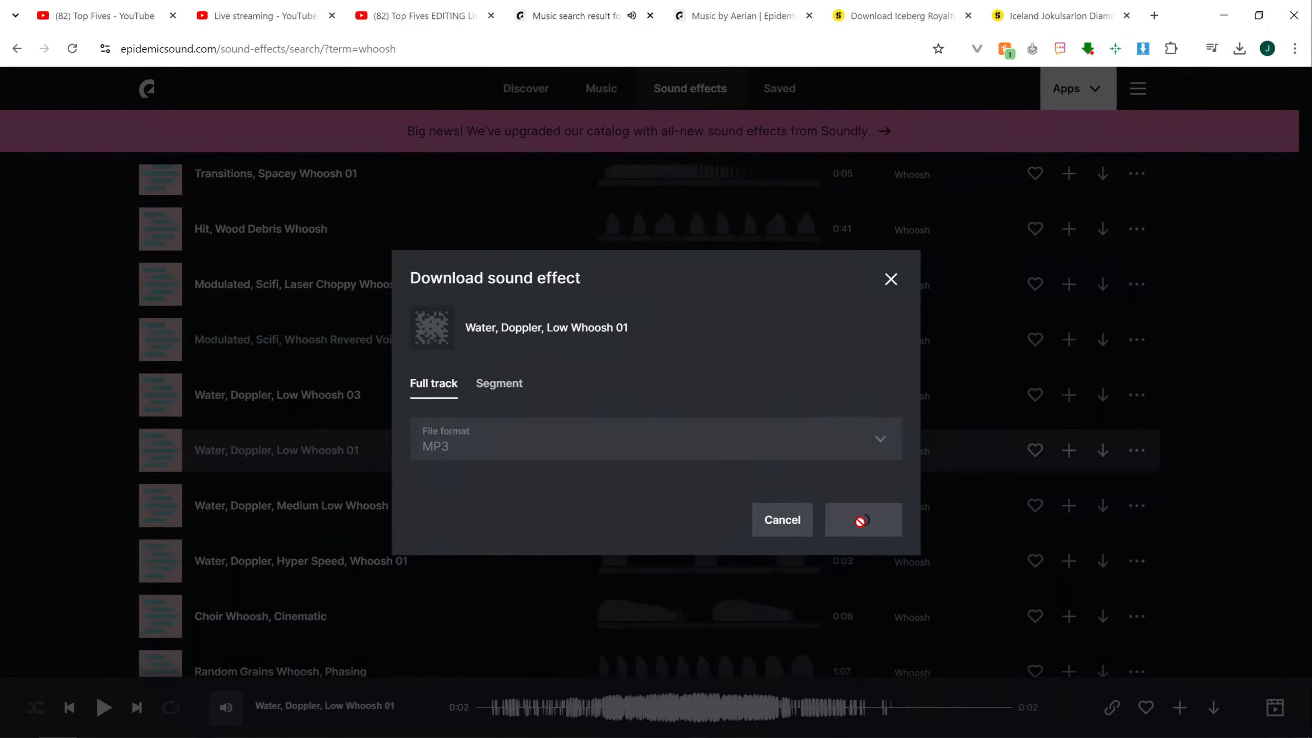
{"action": "left_click", "coordinate": [861, 519]}
{"action": "key", "text": "Return"}
- Audition further whoosh results: Wind Gust, Whoosh, Stutter, then Whooshs and Big Water Whoosh, Sharp Splash, Wave
{"action": "scroll", "coordinate": [157, 437], "scroll_direction": "down", "scroll_amount": 4}
{"action": "left_click", "coordinate": [161, 497]}
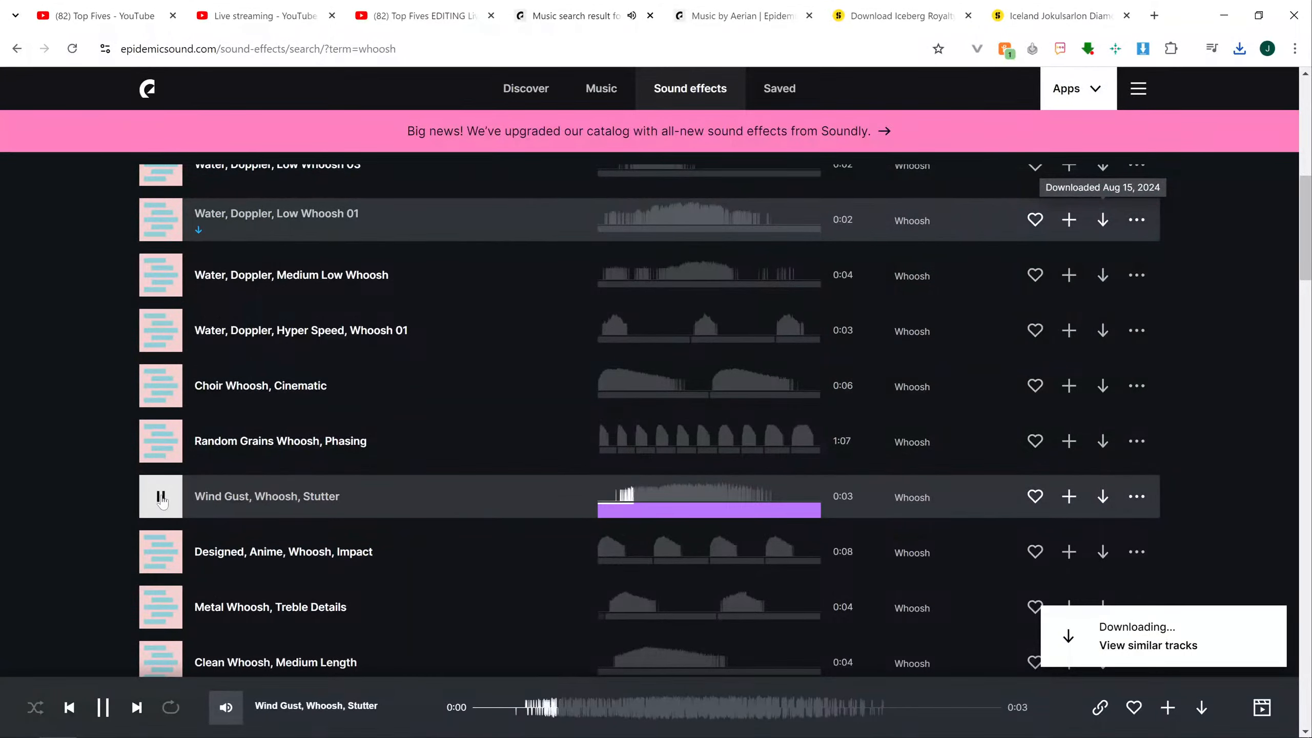
{"action": "scroll", "coordinate": [161, 498], "scroll_direction": "down", "scroll_amount": 5}
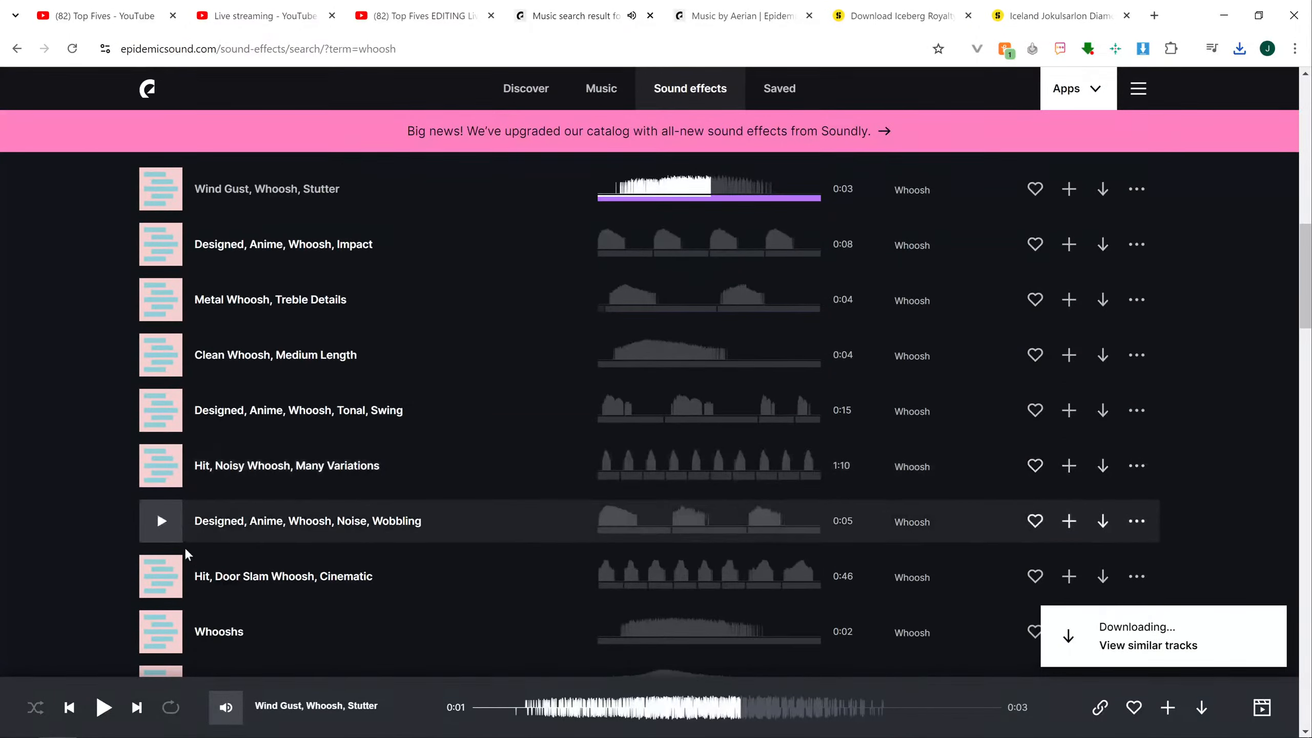
{"action": "left_click", "coordinate": [161, 630]}
{"action": "scroll", "coordinate": [160, 615], "scroll_direction": "down", "scroll_amount": 3}
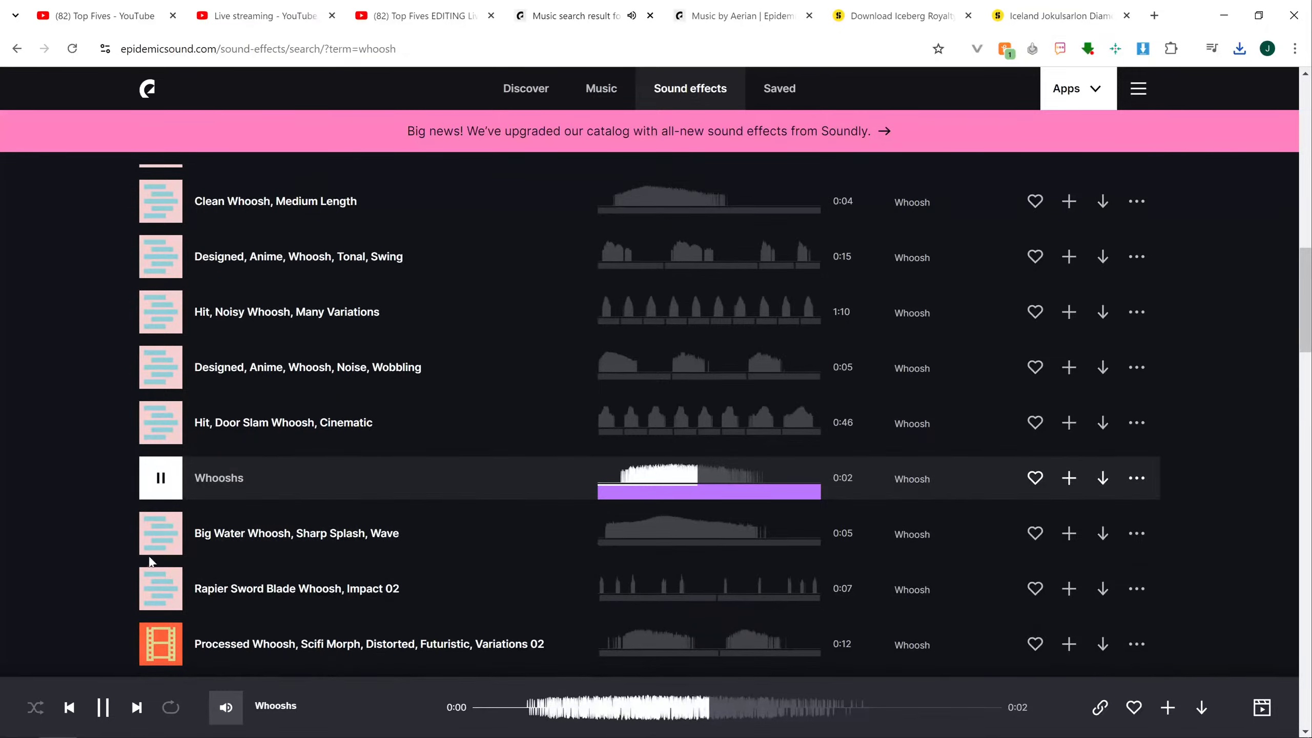
{"action": "left_click", "coordinate": [160, 533]}
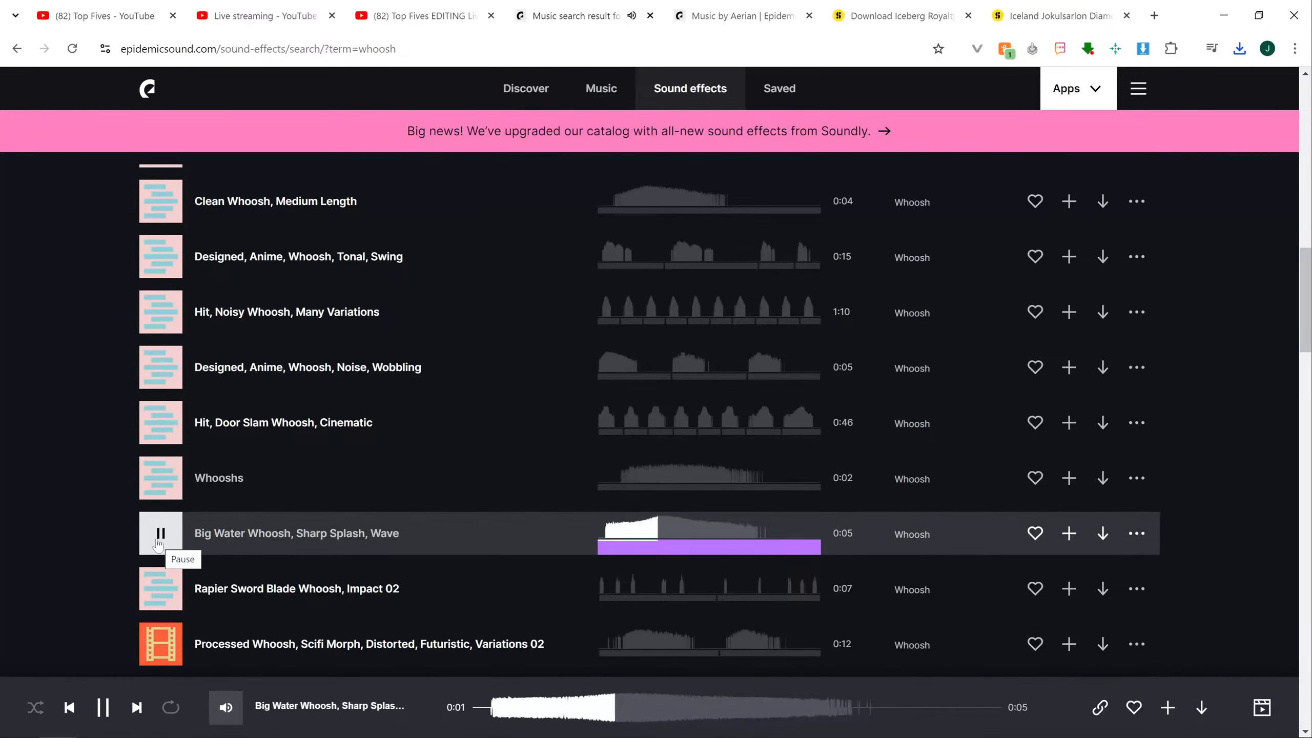
{"action": "scroll", "coordinate": [154, 543], "scroll_direction": "down", "scroll_amount": 5}
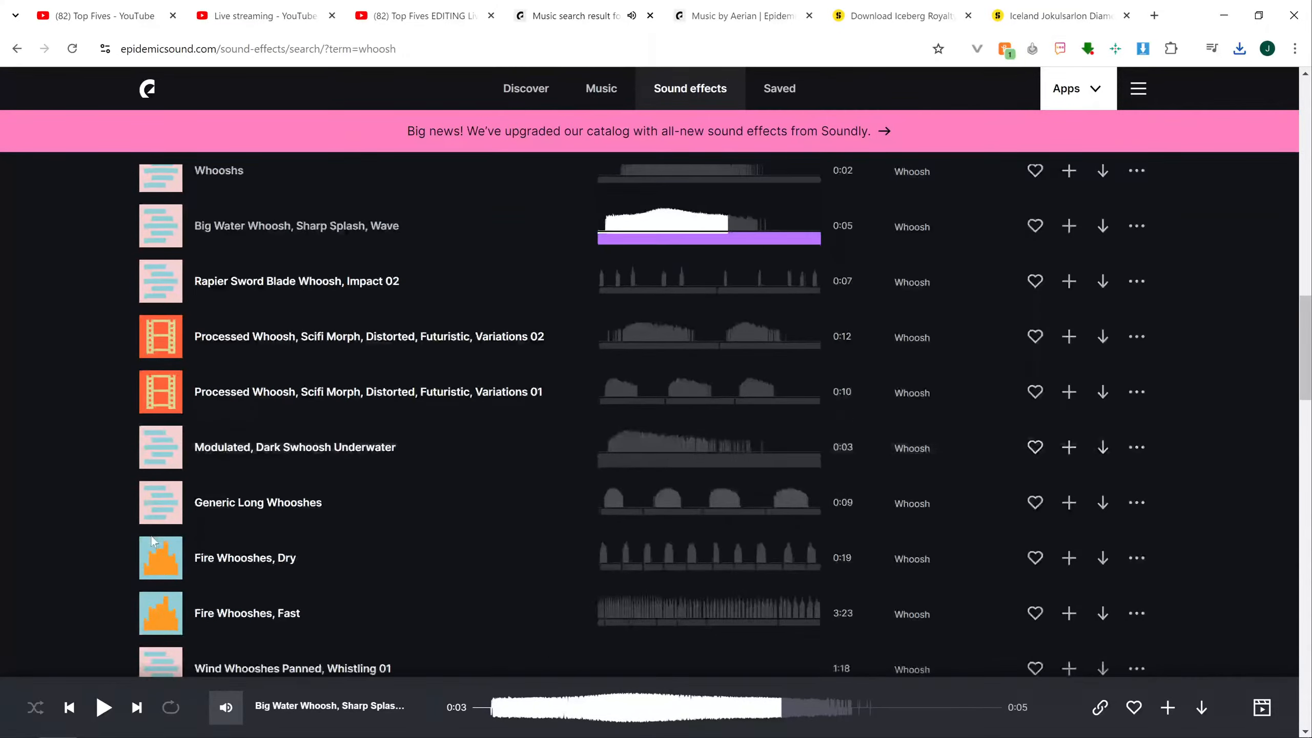
- Preview Modulated, Dark Swhoosh Underwater and download it as an MP3 into the 1772 folder
{"action": "left_click", "coordinate": [160, 446]}
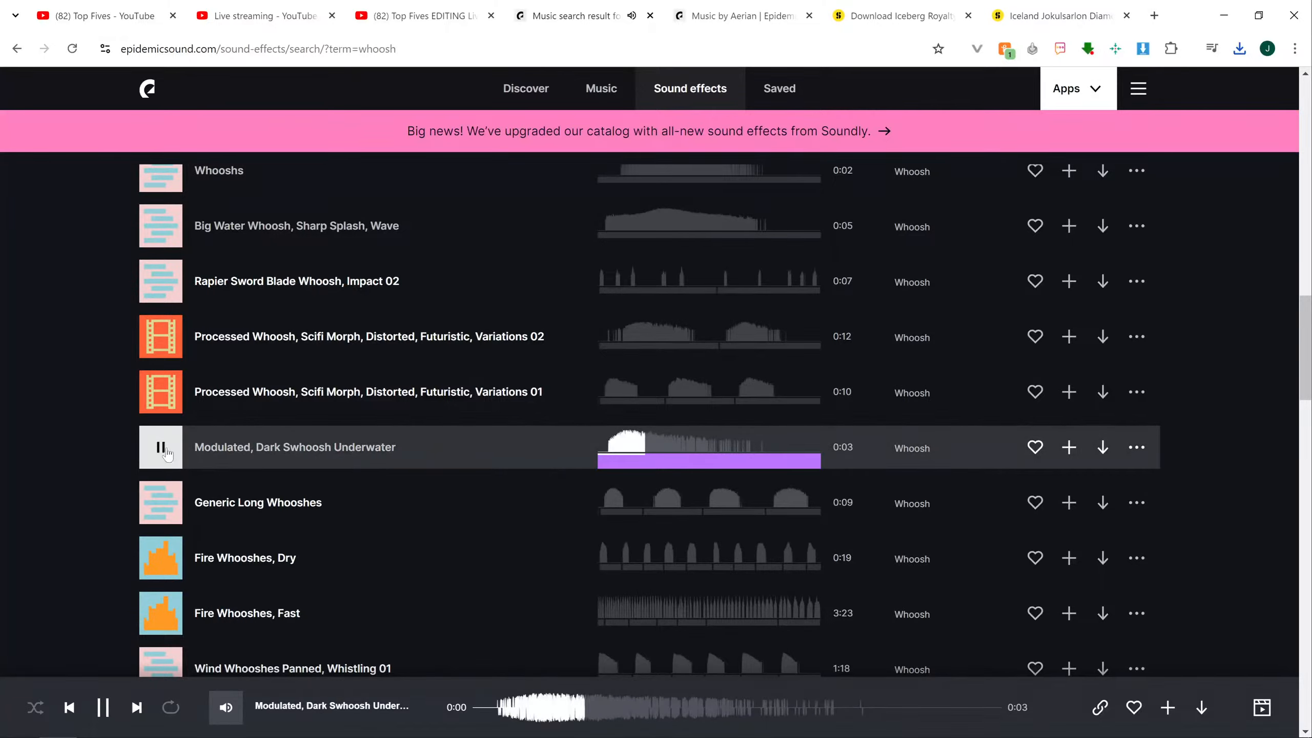
{"action": "left_click", "coordinate": [1102, 447]}
{"action": "left_click", "coordinate": [852, 519]}
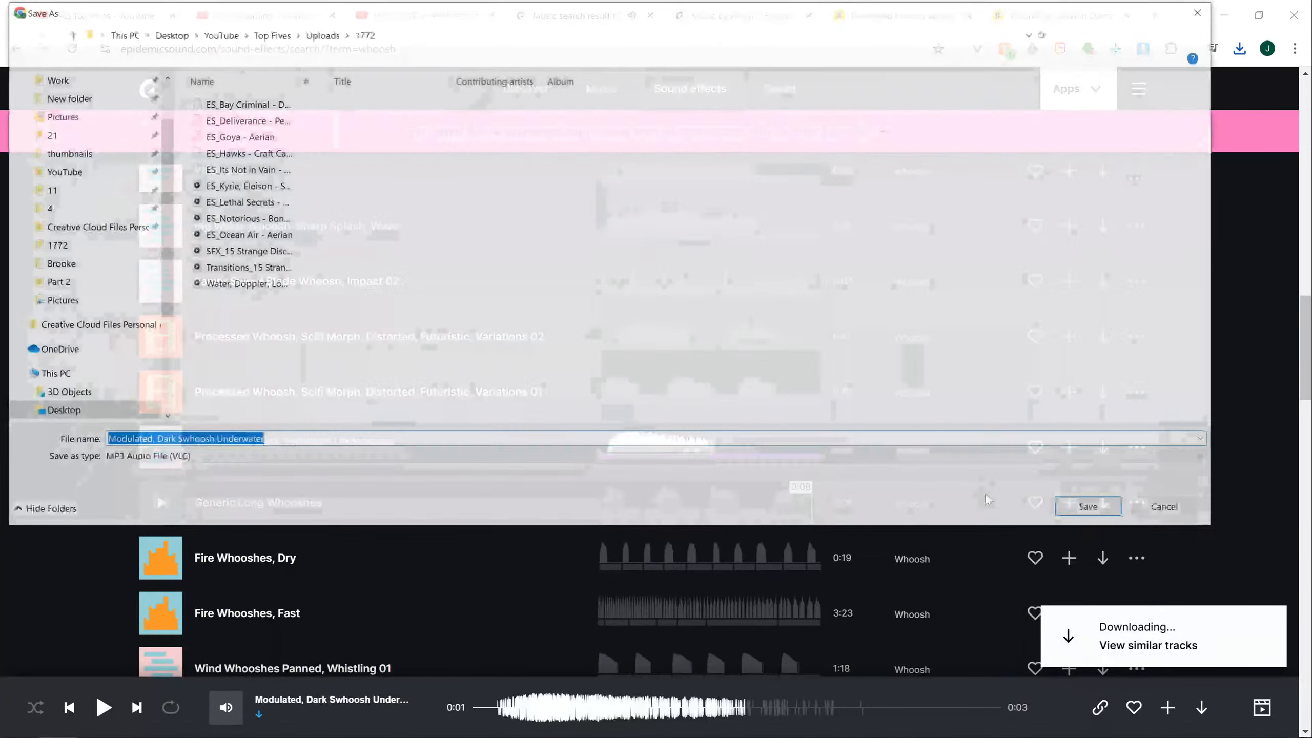
{"action": "left_click", "coordinate": [1093, 509]}
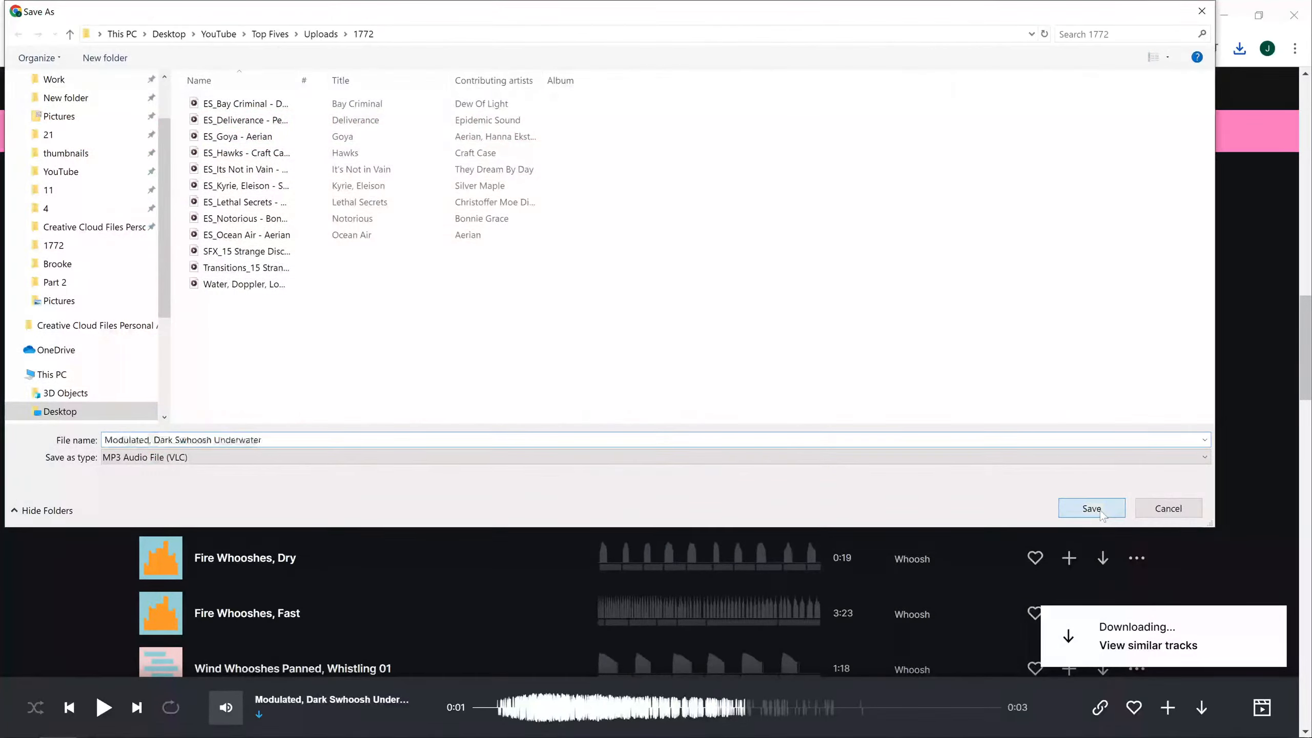
- Search the sound effects for ambient outside, preview Ambient Tonal, Abstract and look through the results
{"action": "scroll", "coordinate": [272, 198], "scroll_direction": "up", "scroll_amount": 15}
{"action": "scroll", "coordinate": [375, 274], "scroll_direction": "up", "scroll_amount": 3}
{"action": "left_click", "coordinate": [325, 207]}
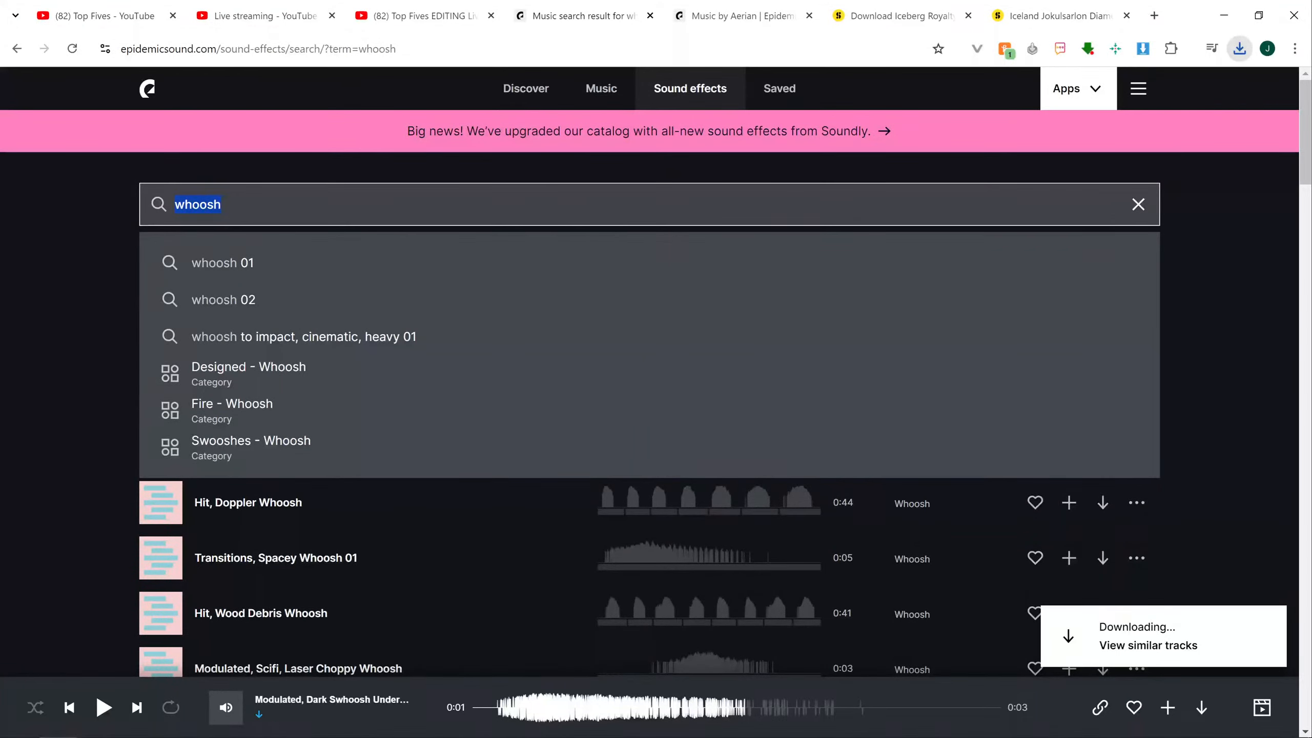
{"action": "type", "text": "ambient outs"}
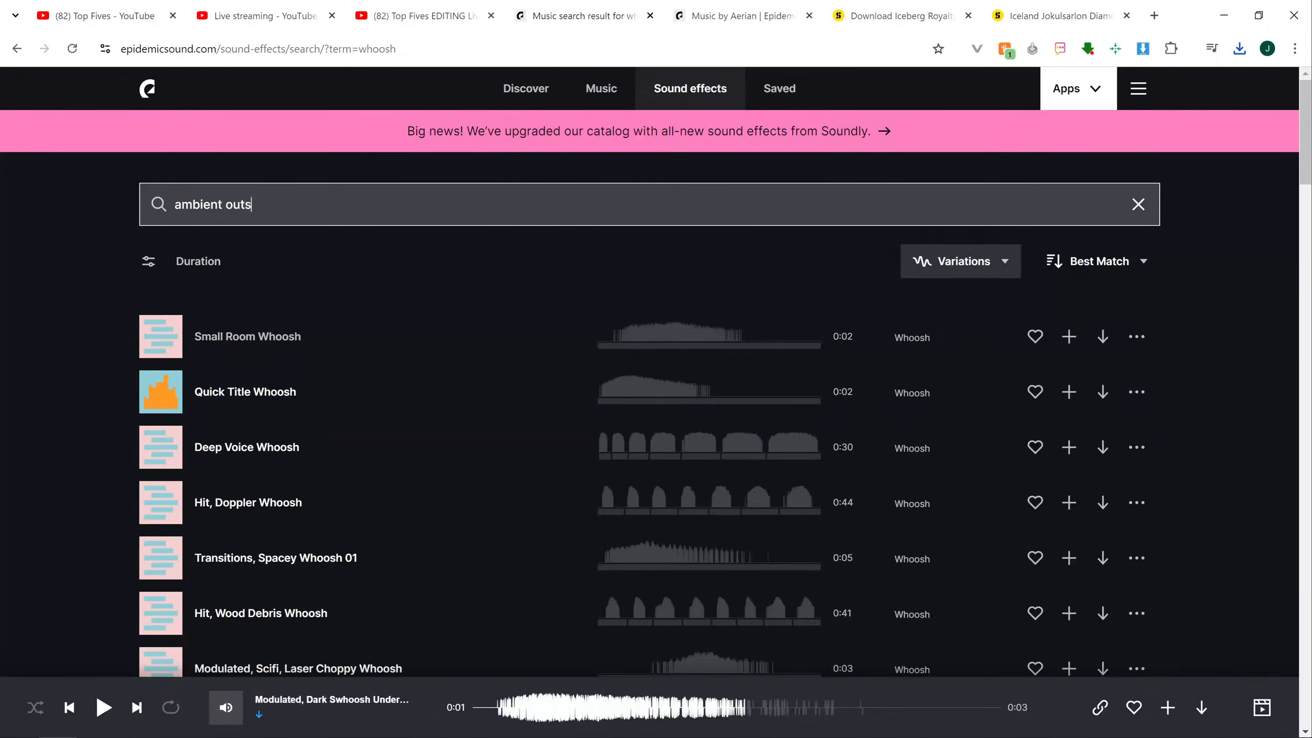
{"action": "type", "text": "ide"}
{"action": "key", "text": "Return"}
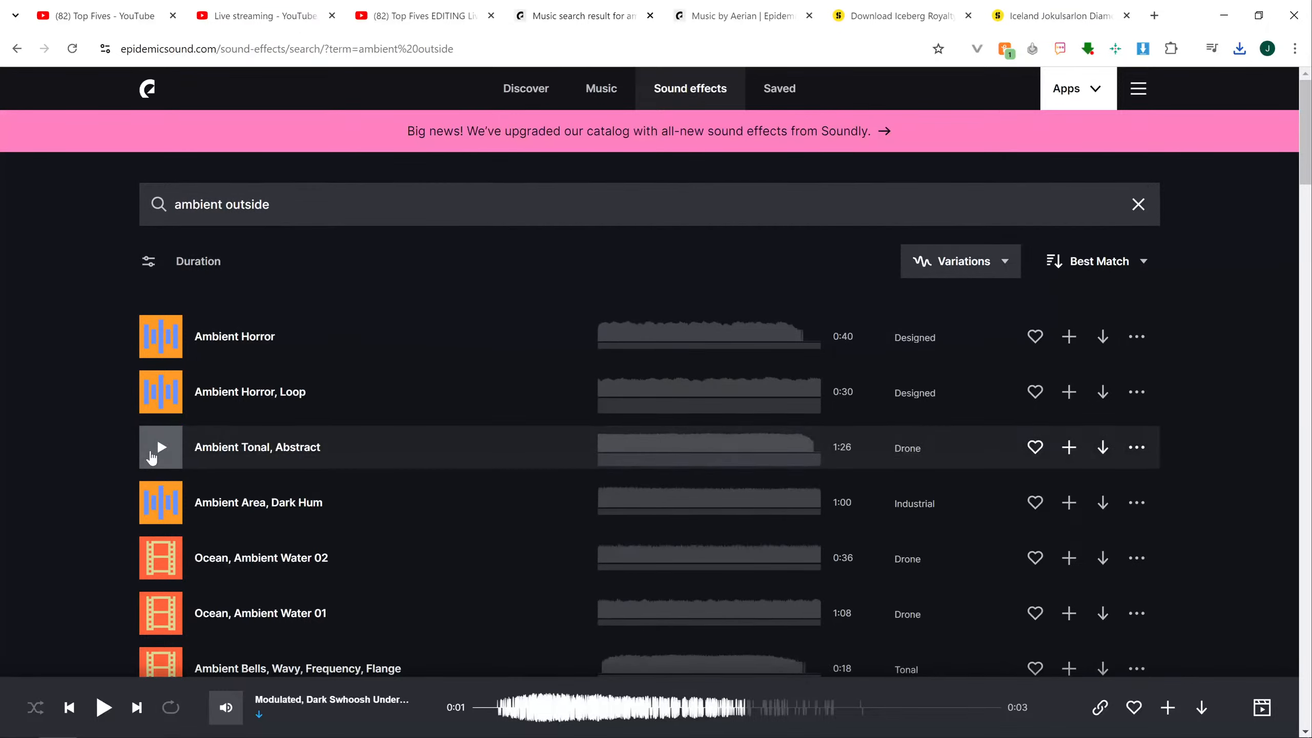
{"action": "left_click", "coordinate": [151, 453]}
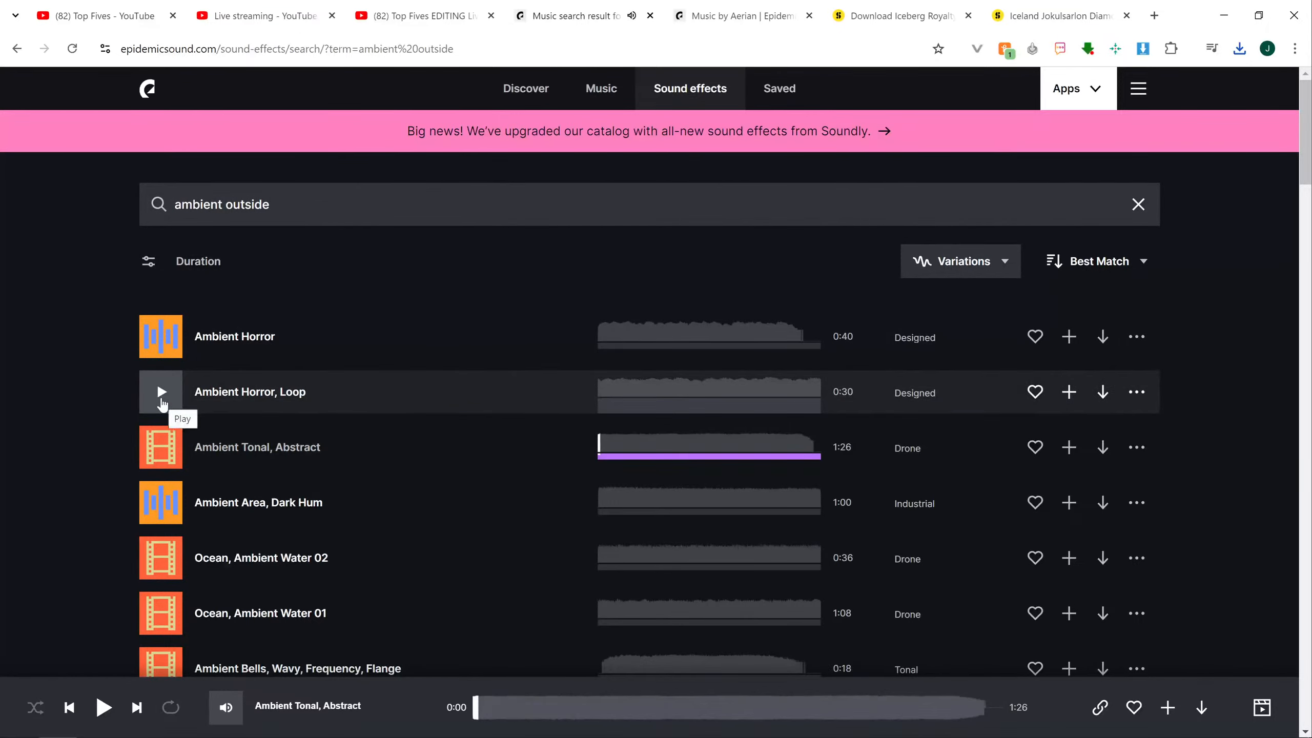
{"action": "scroll", "coordinate": [161, 403], "scroll_direction": "down", "scroll_amount": 10}
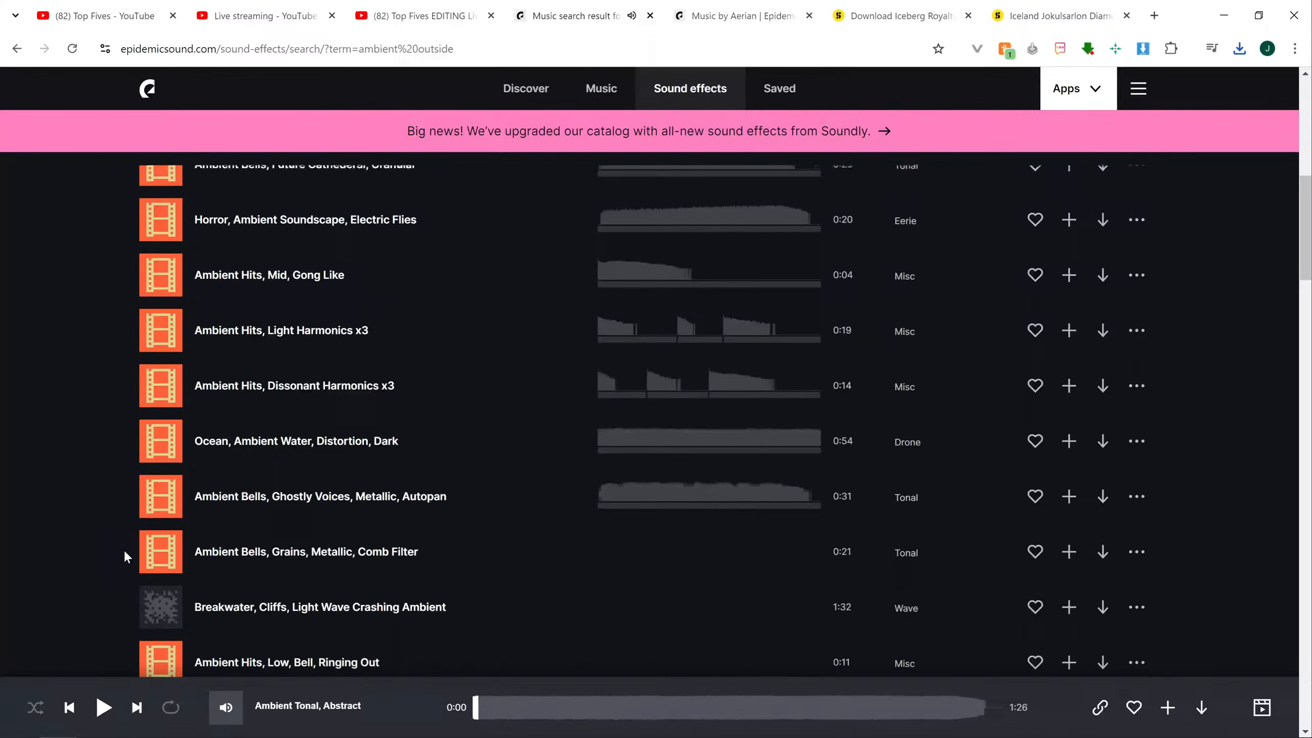
{"action": "scroll", "coordinate": [124, 553], "scroll_direction": "up", "scroll_amount": 10}
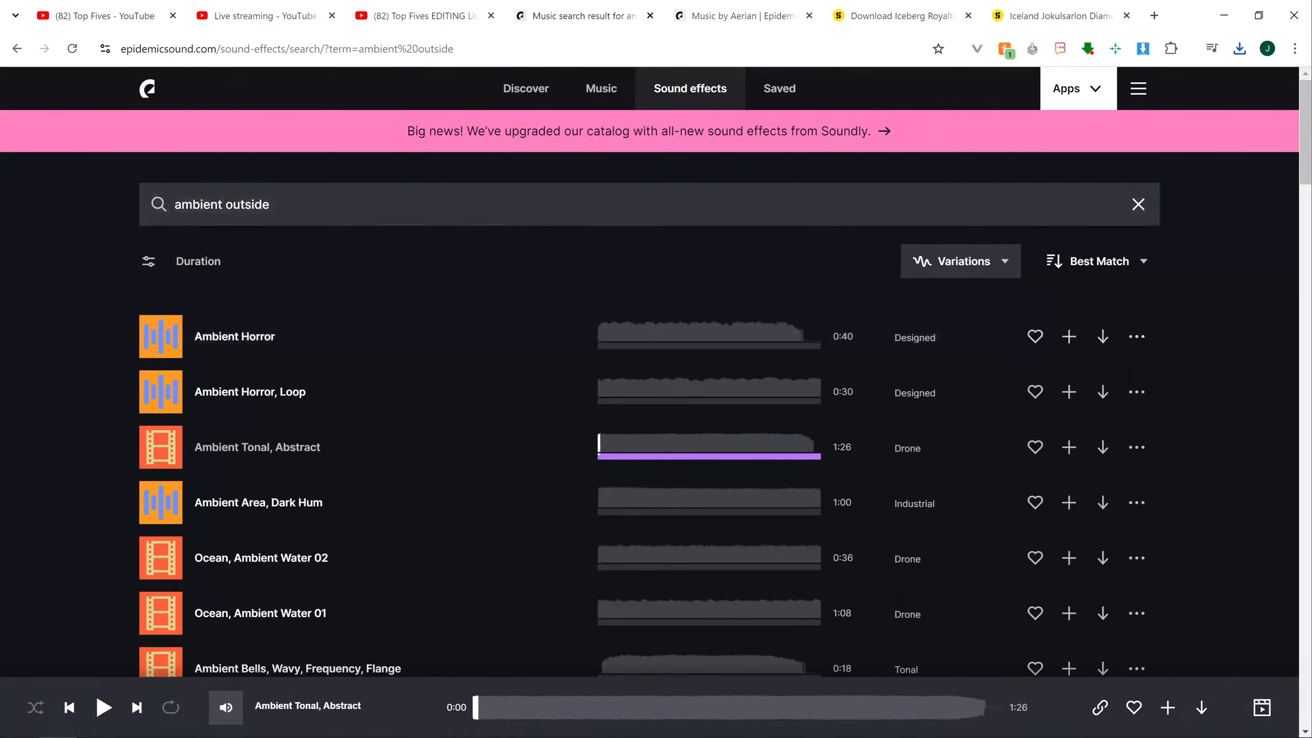
- Search the sound effects for city and preview City, London, The Mall, City, Skyline, Heavy, Distant Urban, City 01 and Howling, Rumbling City
{"action": "left_click", "coordinate": [268, 207]}
{"action": "key", "text": "Return"}
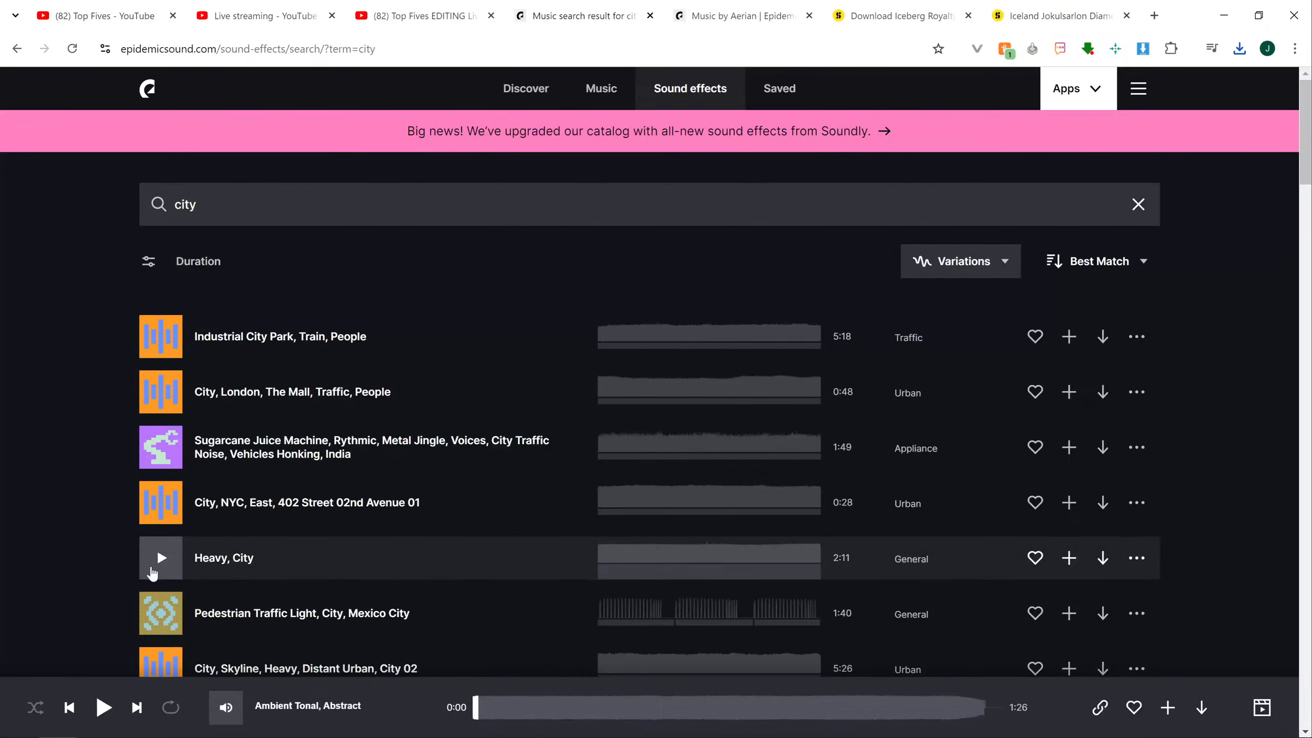
{"action": "left_click", "coordinate": [161, 391]}
{"action": "scroll", "coordinate": [184, 450], "scroll_direction": "down", "scroll_amount": 2}
{"action": "scroll", "coordinate": [183, 453], "scroll_direction": "down", "scroll_amount": 2}
{"action": "left_click", "coordinate": [161, 501]}
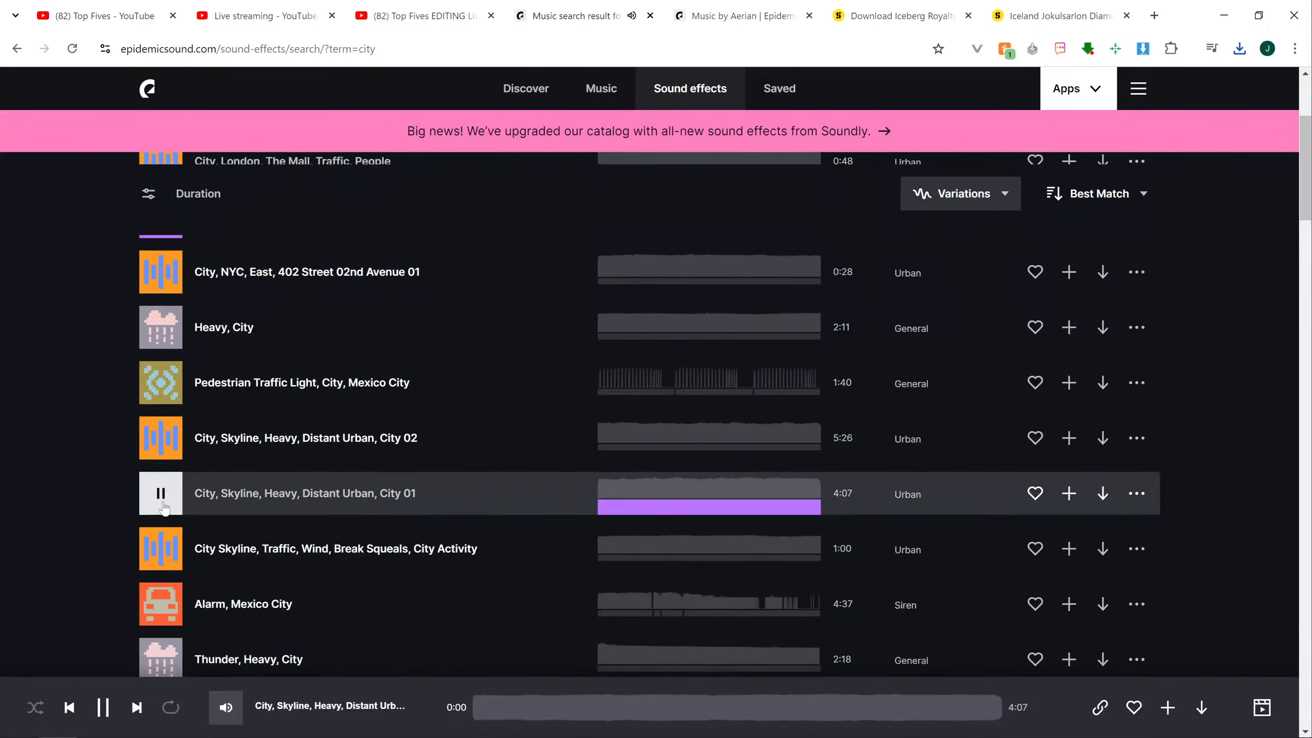
{"action": "scroll", "coordinate": [150, 504], "scroll_direction": "down", "scroll_amount": 4}
{"action": "left_click", "coordinate": [159, 485]}
{"action": "left_click", "coordinate": [160, 485]}
- Look further through the city results and preview Harbour Workers and the Blackpool Train Station passby sound
{"action": "scroll", "coordinate": [130, 486], "scroll_direction": "down", "scroll_amount": 10}
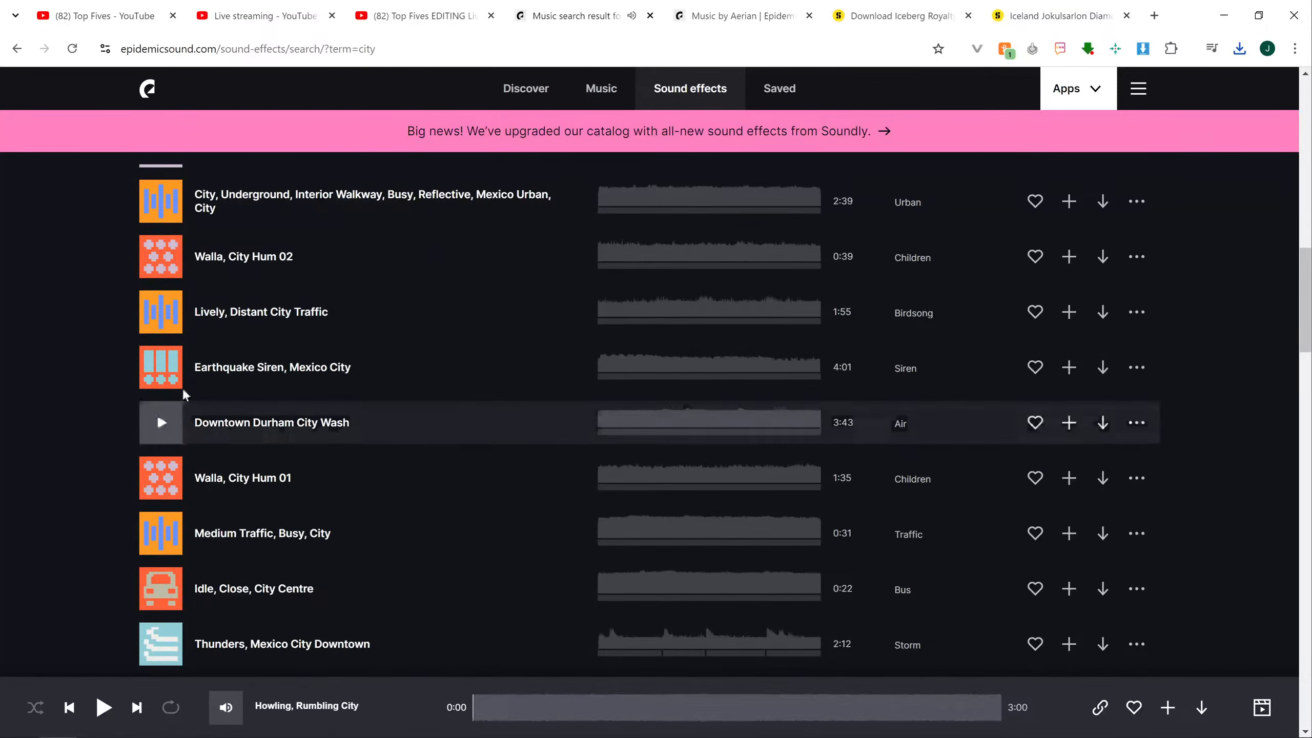
{"action": "scroll", "coordinate": [203, 478], "scroll_direction": "down", "scroll_amount": 5}
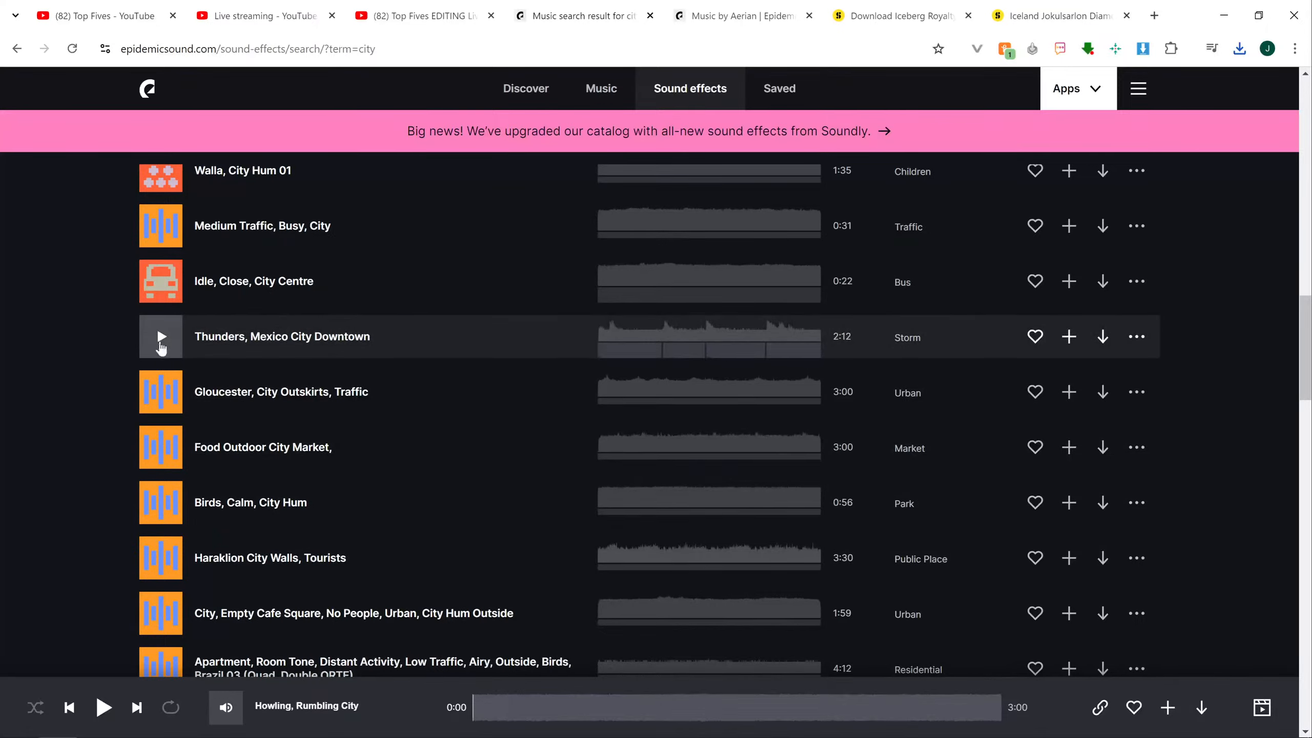
{"action": "scroll", "coordinate": [317, 445], "scroll_direction": "down", "scroll_amount": 6}
{"action": "scroll", "coordinate": [316, 470], "scroll_direction": "down", "scroll_amount": 4}
{"action": "left_click", "coordinate": [172, 398]}
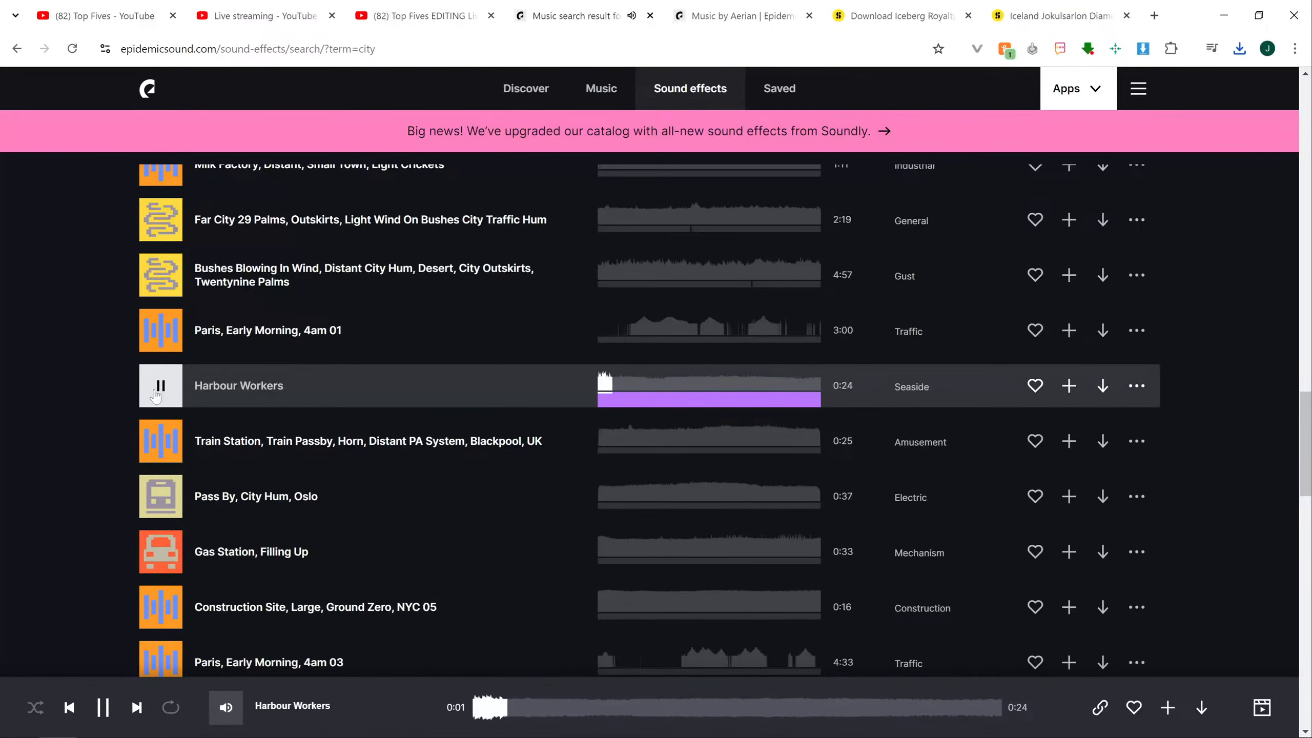
{"action": "left_click", "coordinate": [161, 440]}
{"action": "scroll", "coordinate": [161, 450], "scroll_direction": "down", "scroll_amount": 3}
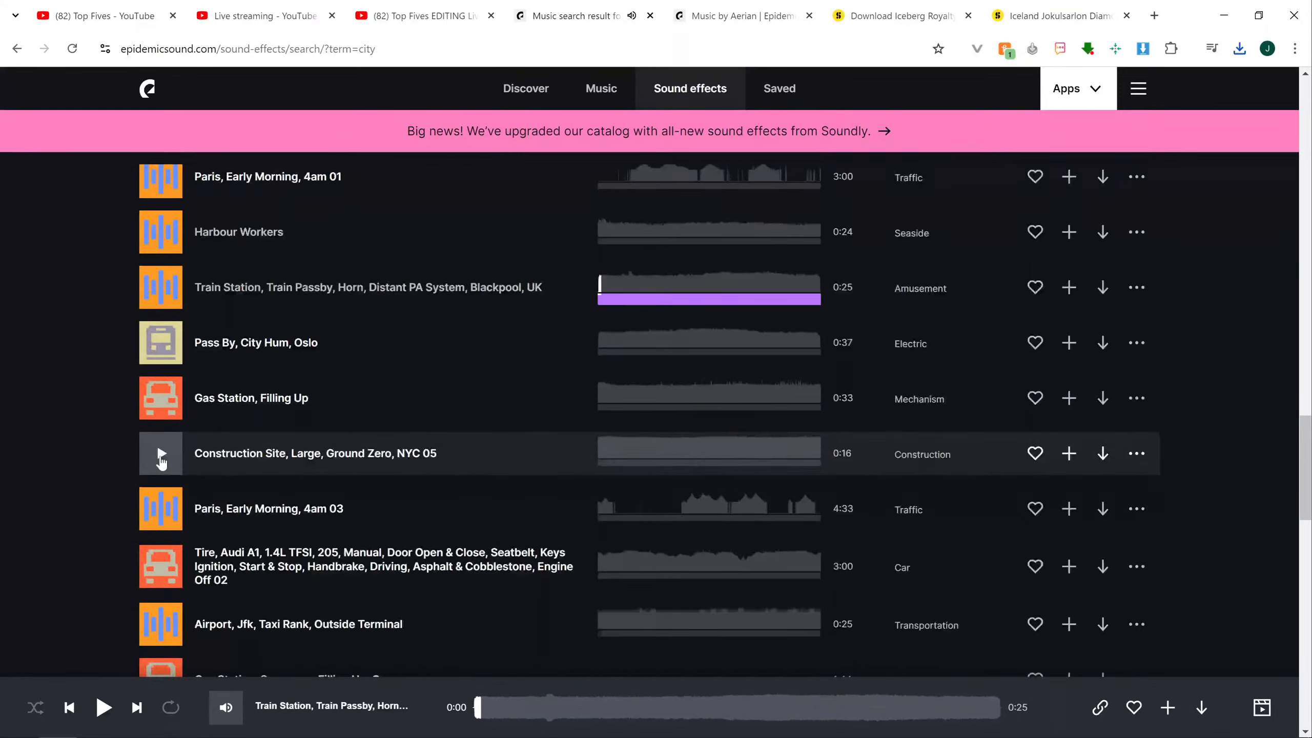
- Preview Oslo, City Hall, Very Quiet and Bournemouth City Centre, Busy Crowds among the remaining city results
{"action": "scroll", "coordinate": [162, 517], "scroll_direction": "down", "scroll_amount": 3}
{"action": "scroll", "coordinate": [157, 517], "scroll_direction": "down", "scroll_amount": 6}
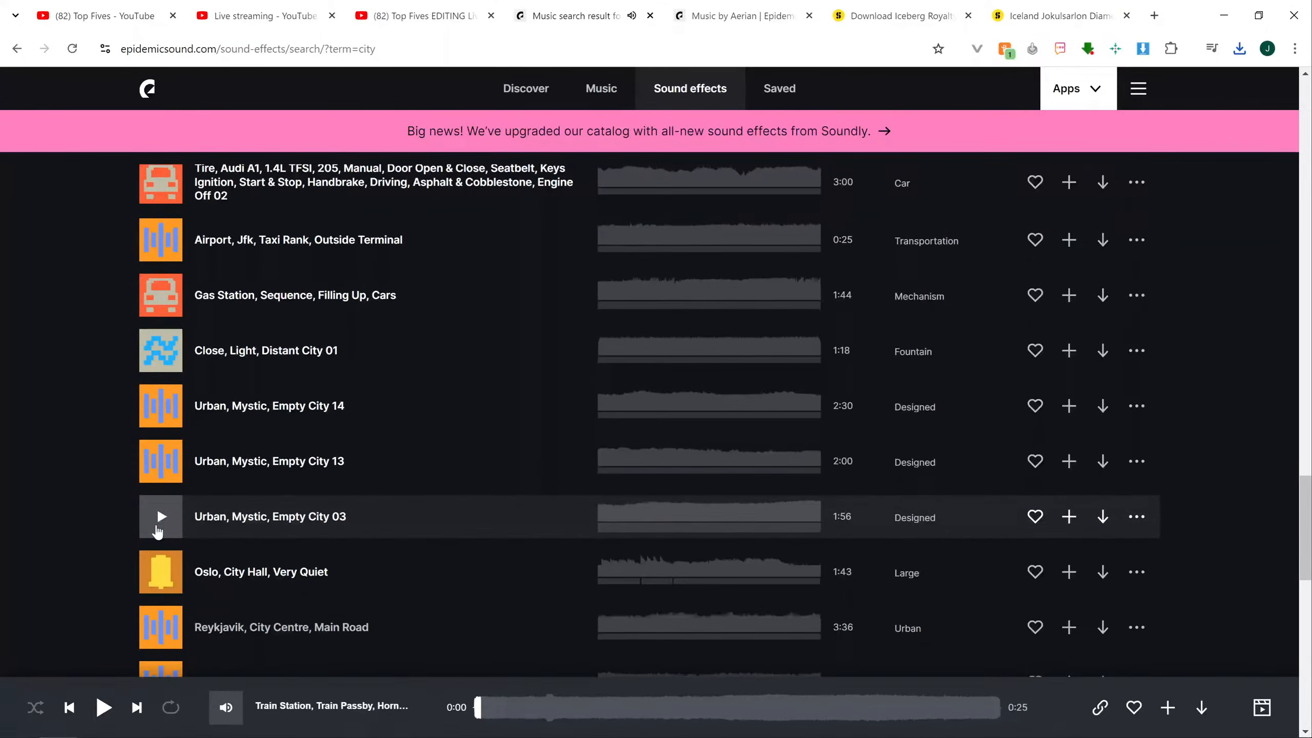
{"action": "left_click", "coordinate": [161, 421]}
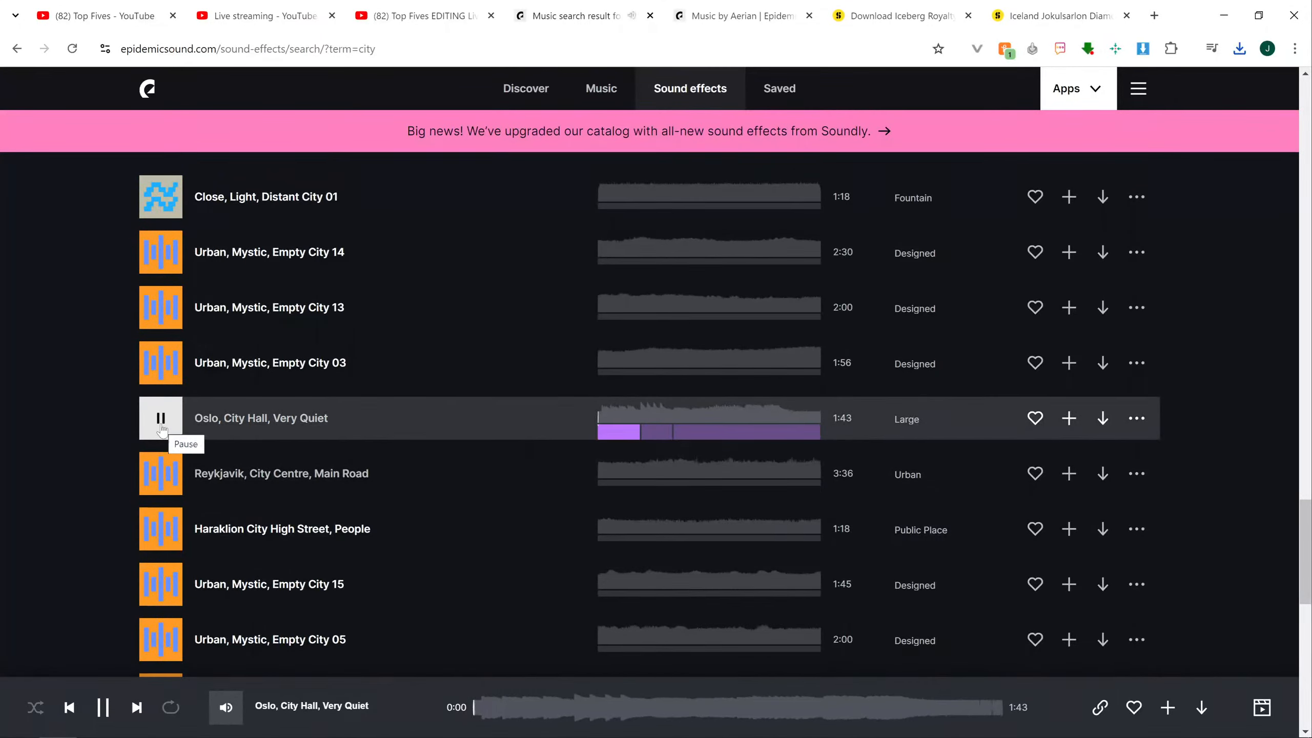
{"action": "scroll", "coordinate": [160, 465], "scroll_direction": "down", "scroll_amount": 5}
{"action": "left_click", "coordinate": [161, 519]}
{"action": "left_click", "coordinate": [161, 519]}
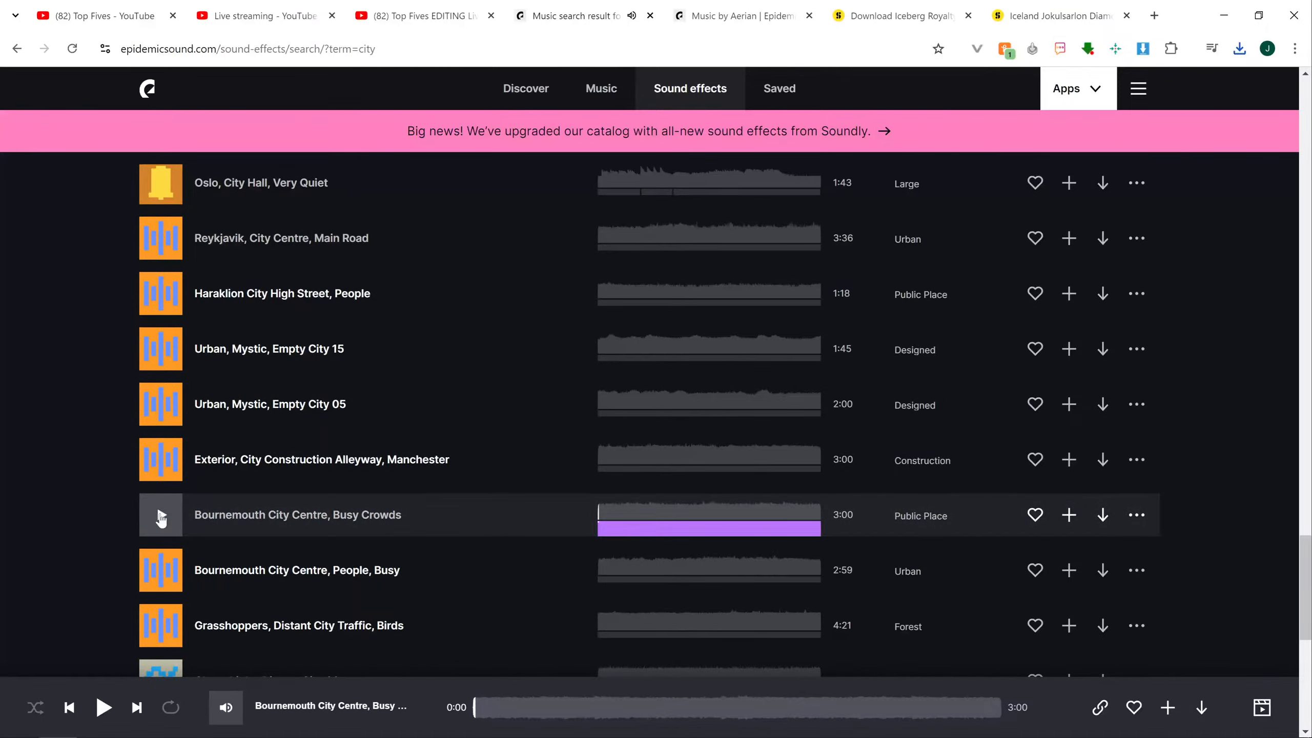
{"action": "scroll", "coordinate": [161, 519], "scroll_direction": "down", "scroll_amount": 10}
{"action": "scroll", "coordinate": [207, 496], "scroll_direction": "up", "scroll_amount": 18}
{"action": "scroll", "coordinate": [248, 476], "scroll_direction": "up", "scroll_amount": 10}
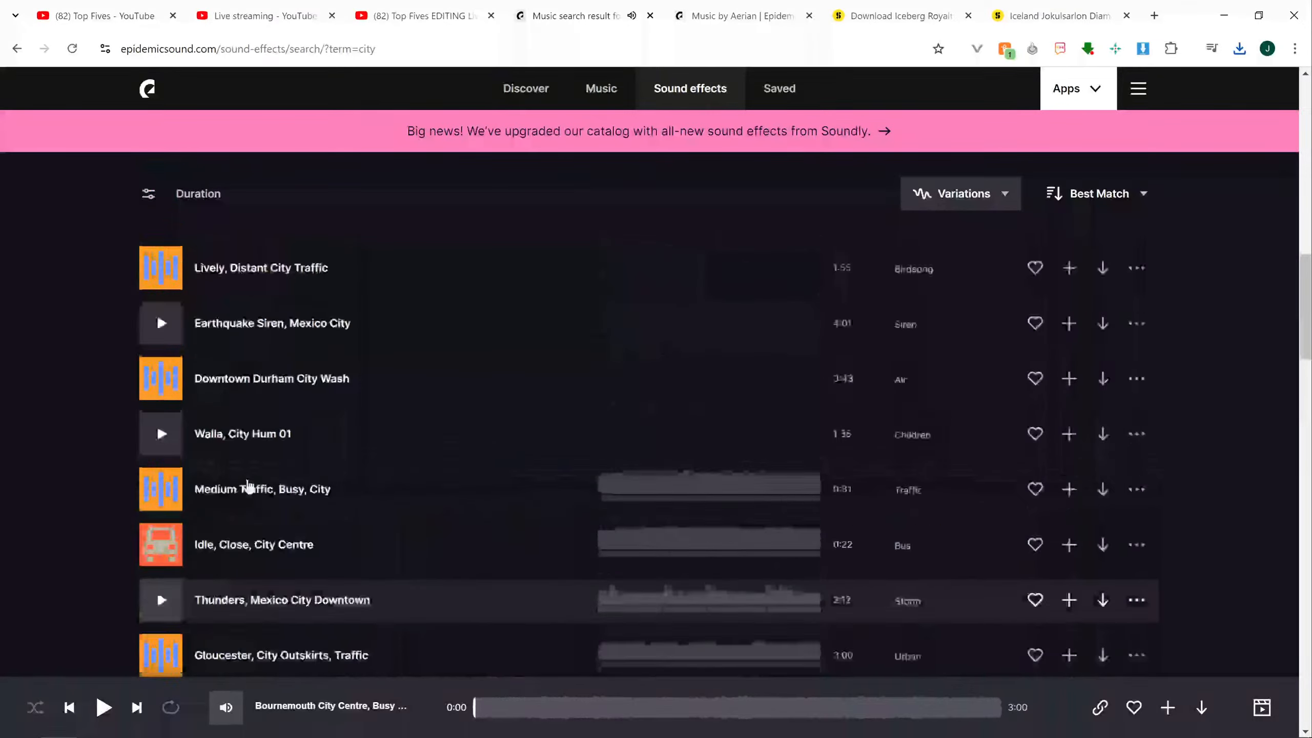
- Search the sound effects for outside and preview Heater, Outside, Ring From Outside, From Outside 02 and Harbour, Outside Warehouse (AmbiX)
{"action": "left_click", "coordinate": [155, 202]}
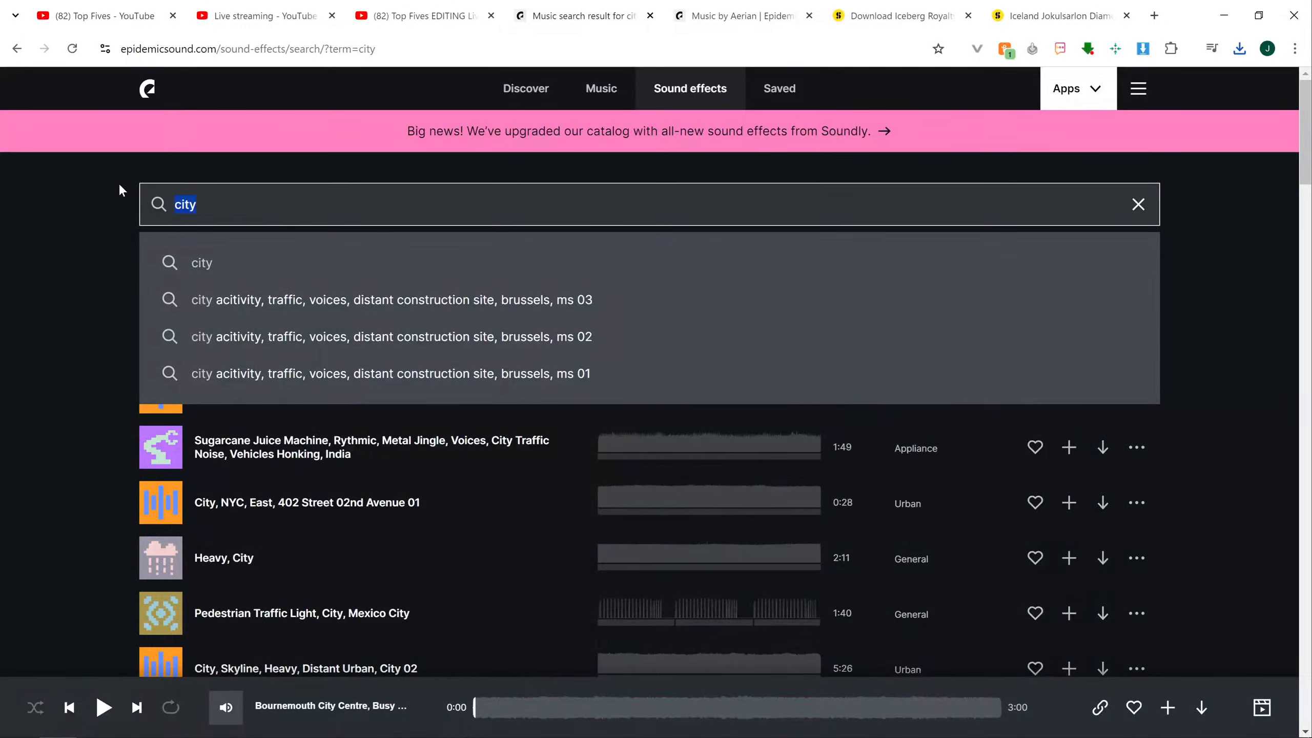
{"action": "type", "text": "outside"}
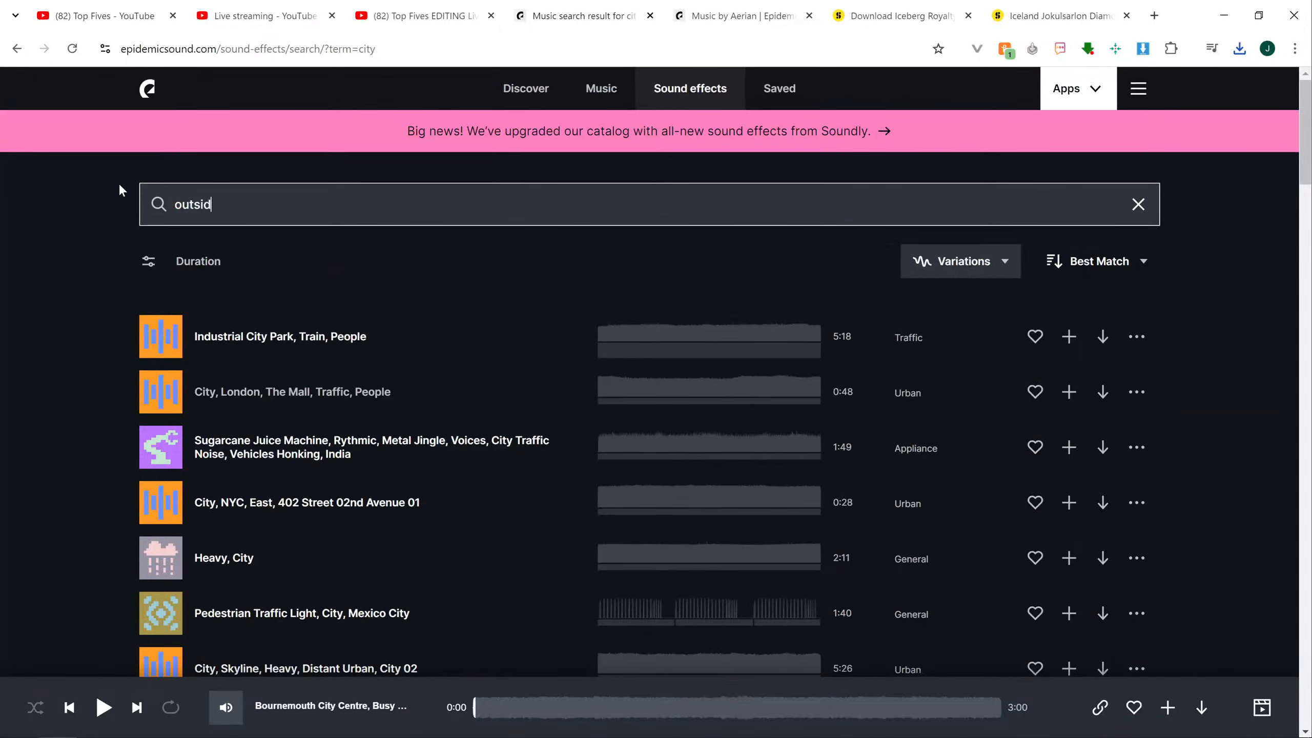
{"action": "key", "text": "Return"}
{"action": "left_click", "coordinate": [162, 339]}
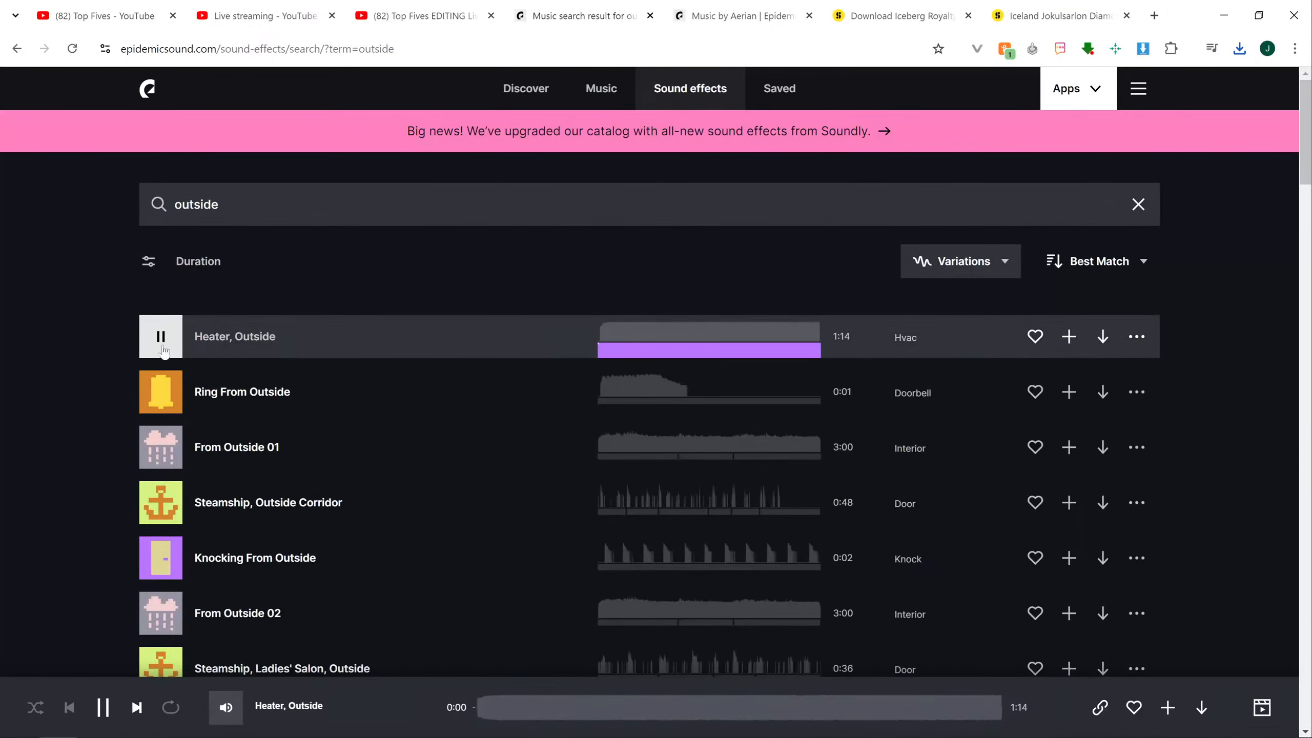
{"action": "left_click", "coordinate": [159, 392]}
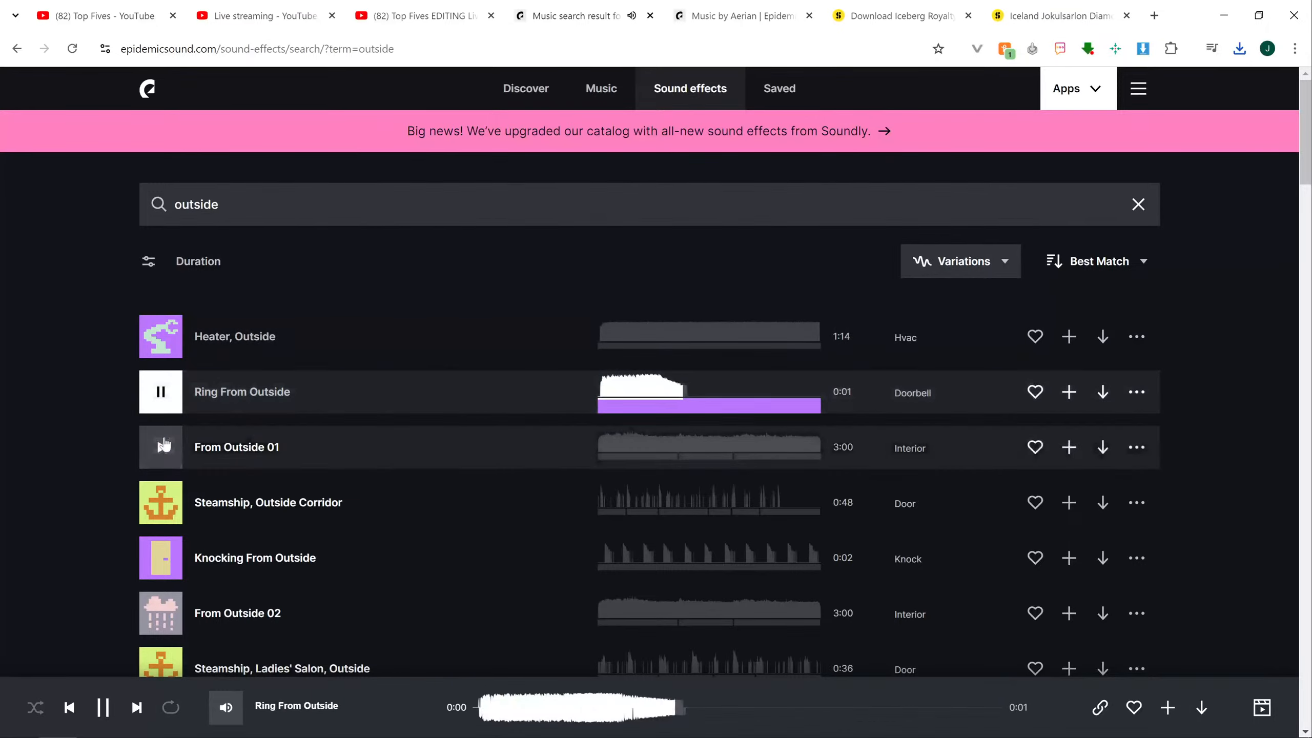
{"action": "scroll", "coordinate": [154, 429], "scroll_direction": "down", "scroll_amount": 4}
{"action": "left_click", "coordinate": [161, 382]}
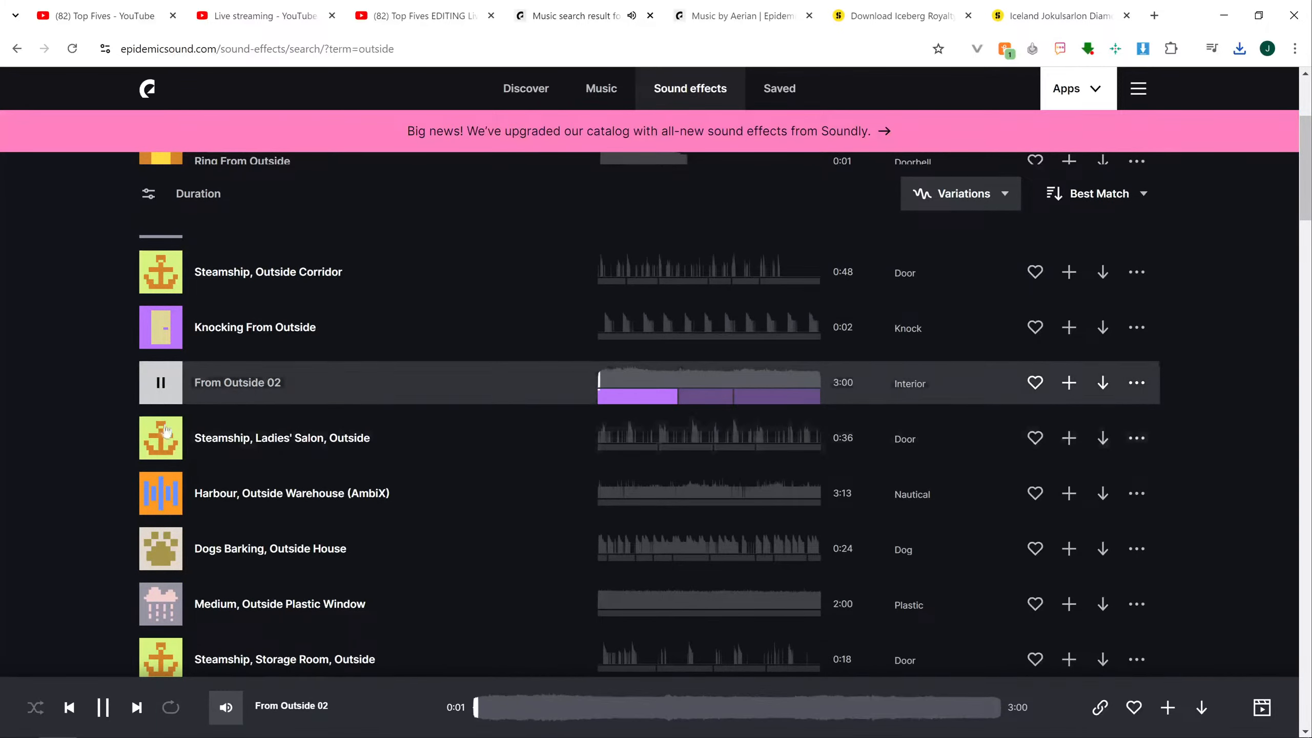
{"action": "left_click", "coordinate": [161, 495]}
{"action": "left_click", "coordinate": [160, 496]}
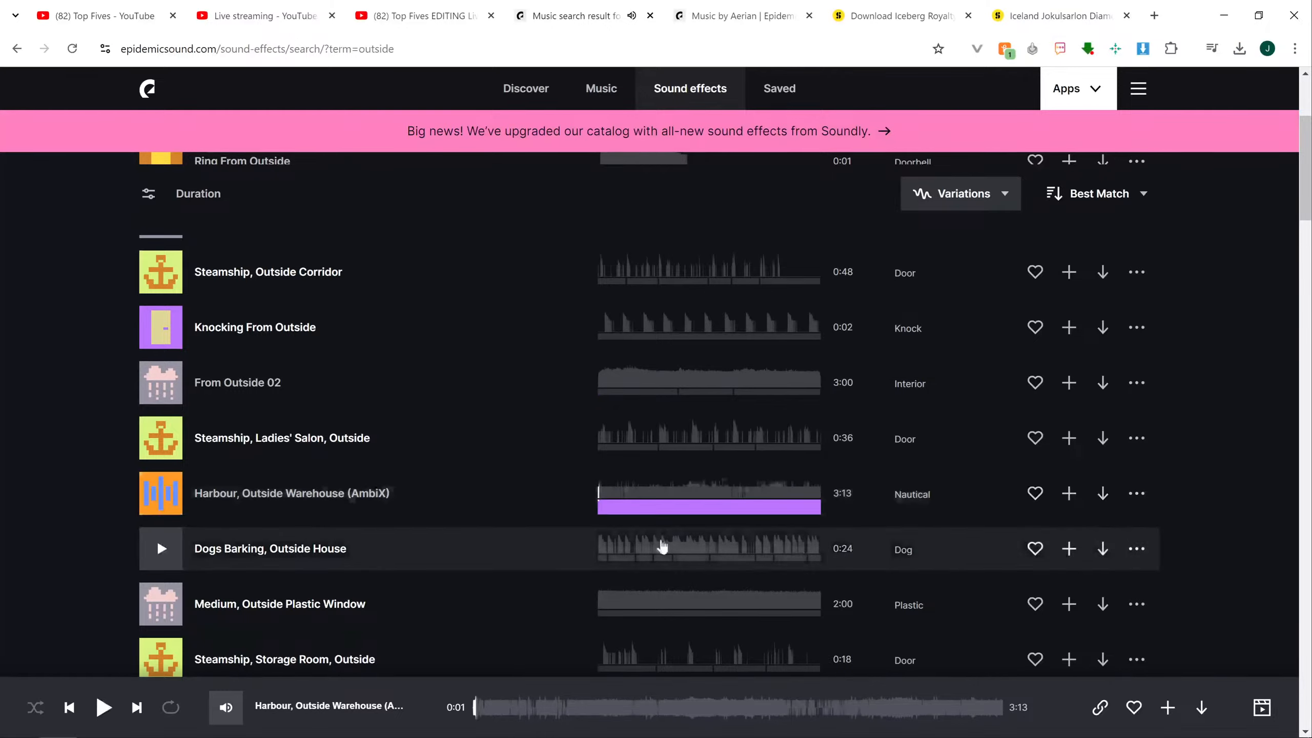
- Download the full Harbour, Outside Warehouse (AmbiX) sound effect into the 1772 folder and show the saved file there
{"action": "left_click", "coordinate": [1102, 493]}
{"action": "left_click", "coordinate": [861, 522]}
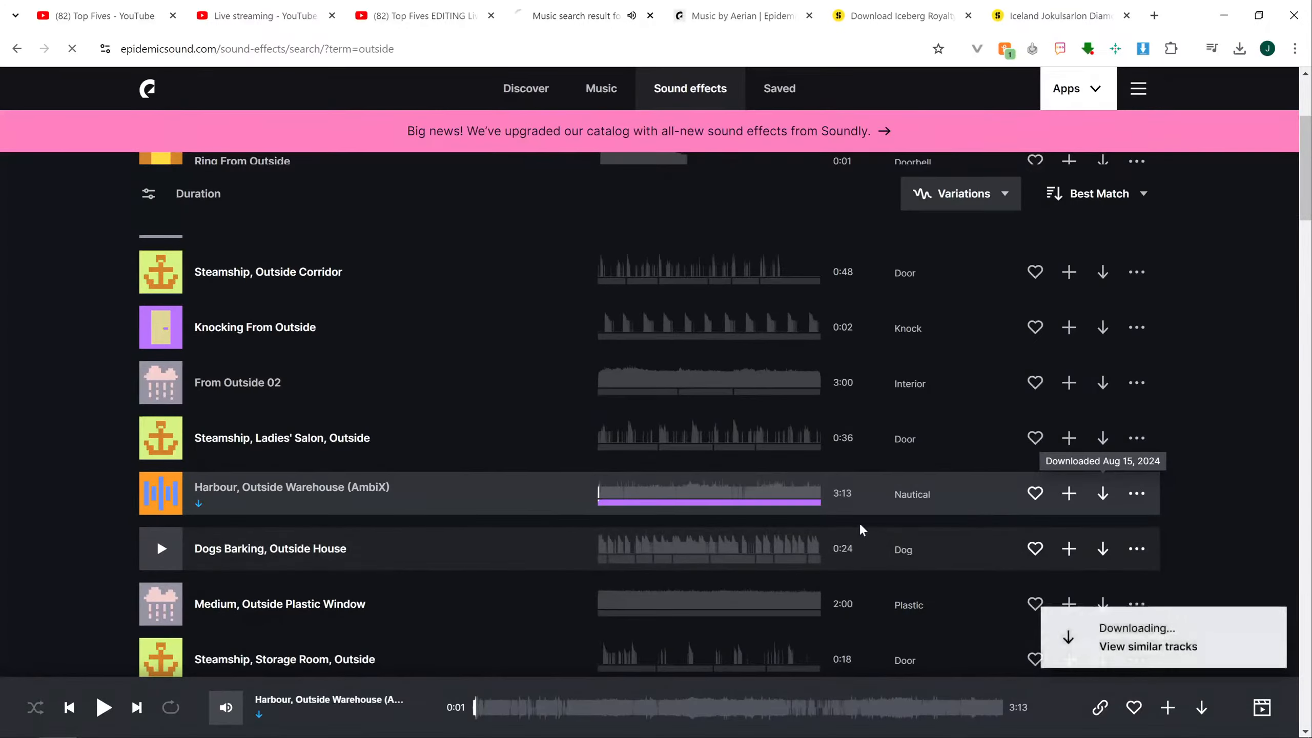
{"action": "key", "text": "Return"}
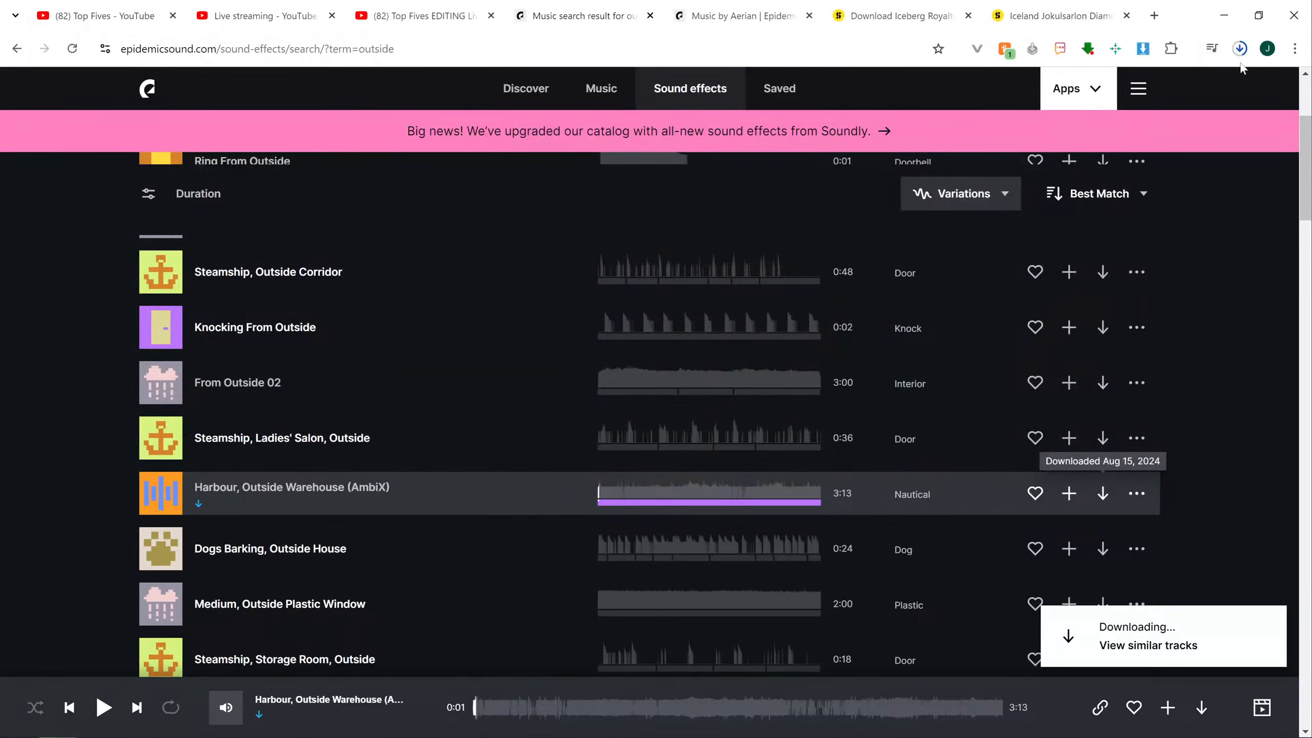
{"action": "left_click", "coordinate": [1240, 49]}
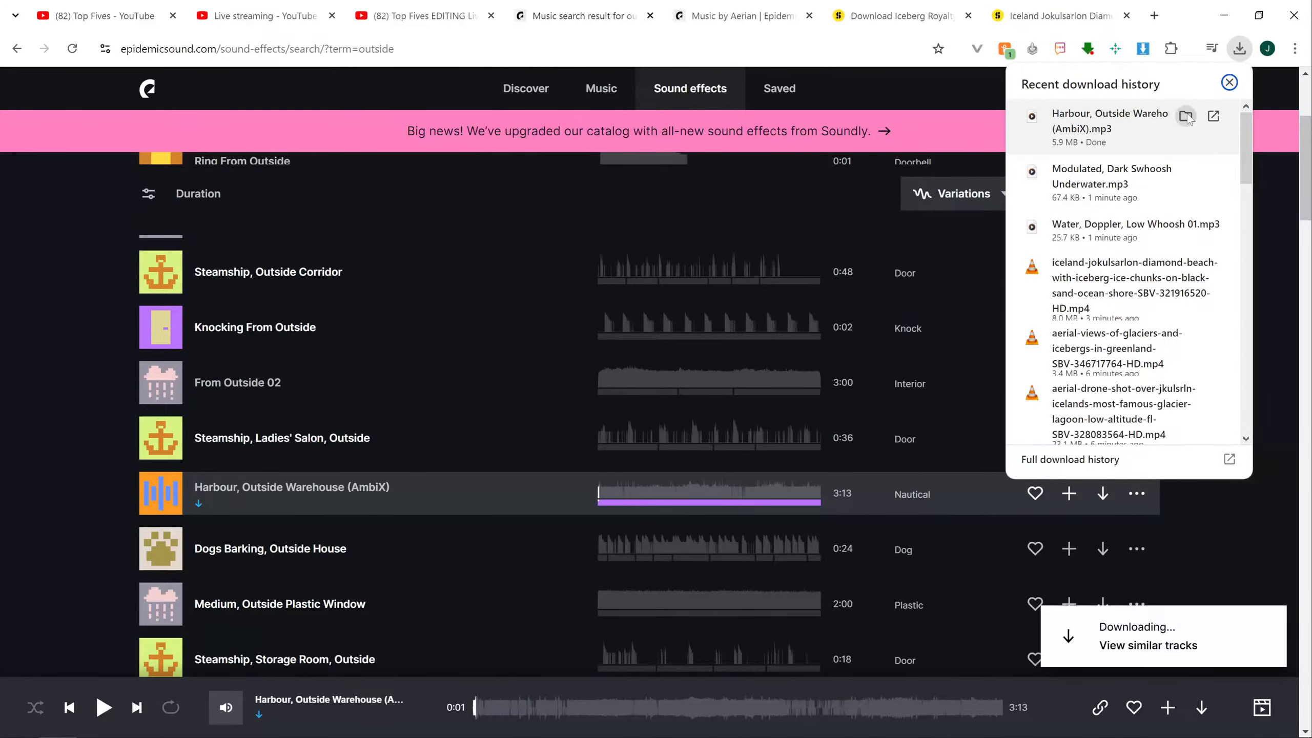
{"action": "left_click", "coordinate": [1186, 117]}
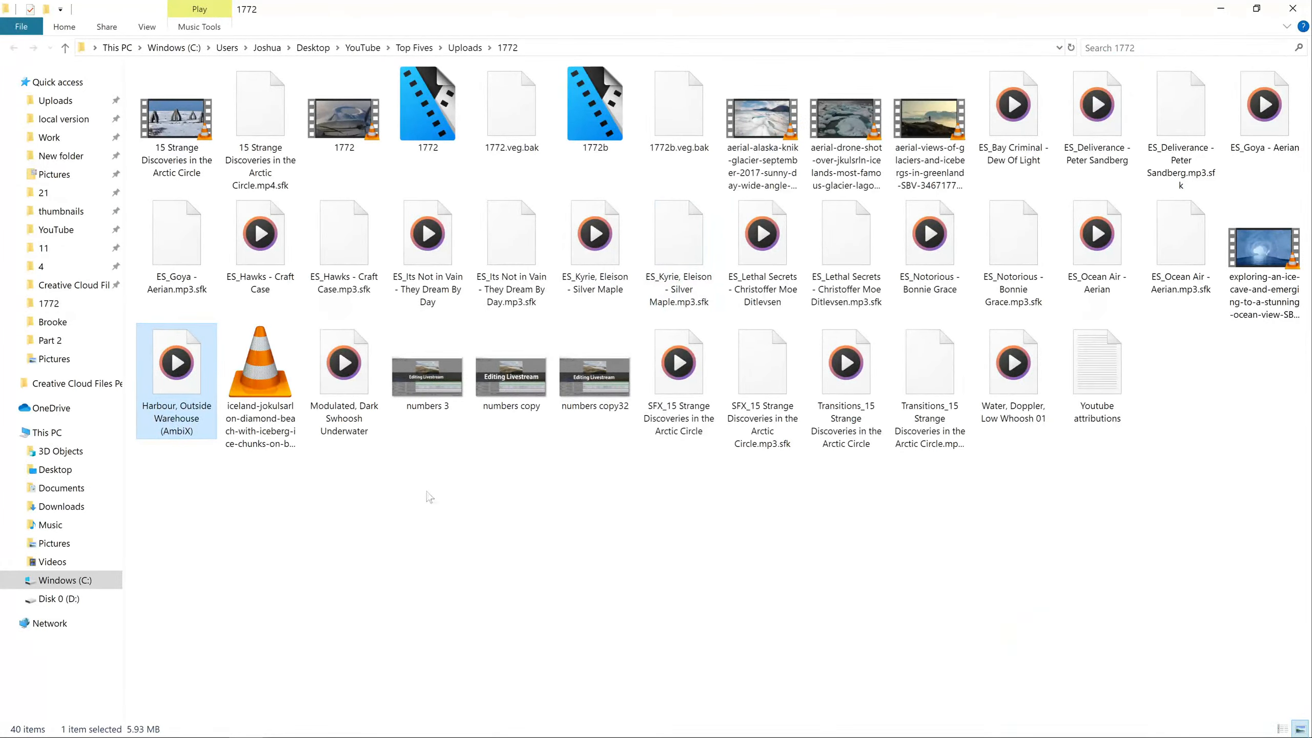
- Add the harbour ambience, Modulated, Dark Swhoosh Underwater and Water, Doppler, Low Whoosh 01 to audio track 26 at the ice cave clip's start
{"action": "left_click", "coordinate": [344, 380], "text": "ctrl"}
{"action": "left_click", "coordinate": [1014, 387], "text": "ctrl"}
{"action": "left_click_drag", "start_coordinate": [1013, 387], "coordinate": [781, 506]}
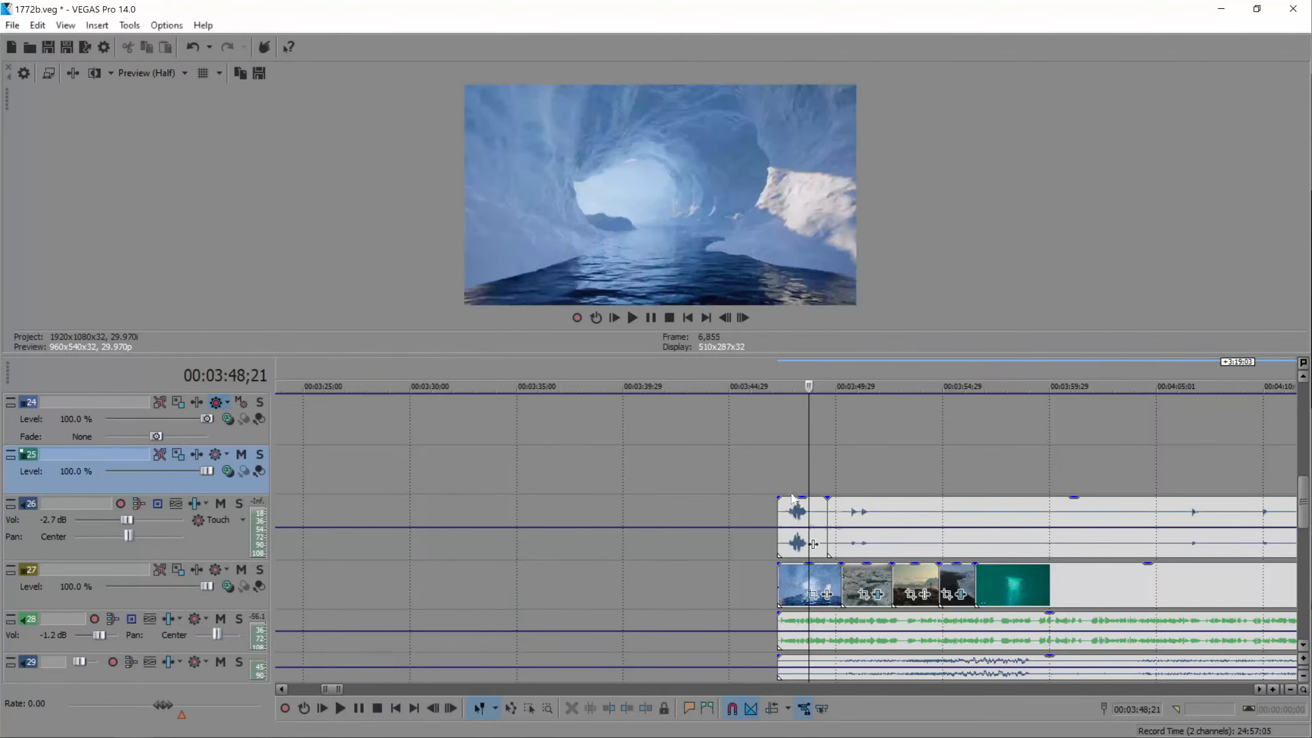
- Shift the first whoosh earlier, audition it with track 26 soloed, and trim its start to the ice cave clip's beginning
{"action": "left_click", "coordinate": [780, 516]}
{"action": "scroll", "coordinate": [790, 507], "scroll_direction": "up", "scroll_amount": 5}
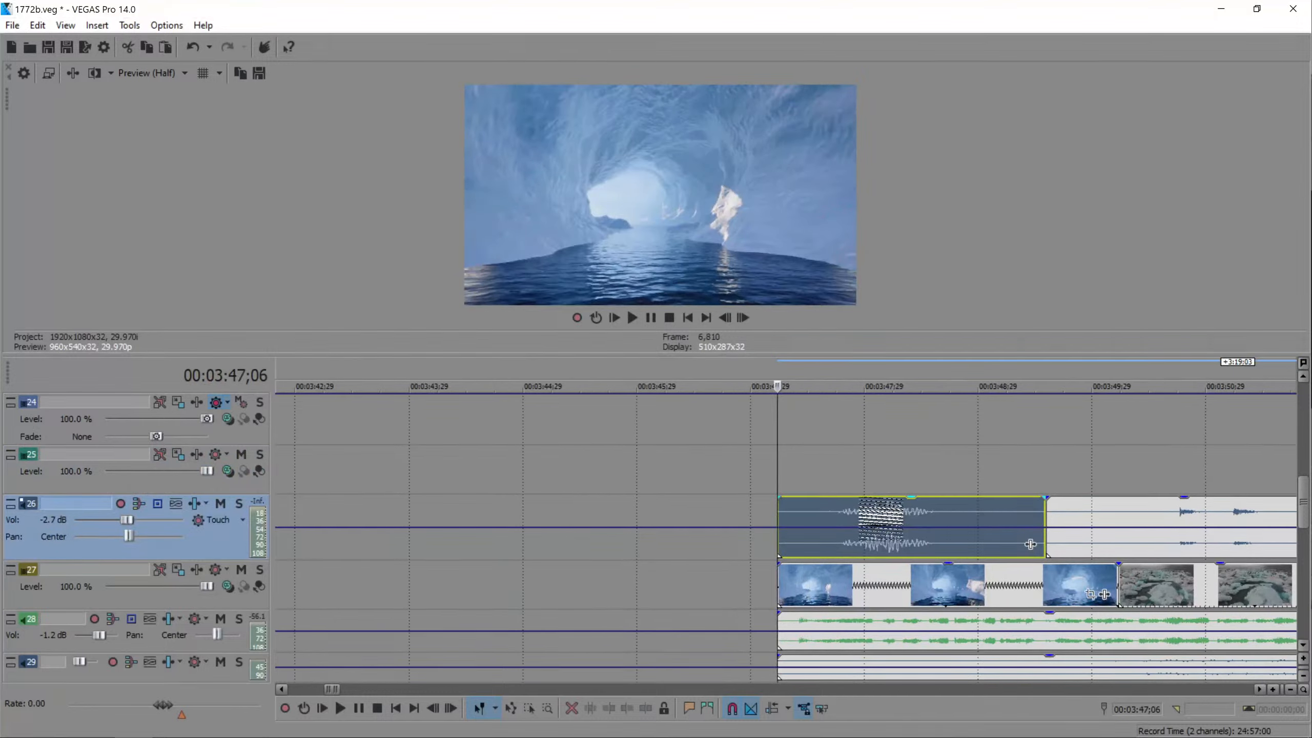
{"action": "left_click_drag", "start_coordinate": [853, 514], "coordinate": [809, 517]}
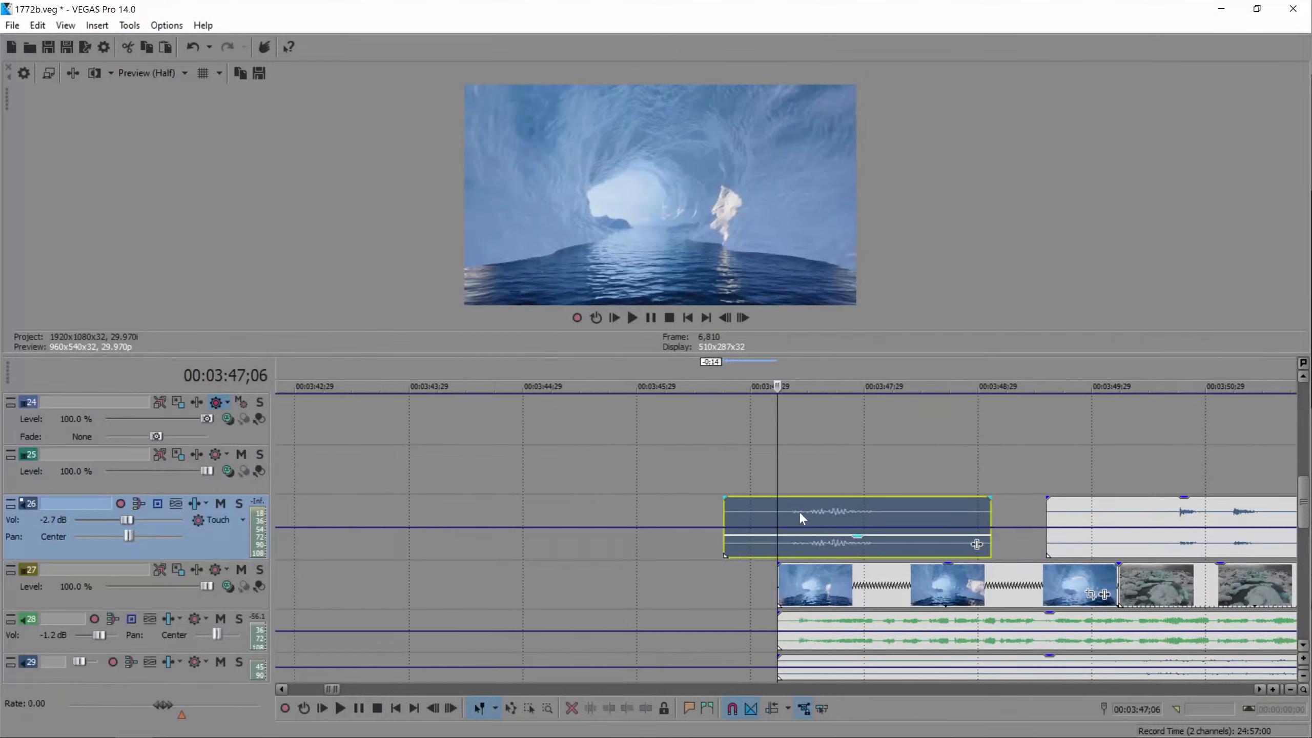
{"action": "key", "text": "space"}
{"action": "key", "text": "space"}
{"action": "key", "text": "space"}
{"action": "left_click", "coordinate": [239, 504]}
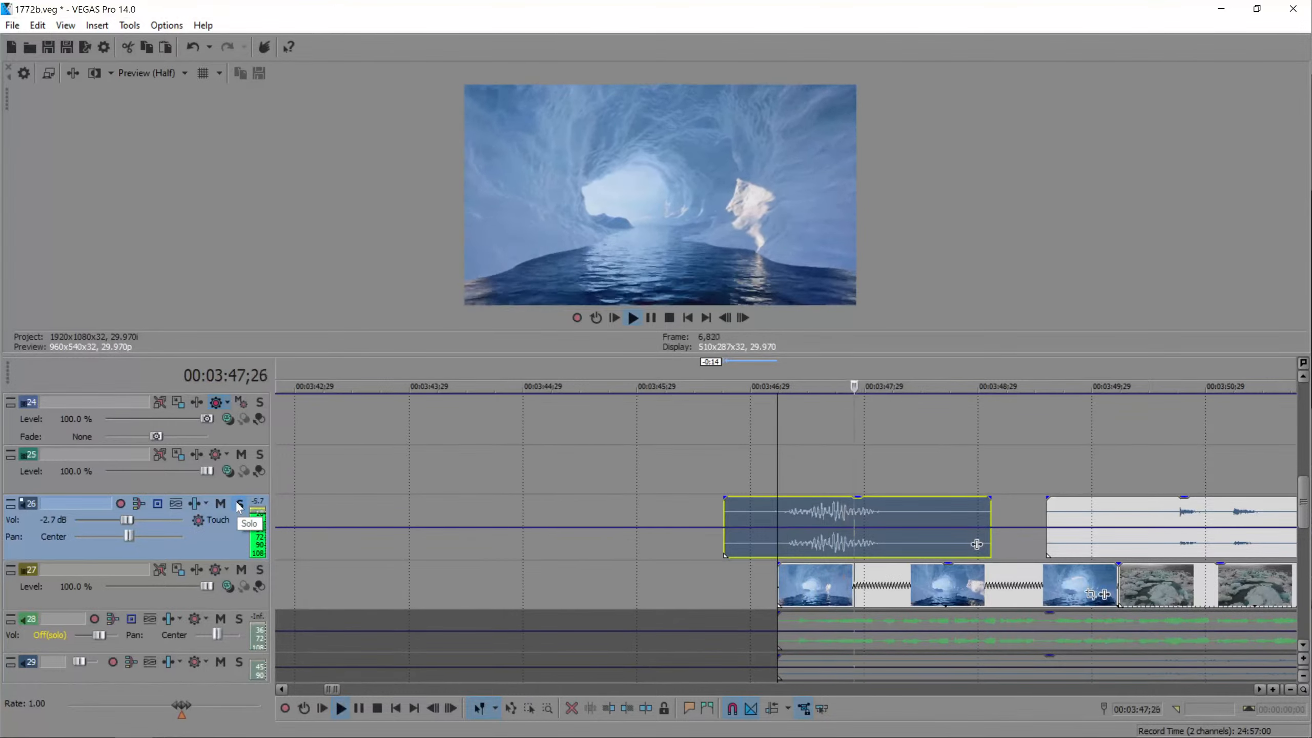
{"action": "key", "text": "space"}
{"action": "left_click_drag", "start_coordinate": [725, 518], "coordinate": [782, 527]}
- Move the long harbour ambience event several minutes further along track 26, away from the opening clips
{"action": "scroll", "coordinate": [816, 529], "scroll_direction": "down", "scroll_amount": 7}
{"action": "scroll", "coordinate": [885, 537], "scroll_direction": "down", "scroll_amount": 3}
{"action": "left_click_drag", "start_coordinate": [635, 542], "coordinate": [884, 543]}
- Move the second whoosh next to the first, overlap them in a crossfade of 13 frames, and play the transition
{"action": "left_click", "coordinate": [652, 507]}
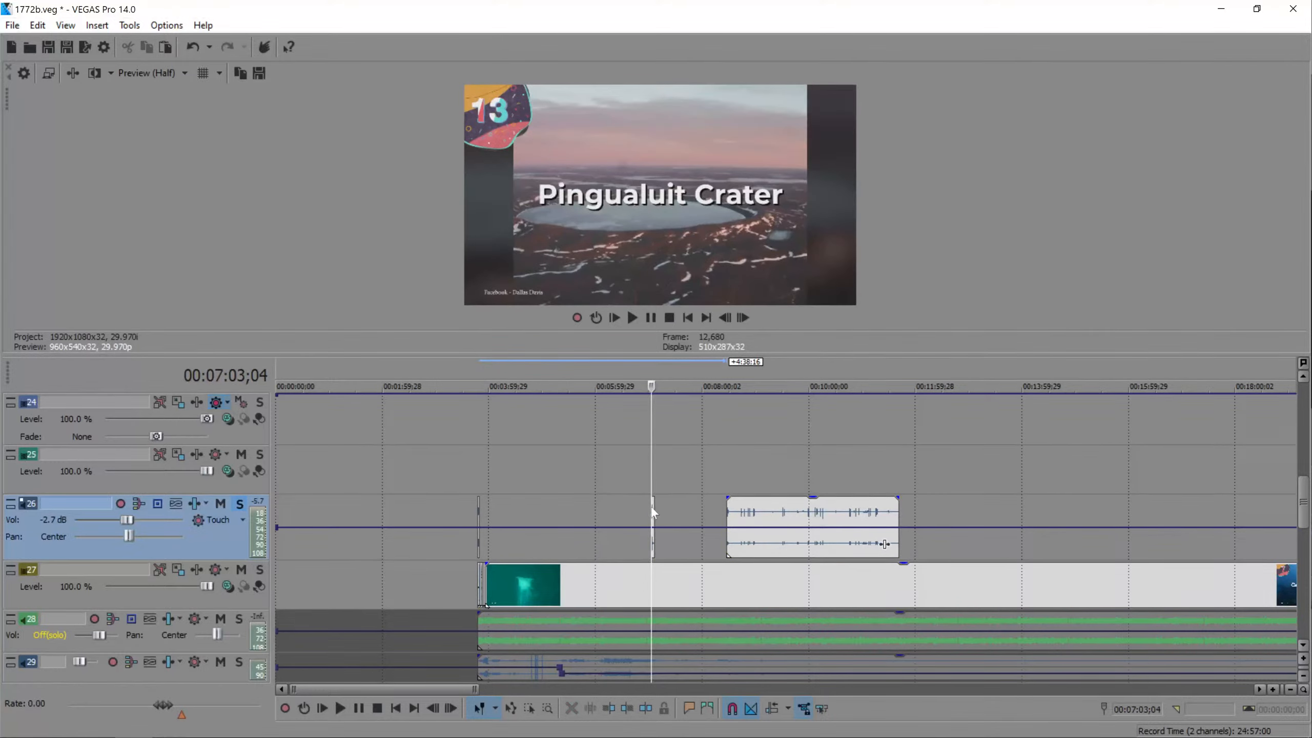
{"action": "left_click", "coordinate": [483, 507]}
{"action": "scroll", "coordinate": [484, 512], "scroll_direction": "up", "scroll_amount": 10}
{"action": "scroll", "coordinate": [772, 545], "scroll_direction": "up", "scroll_amount": 1}
{"action": "key", "text": "ctrl+v"}
{"action": "left_click_drag", "start_coordinate": [728, 520], "coordinate": [652, 520]}
{"action": "left_click", "coordinate": [494, 516]}
{"action": "key", "text": "space"}
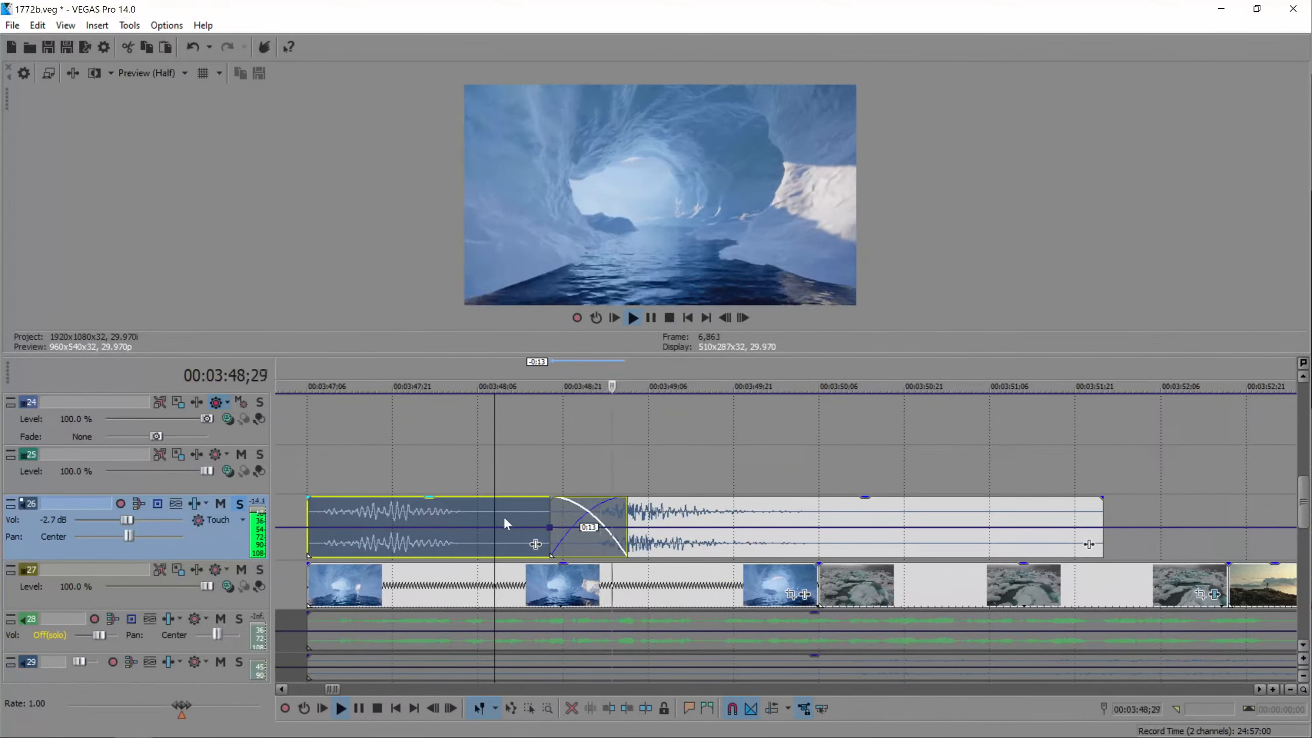
- Split the second whoosh where the ice cave clip ends and delete the leftover part
{"action": "left_click_drag", "start_coordinate": [1103, 519], "coordinate": [825, 519]}
{"action": "left_click", "coordinate": [806, 515]}
{"action": "left_click", "coordinate": [813, 517]}
{"action": "left_click", "coordinate": [821, 517]}
{"action": "key", "text": "s"}
{"action": "left_click", "coordinate": [847, 505]}
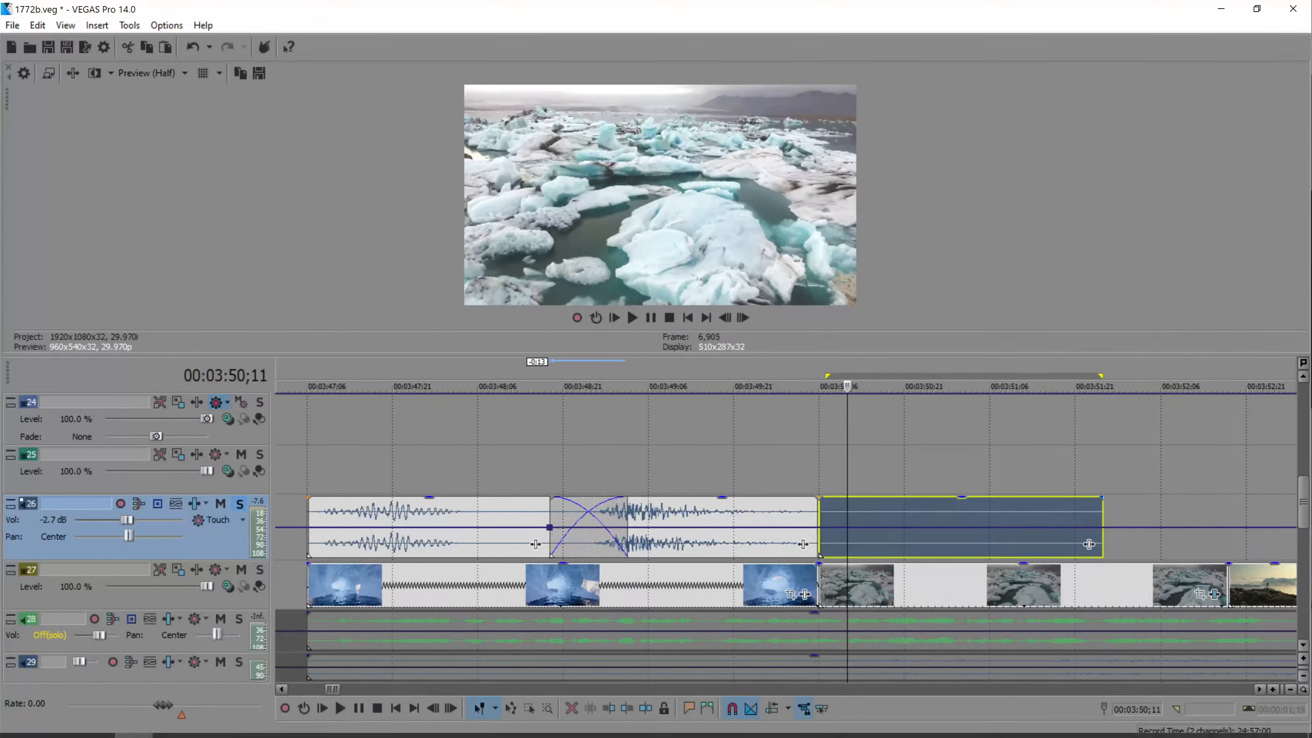
{"action": "key", "text": "Delete"}
- Switch to Epidemic Sound in the browser and search the sound effects for skybox
{"action": "left_click", "coordinate": [58, 722]}
{"action": "scroll", "coordinate": [573, 223], "scroll_direction": "up", "scroll_amount": 4}
{"action": "left_click", "coordinate": [543, 204]}
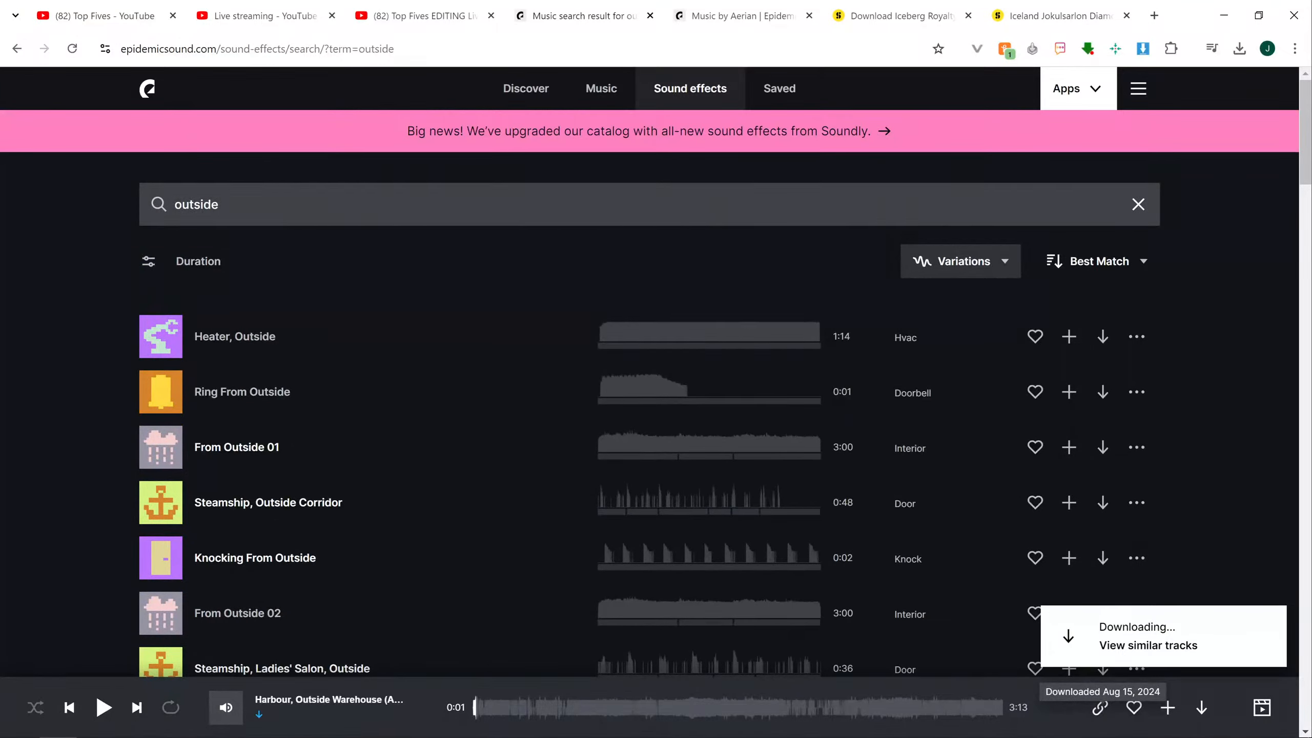
{"action": "type", "text": "sk"}
{"action": "key", "text": "Return"}
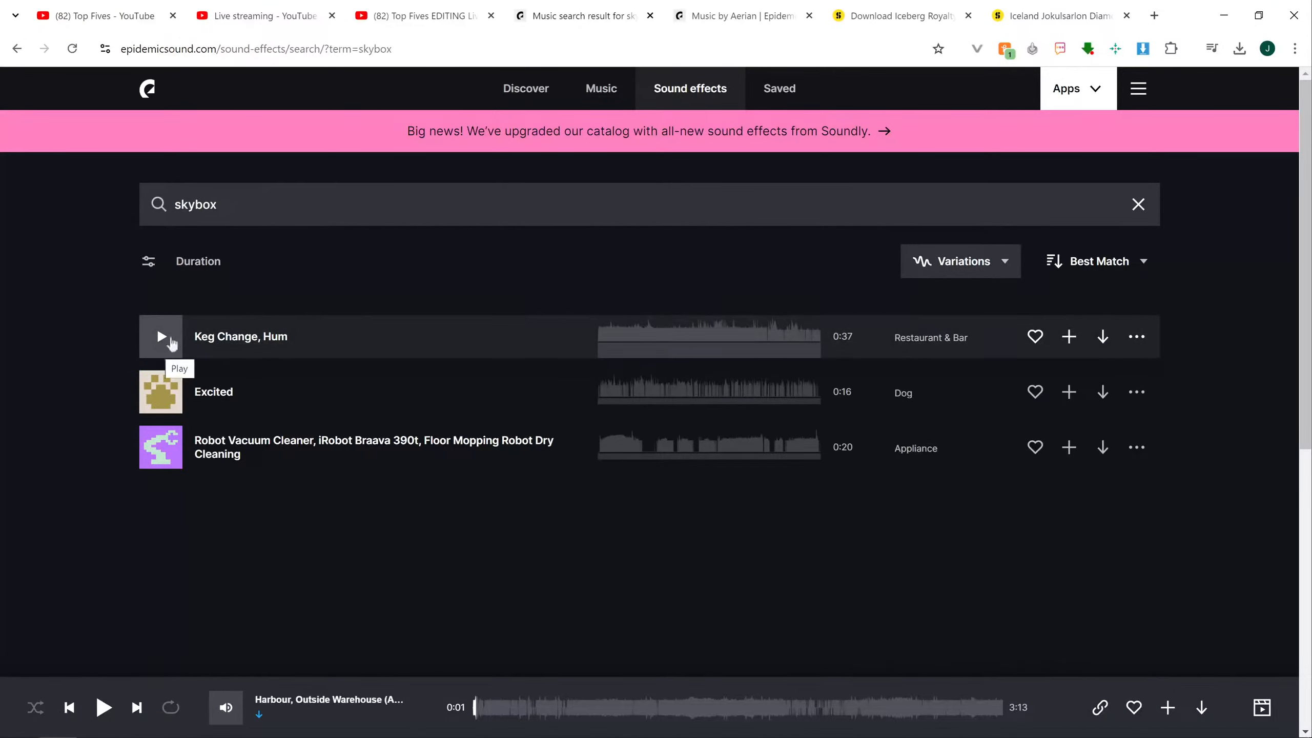
- Search the sound effects for wind and preview Muffled Wind At, Desert, Wind Howling 01 and Desert, Light Whistling, Wind Gusts
{"action": "left_click", "coordinate": [234, 204]}
{"action": "type", "text": "wind"}
{"action": "key", "text": "Return"}
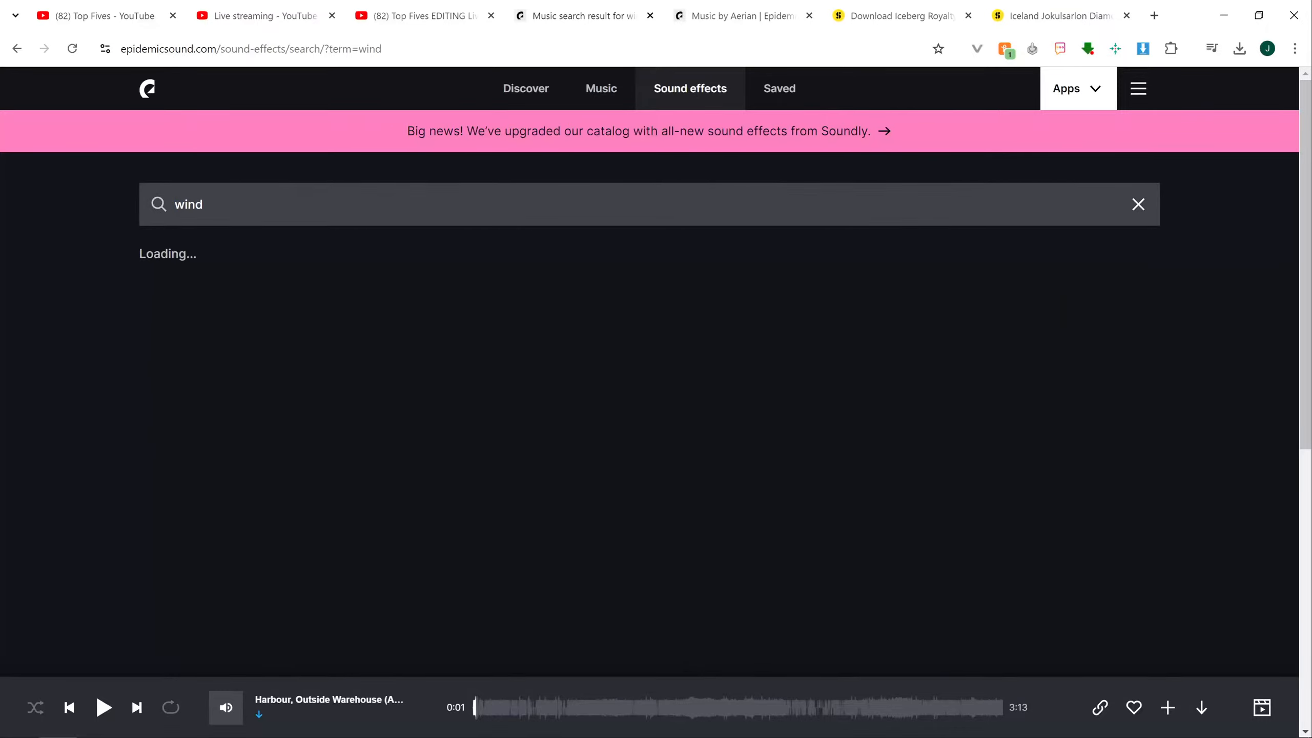
{"action": "left_click", "coordinate": [162, 337]}
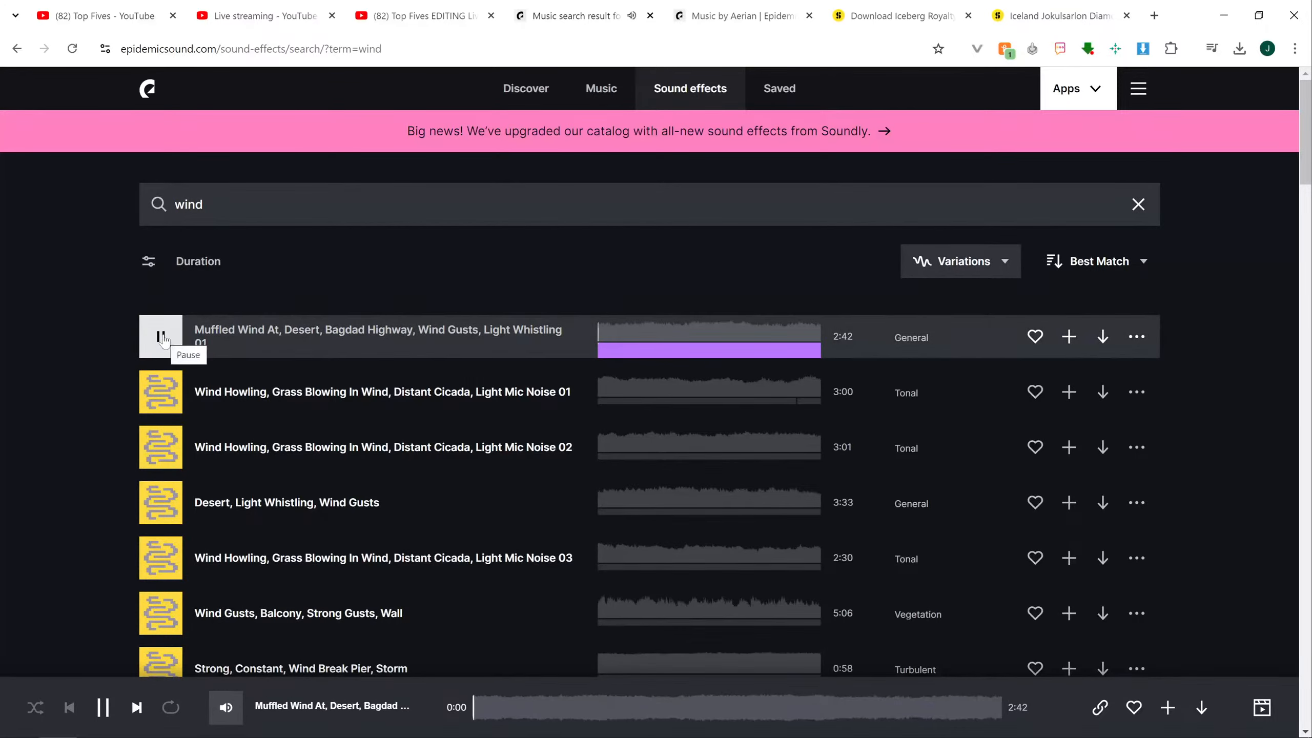
{"action": "left_click", "coordinate": [165, 394]}
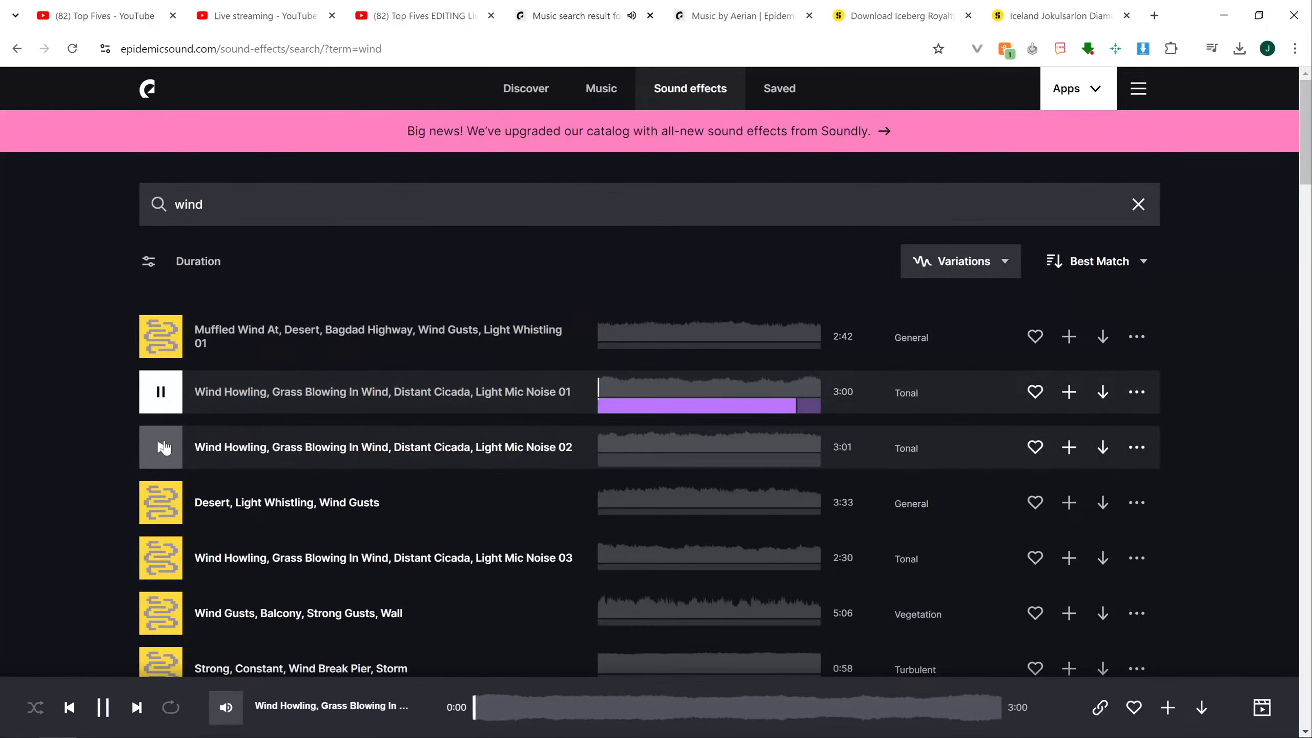
{"action": "scroll", "coordinate": [162, 449], "scroll_direction": "down", "scroll_amount": 1}
{"action": "left_click", "coordinate": [162, 350]}
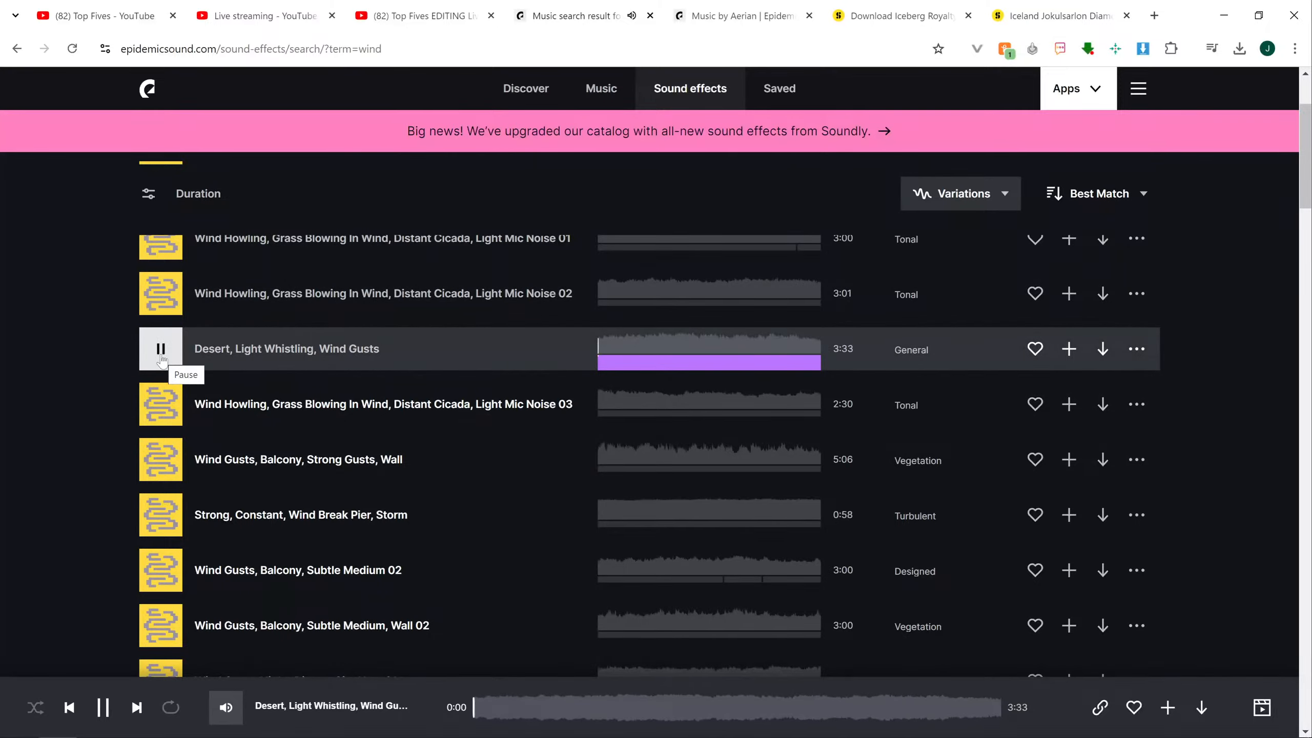
{"action": "left_click", "coordinate": [162, 352]}
- Download the full Desert, Light Whistling, Wind Gusts effect as MP3 and add it to track 26 just after the whooshes
{"action": "left_click", "coordinate": [1102, 354]}
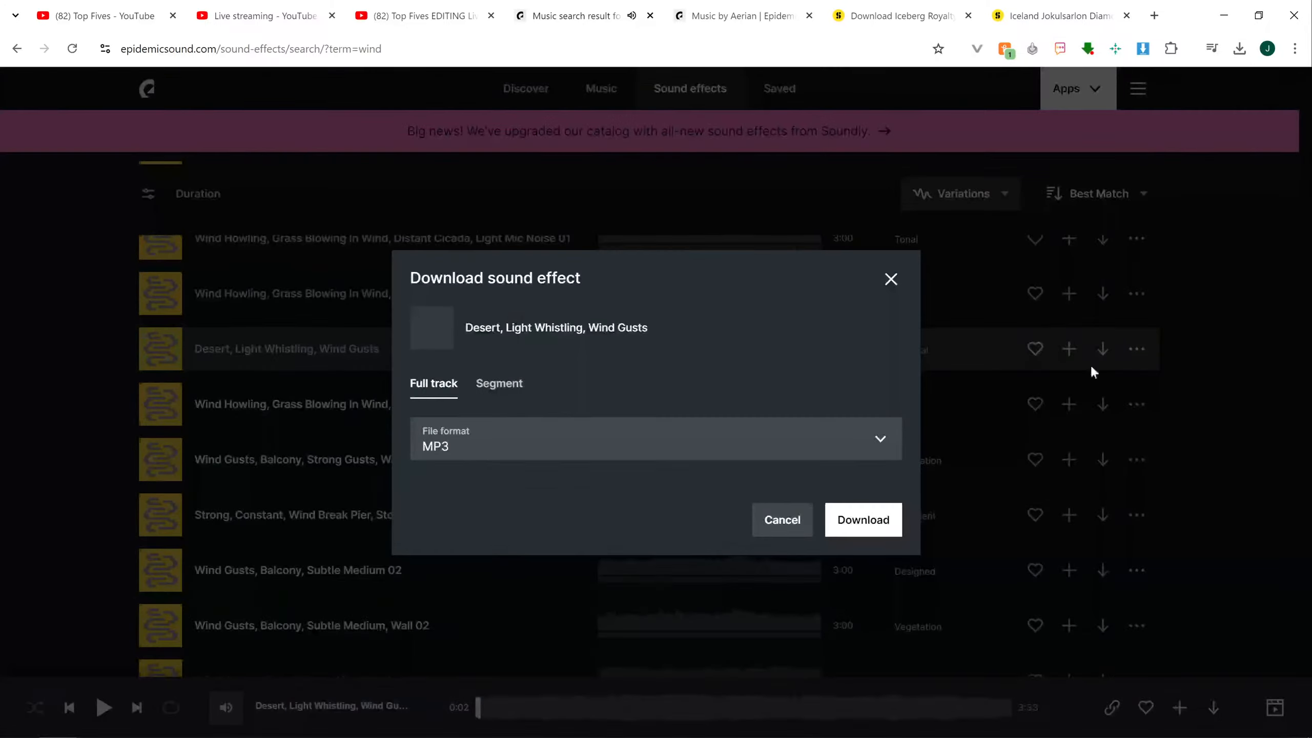
{"action": "left_click", "coordinate": [857, 519]}
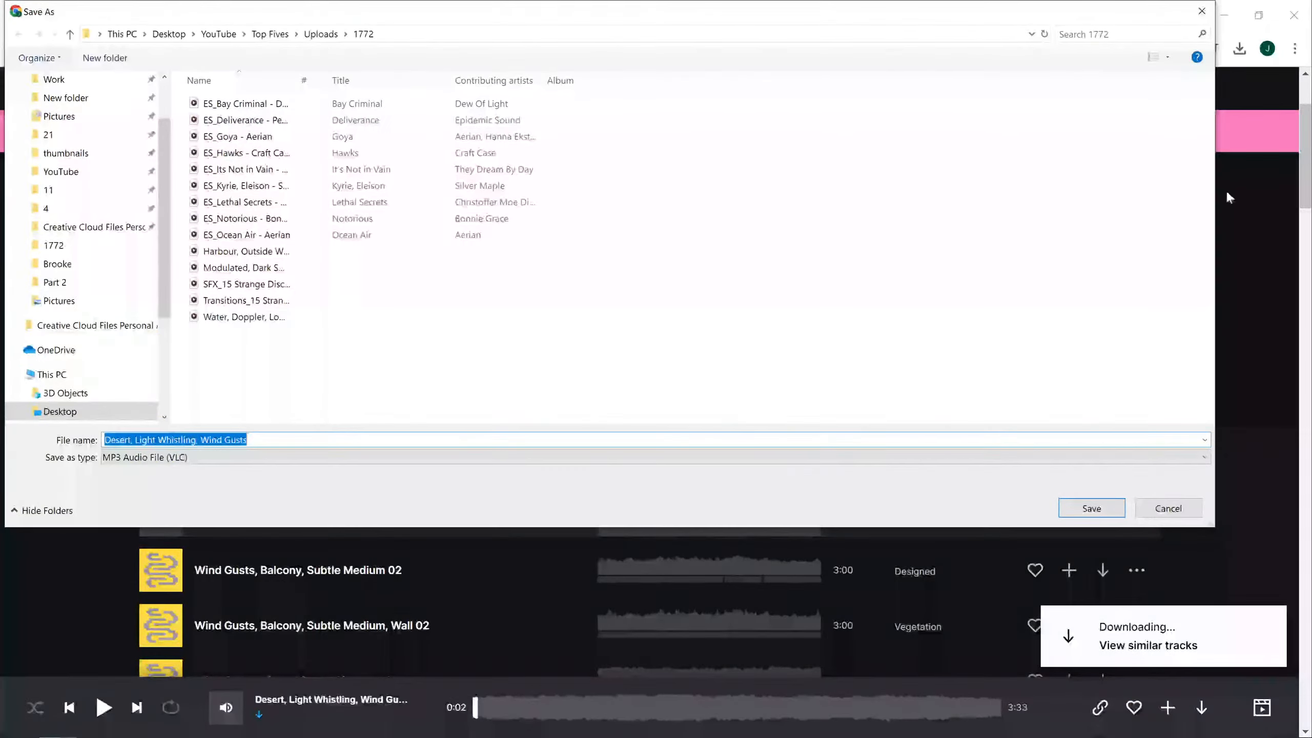
{"action": "key", "text": "Return"}
{"action": "left_click_drag", "start_coordinate": [1143, 85], "coordinate": [841, 517]}
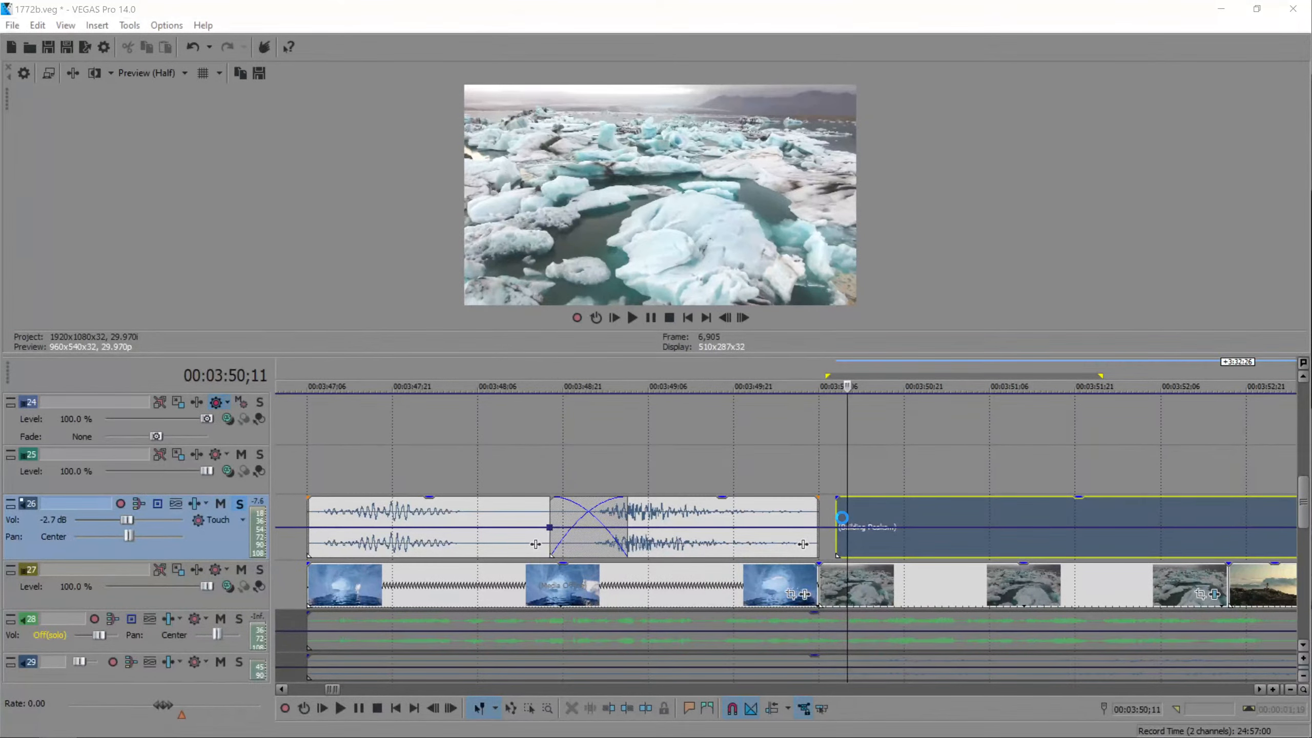
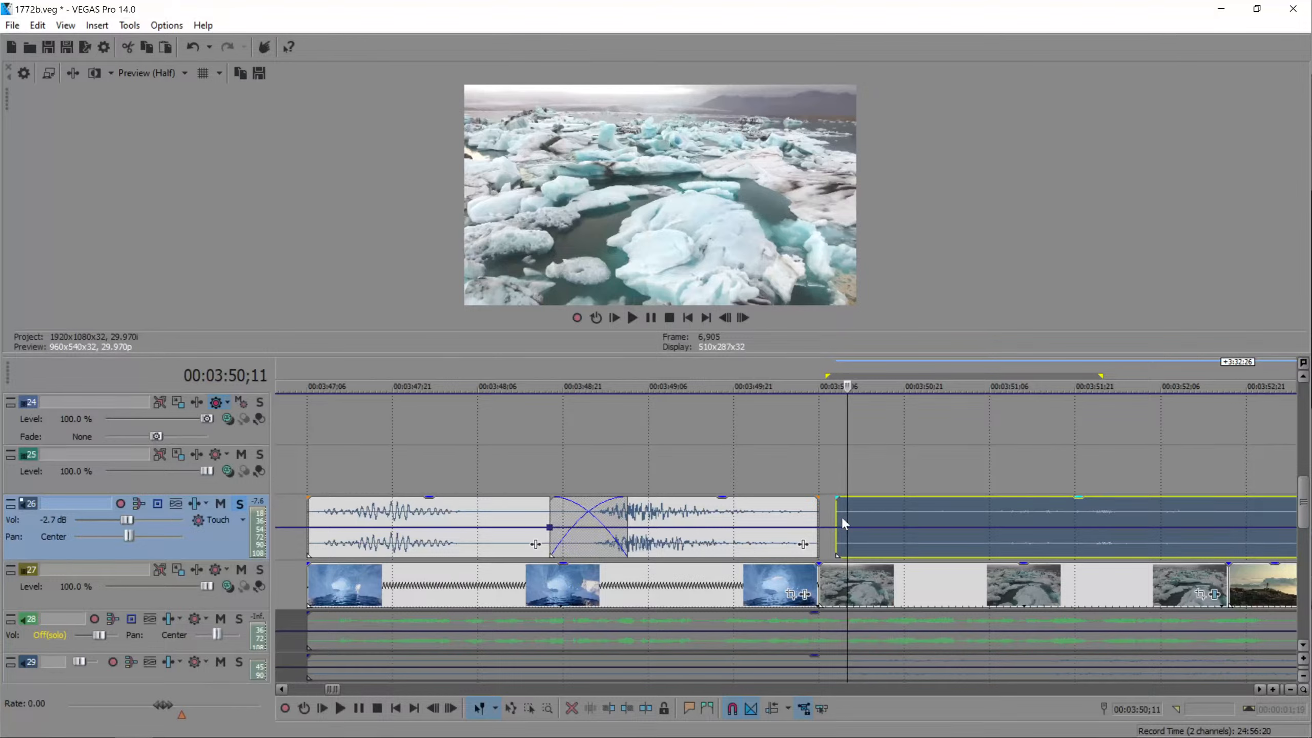
- Split the wind ambience at 00:03:55;20, delete its first part, and move the rest to the start of the ice floe clip
{"action": "left_click_drag", "start_coordinate": [835, 514], "coordinate": [881, 513]}
{"action": "left_click", "coordinate": [908, 511]}
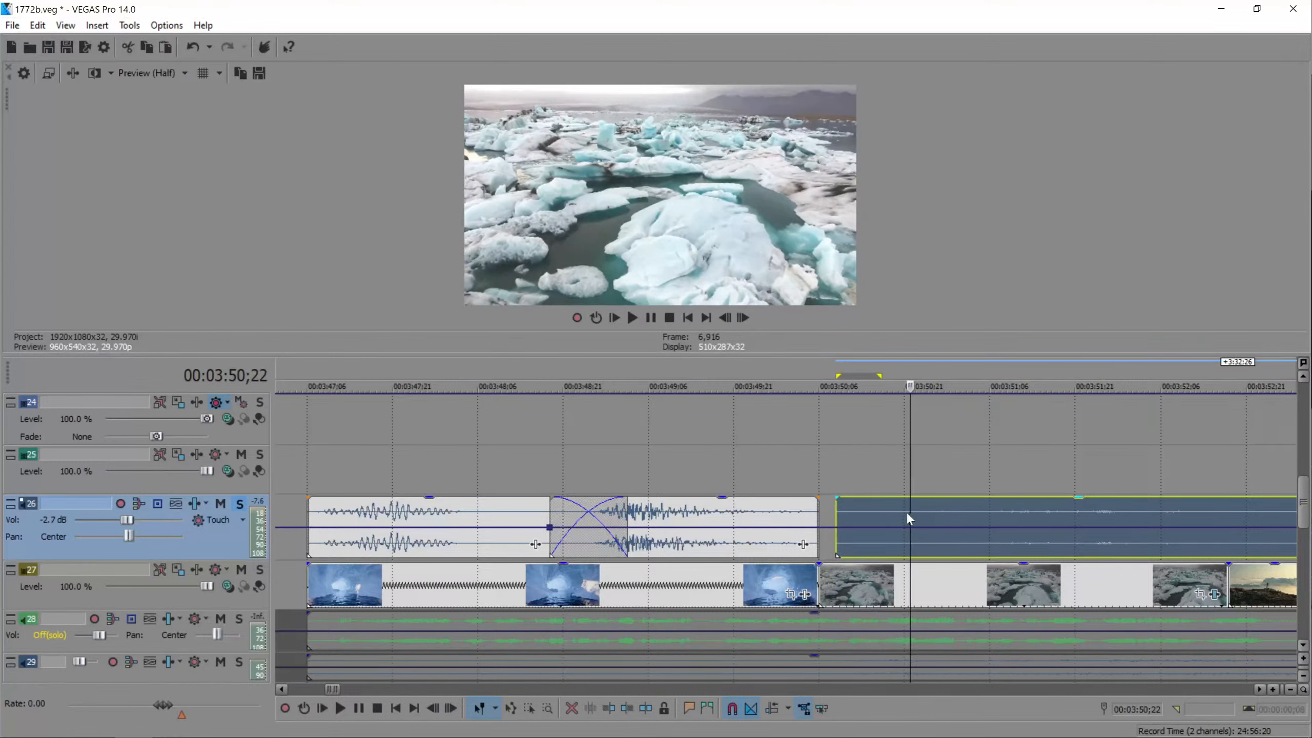
{"action": "scroll", "coordinate": [908, 513], "scroll_direction": "down", "scroll_amount": 3}
{"action": "left_click", "coordinate": [1058, 512]}
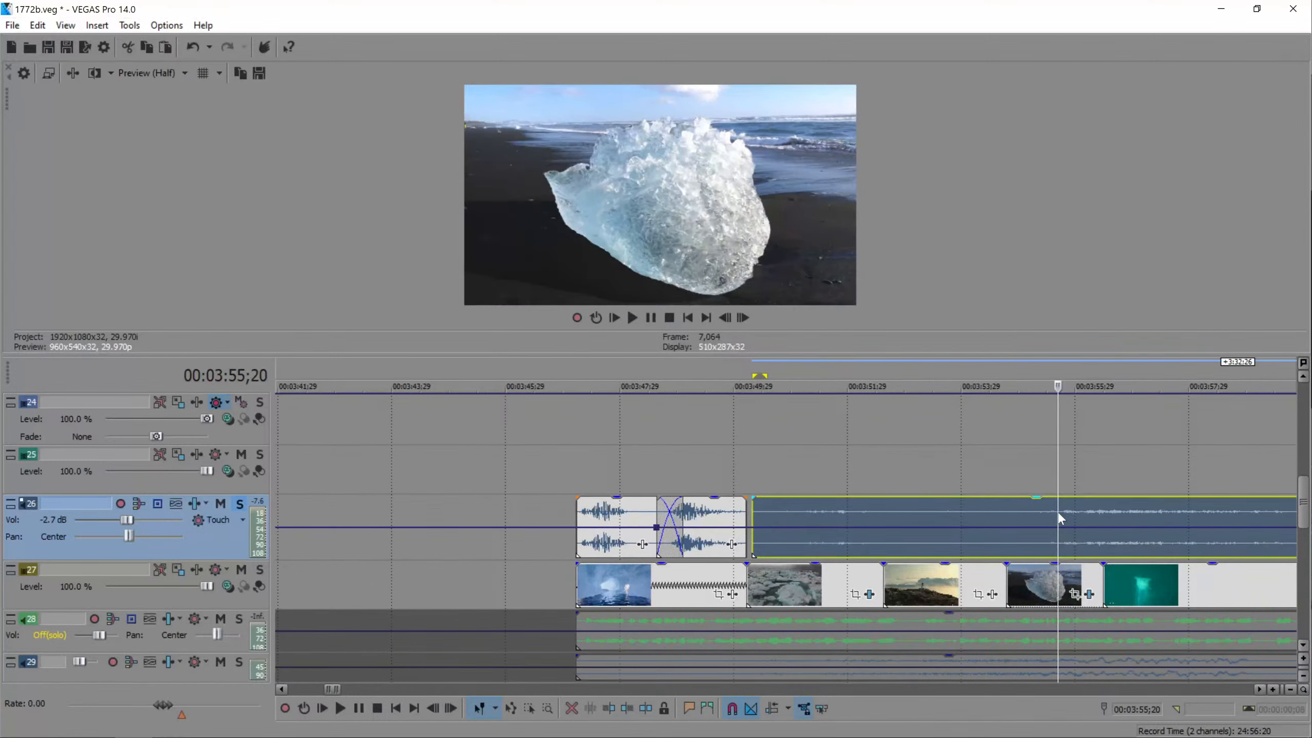
{"action": "key", "text": "s"}
{"action": "left_click", "coordinate": [970, 512]}
{"action": "key", "text": "Delete"}
{"action": "left_click_drag", "start_coordinate": [1071, 514], "coordinate": [763, 515]}
{"action": "left_click", "coordinate": [749, 512]}
{"action": "scroll", "coordinate": [748, 512], "scroll_direction": "up", "scroll_amount": 6}
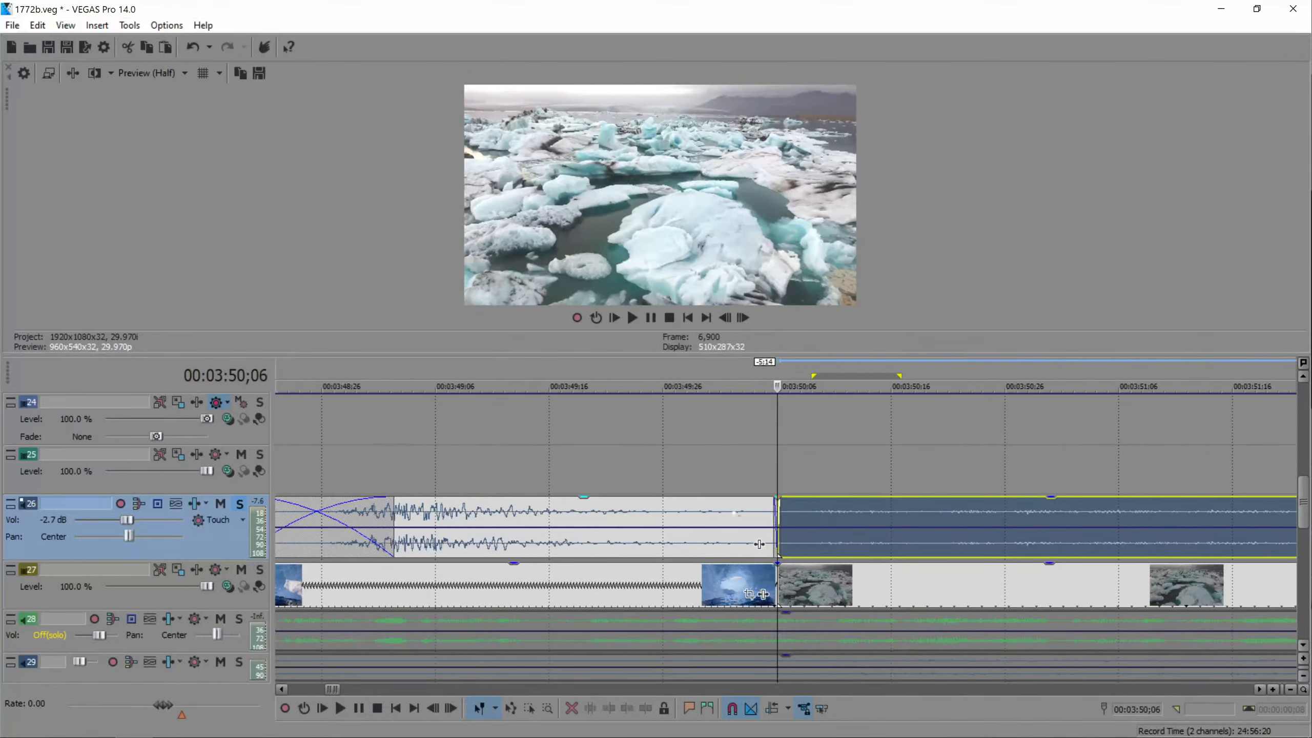
- Try lowering the wind ambience's gain to -4.1 dB, audition it soloed, and restore the gain for another listen
{"action": "left_click", "coordinate": [239, 503]}
{"action": "left_click", "coordinate": [766, 514]}
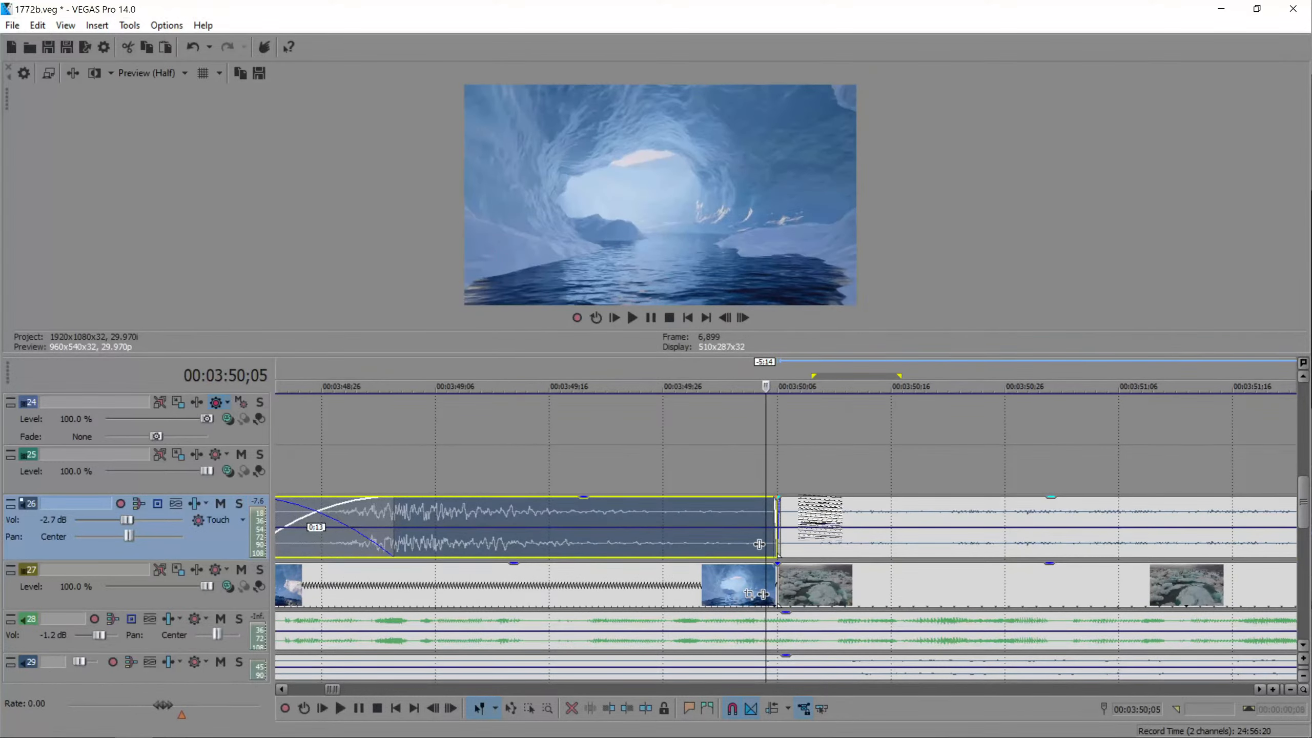
{"action": "left_click_drag", "start_coordinate": [820, 499], "coordinate": [821, 520]}
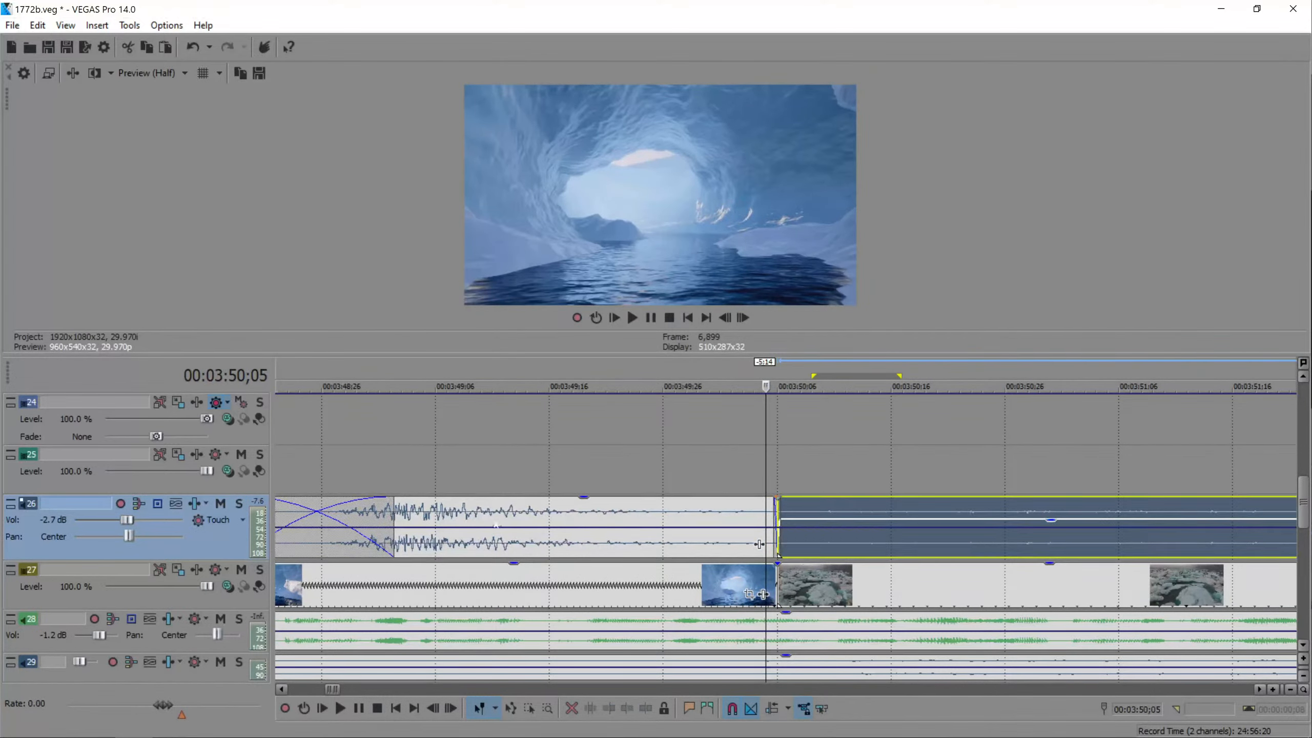
{"action": "key", "text": "space"}
{"action": "left_click", "coordinate": [238, 503]}
{"action": "scroll", "coordinate": [822, 514], "scroll_direction": "down", "scroll_amount": 5}
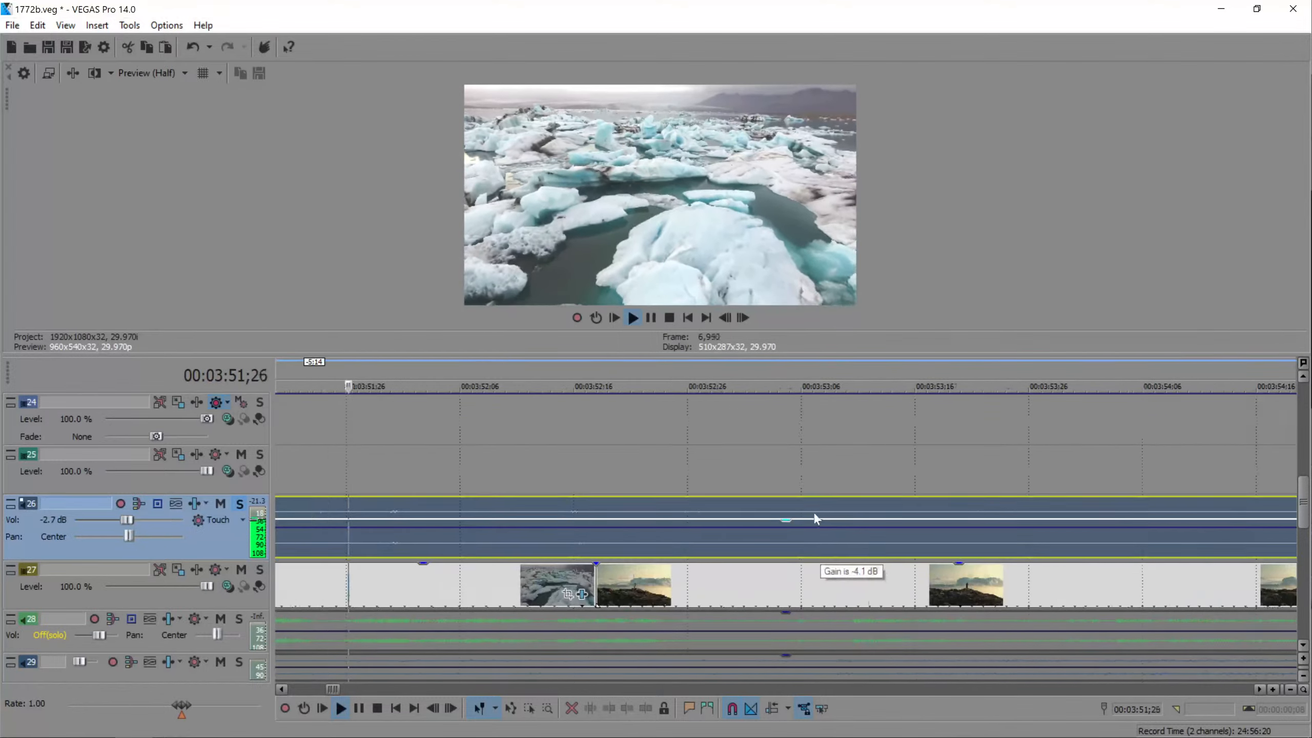
{"action": "key", "text": "space"}
{"action": "left_click_drag", "start_coordinate": [726, 519], "coordinate": [726, 497]}
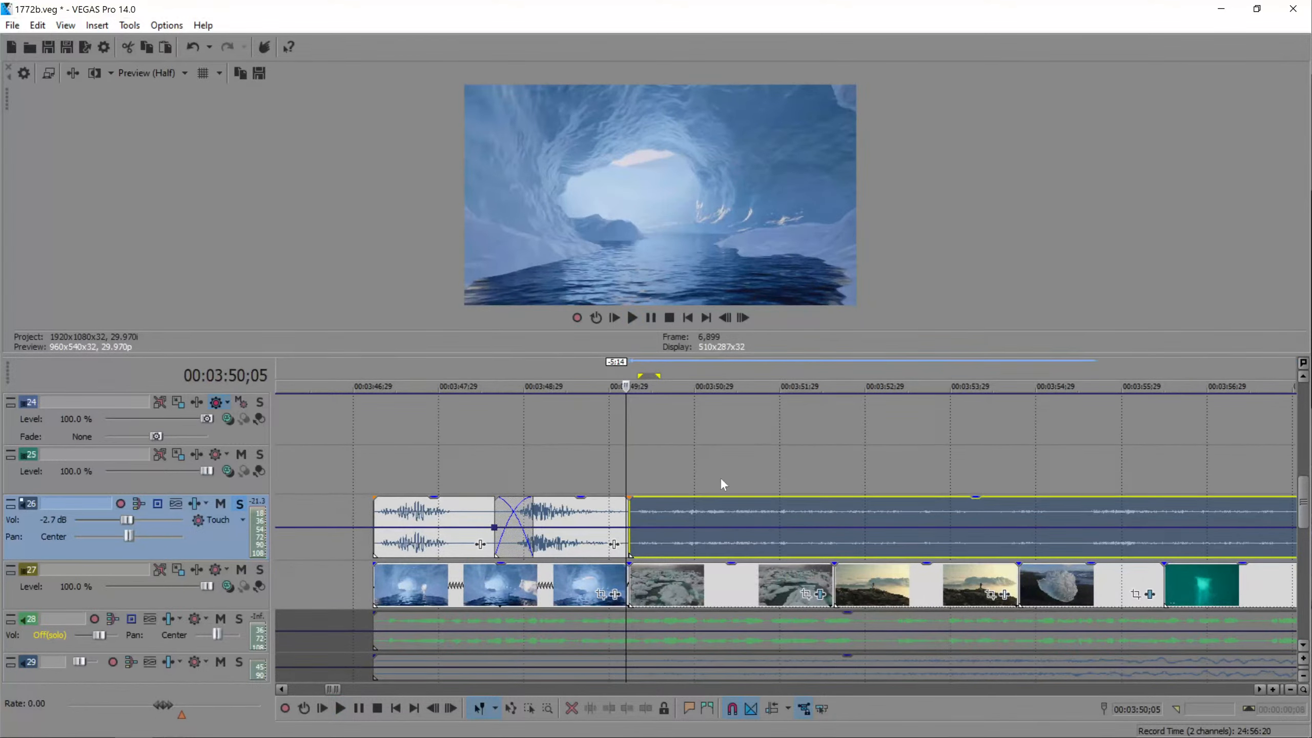
{"action": "key", "text": "space"}
- Split the wind ambience at the end of the ice floe clip and delete the remainder
{"action": "left_click", "coordinate": [834, 507]}
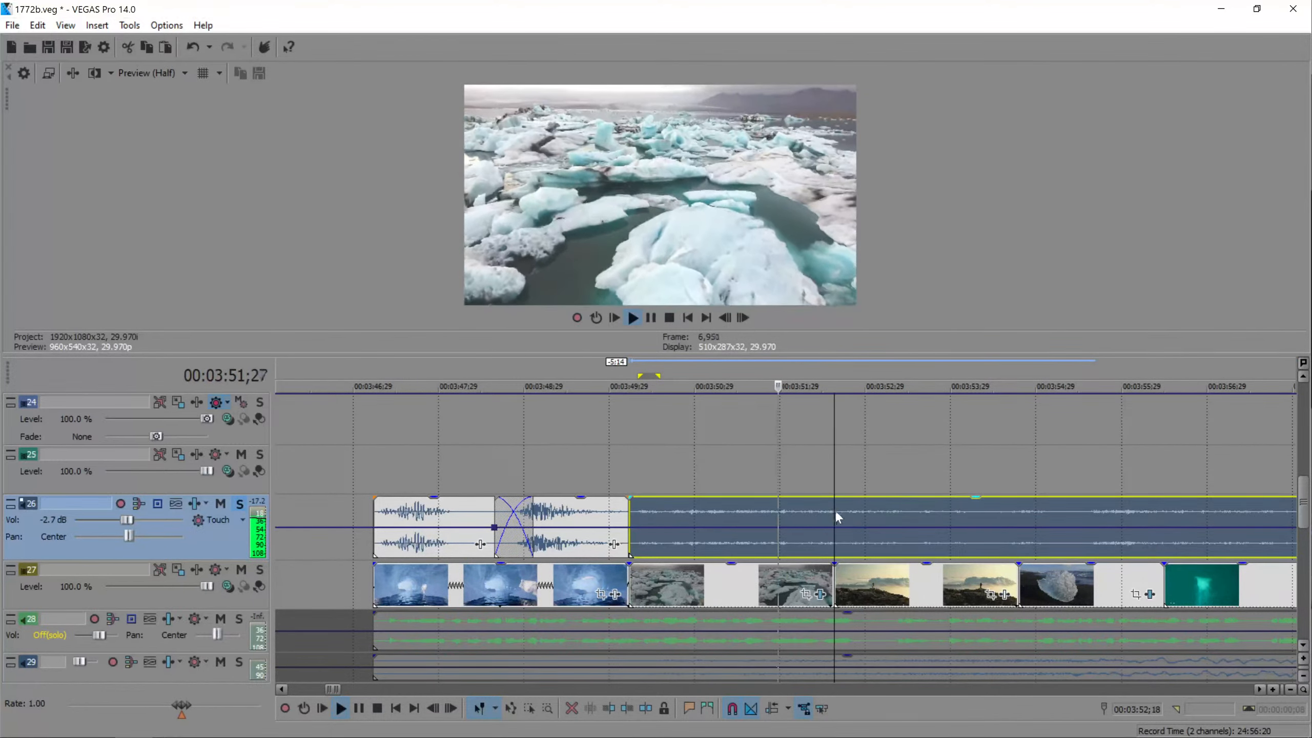
{"action": "key", "text": "space"}
{"action": "key", "text": "s"}
{"action": "left_click", "coordinate": [865, 514]}
{"action": "key", "text": "Delete"}
- Lower the remaining wind event's gain and paste a copy of it at the start of the rocky lookout clip
{"action": "left_click_drag", "start_coordinate": [798, 498], "coordinate": [852, 514]}
{"action": "key", "text": "ctrl+c"}
{"action": "left_click", "coordinate": [747, 508]}
{"action": "left_click", "coordinate": [849, 510]}
{"action": "key", "text": "ctrl+v"}
{"action": "left_click", "coordinate": [856, 506]}
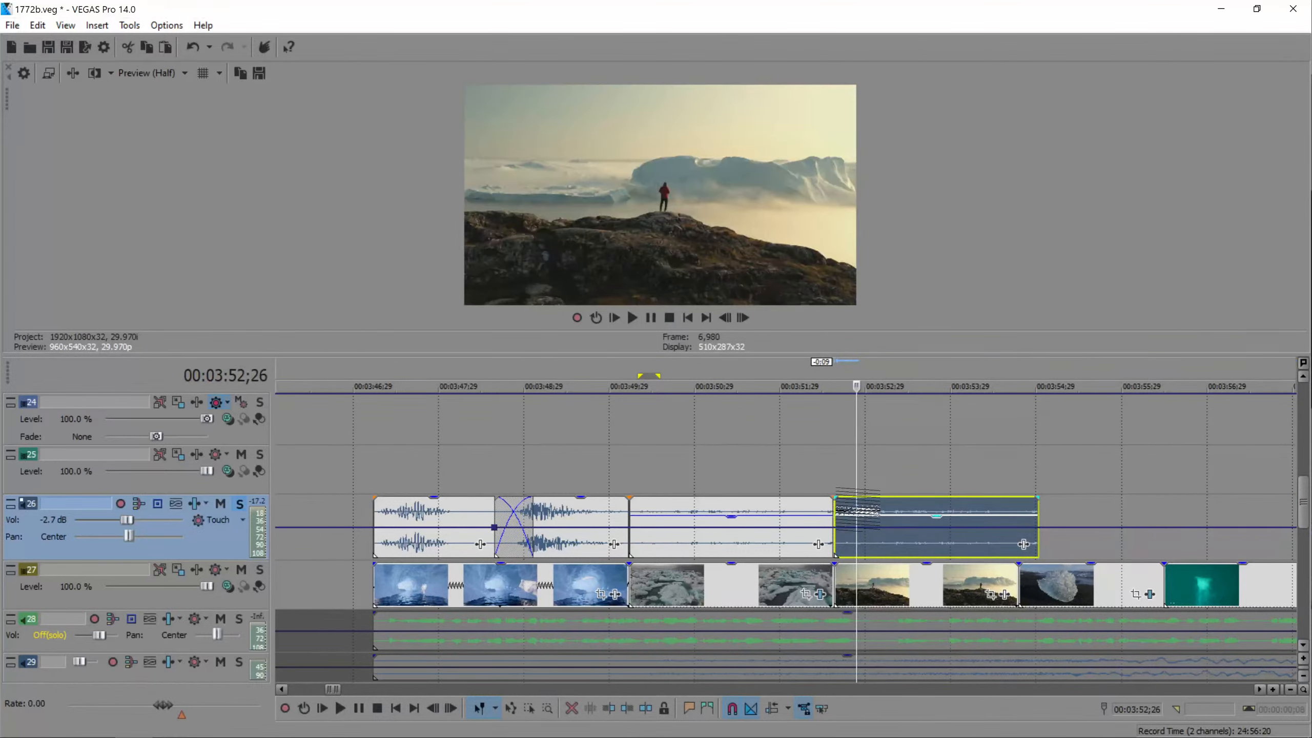
- Trim the copied wind event to the end of the rocky lookout clip, play it, and raise its gain back to full
{"action": "left_click_drag", "start_coordinate": [1037, 516], "coordinate": [1294, 512]}
{"action": "left_click_drag", "start_coordinate": [1112, 511], "coordinate": [670, 520]}
{"action": "mouse_move", "coordinate": [853, 521]}
{"action": "left_mouse_down"}
{"action": "mouse_move", "coordinate": [872, 522]}
{"action": "mouse_move", "coordinate": [838, 522]}
{"action": "left_mouse_up"}
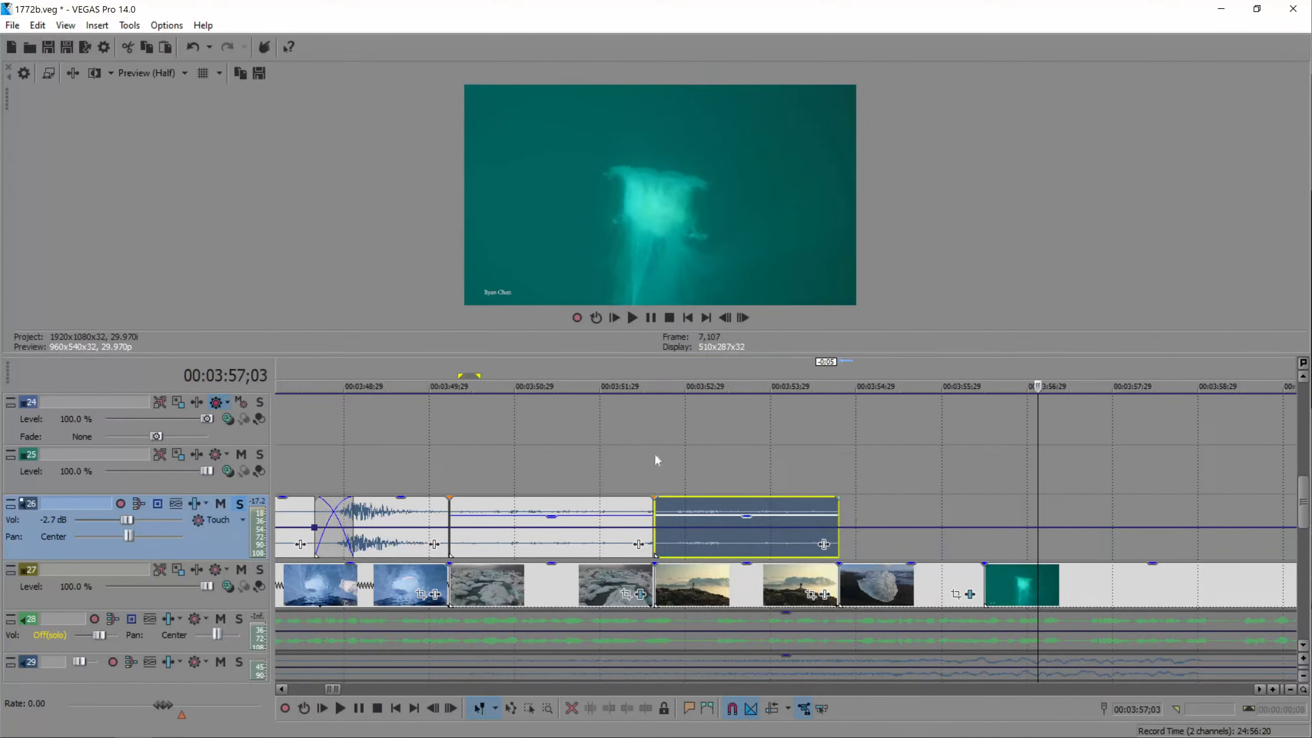
{"action": "left_click", "coordinate": [646, 453]}
{"action": "key", "text": "space"}
{"action": "left_click", "coordinate": [723, 517]}
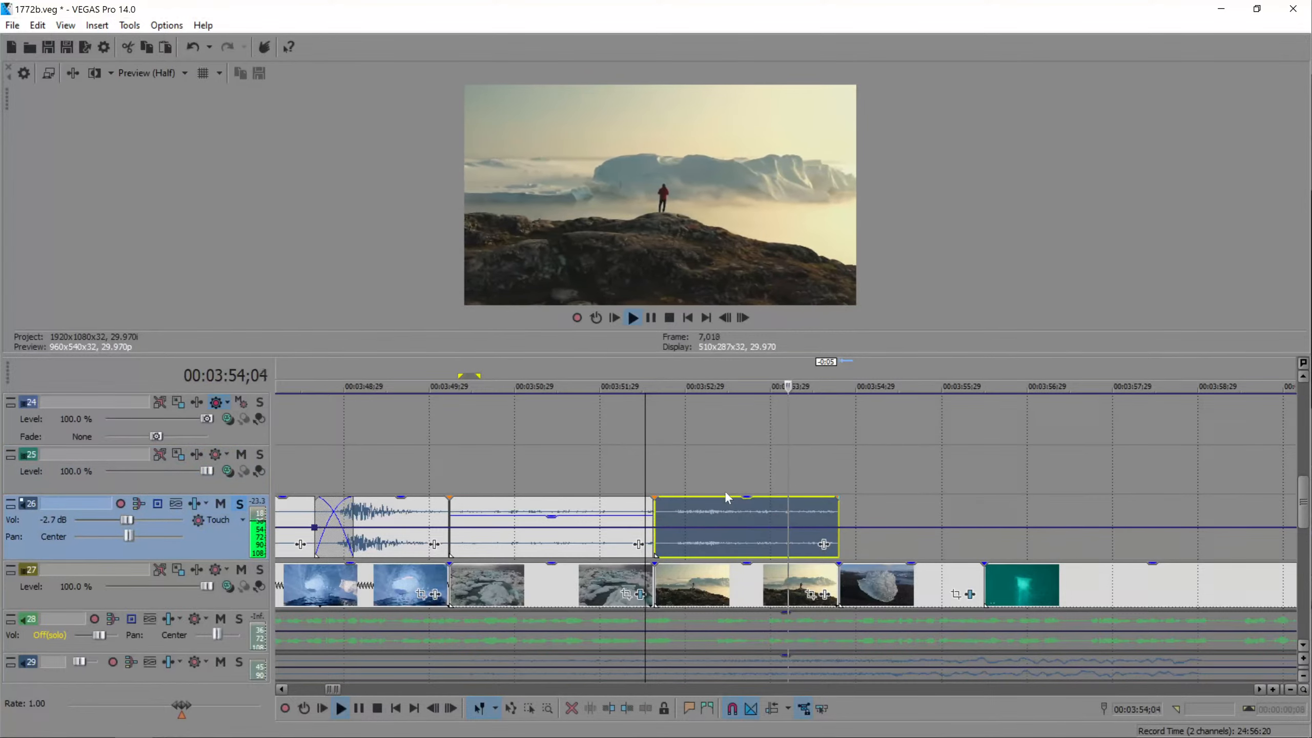
- Move the harbour ambience back to start at the beach iceberg clip and play it from there
{"action": "scroll", "coordinate": [1098, 524], "scroll_direction": "down", "scroll_amount": 4}
{"action": "scroll", "coordinate": [1097, 519], "scroll_direction": "down", "scroll_amount": 10}
{"action": "key", "text": "space"}
{"action": "left_click_drag", "start_coordinate": [539, 512], "coordinate": [457, 512]}
{"action": "scroll", "coordinate": [695, 507], "scroll_direction": "up", "scroll_amount": 6}
{"action": "left_click_drag", "start_coordinate": [1265, 510], "coordinate": [814, 515]}
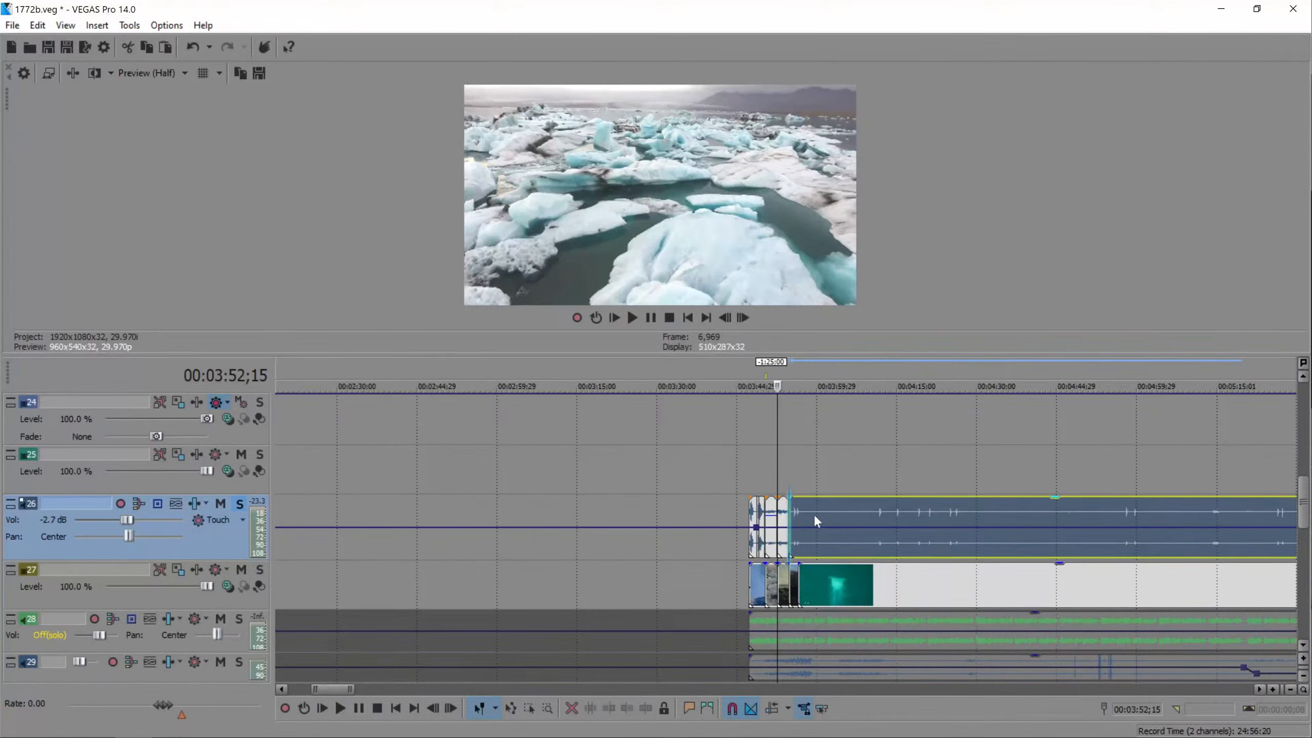
{"action": "key", "text": "space"}
{"action": "scroll", "coordinate": [814, 514], "scroll_direction": "up", "scroll_amount": 5}
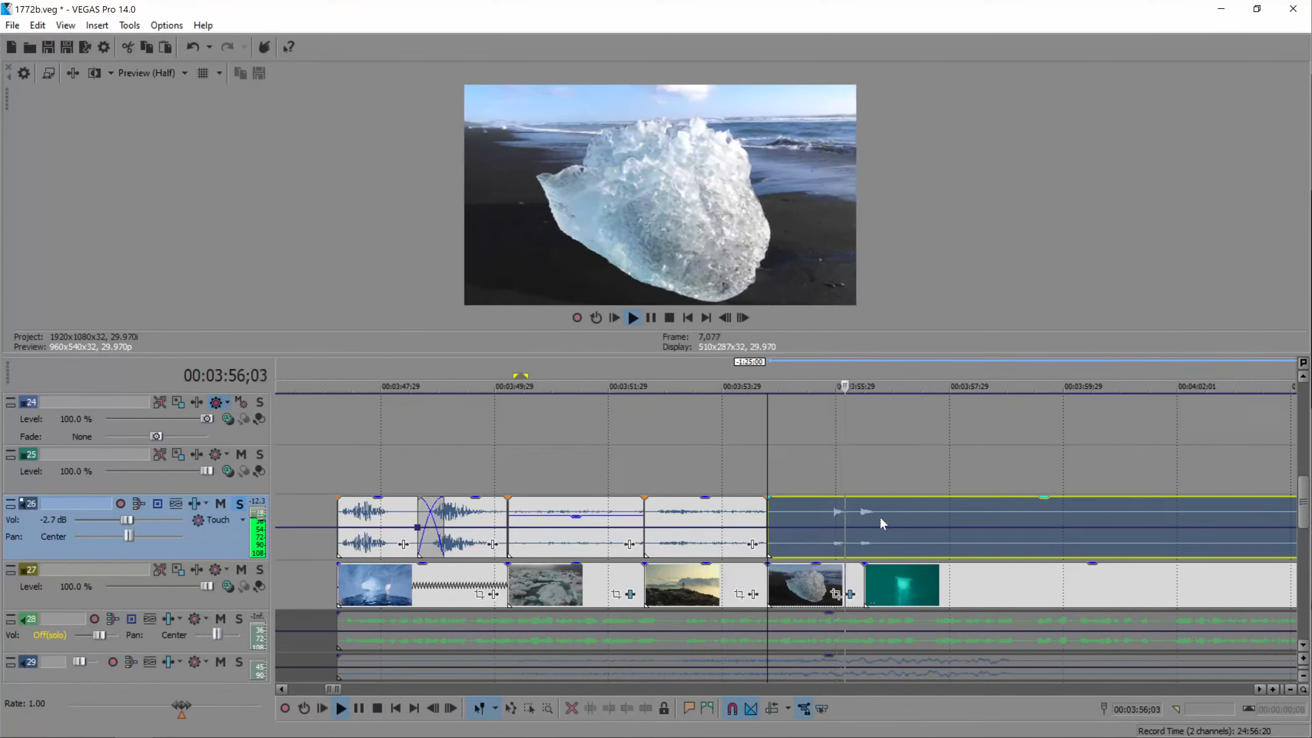
{"action": "left_click", "coordinate": [900, 510]}
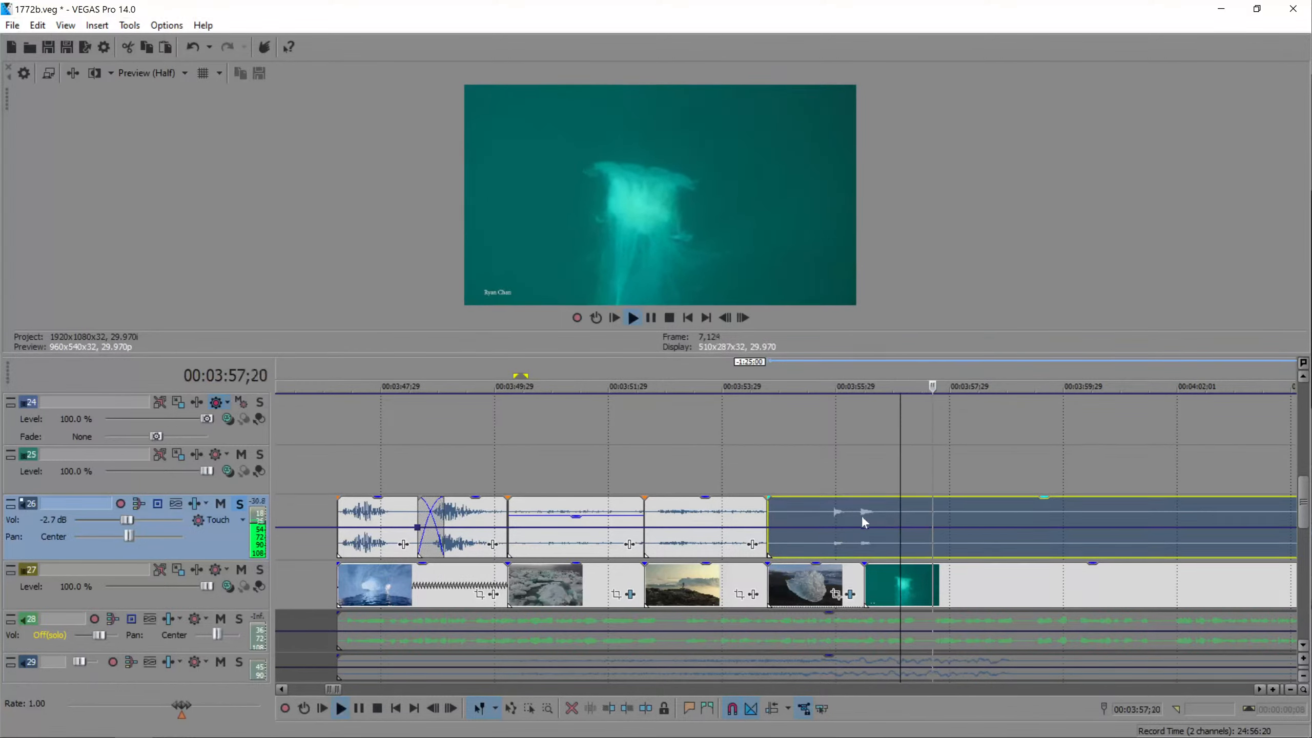
- Cut the section with the noise spikes out of the harbour ambience and close the gap it leaves
{"action": "key", "text": "space"}
{"action": "left_click", "coordinate": [826, 512]}
{"action": "key", "text": "s"}
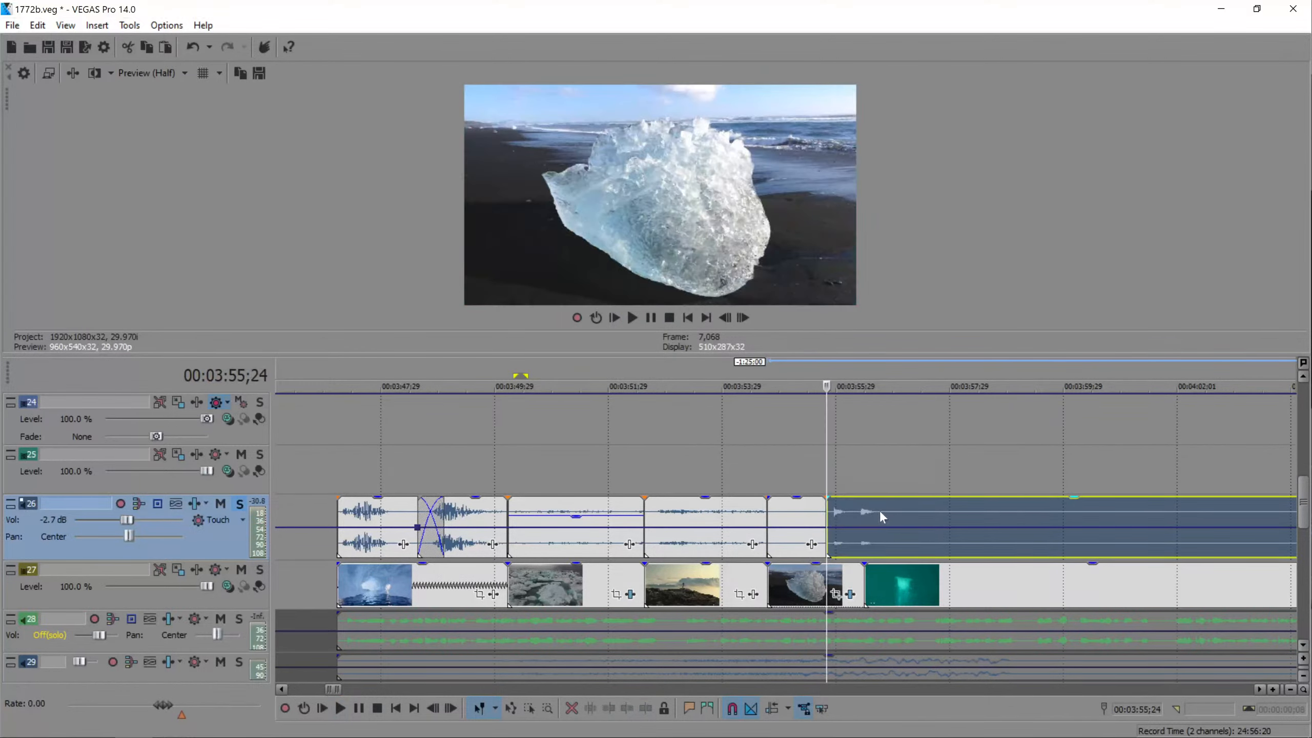
{"action": "left_click", "coordinate": [879, 511]}
{"action": "key", "text": "s"}
{"action": "left_click", "coordinate": [859, 512]}
{"action": "key", "text": "Delete"}
{"action": "left_click_drag", "start_coordinate": [904, 516], "coordinate": [887, 517]}
- Split the harbour ambience at the end of the beach iceberg clip and delete the remainder
{"action": "left_click", "coordinate": [867, 515]}
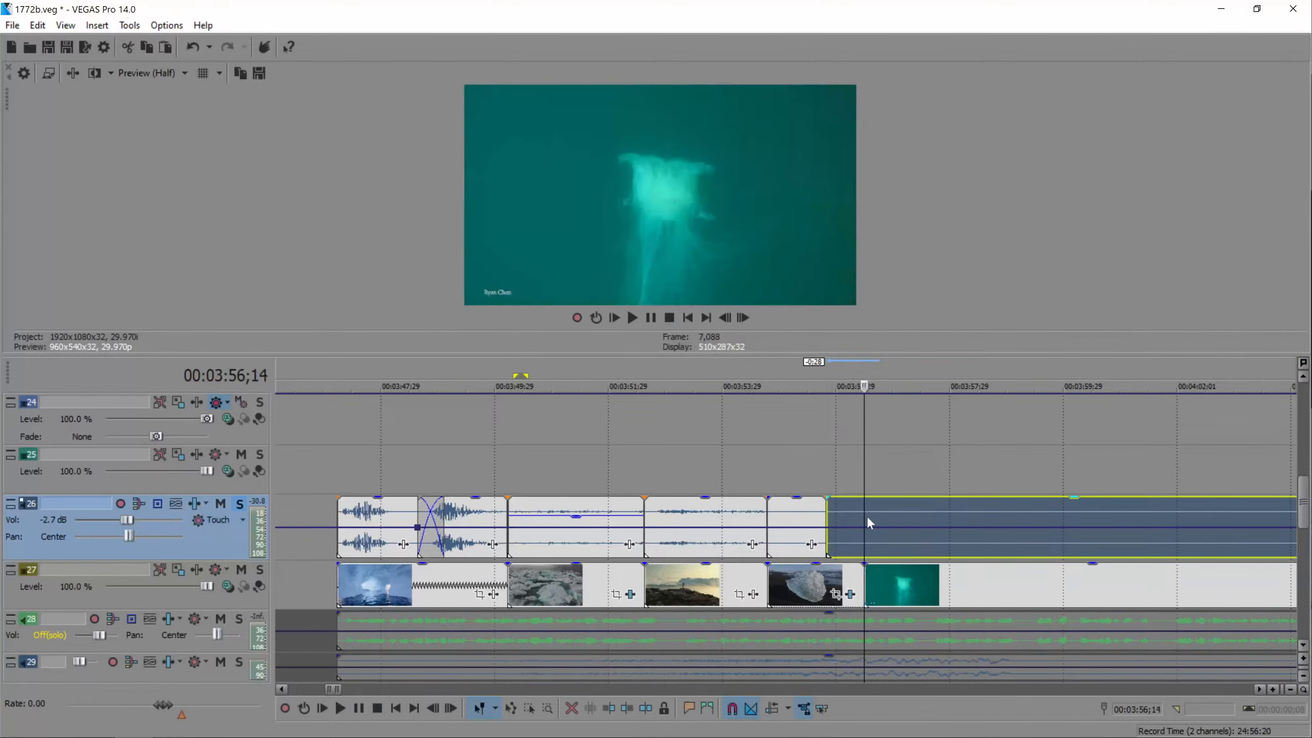
{"action": "key", "text": "s"}
{"action": "key", "text": "Delete"}
{"action": "left_click", "coordinate": [879, 581]}
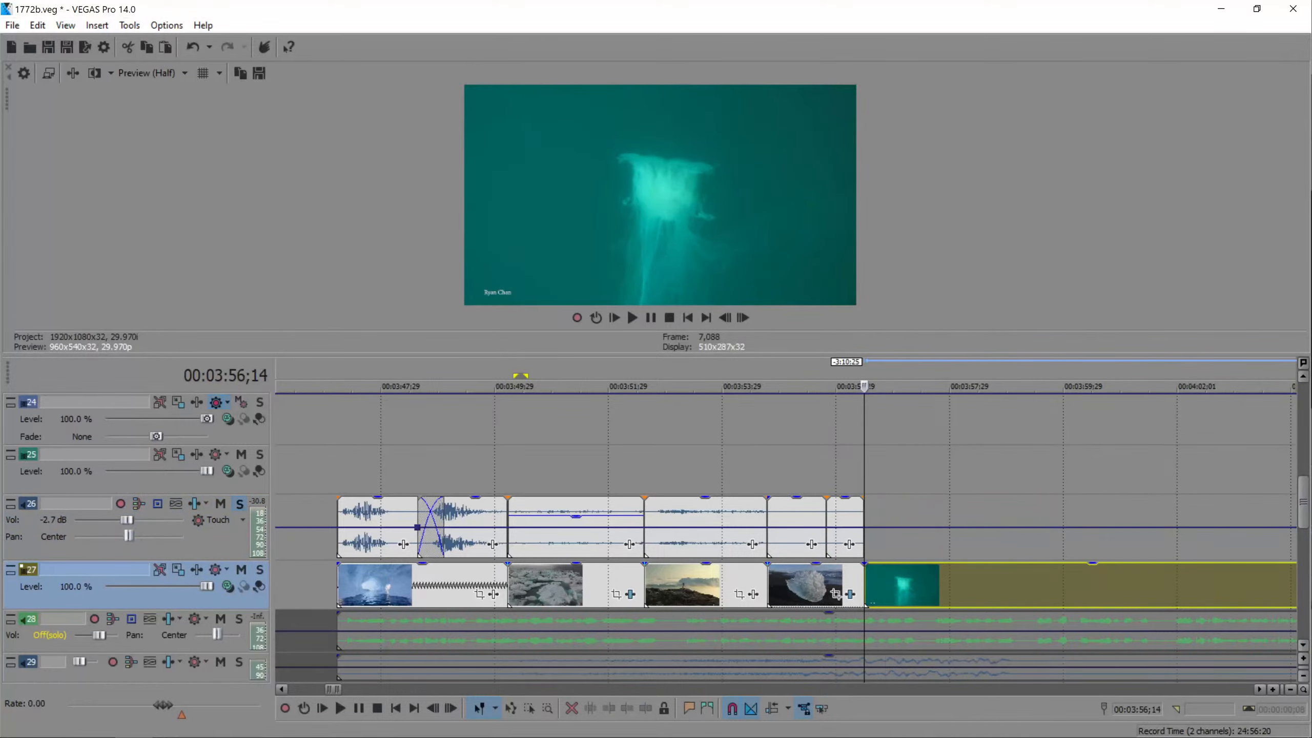
- Switch to Epidemic Sound in the browser, search the sound effects for "underwater", and preview the first few results
{"action": "left_click", "coordinate": [57, 723]}
{"action": "scroll", "coordinate": [486, 194], "scroll_direction": "up", "scroll_amount": 3}
{"action": "double_click", "coordinate": [478, 204]}
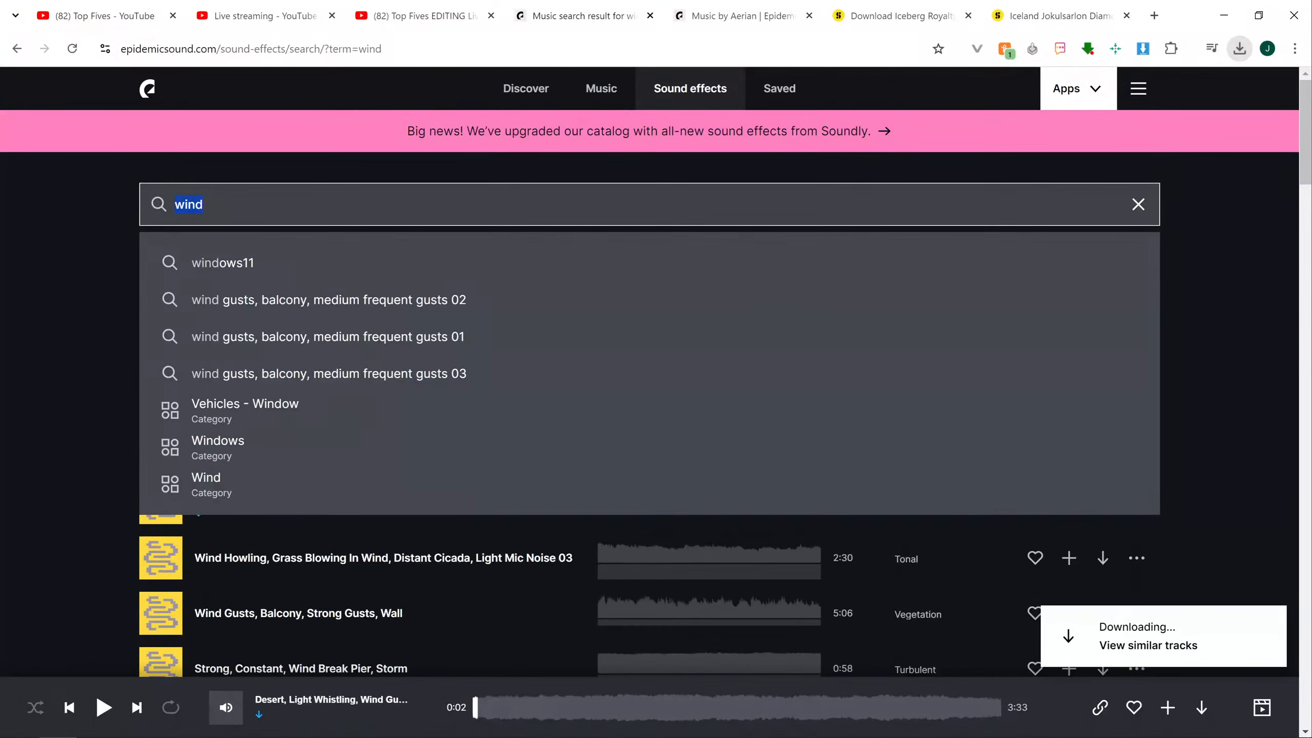
{"action": "type", "text": "underwater"}
{"action": "key", "text": "Return"}
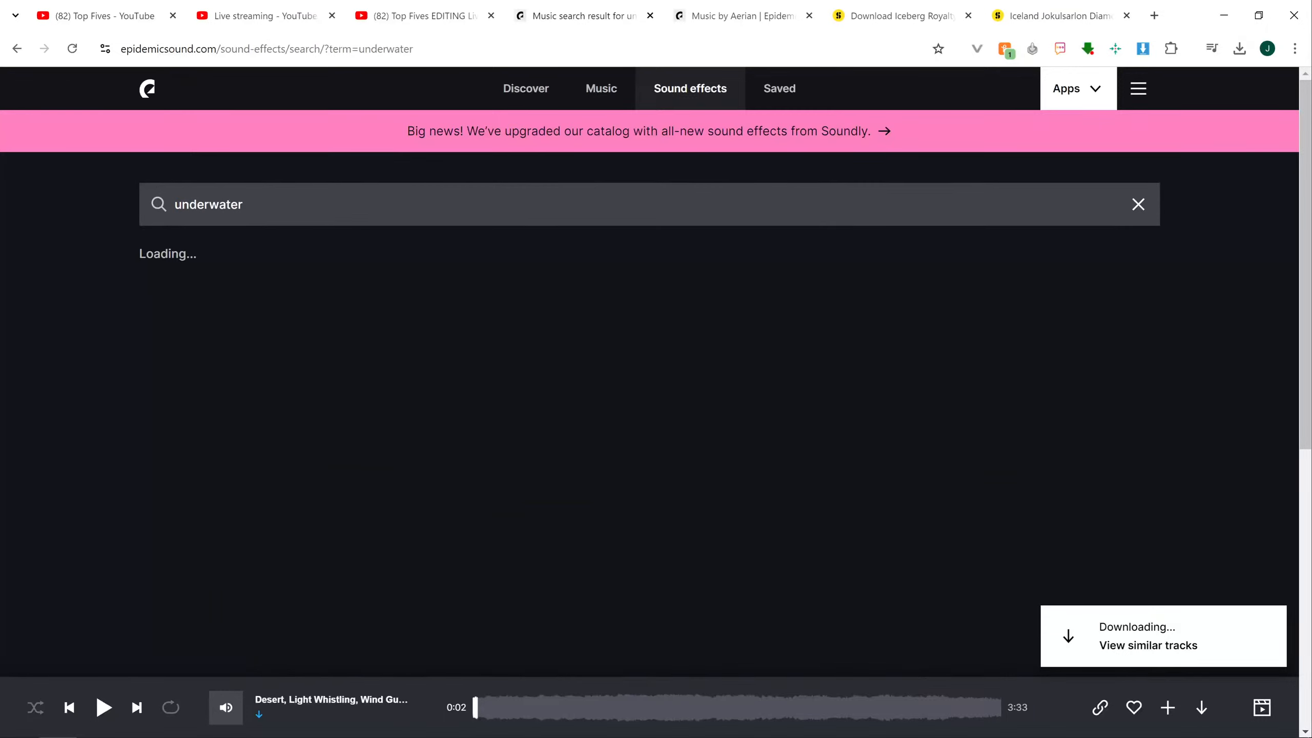
{"action": "left_click", "coordinate": [160, 336]}
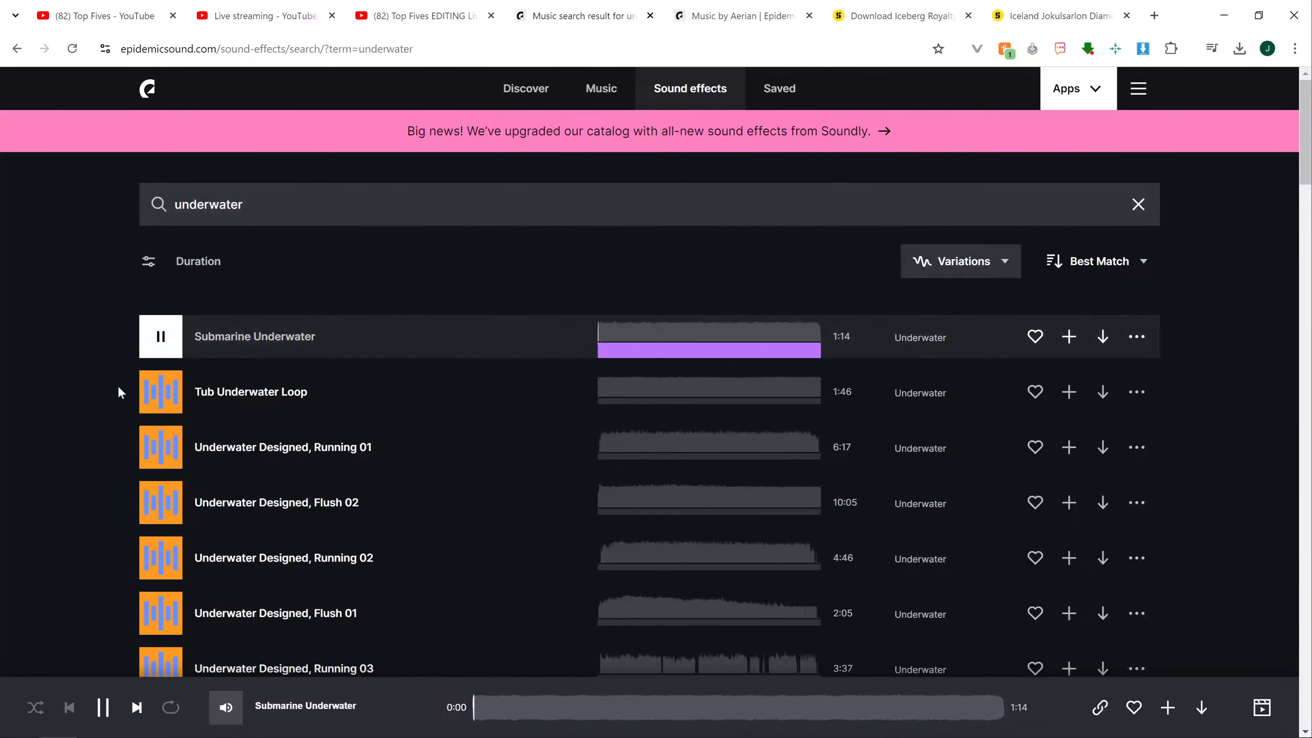
{"action": "left_click", "coordinate": [146, 406]}
{"action": "left_click", "coordinate": [159, 447]}
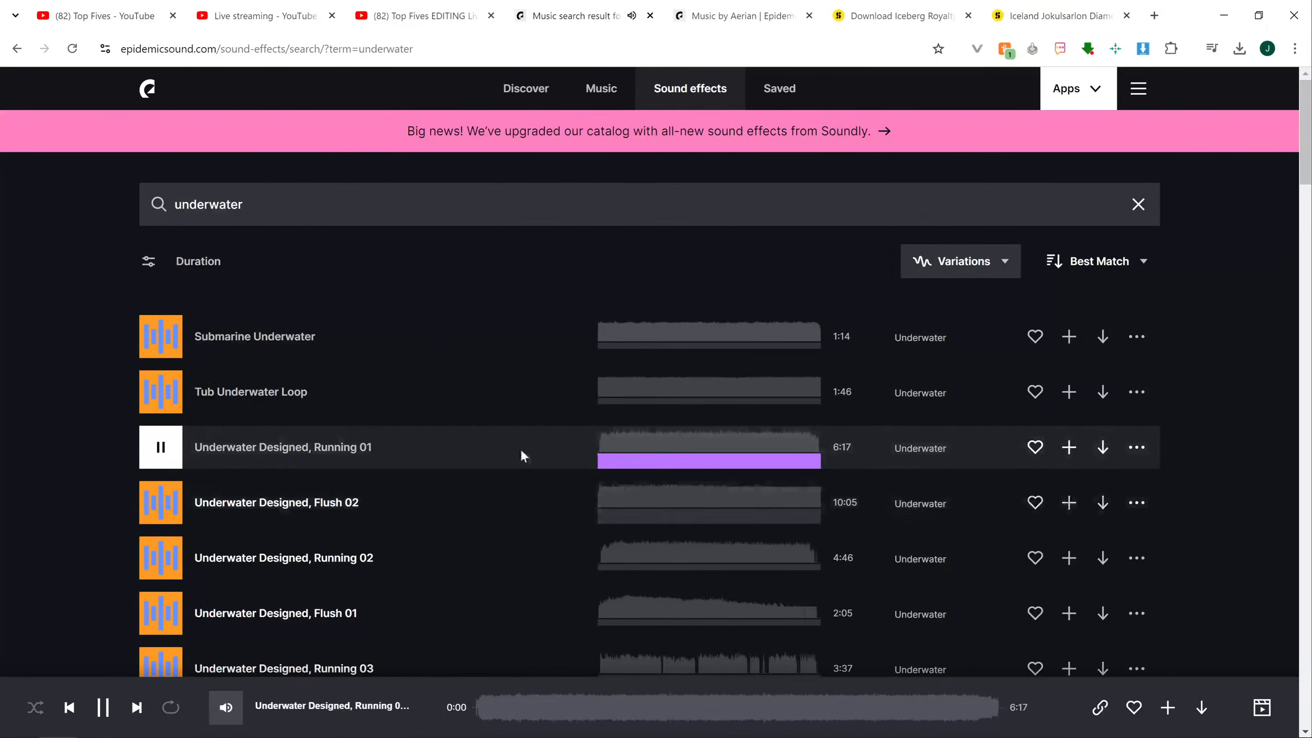
{"action": "left_click", "coordinate": [187, 452]}
- Download "Underwater Designed, Running 01" to the 1772 folder and place it on VEGAS Pro's sound effects track over the jellyfish clip
{"action": "left_click", "coordinate": [1102, 446]}
{"action": "left_click", "coordinate": [860, 515]}
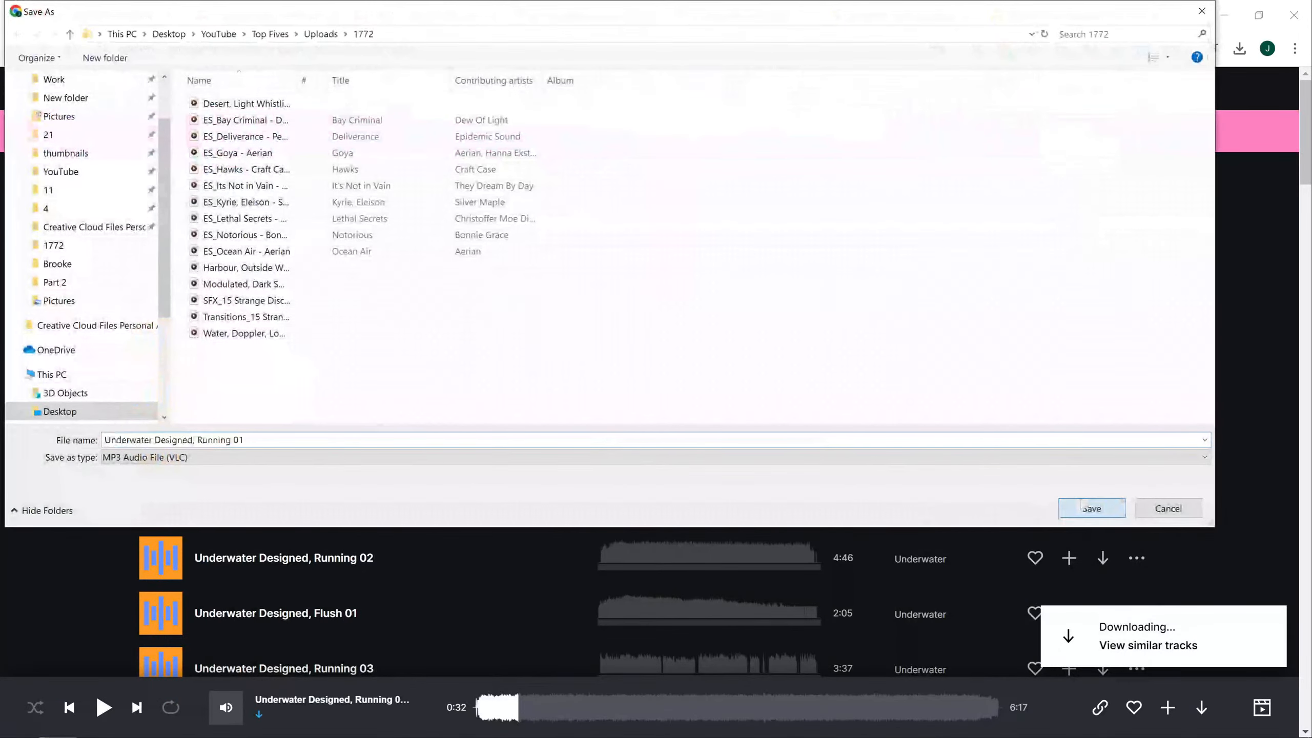
{"action": "left_click", "coordinate": [1092, 508]}
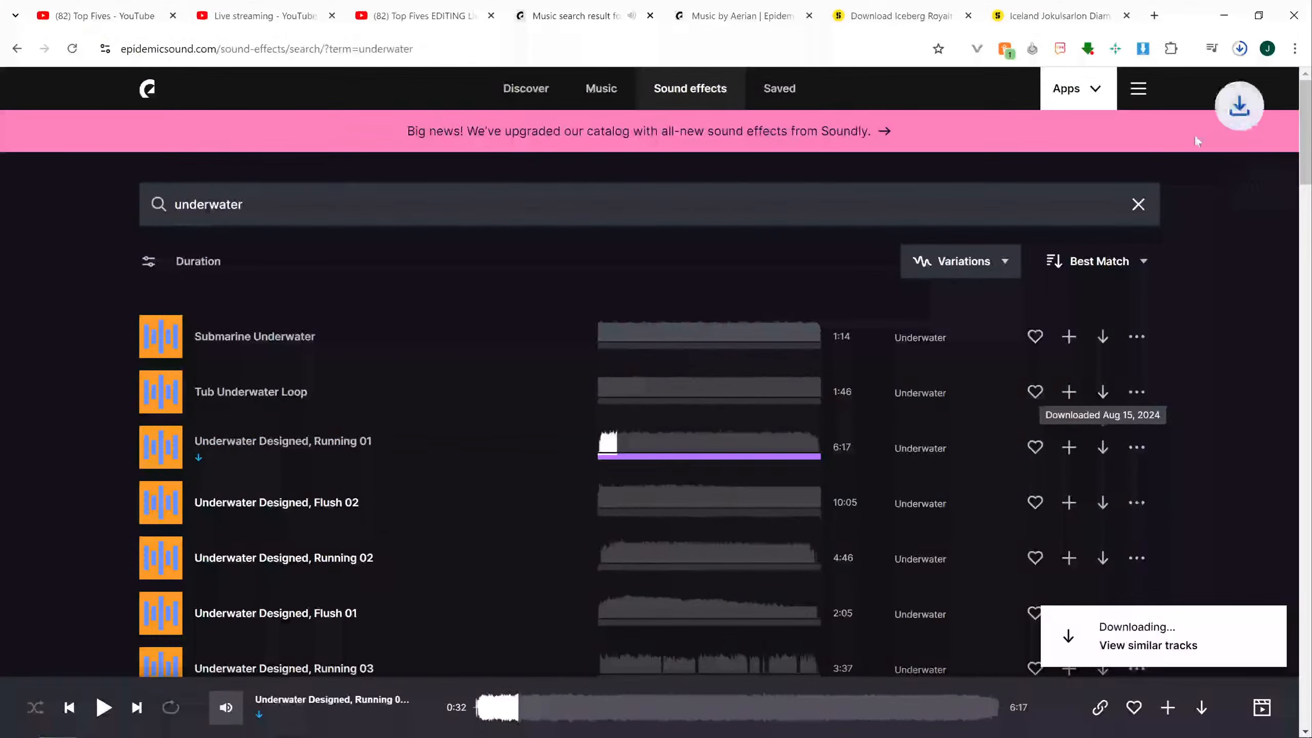
{"action": "left_click", "coordinate": [1241, 49]}
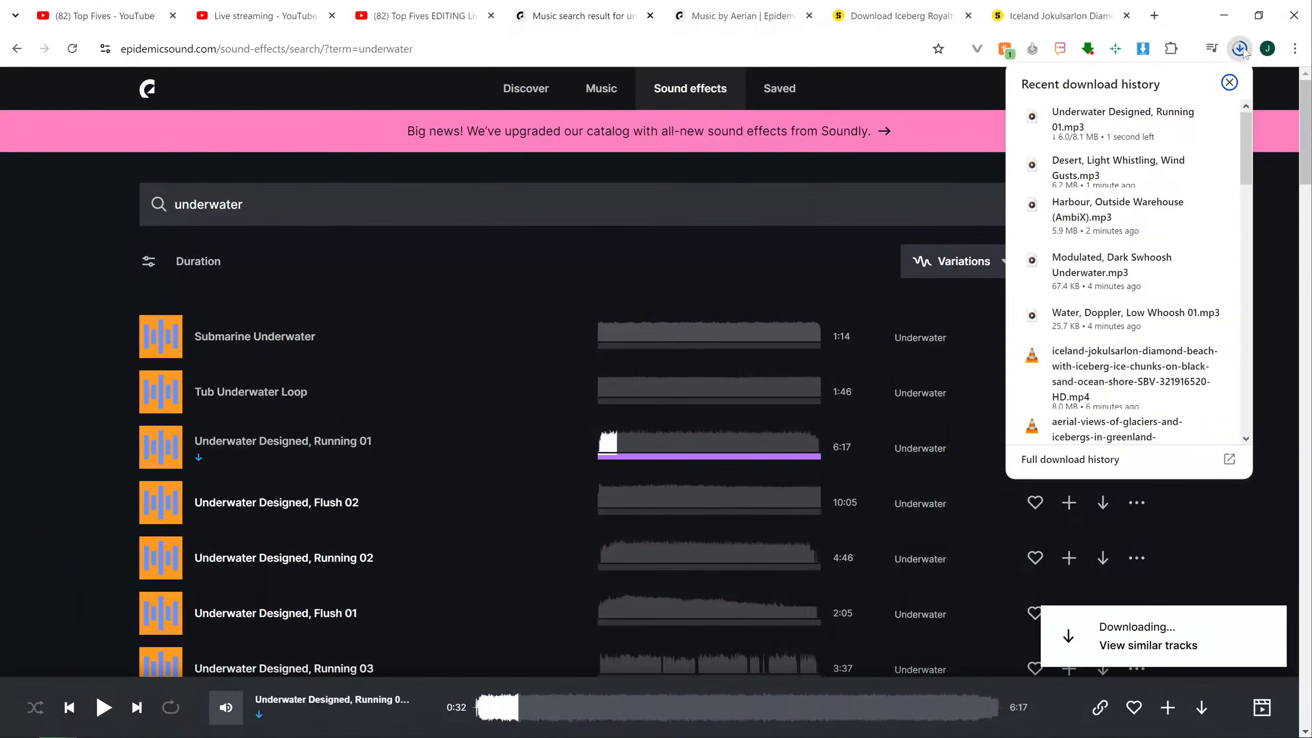
{"action": "left_click_drag", "start_coordinate": [1131, 120], "coordinate": [900, 517]}
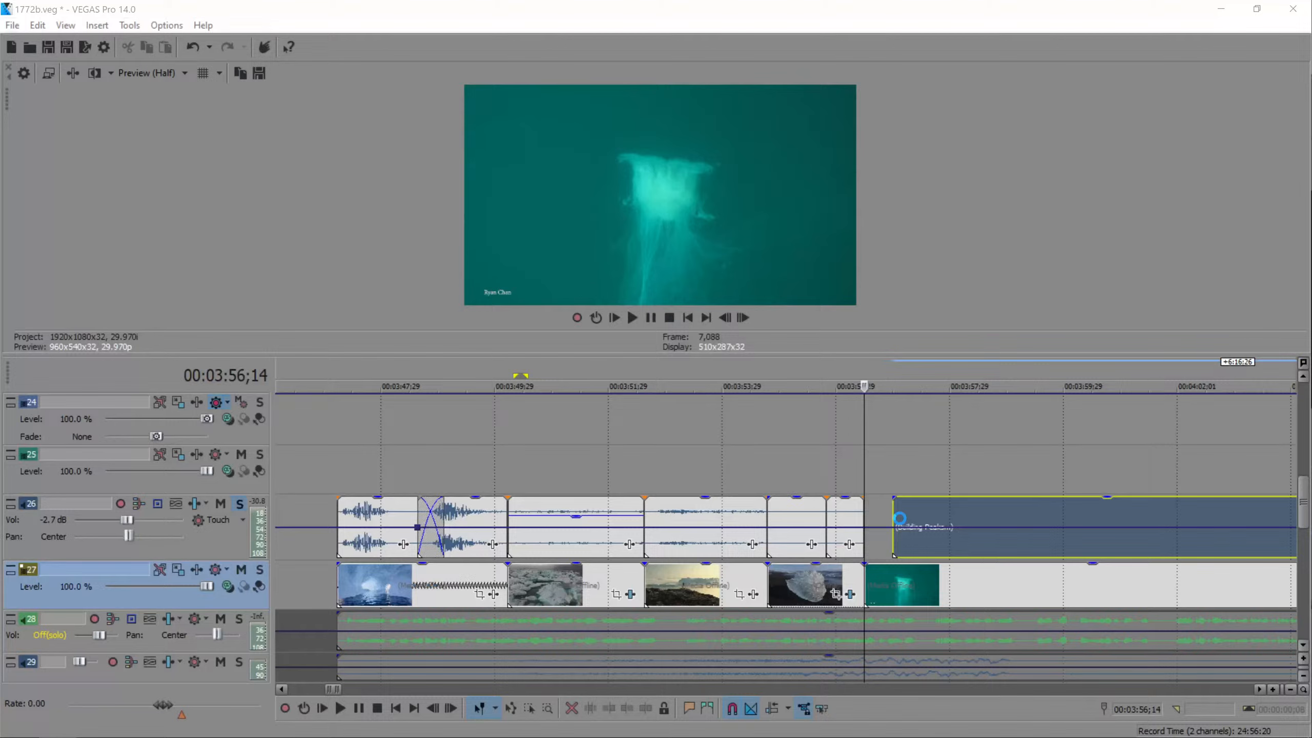
- Cut off the opening of the underwater ambience, move the rest to the start of the jellyfish clip, and play it
{"action": "scroll", "coordinate": [999, 496], "scroll_direction": "down", "scroll_amount": 3}
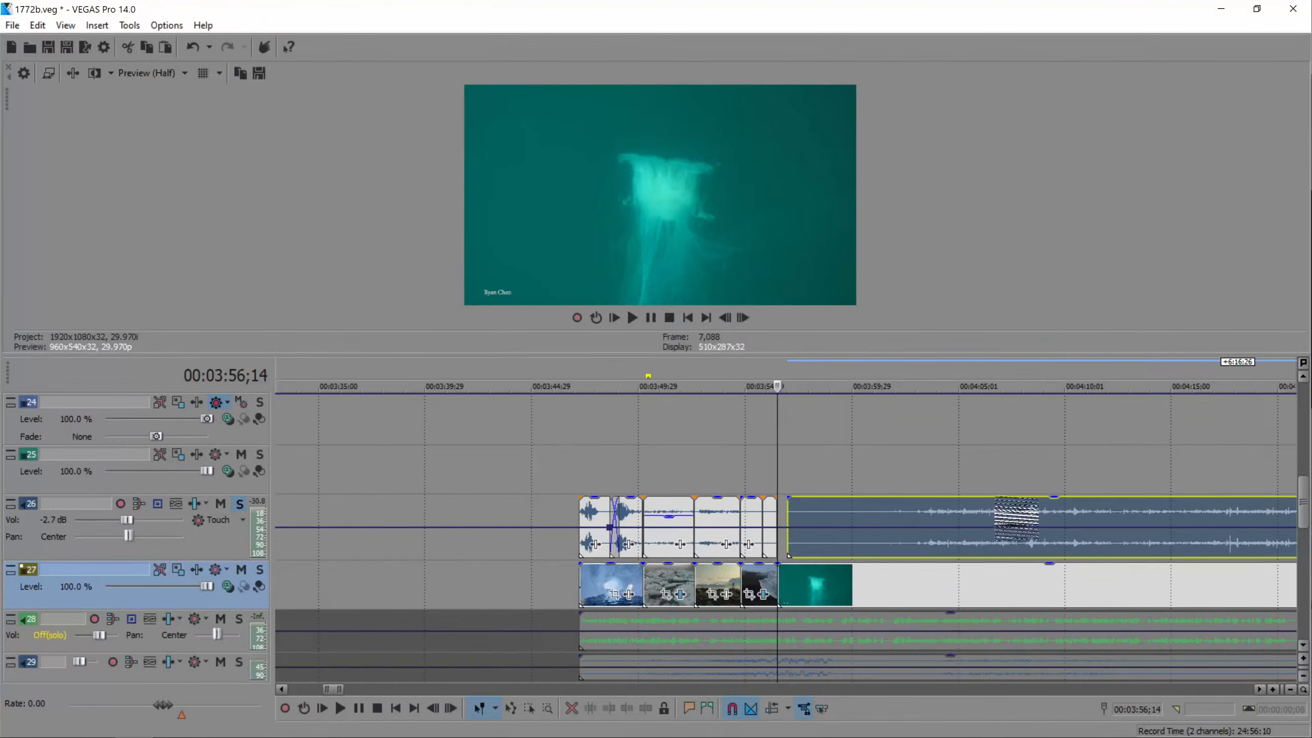
{"action": "left_click", "coordinate": [918, 515]}
{"action": "key", "text": "s"}
{"action": "left_click", "coordinate": [898, 535]}
{"action": "key", "text": "Delete"}
{"action": "left_click_drag", "start_coordinate": [927, 512], "coordinate": [787, 519]}
{"action": "left_click", "coordinate": [778, 514]}
{"action": "key", "text": "space"}
{"action": "scroll", "coordinate": [777, 506], "scroll_direction": "up", "scroll_amount": 3}
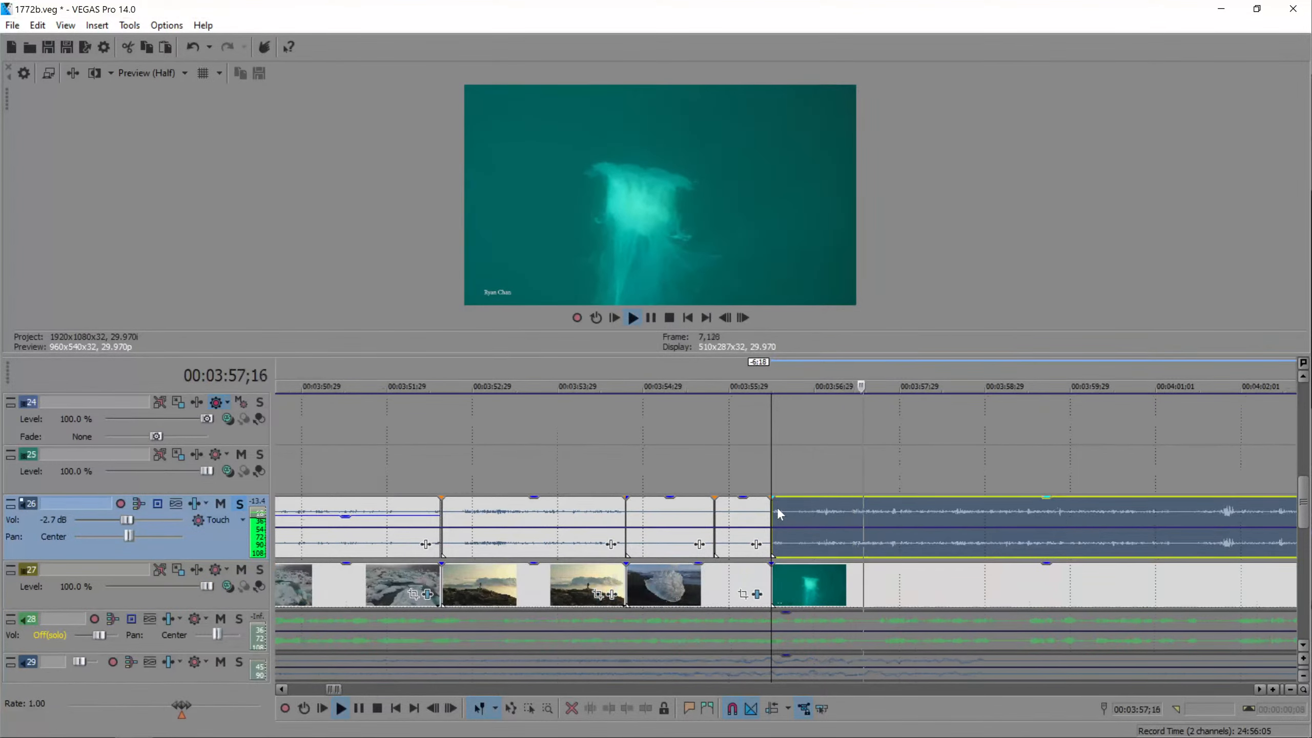
- Trim the underwater ambience to the transition into the hot springs shot and fade out its end, then play it
{"action": "key", "text": "space"}
{"action": "left_click", "coordinate": [843, 514]}
{"action": "key", "text": "s"}
{"action": "left_click", "coordinate": [850, 515]}
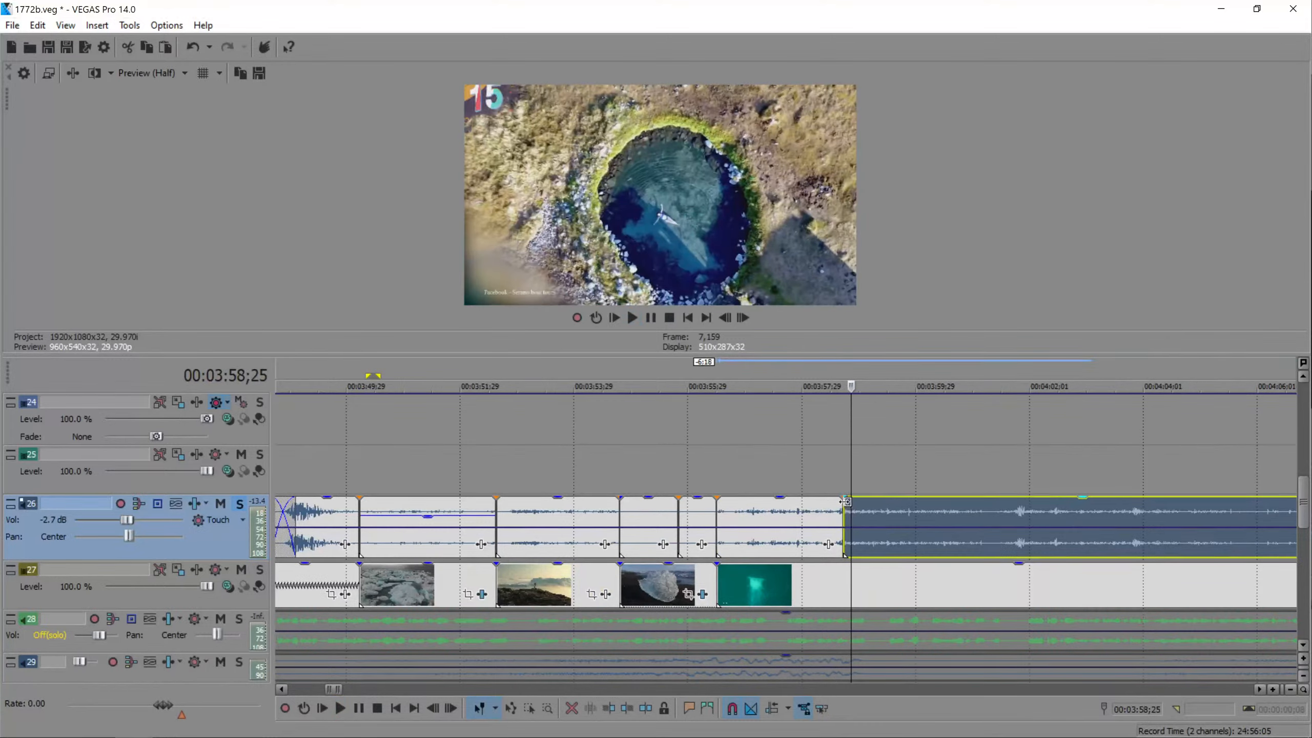
{"action": "key", "text": "Delete"}
{"action": "left_click_drag", "start_coordinate": [846, 499], "coordinate": [821, 513]}
{"action": "left_click", "coordinate": [815, 487]}
{"action": "scroll", "coordinate": [815, 486], "scroll_direction": "up", "scroll_amount": 3}
{"action": "key", "text": "space"}
{"action": "key", "text": "space"}
{"action": "key", "text": "space"}
{"action": "key", "text": "space"}
- Turn off the sound effects track's solo and add two volume points on track 30 at the hot springs transition, raising the earlier to 4.7 dB
{"action": "left_click_drag", "start_coordinate": [1301, 542], "coordinate": [1293, 563]}
{"action": "left_click", "coordinate": [239, 402]}
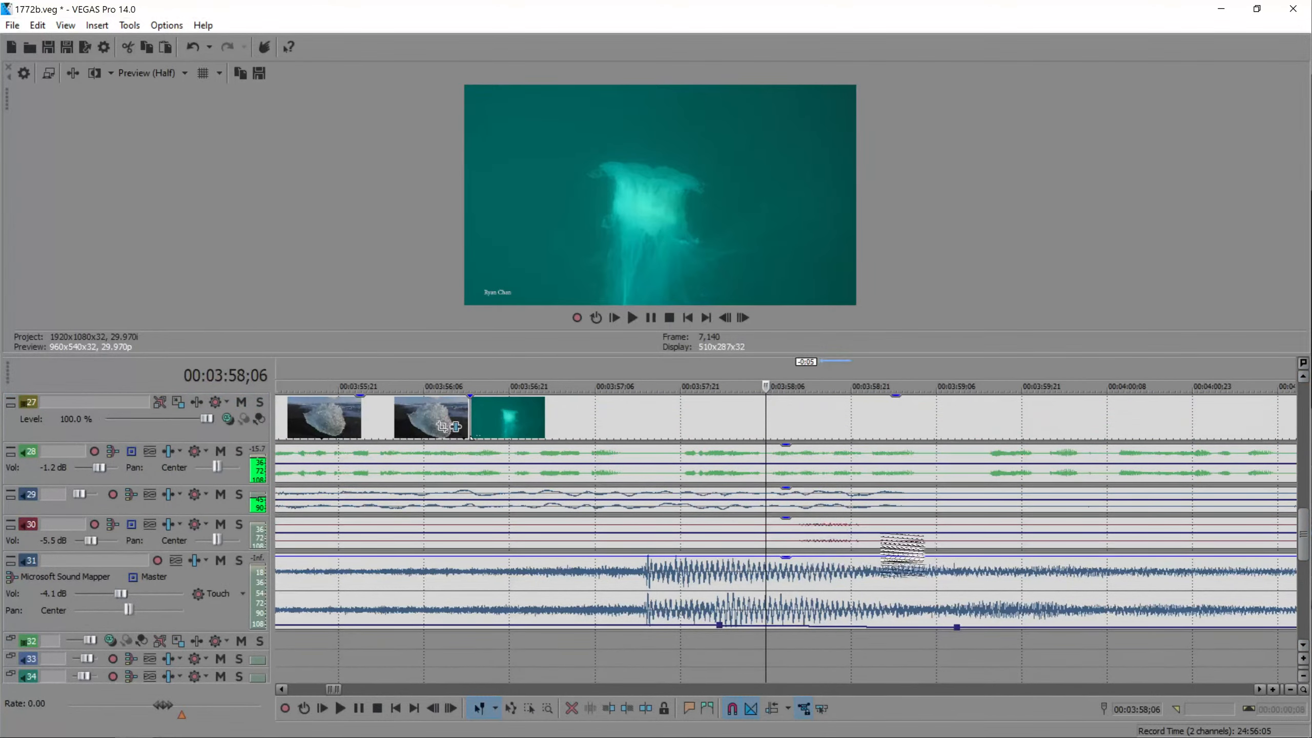
{"action": "double_click", "coordinate": [906, 533]}
{"action": "double_click", "coordinate": [878, 533]}
{"action": "left_click_drag", "start_coordinate": [878, 533], "coordinate": [878, 520]}
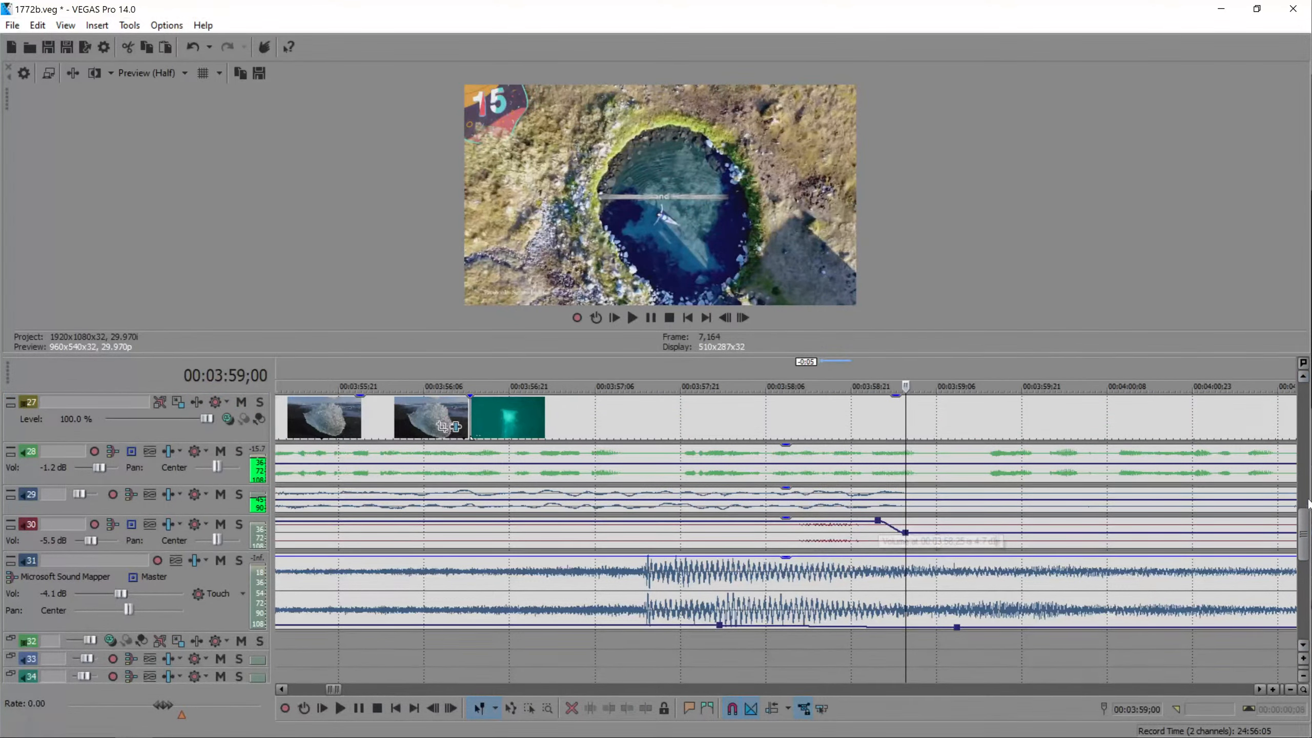
- Solo the sound effects track and play it from just before the ice cave clip in an enlarged preview
{"action": "left_click_drag", "start_coordinate": [1304, 530], "coordinate": [1304, 508]}
{"action": "scroll", "coordinate": [650, 475], "scroll_direction": "down", "scroll_amount": 4}
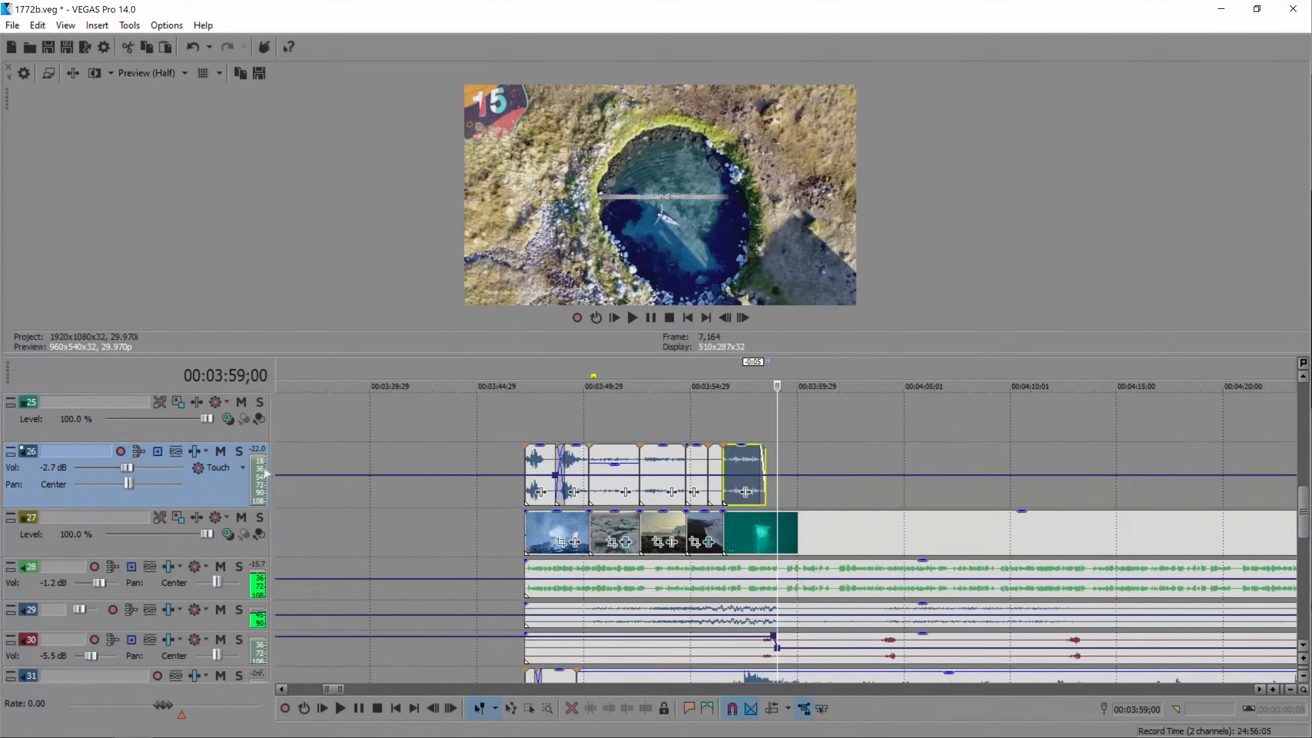
{"action": "left_click", "coordinate": [239, 451]}
{"action": "left_click", "coordinate": [509, 456]}
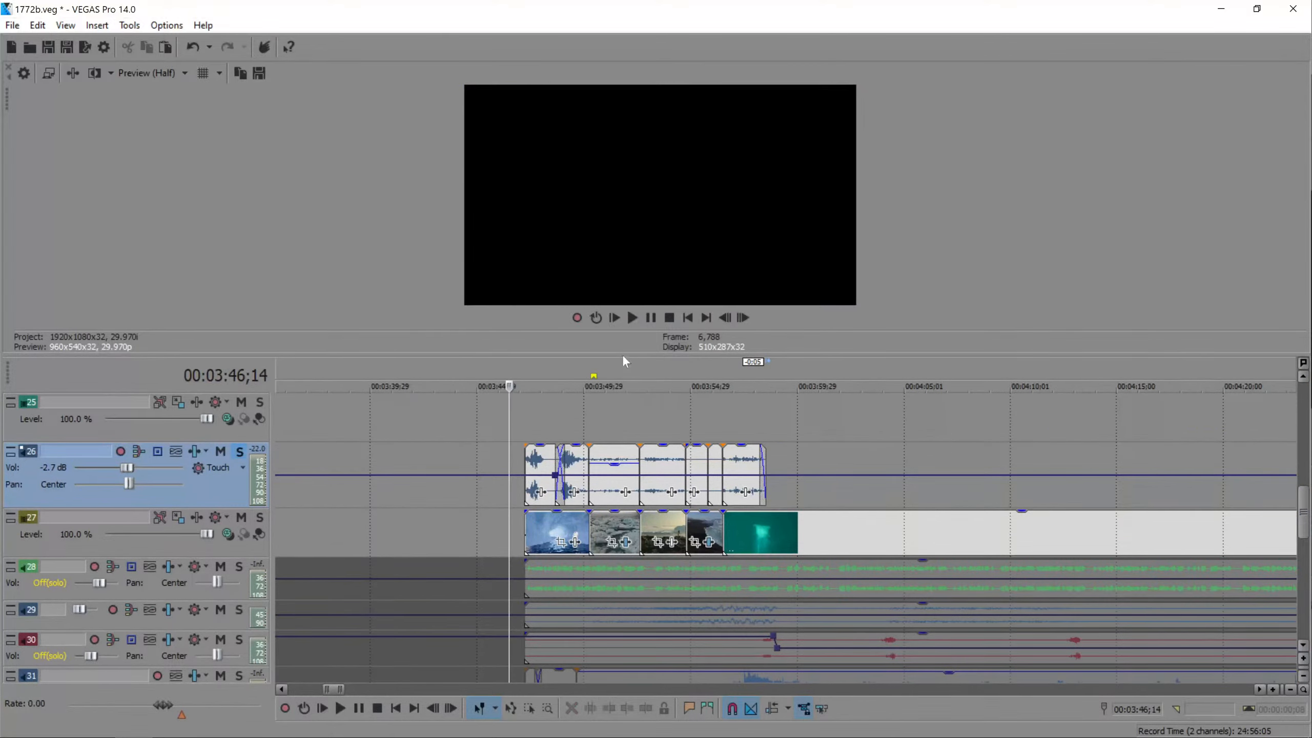
{"action": "left_click_drag", "start_coordinate": [624, 358], "coordinate": [666, 737]}
{"action": "key", "text": "space"}
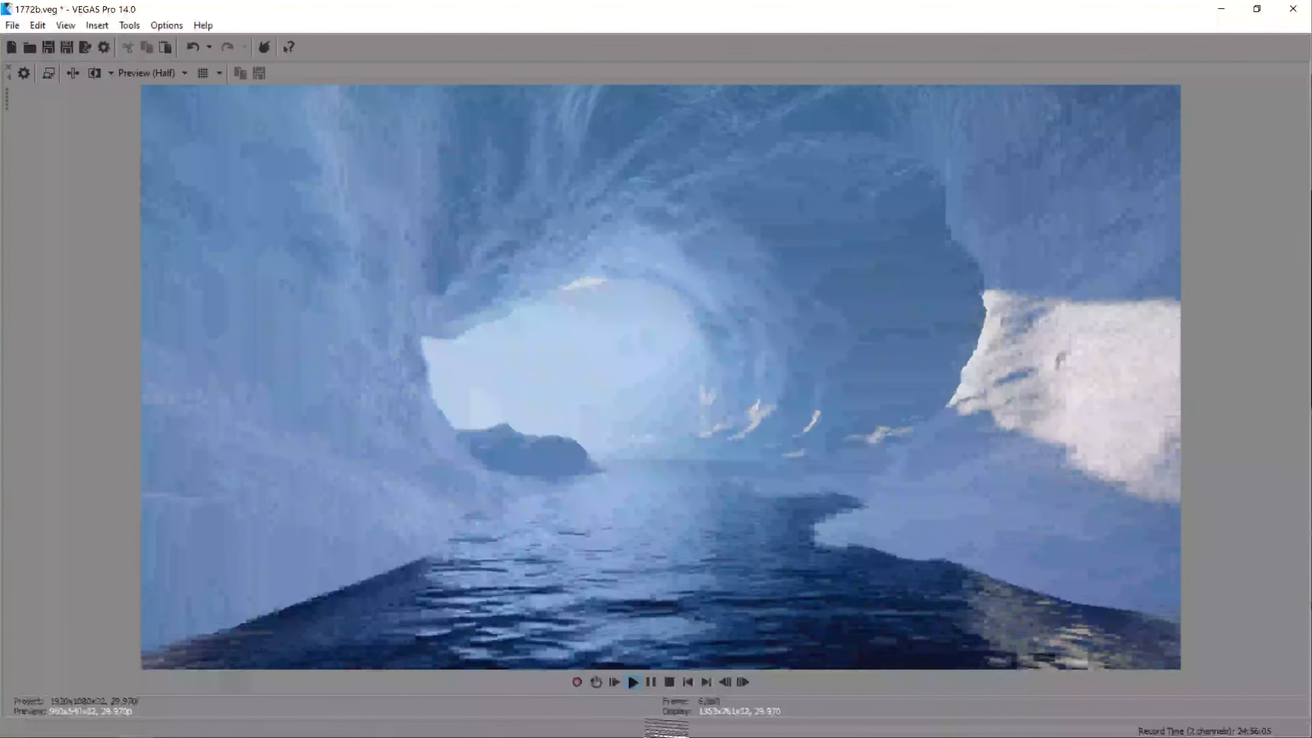
- Raise the sound effects track's volume to 5.9 dB and replay the ice clips in an enlarged preview
{"action": "left_click_drag", "start_coordinate": [666, 726], "coordinate": [655, 376]}
{"action": "key", "text": "space"}
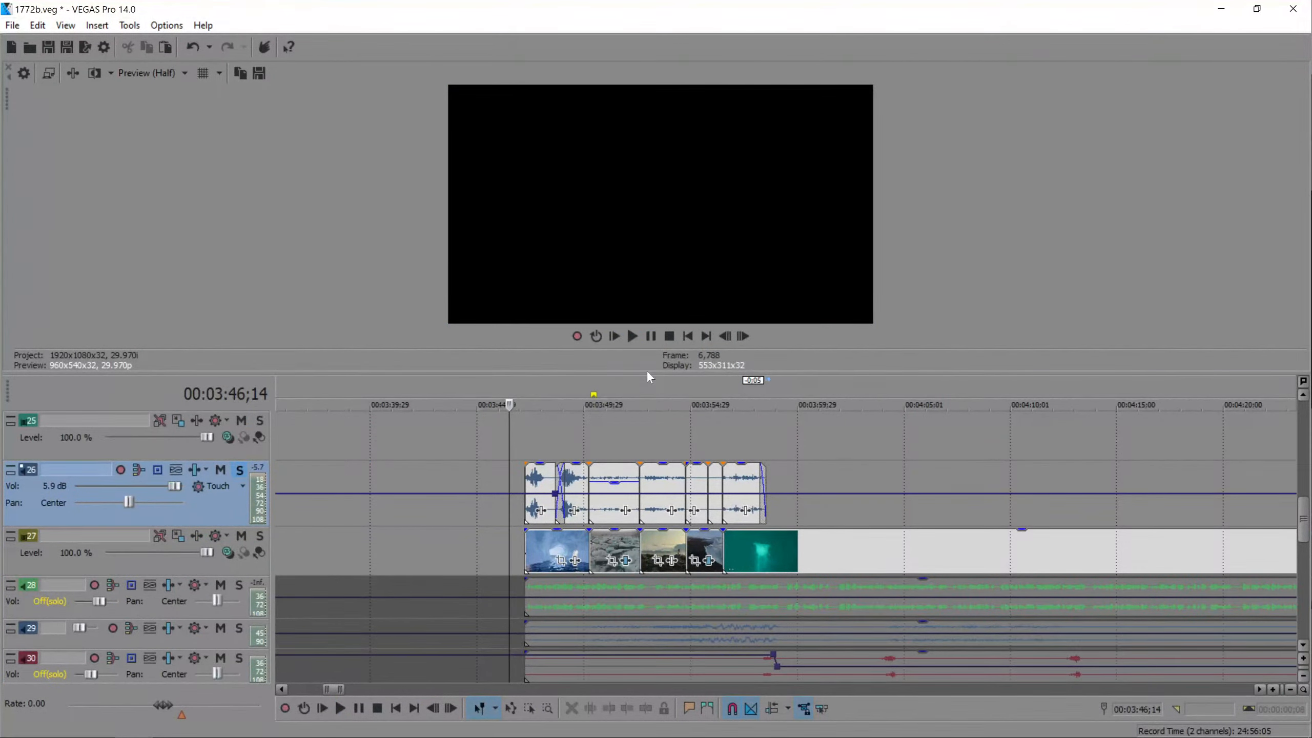
{"action": "left_click_drag", "start_coordinate": [646, 369], "coordinate": [667, 728]}
{"action": "key", "text": "space"}
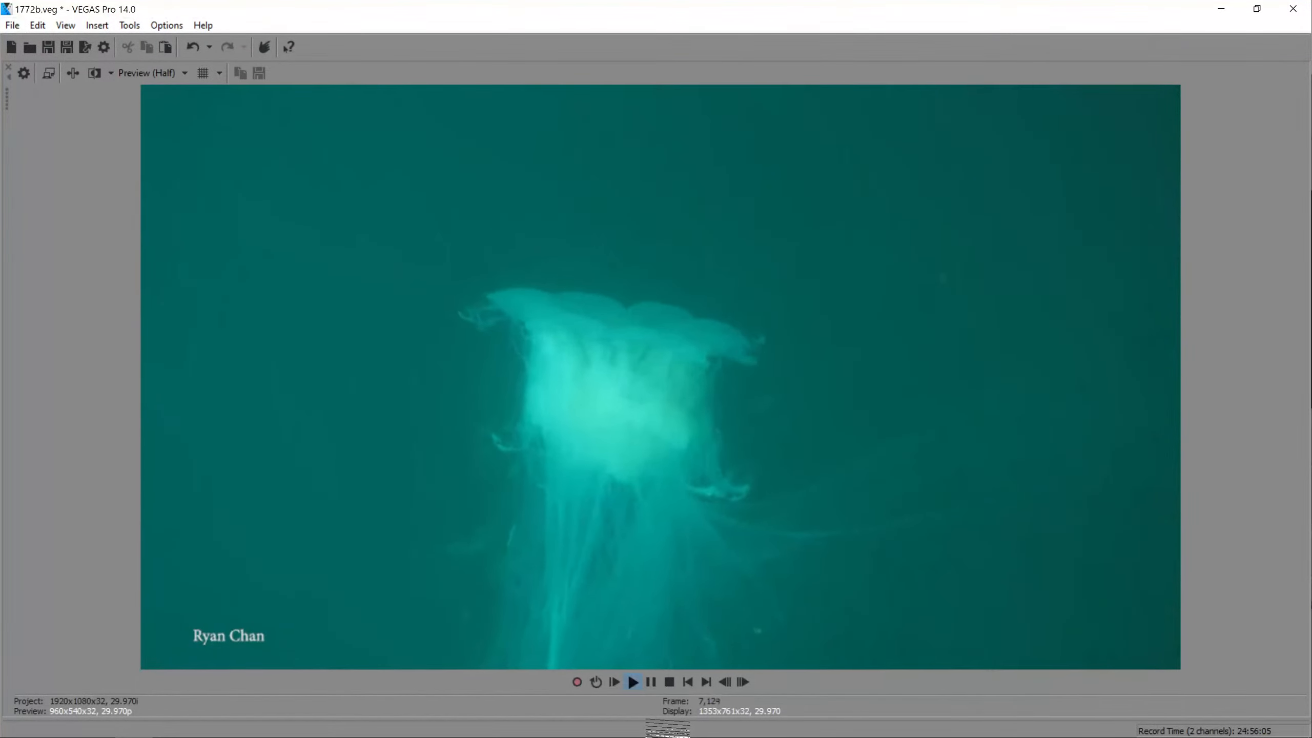
{"action": "key", "text": "space"}
{"action": "left_click_drag", "start_coordinate": [667, 723], "coordinate": [697, 428]}
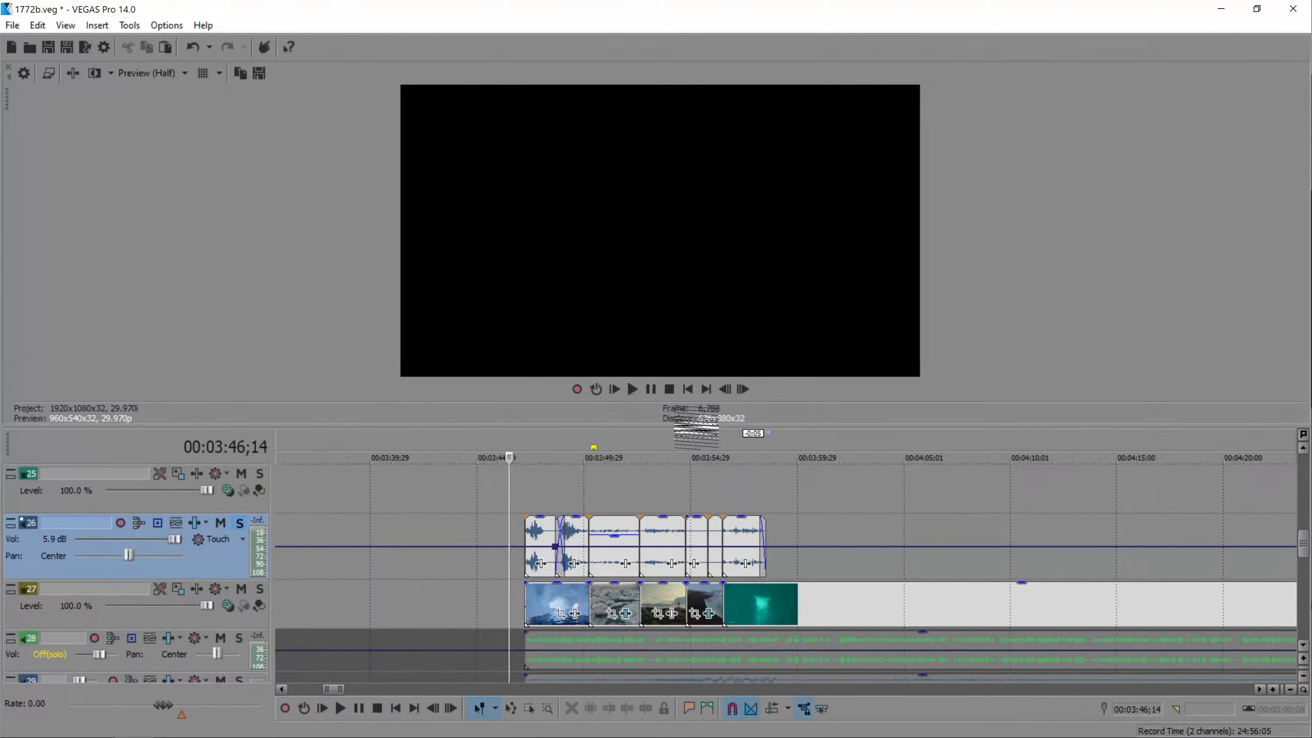
- Turn off the sound effects track's solo, trim the start of track 29's audio to the end of the underwater ambience, and play from there
{"action": "left_click", "coordinate": [241, 524]}
{"action": "left_click_drag", "start_coordinate": [736, 429], "coordinate": [696, 299]}
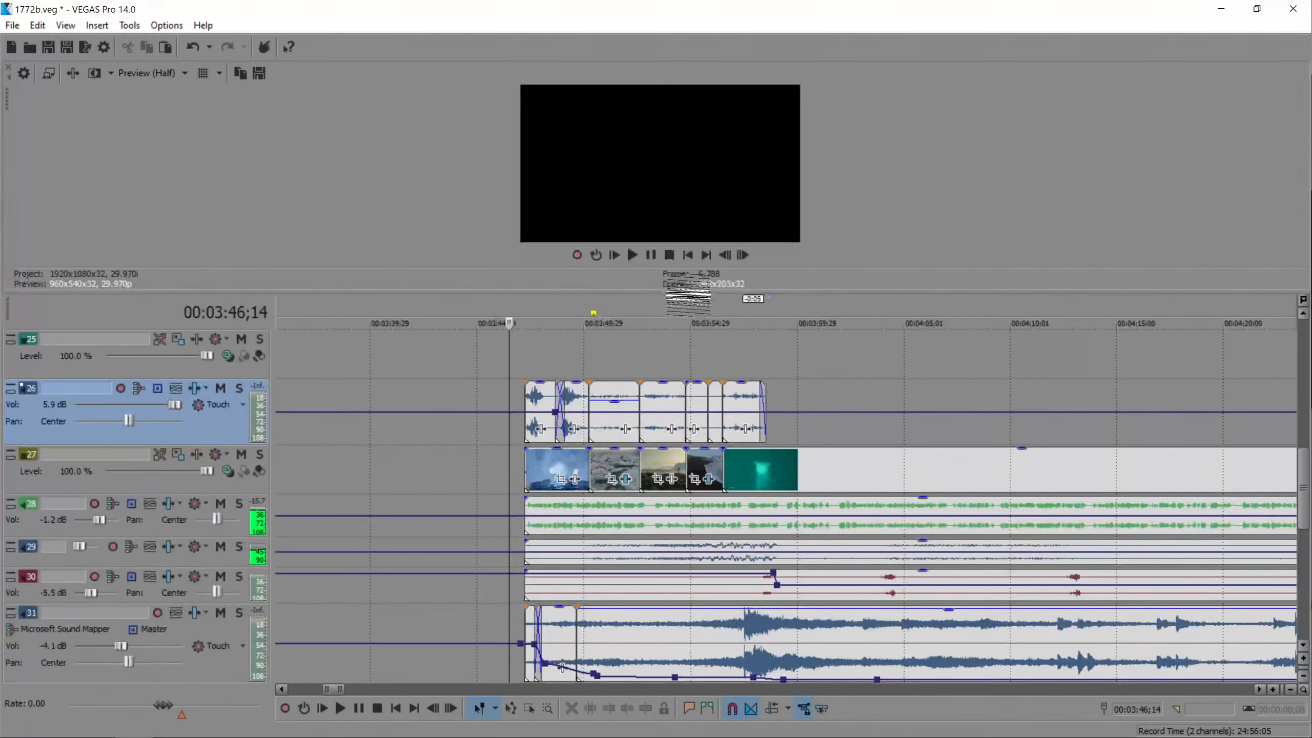
{"action": "left_click", "coordinate": [527, 547]}
{"action": "left_click_drag", "start_coordinate": [527, 547], "coordinate": [771, 561]}
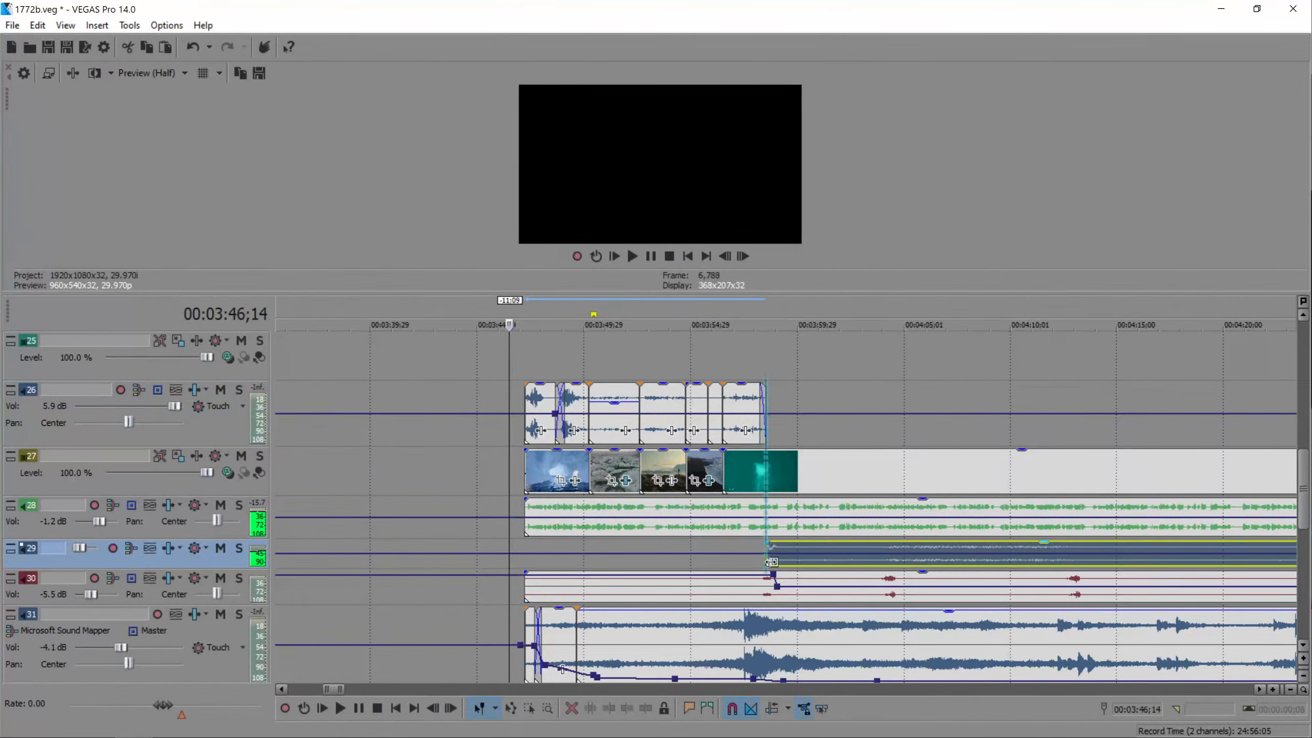
{"action": "left_click", "coordinate": [766, 548]}
{"action": "key", "text": "space"}
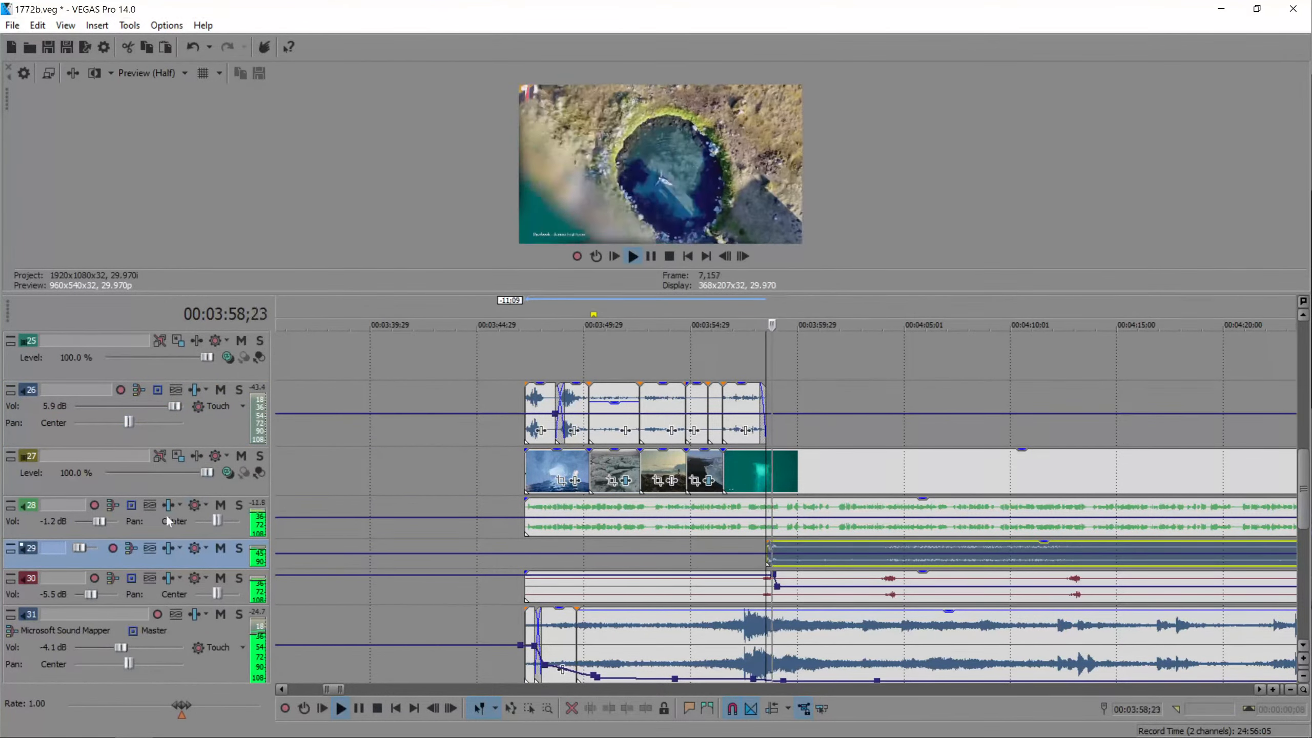
- Solo track 29 to listen to its trimmed audio from the hot springs transition, then turn the solo off
{"action": "left_click", "coordinate": [239, 548]}
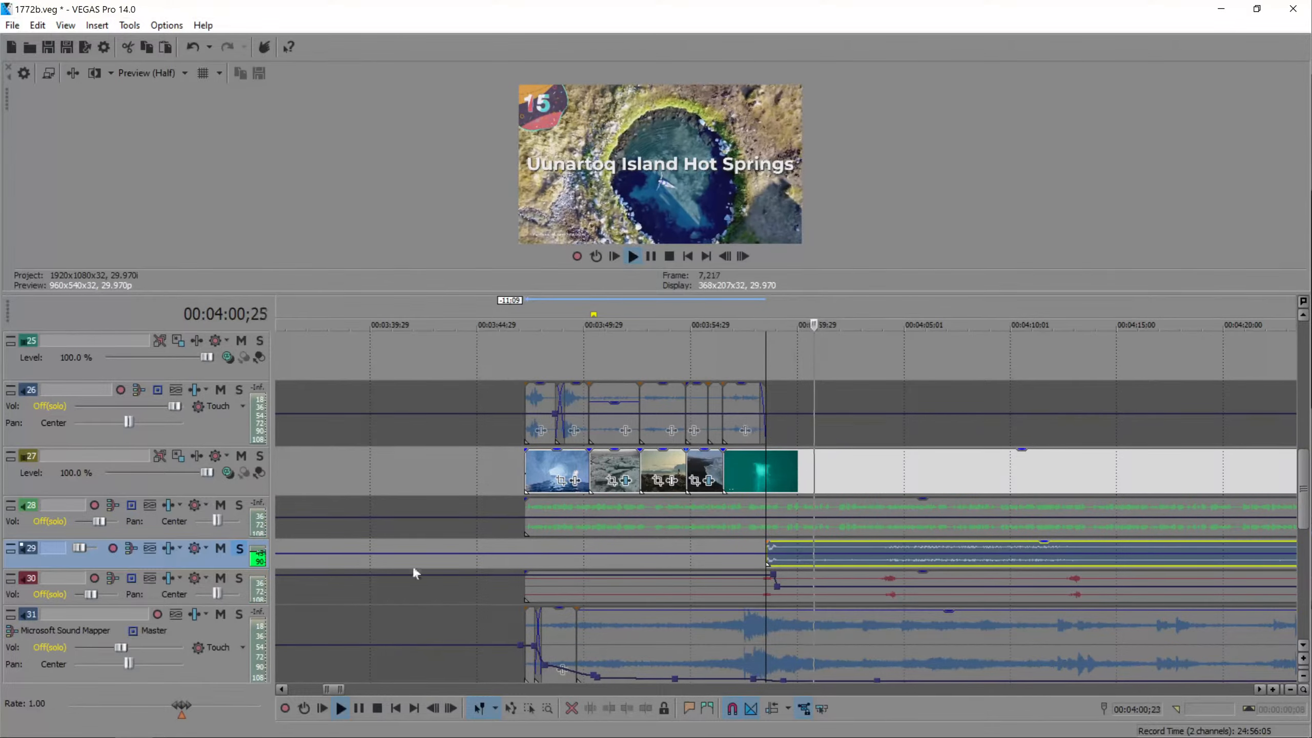
{"action": "left_click_drag", "start_coordinate": [878, 295], "coordinate": [870, 342]}
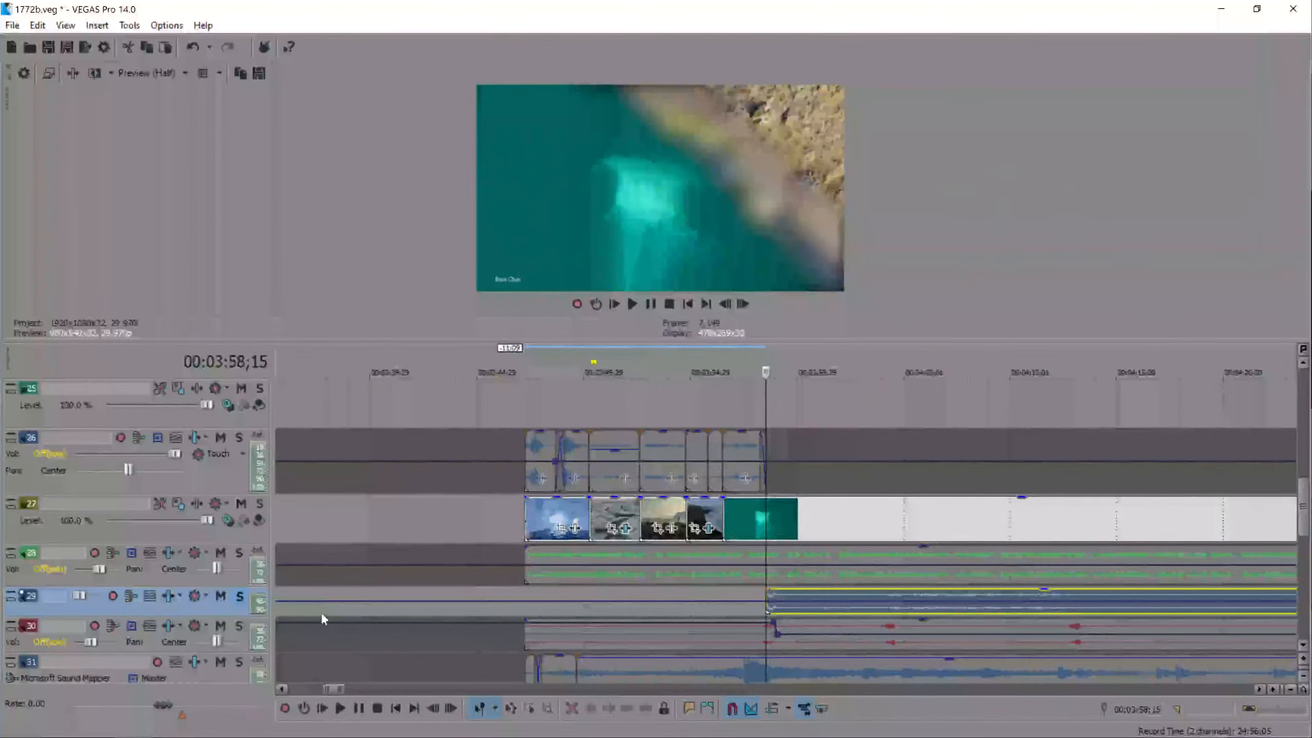
{"action": "left_click", "coordinate": [241, 597]}
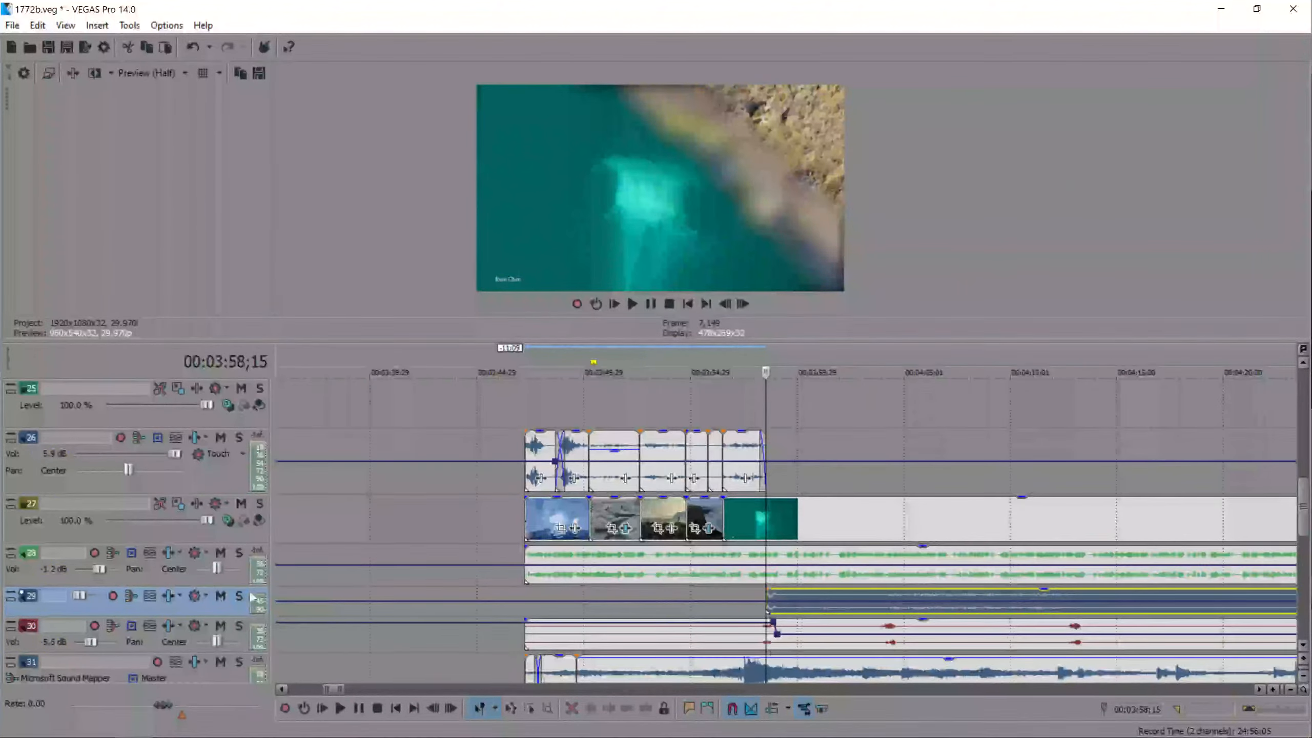
- Play the full mix from just before the ice cave clip and set the sound effects track's volume to -4.5 dB
{"action": "left_click", "coordinate": [518, 406]}
{"action": "left_click", "coordinate": [518, 404]}
{"action": "left_click", "coordinate": [505, 401]}
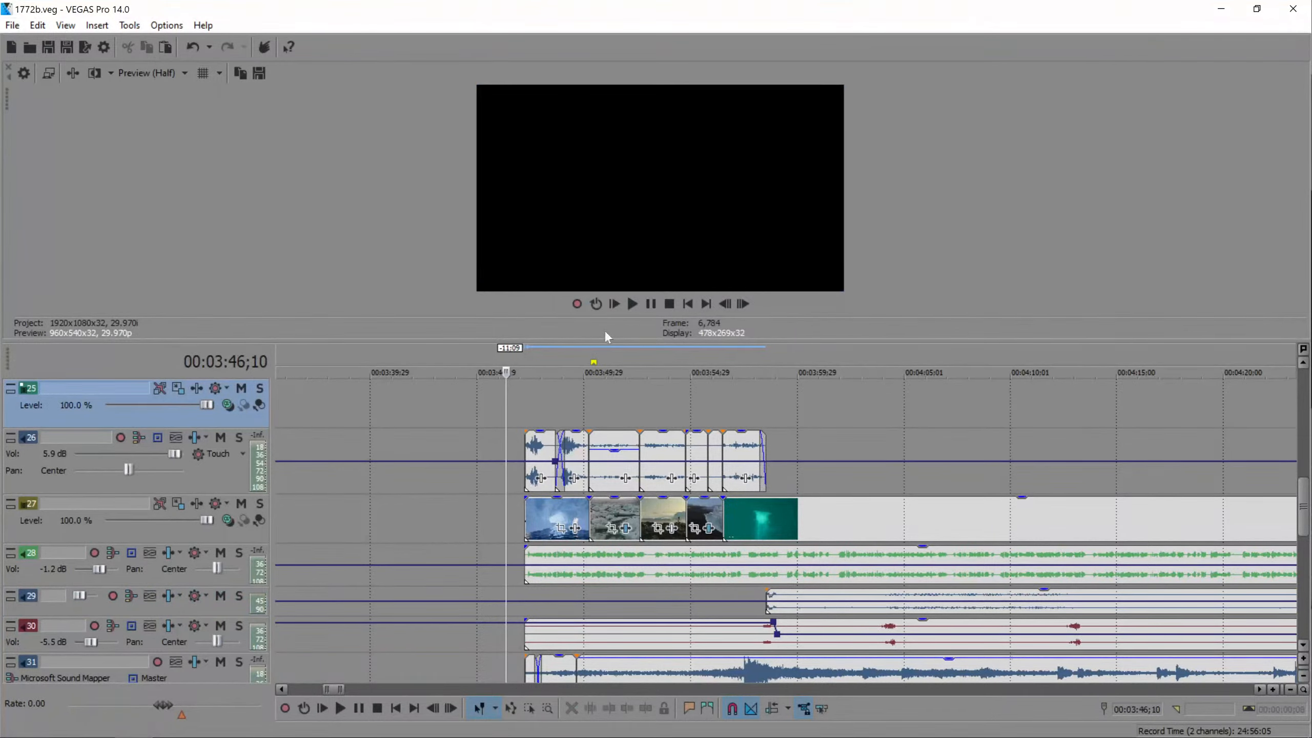
{"action": "left_click_drag", "start_coordinate": [599, 342], "coordinate": [652, 729]}
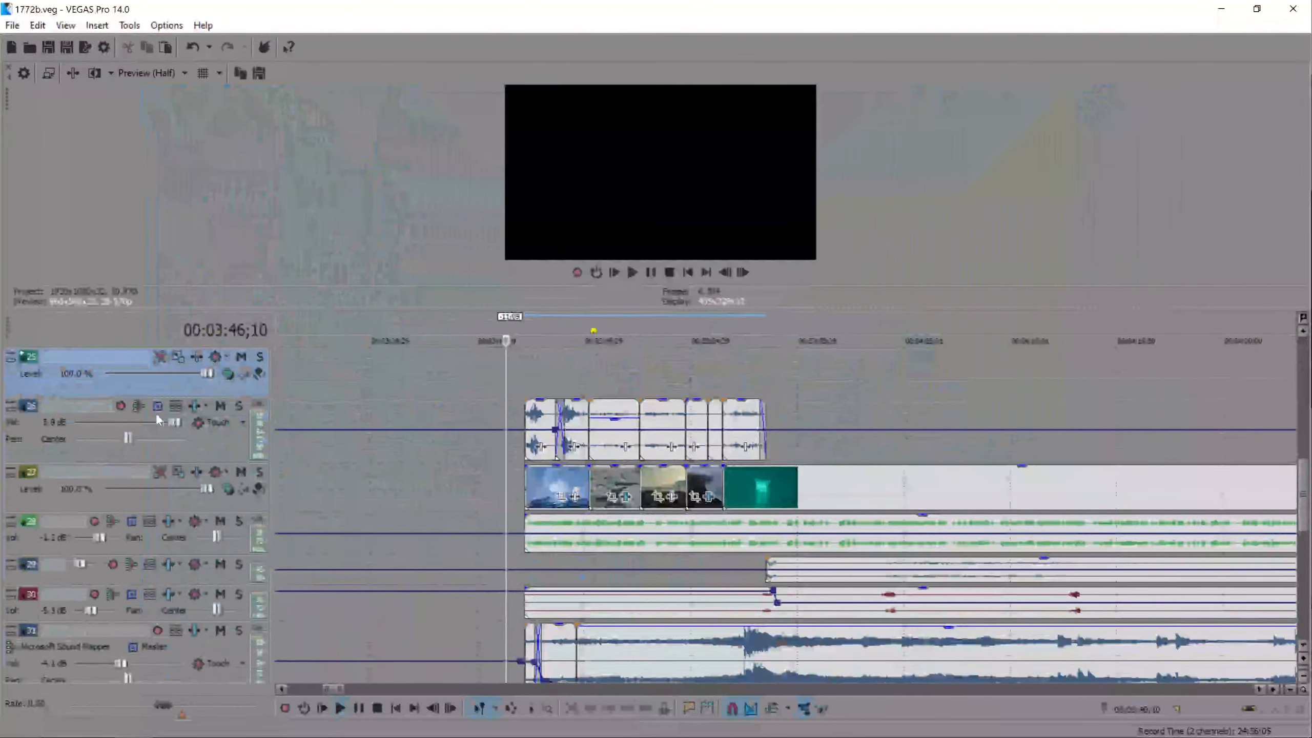
{"action": "left_click", "coordinate": [176, 422]}
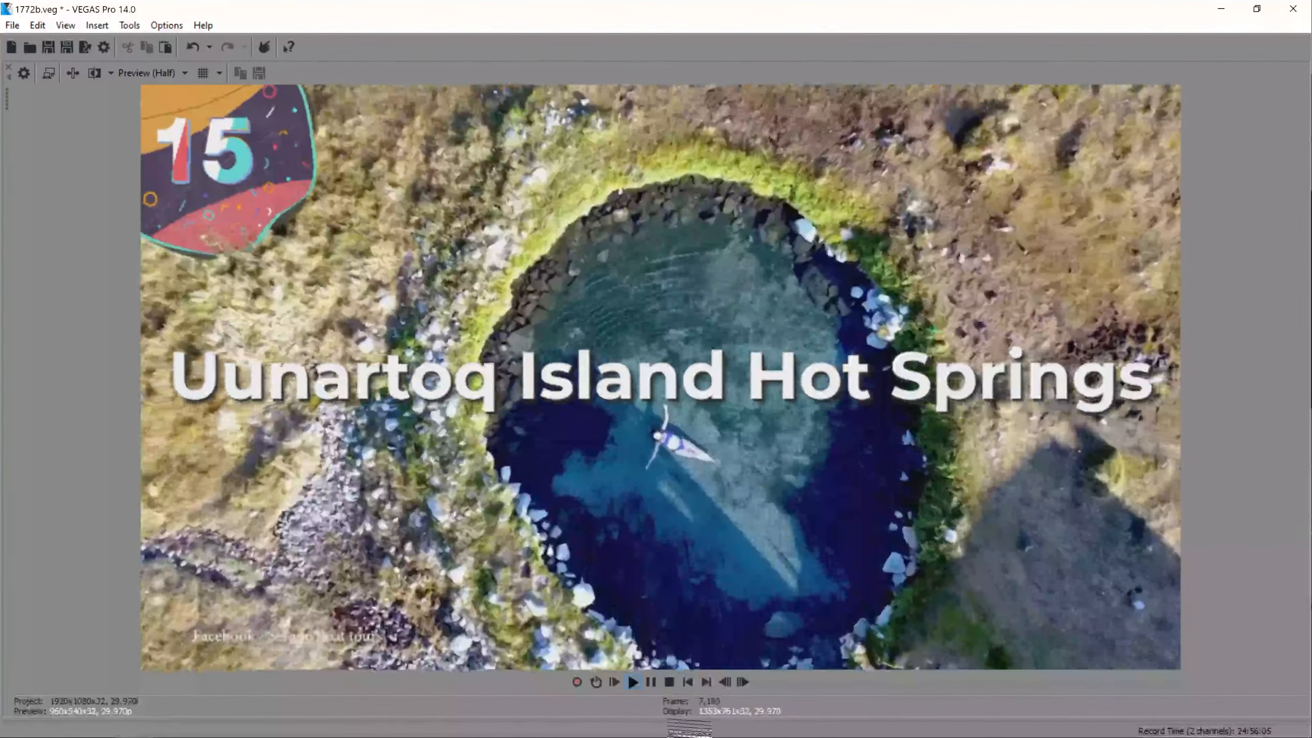
{"action": "key", "text": "space"}
{"action": "left_click_drag", "start_coordinate": [691, 722], "coordinate": [722, 361]}
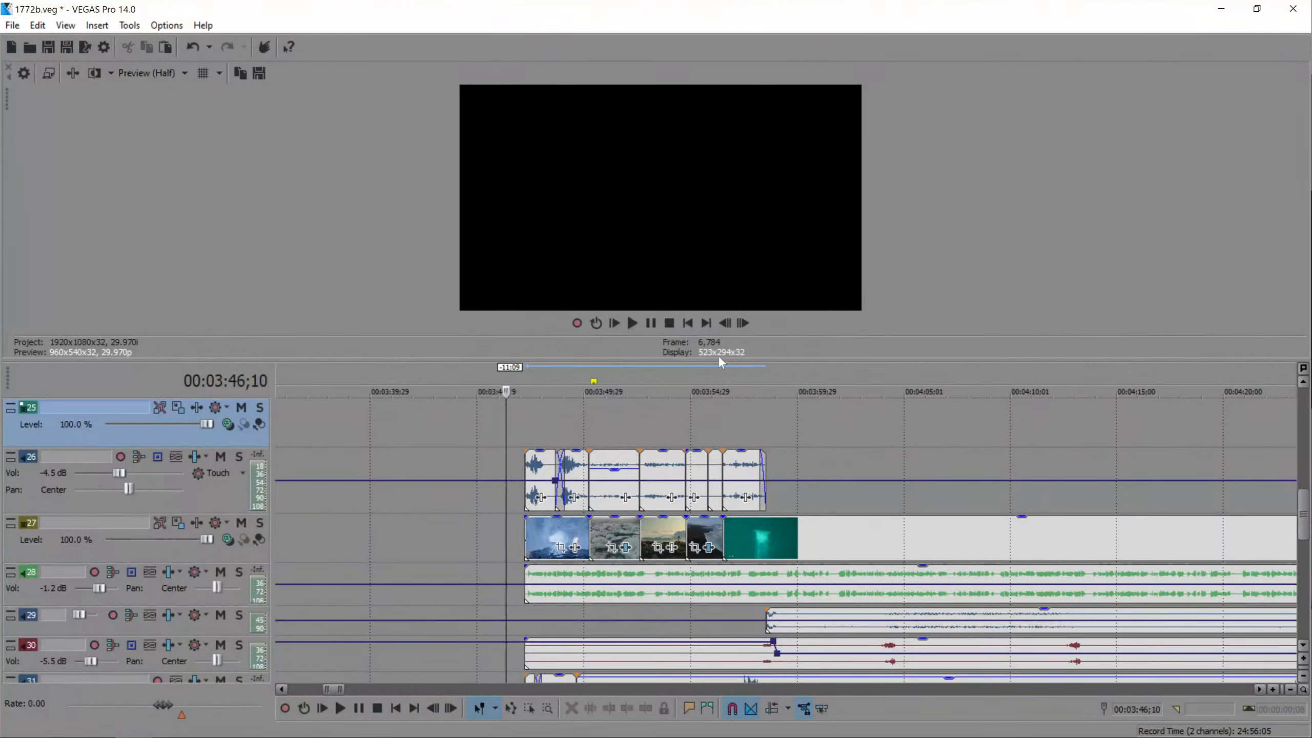
- Solo the sound effects track and play the whoosh effects under the ice cave clip
{"action": "left_click", "coordinate": [531, 431]}
{"action": "scroll", "coordinate": [531, 430], "scroll_direction": "up", "scroll_amount": 8}
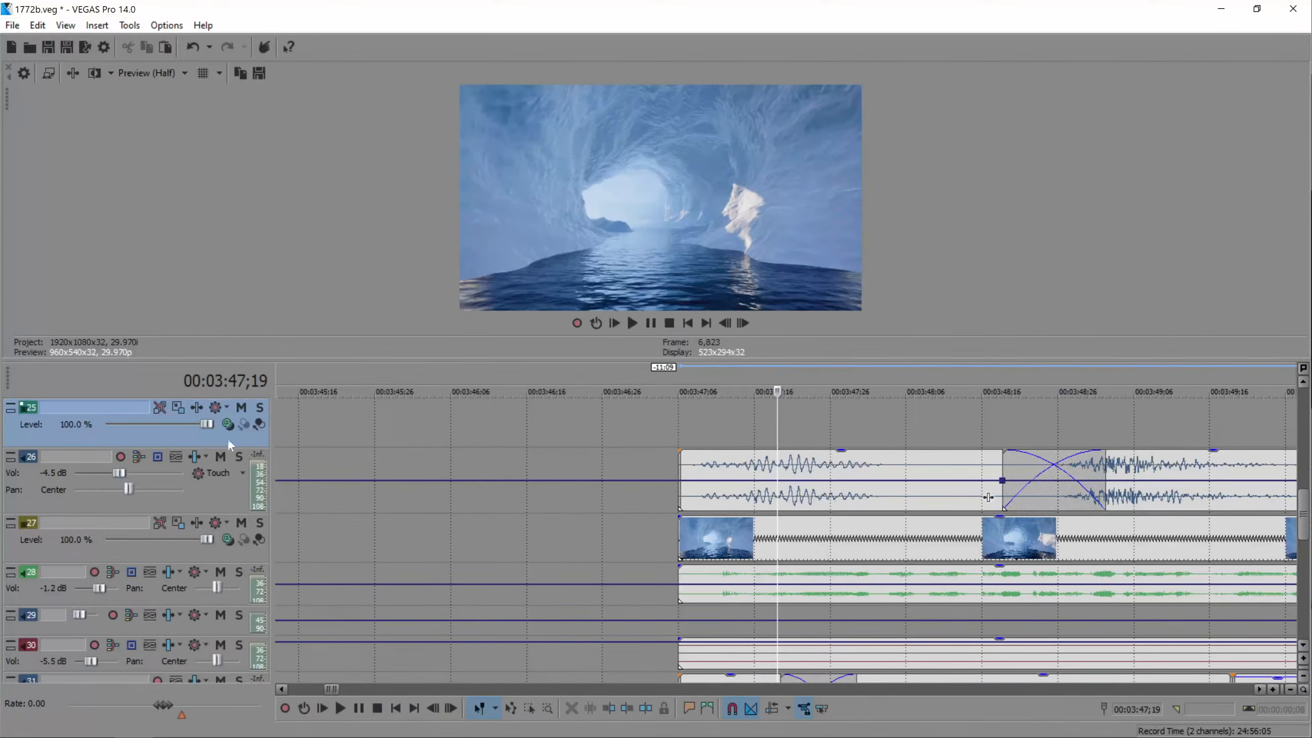
{"action": "left_click", "coordinate": [239, 456]}
{"action": "key", "text": "space"}
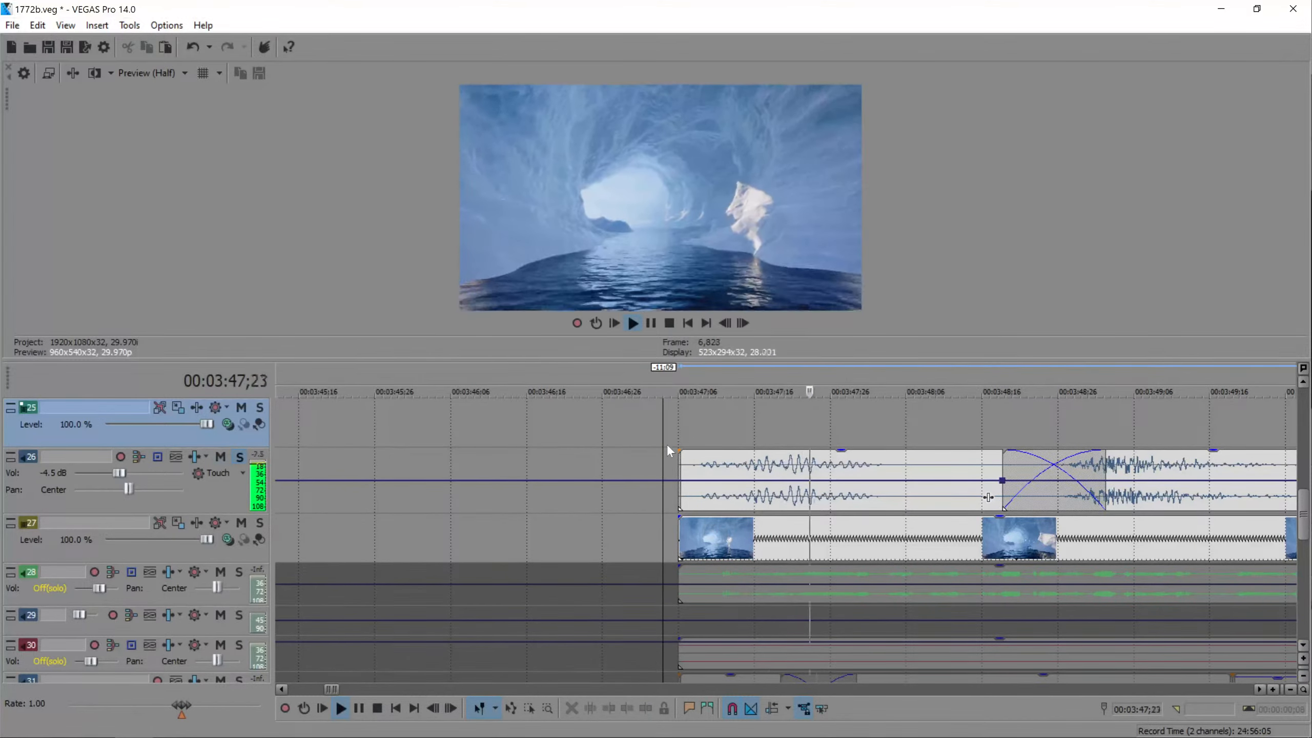
{"action": "scroll", "coordinate": [666, 444], "scroll_direction": "down", "scroll_amount": 3}
{"action": "key", "text": "space"}
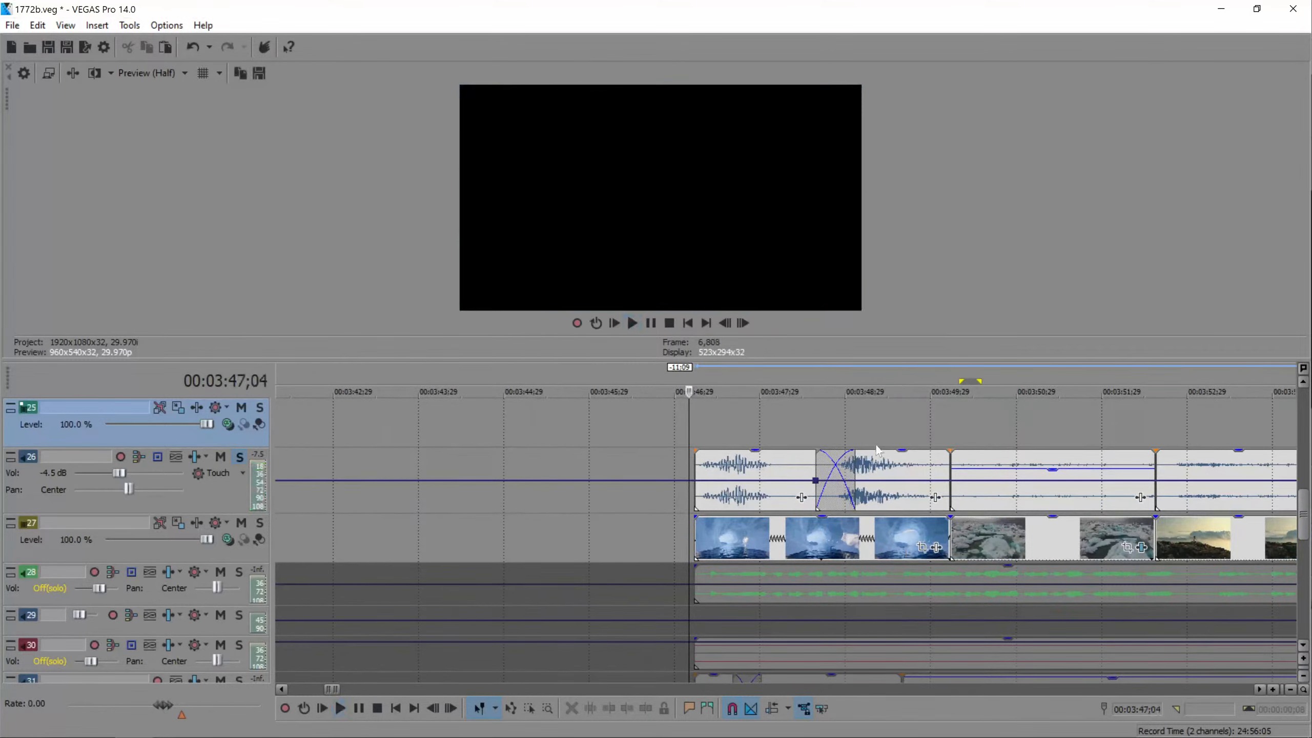
- Lower the second whoosh's gain under the ice cave clip and play the full mix with the sound effects track's solo off
{"action": "left_click_drag", "start_coordinate": [890, 452], "coordinate": [889, 501]}
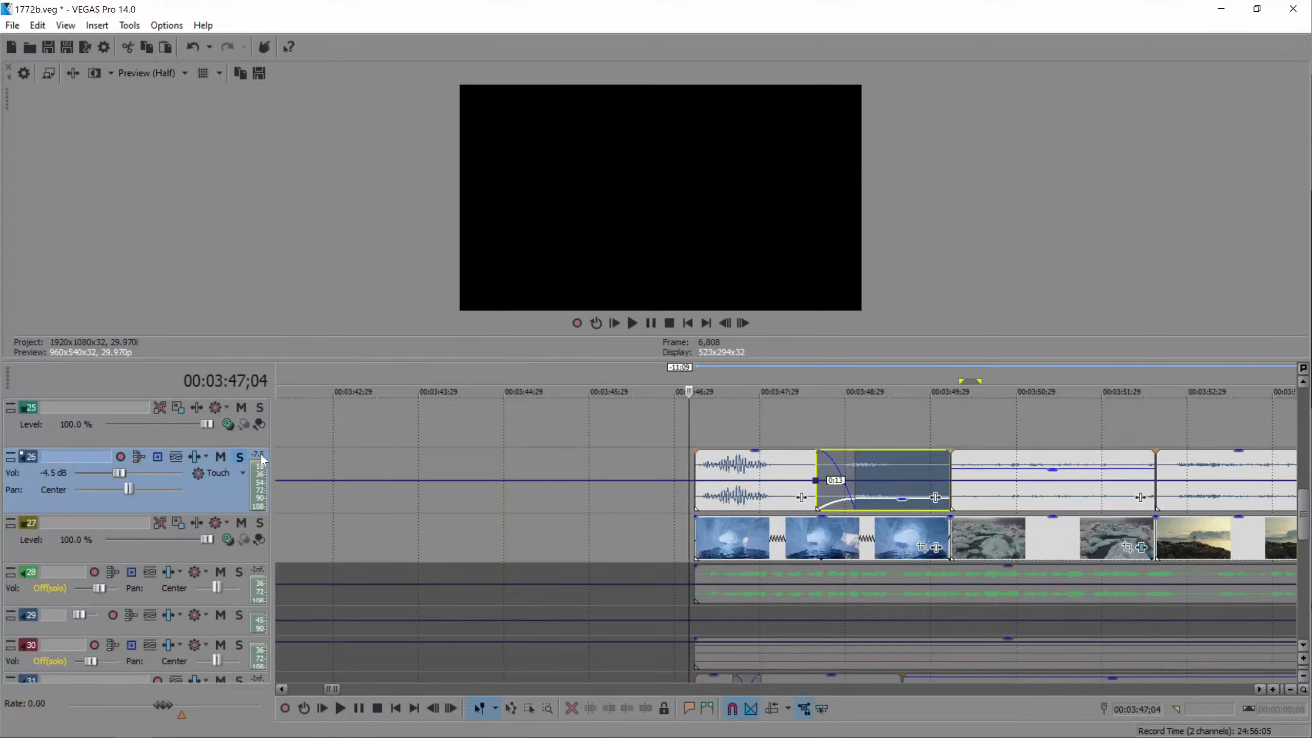
{"action": "left_click", "coordinate": [237, 456]}
{"action": "left_click", "coordinate": [686, 420]}
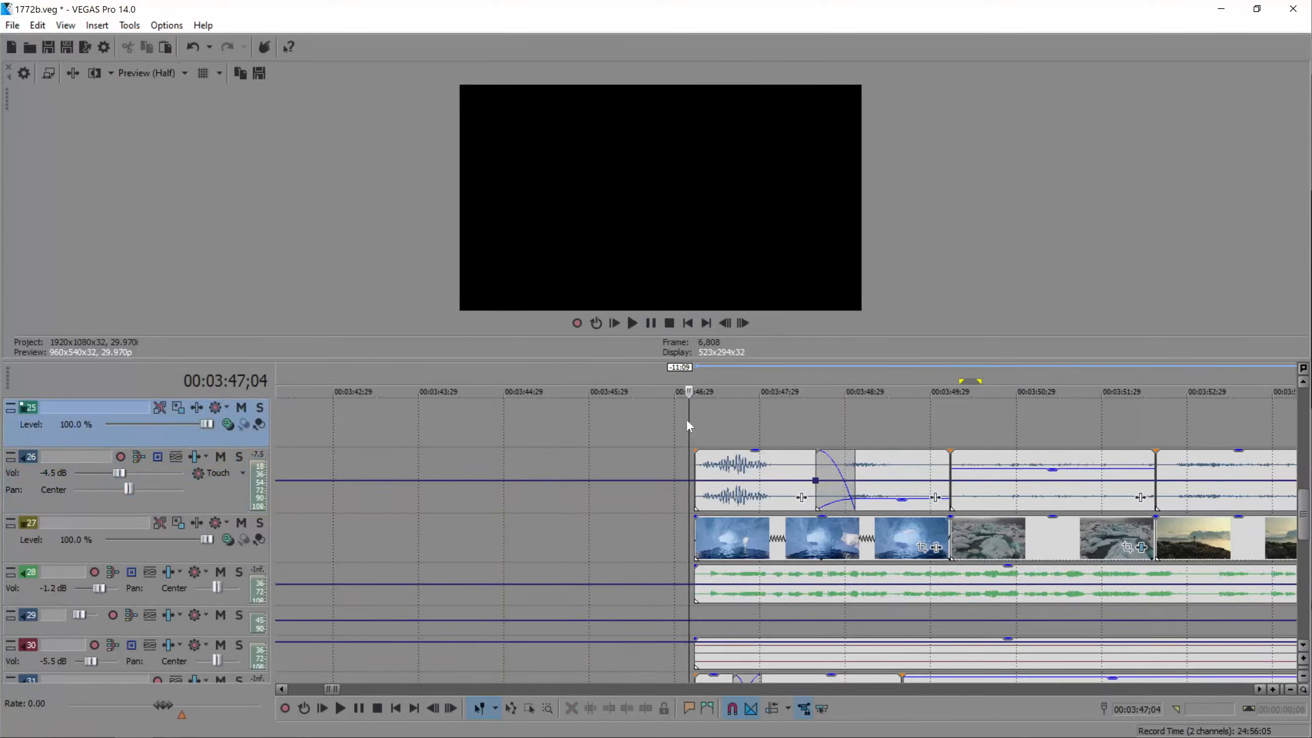
{"action": "key", "text": "space"}
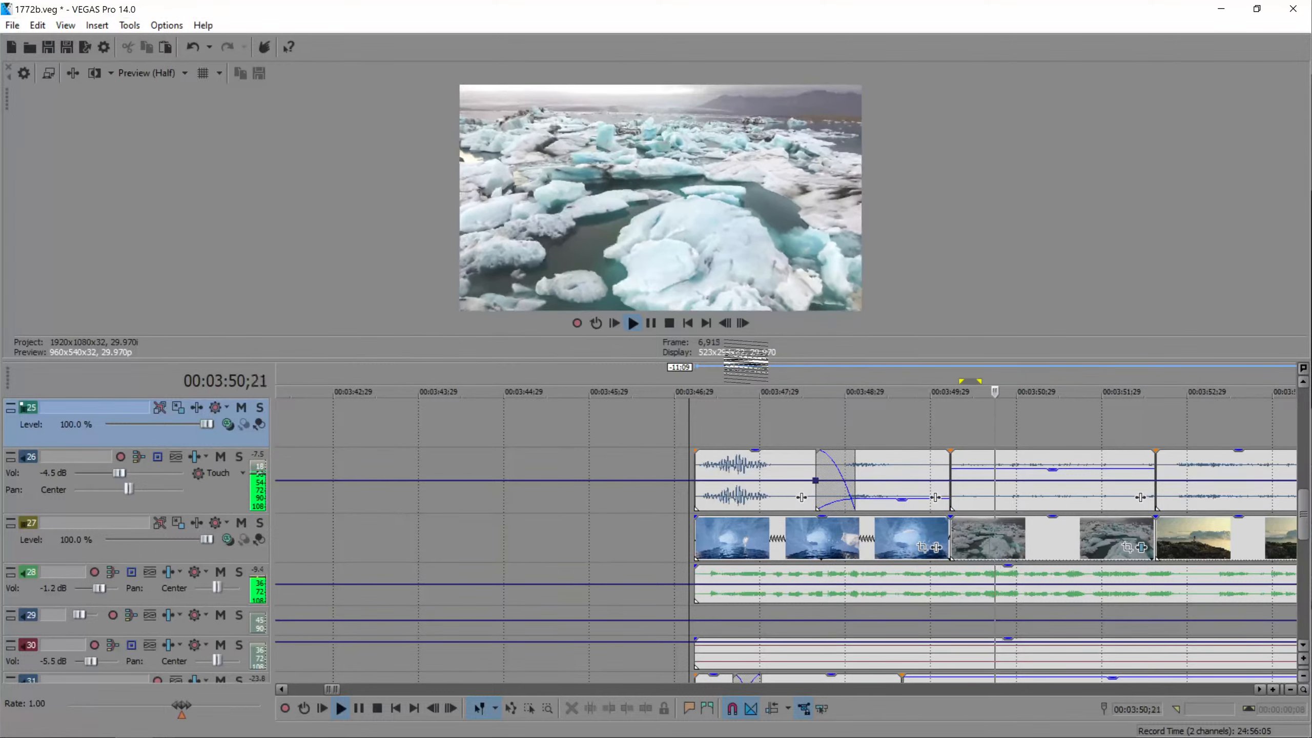
{"action": "key", "text": "space"}
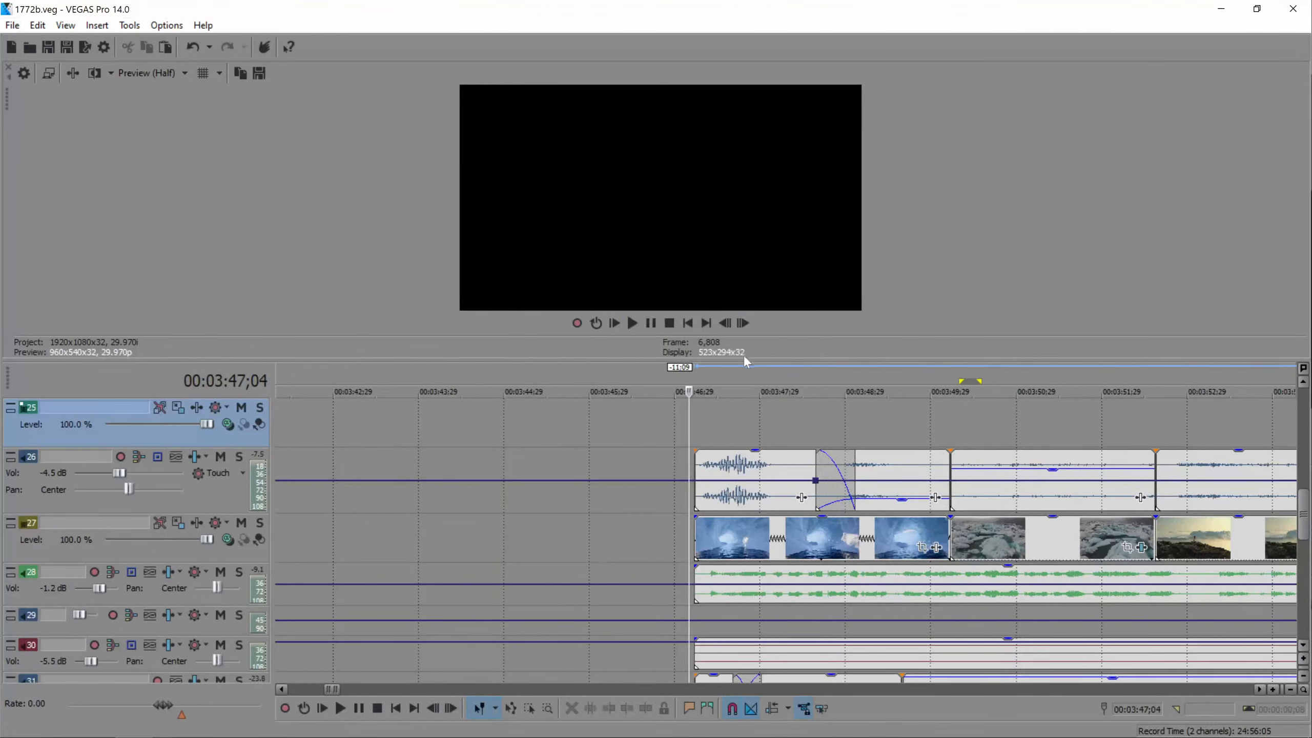
- Open the Nectar 3 effect on track 28's voice-over and play the mix from about 00:08:04 to watch its EQ response
{"action": "left_click_drag", "start_coordinate": [744, 357], "coordinate": [744, 274]}
{"action": "scroll", "coordinate": [730, 369], "scroll_direction": "down", "scroll_amount": 15}
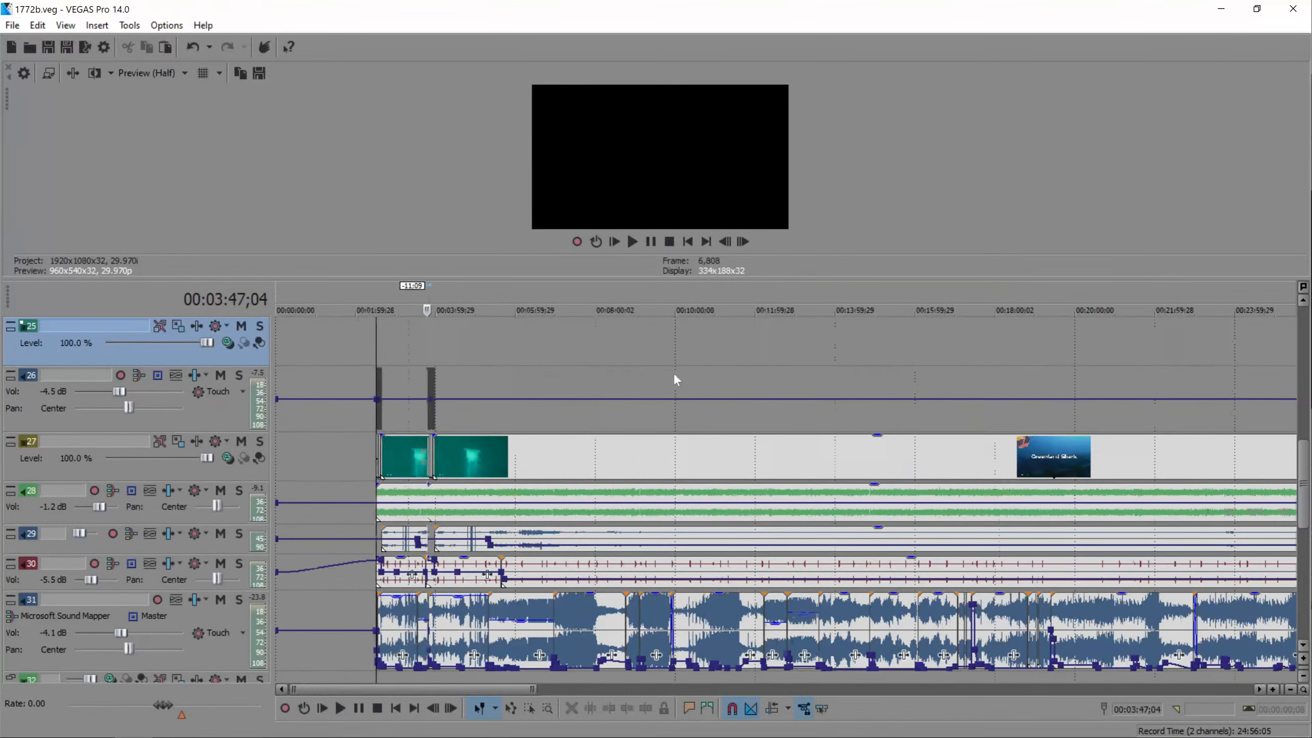
{"action": "scroll", "coordinate": [677, 377], "scroll_direction": "down", "scroll_amount": 2}
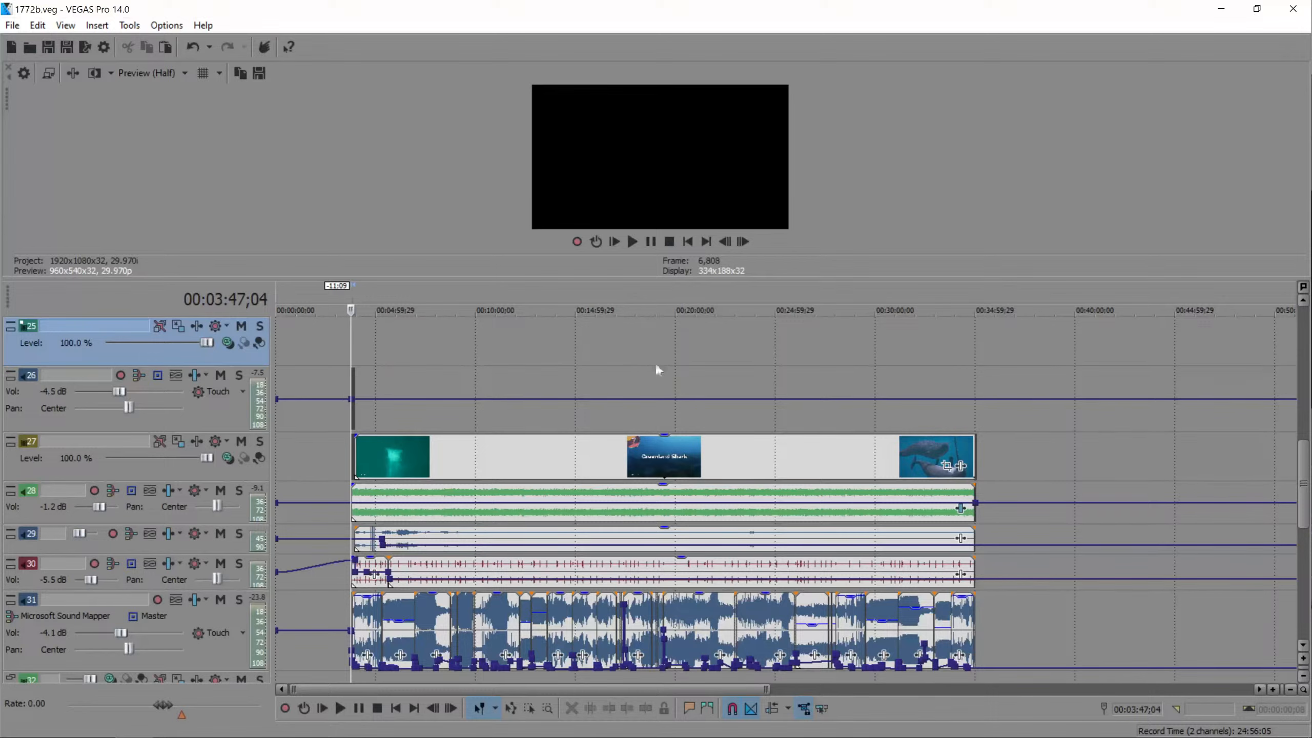
{"action": "left_click", "coordinate": [430, 467]}
{"action": "left_click", "coordinate": [960, 508]}
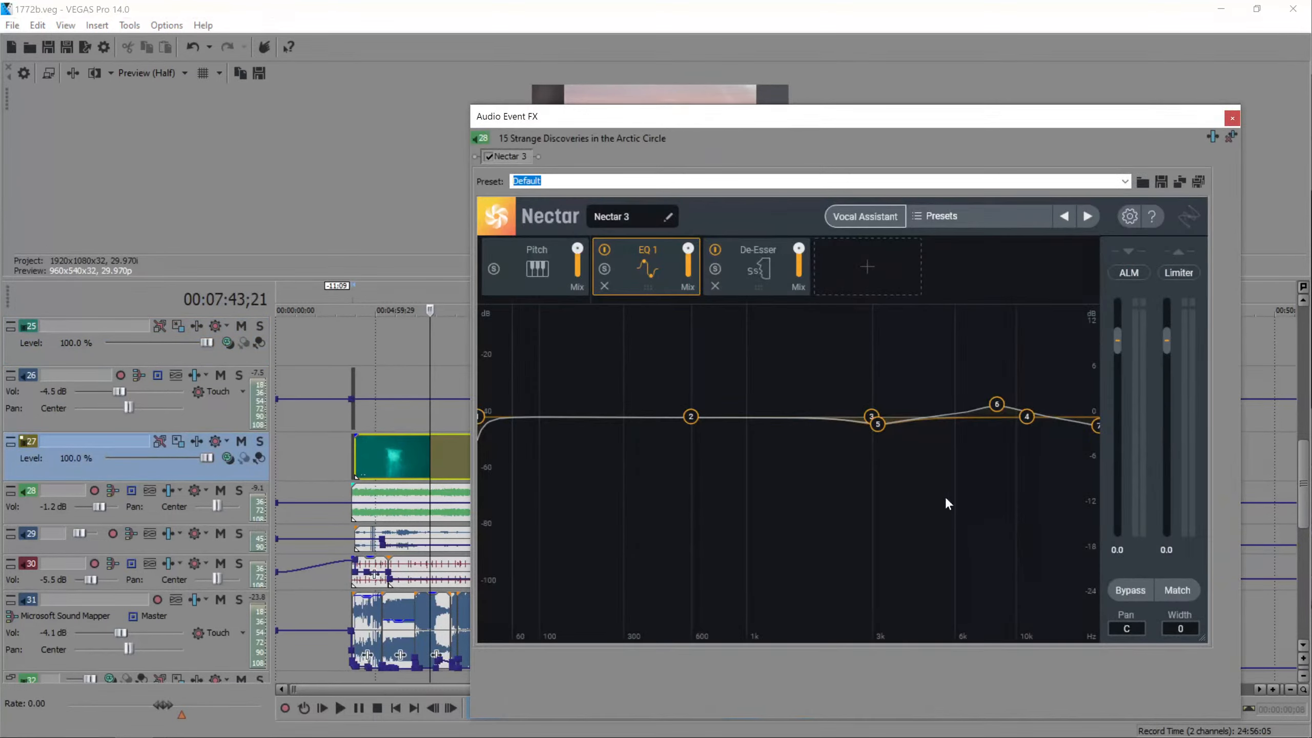
{"action": "left_click", "coordinate": [435, 497]}
{"action": "key", "text": "space"}
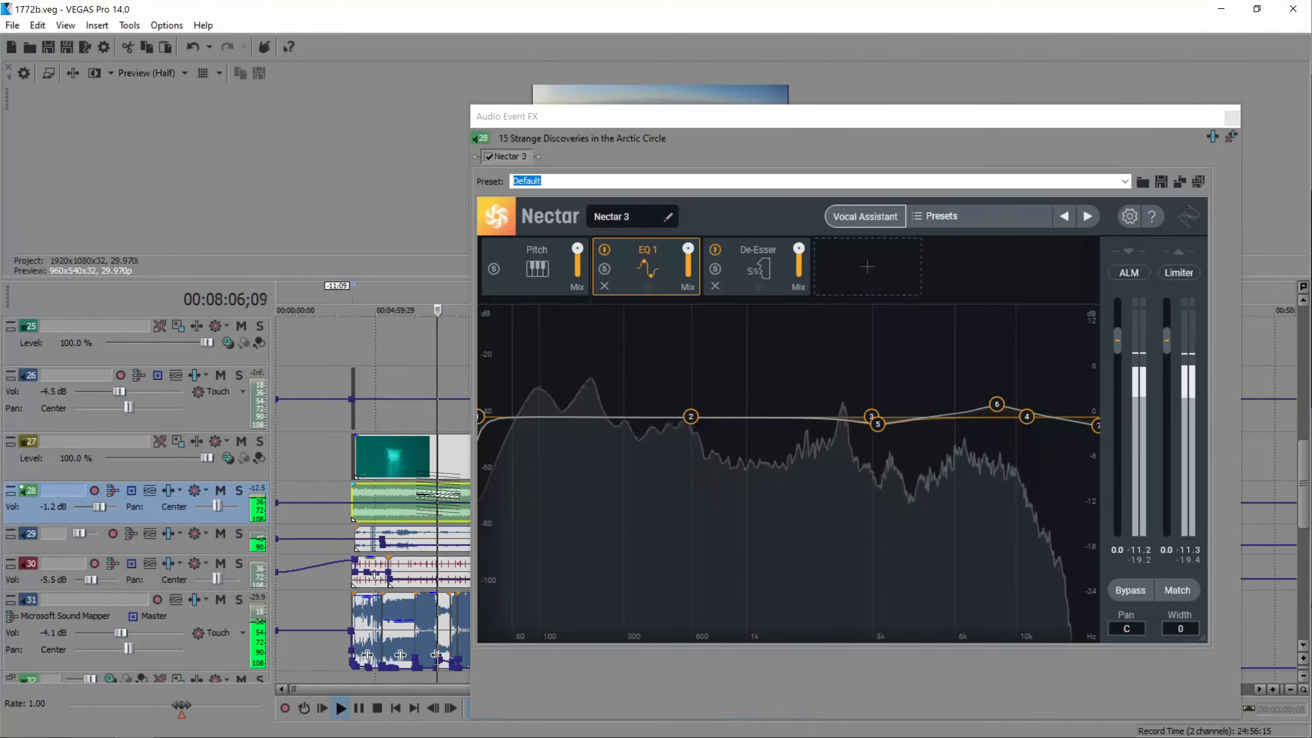
- Solo track 28 and look through the modules that can be added to the voice-over's Nectar 3 chain
{"action": "left_click", "coordinate": [240, 490]}
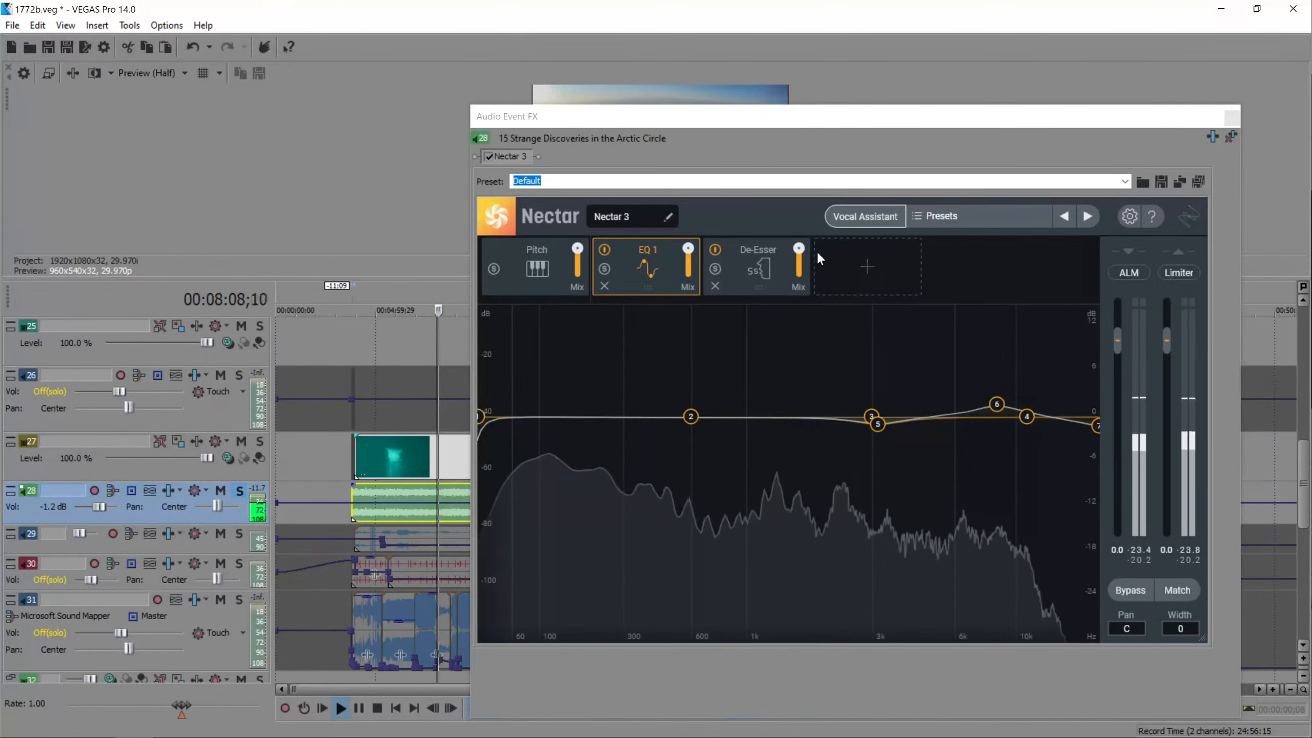
{"action": "left_click", "coordinate": [857, 250]}
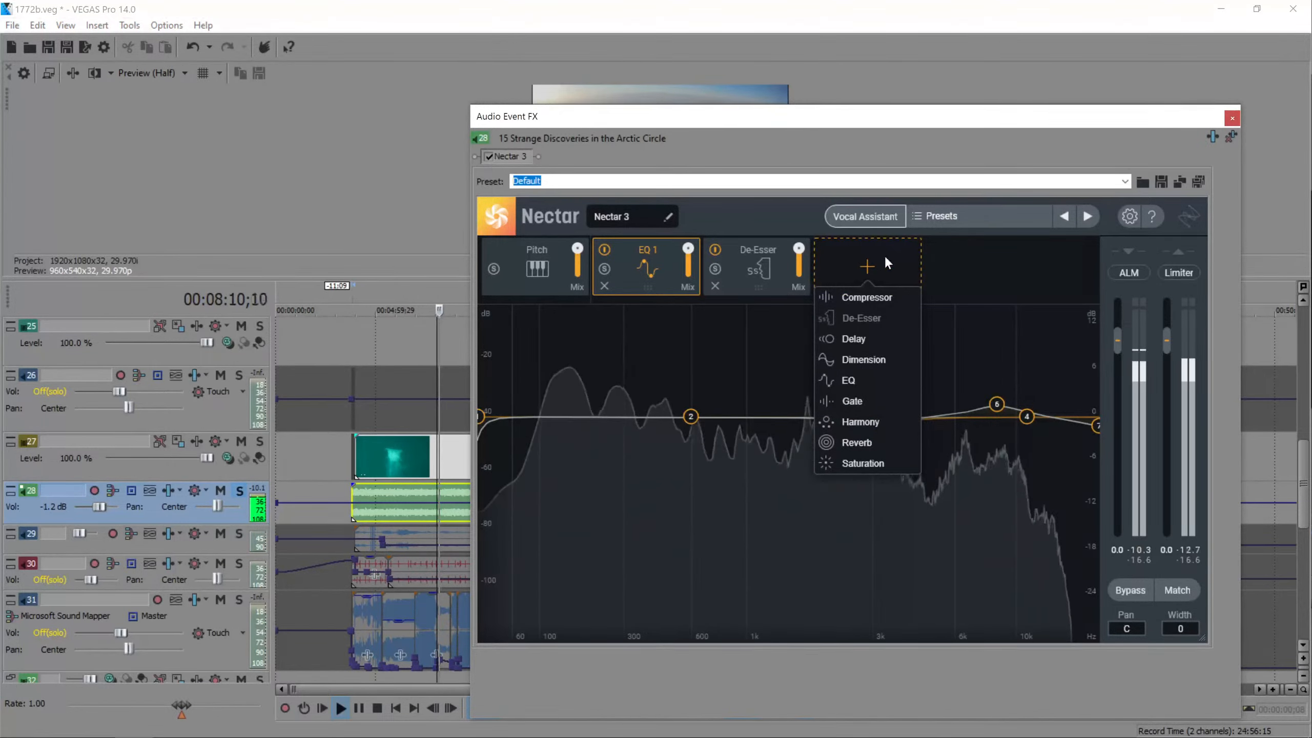
{"action": "left_click", "coordinate": [924, 267]}
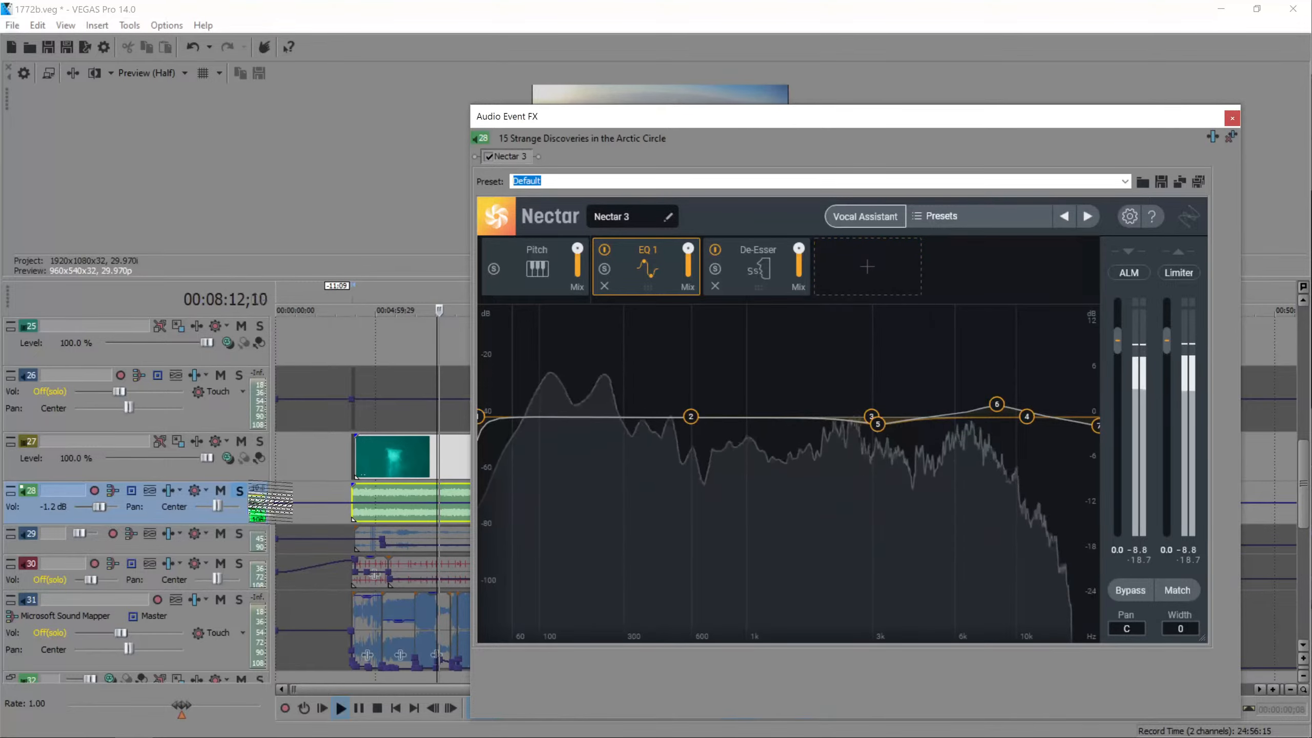
- Turn off track 28's solo, save the project and close the voice-over's effect window
{"action": "left_click", "coordinate": [240, 491]}
{"action": "key", "text": "space"}
{"action": "key", "text": "ctrl+s"}
{"action": "left_click", "coordinate": [1238, 118]}
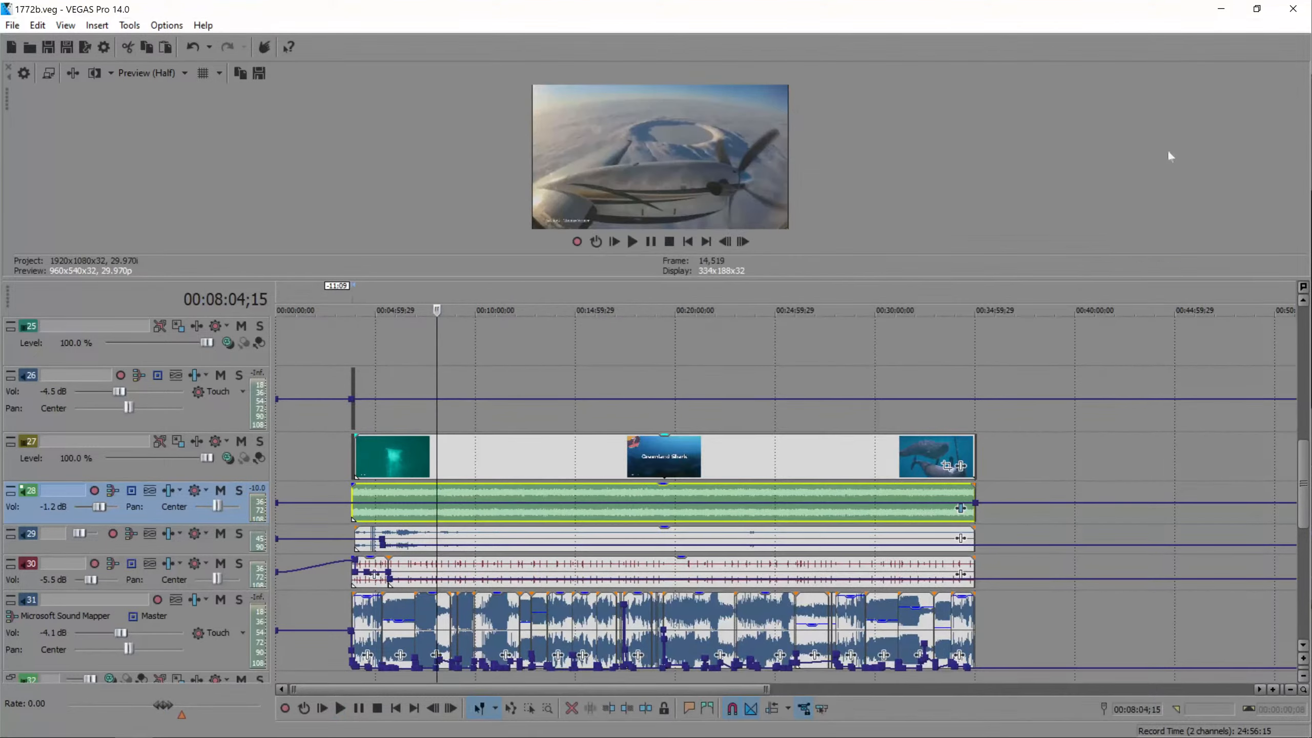
- Switch to Chrome and check the live stream's chat on its YouTube watch page and in YouTube Studio
{"action": "left_click", "coordinate": [57, 722]}
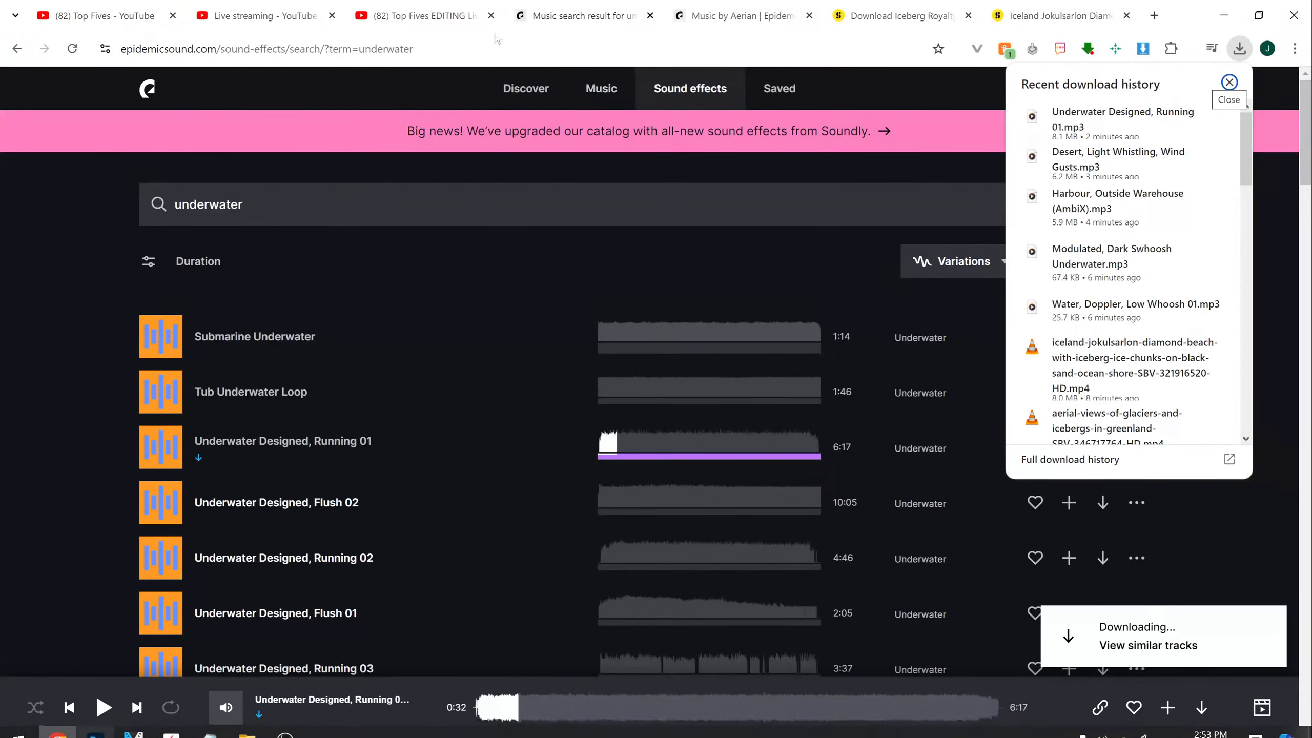
{"action": "left_click", "coordinate": [464, 6]}
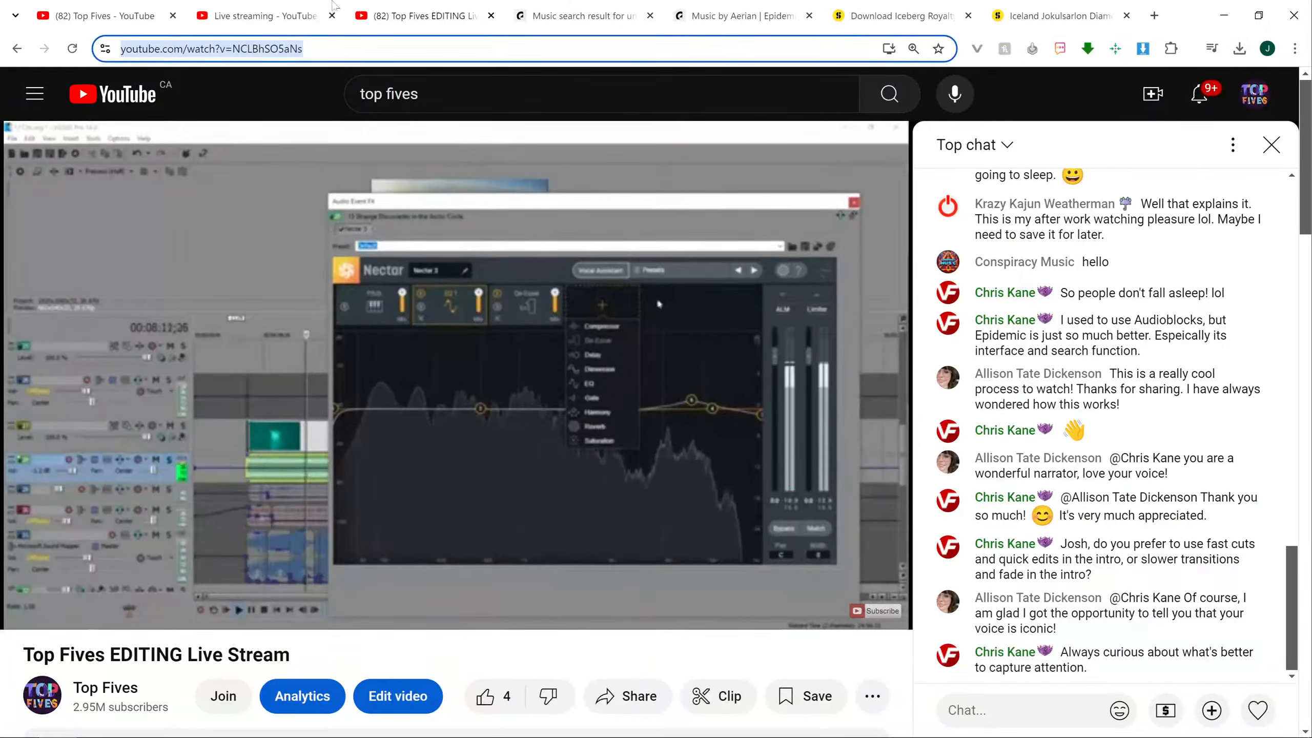
{"action": "left_click", "coordinate": [258, 15]}
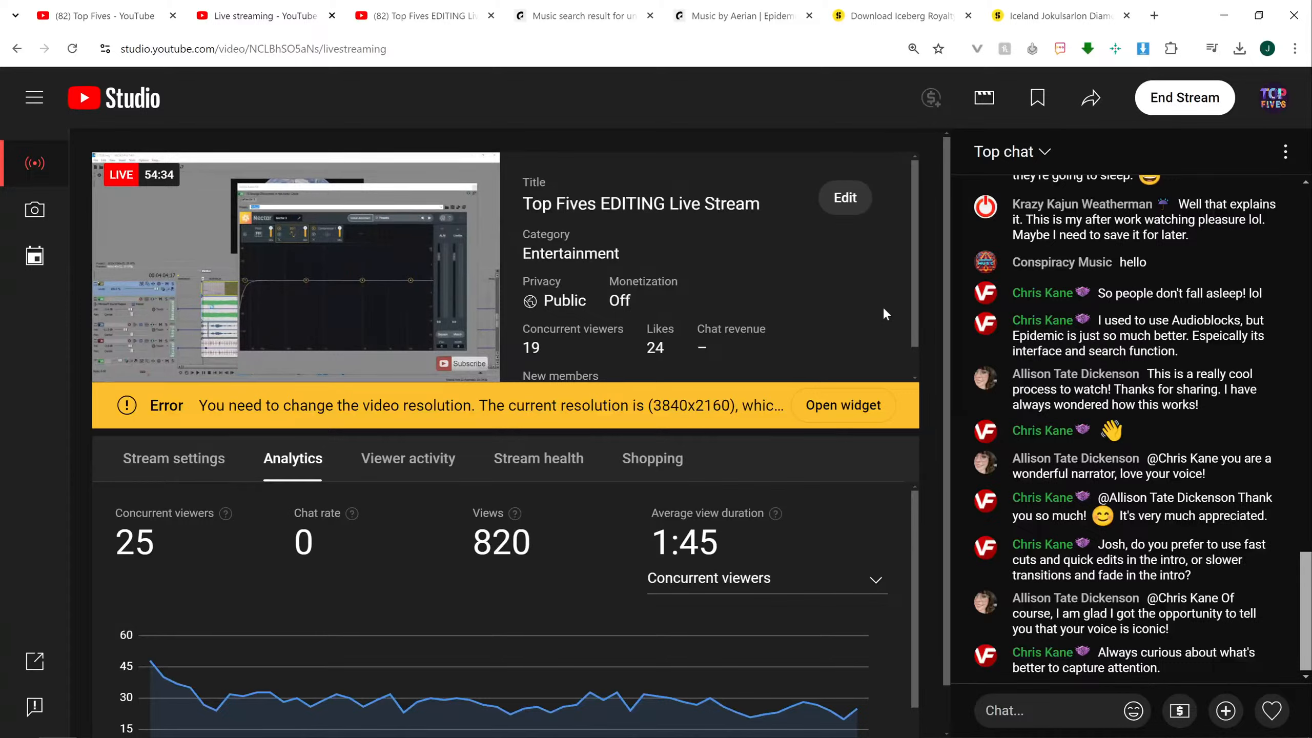
- Switch back to VEGAS Pro, solo tracks 26 and 27, and play from the start of the ice cave clip in an enlarged preview
{"action": "left_click", "coordinate": [140, 728]}
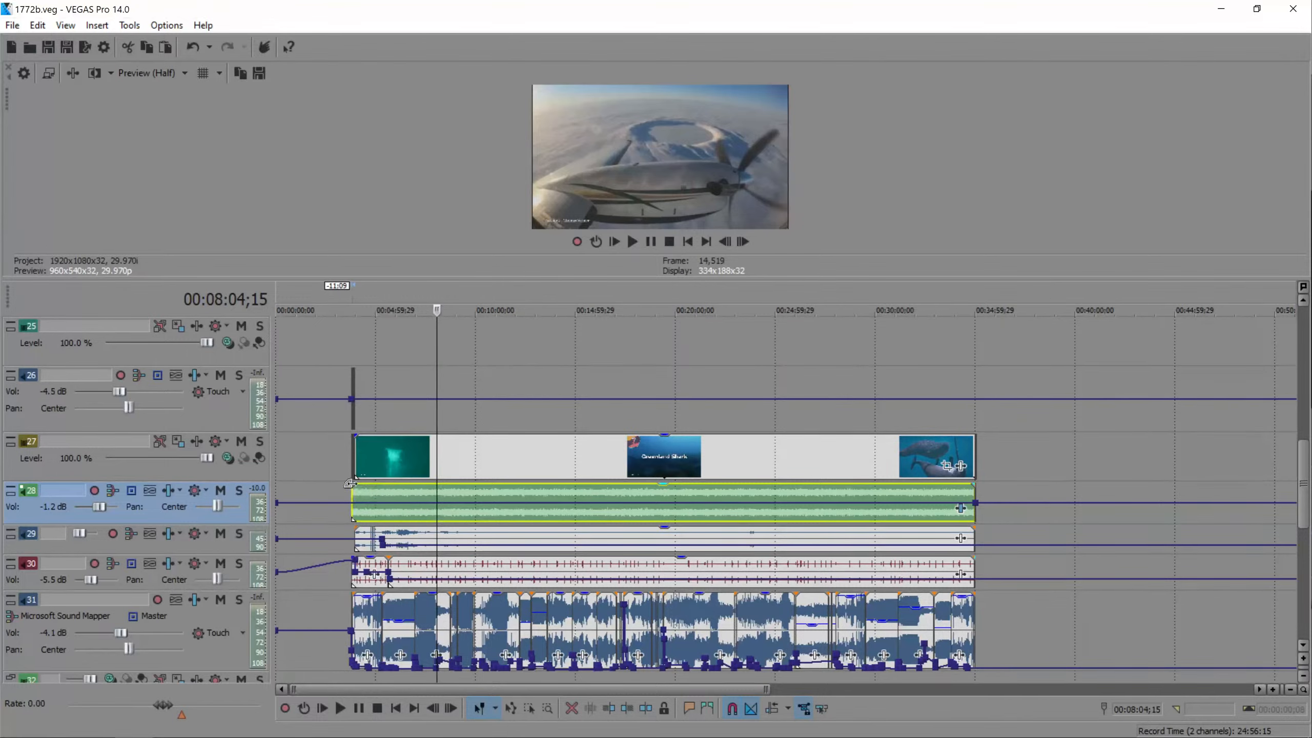
{"action": "left_click", "coordinate": [350, 454]}
{"action": "scroll", "coordinate": [792, 433], "scroll_direction": "up", "scroll_amount": 6}
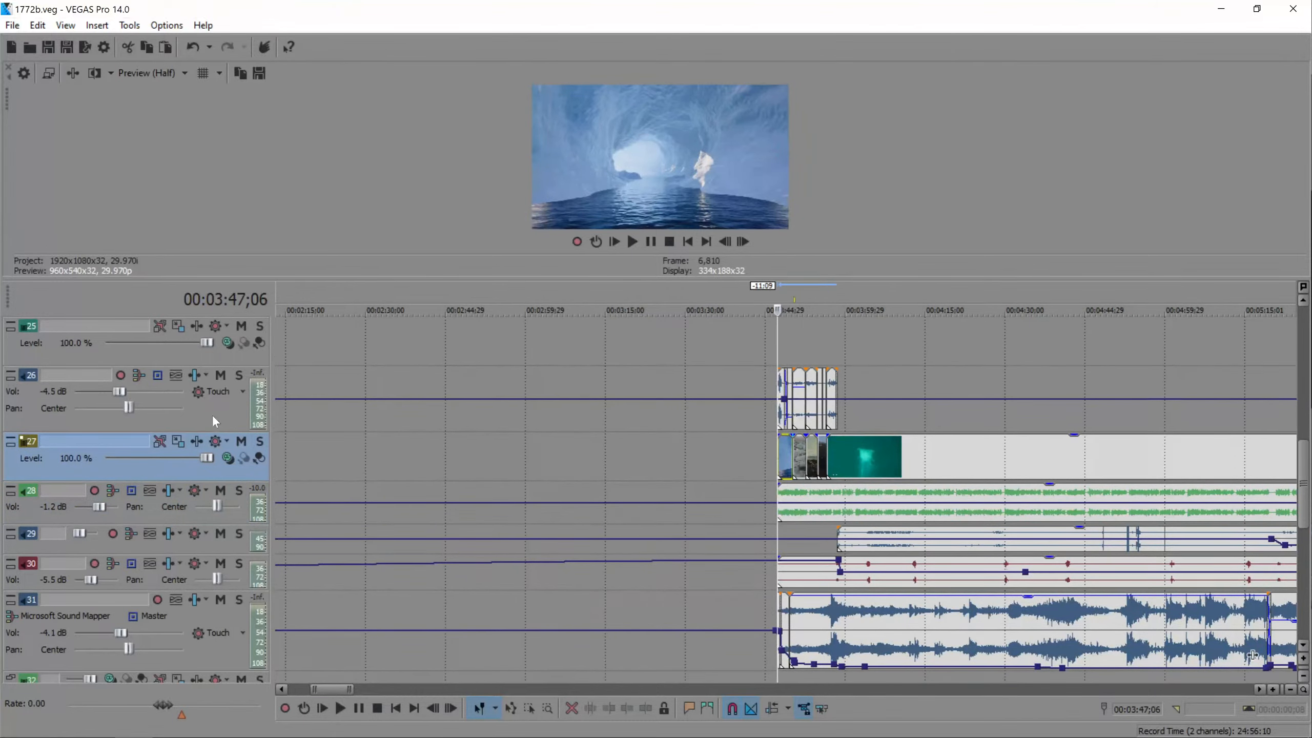
{"action": "left_click", "coordinate": [260, 440]}
{"action": "key", "text": "space"}
{"action": "key", "text": "space"}
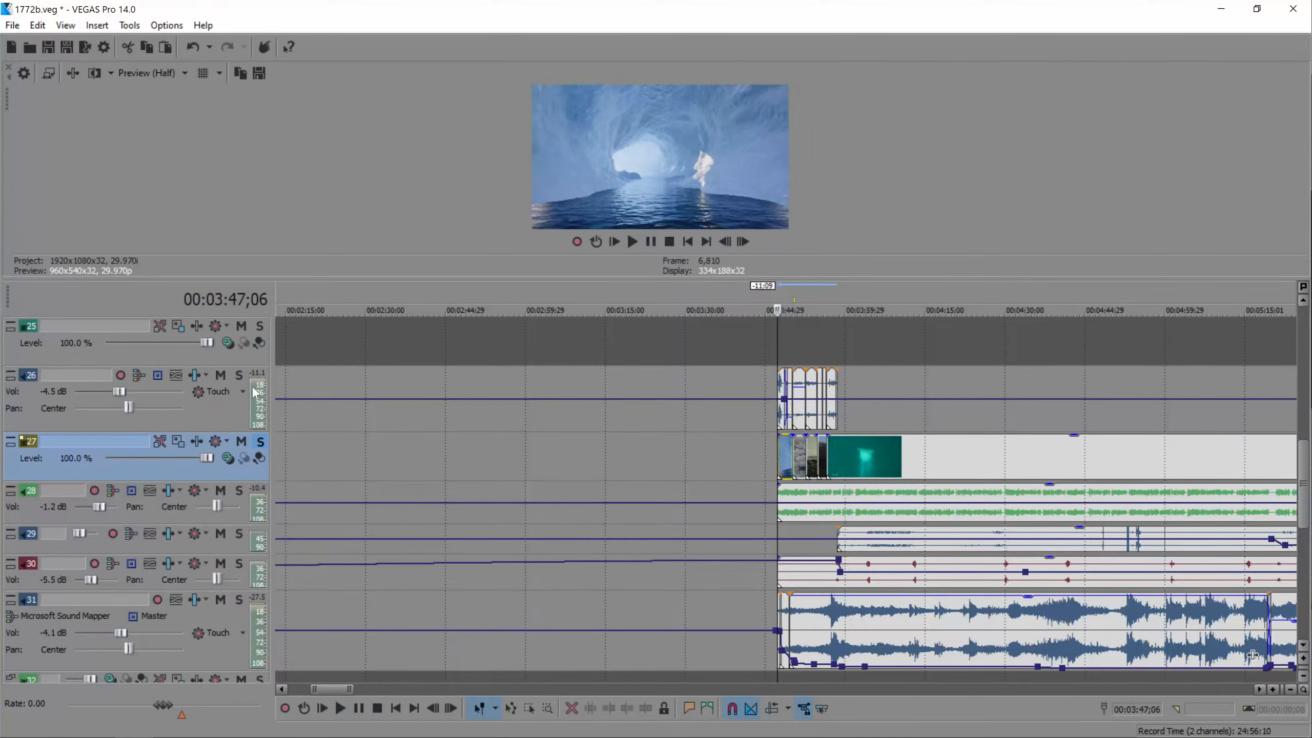
{"action": "left_click", "coordinate": [237, 377]}
{"action": "key", "text": "space"}
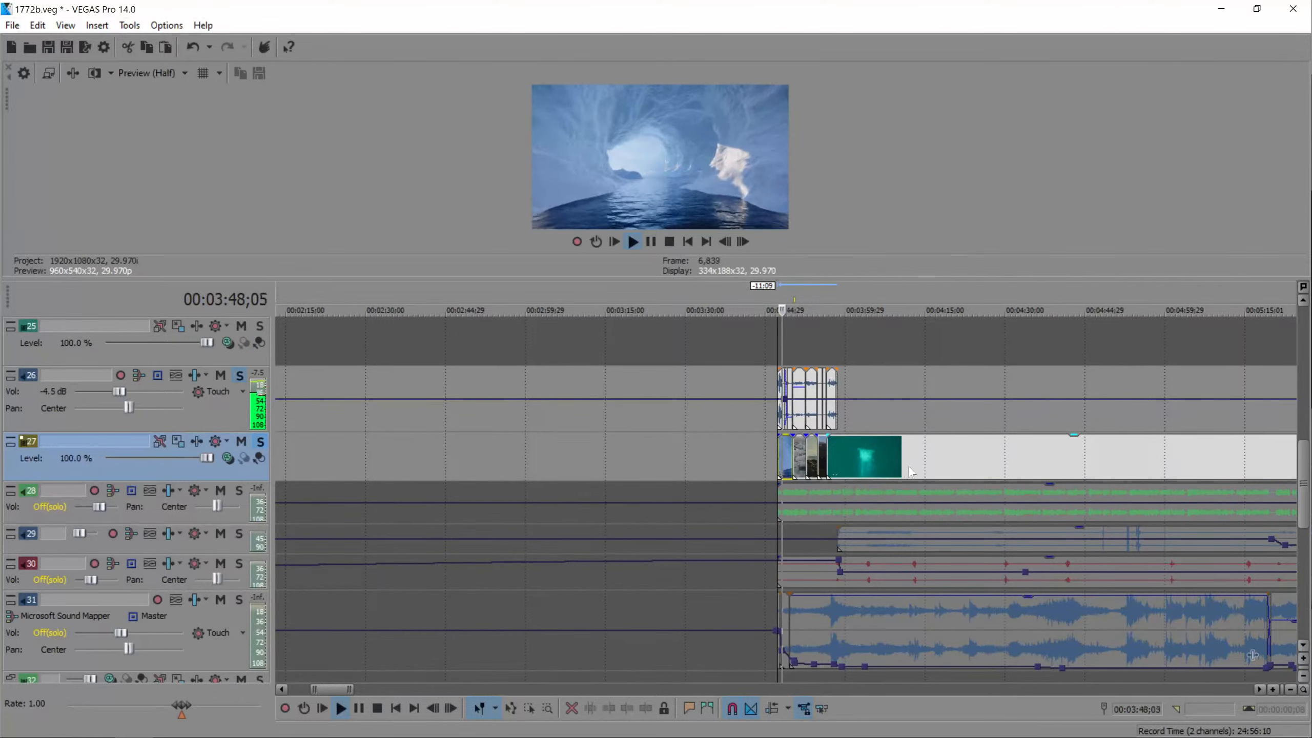
{"action": "left_click_drag", "start_coordinate": [833, 281], "coordinate": [812, 413]}
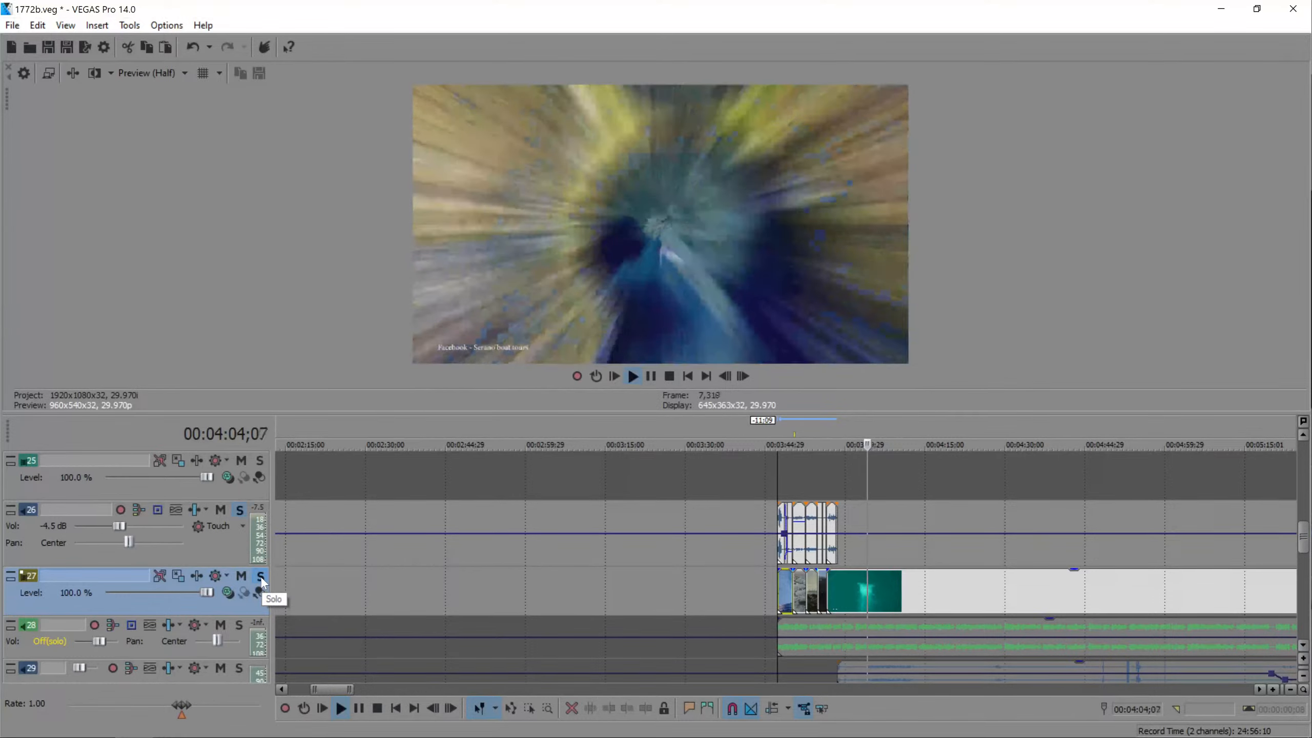
- Play the Google Earth zoom on track 27 from about 00:04:04;19 twice
{"action": "left_click", "coordinate": [872, 610]}
{"action": "scroll", "coordinate": [870, 590], "scroll_direction": "up", "scroll_amount": 2}
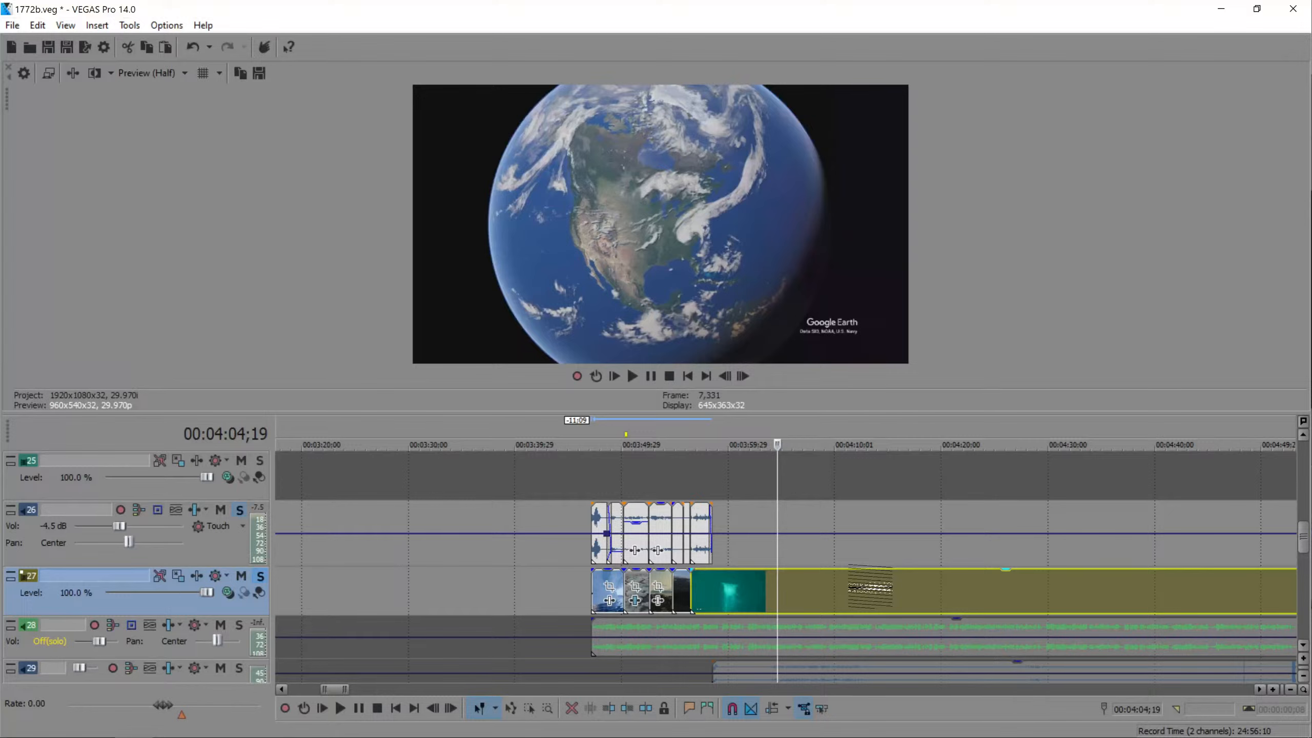
{"action": "key", "text": "space"}
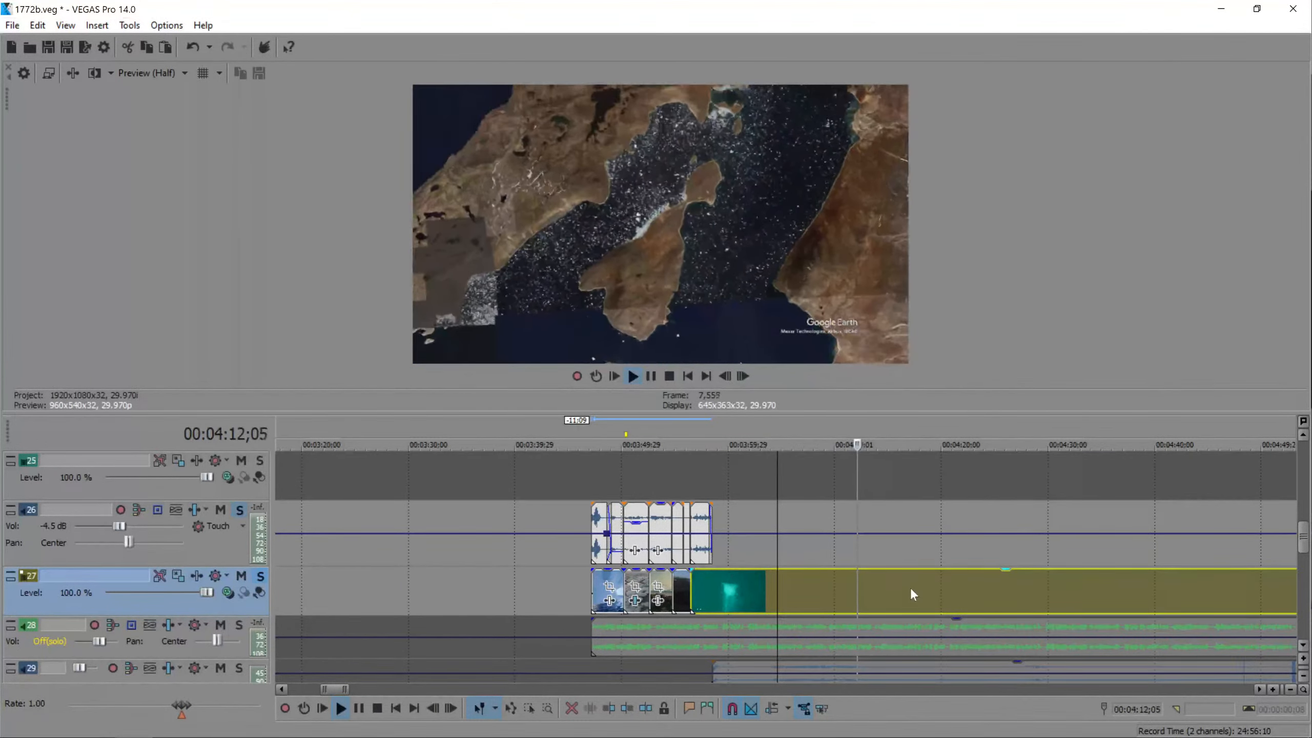
{"action": "key", "text": "space"}
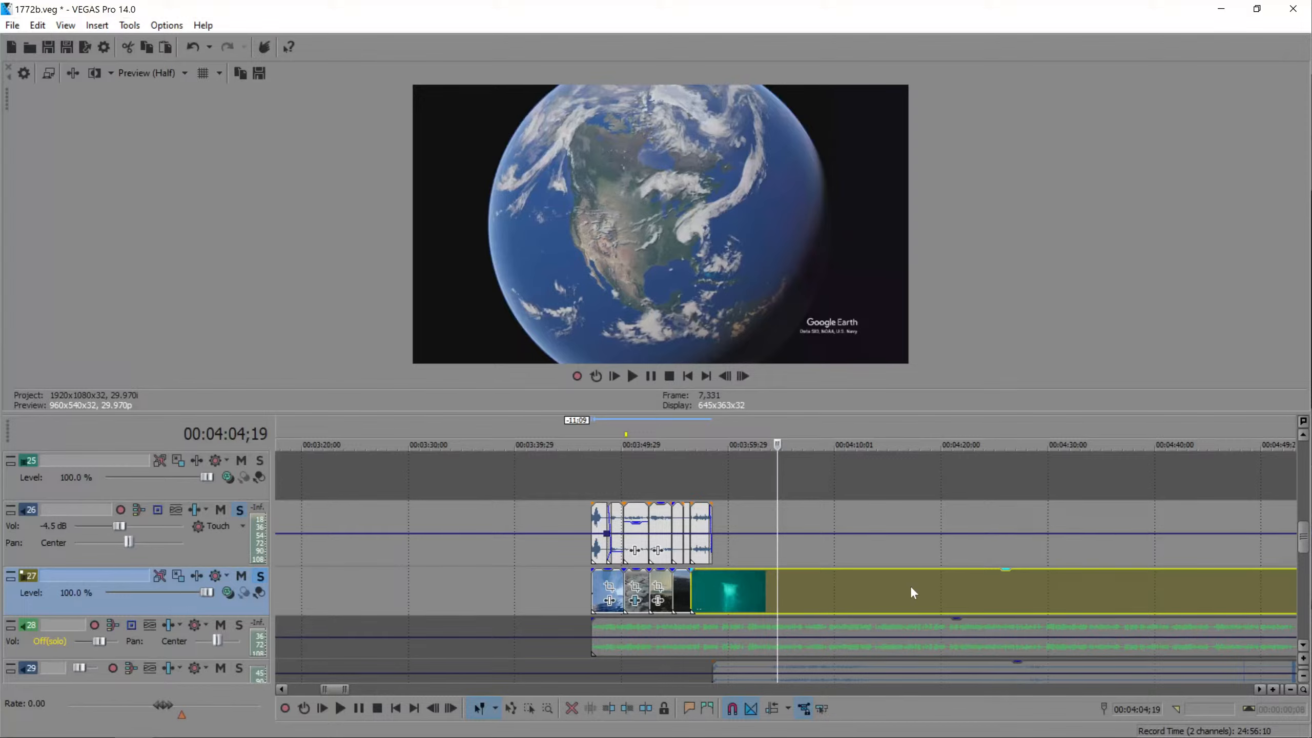
{"action": "key", "text": "space"}
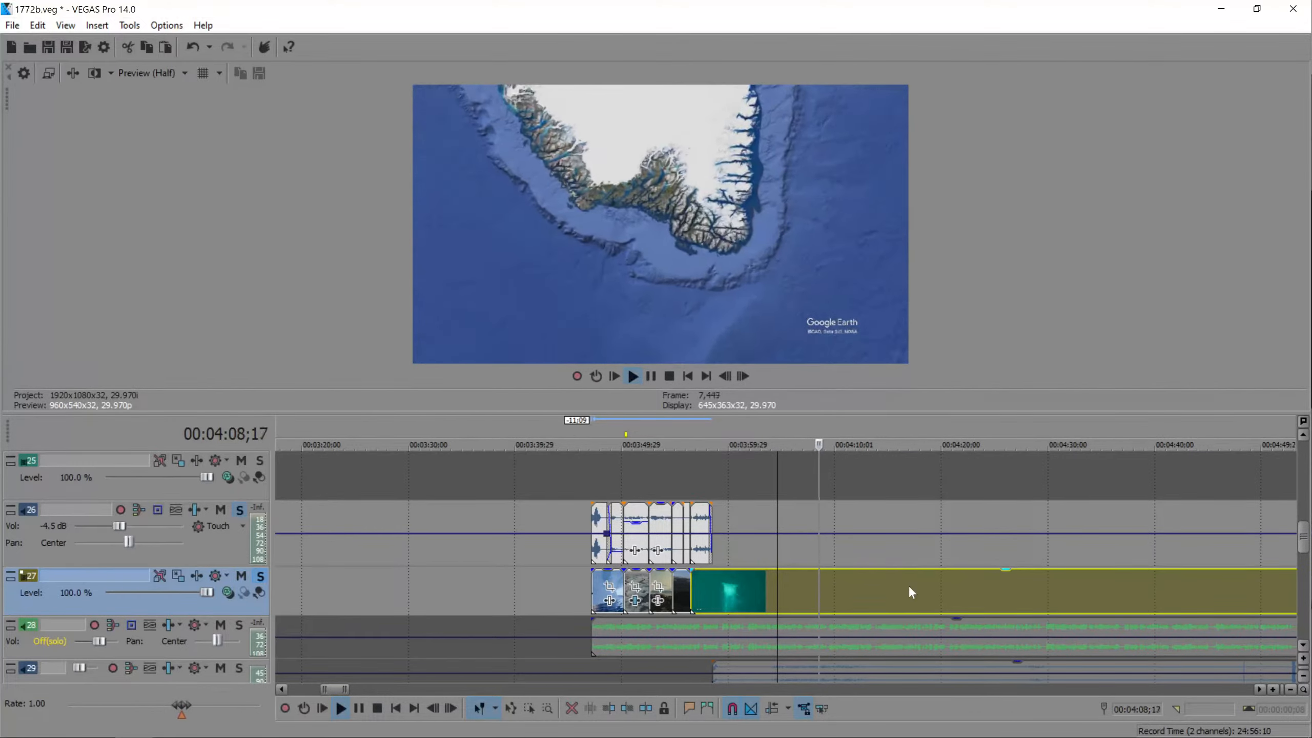
{"action": "key", "text": "space"}
- Switch to the YouTube Studio live stream page in Chrome and check the system clock and calendar
{"action": "left_click", "coordinate": [66, 725]}
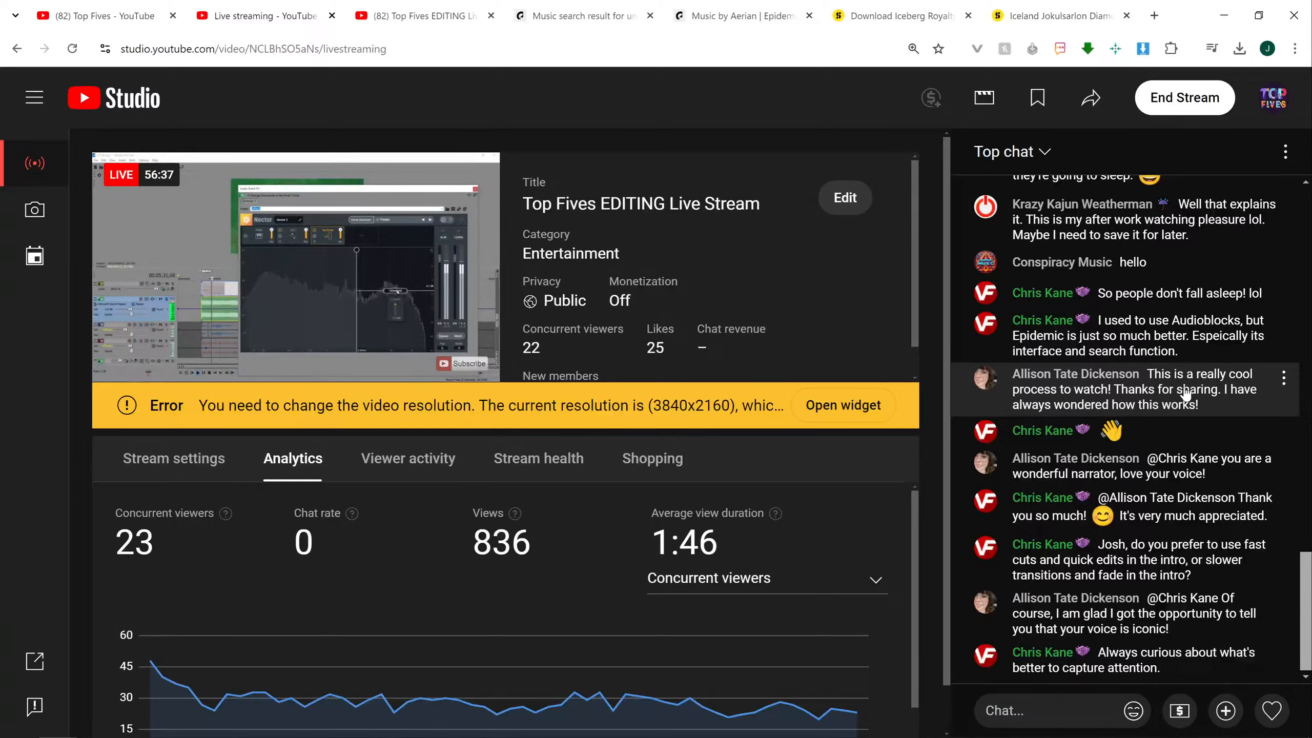
{"action": "mouse_move", "coordinate": [1256, 731]}
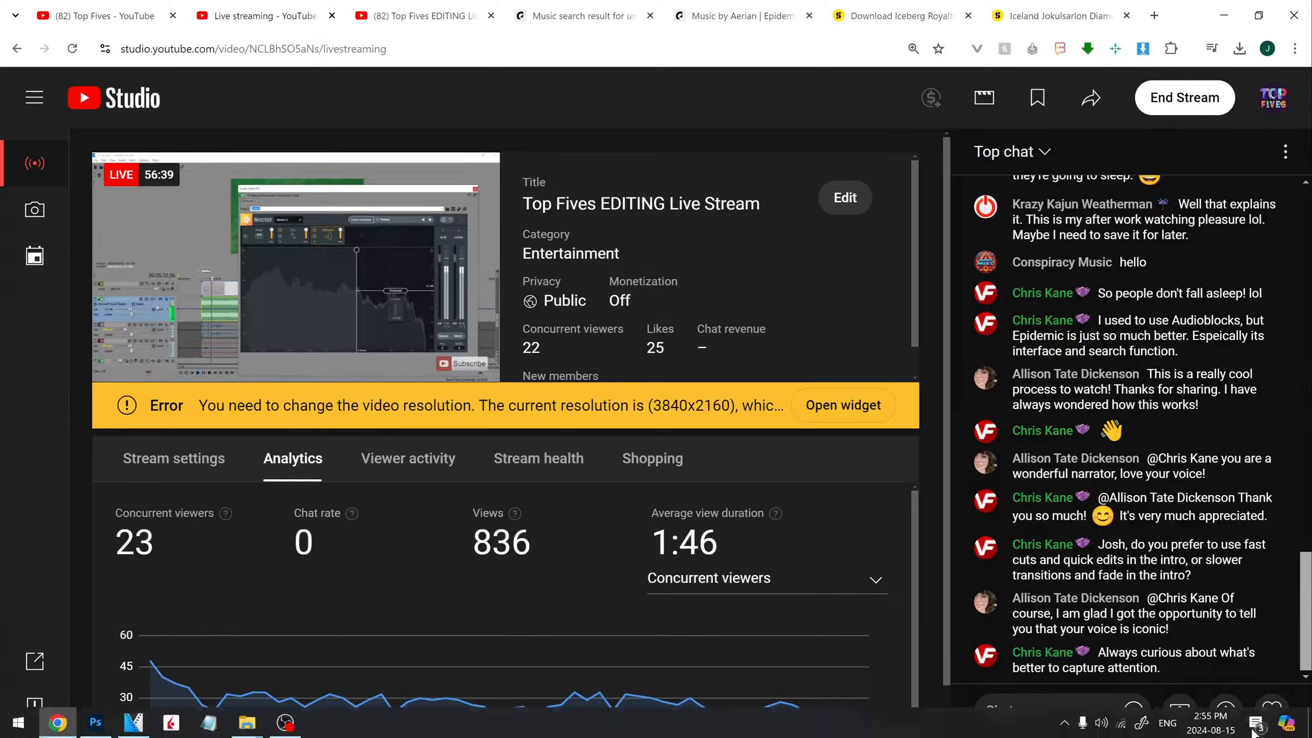
{"action": "left_click", "coordinate": [1219, 723]}
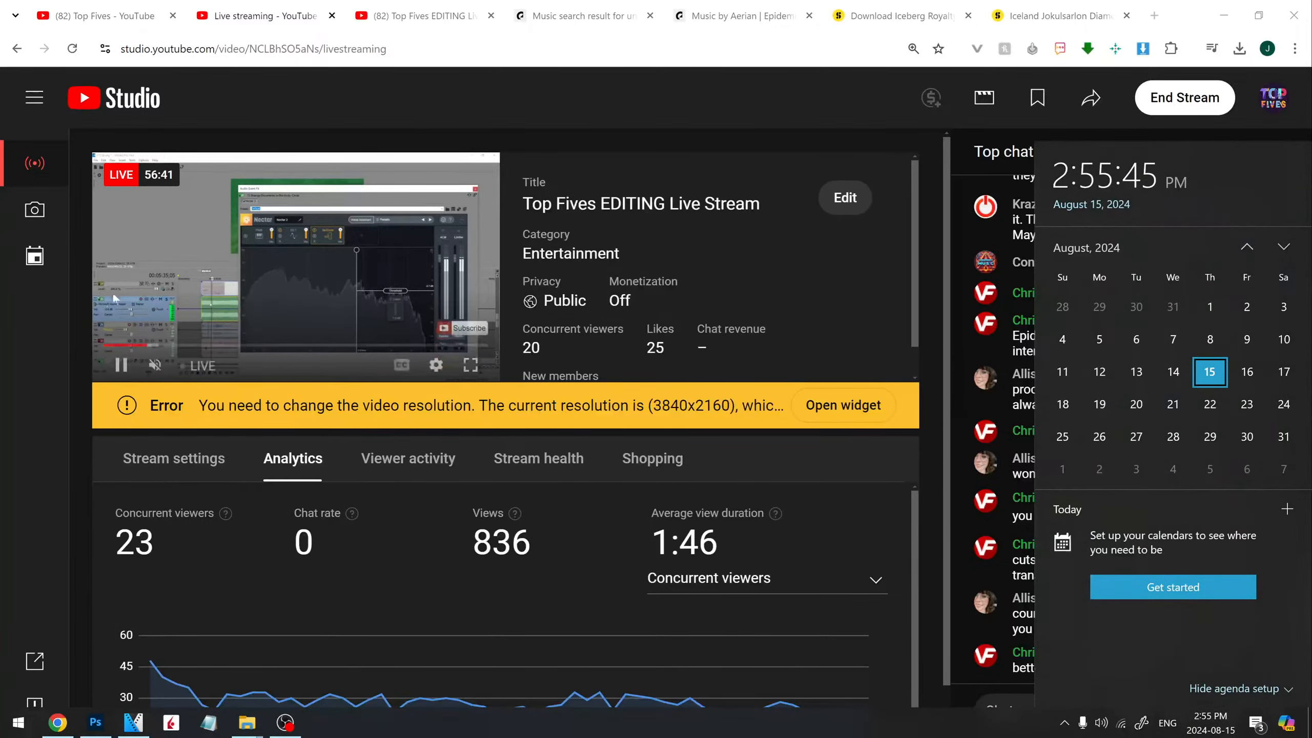
{"action": "left_click", "coordinate": [15, 391]}
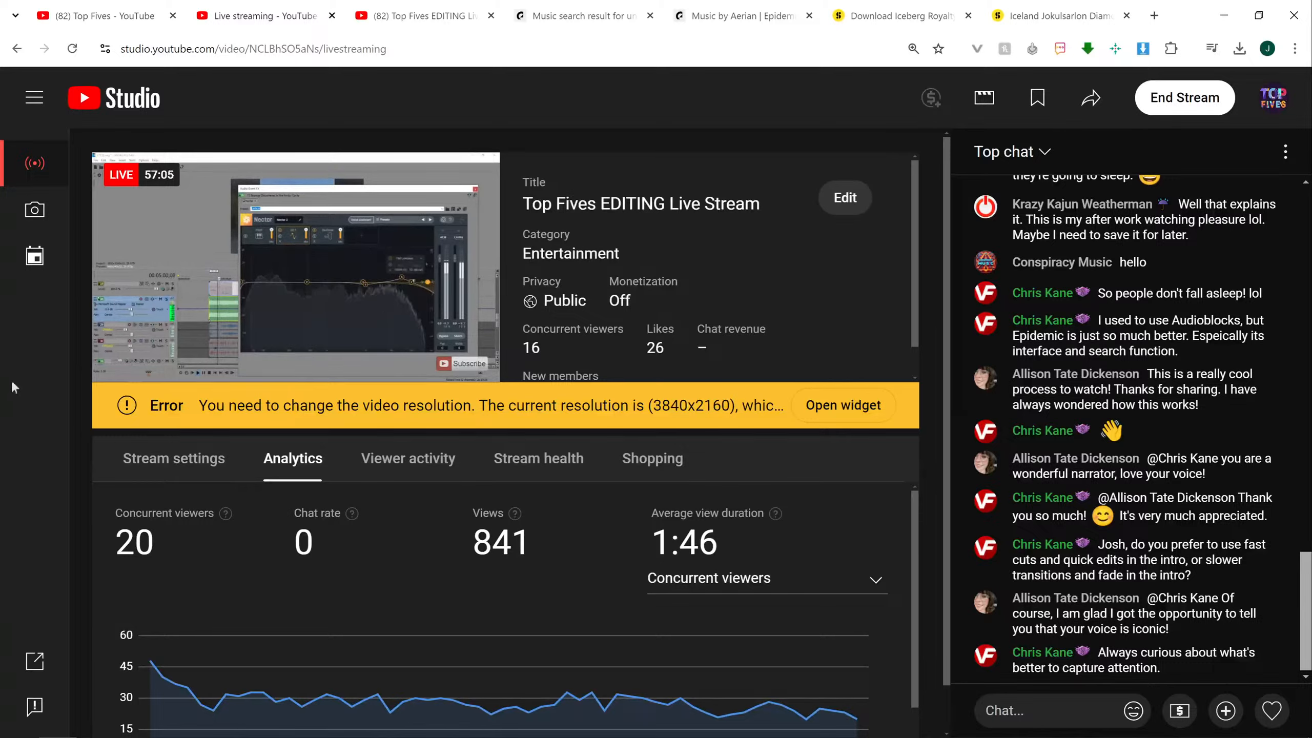
- Read back through the live stream's earlier Top chat messages, then return to the newest ones
{"action": "scroll", "coordinate": [1085, 486], "scroll_direction": "up", "scroll_amount": 1}
{"action": "scroll", "coordinate": [1085, 486], "scroll_direction": "up", "scroll_amount": 3}
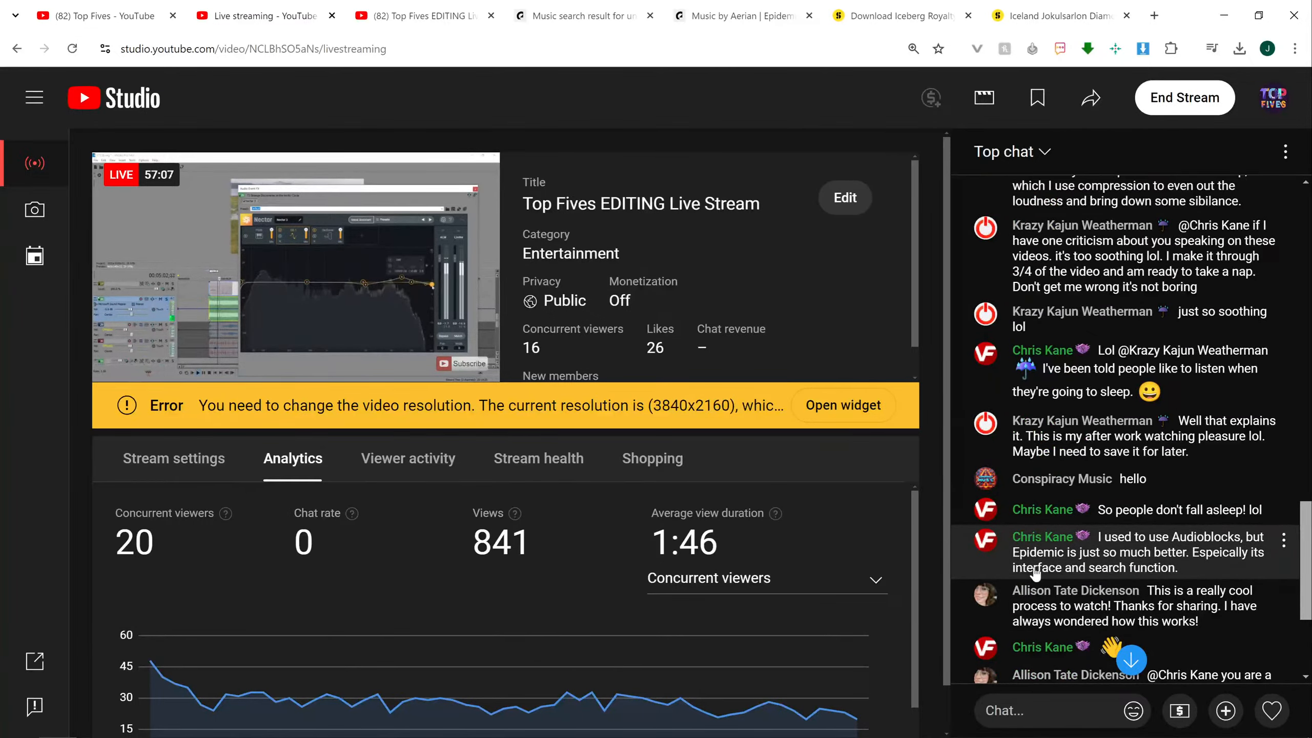
{"action": "scroll", "coordinate": [1033, 572], "scroll_direction": "up", "scroll_amount": 4}
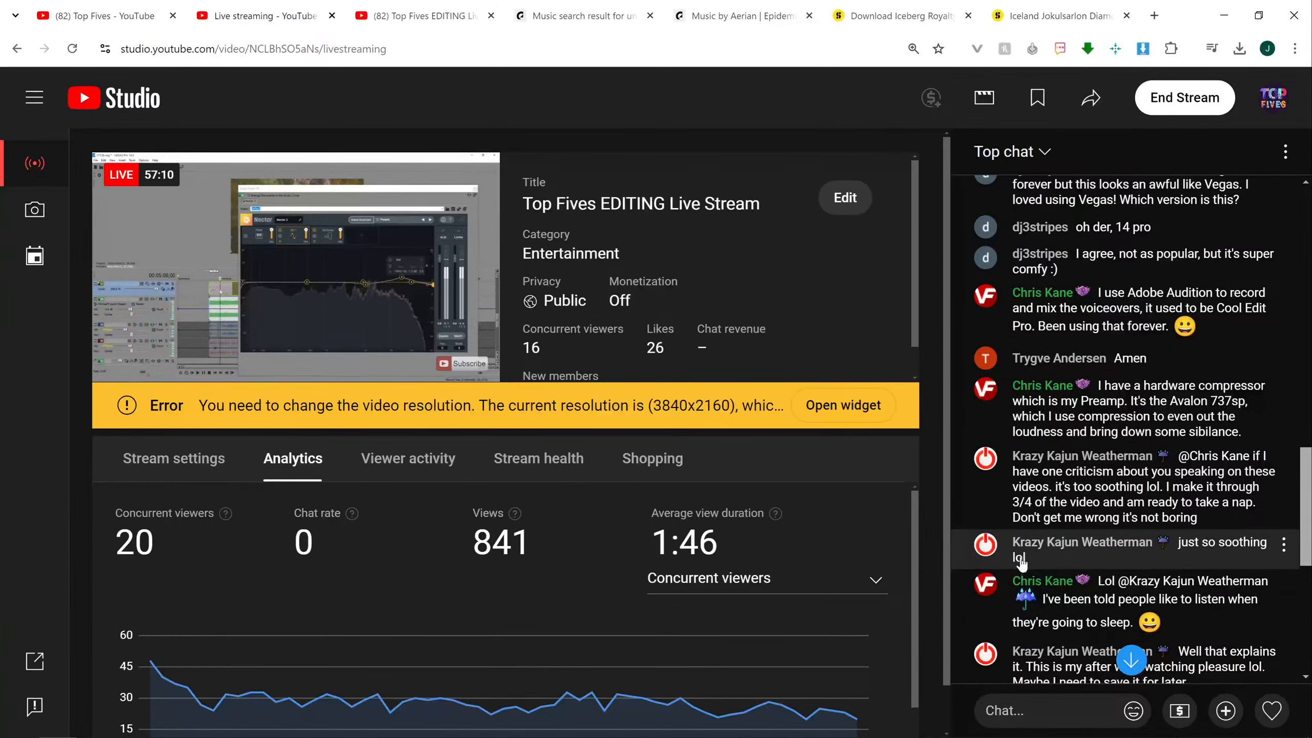
{"action": "scroll", "coordinate": [1041, 553], "scroll_direction": "up", "scroll_amount": 2}
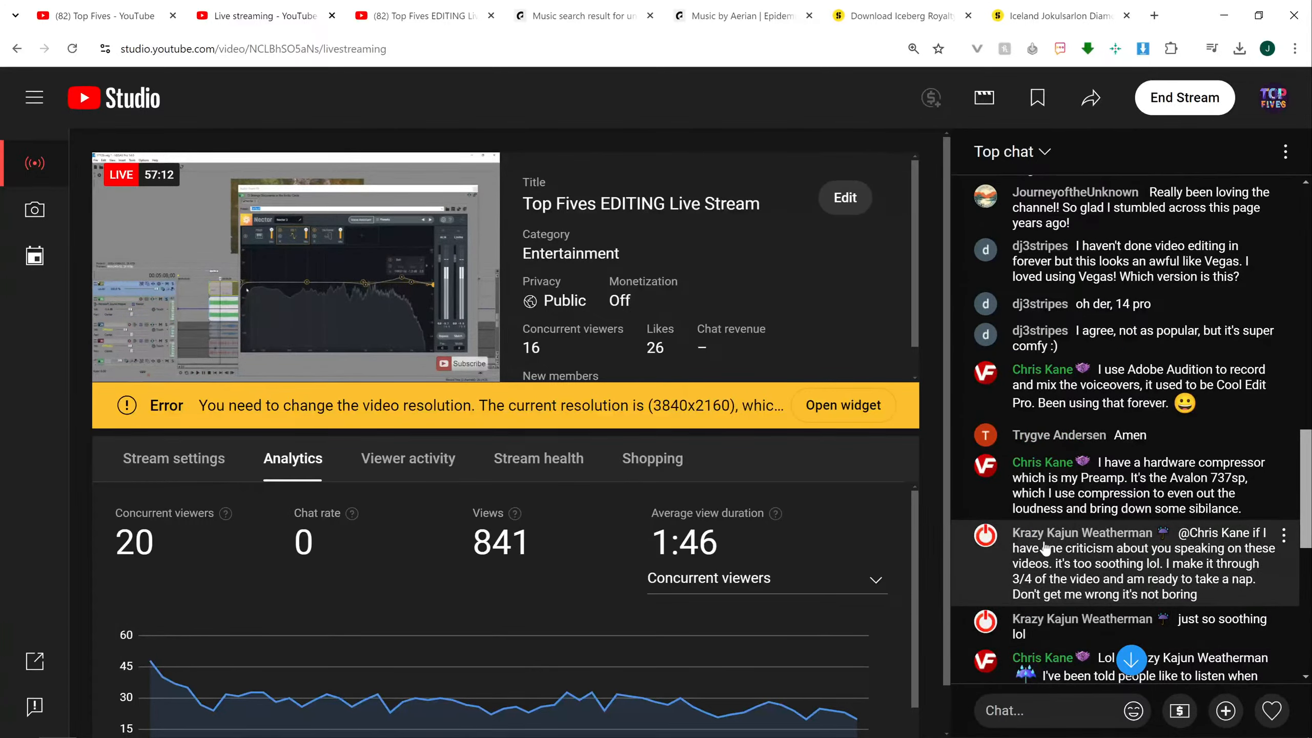
{"action": "scroll", "coordinate": [1044, 547], "scroll_direction": "up", "scroll_amount": 2}
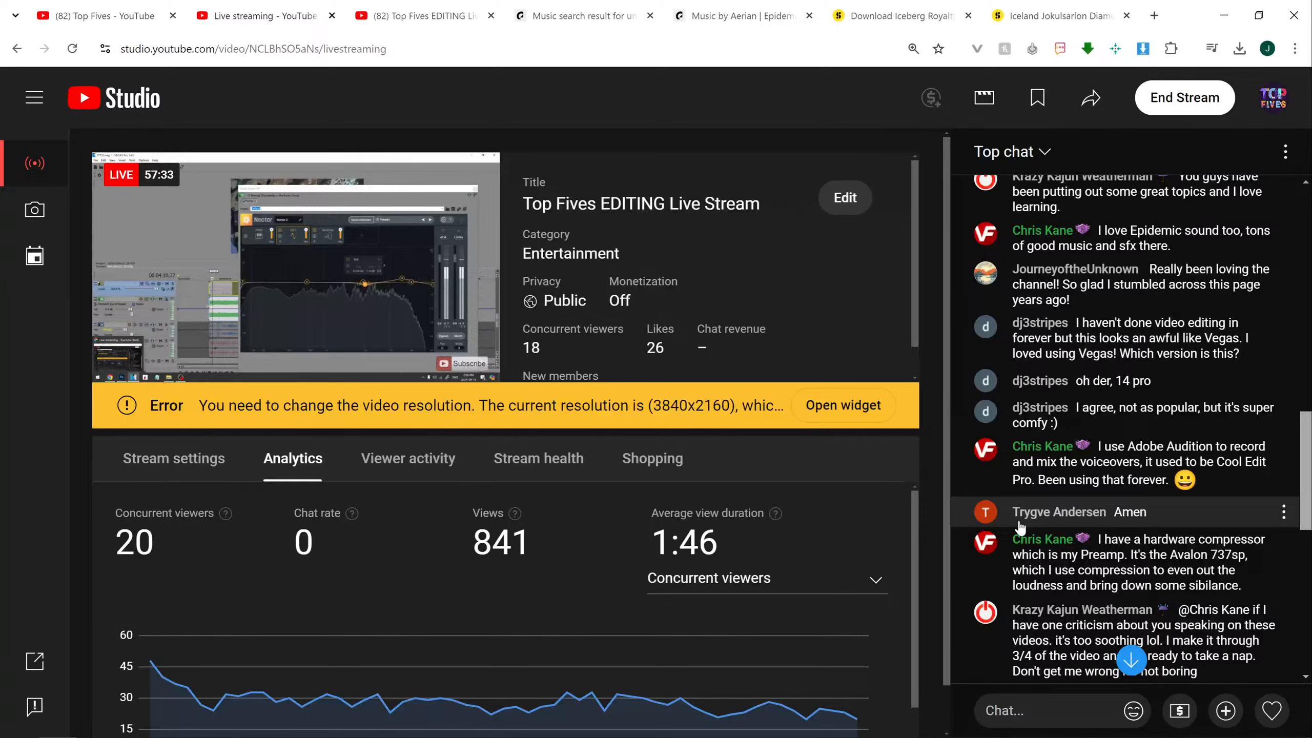
{"action": "scroll", "coordinate": [1071, 494], "scroll_direction": "down", "scroll_amount": 10}
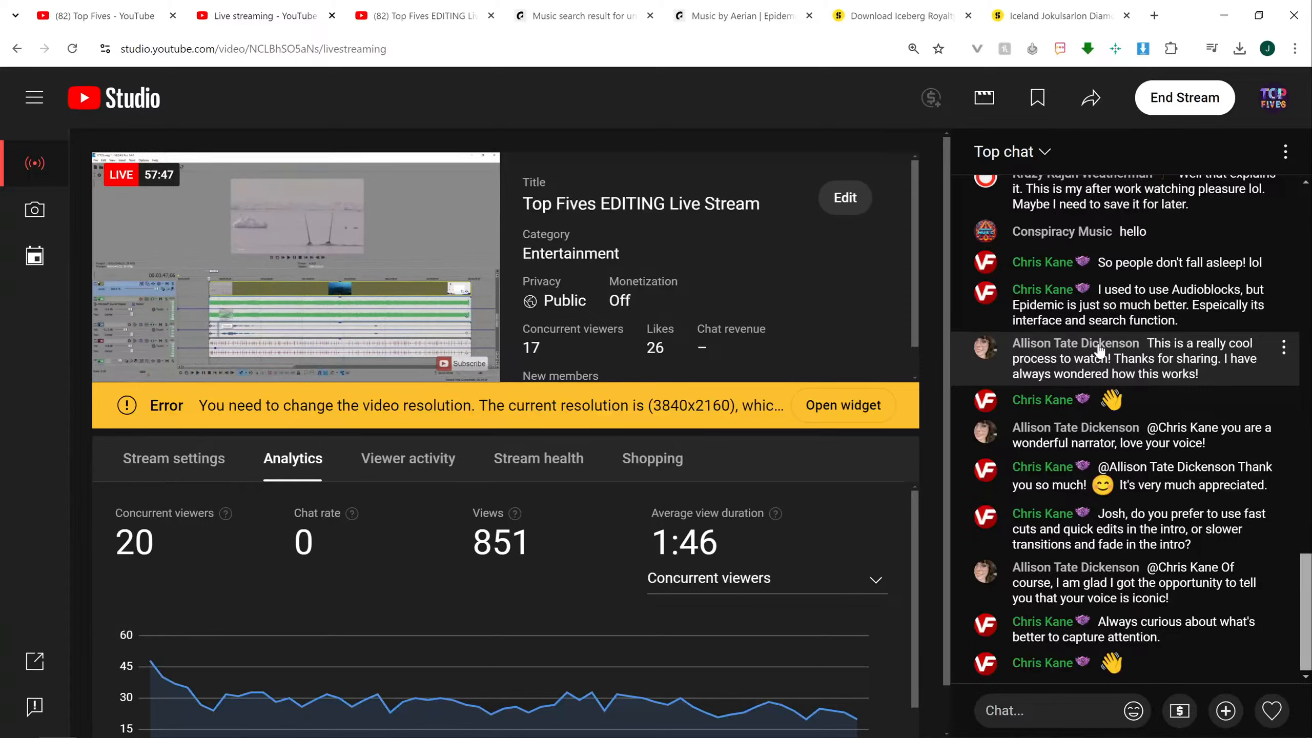
- End the Top Fives EDITING Live Stream in YouTube Studio and confirm stopping it
{"action": "left_click", "coordinate": [1184, 98]}
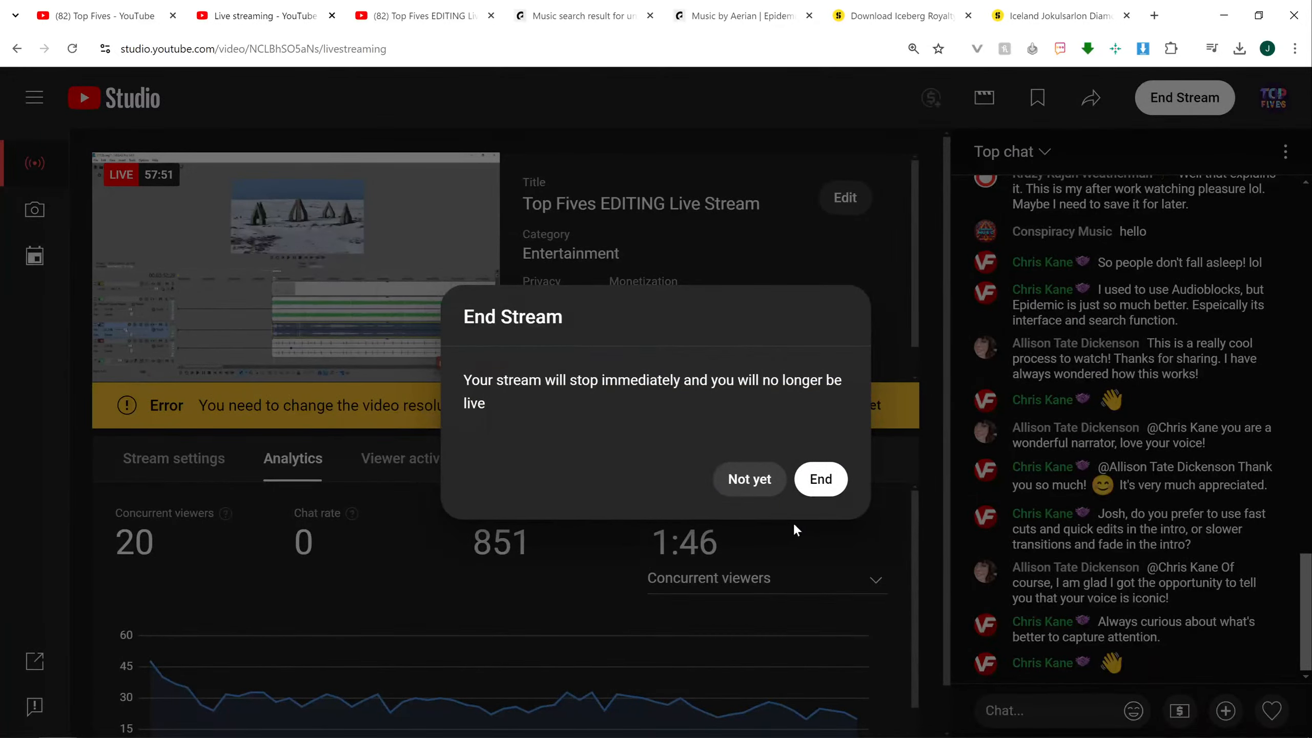
{"action": "left_click", "coordinate": [824, 480]}
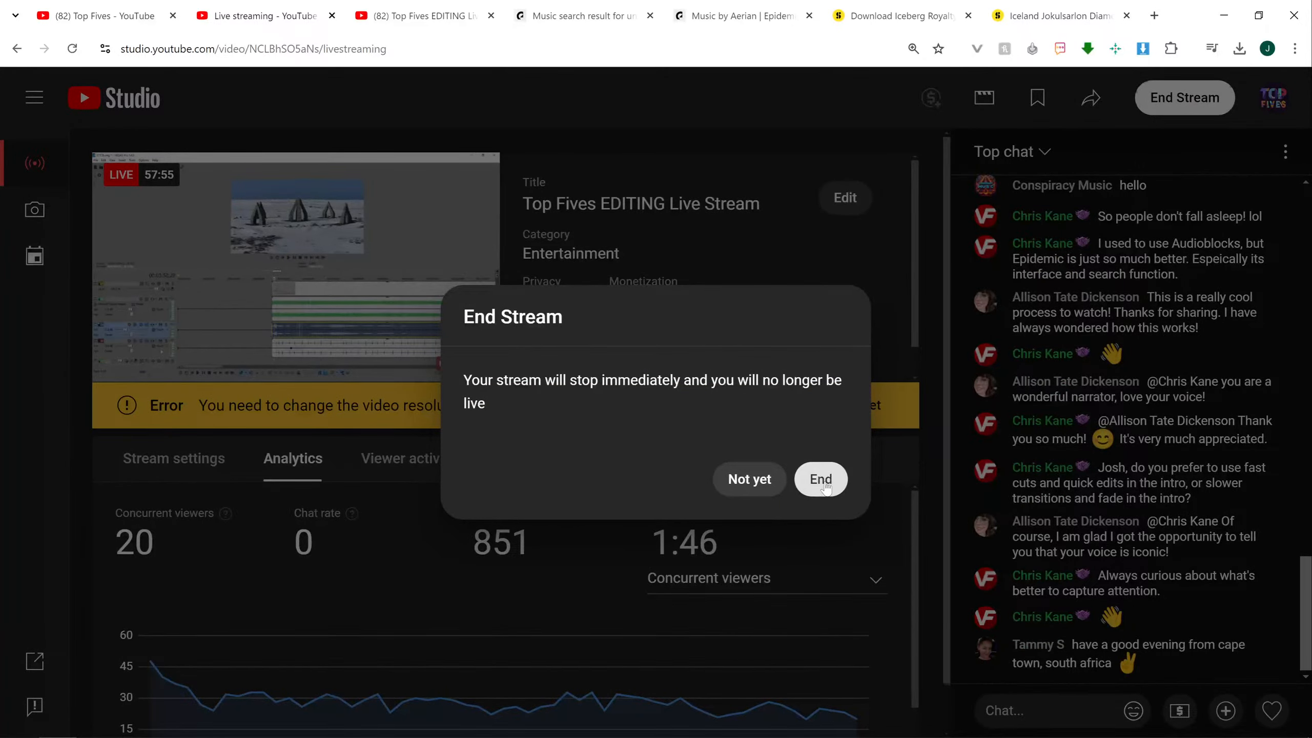